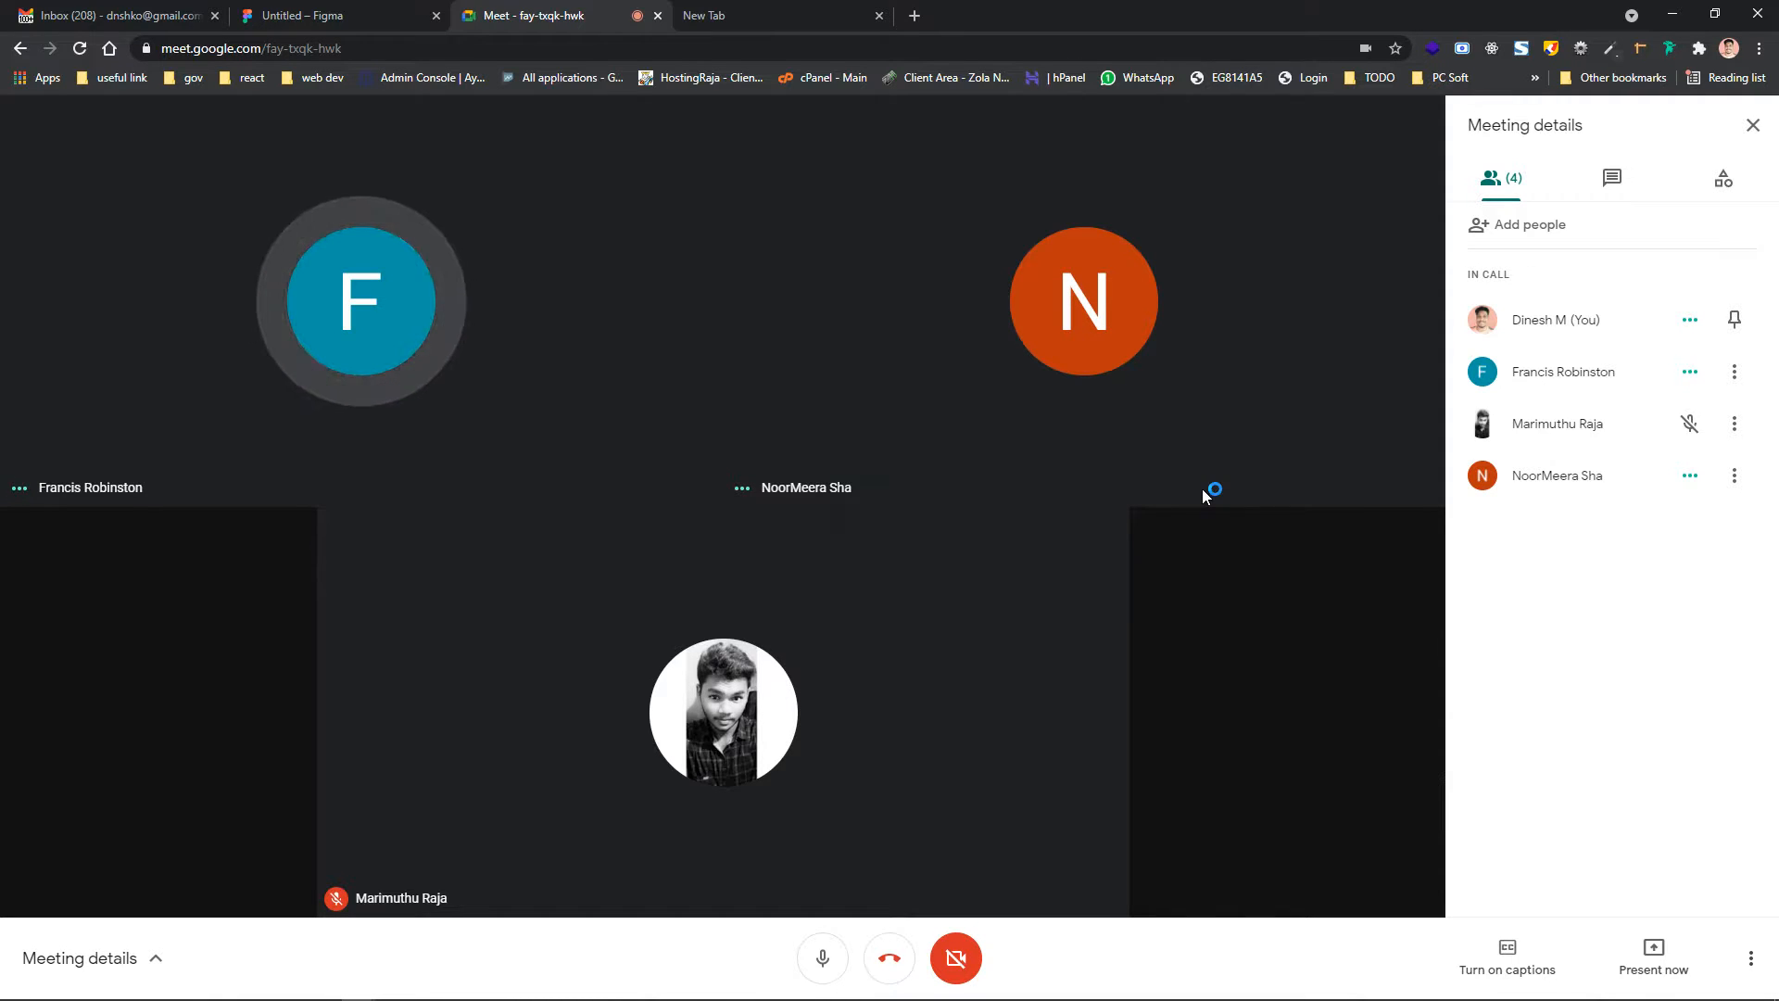
mouse_move(1109, 497)
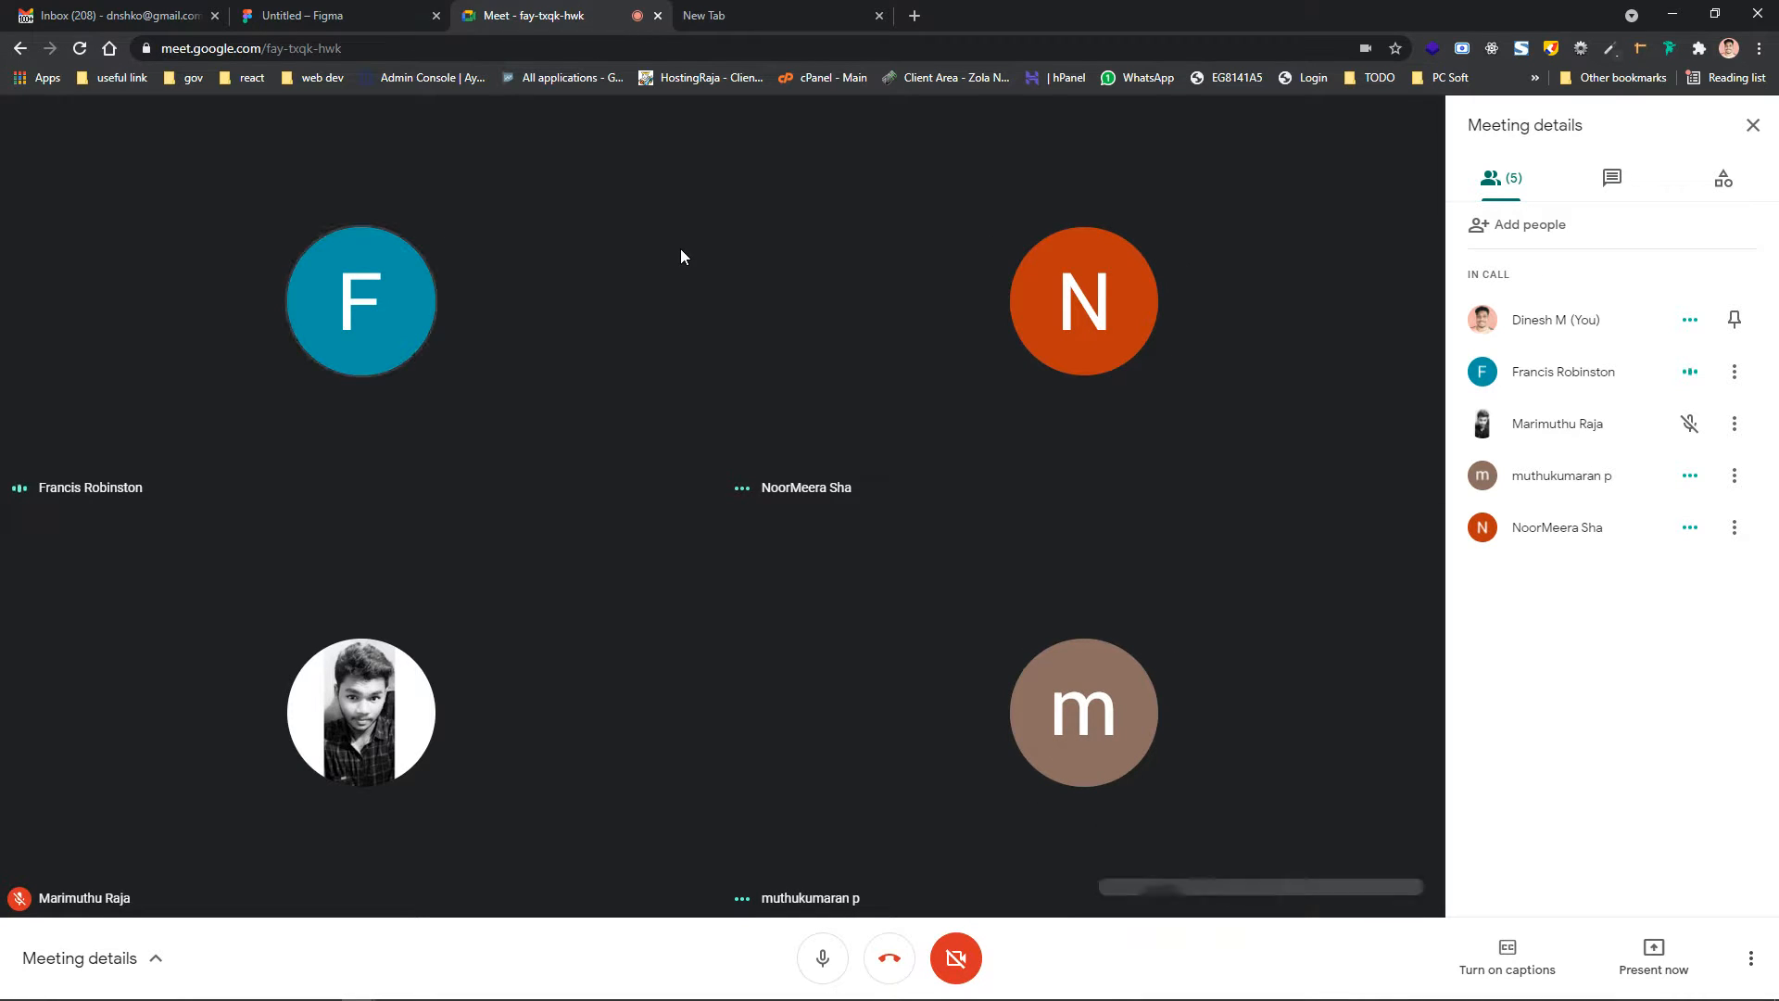
mouse_move(632, 402)
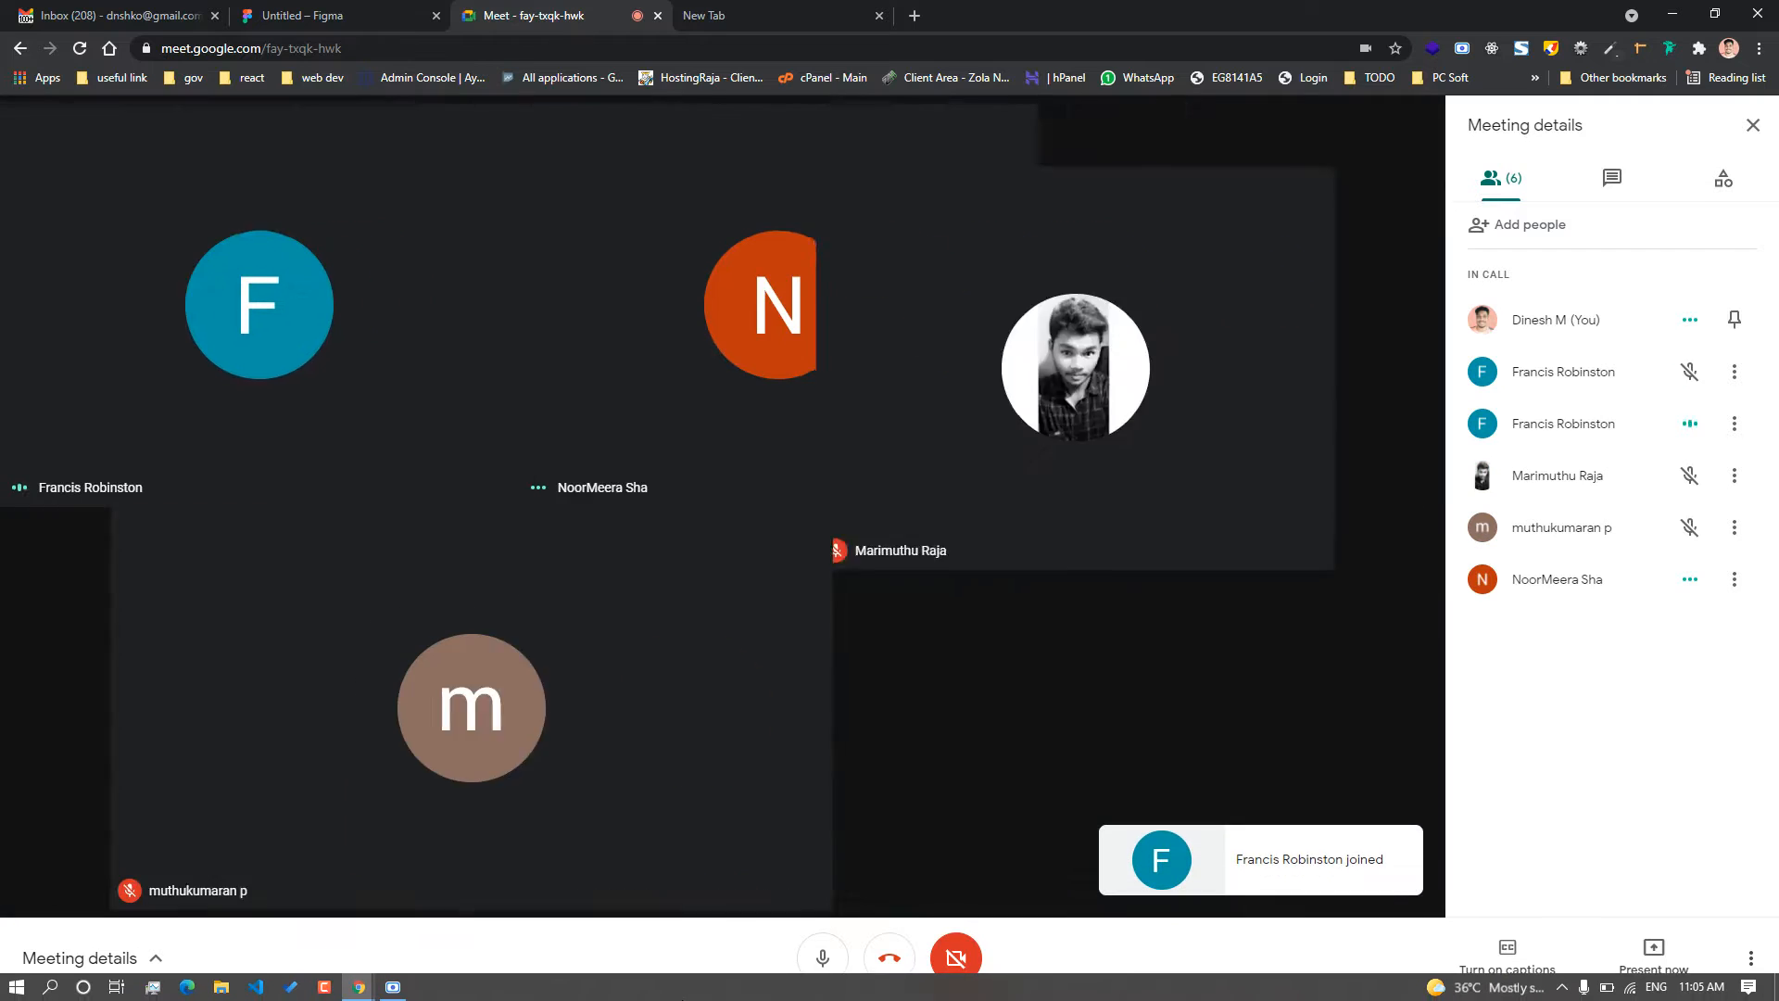
mouse_move(795, 731)
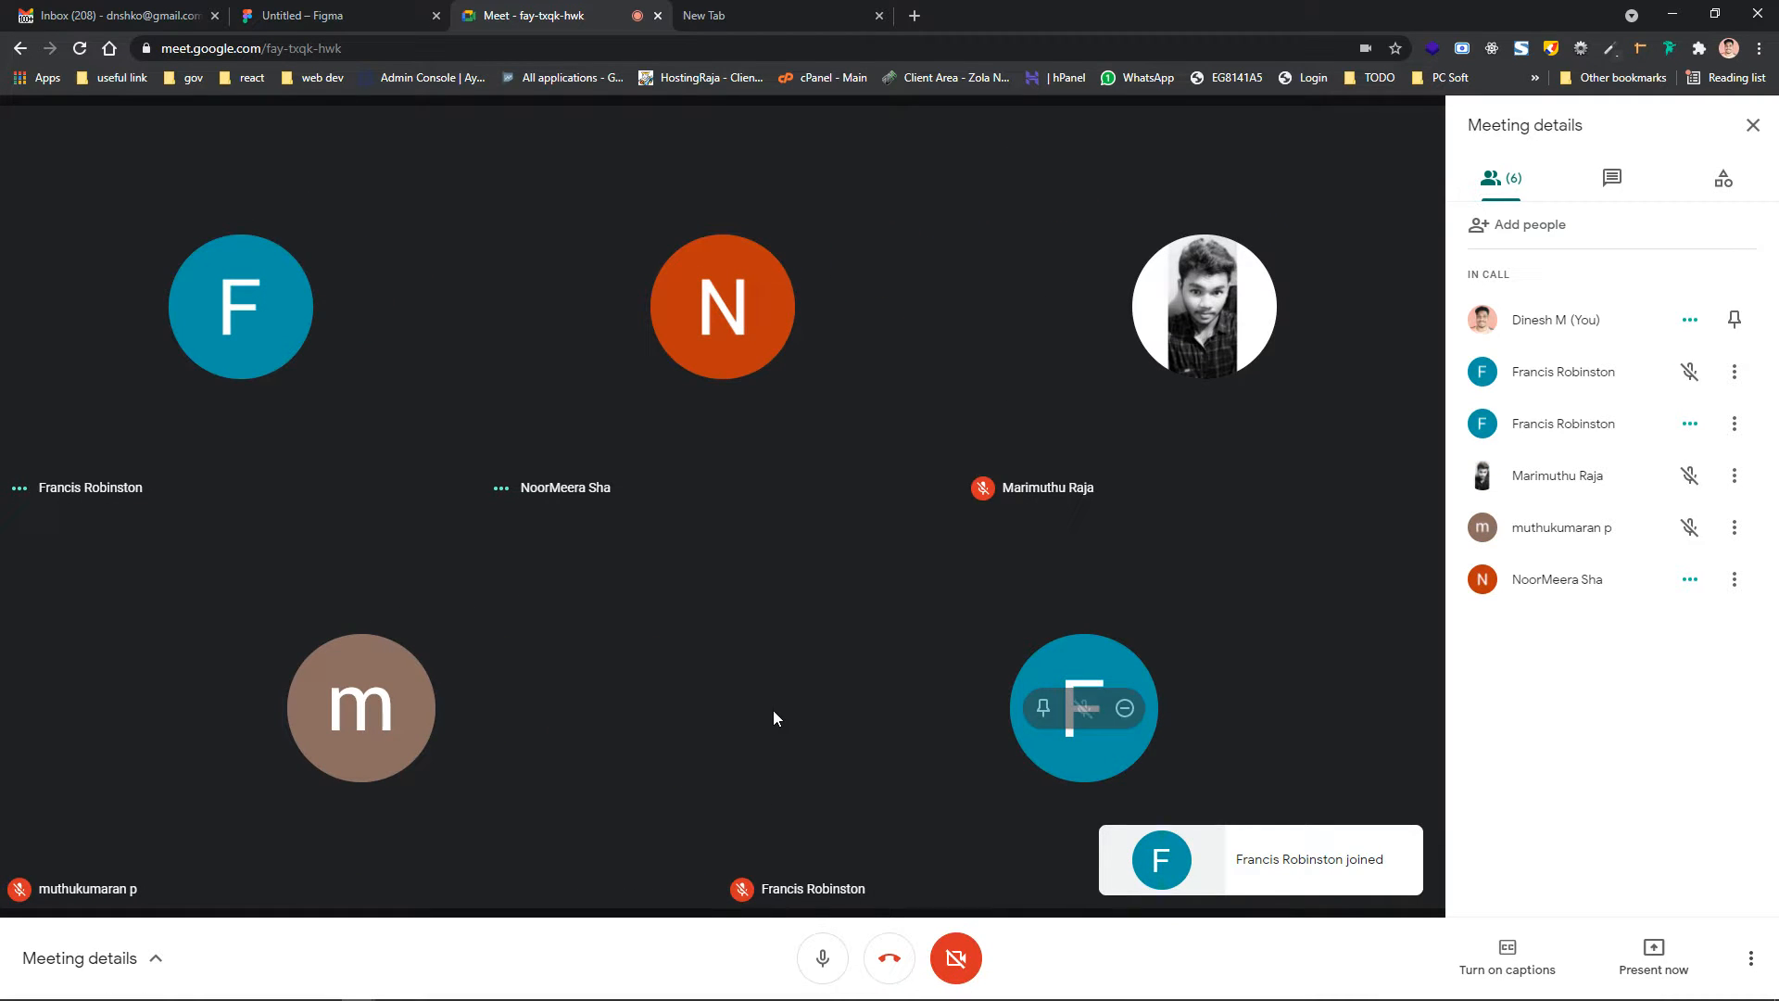
mouse_move(716, 725)
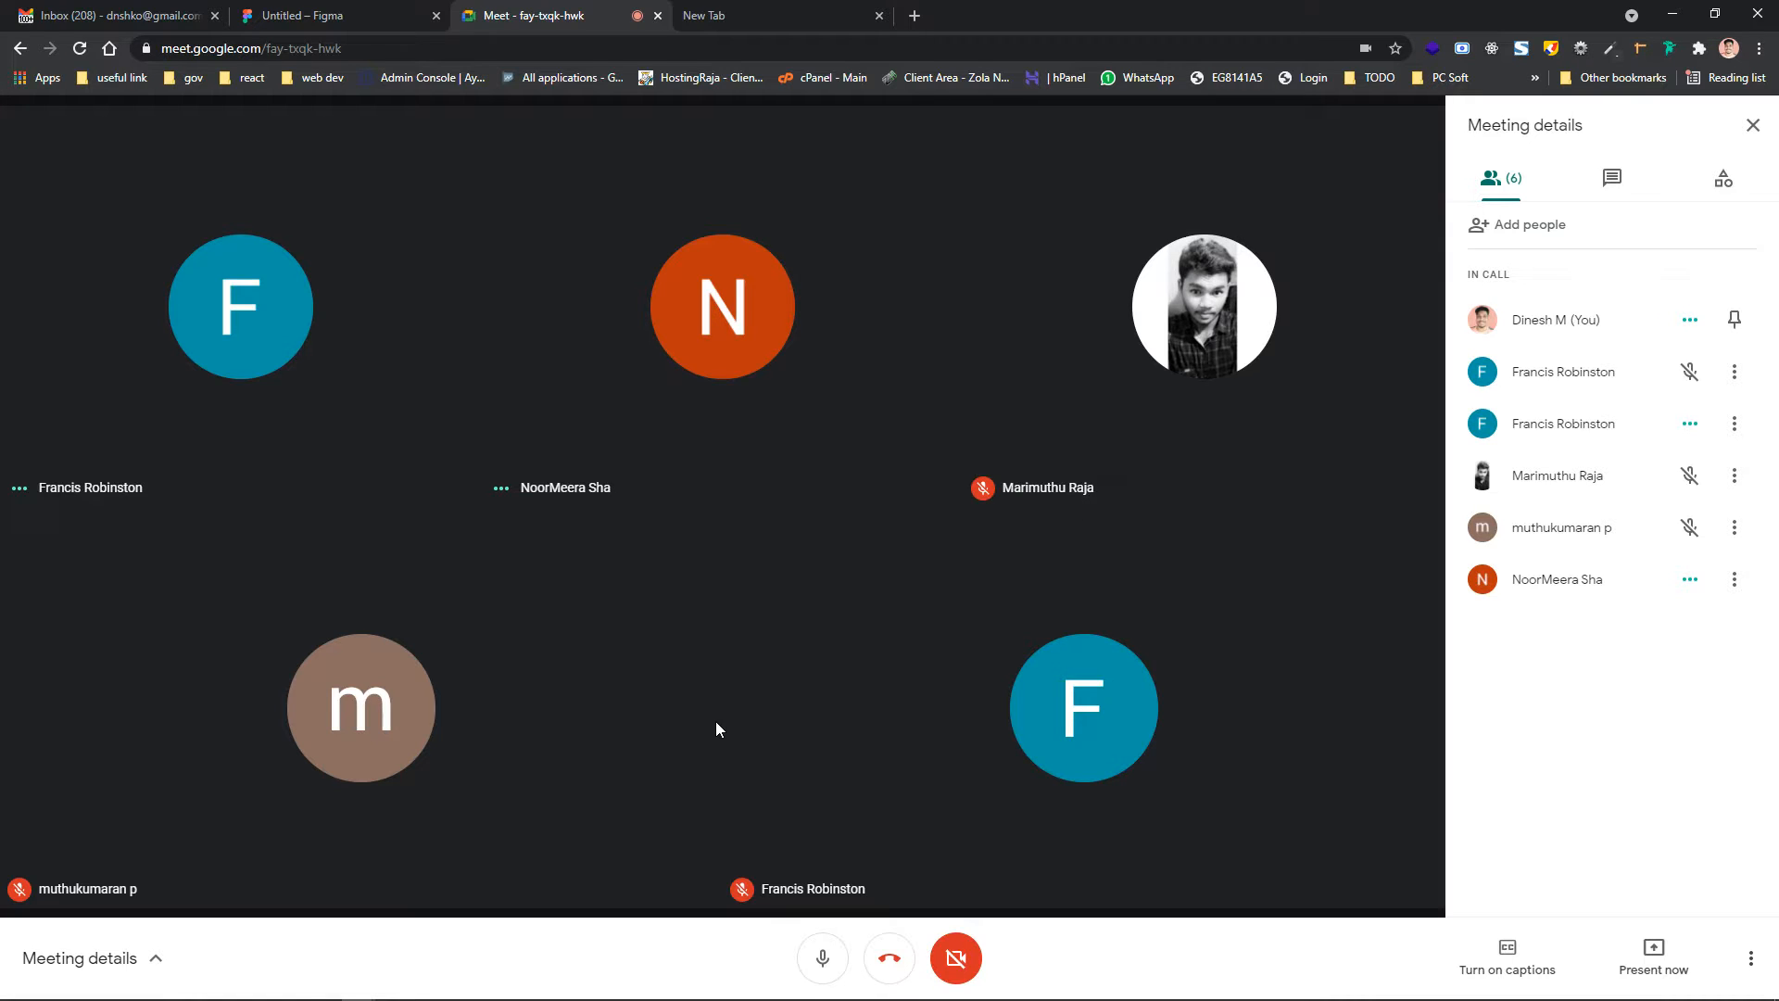
Close the empty New Tab page and dismiss the incoming mail notifications
click(879, 16)
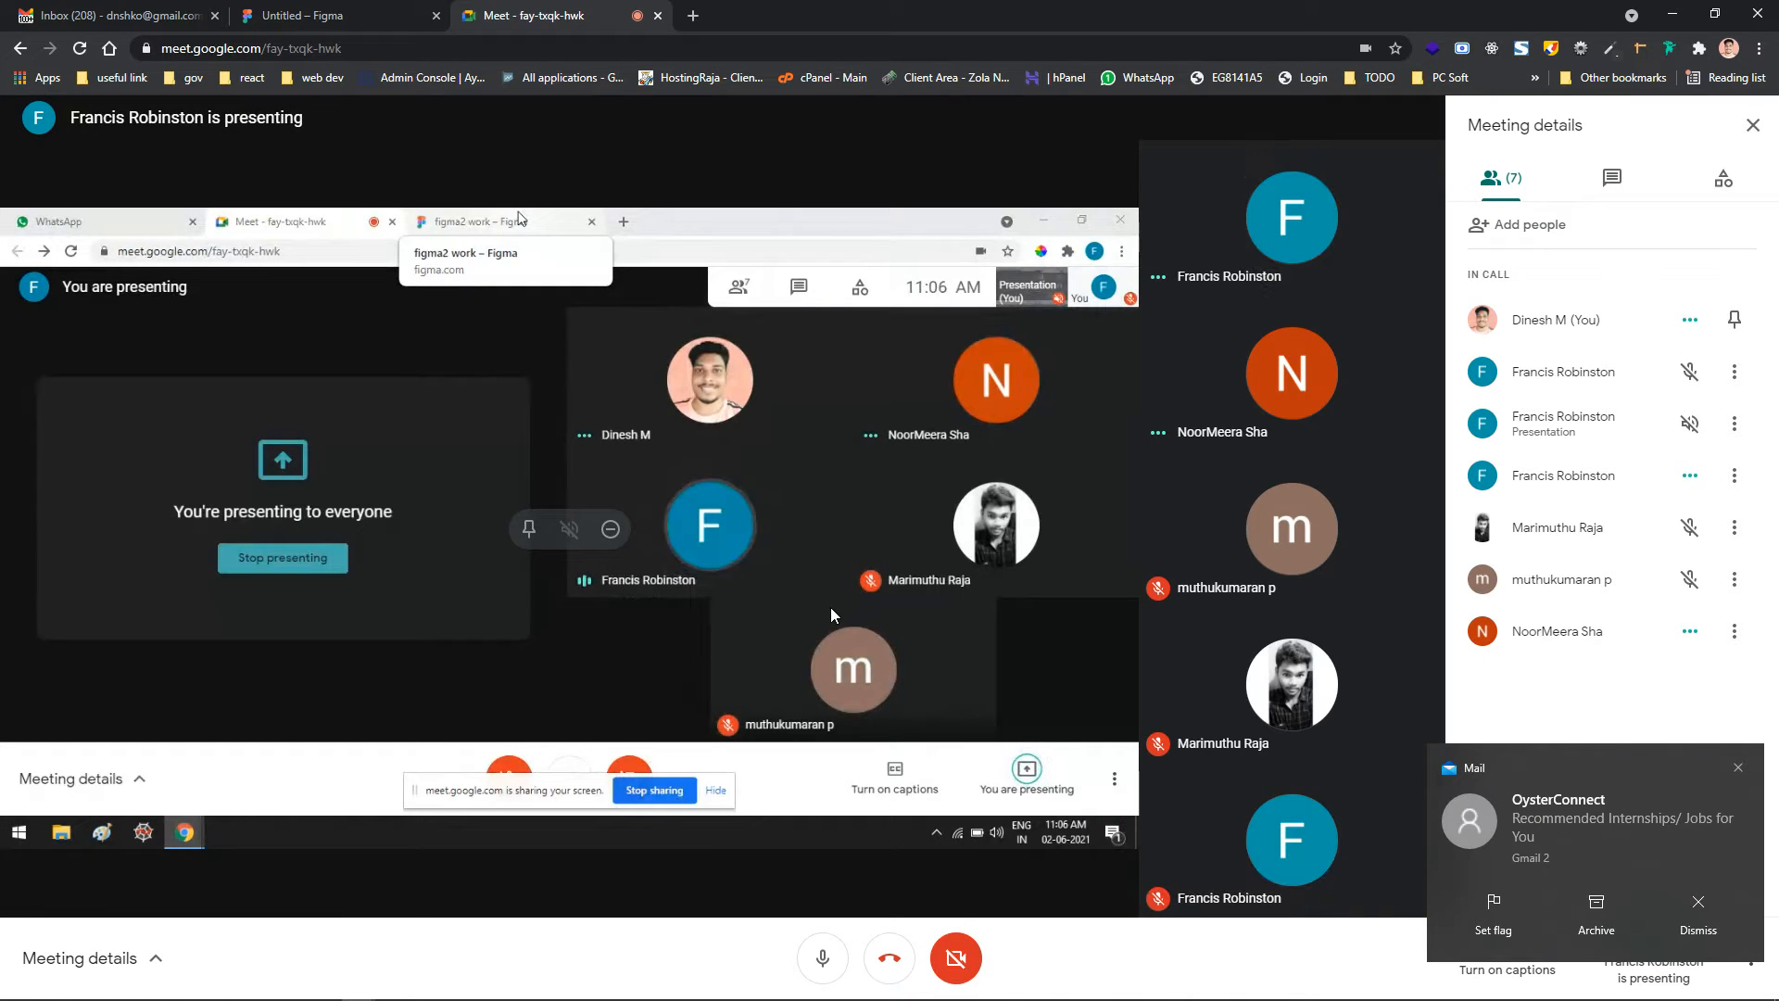
click(1703, 900)
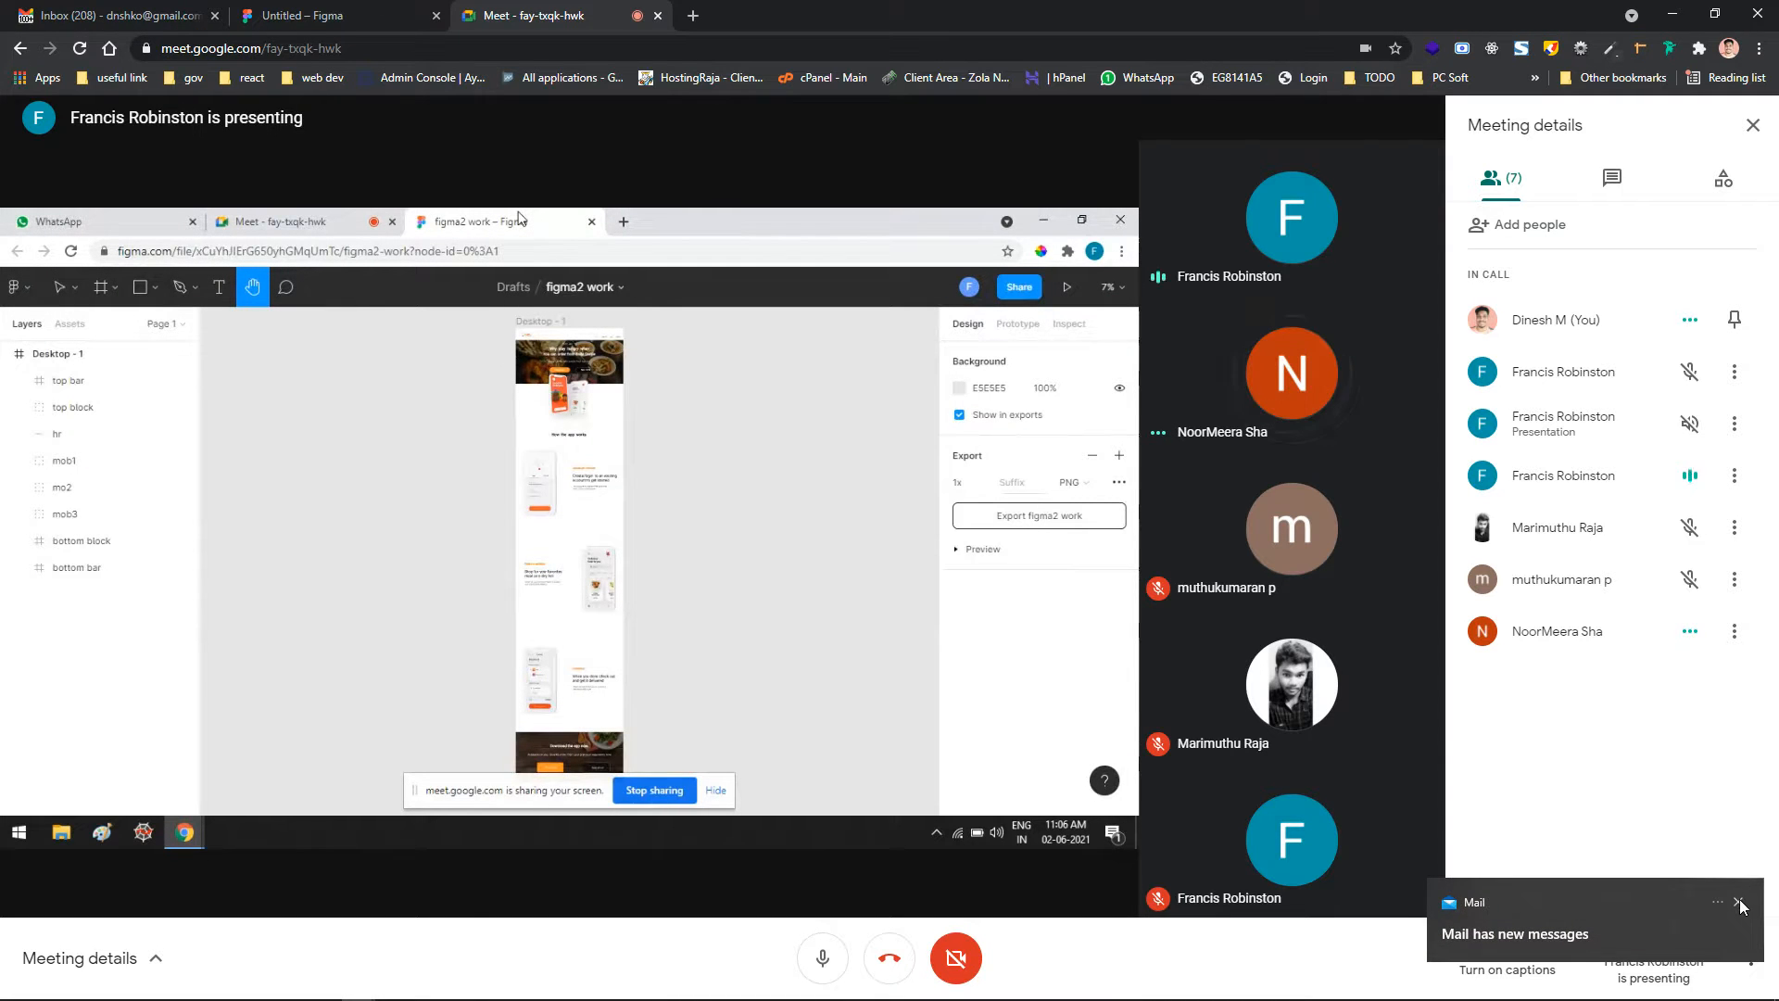
click(1738, 900)
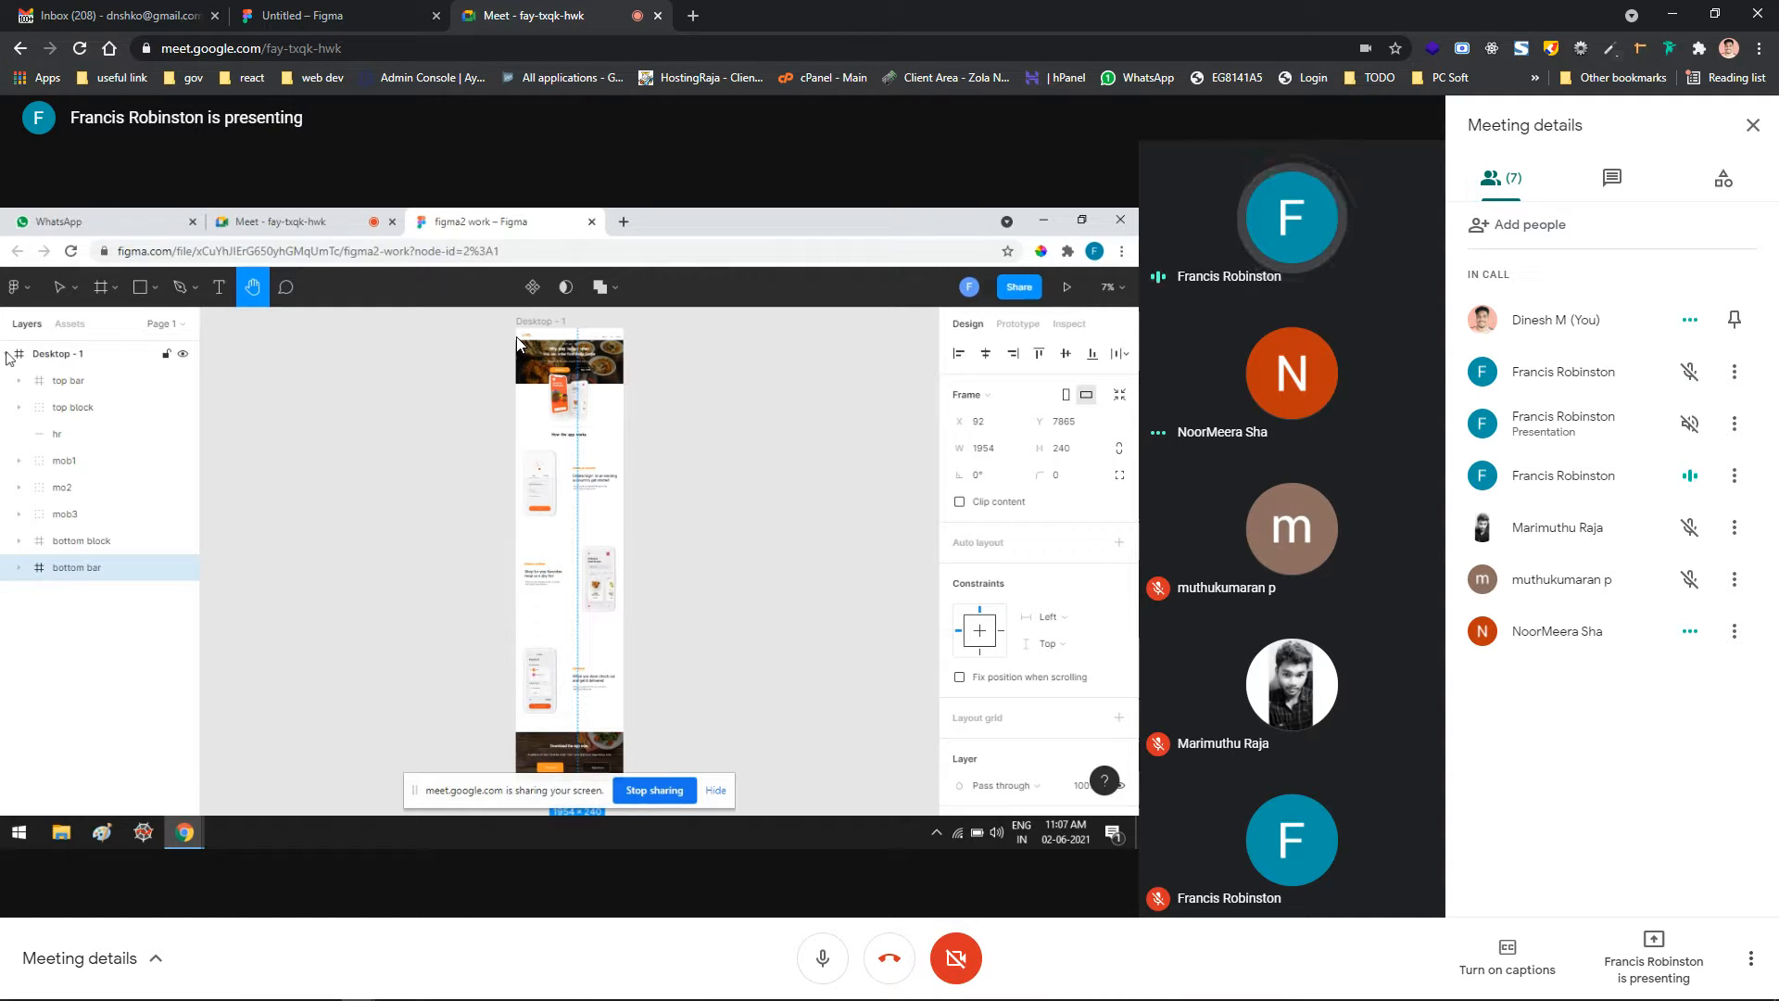
Mute the meeting microphone and turn it back on
click(819, 963)
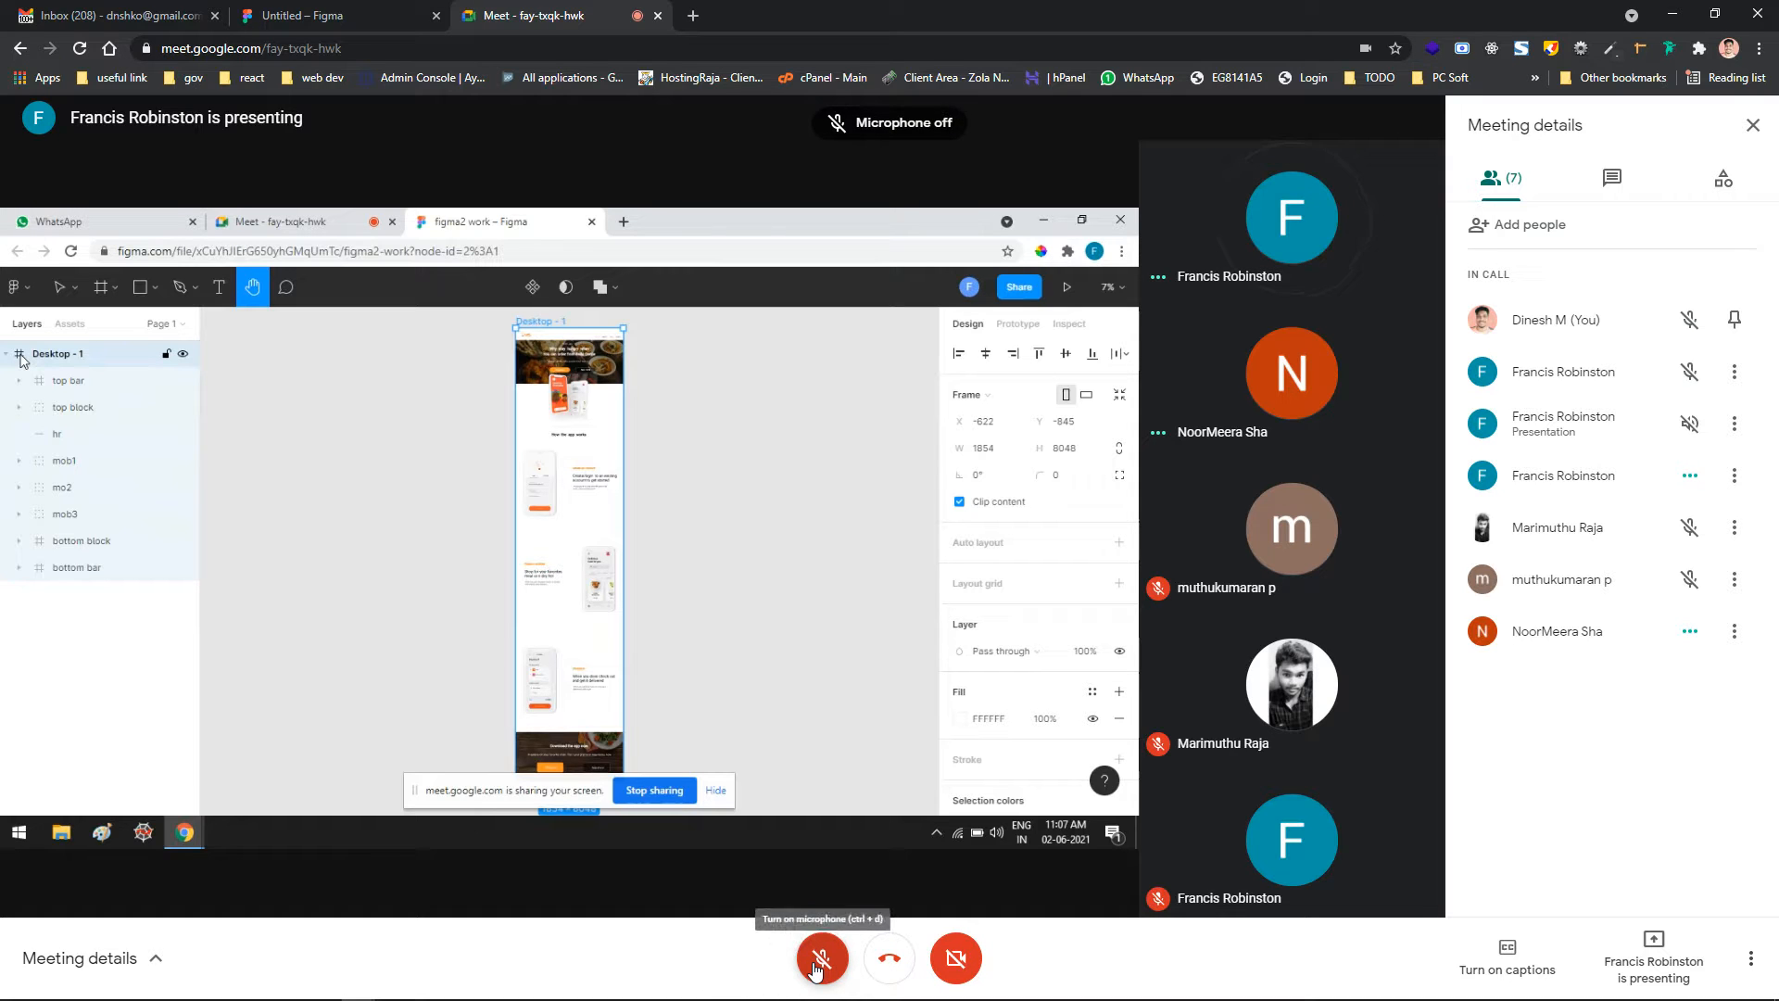
click(815, 964)
click(816, 964)
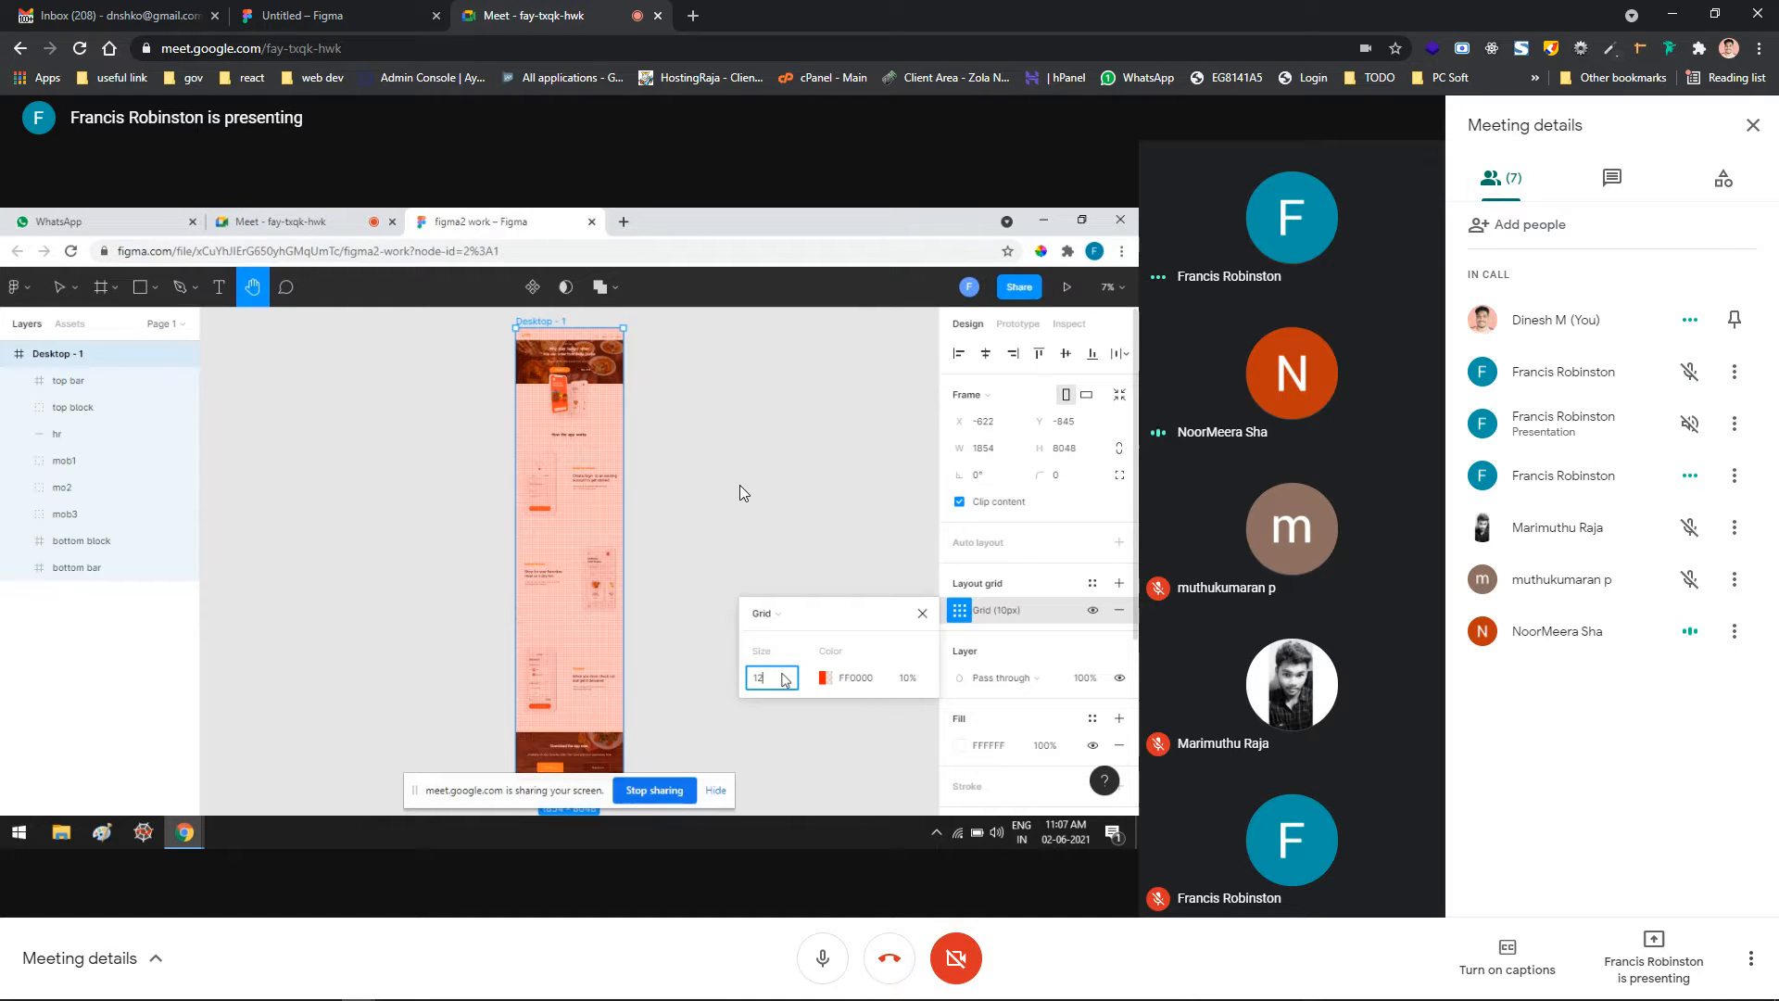
mouse_move(715, 493)
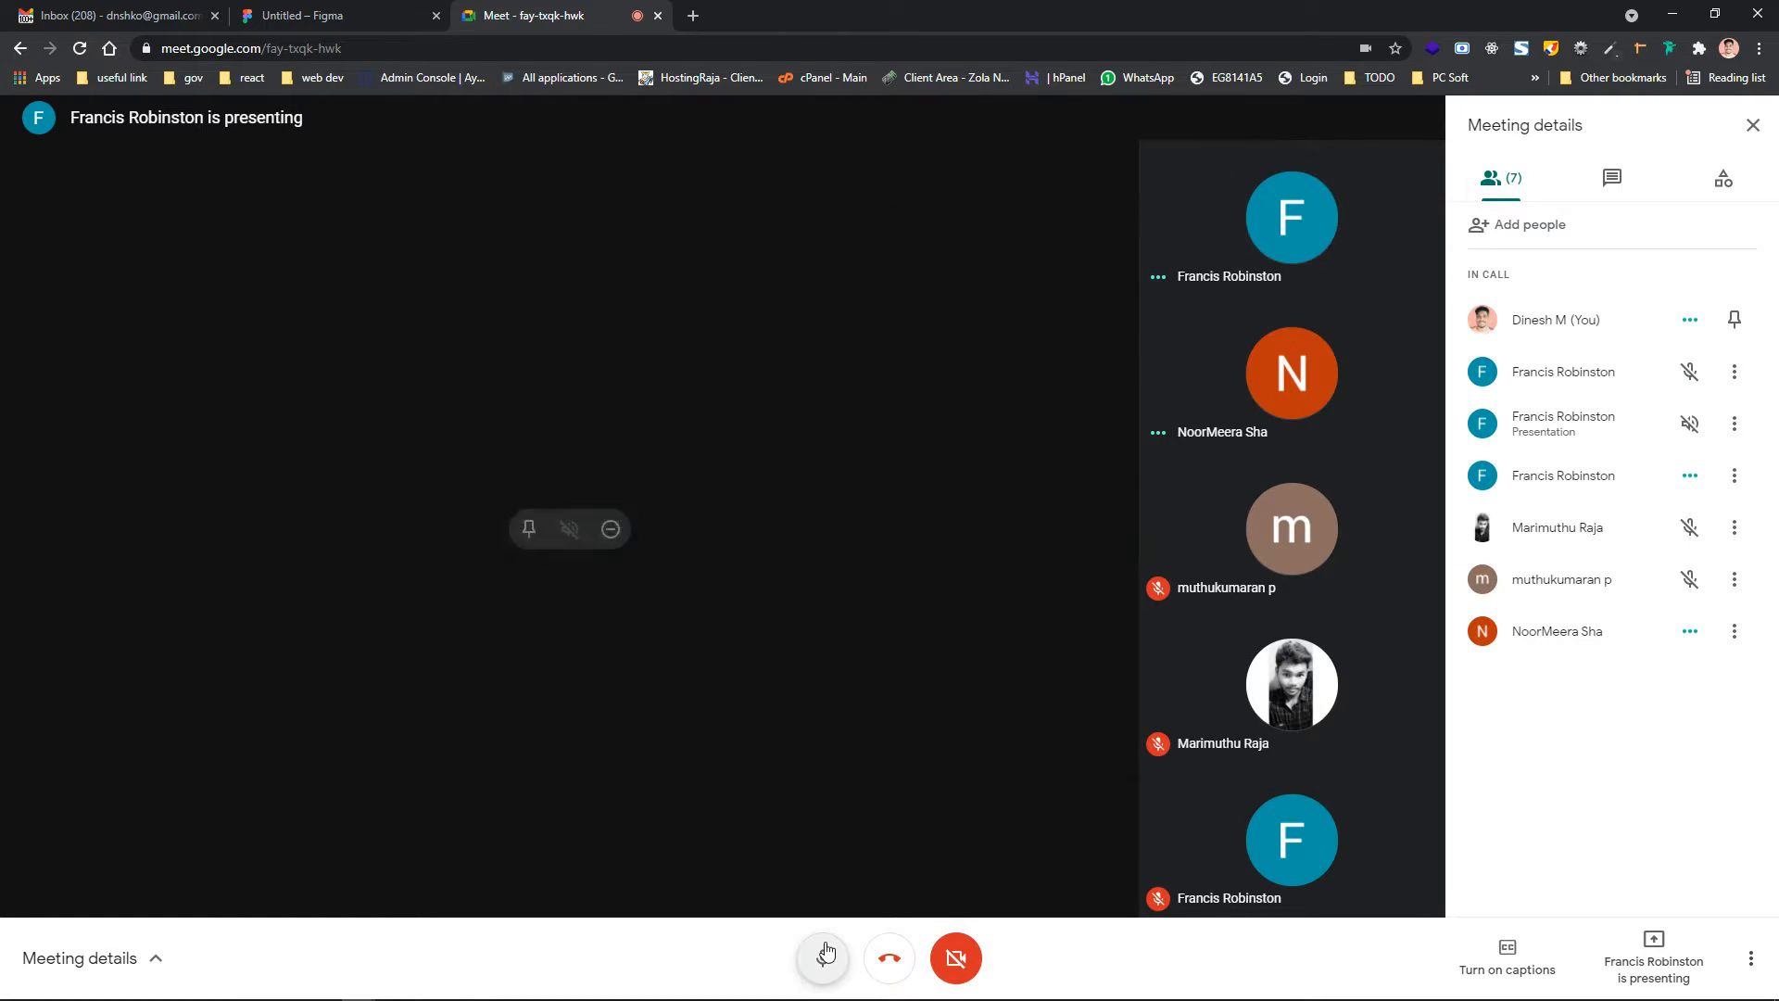
click(823, 956)
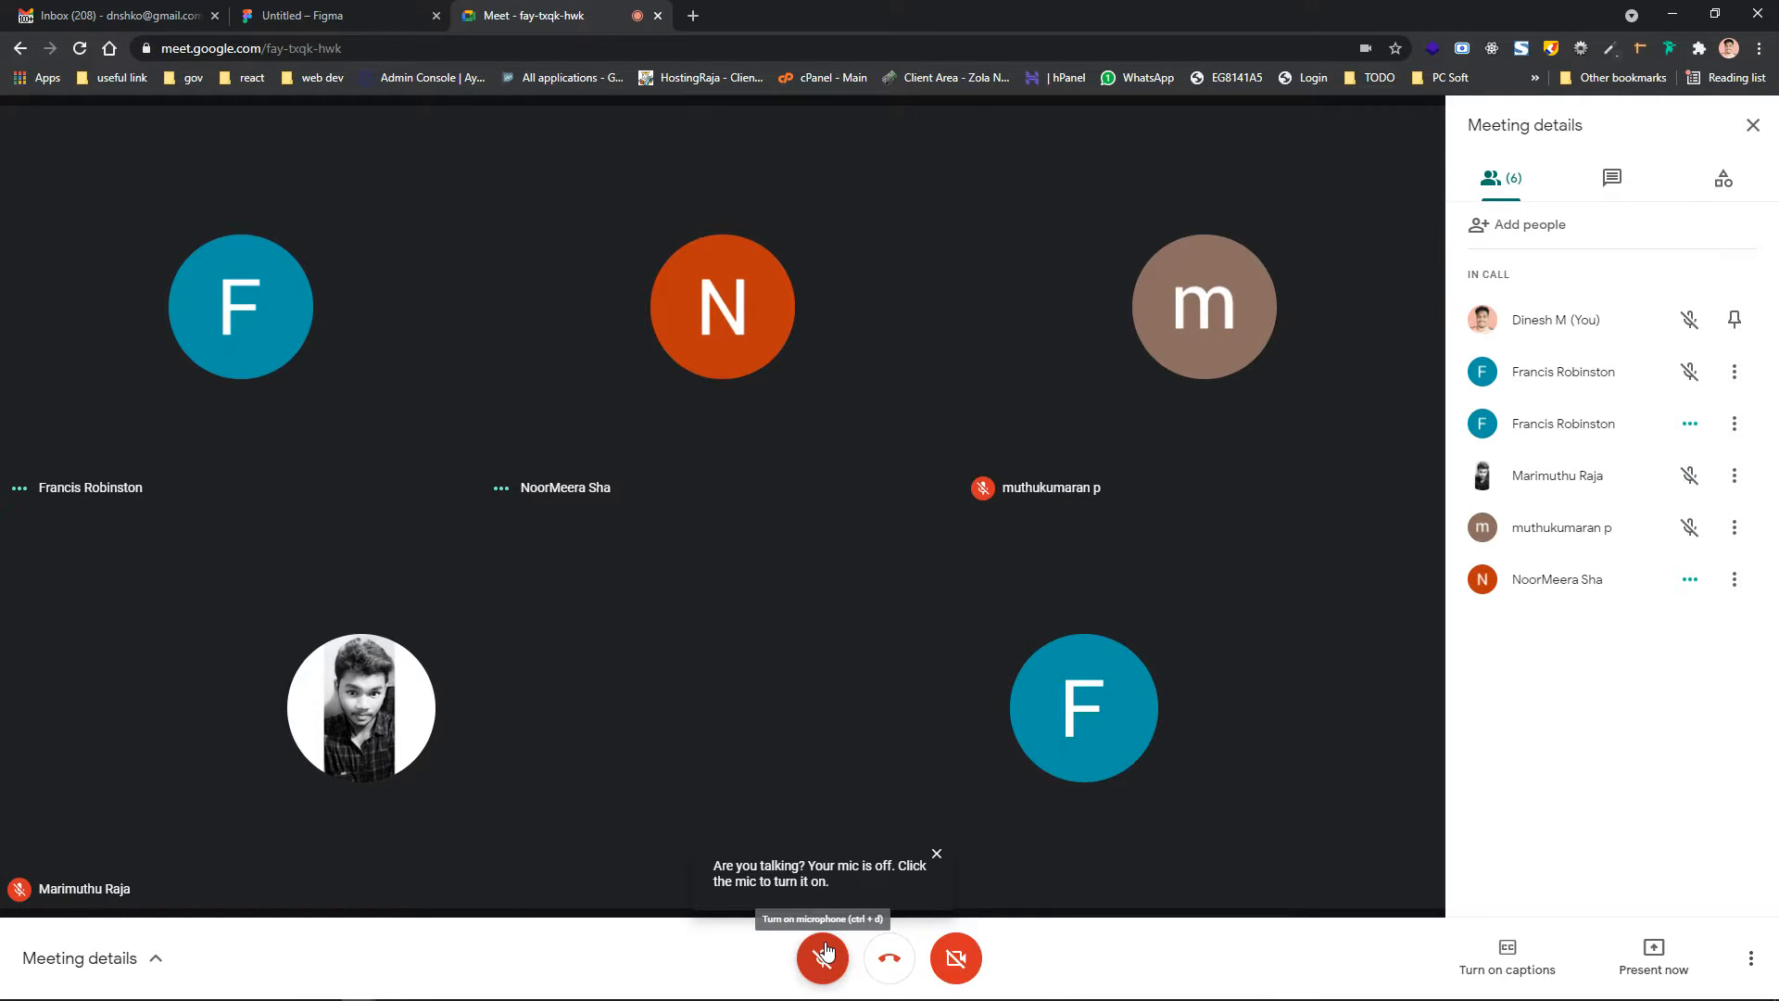
click(824, 955)
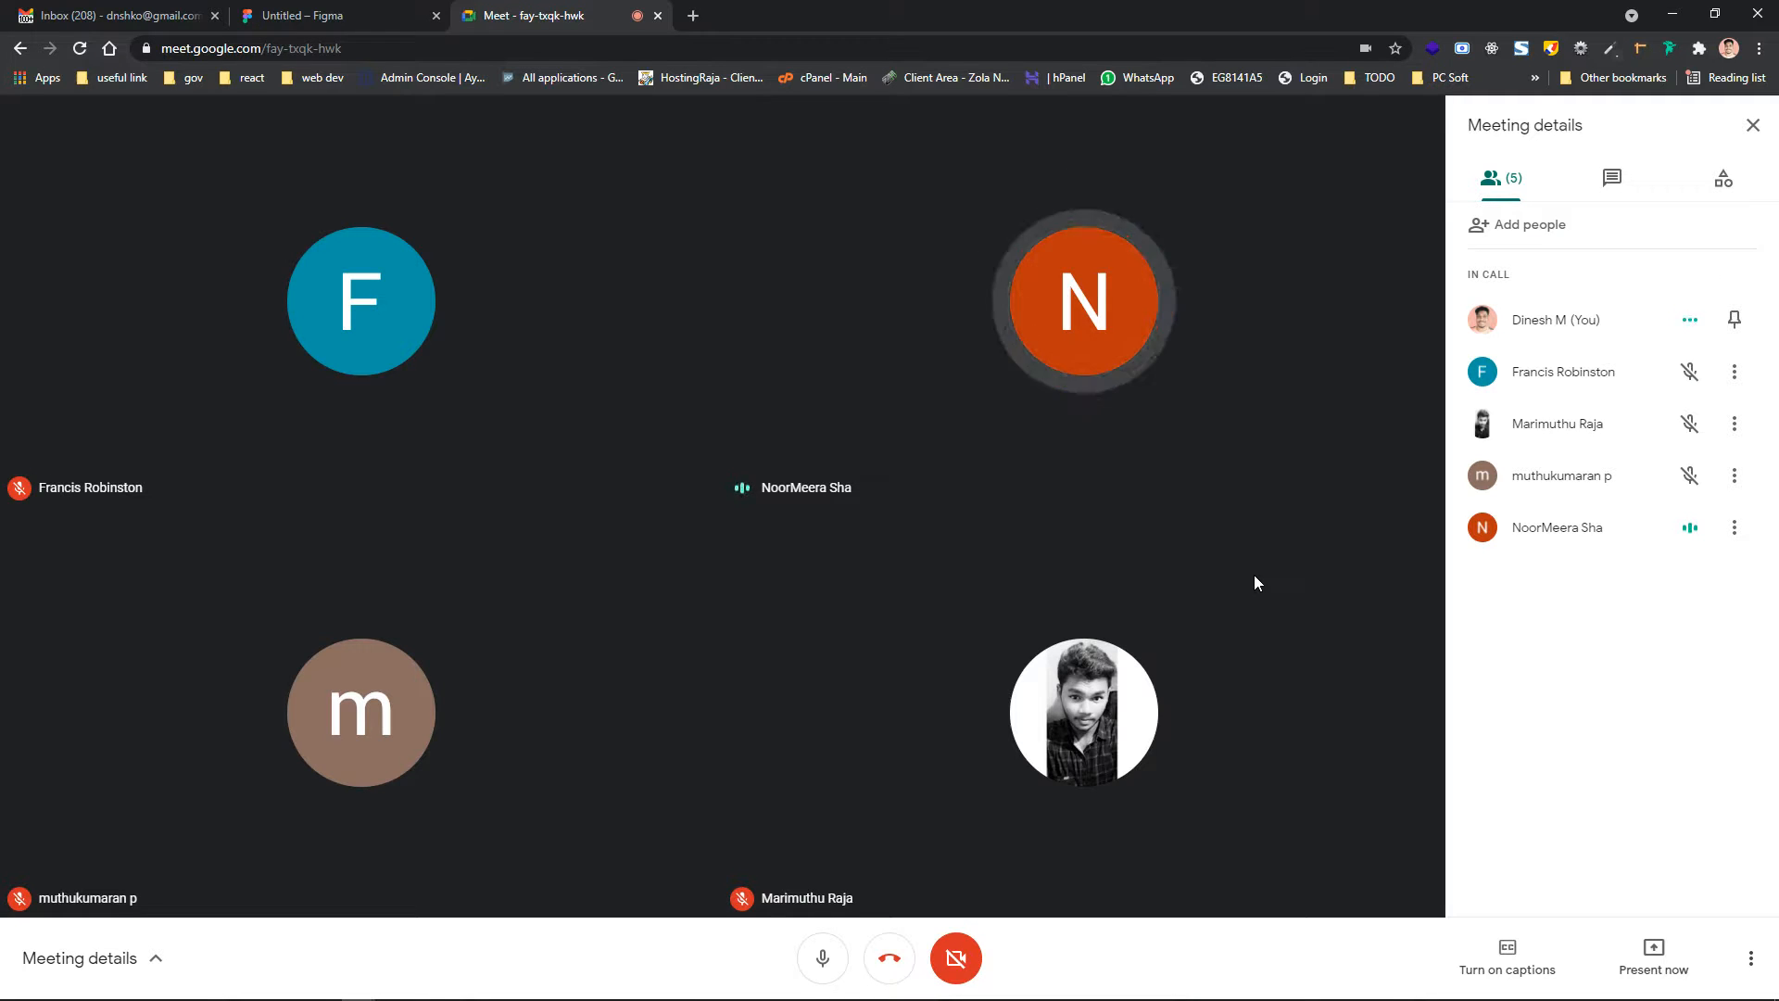
Switch to the Untitled Figma file and delete the iMac - 1 frame with its text
click(322, 7)
click(523, 15)
click(300, 10)
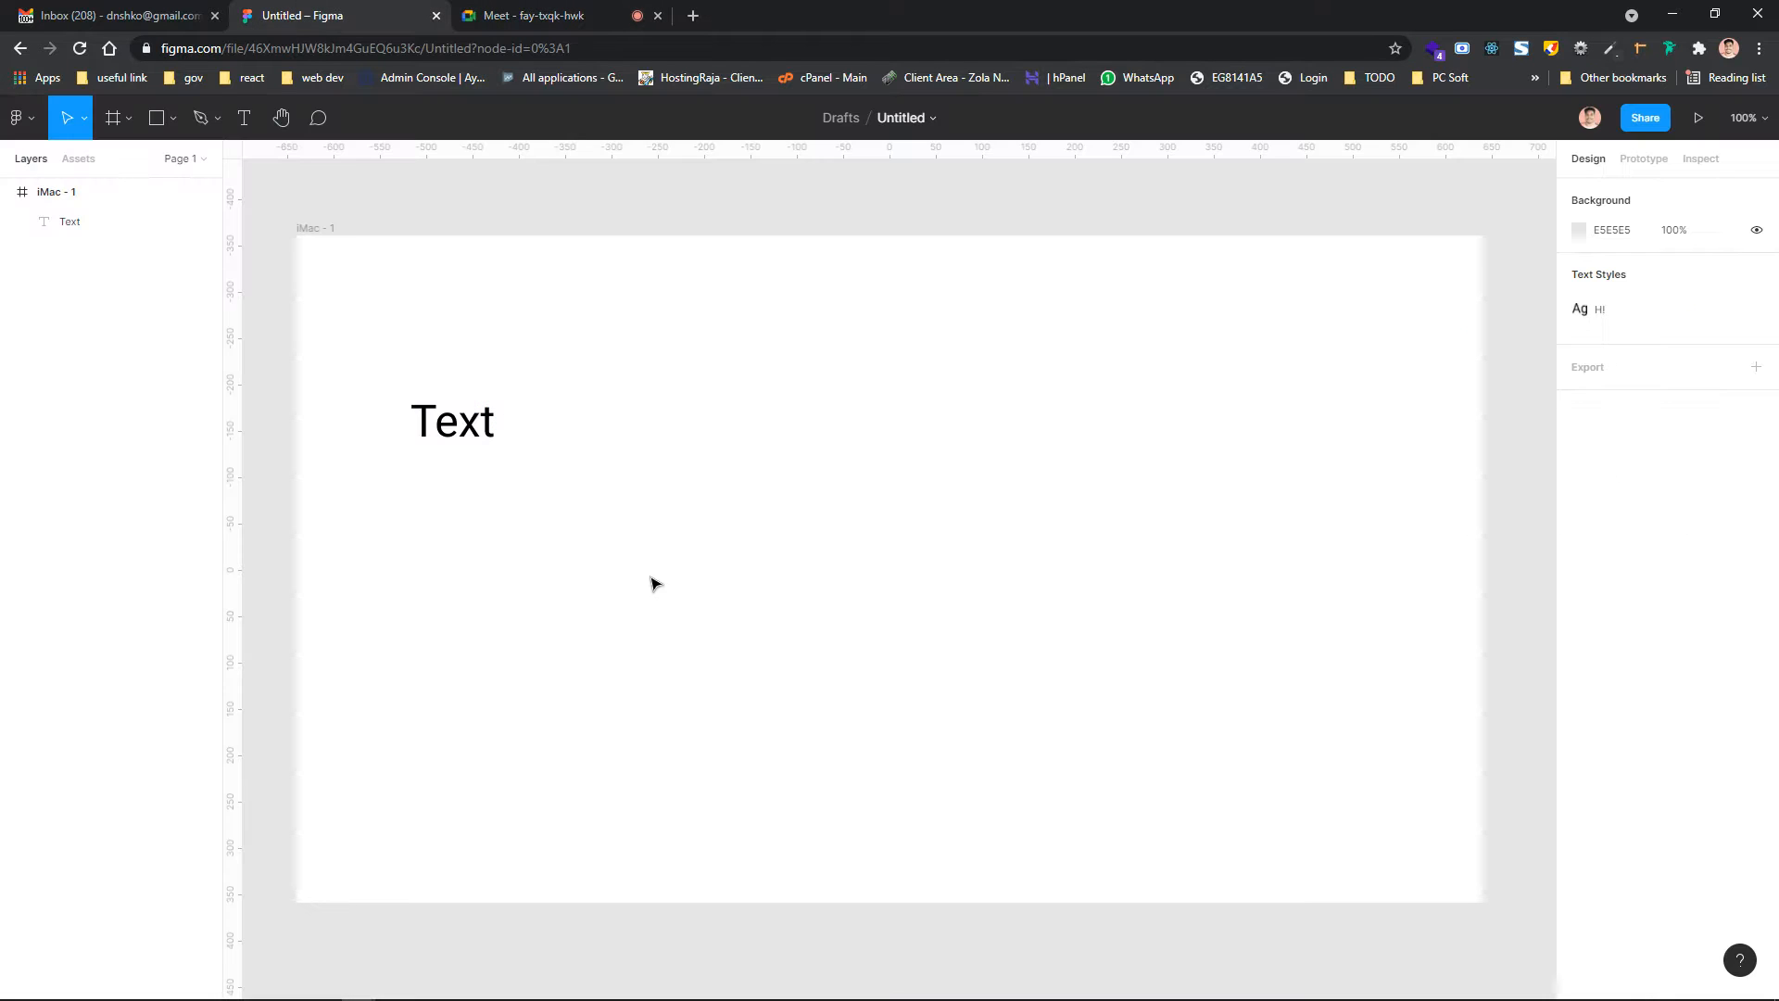
click(741, 519)
key(Delete)
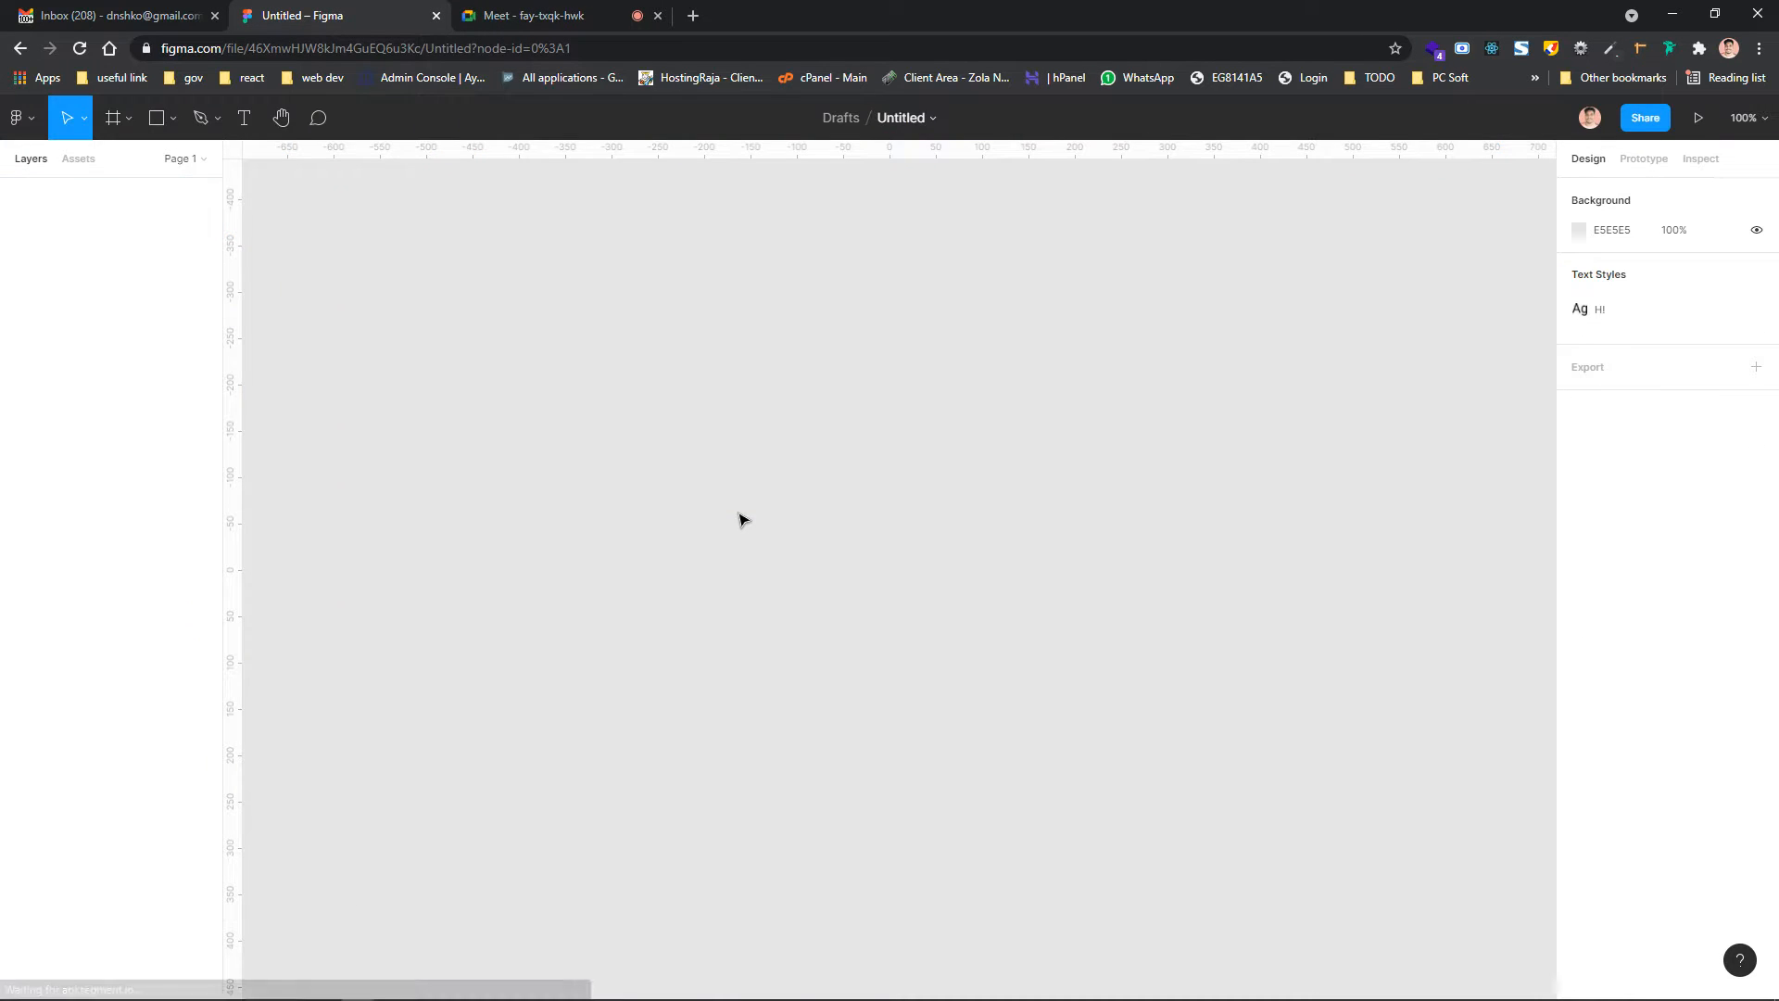
Return to the Google Meet call and present the entire screen to the participants
click(600, 12)
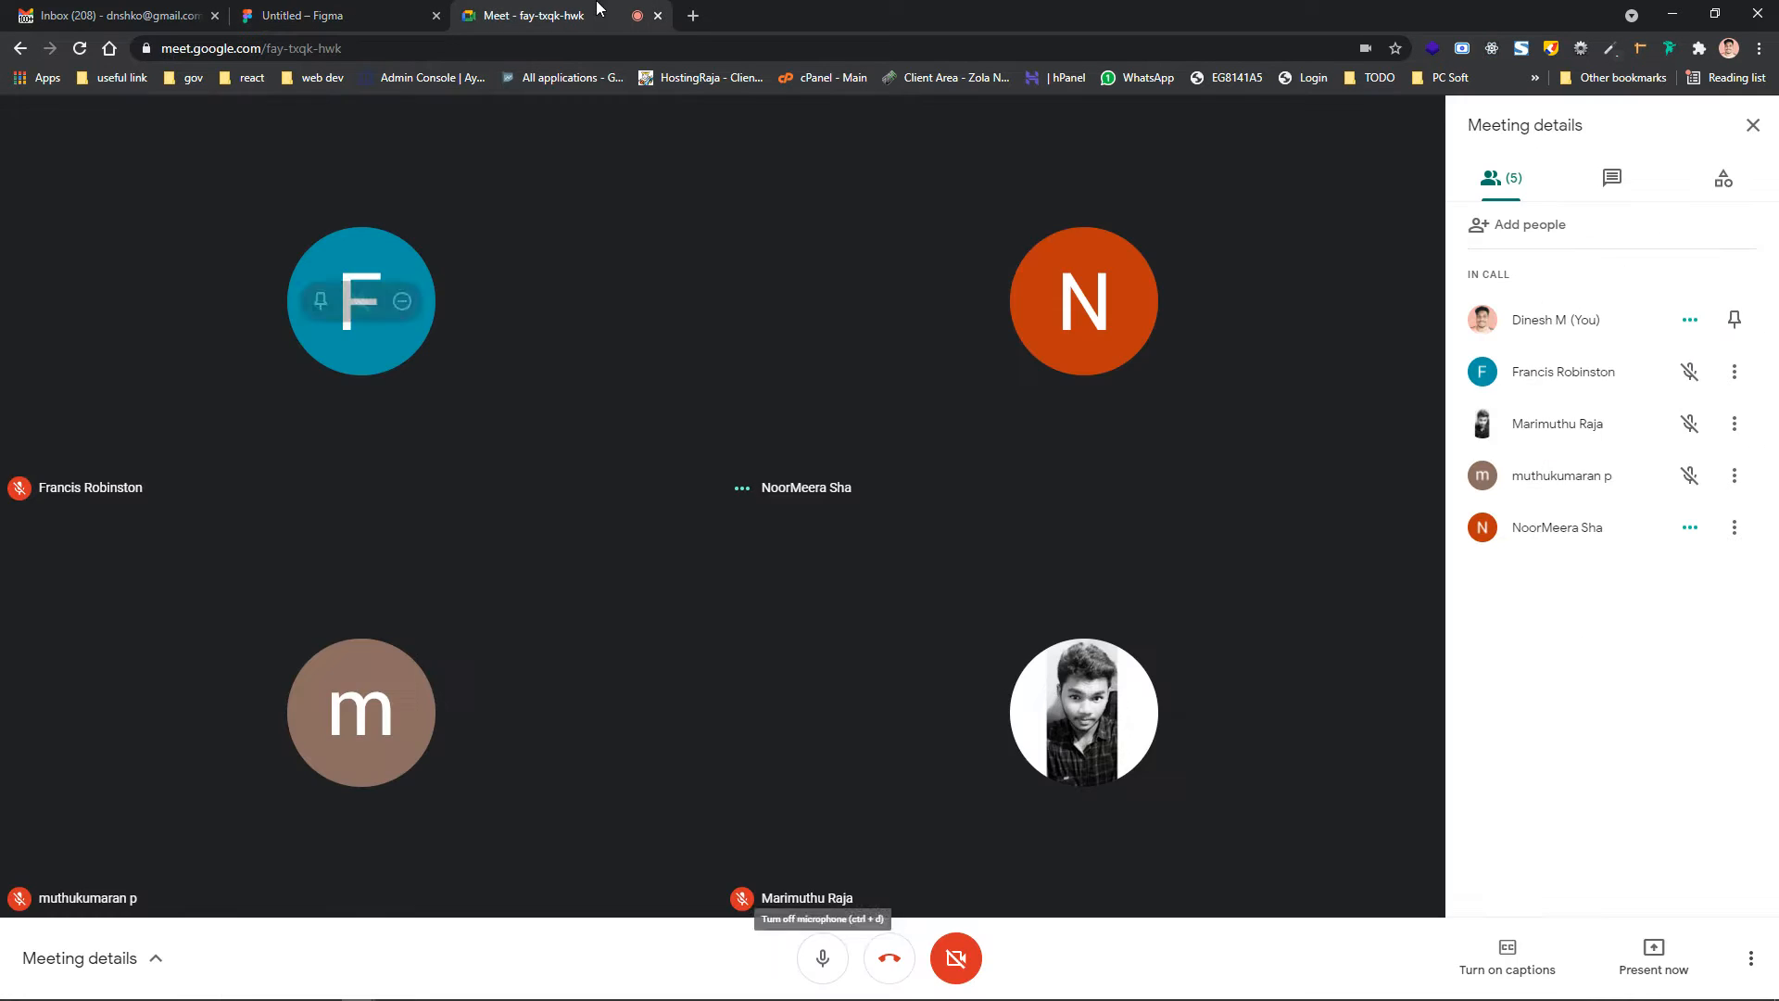
click(1653, 950)
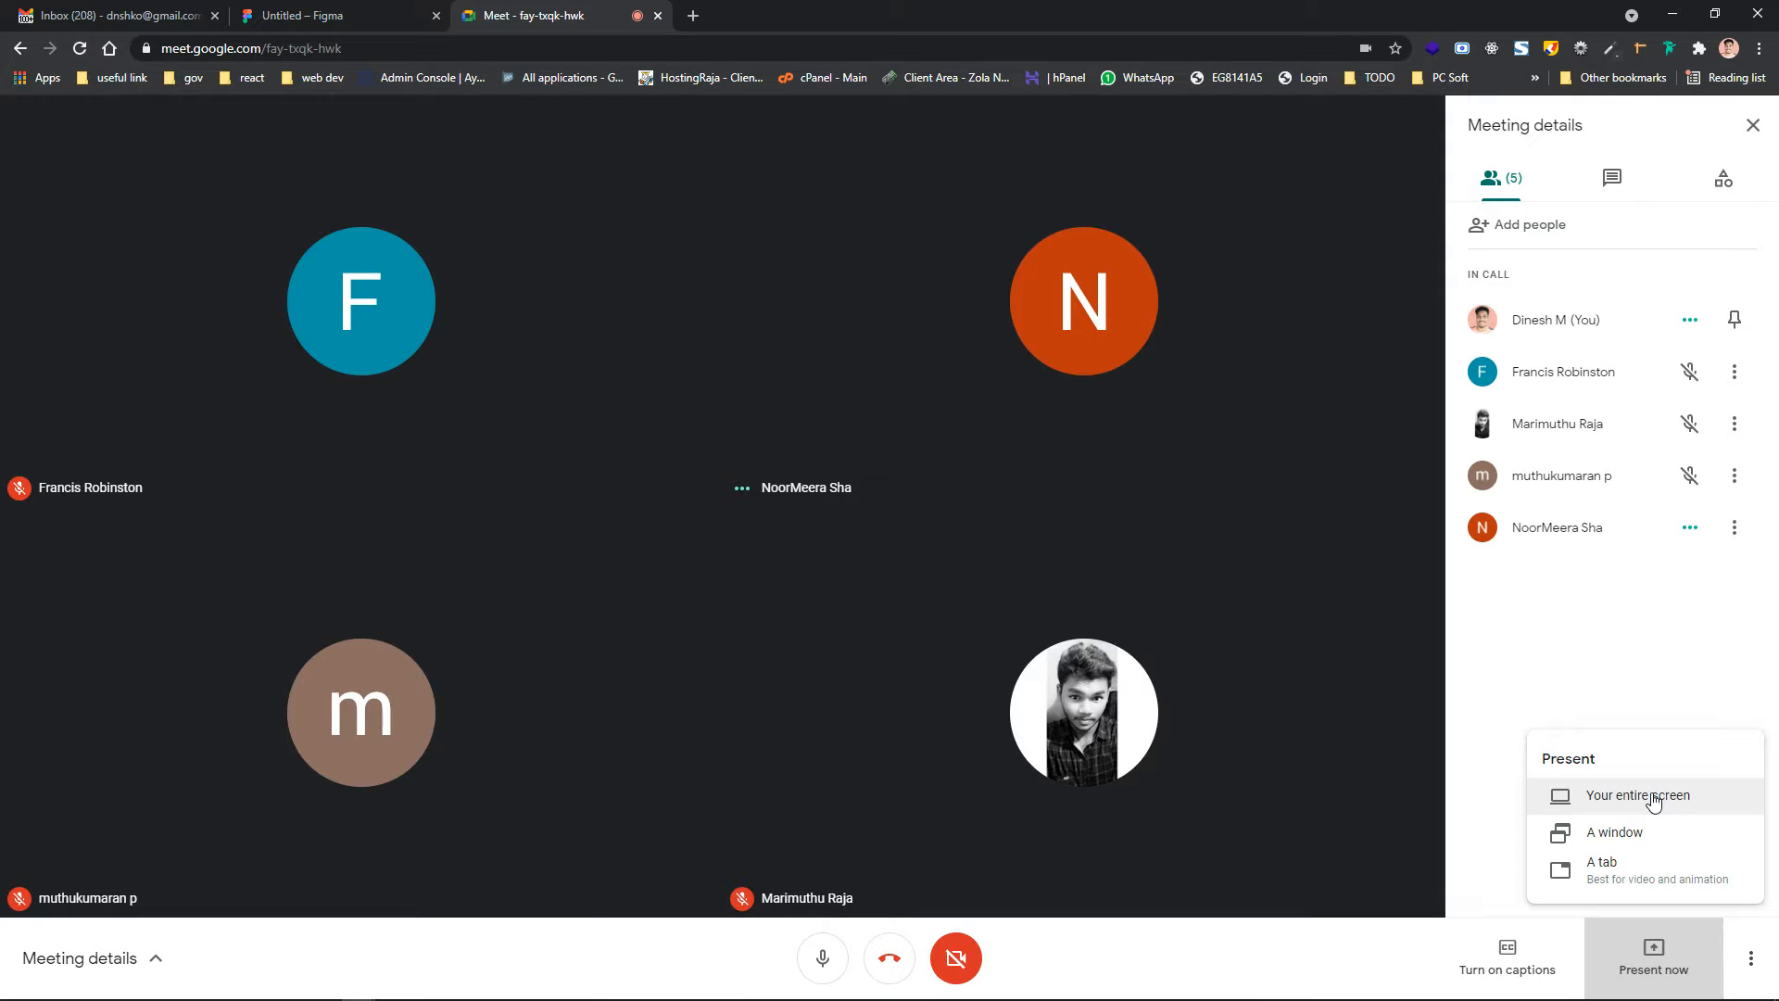
click(1655, 799)
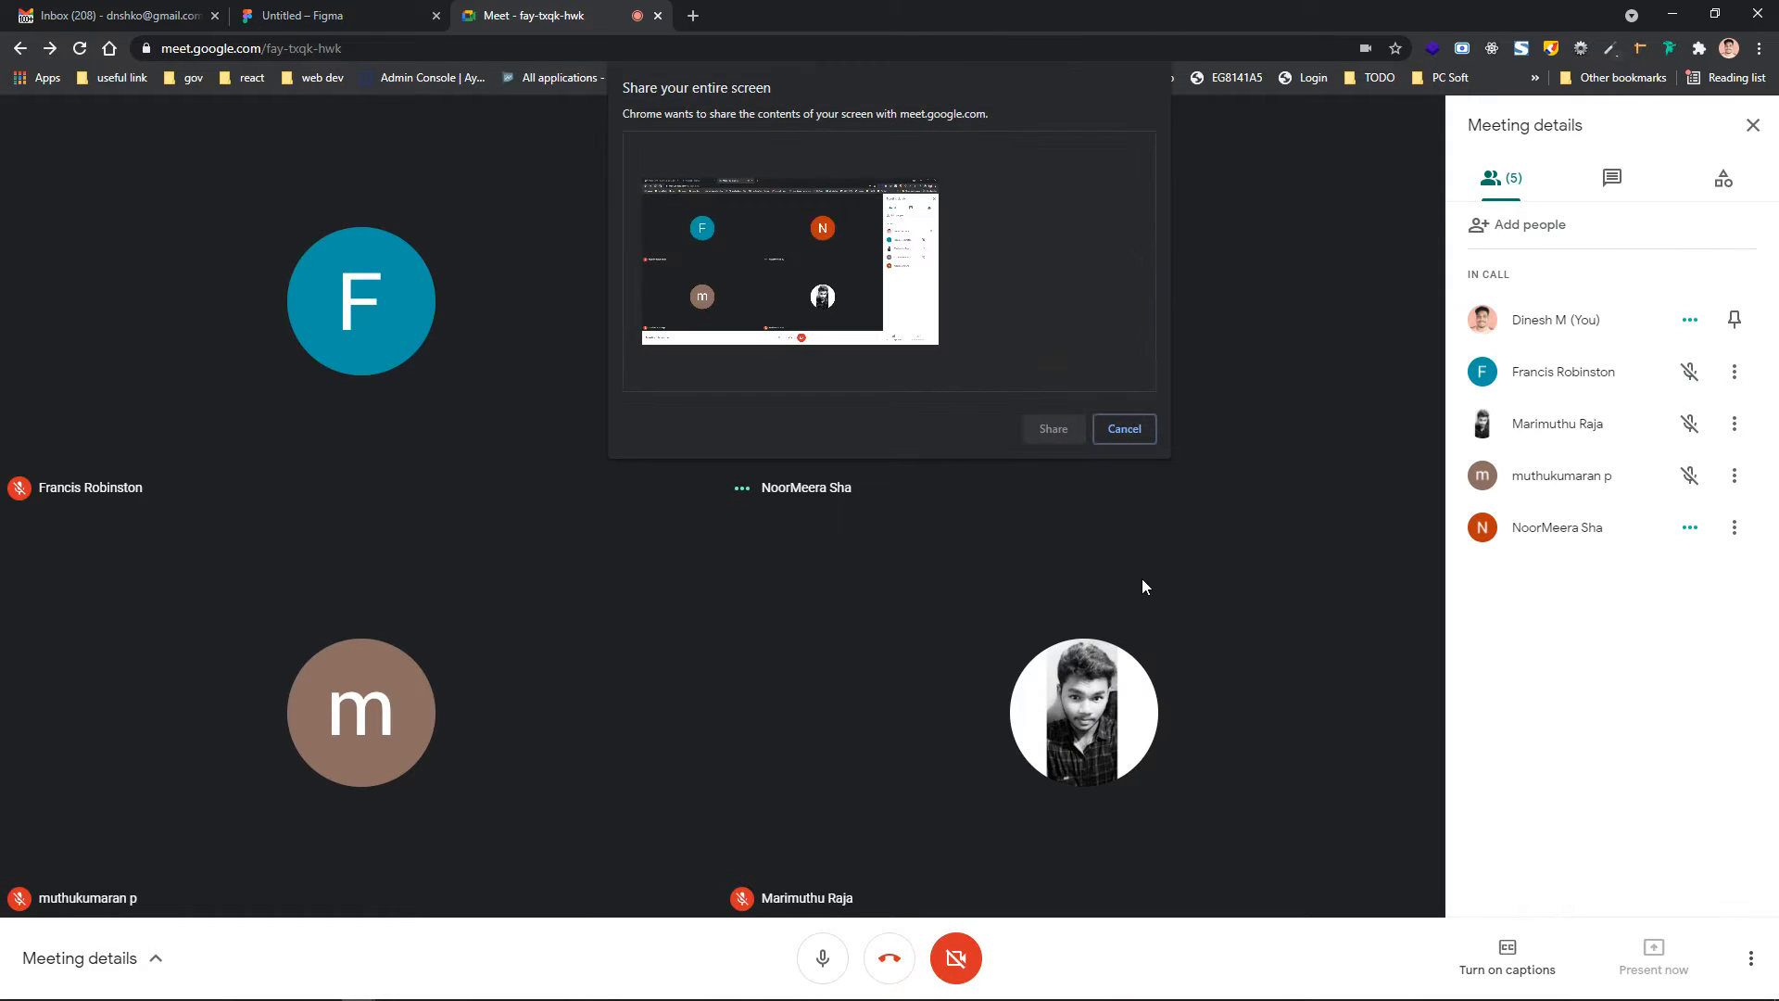
click(1038, 430)
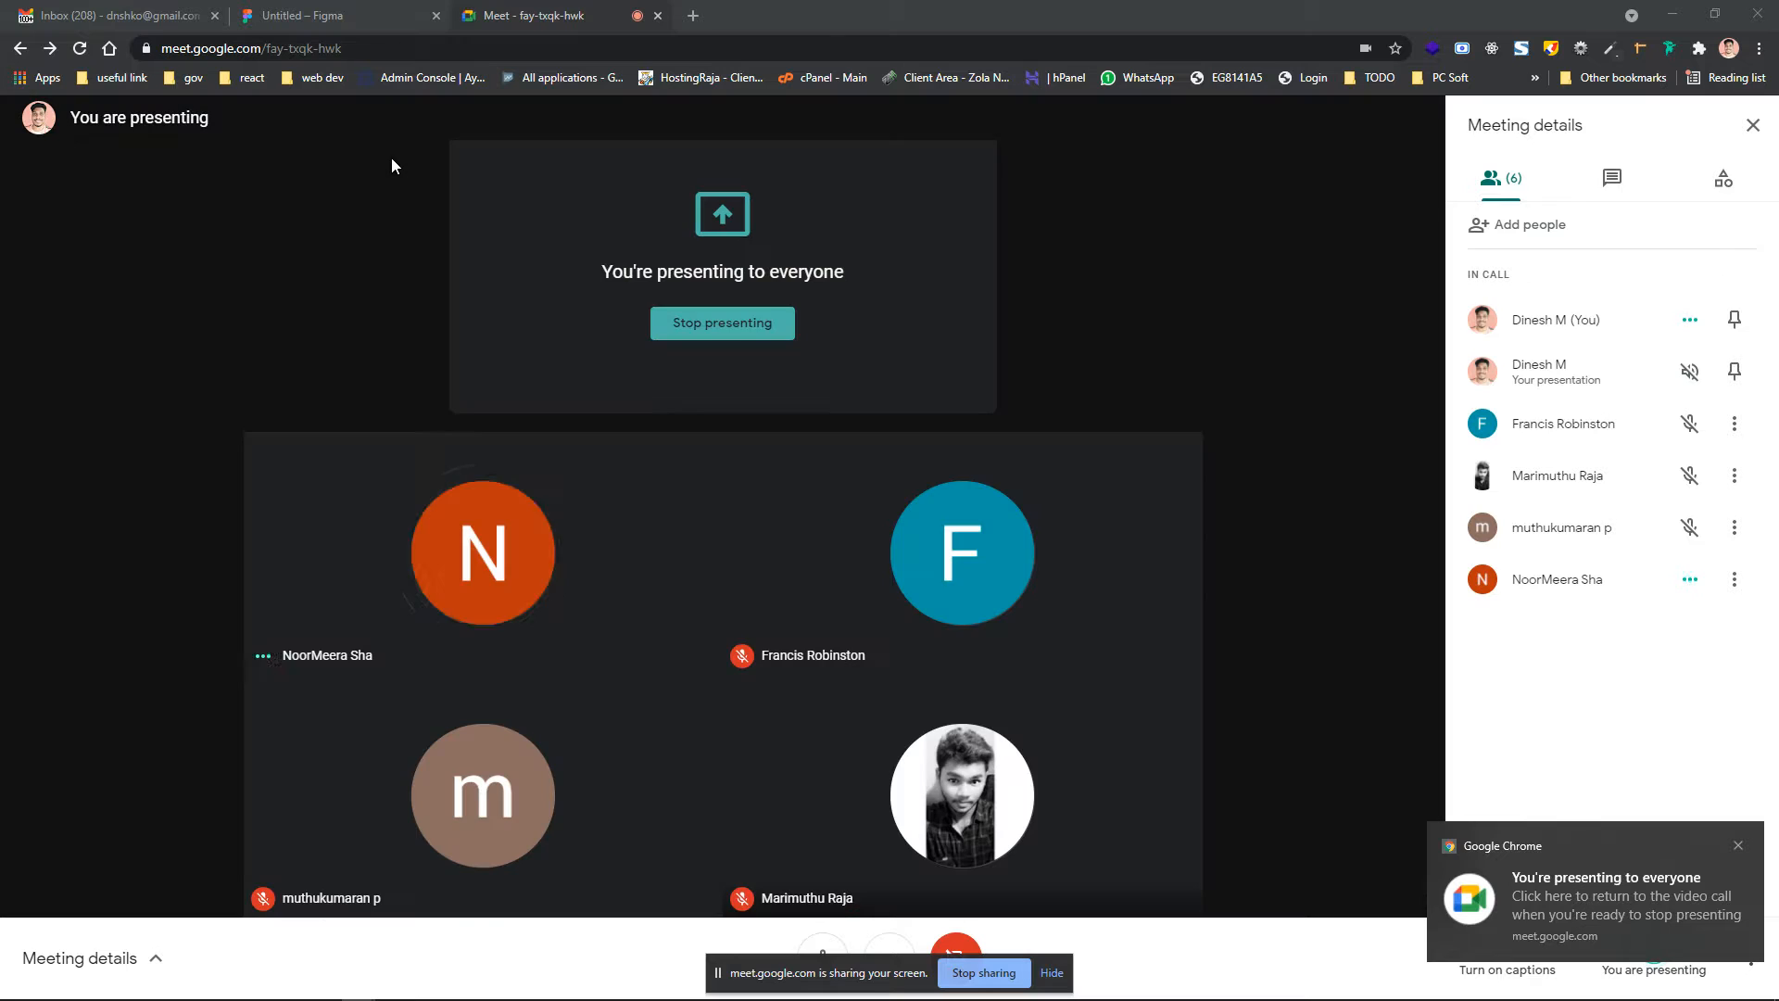
Switch to the Figma file, hide the screen-sharing bar and dismiss the presenting notification
click(334, 13)
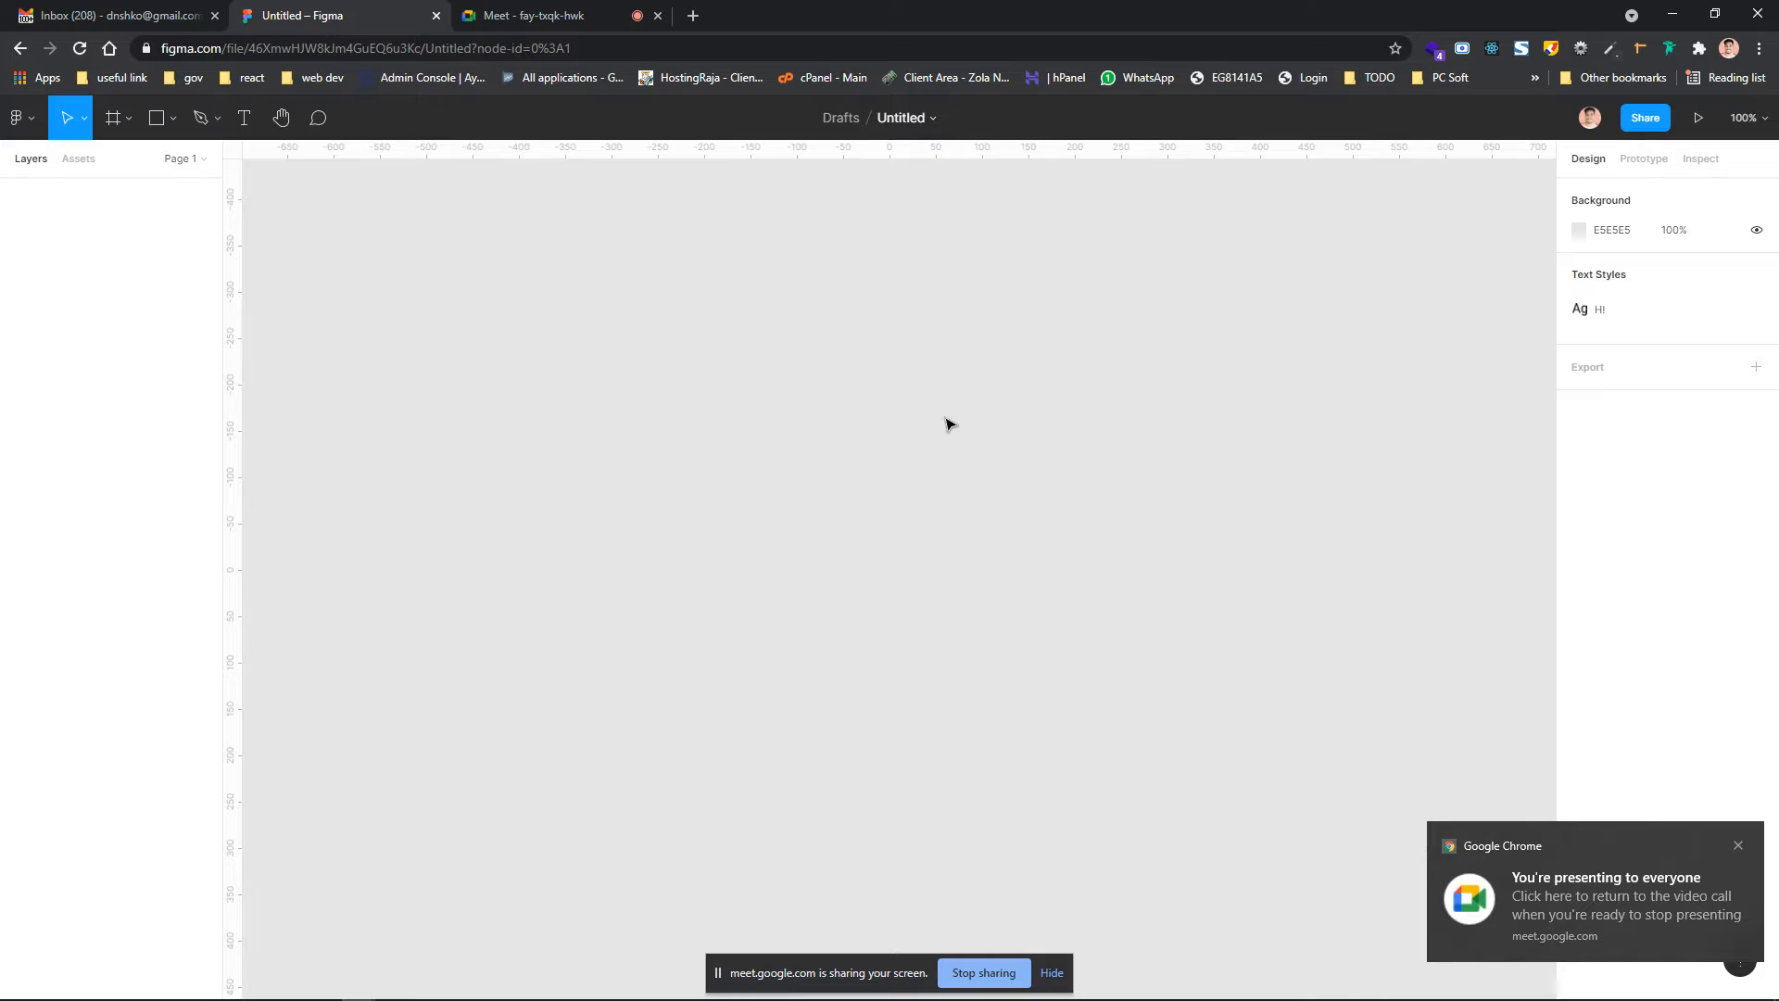
click(1051, 978)
click(1738, 846)
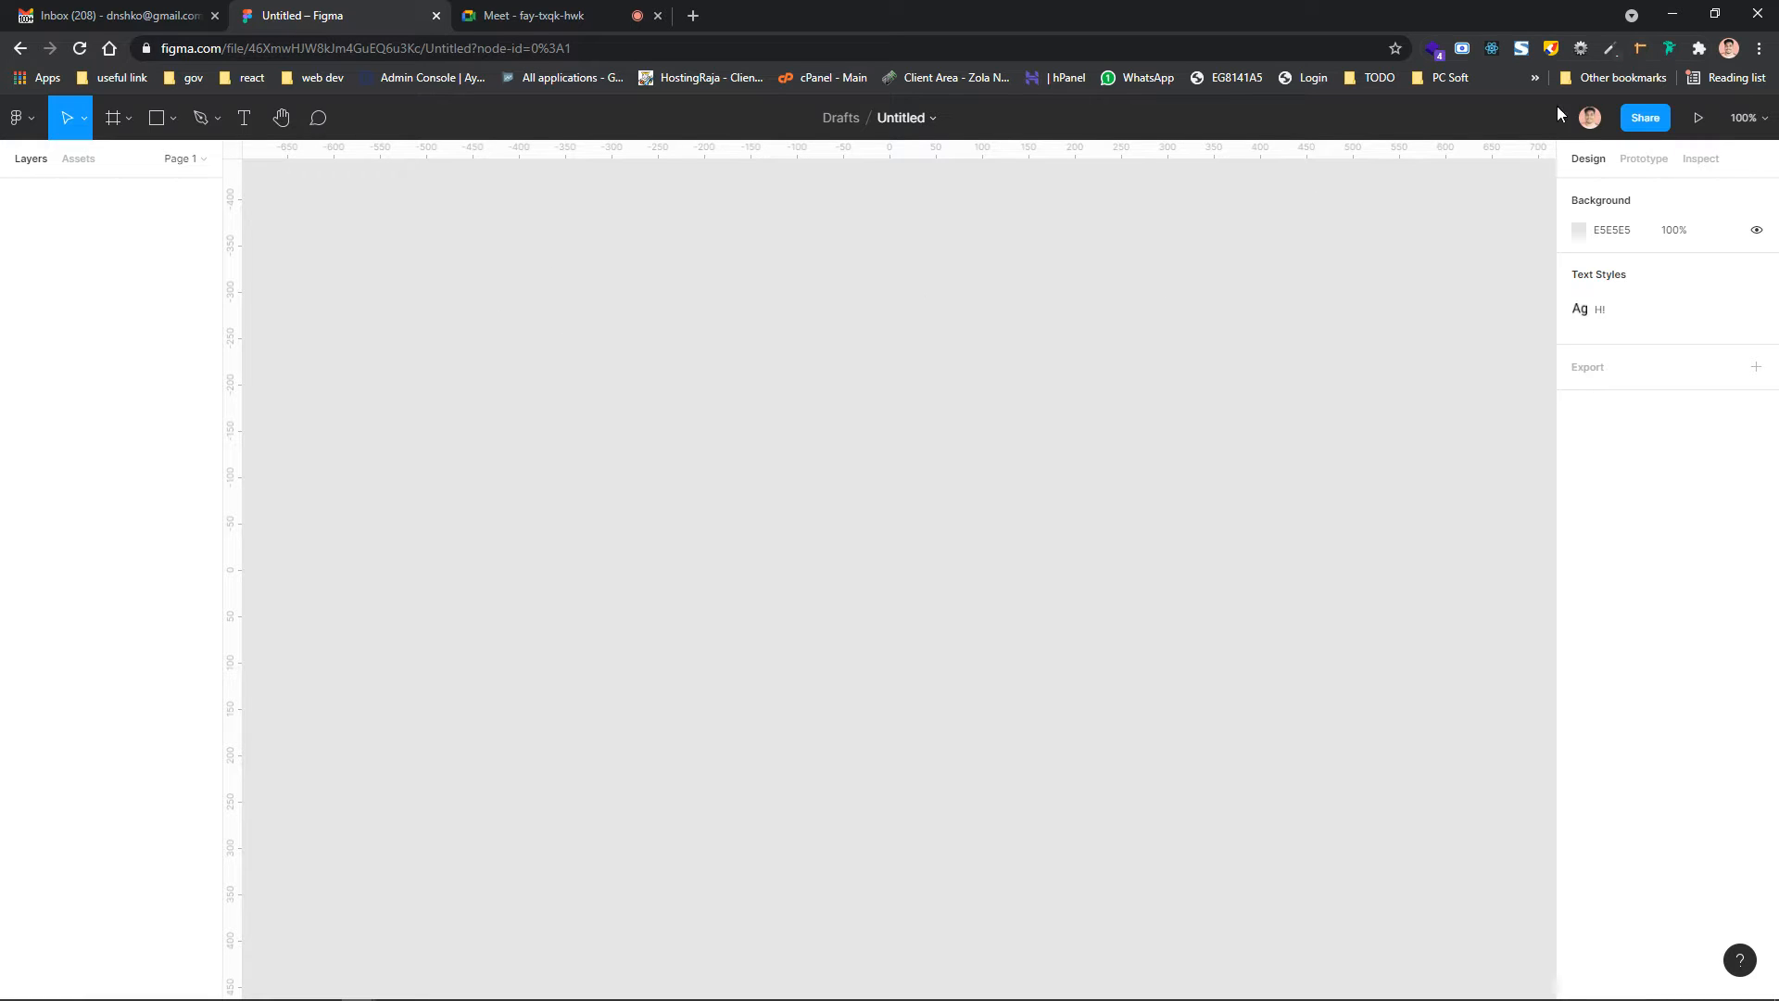
Copy the file's share link with access set to anyone with the link can view, and close the sharing dialog
click(1639, 123)
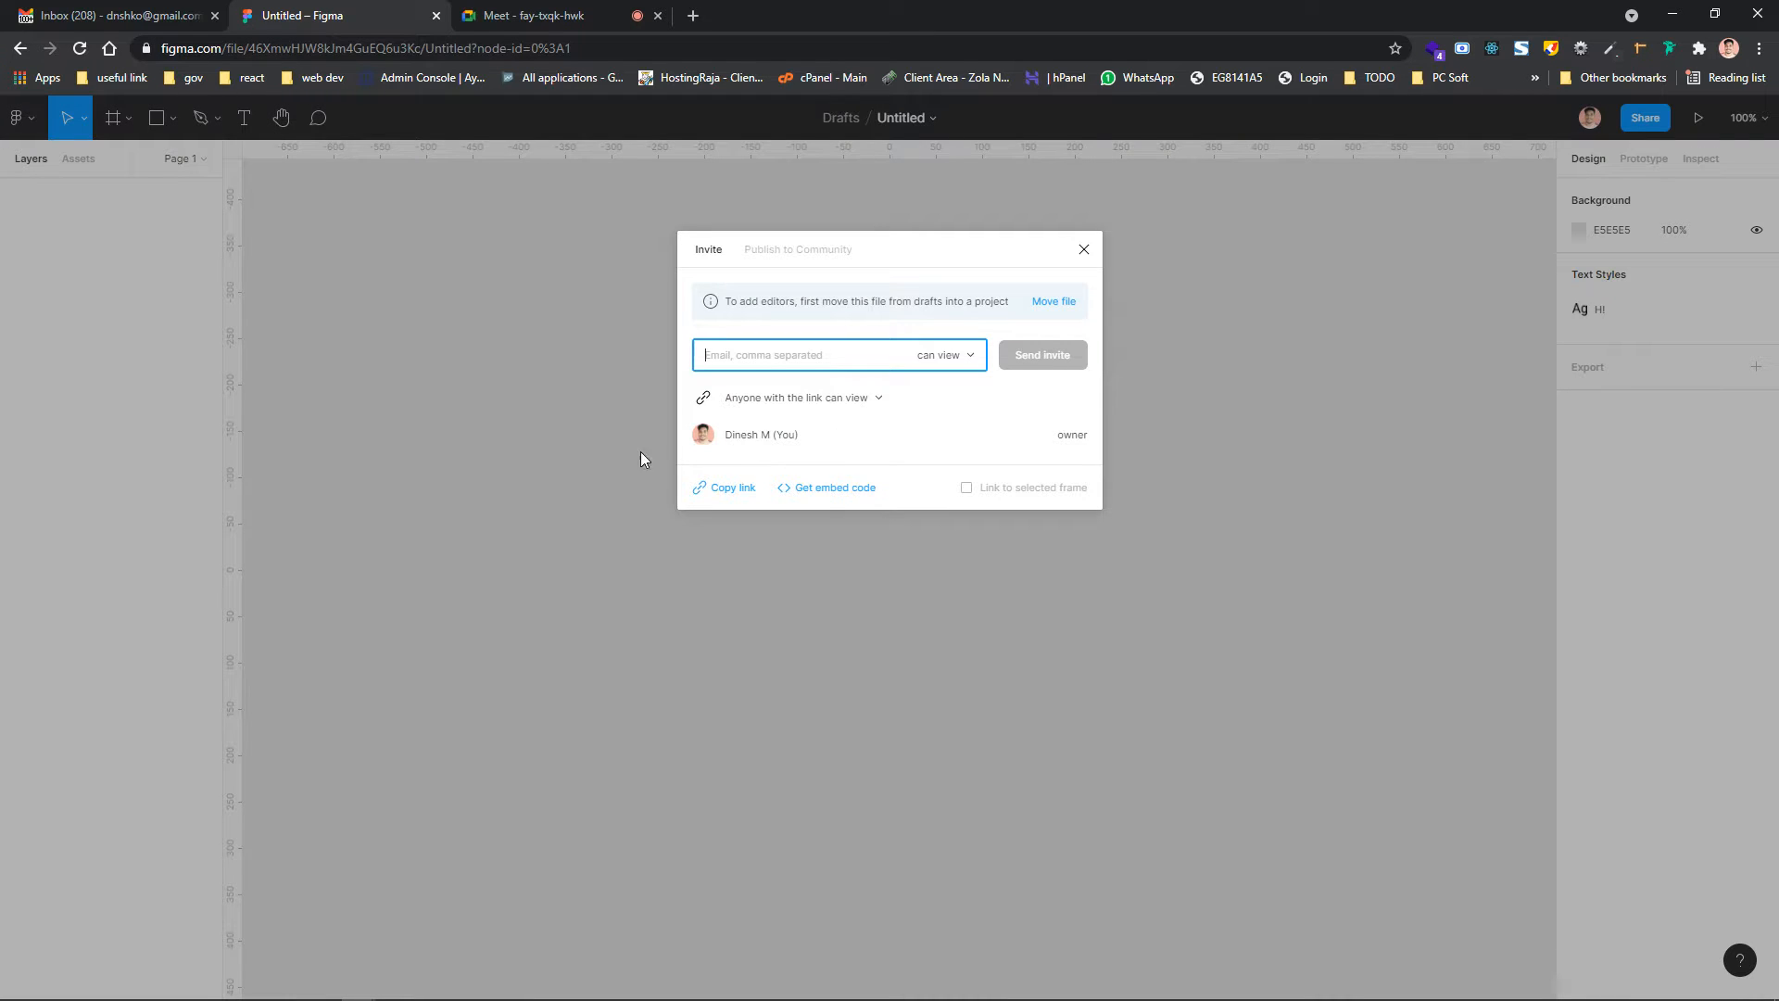
click(862, 403)
click(827, 403)
click(728, 489)
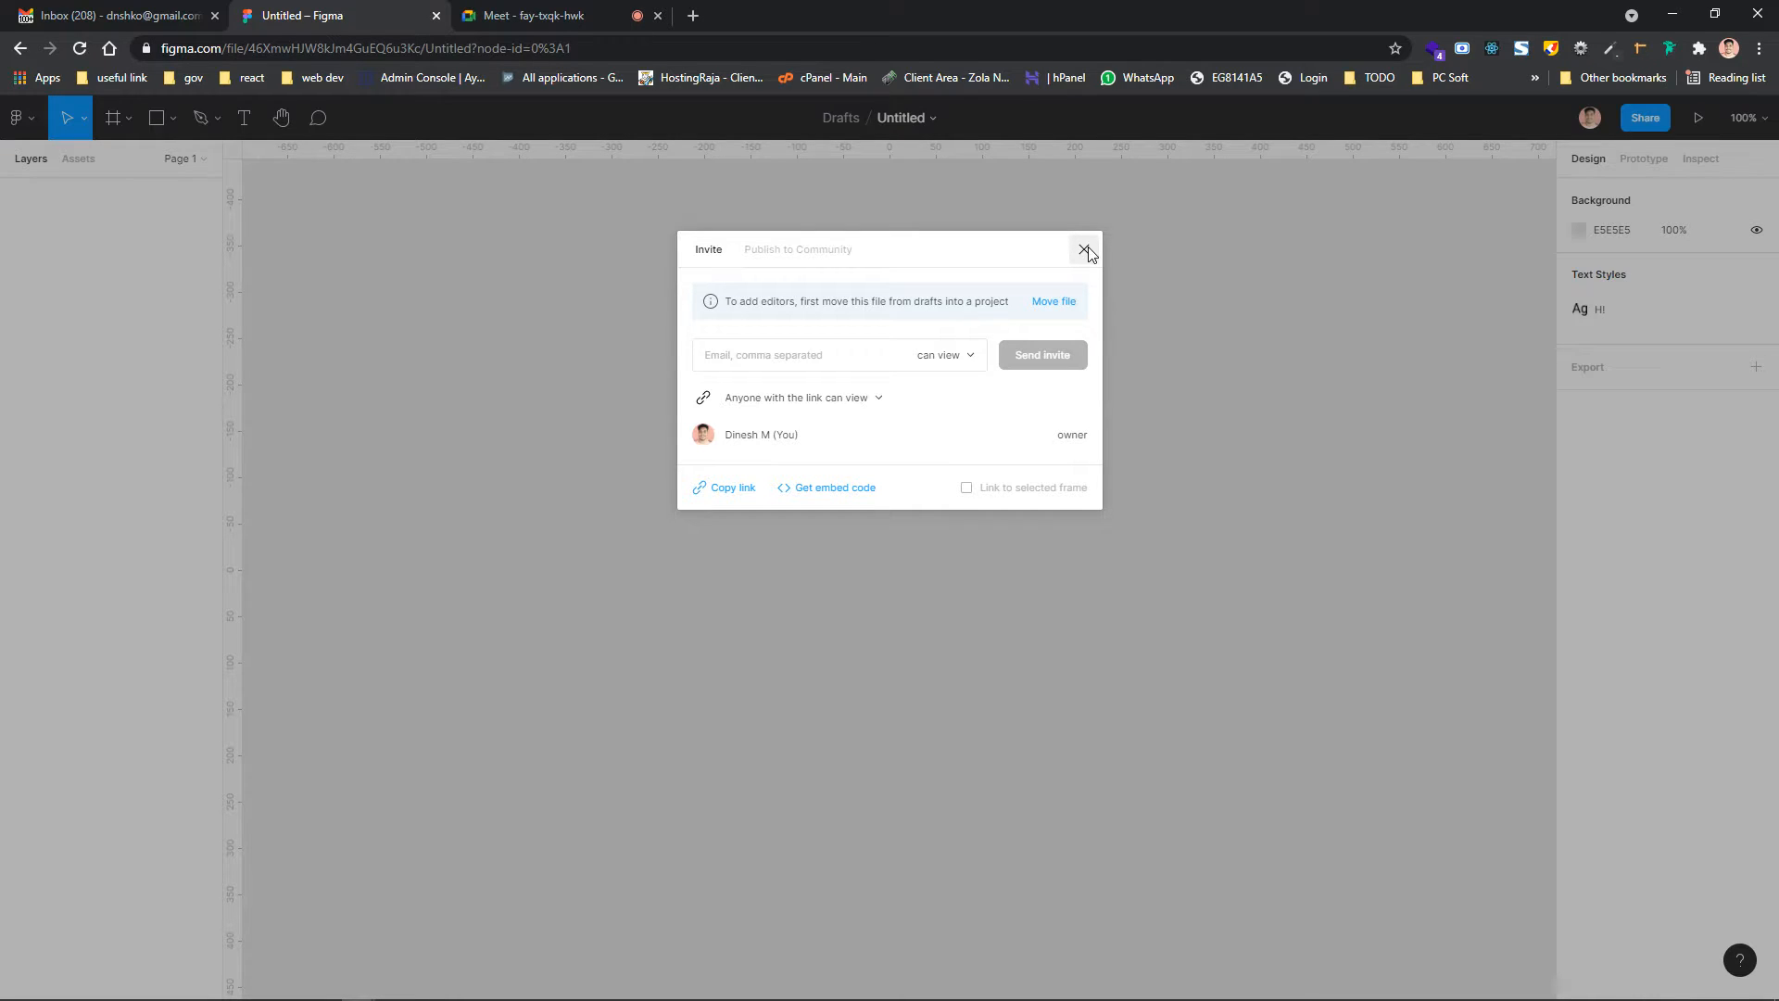
click(1084, 250)
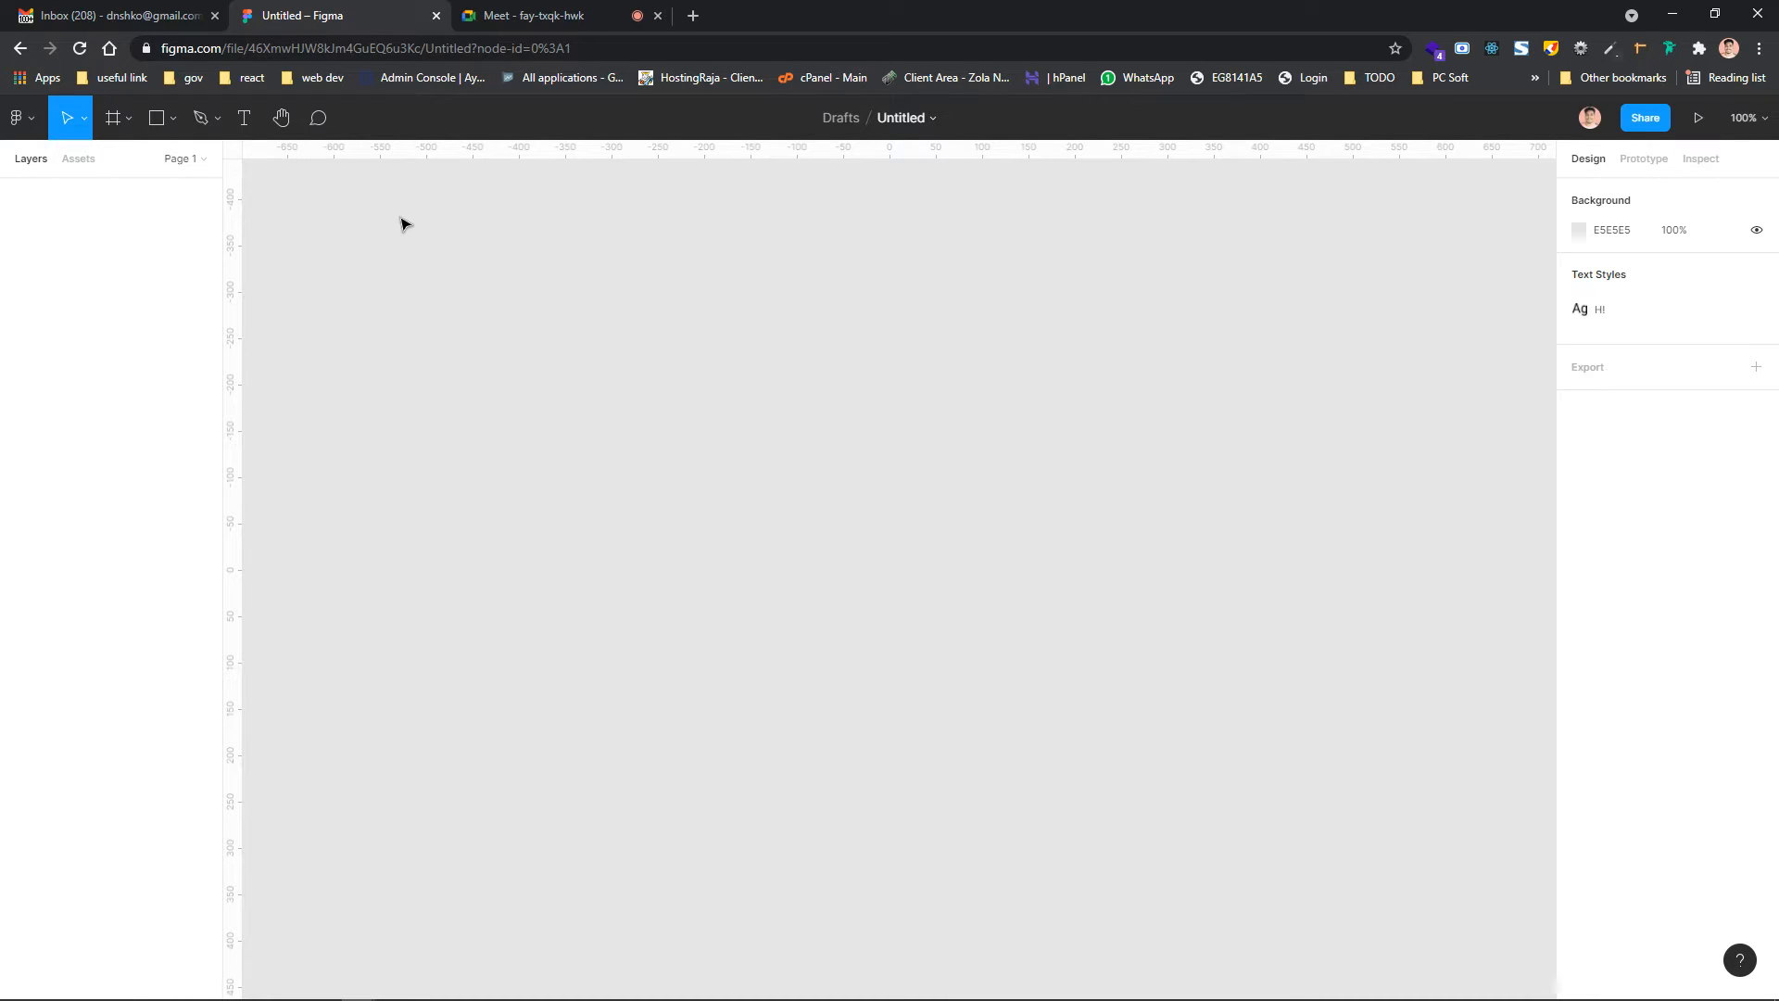
Draw a wide rectangle of about 648 × 65 on the upper part of the empty canvas
click(171, 117)
click(169, 160)
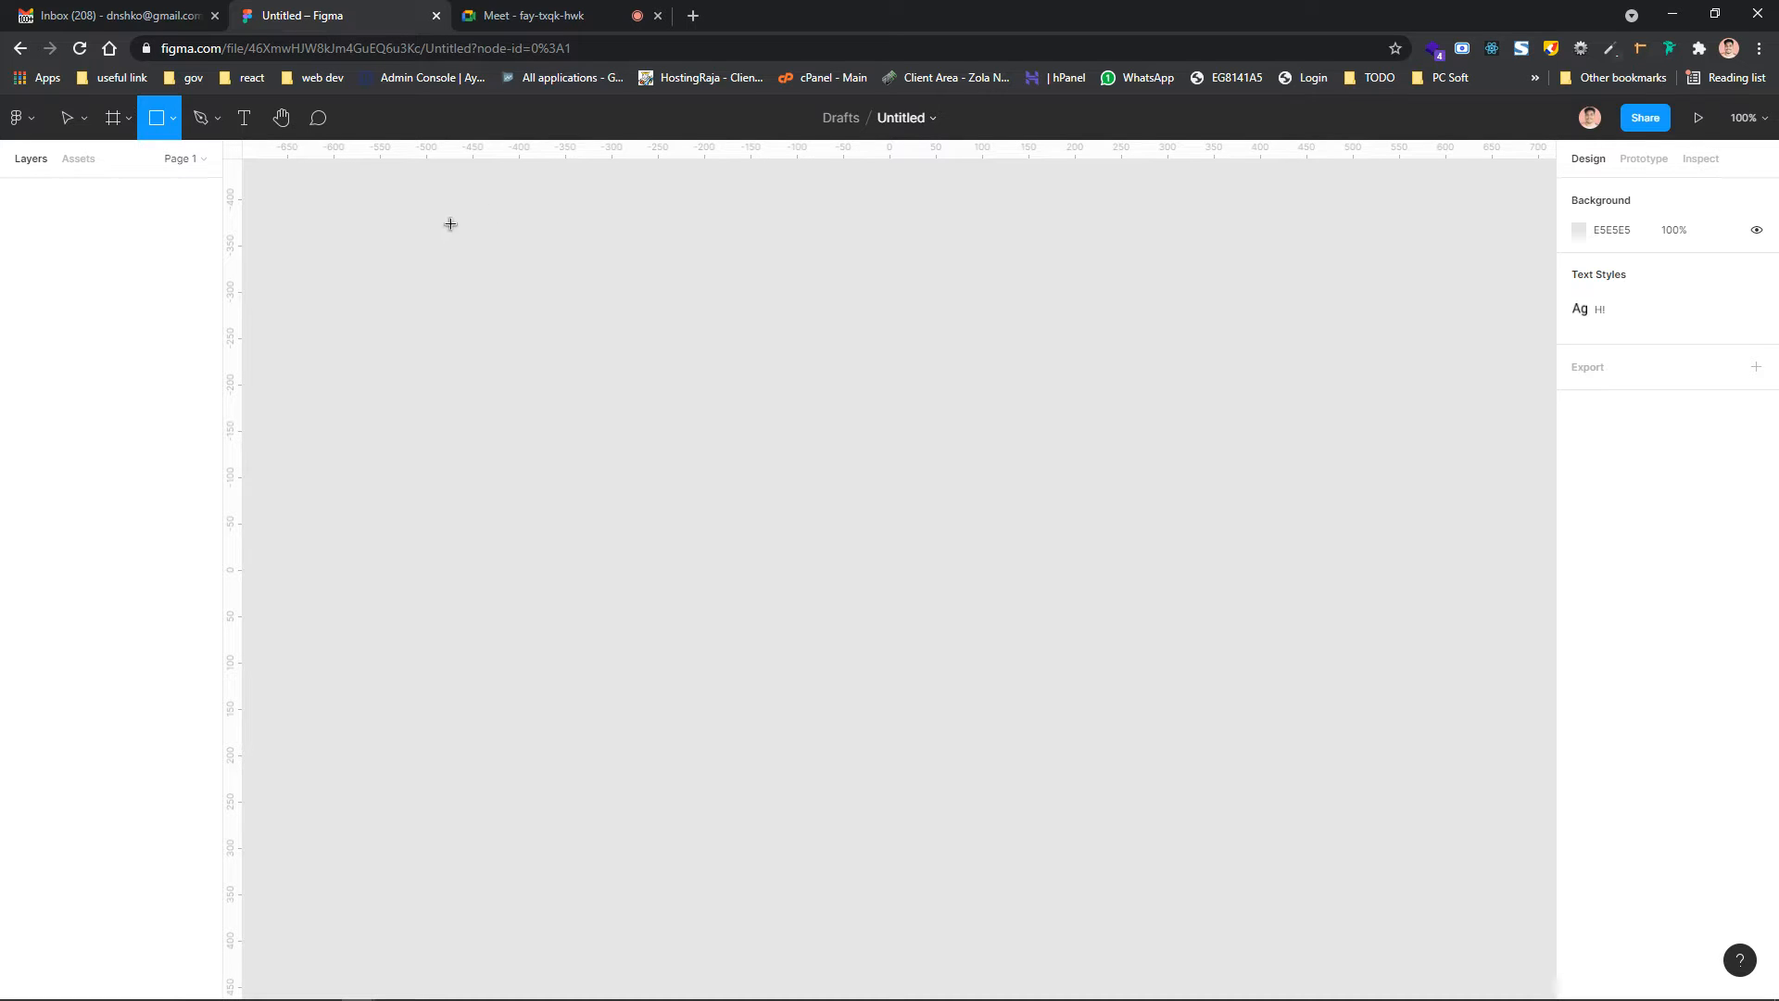
drag(455, 255, 475, 262)
drag(954, 300, 1055, 317)
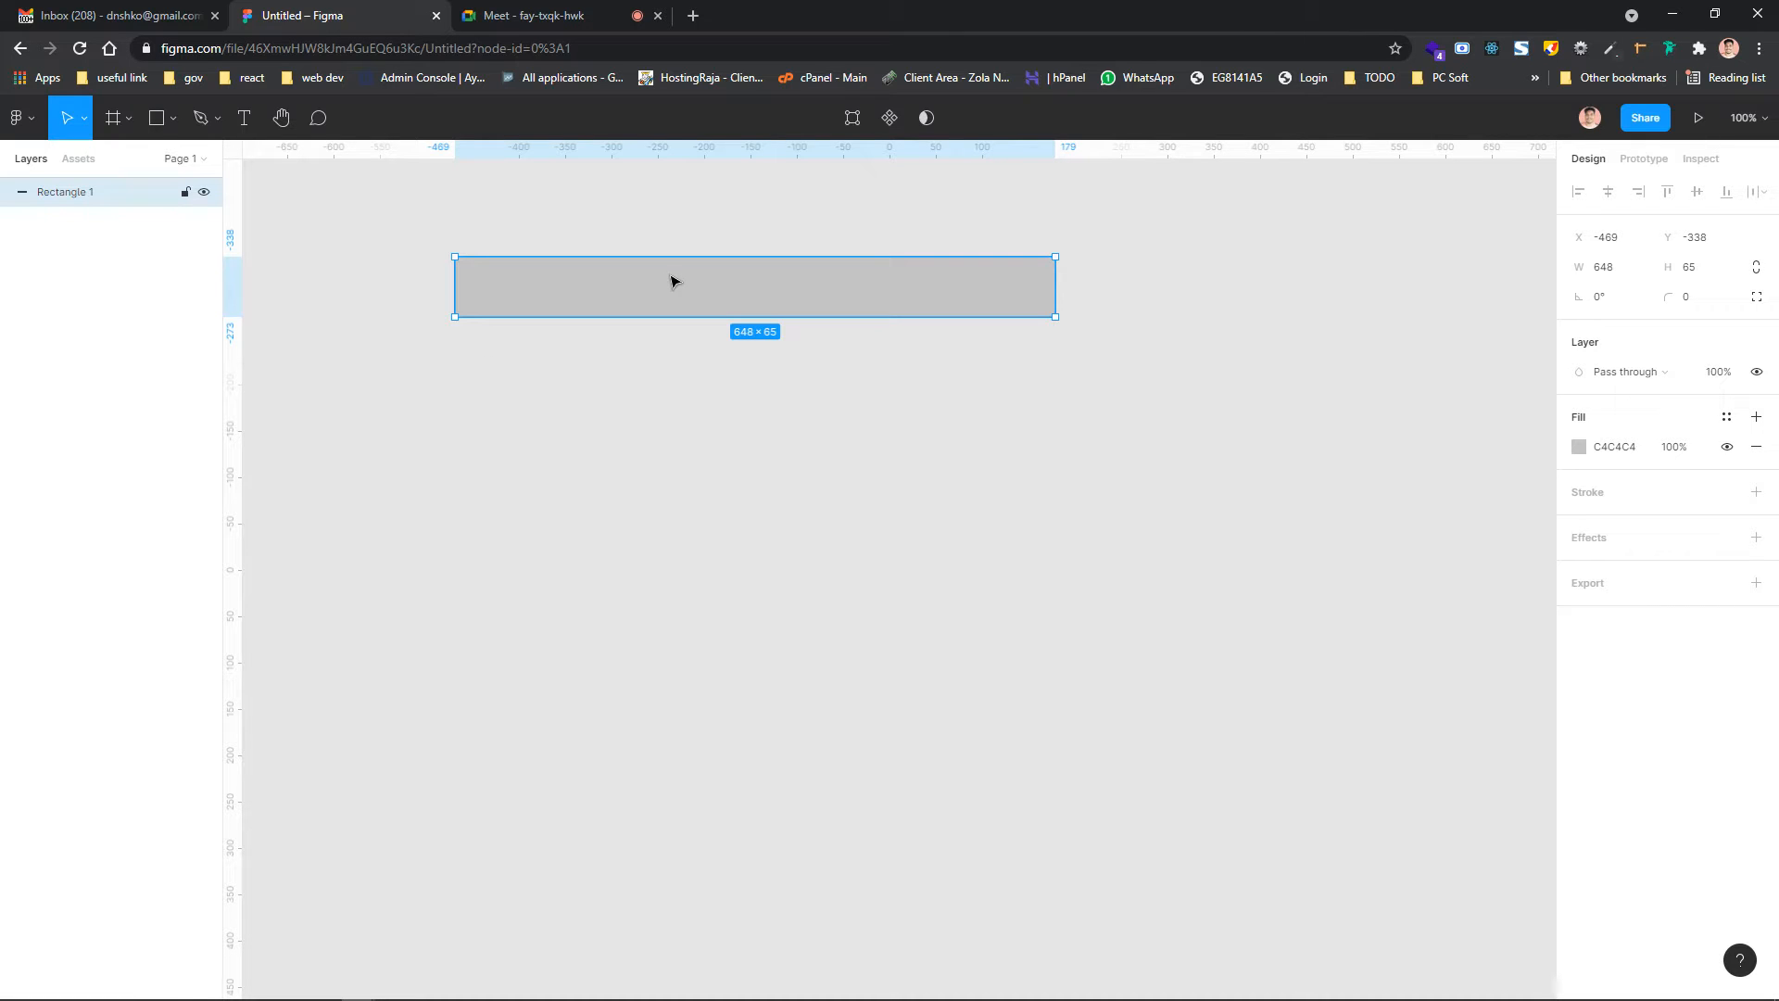
Resize the rectangle to about 268 × 100 and move it to about X -450, Y -250
drag(648, 275, 544, 320)
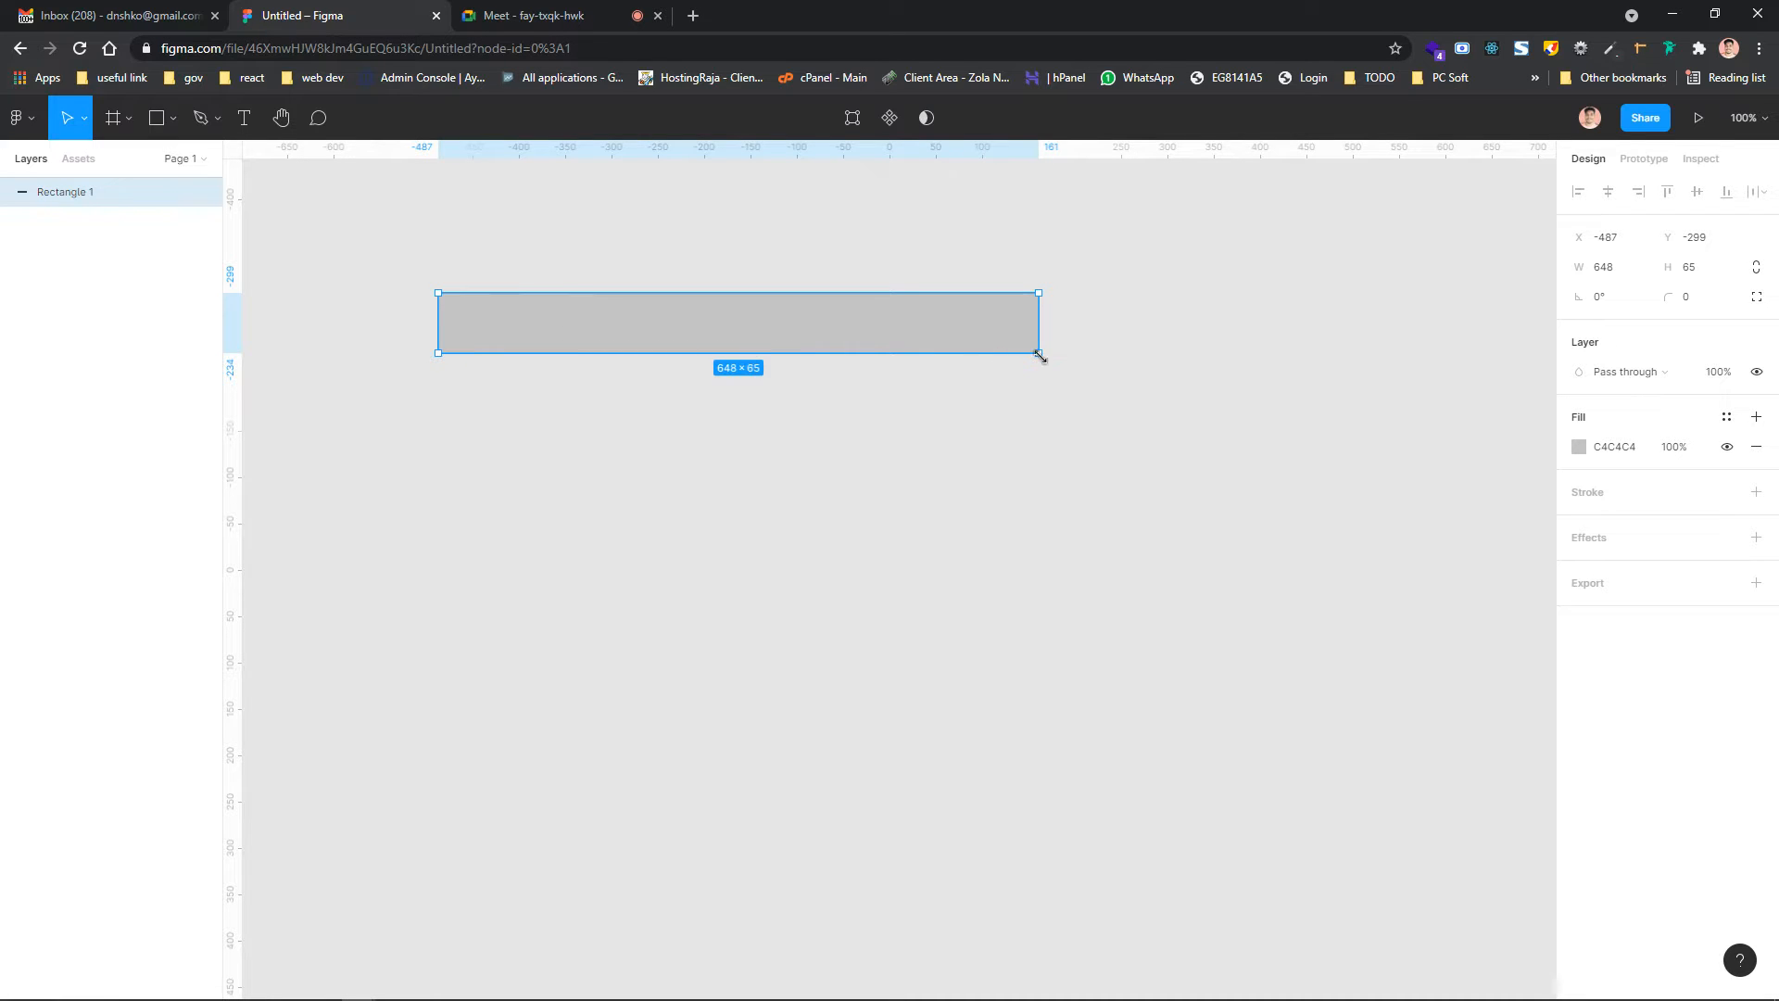
drag(1040, 355, 686, 385)
drag(590, 336, 636, 401)
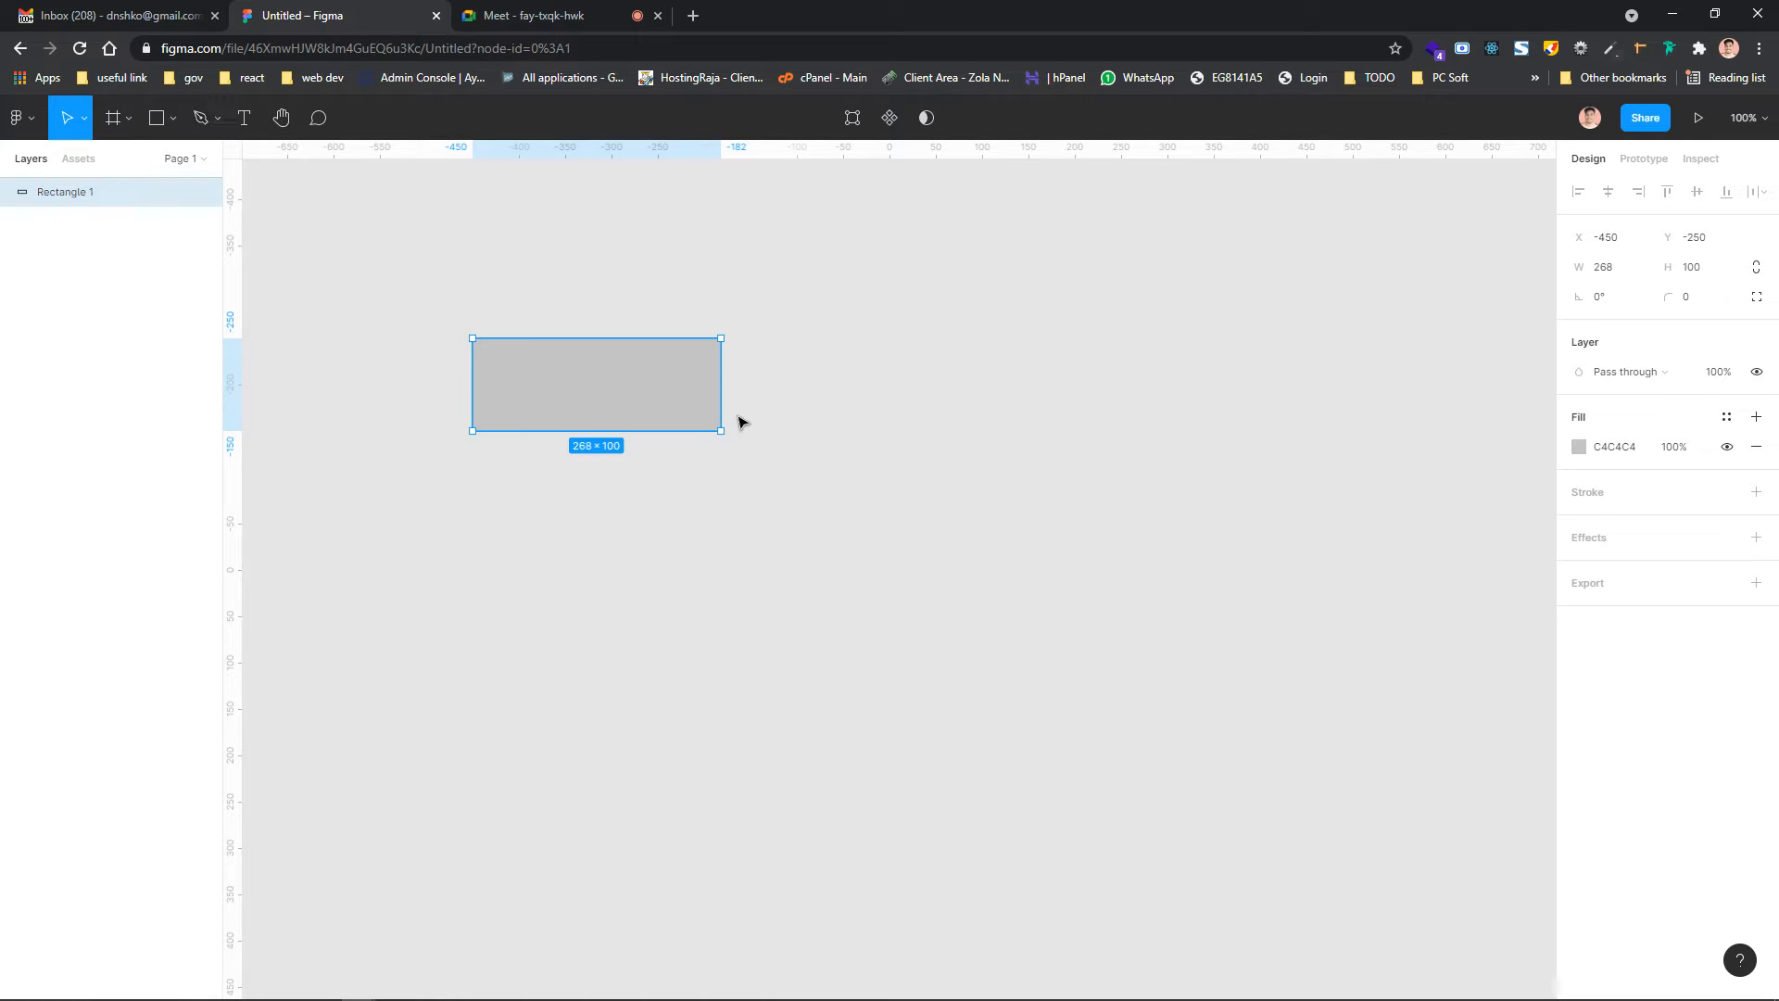
Add the text "Button" on top of the grey rectangle
click(246, 118)
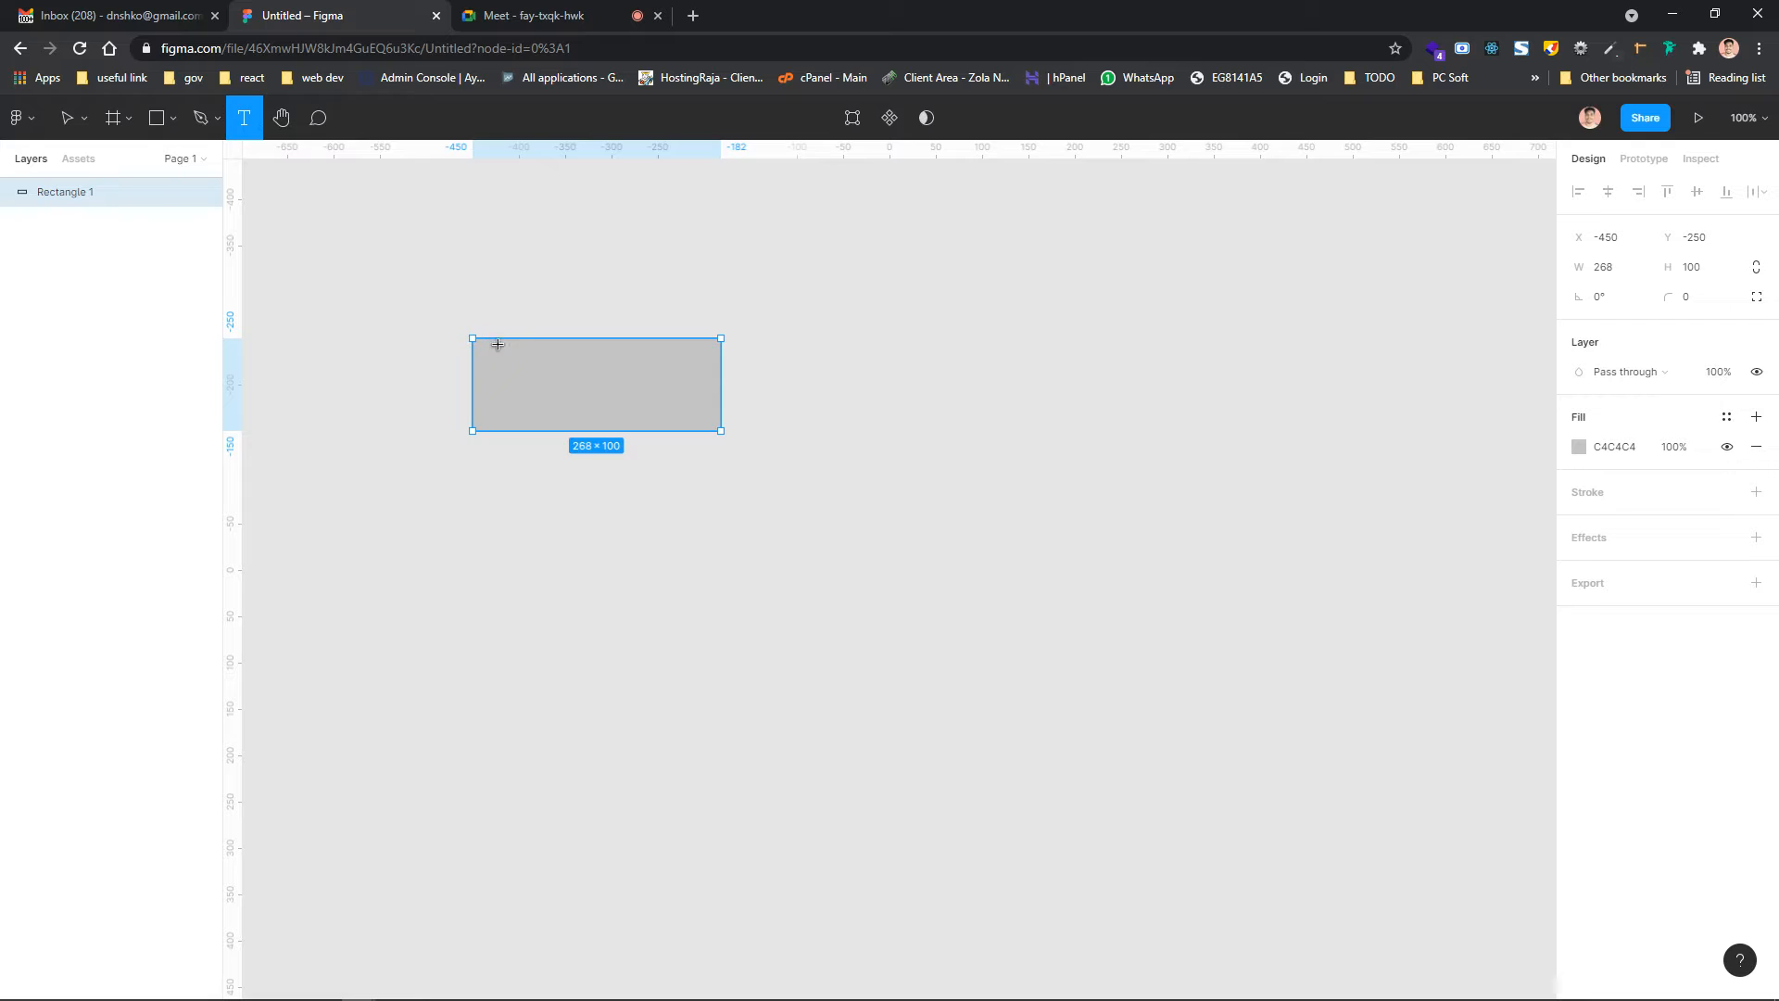
click(557, 380)
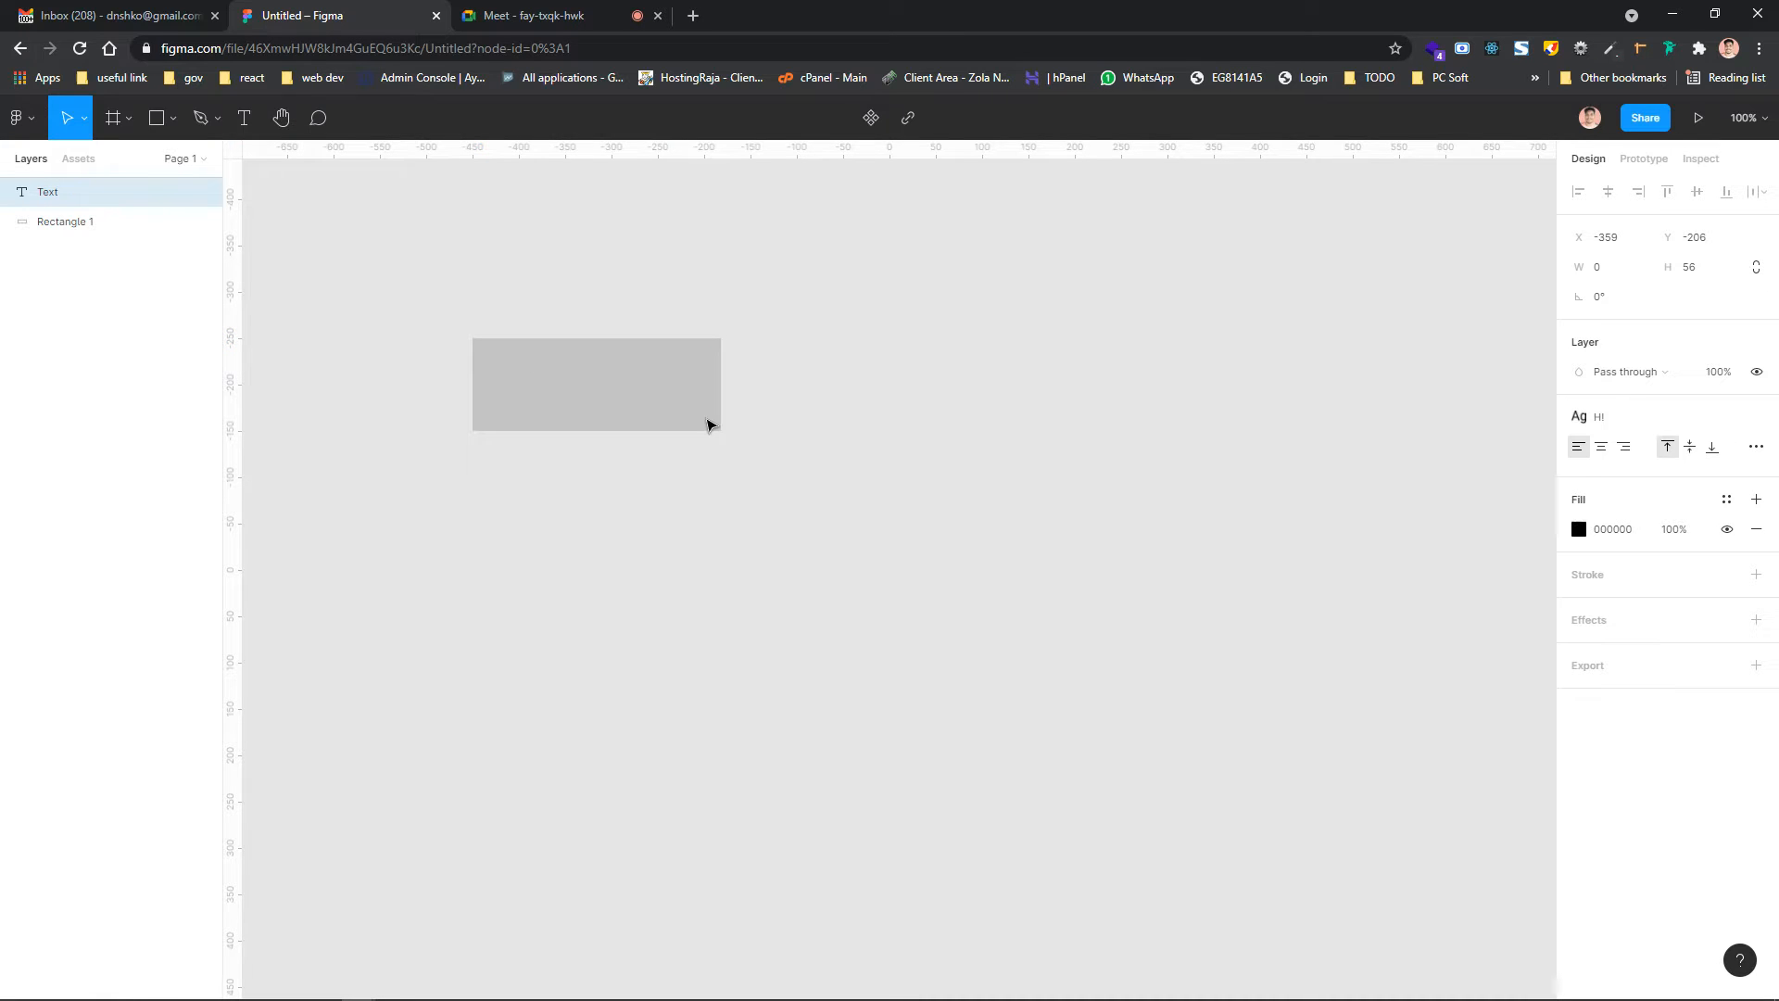
text(b)
key(BackSpace)
text(Button)
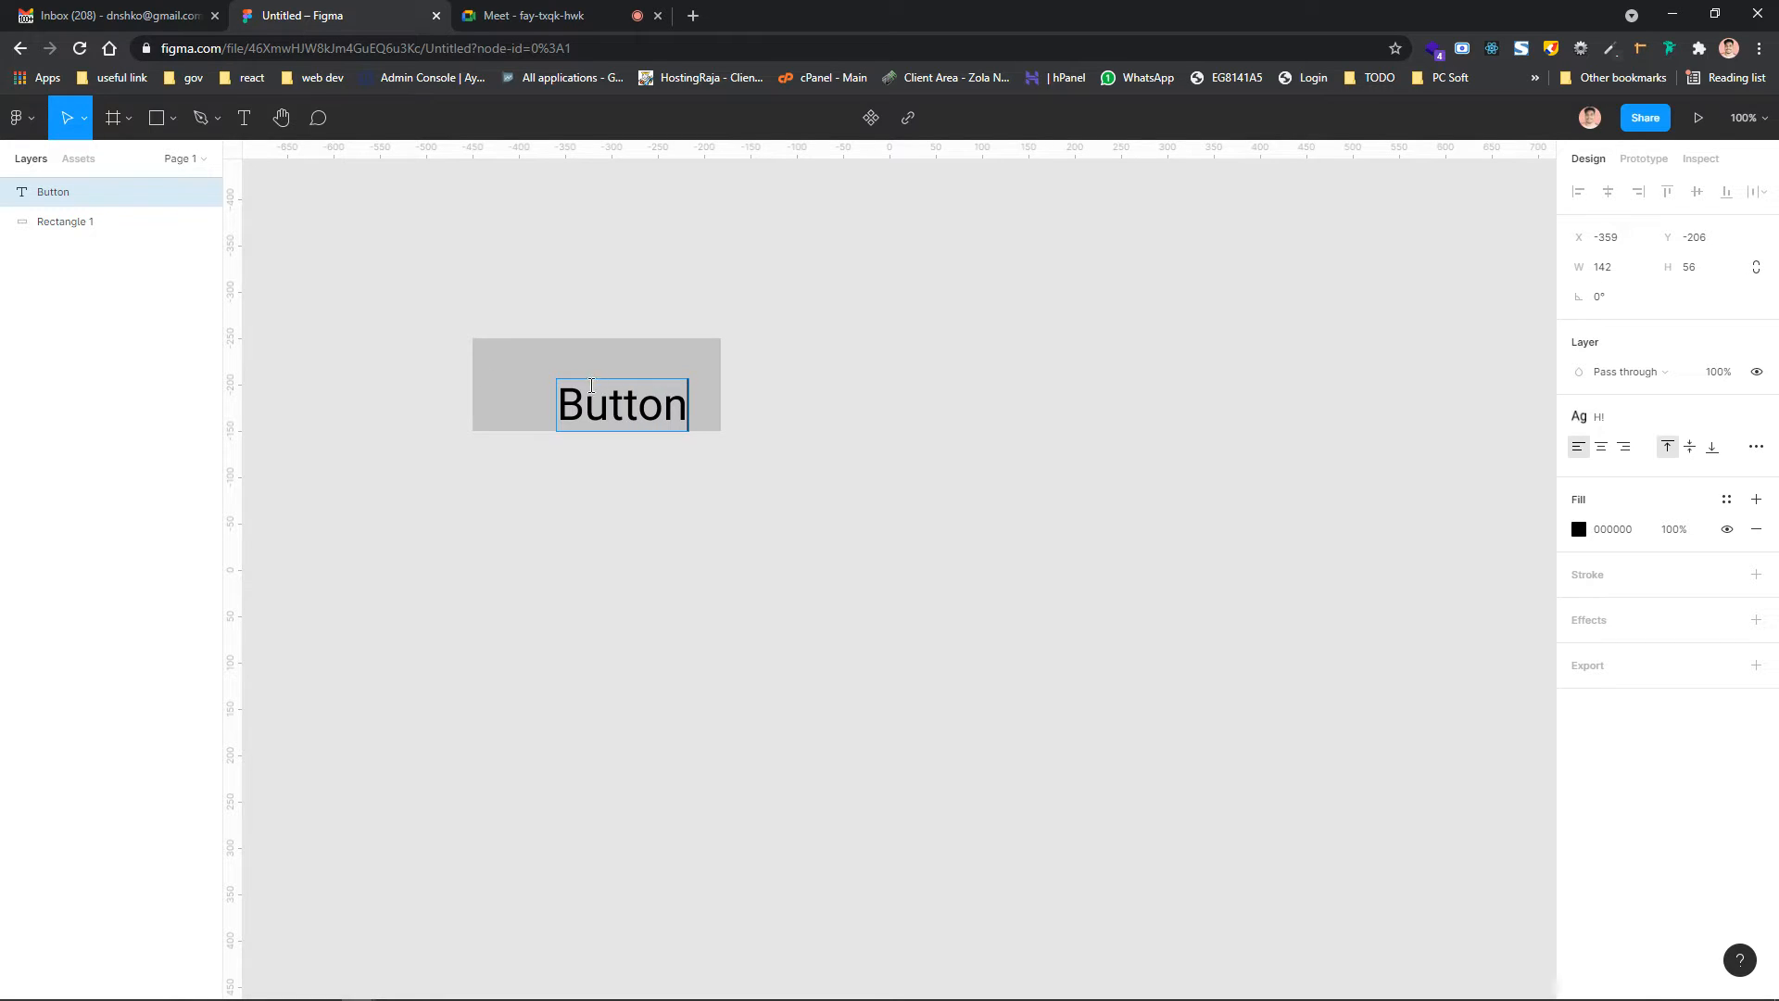
click(85, 204)
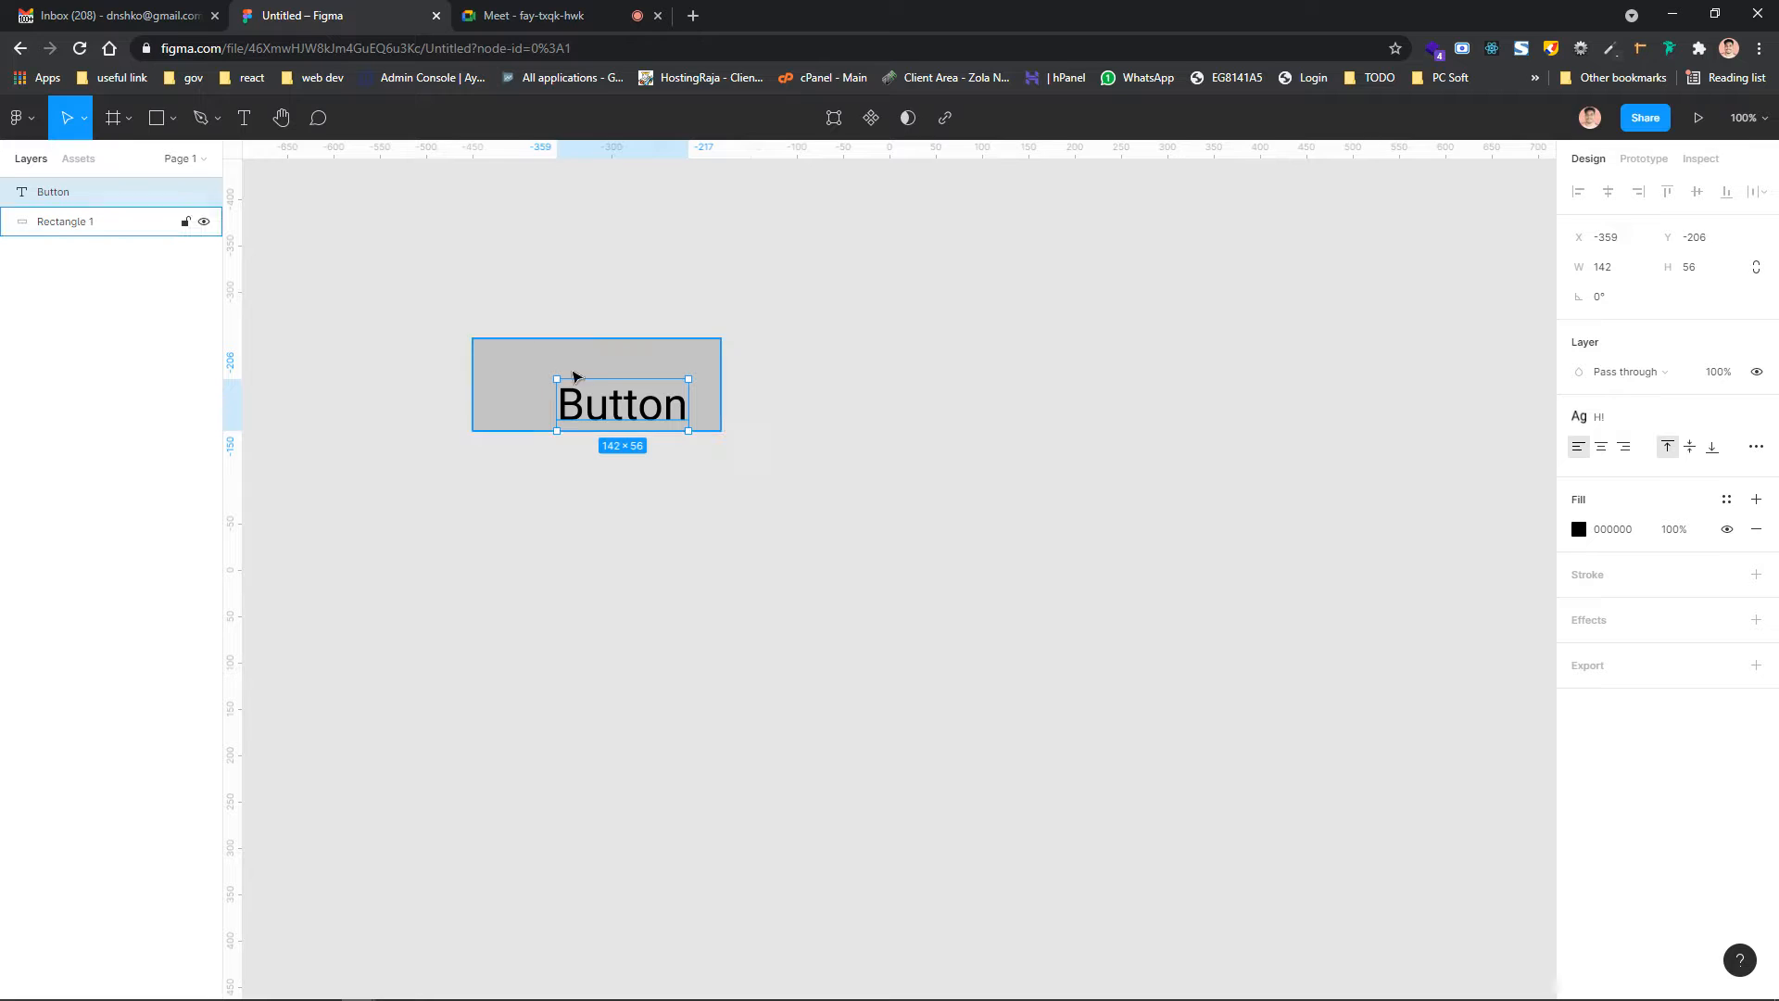
Enclose the Button text and the rectangle together in a frame and expand its layers
drag(429, 322, 934, 546)
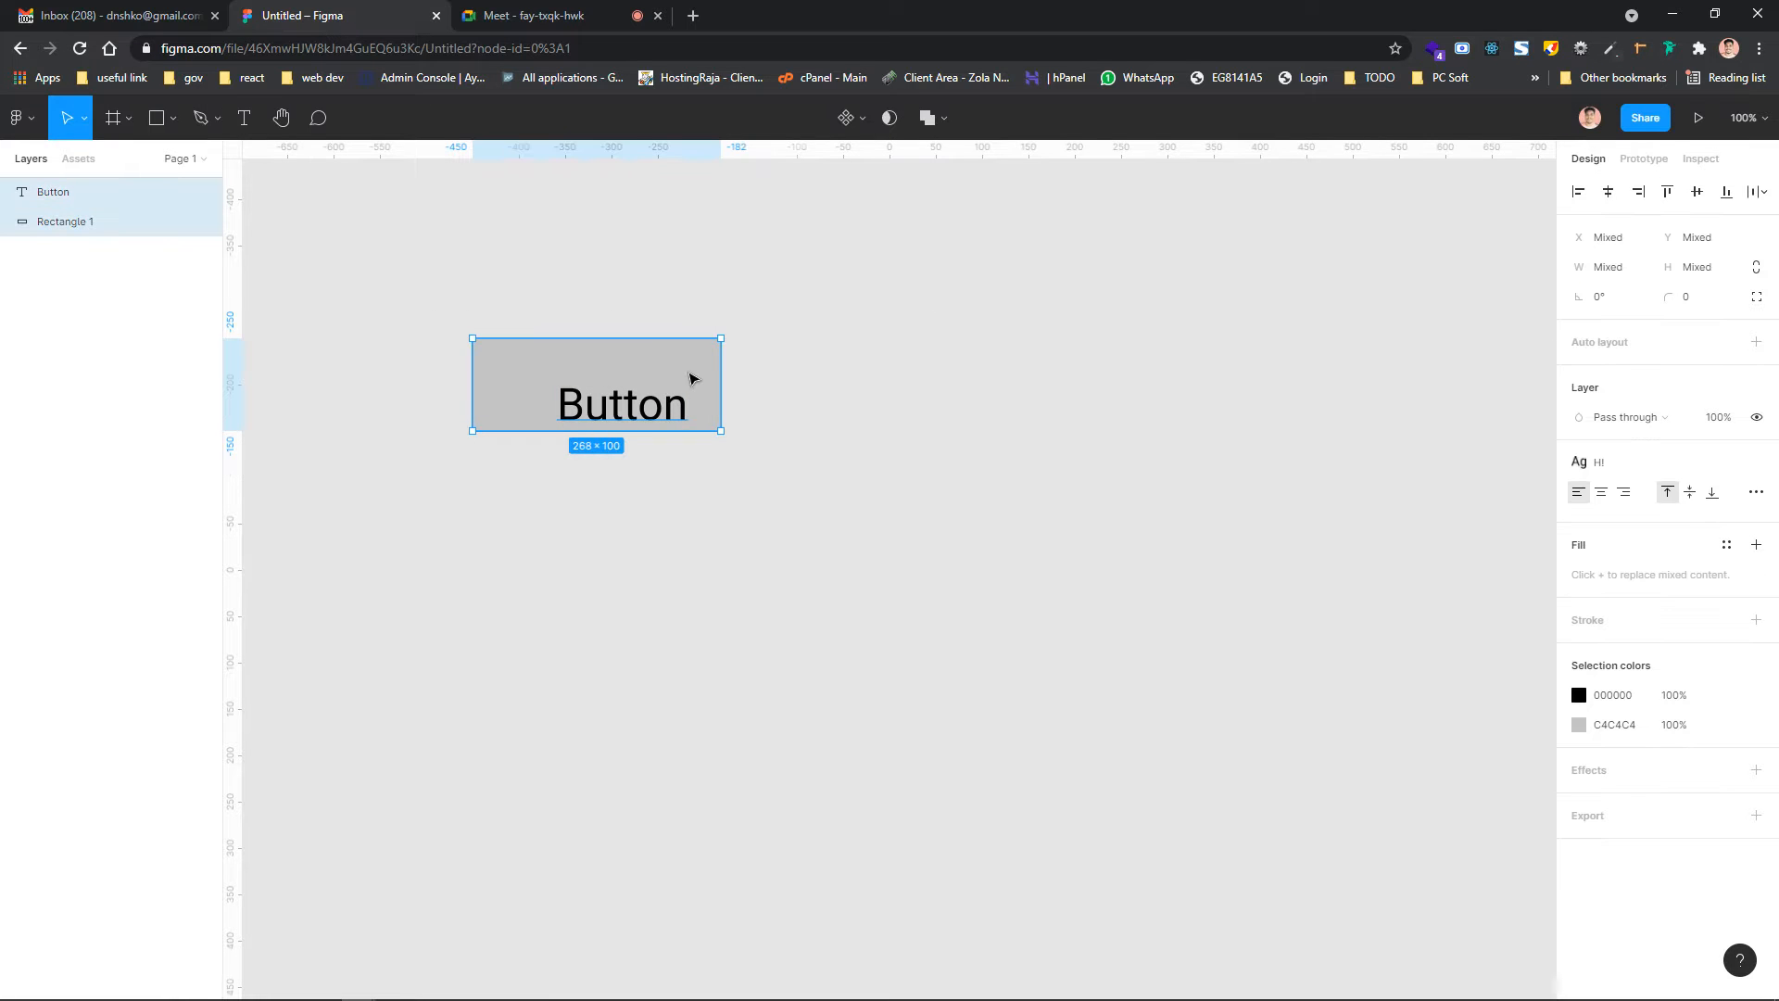
right_click(674, 372)
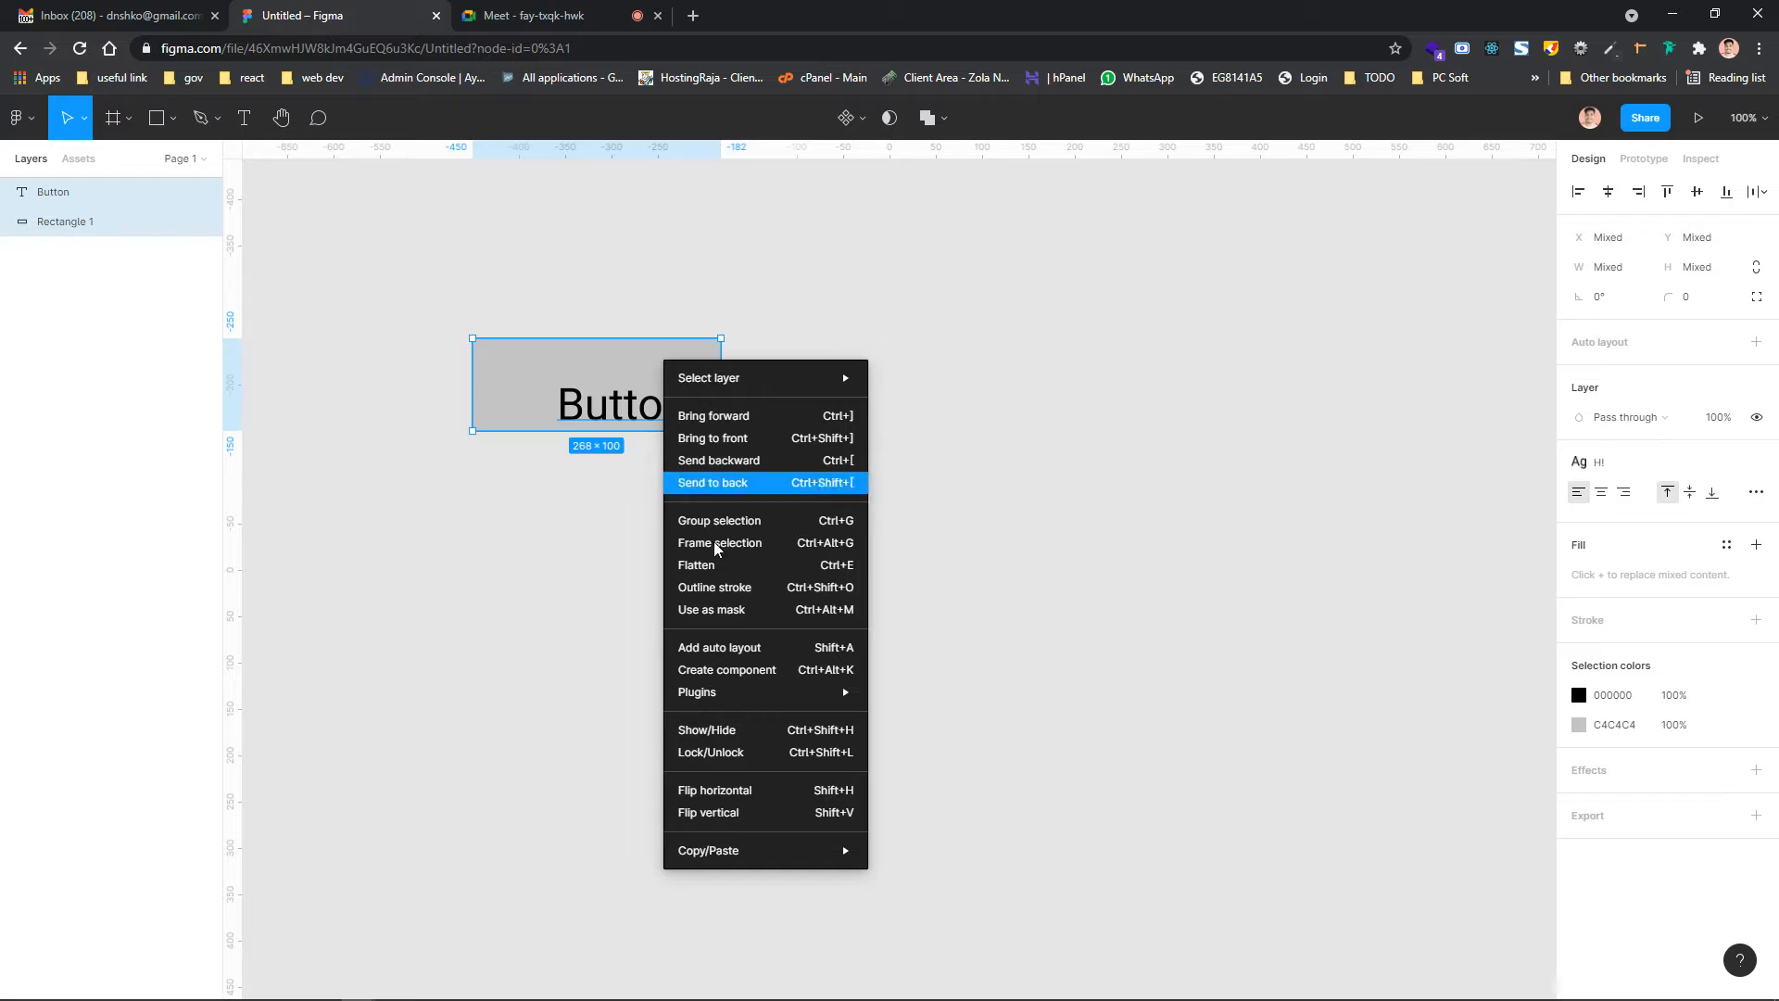
click(769, 543)
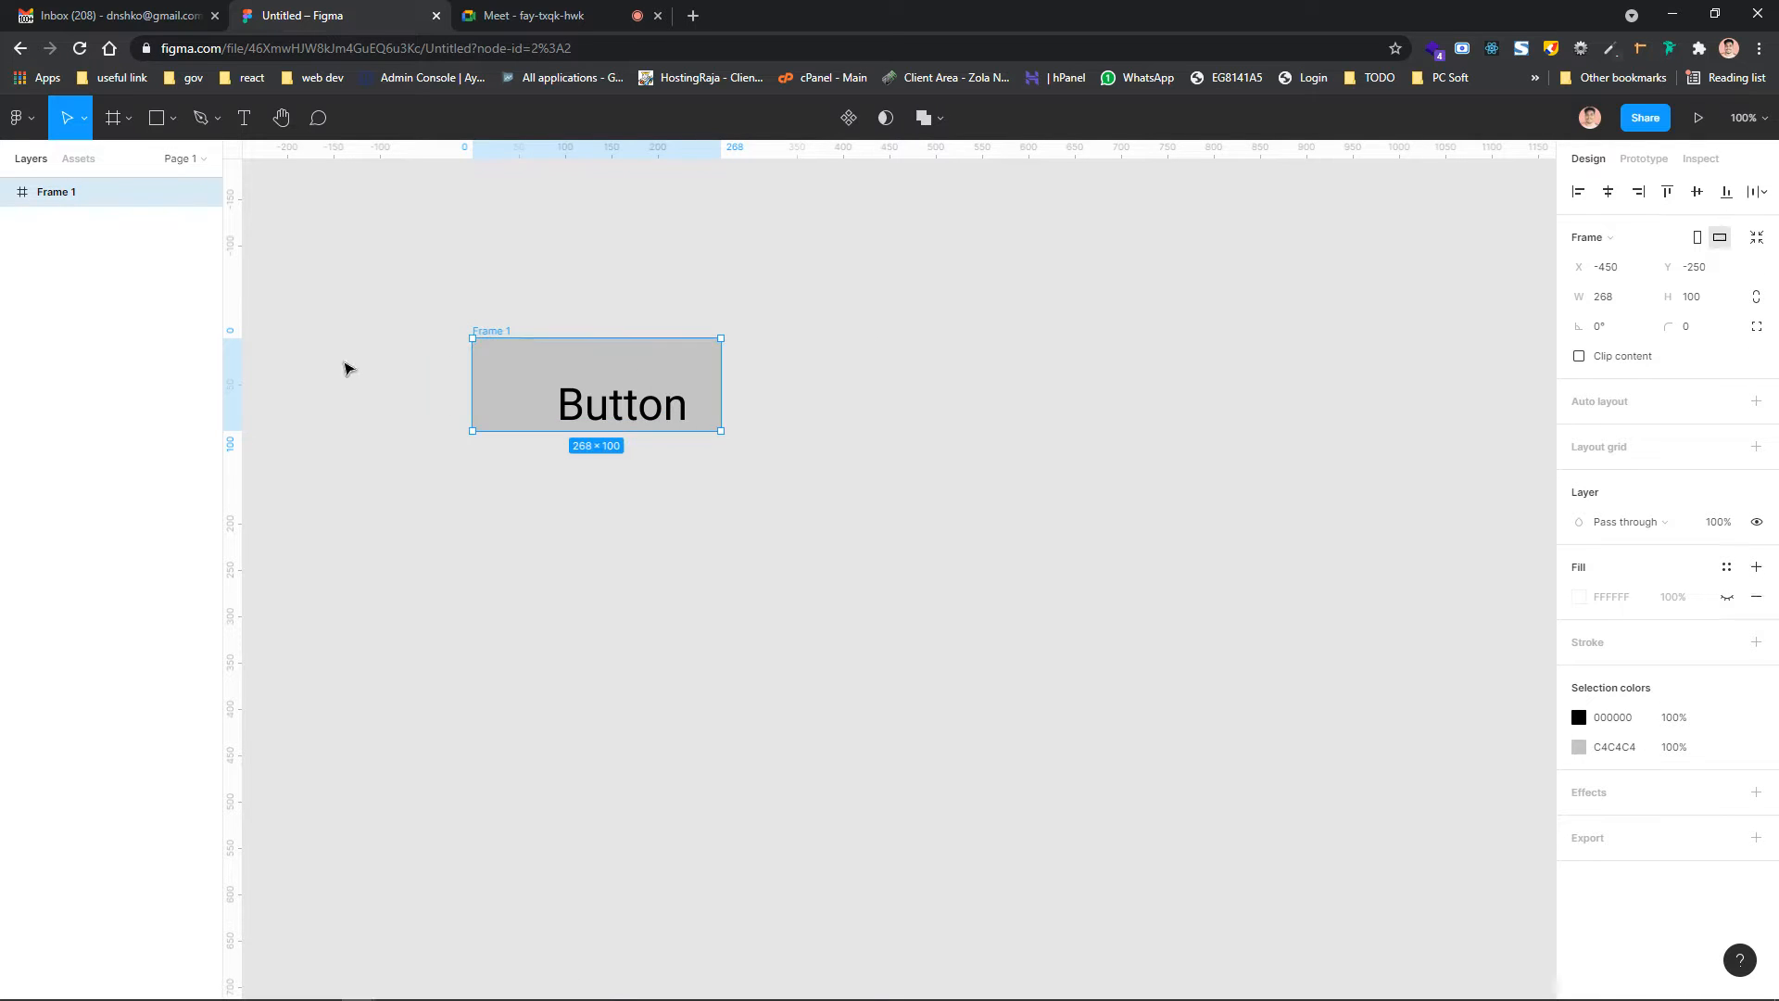
click(8, 193)
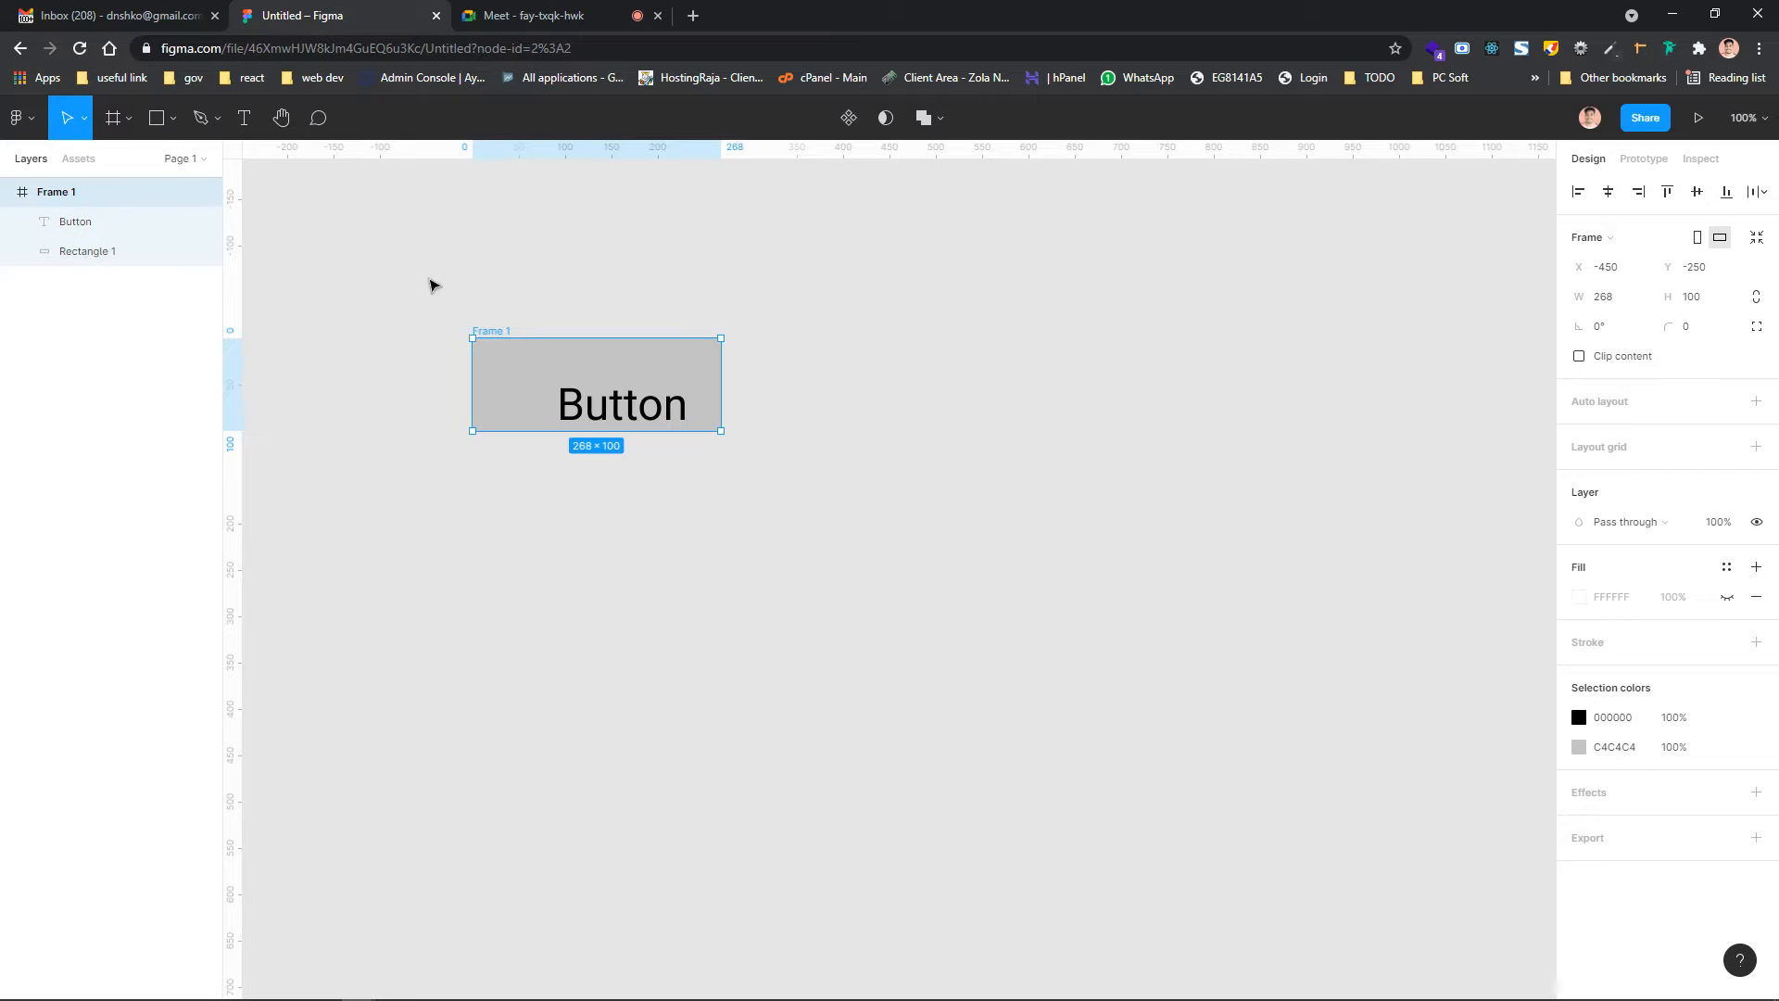
Center the Button text horizontally and vertically within its frame
click(507, 389)
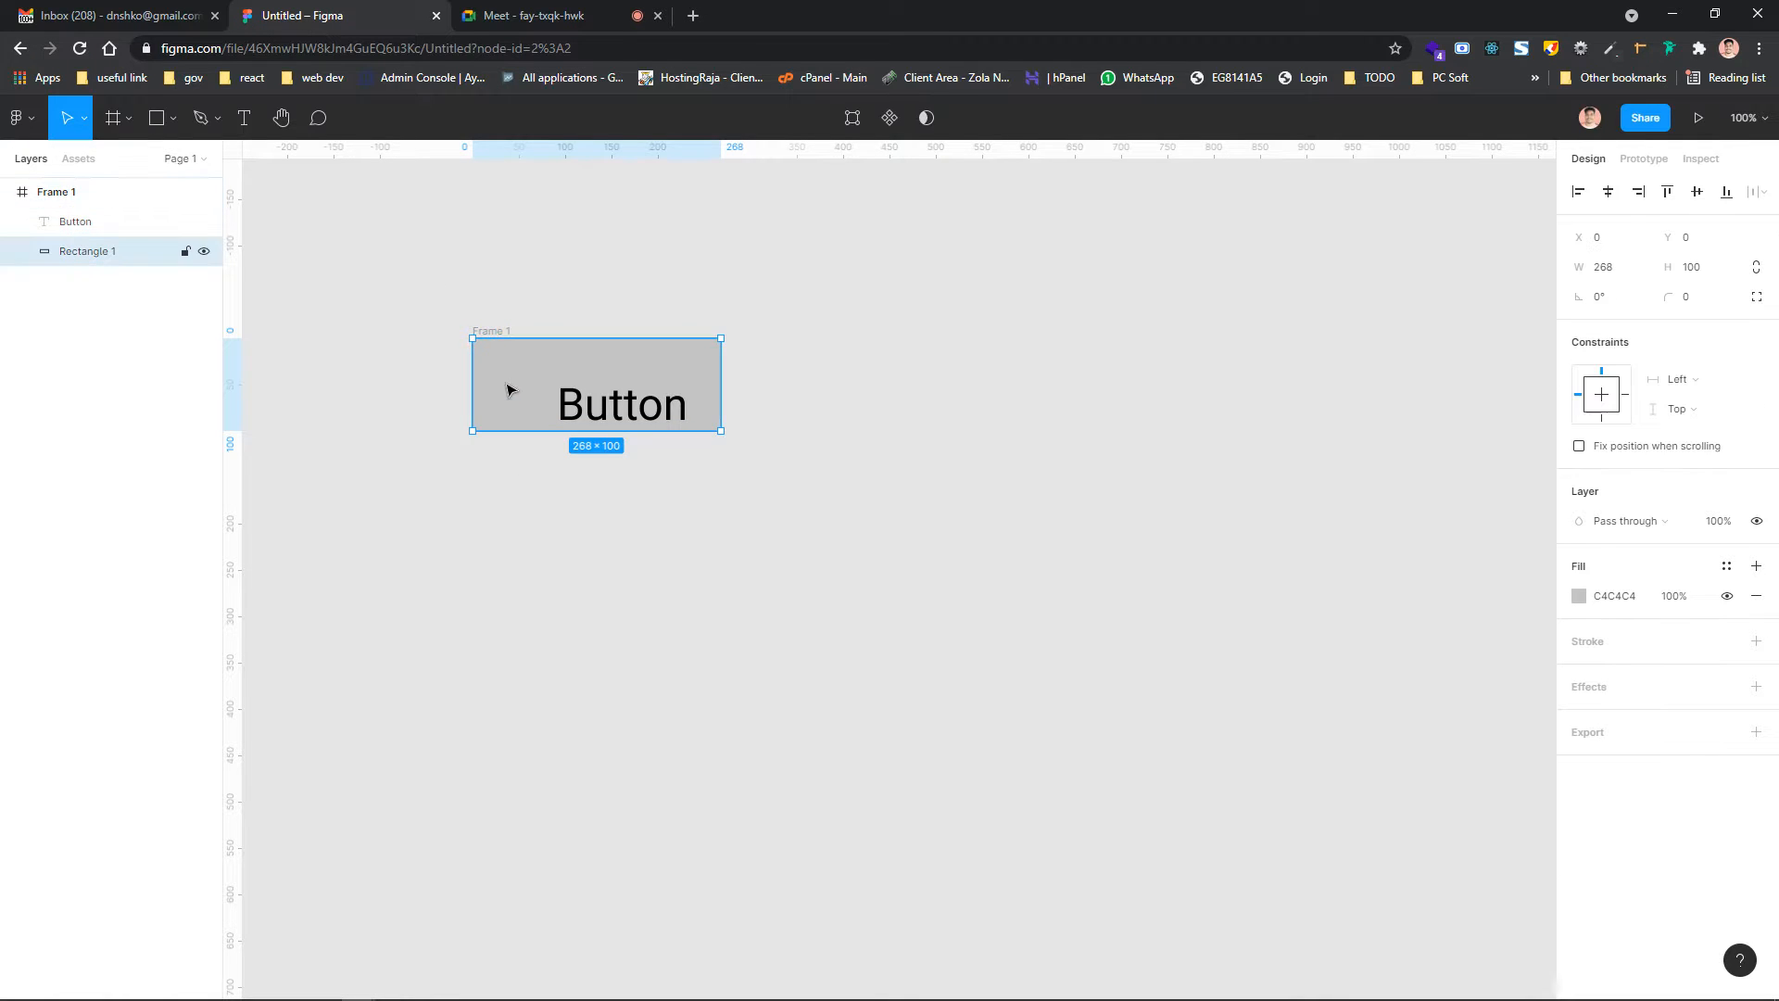
click(623, 404)
click(1608, 191)
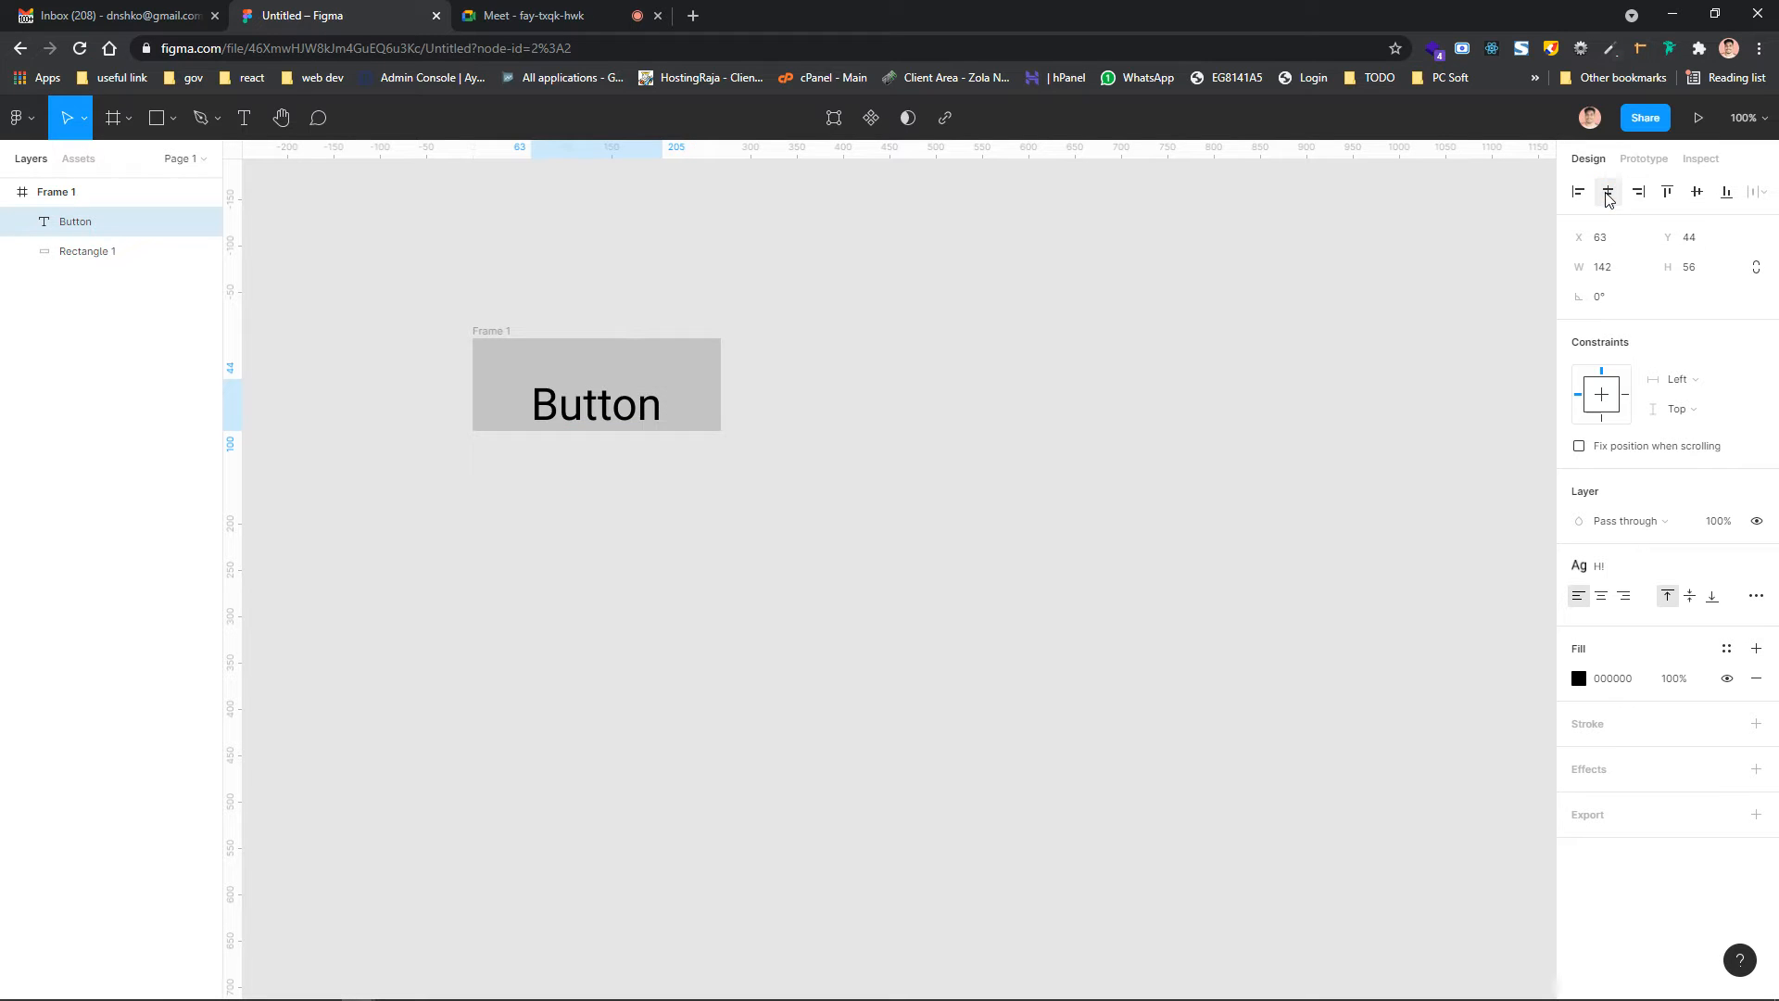
click(1697, 192)
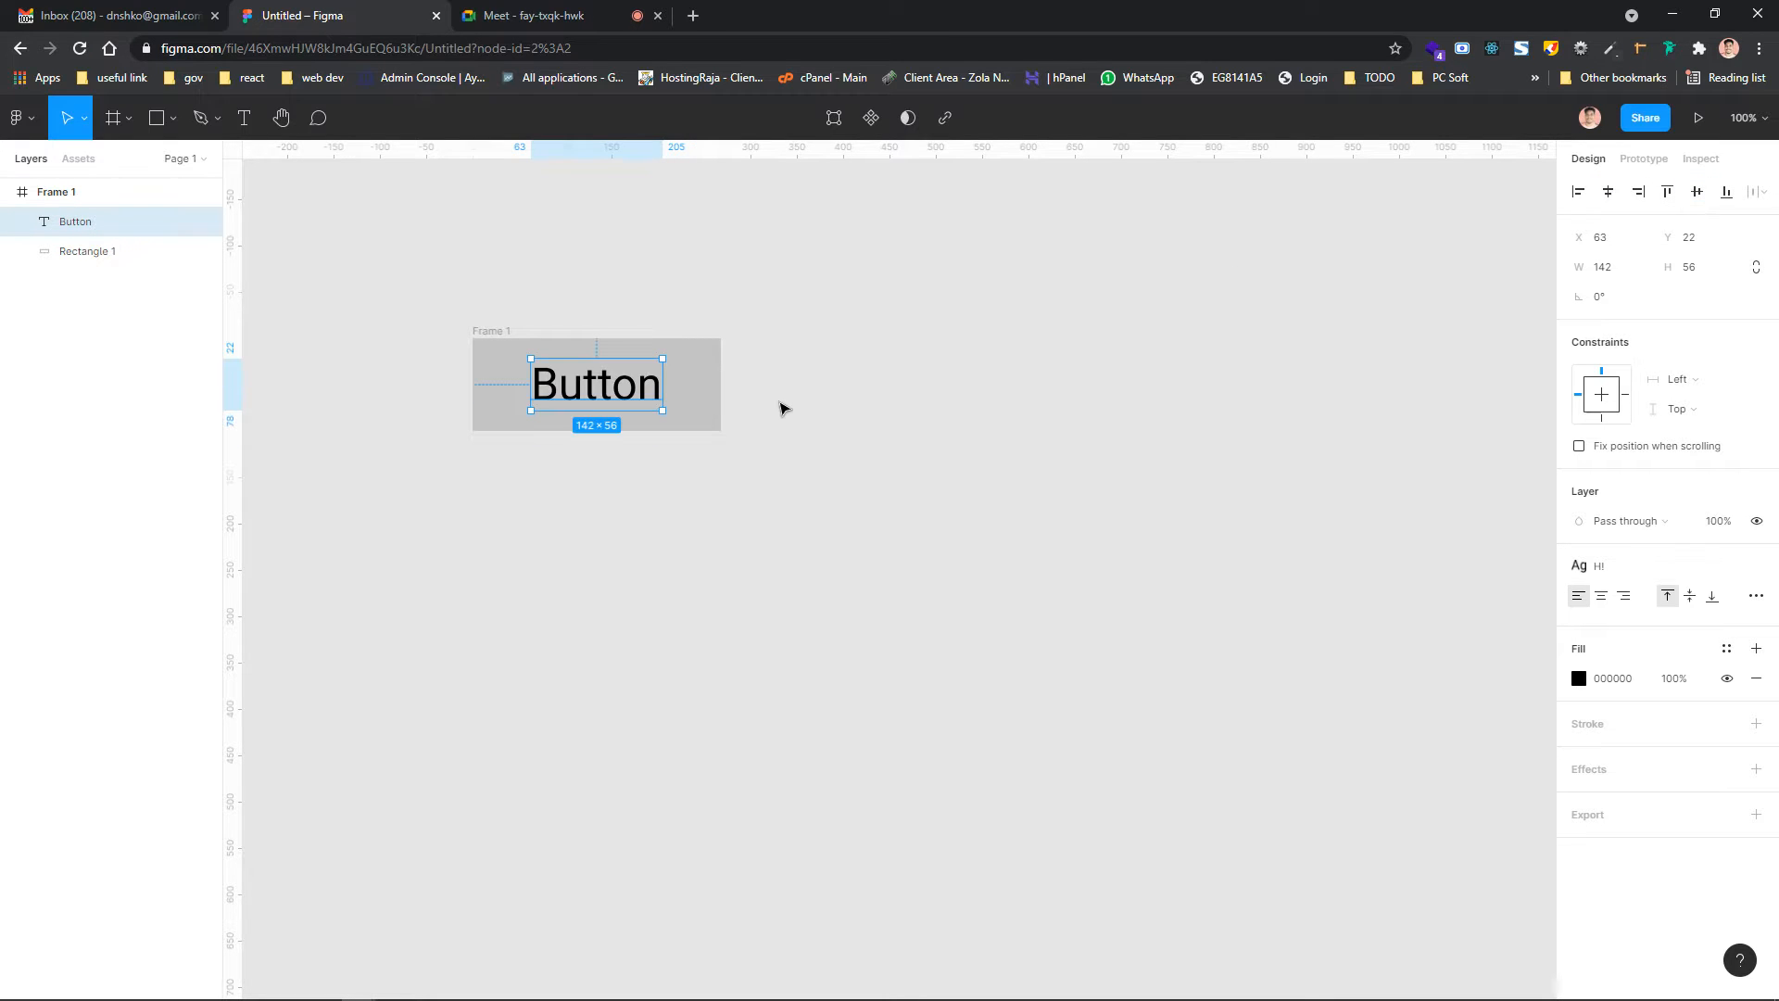
key(Escape)
click(757, 381)
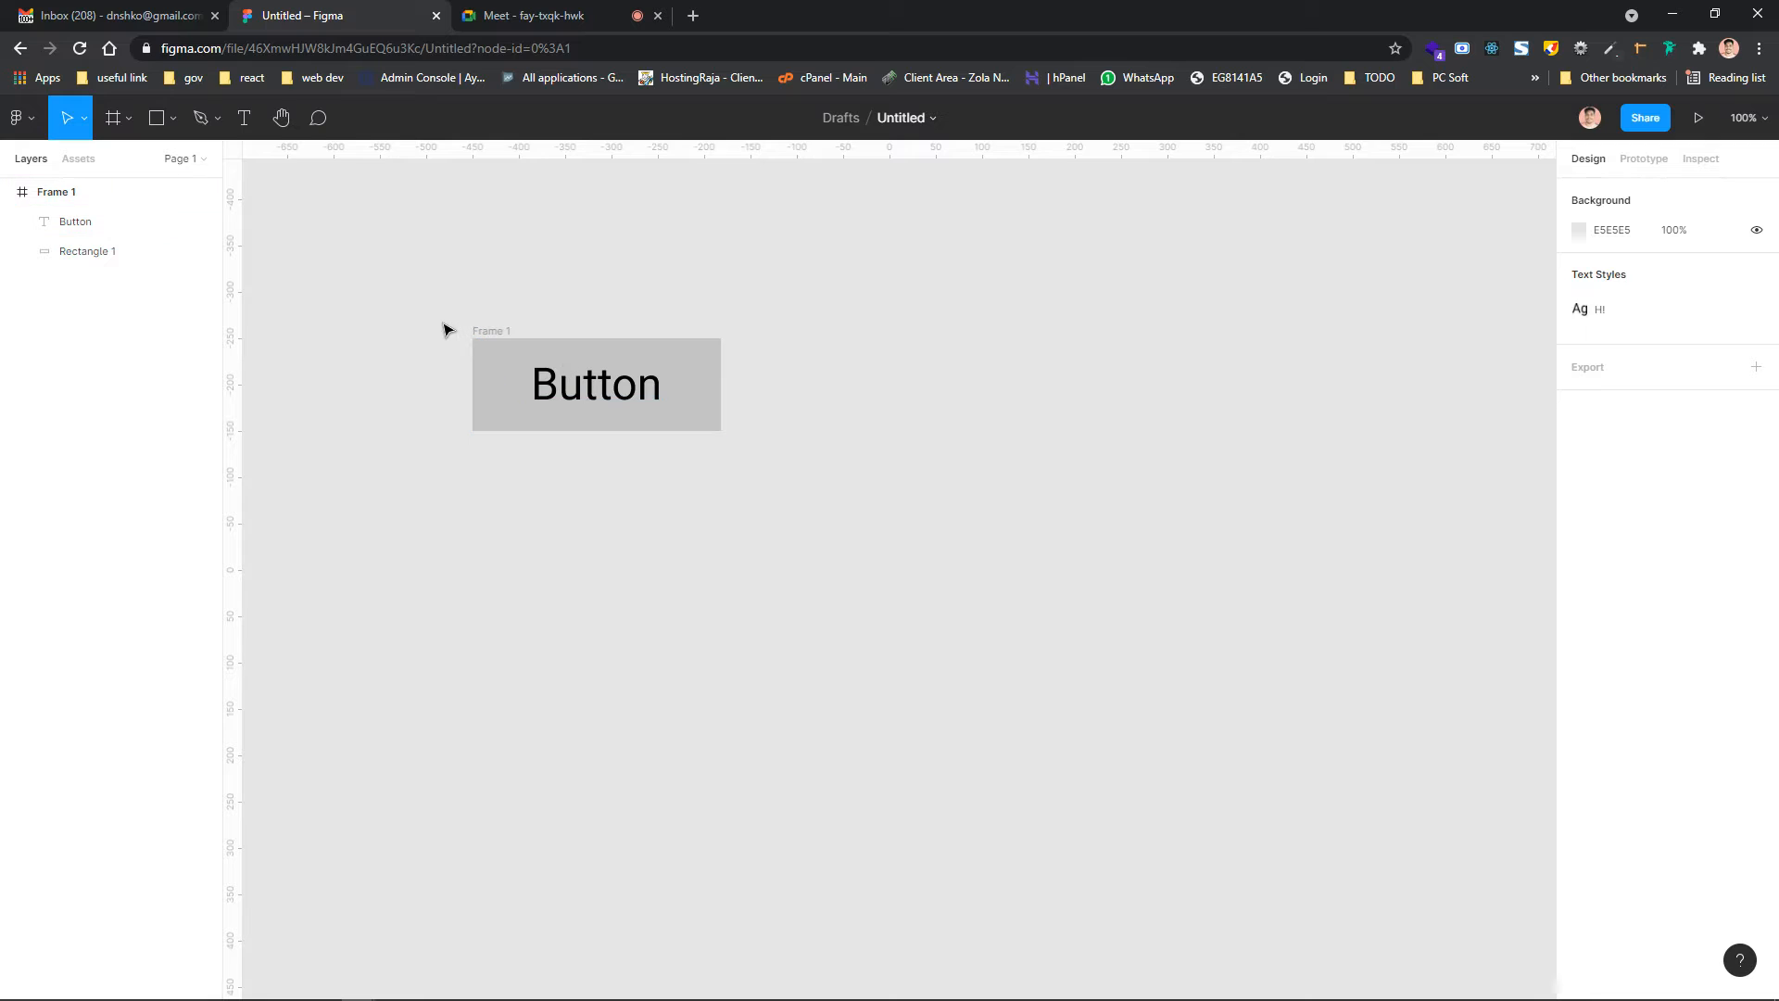
drag(440, 317, 864, 528)
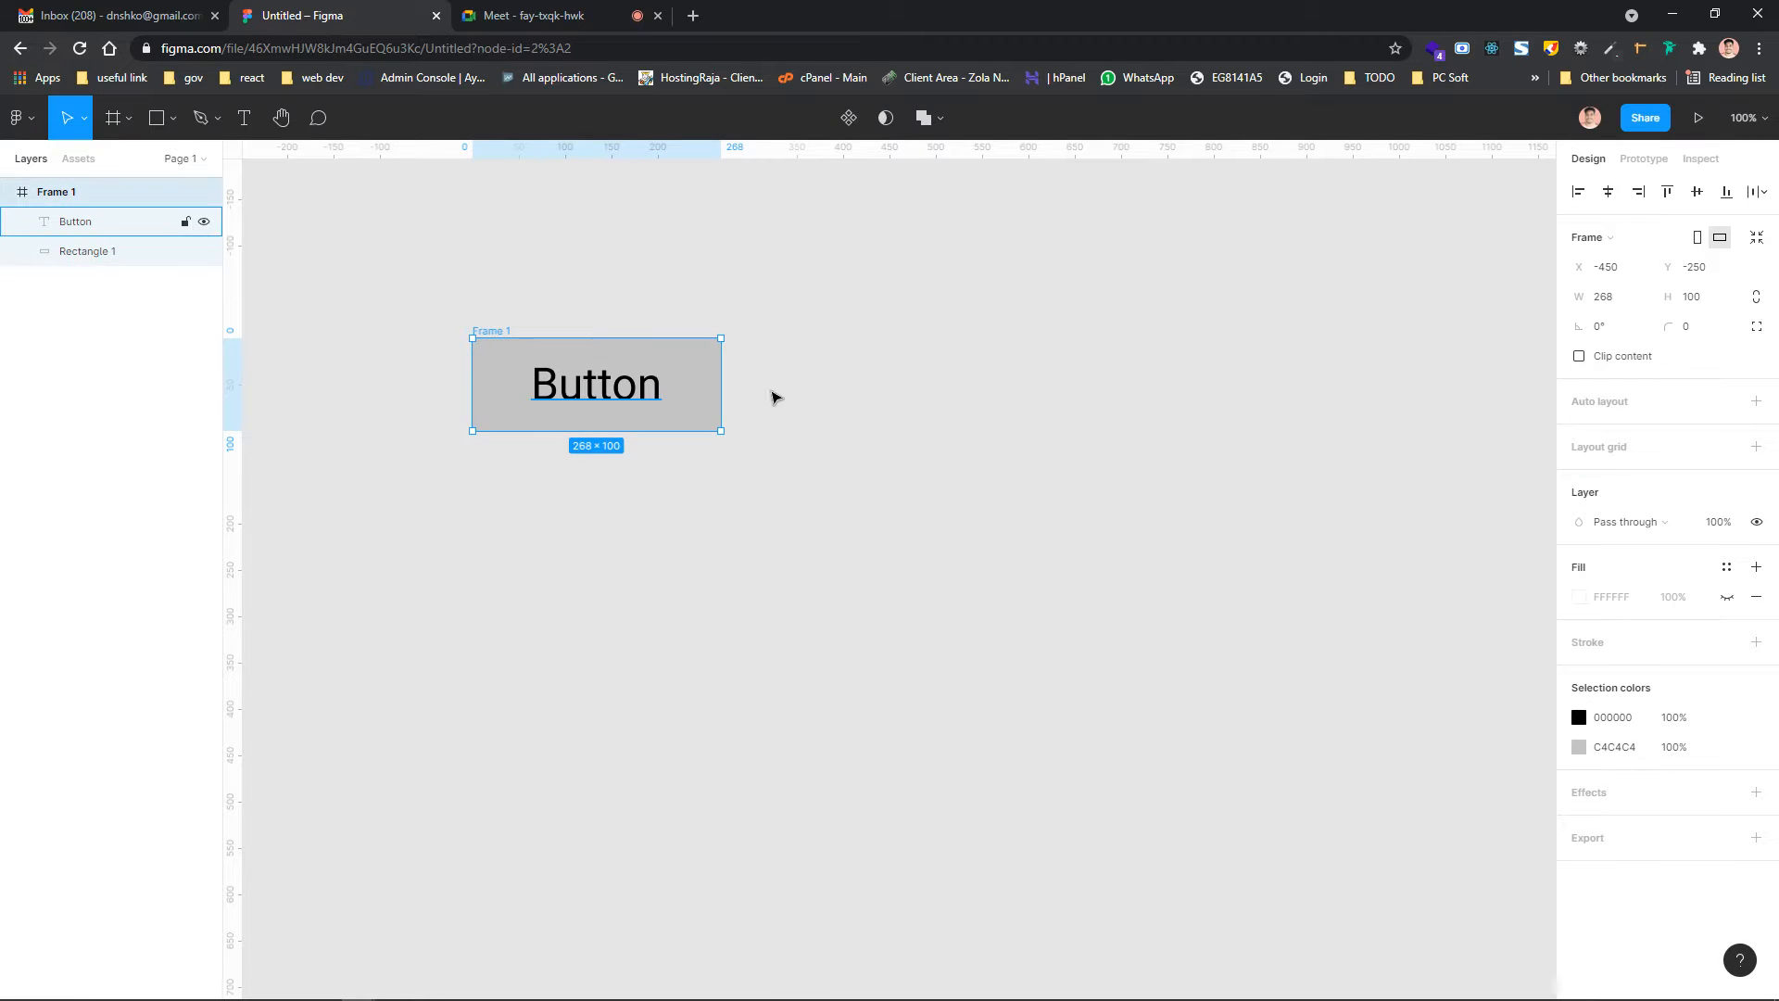
click(840, 429)
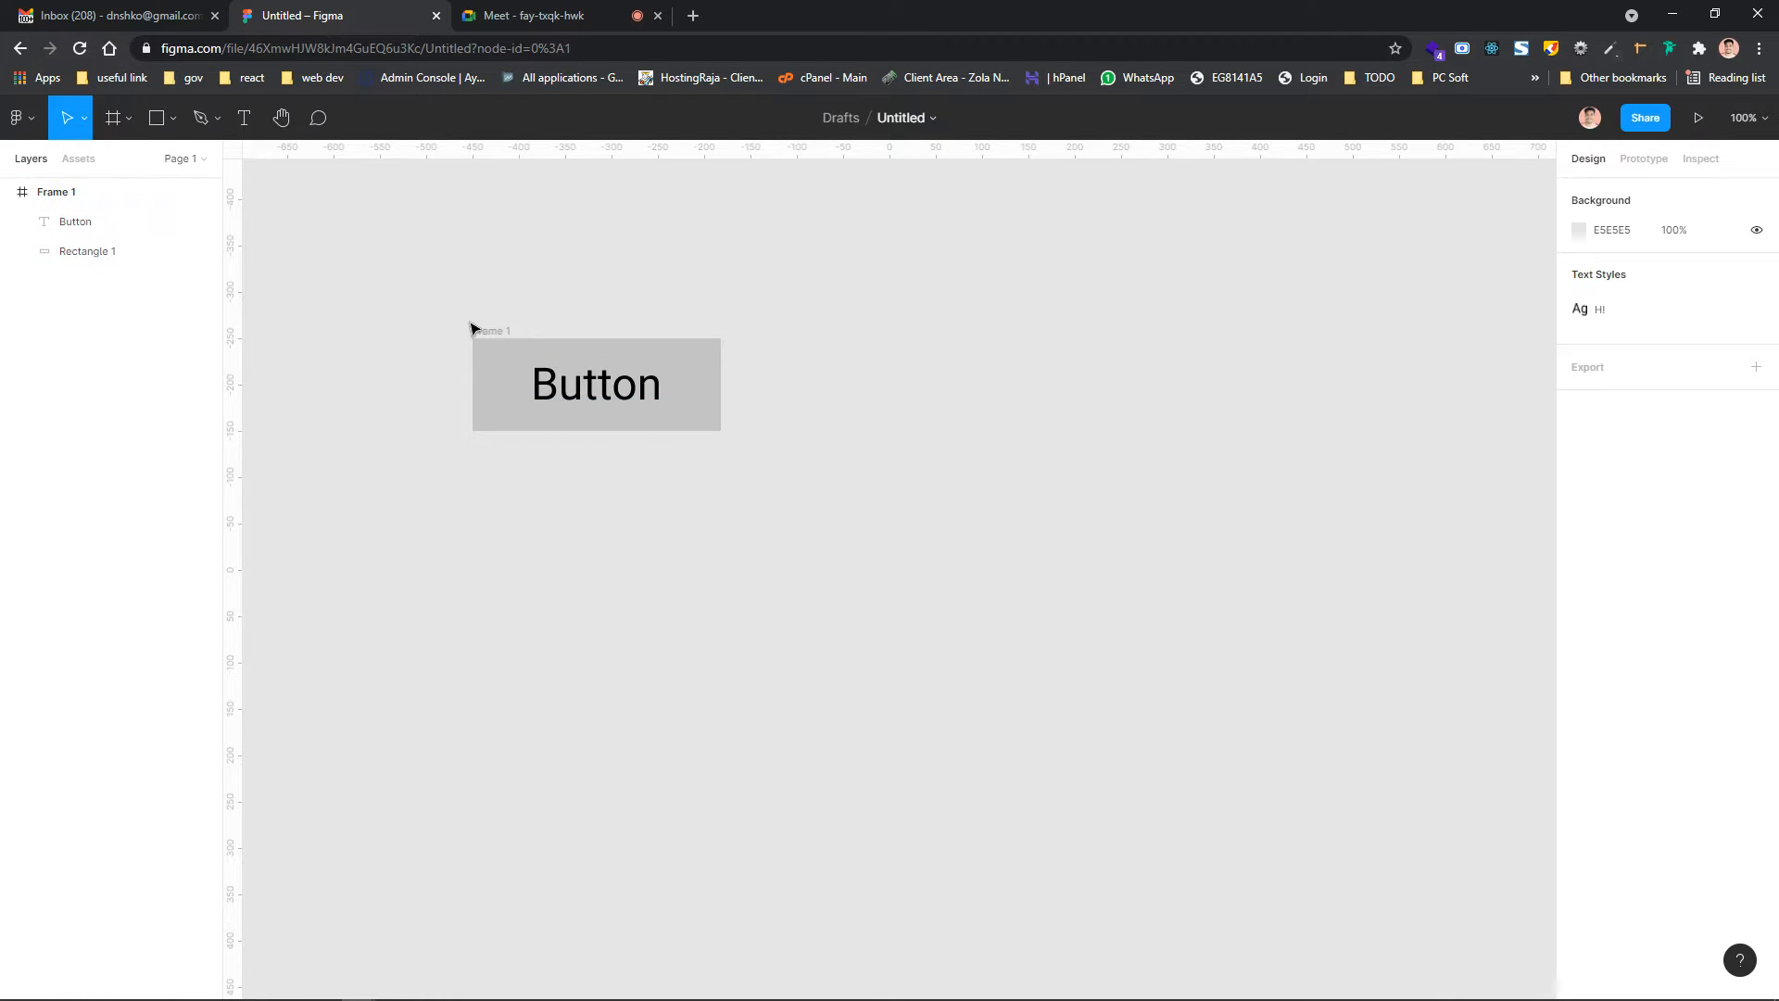
drag(446, 320, 923, 528)
key(Escape)
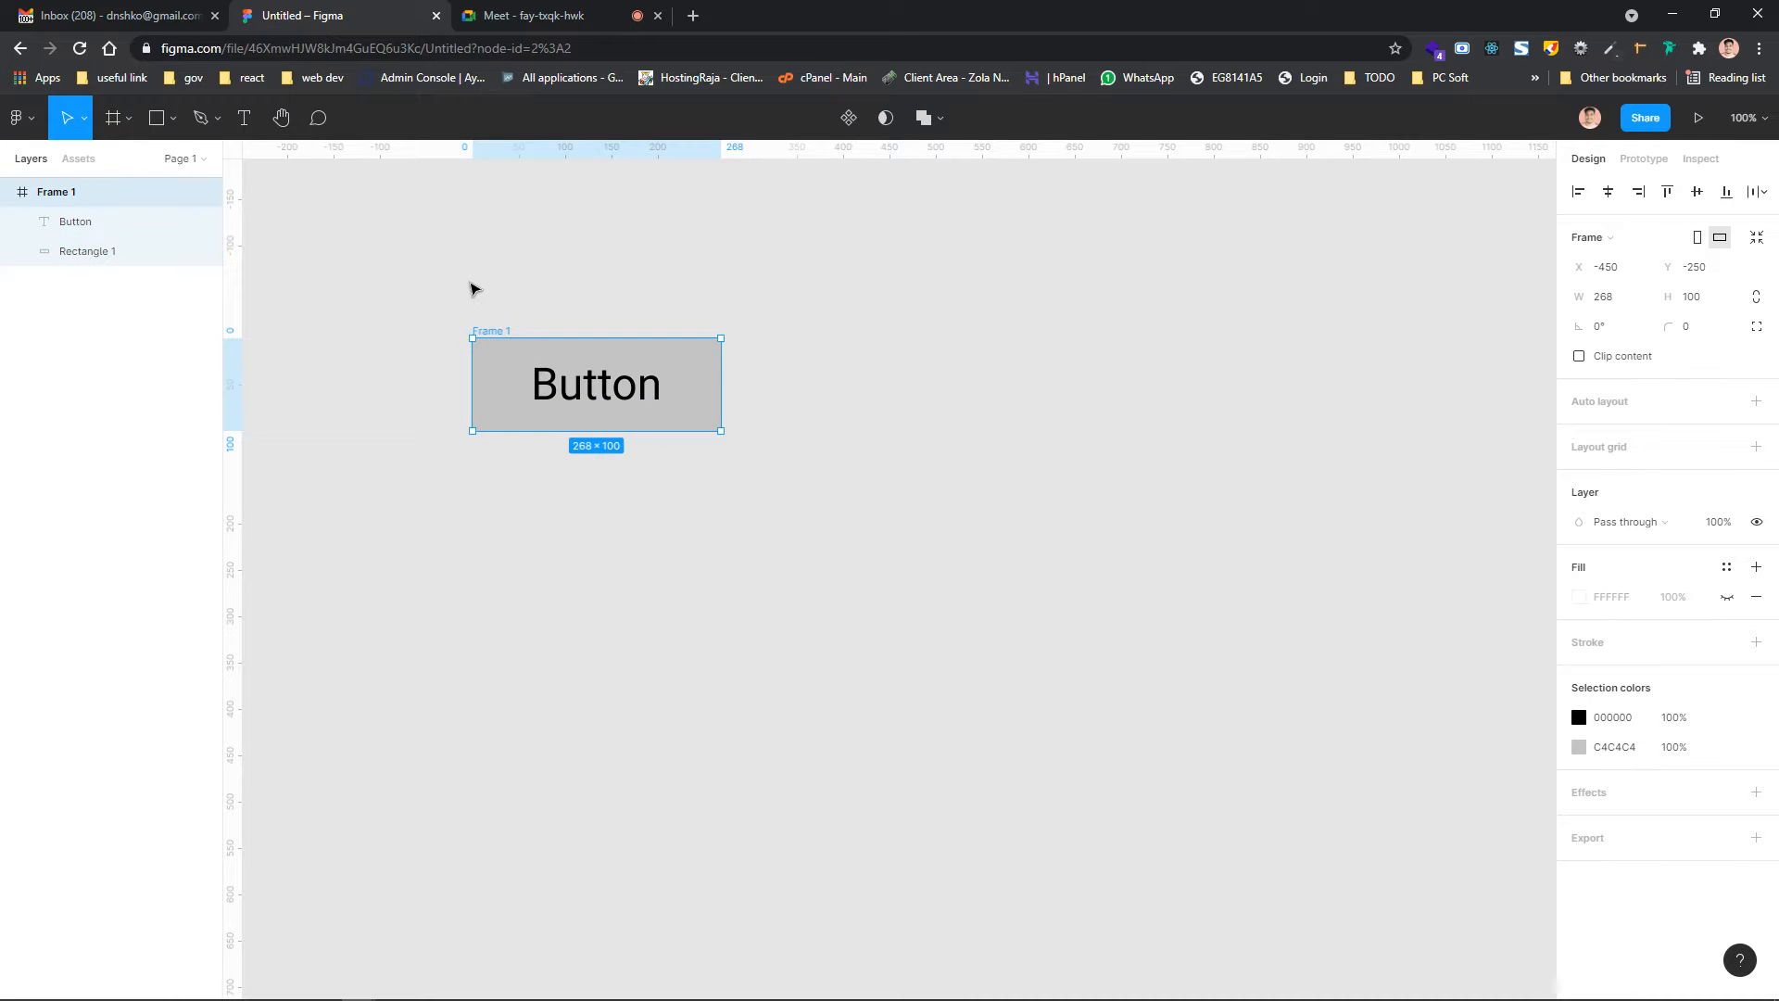
click(454, 302)
Rename the frame holding the text and rectangle to "Button"
click(60, 198)
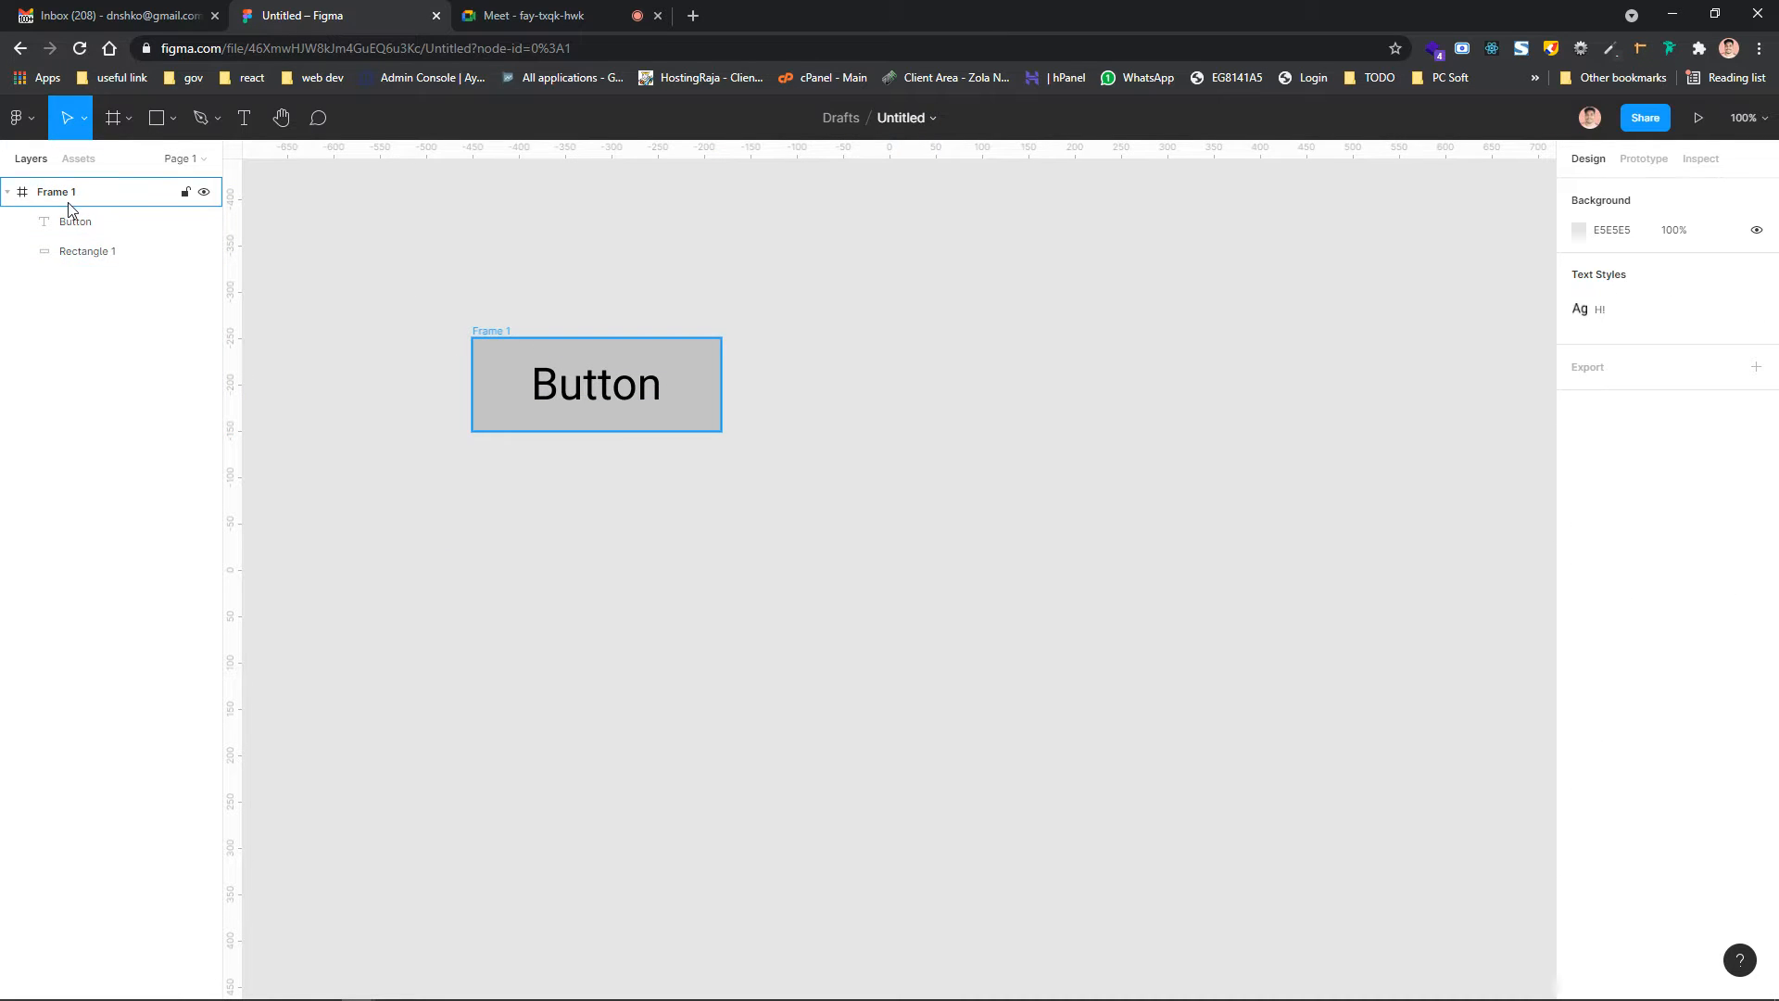
double_click(58, 199)
key(BackSpace)
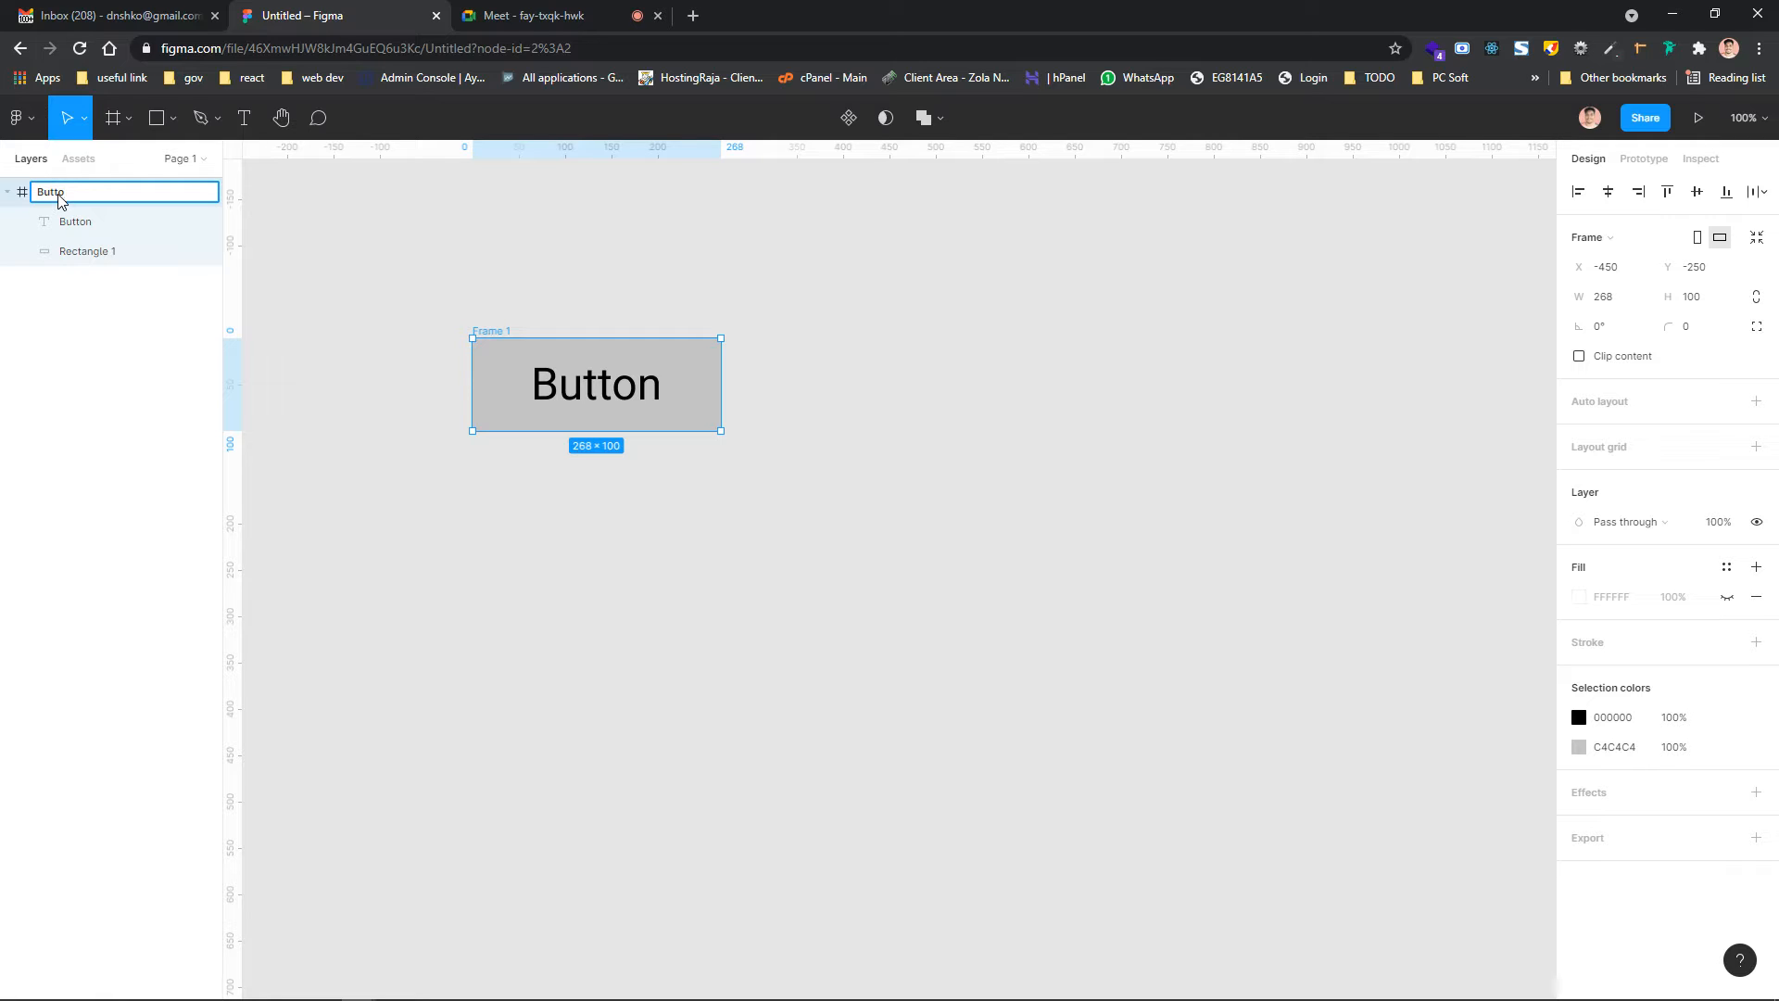
key(Return)
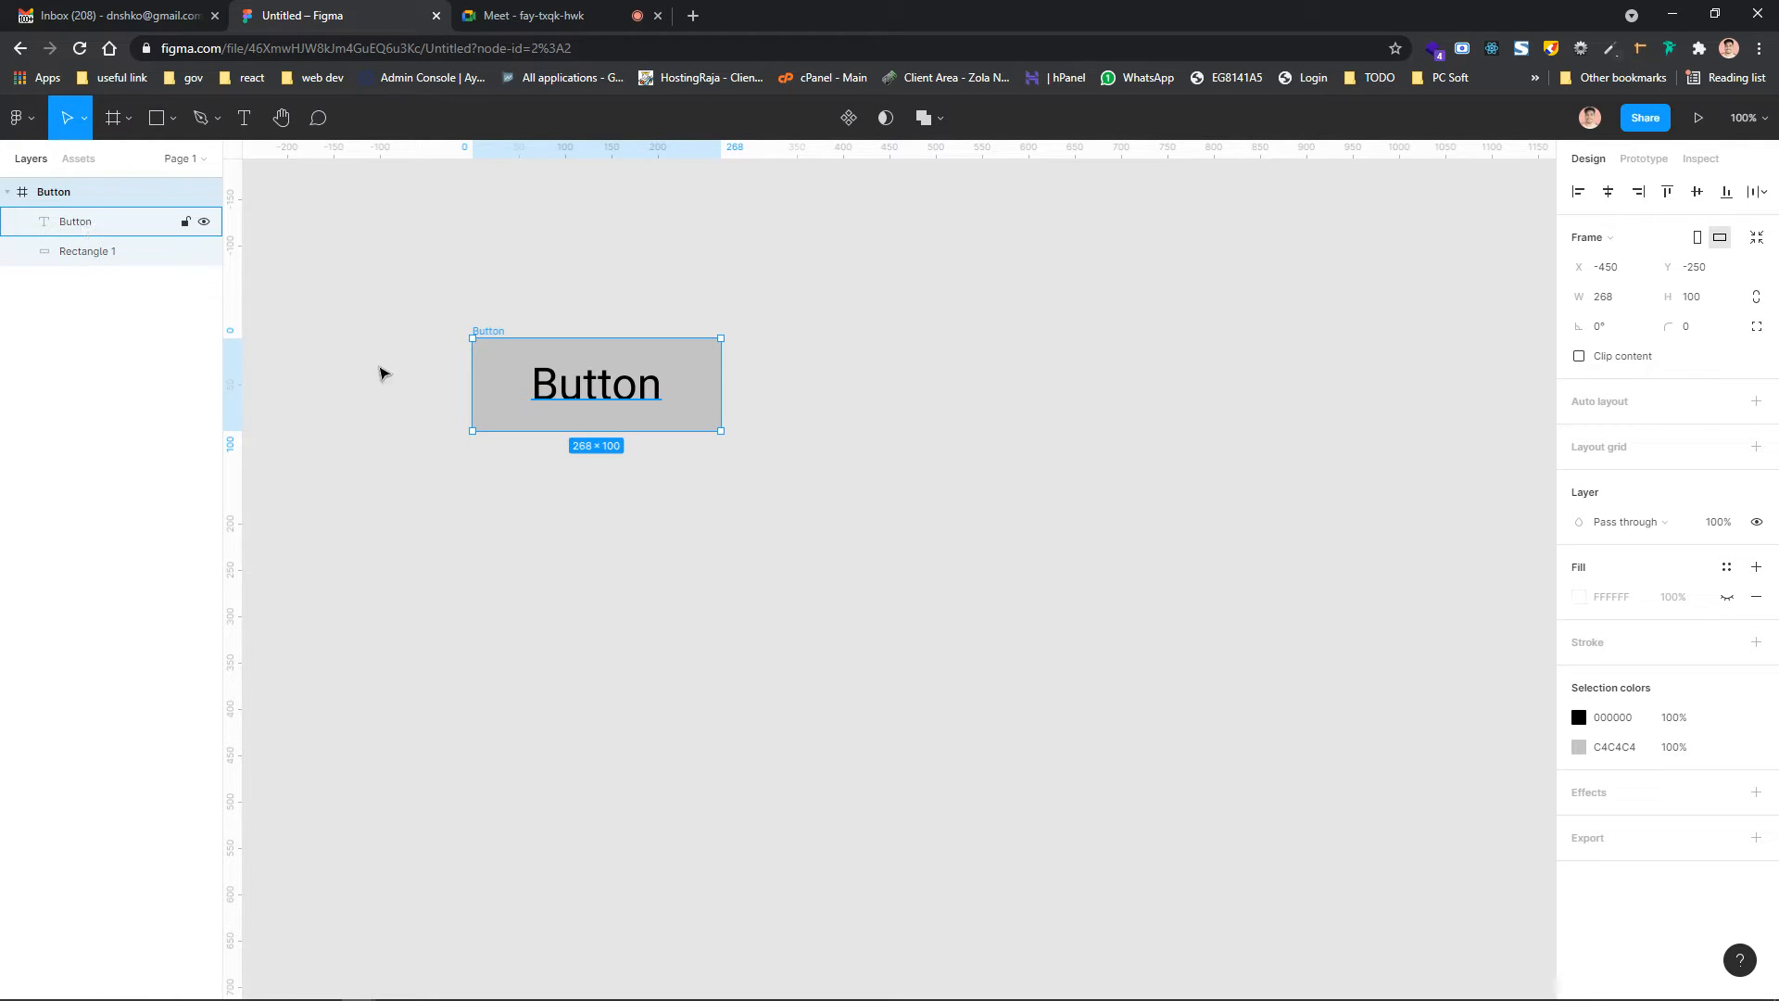
click(421, 306)
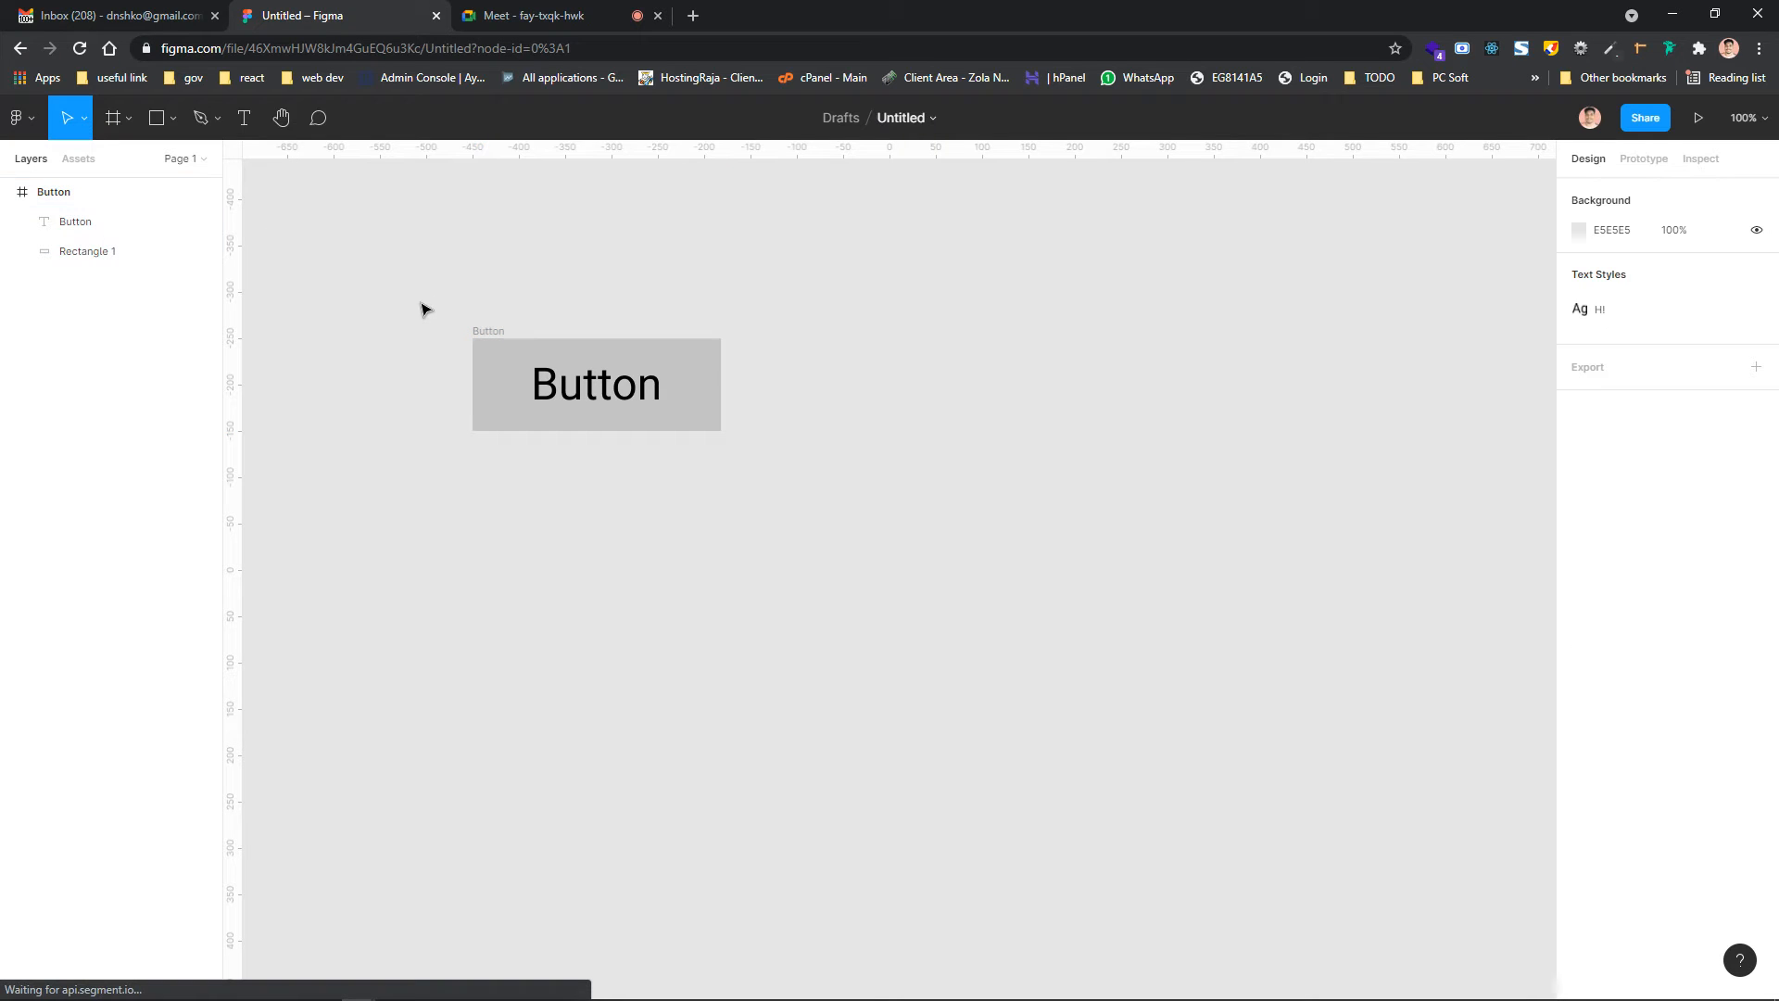
Turn the whole Button frame into a component and check it among the local components
drag(739, 425, 945, 548)
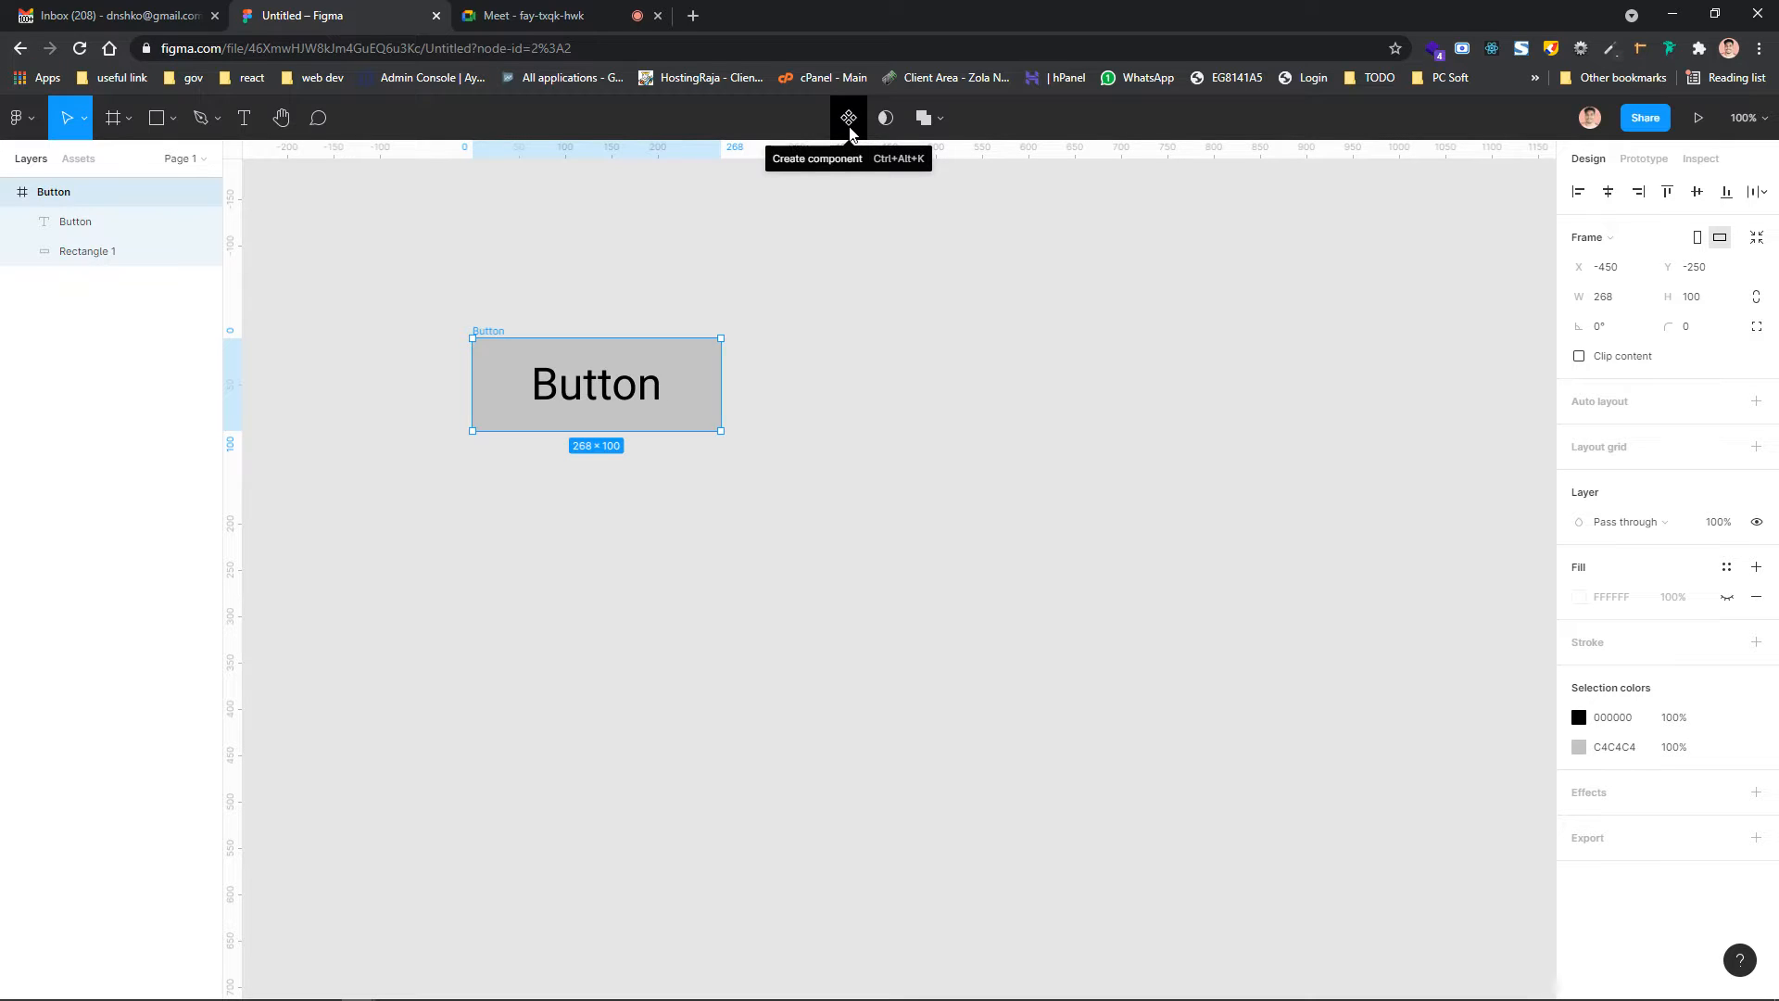
click(849, 120)
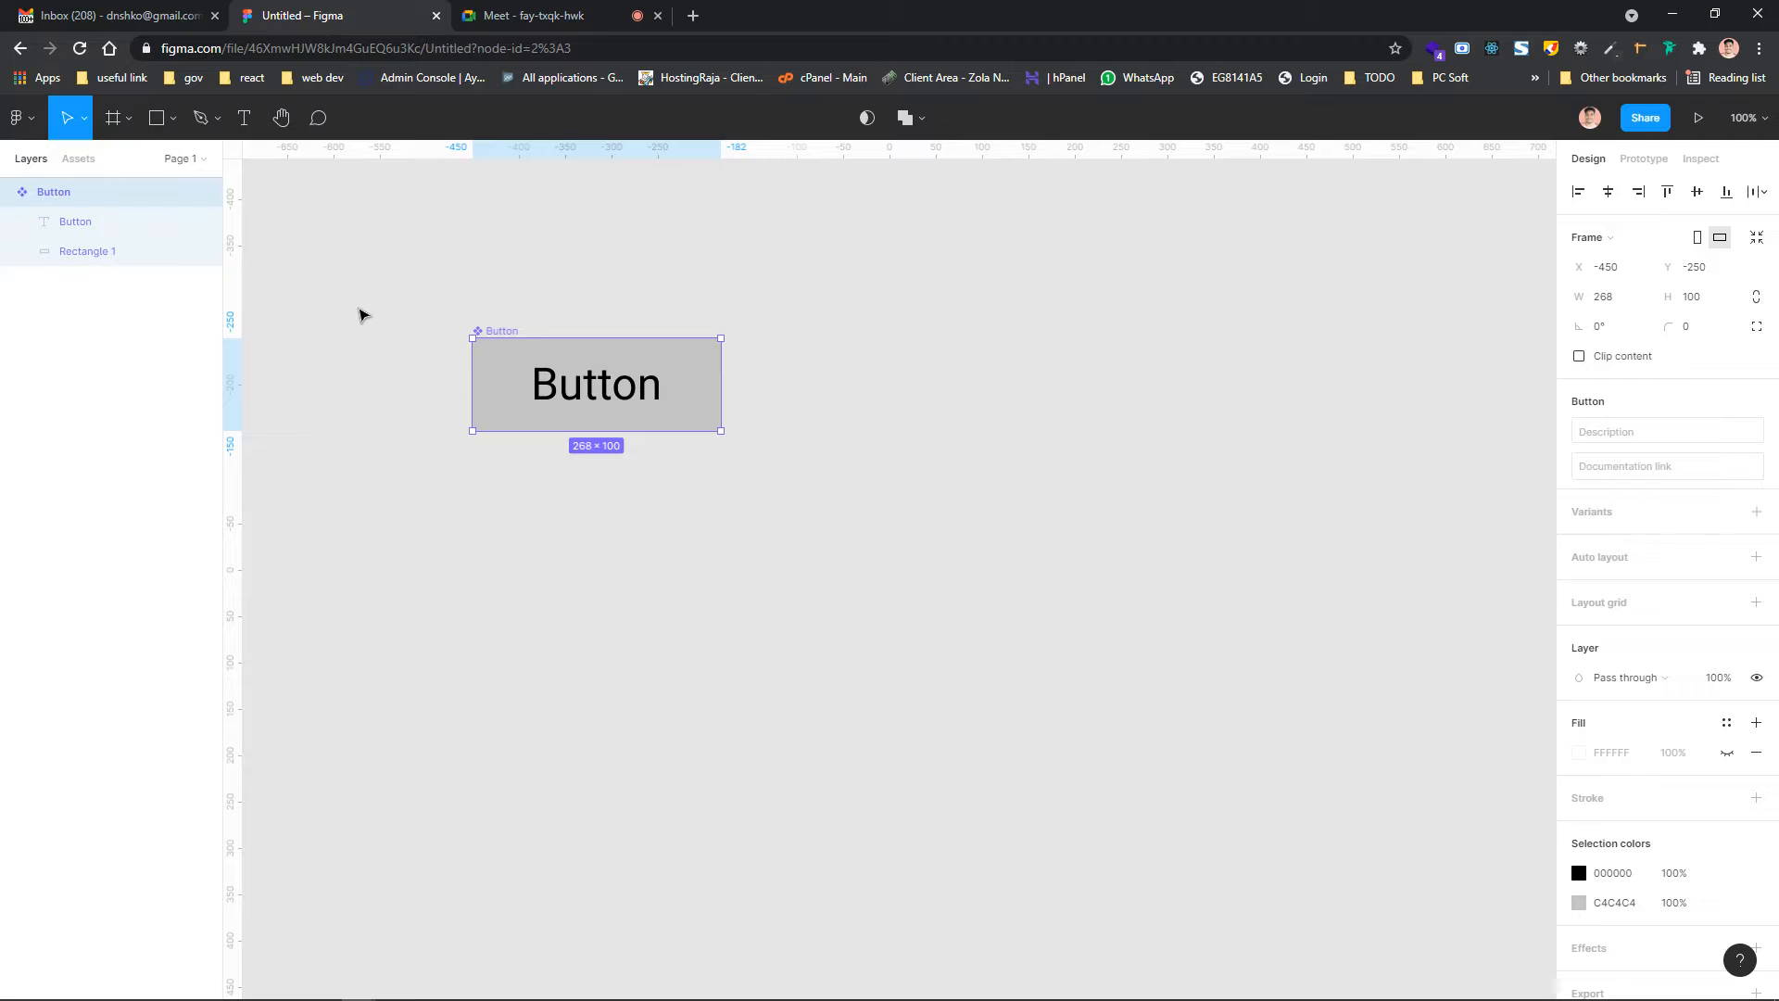
click(70, 163)
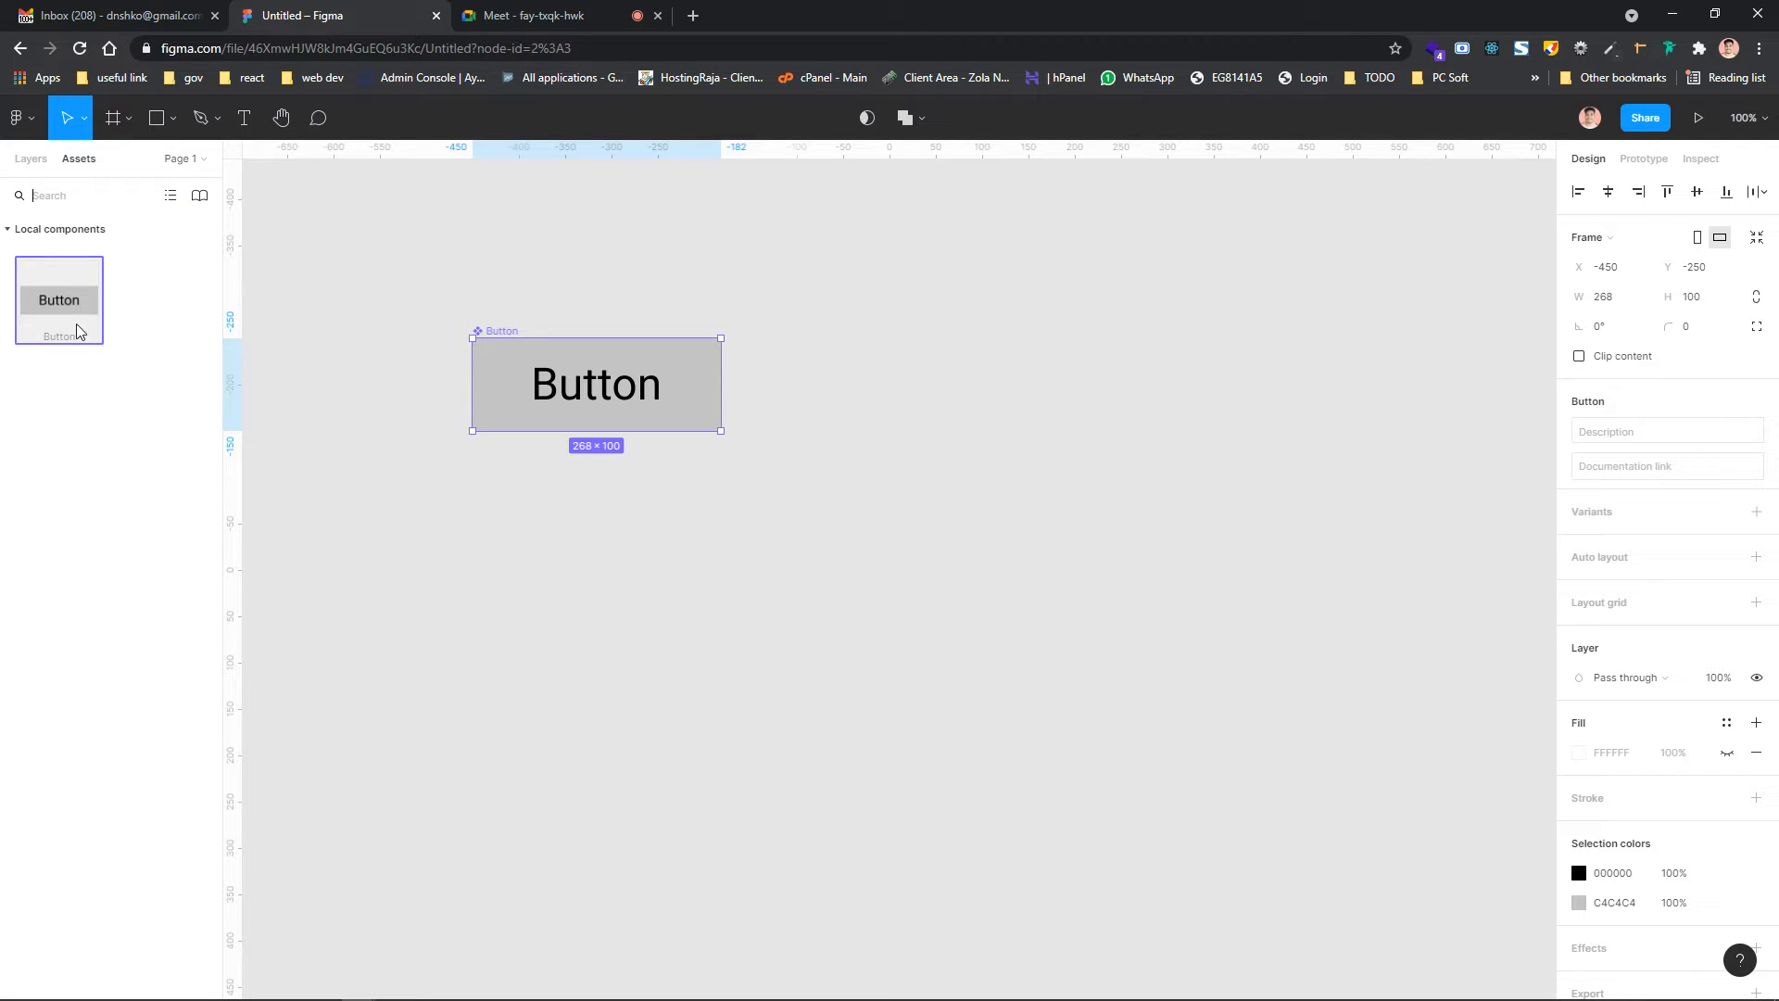
click(30, 162)
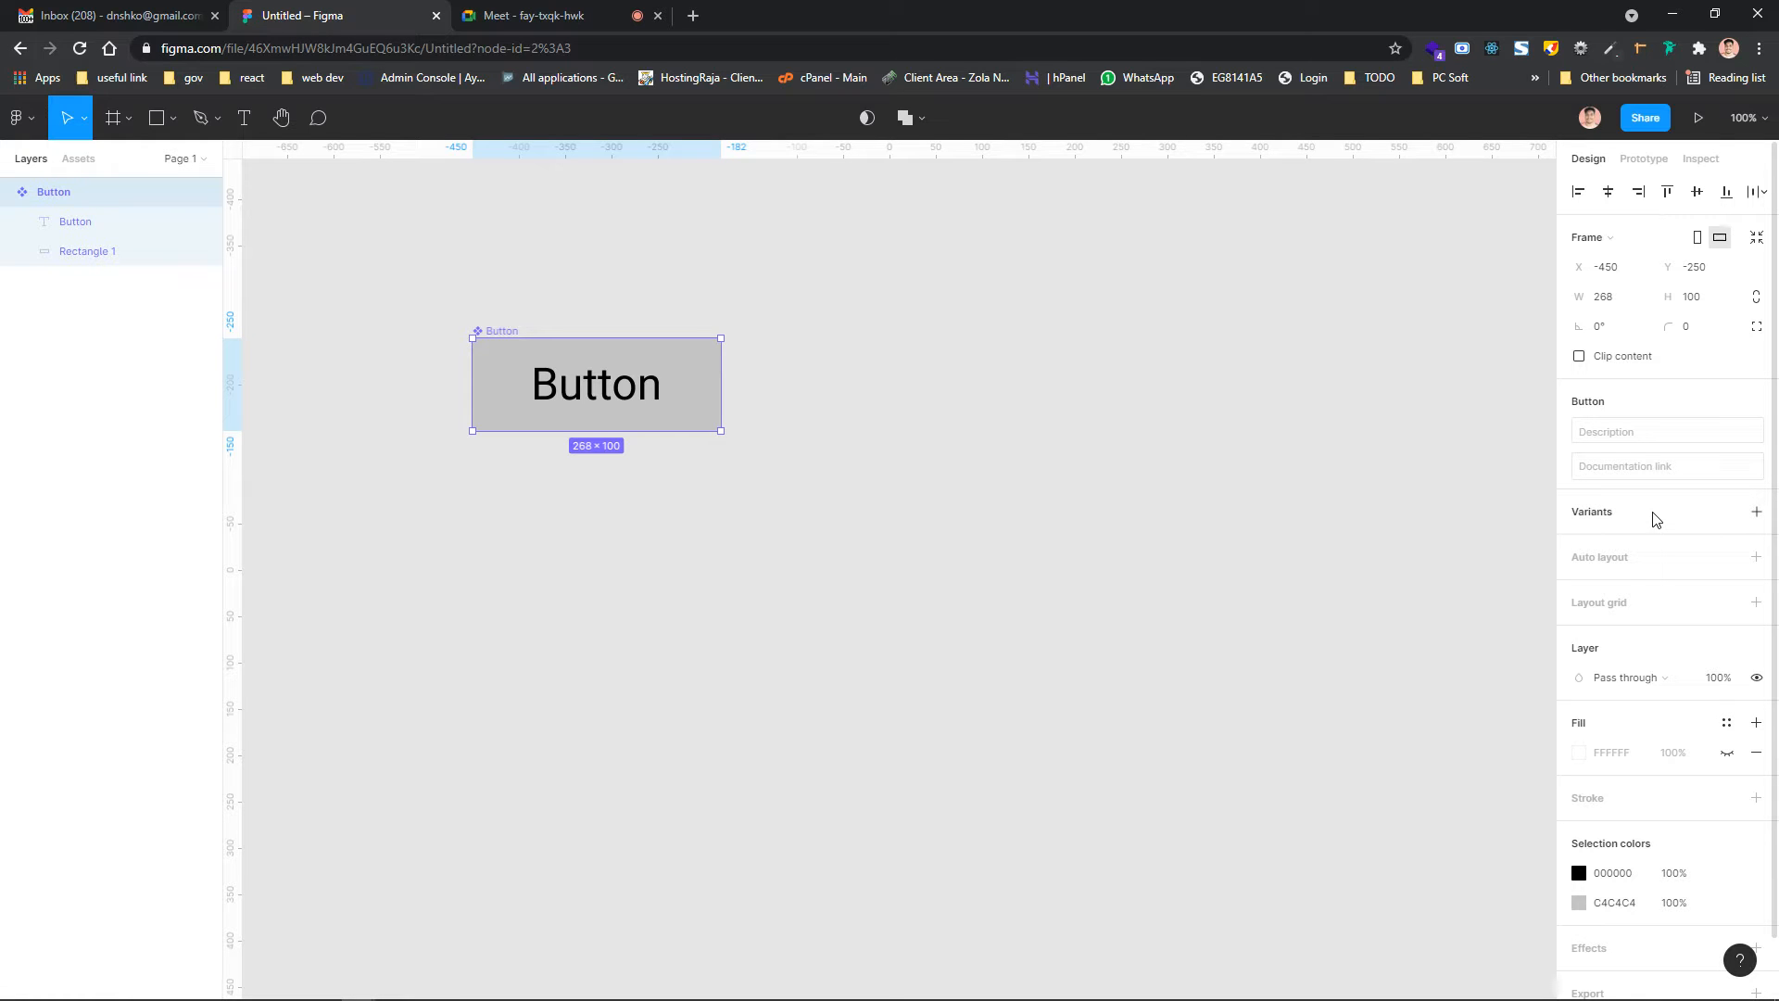
Add a second variant to the Button component and name it "blue"
click(1756, 512)
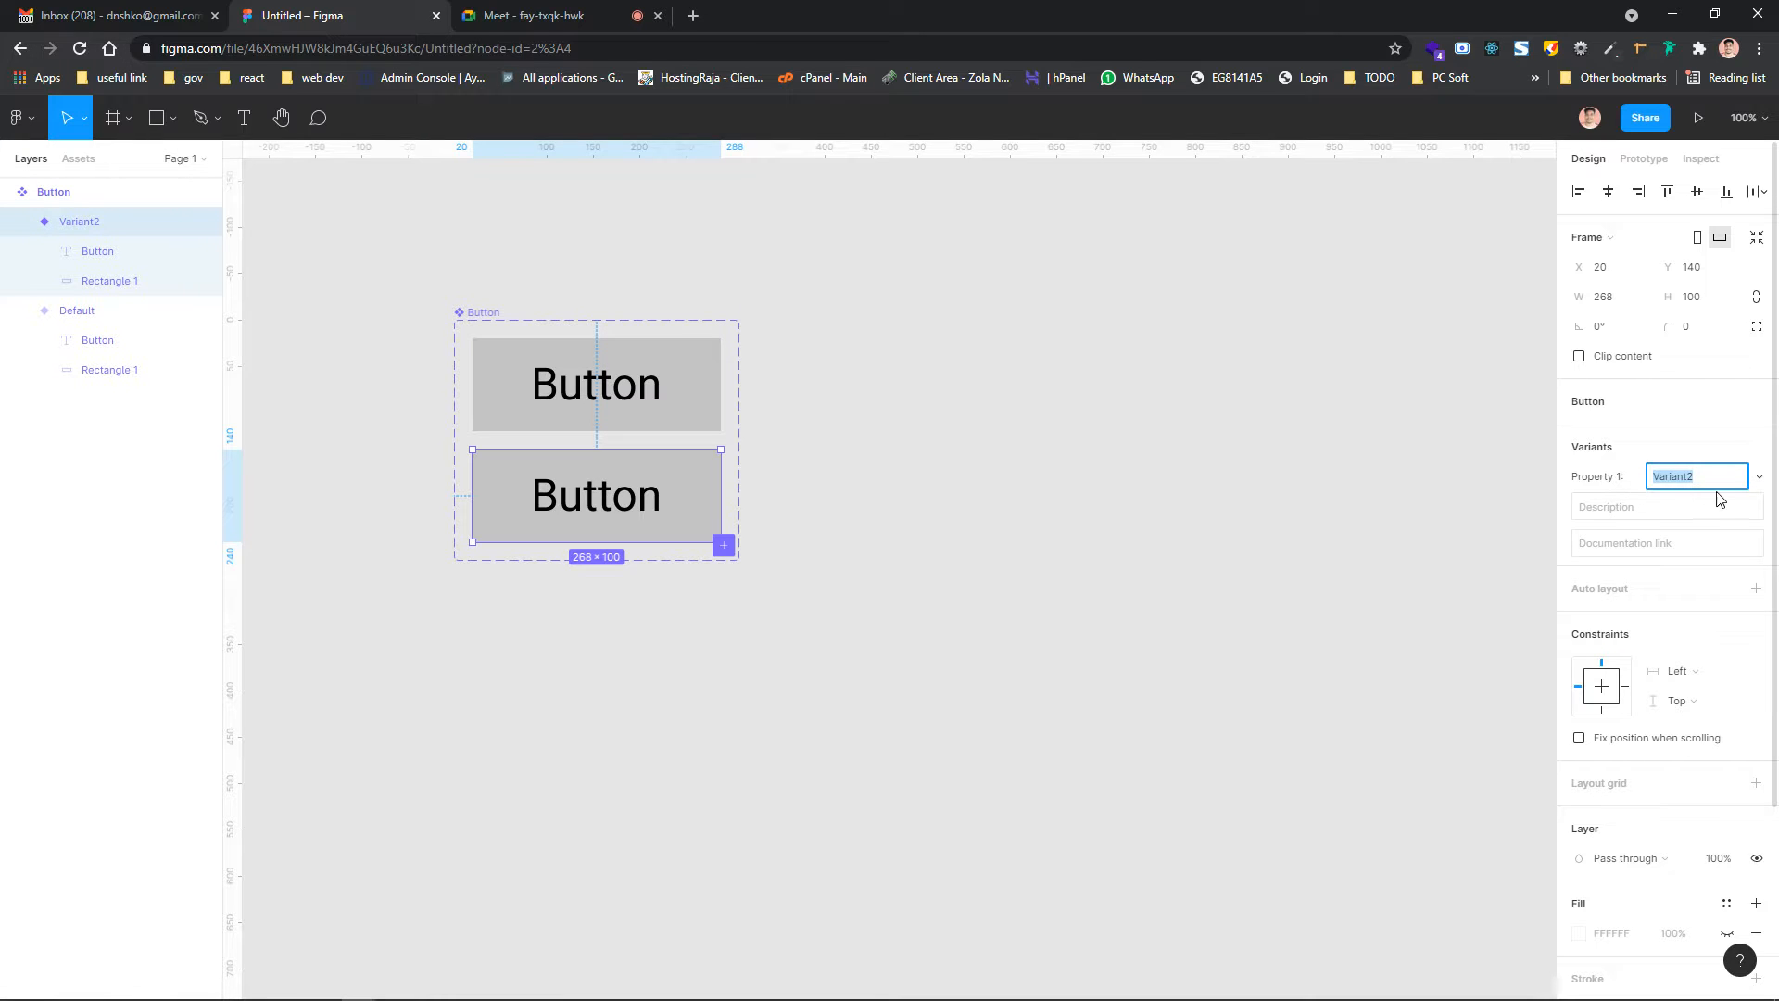
key(BackSpace)
scroll(1668, 657, down, 2)
key(Return)
Change the fill of the blue variant's rectangle to the solid blue 1400FF
click(139, 291)
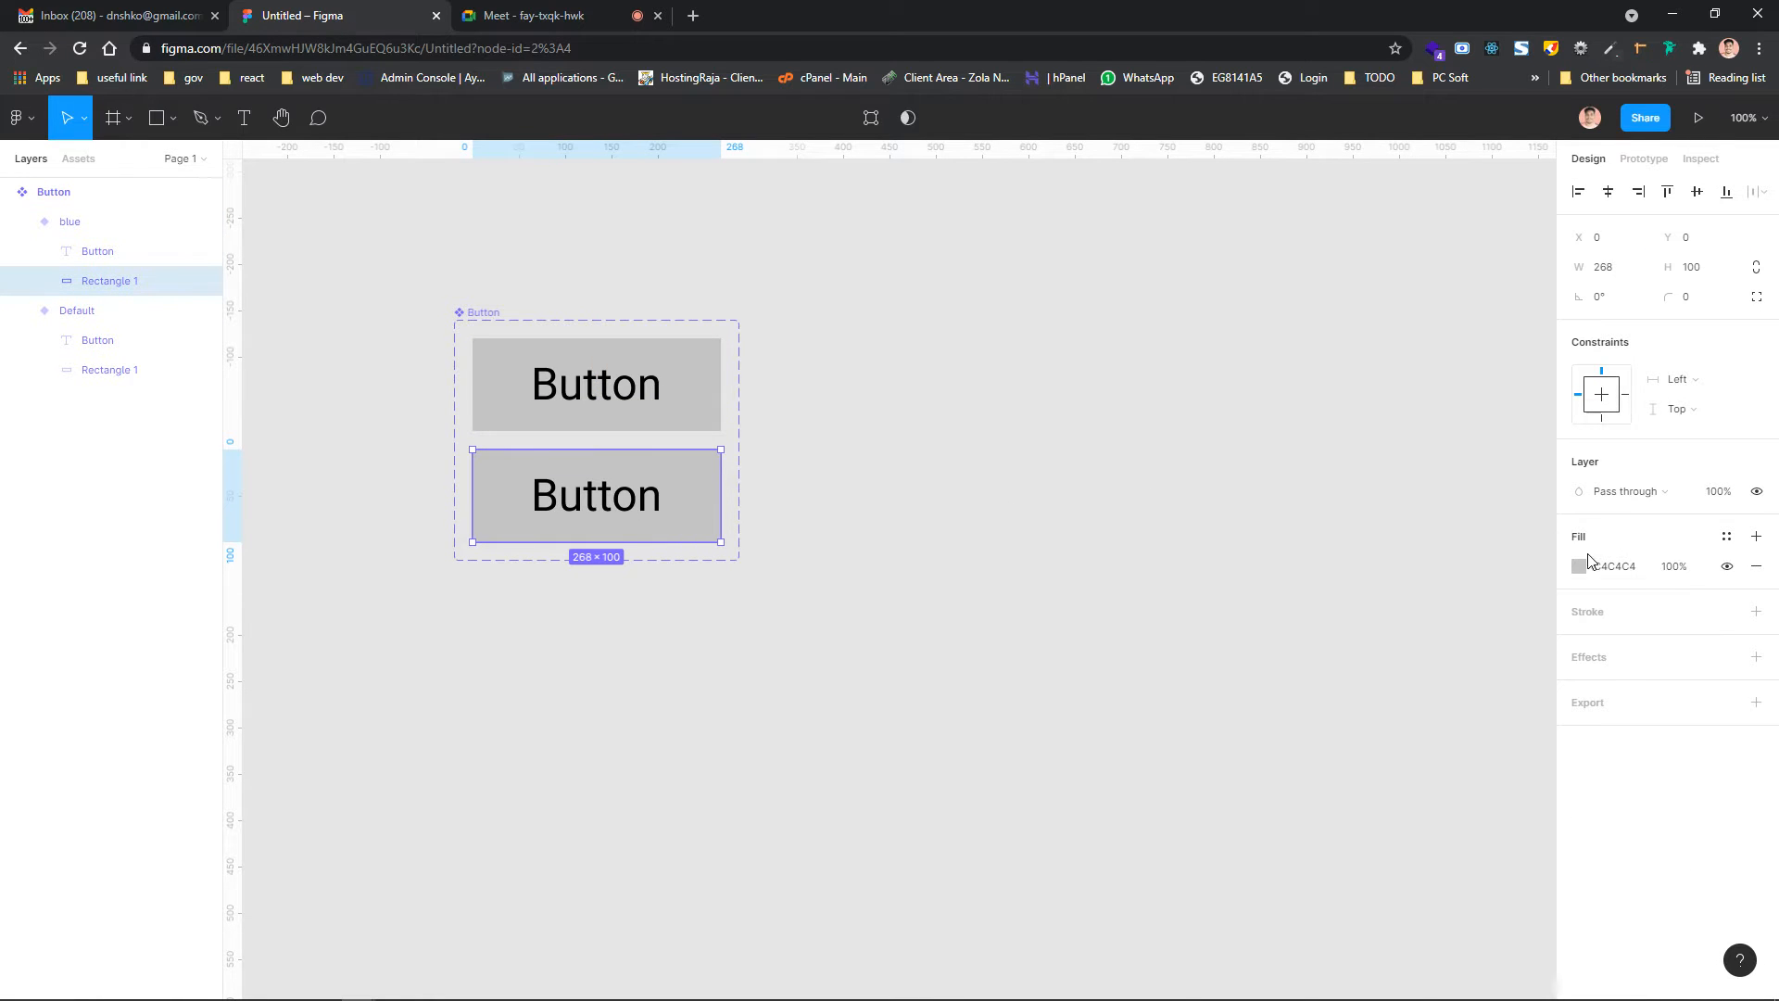
click(1580, 566)
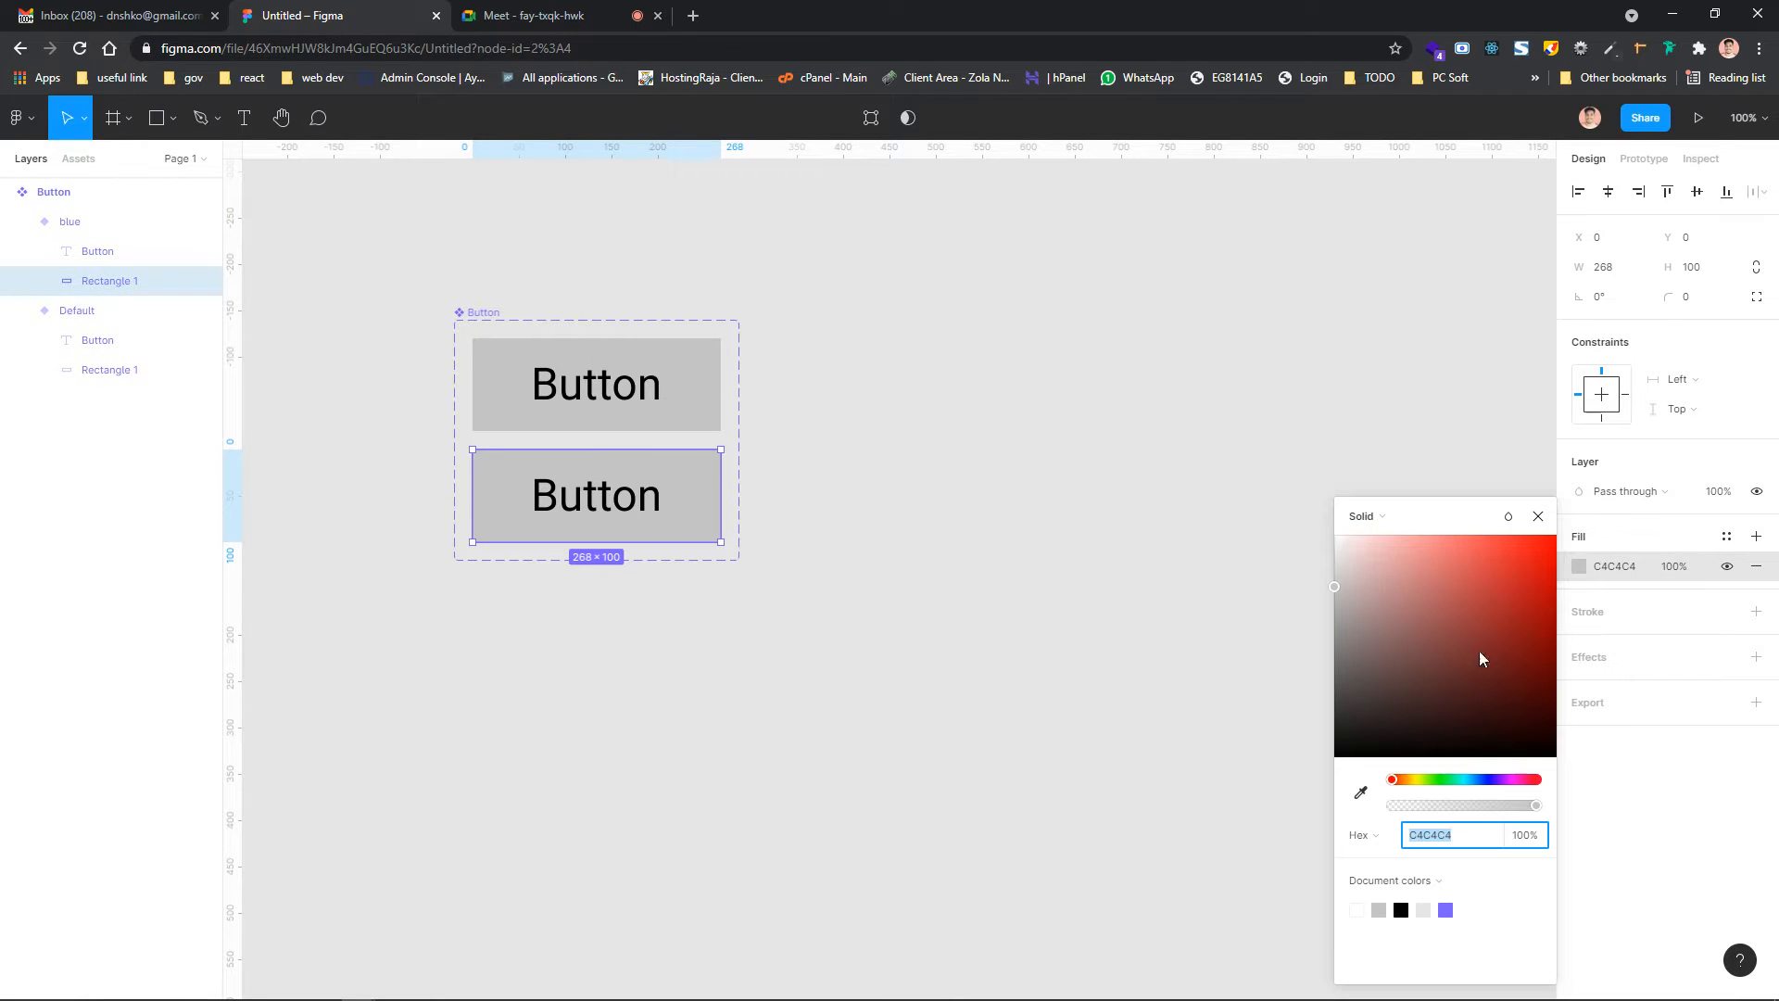
click(1492, 779)
drag(1497, 707, 1557, 534)
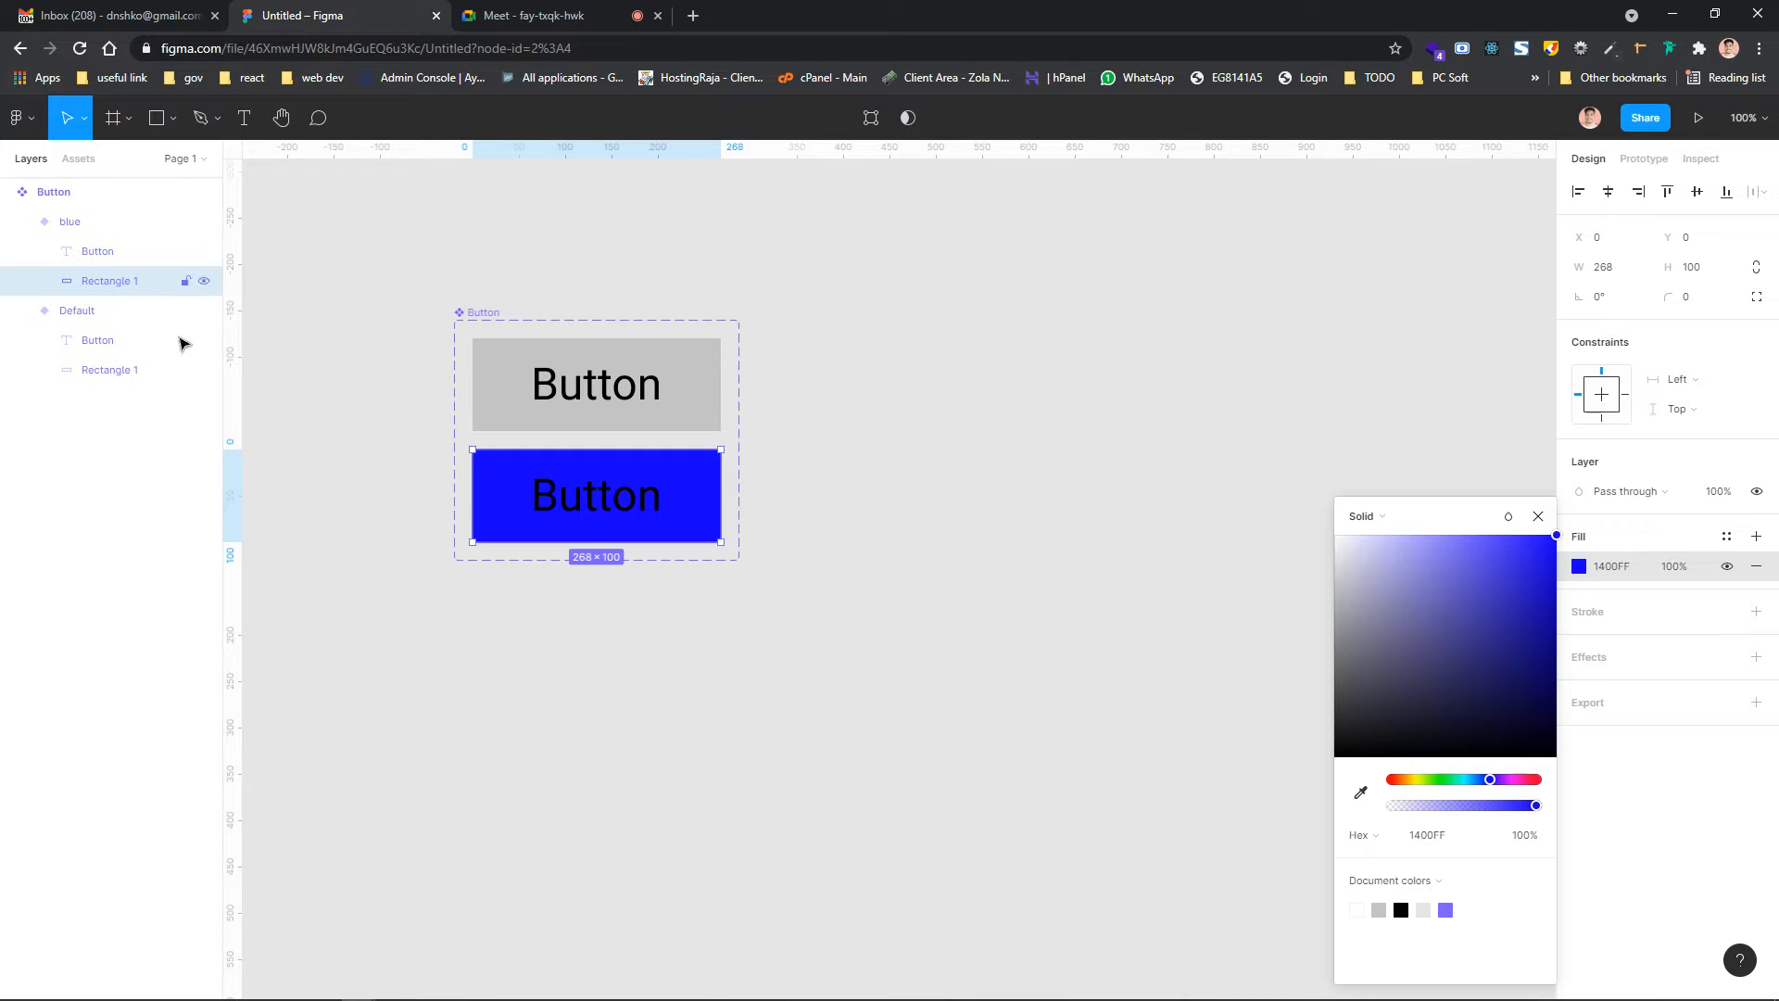
Change the blue variant's Button text to white, FFFFFF
click(93, 252)
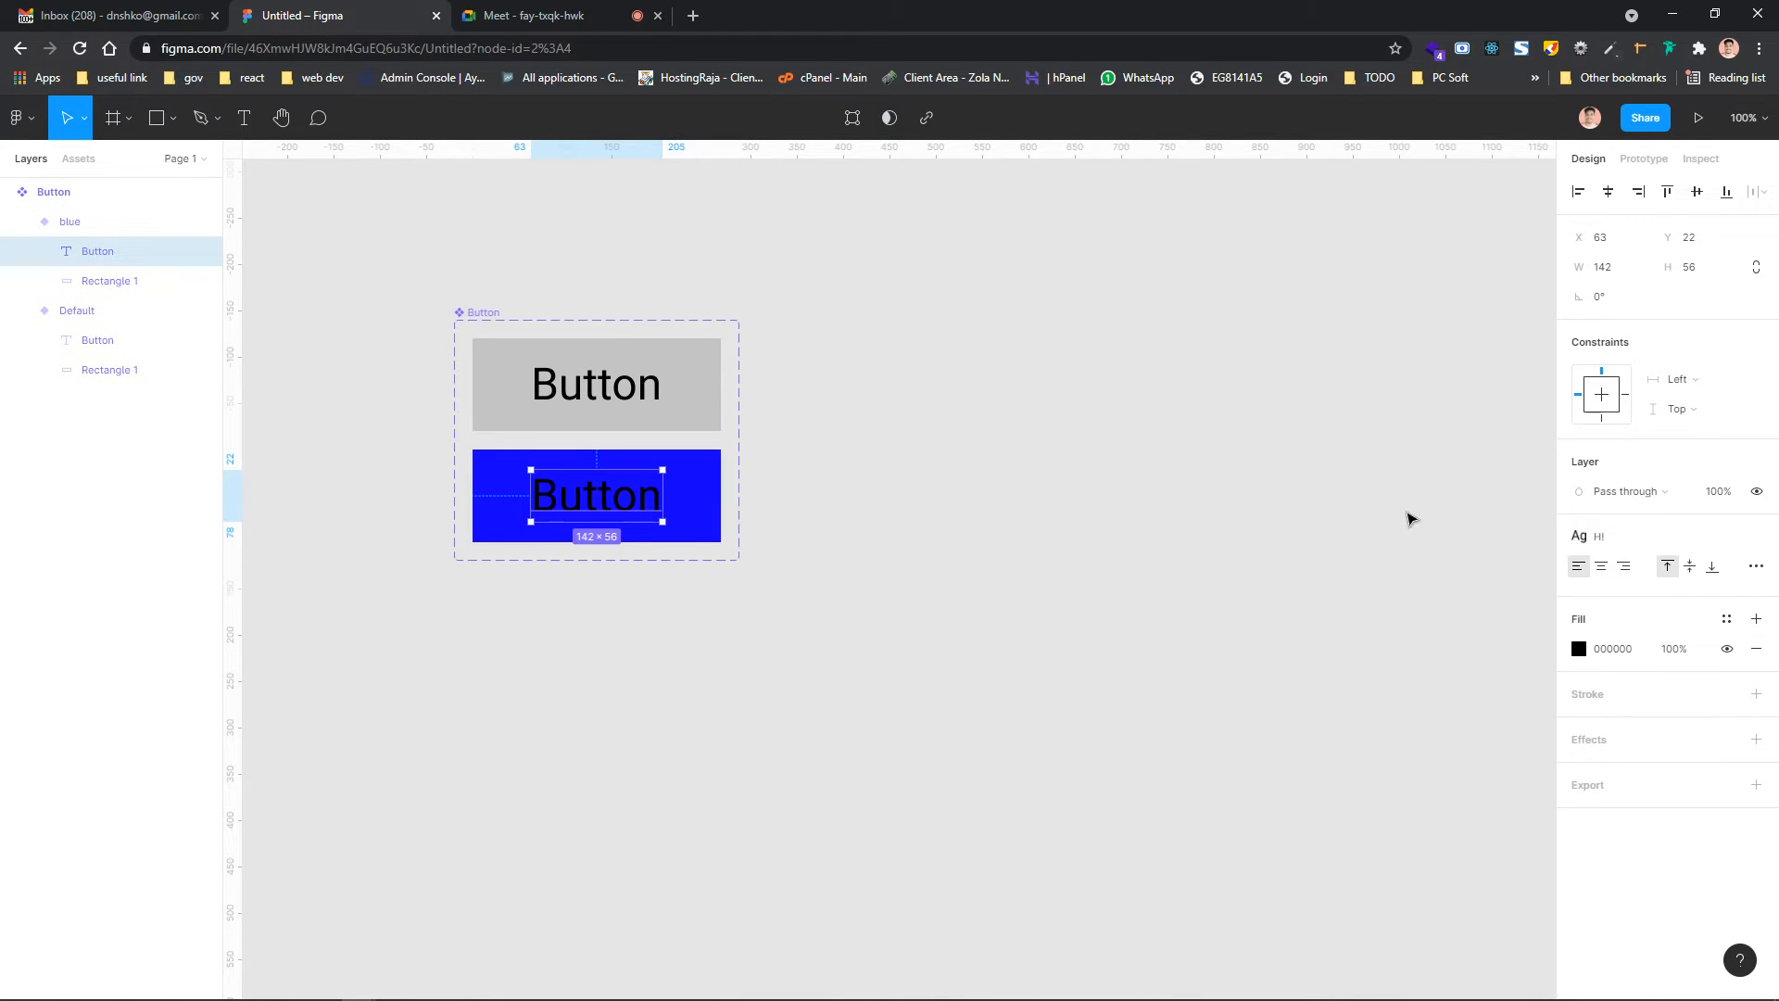
click(1579, 649)
click(1390, 585)
drag(1266, 491, 1207, 437)
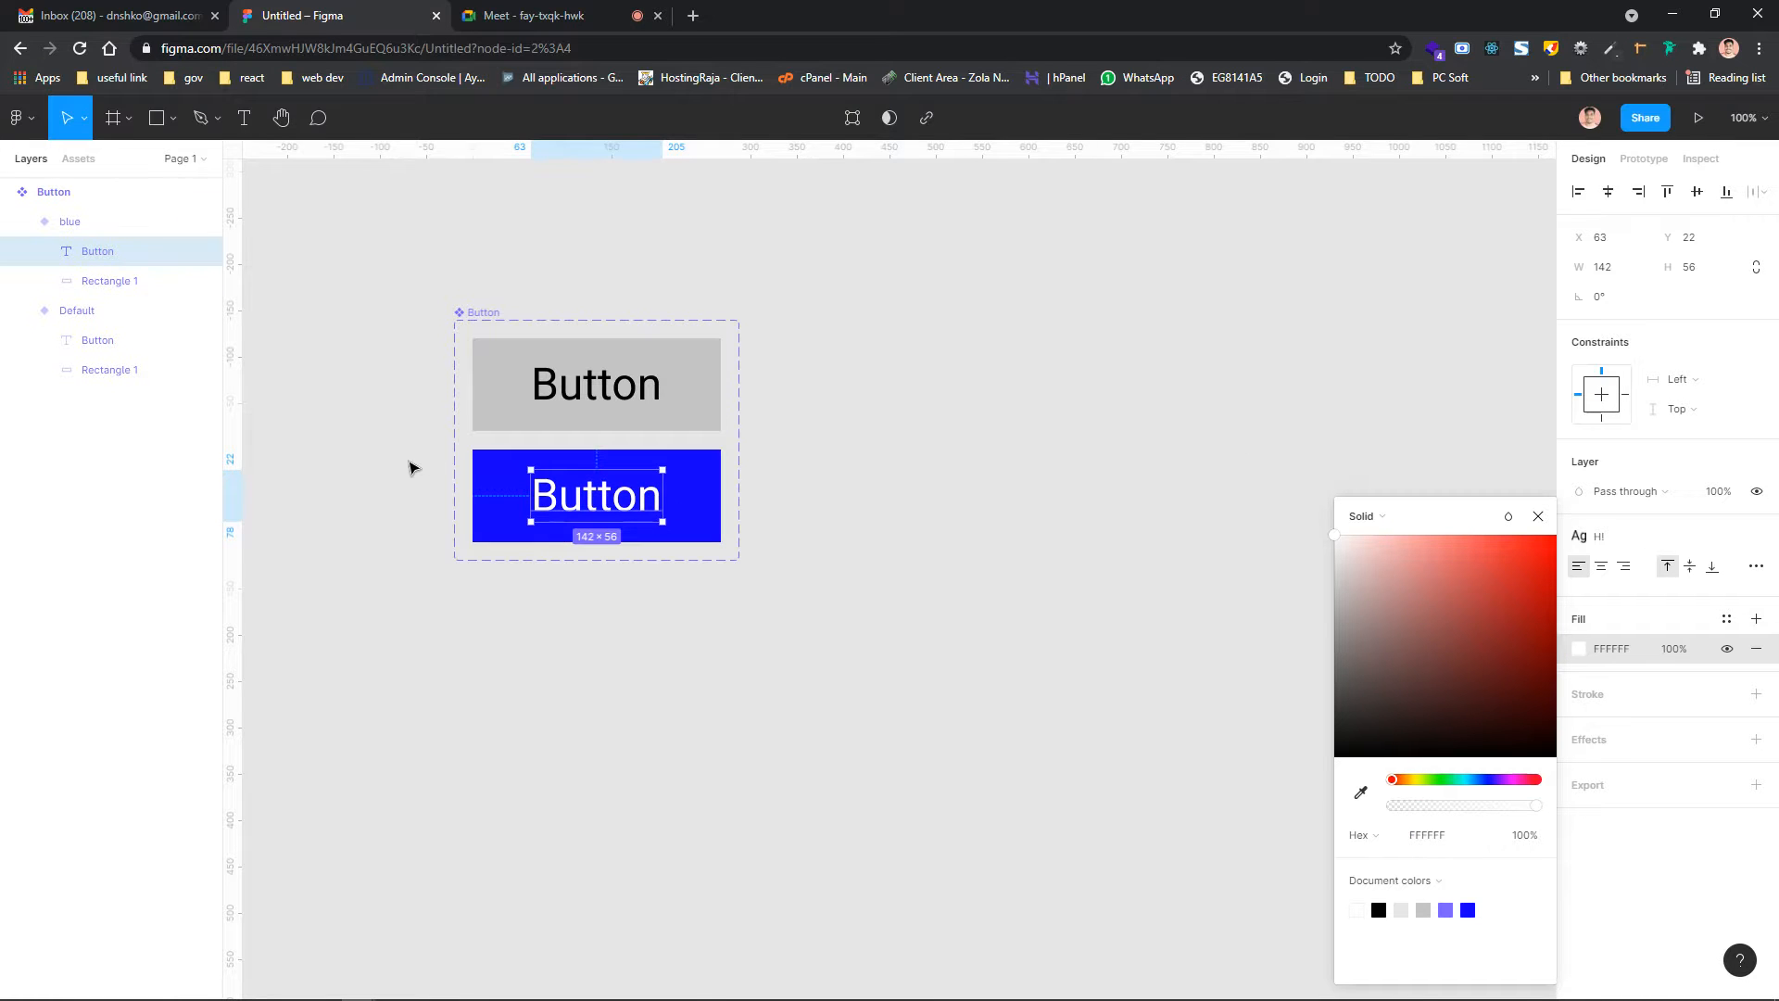
click(408, 466)
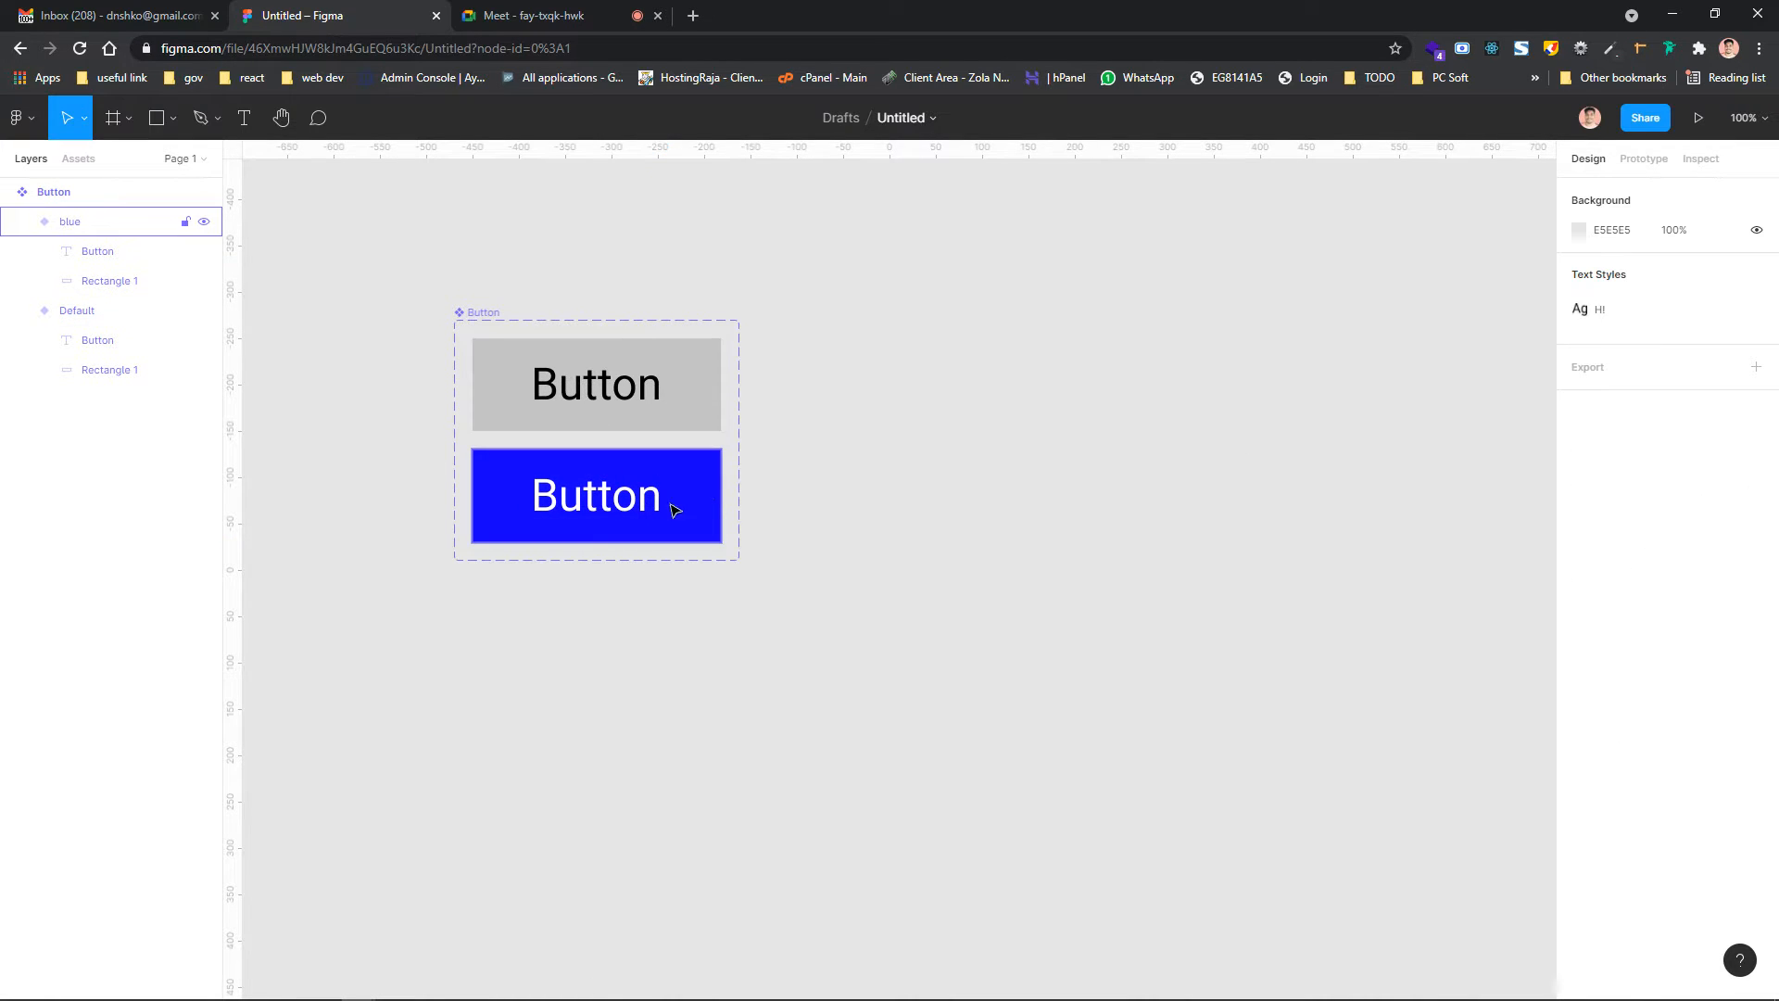
Add a third variant to the Button component set and name it "red"
click(715, 489)
click(104, 192)
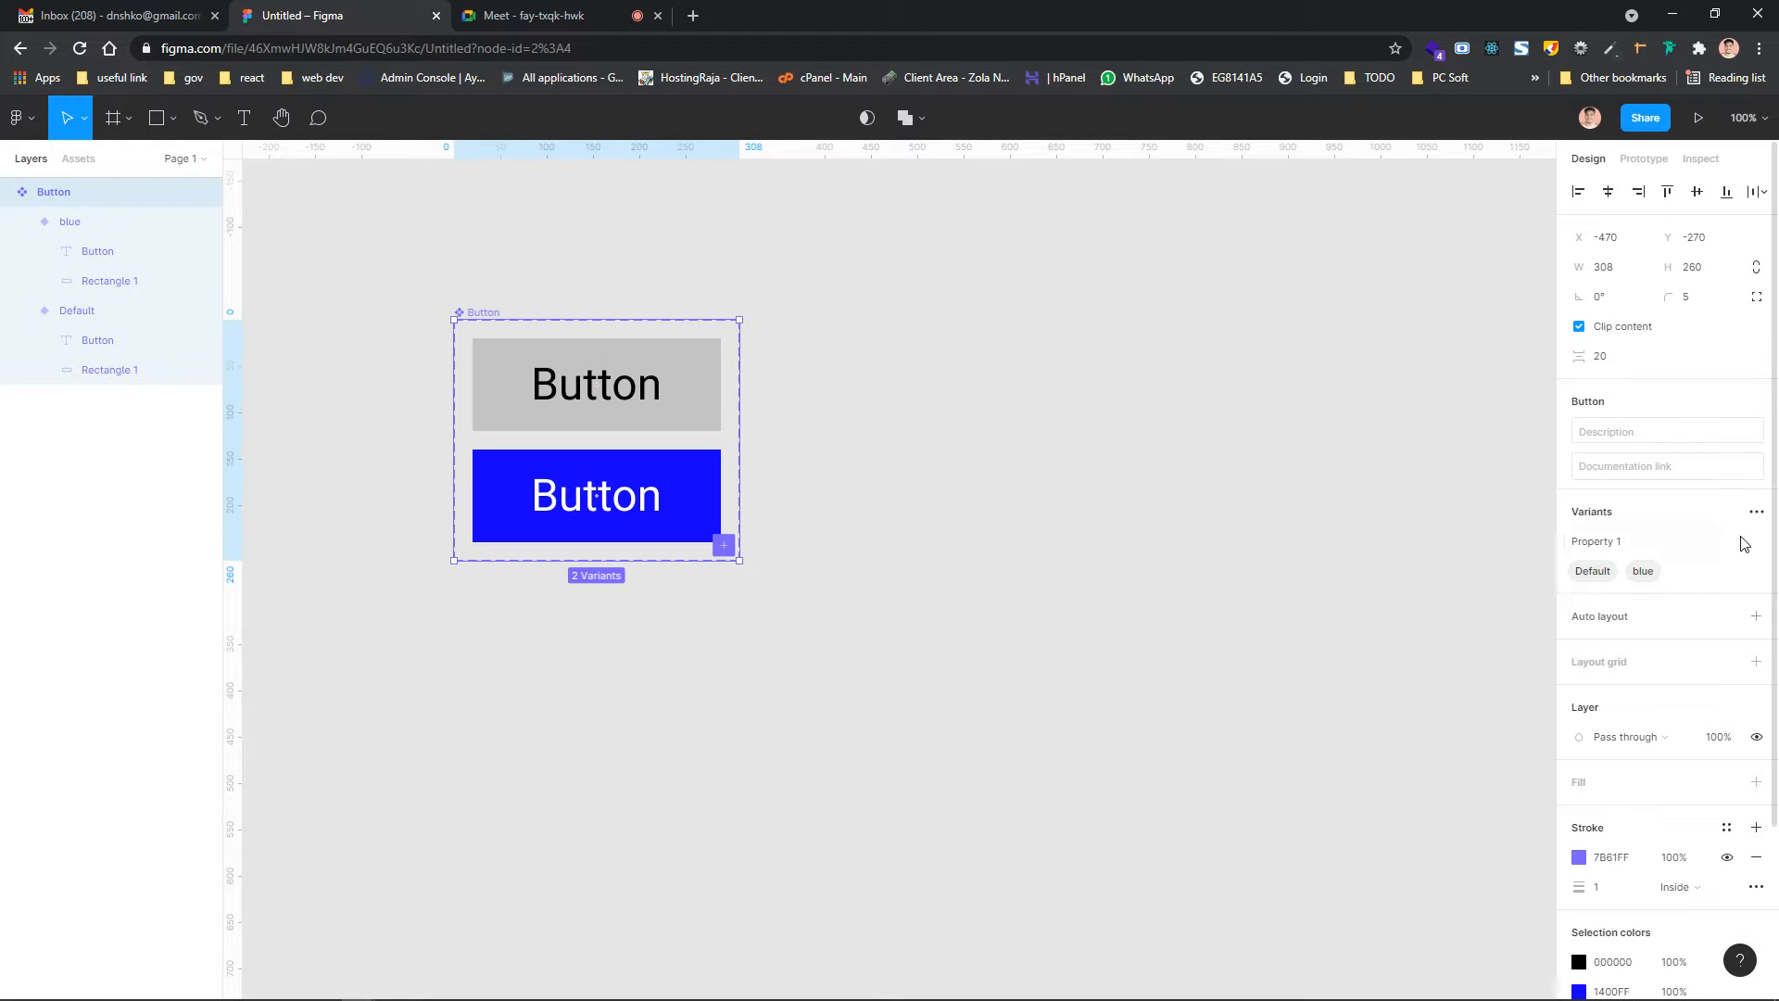
click(1756, 512)
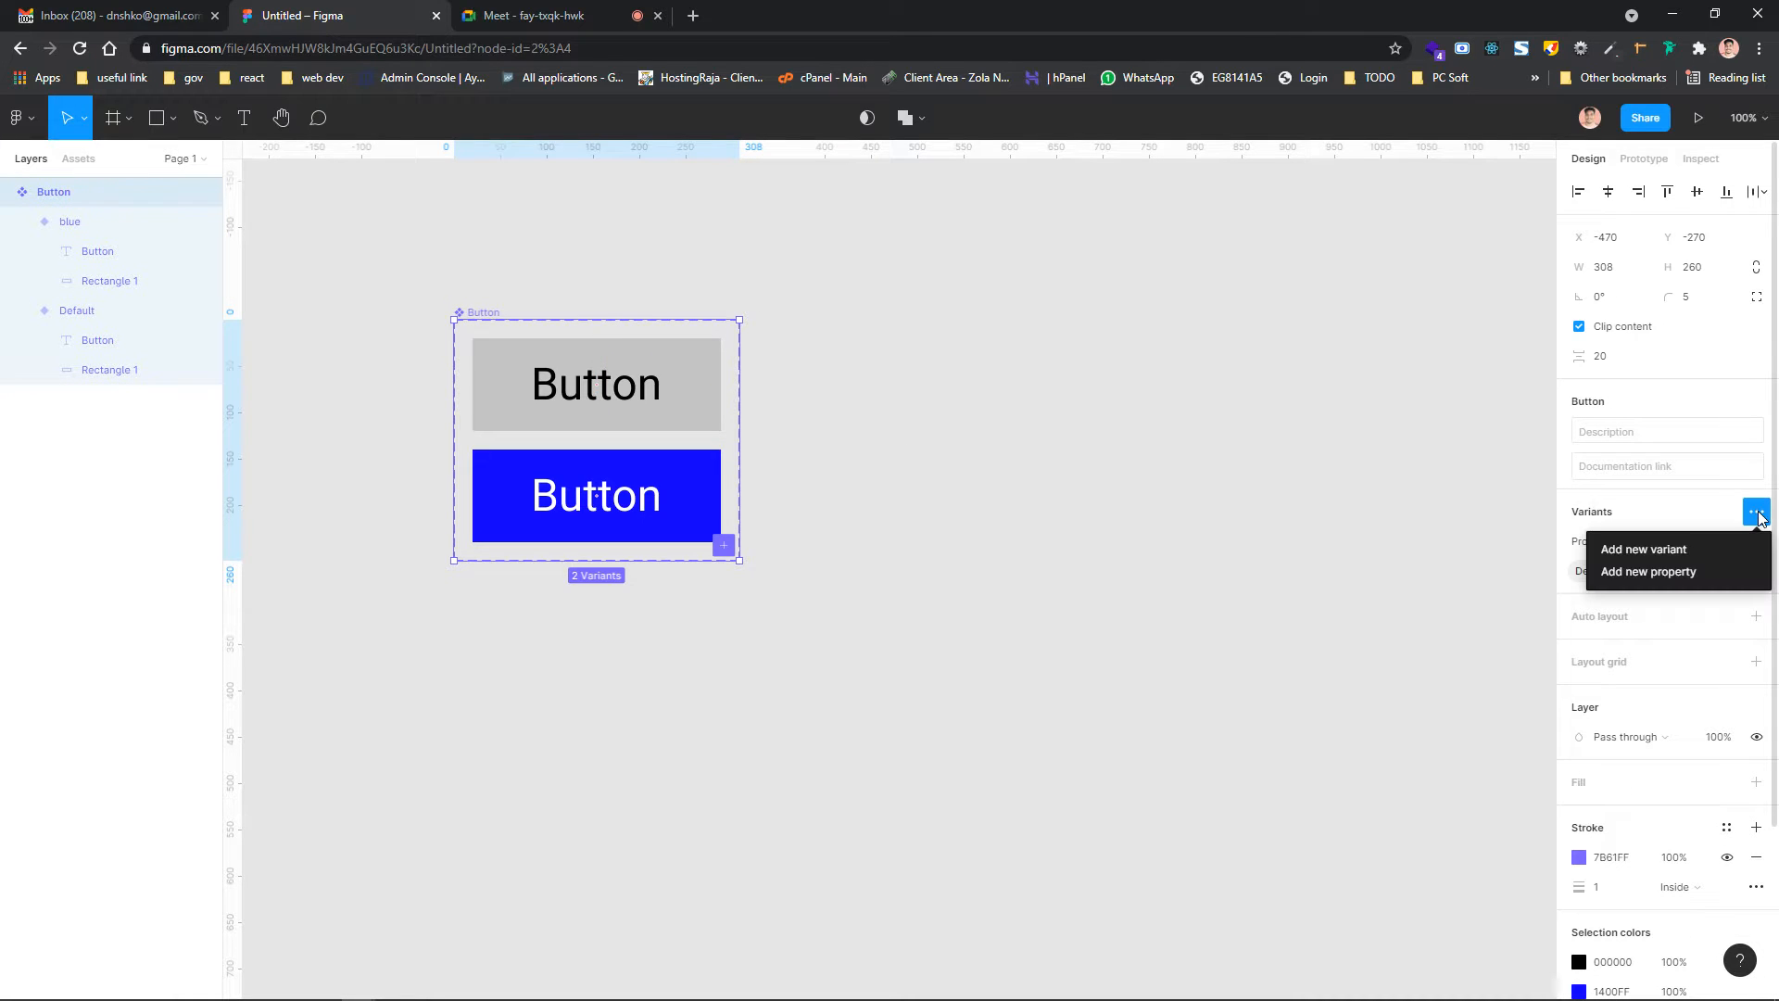
click(1682, 544)
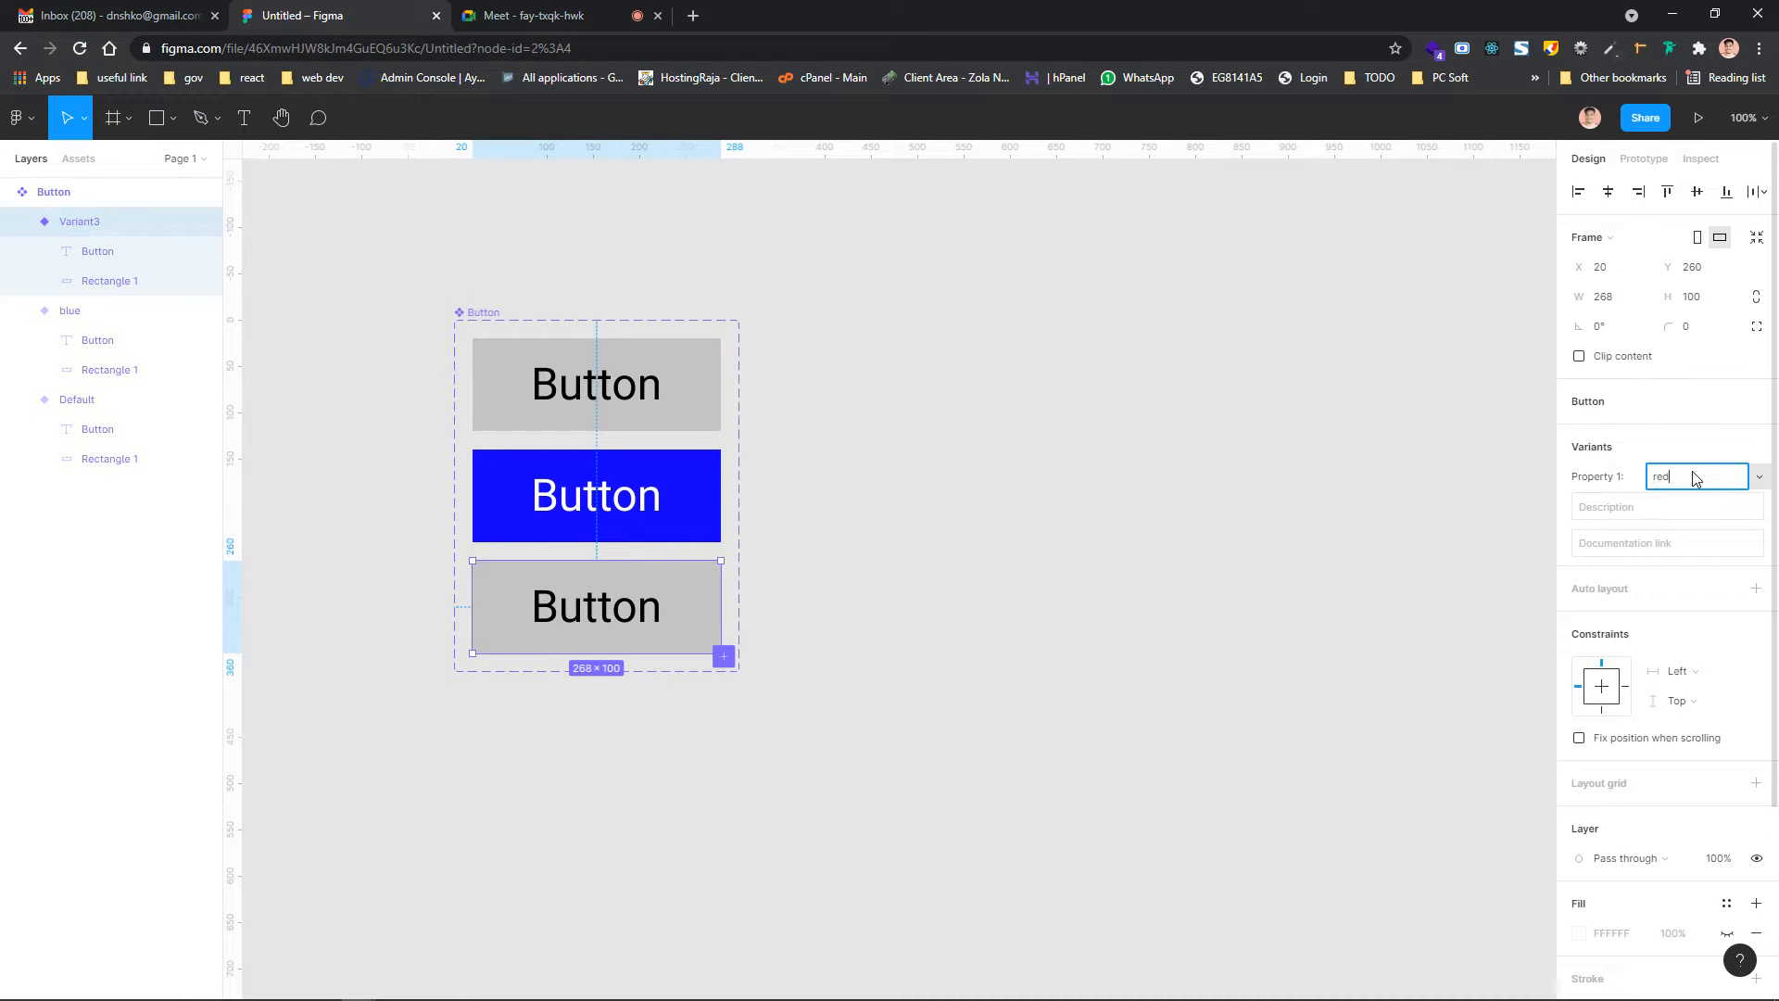
click(1530, 474)
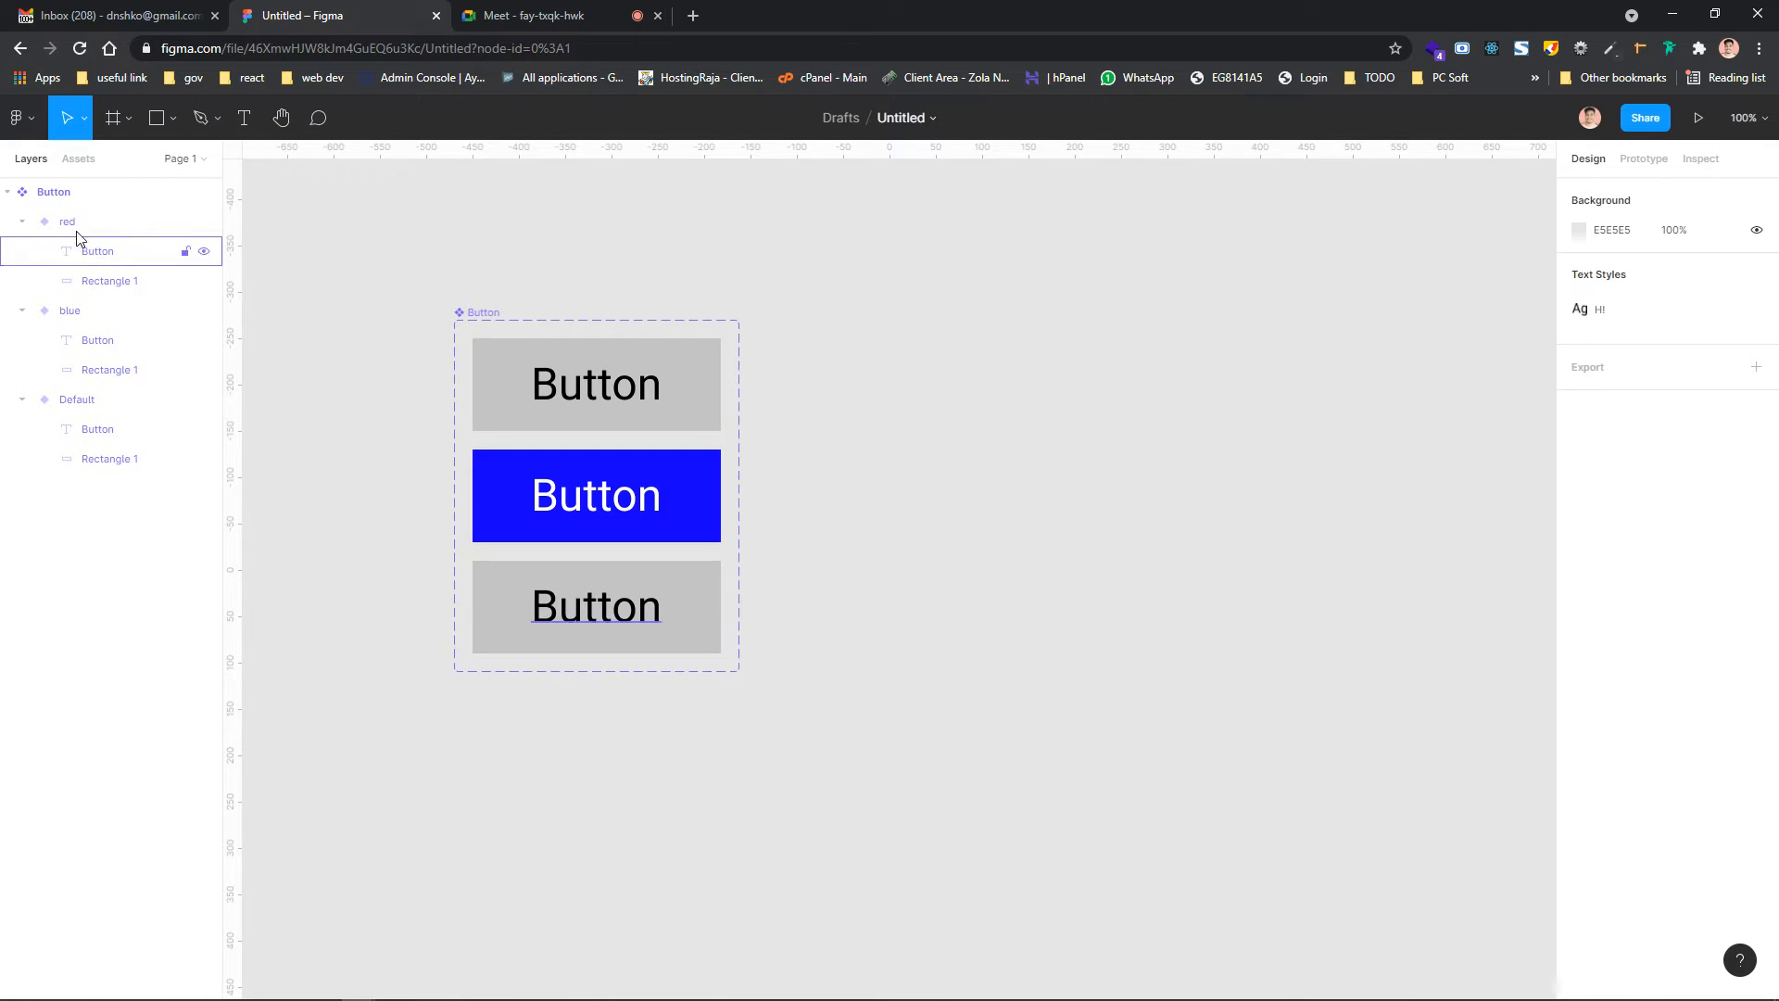
Set the fill of the red variant's rectangle to FF0000
click(115, 283)
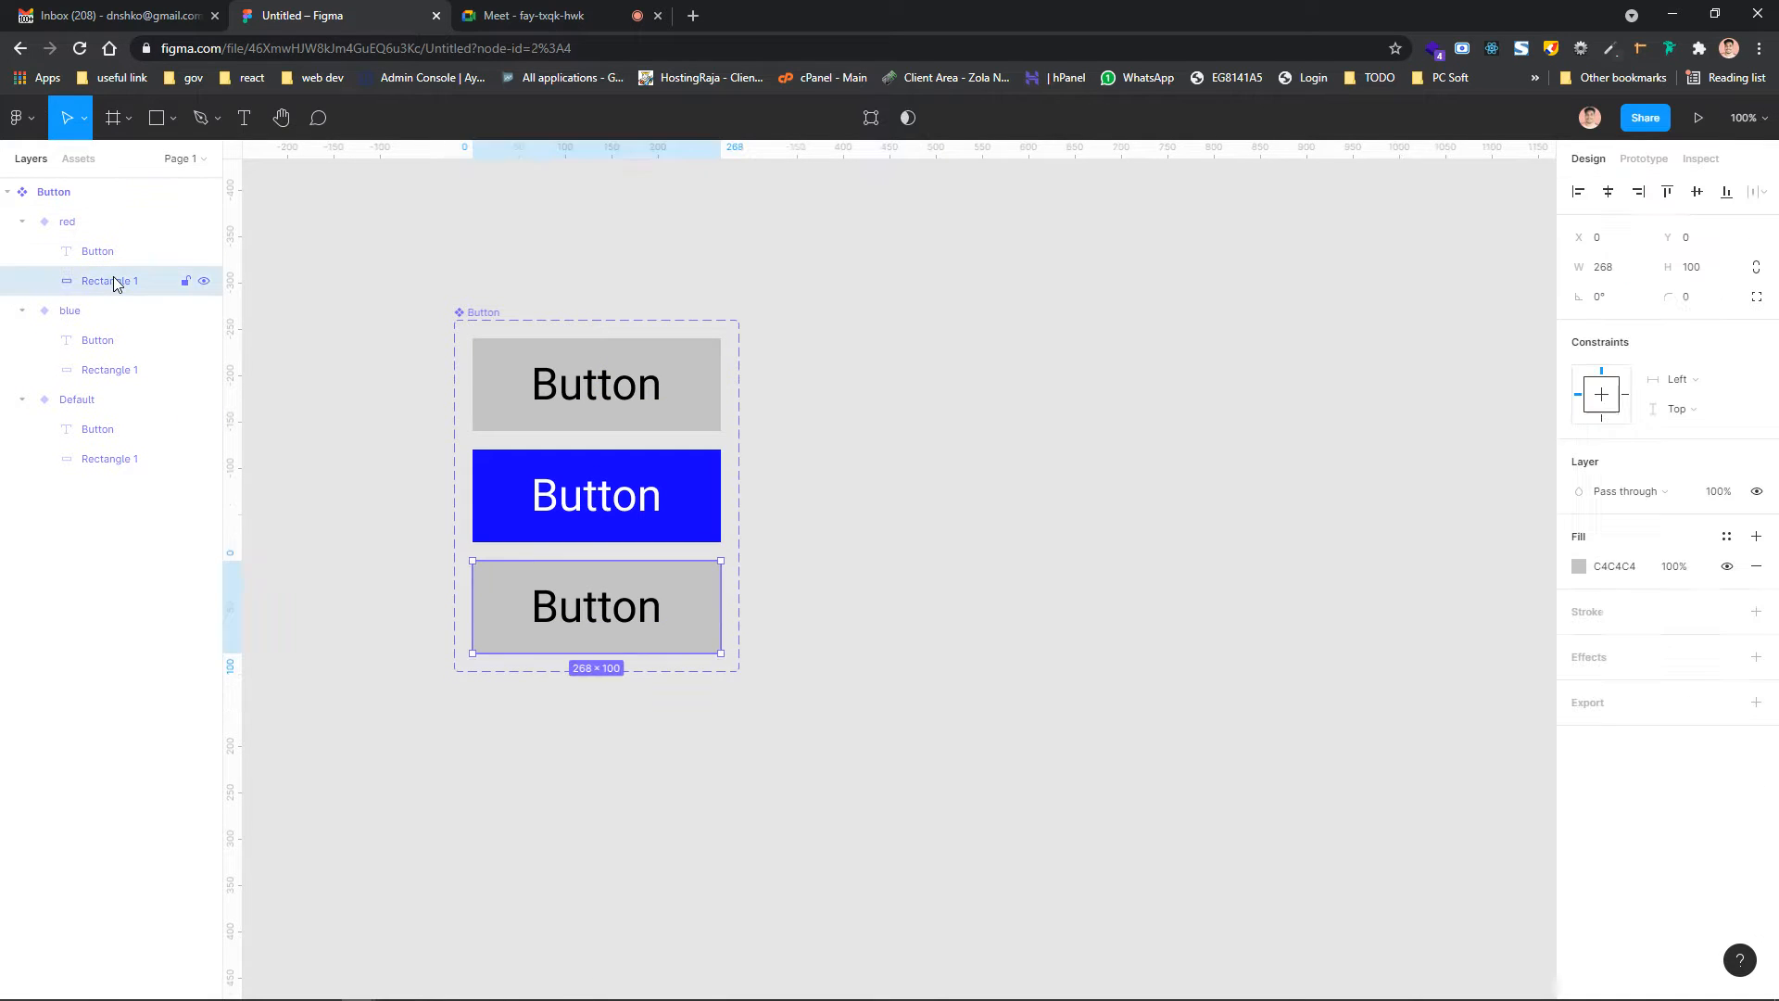
click(1579, 566)
text(ff0000)
key(Return)
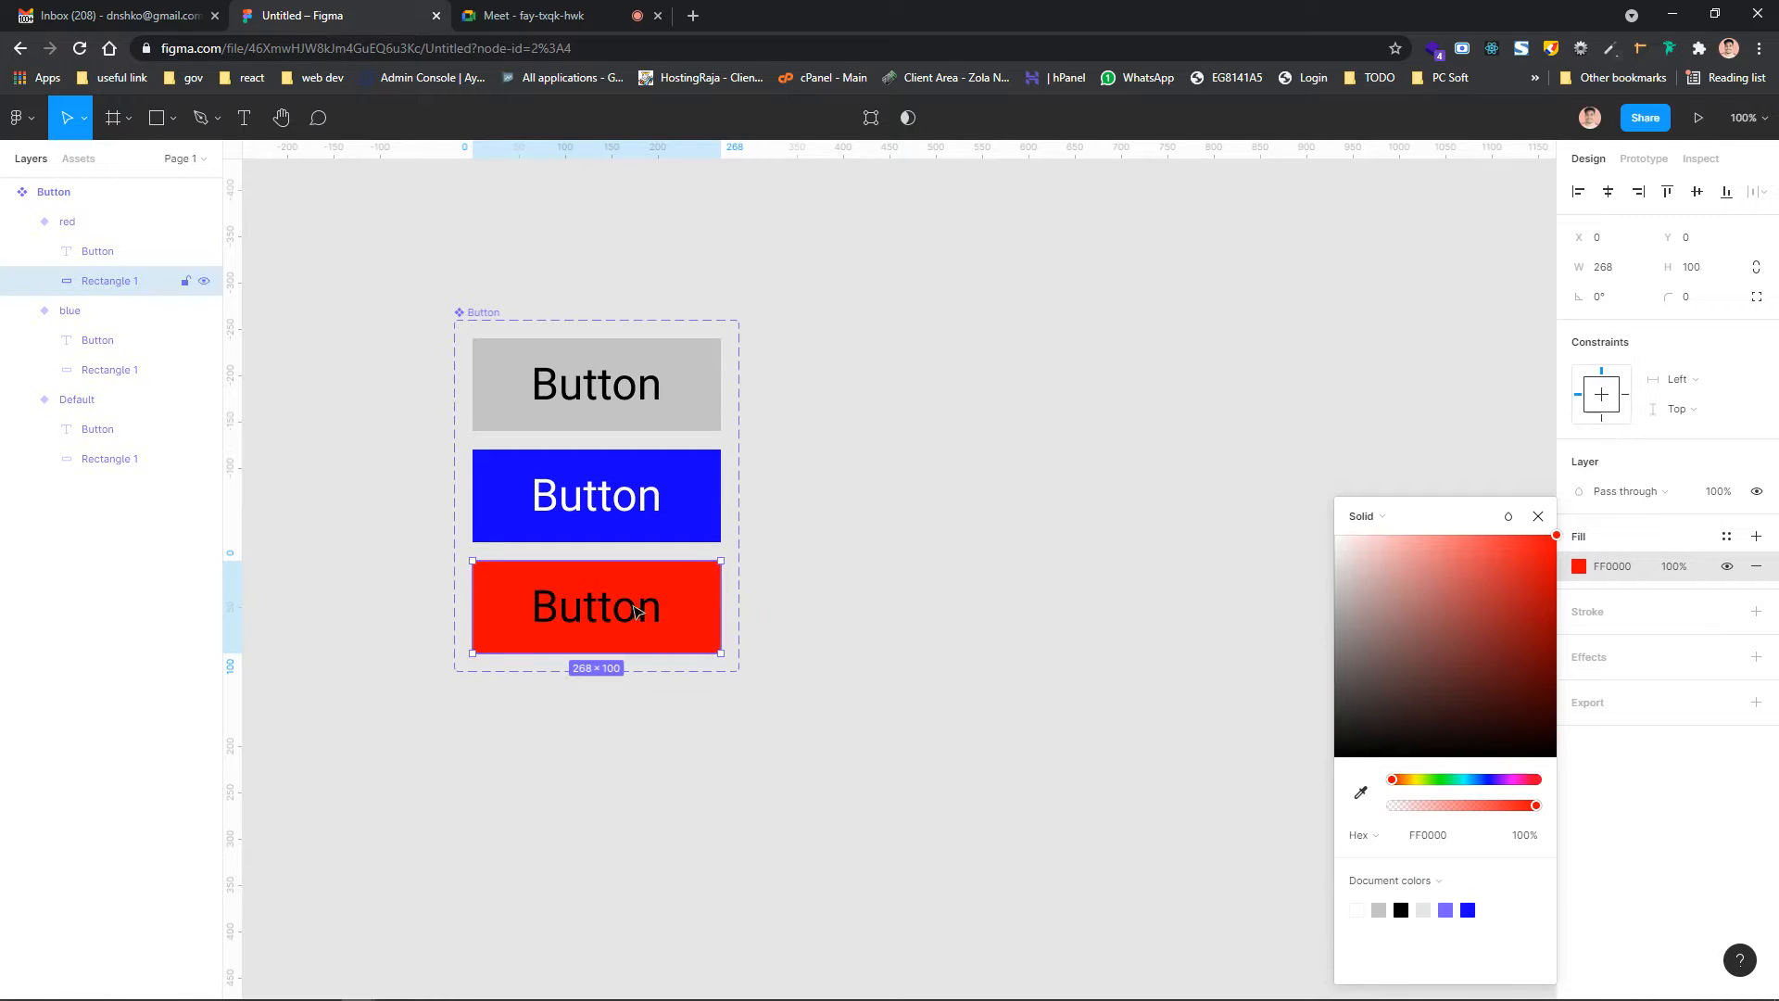
Set the red variant's Button text color to white, FFFFFF
click(675, 608)
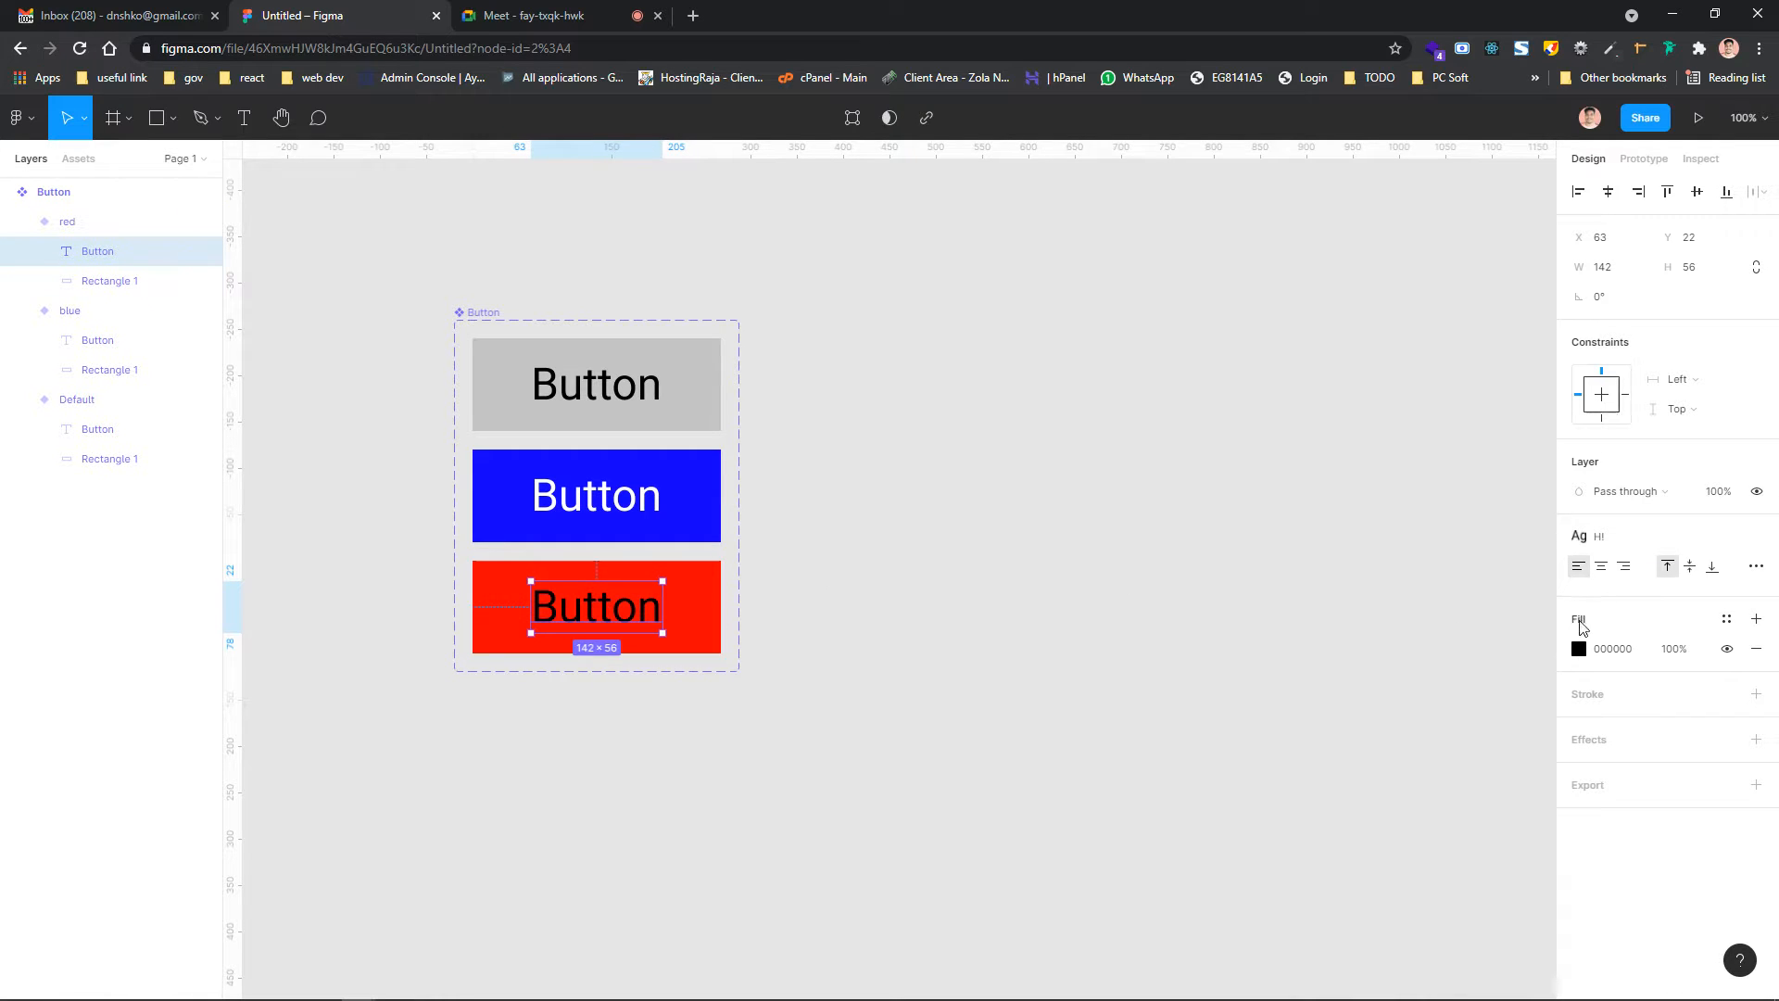
click(1578, 649)
text(ffffff)
key(Return)
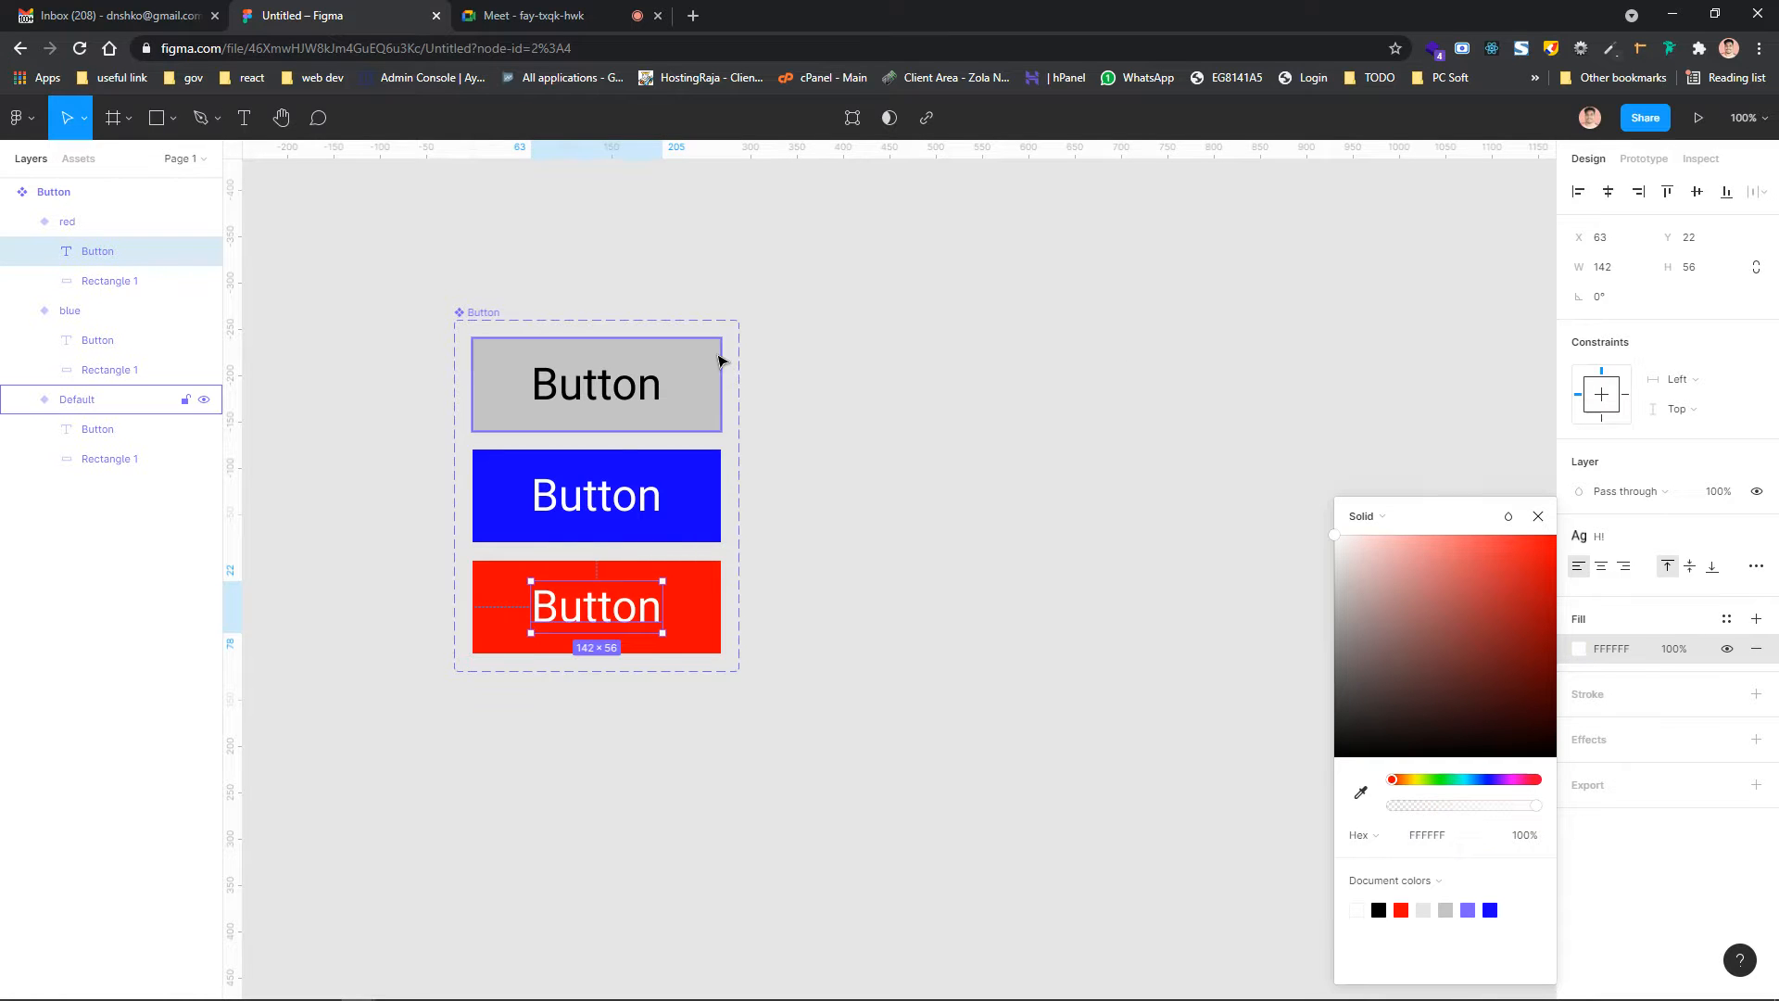
click(716, 358)
click(906, 361)
drag(423, 278, 509, 349)
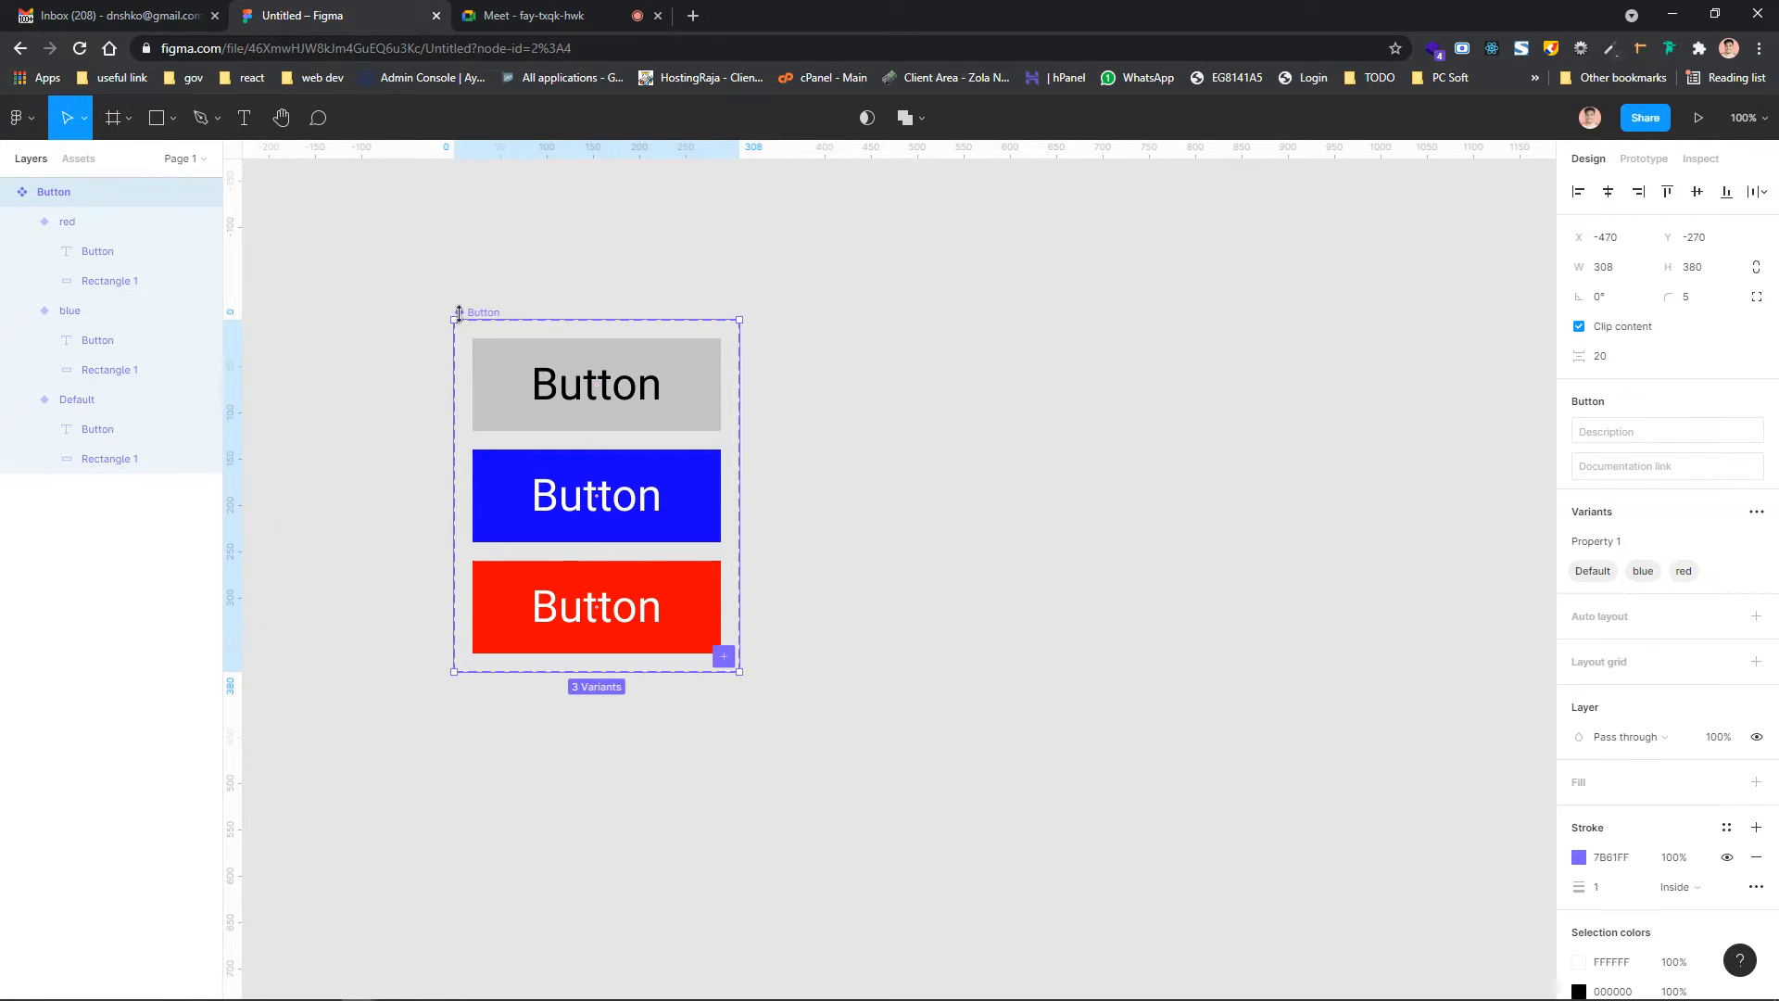
scroll(669, 323, right, 5)
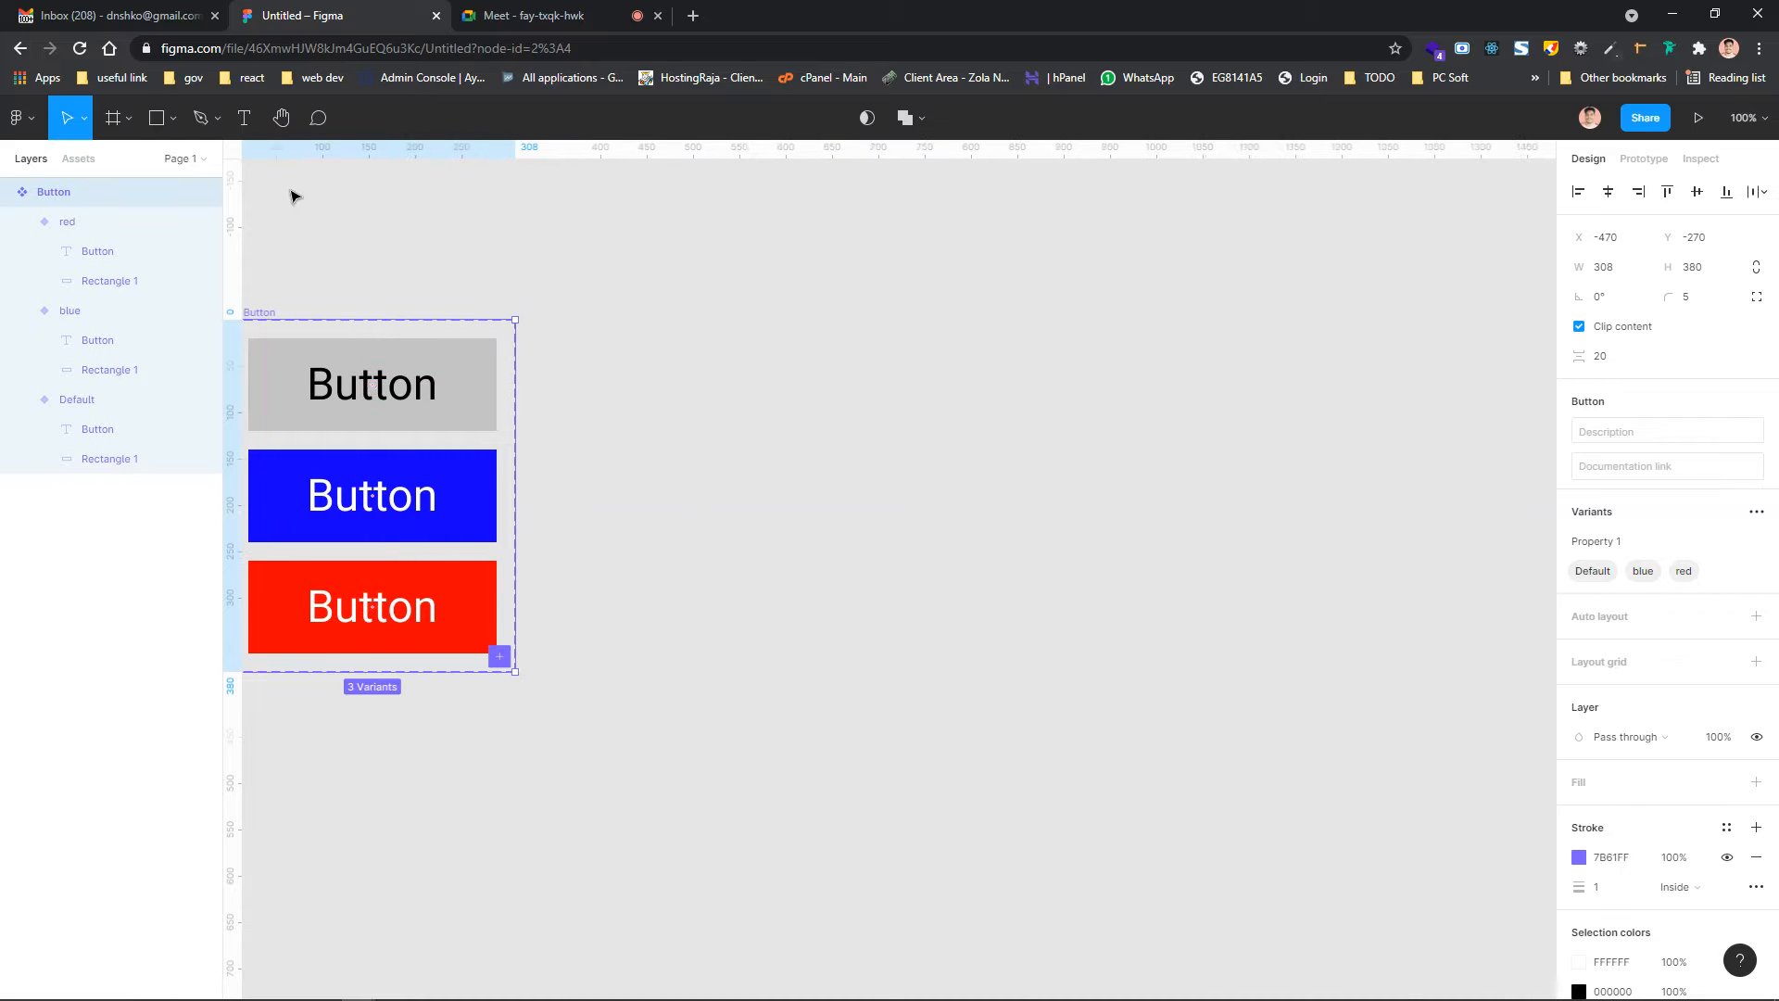
click(107, 553)
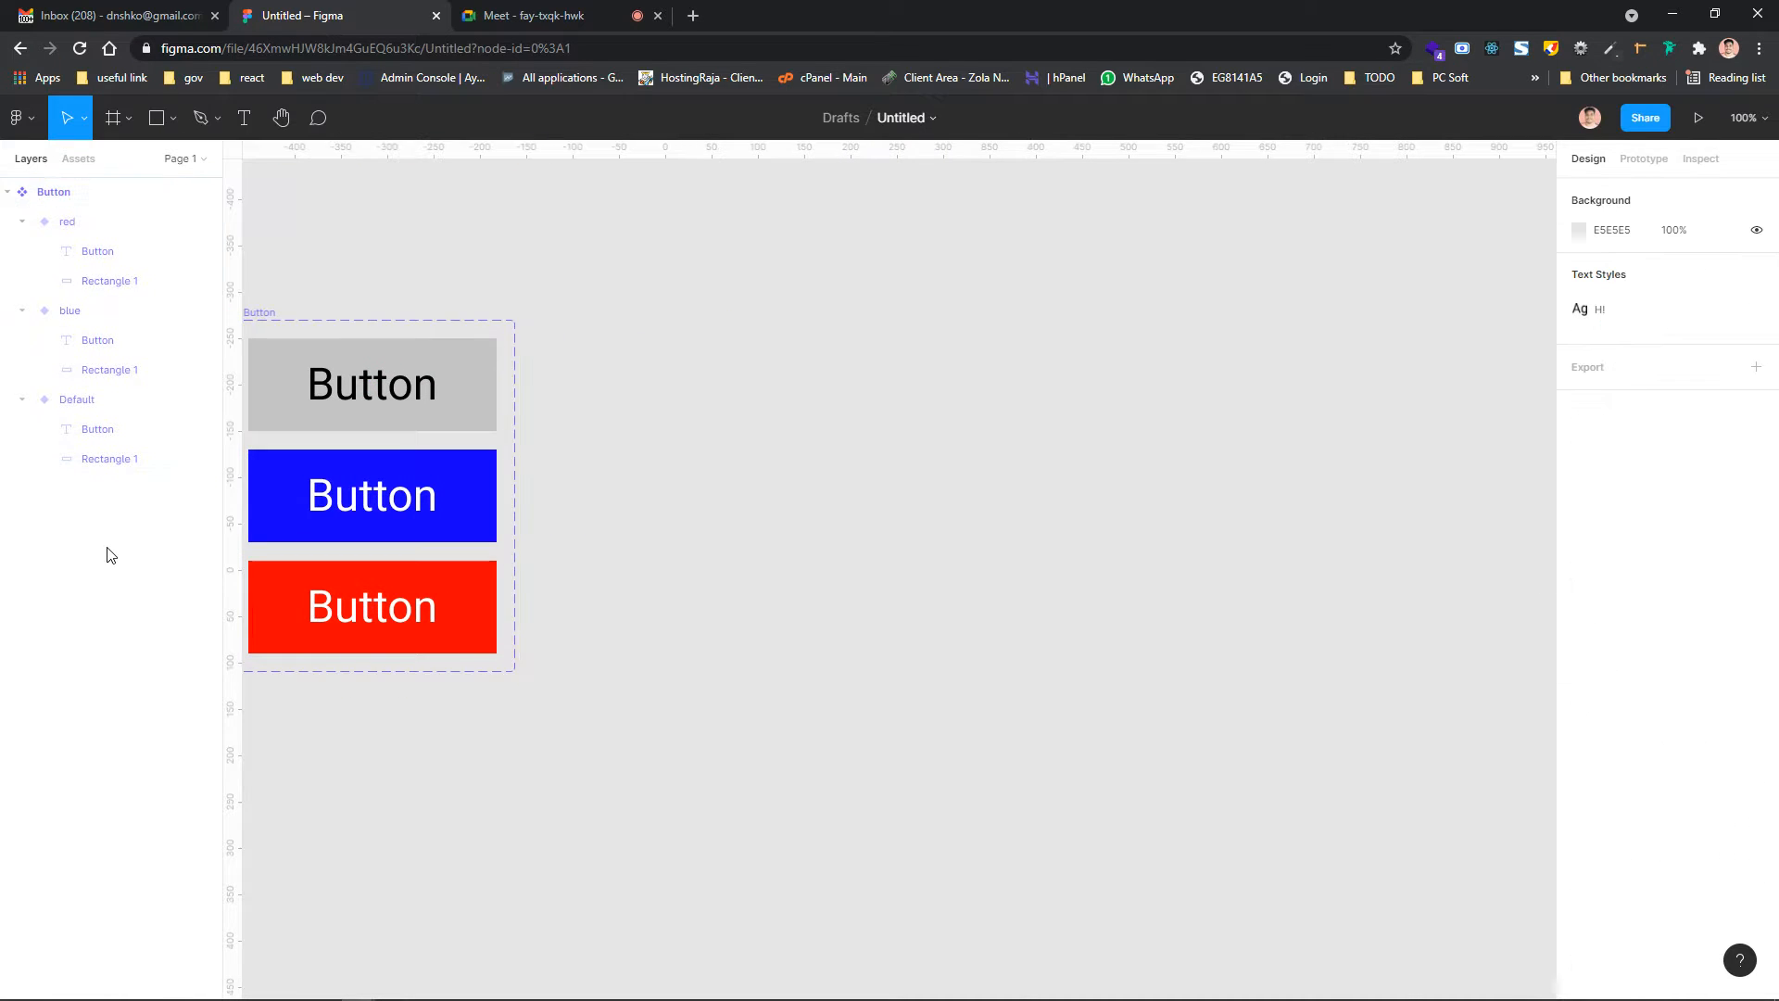
scroll(401, 370, left, 3)
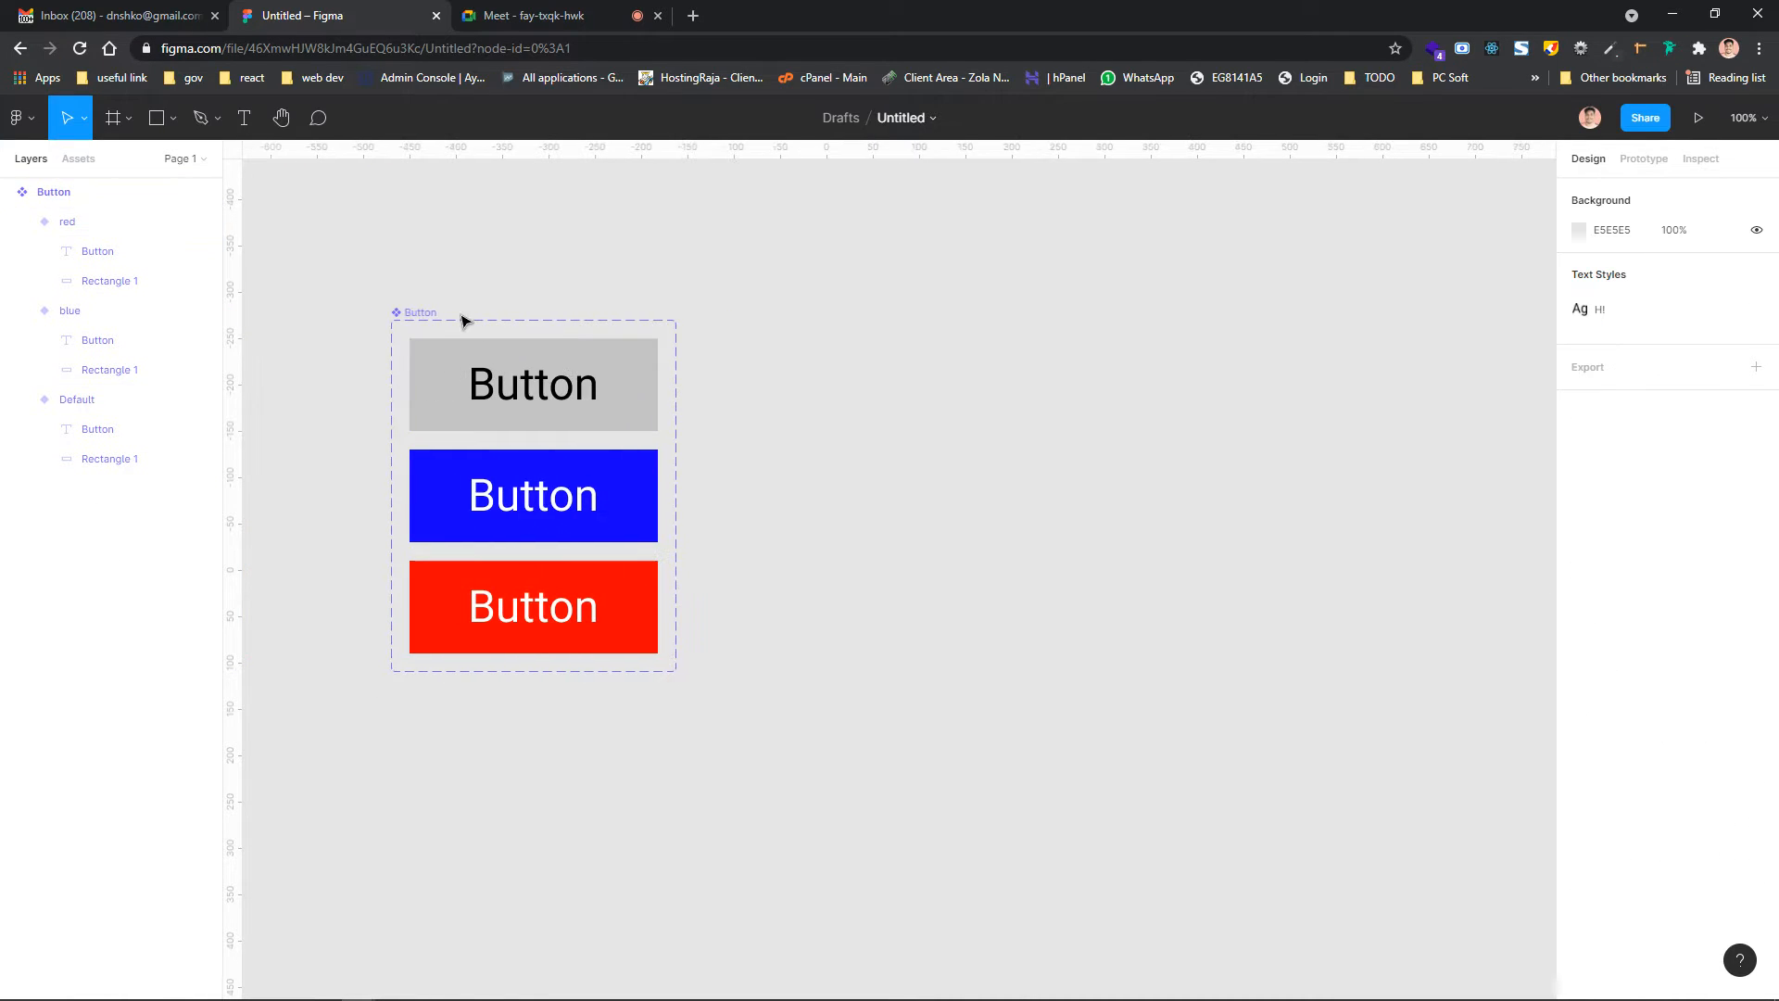
Place an instance of the local Button component to the right of the component set and switch its variant to blue
click(67, 161)
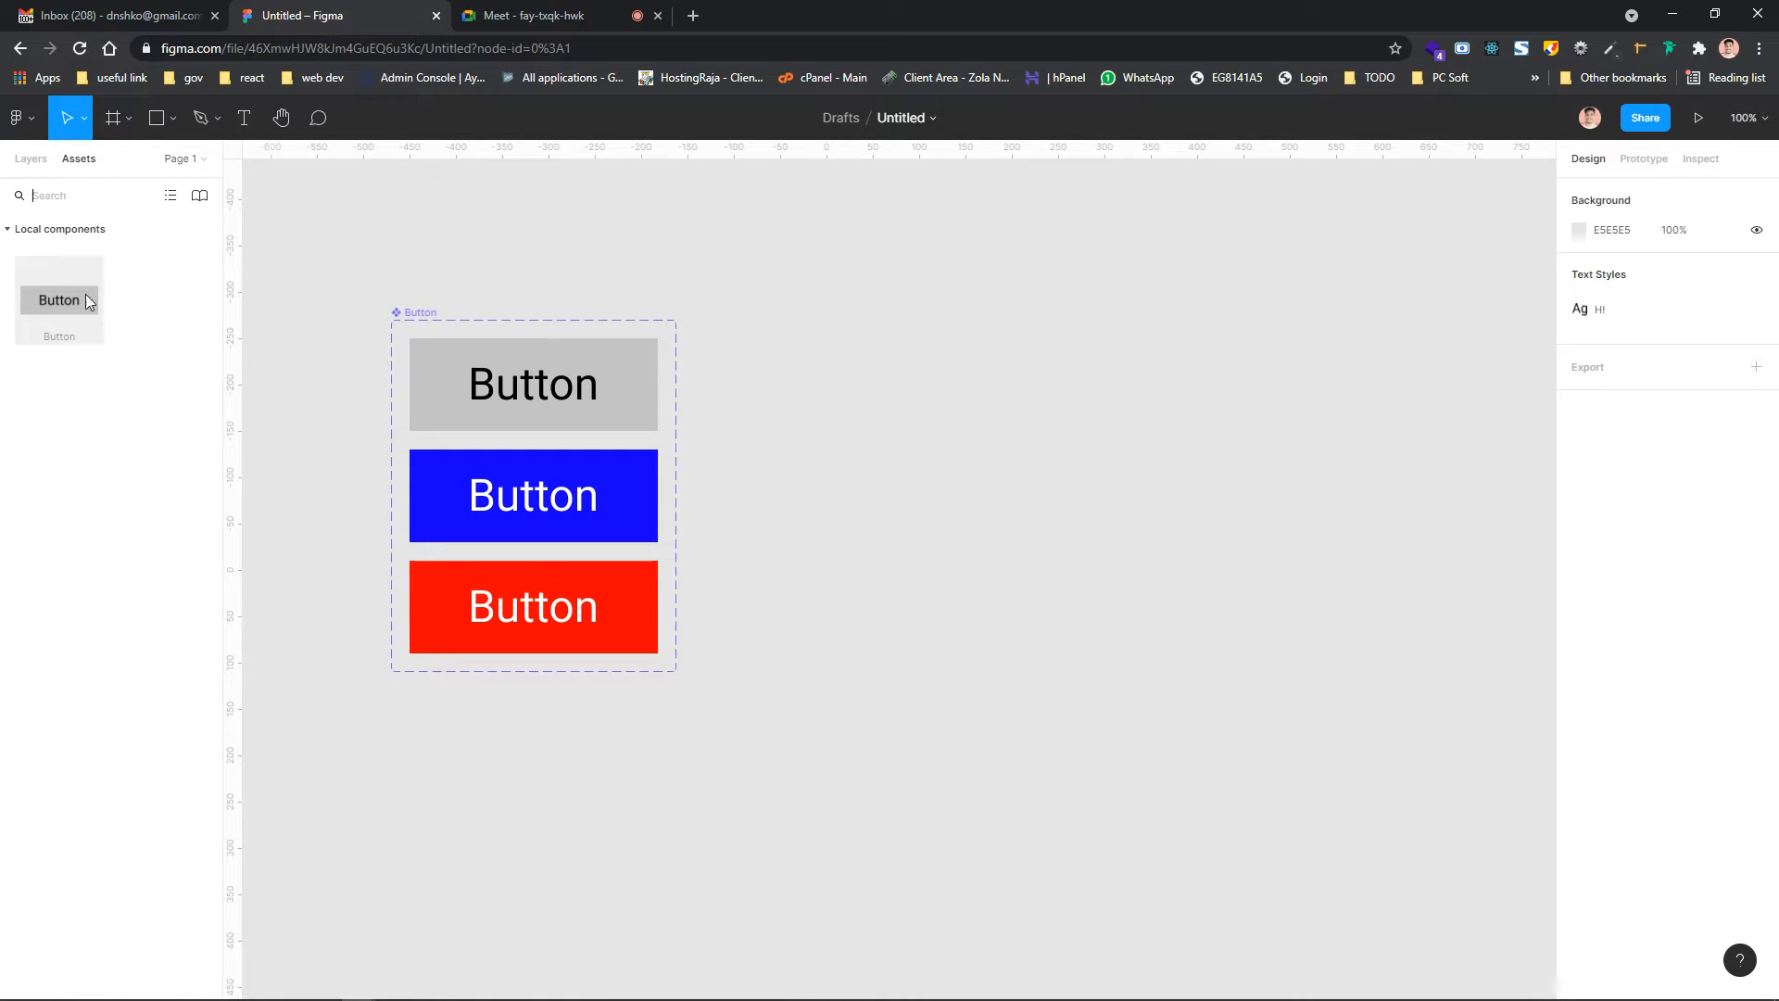
drag(41, 298, 945, 347)
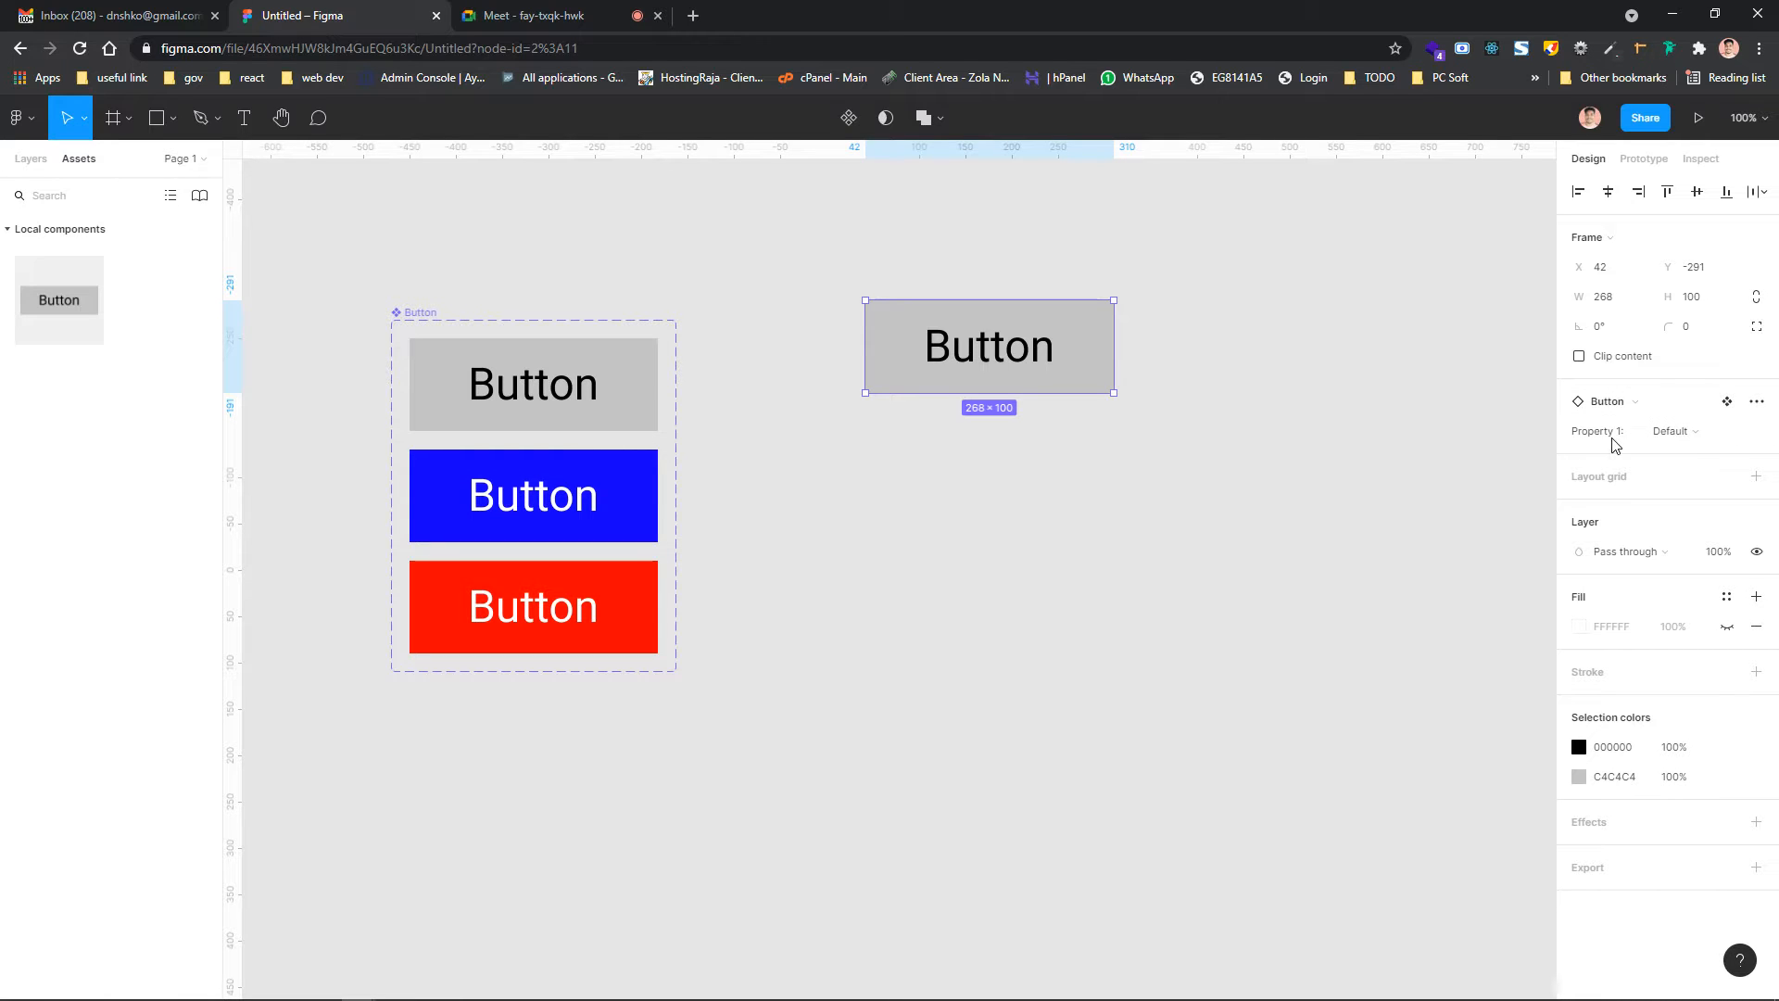
click(1719, 442)
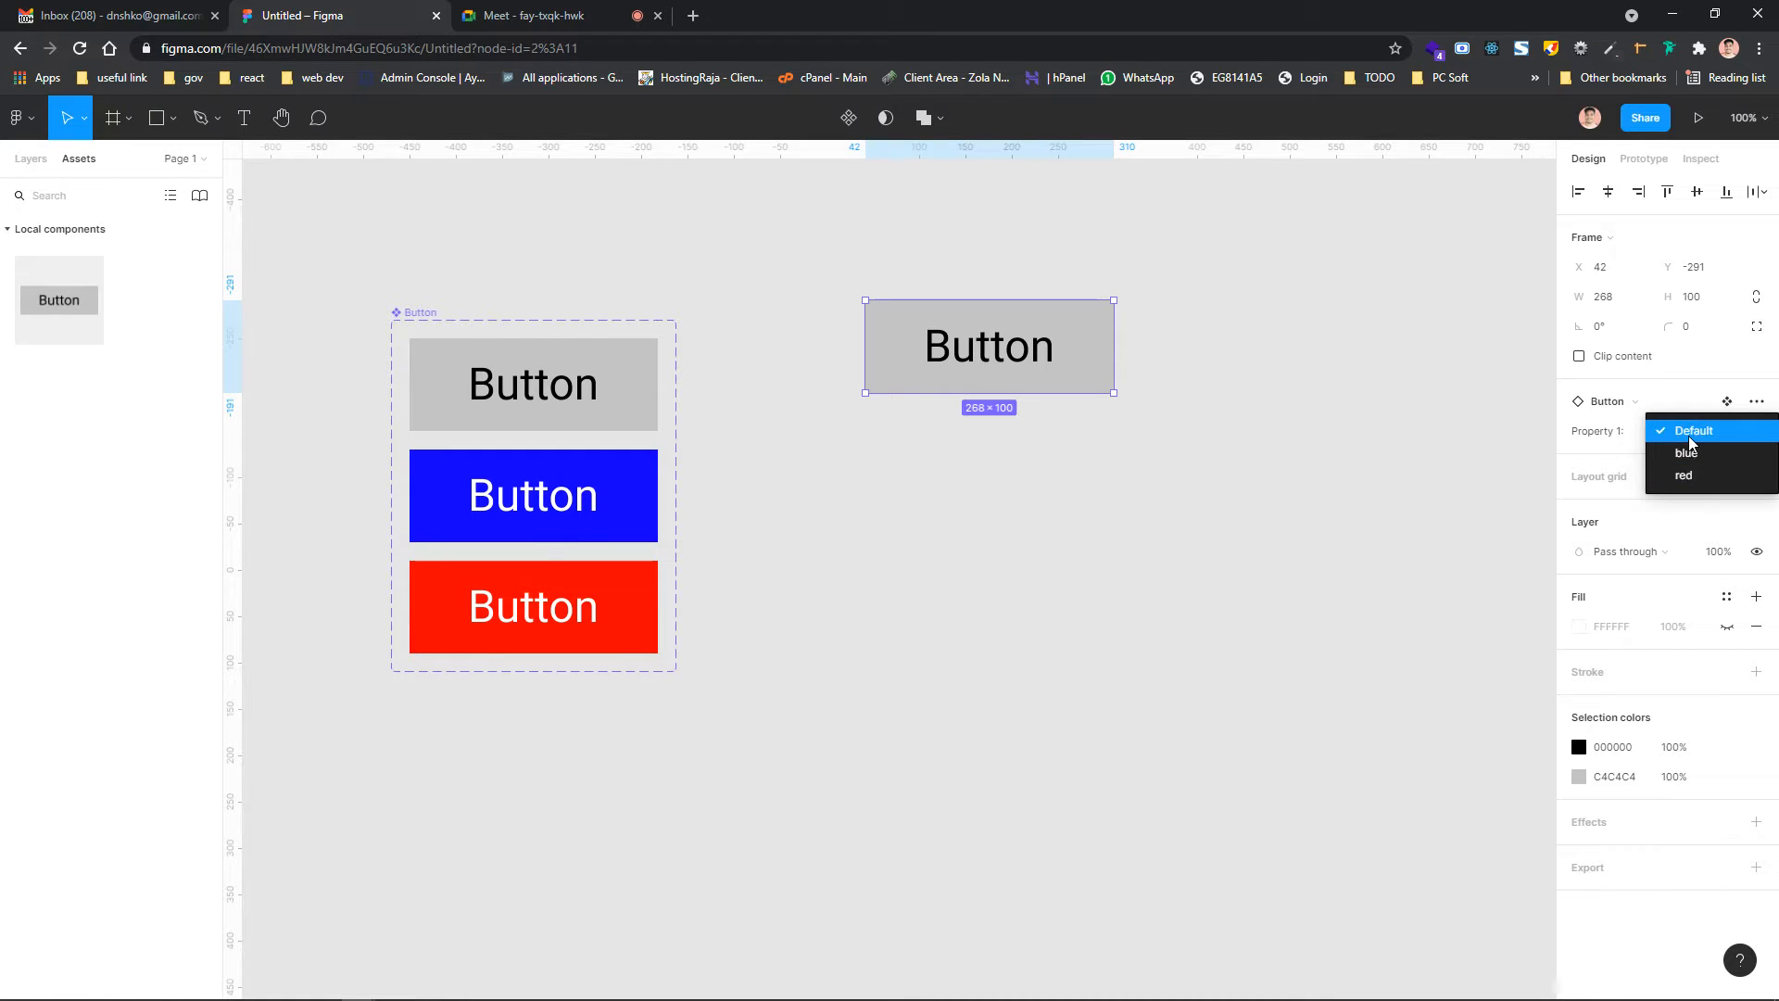
click(1708, 457)
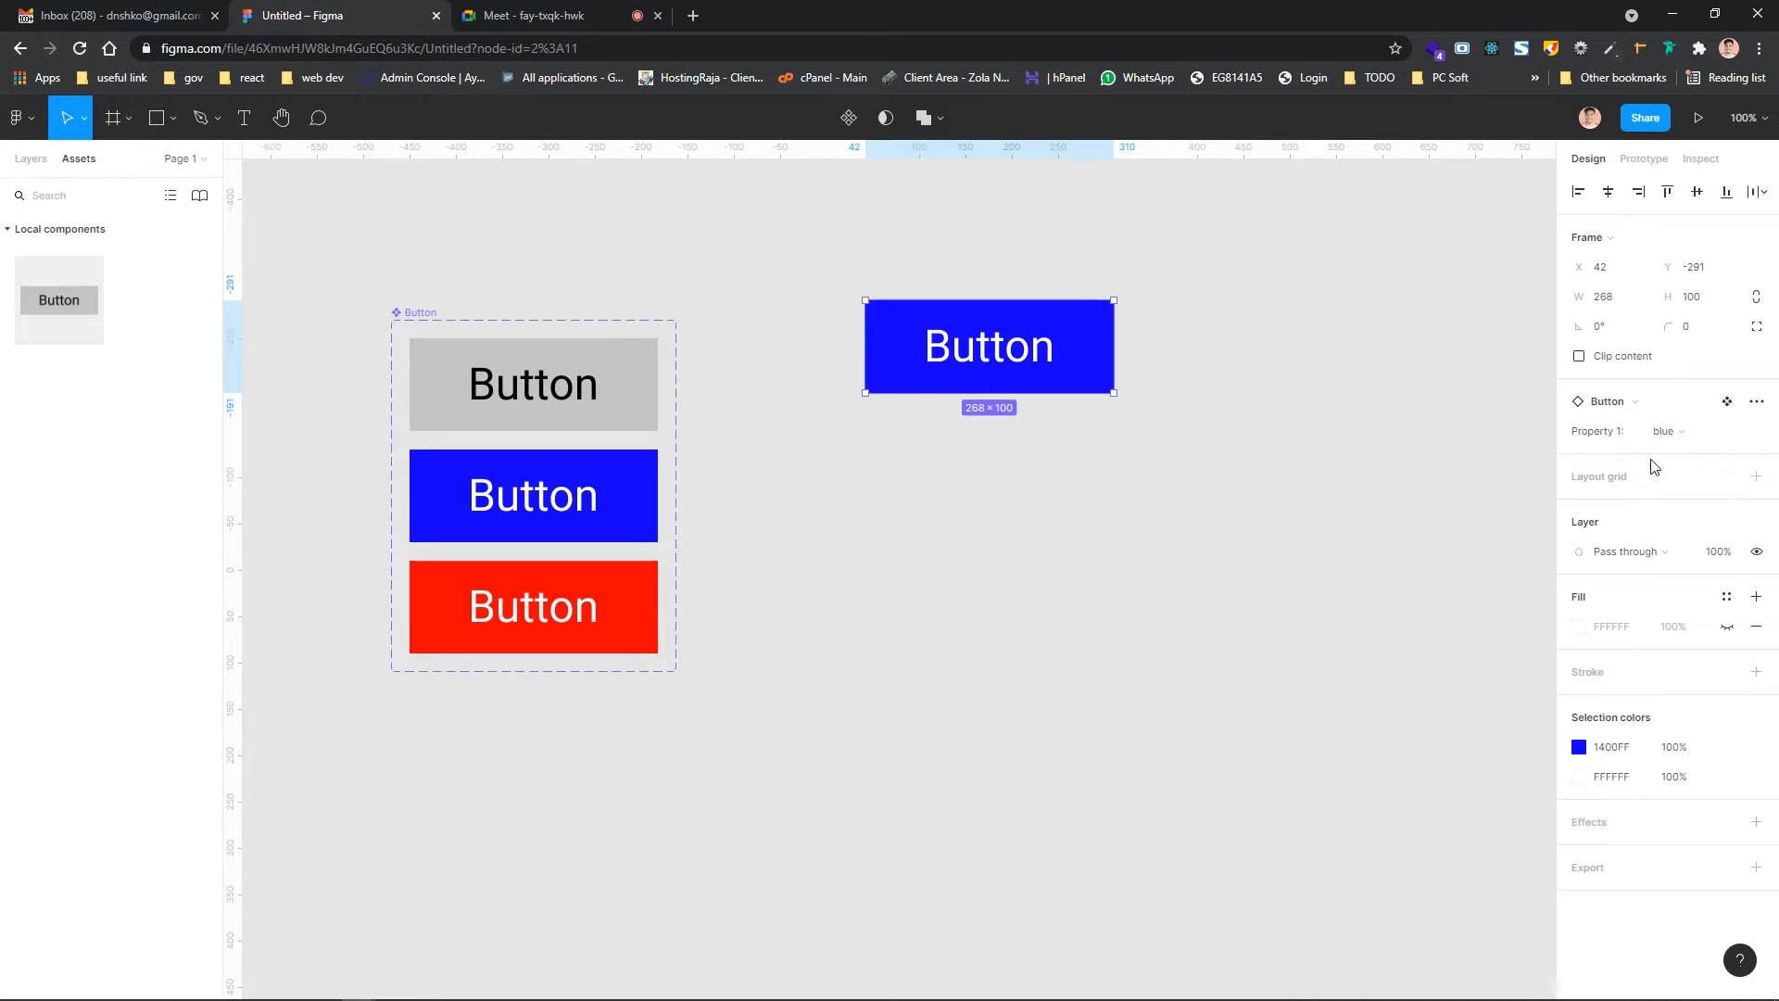
Move the blue Button instance directly above the component set, lined up with its variants
scroll(1115, 350, right, 1)
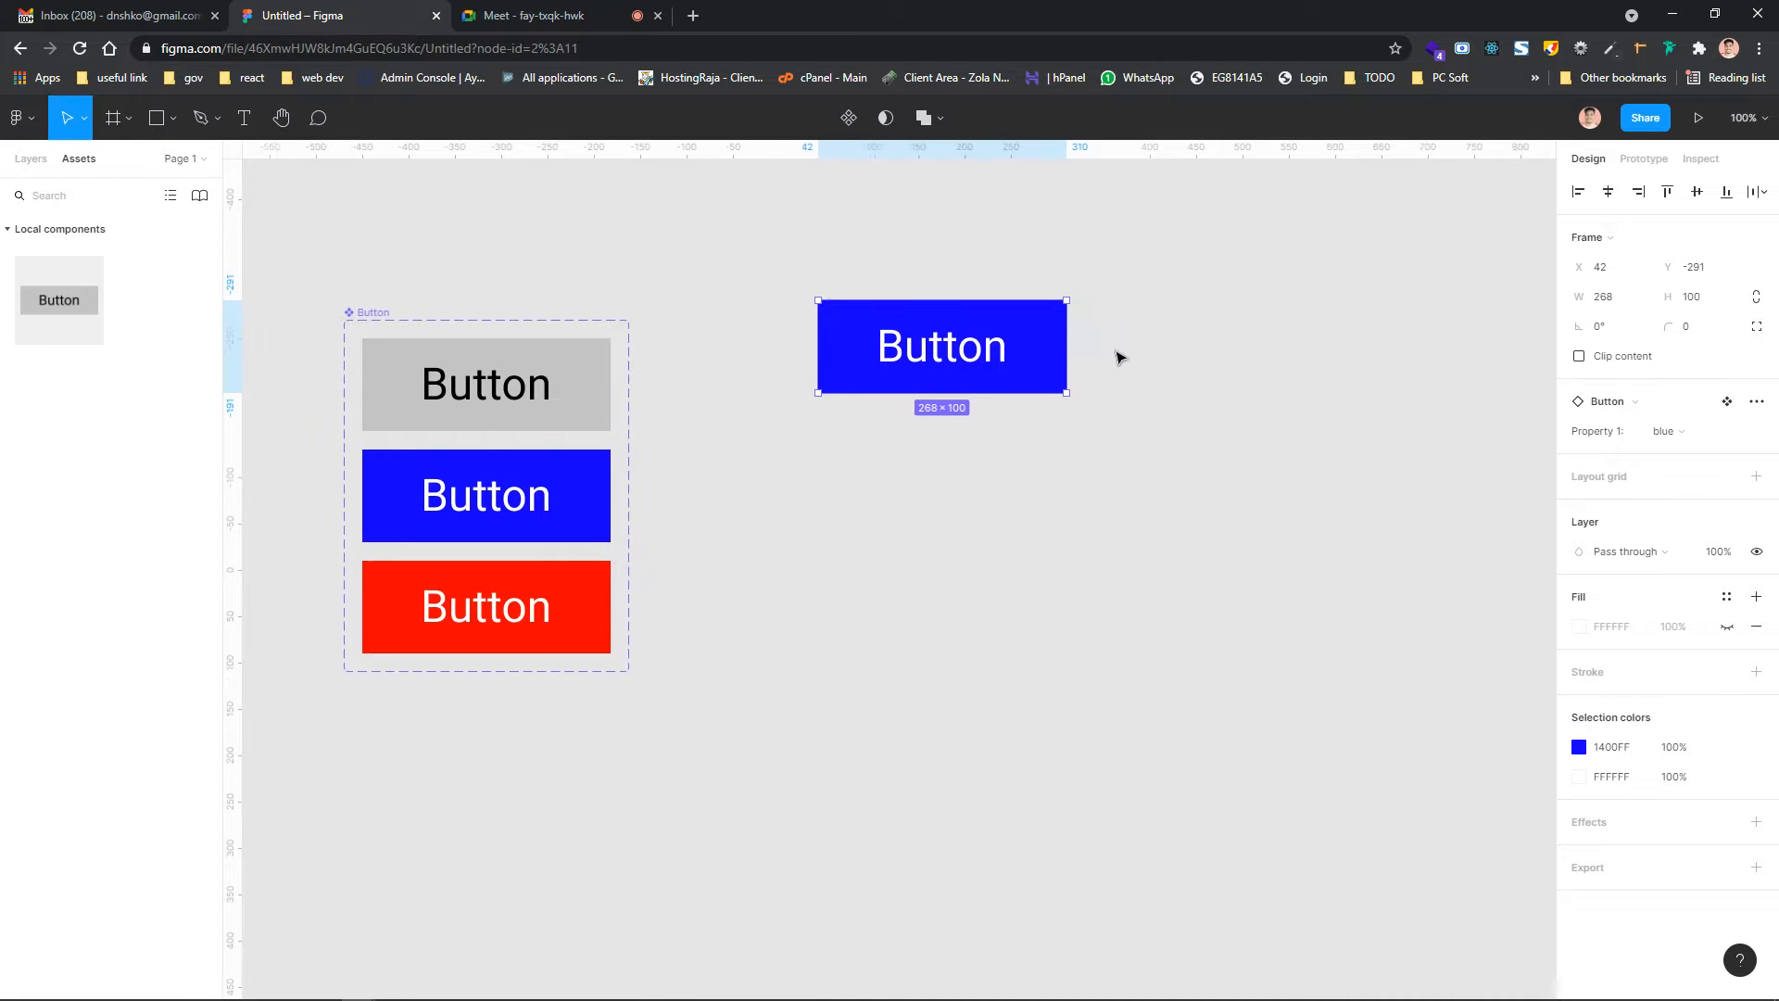
drag(913, 322, 457, 223)
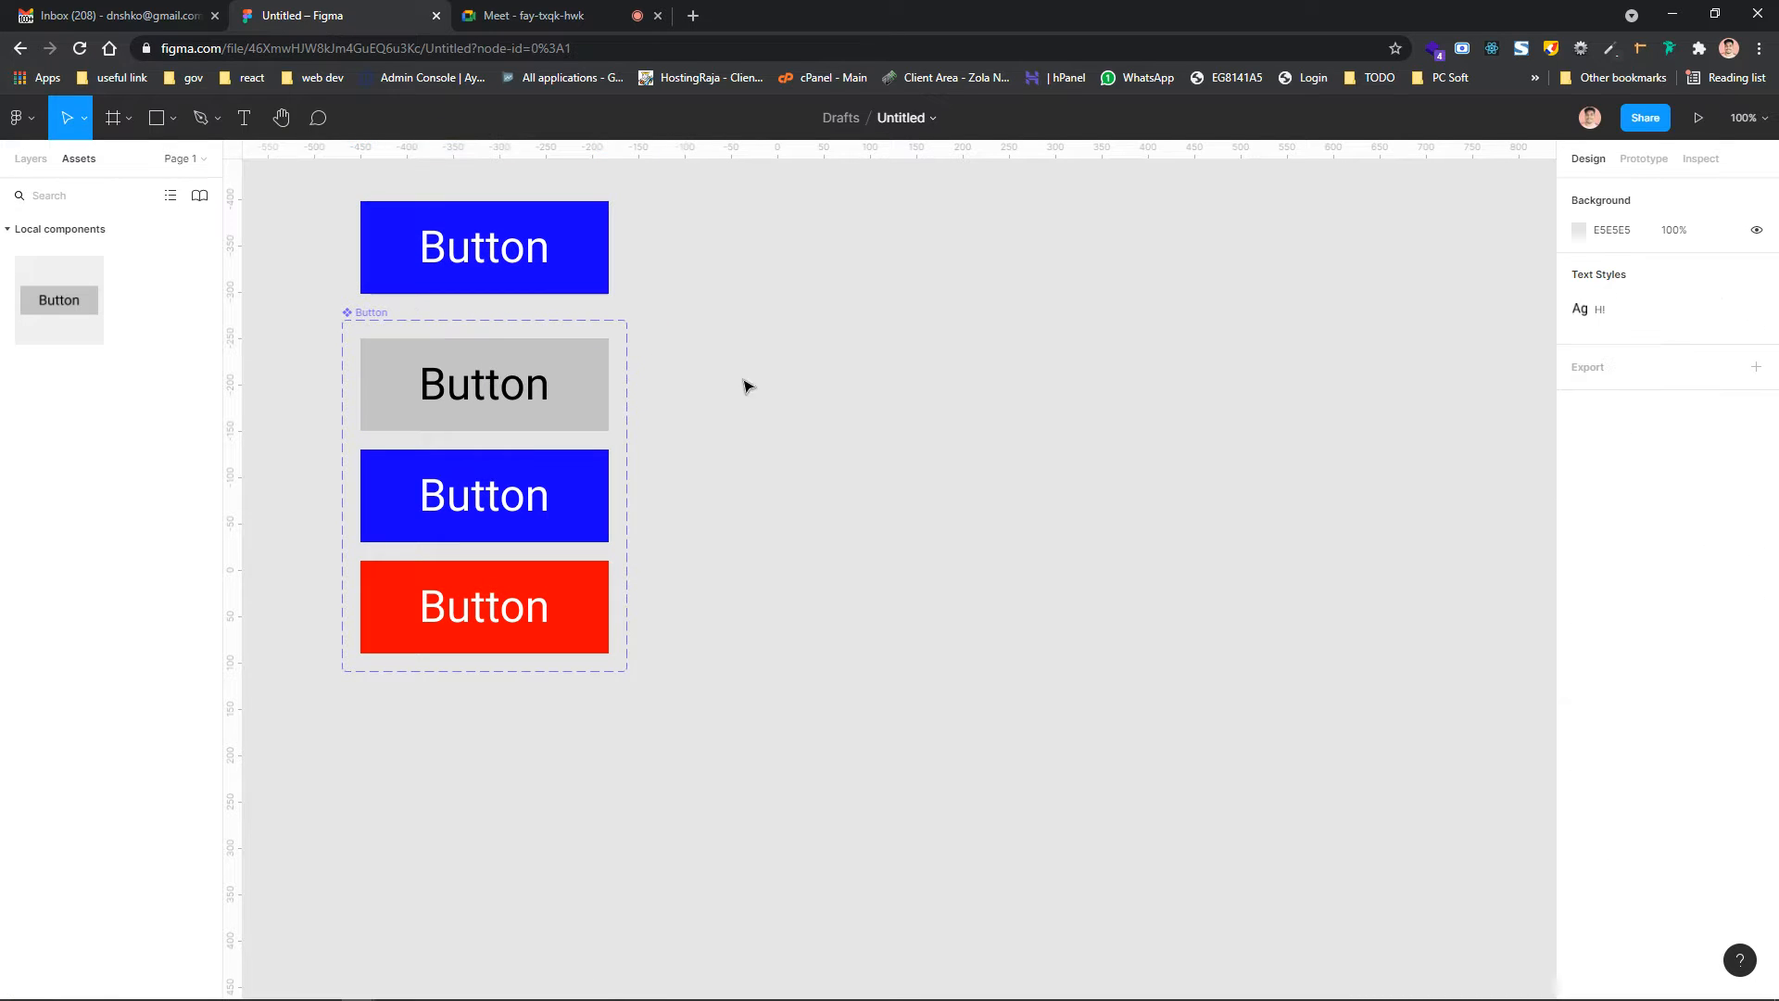
scroll(918, 353, right, 1)
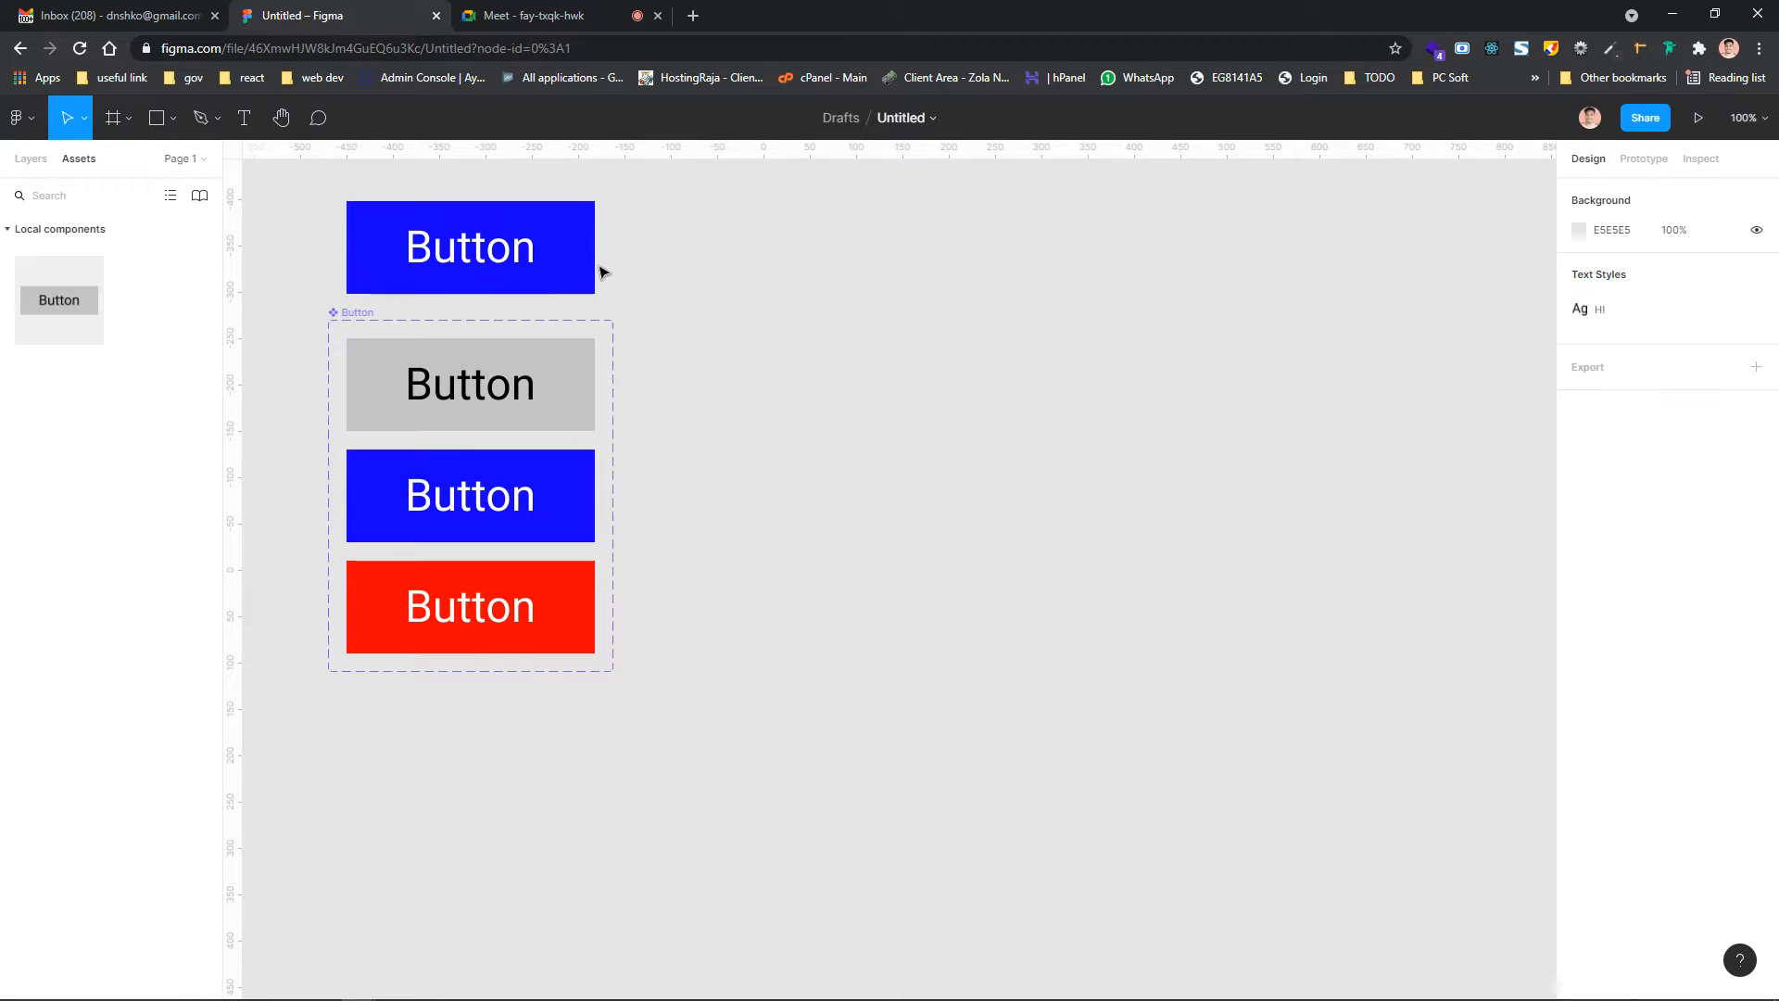
Create an iMac preset frame, 1280 × 720, beside the Button component set
scroll(744, 308, up, 1)
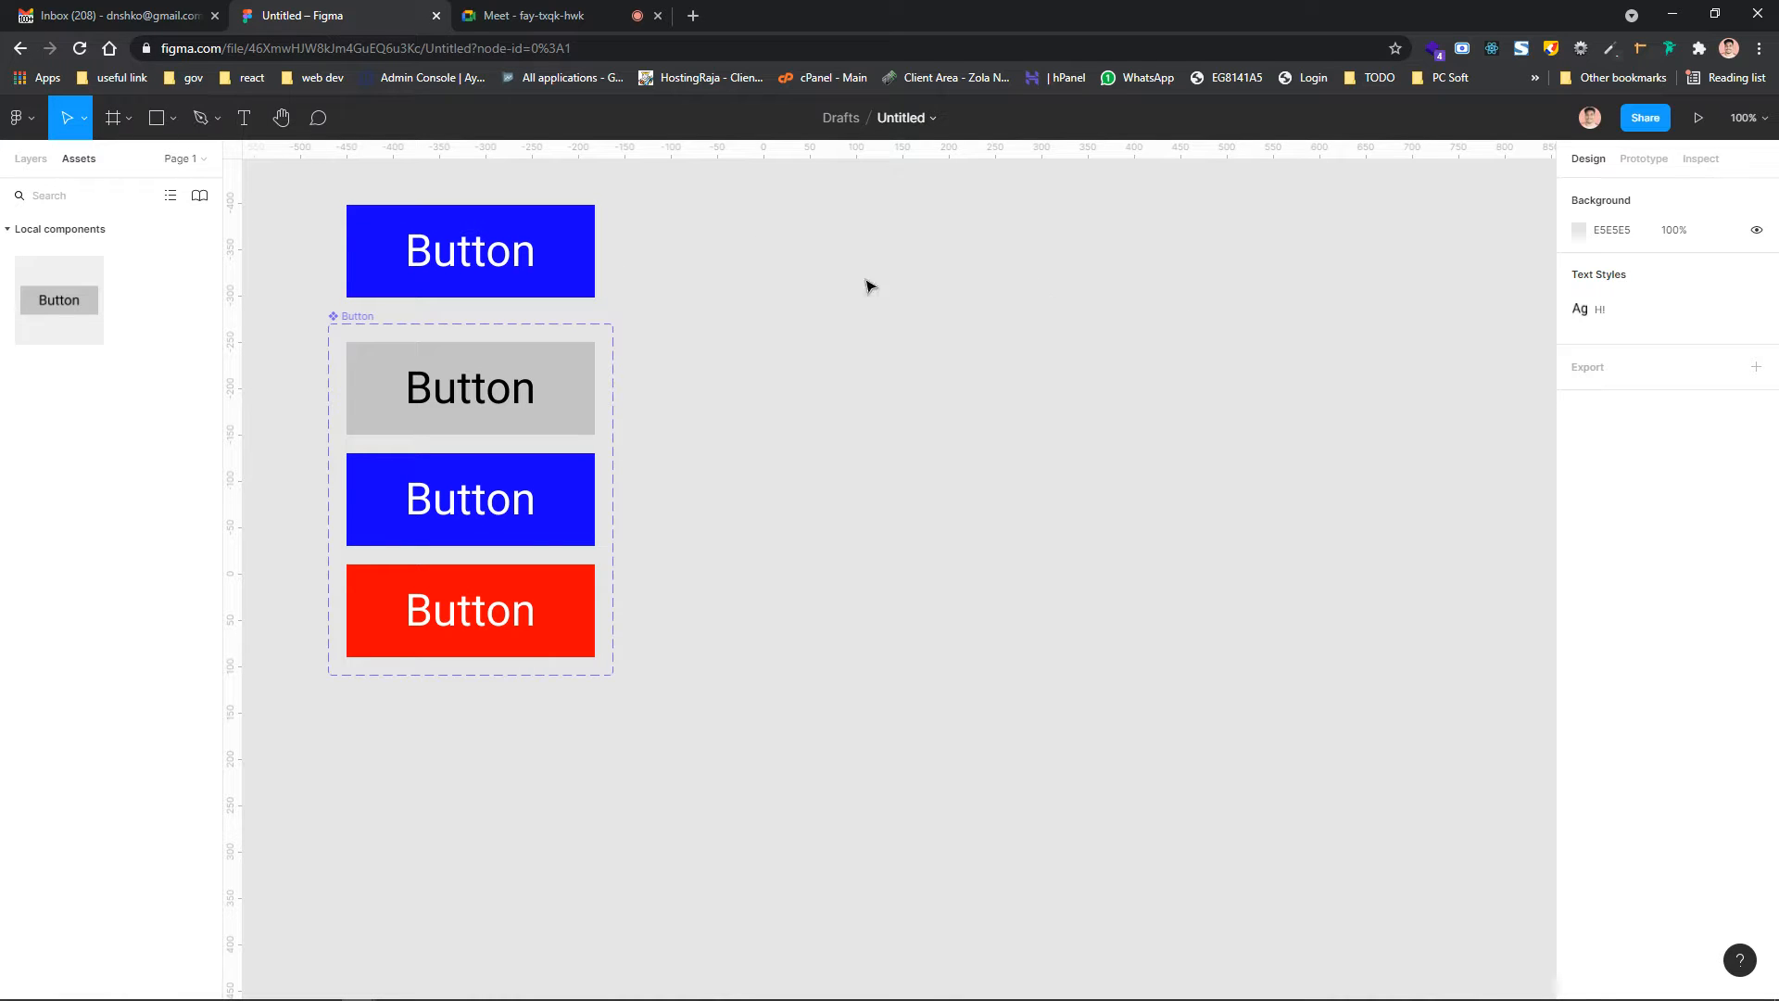
click(114, 124)
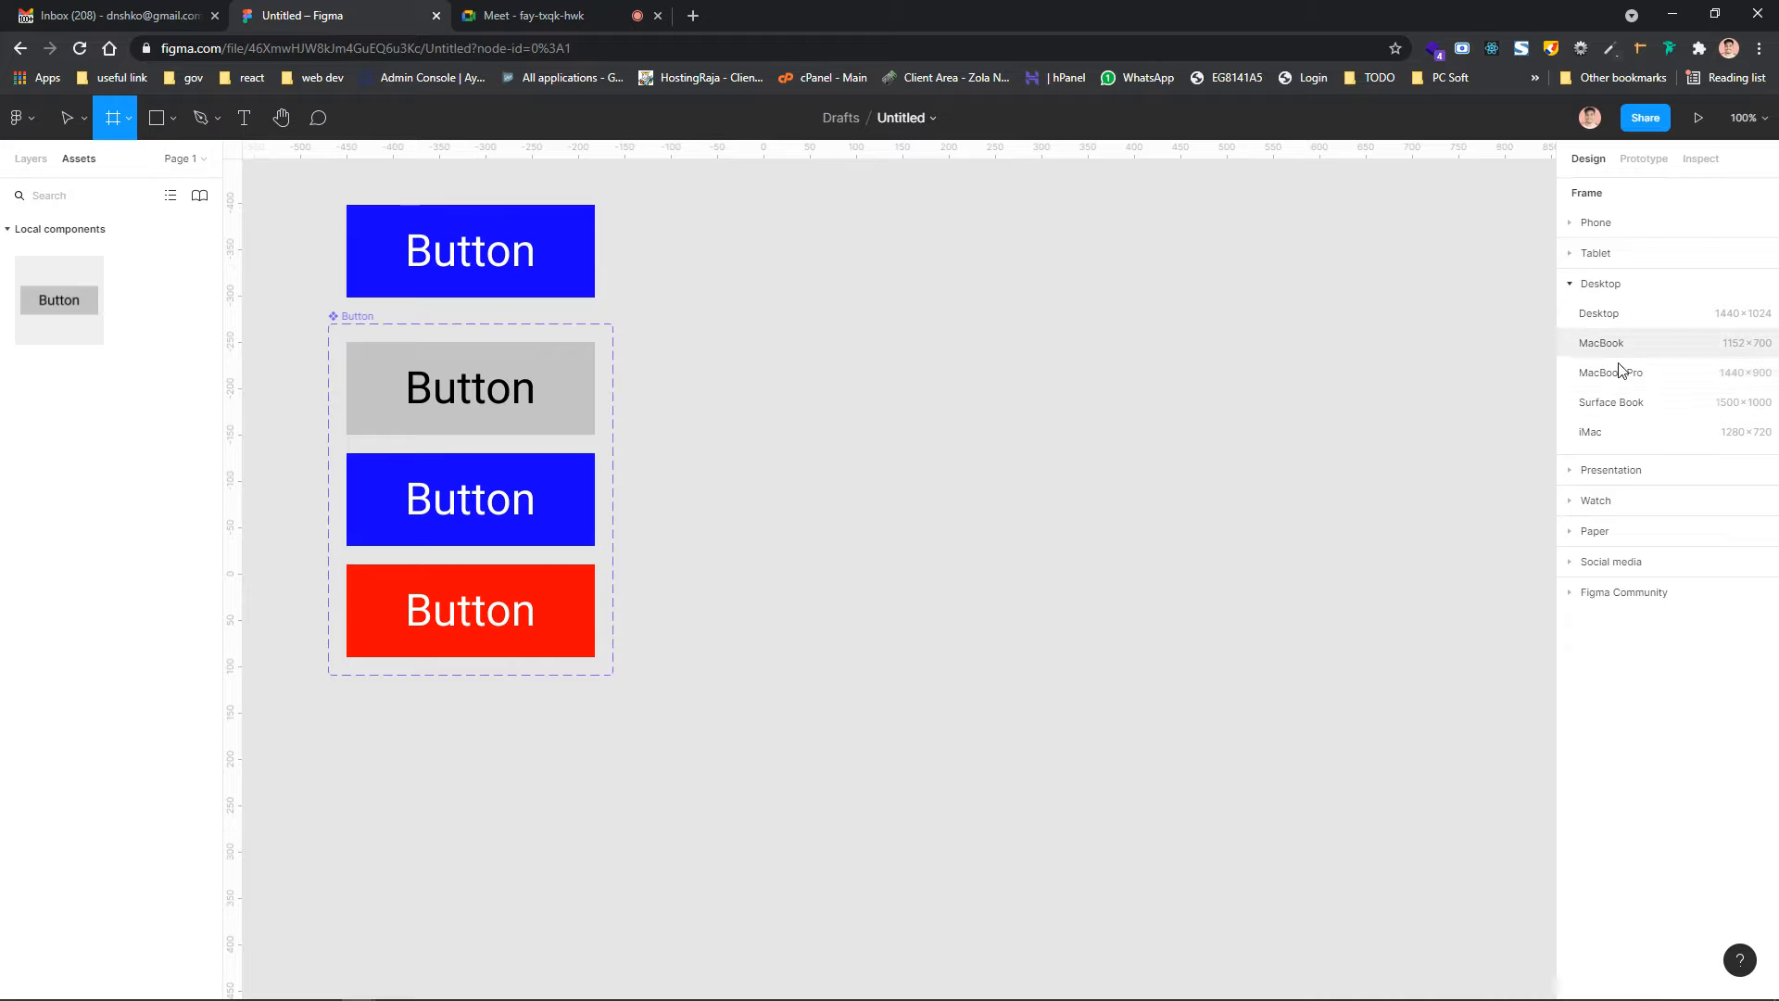
click(1622, 431)
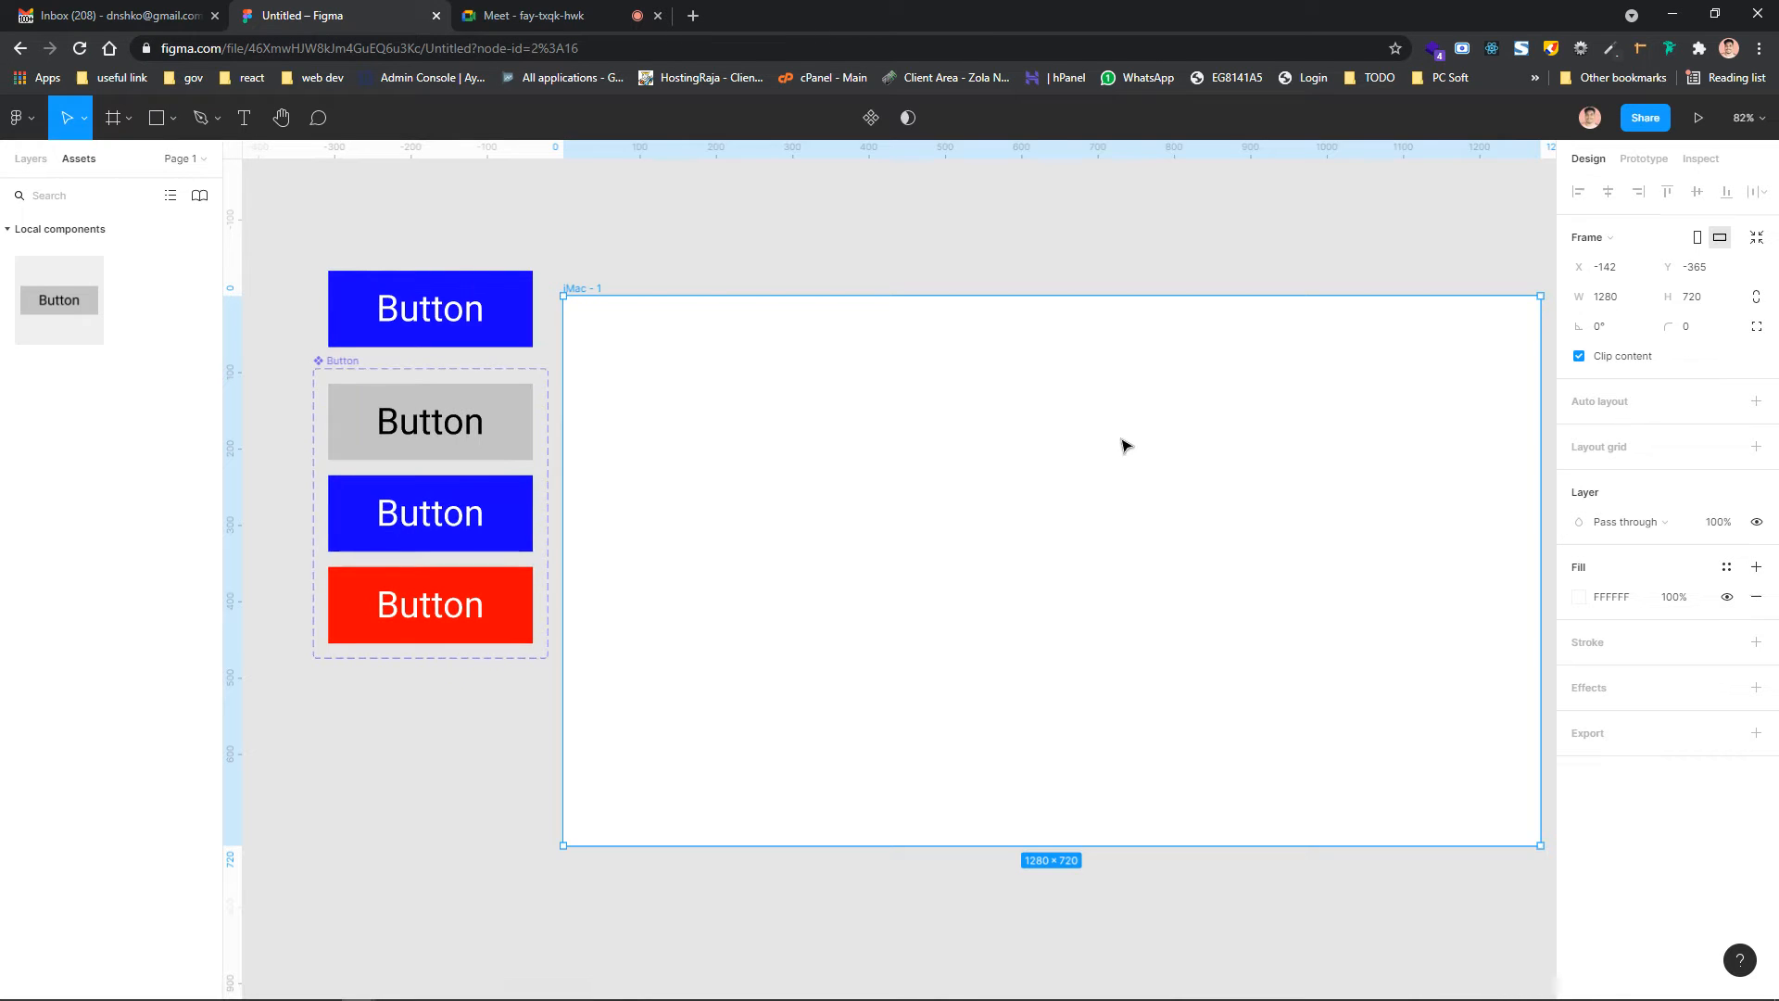
scroll(1124, 445, right, 3)
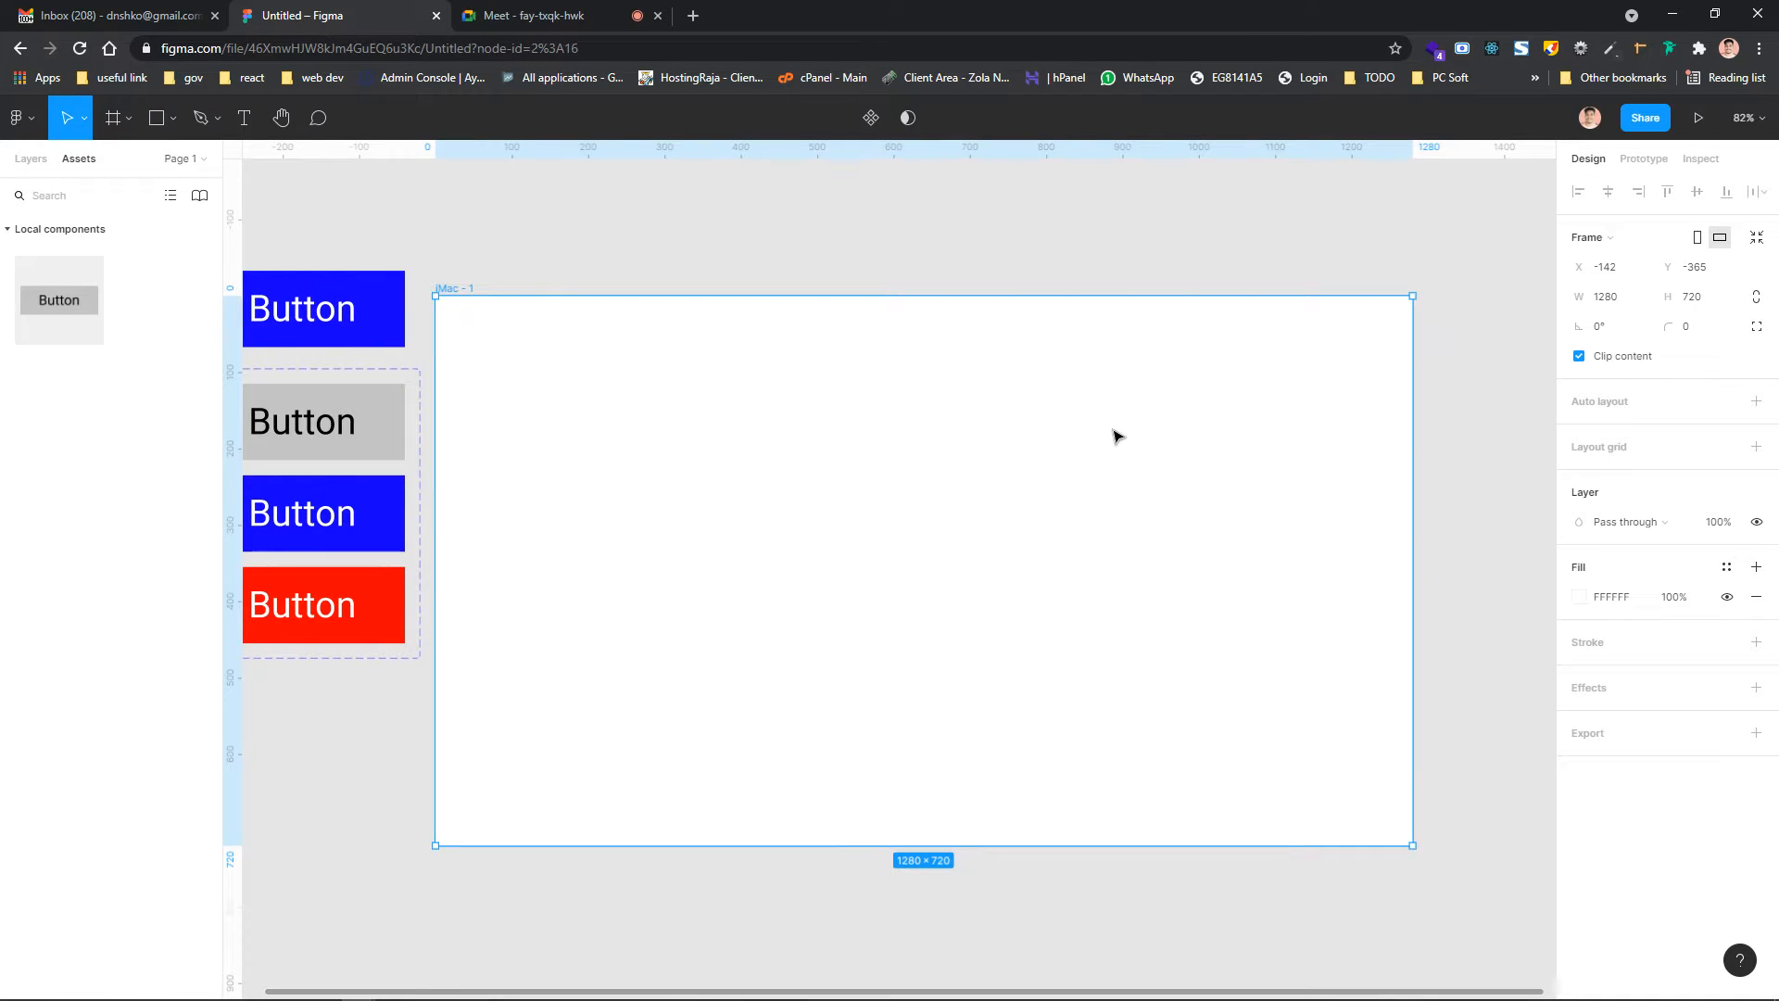
scroll(1116, 432, down, 1)
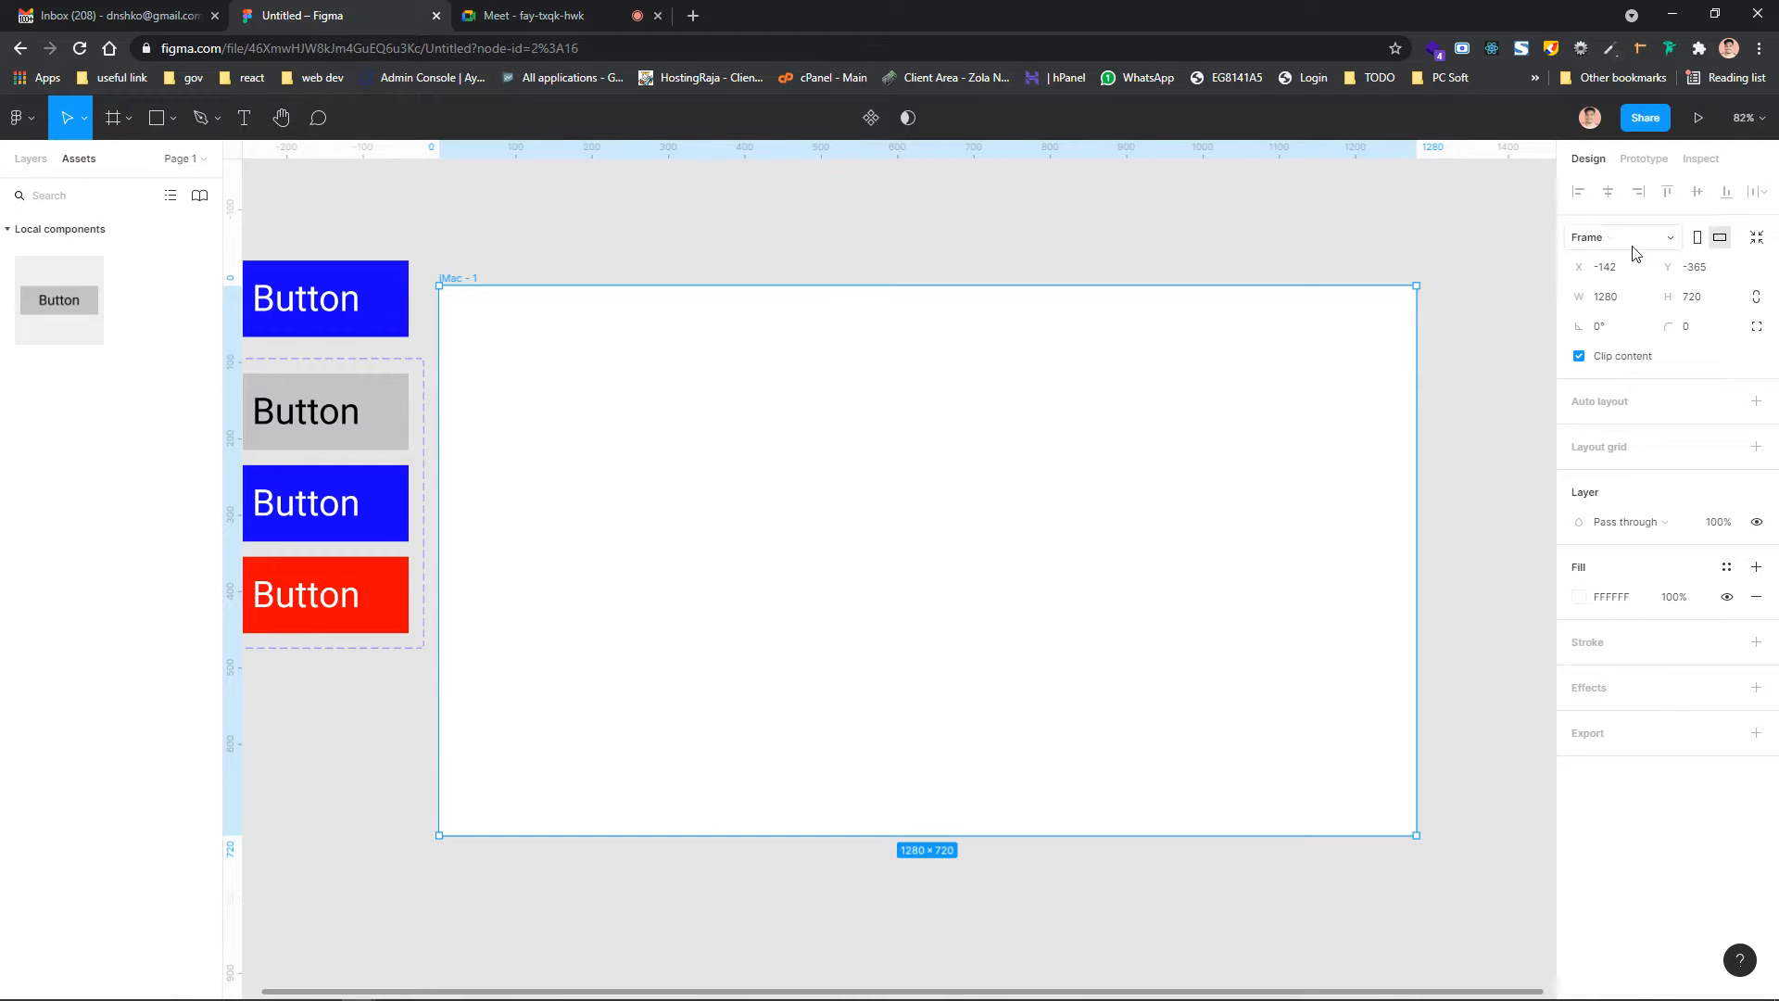
click(1570, 445)
click(1487, 386)
click(1299, 409)
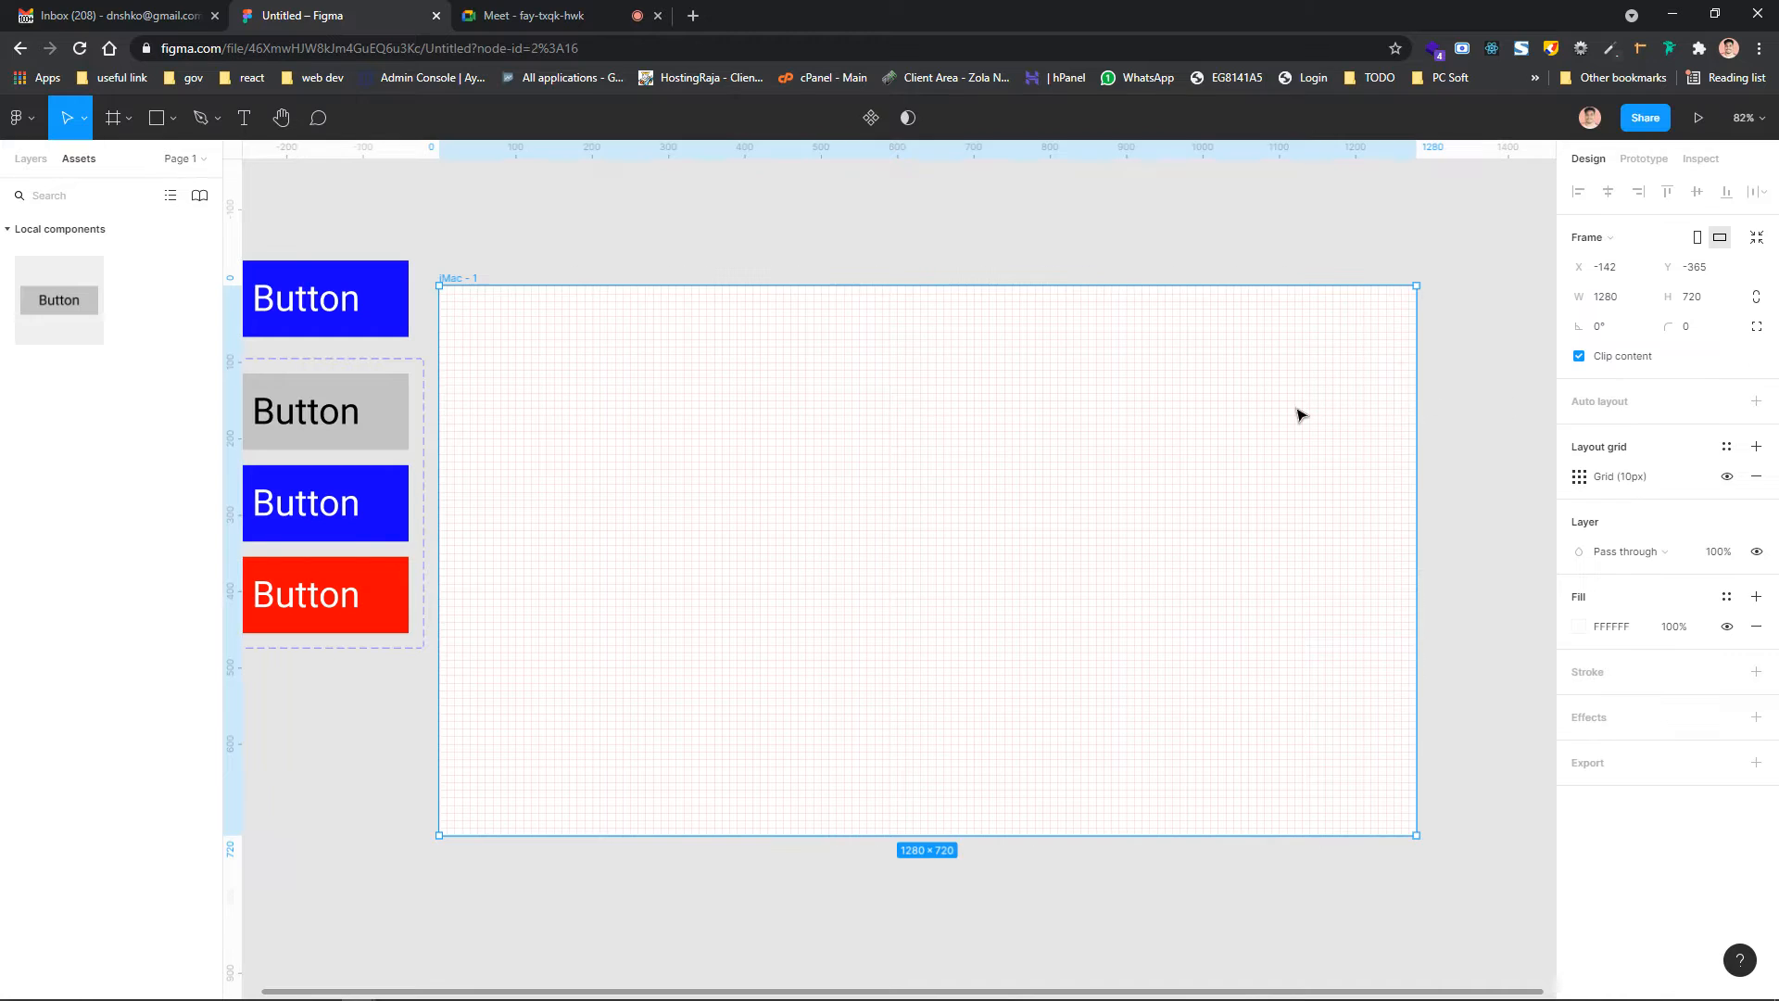
click(1751, 484)
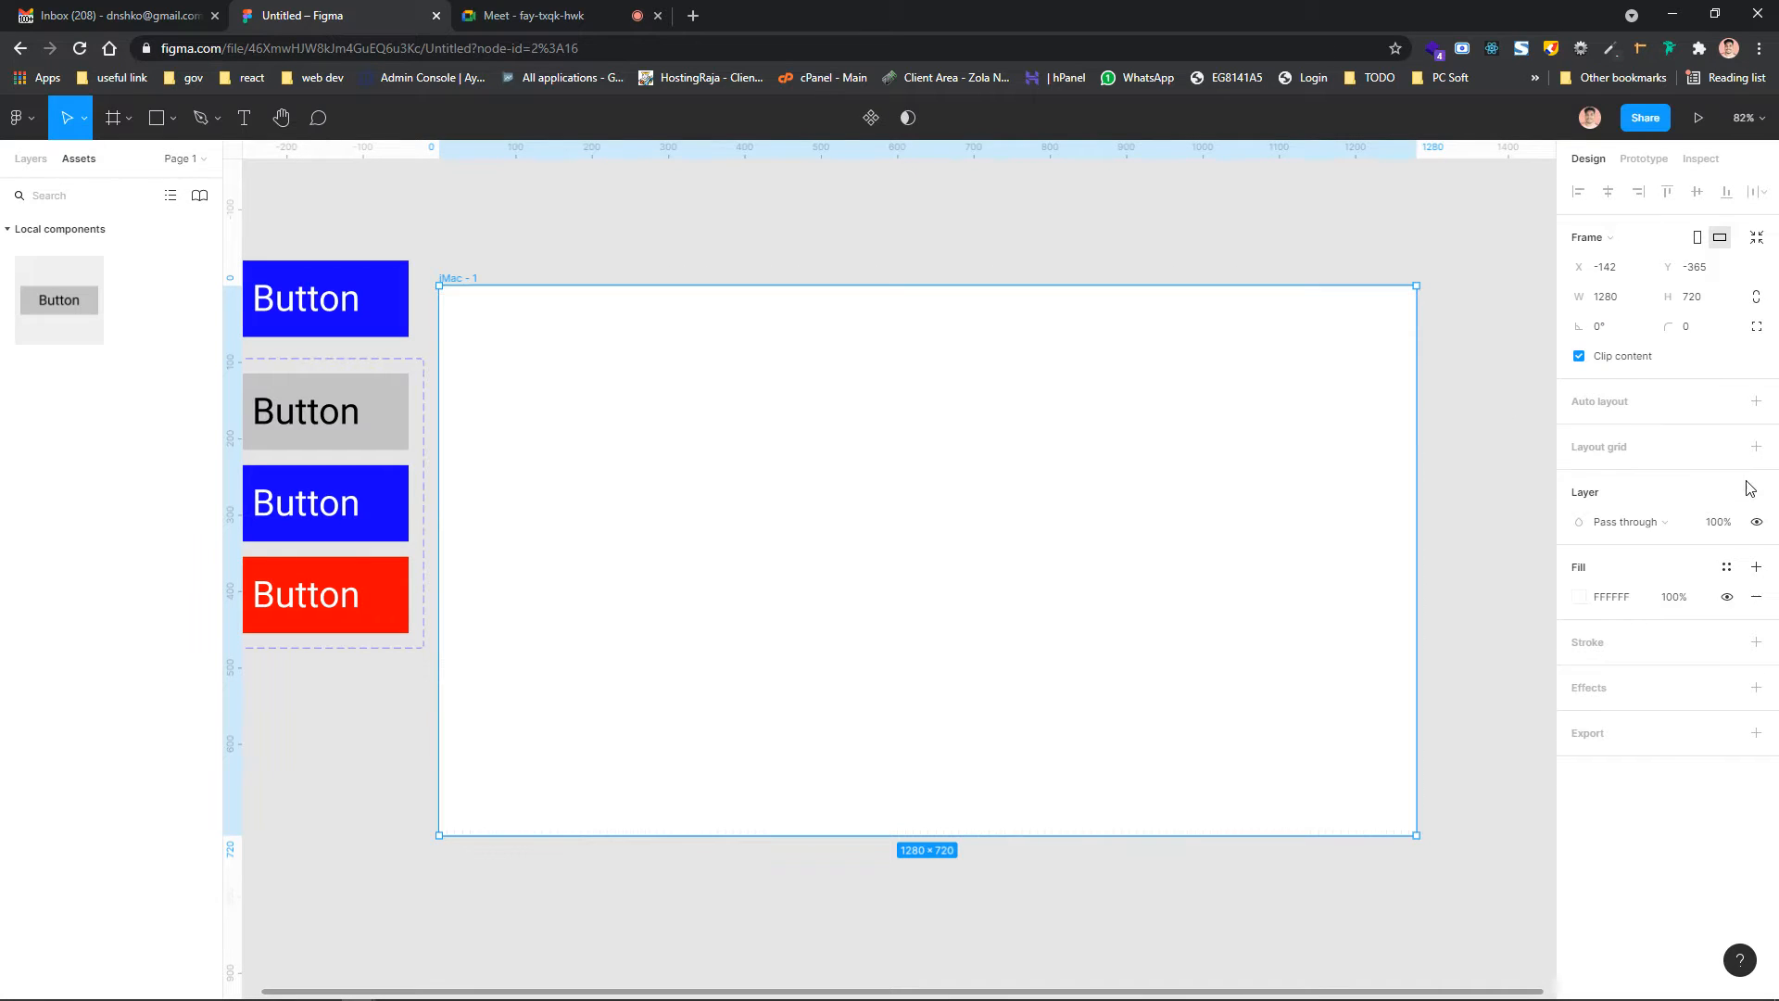
click(1453, 436)
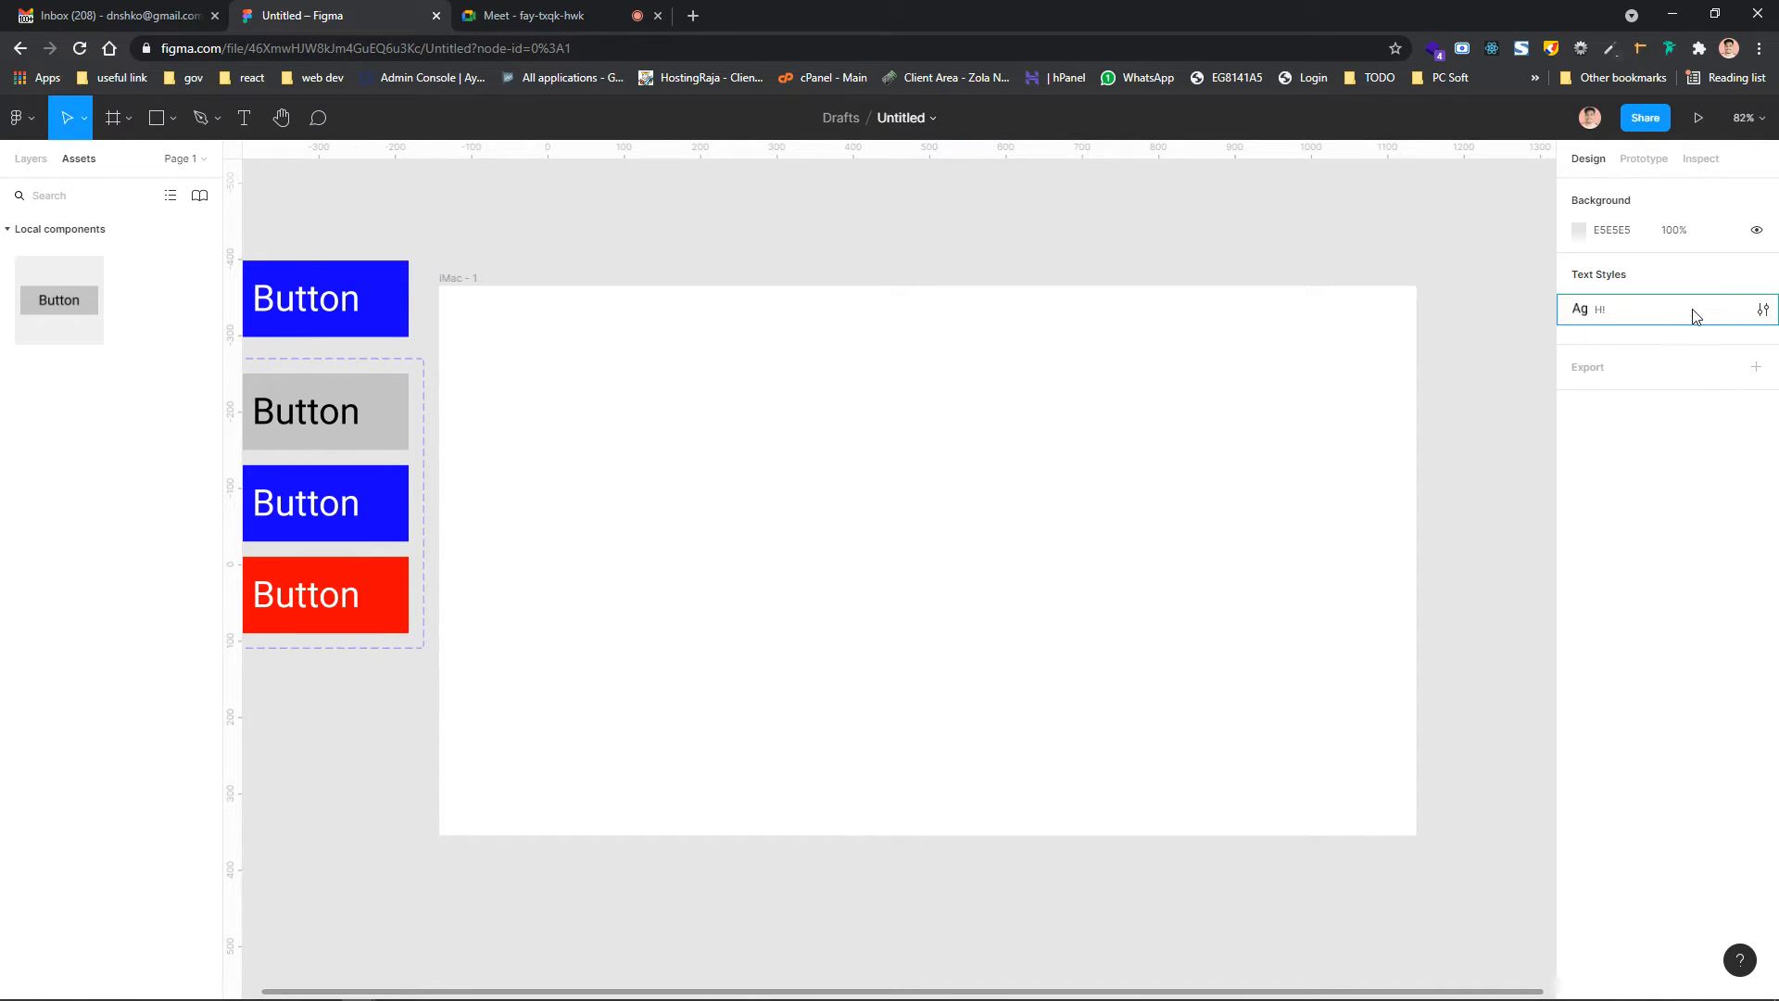
click(1243, 425)
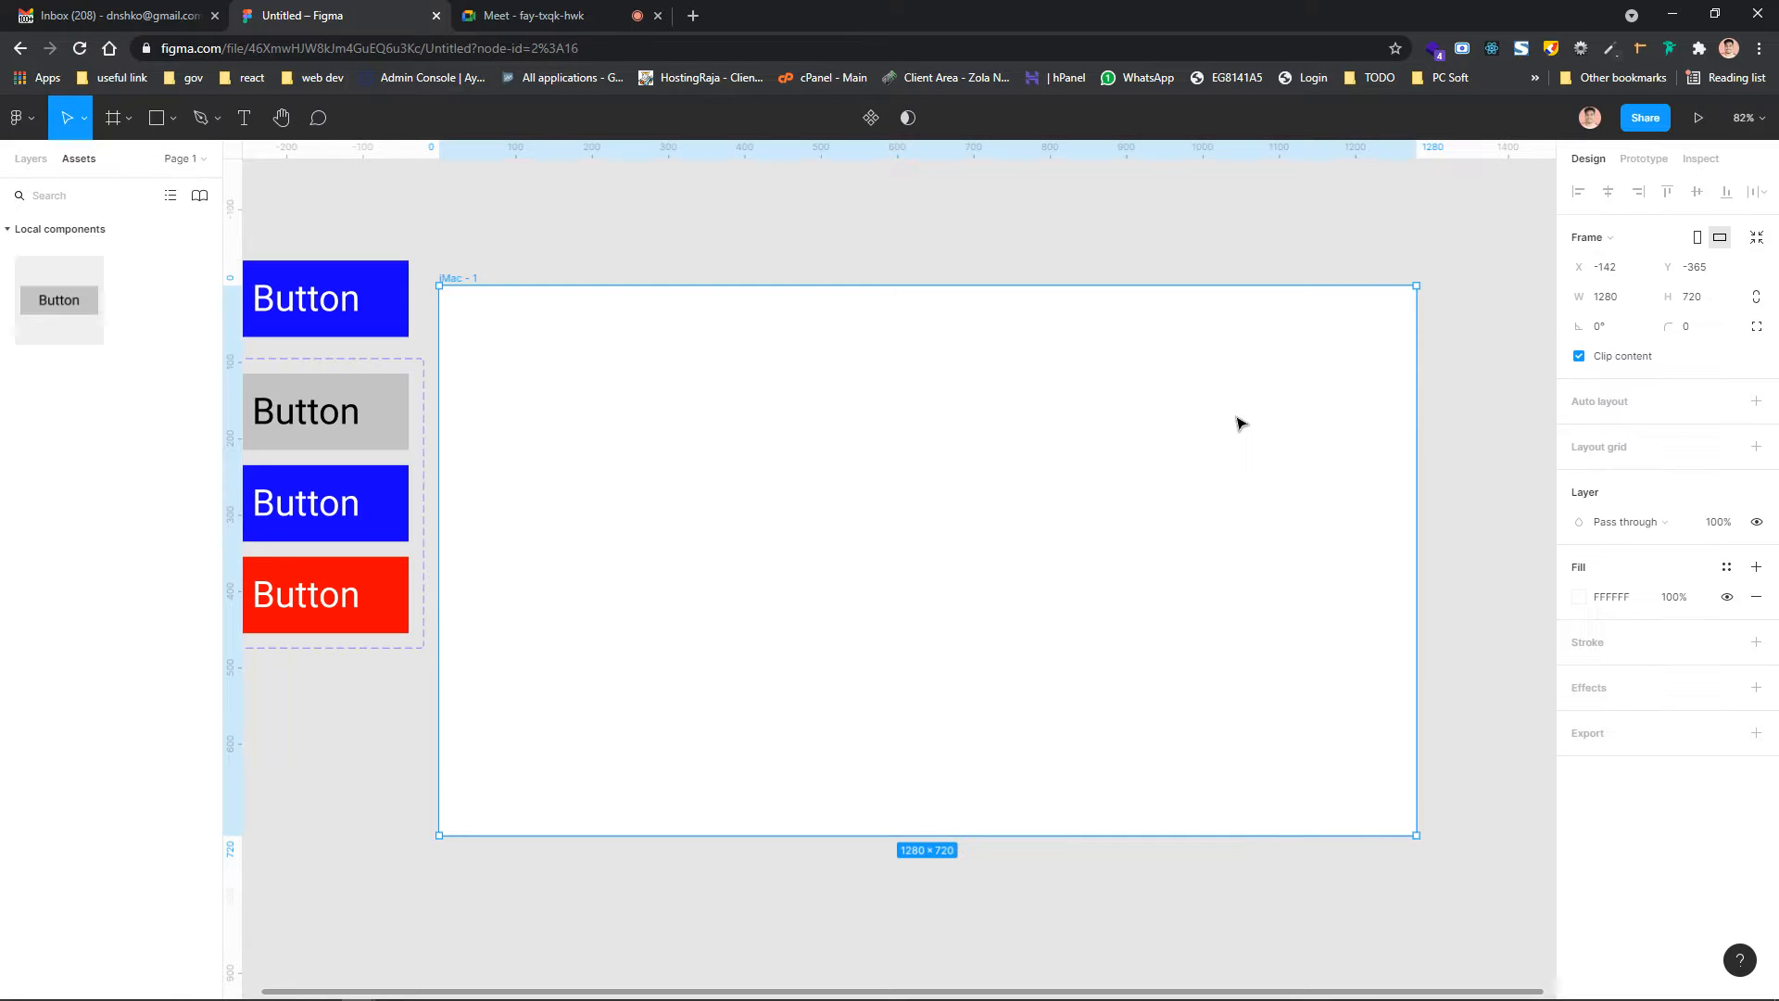
Draw a circle about 117 × 117 in the iMac frame and duplicate it into a horizontal row of five
click(173, 119)
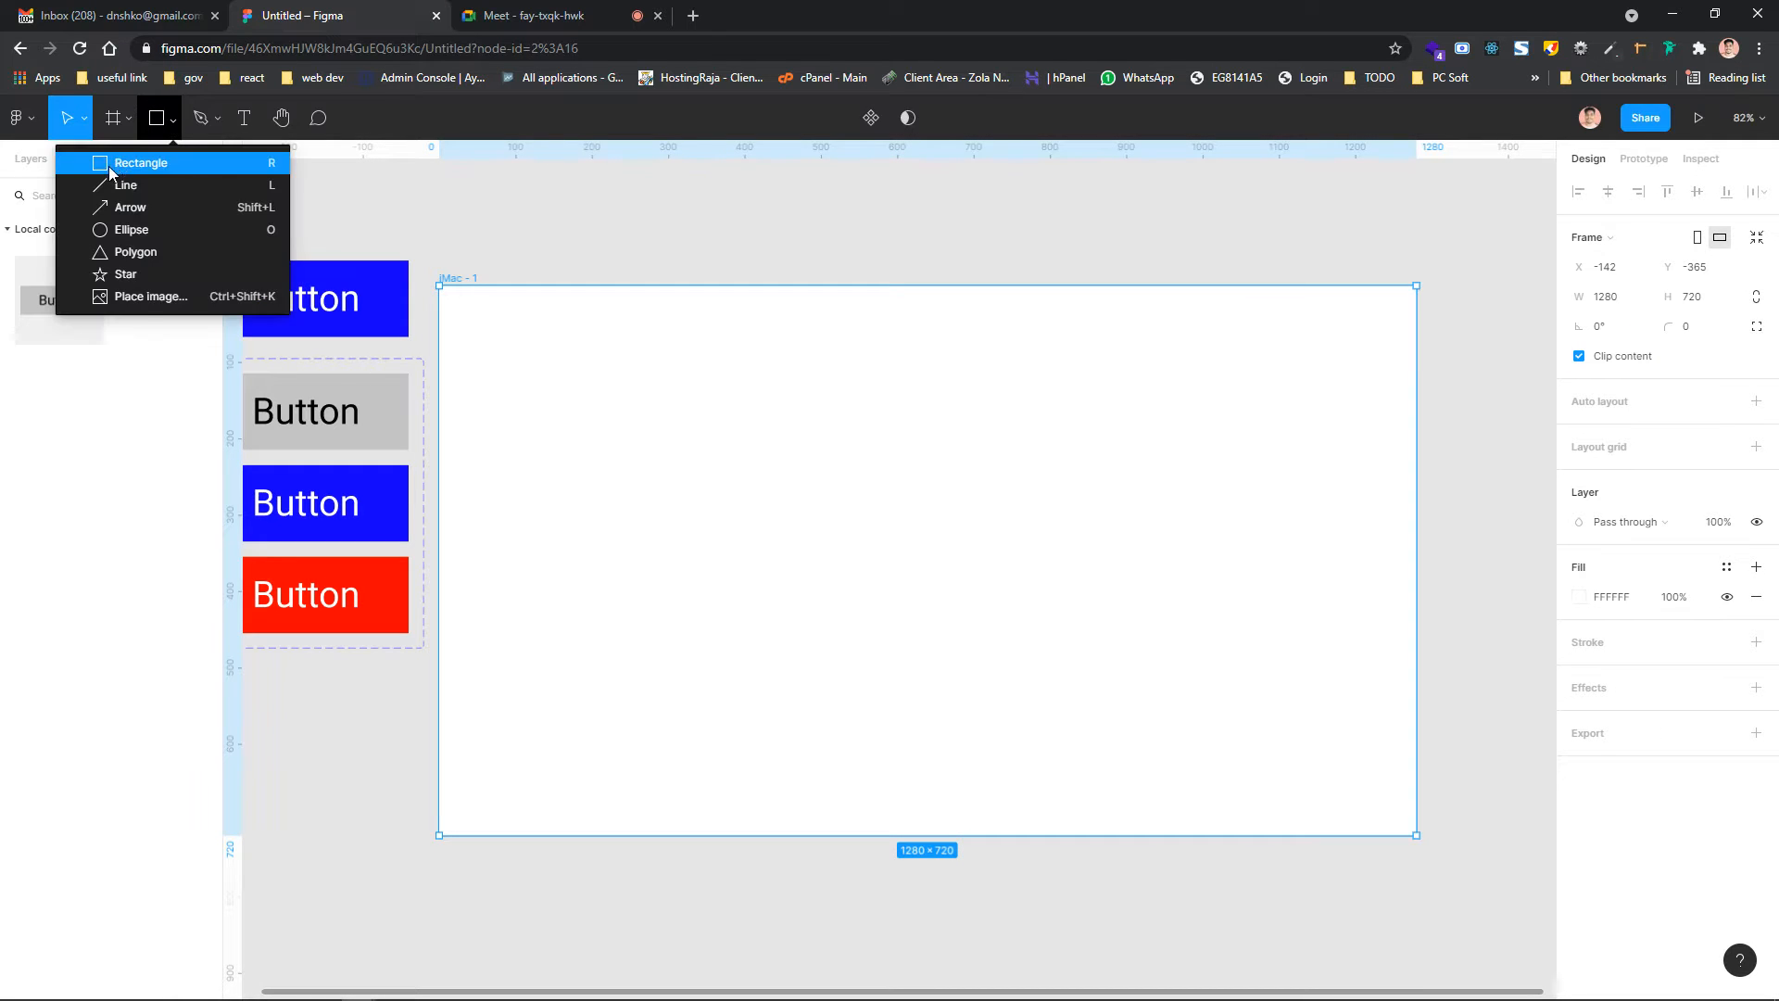
click(115, 238)
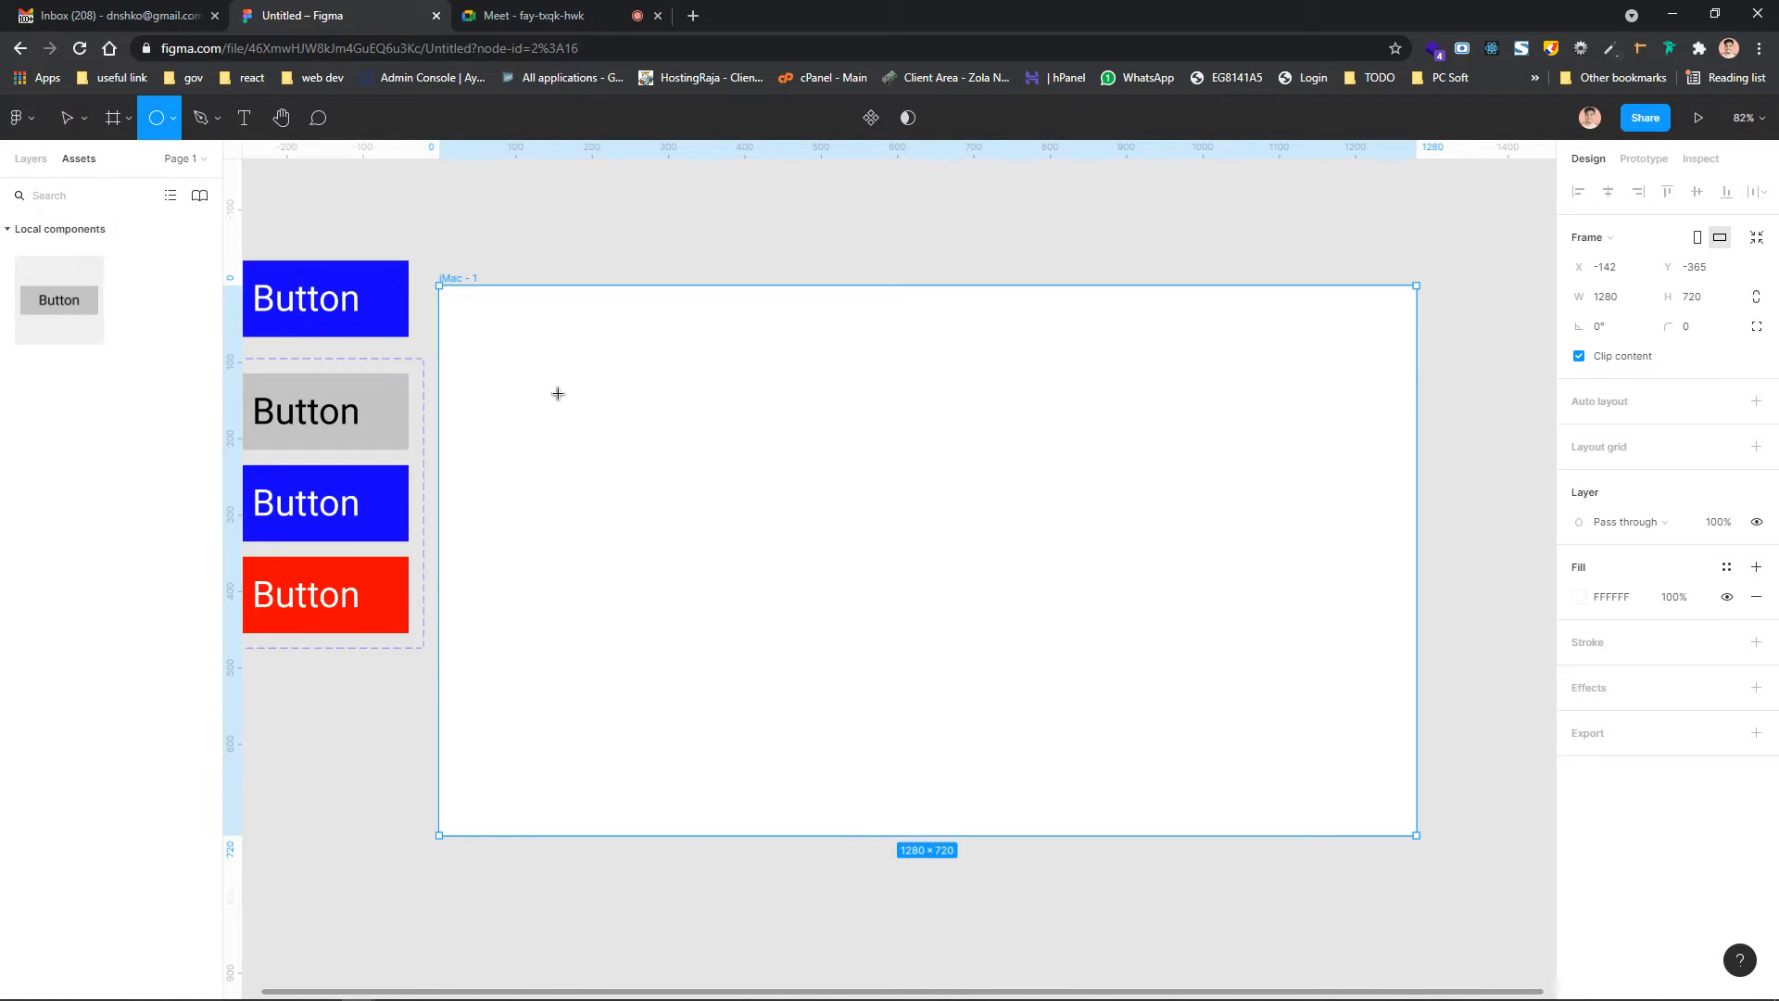
mouse_move(557, 392)
mouse_down()
mouse_move(647, 482)
mouse_move(718, 471)
mouse_up()
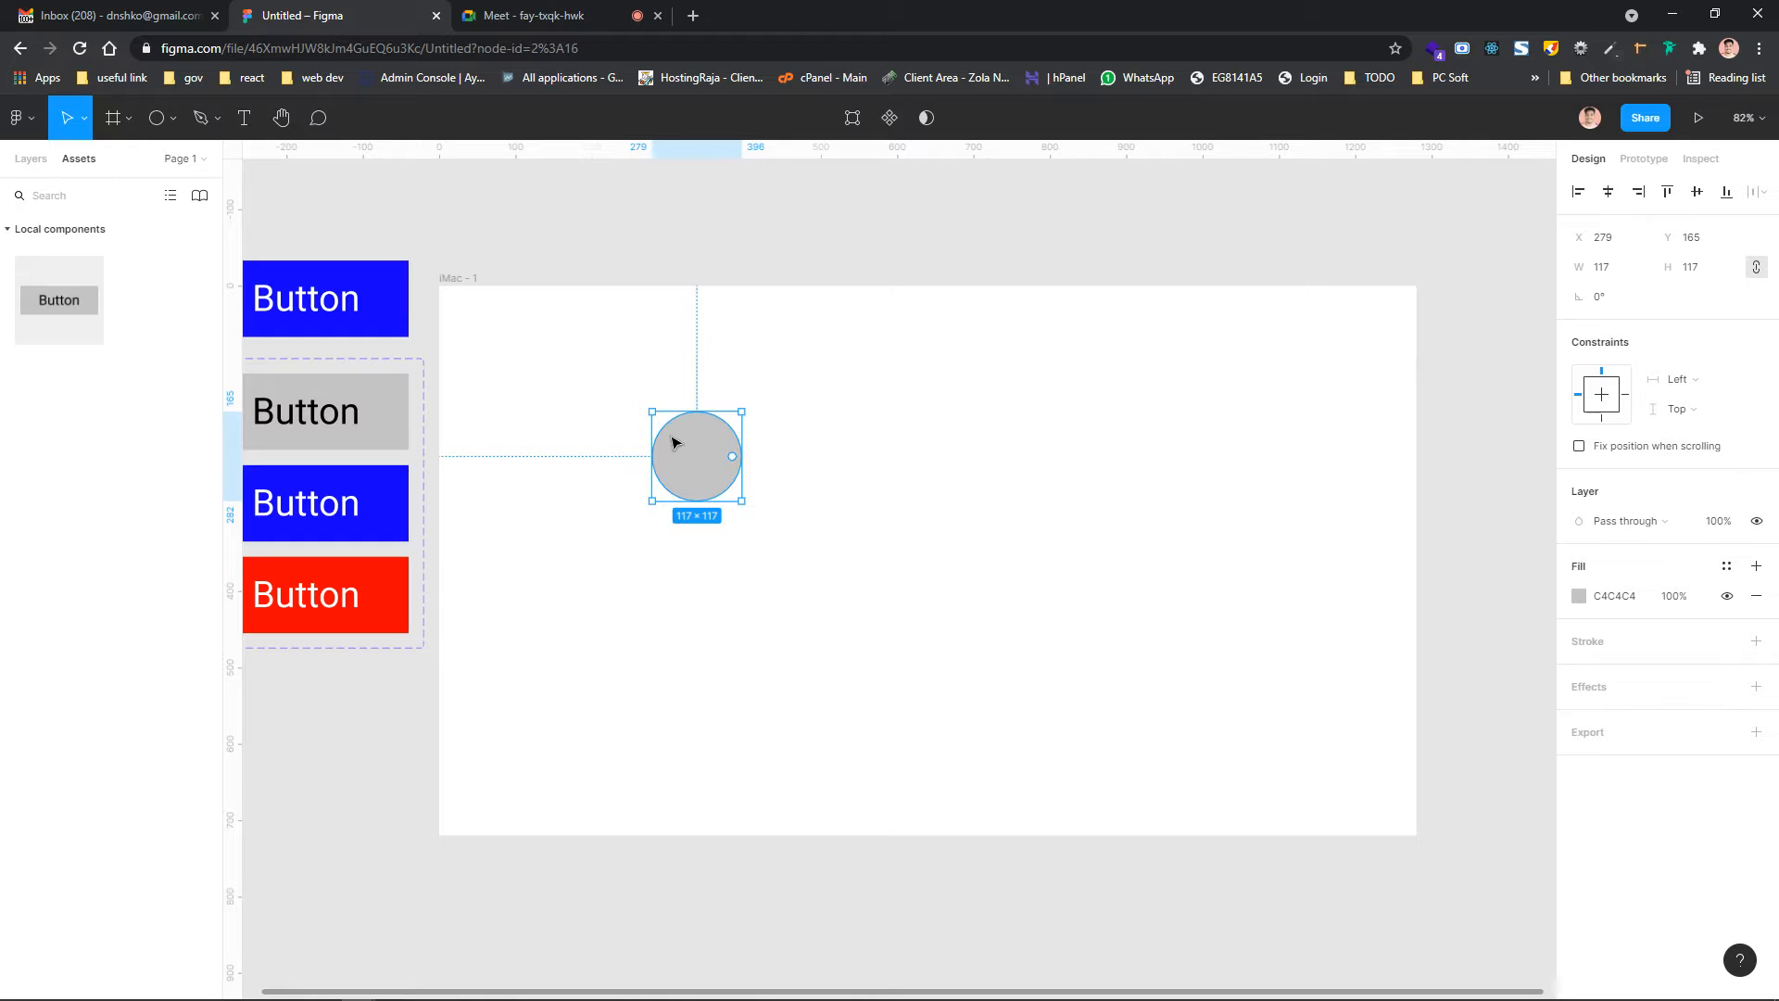
drag(674, 442, 1147, 459)
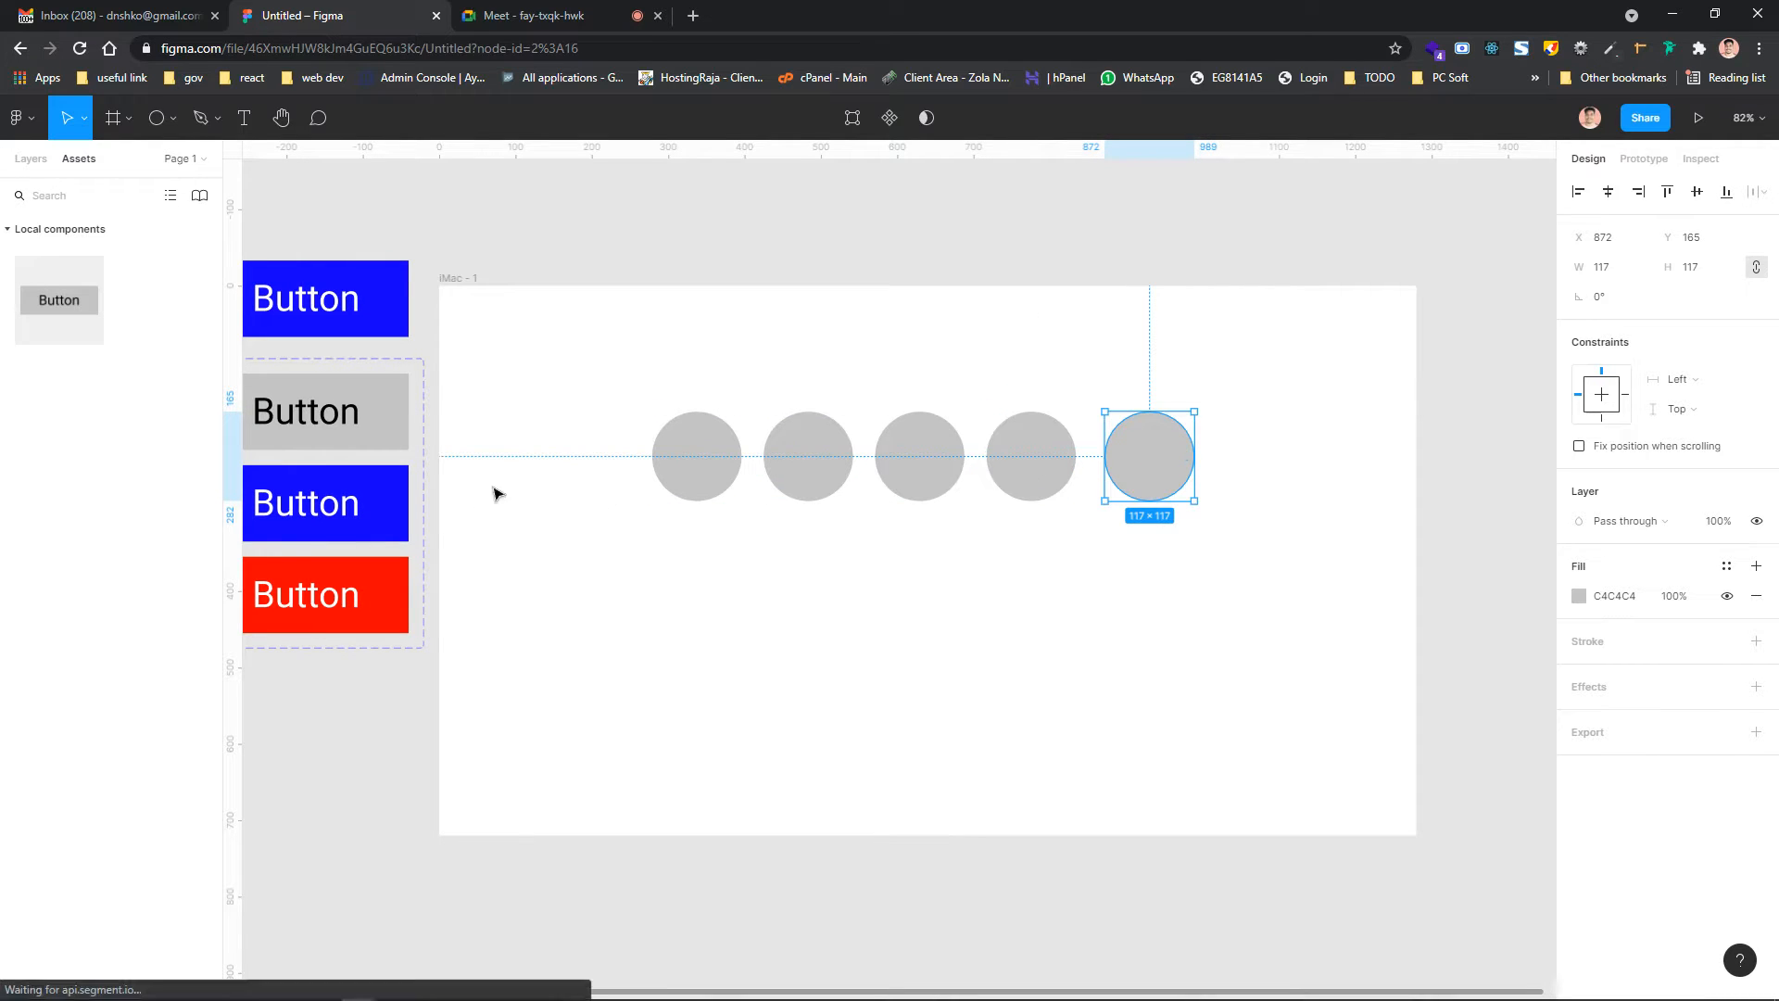
Set the fill of the second circle in the row to black
click(819, 486)
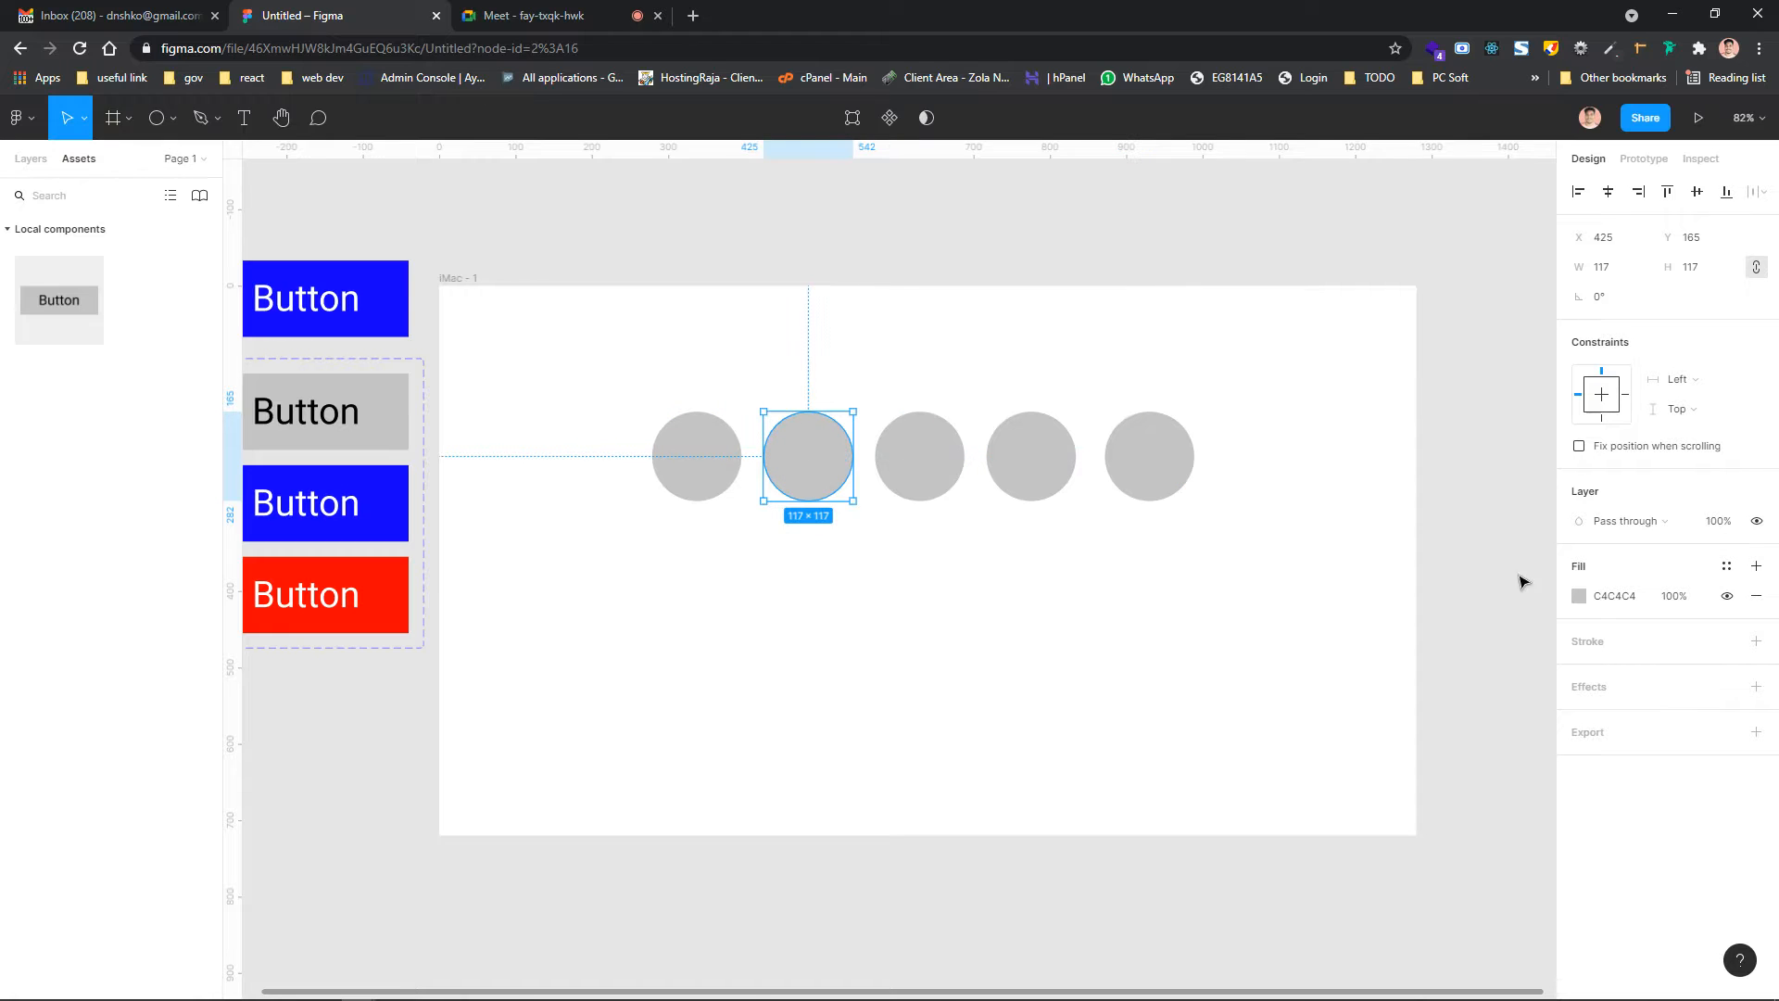
click(1581, 600)
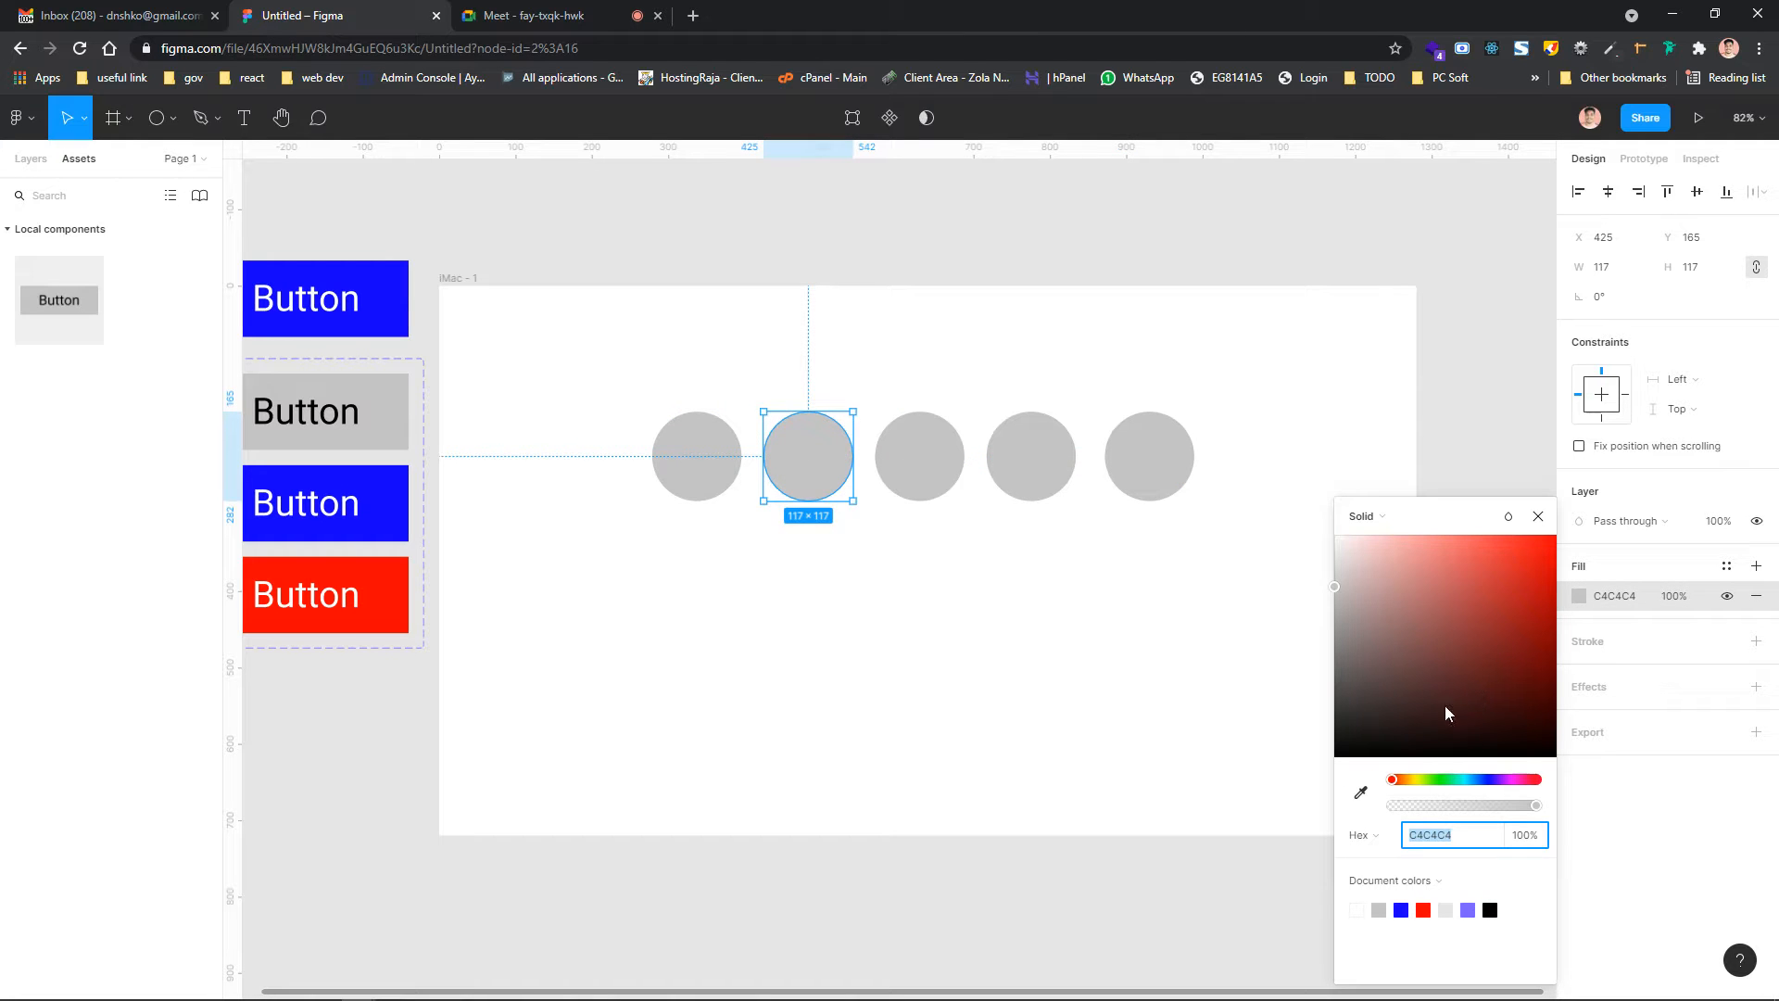
drag(1443, 705, 1594, 788)
Fill the third circle with white, FFFFFF, and add a black 1 px inside stroke
click(943, 466)
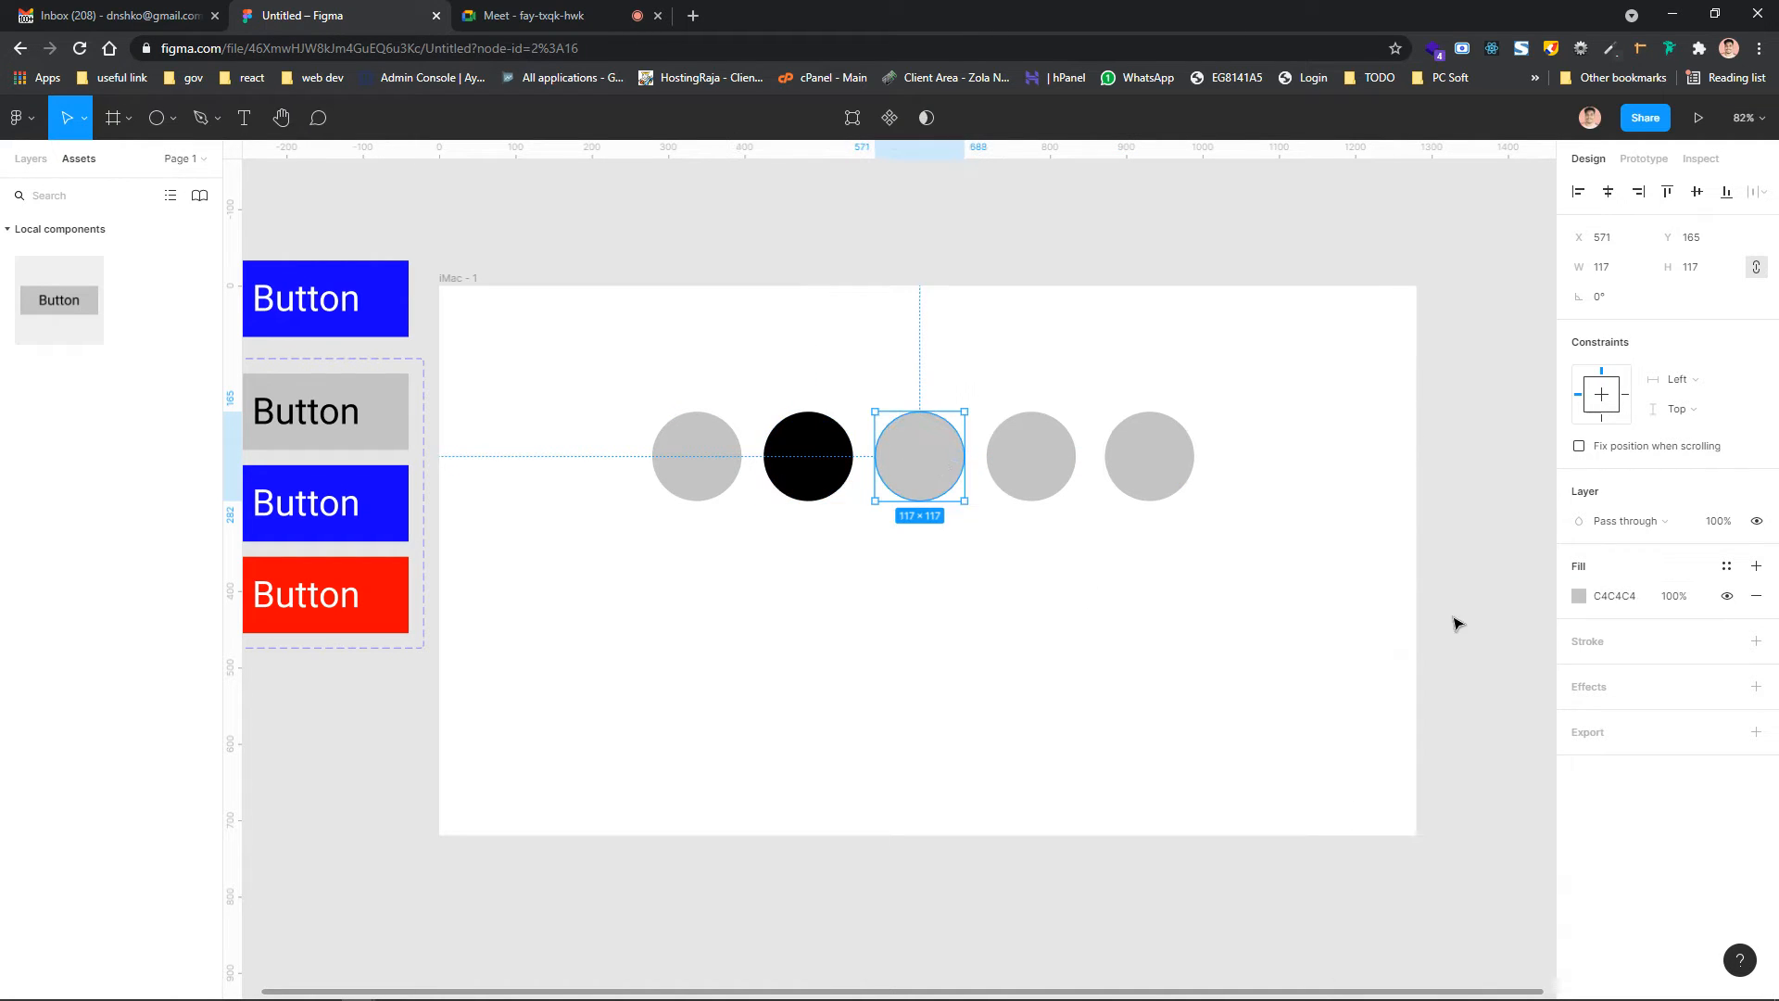
click(1578, 597)
drag(1390, 666, 1270, 445)
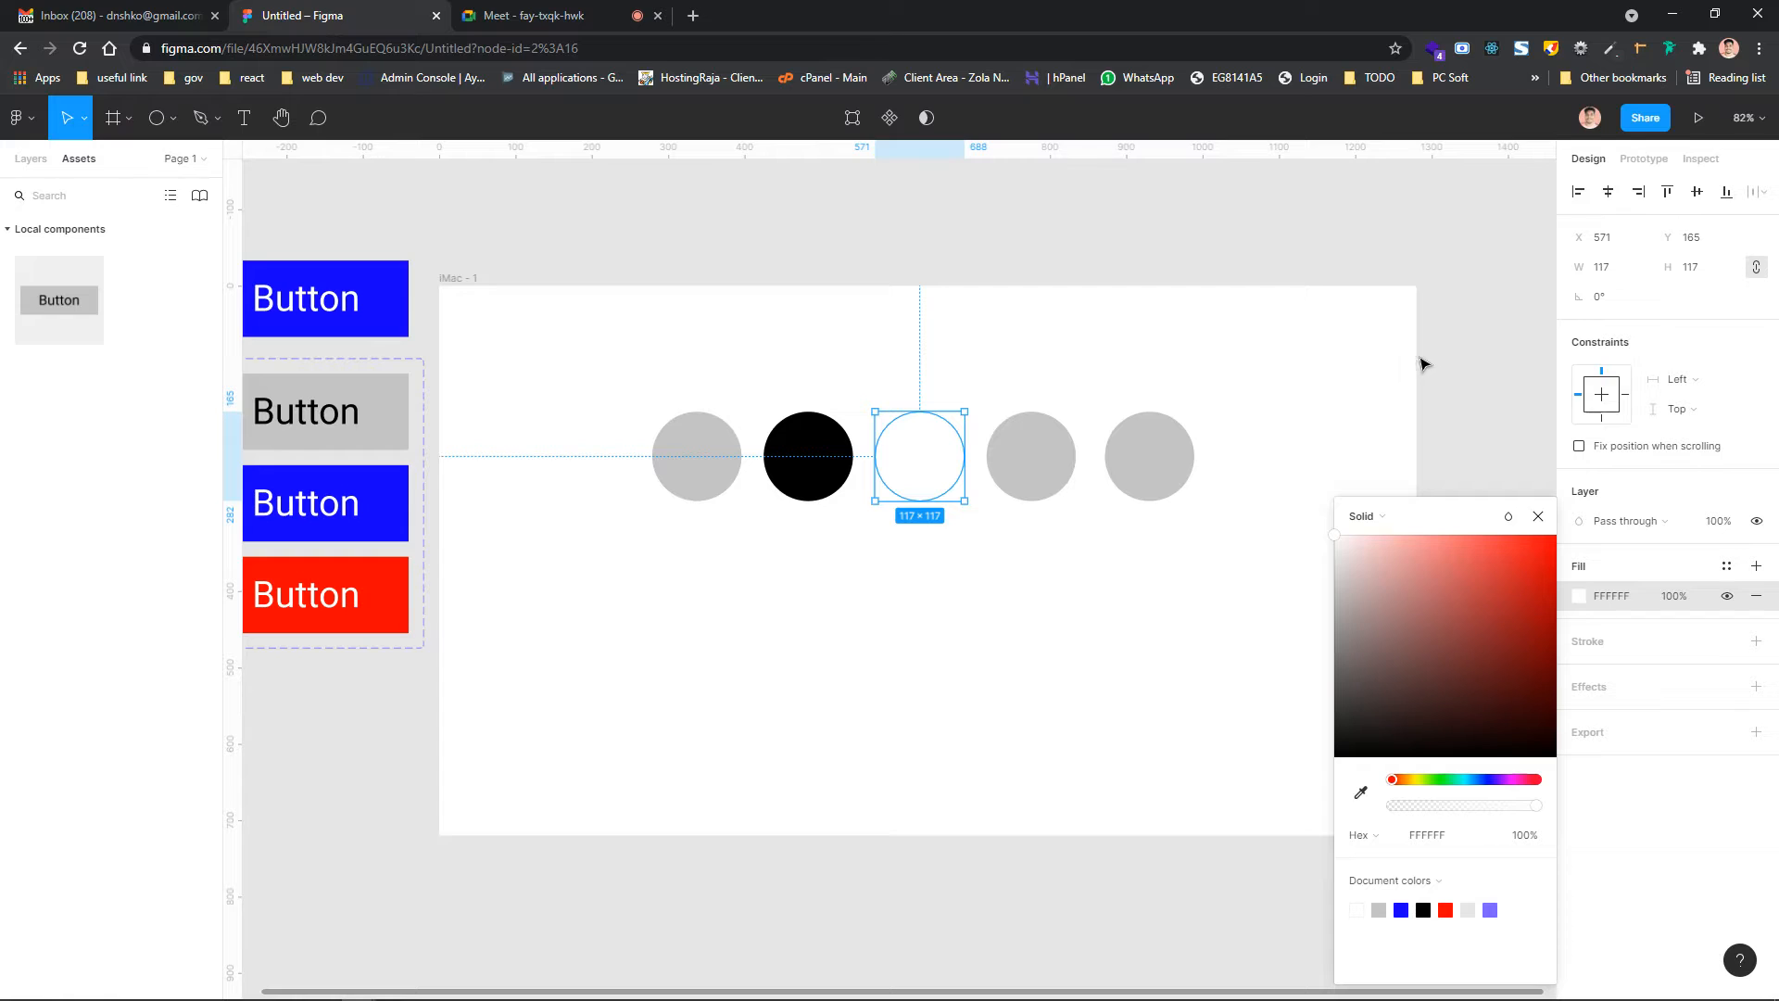
click(1615, 650)
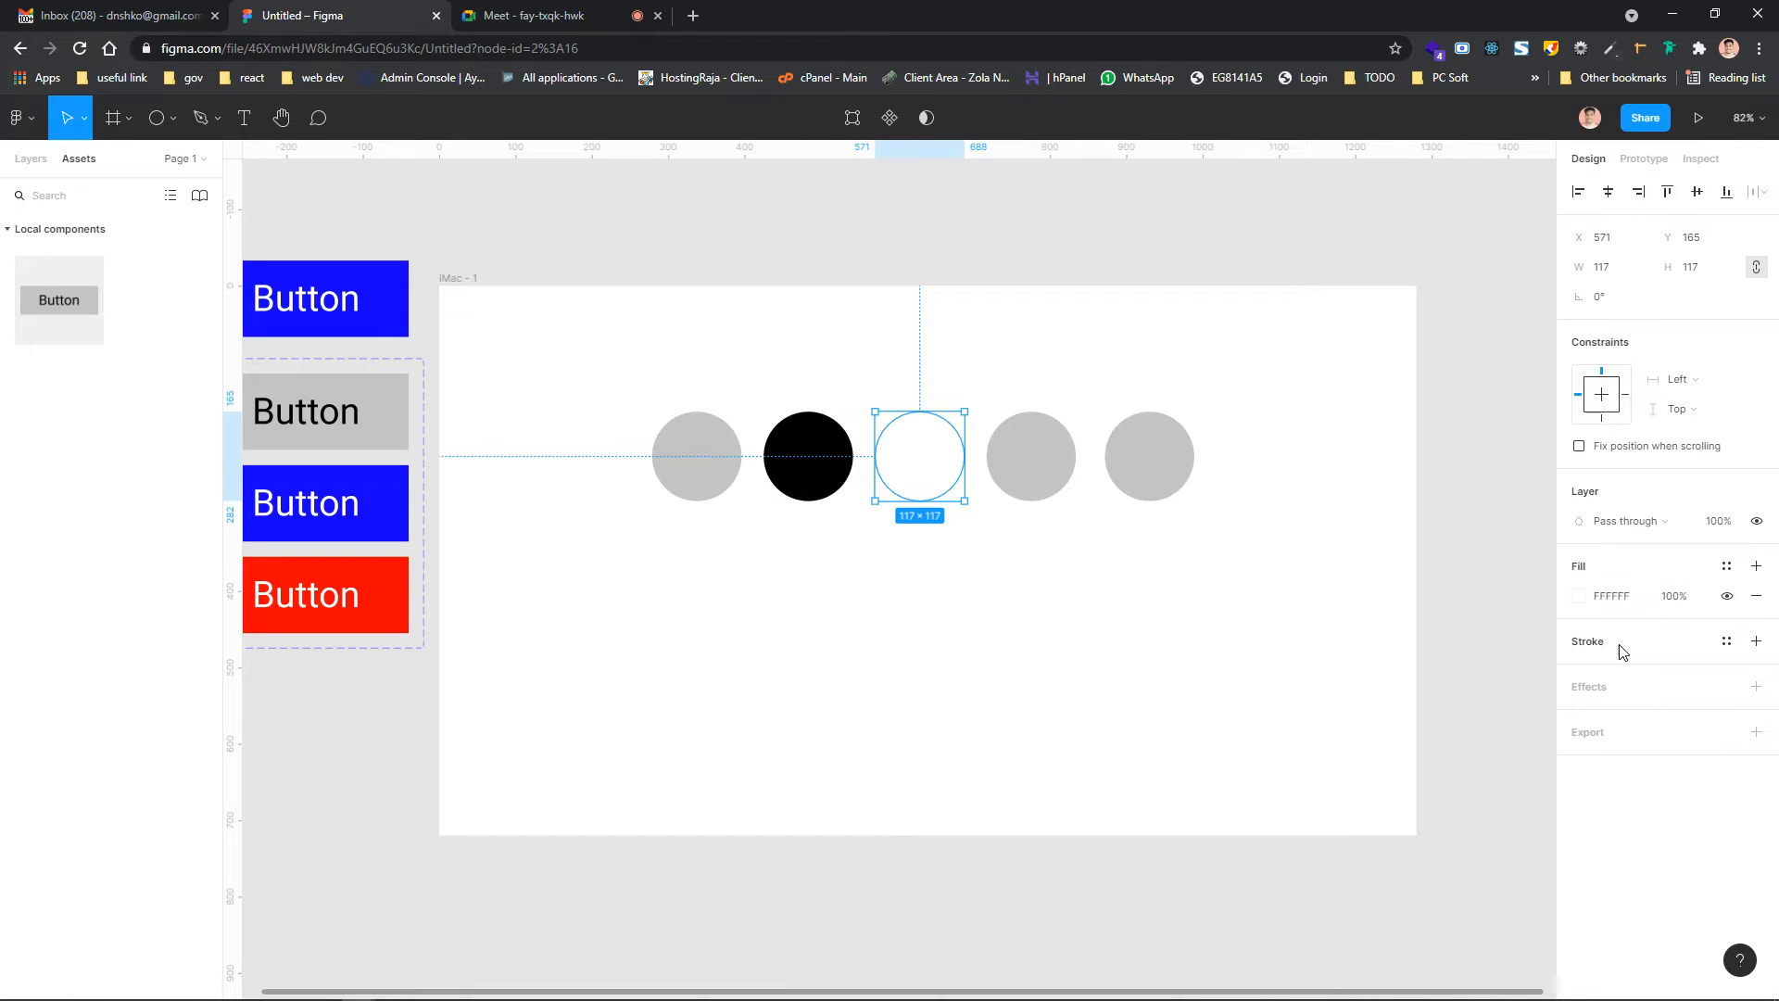
click(1757, 642)
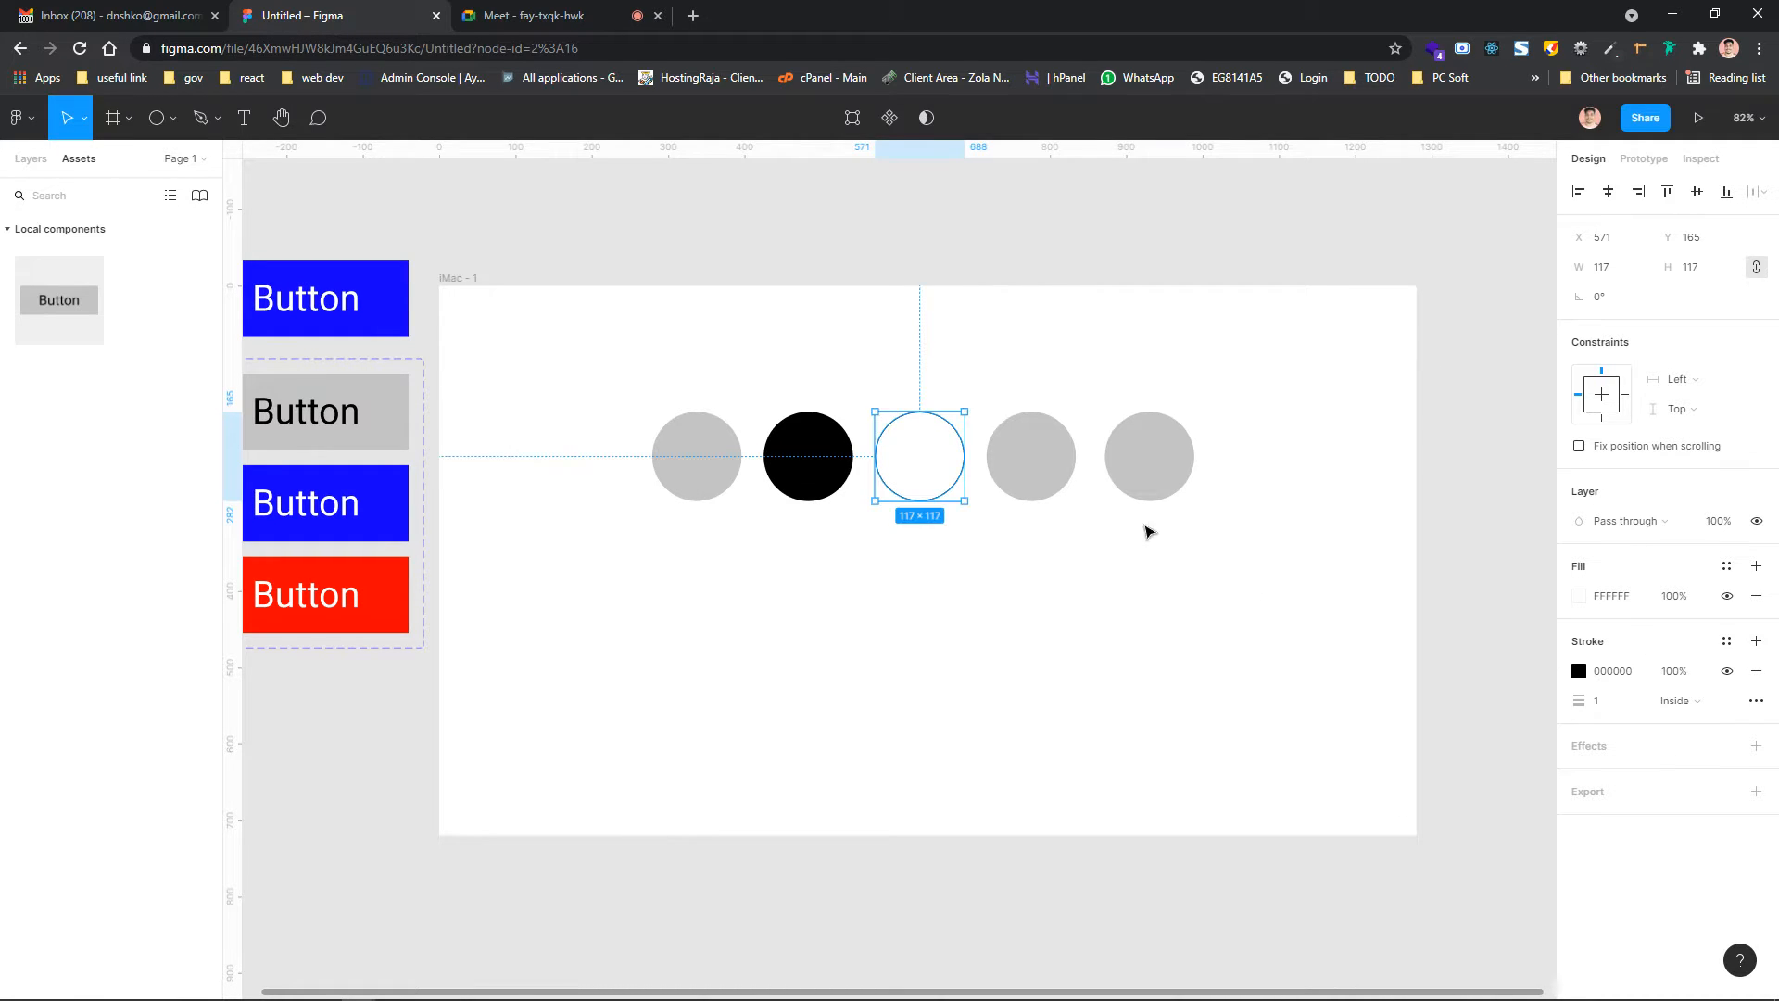
Set the fill of the fourth circle to red, FF0000
click(1042, 428)
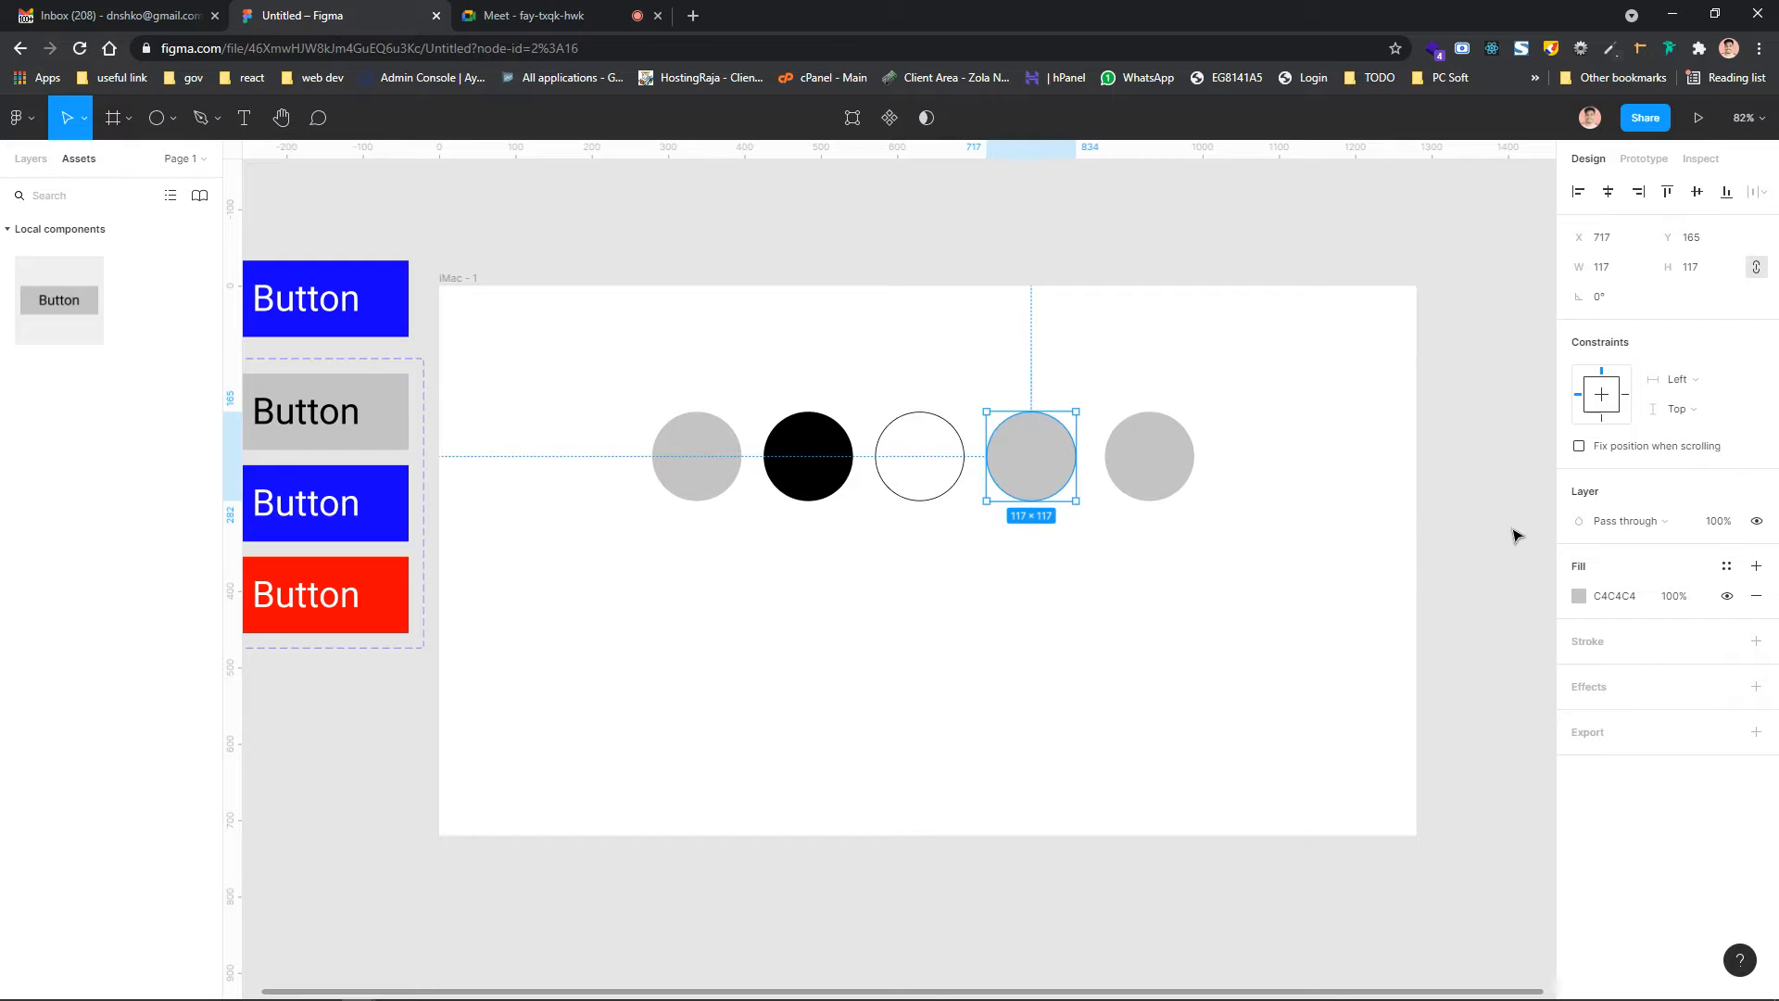
click(1580, 596)
drag(1513, 612, 1562, 533)
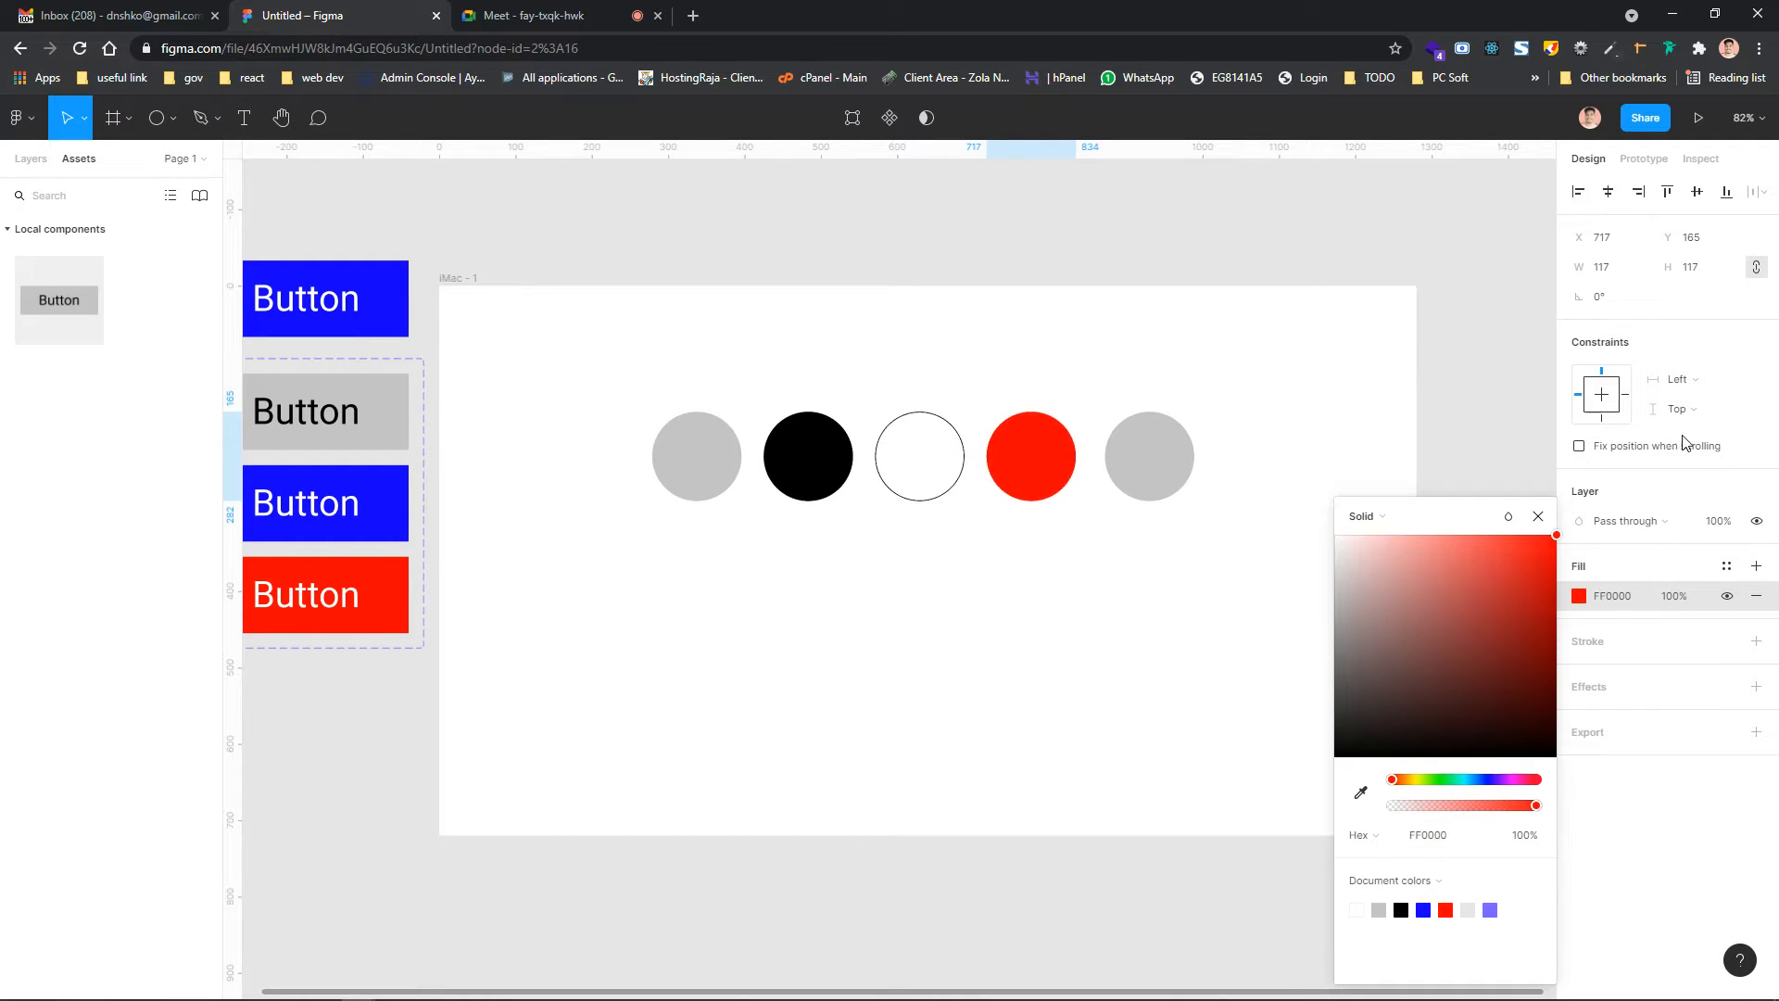
Set the fill of the fifth circle to the blue-violet color 4200FF
click(1135, 442)
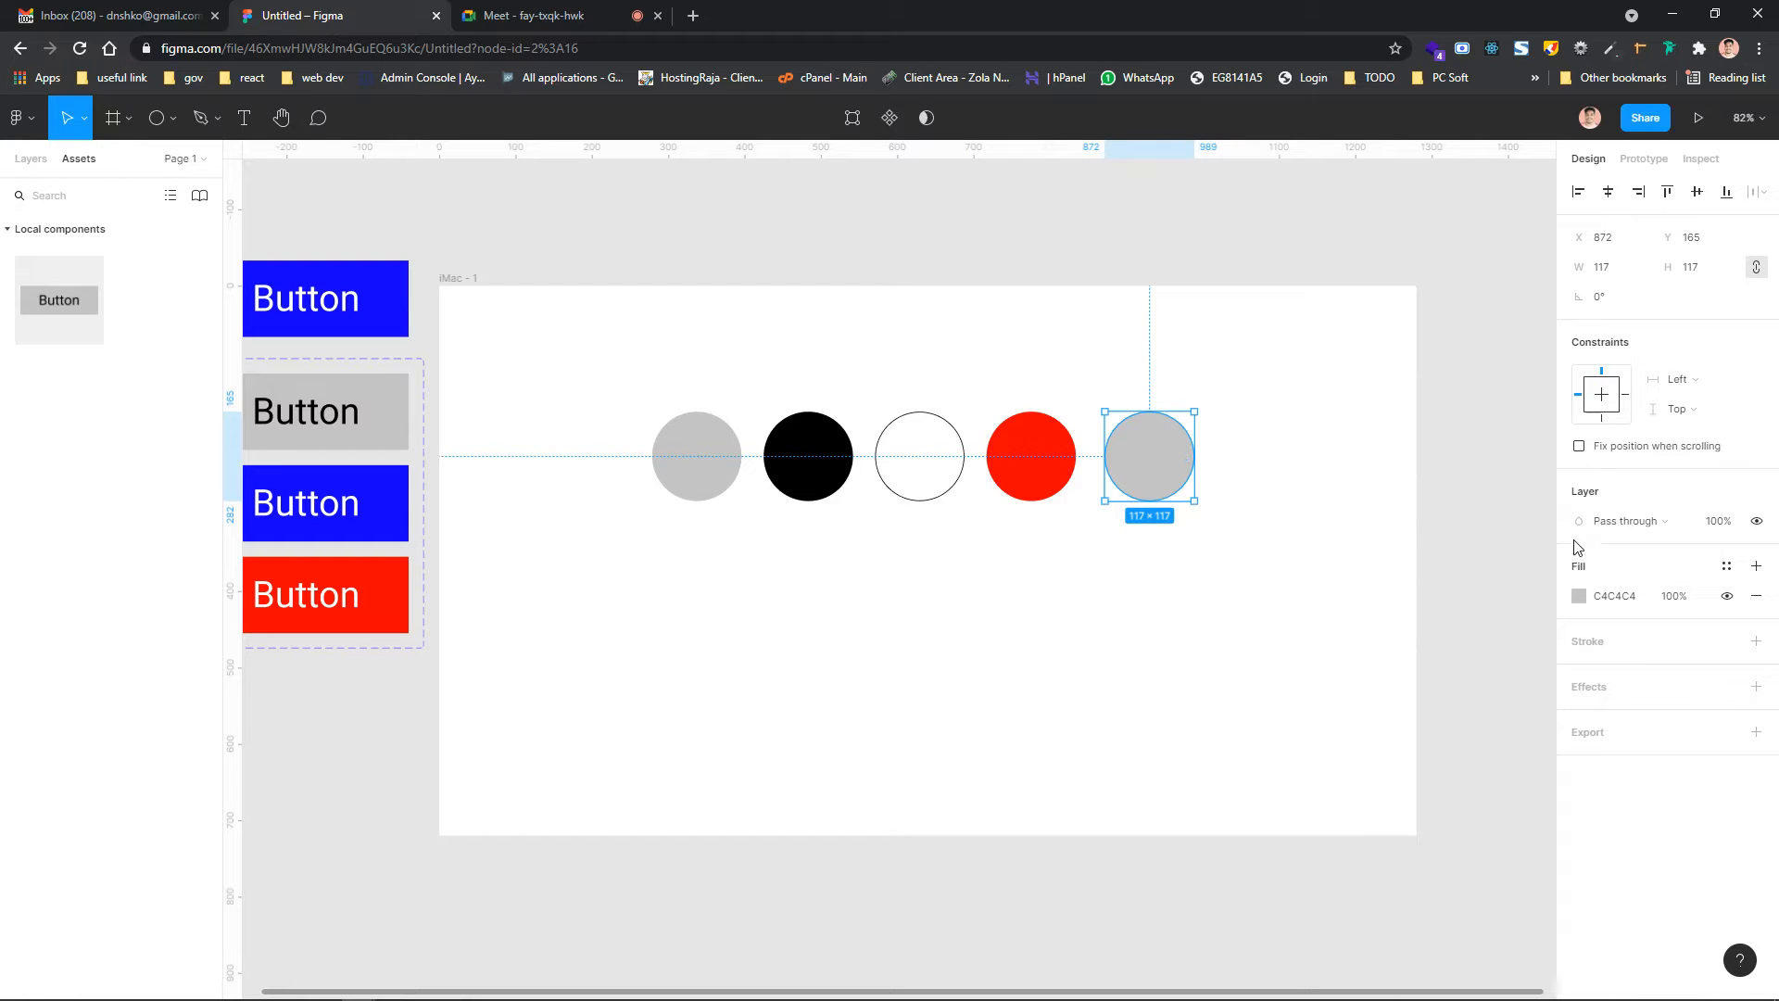
click(1581, 598)
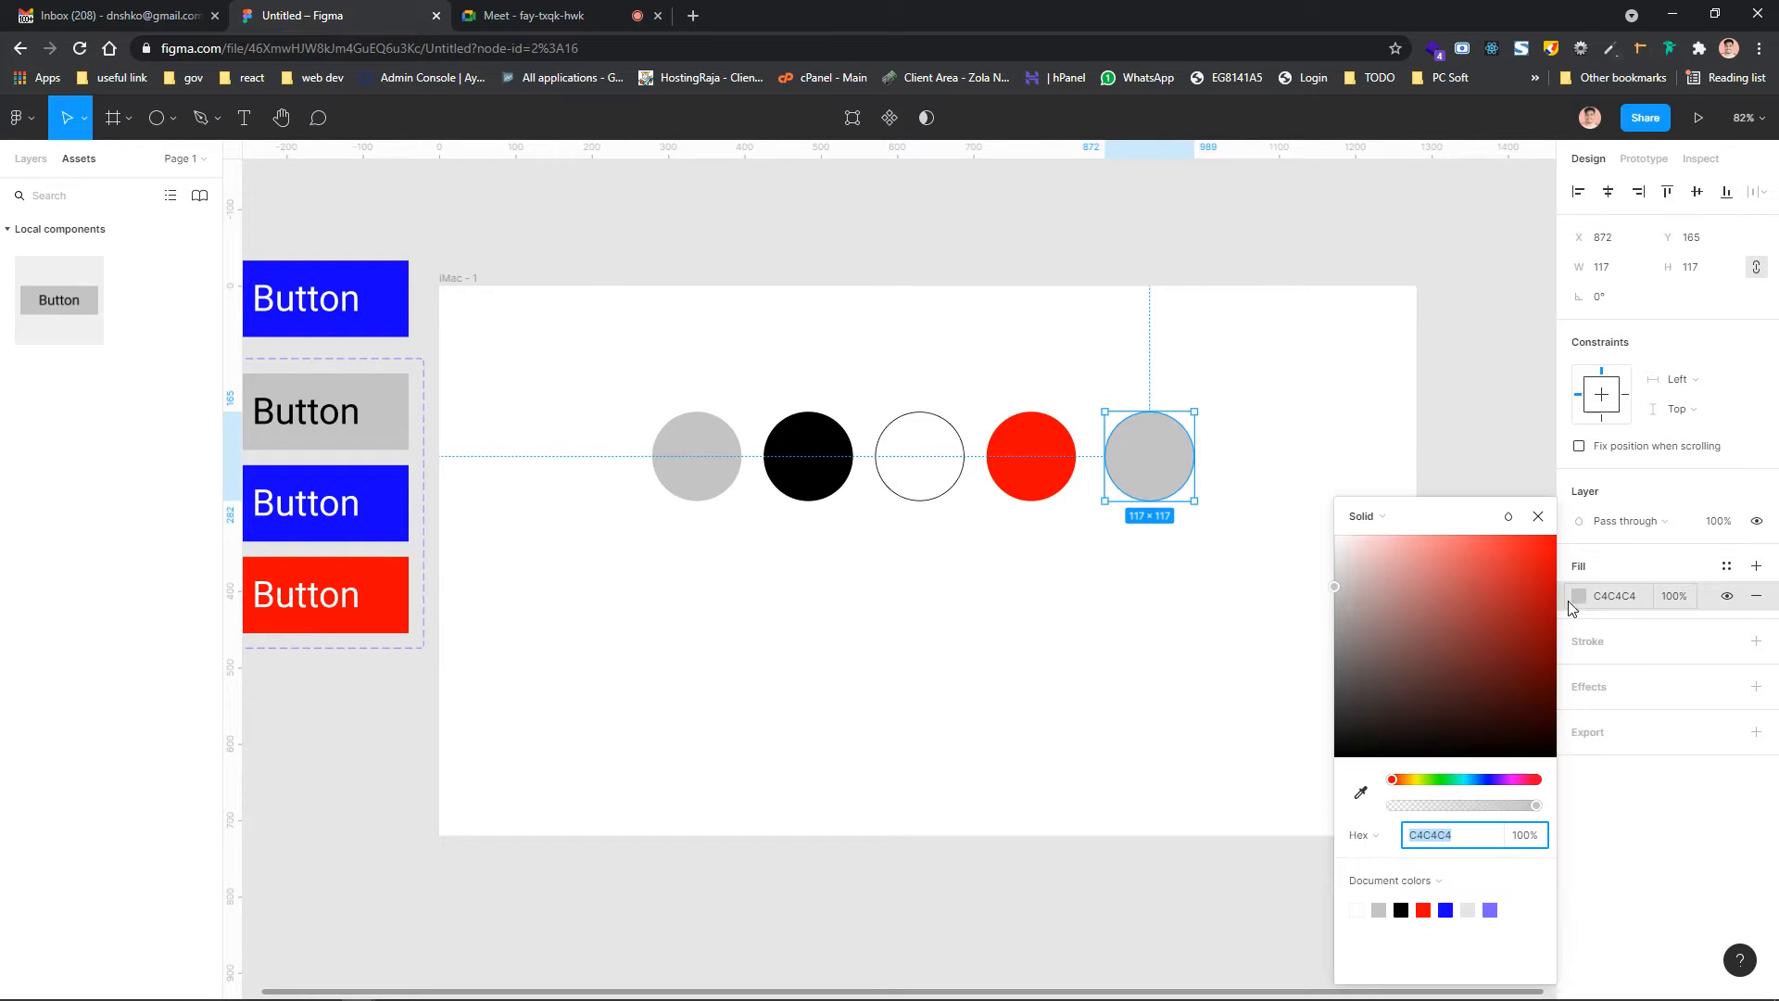
click(1435, 716)
click(1495, 780)
click(1485, 661)
drag(1524, 581, 1564, 528)
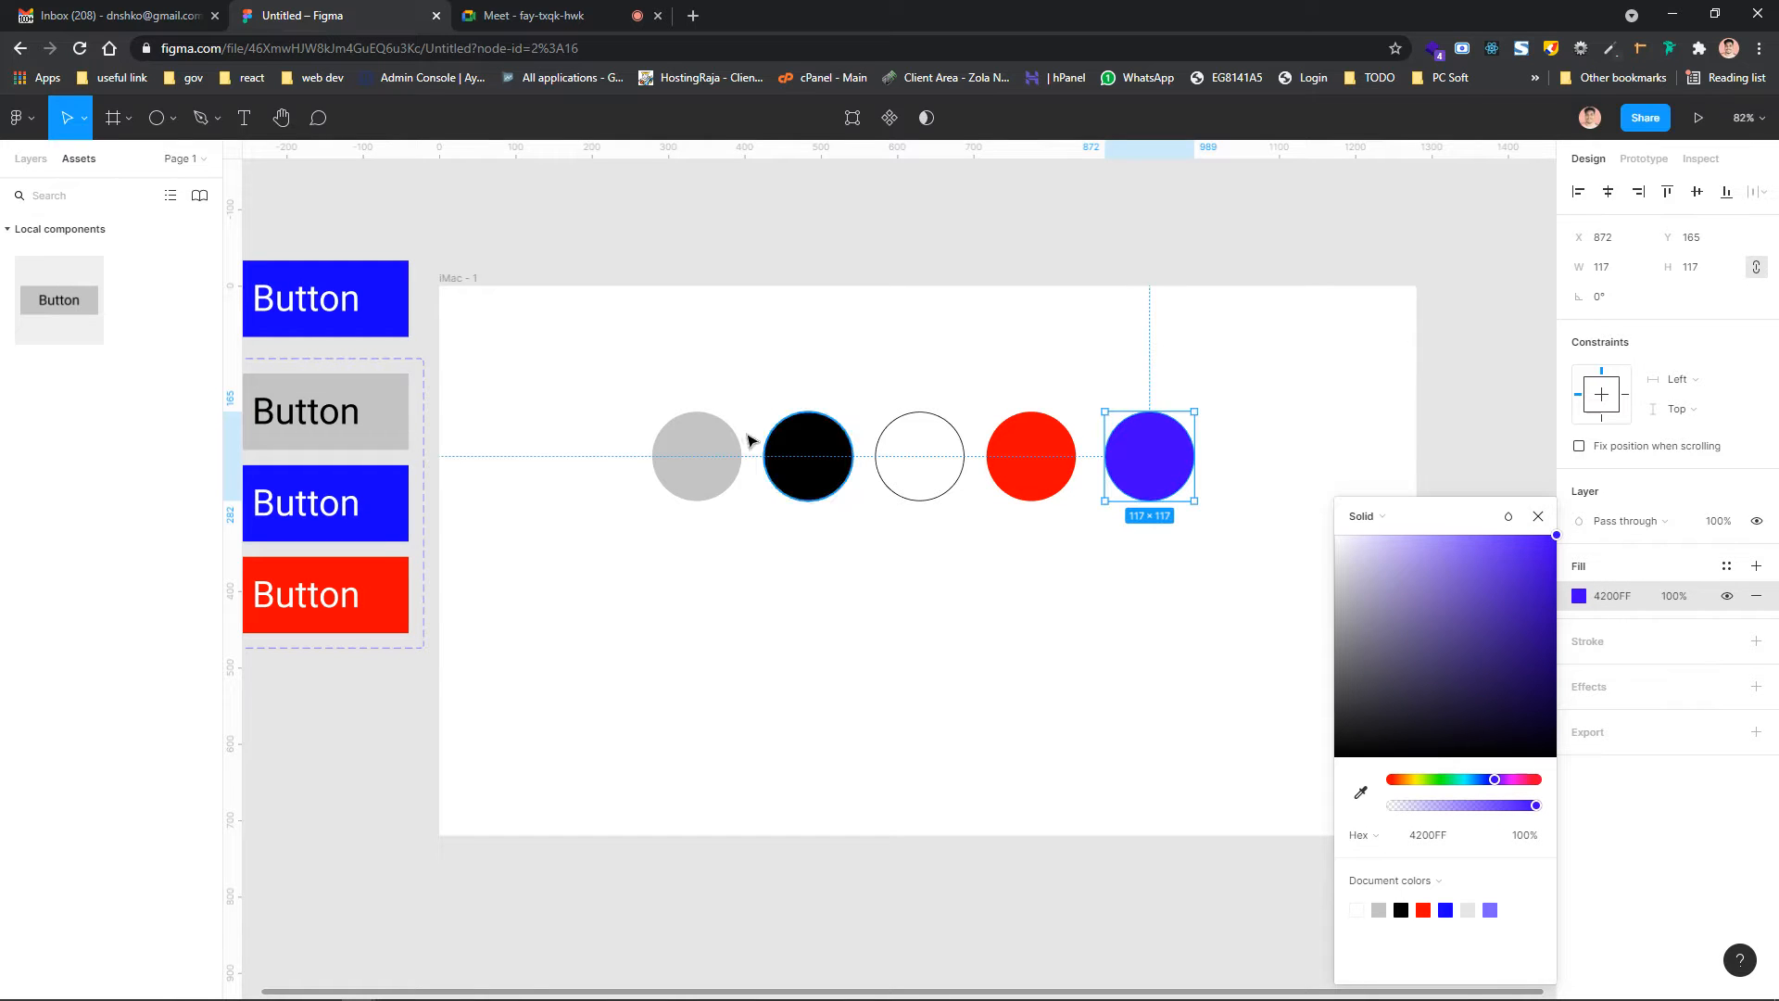
click(693, 460)
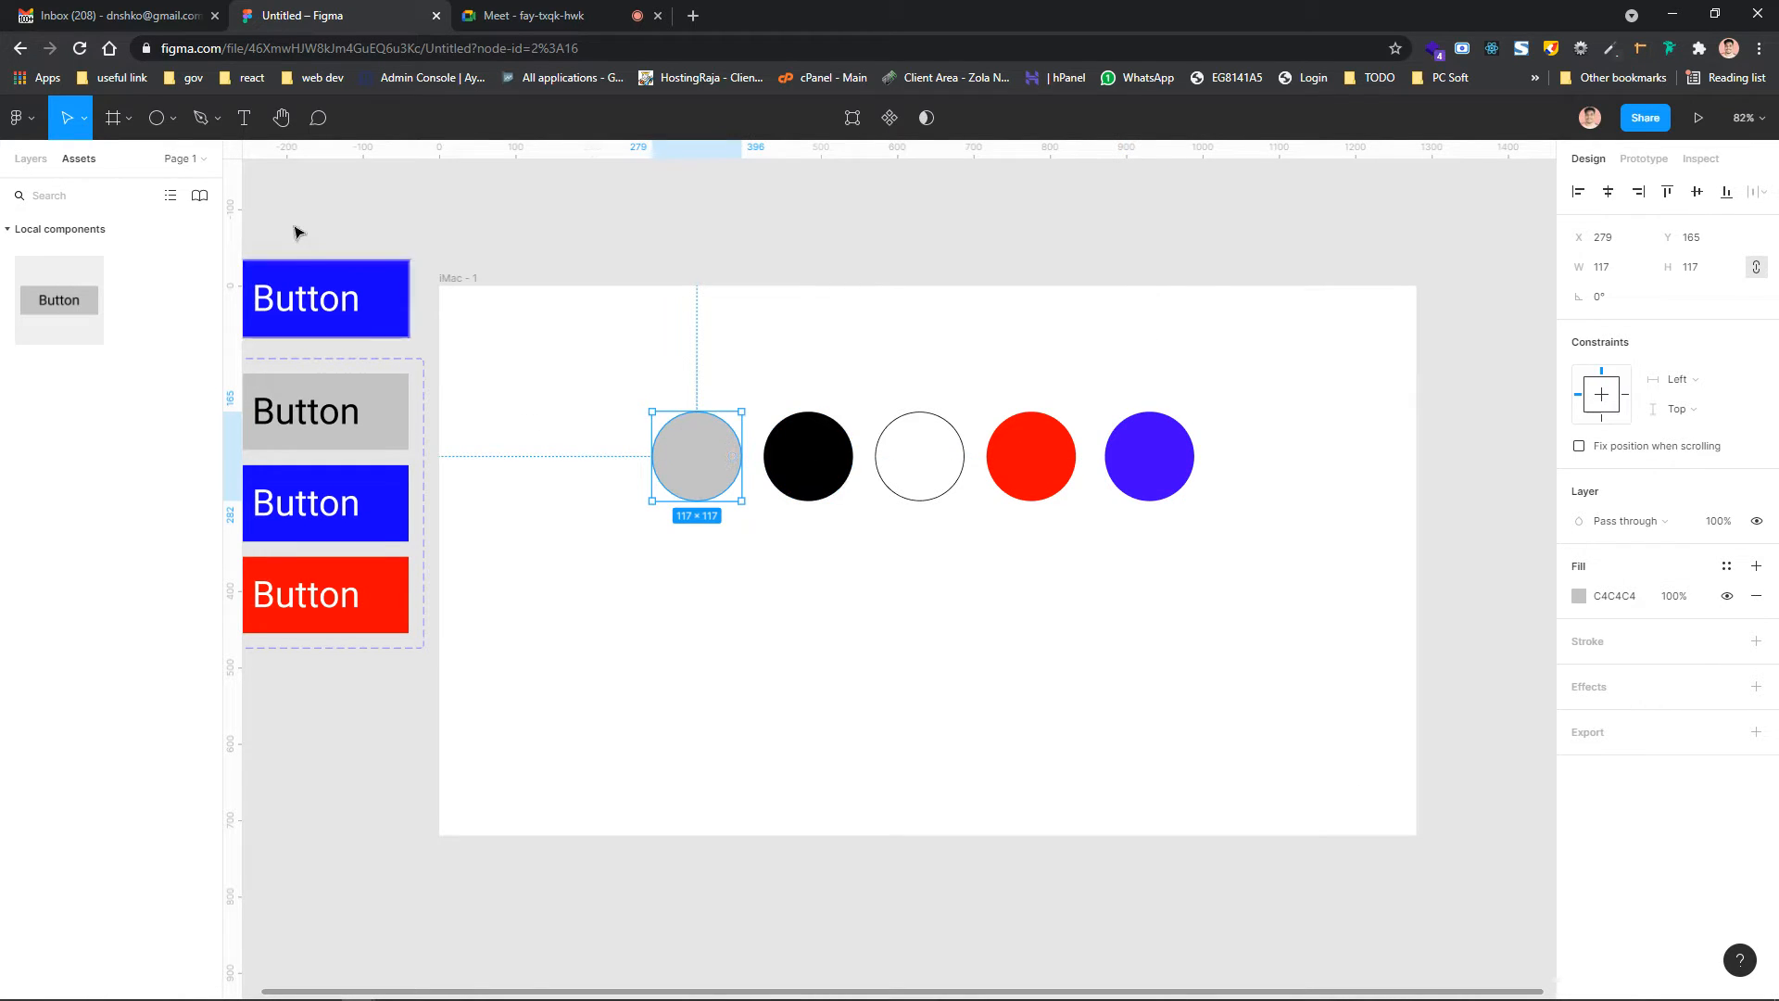
scroll(308, 243, down, 1)
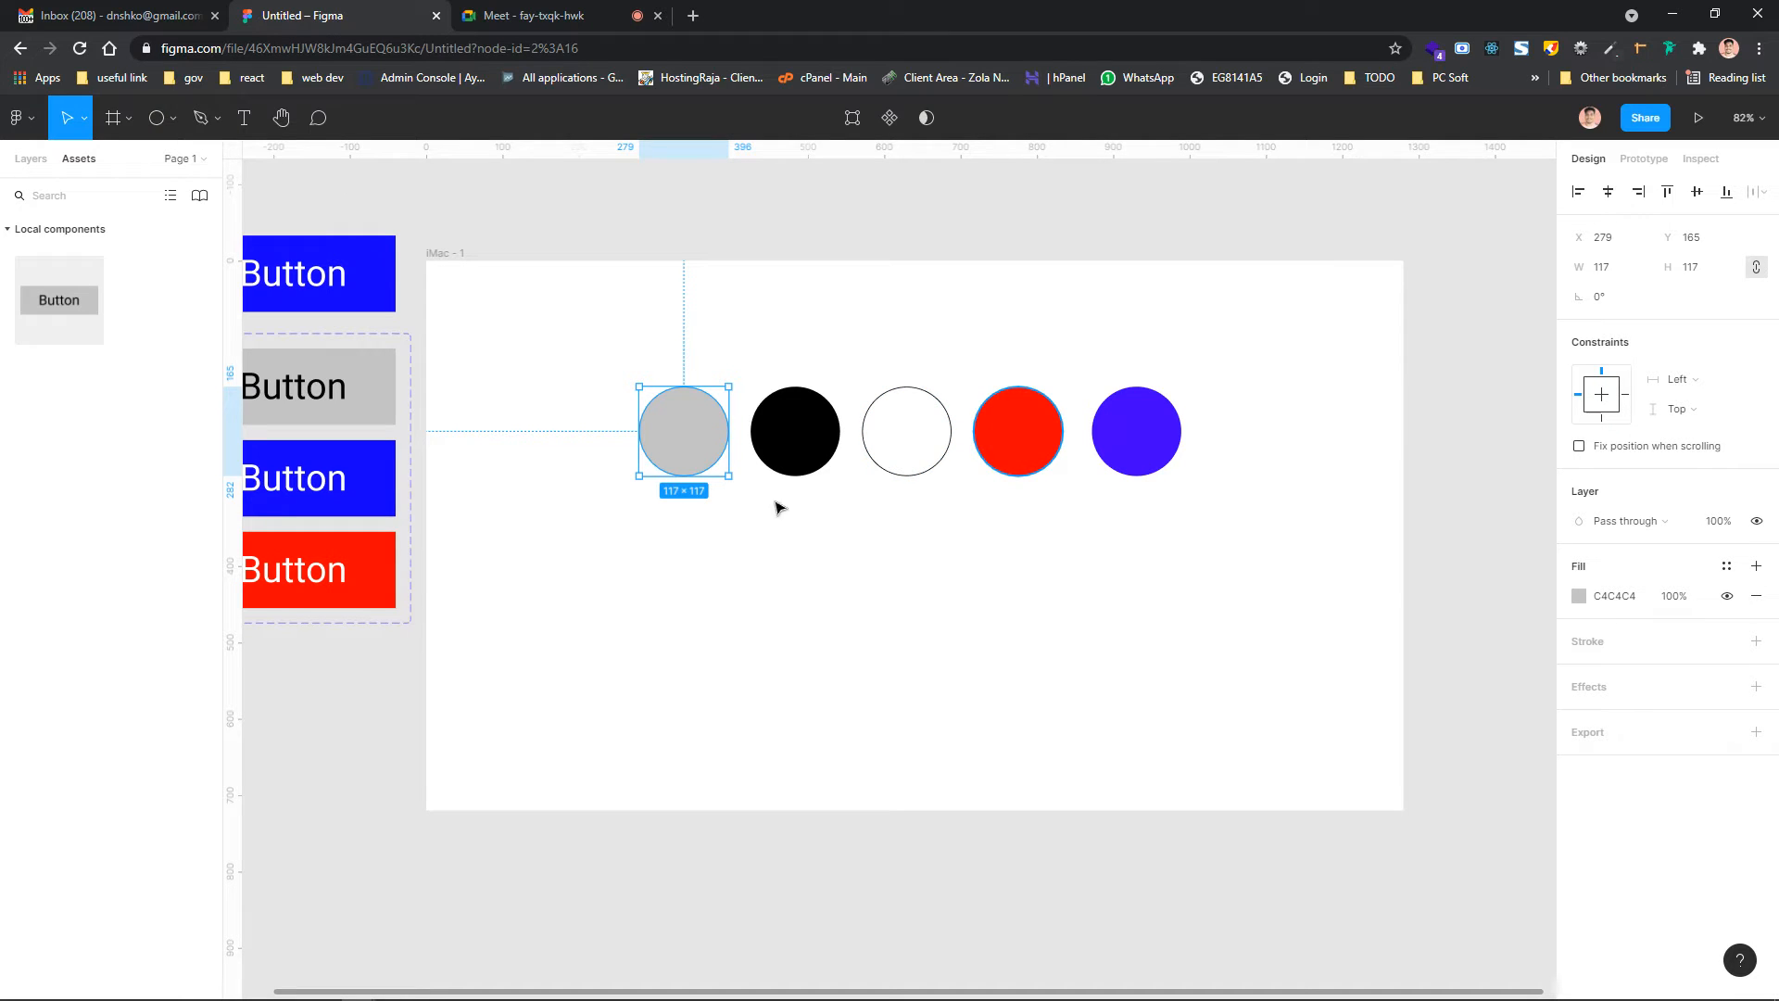
scroll(769, 547, up, 2)
scroll(700, 559, left, 3)
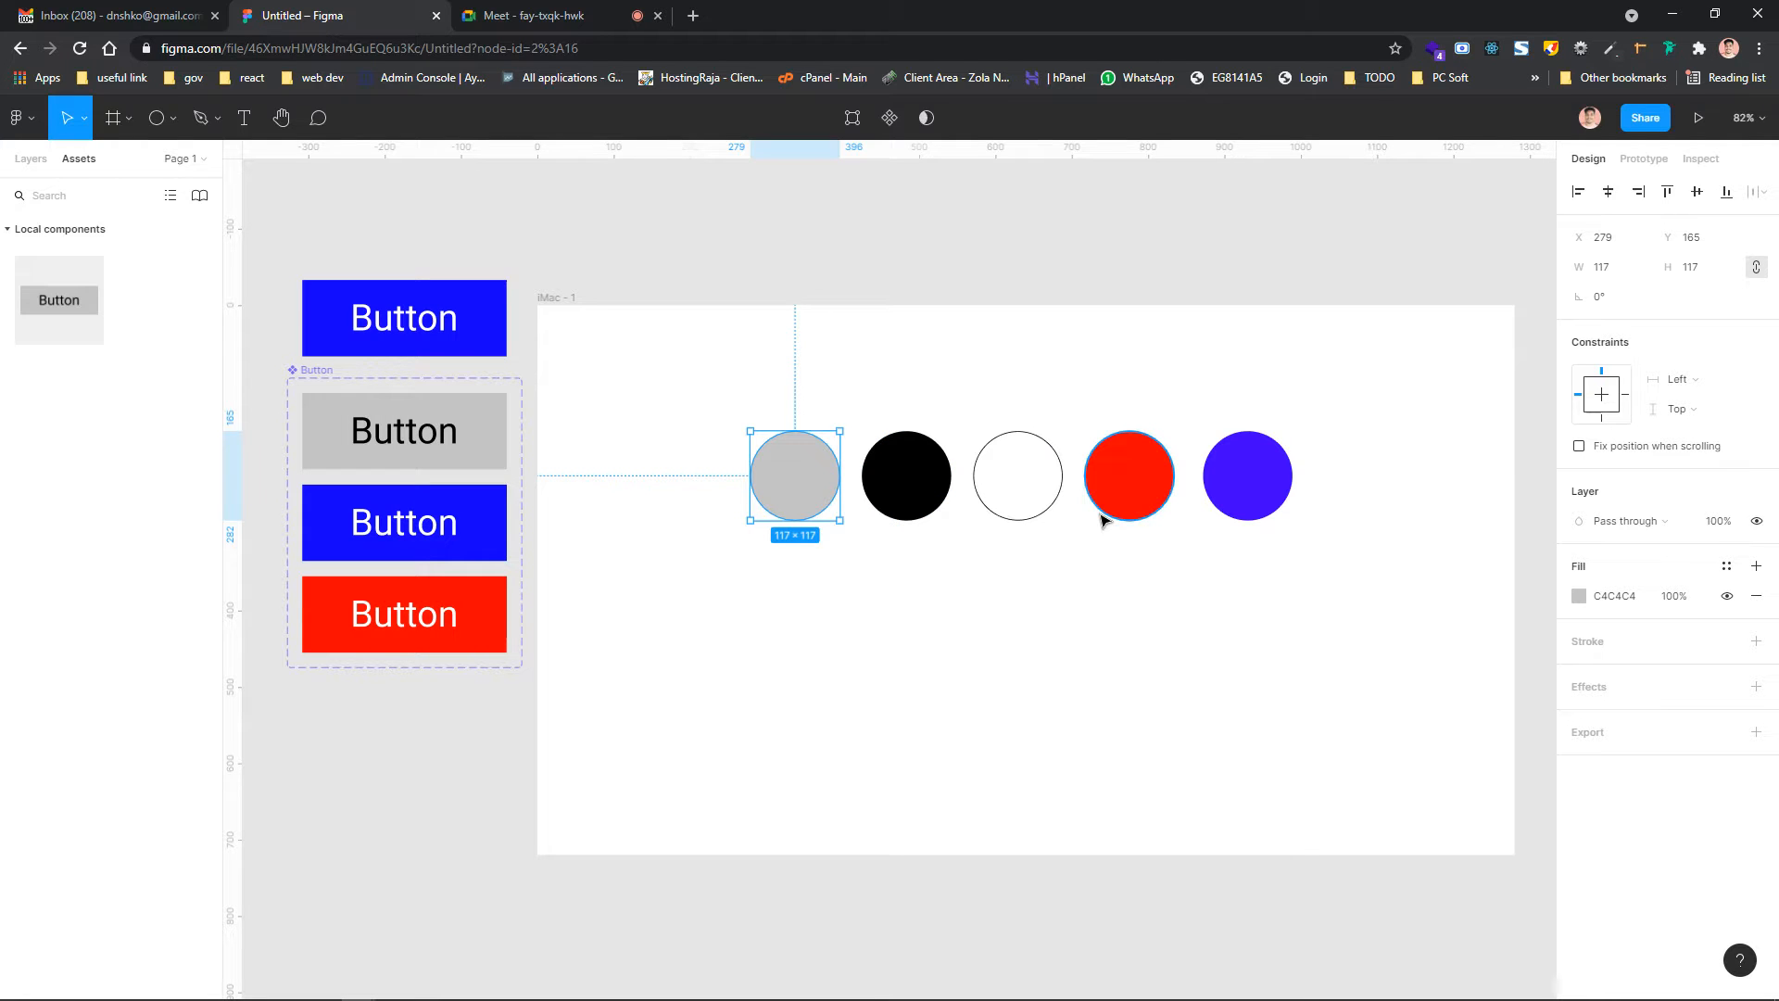
scroll(1101, 519, right, 1)
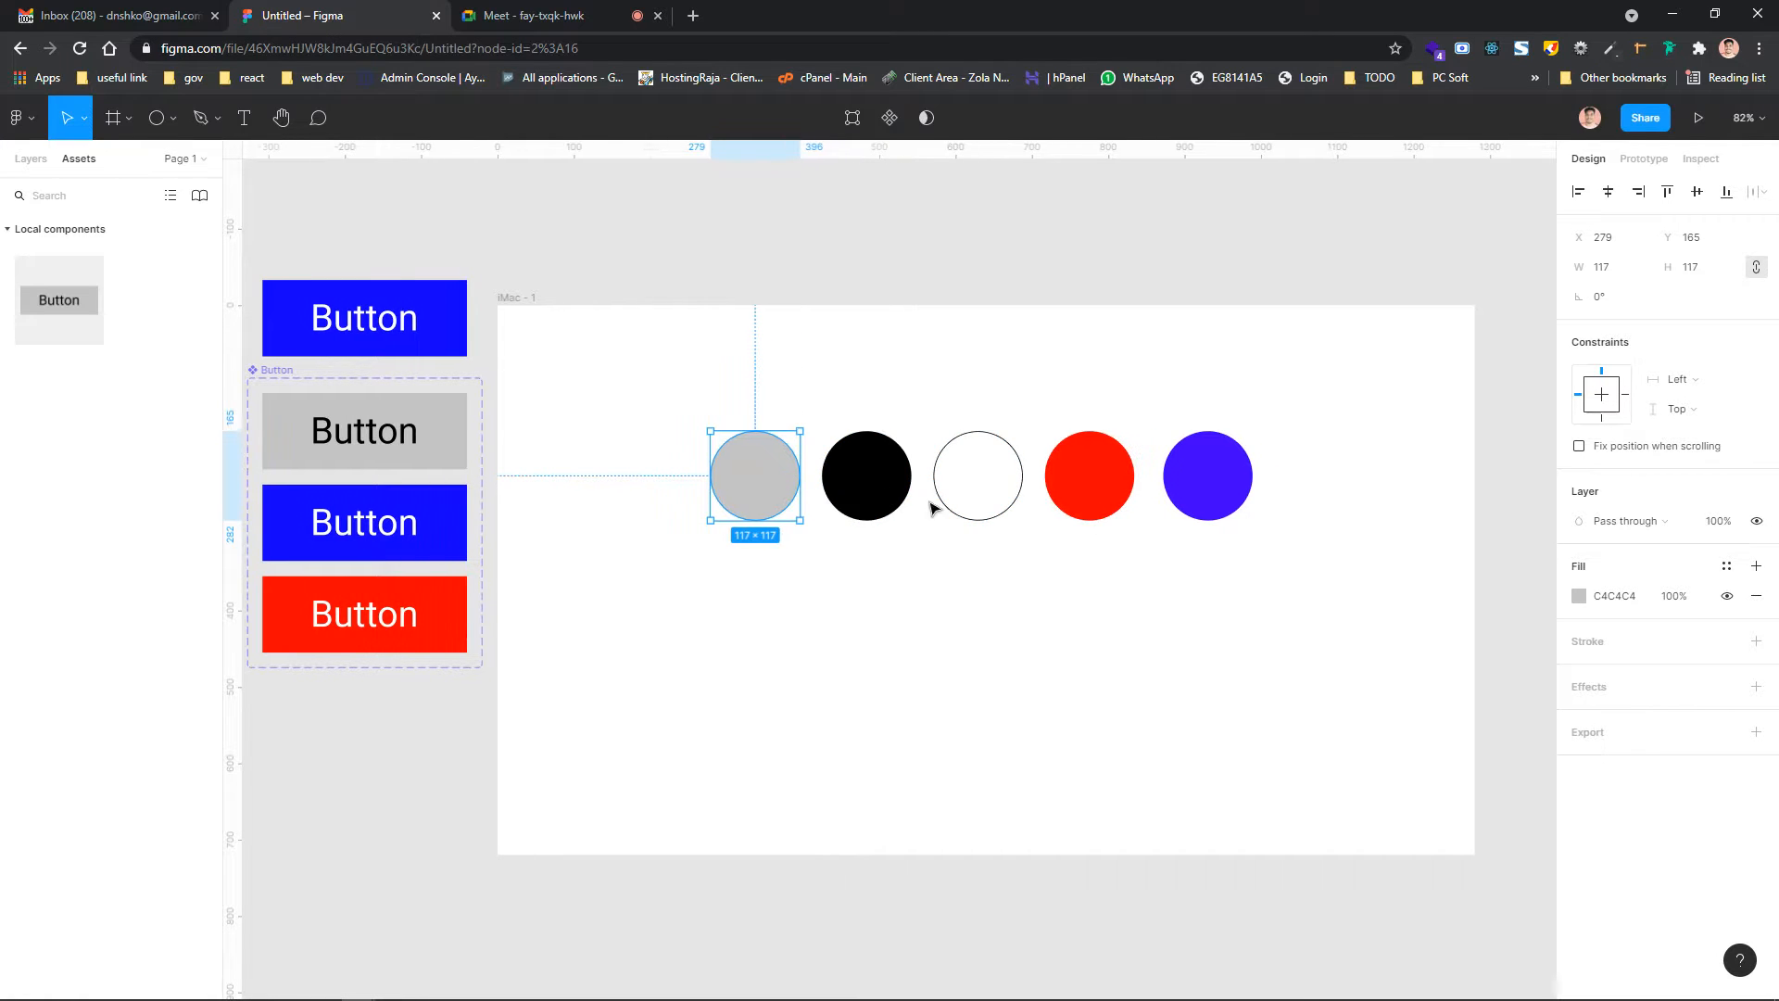
scroll(1015, 515, right, 1)
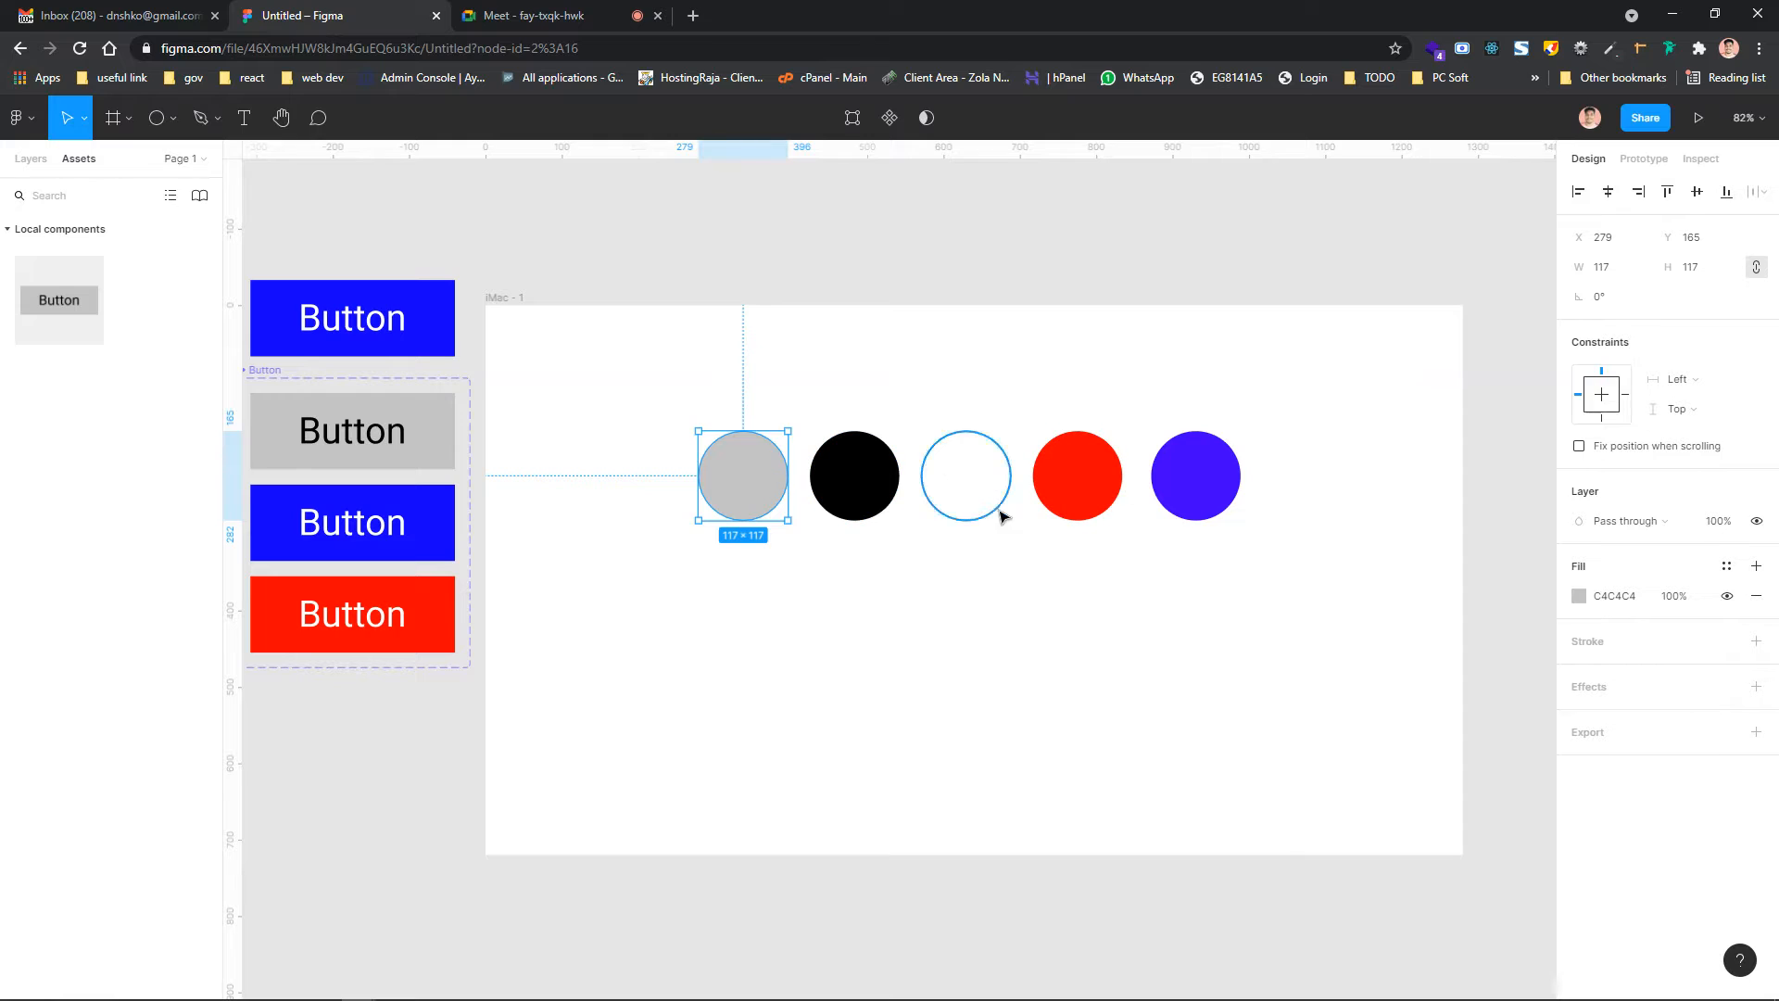
scroll(1002, 556, down, 1)
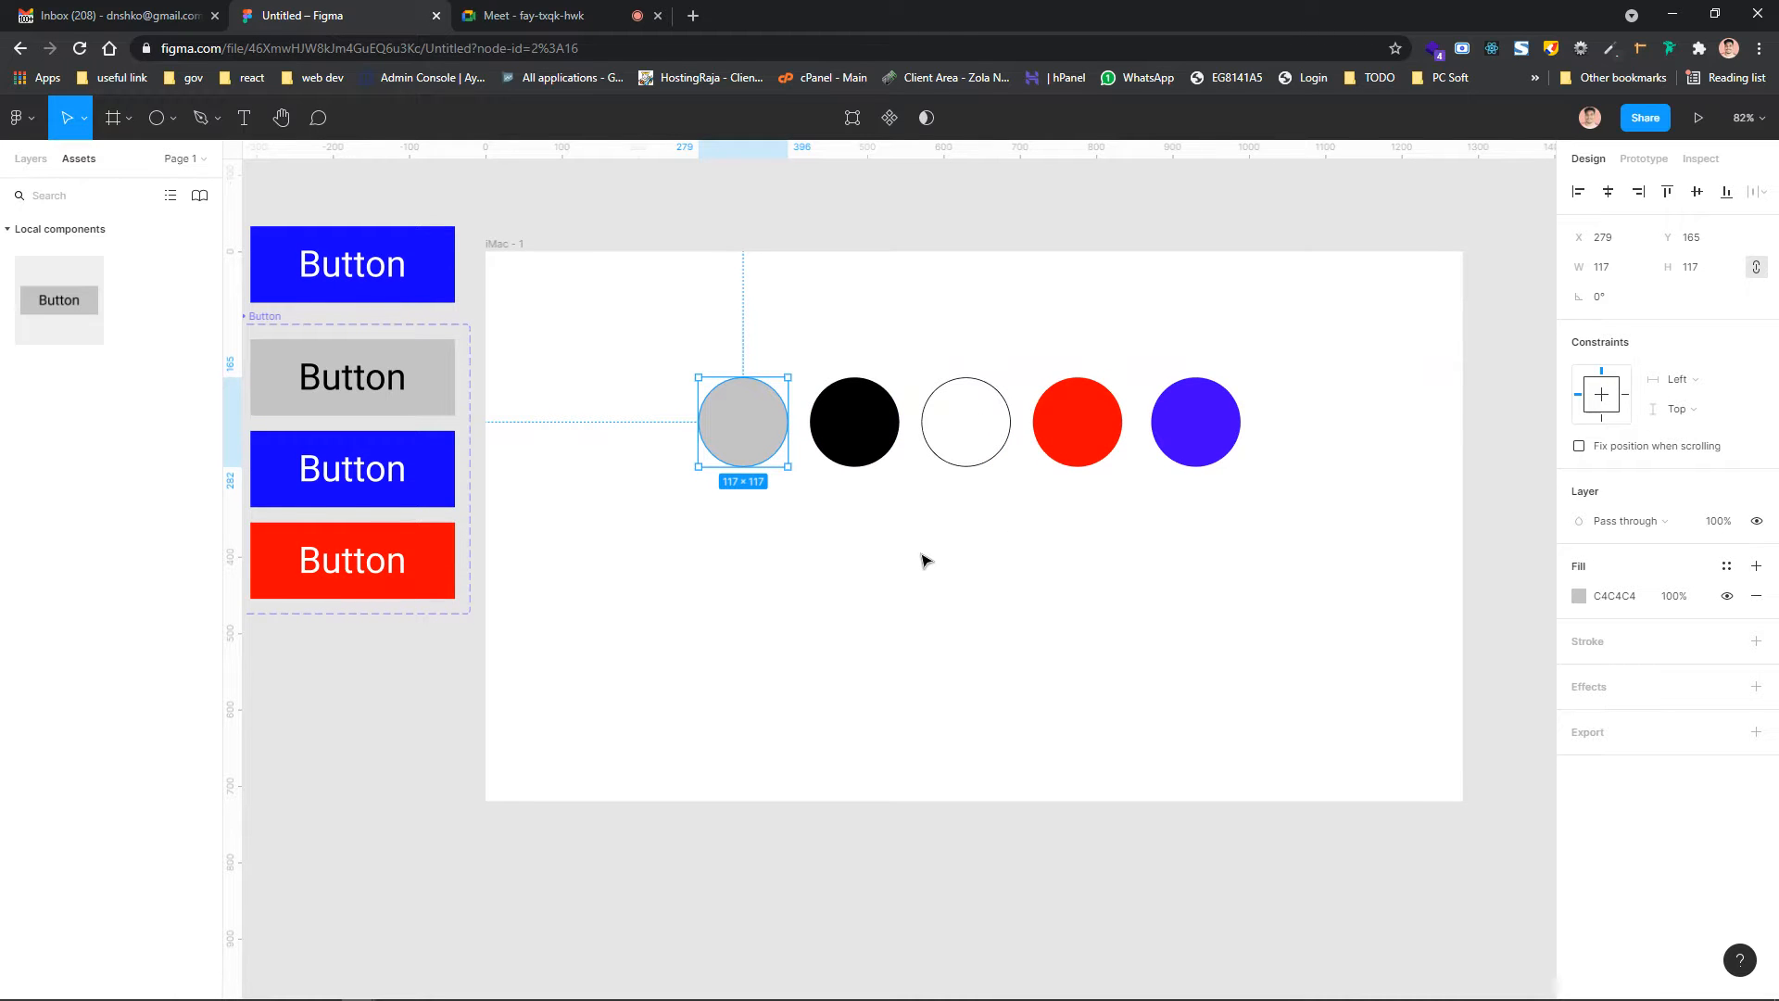
scroll(923, 559, right, 1)
scroll(772, 528, right, 3)
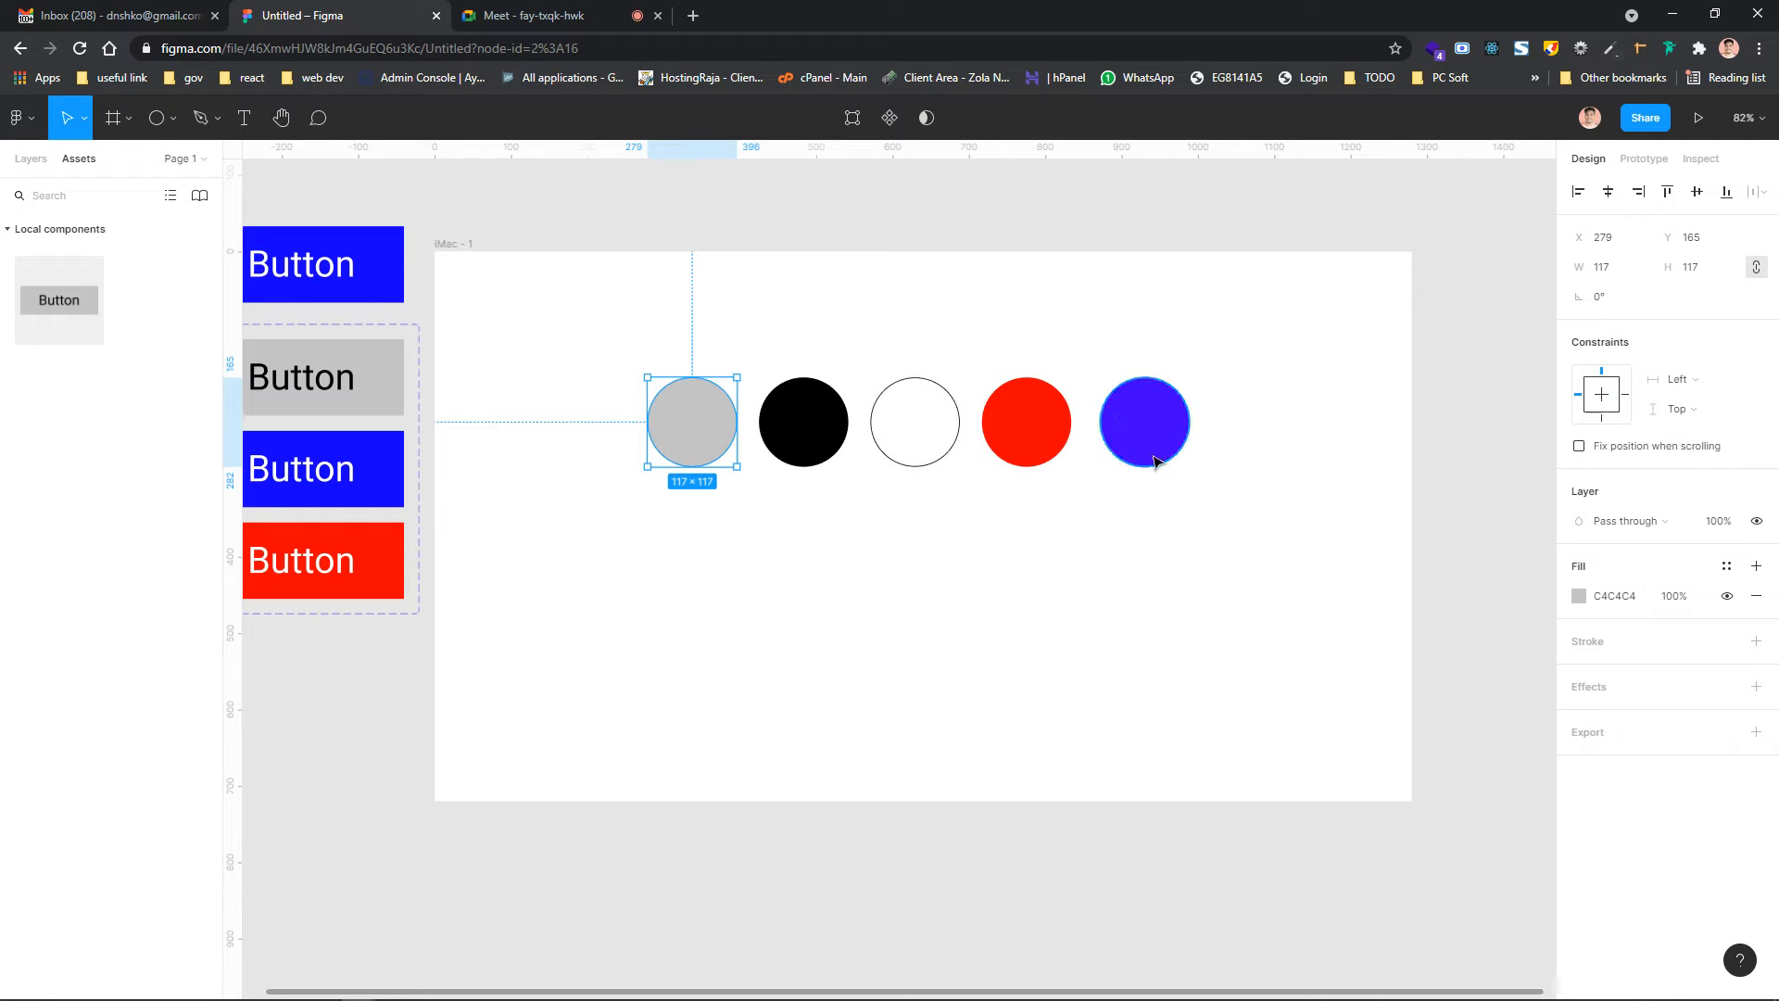
scroll(1005, 485, left, 2)
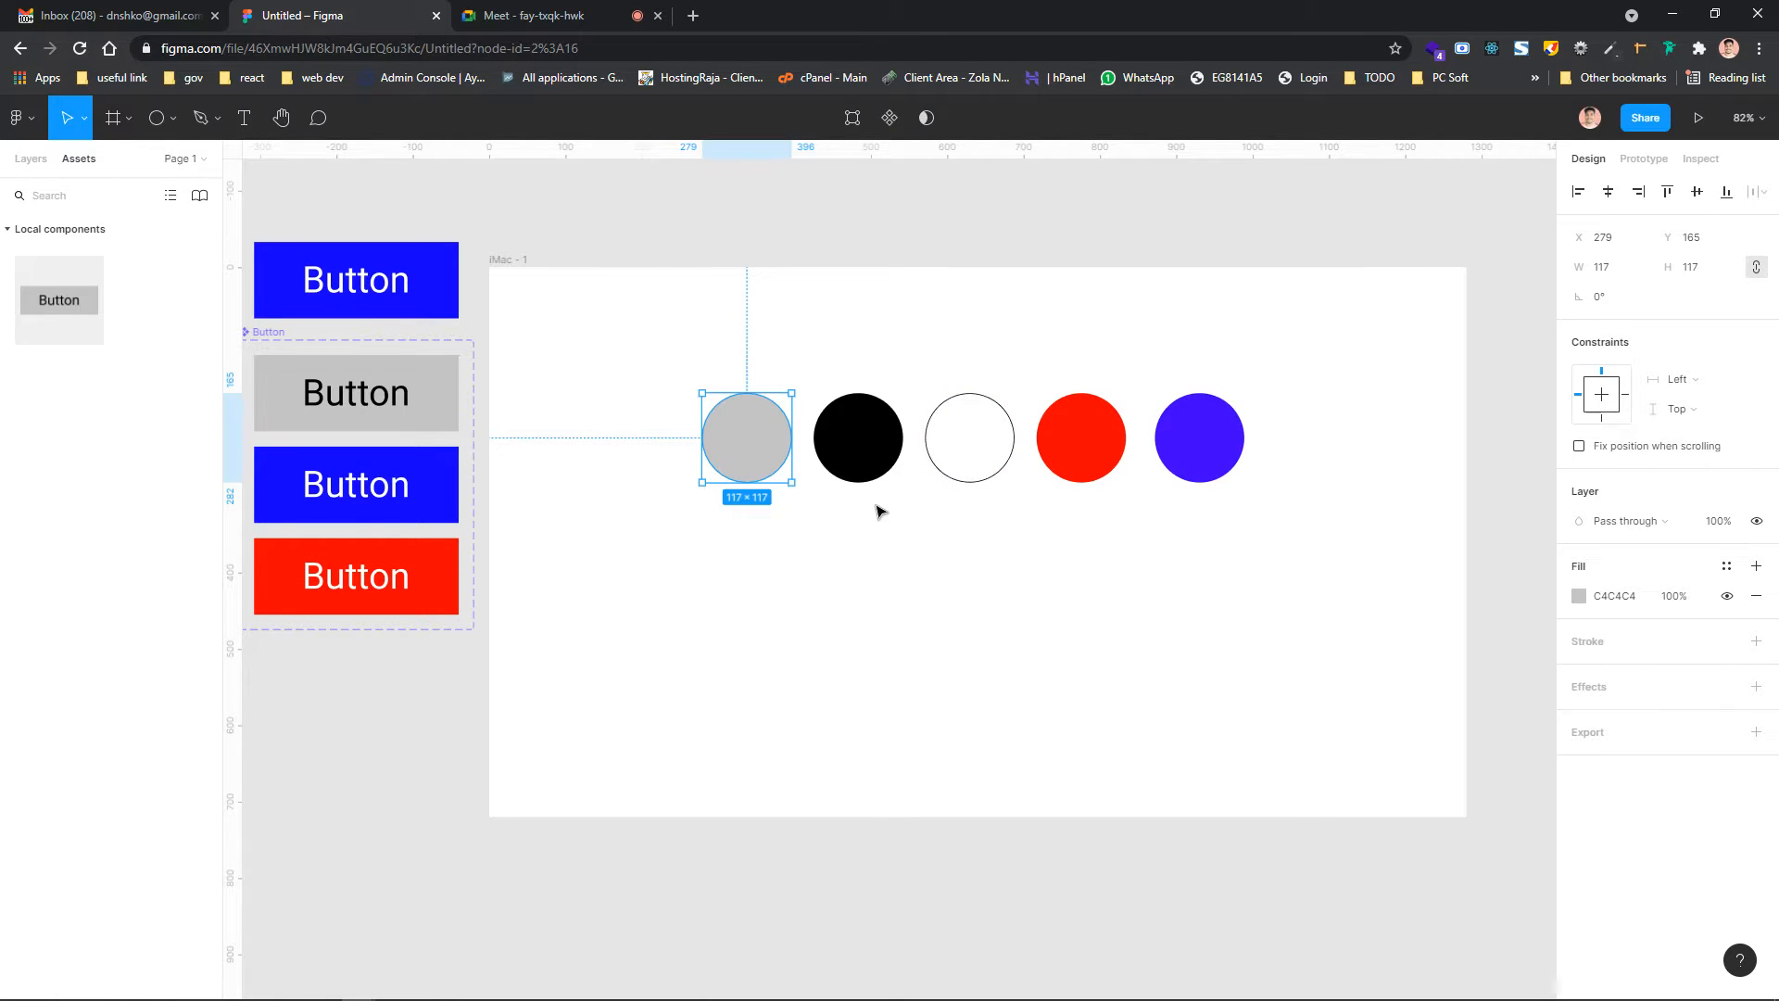
scroll(880, 521, left, 1)
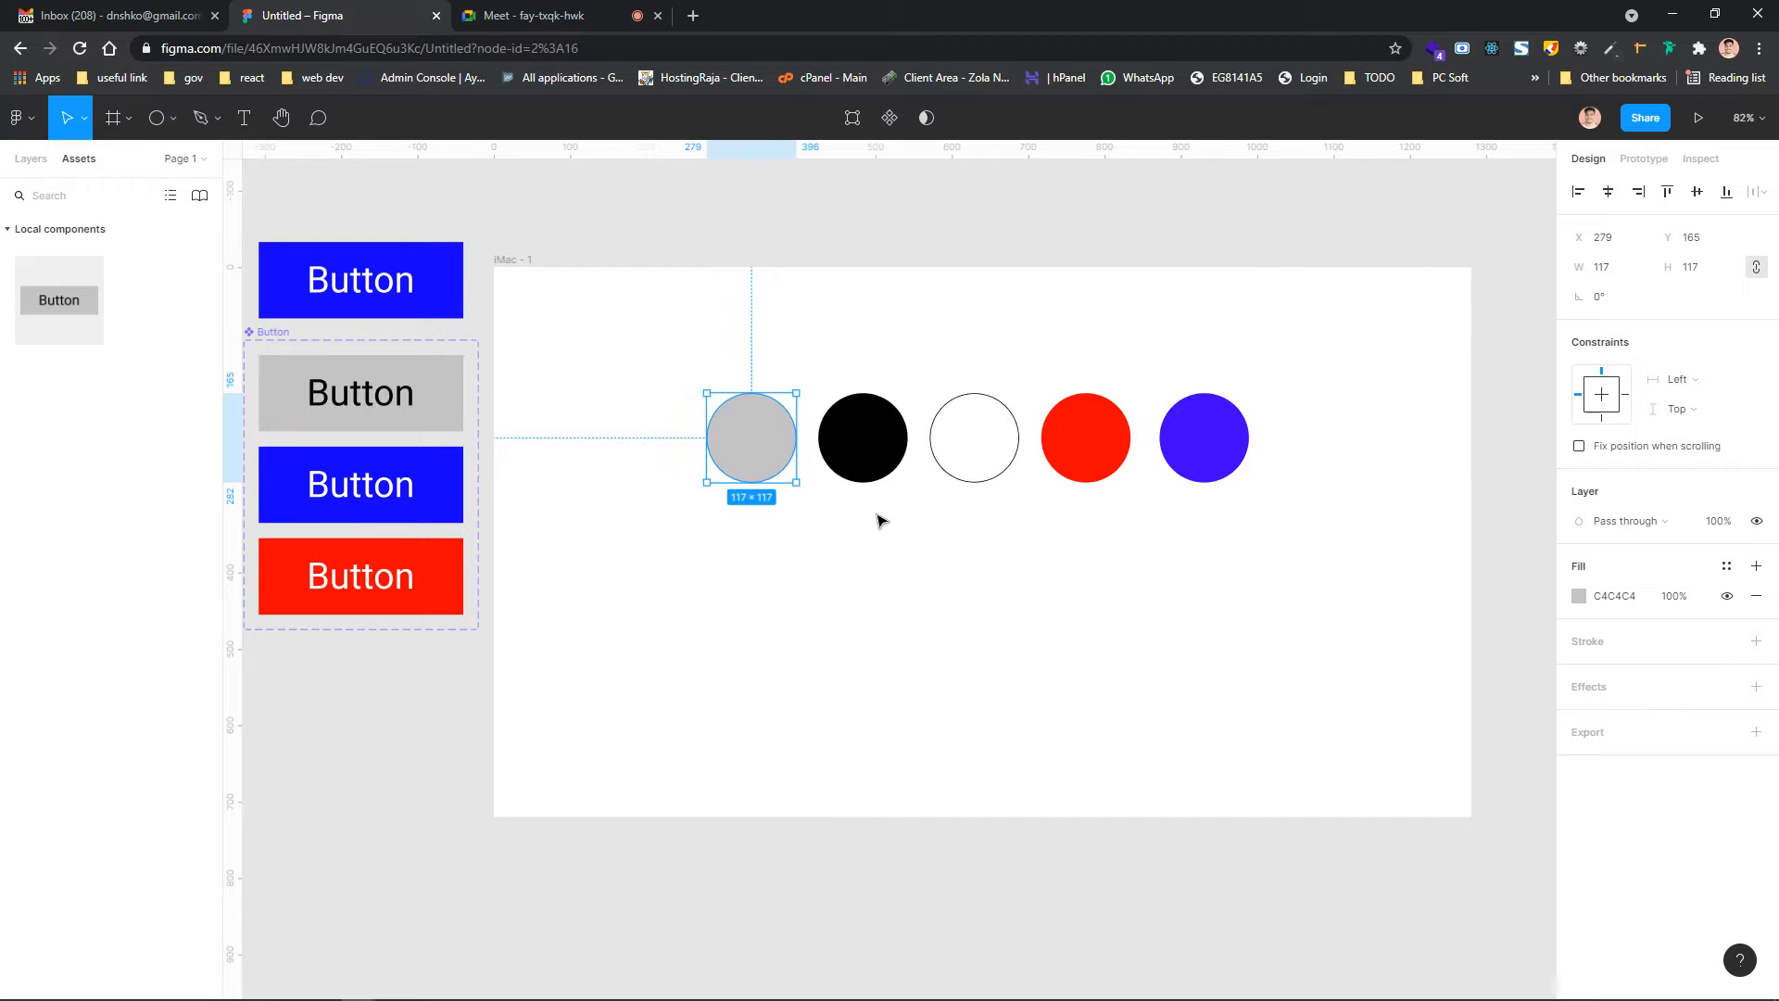
scroll(881, 520, right, 3)
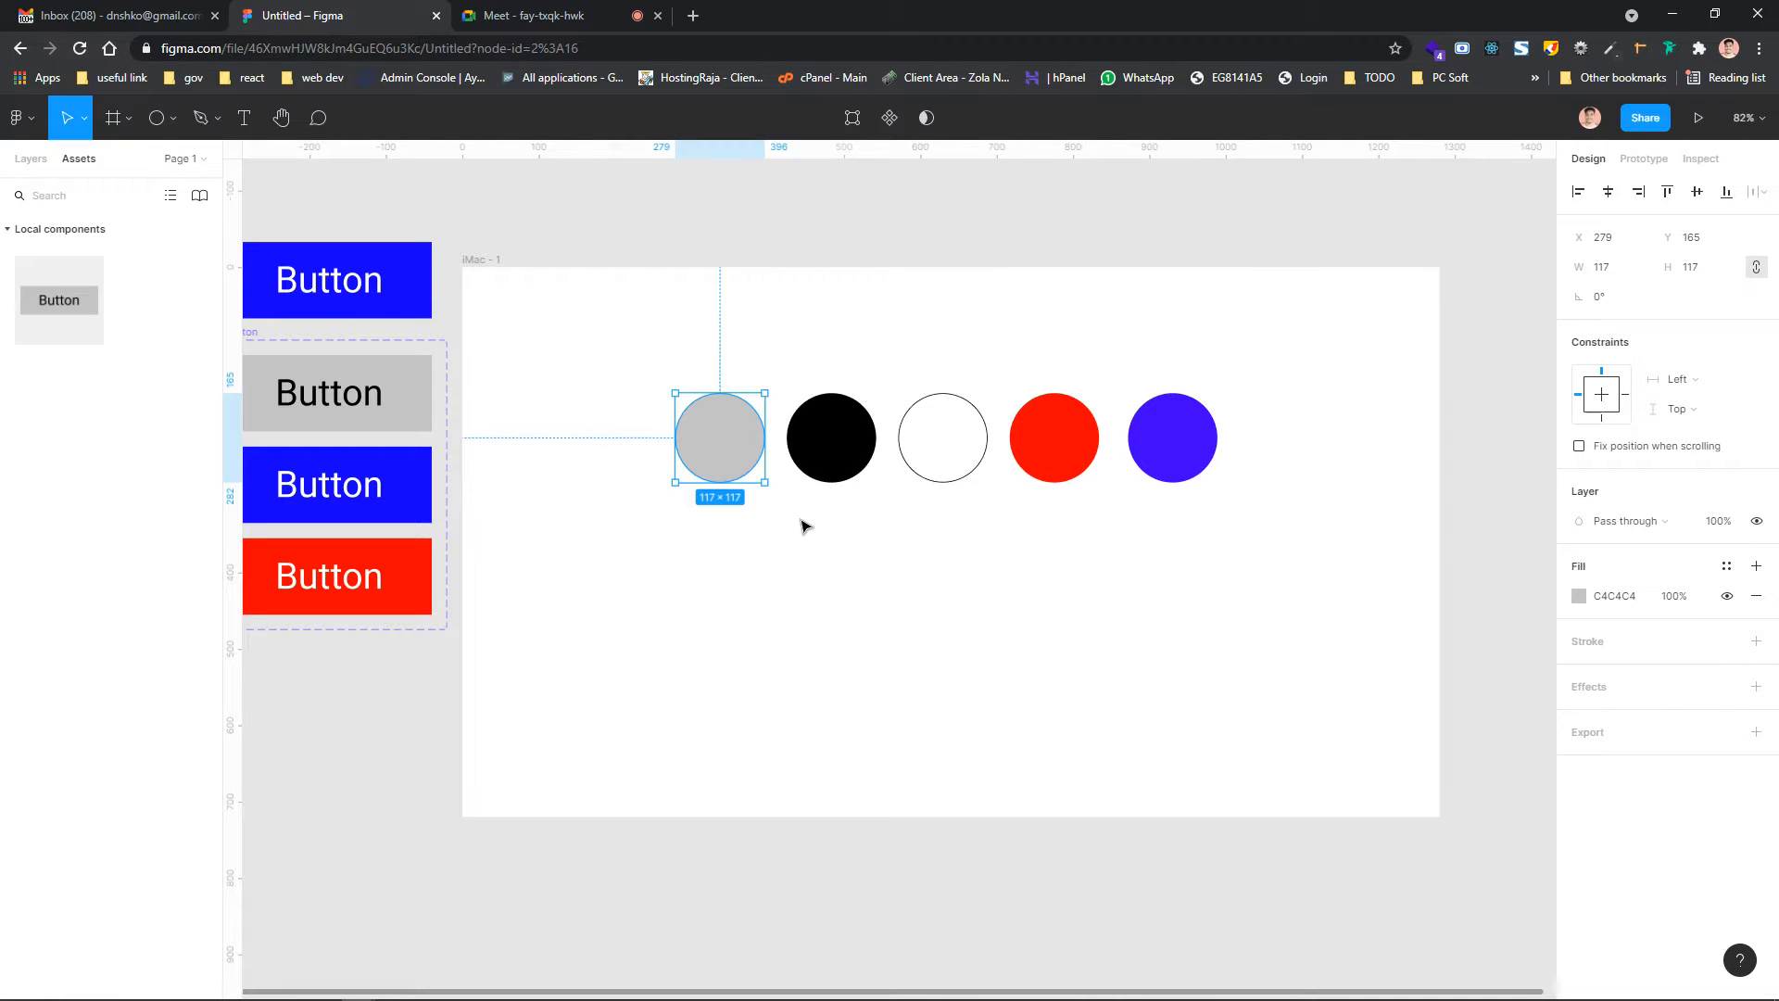
scroll(964, 516, right, 2)
scroll(964, 515, left, 1)
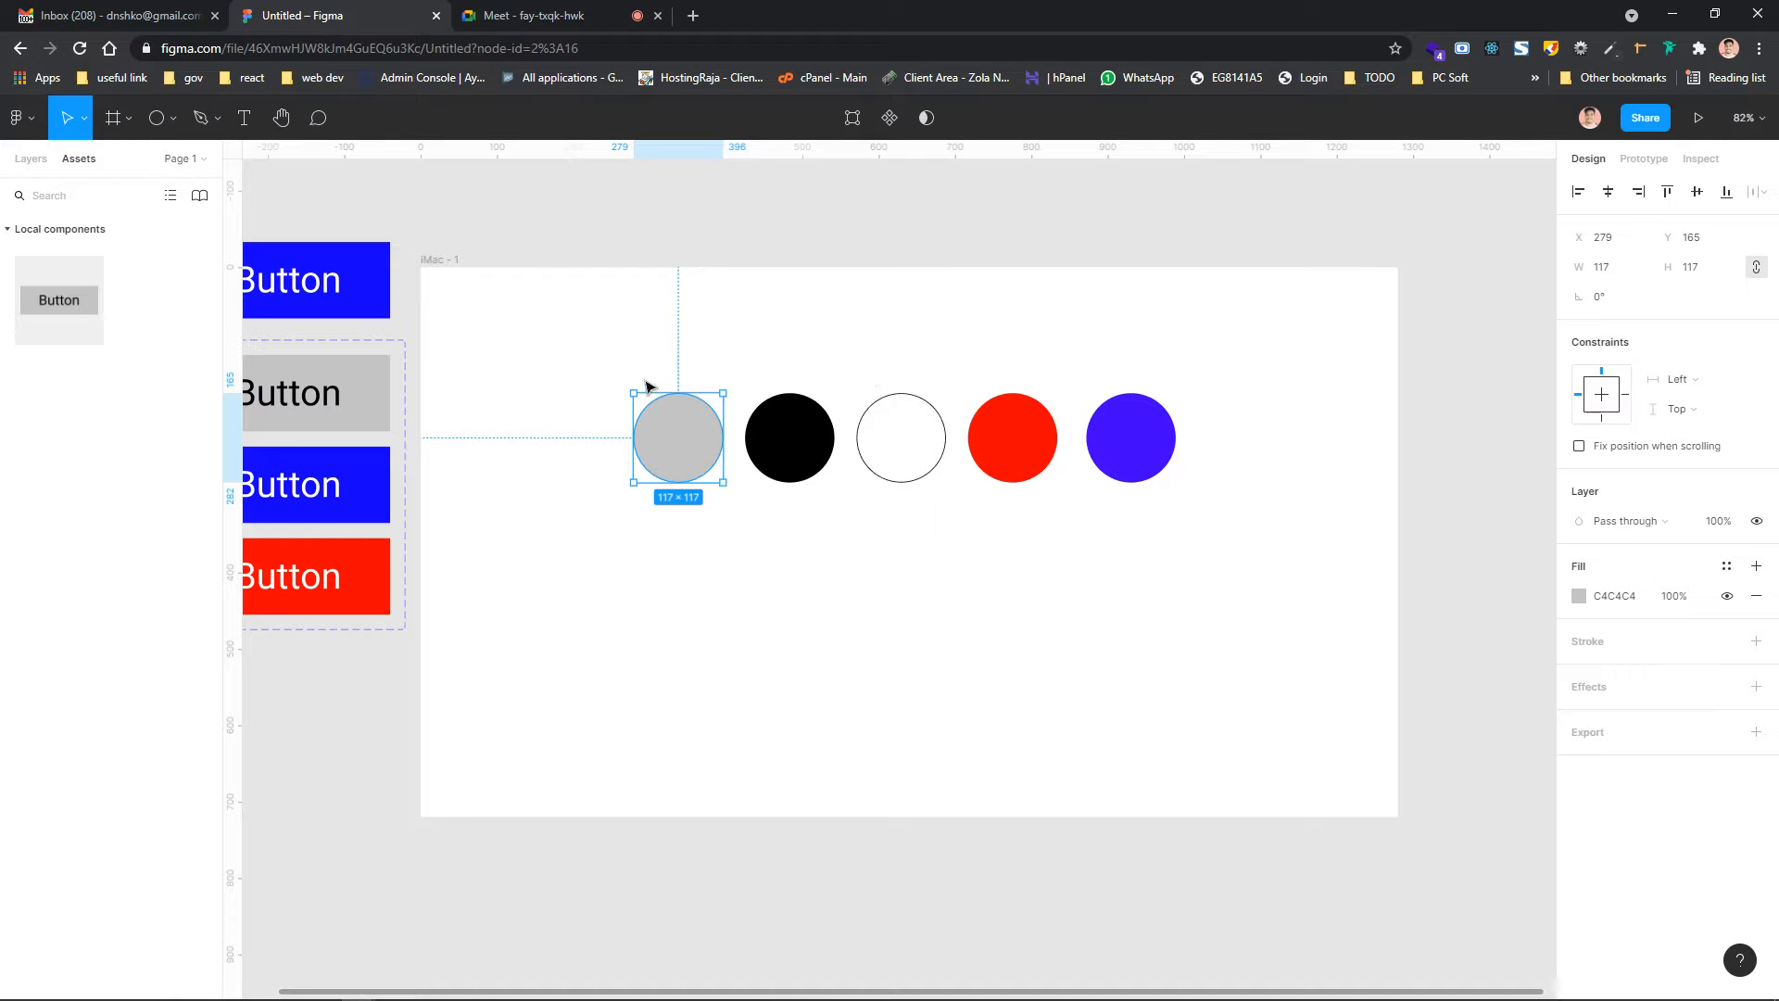
scroll(882, 539, right, 1)
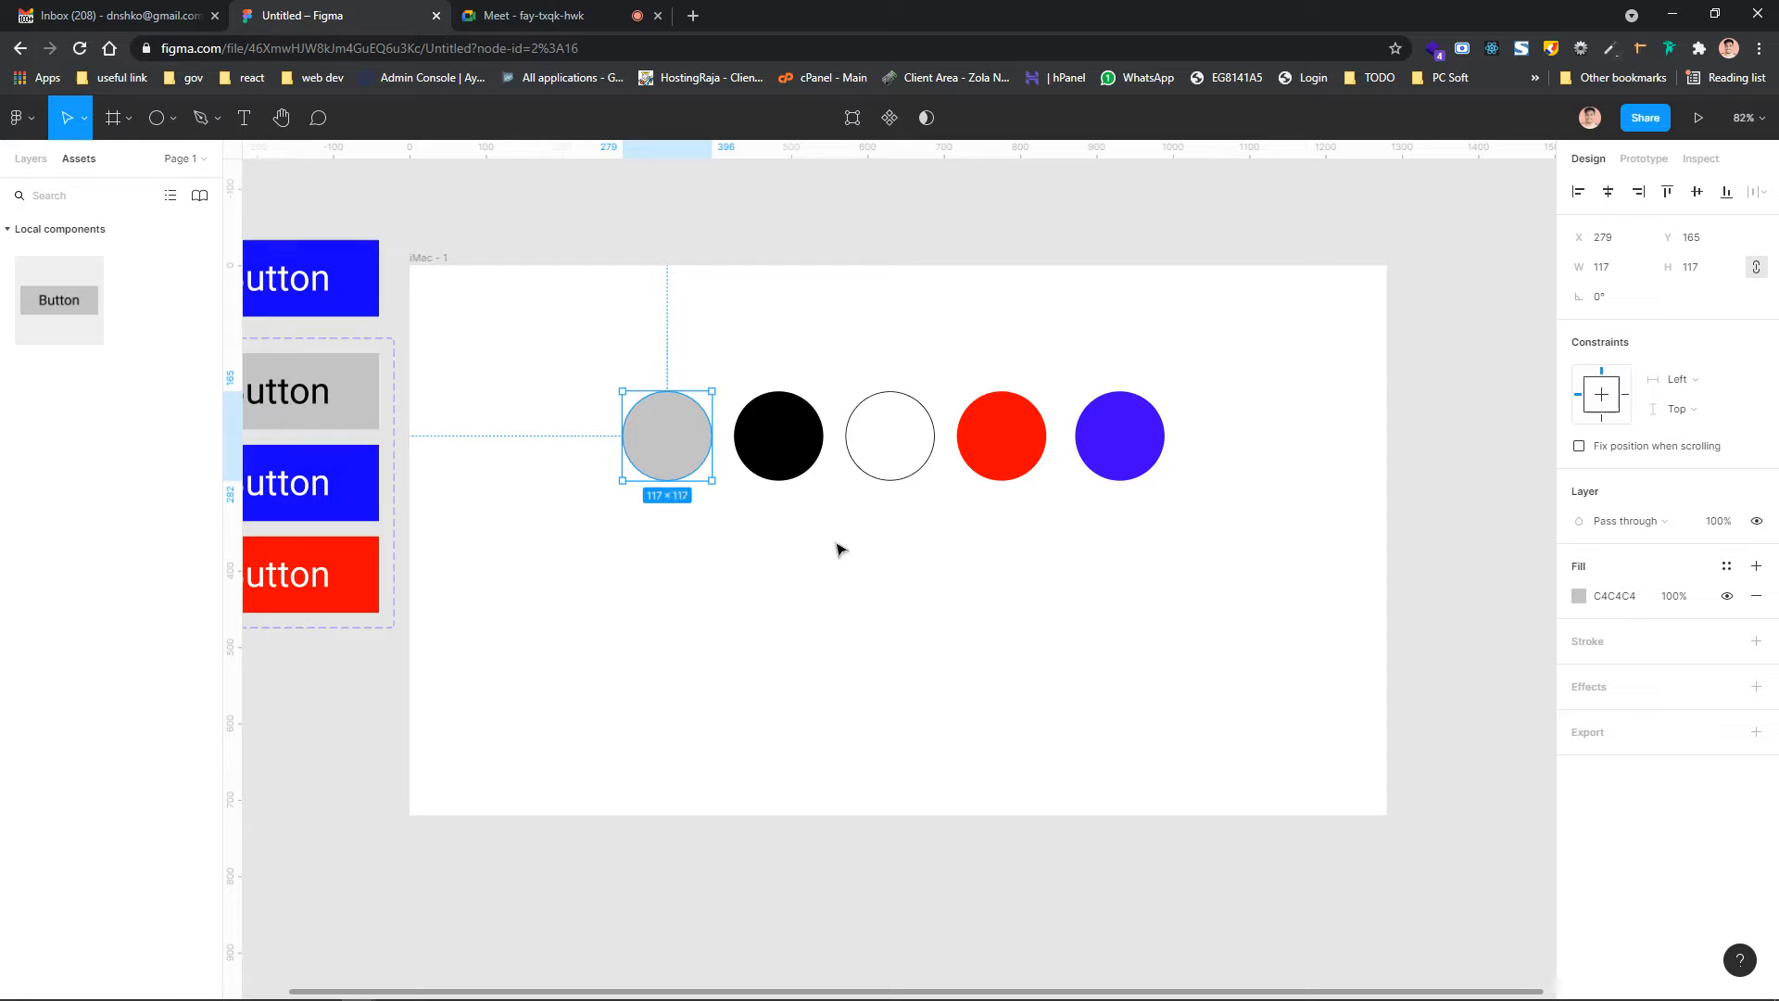
scroll(989, 513, right, 3)
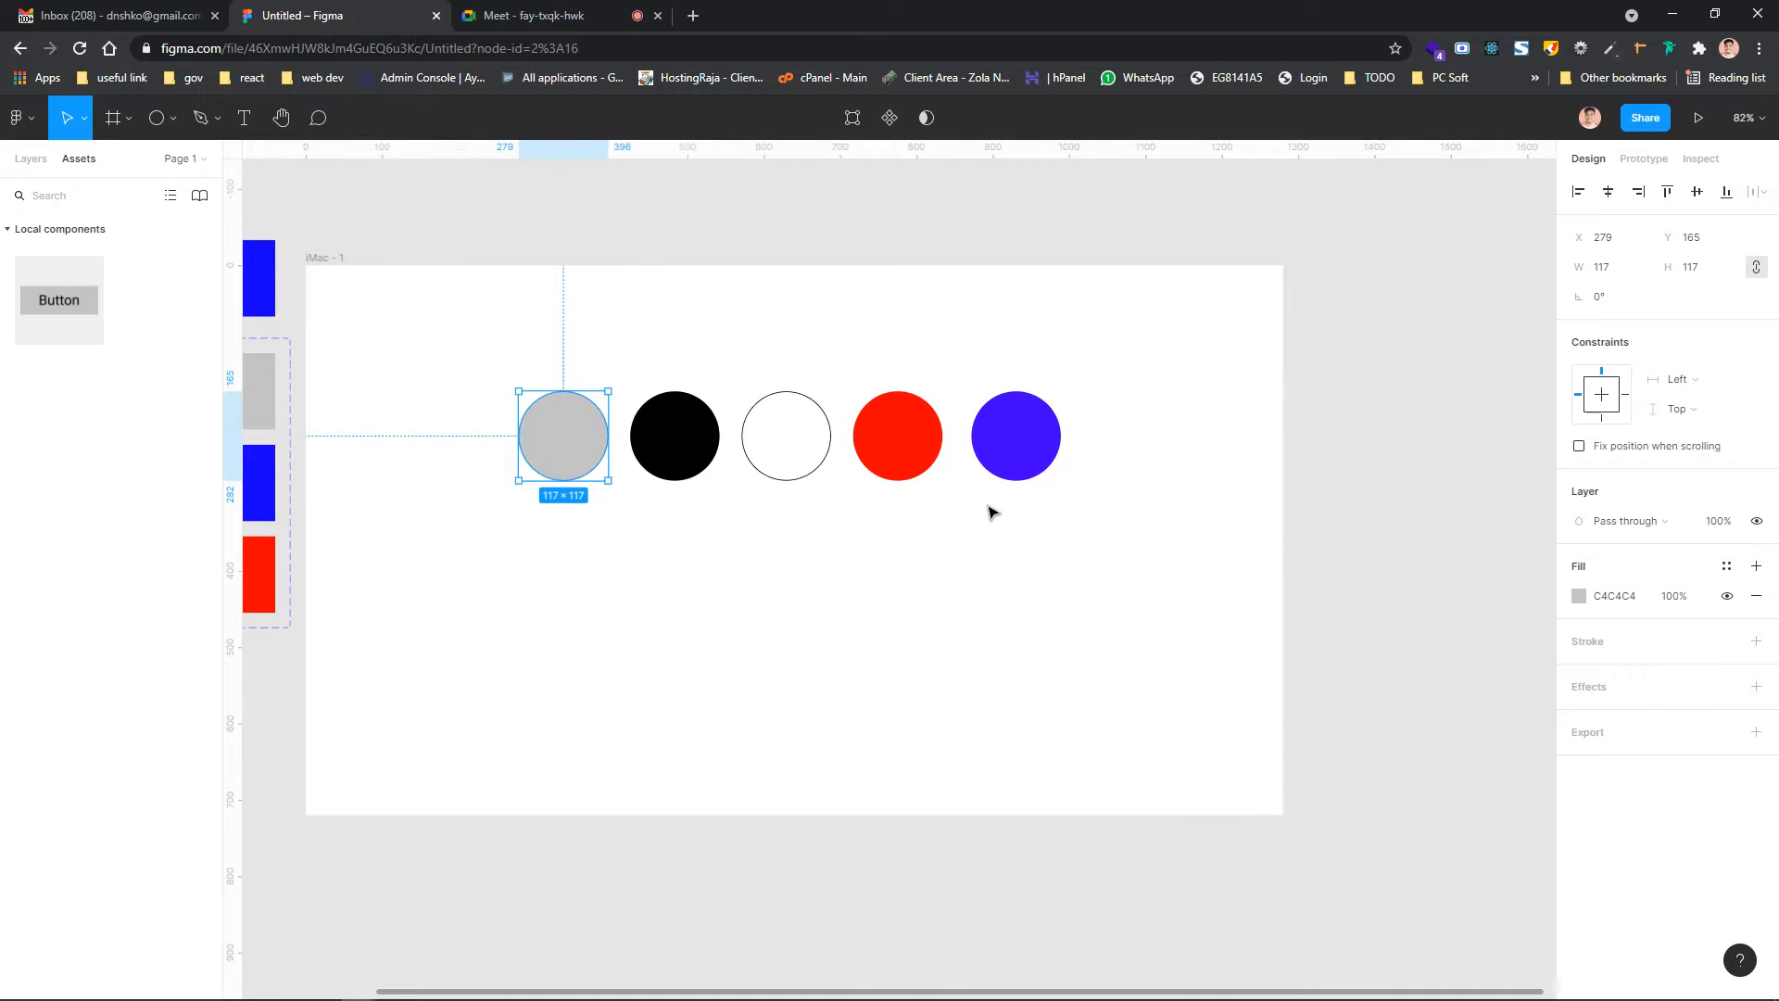
scroll(834, 419, left, 1)
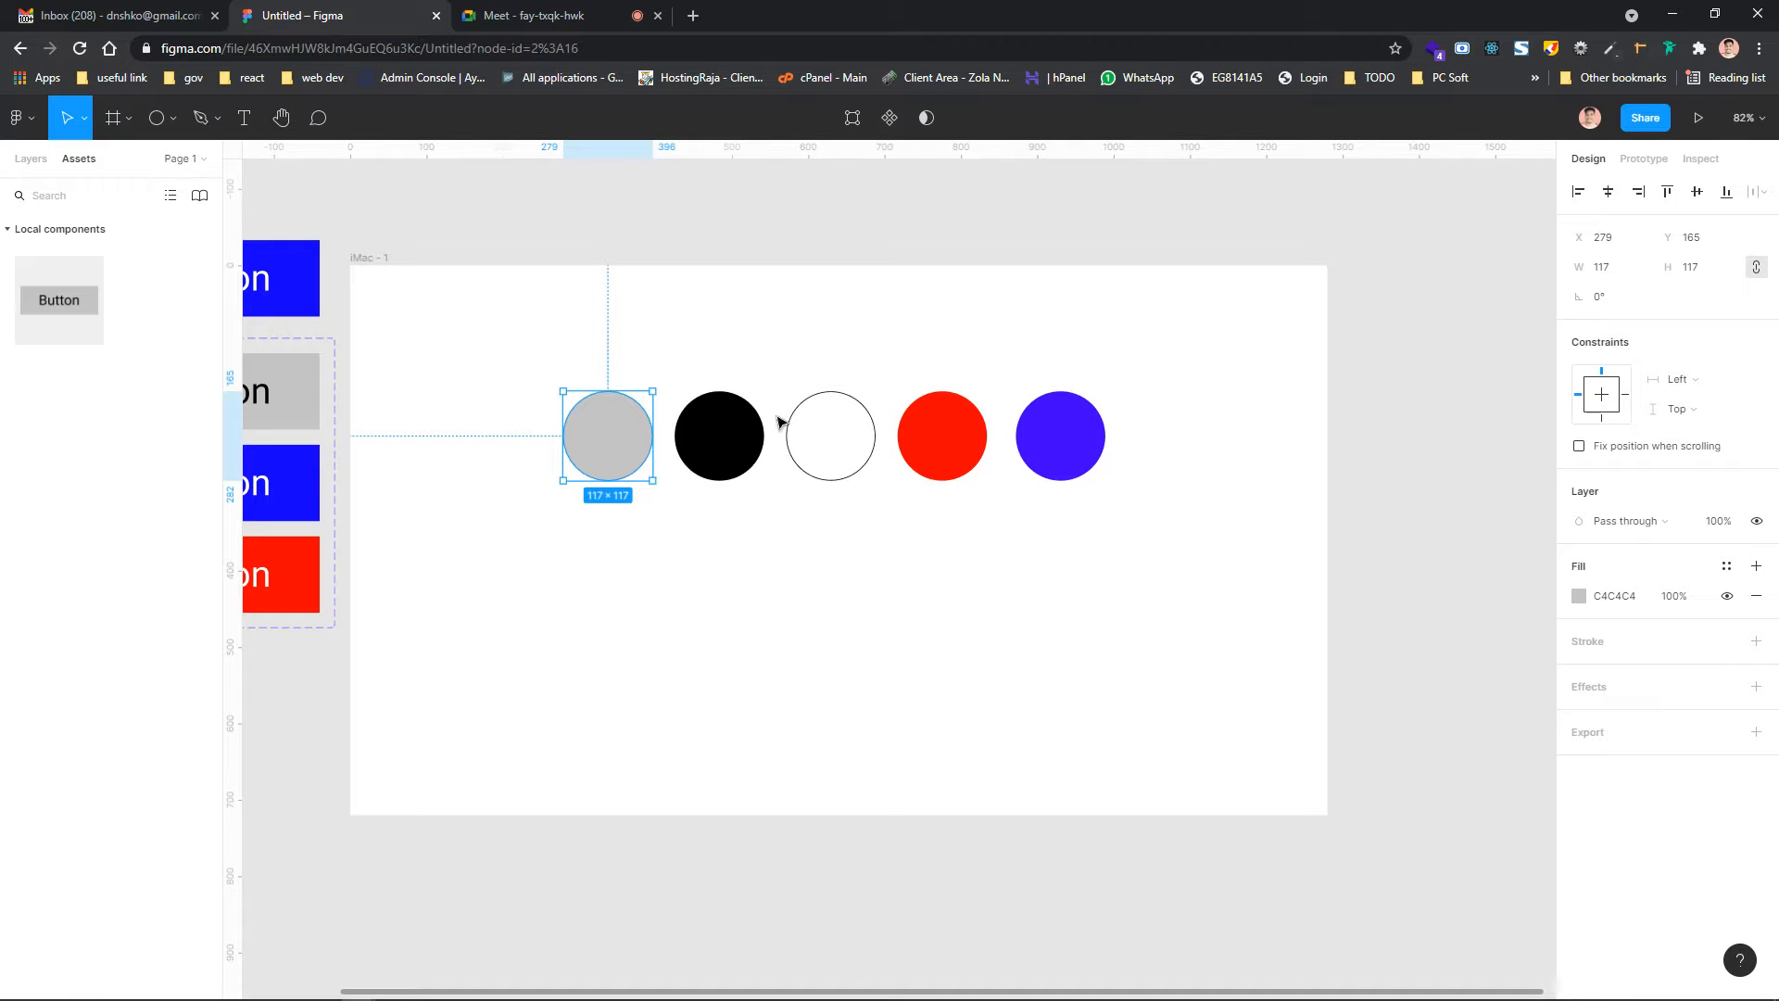
Create a color style named "wire" from the fill of the gray first circle
click(941, 421)
click(623, 425)
click(1726, 568)
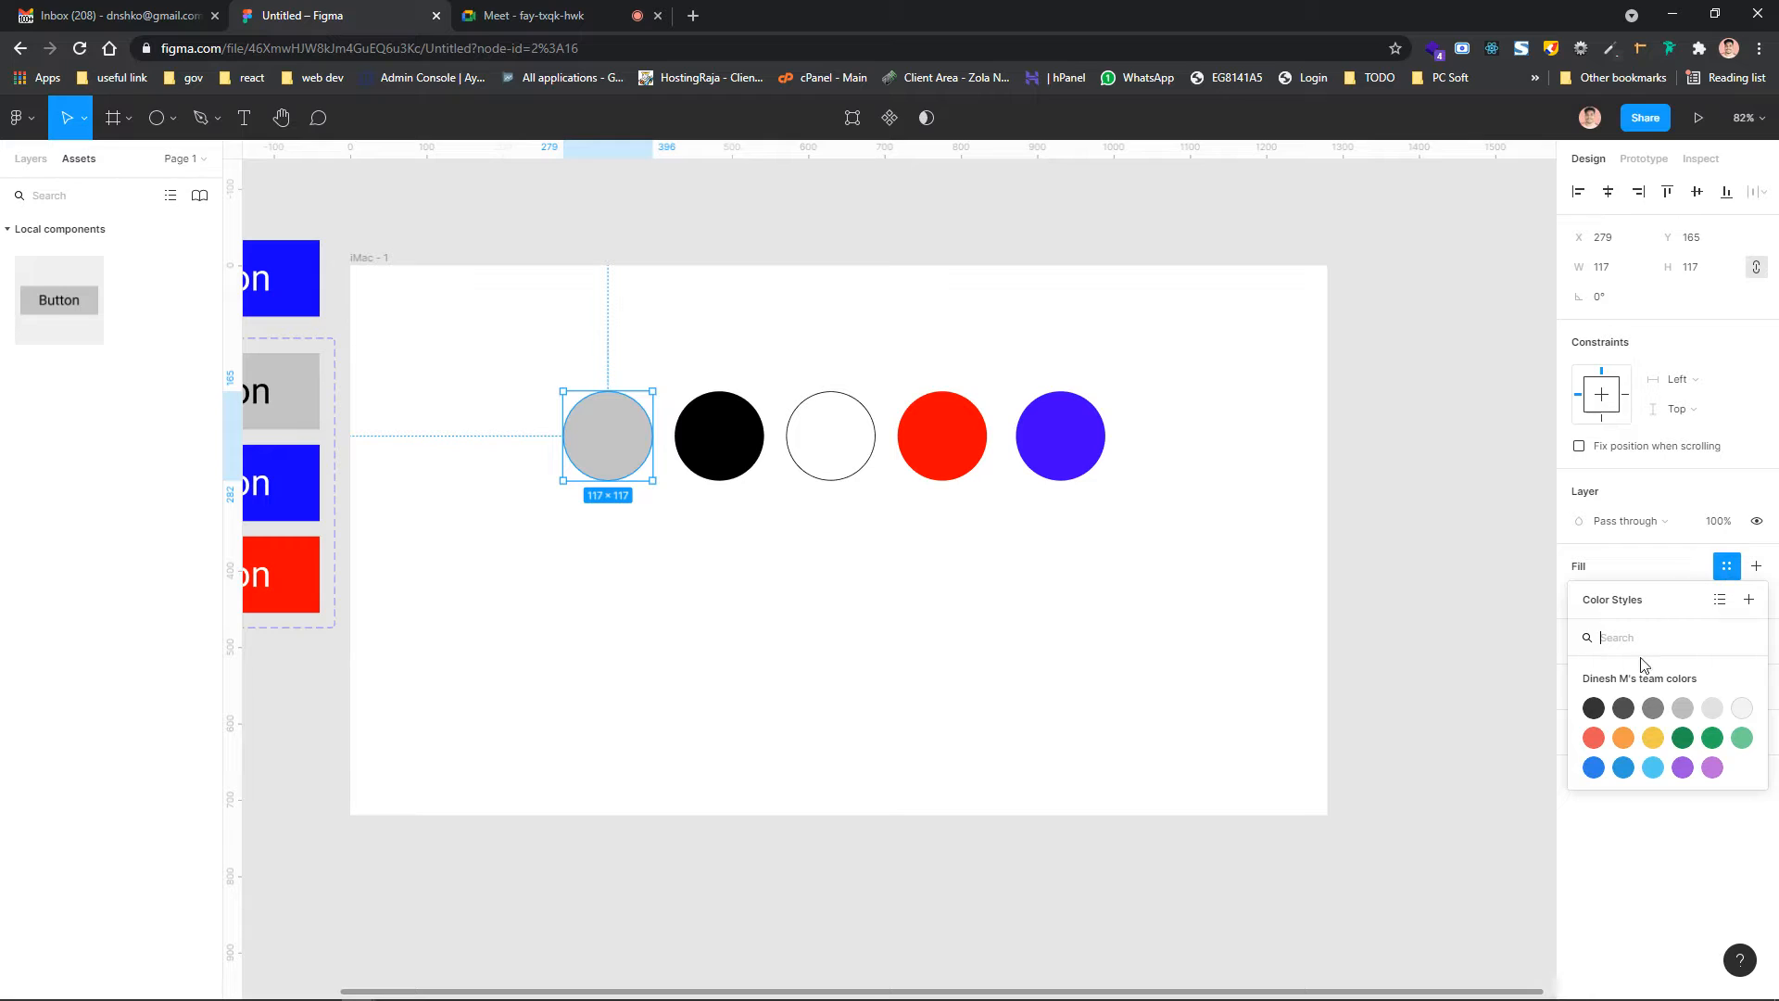
click(1749, 601)
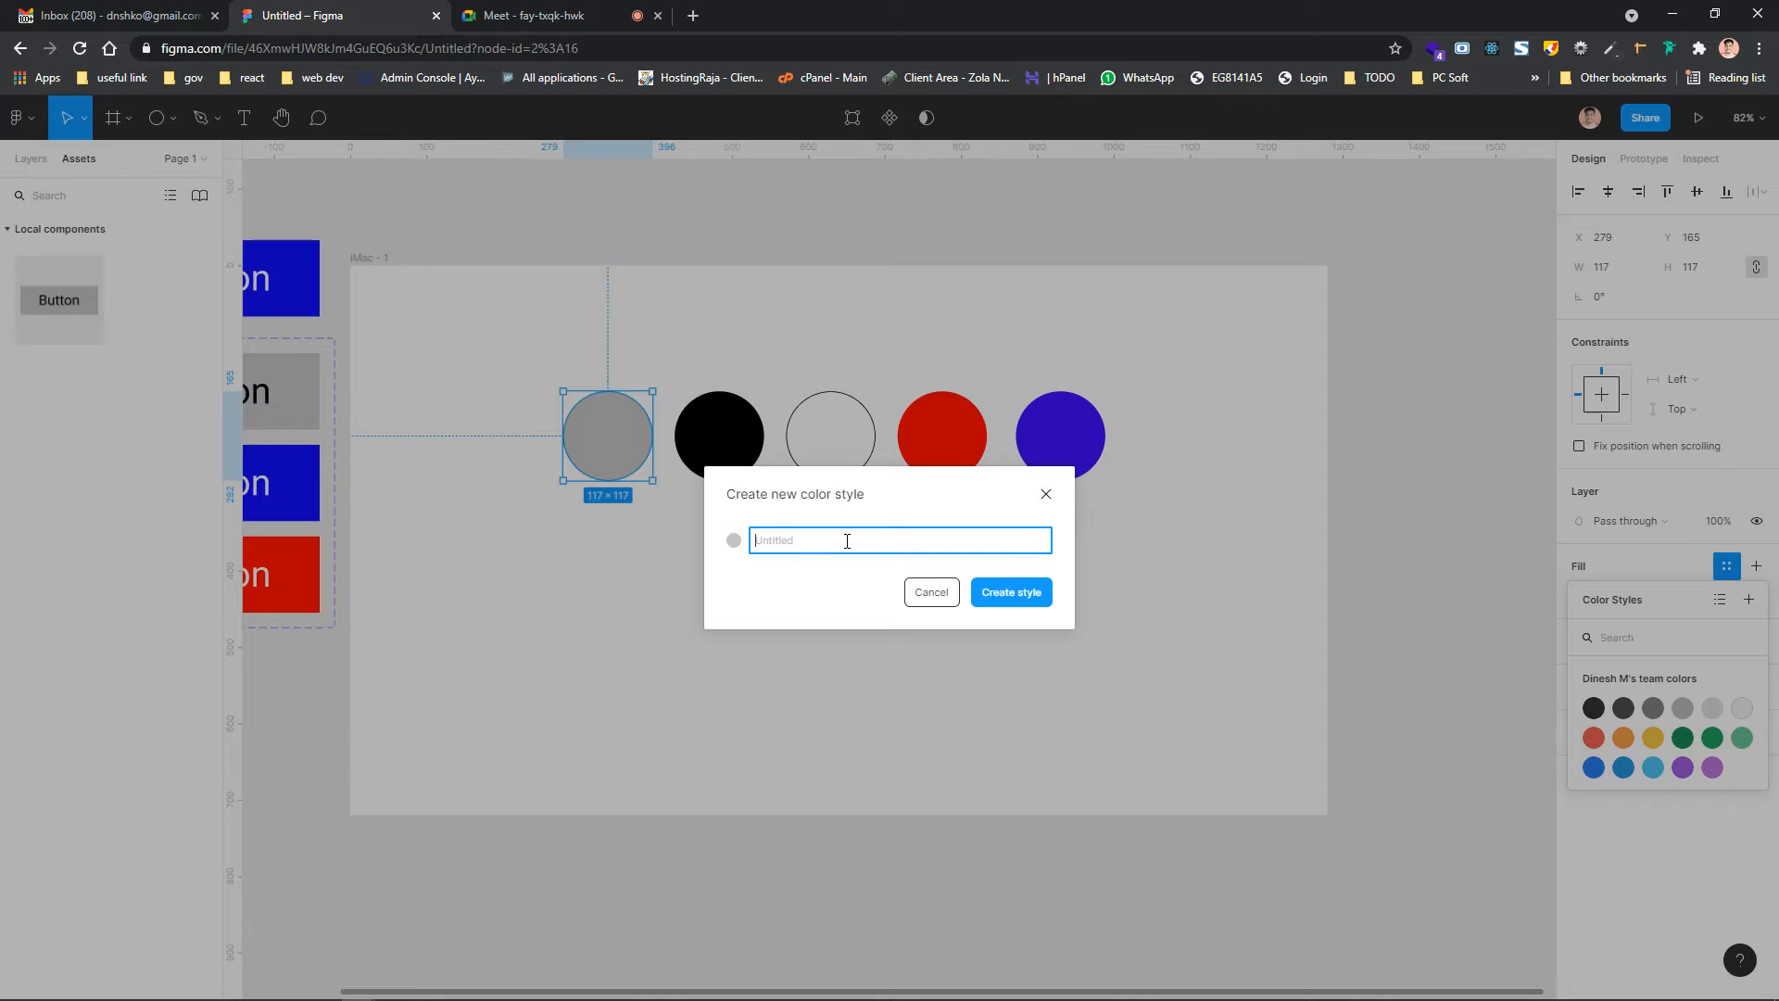
text(one)
key(BackSpace)
key(BackSpace)
key(BackSpace)
text(wire)
click(1023, 596)
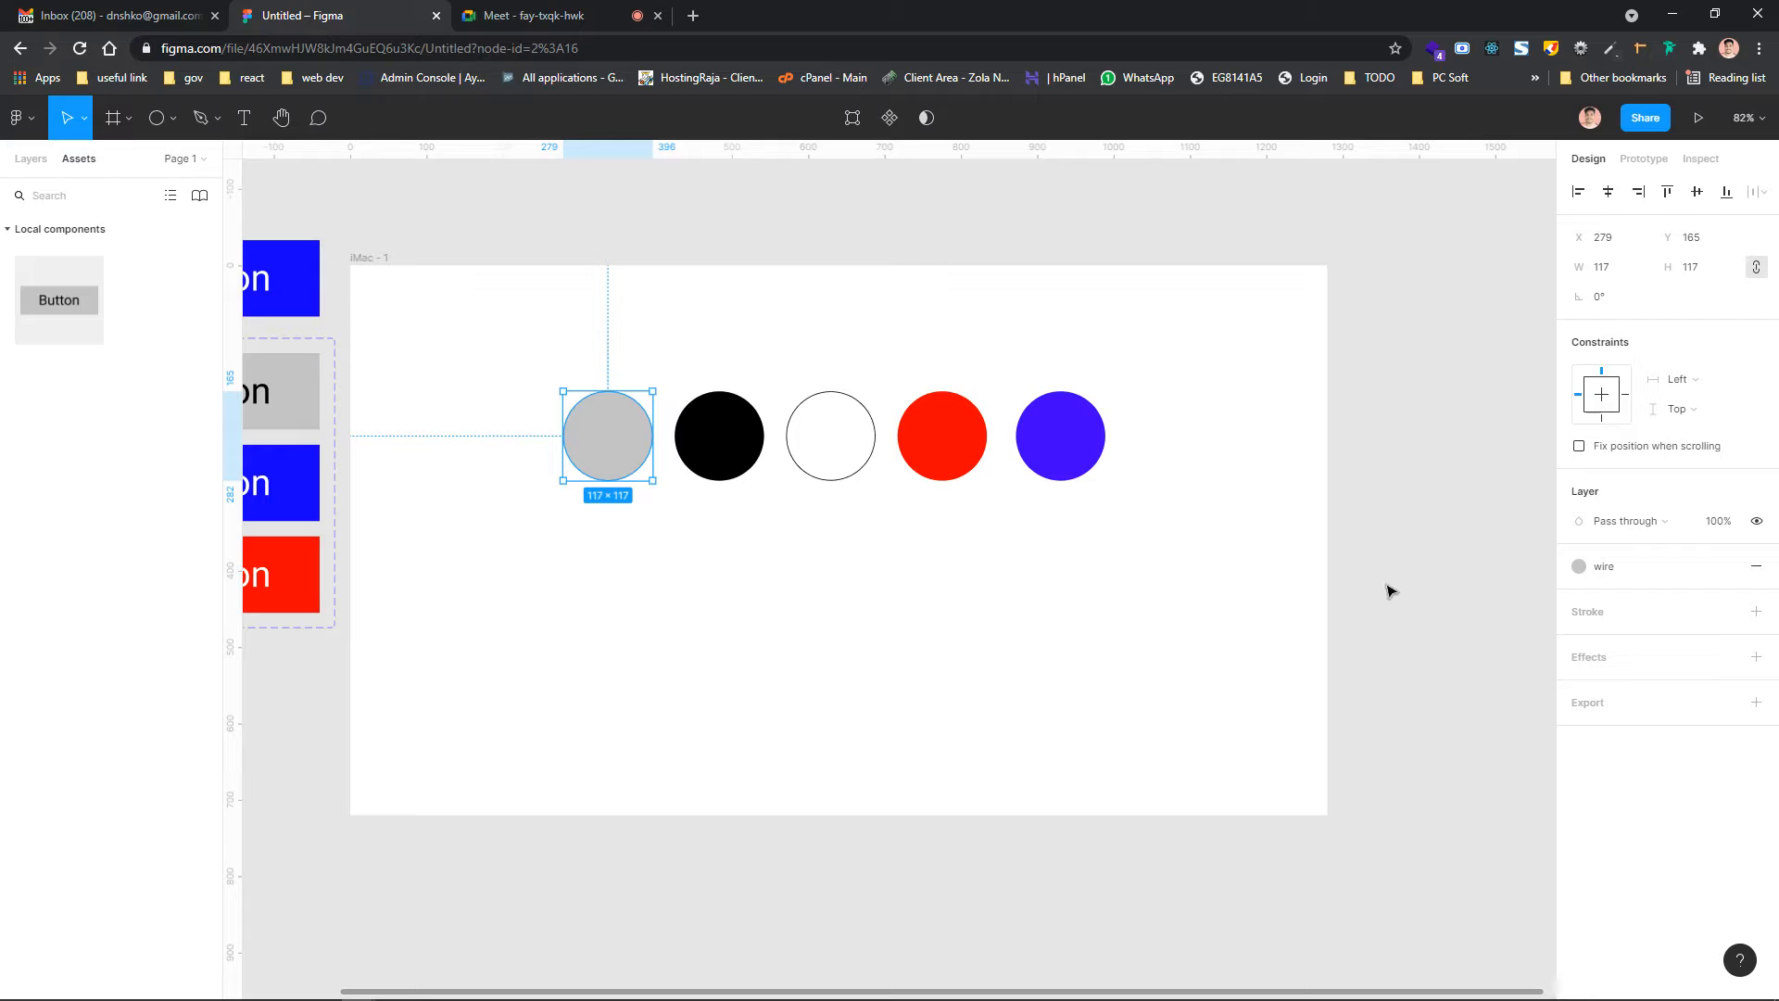
Create a color style named "ui / black" from the fill of the black second circle
click(716, 428)
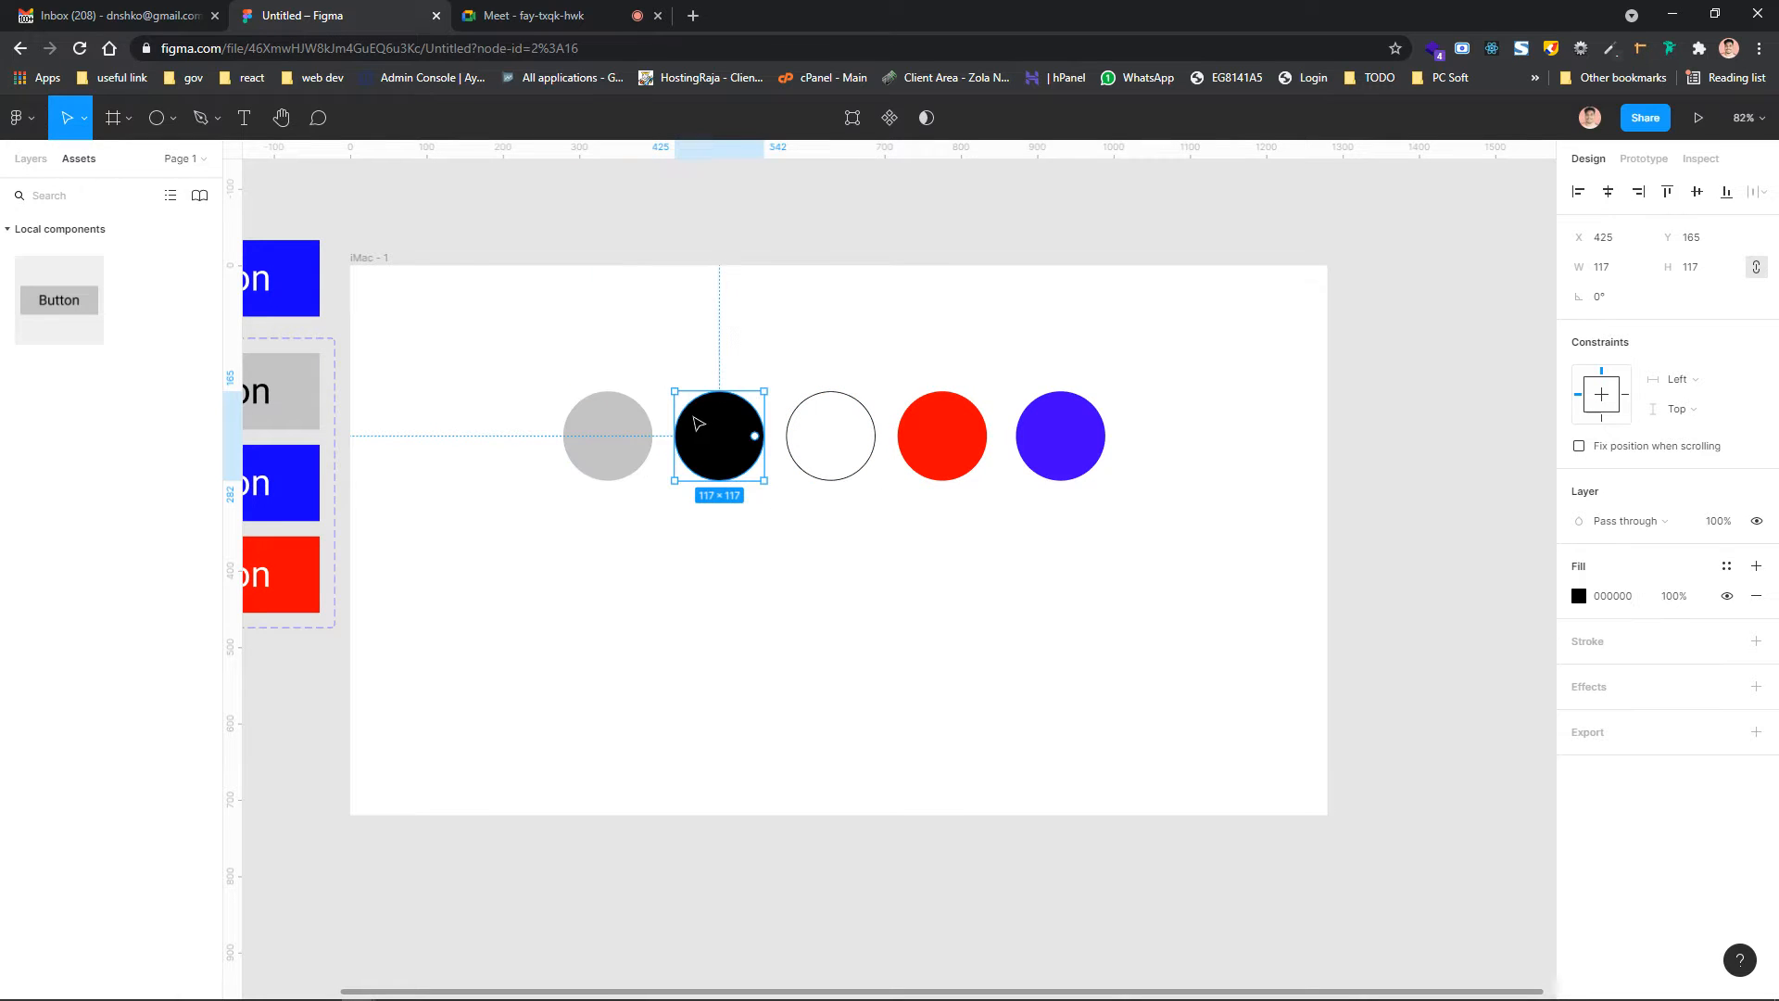
click(1756, 565)
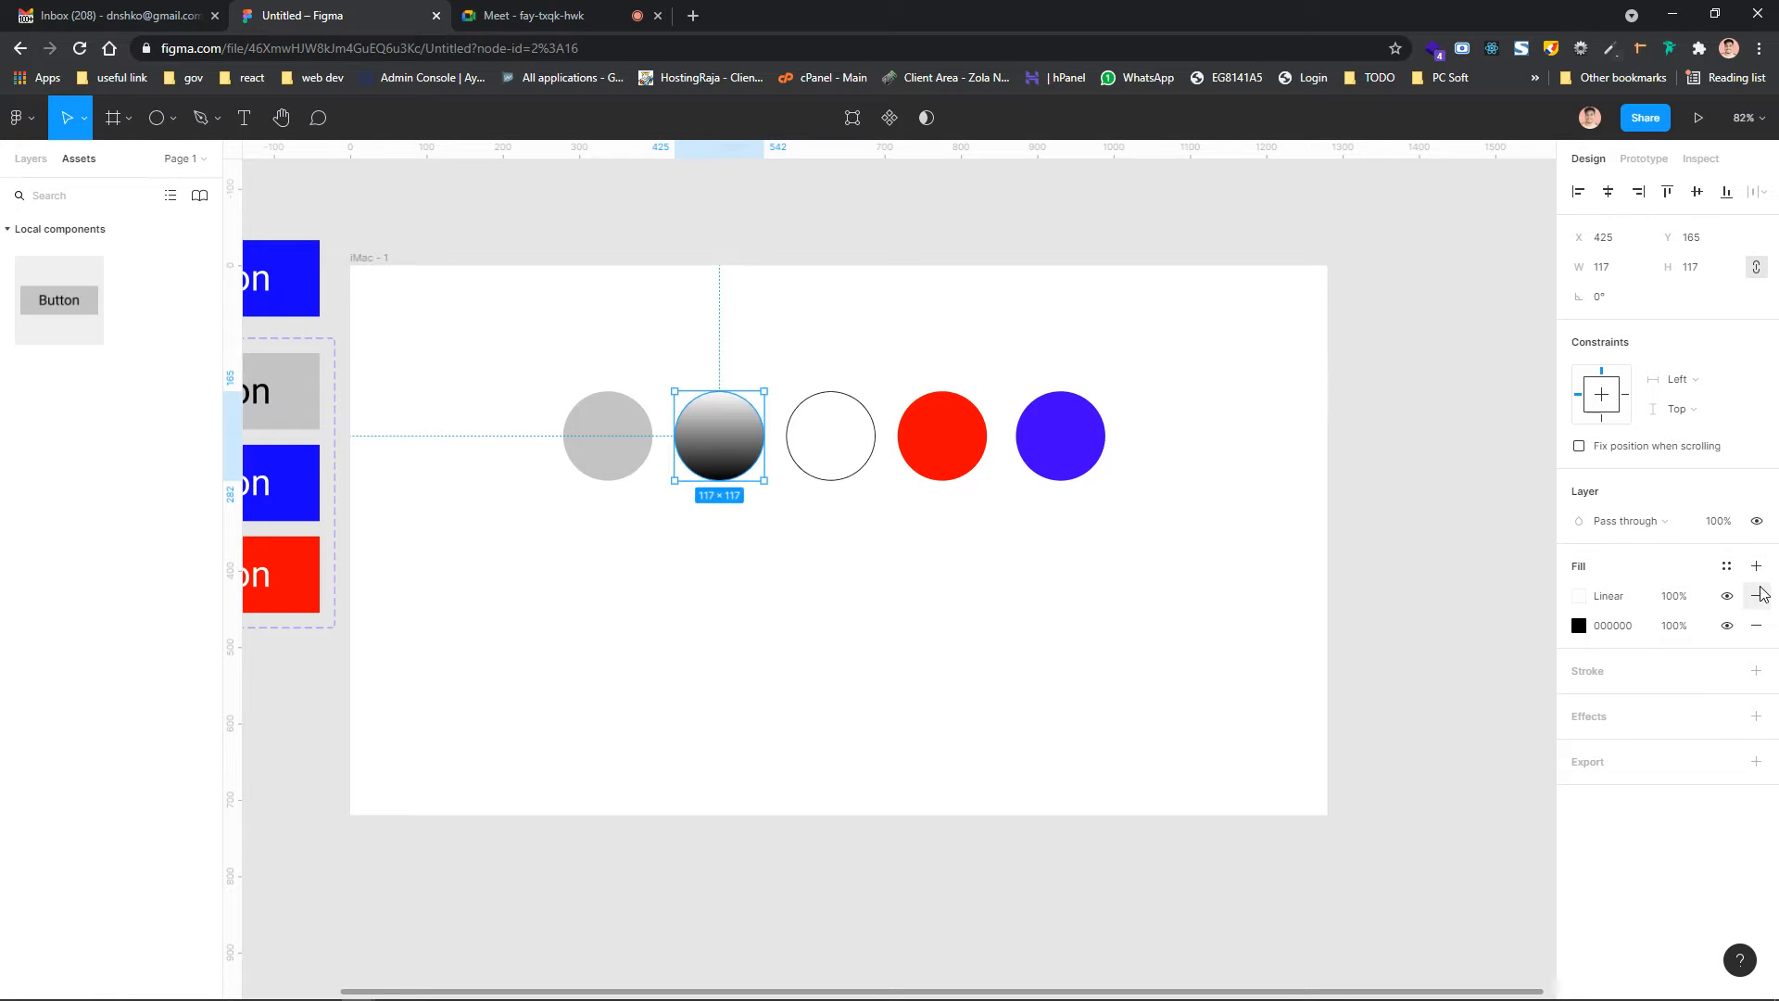
click(1756, 596)
click(1727, 565)
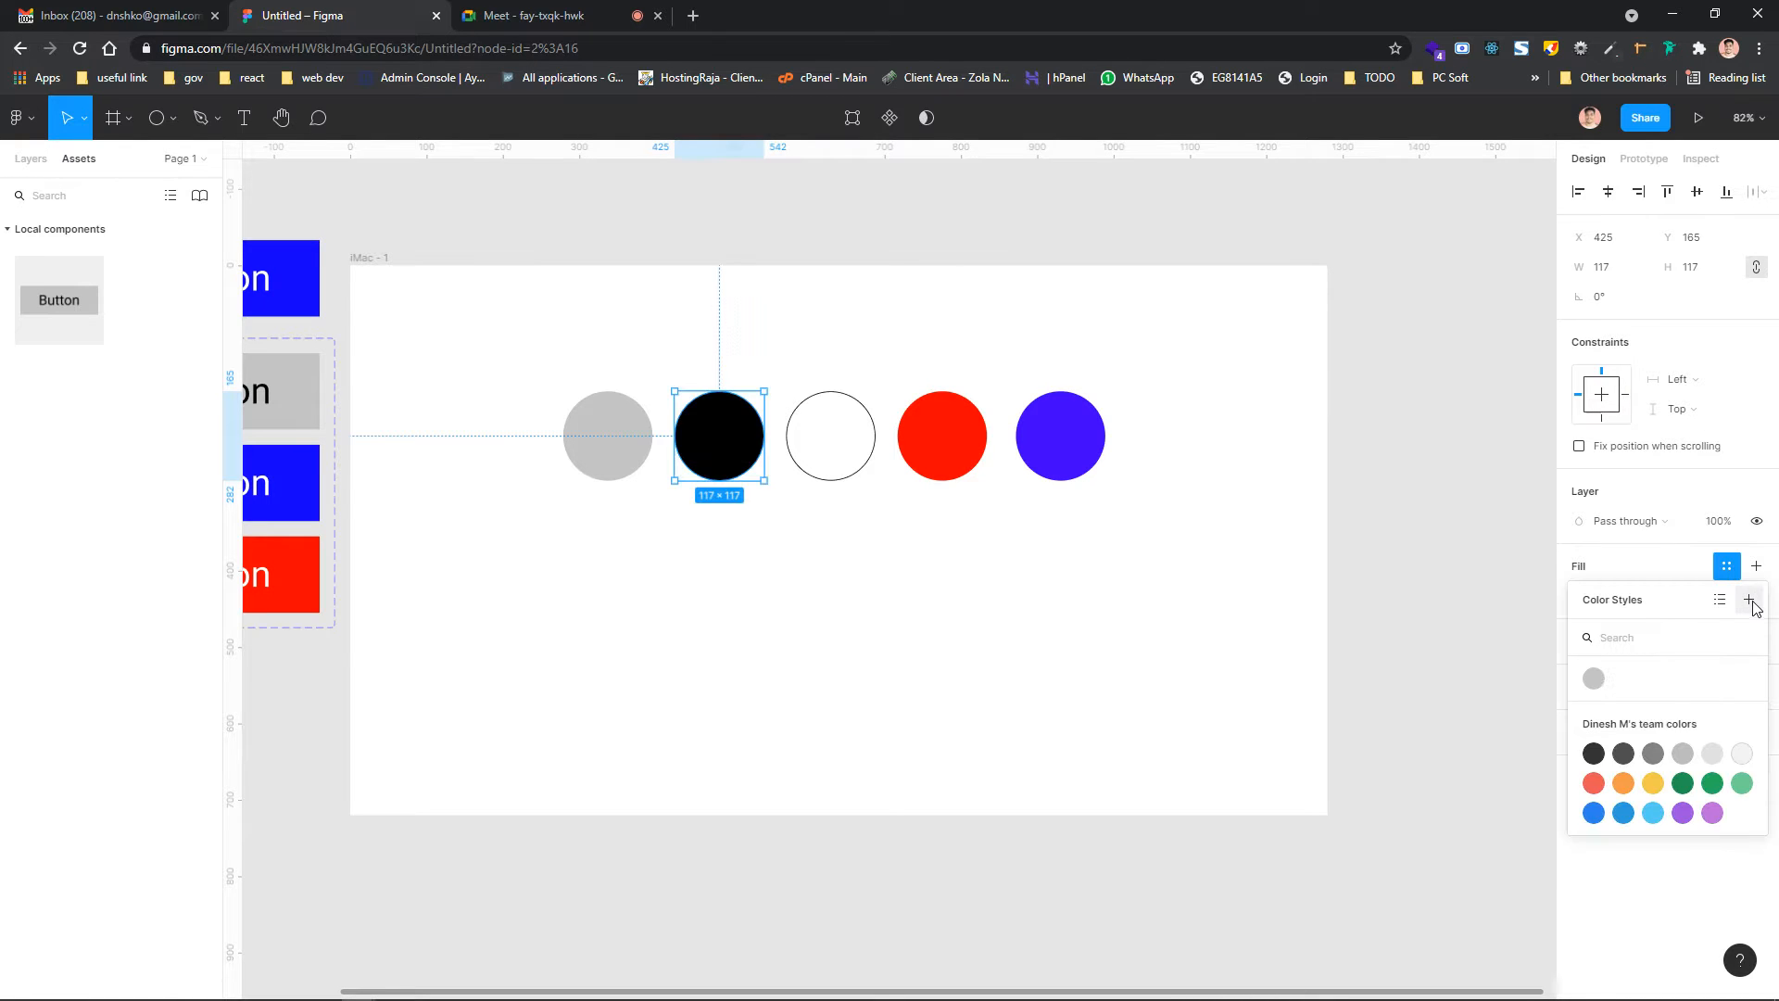
click(1751, 601)
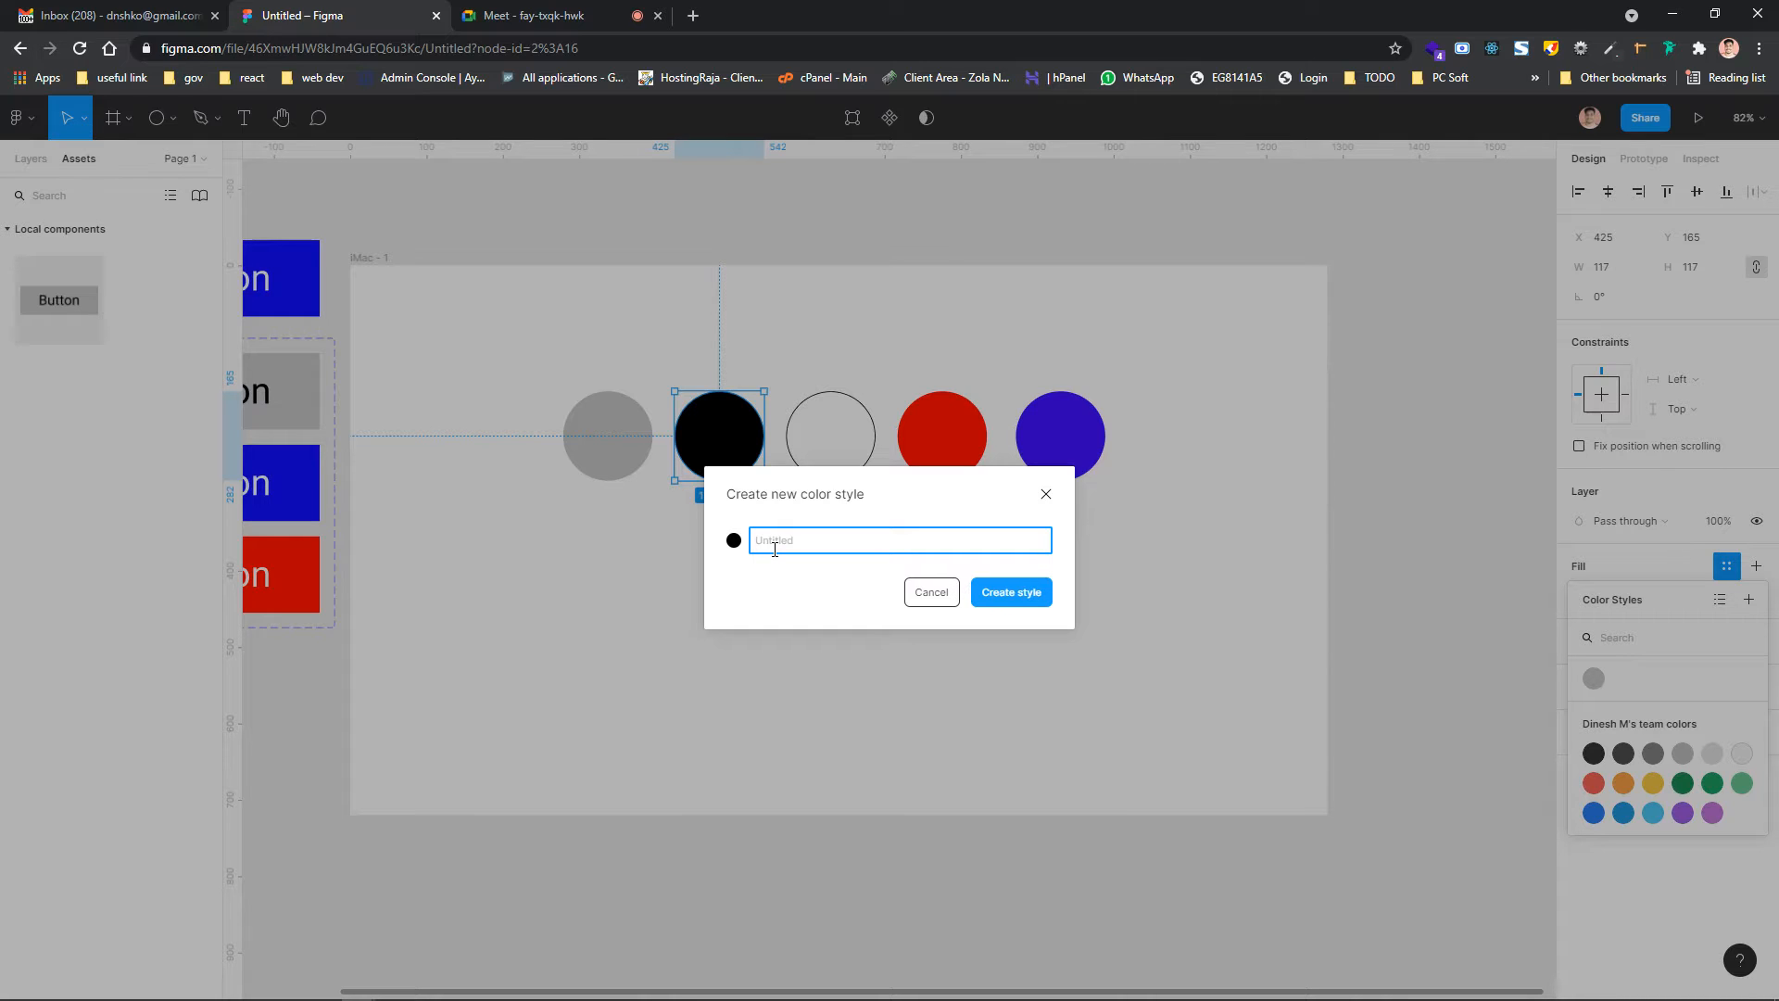
text(ui)
key(BackSpace)
text(ui)
click(1026, 600)
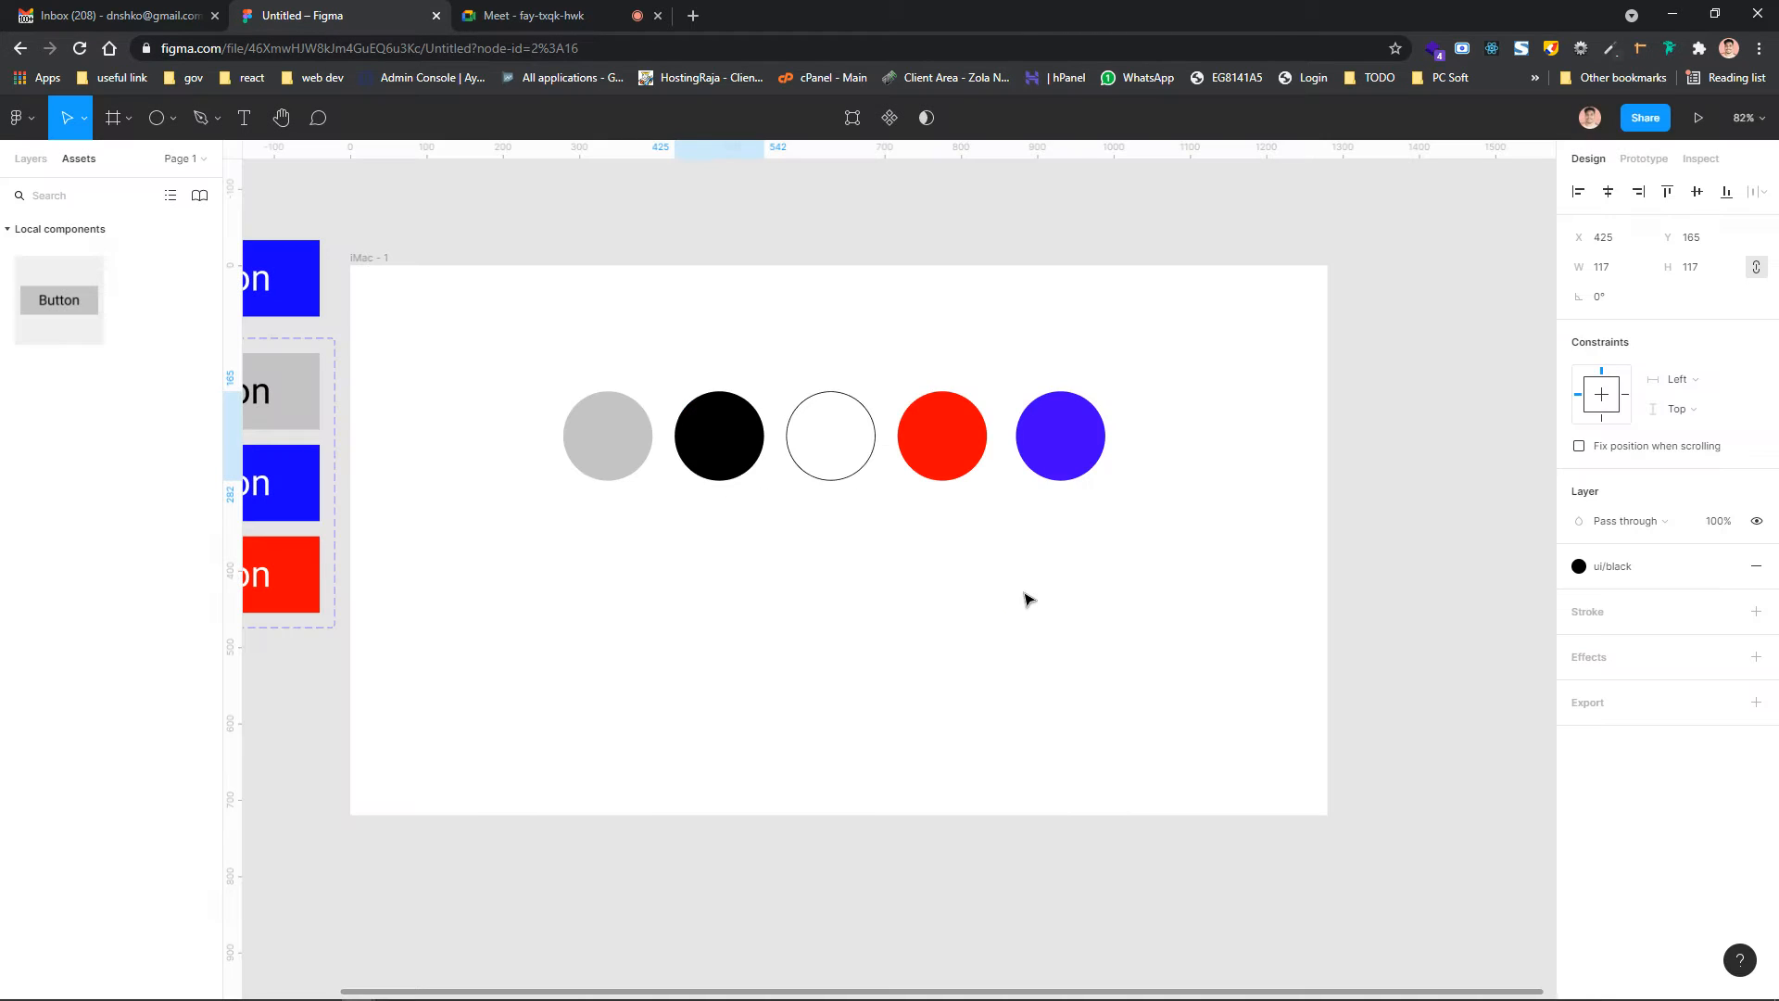
click(1646, 572)
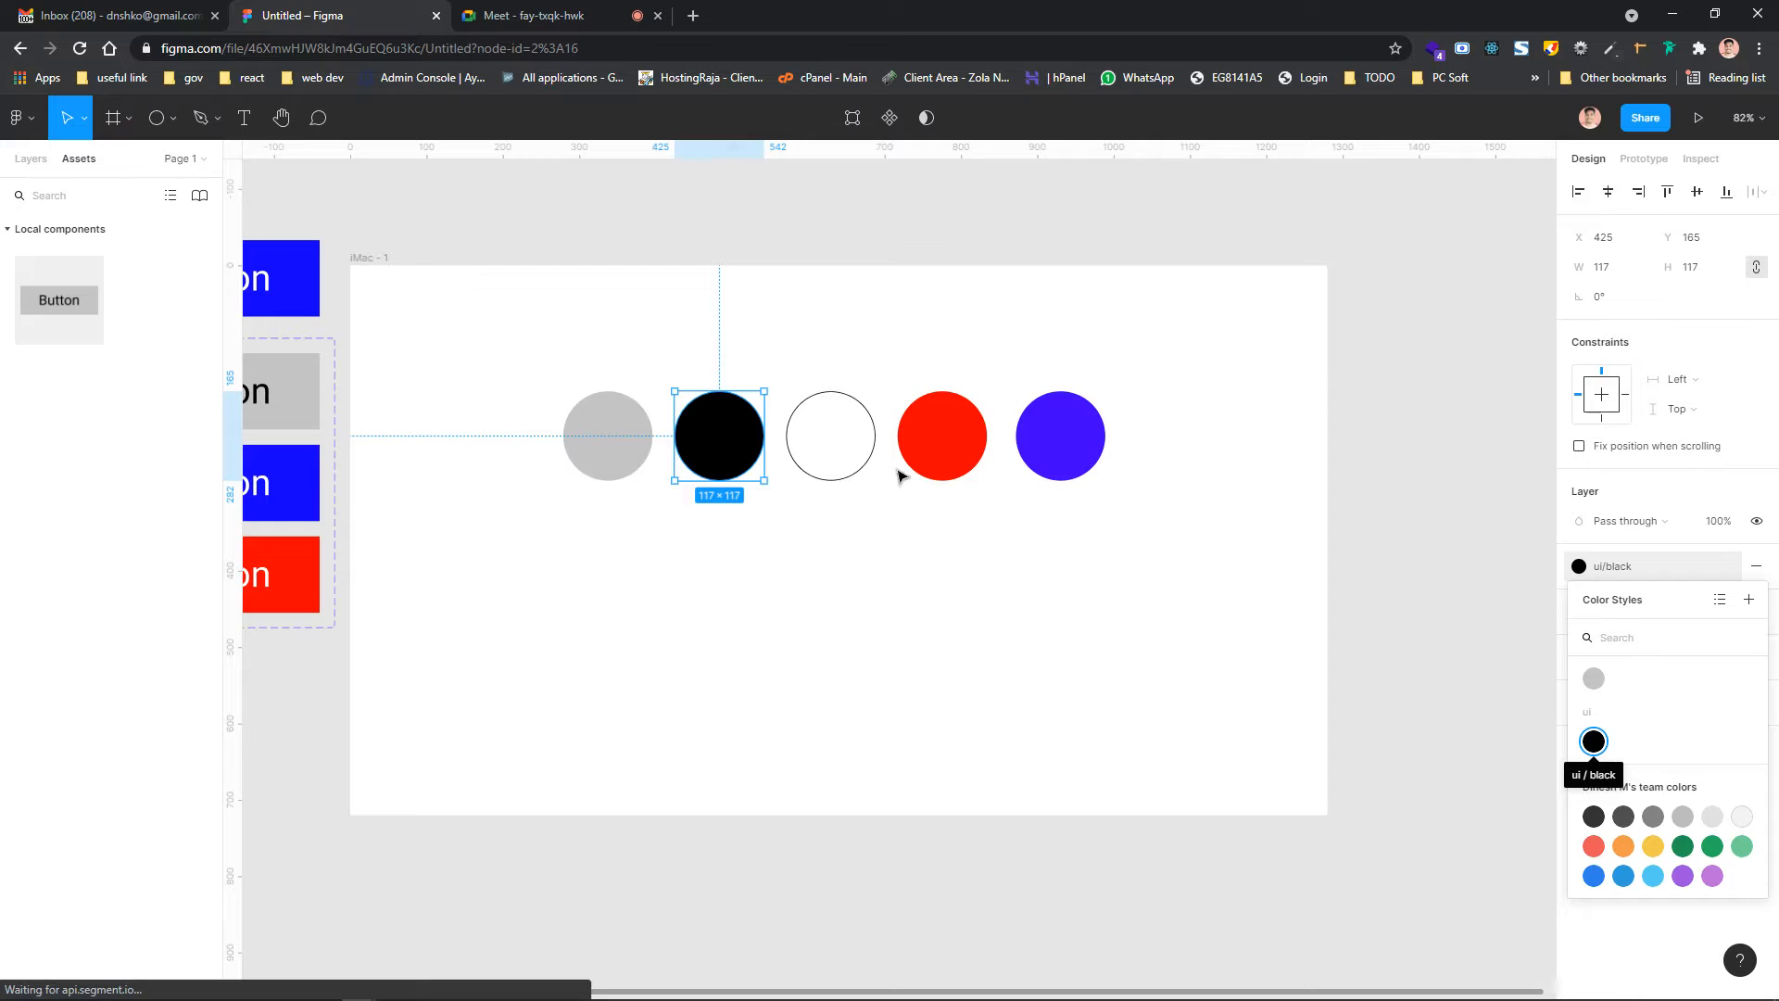
Create a color style named "ui / white" from the fill of the white third circle
click(844, 456)
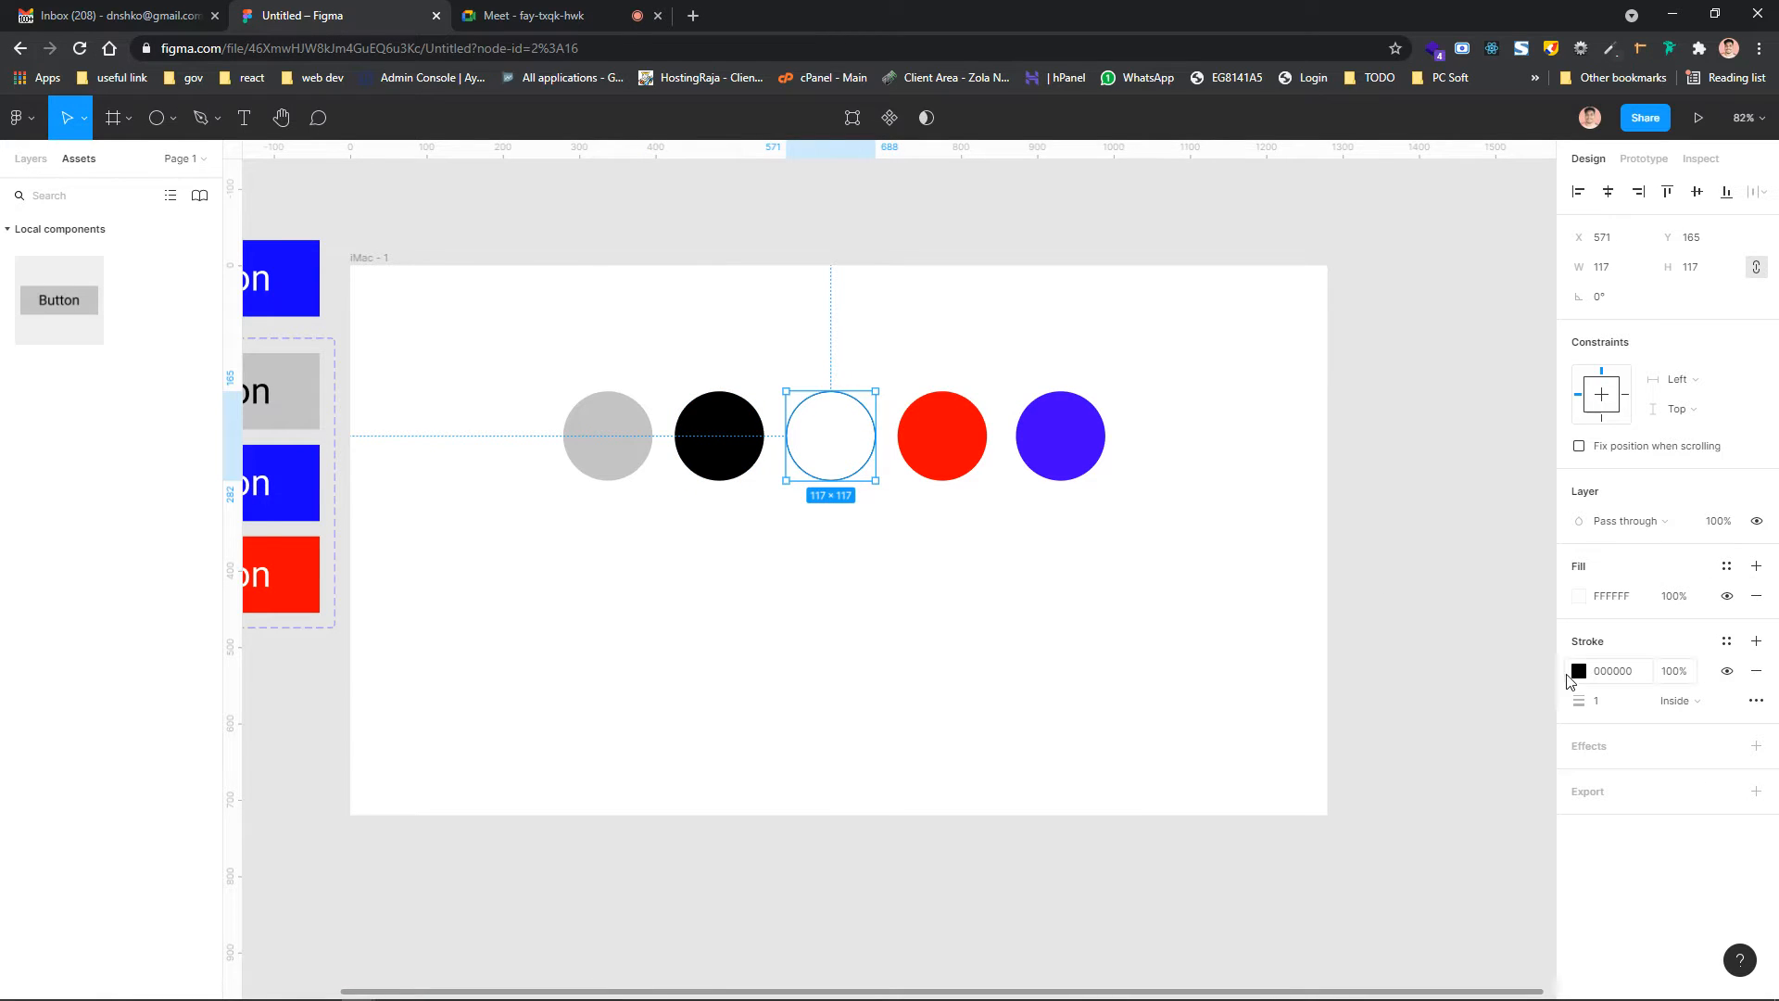
click(1726, 565)
click(1748, 602)
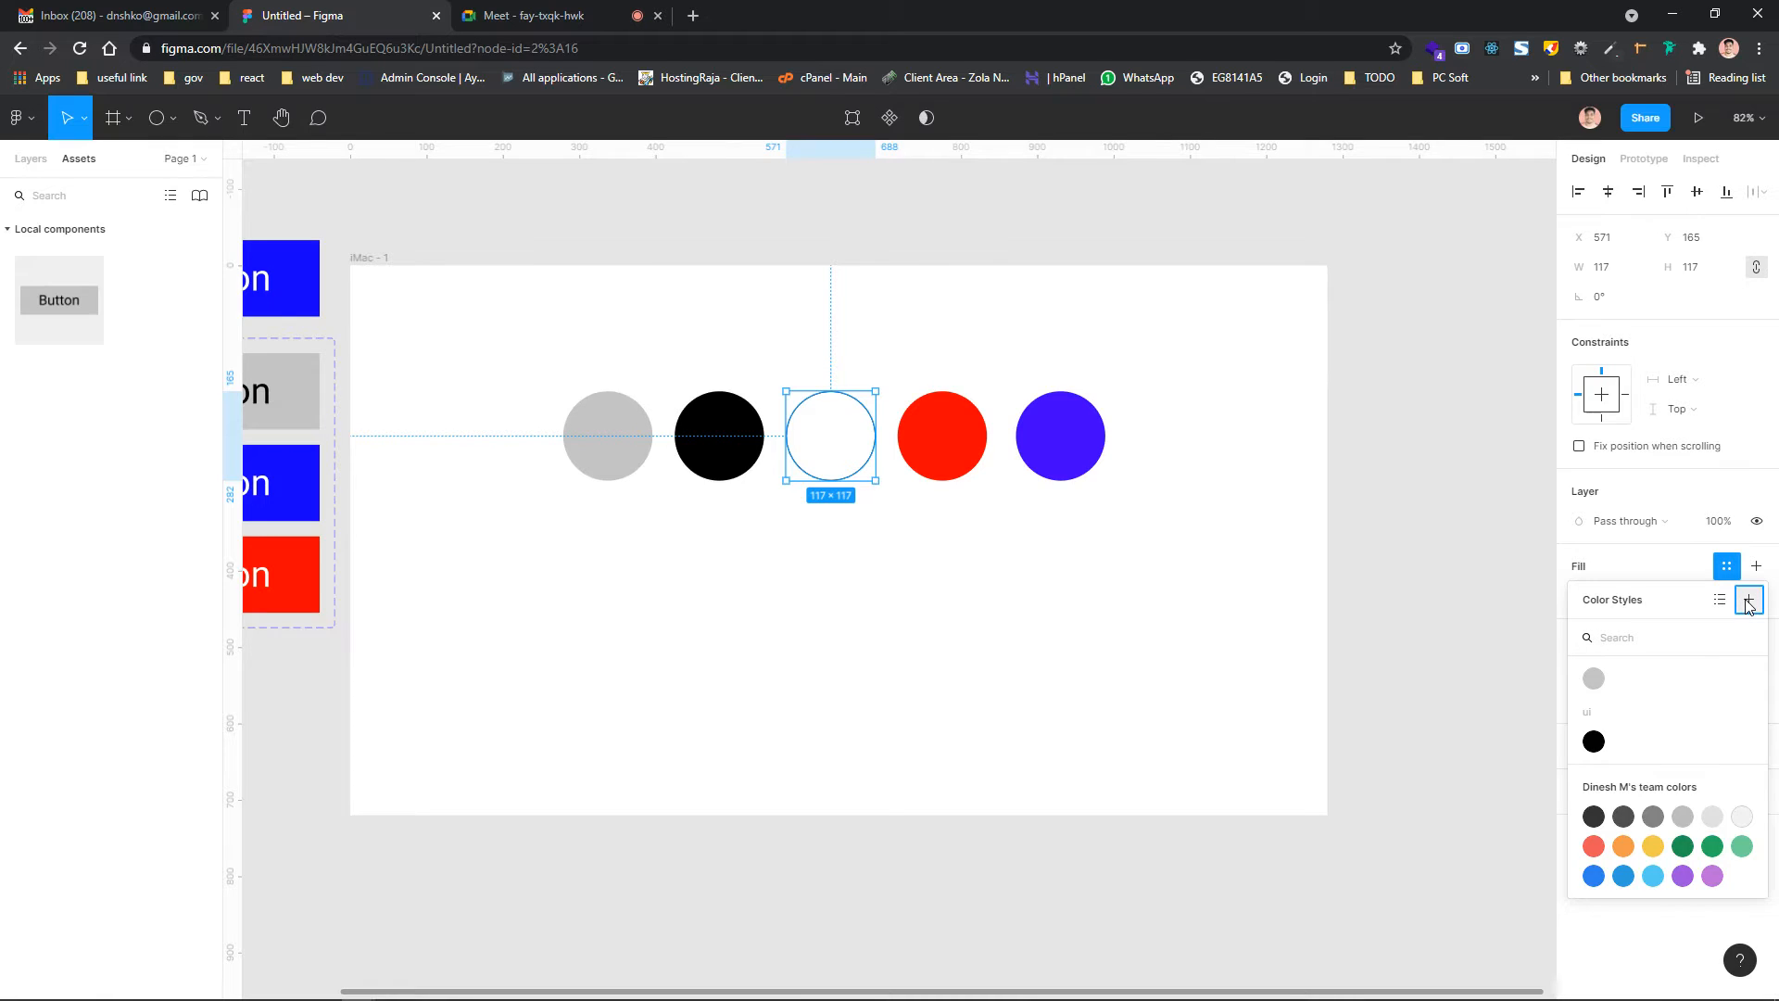
text(ui)
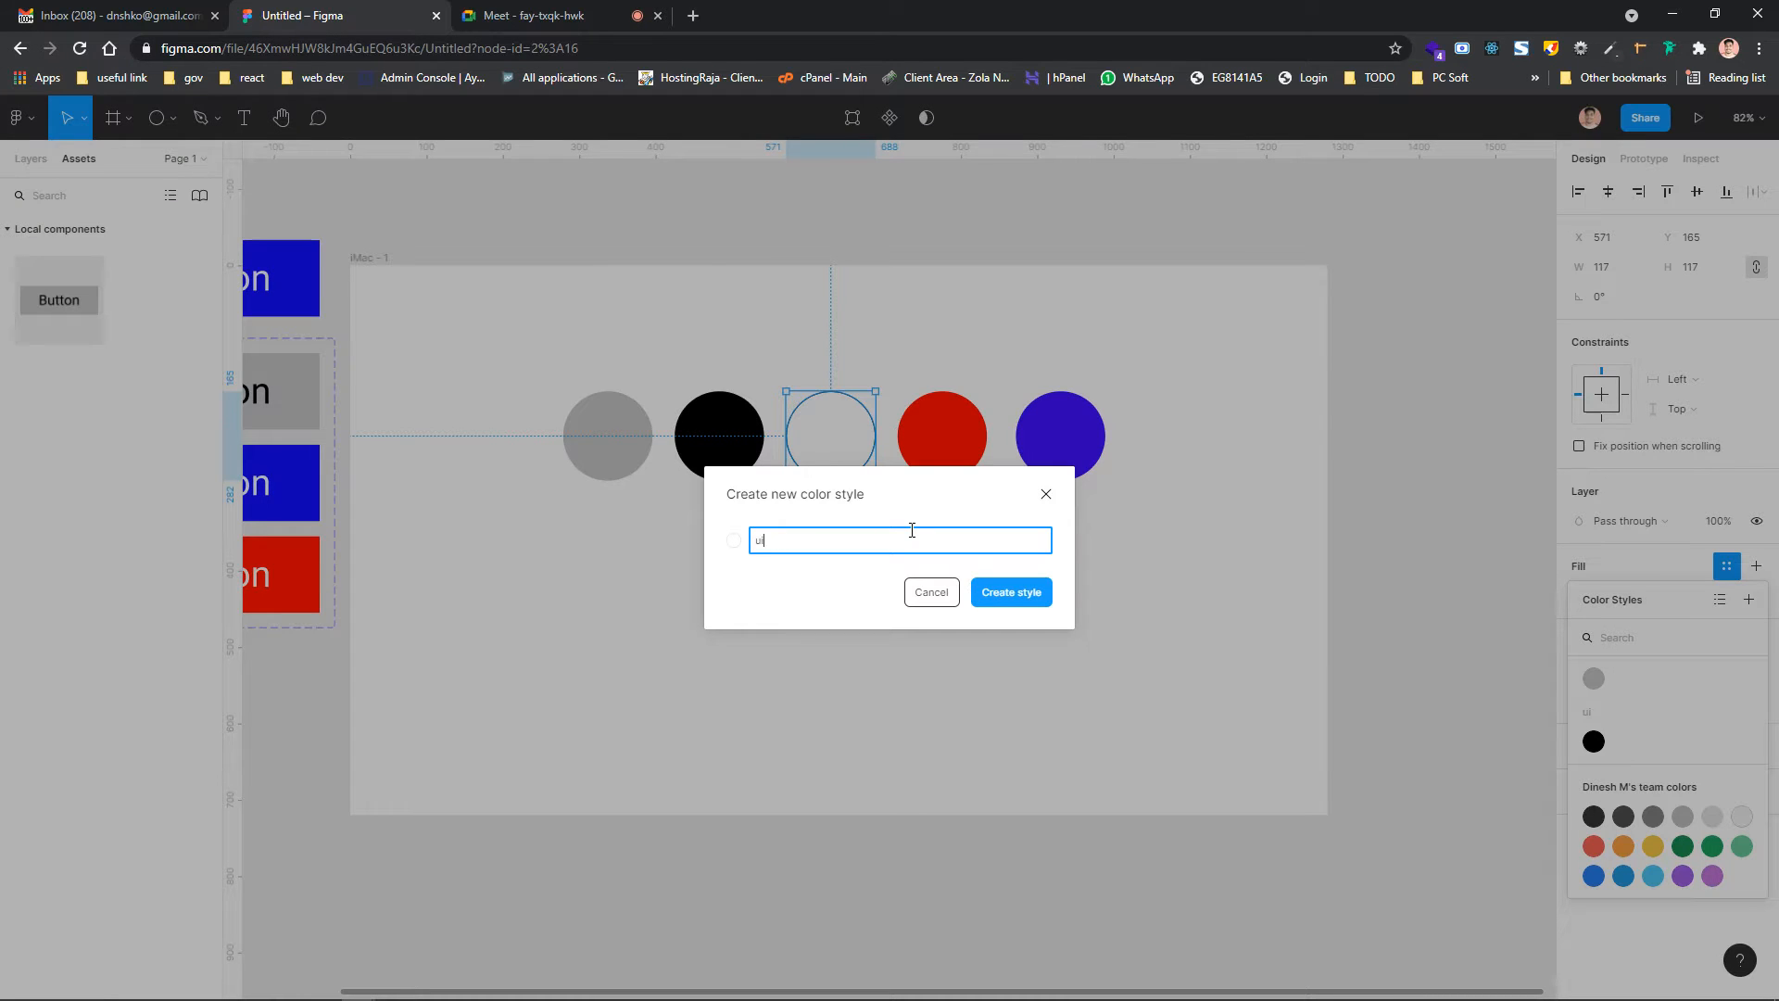
text( / white)
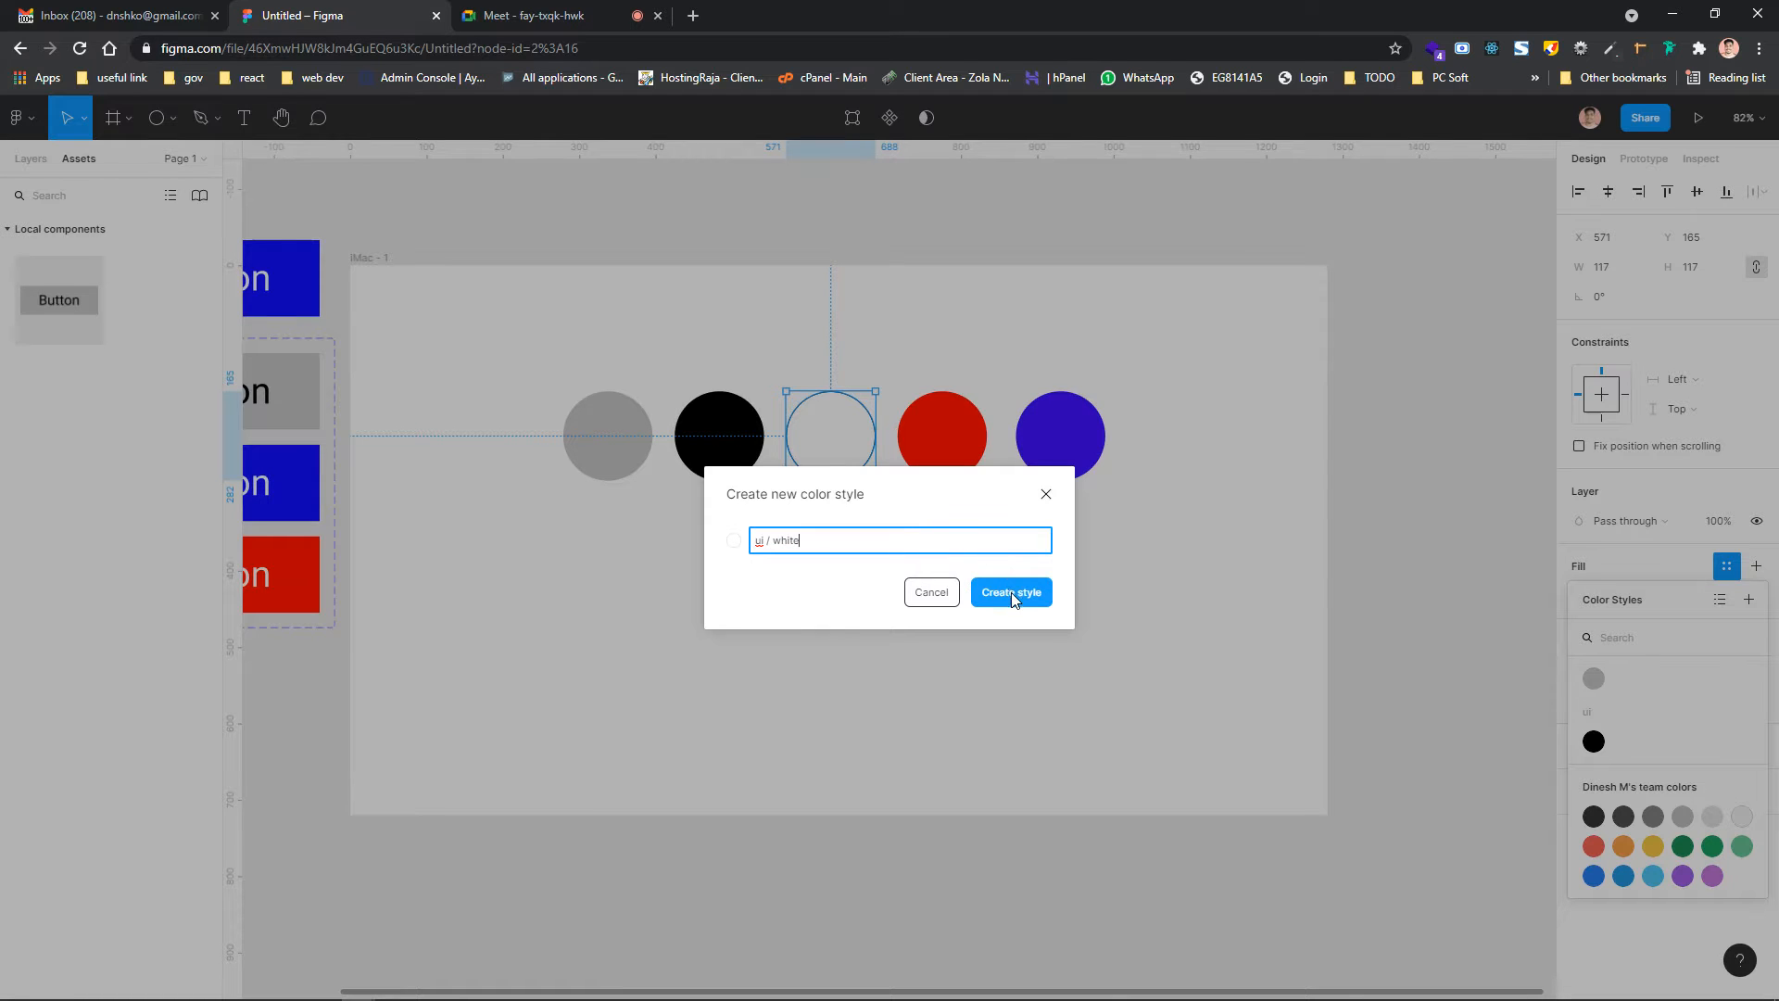
click(1012, 596)
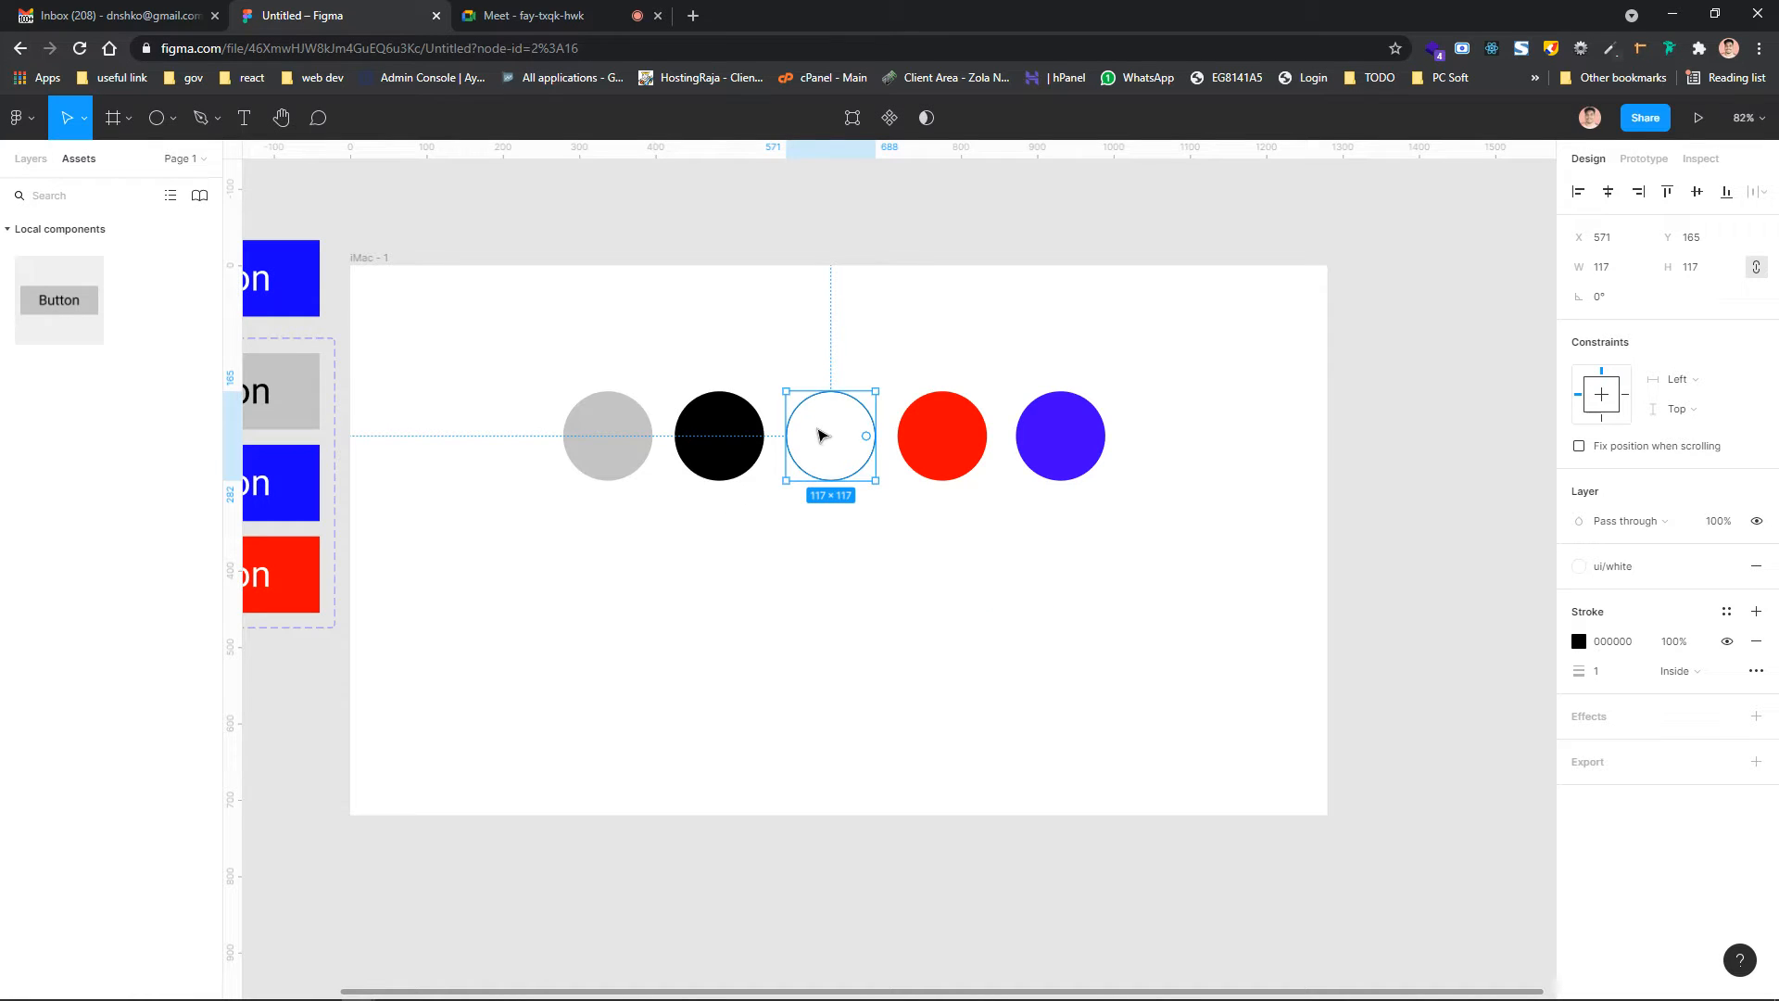
Review the iMac frame's selection colors and the color styles available for its ui / black entry
click(779, 556)
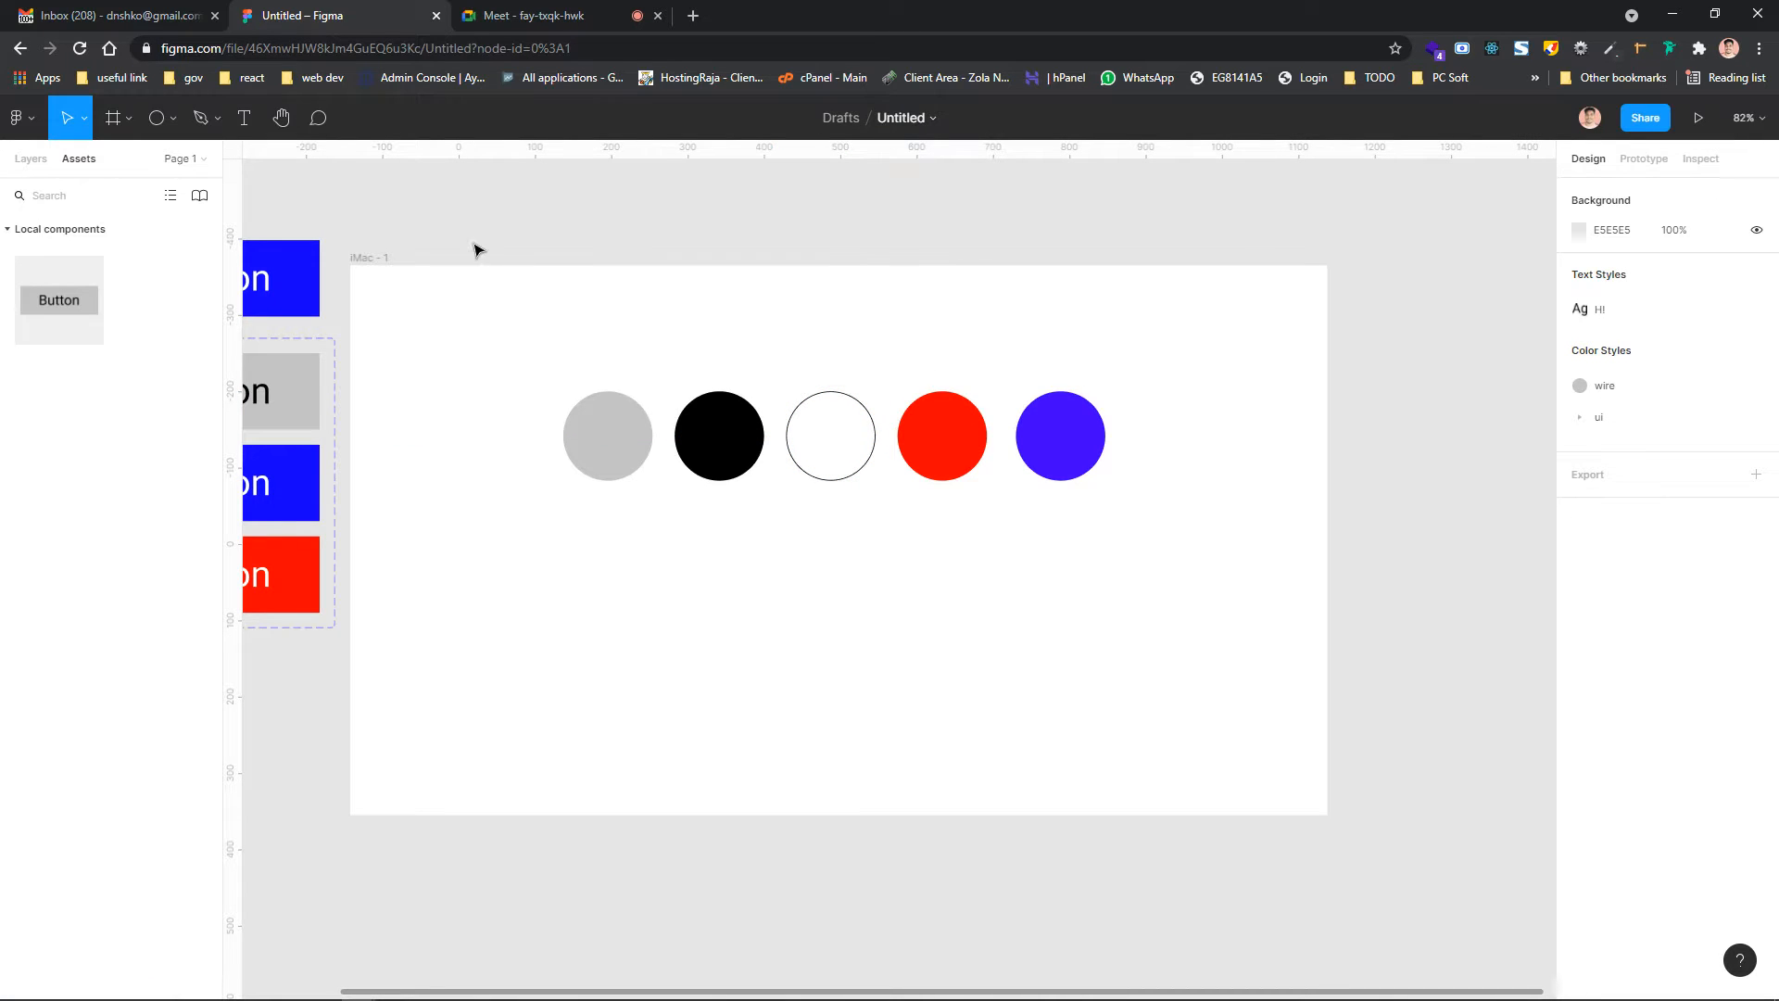
click(384, 259)
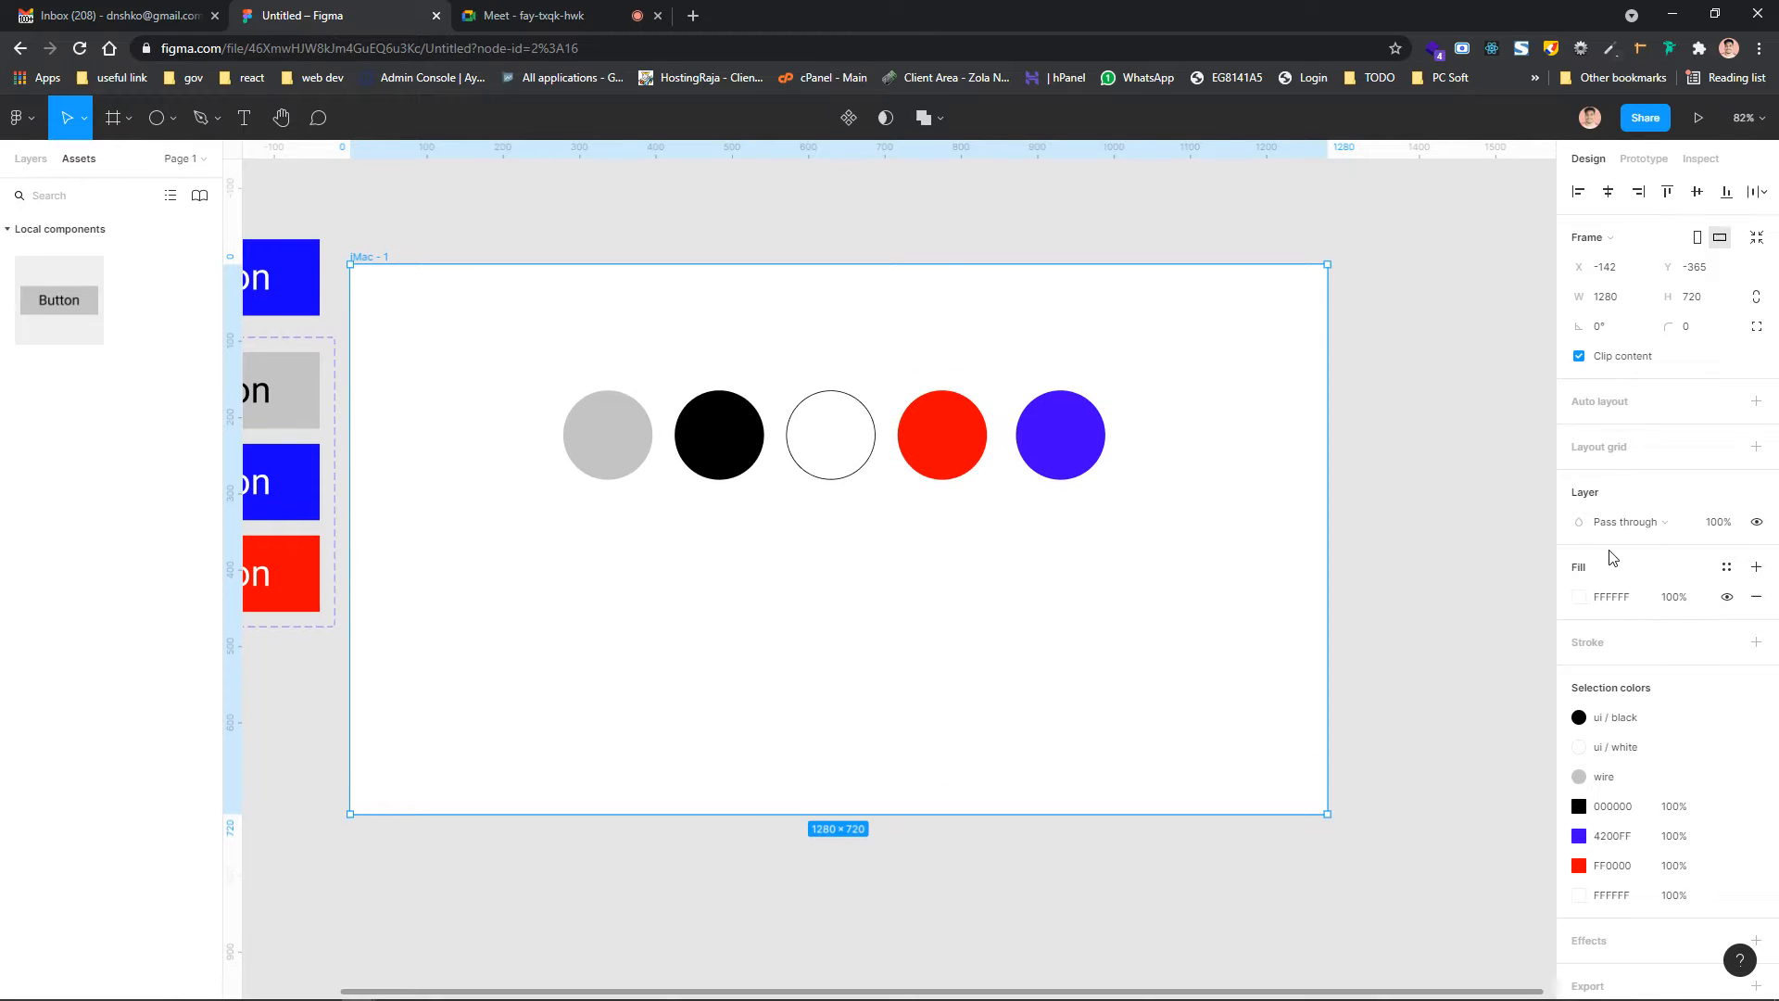
scroll(1610, 556, down, 1)
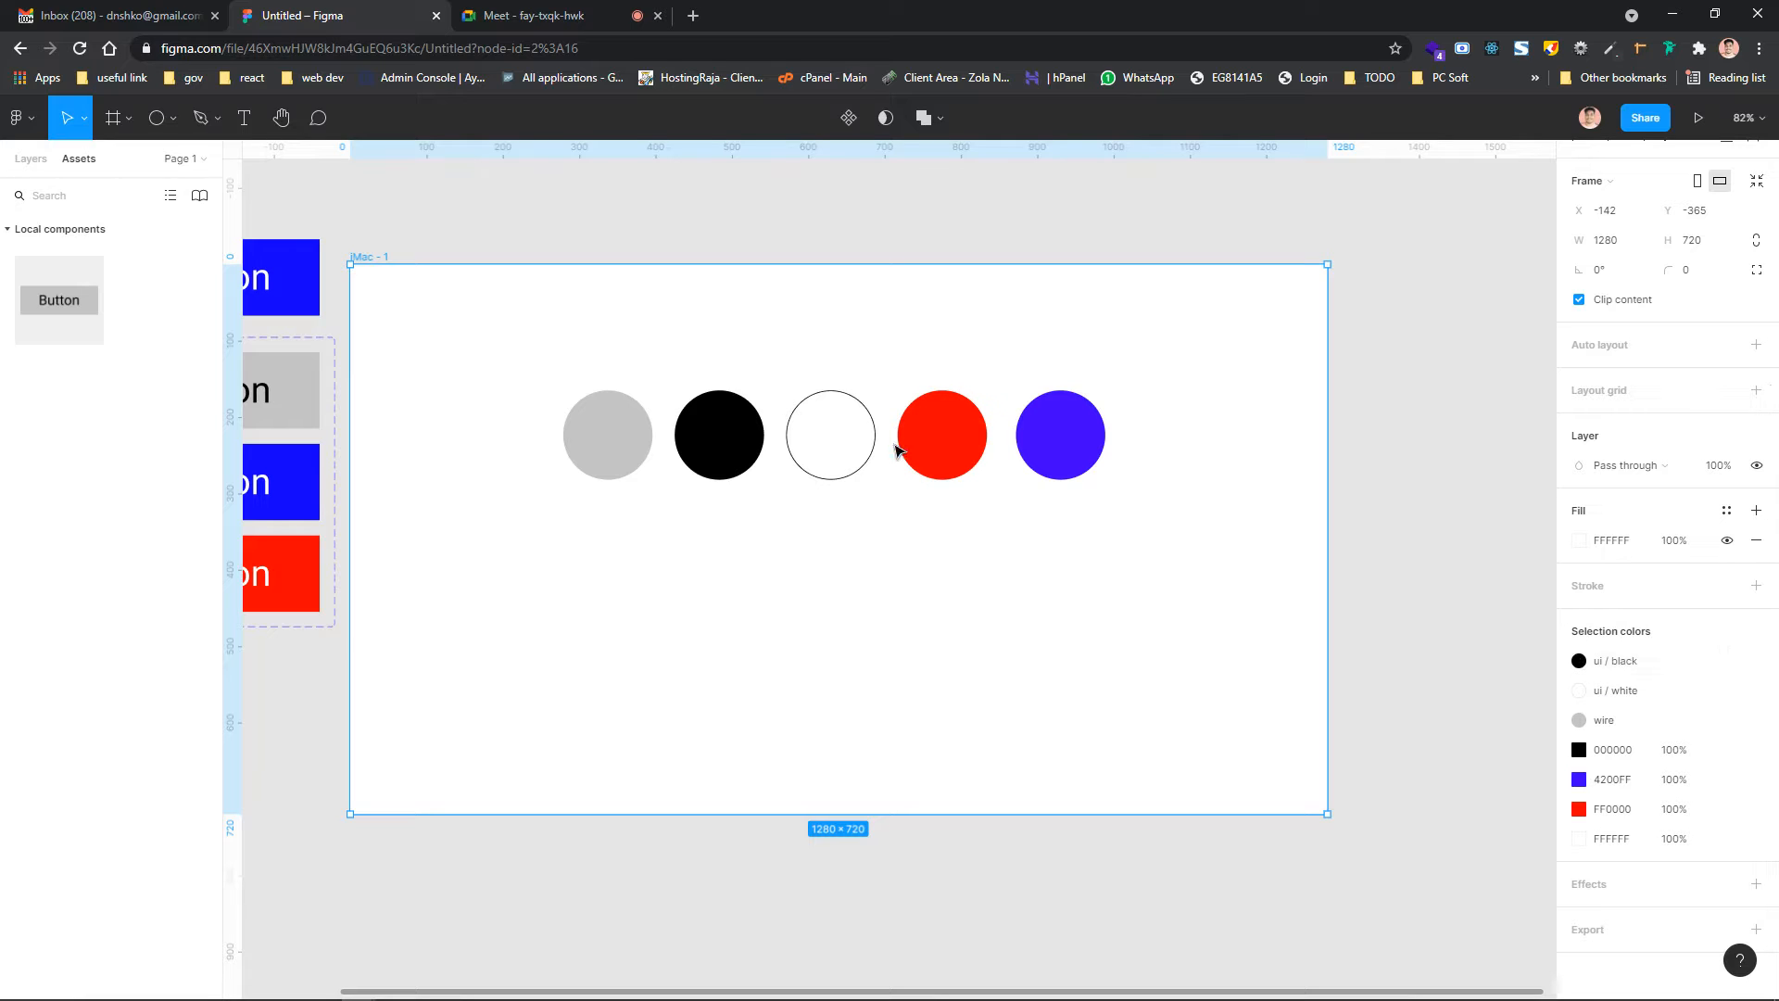
click(1577, 663)
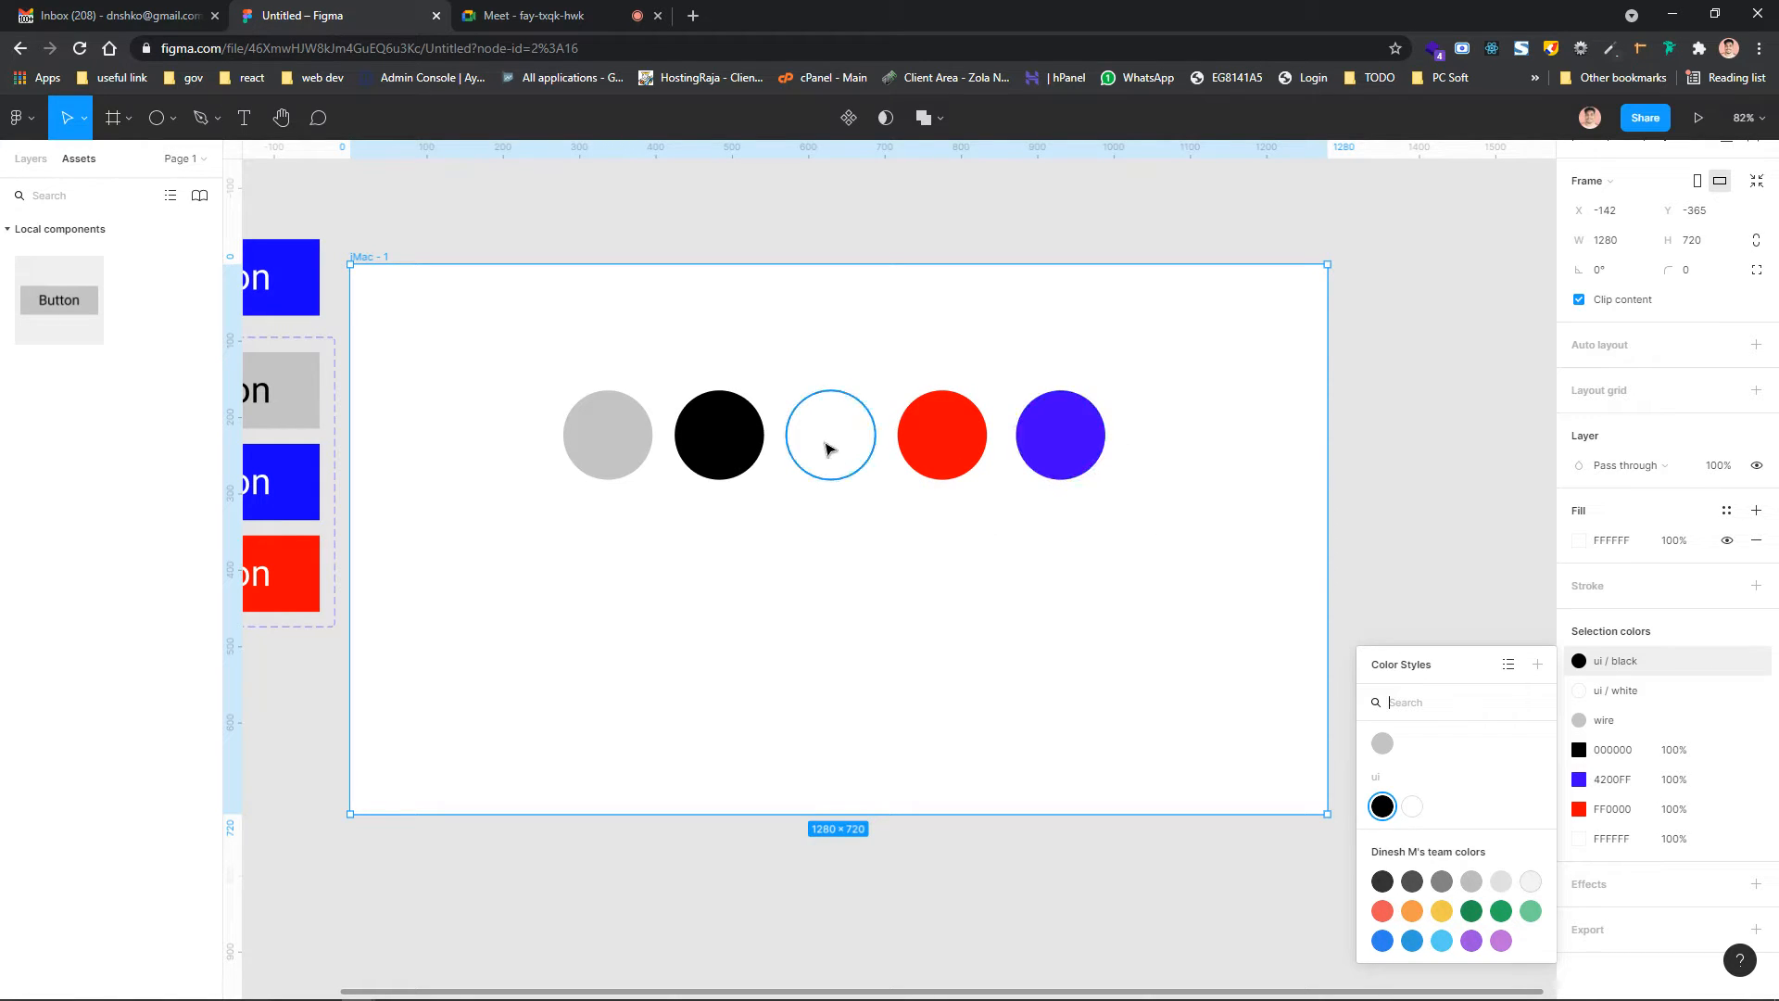
Create a color style named "ui / red" from the fill of the red fourth circle
click(927, 448)
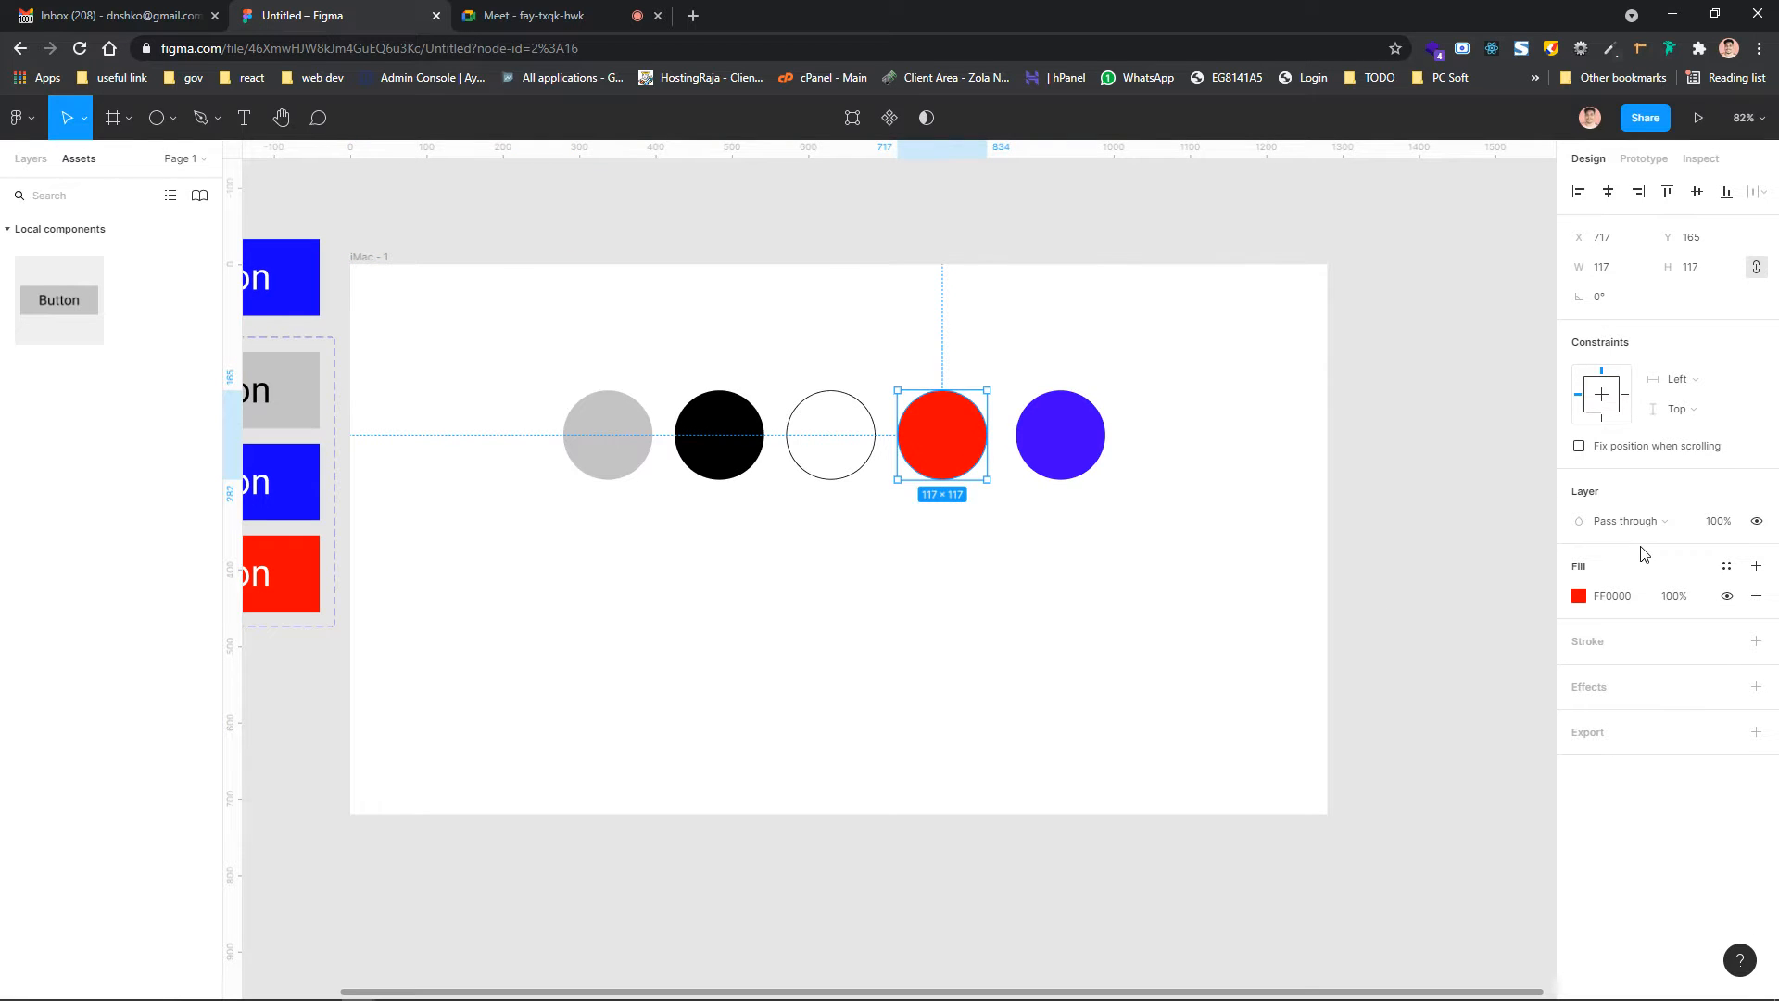
click(1727, 566)
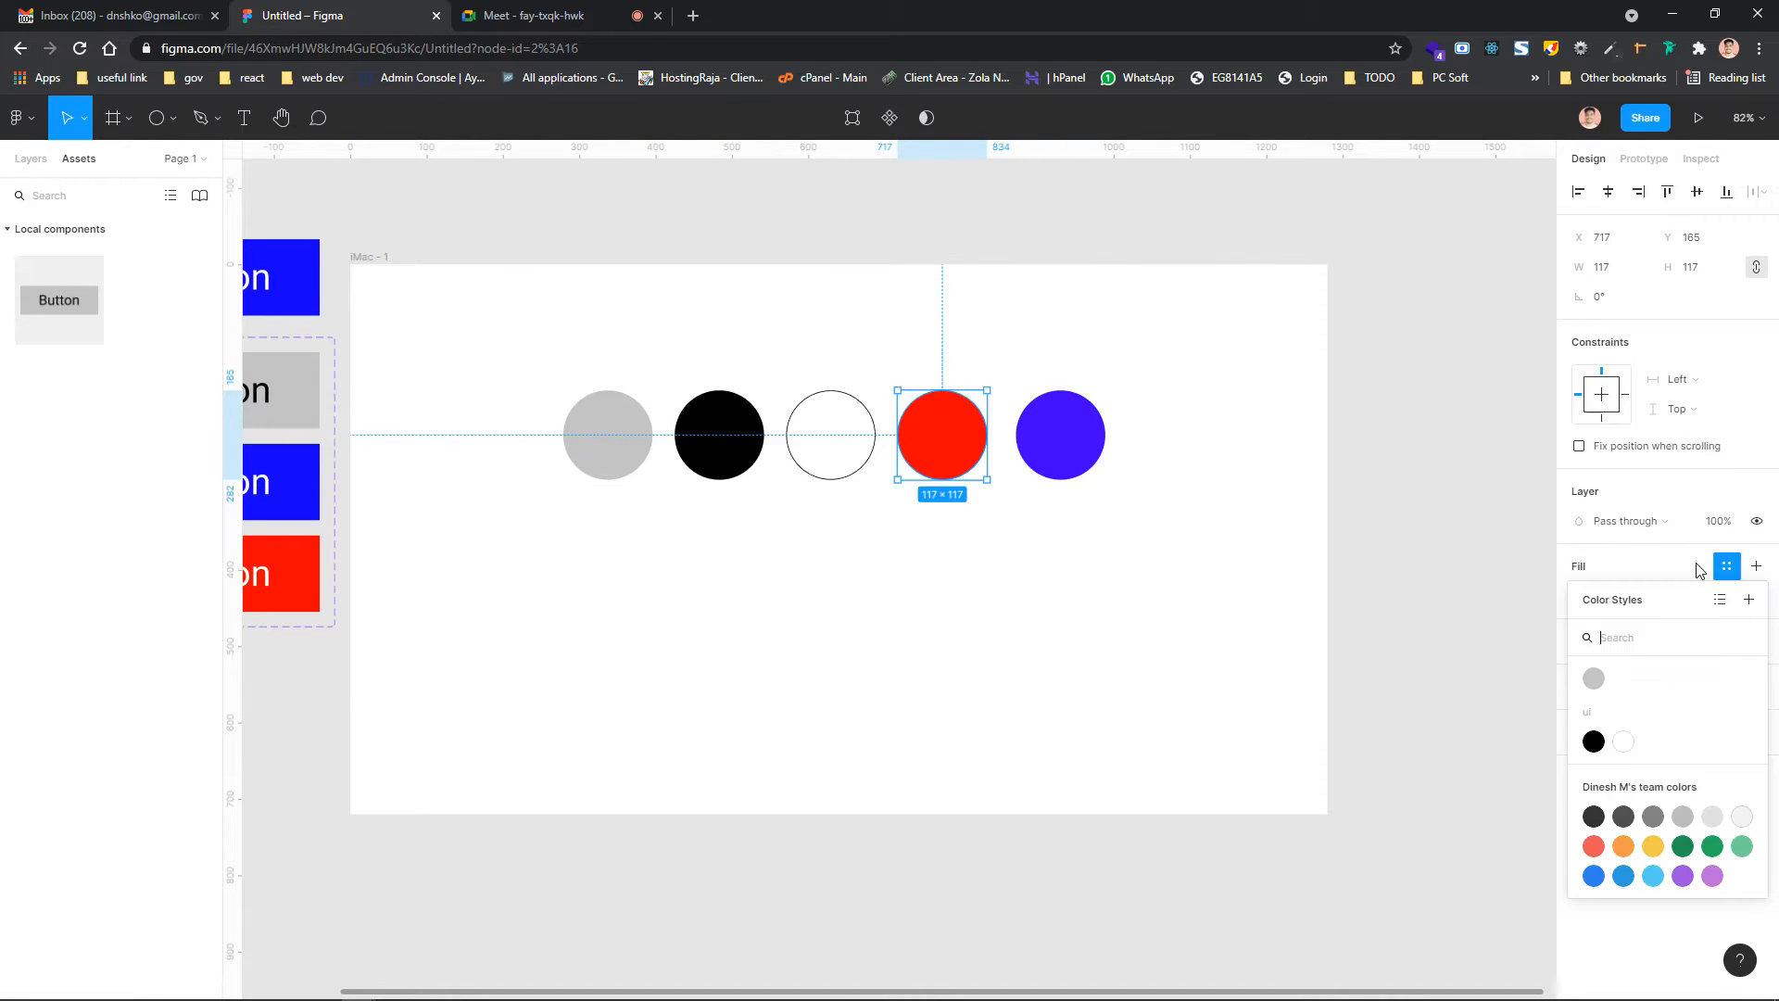
click(1747, 604)
text(ui / red)
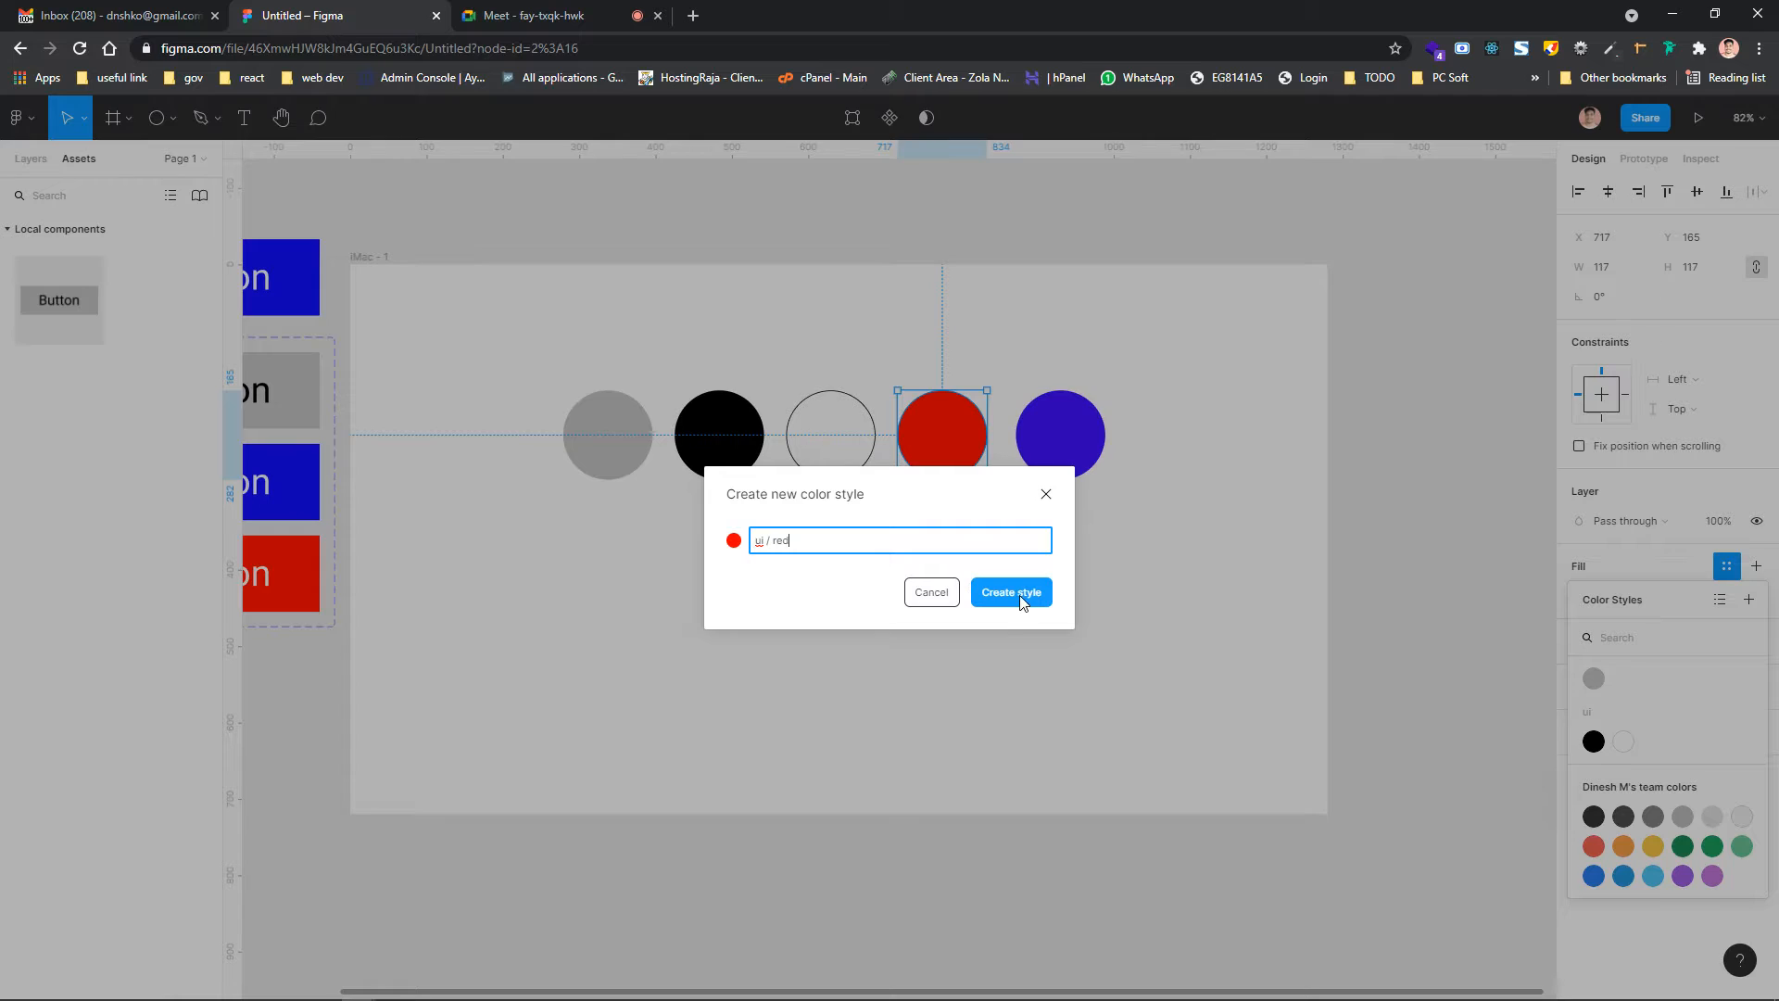
click(1020, 602)
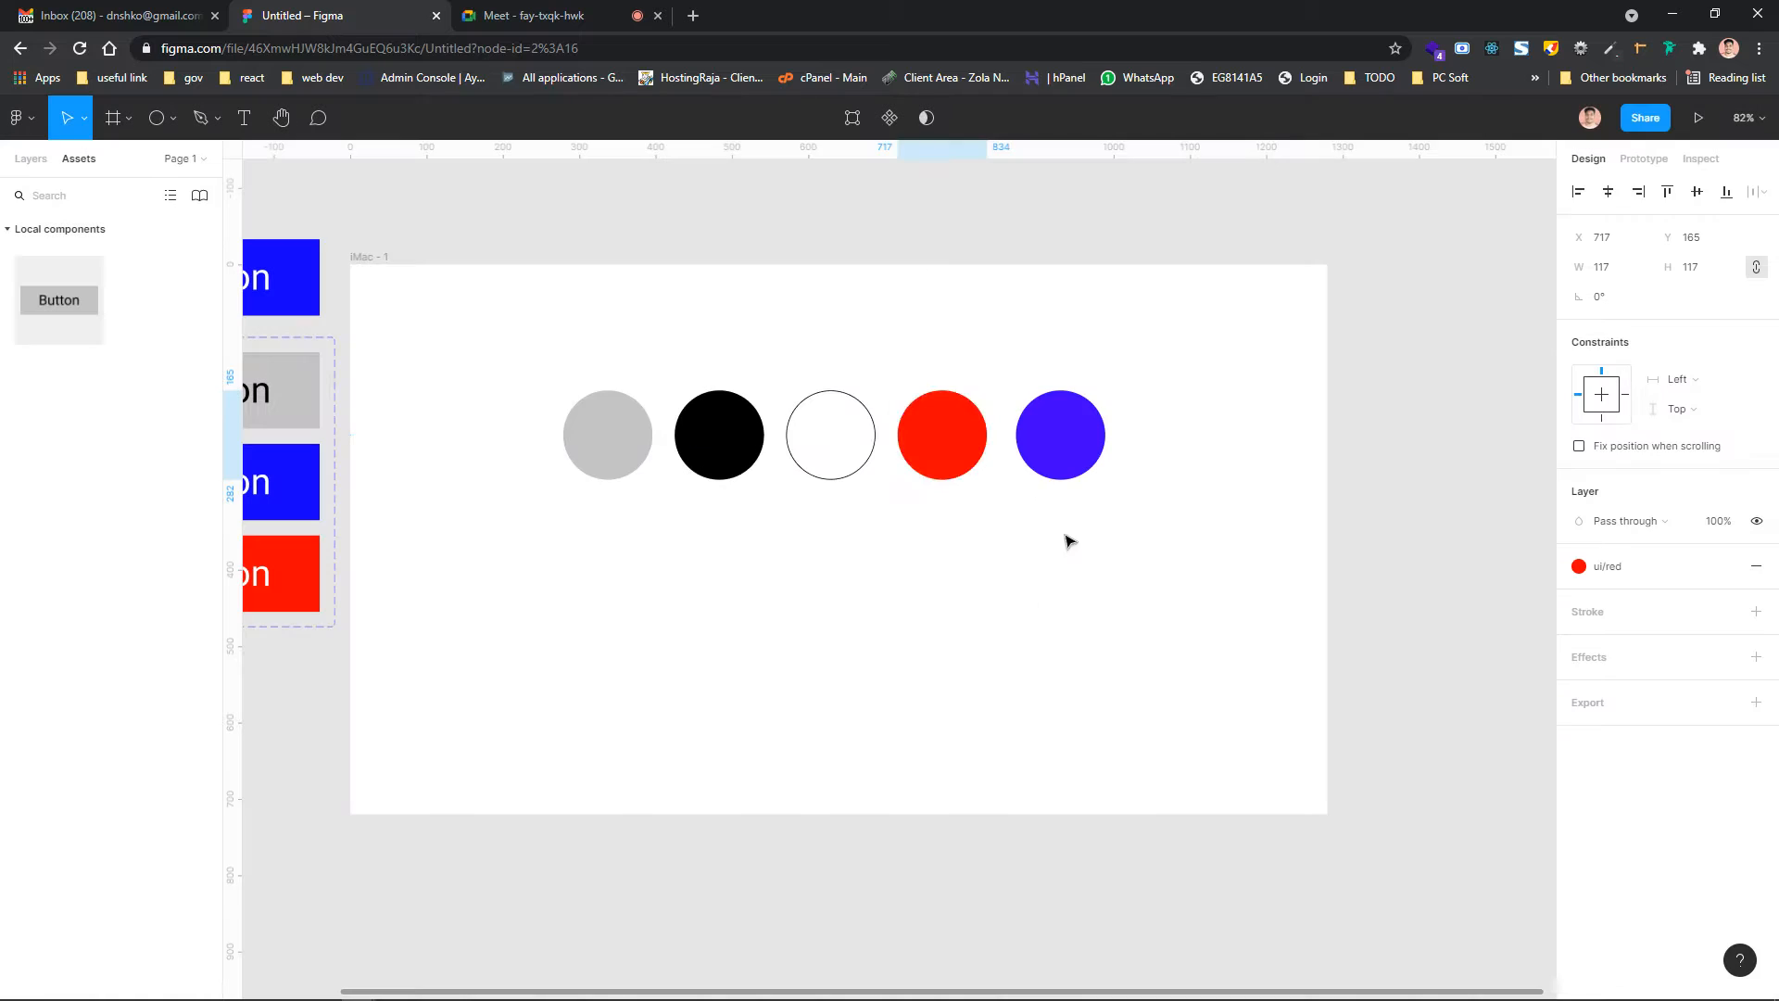
Create a color style named "ui / blue" from the fill of the blue-violet fifth circle
click(1093, 451)
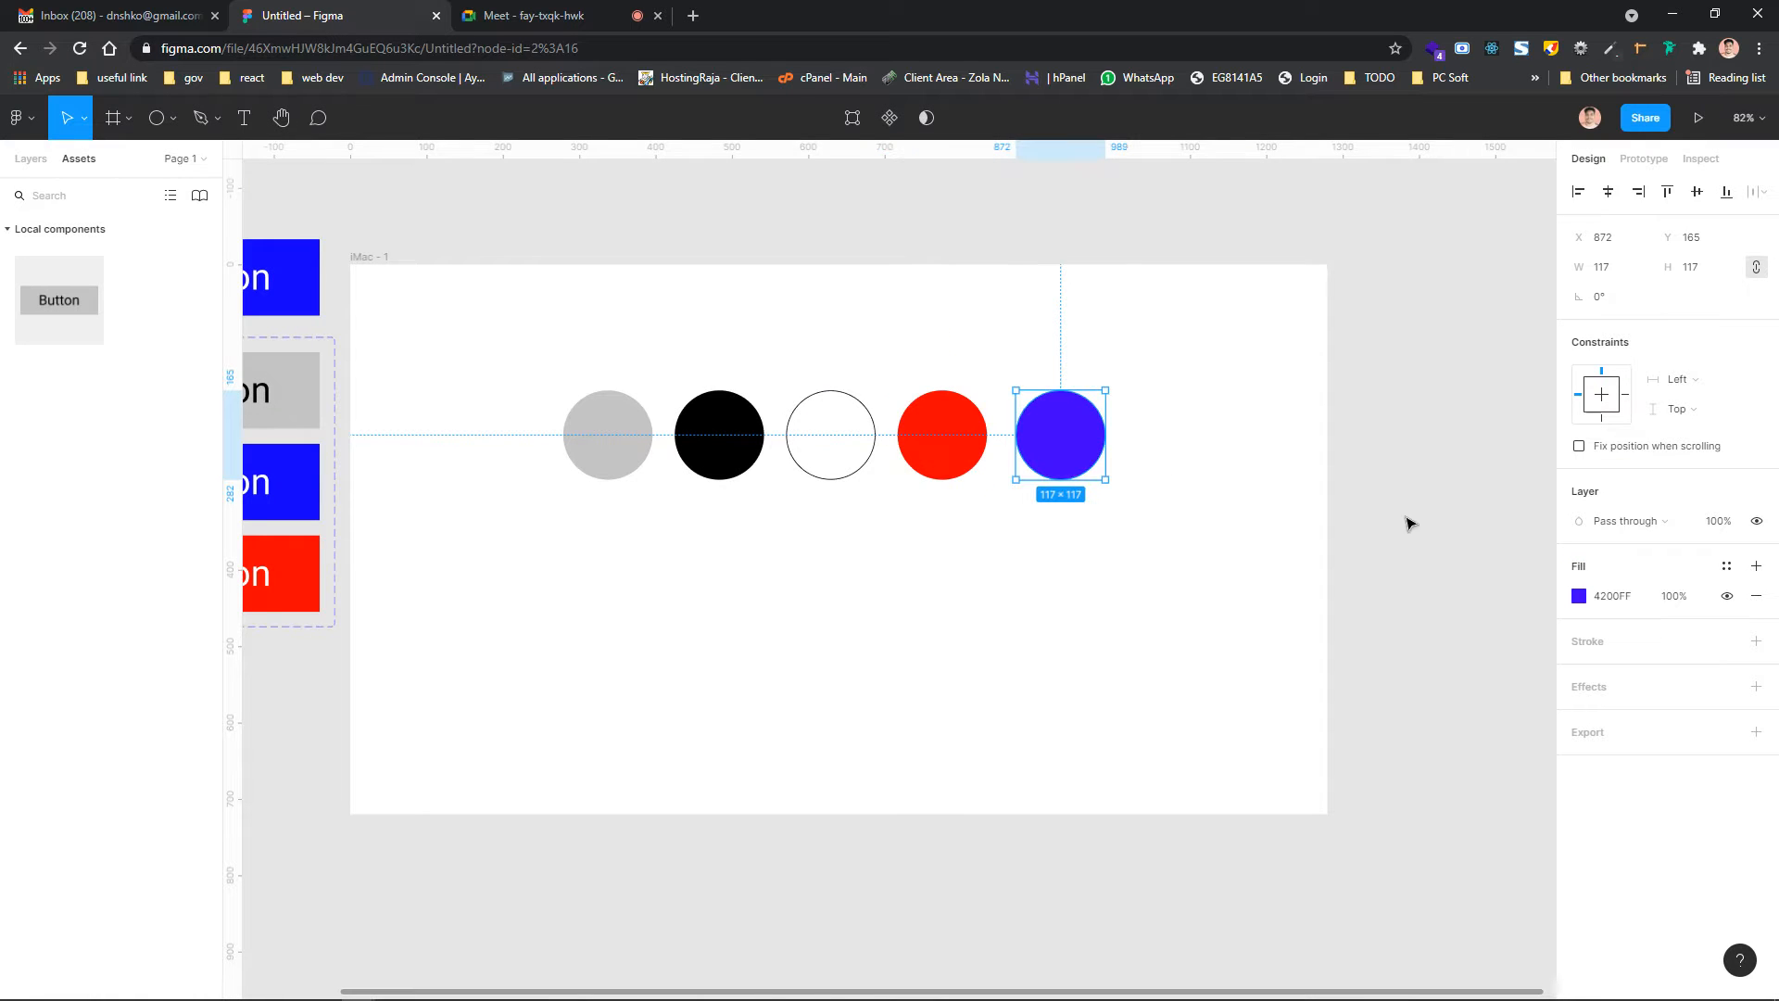
click(1727, 566)
click(1751, 598)
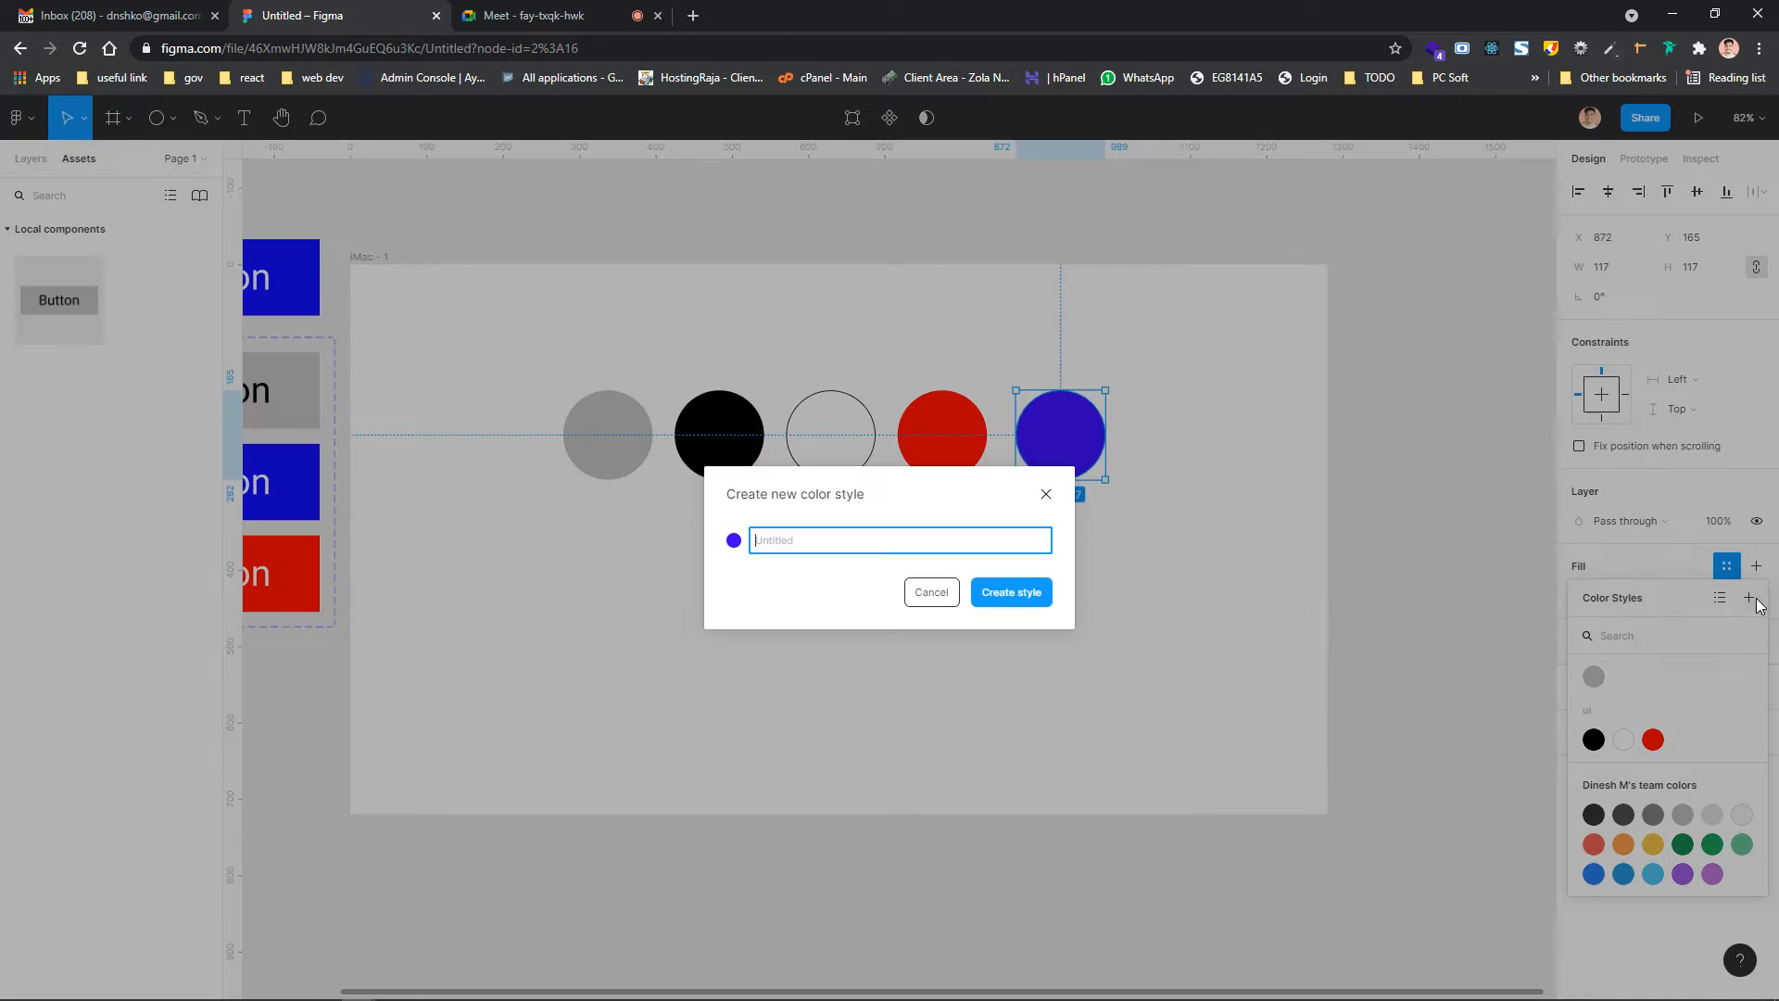
text(ui /blue)
click(1035, 595)
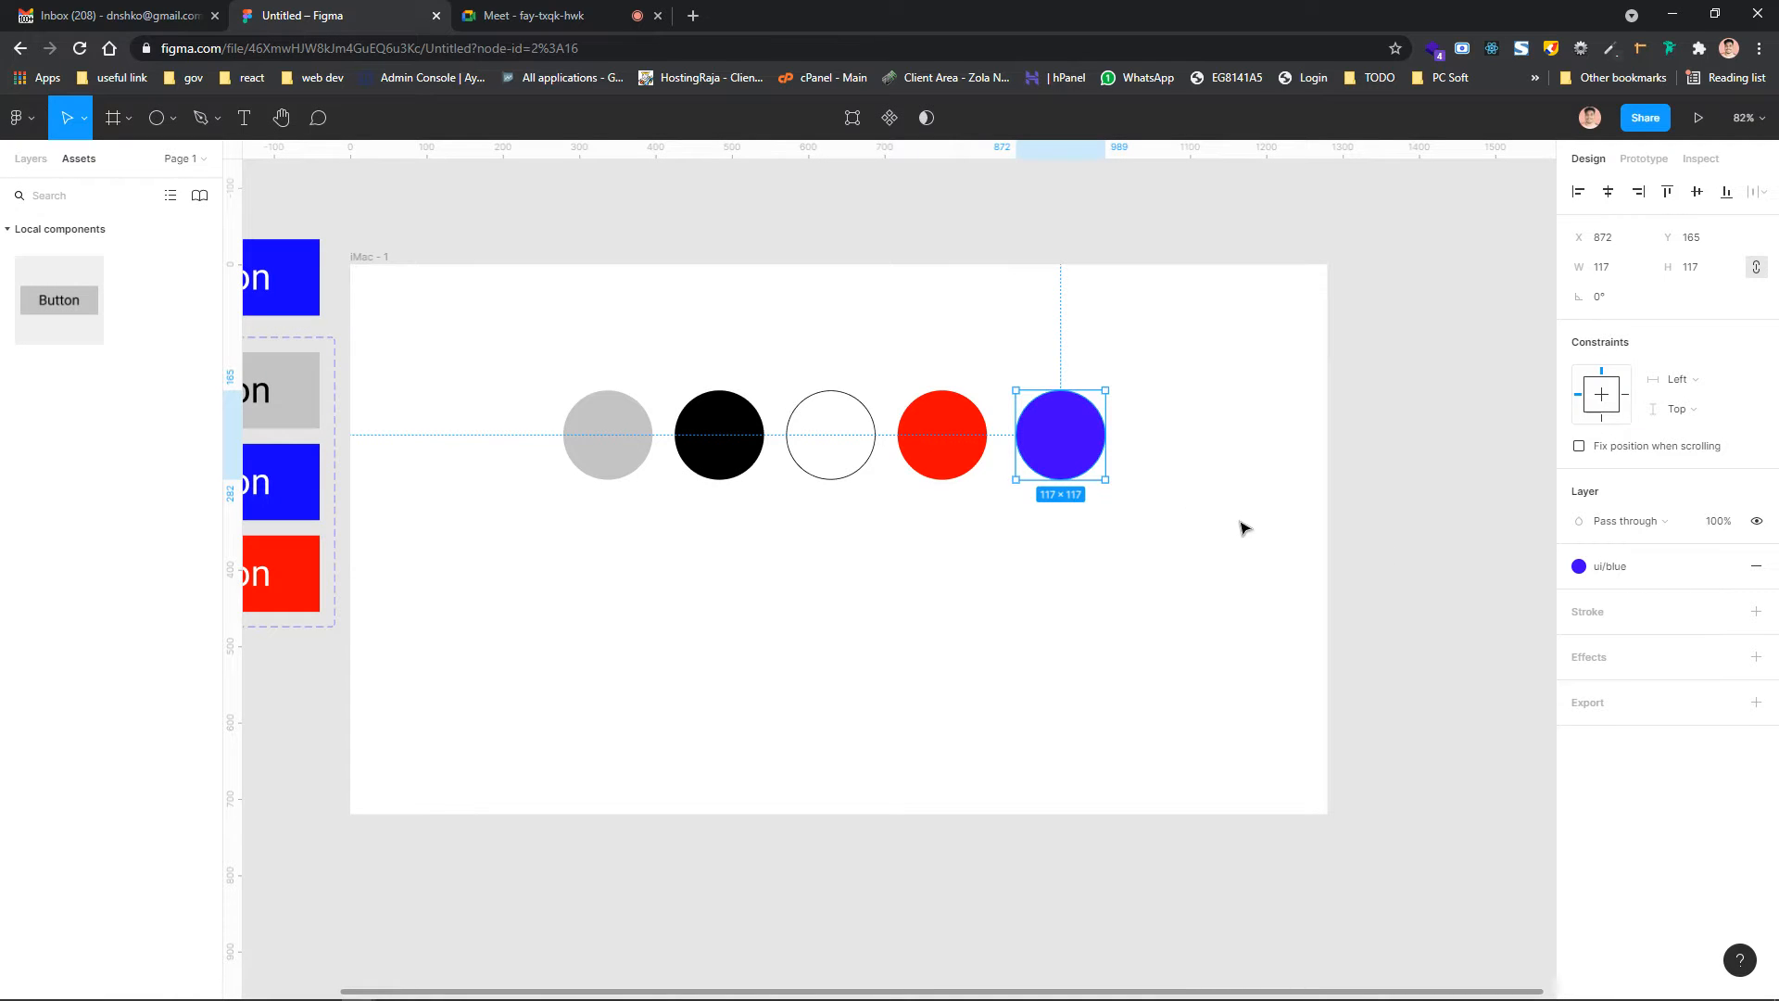
Review the color styles offered for the ui / black entry in the iMac frame's selection colors
click(1243, 529)
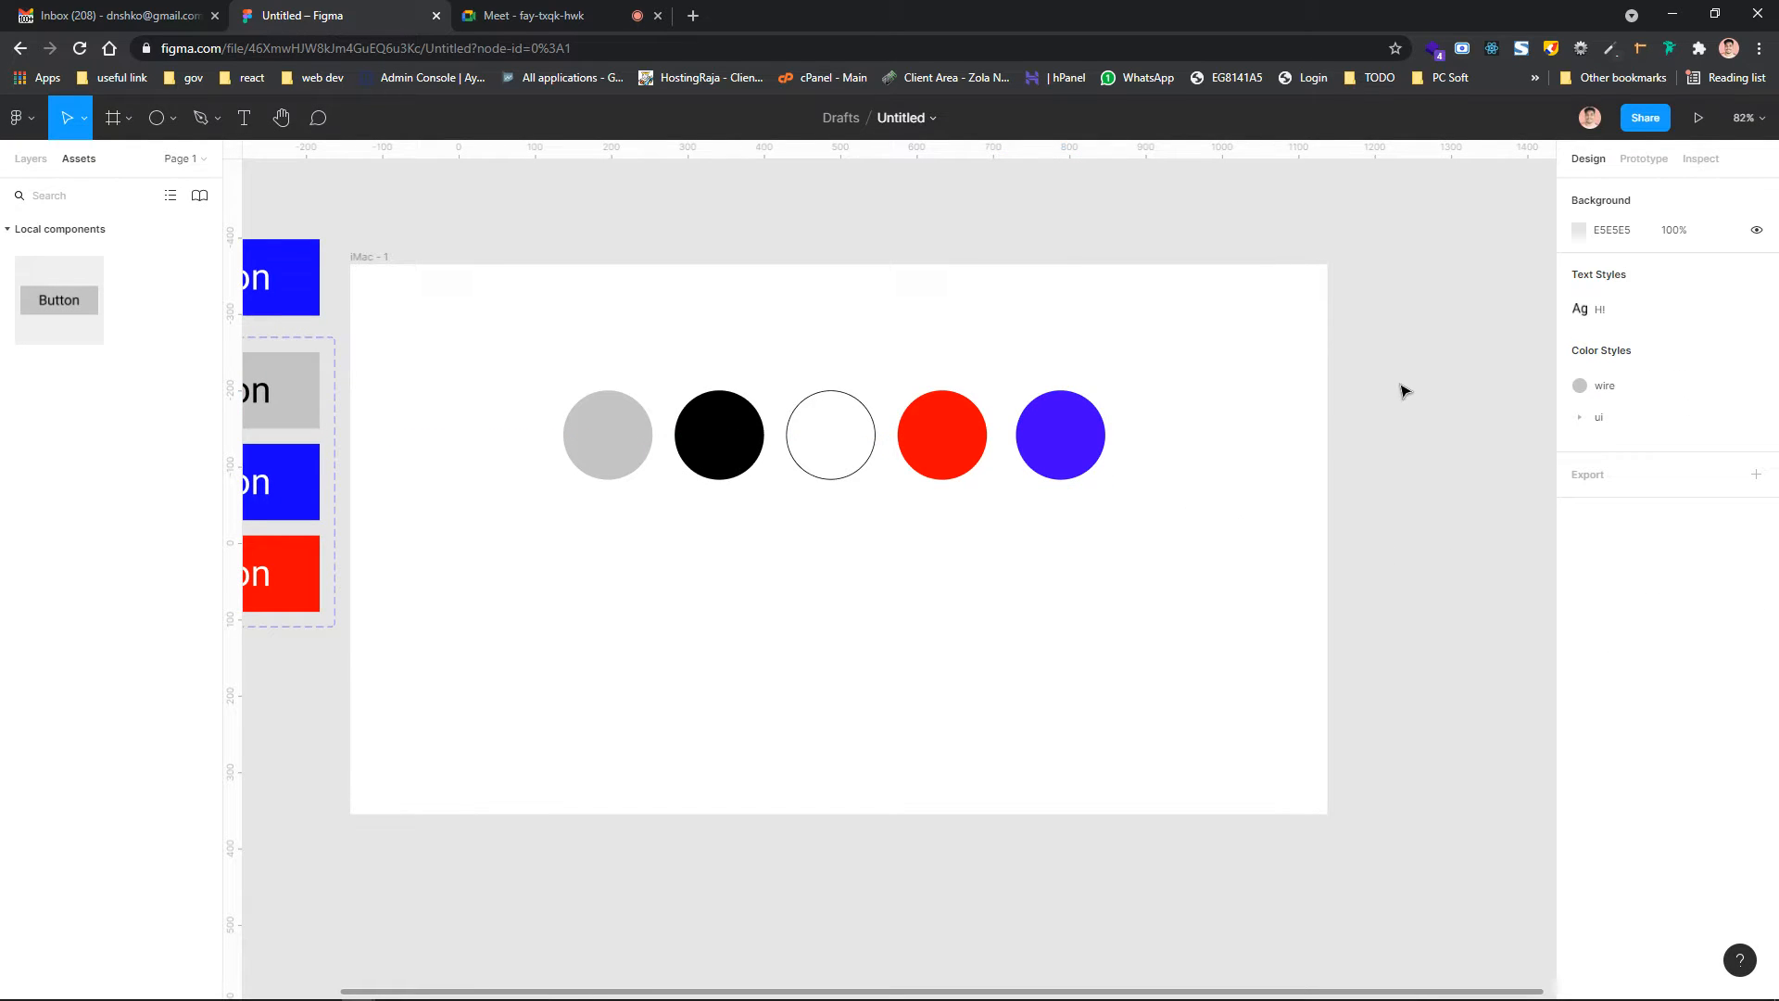
click(365, 262)
scroll(1590, 710, down, 1)
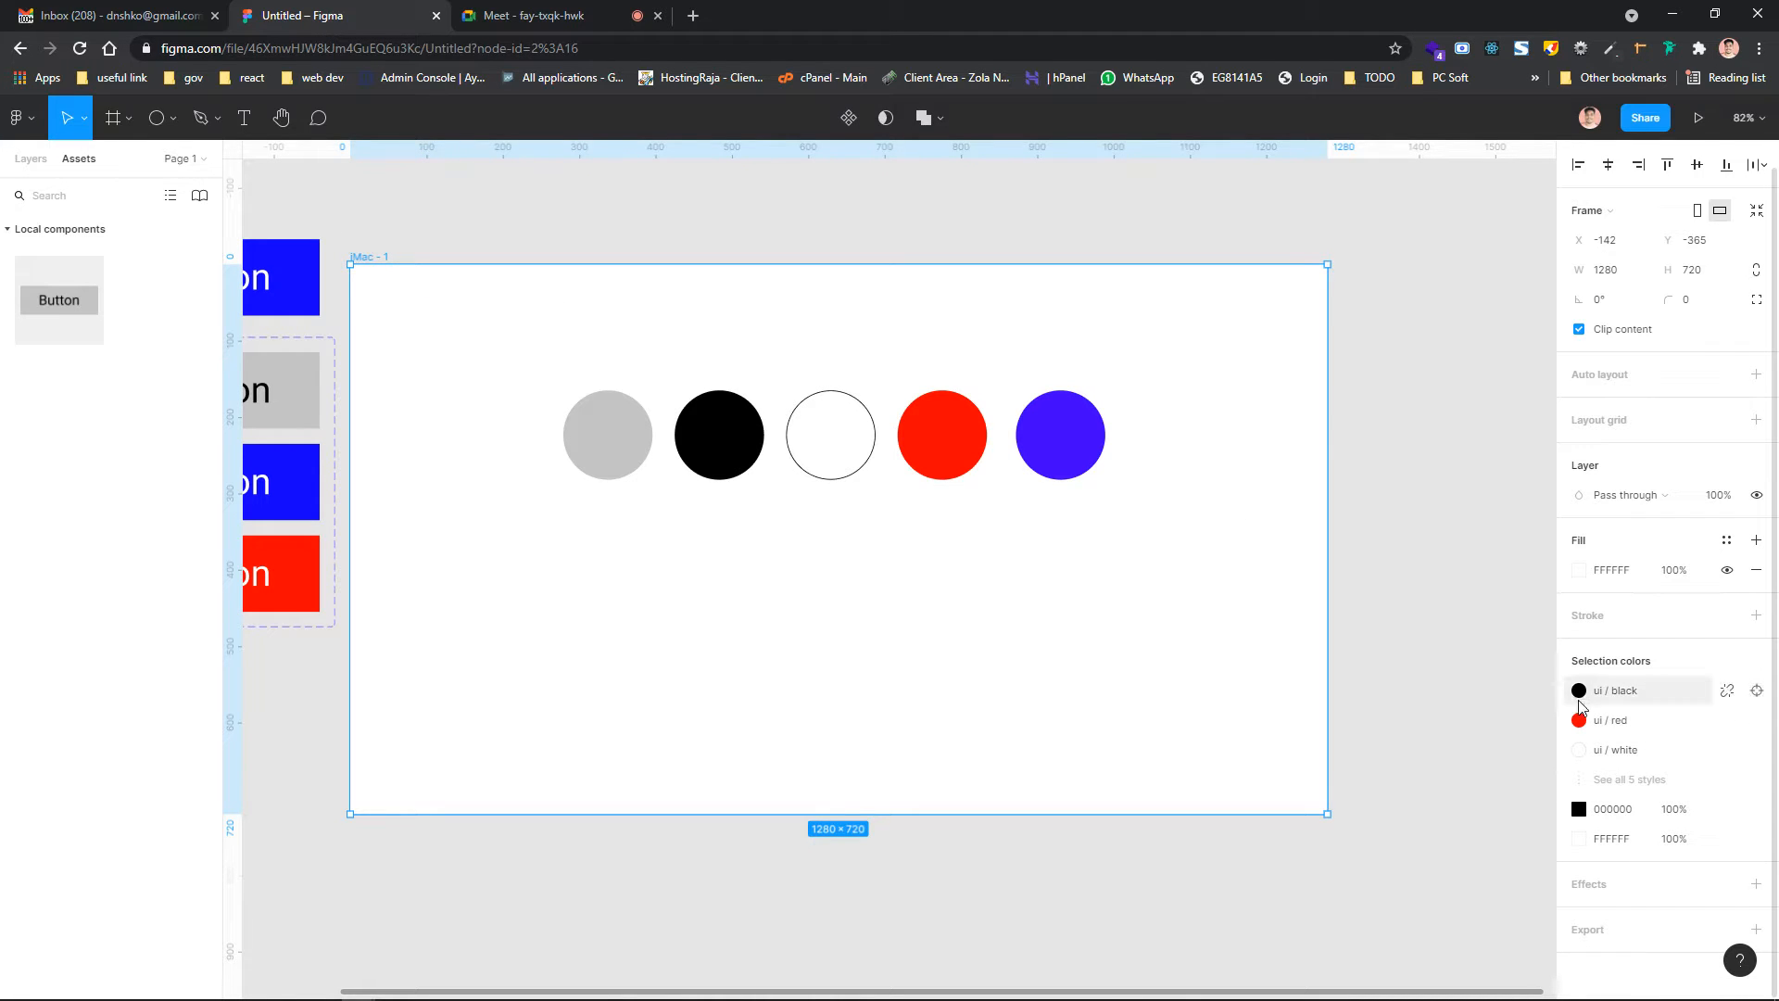
click(1580, 695)
scroll(1331, 846, down, 2)
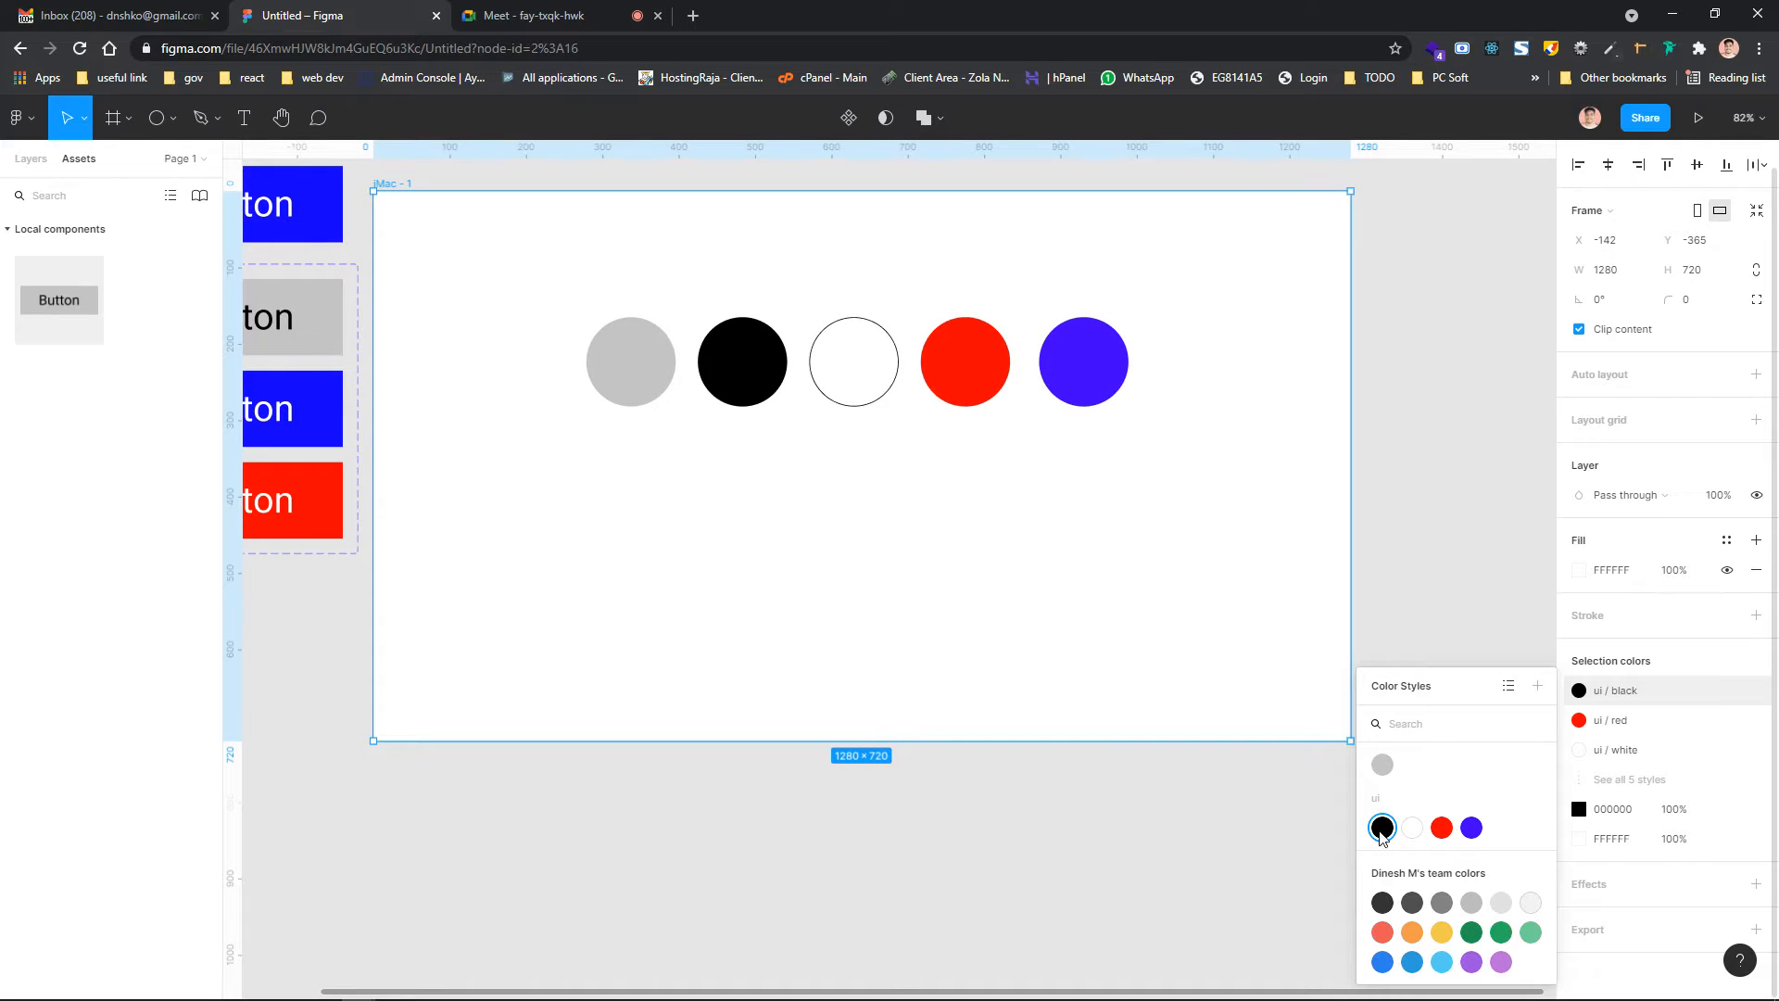
scroll(1038, 658, up, 2)
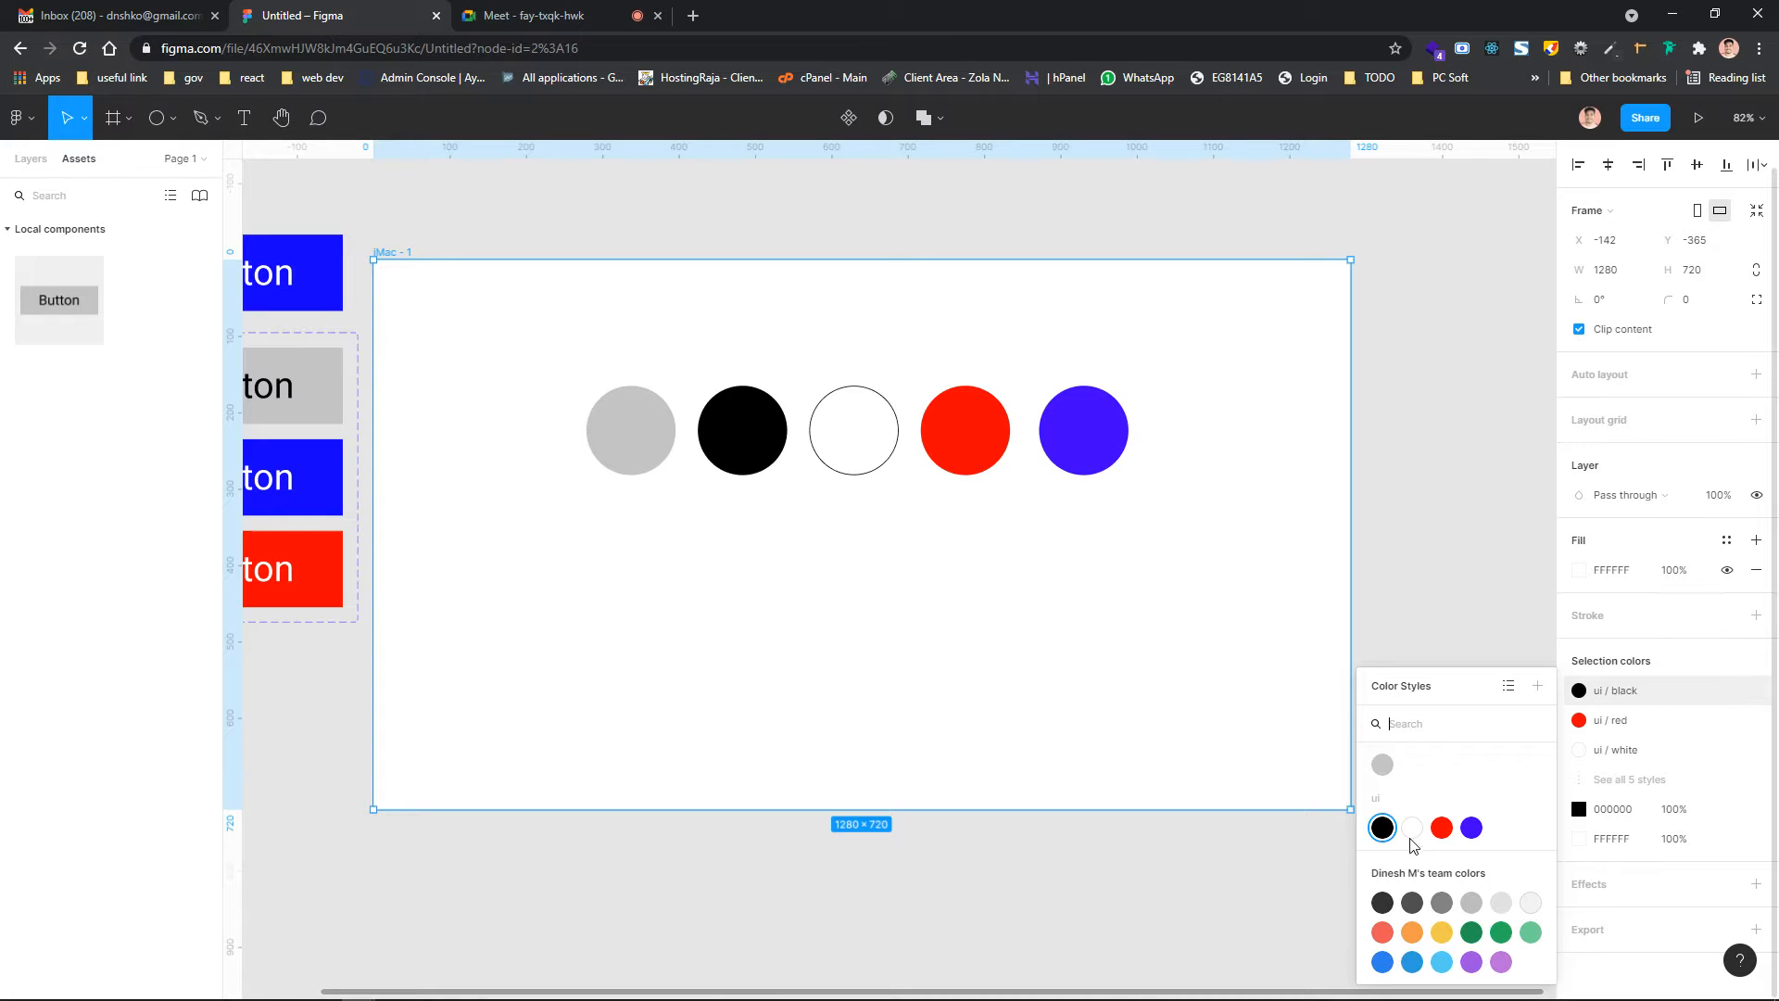
scroll(857, 596, left, 2)
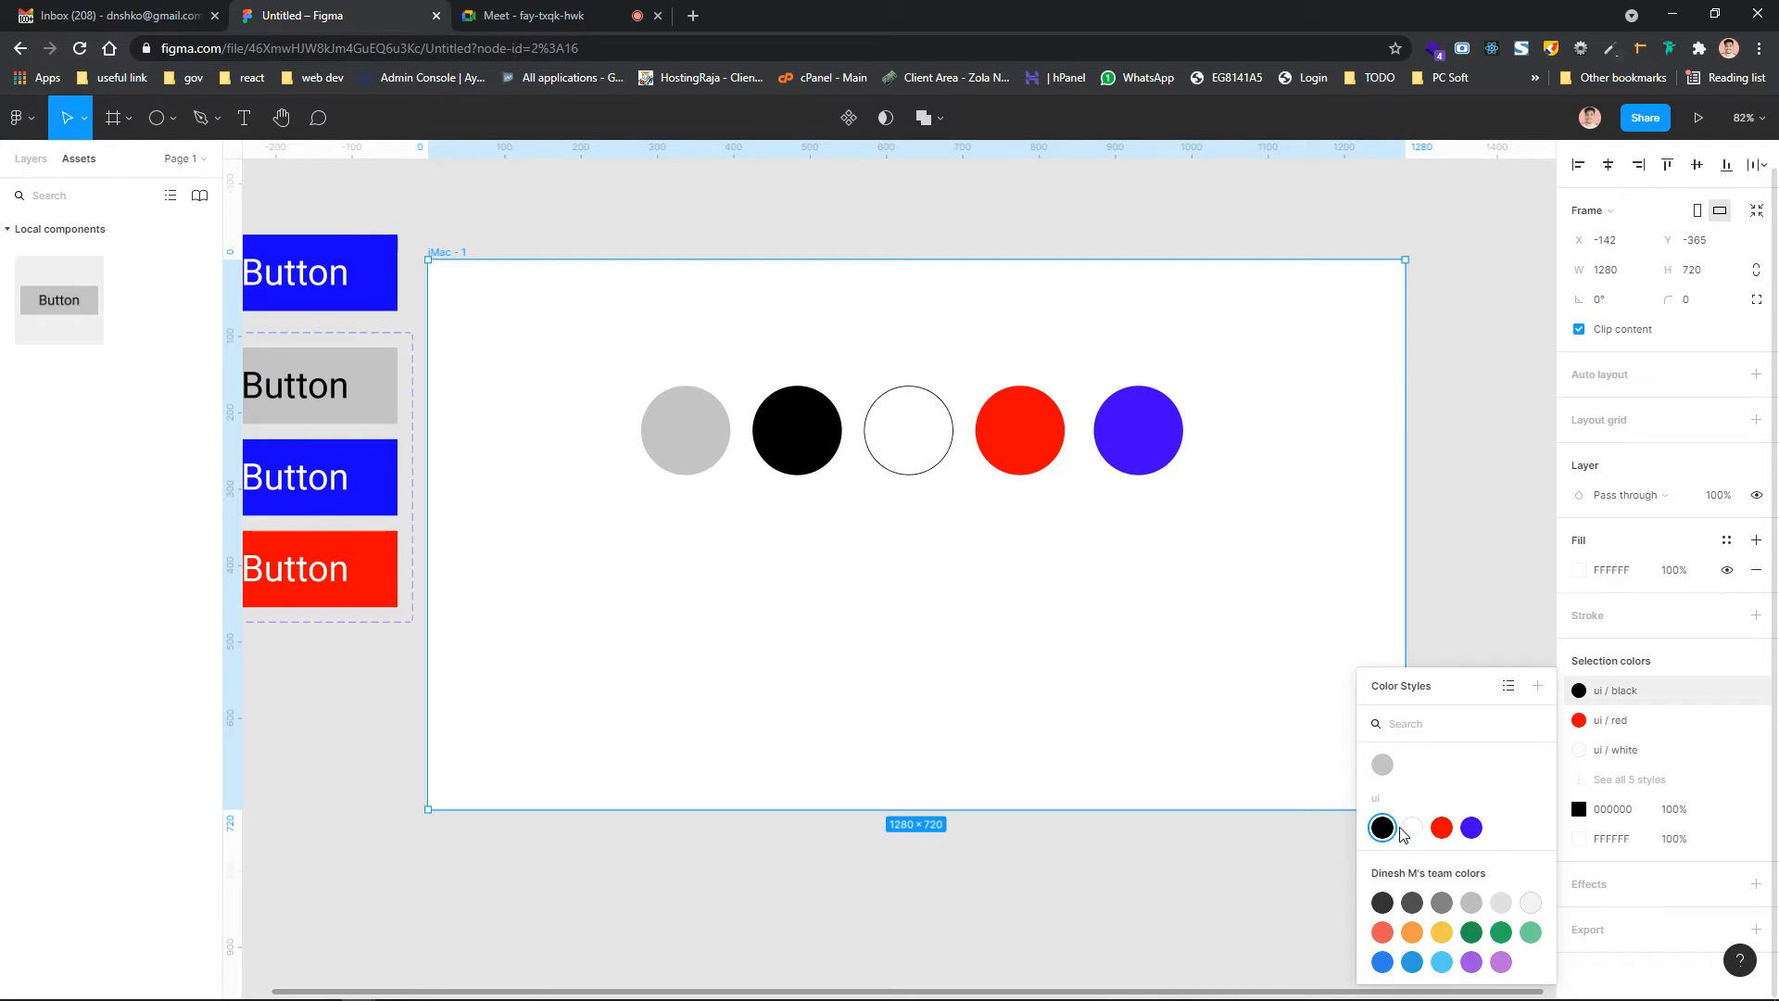
scroll(1193, 642, right, 2)
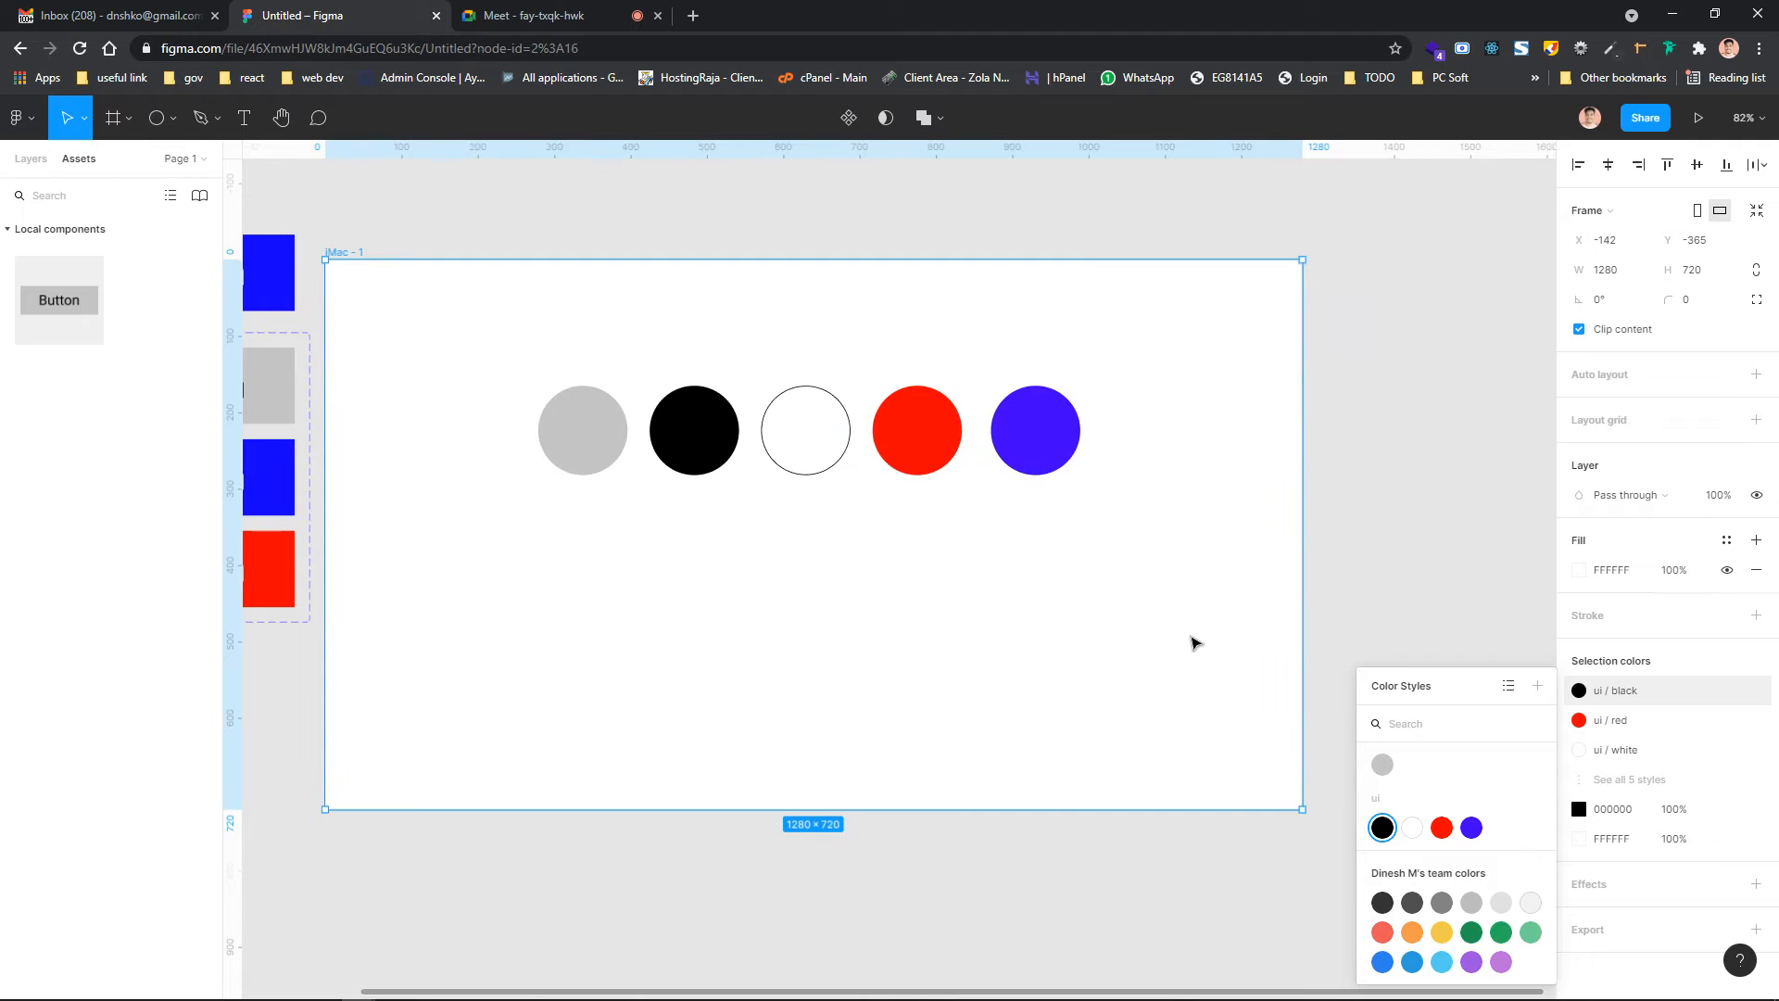
click(1239, 604)
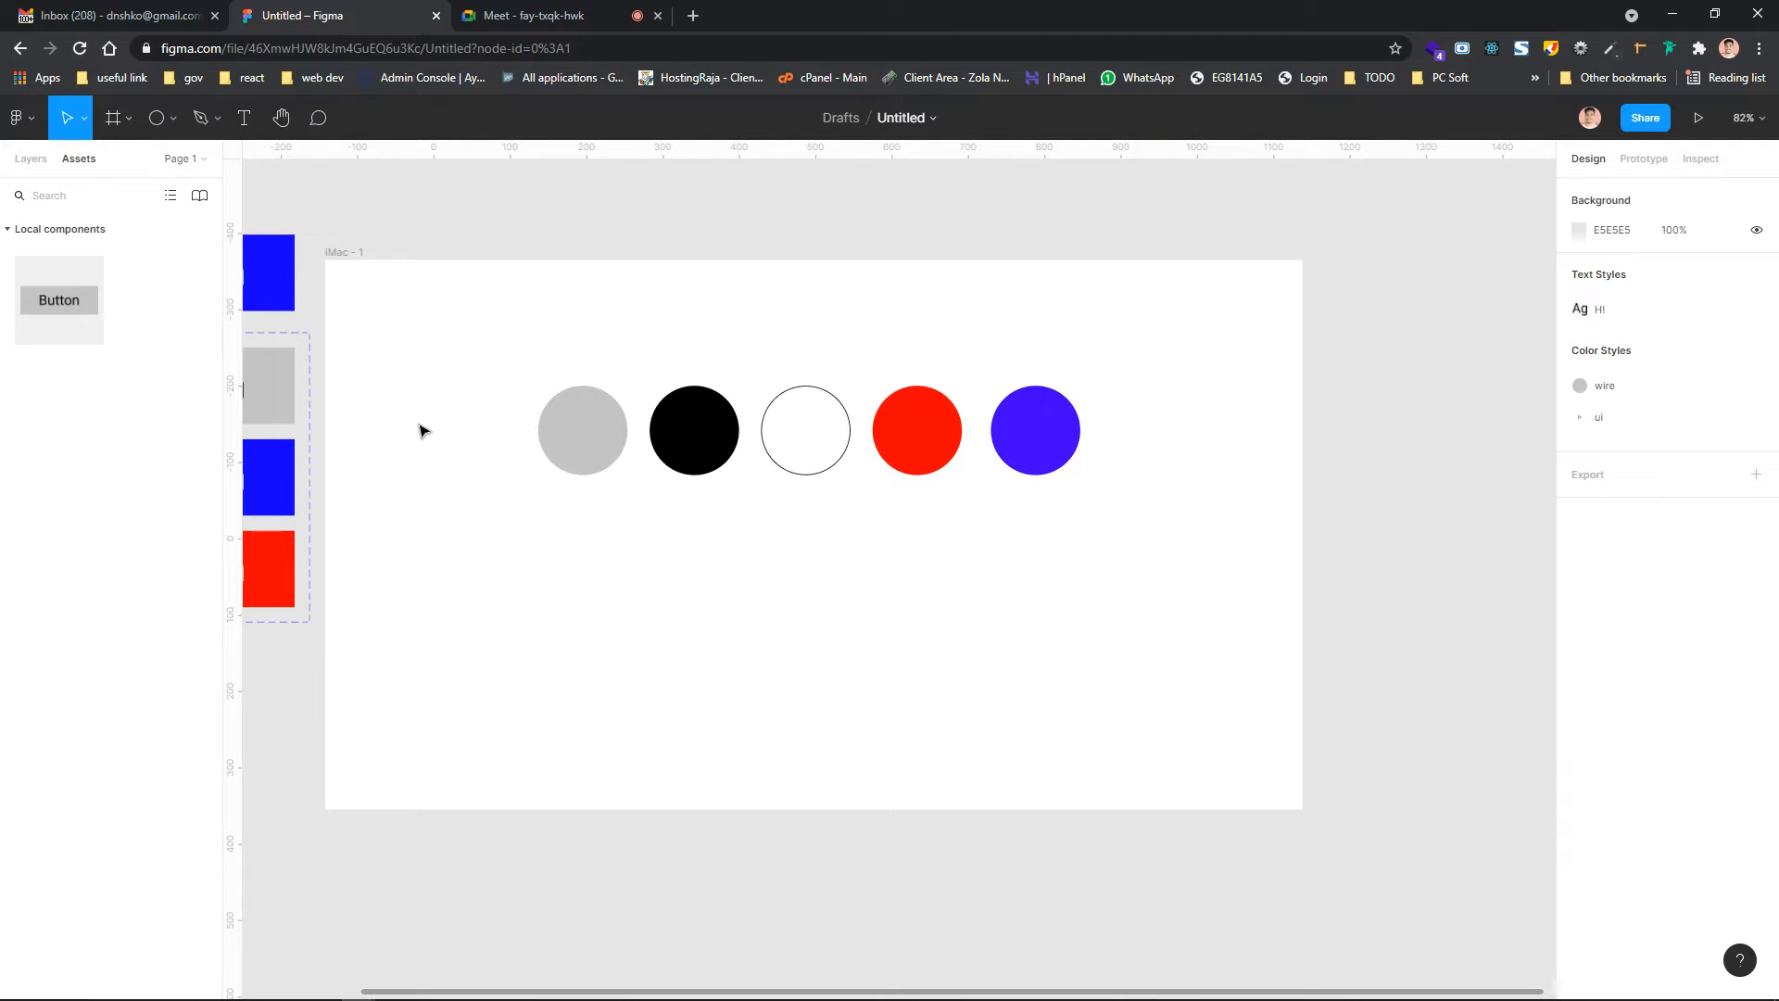
Recolor the blue button instance above the component set with the red swatch from the local colors
scroll(422, 425, left, 4)
click(505, 559)
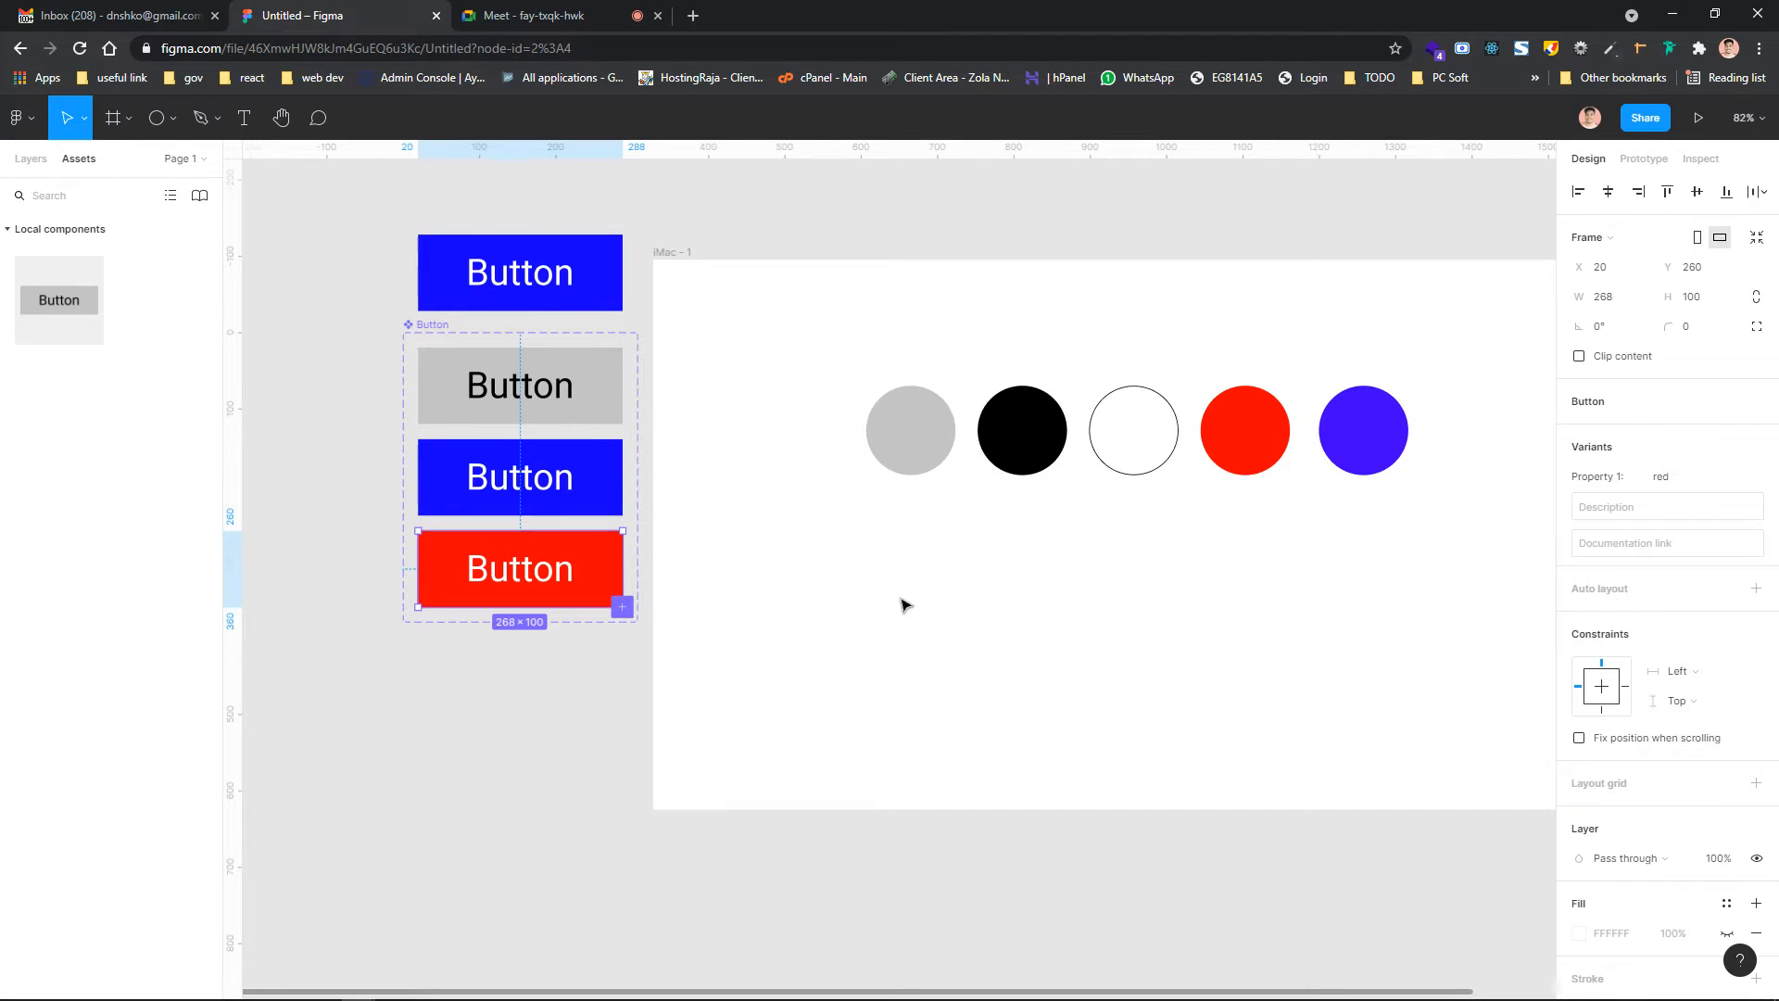
click(524, 304)
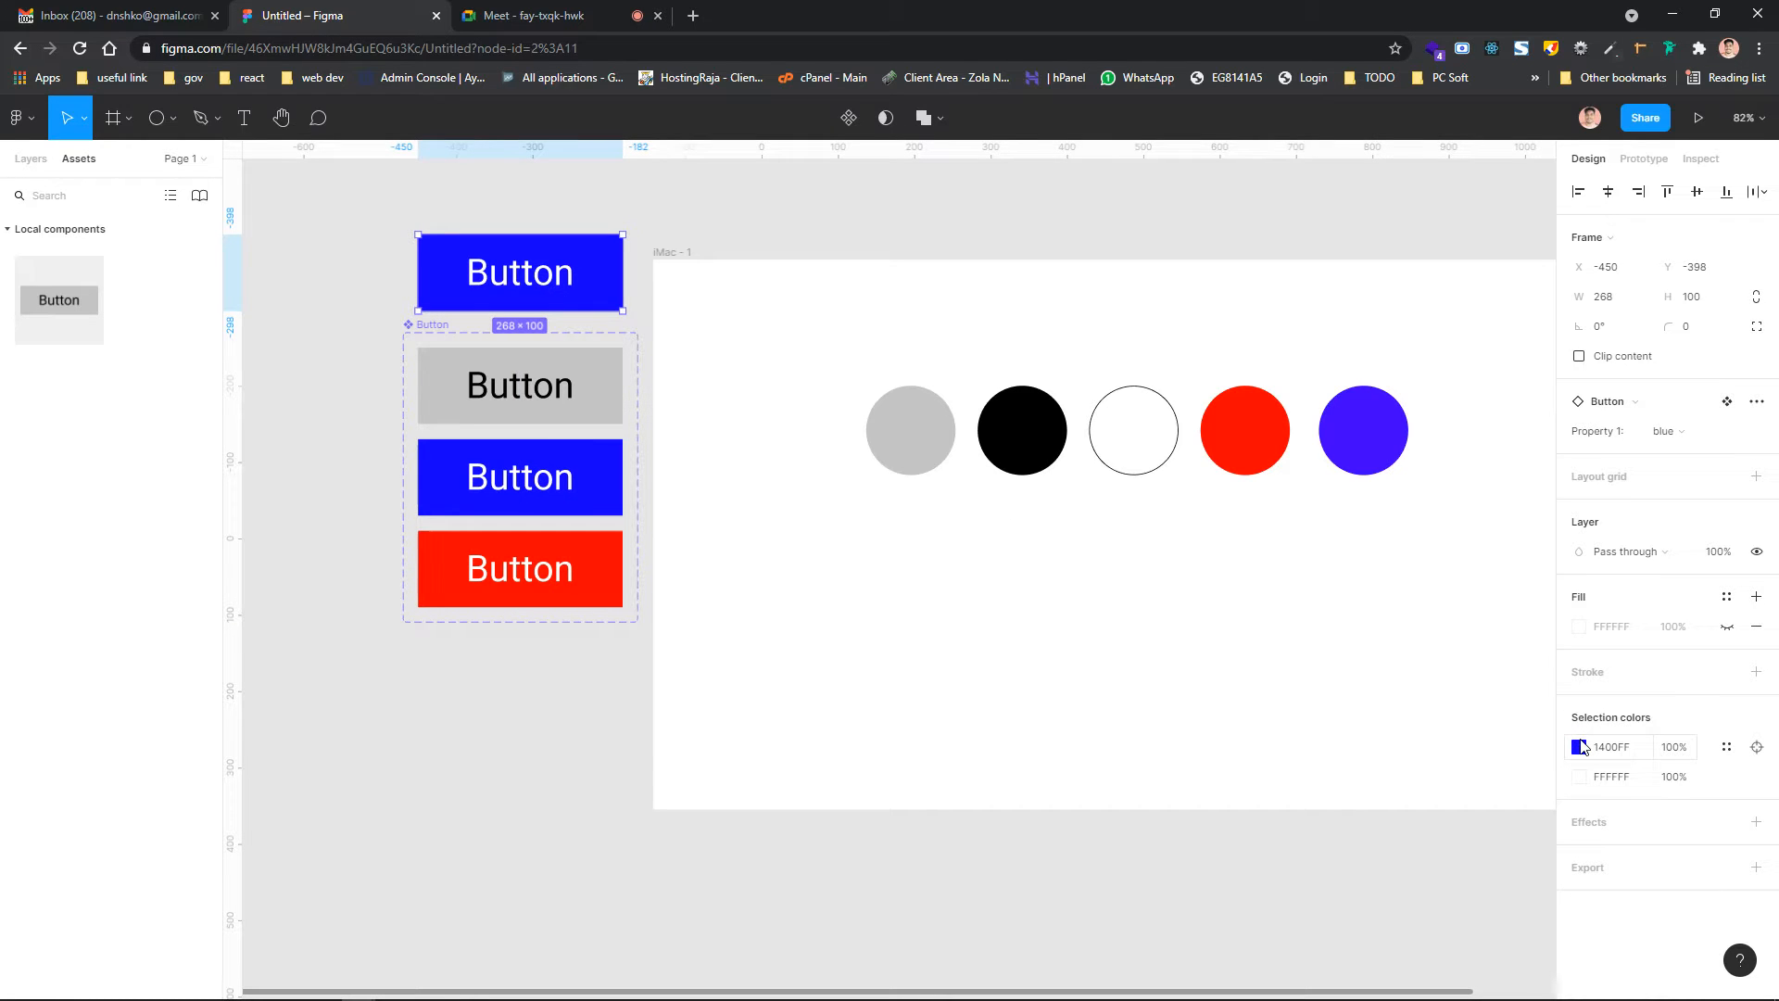
click(1578, 747)
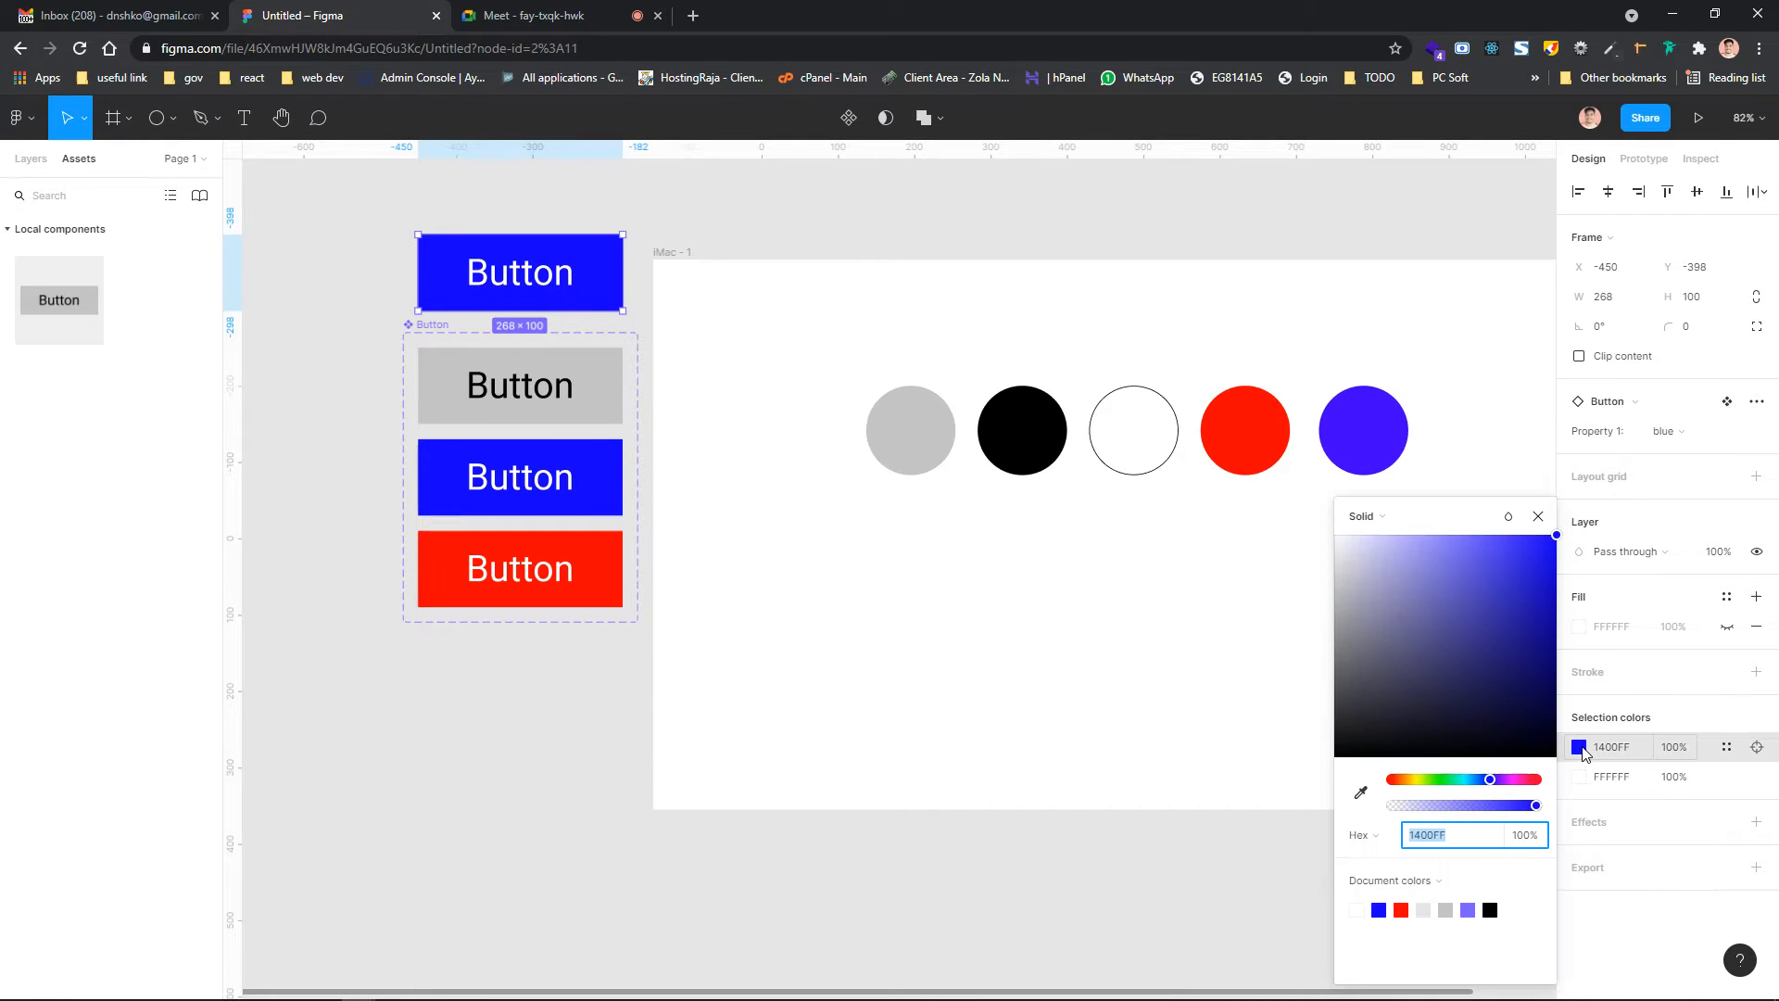
click(1432, 881)
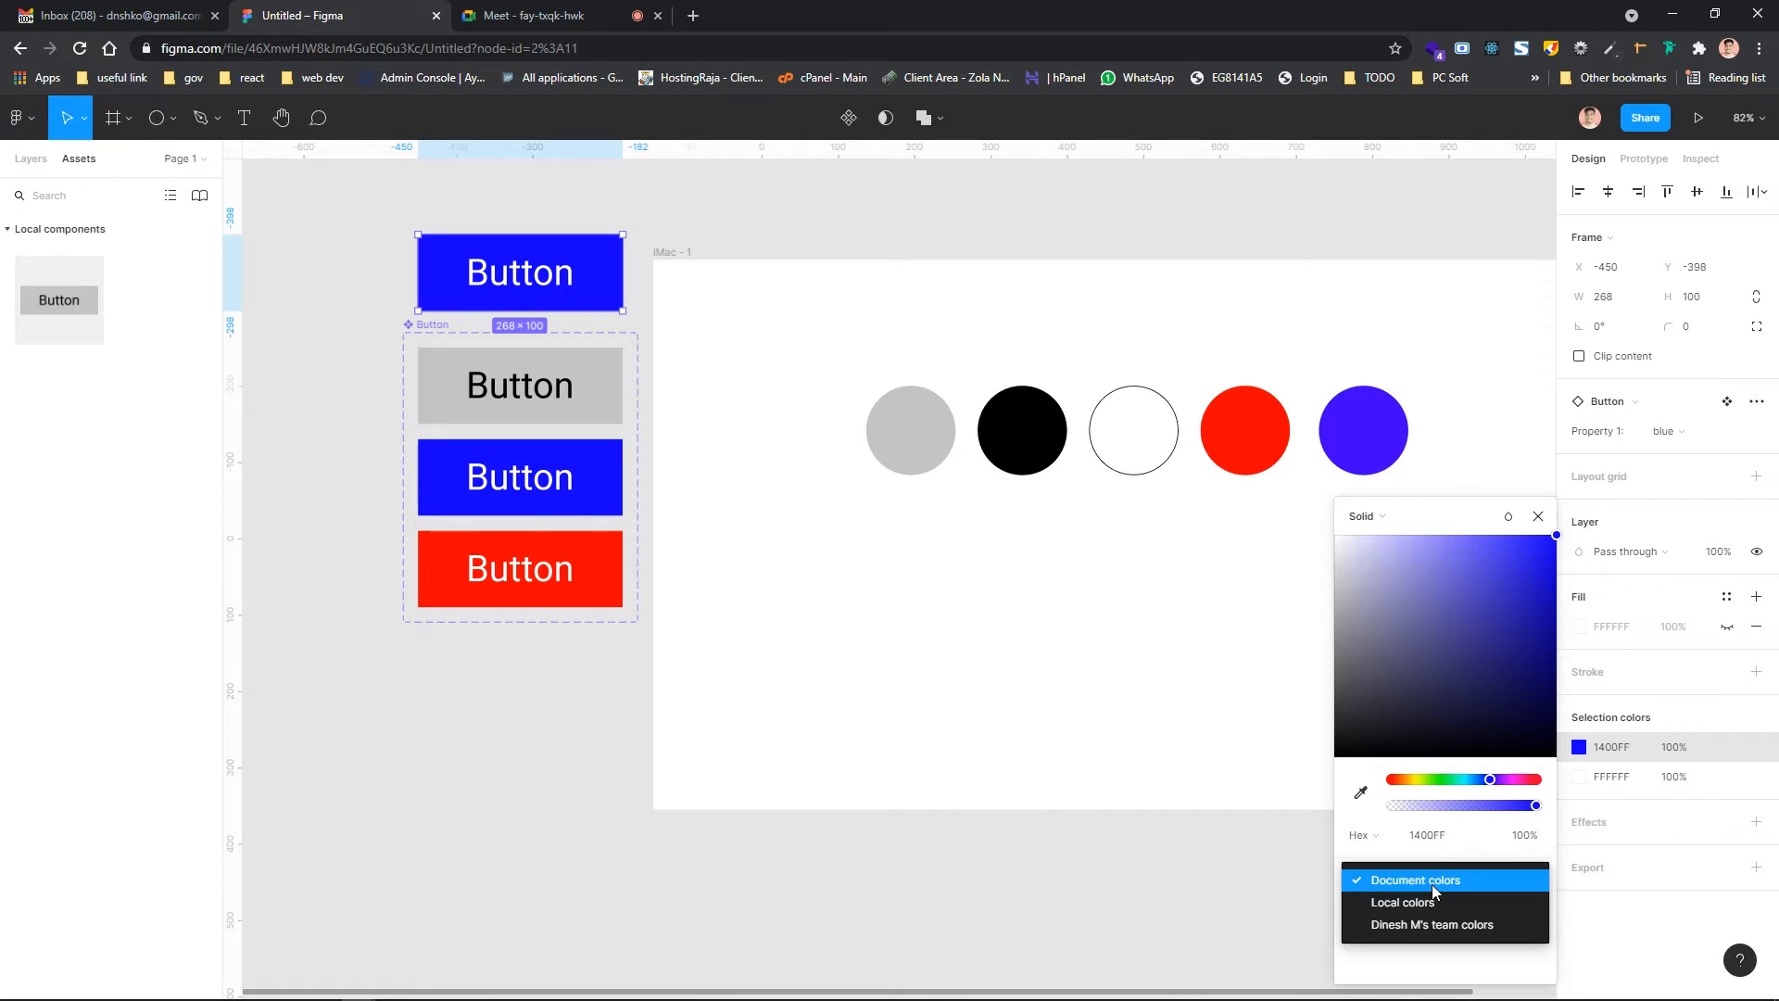
click(1487, 903)
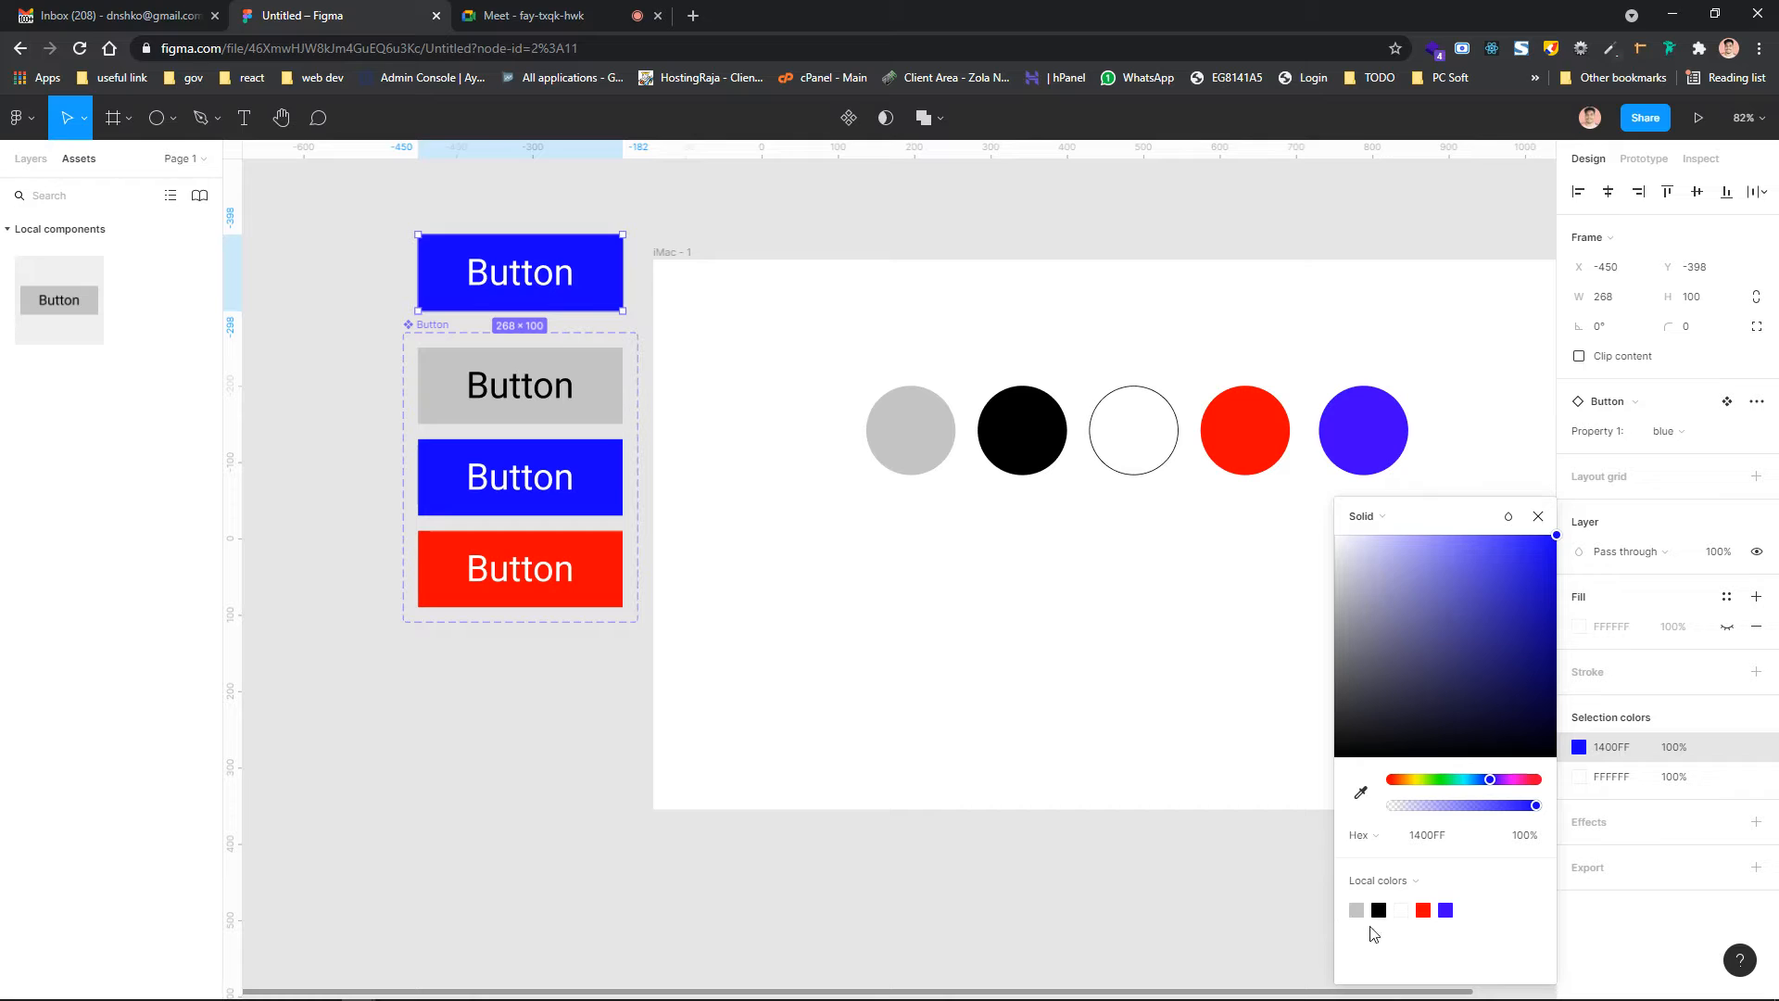
click(1425, 909)
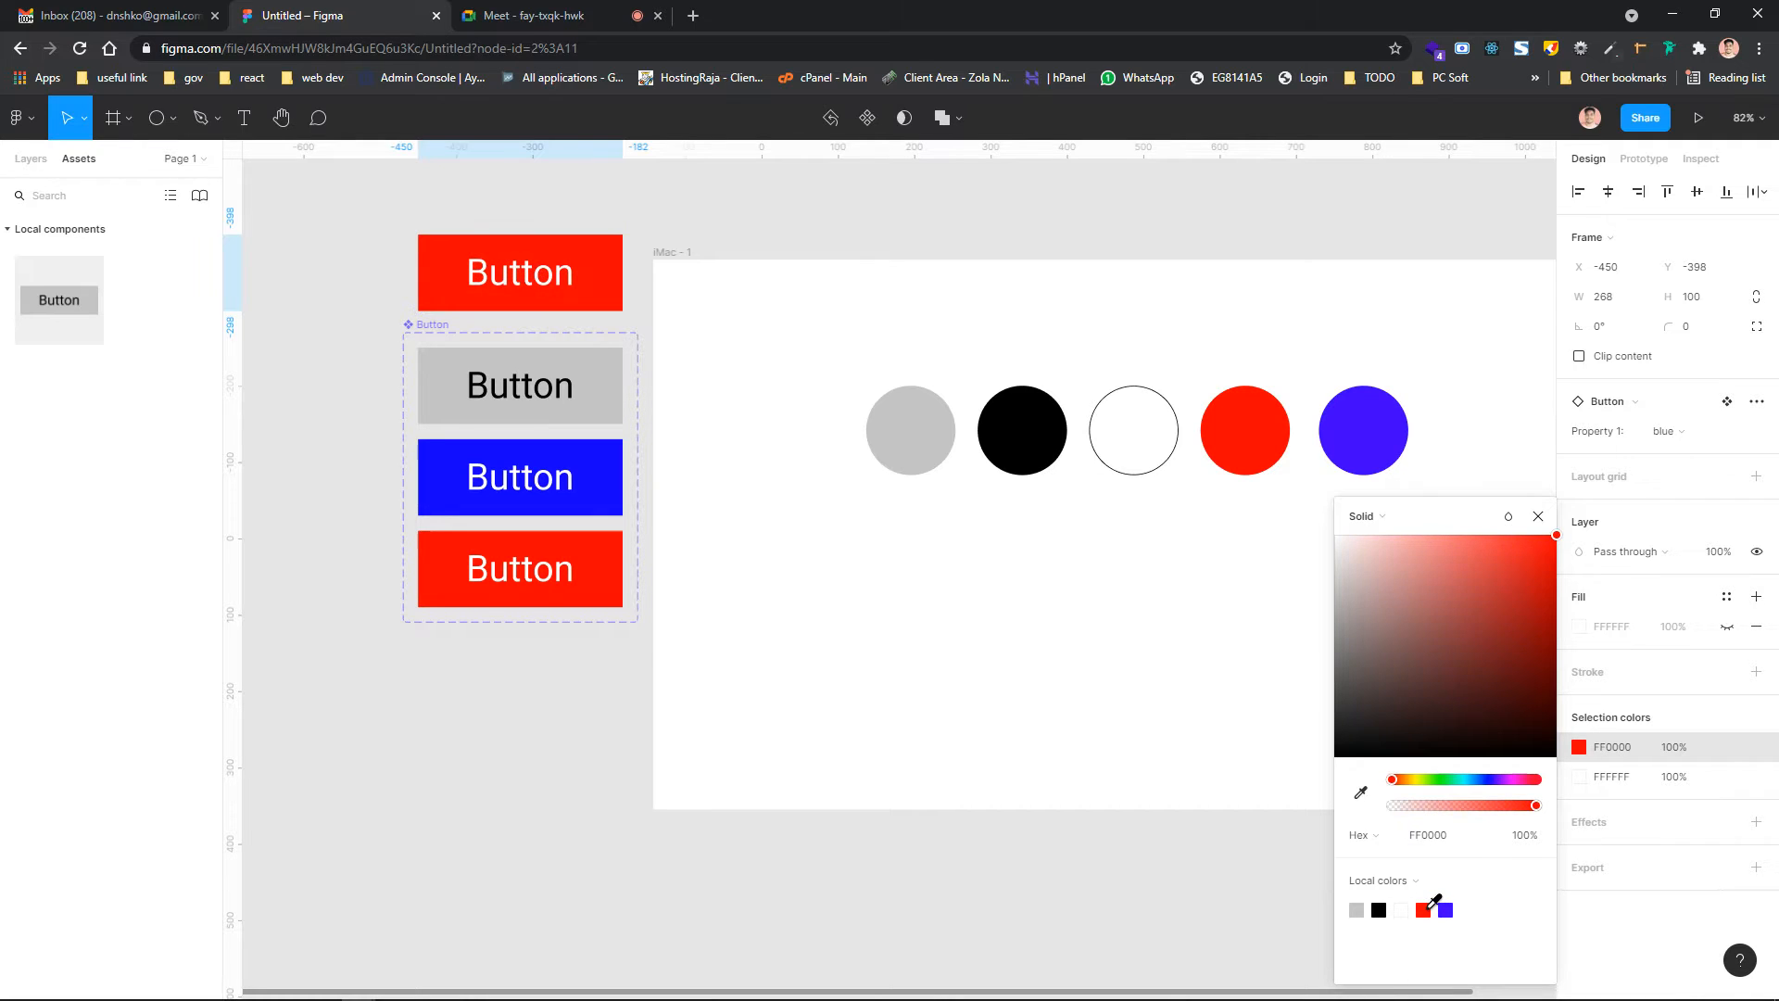
click(806, 627)
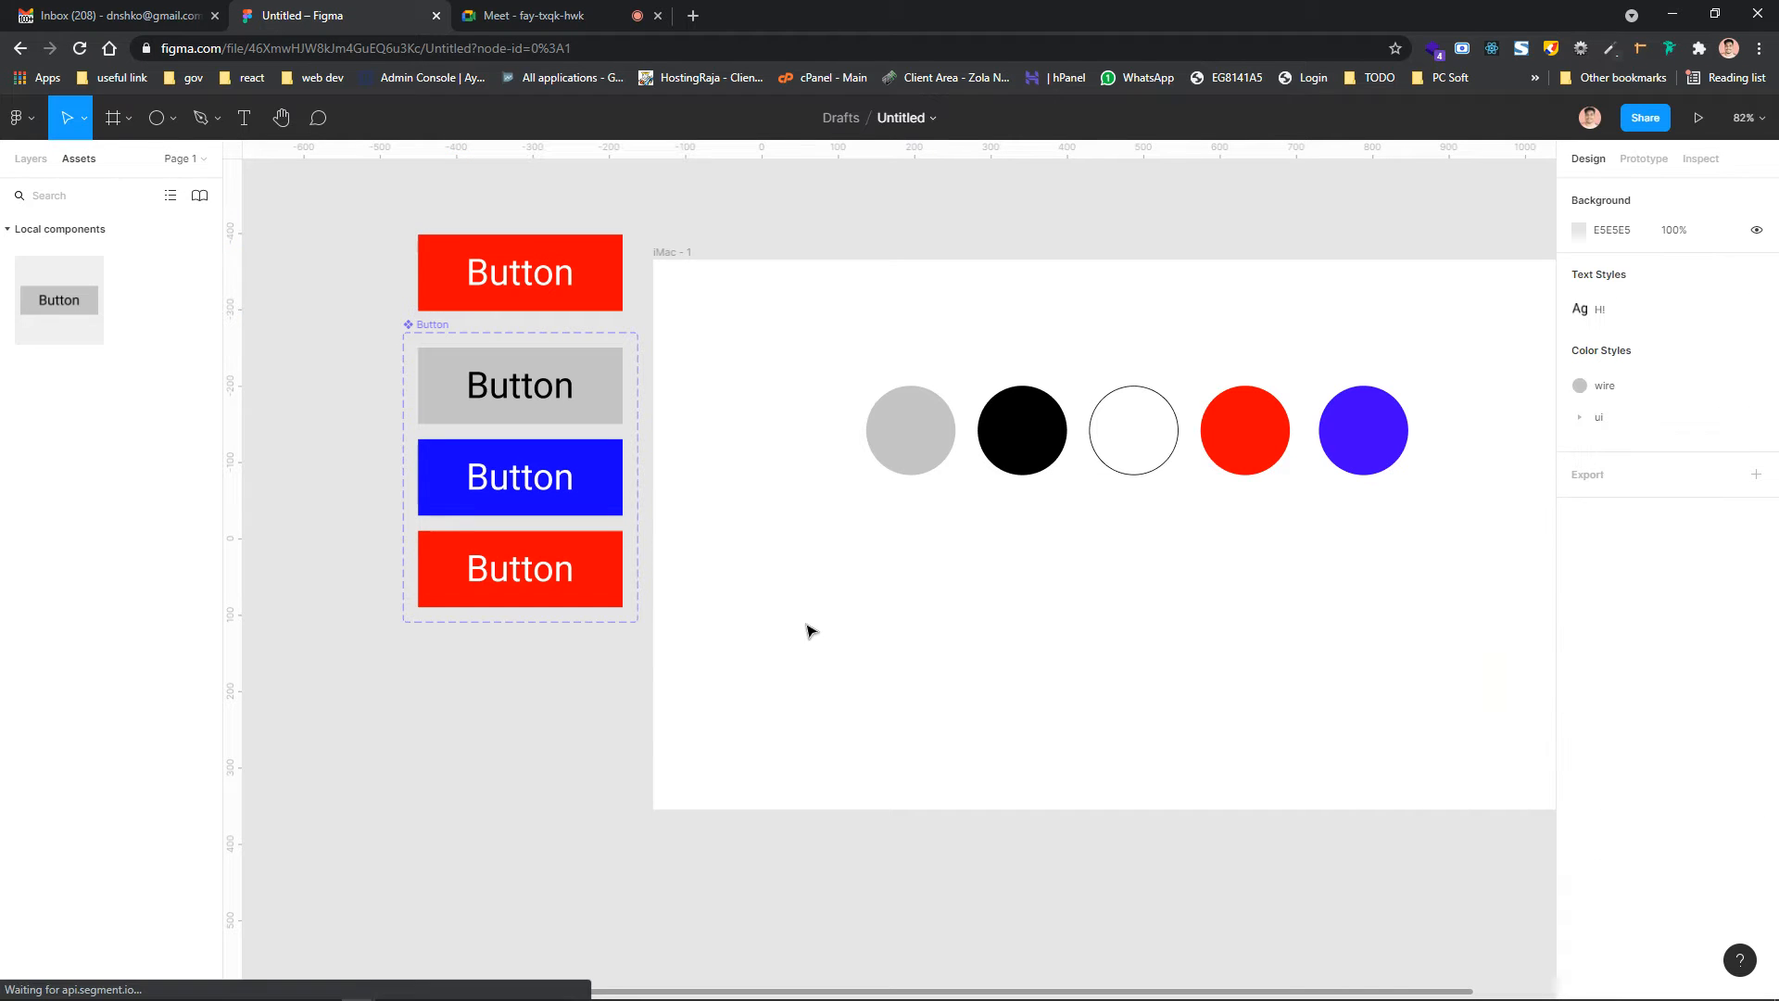
Add a text layer reading "Text" below the circle row in the iMac frame
scroll(1101, 684, right, 3)
scroll(1239, 580, left, 3)
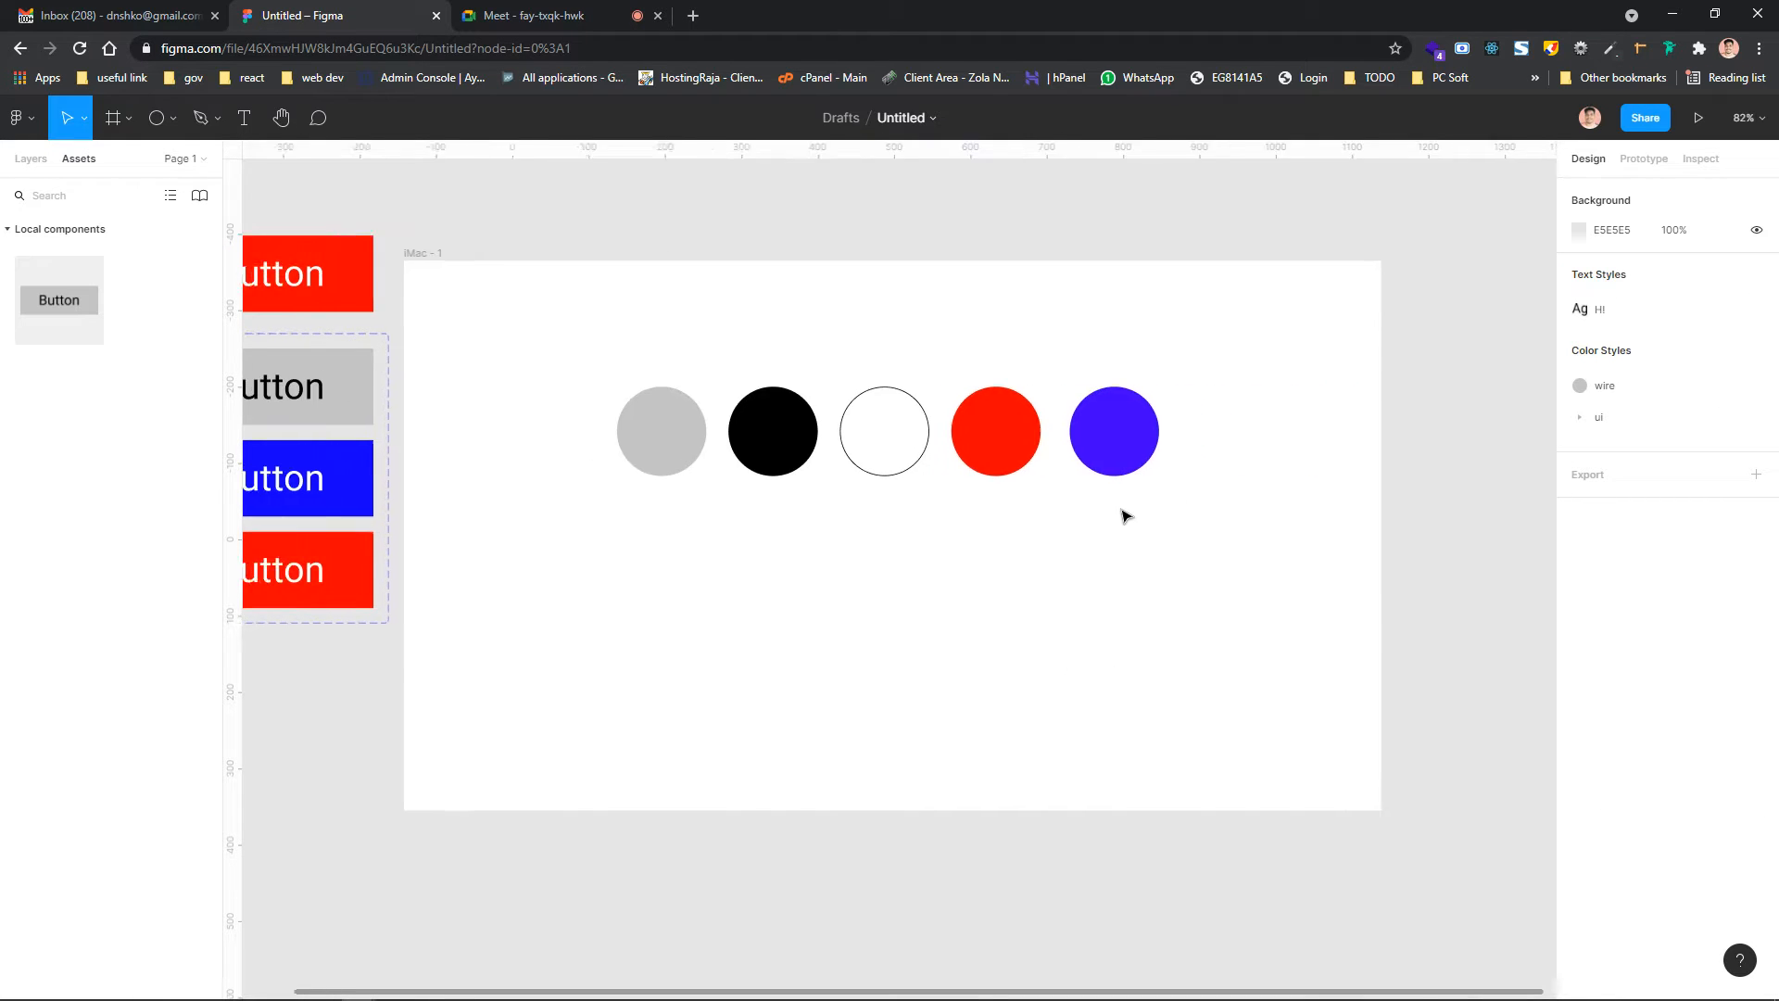
scroll(1075, 510, right, 2)
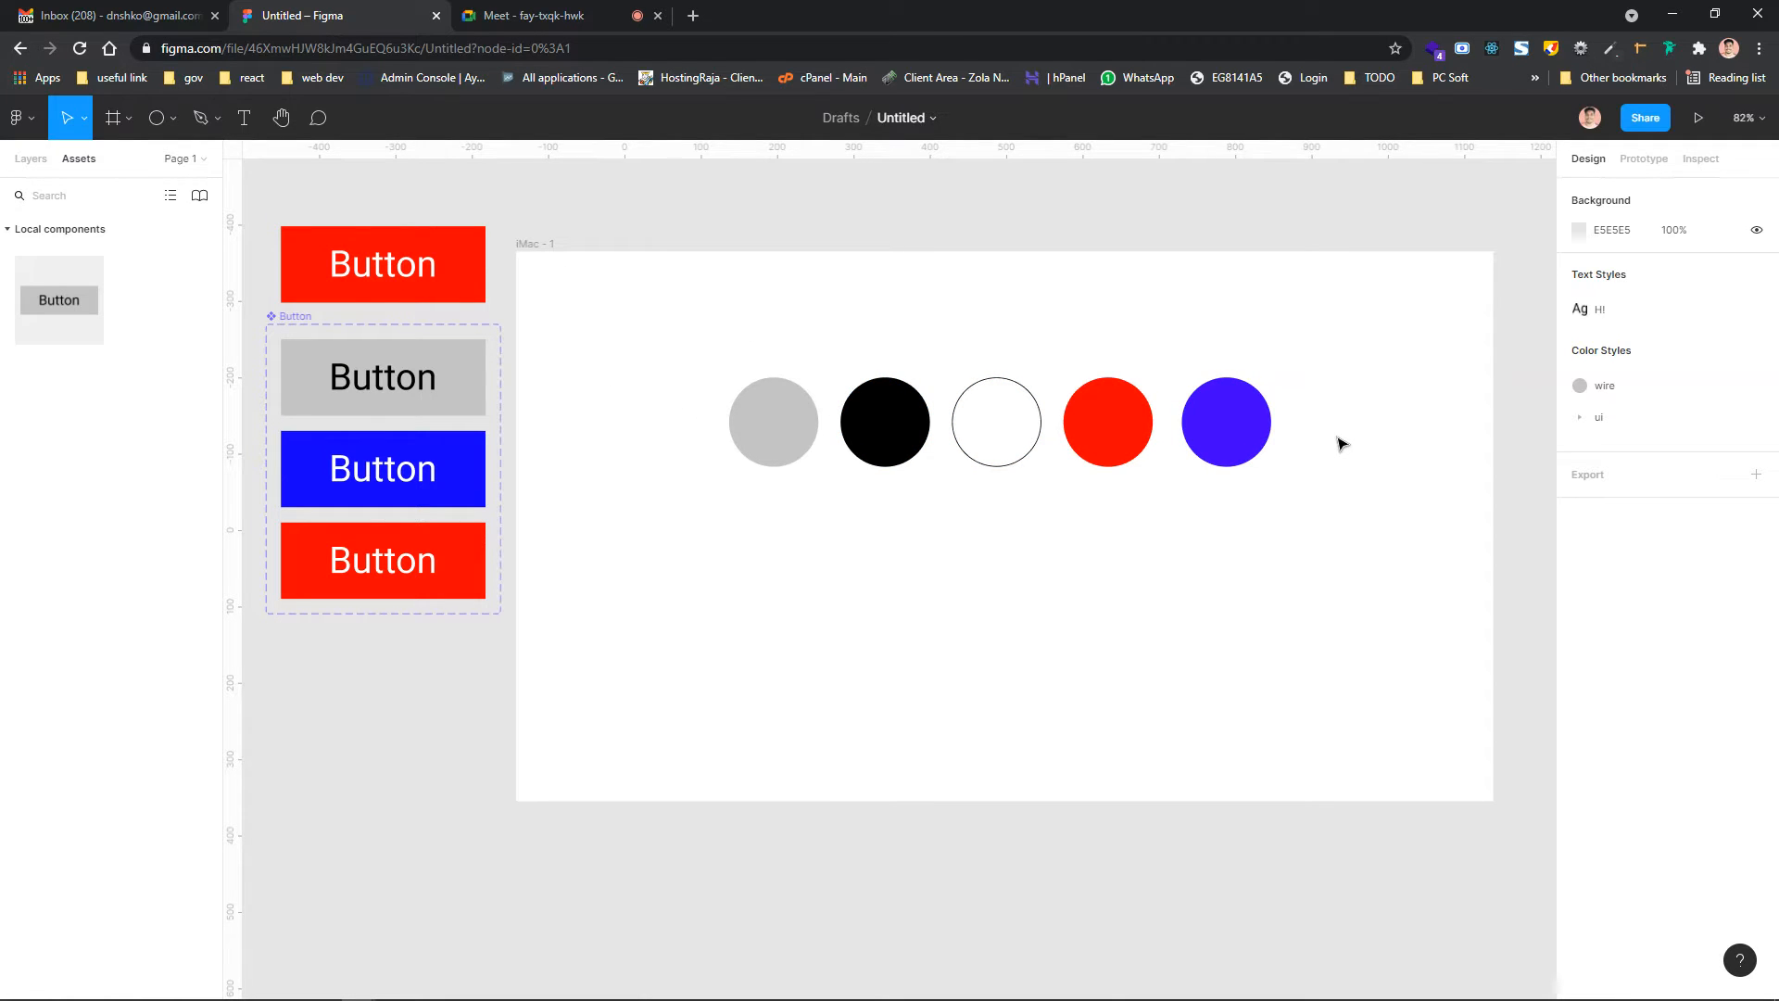
click(243, 118)
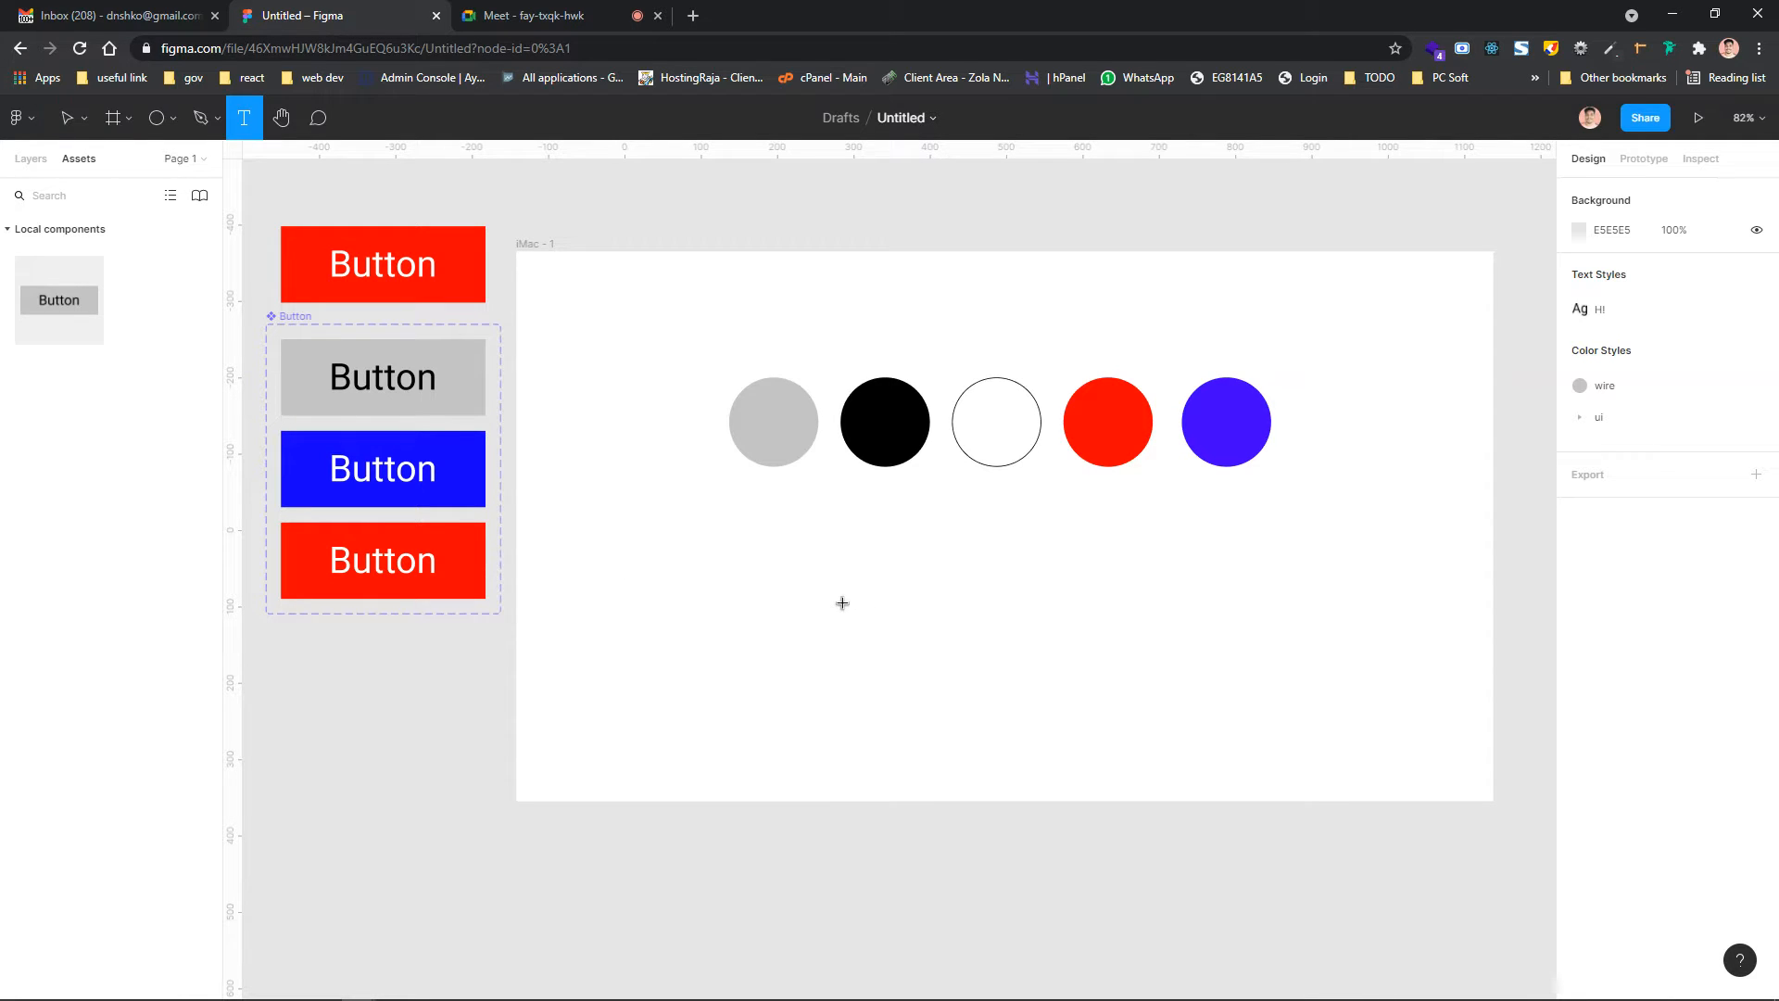
click(796, 601)
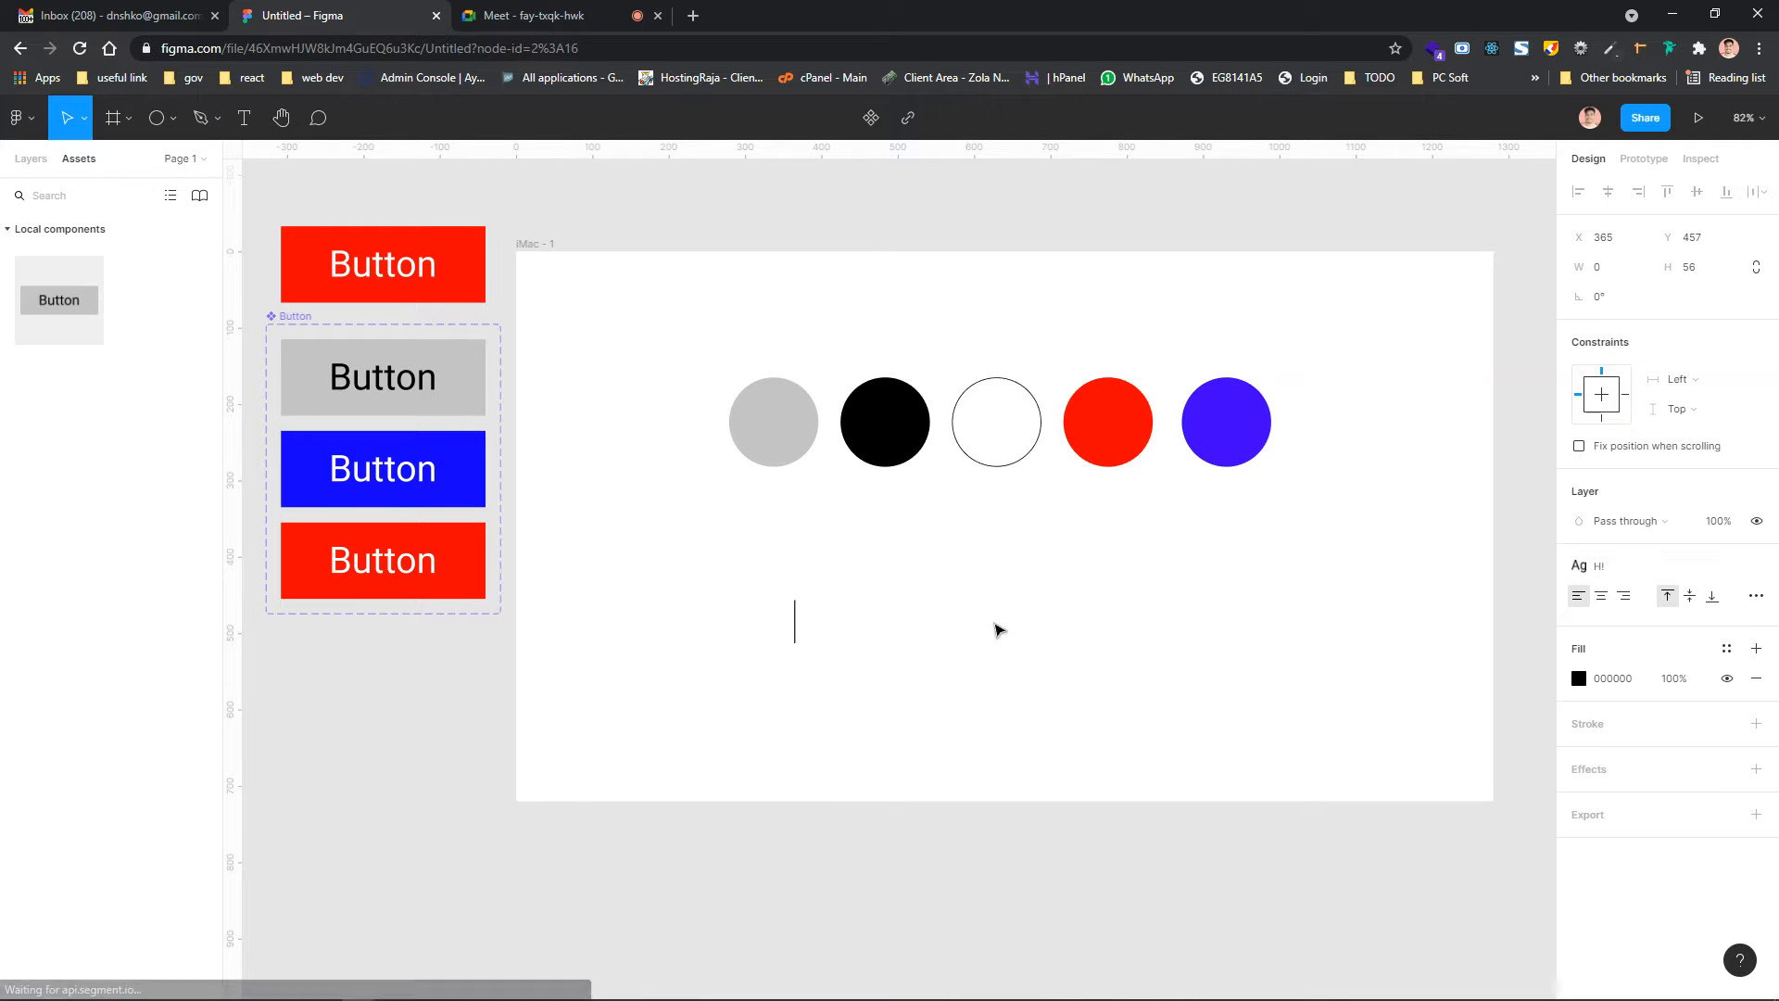
text(Text)
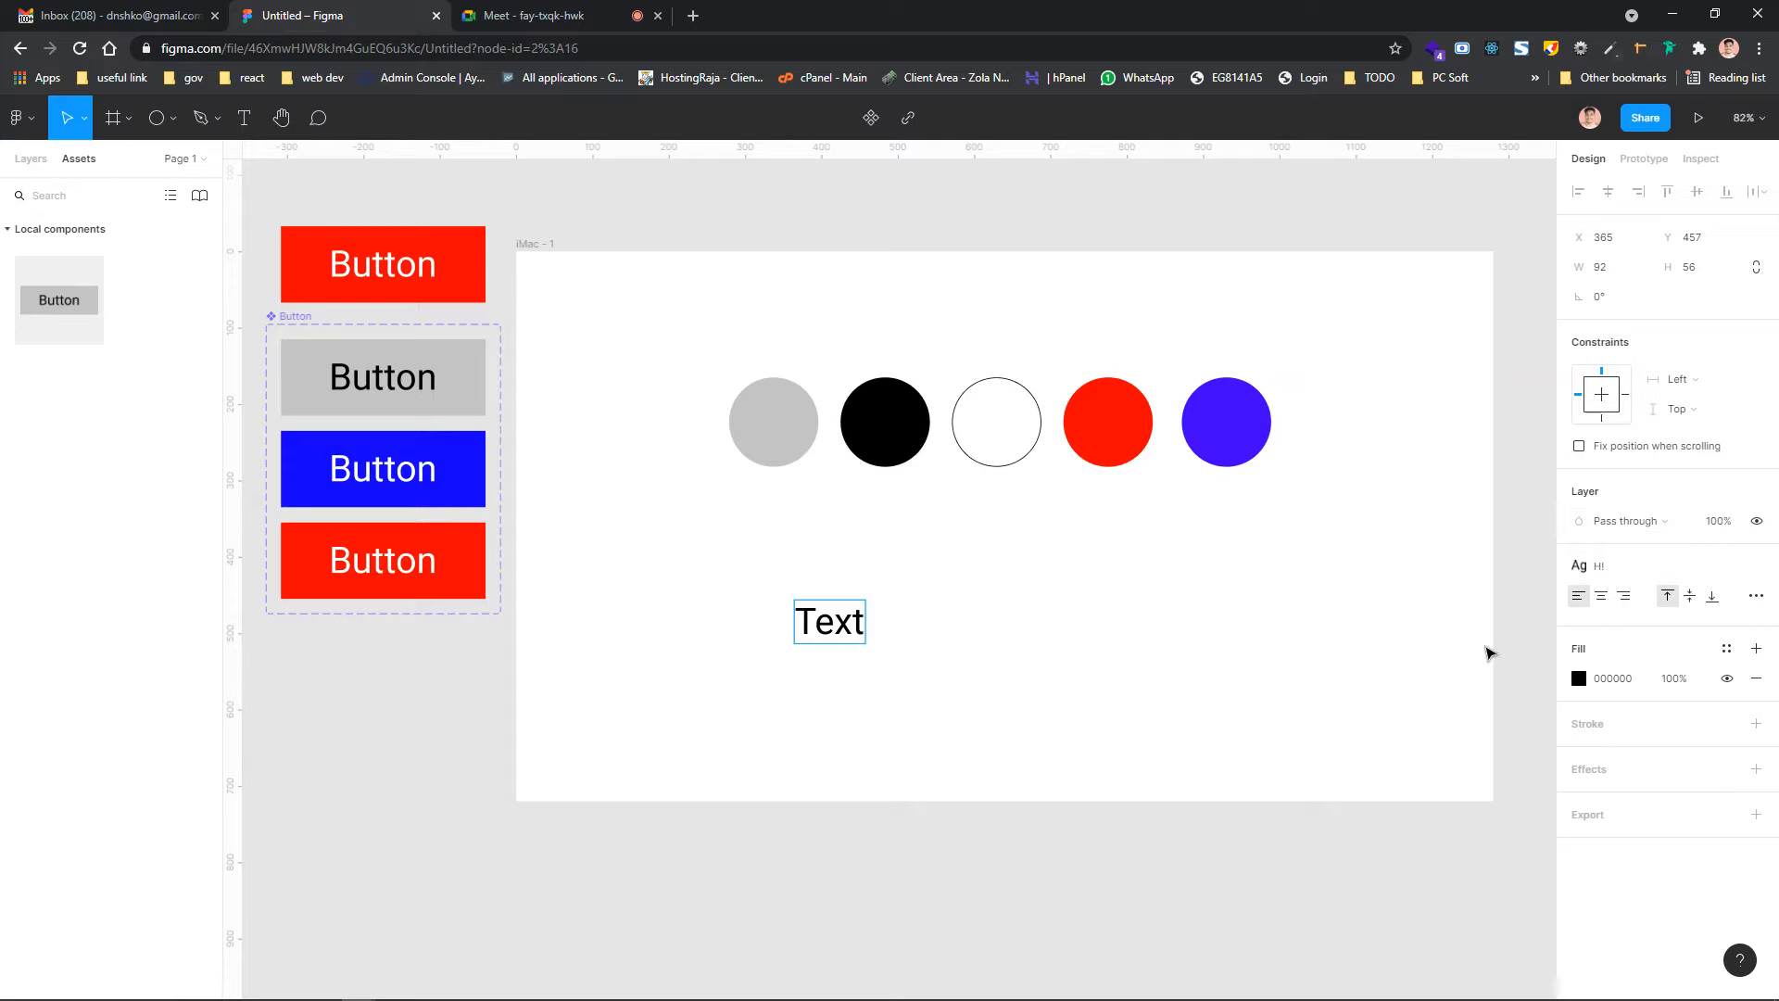
key(Escape)
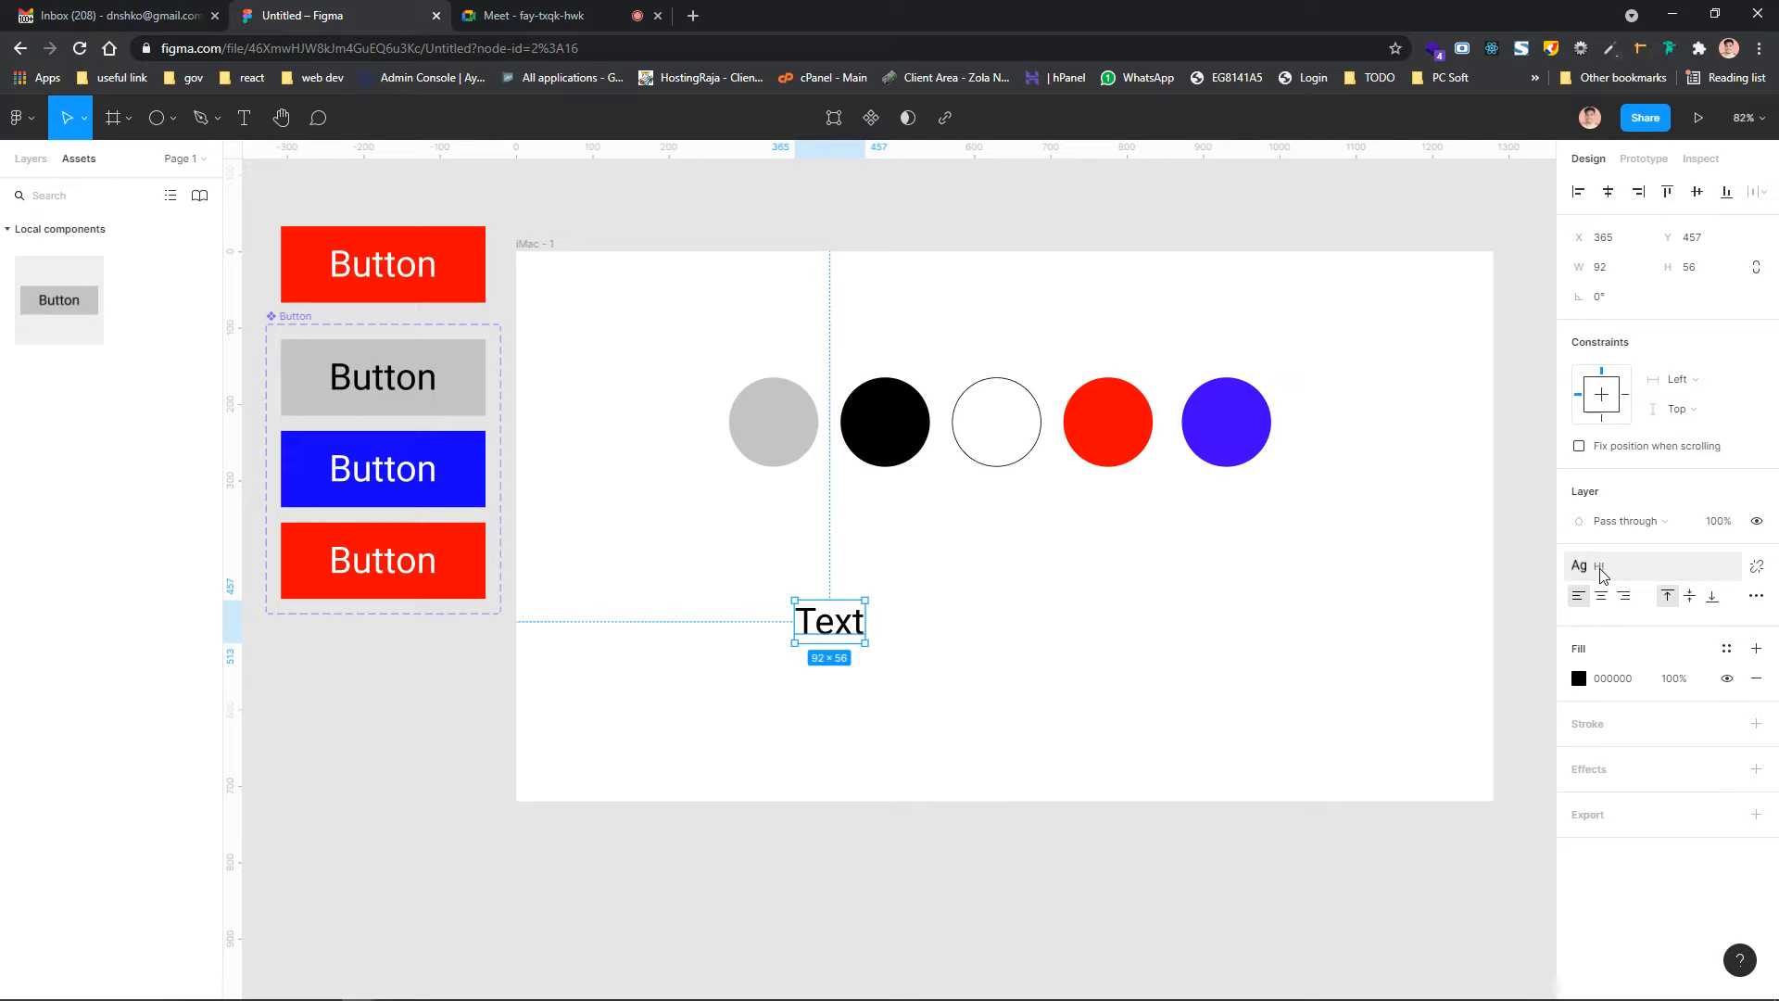
Create a text style named "h2" from the selected text layer
click(28, 159)
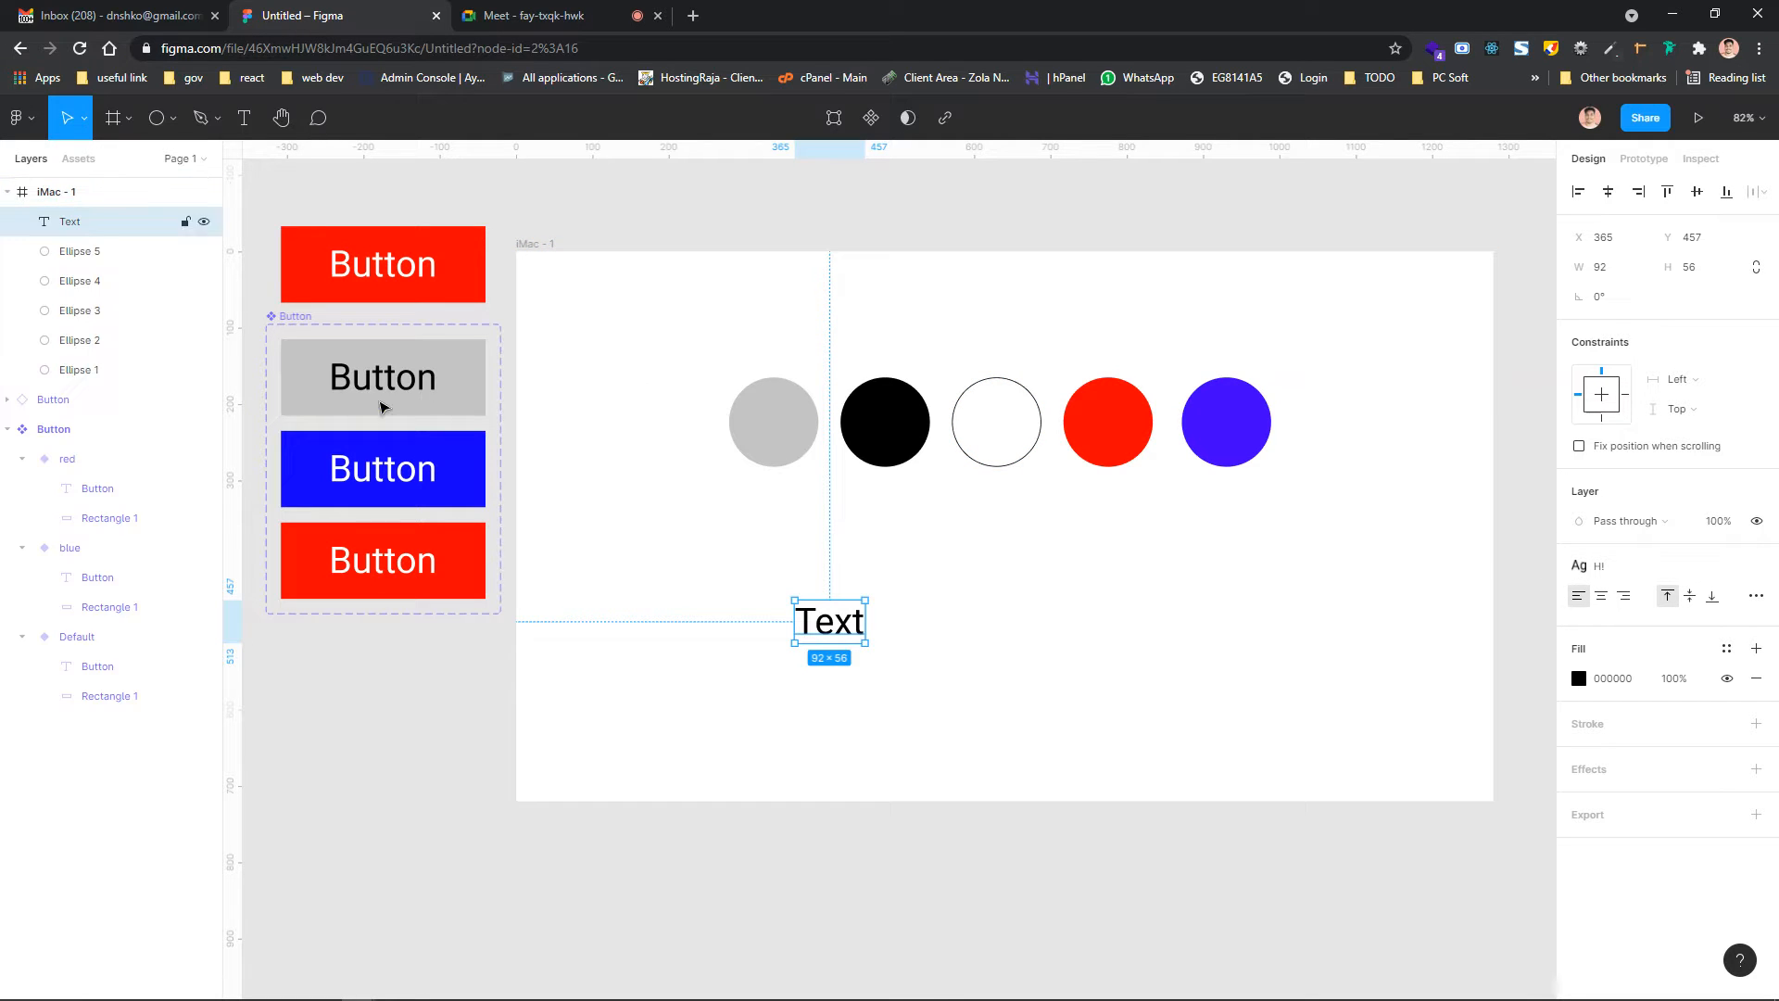
click(1606, 568)
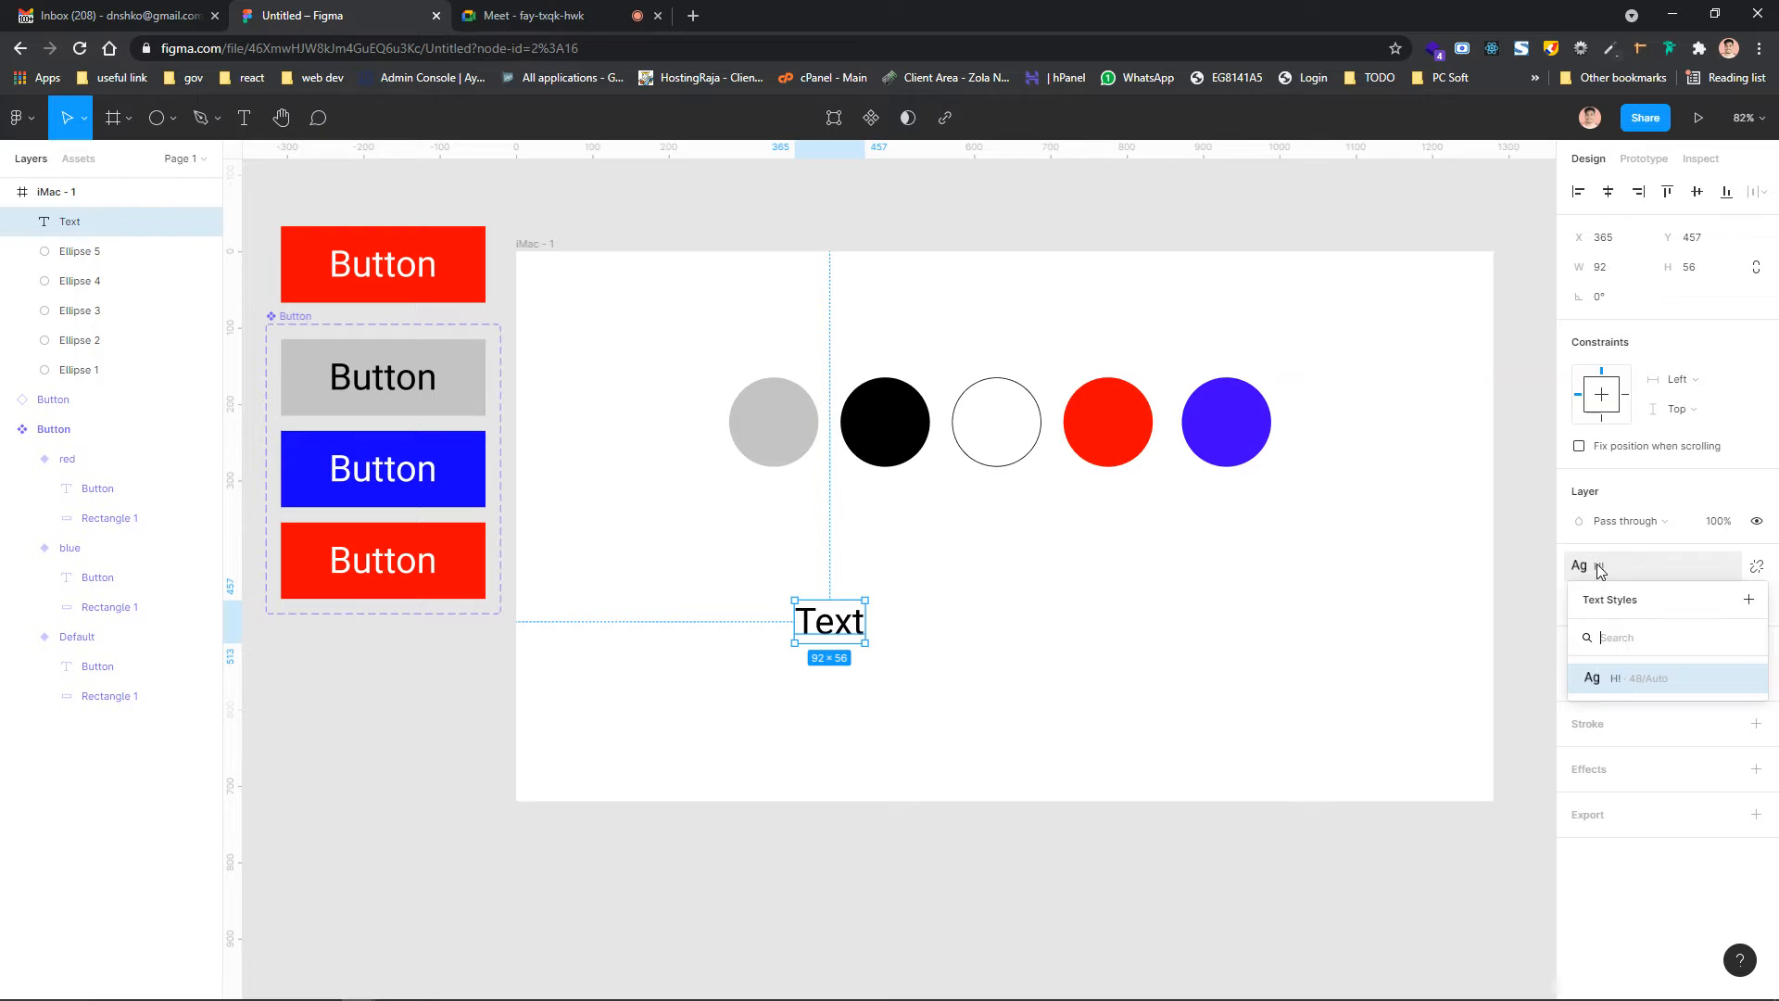
click(1749, 602)
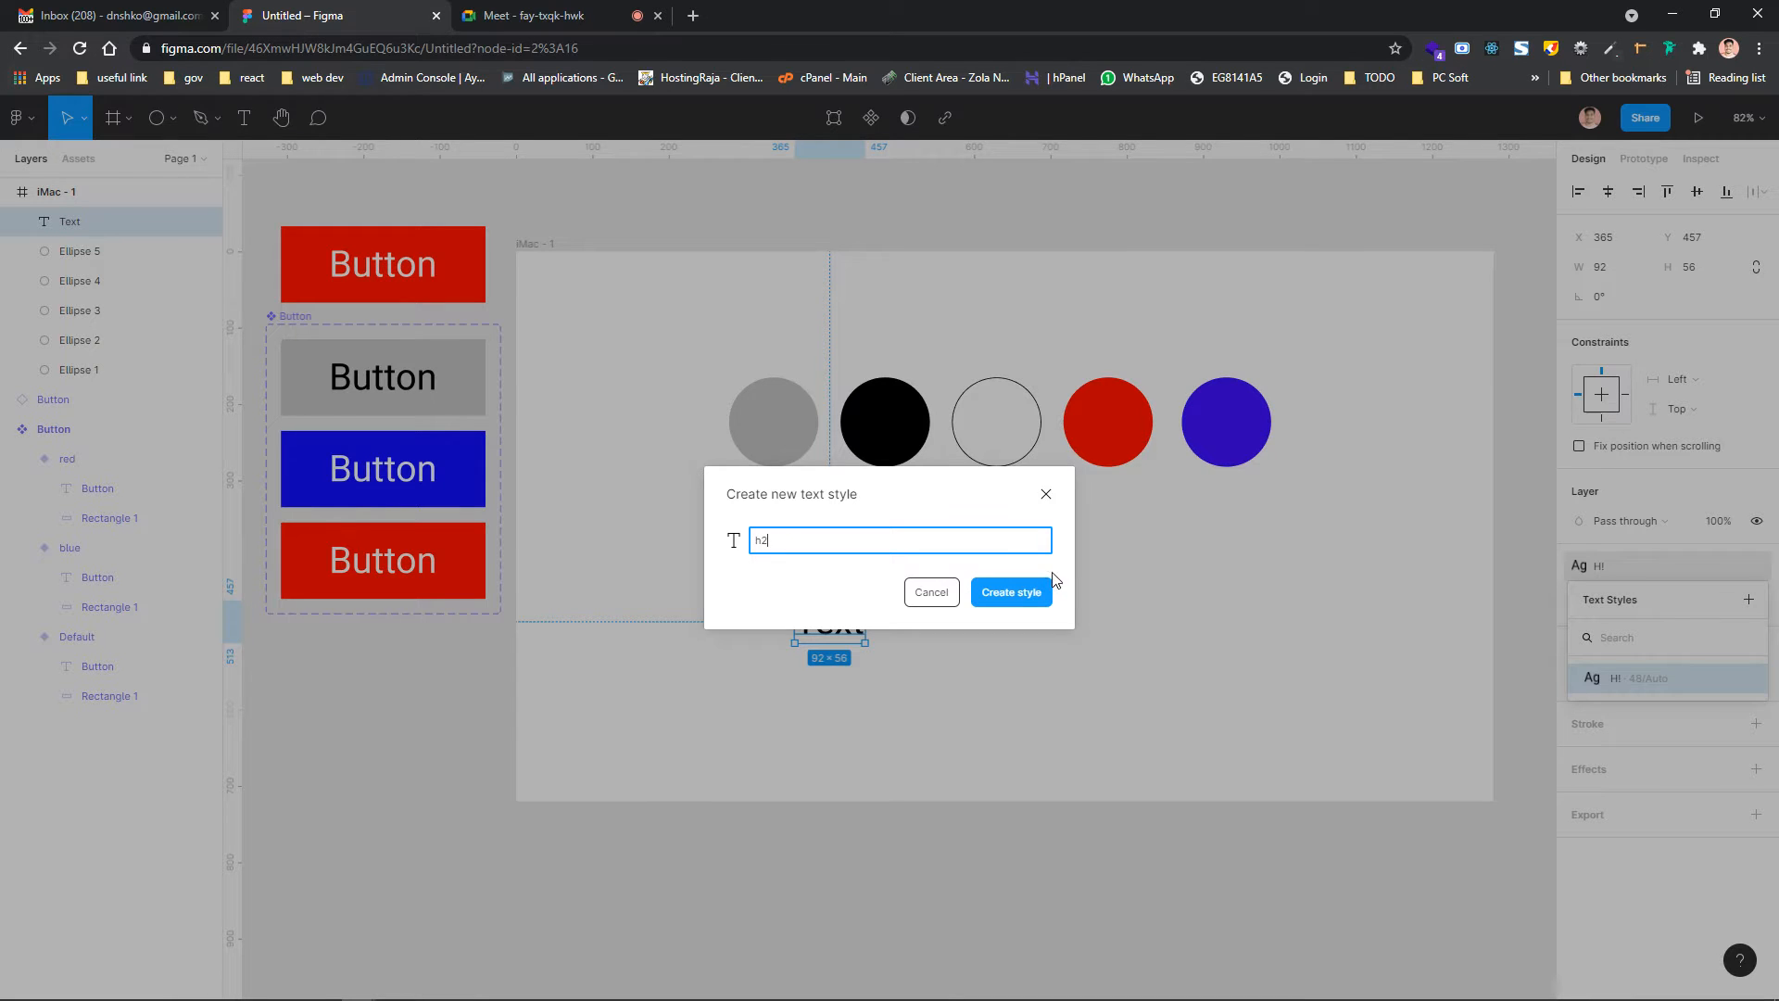
click(1025, 589)
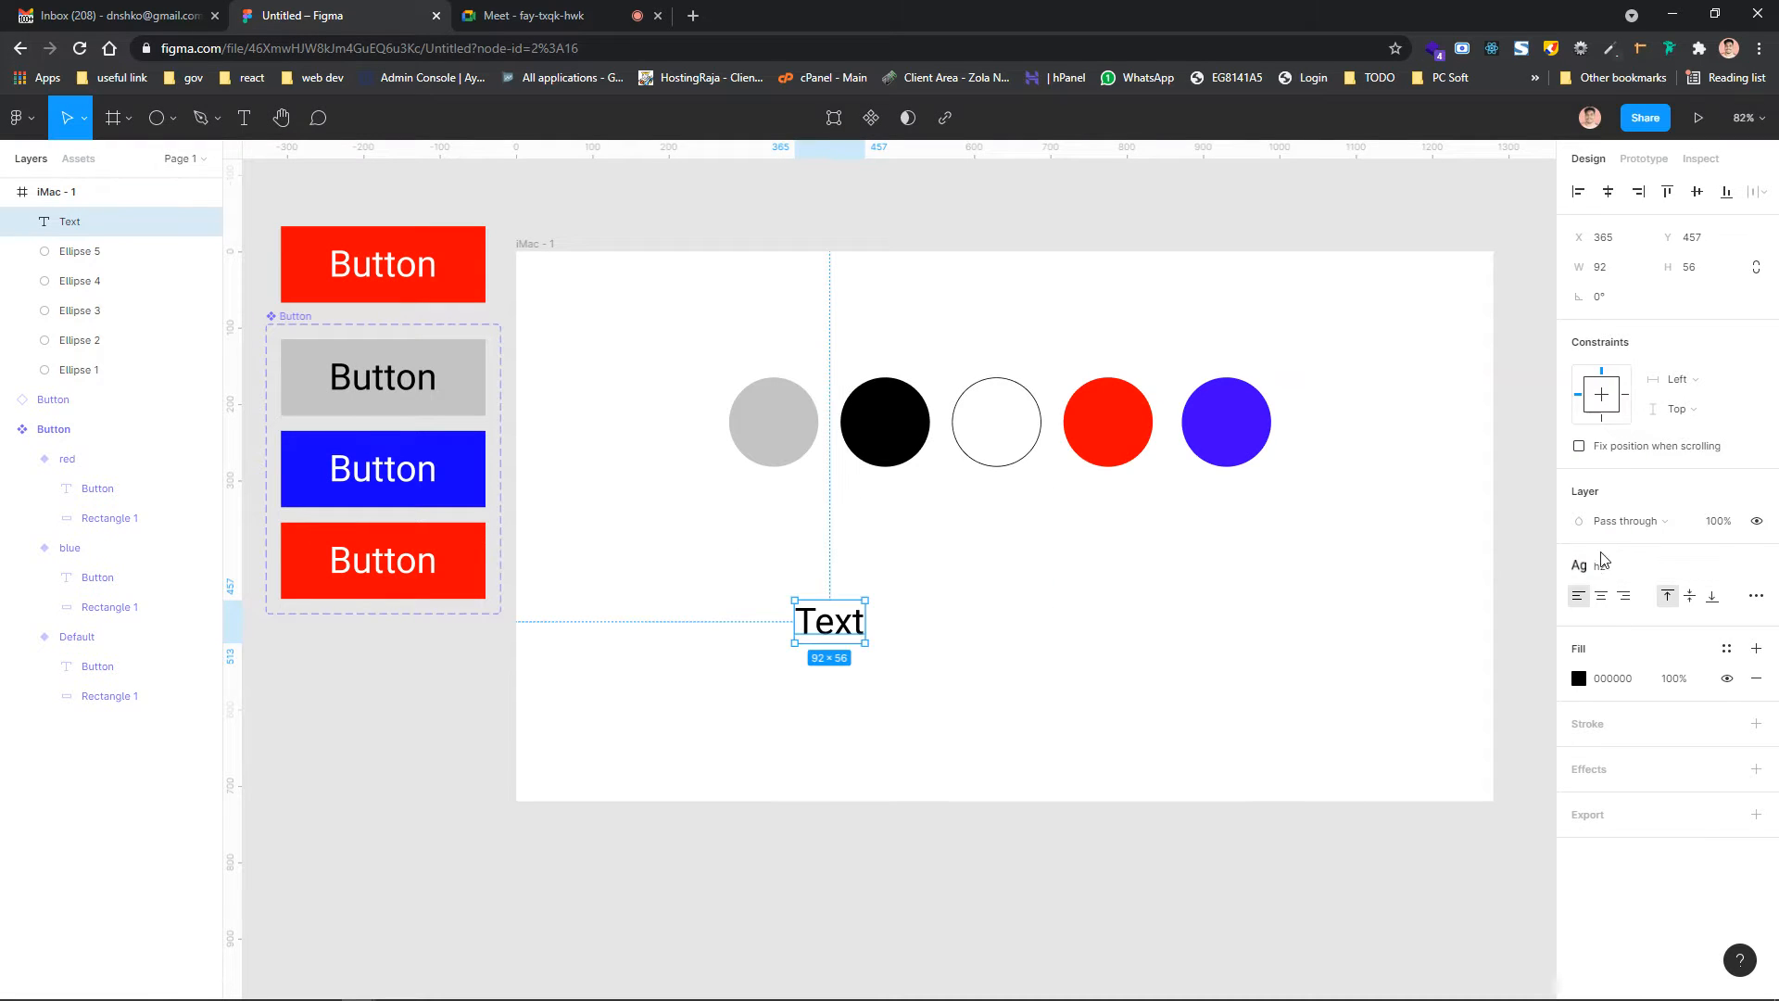
Review the available text styles and the type details of the "Text" layer
click(1612, 575)
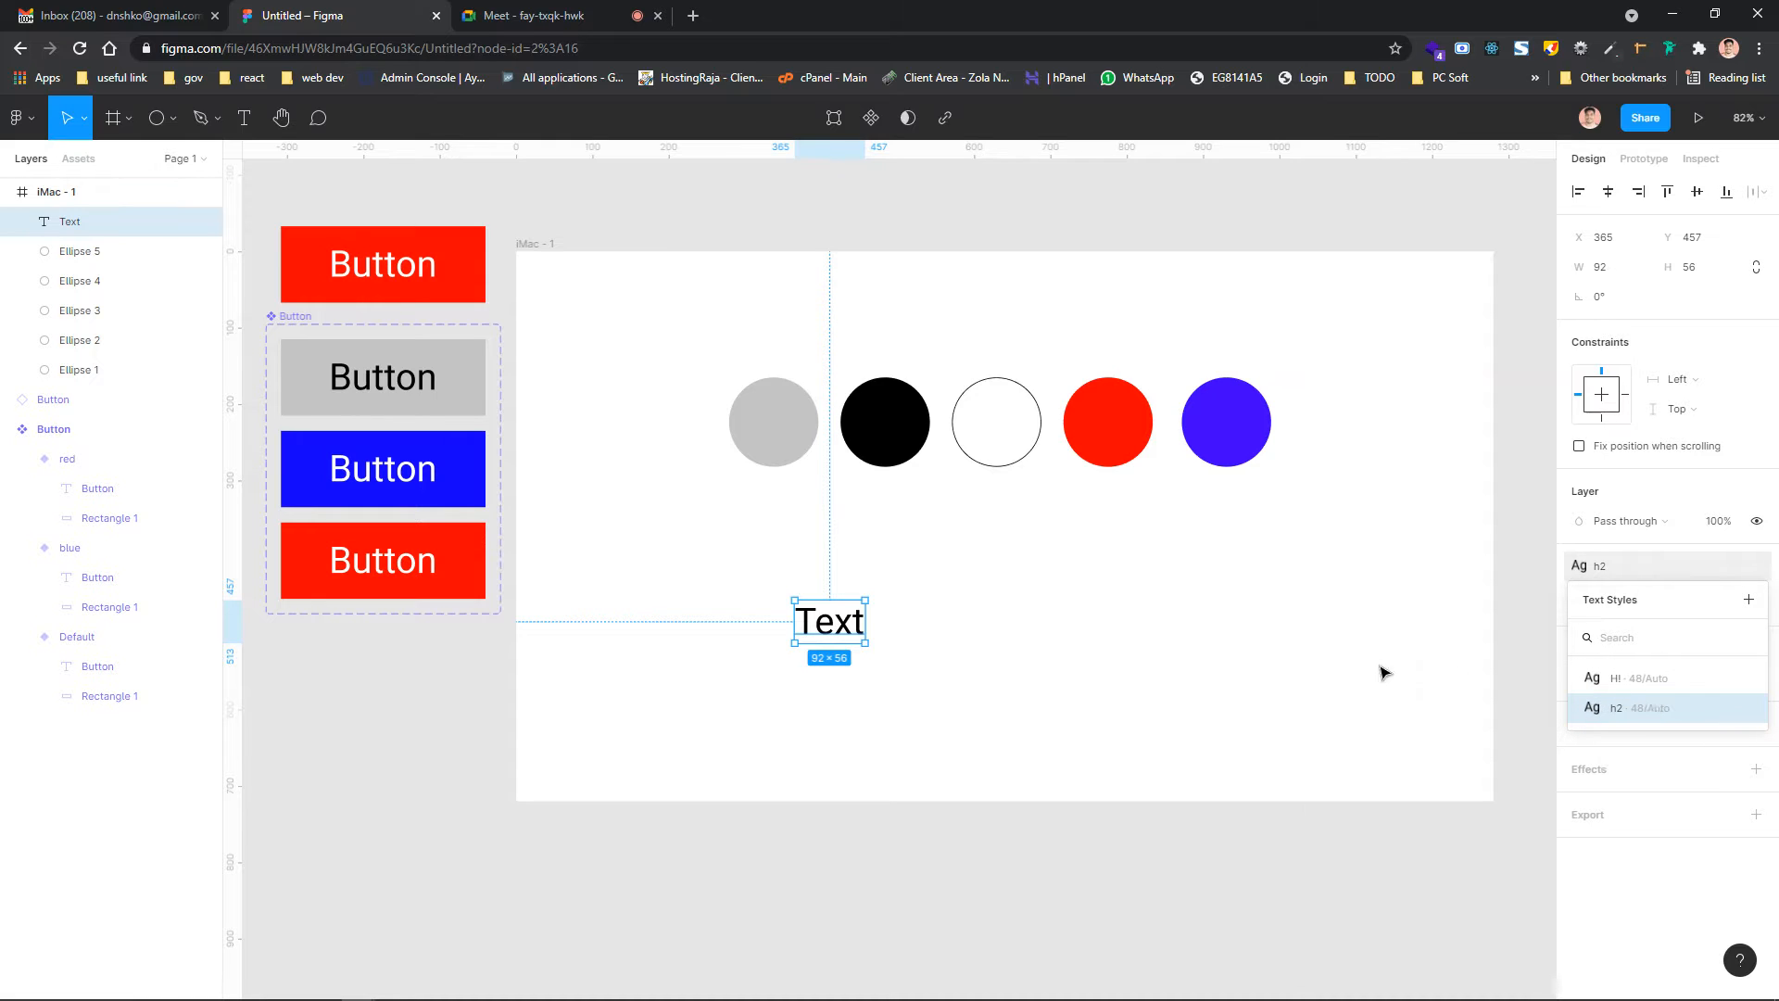
click(1159, 673)
click(821, 627)
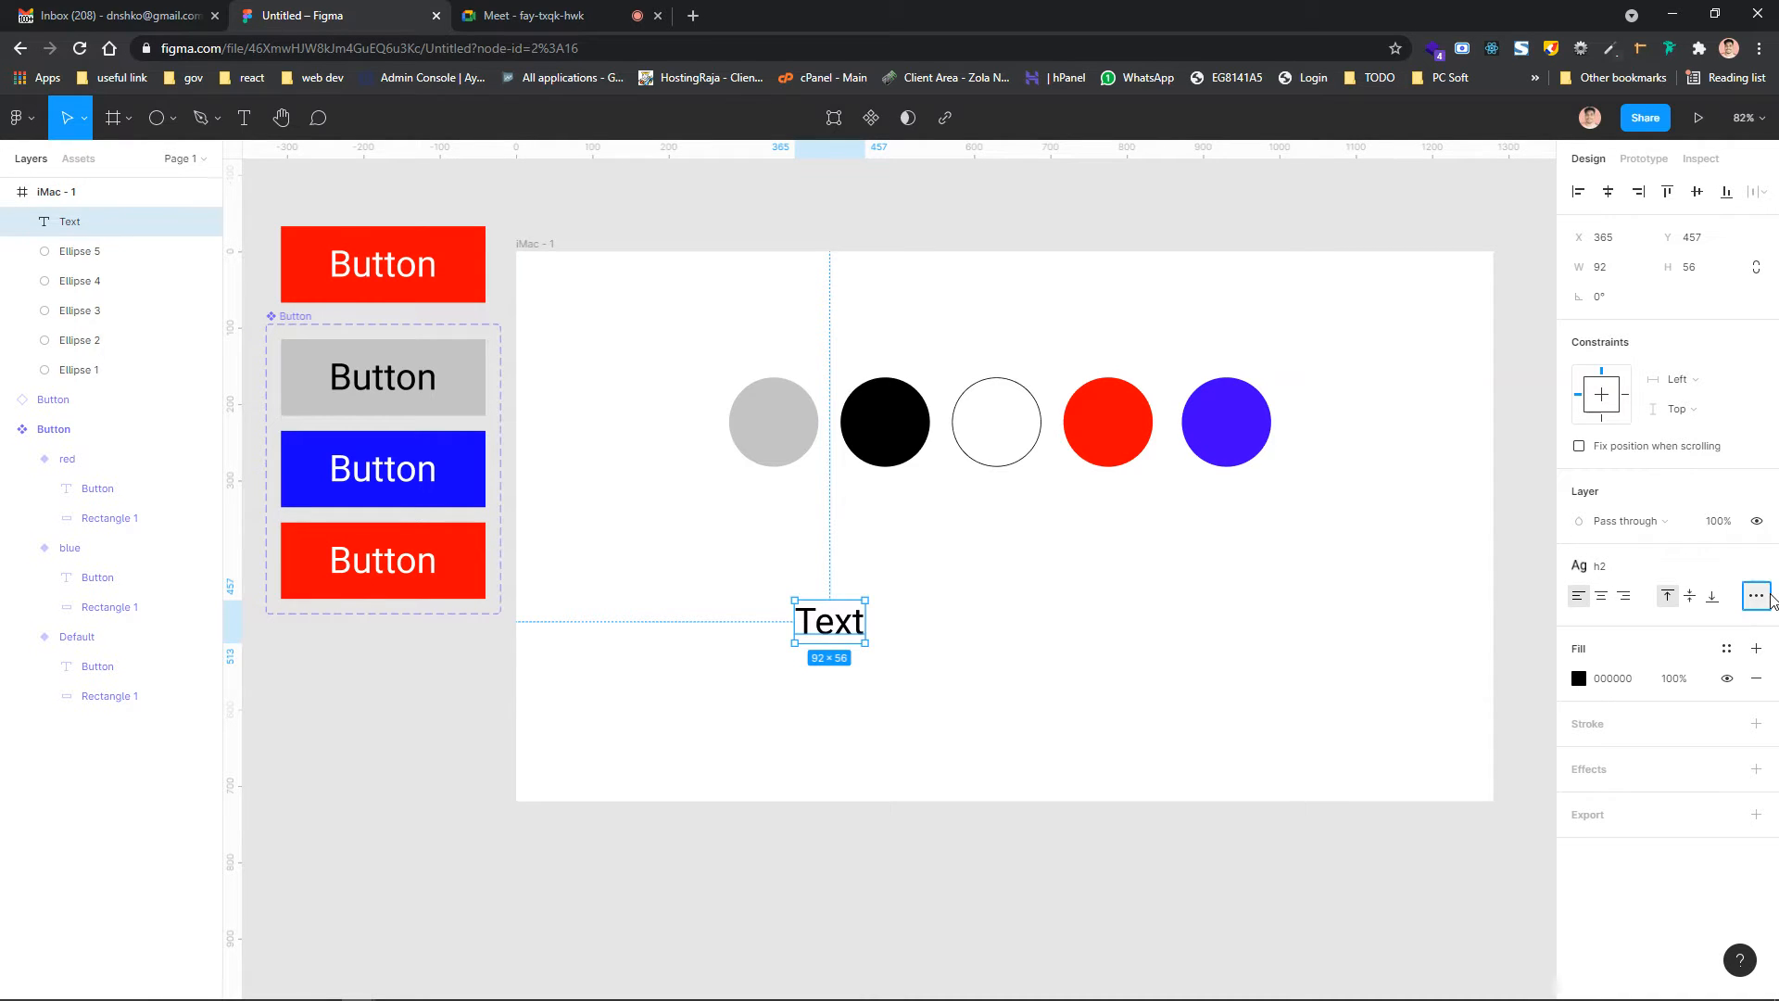
click(1769, 598)
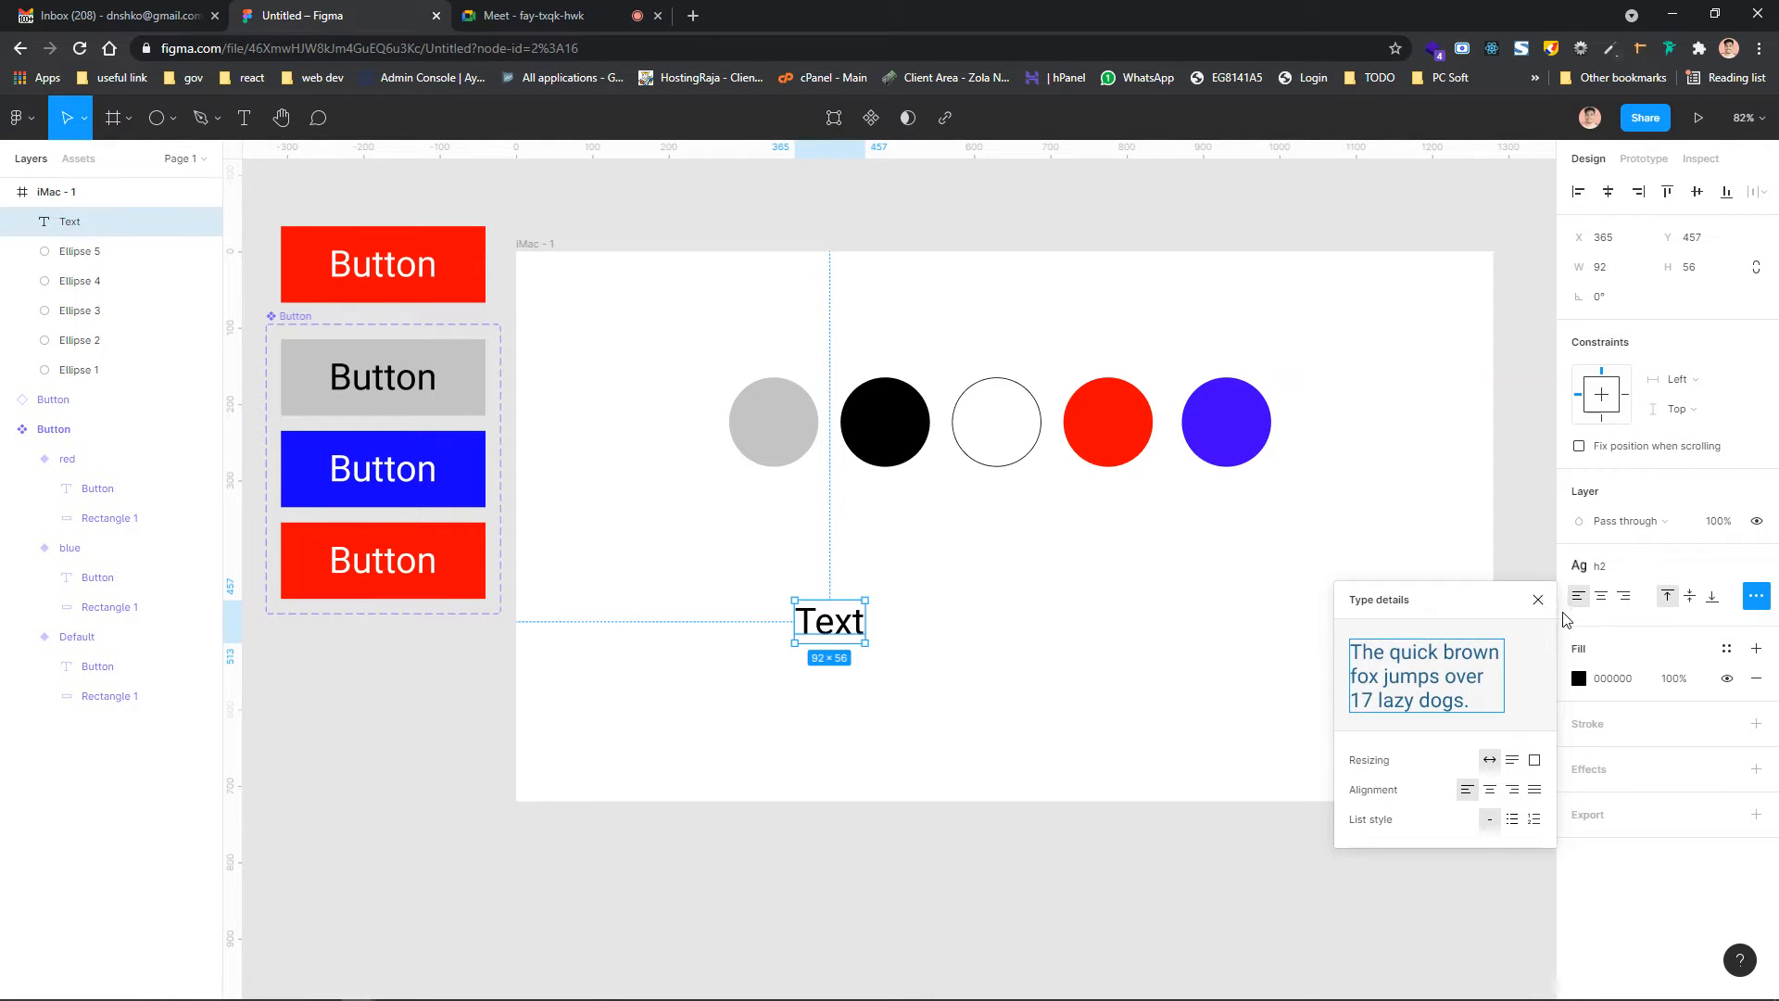
click(1539, 601)
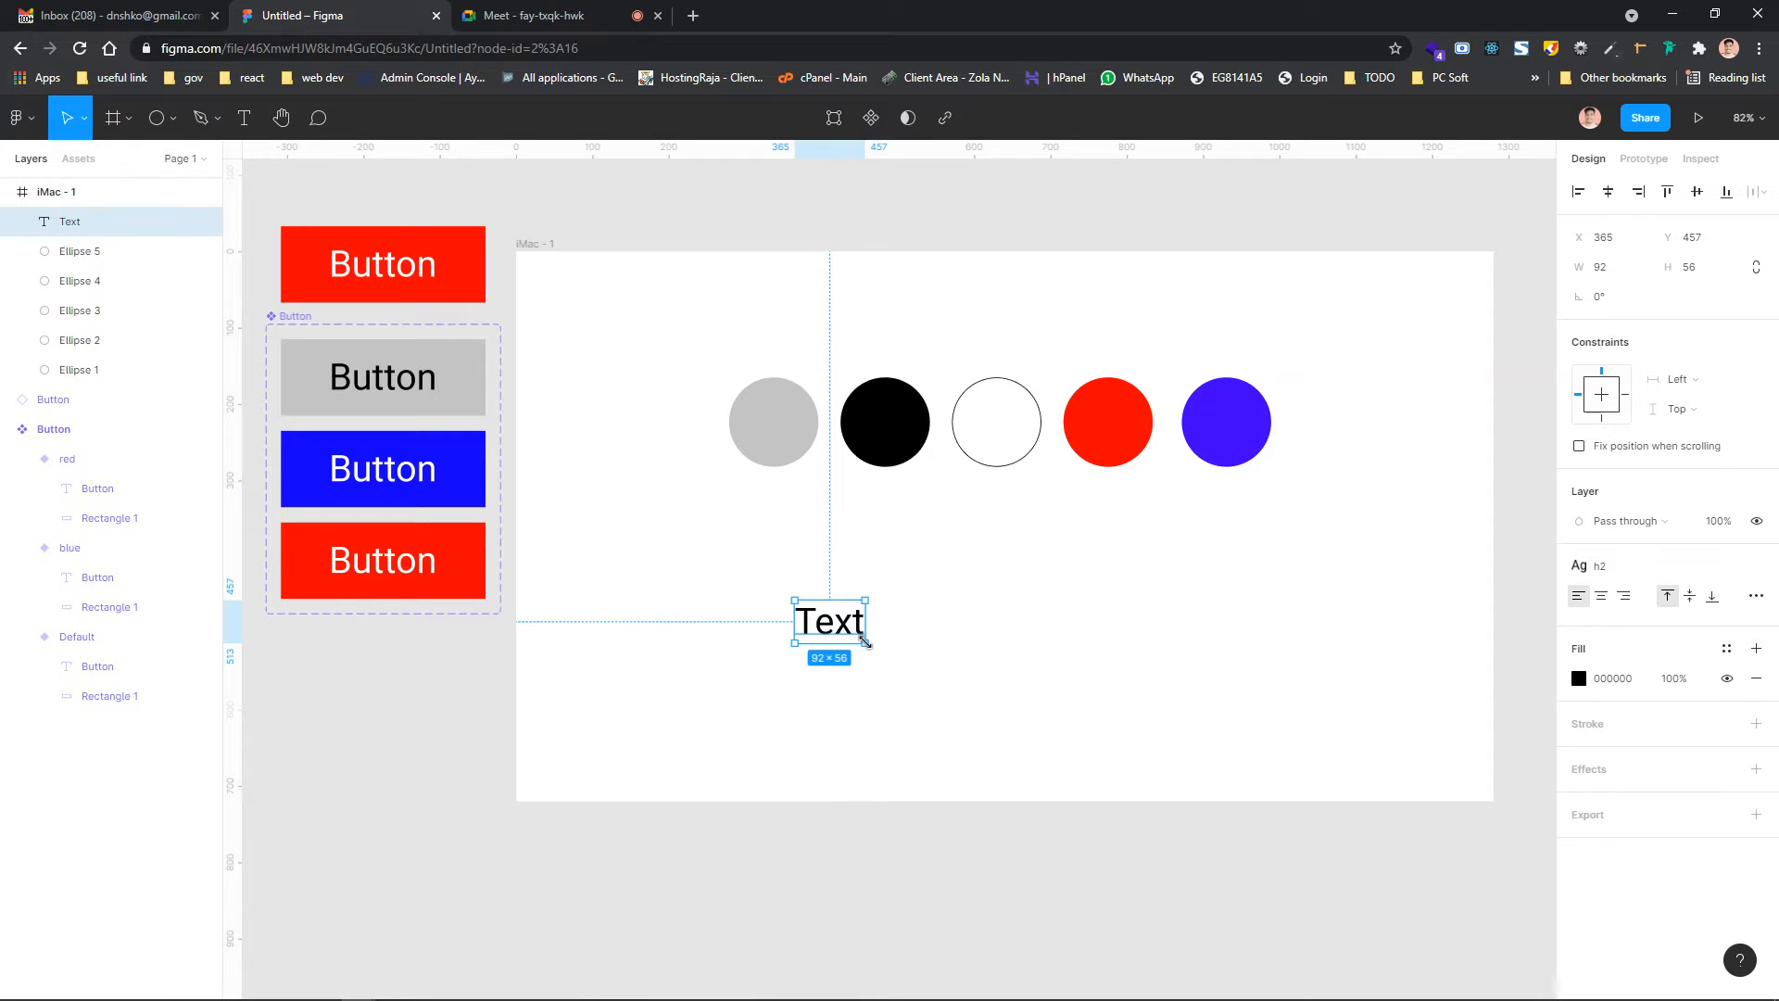
Enlarge the "Text" layer's box to about 323 × 158 and move it to about X 234, Y 425
double_click(852, 633)
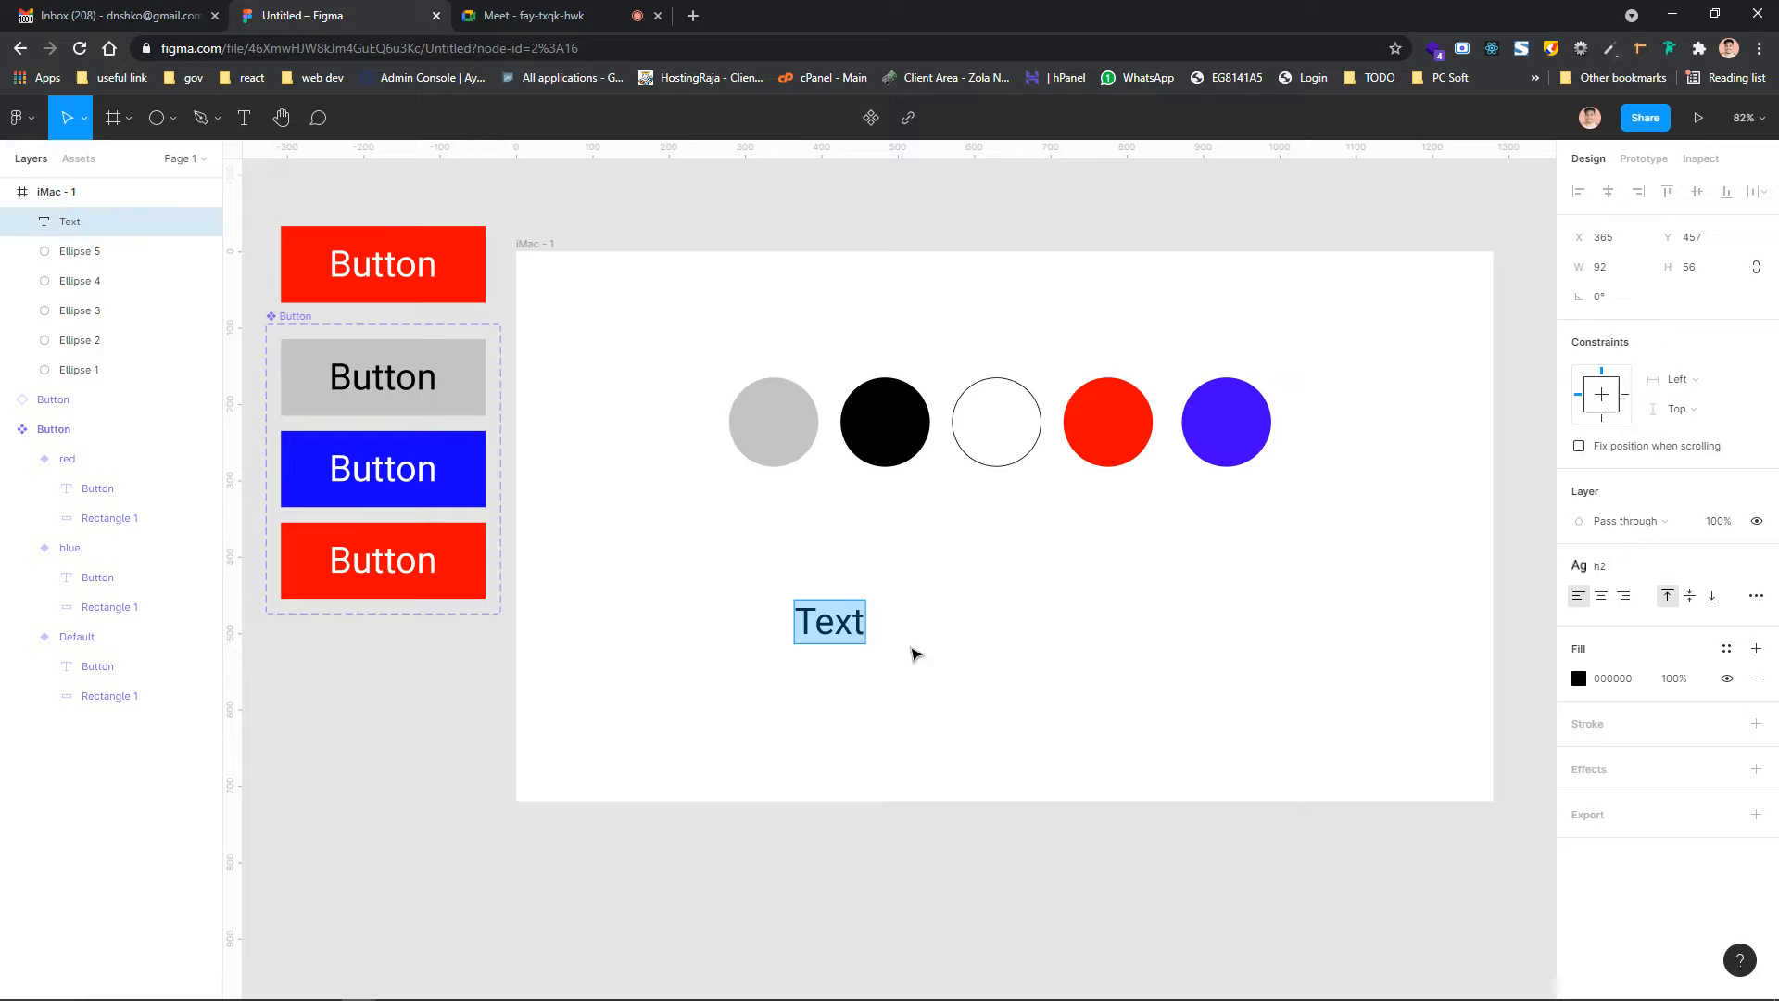
key(Escape)
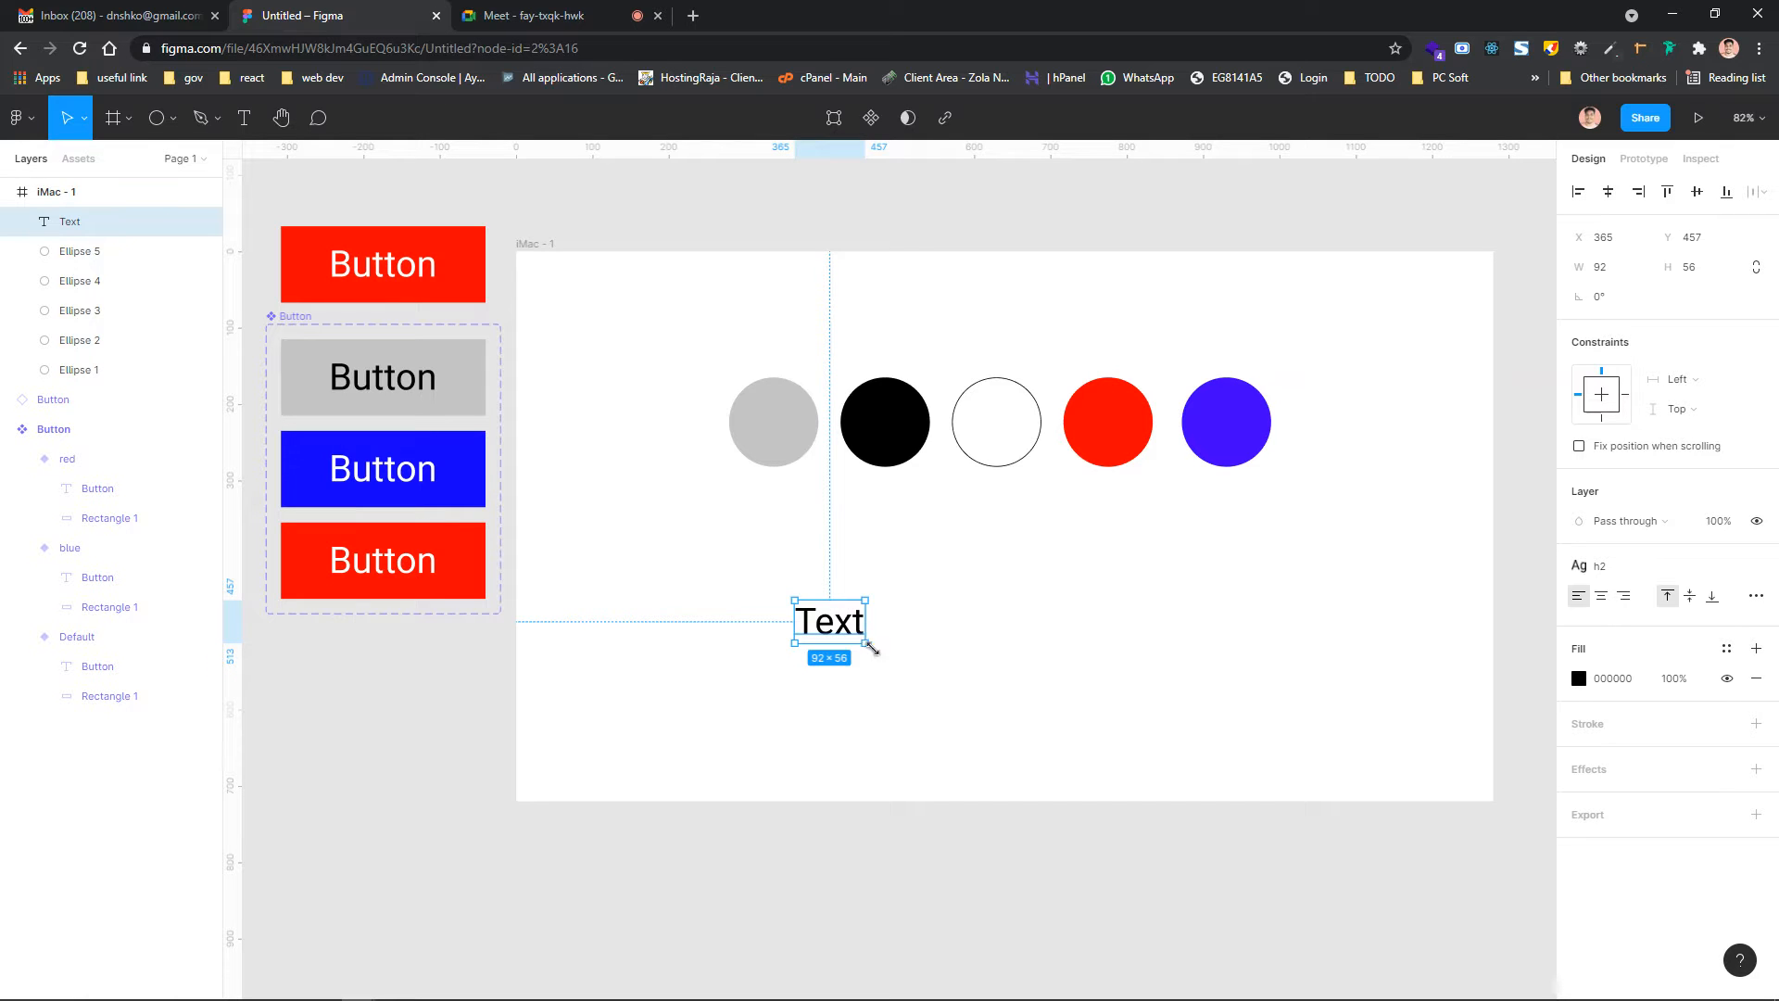
drag(863, 641, 1041, 723)
drag(948, 619, 851, 597)
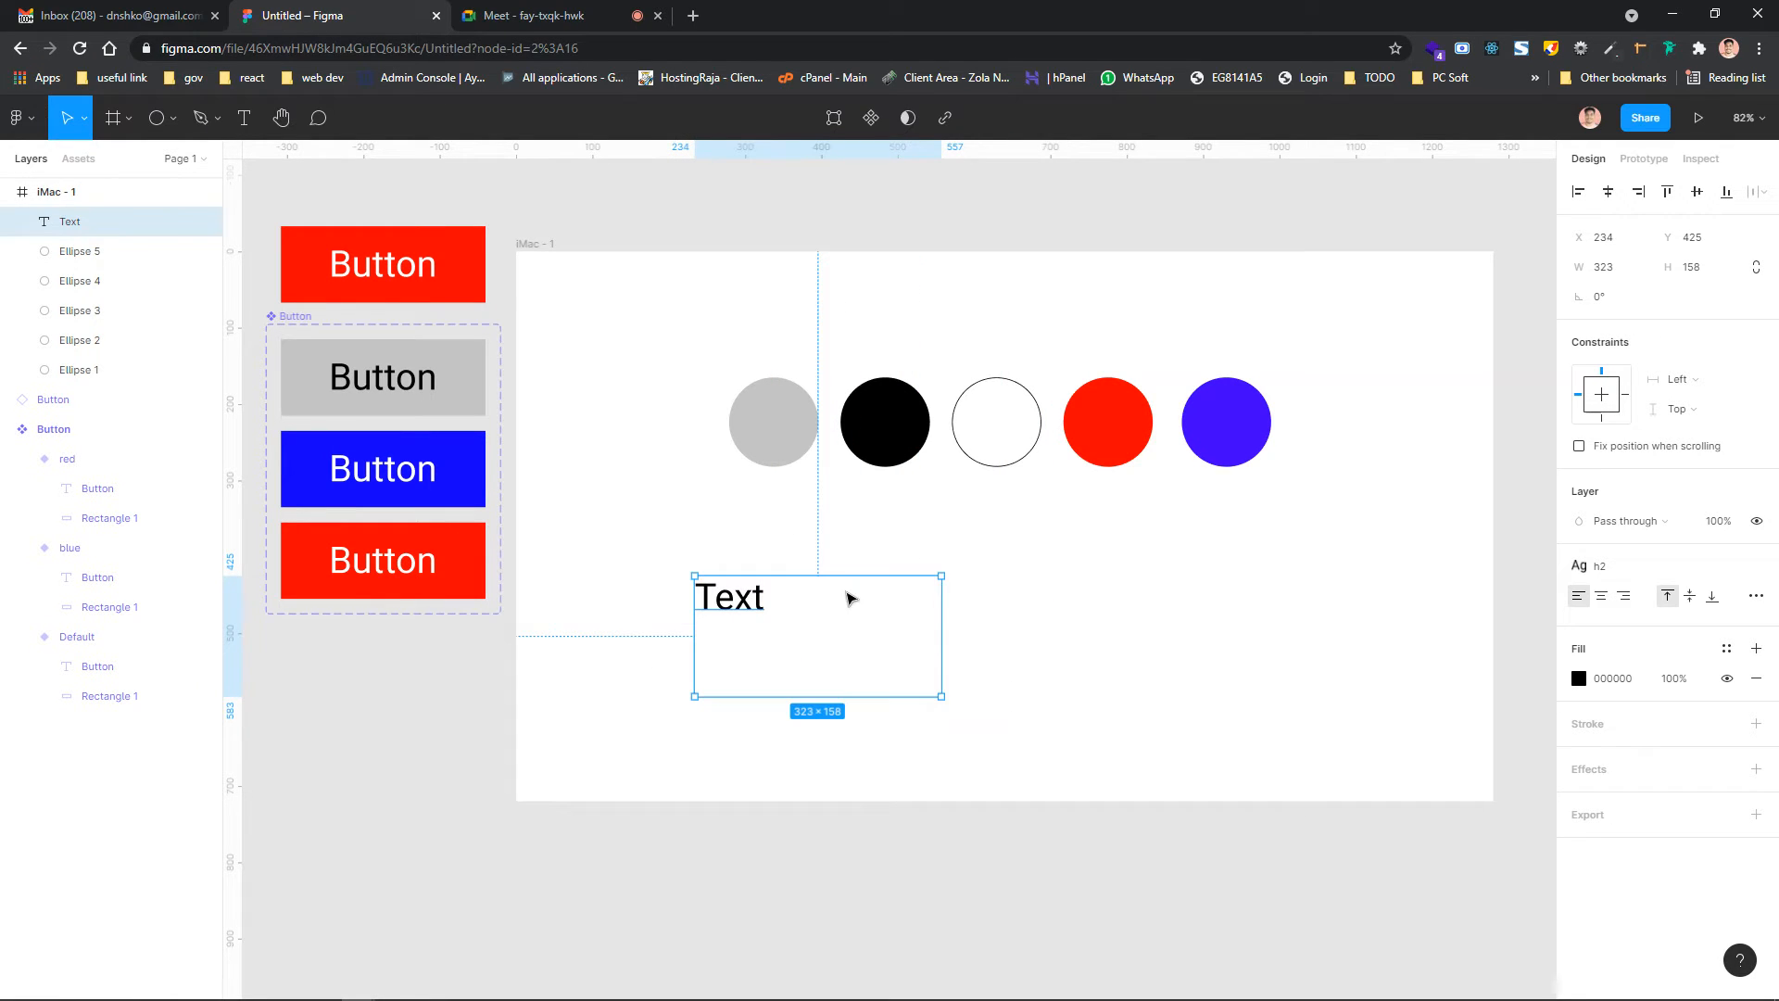
Inspect the iMac frame's properties and the file's list of text and color styles
click(533, 243)
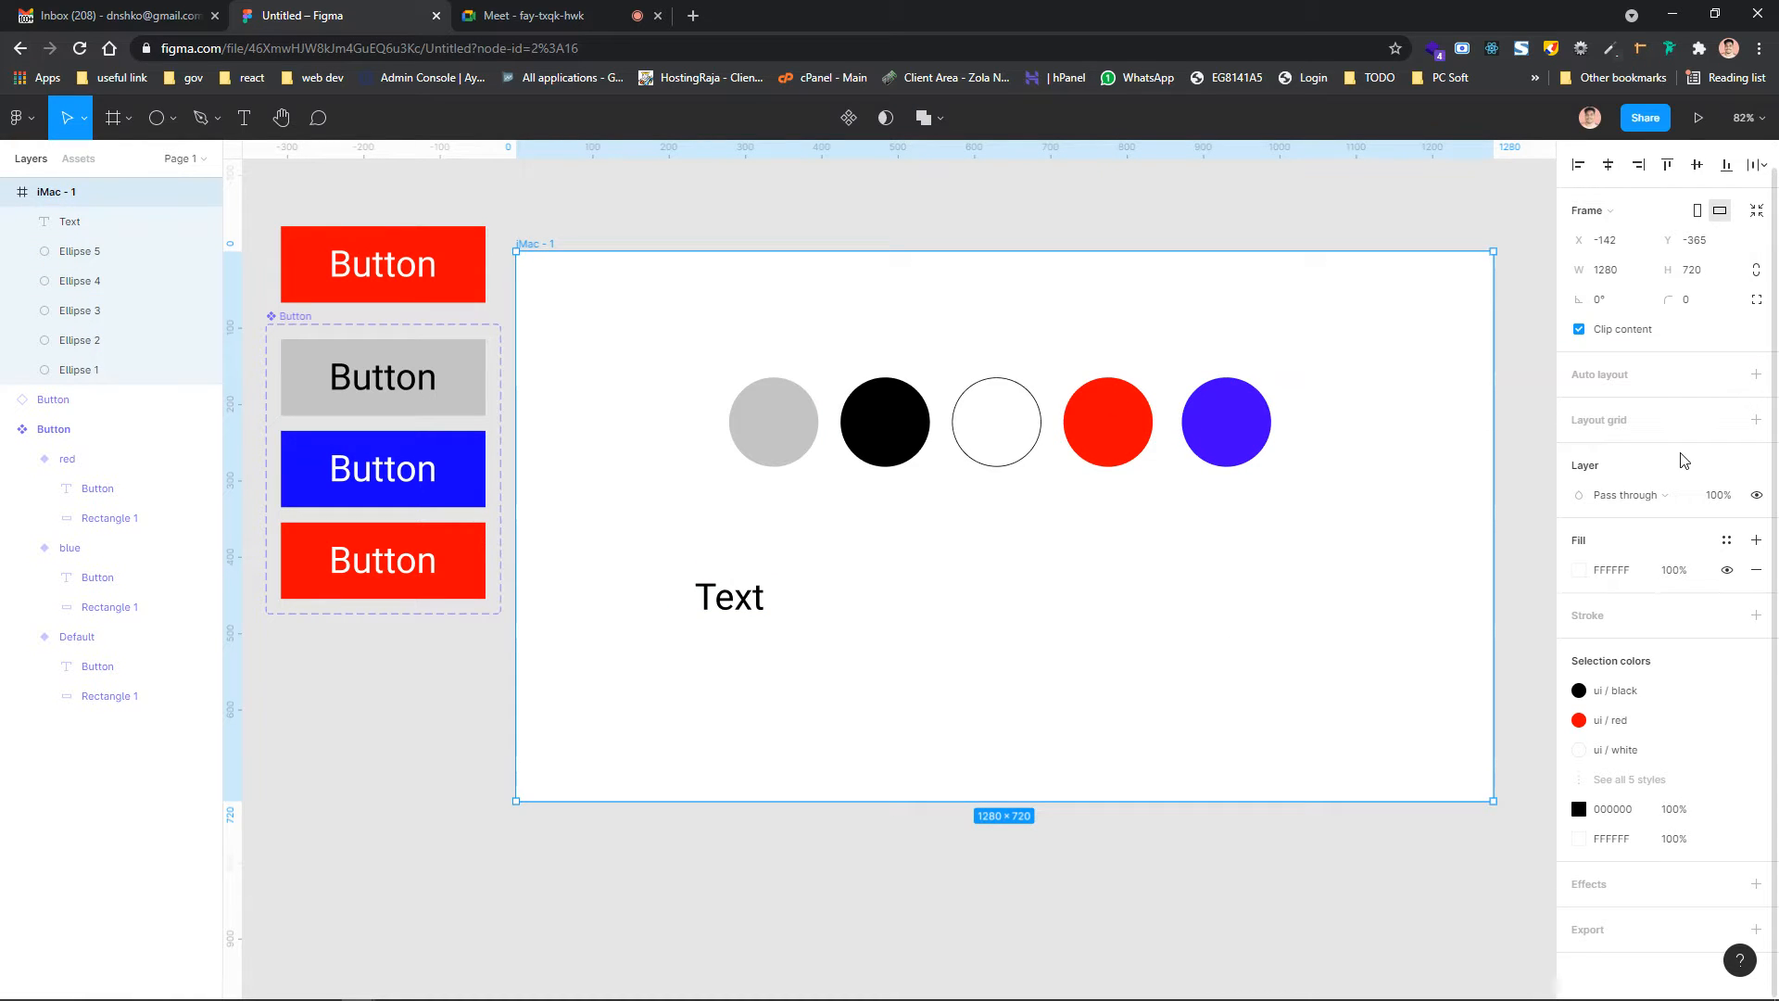
click(961, 239)
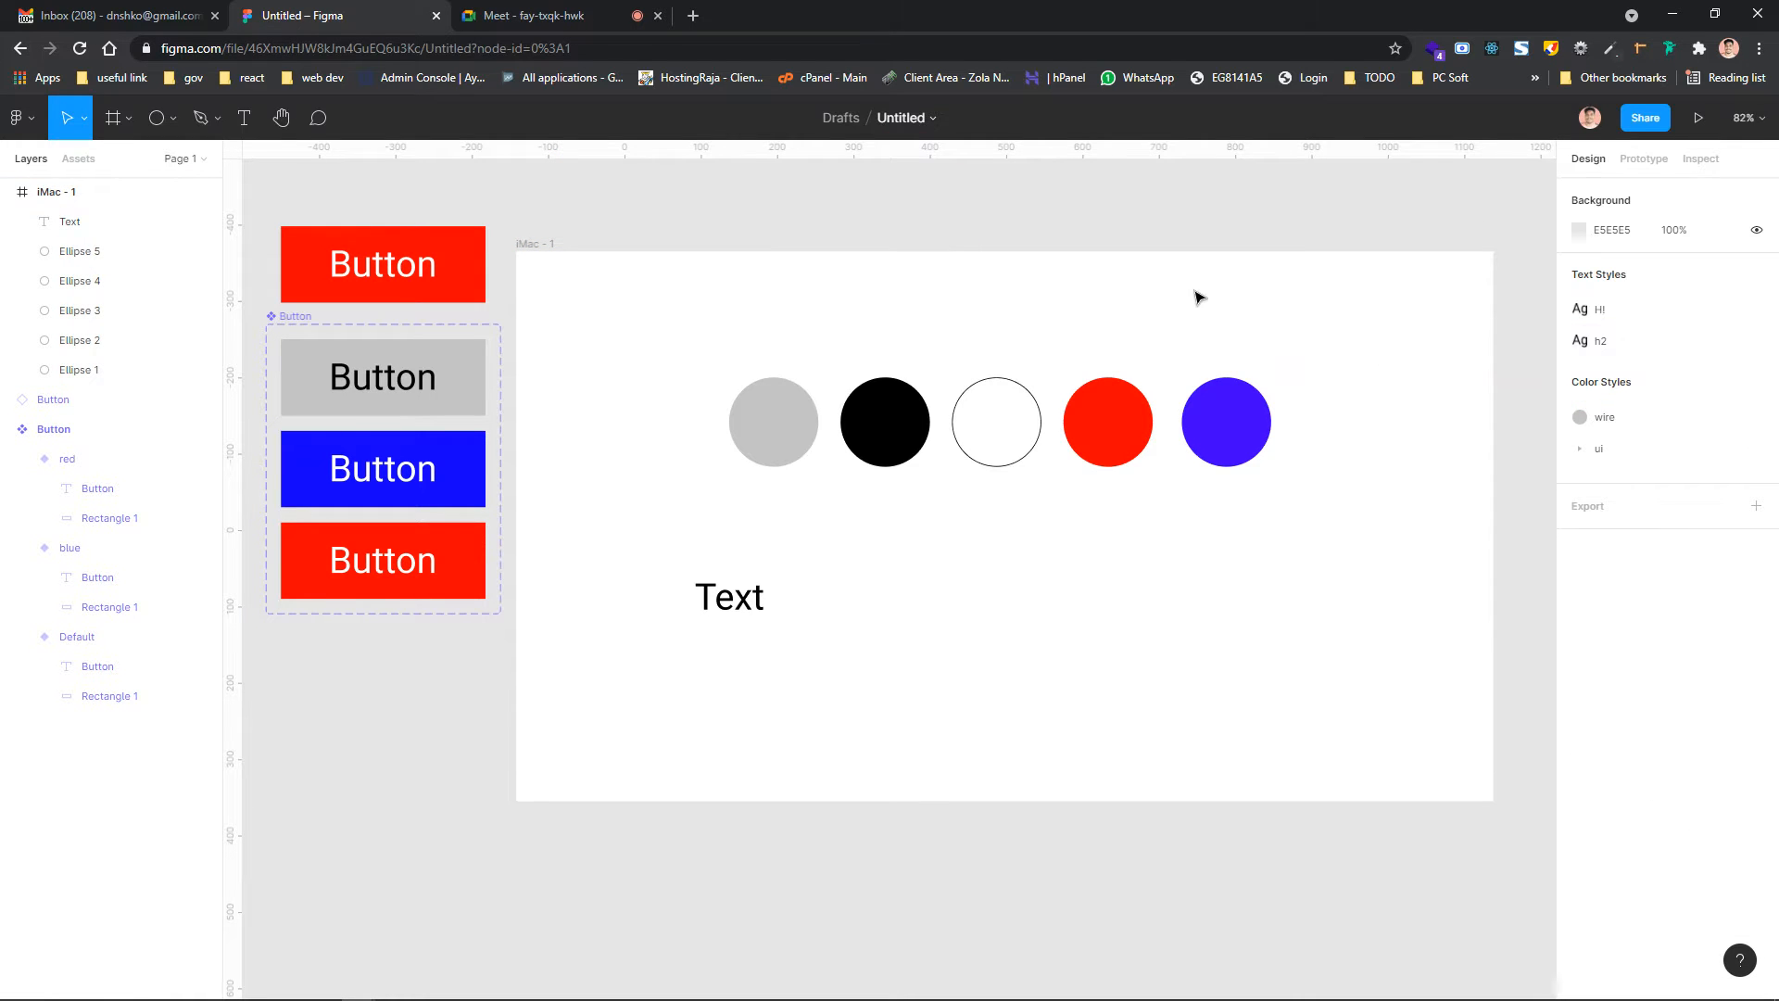
scroll(852, 209, right, 3)
scroll(853, 208, up, 1)
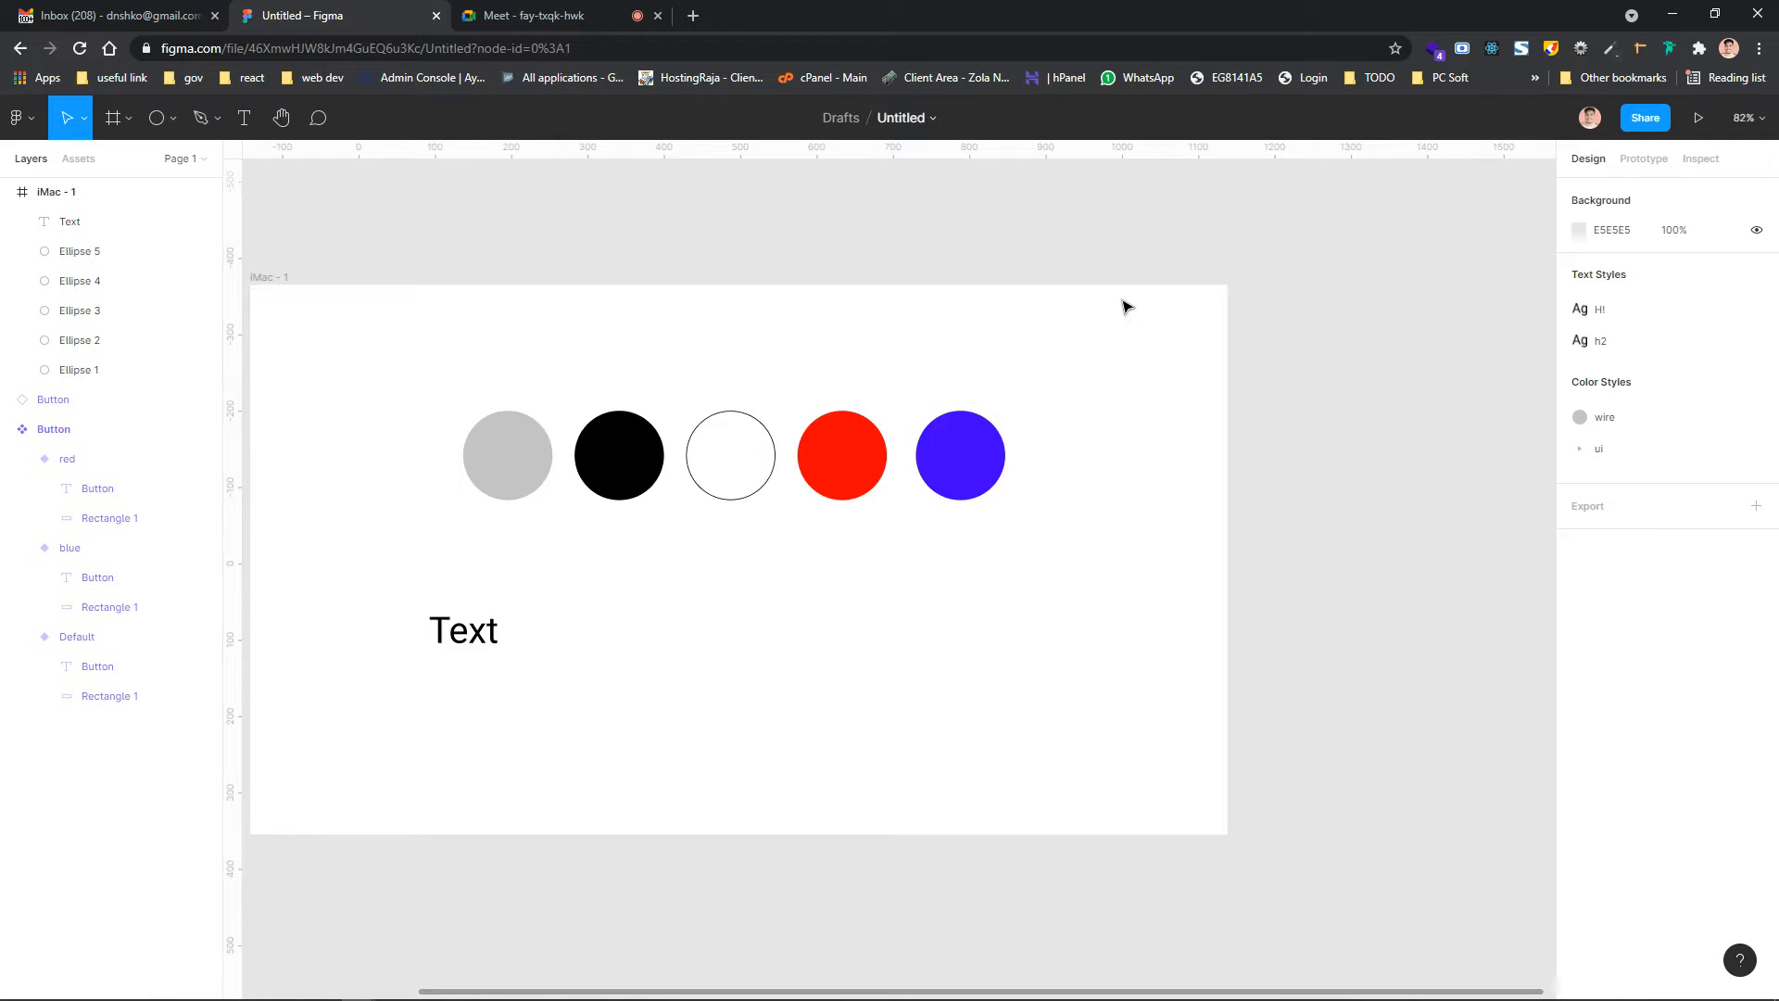
scroll(1149, 306, left, 2)
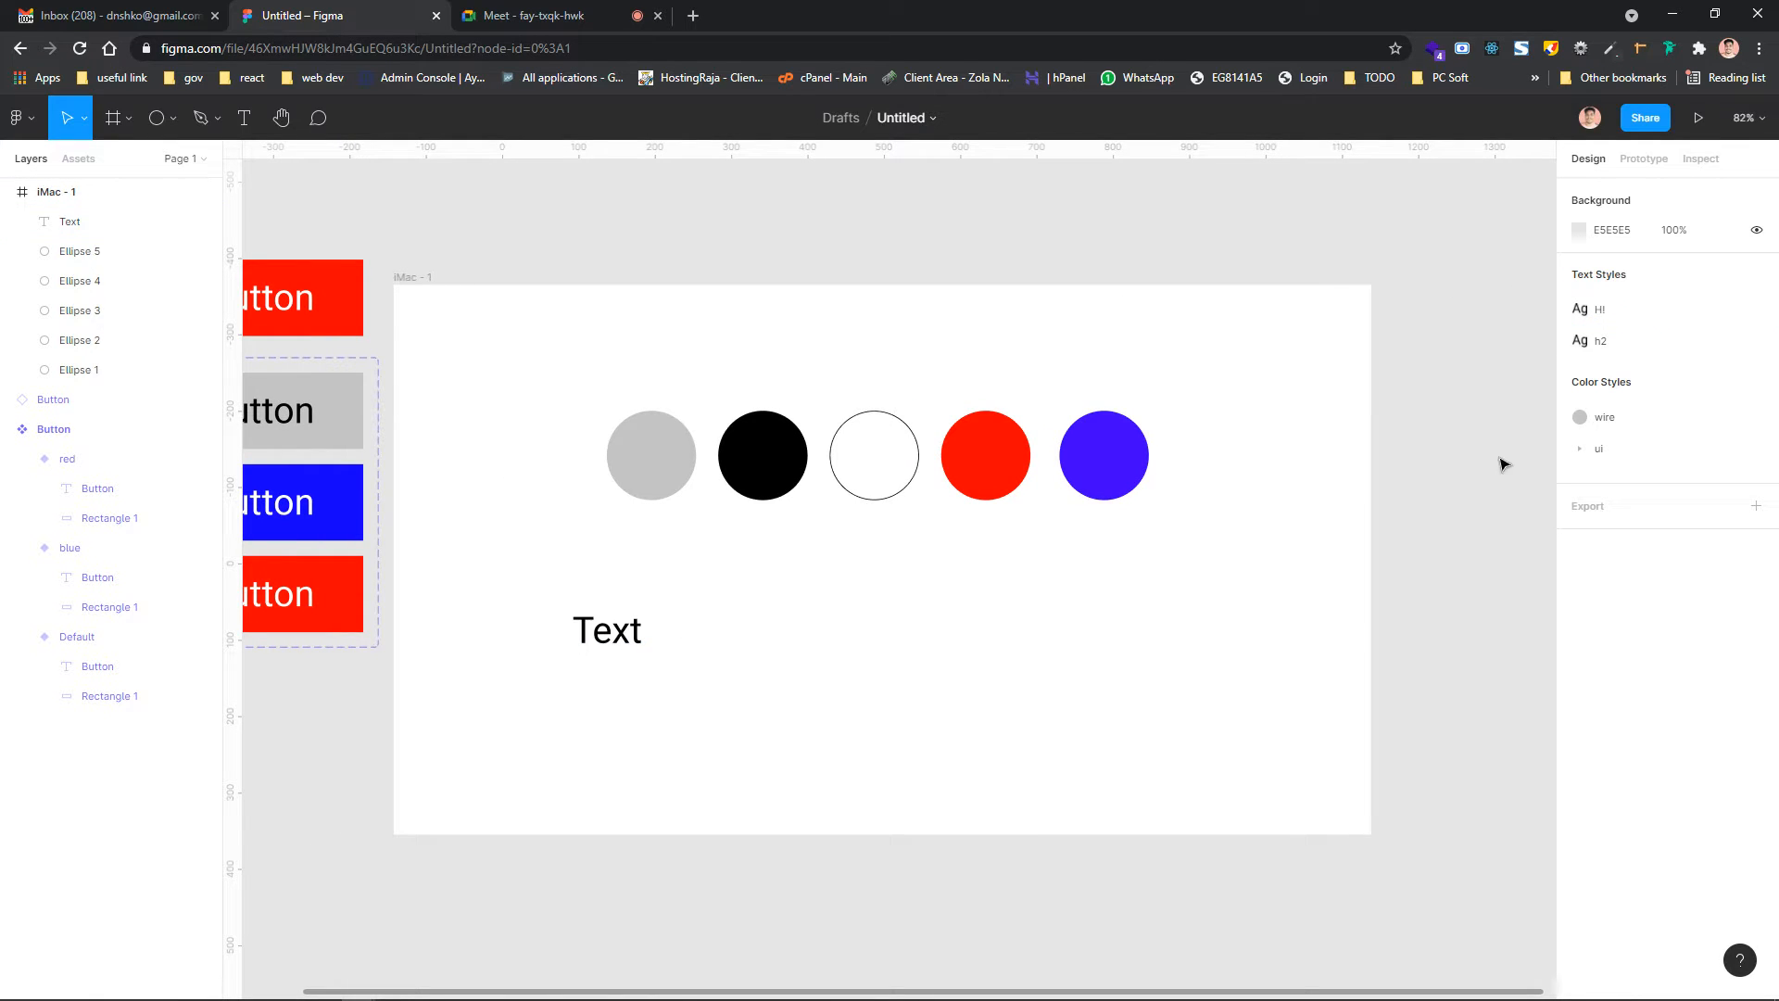
Review the file's text styles and the colors inside the "ui" color style group against the circles in the iMac frame
click(1600, 345)
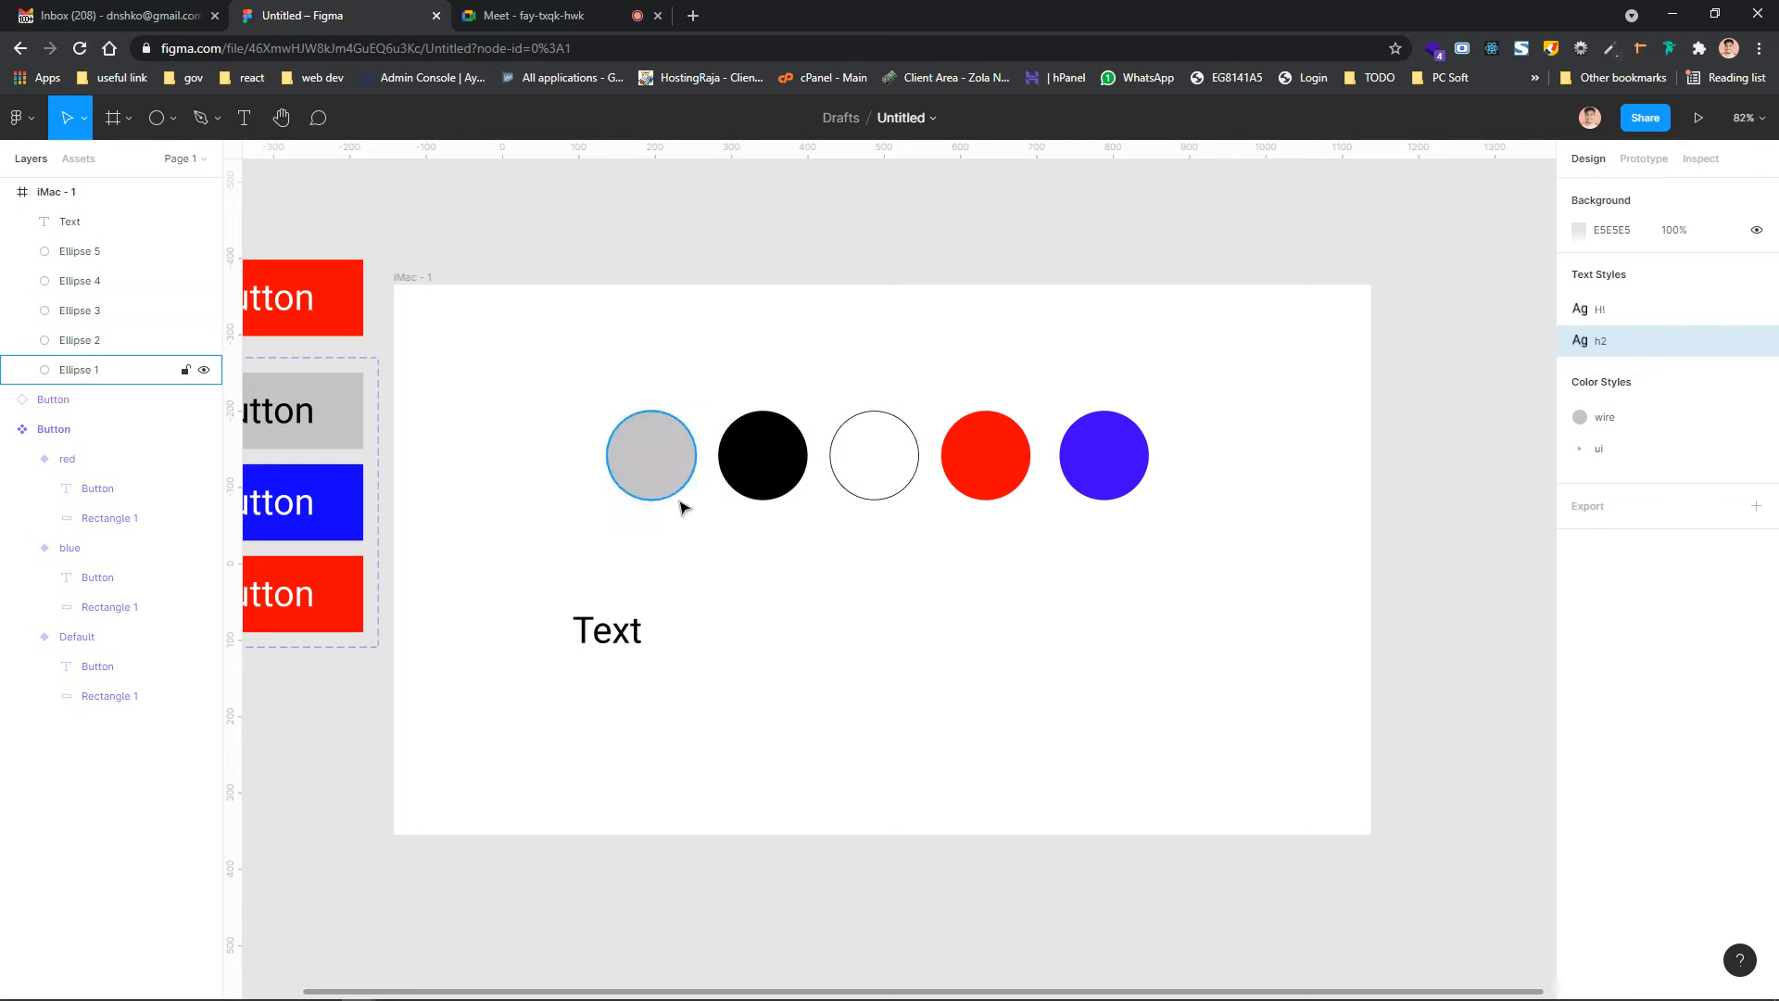
click(1581, 450)
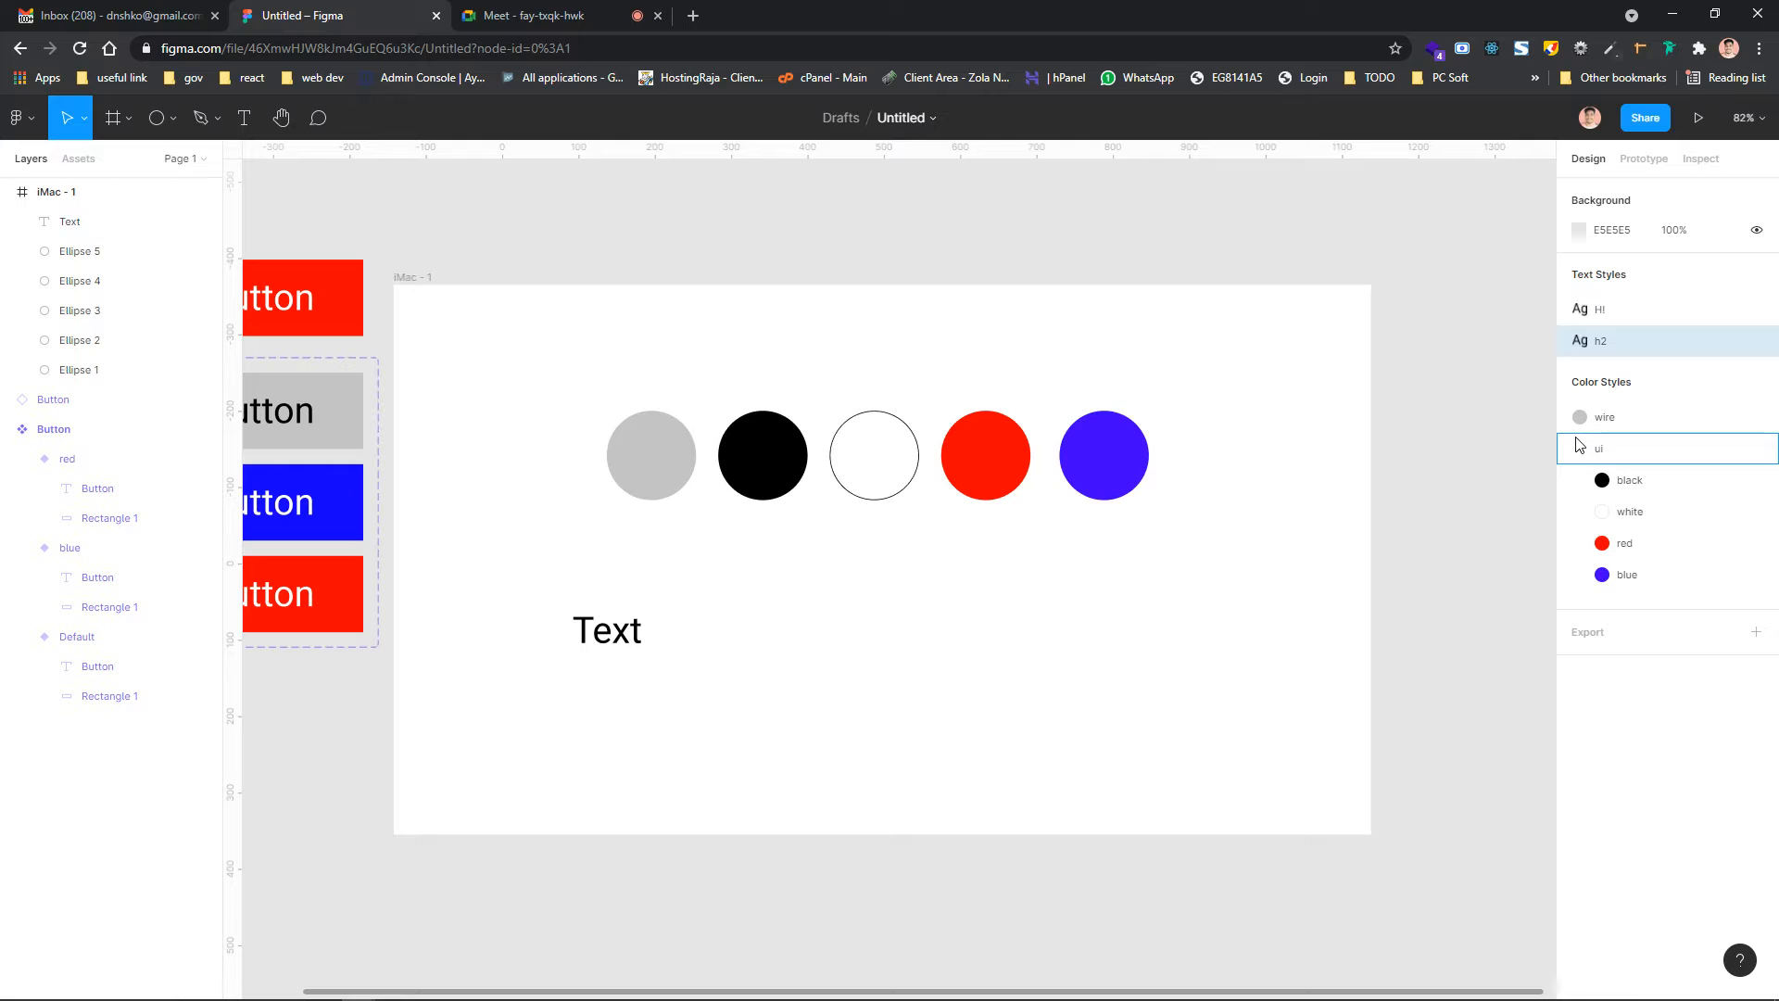
click(1579, 452)
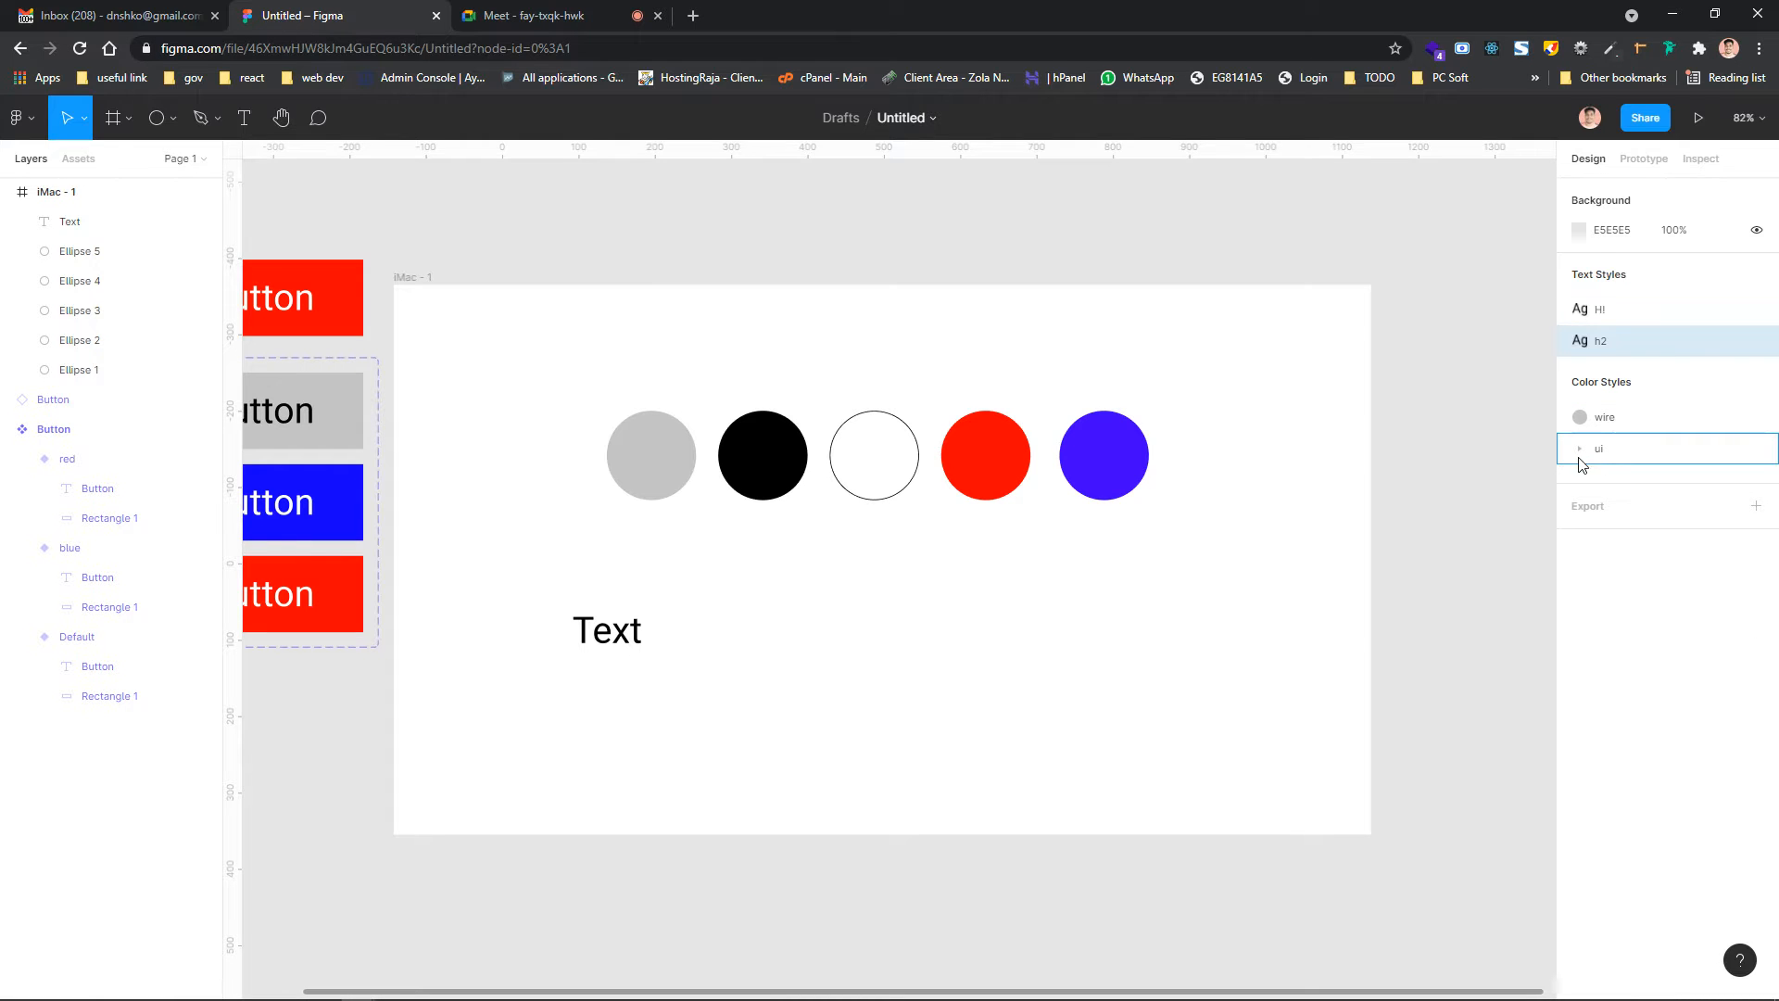
click(1580, 452)
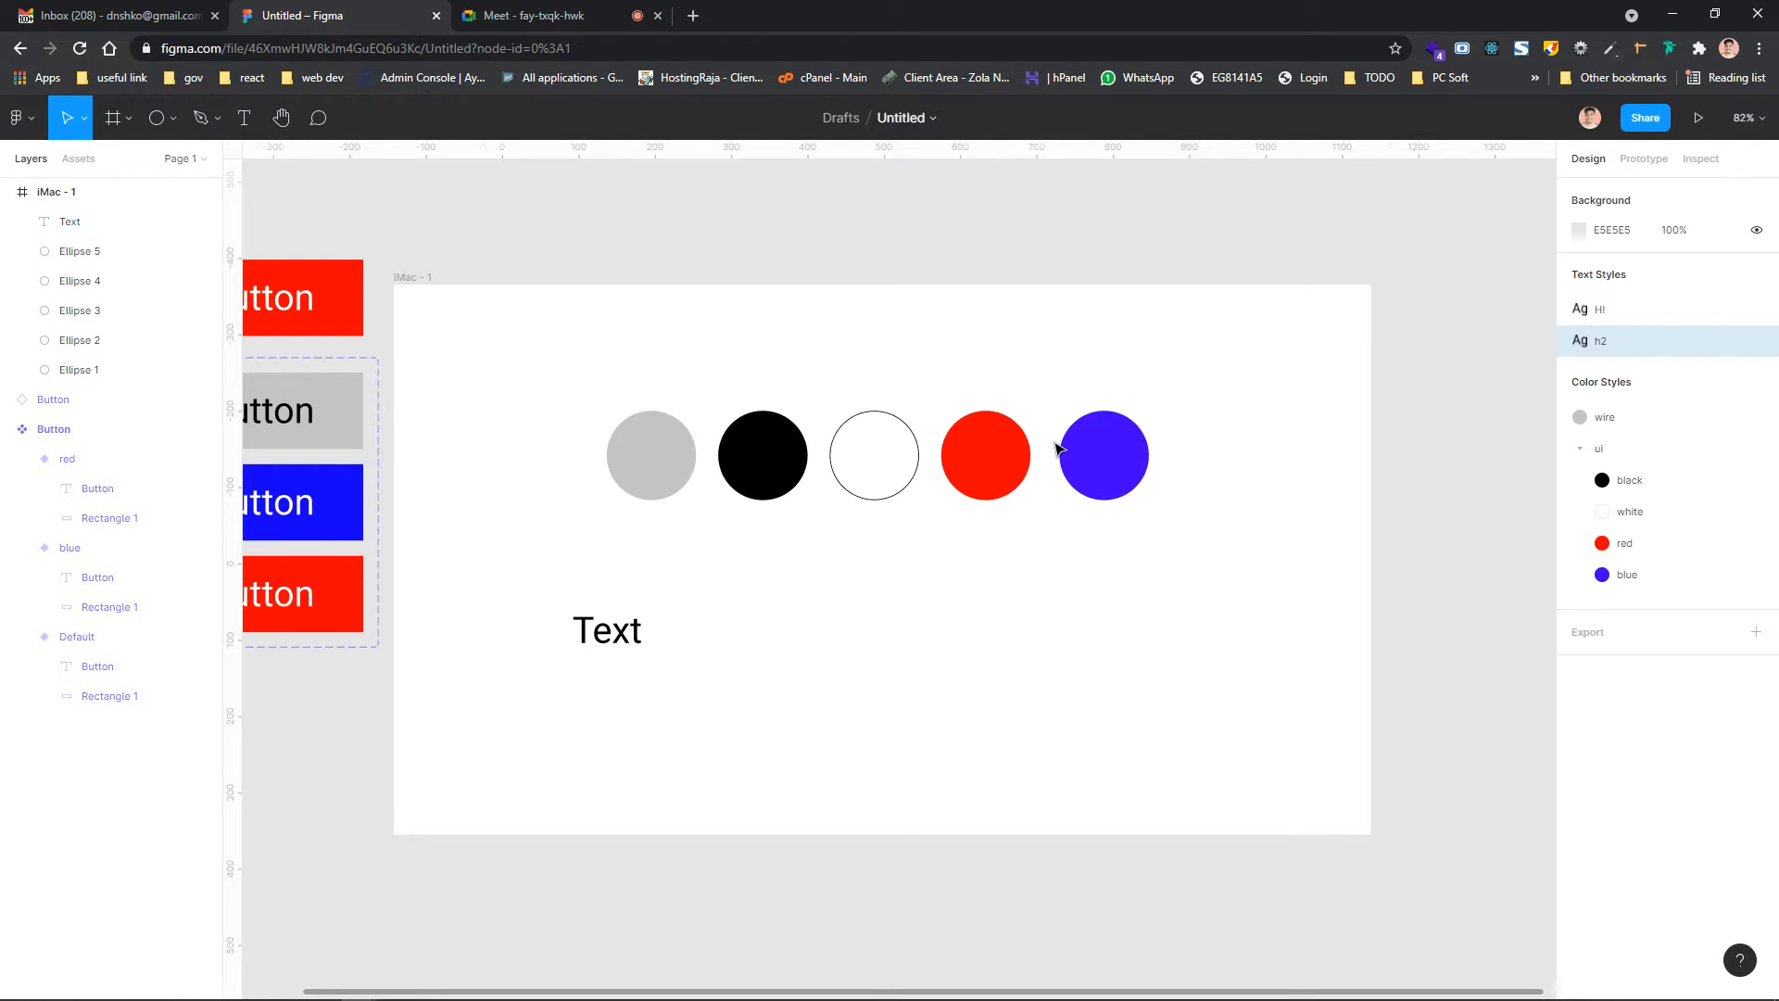
scroll(1056, 448, left, 3)
scroll(1227, 421, right, 5)
scroll(1227, 421, left, 2)
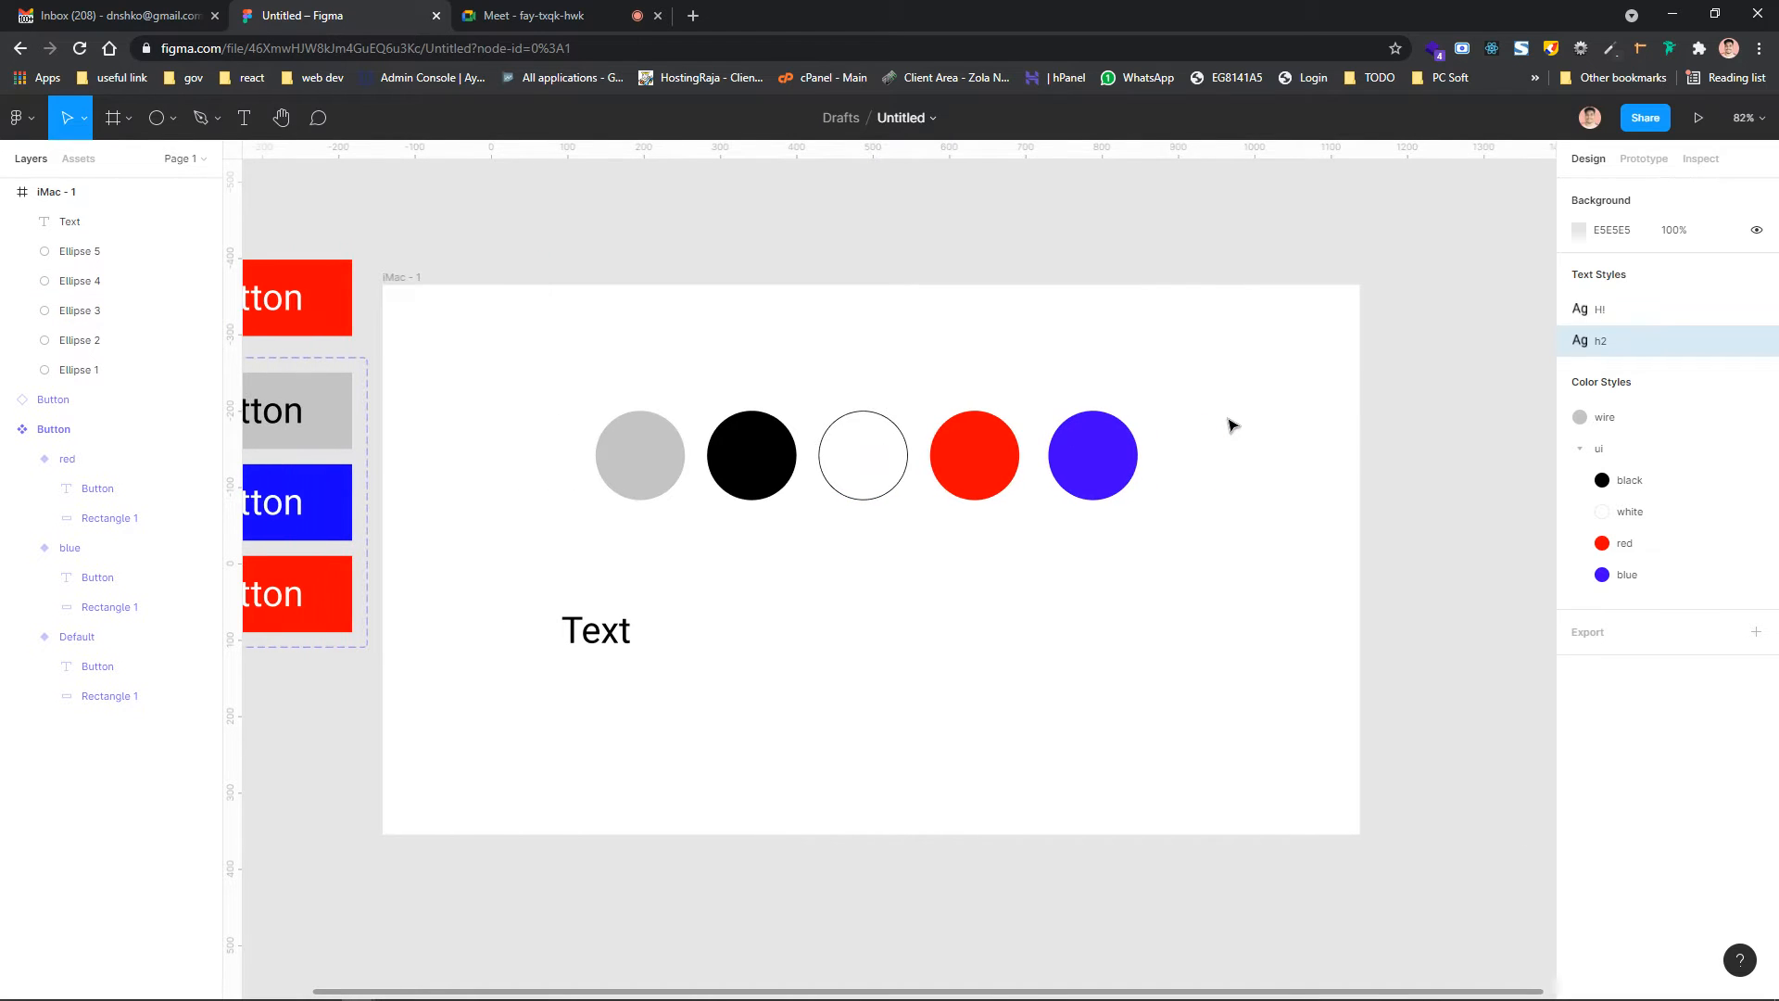
scroll(1194, 336, left, 2)
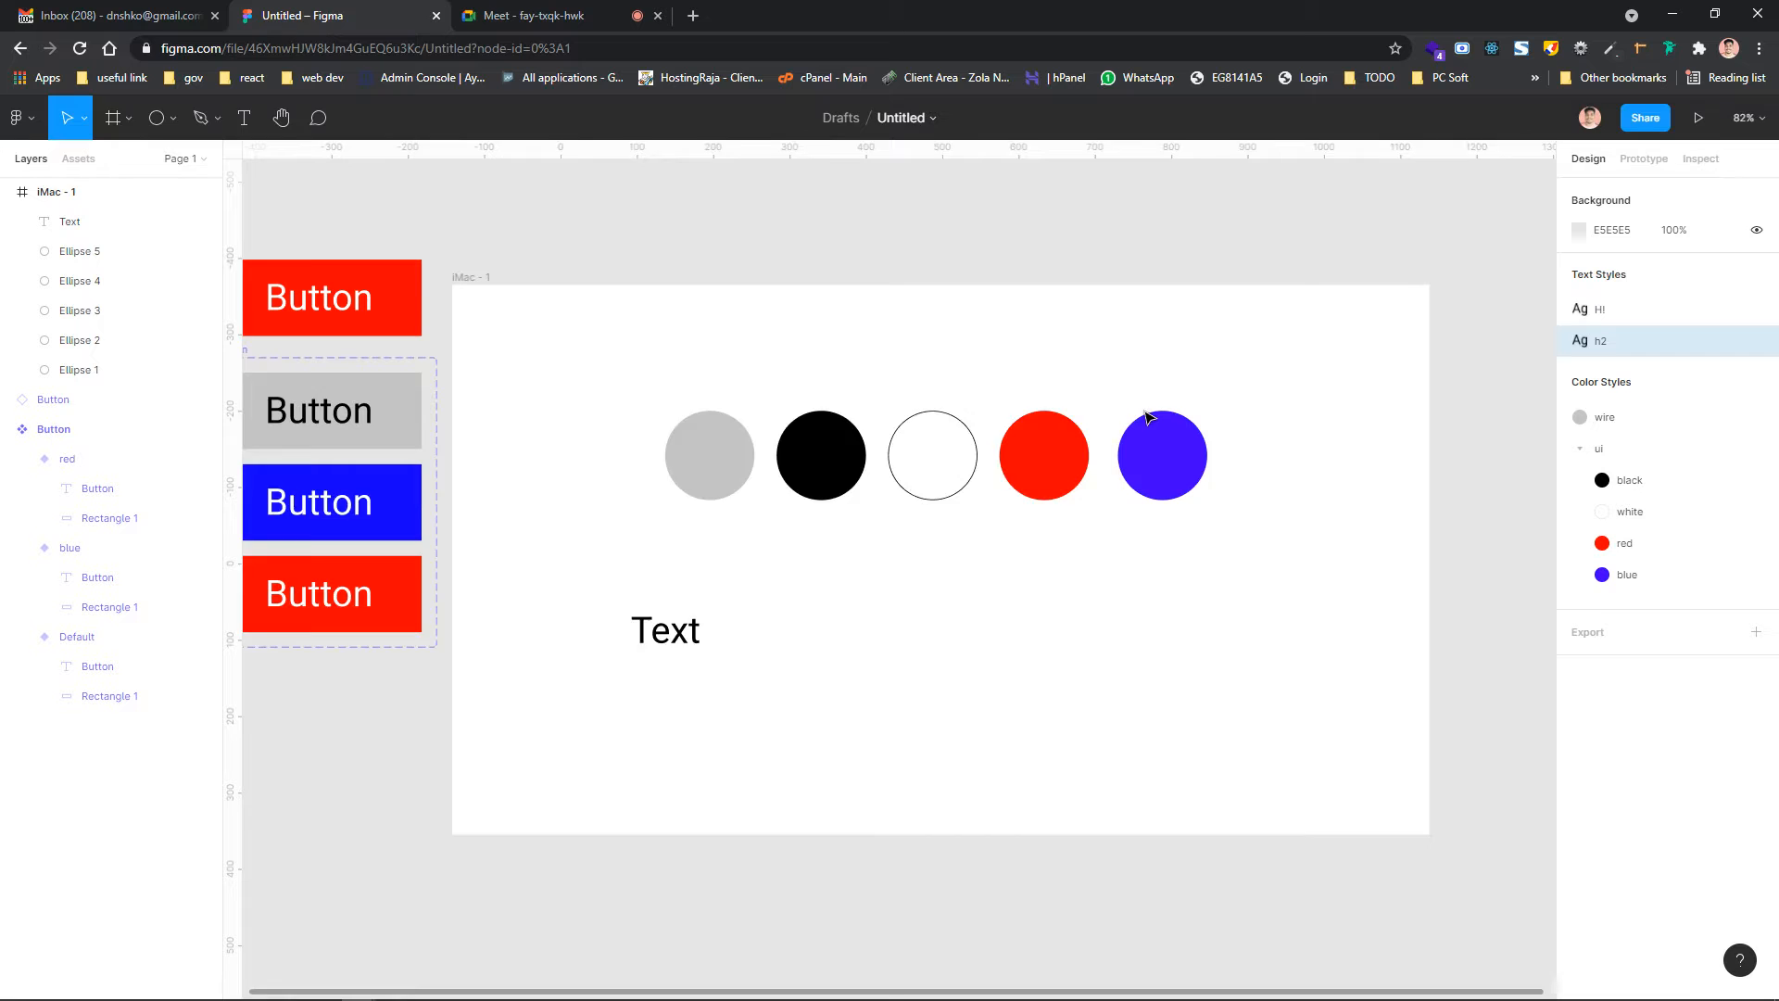
scroll(1147, 417, left, 3)
scroll(1180, 561, right, 2)
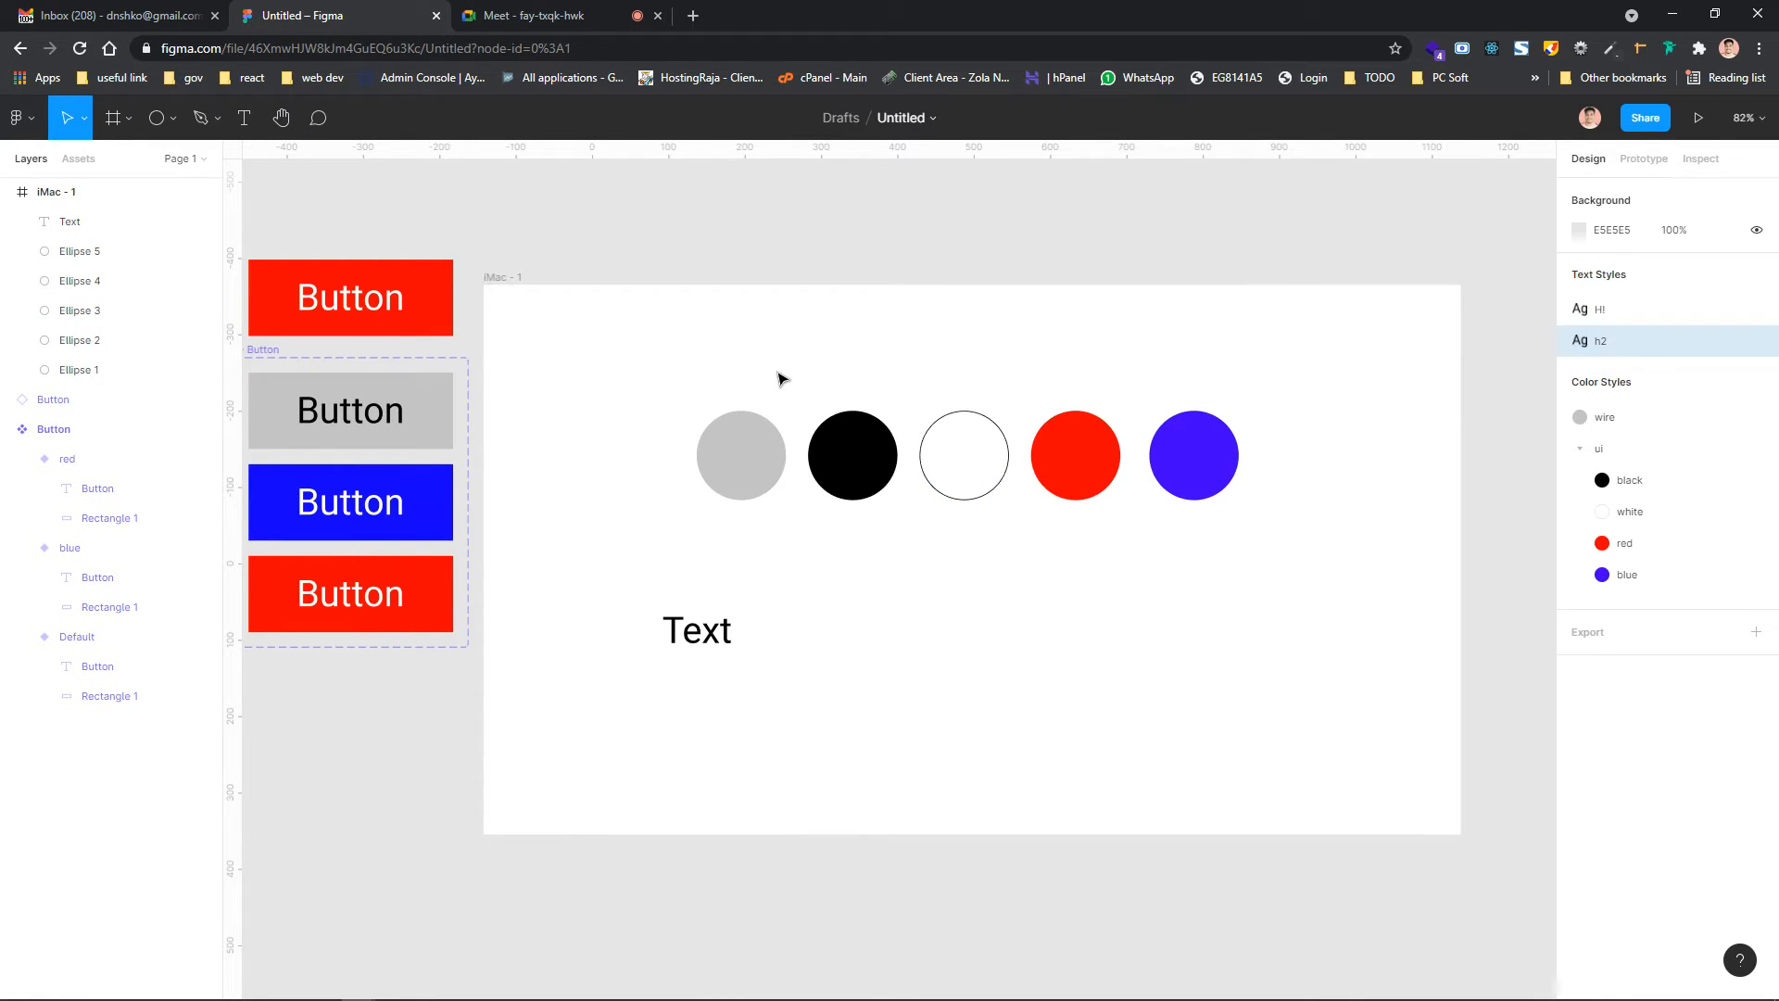
scroll(735, 354, right, 1)
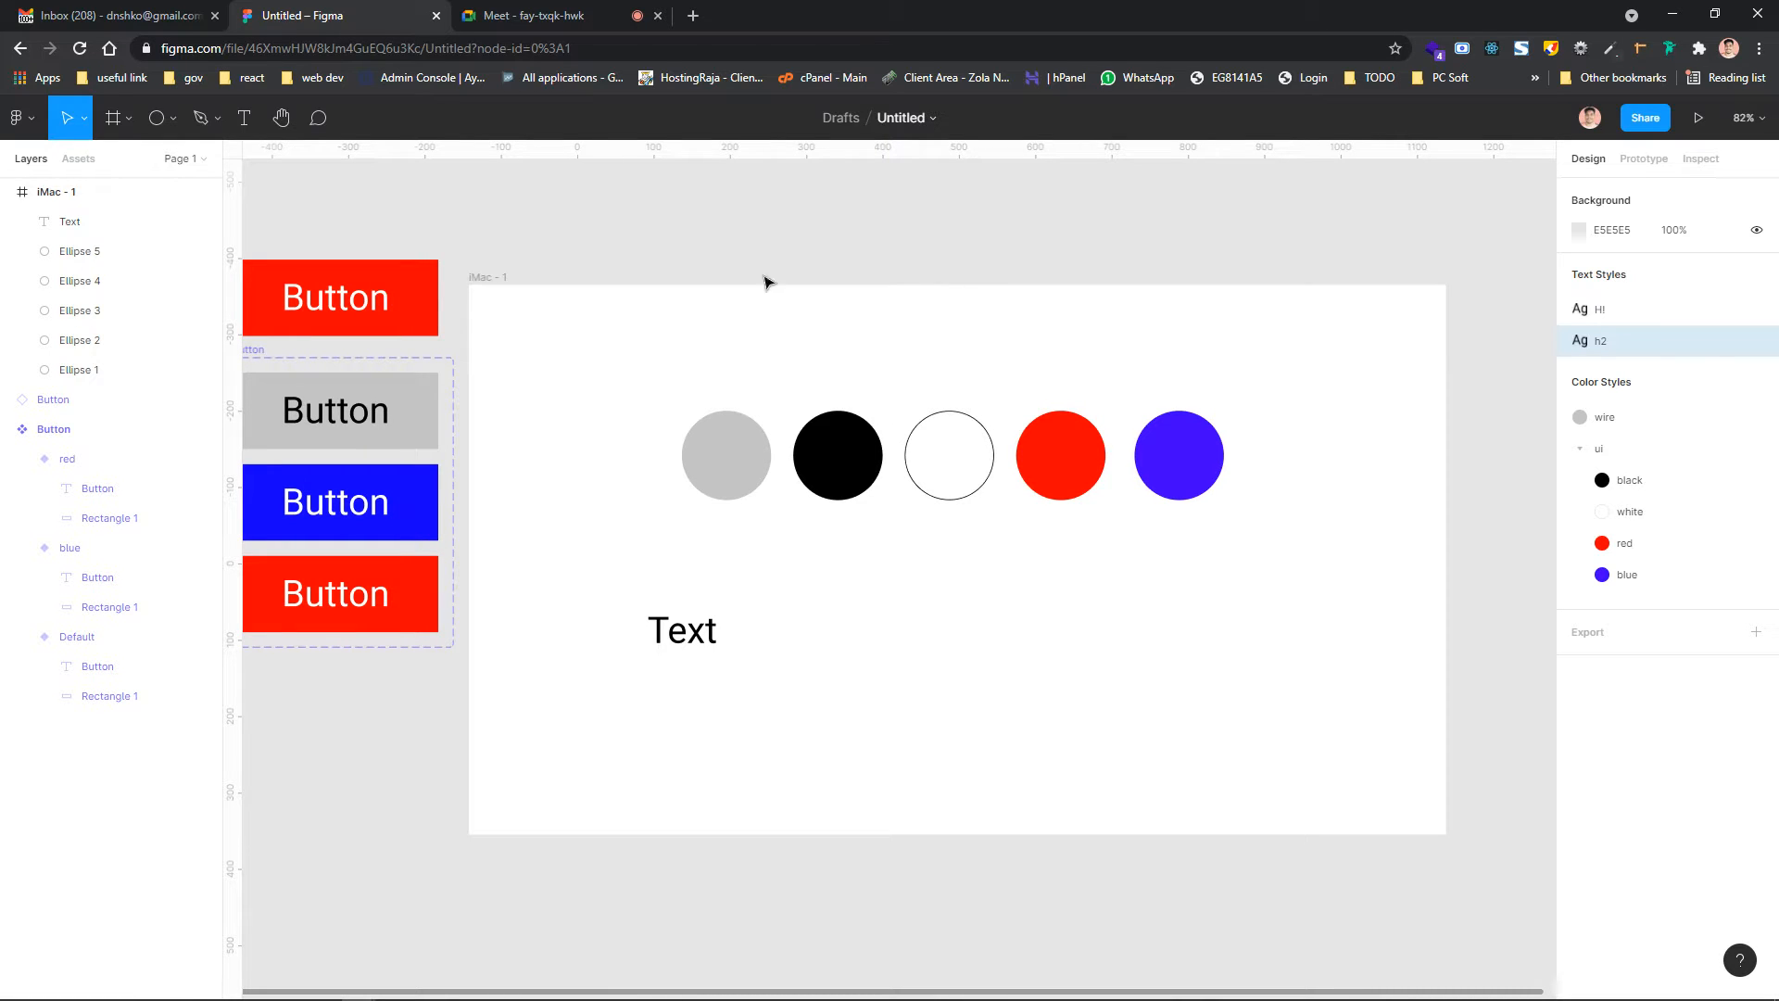
Add a text layer reading "Text" in the iMac frame below the red and blue circles, at about X 811, Y 463
click(245, 117)
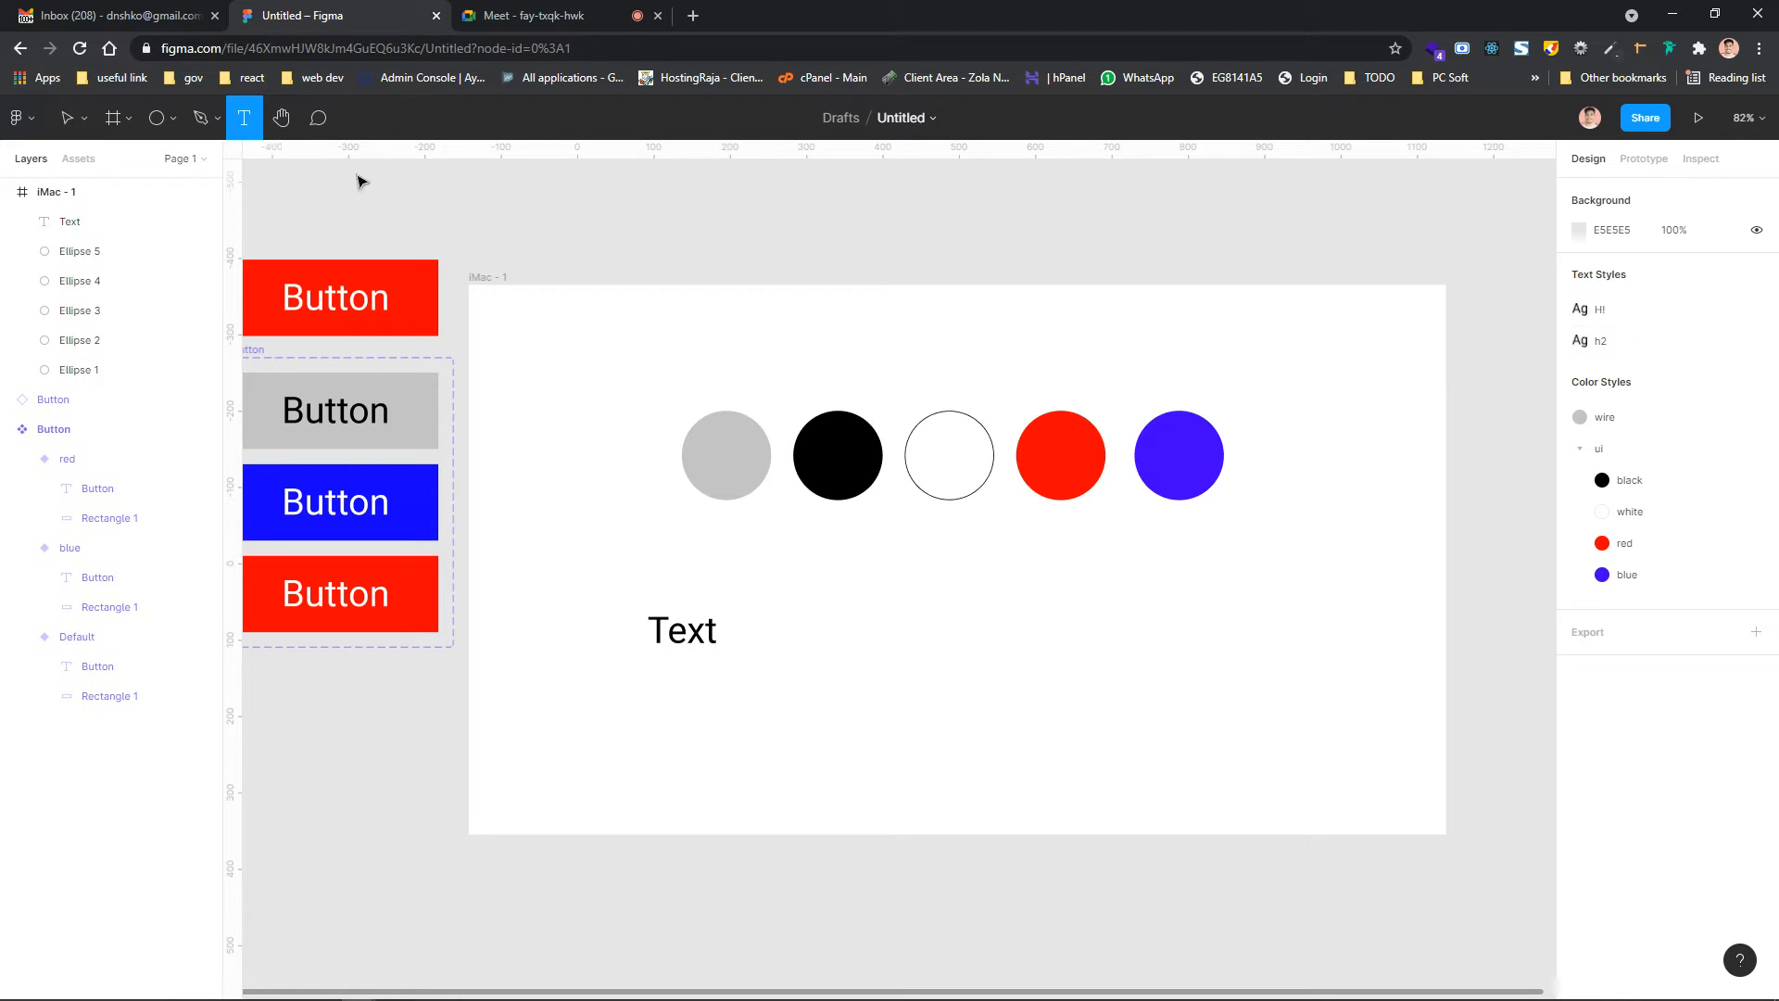
click(1089, 647)
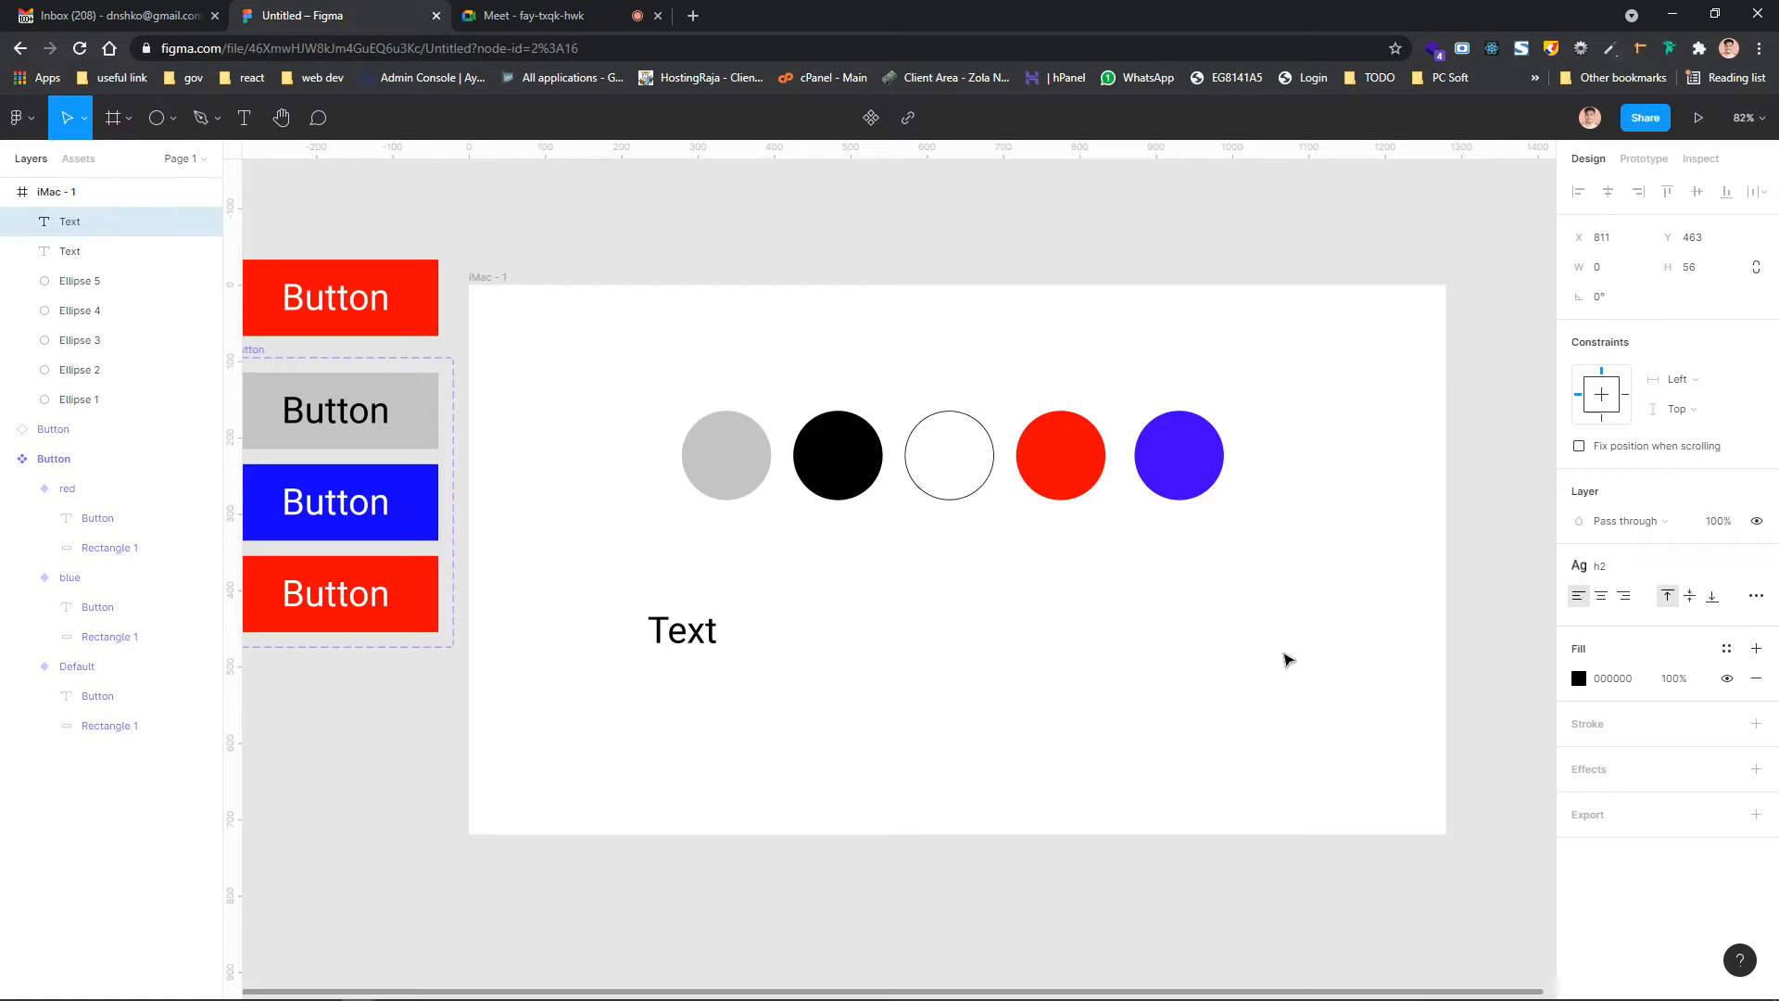
text(Text)
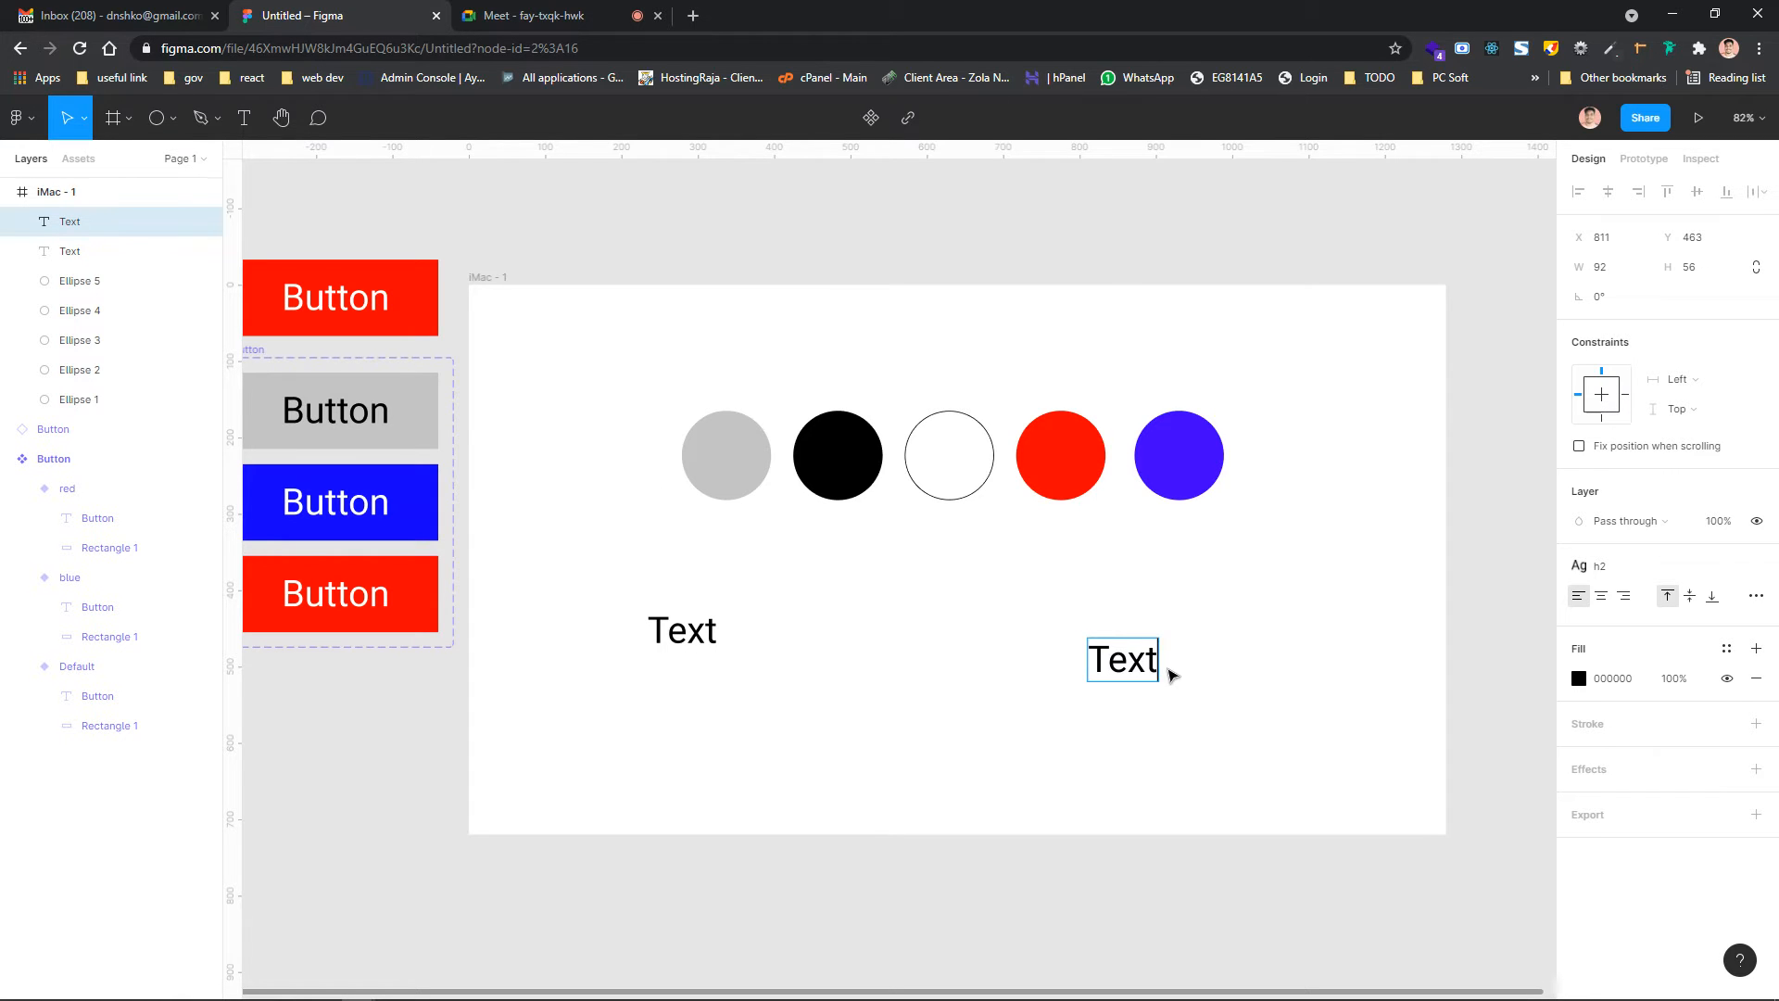
key(Escape)
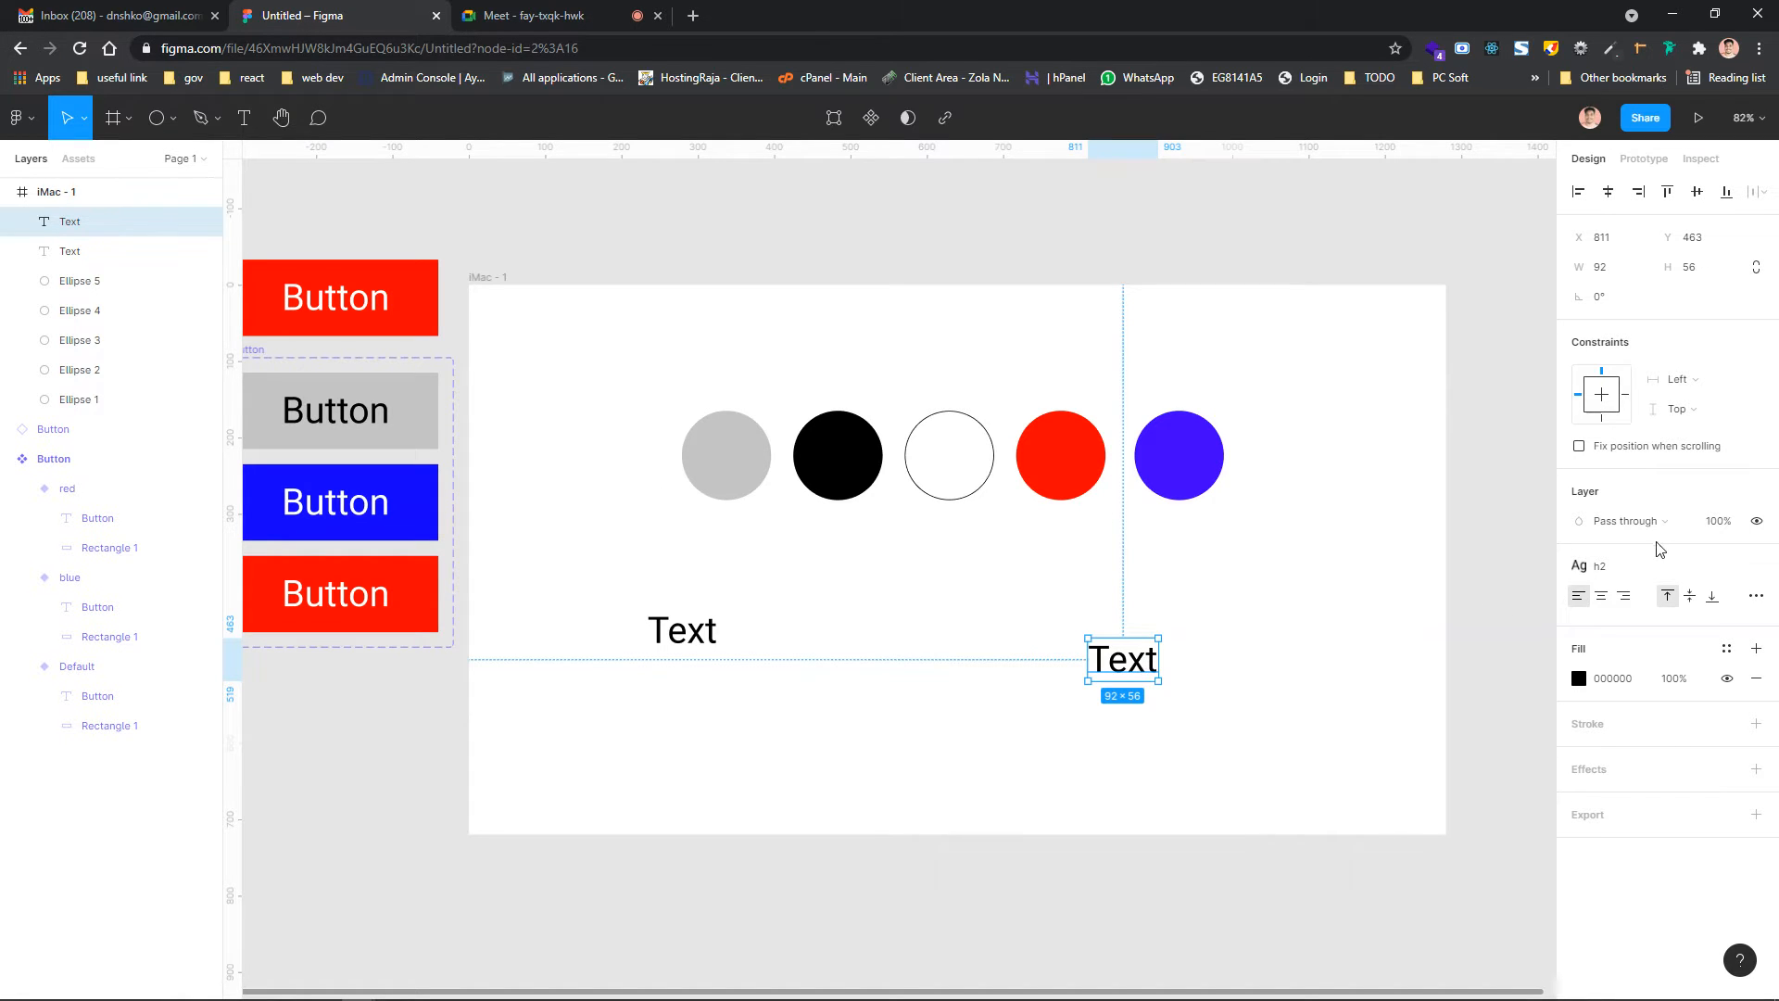
Create a text style named "h3" from the new text layer and check it in the list of text styles
click(1656, 569)
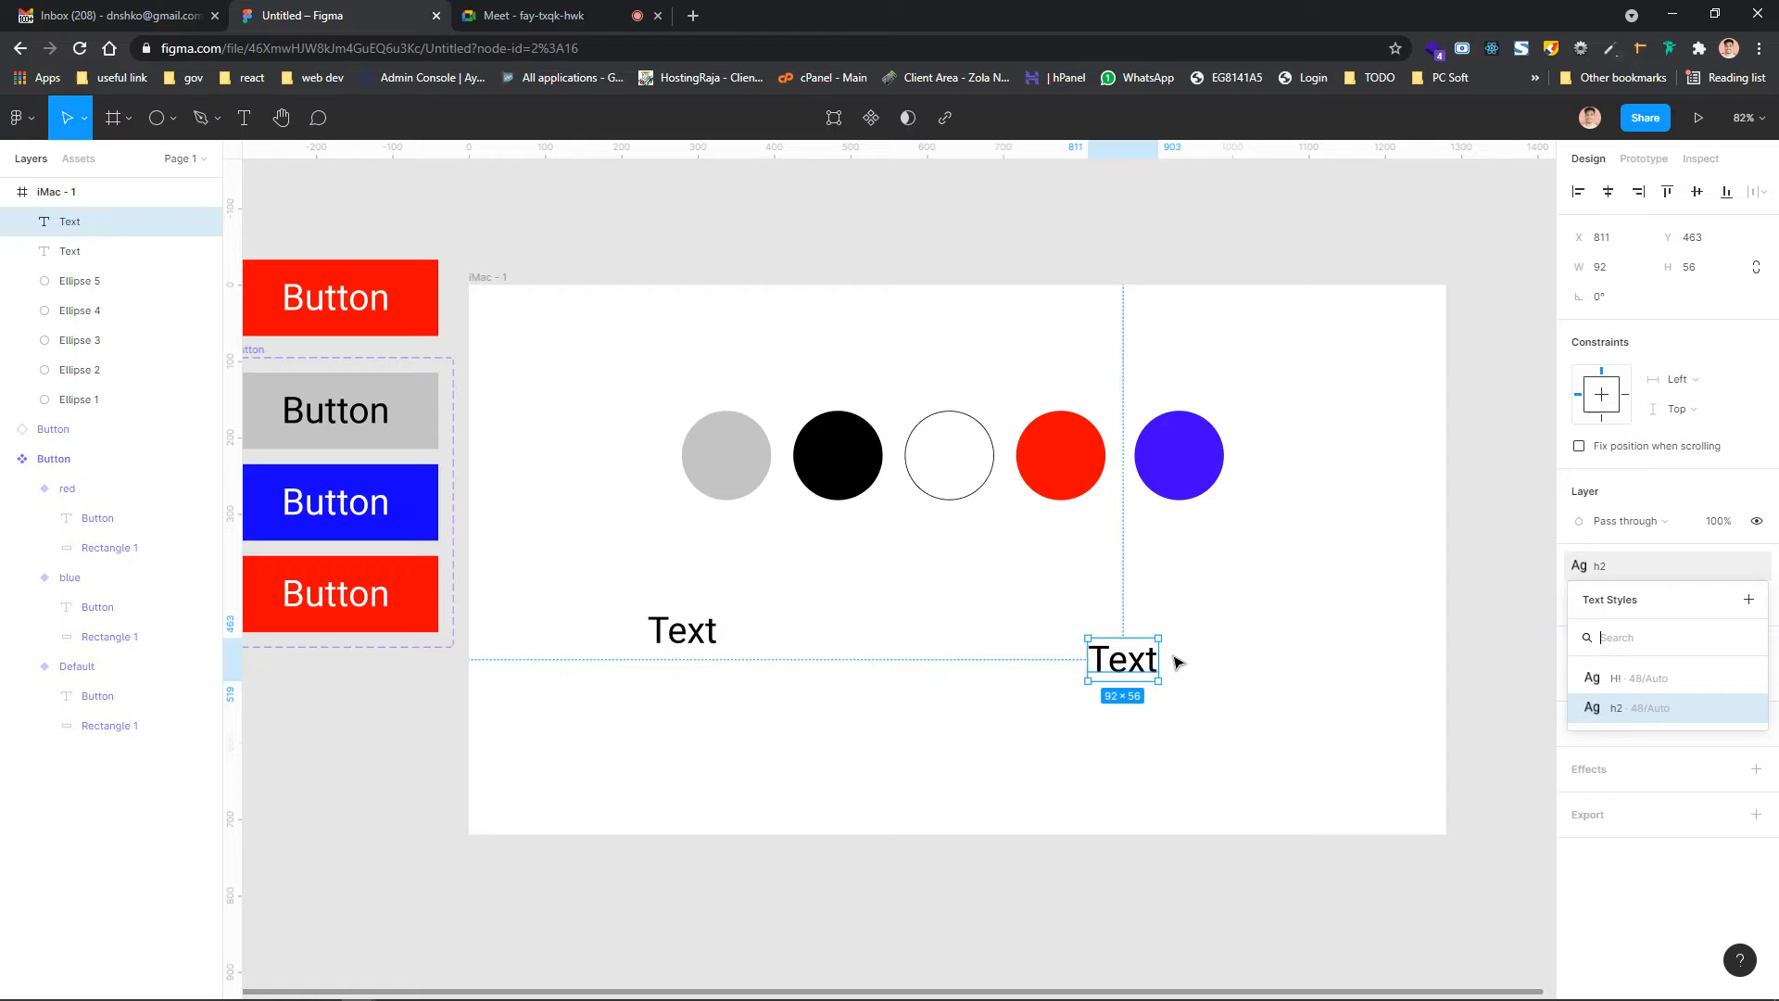
click(1750, 601)
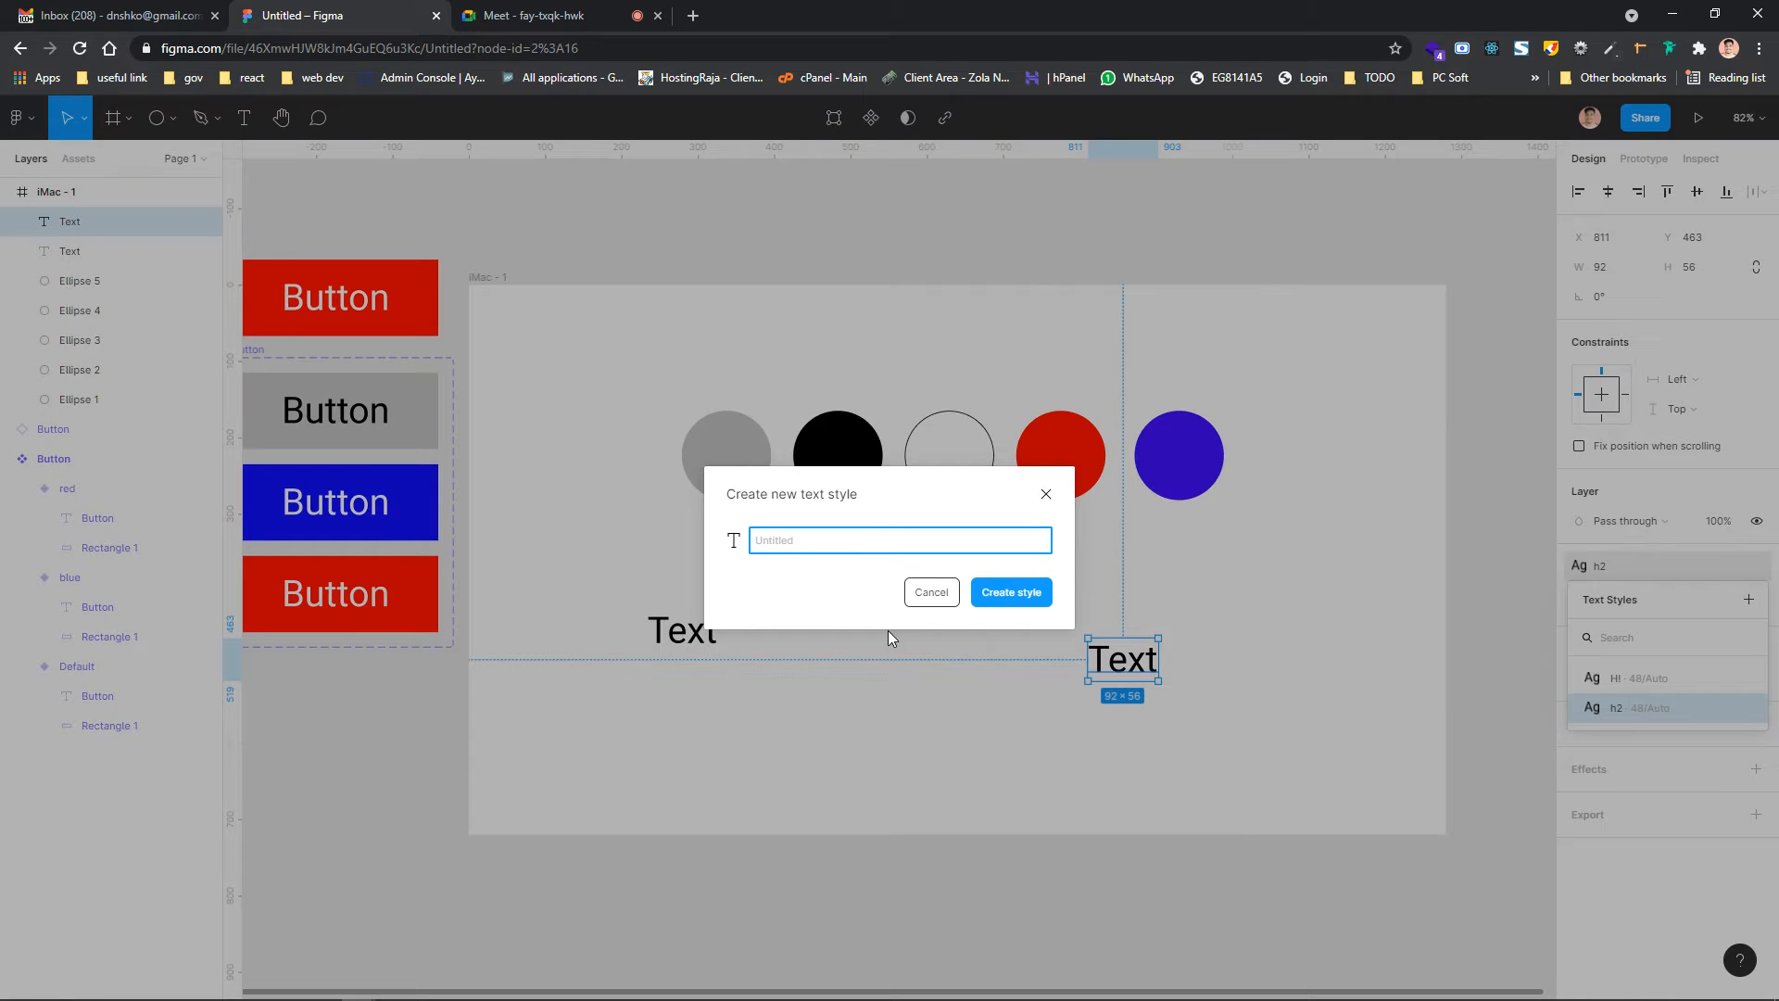
text(h3)
click(1010, 593)
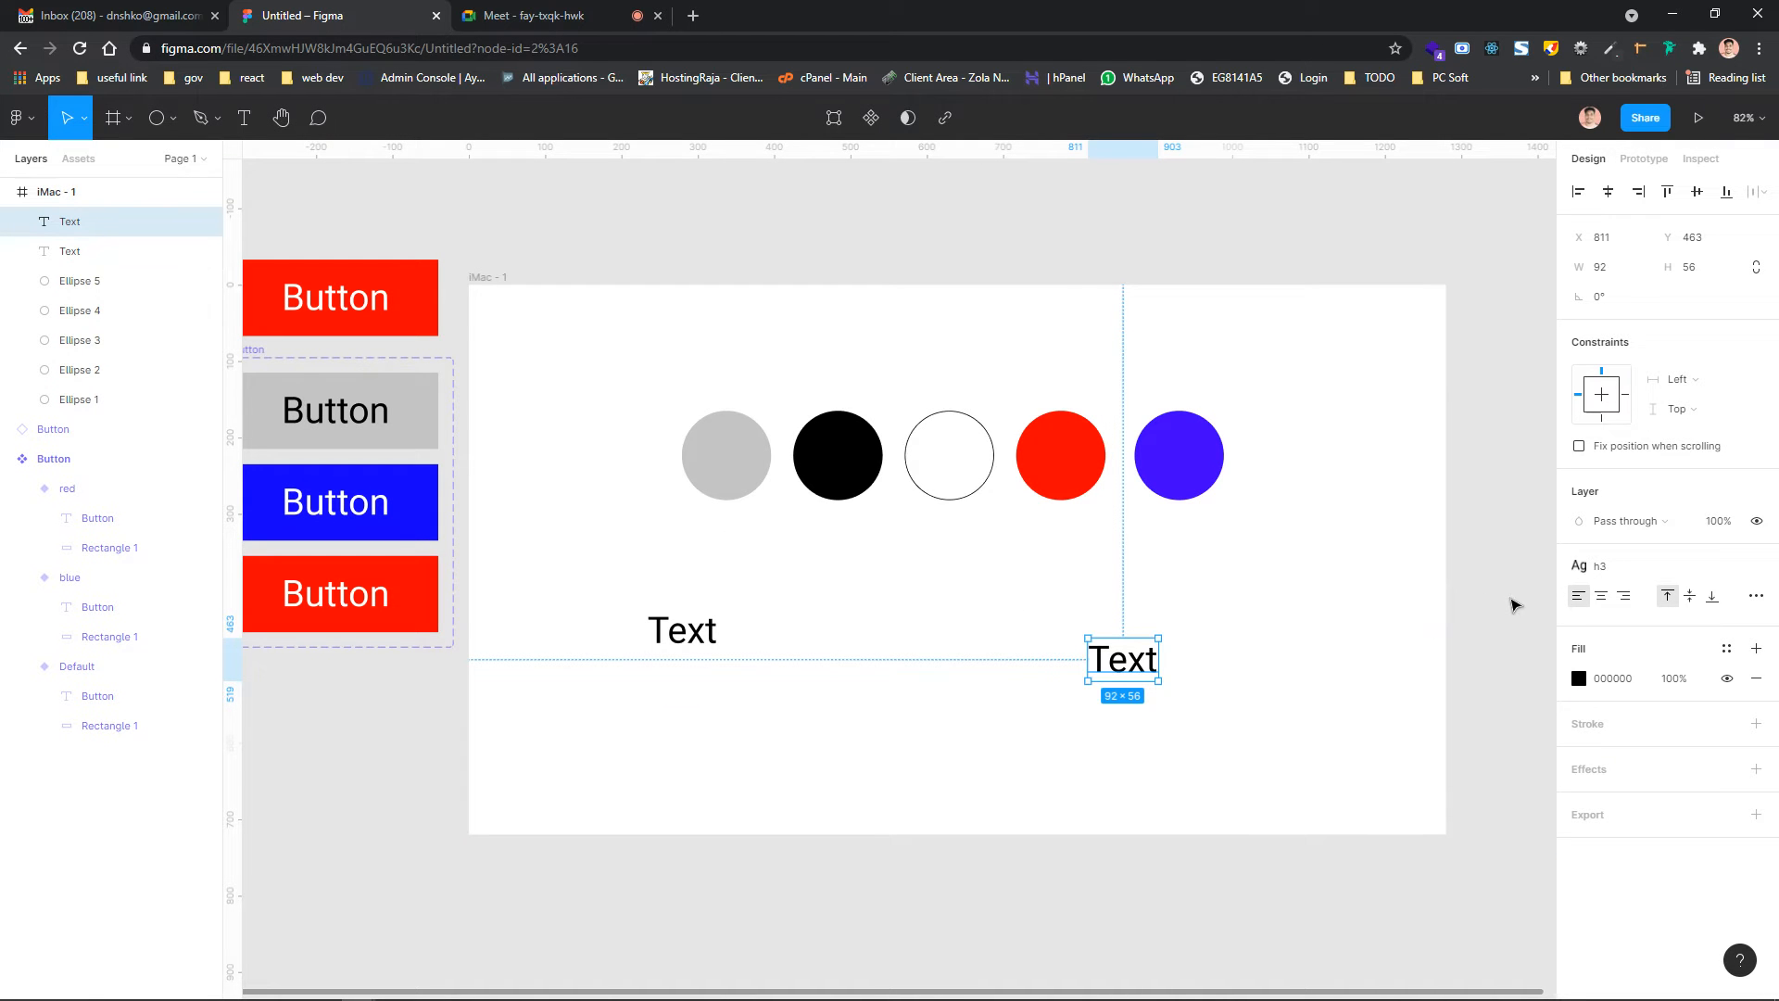
click(1620, 567)
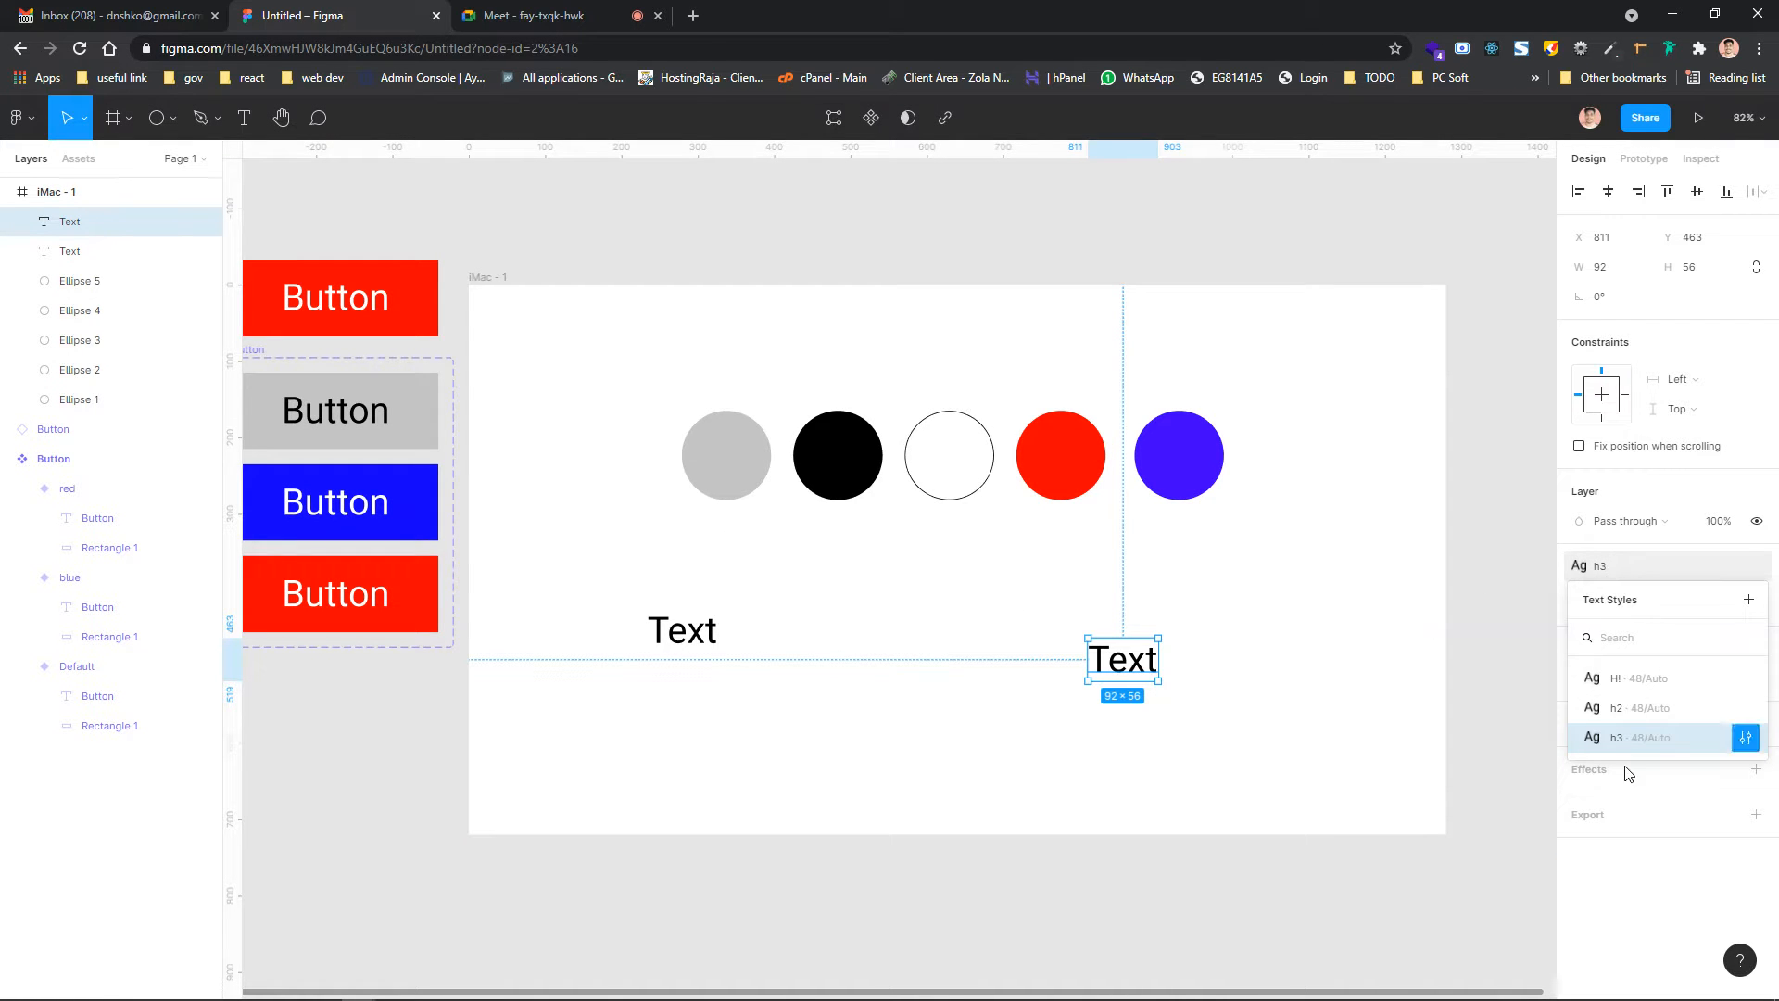
click(1418, 624)
Inspect the color styles applied to the grey and black circles and the text style of the newest text layer
click(731, 489)
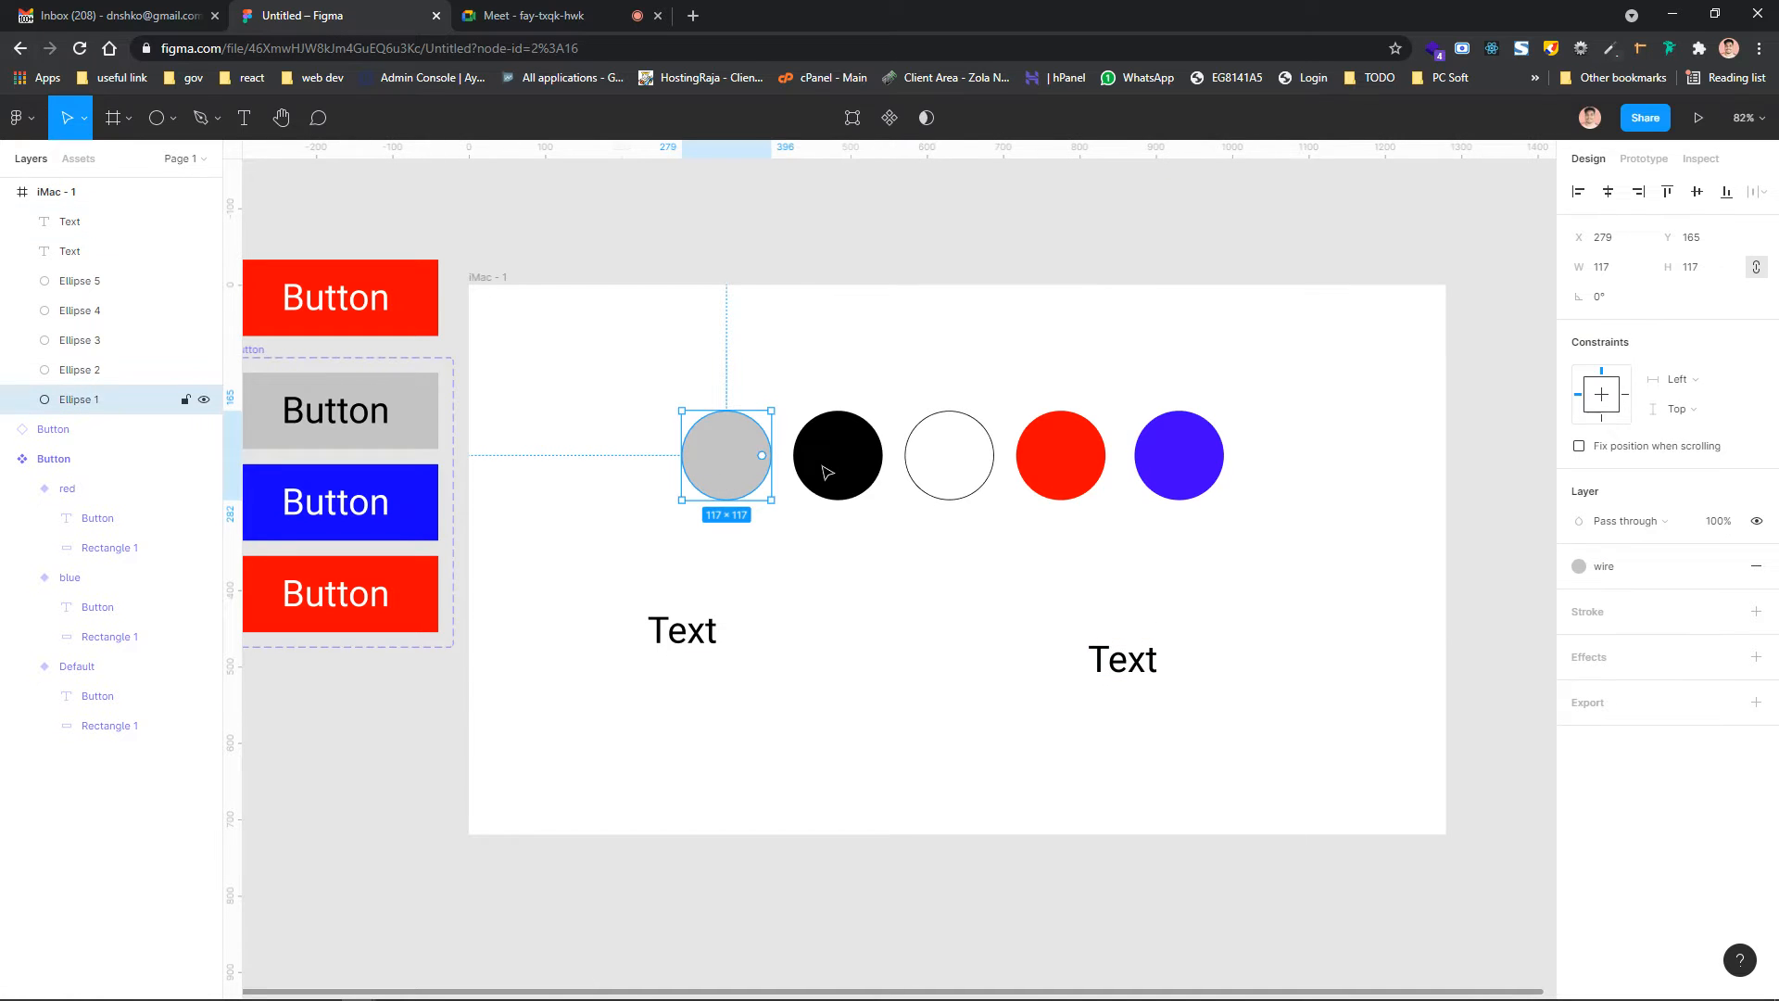
click(828, 472)
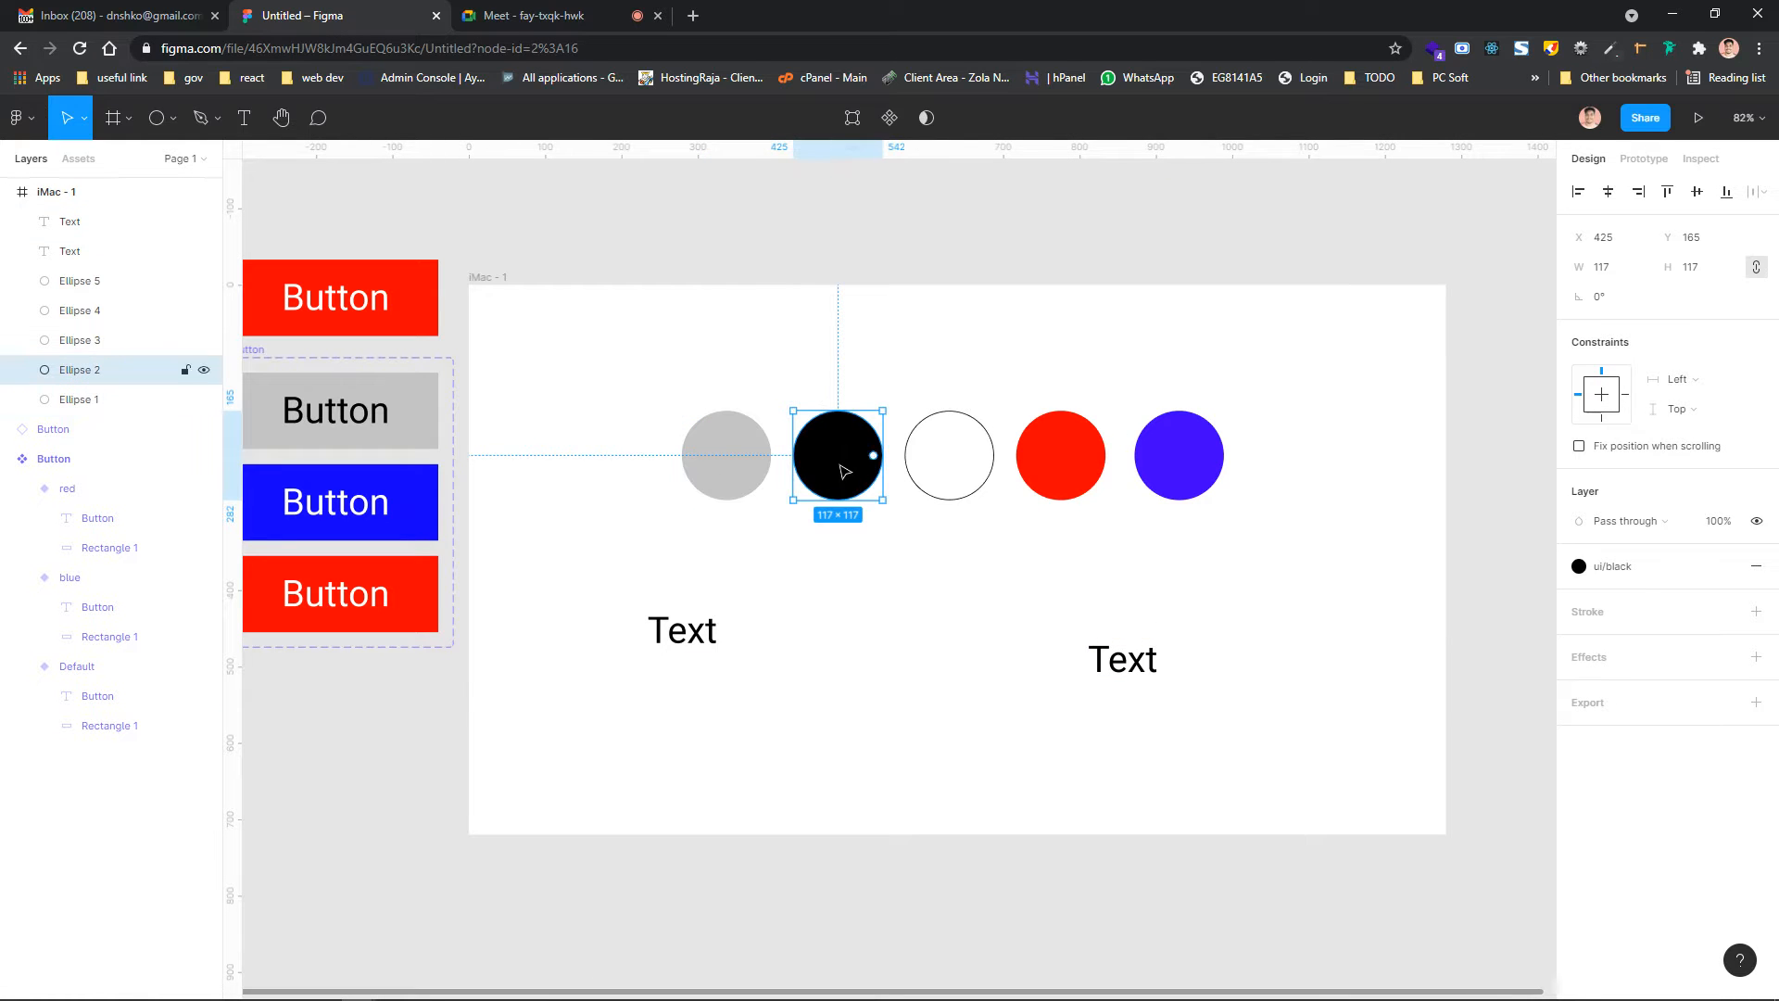
click(1139, 677)
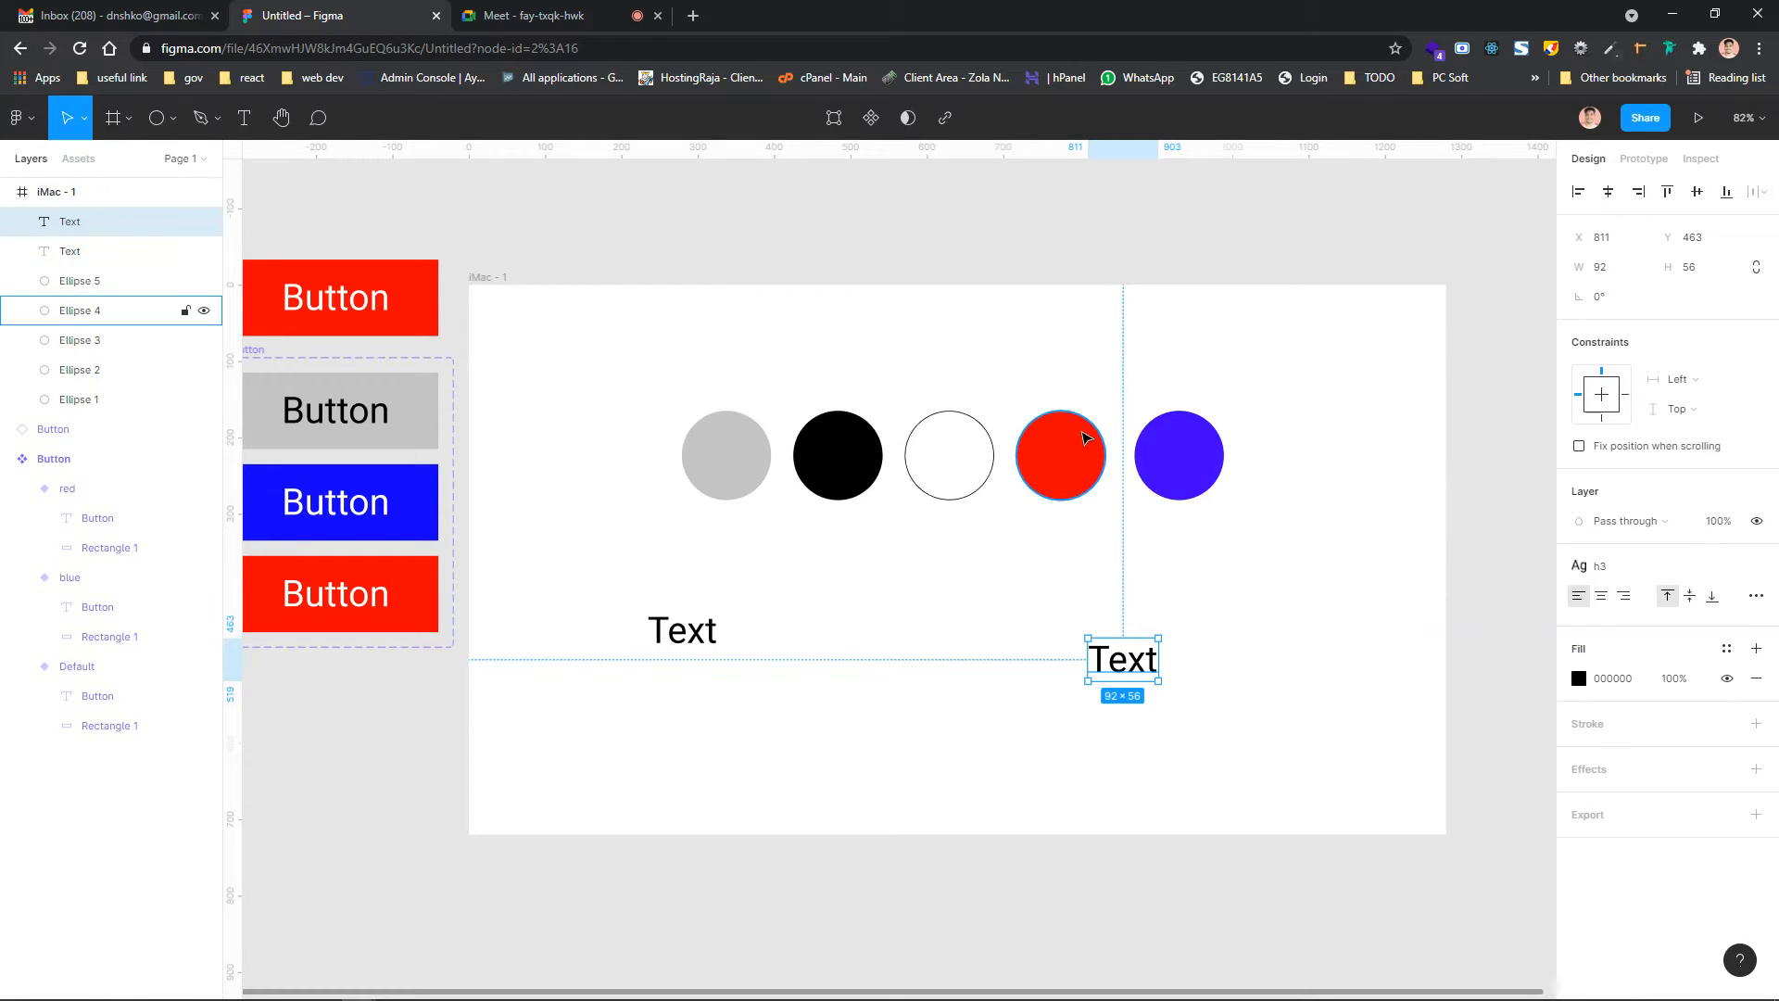
Rename the "h3" text style as "H3" and set its font to Roboto Condensed Bold
click(1350, 276)
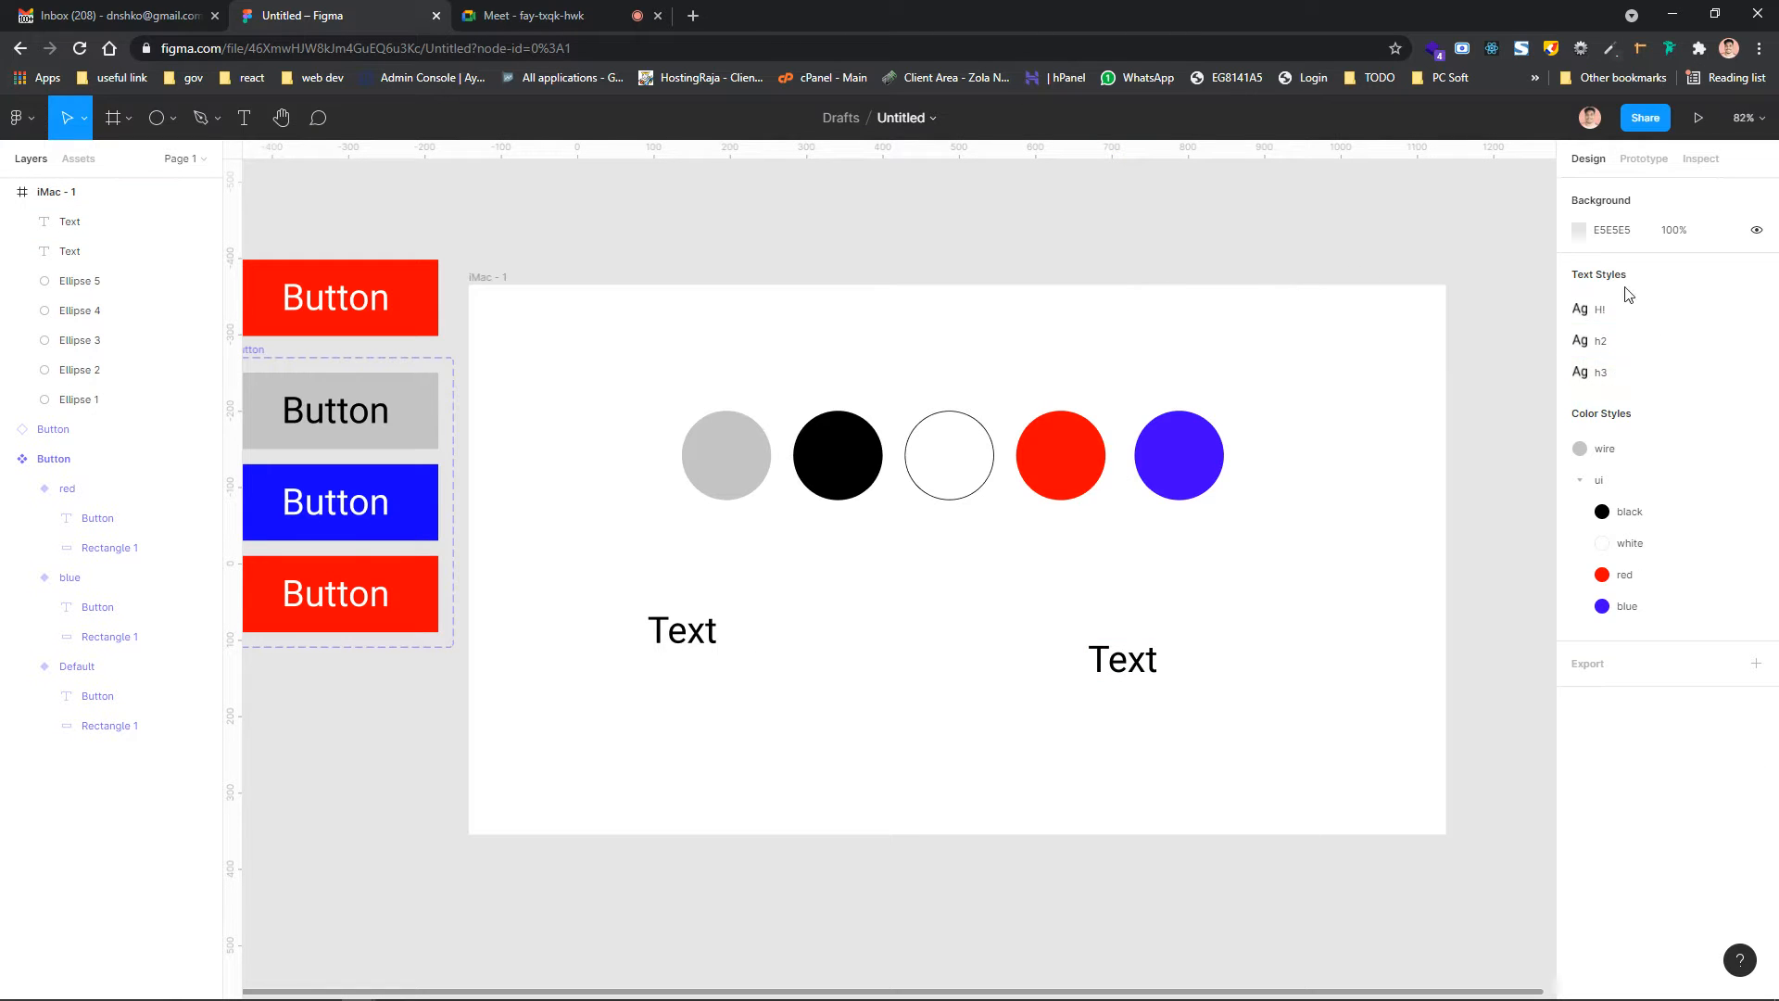
click(1762, 372)
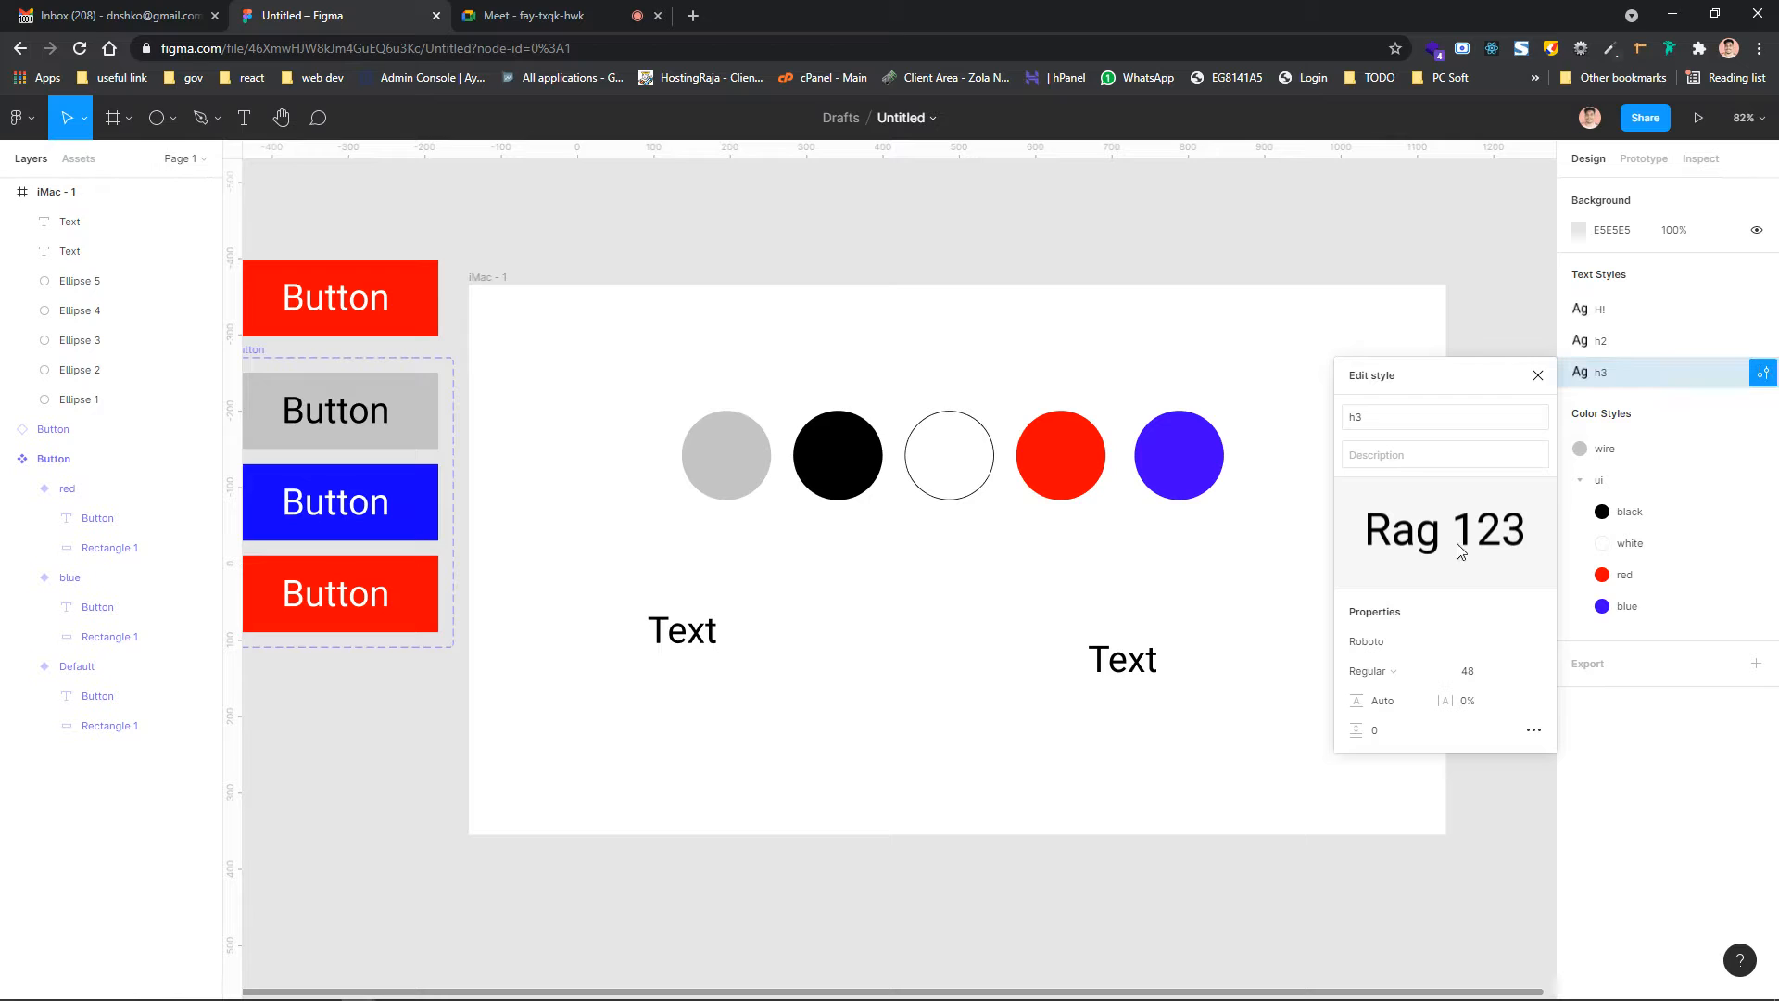
click(1391, 426)
click(1410, 673)
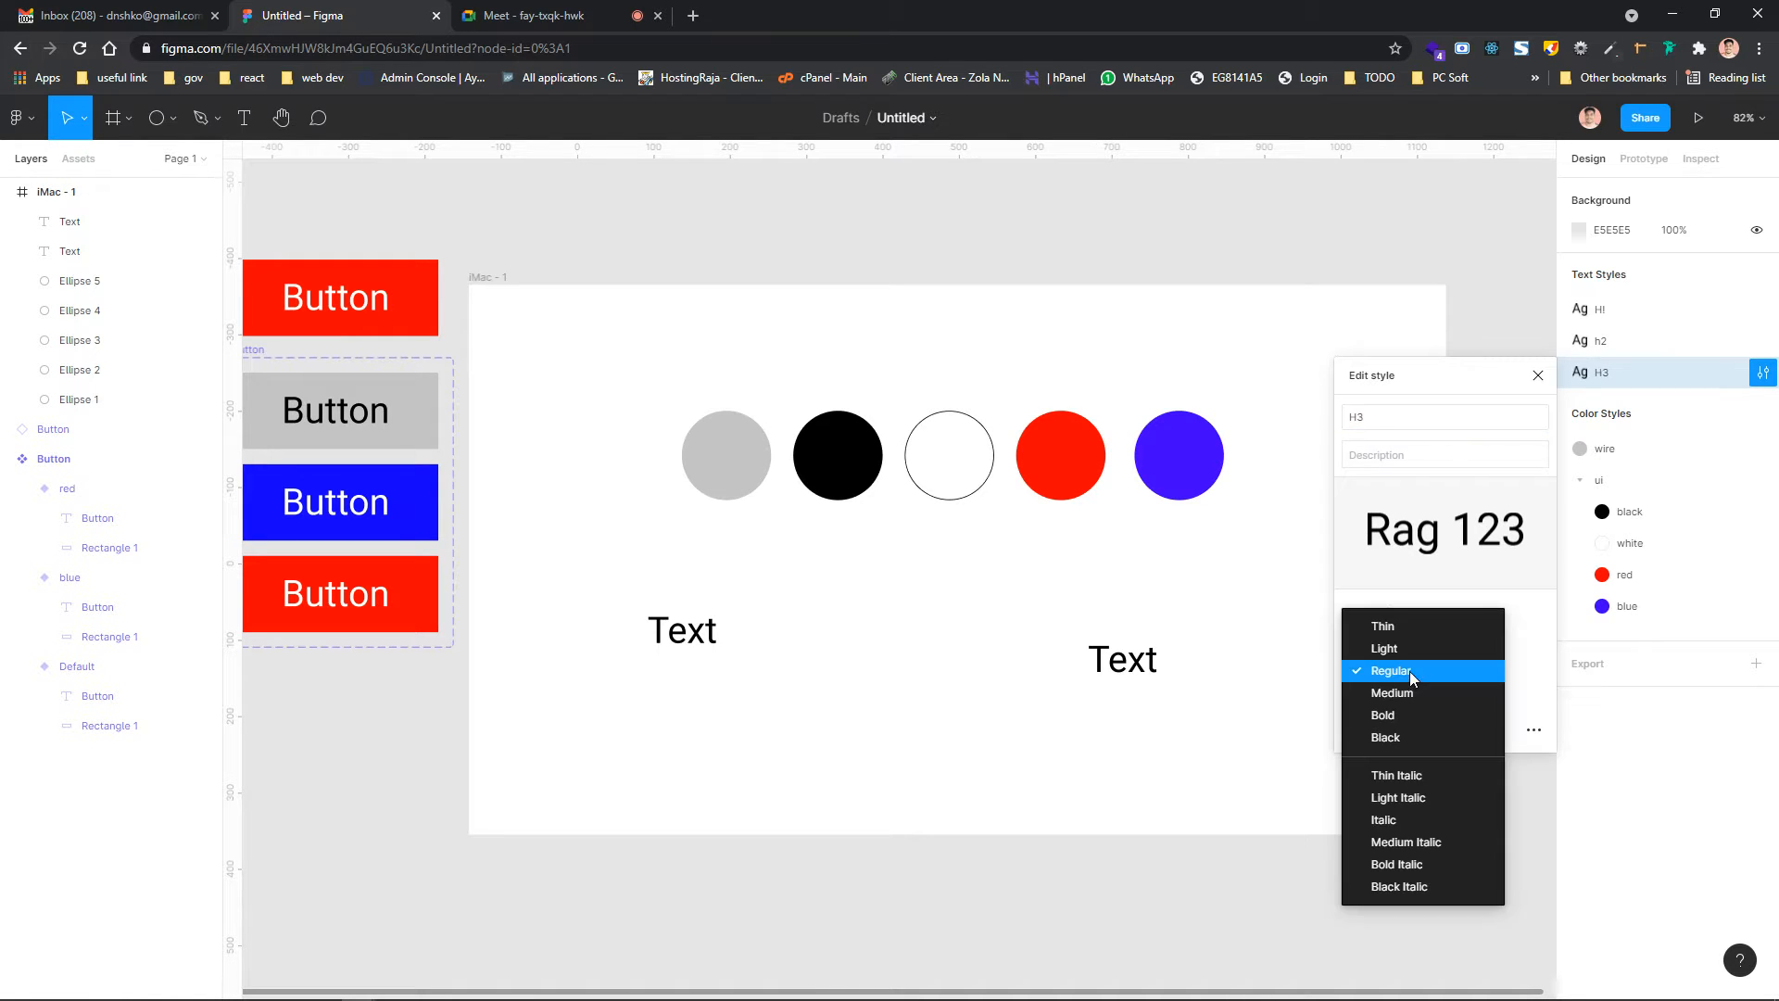
click(1394, 715)
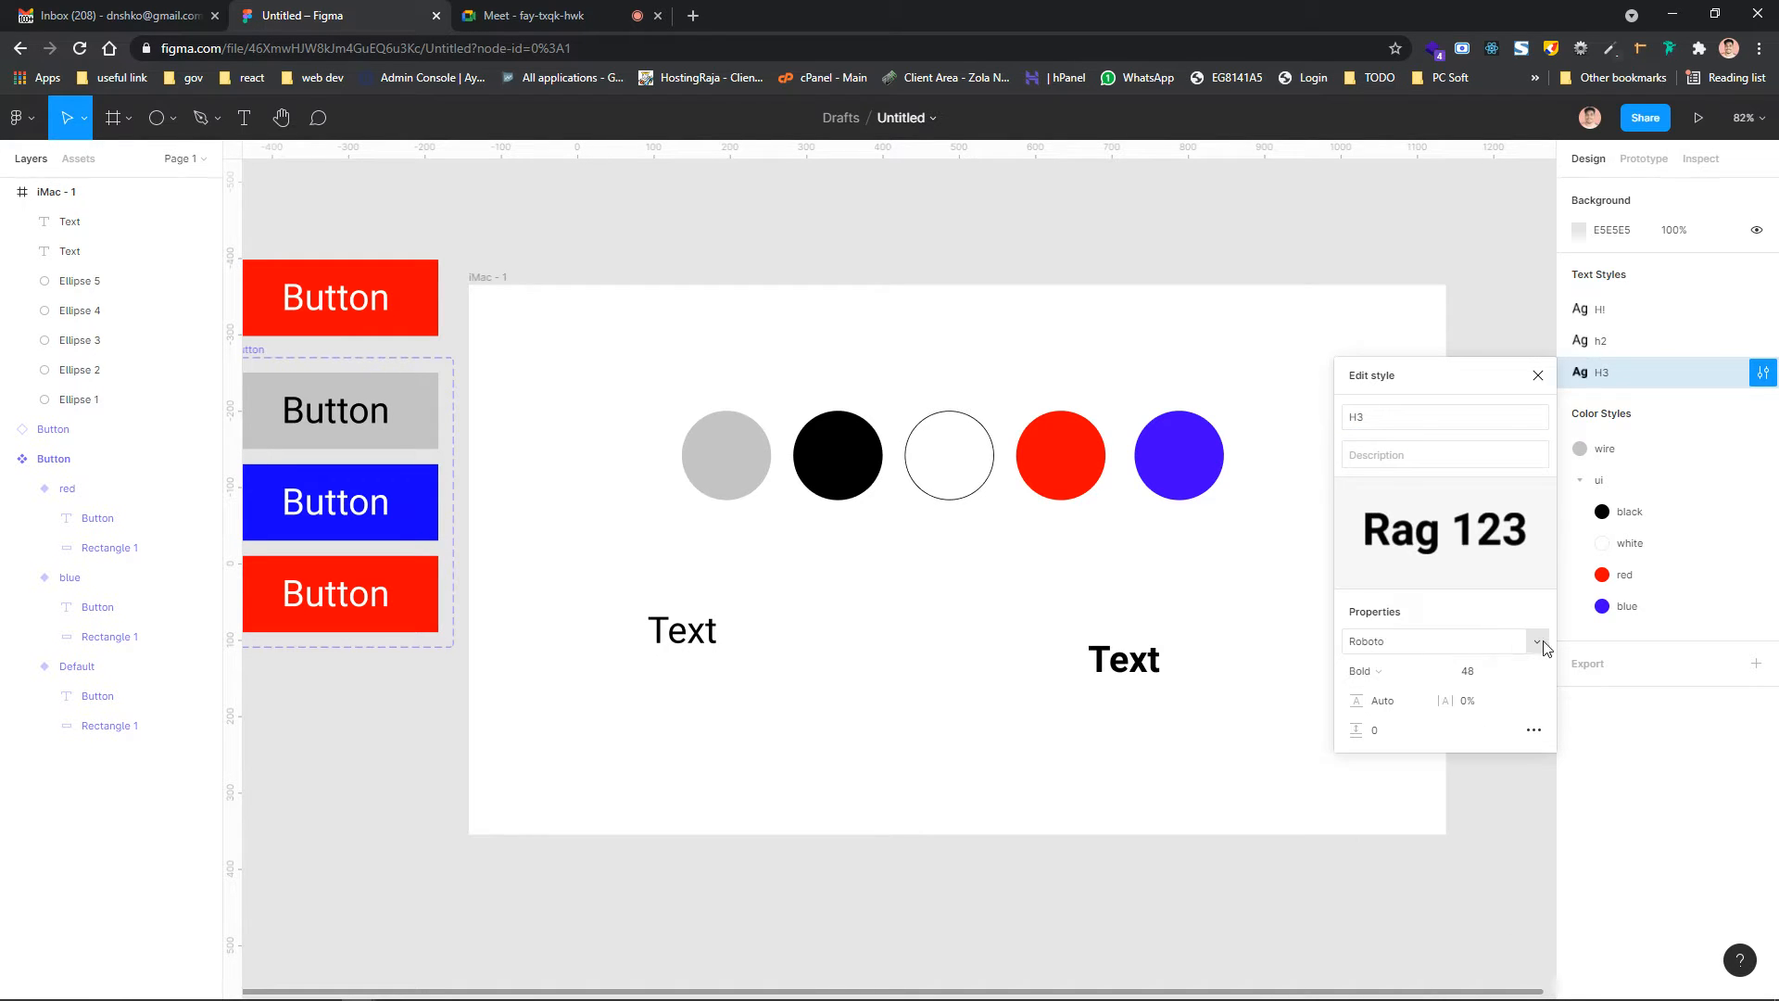
click(1537, 642)
click(1491, 661)
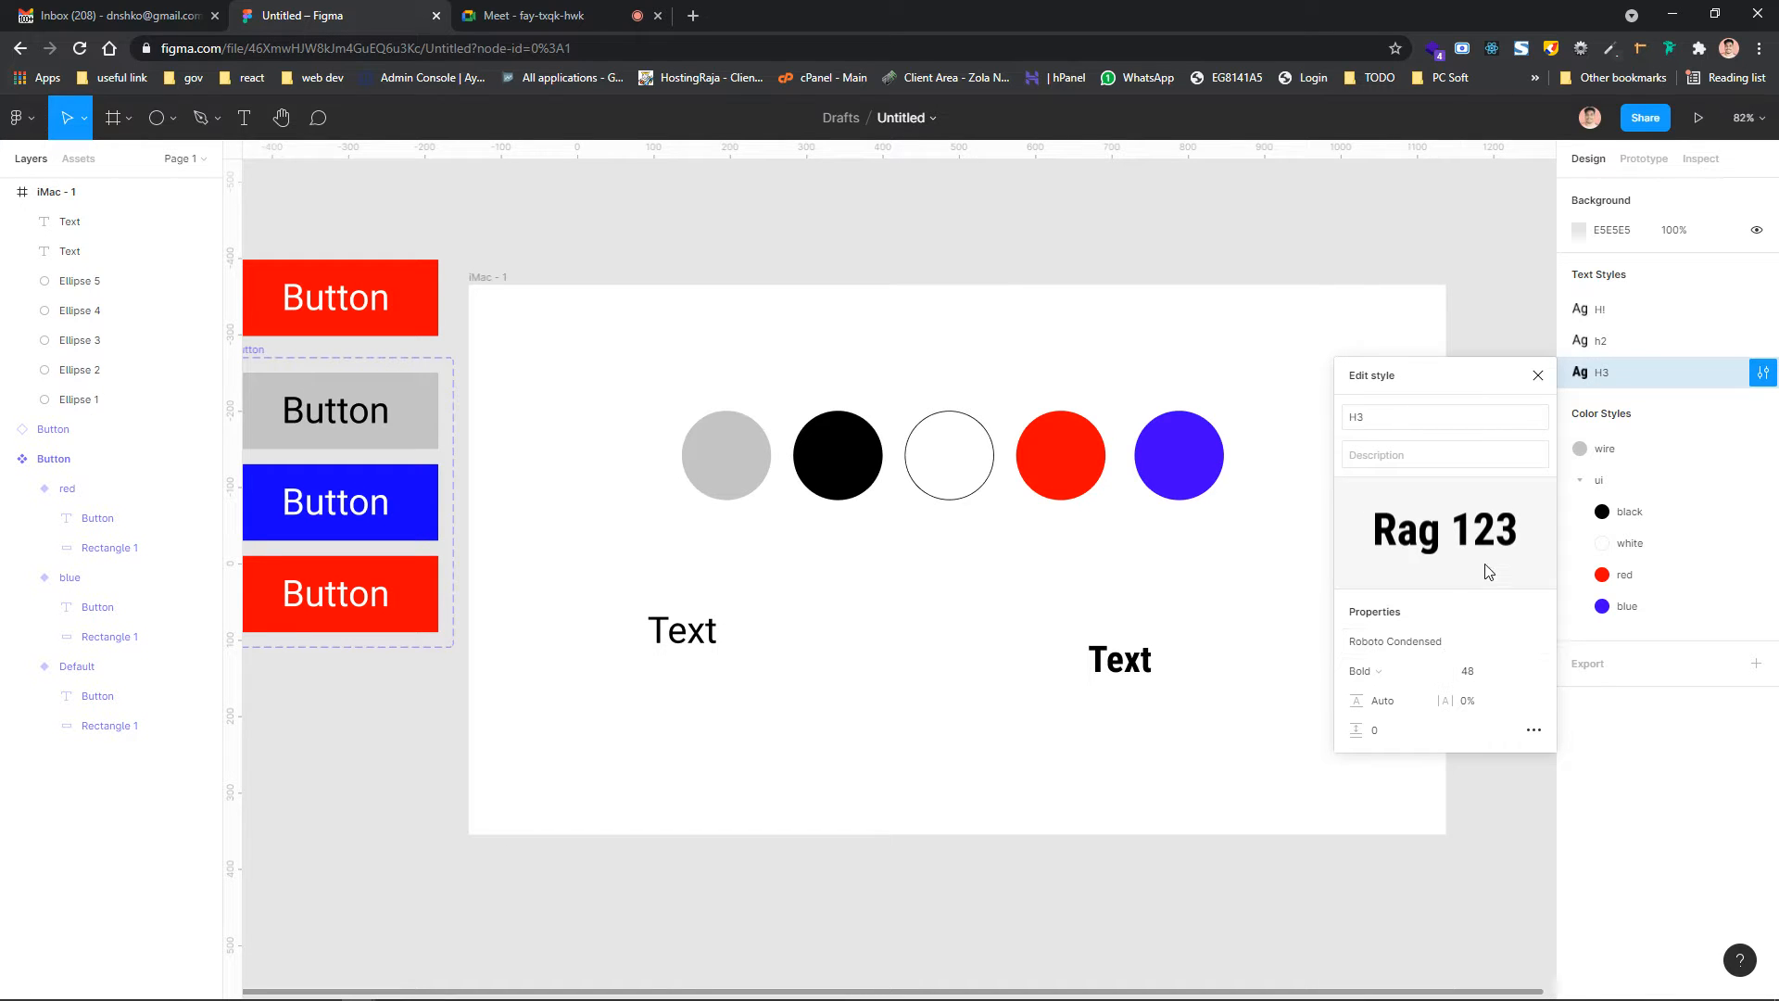
click(1480, 350)
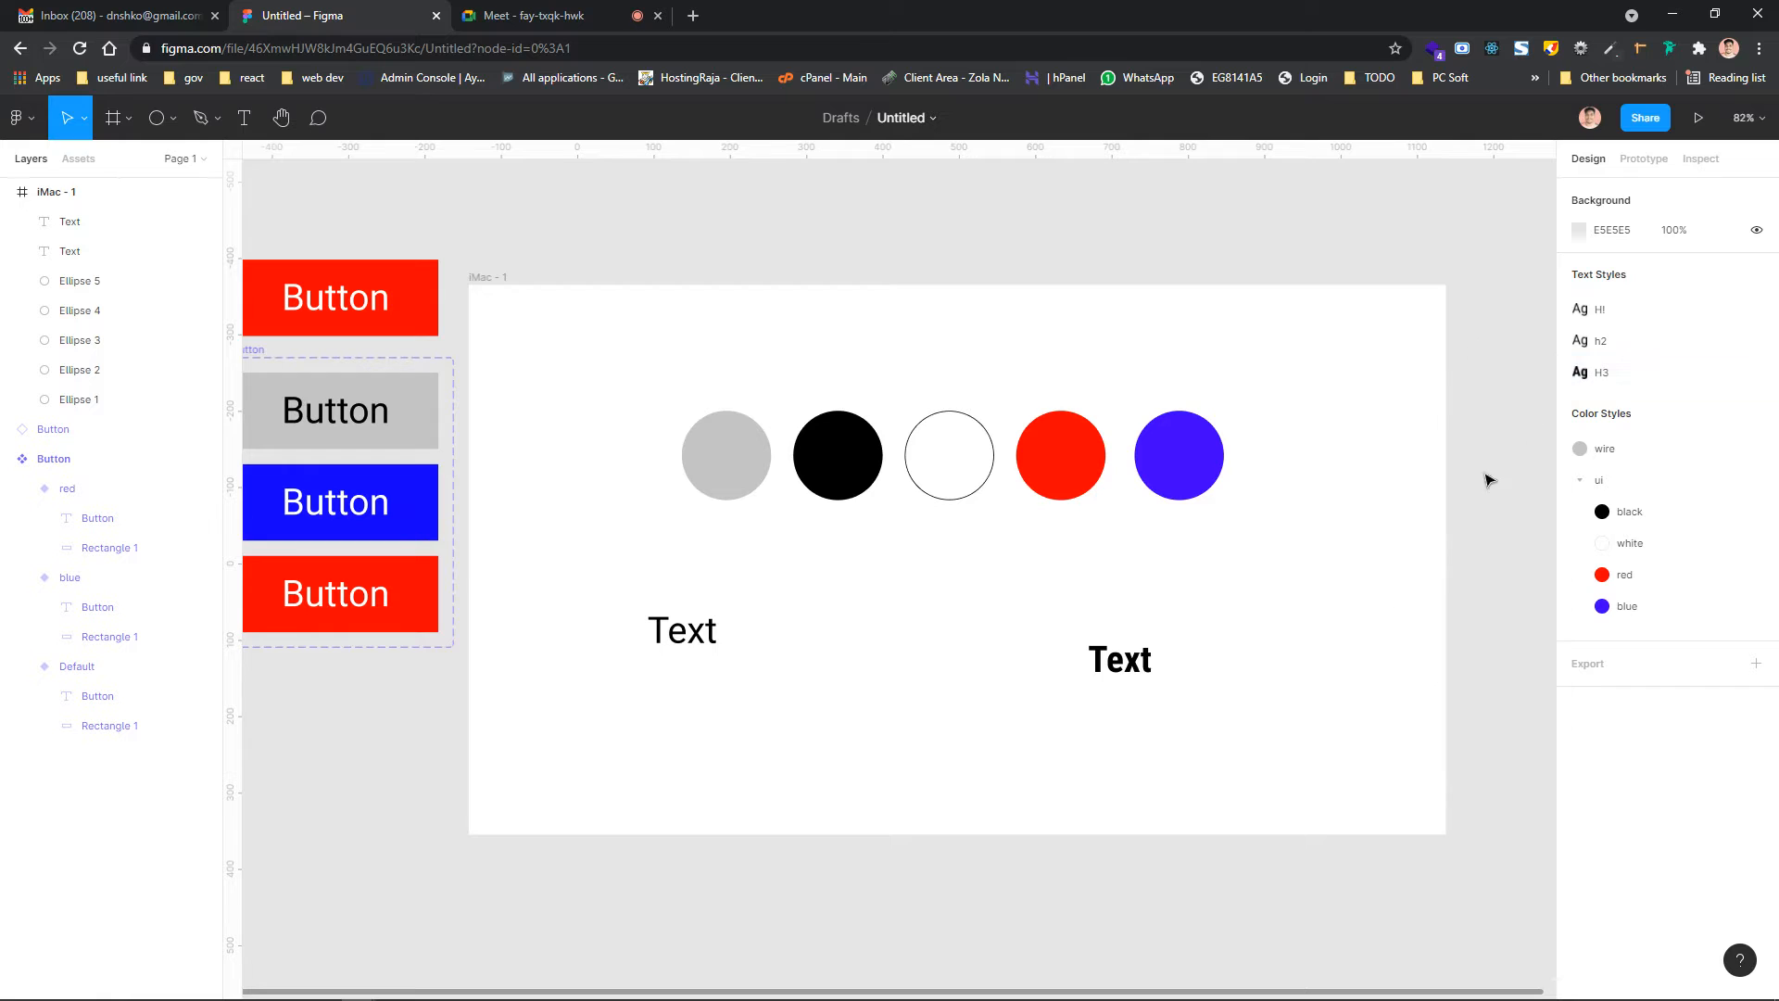
Check which style the older "Text" layer uses and set the "h2" text style's weight to Thin
scroll(1078, 575, right, 2)
scroll(1078, 575, right, 1)
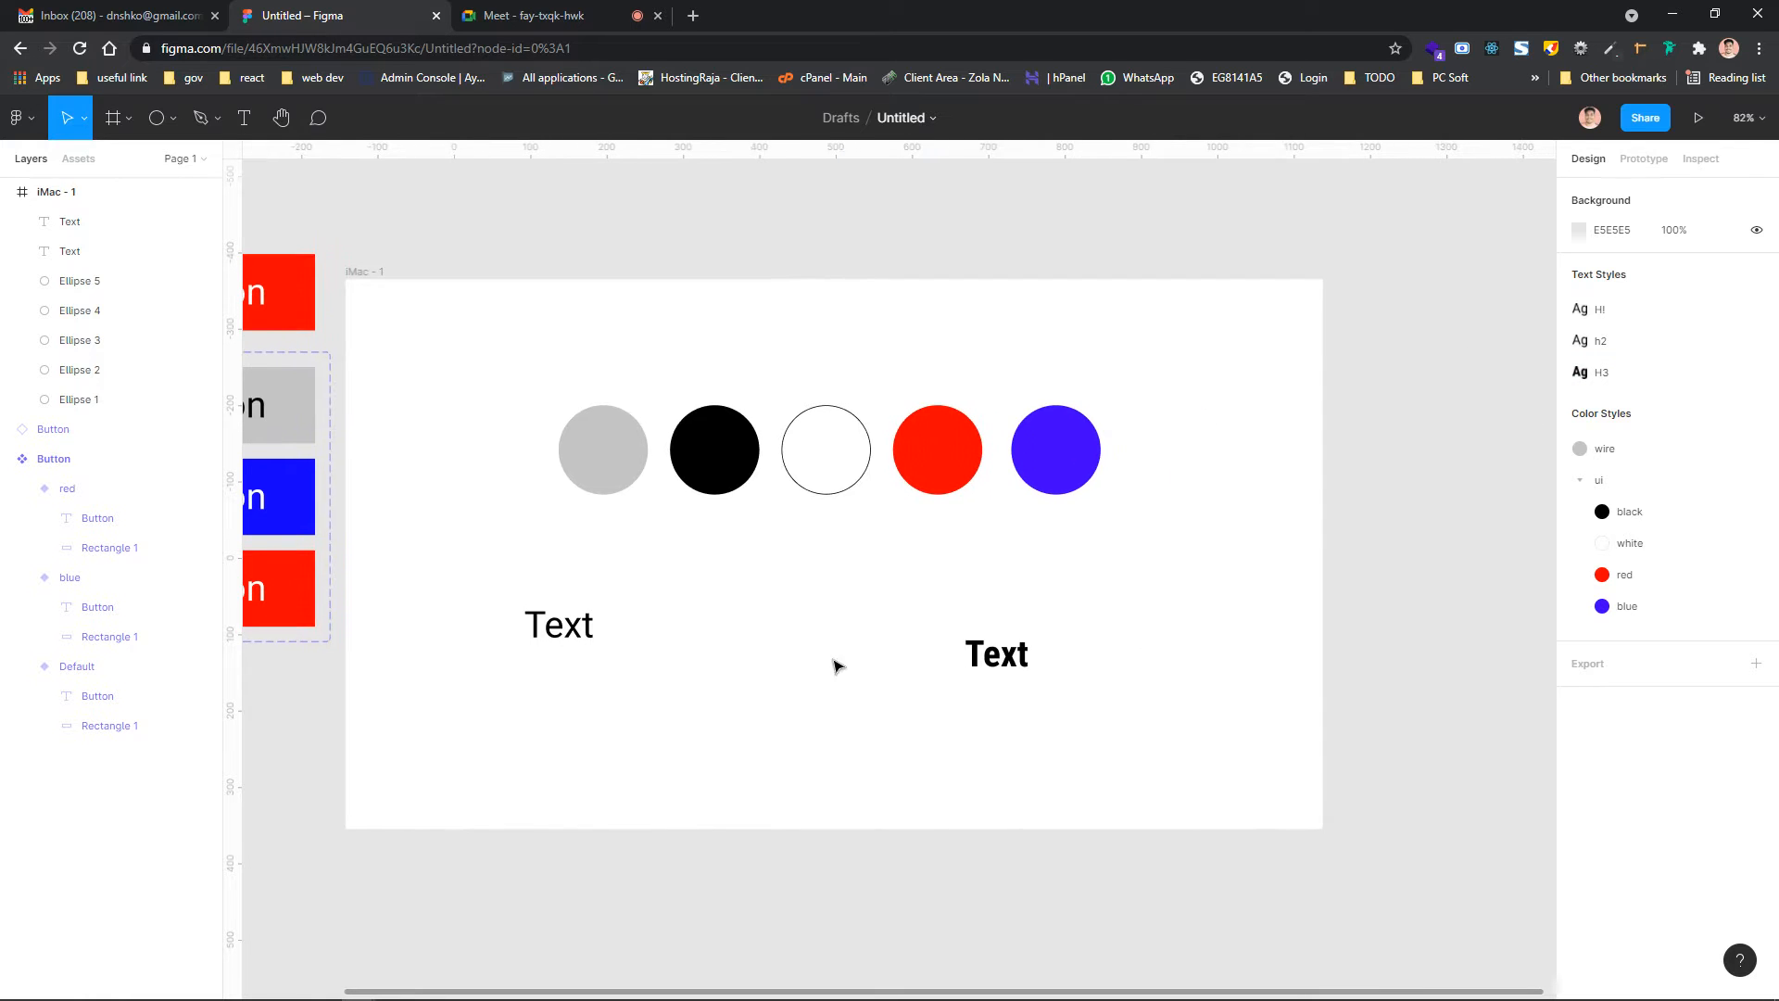
click(574, 626)
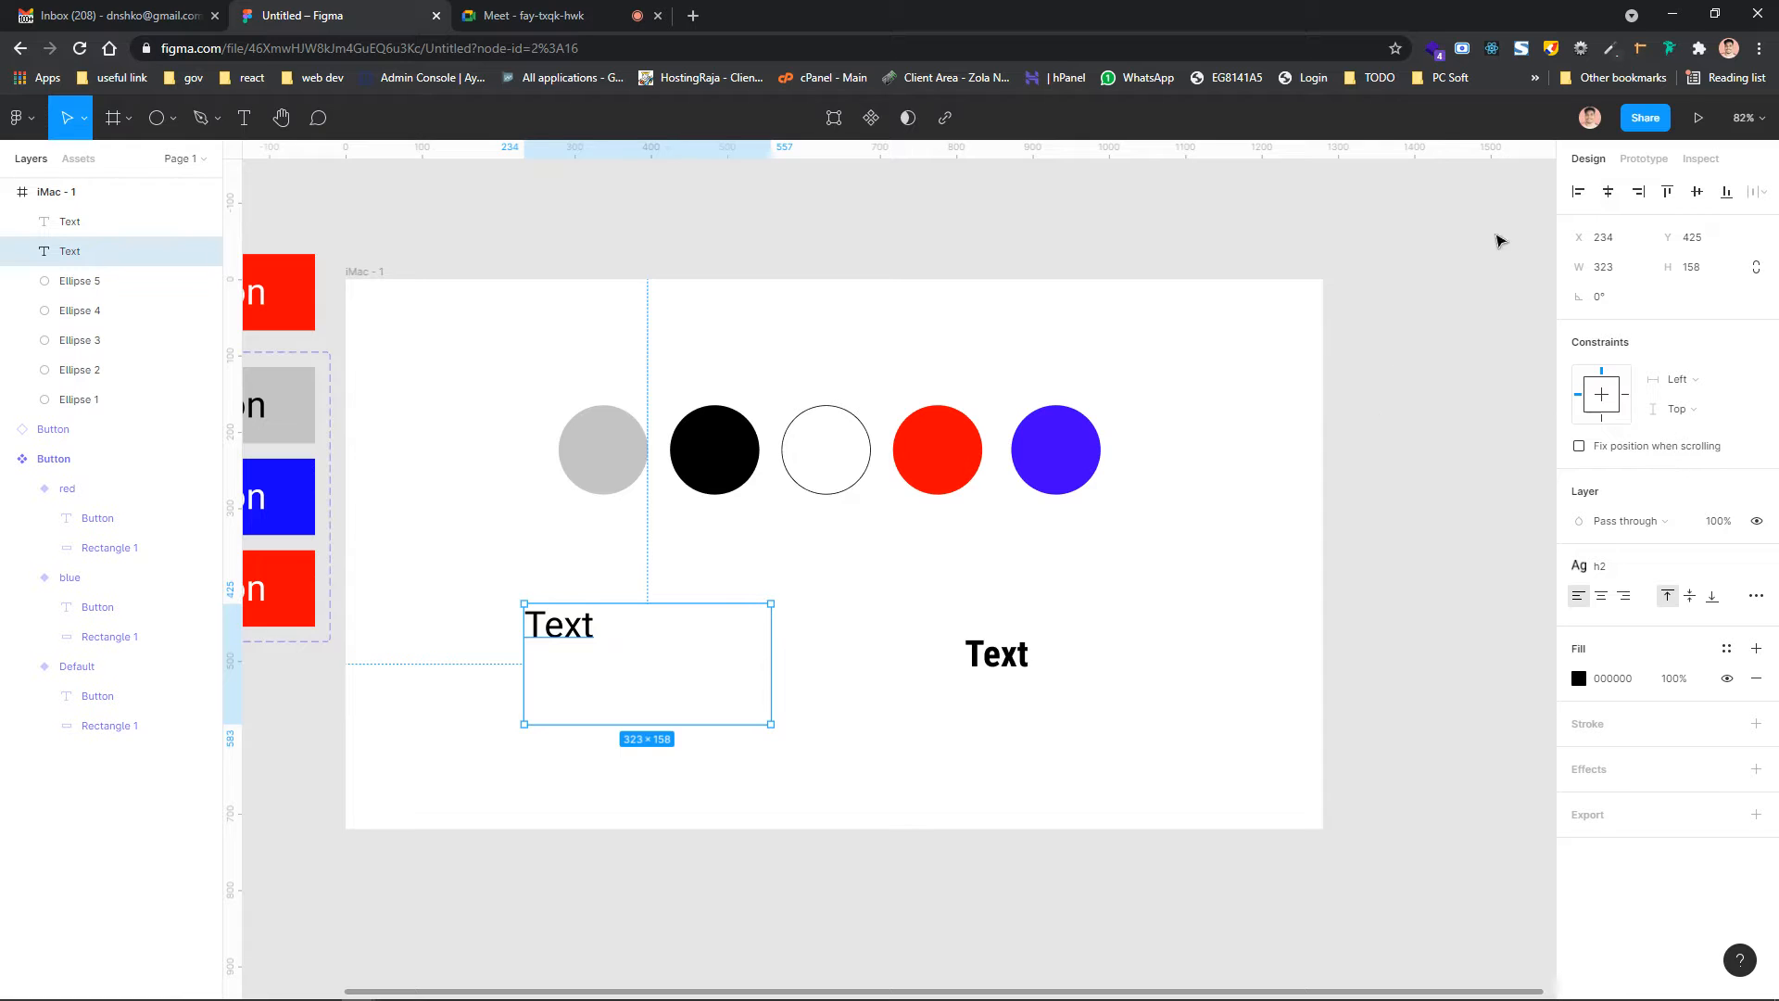
click(1370, 286)
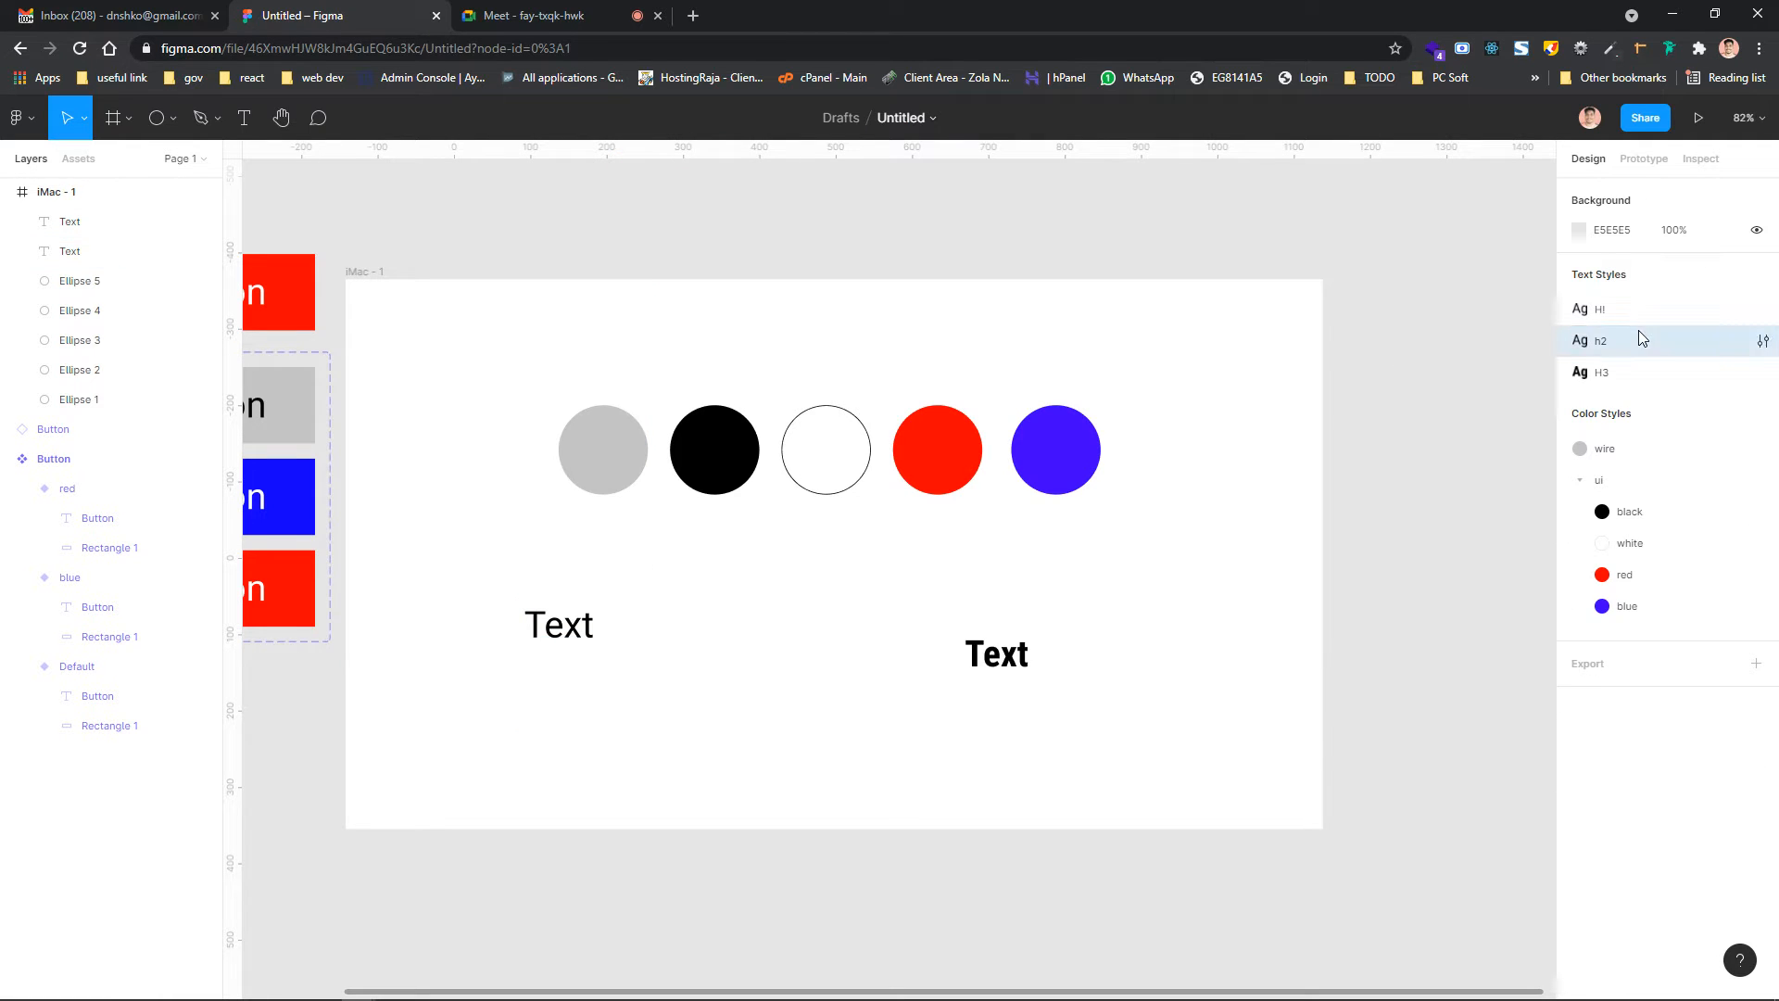
click(1762, 341)
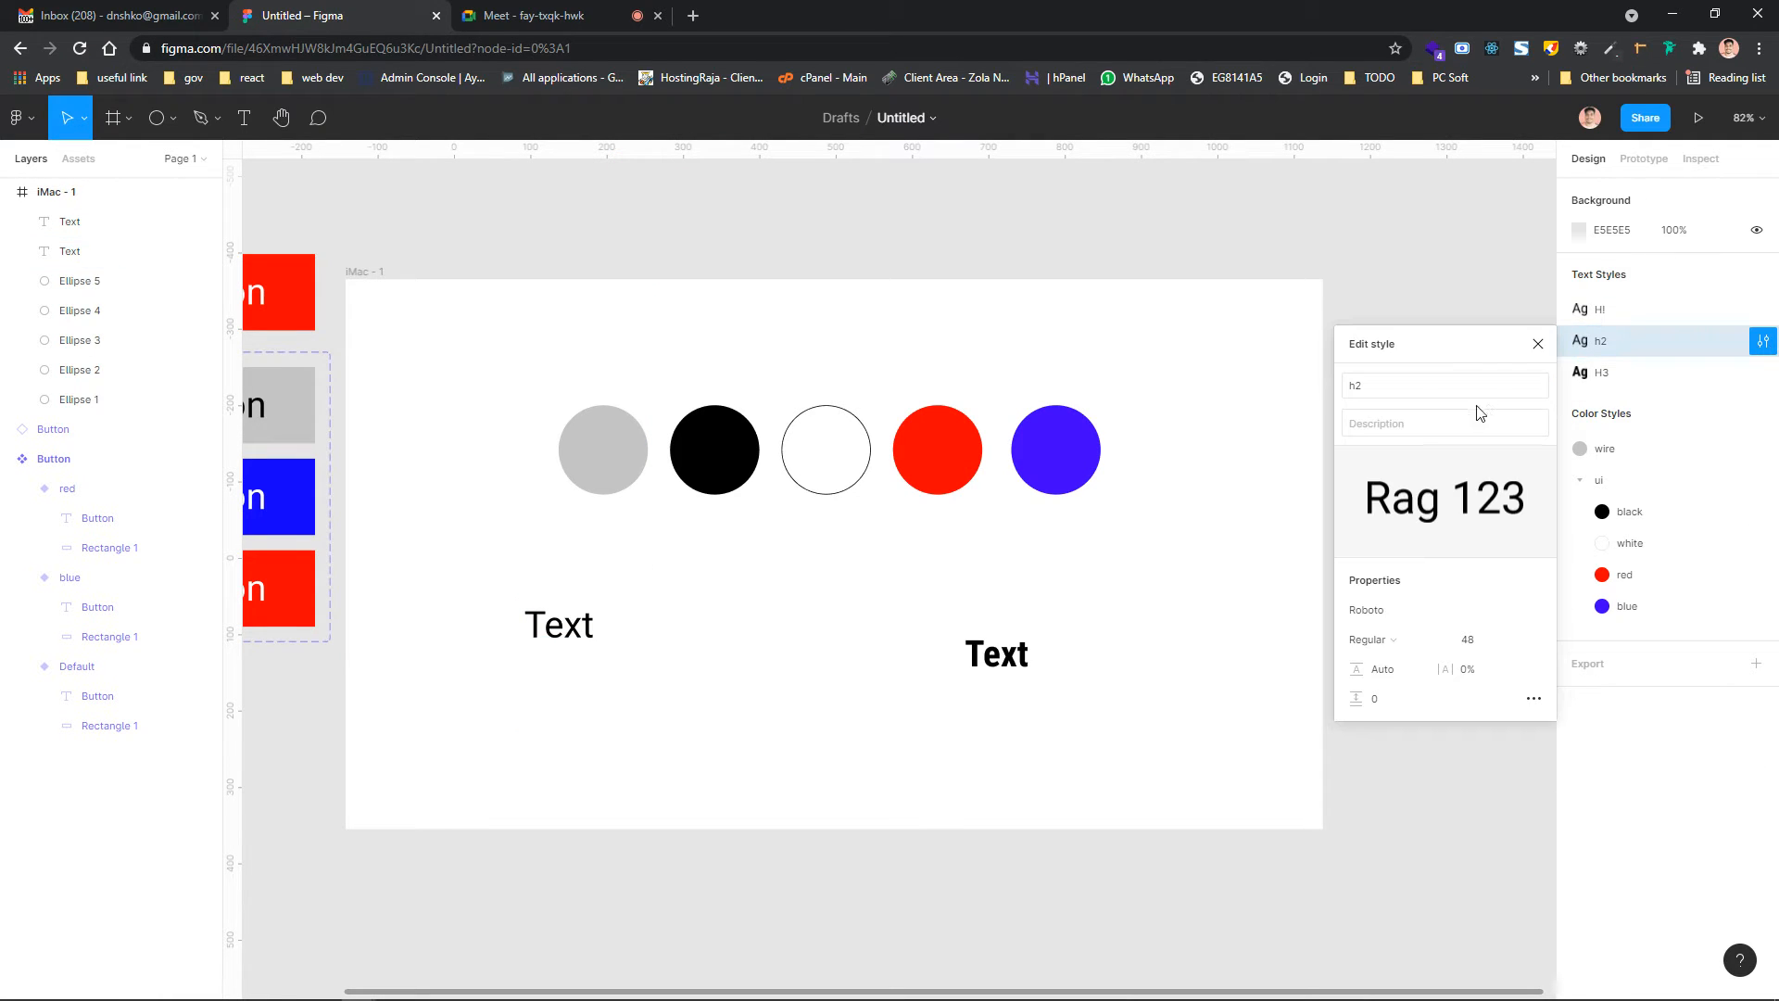
click(1399, 626)
click(1394, 646)
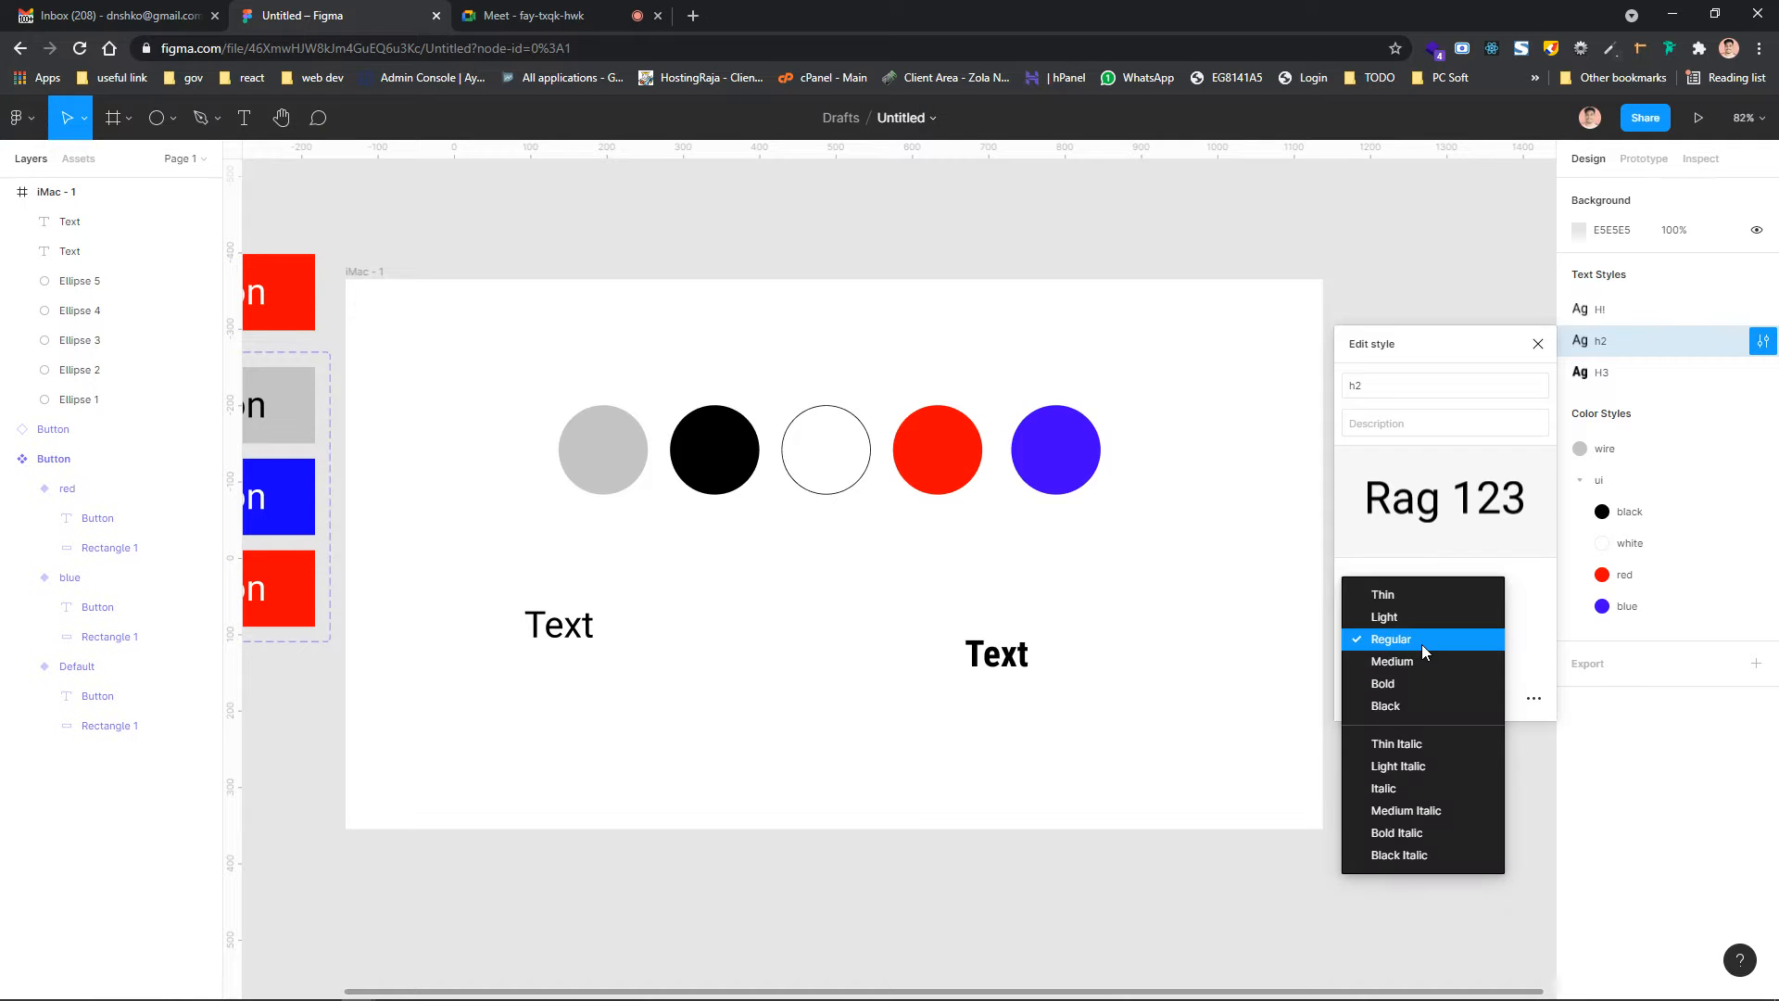
click(1382, 598)
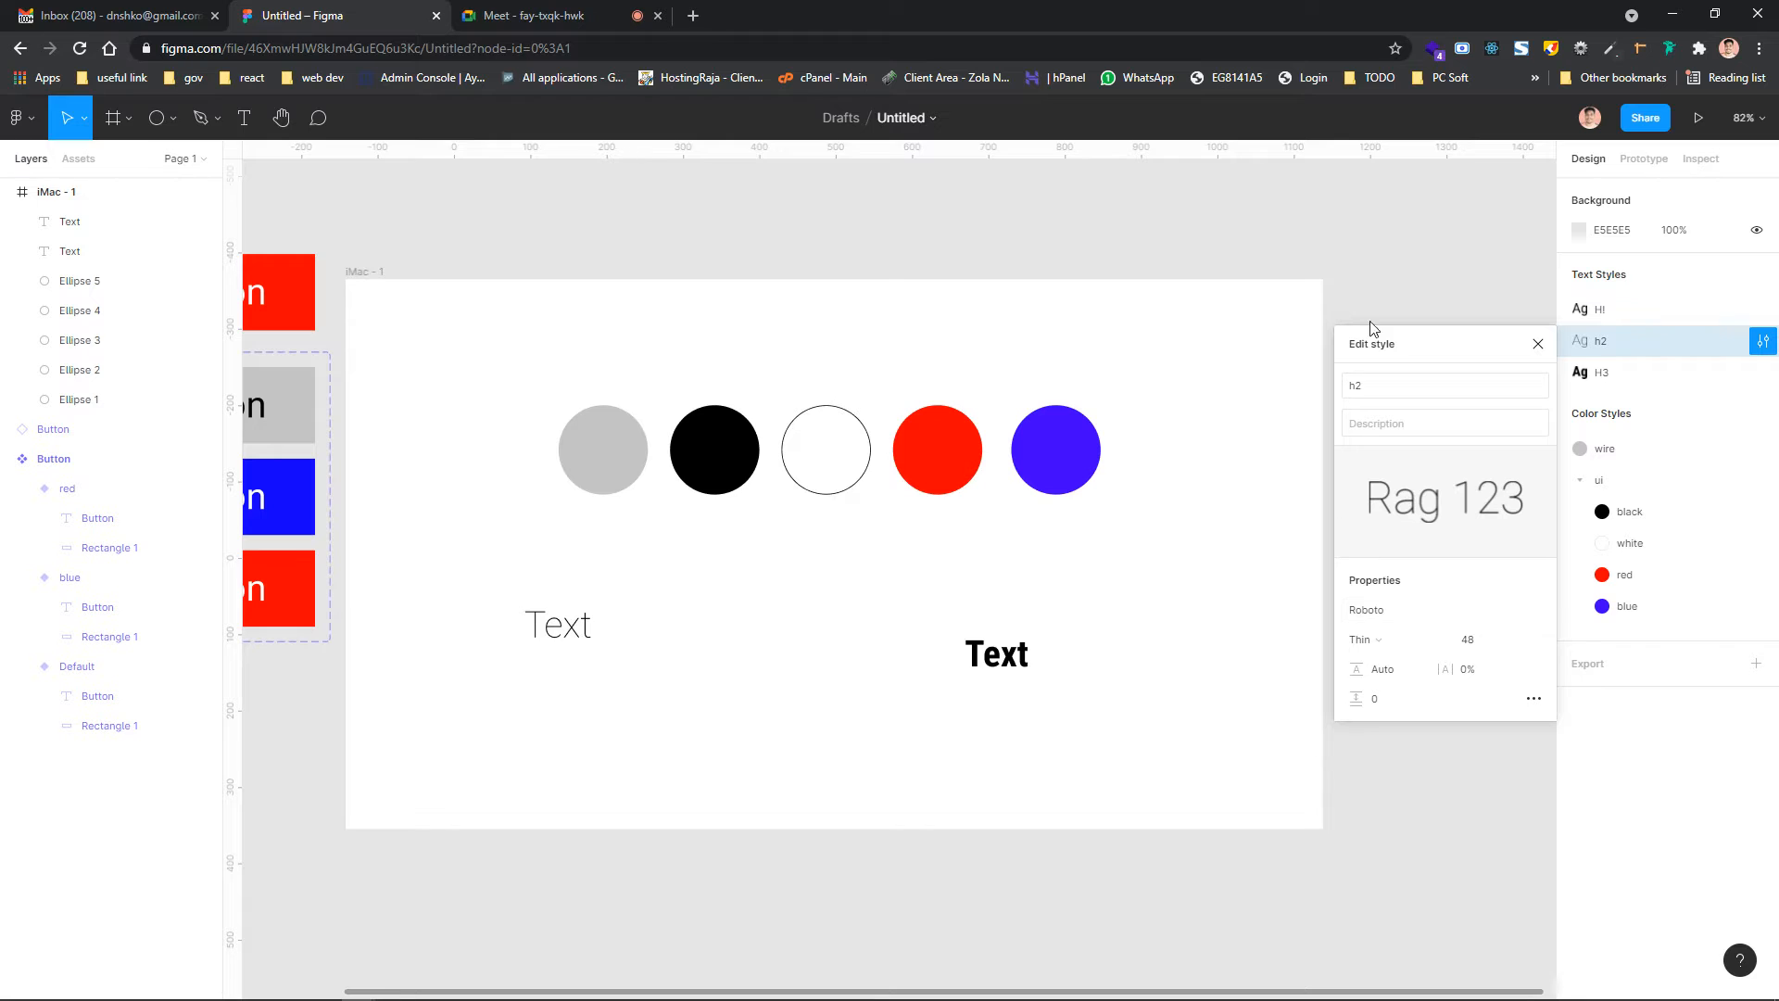
click(1388, 260)
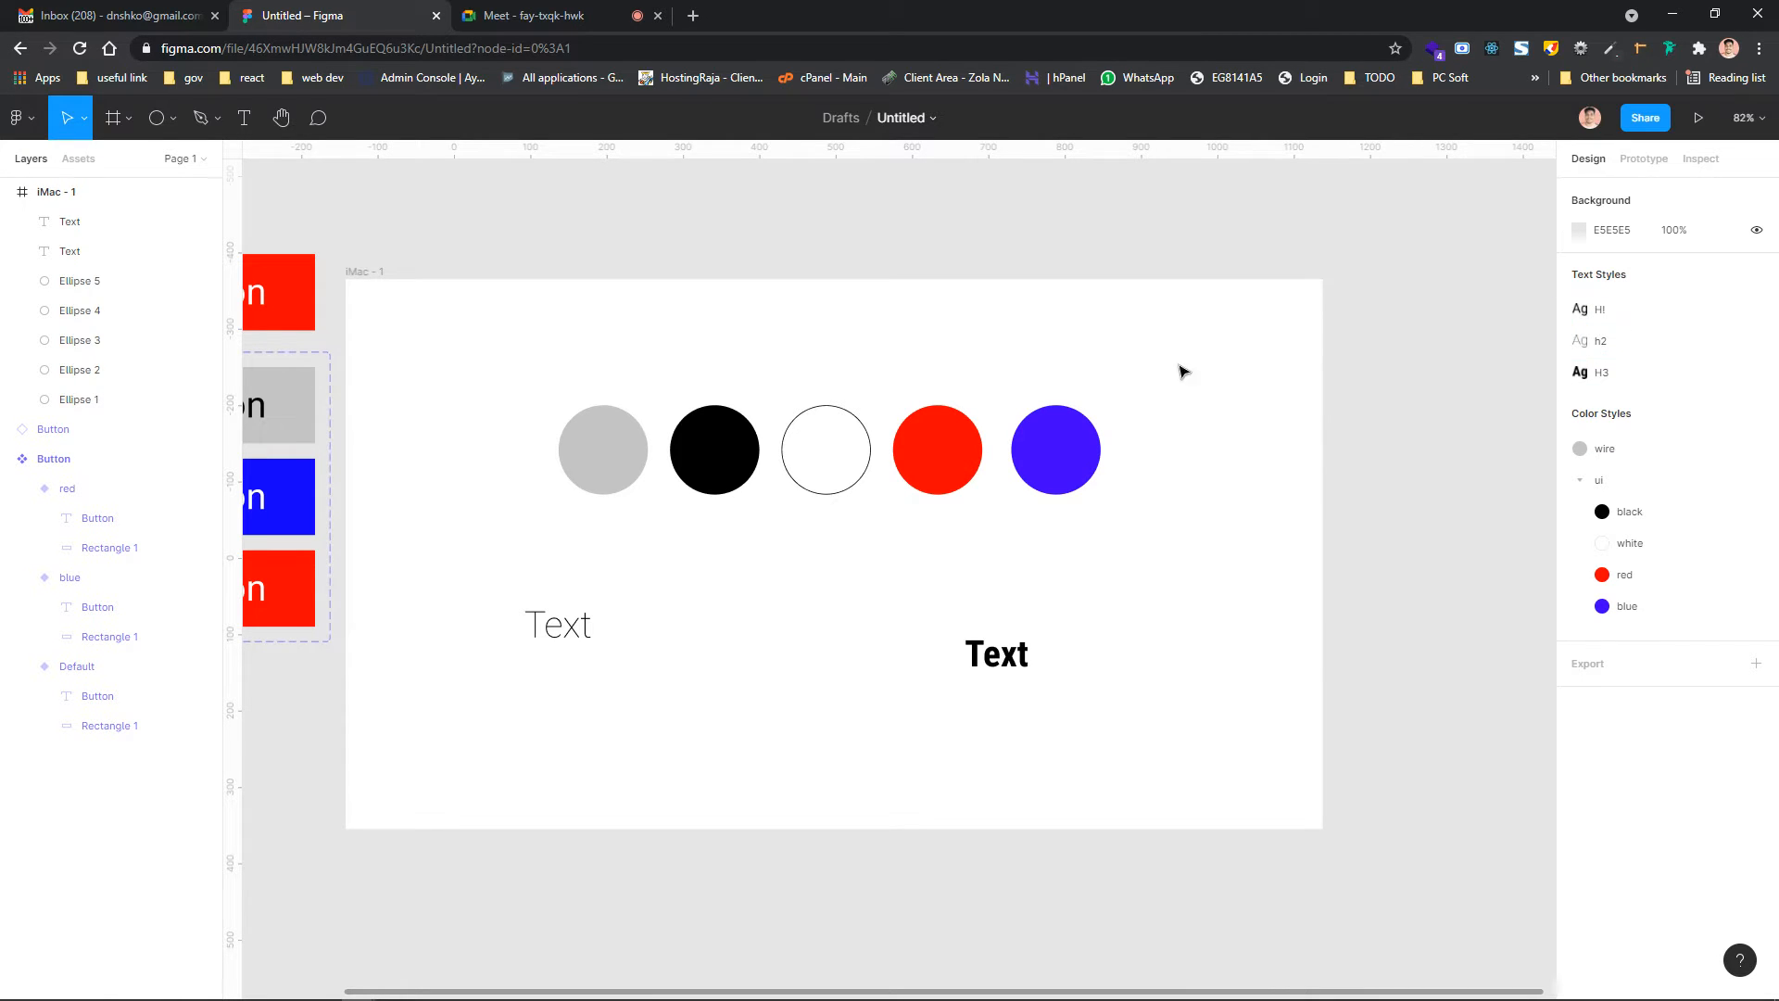
Add a "home" text layer on the canvas beside the iMac - 1 frame and apply the H3 text style to it
scroll(1137, 365, right, 4)
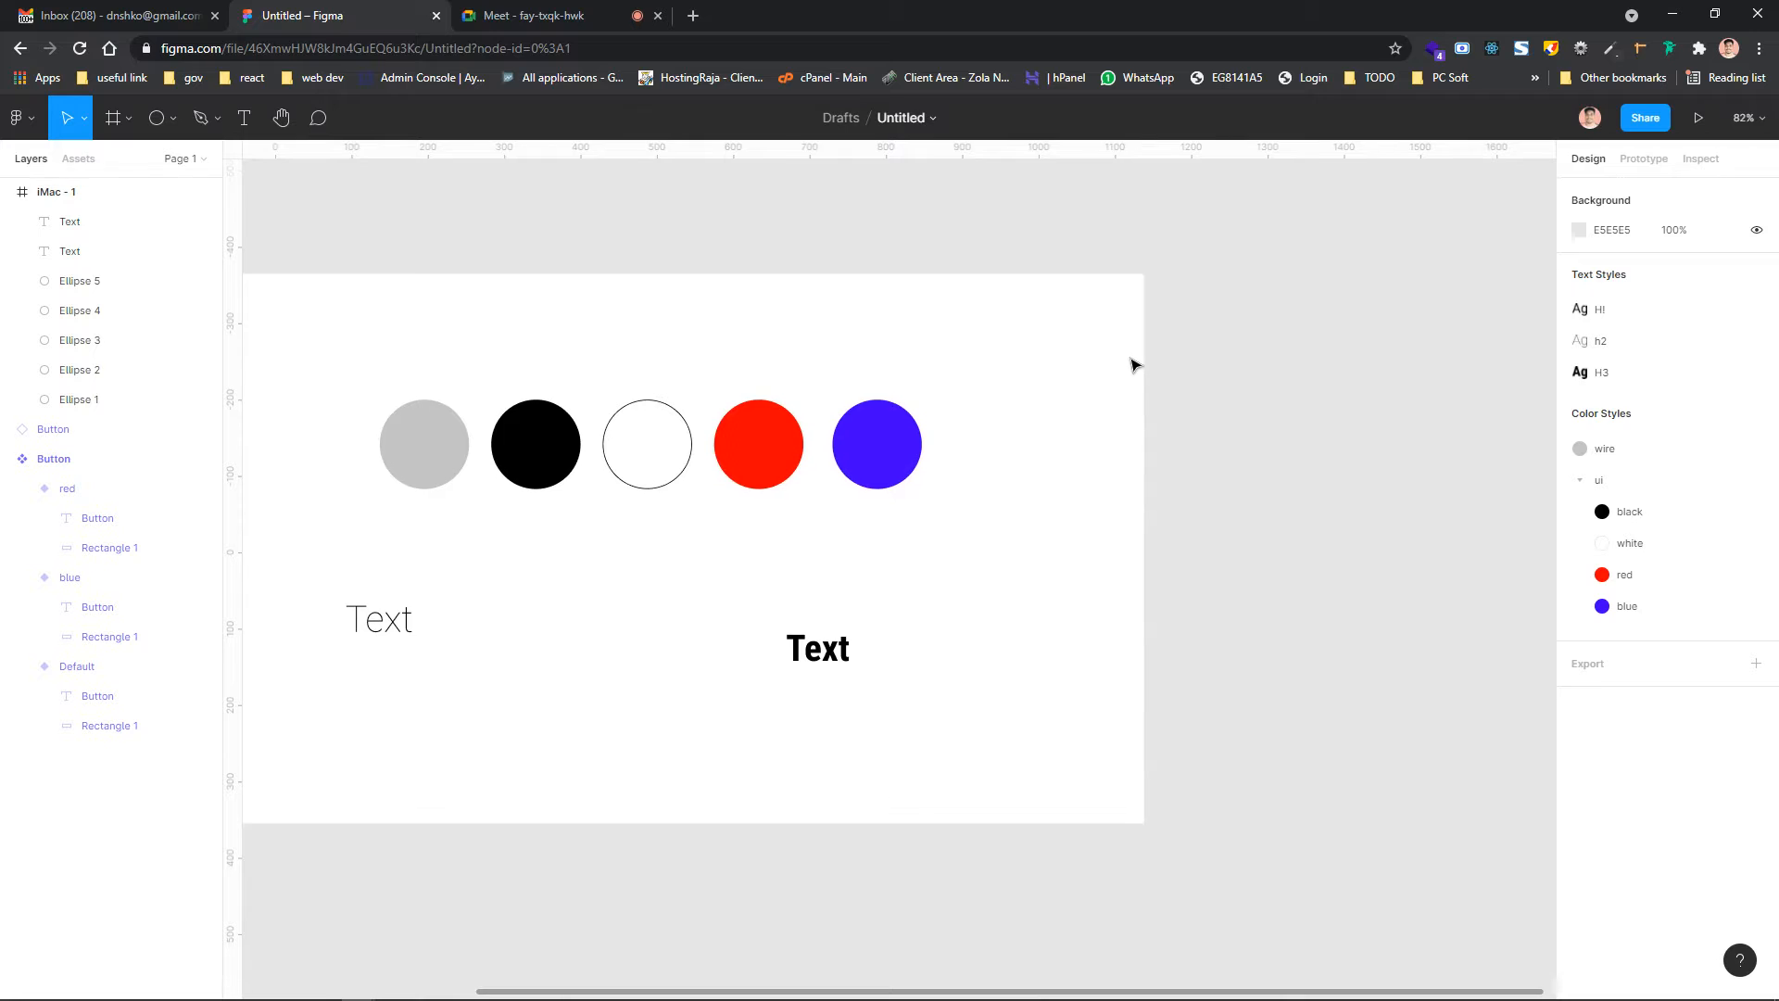
click(245, 118)
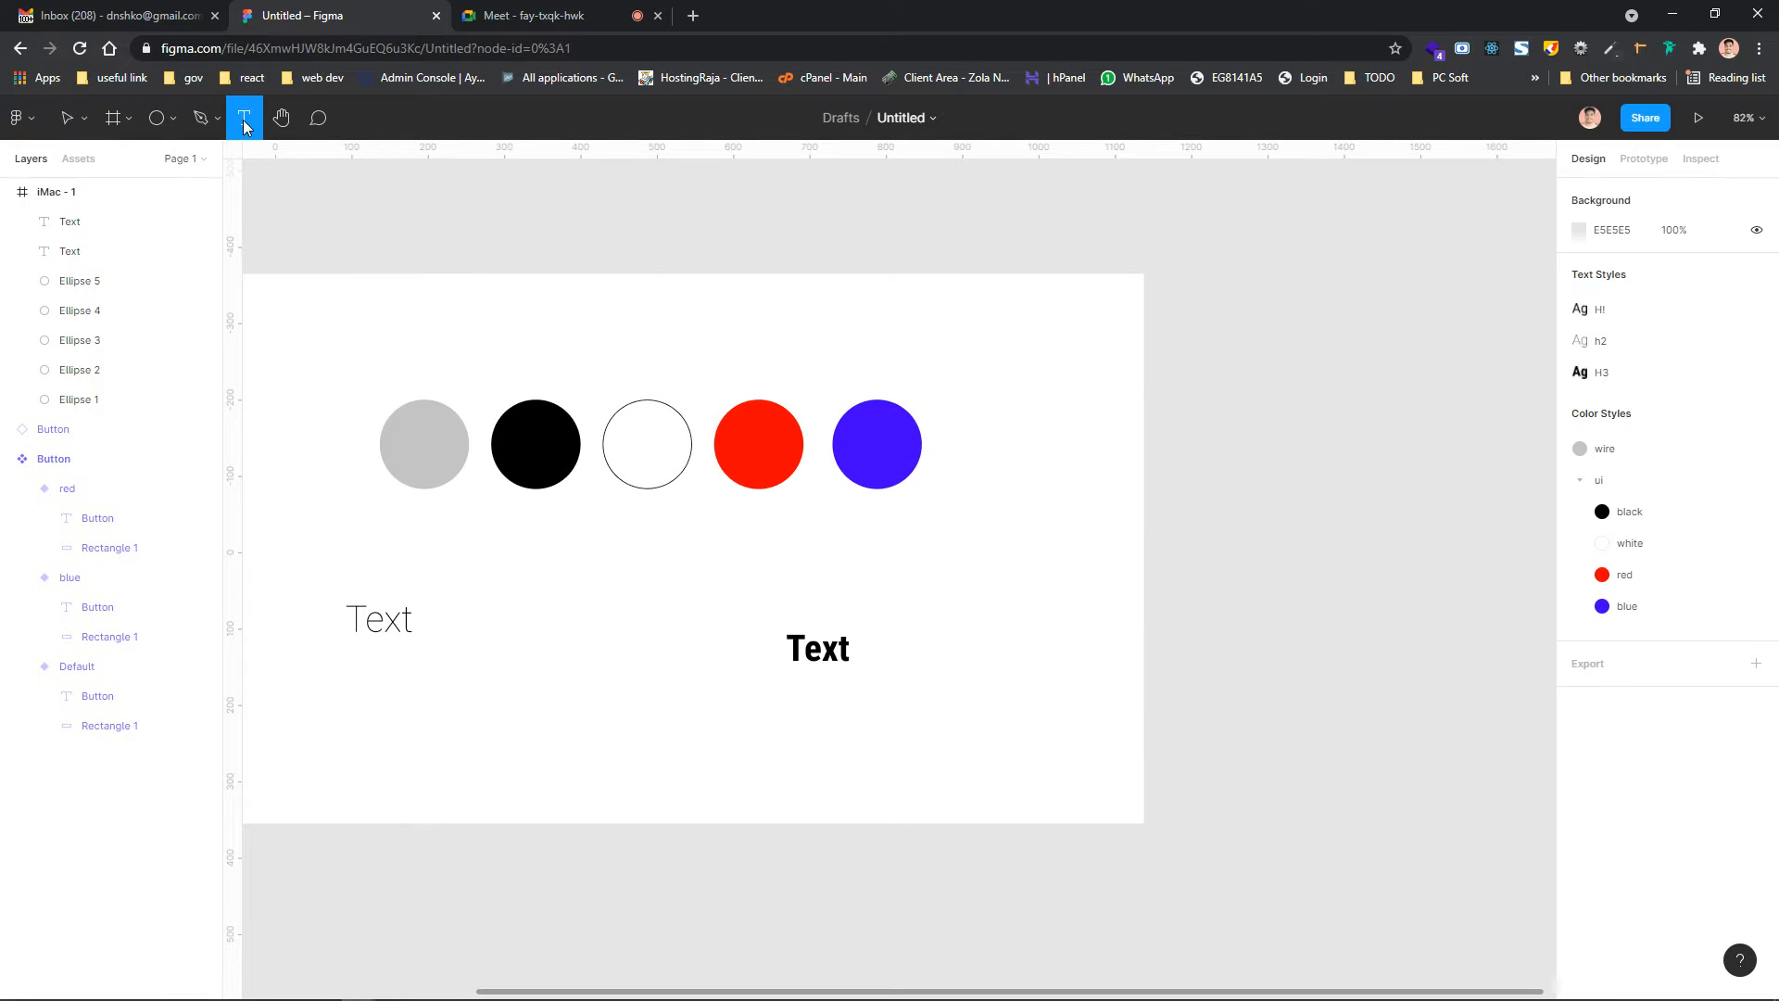
click(1212, 319)
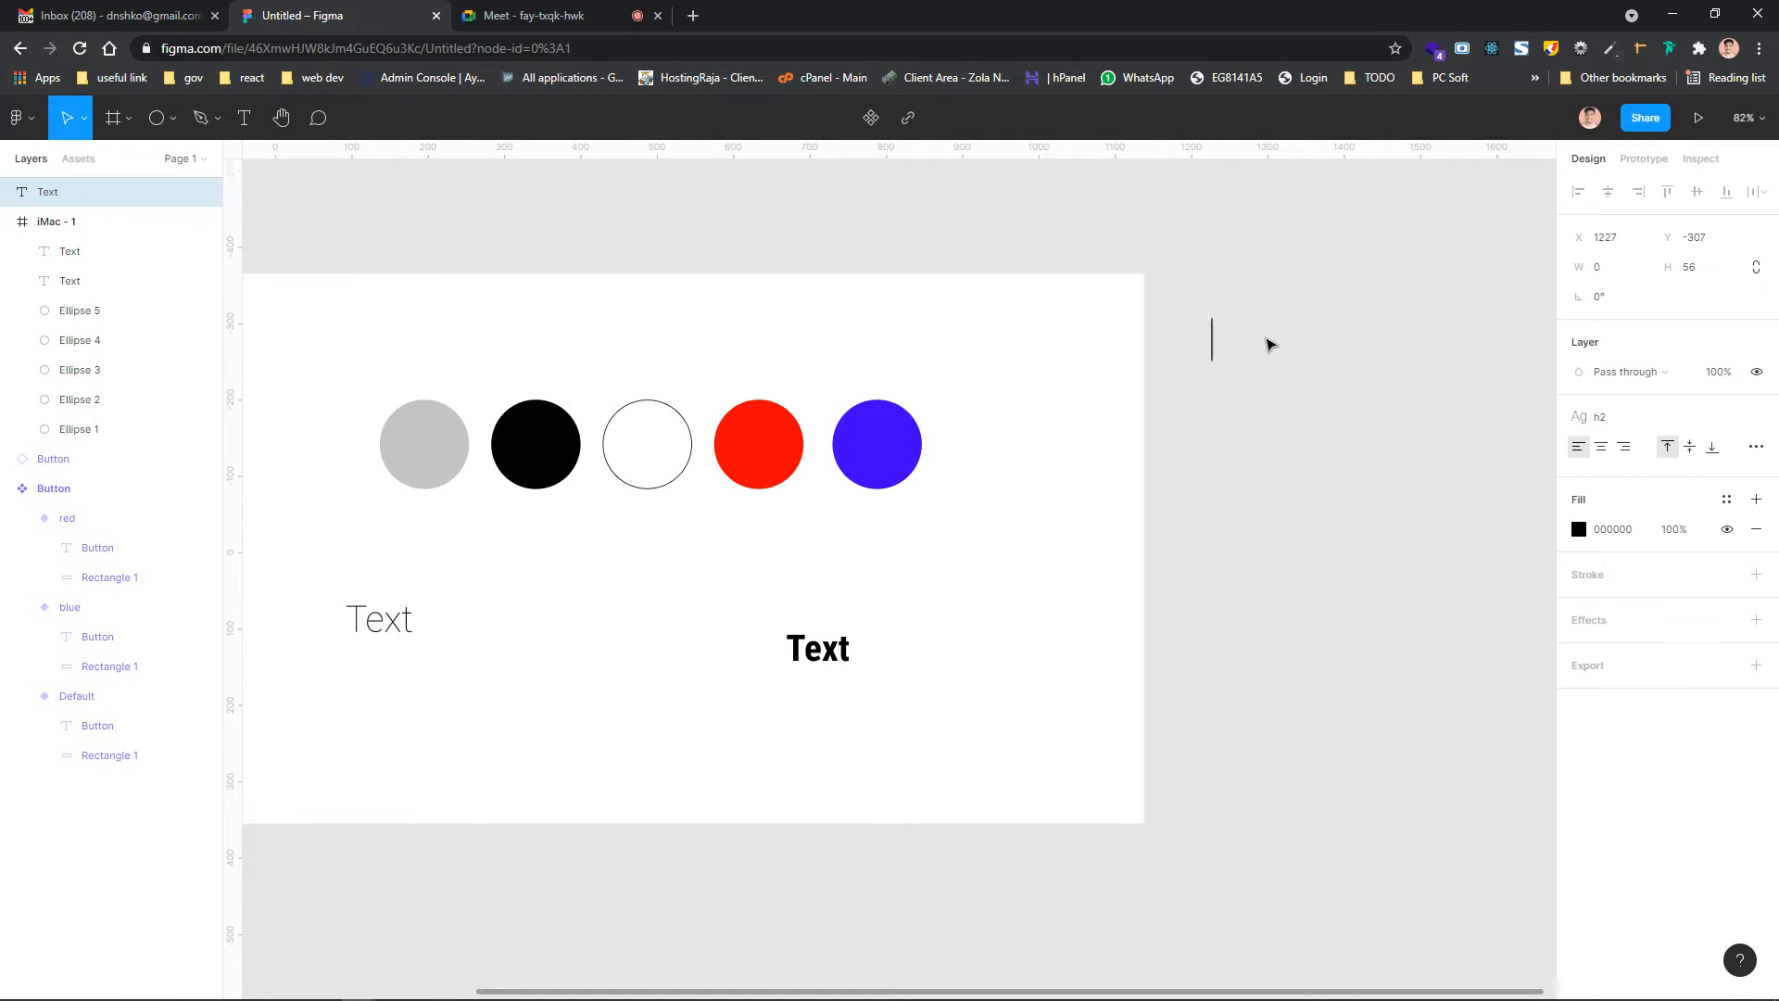
text(home)
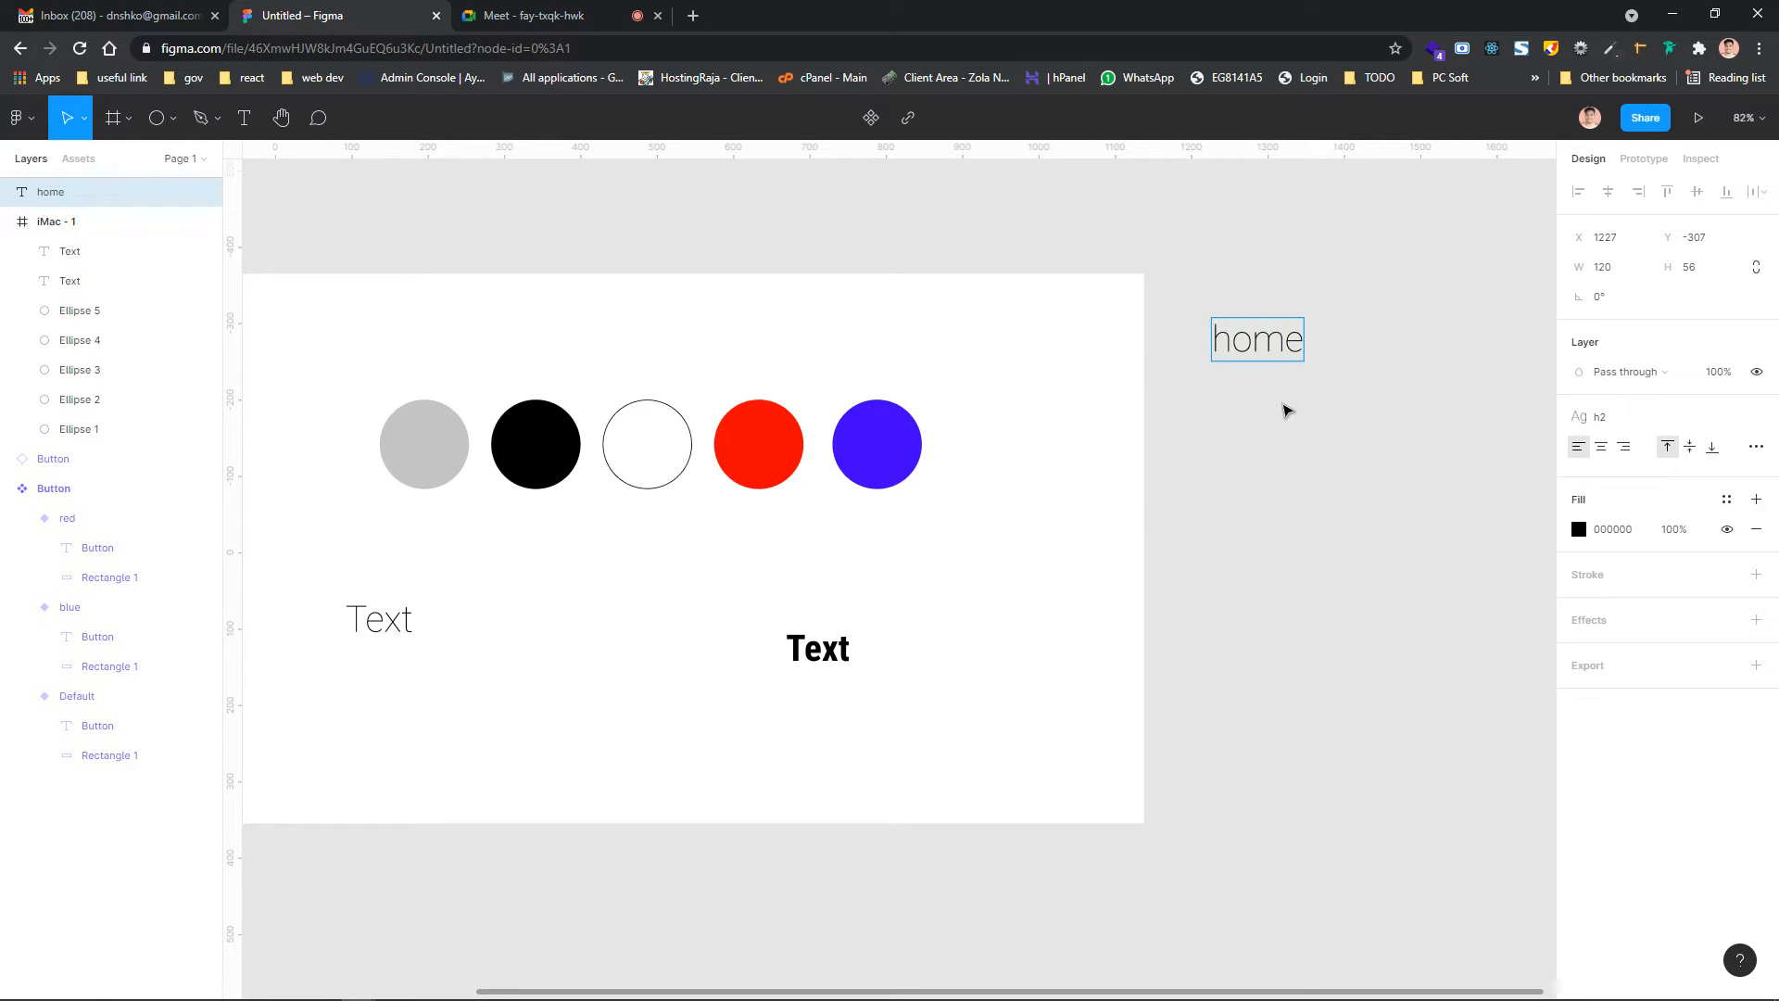
key(Escape)
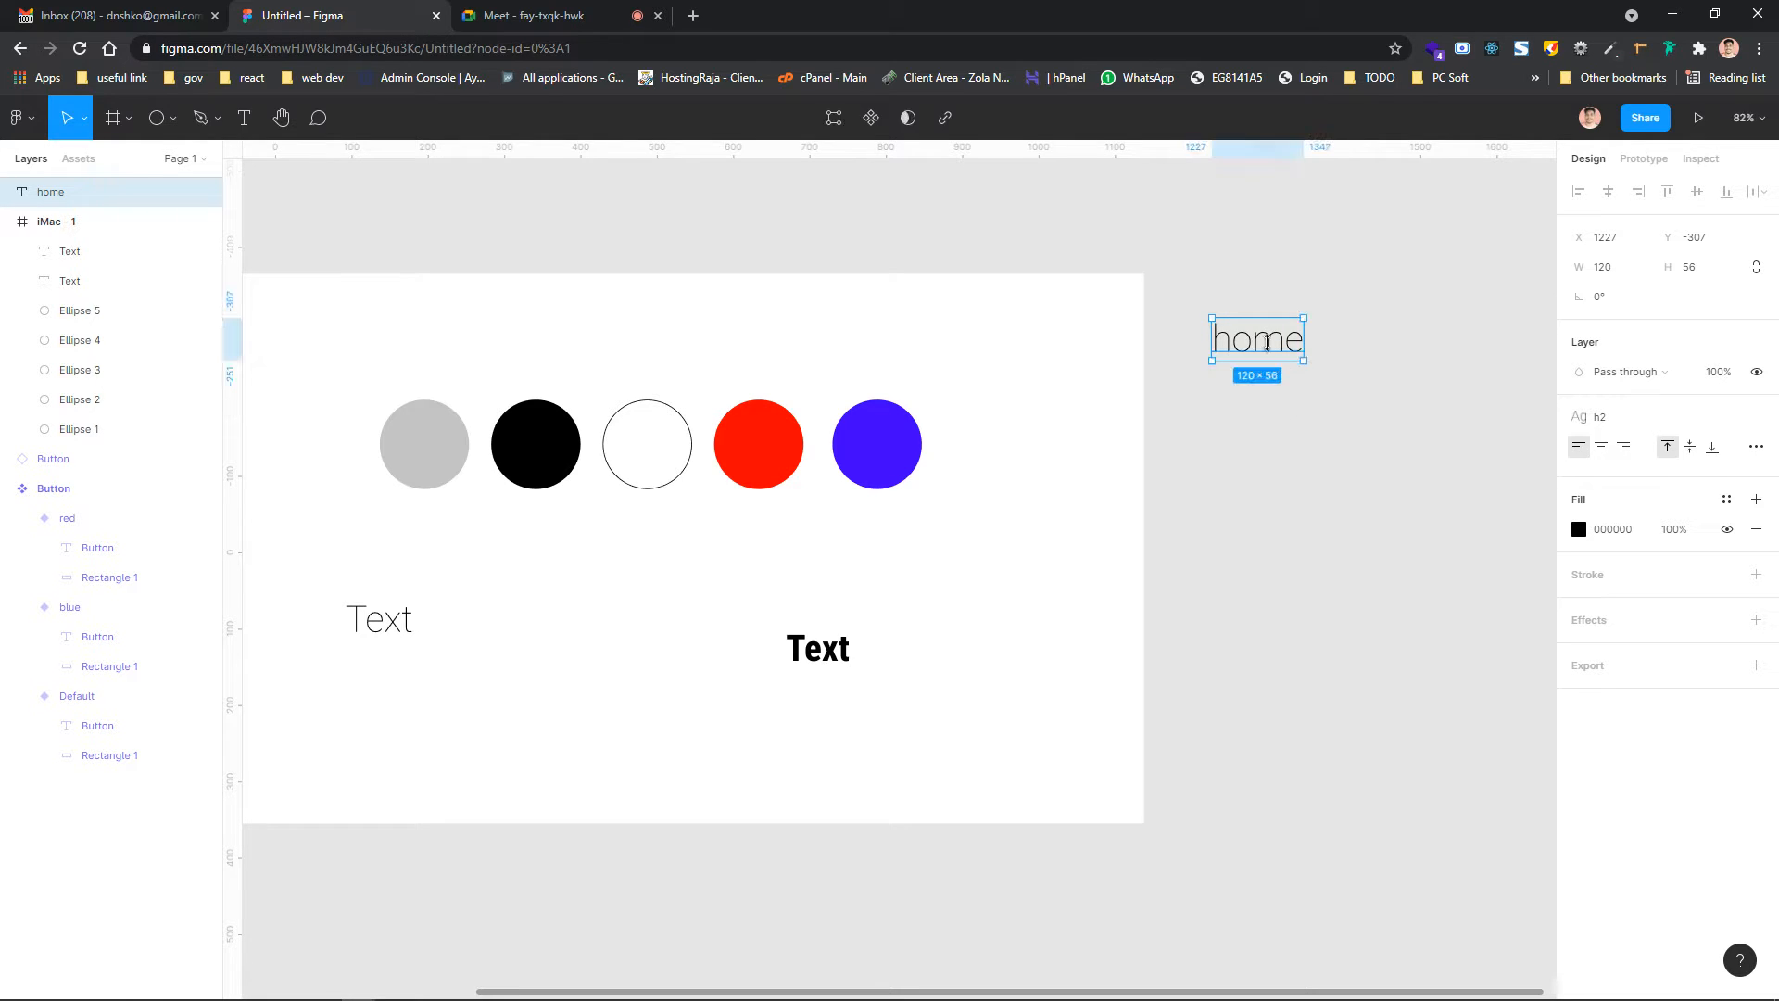
click(1606, 426)
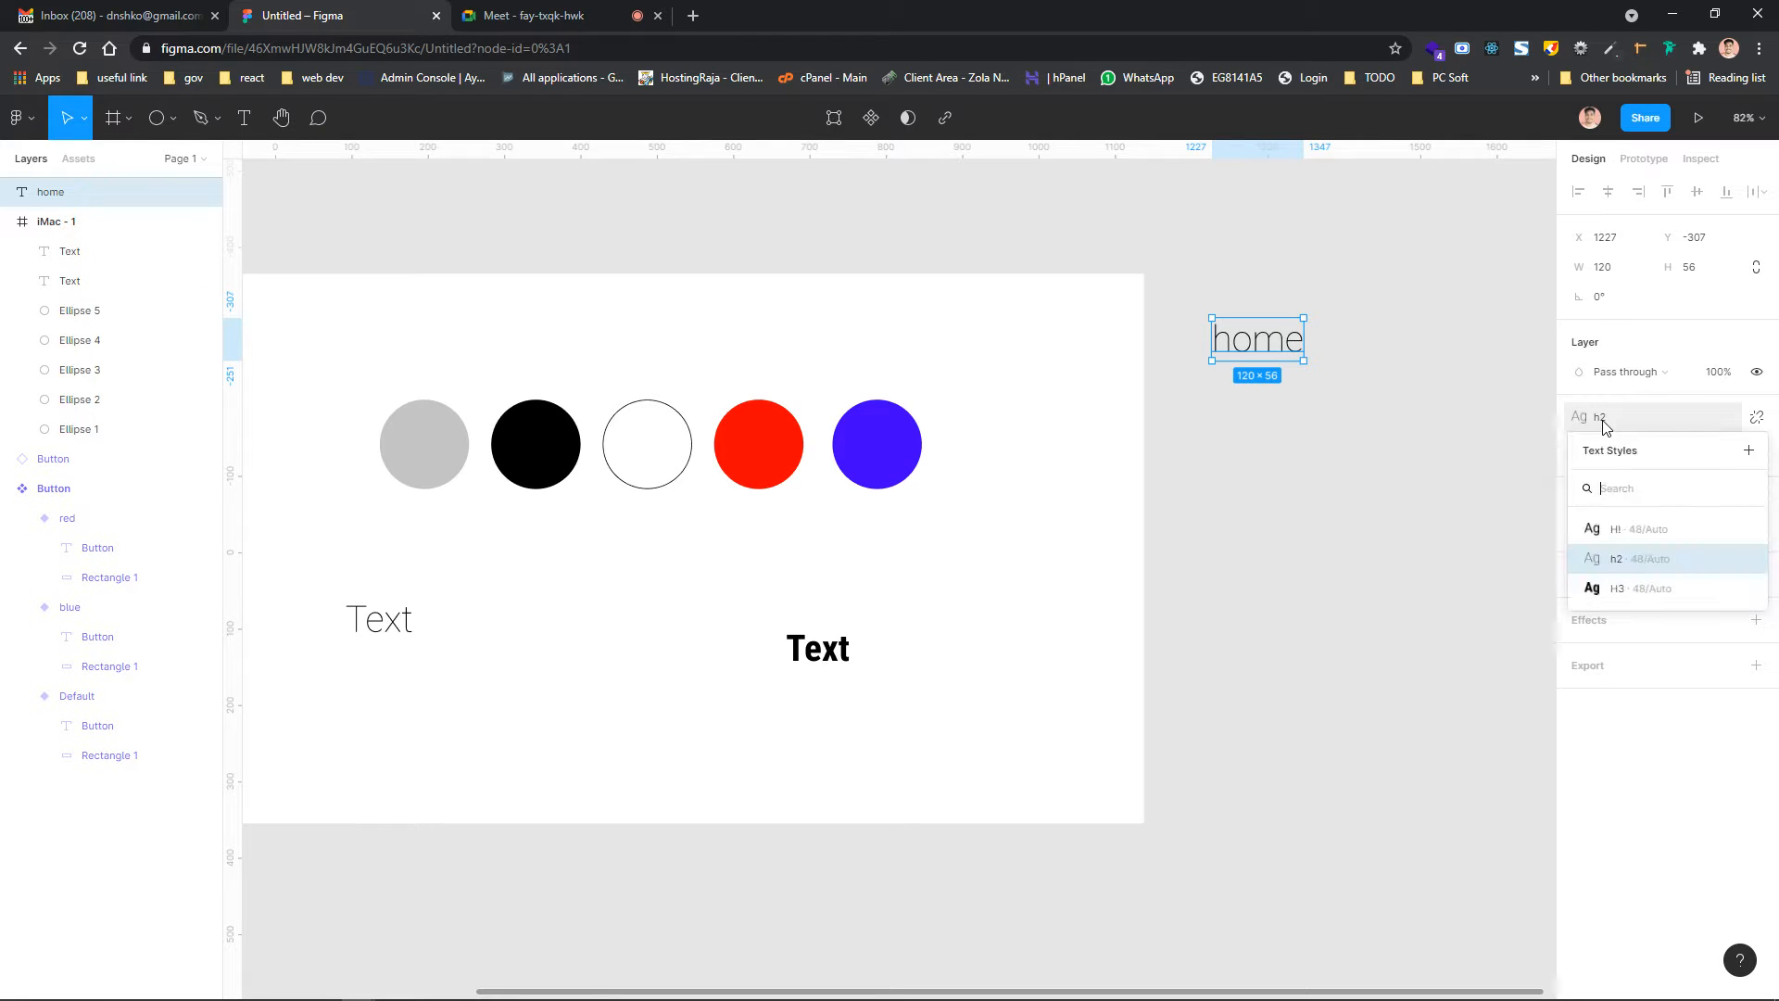
click(1642, 601)
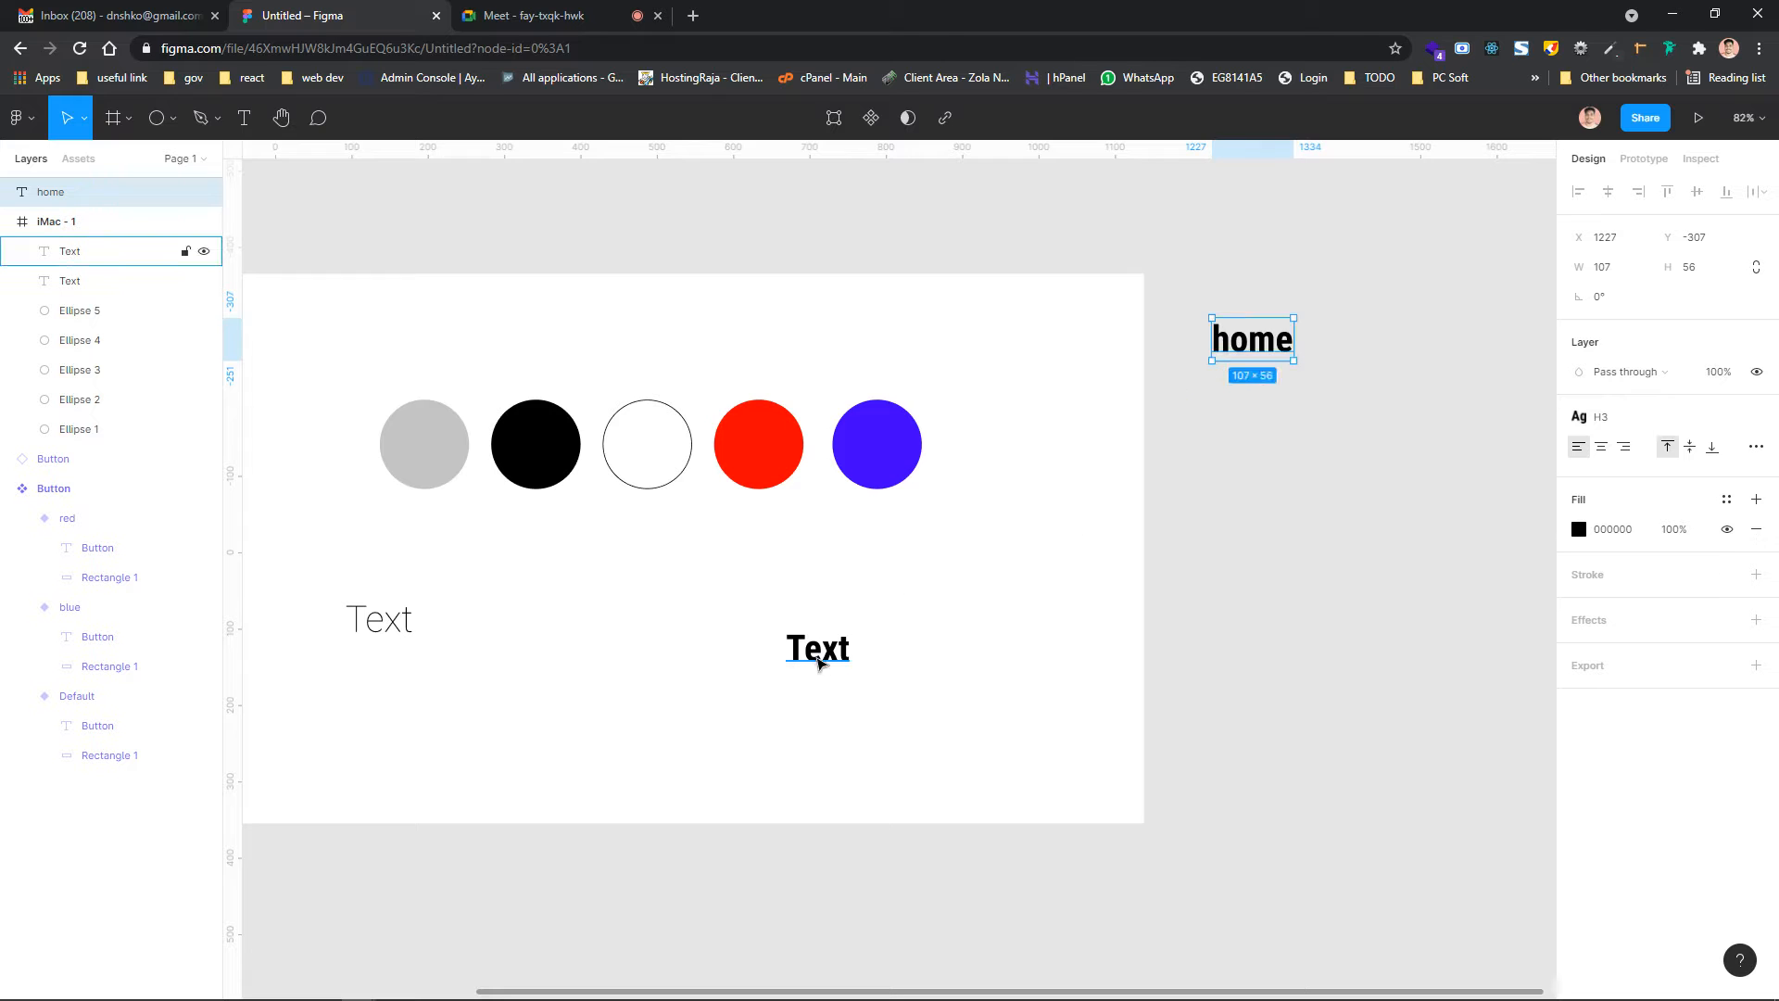
Check the style of the bold "Text" layer and move "home" into the upper-right corner of the iMac - 1 frame
click(819, 663)
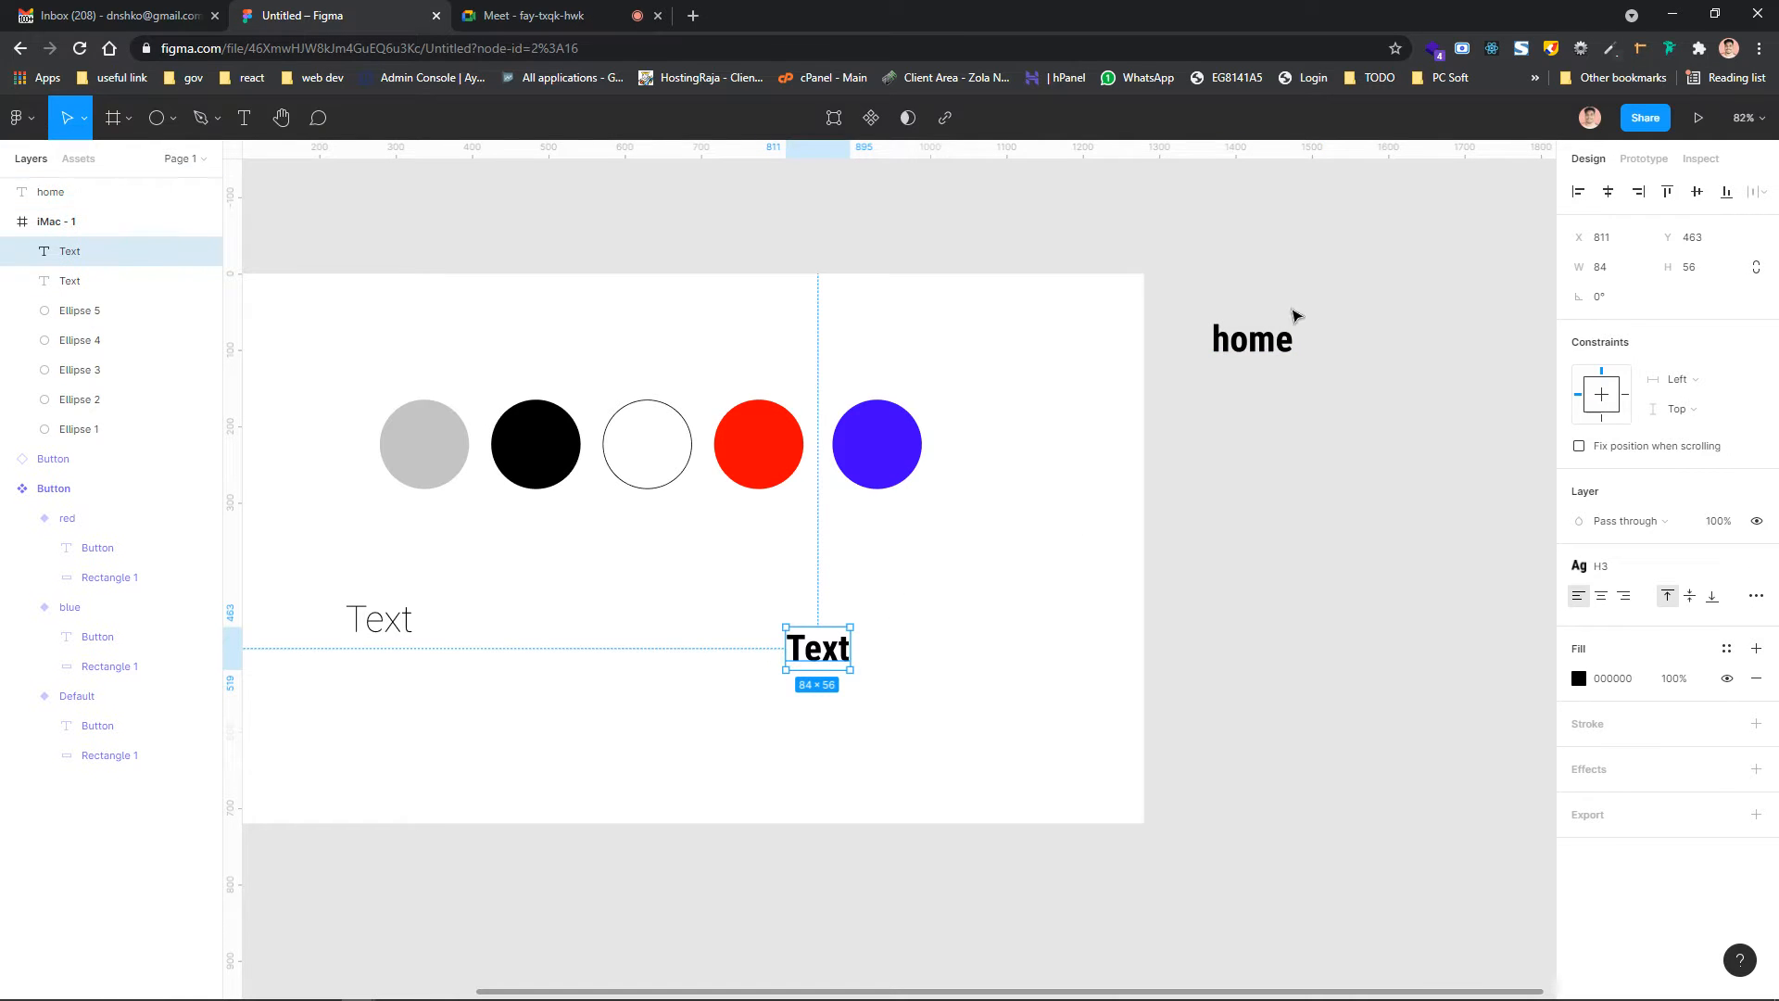
drag(1268, 336, 1094, 341)
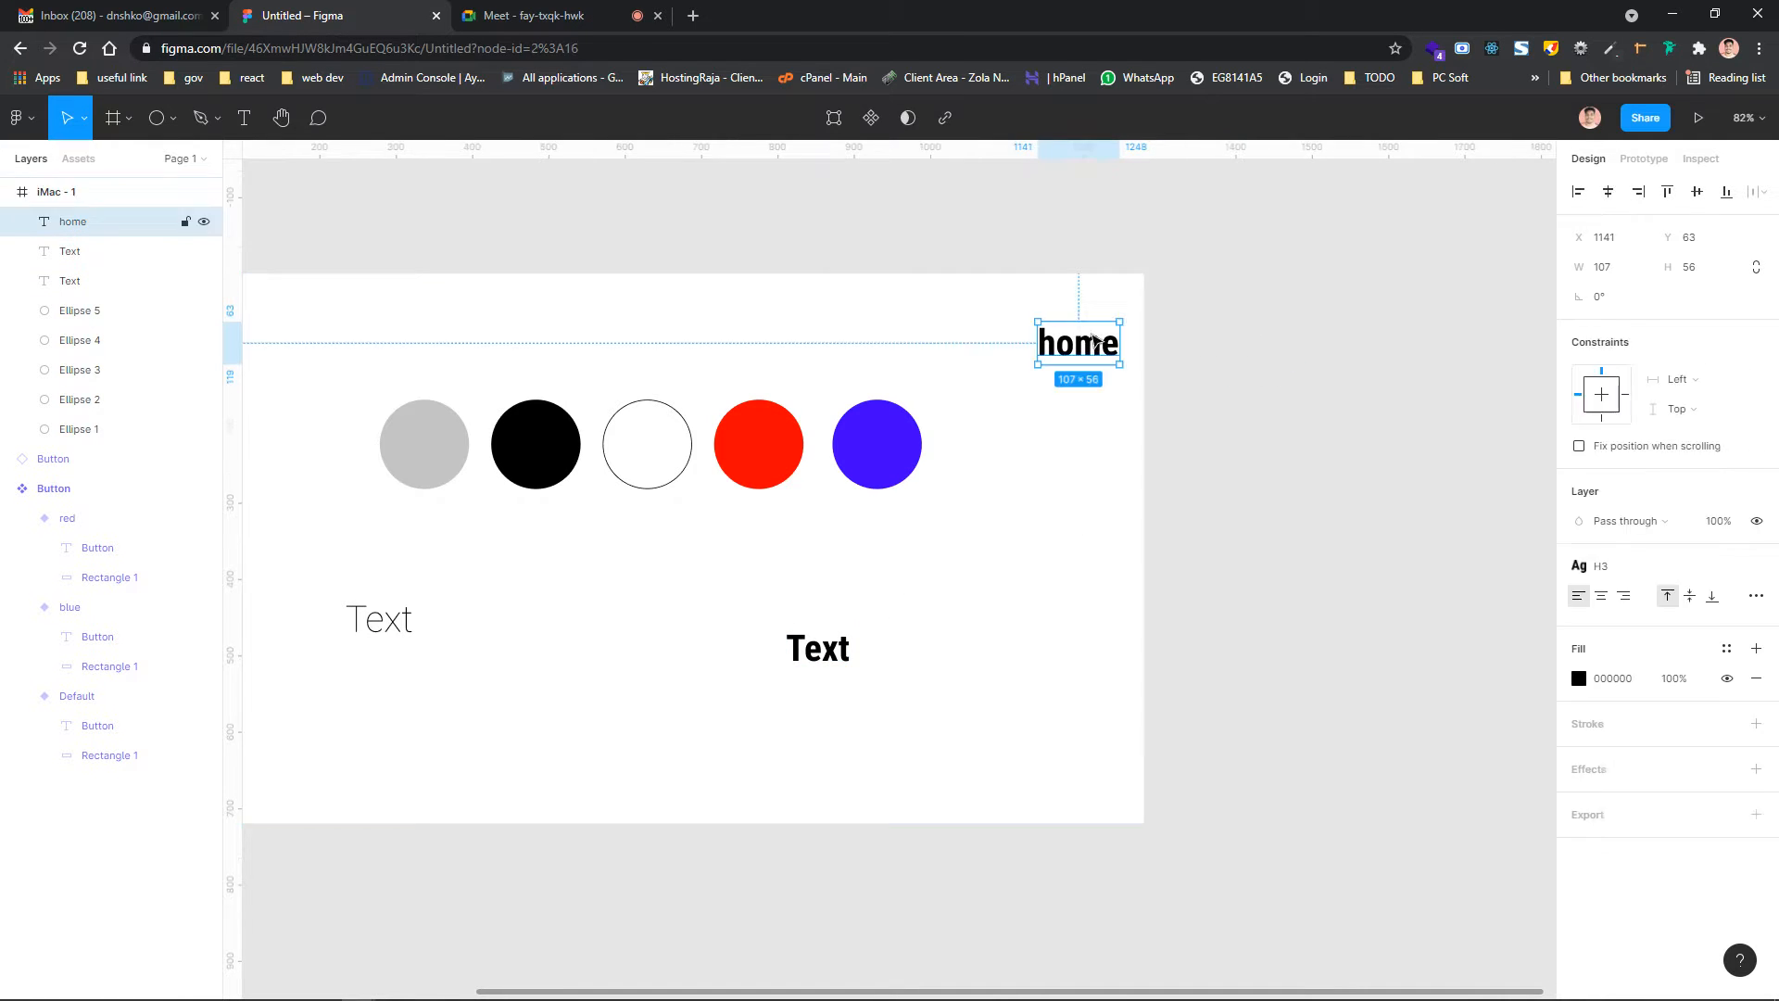
scroll(1061, 588, left, 3)
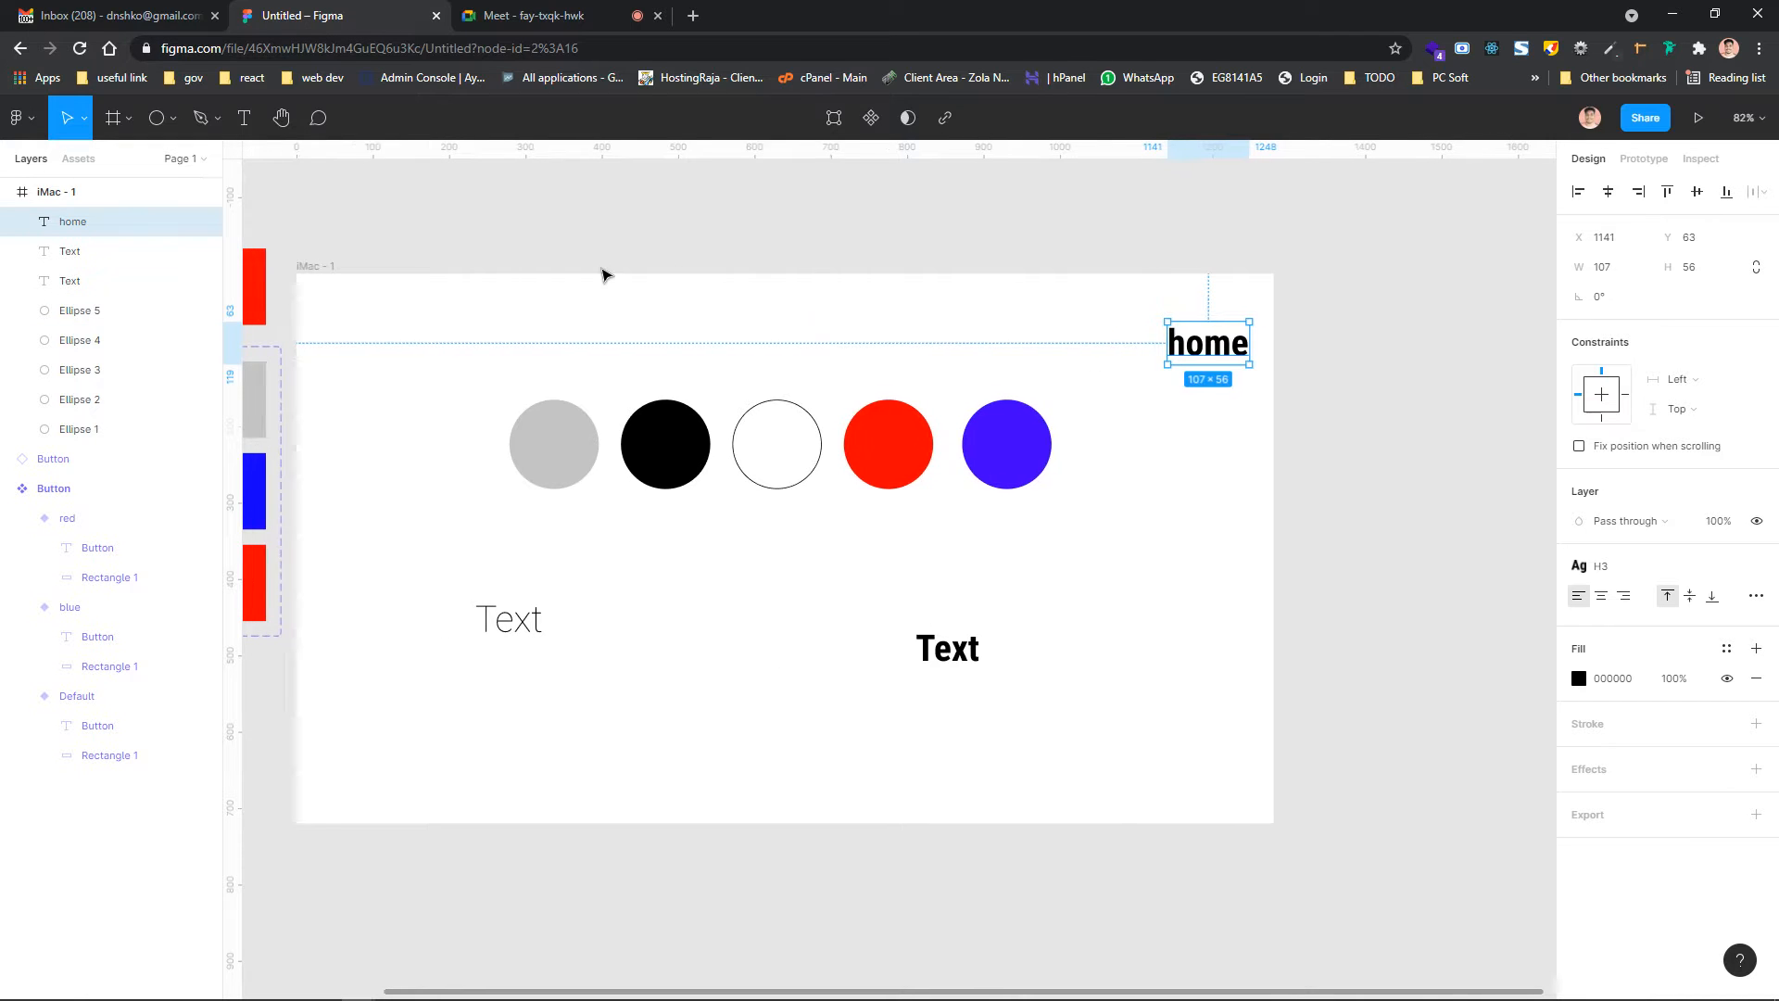
scroll(603, 276, left, 3)
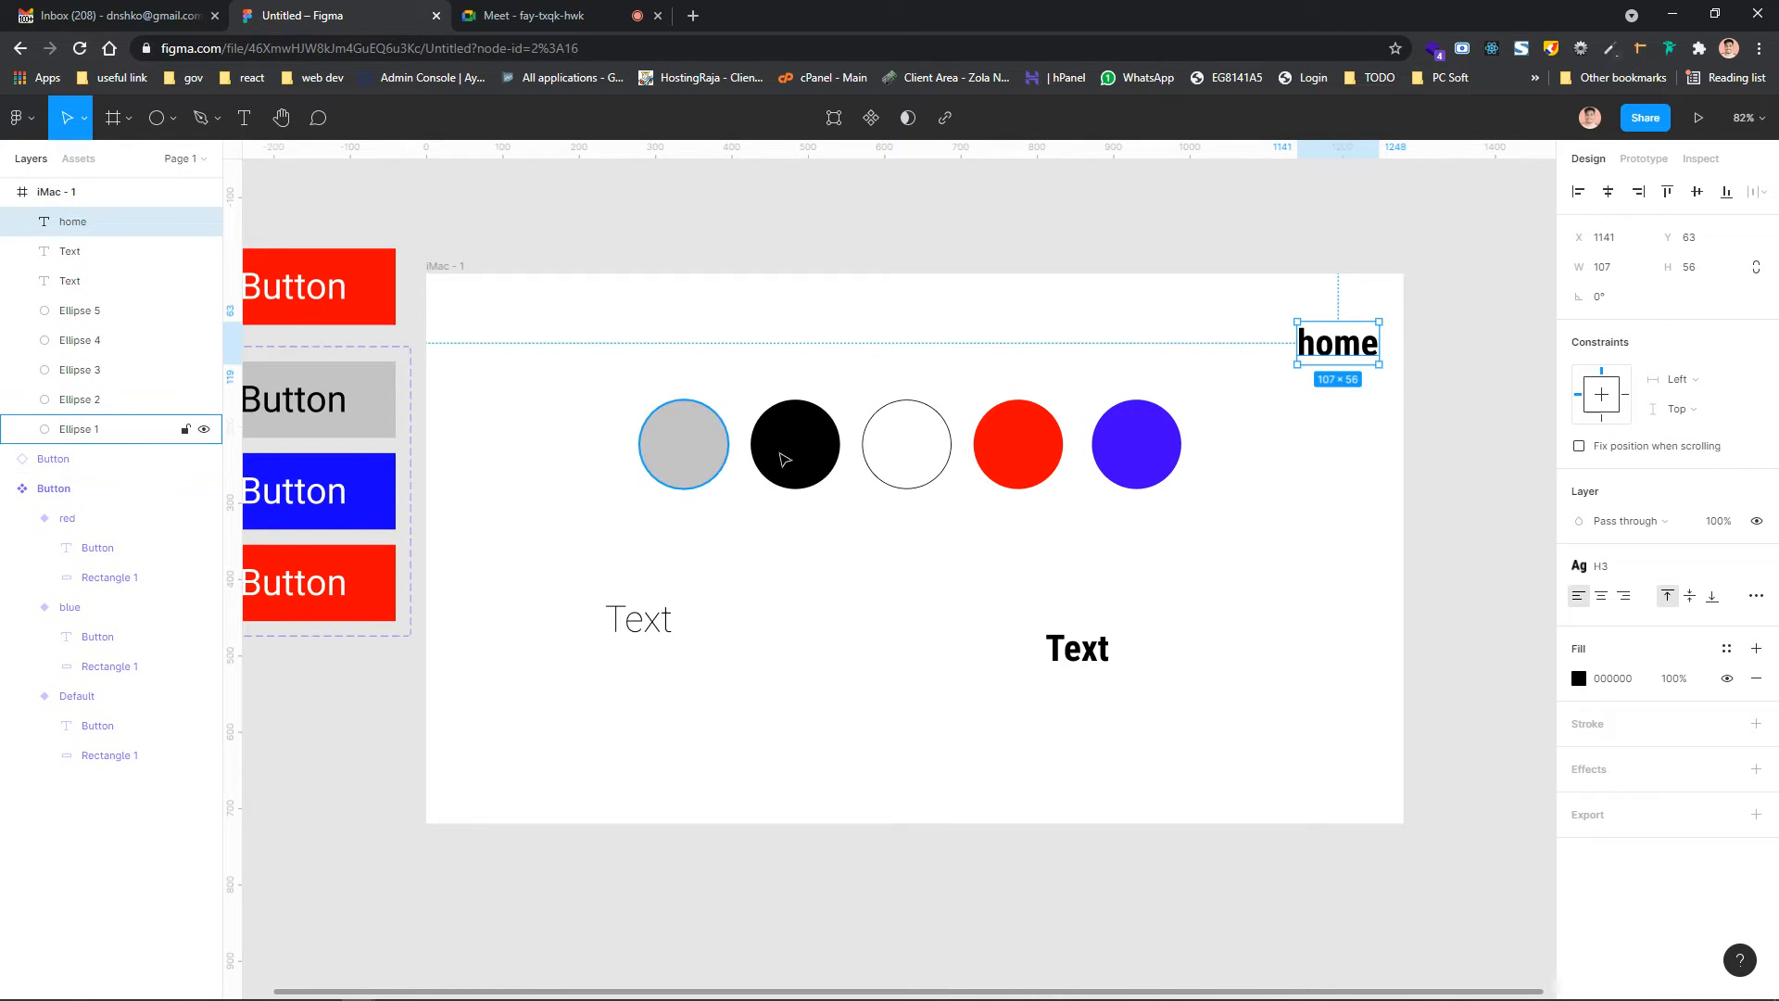
click(933, 277)
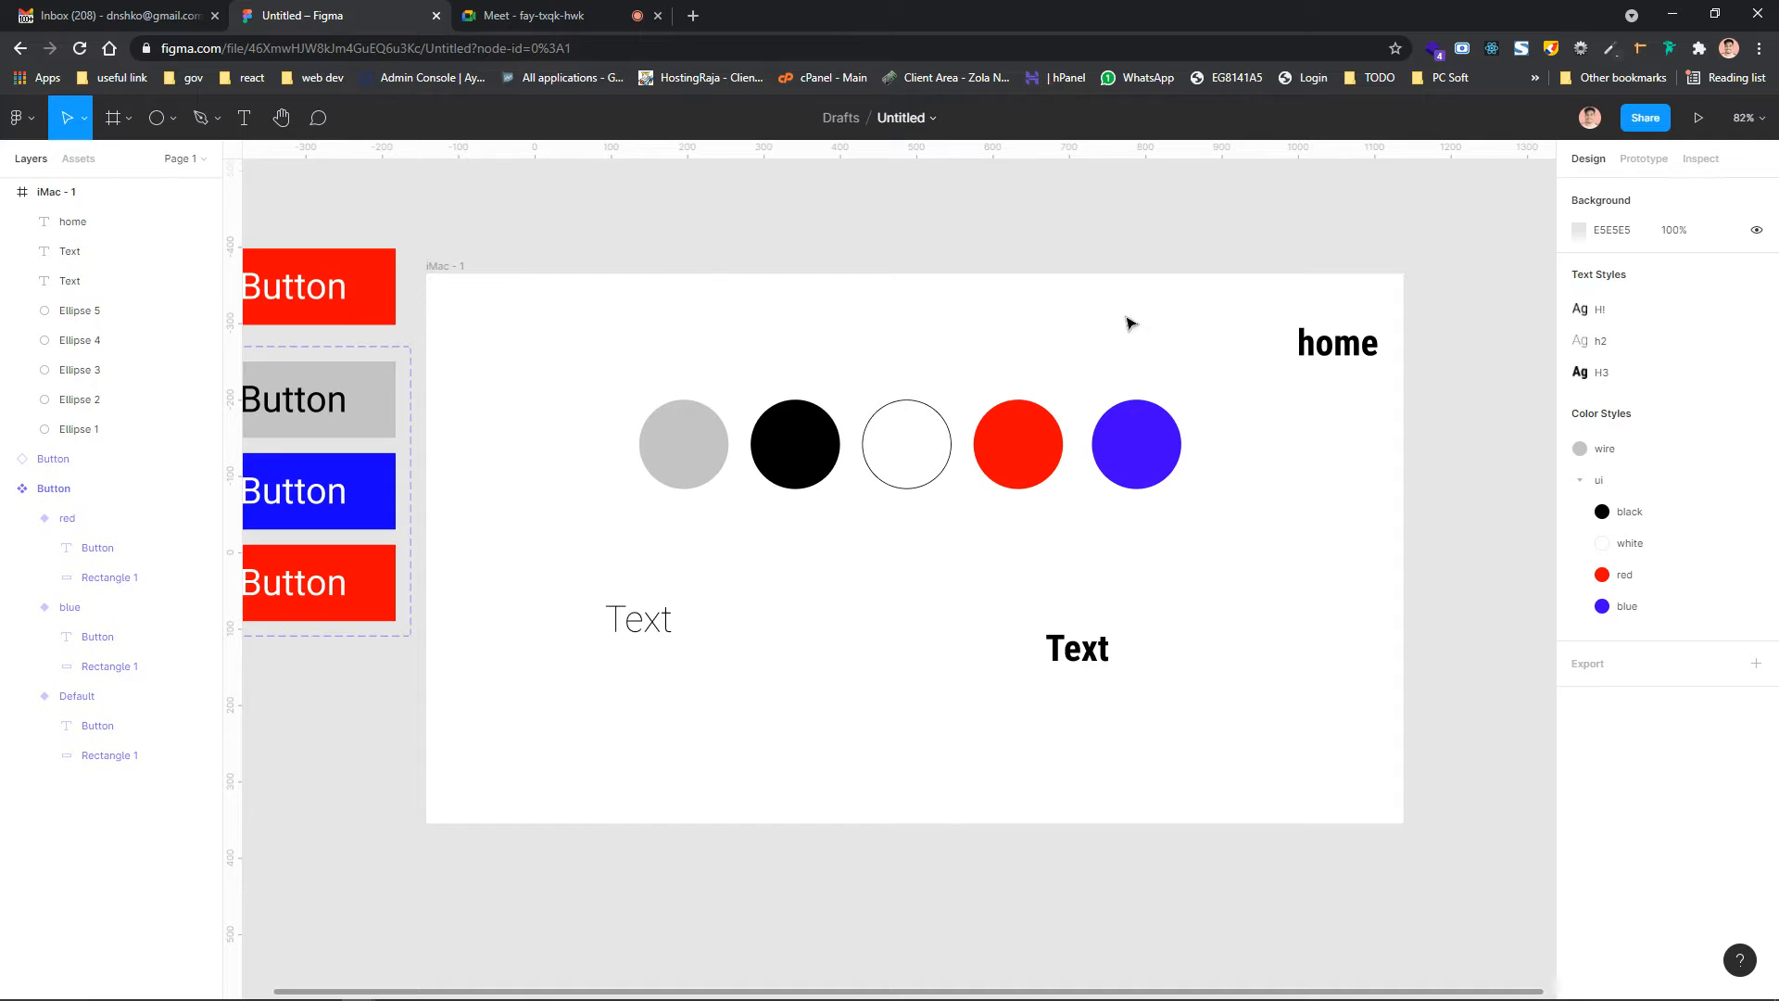
Review the file's text styles and the "ui" group of color styles alongside the frame's contents
scroll(1000, 466, right, 5)
scroll(647, 274, left, 4)
scroll(643, 274, up, 1)
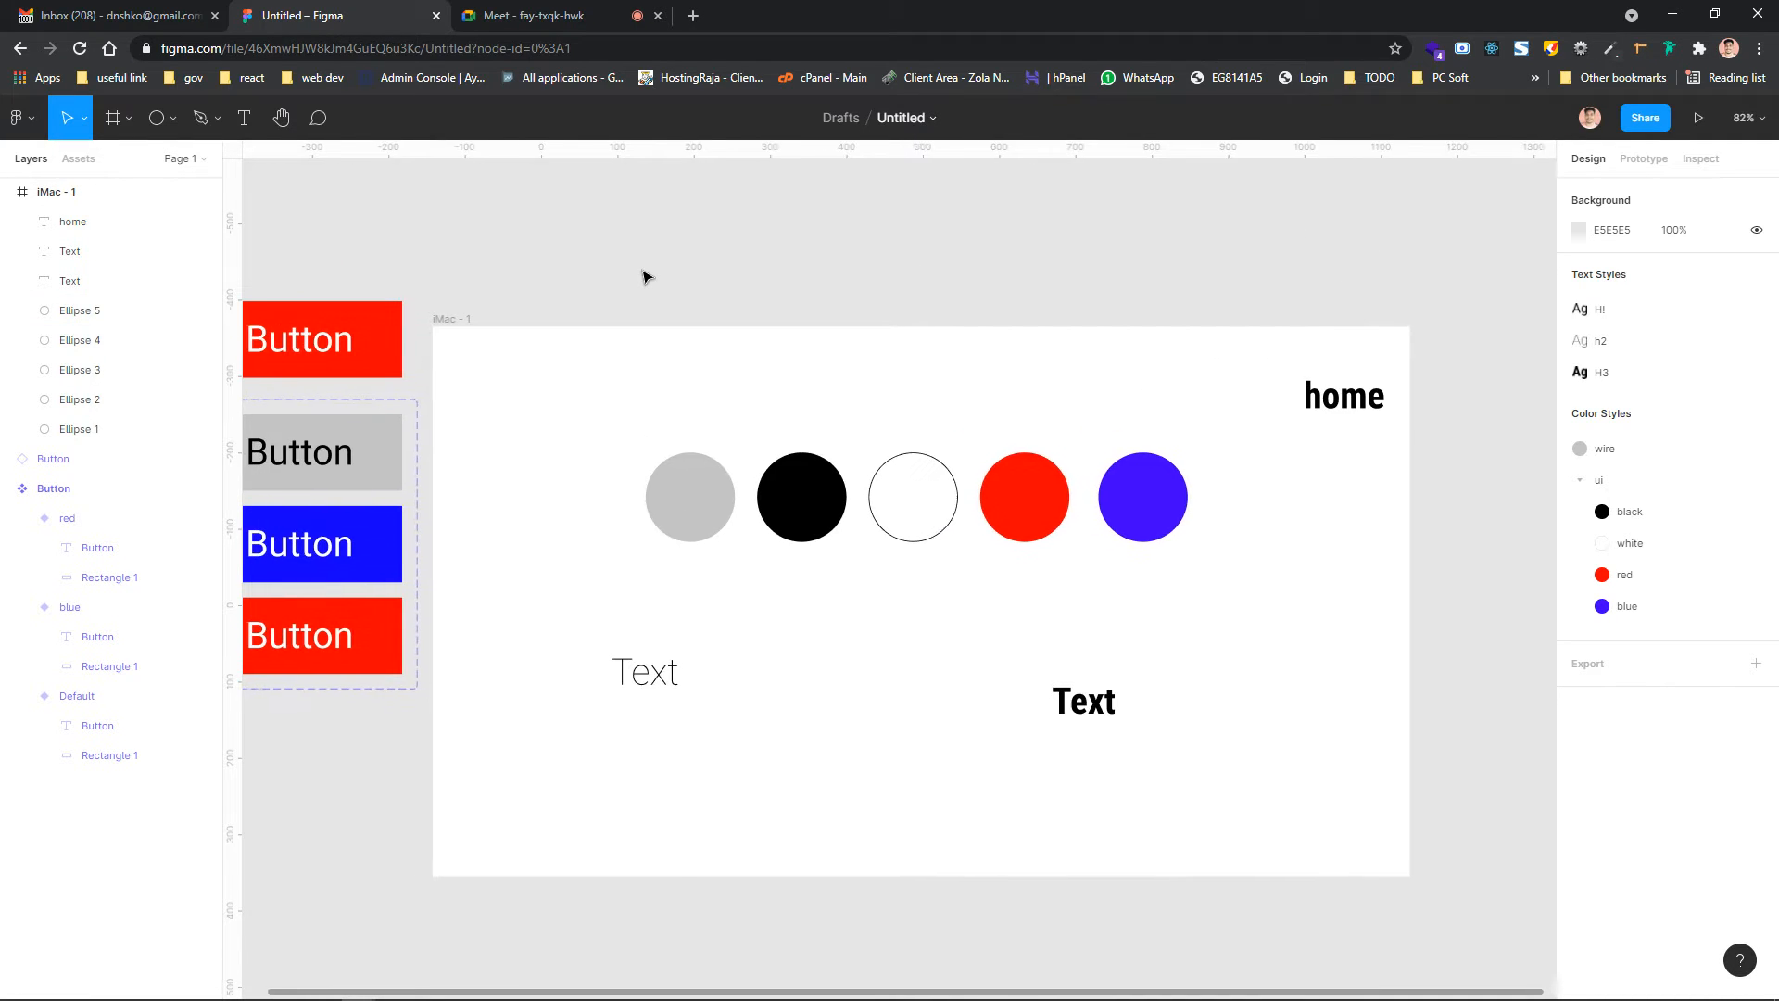
scroll(930, 377, right, 20)
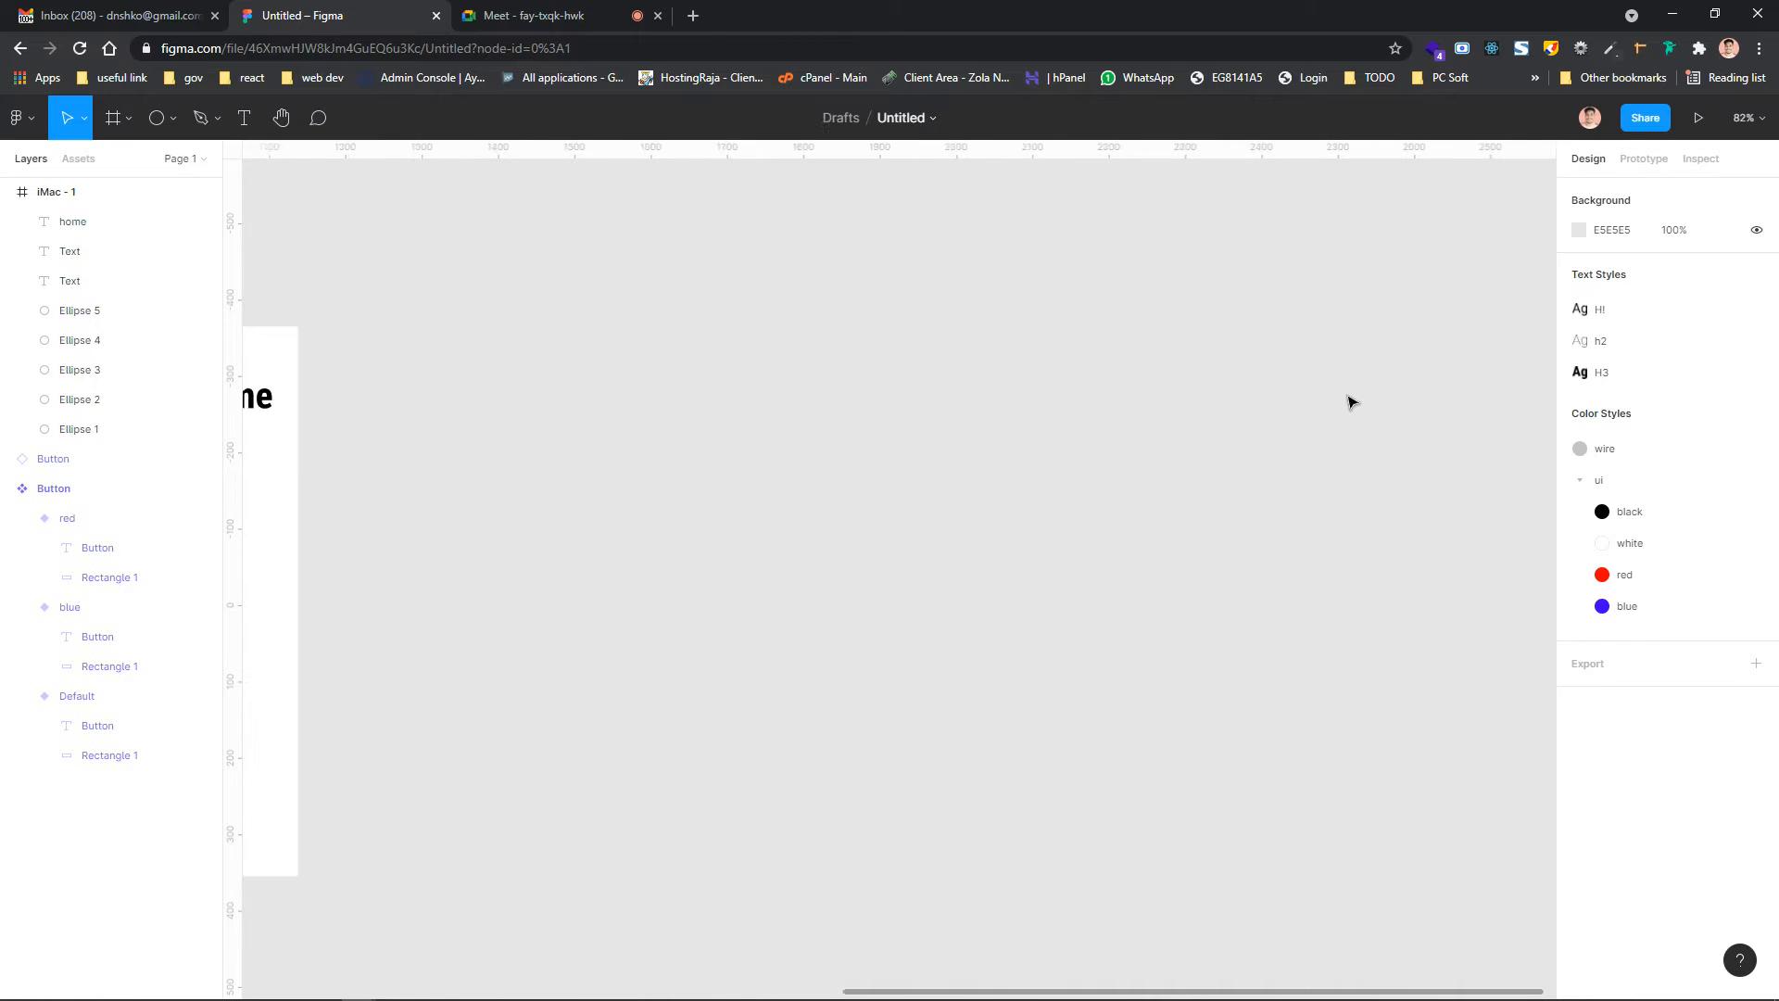
scroll(1351, 402, right, 2)
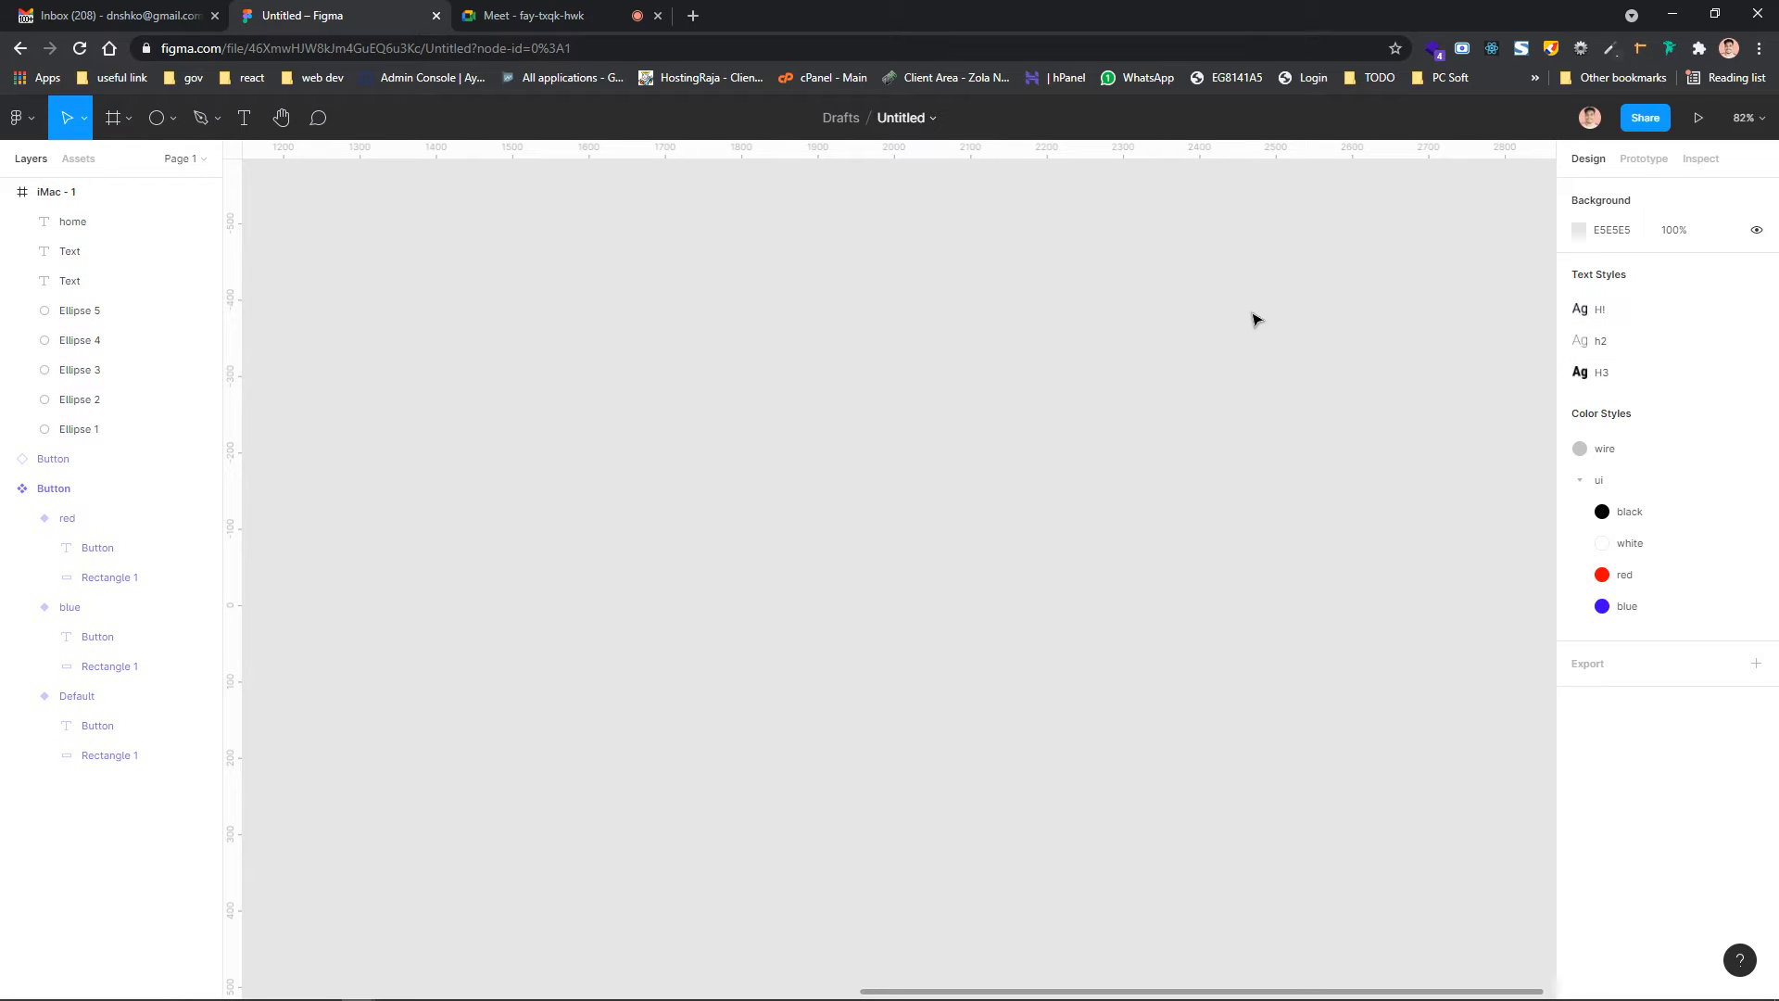
click(1629, 309)
click(1617, 483)
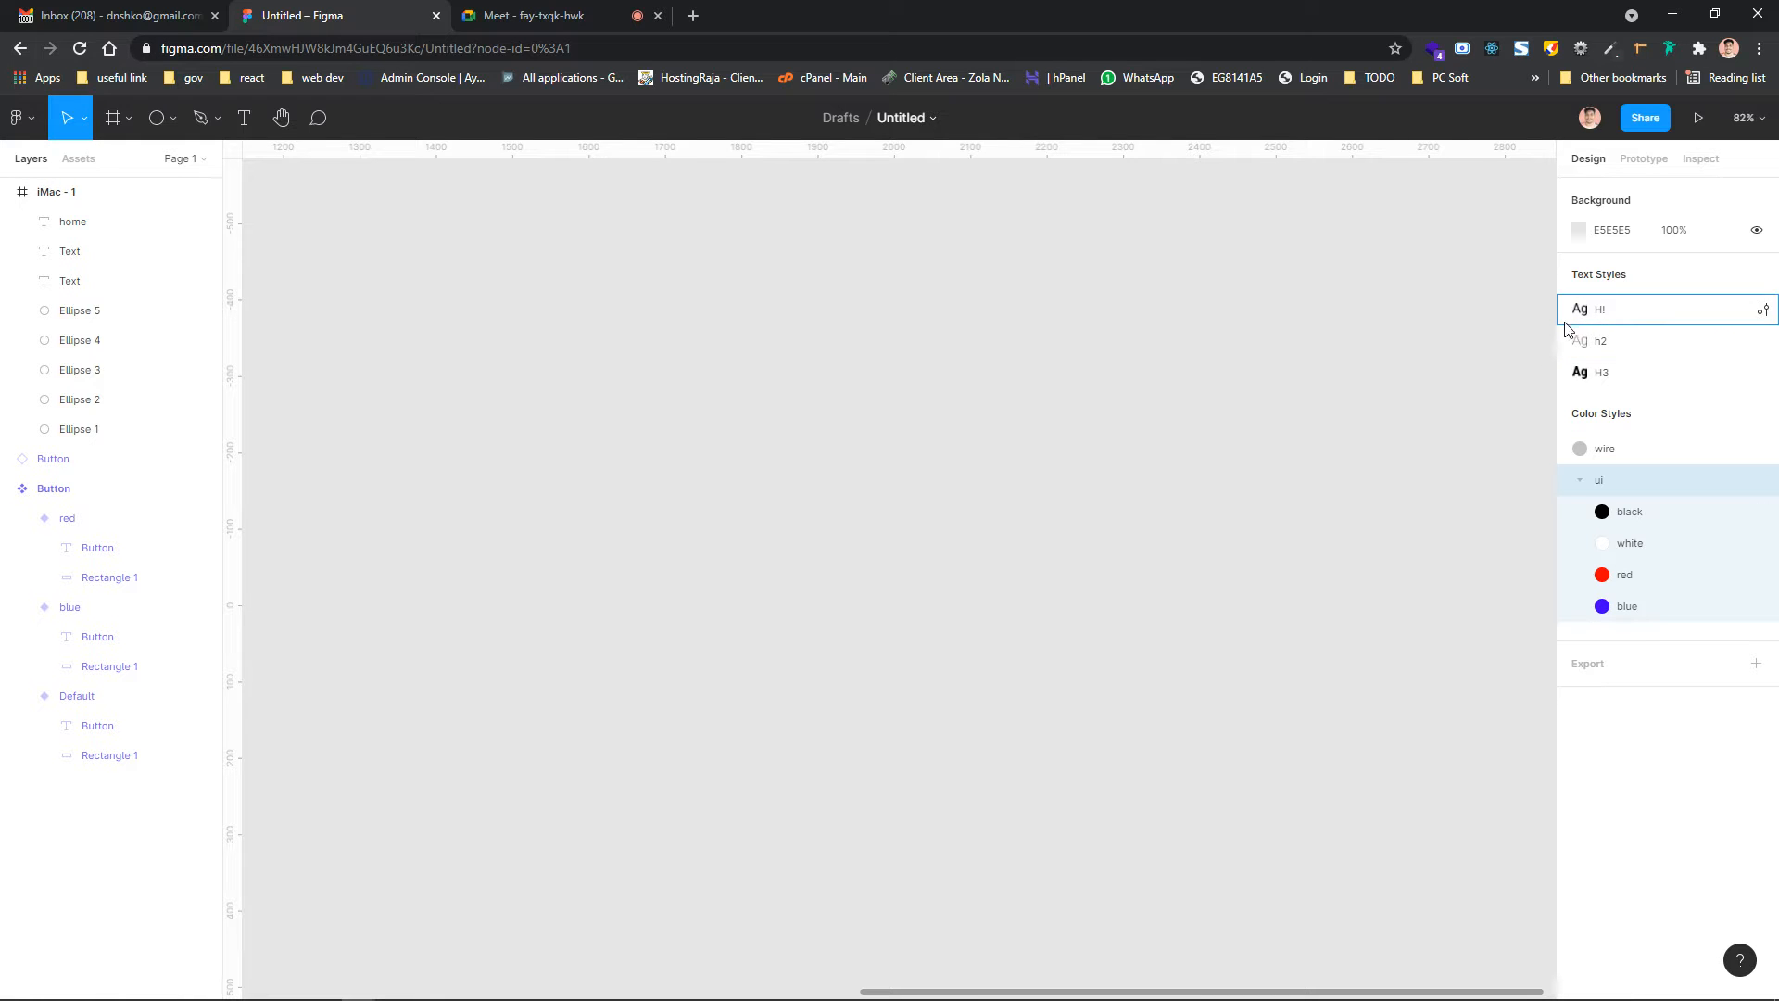
scroll(1100, 405, left, 15)
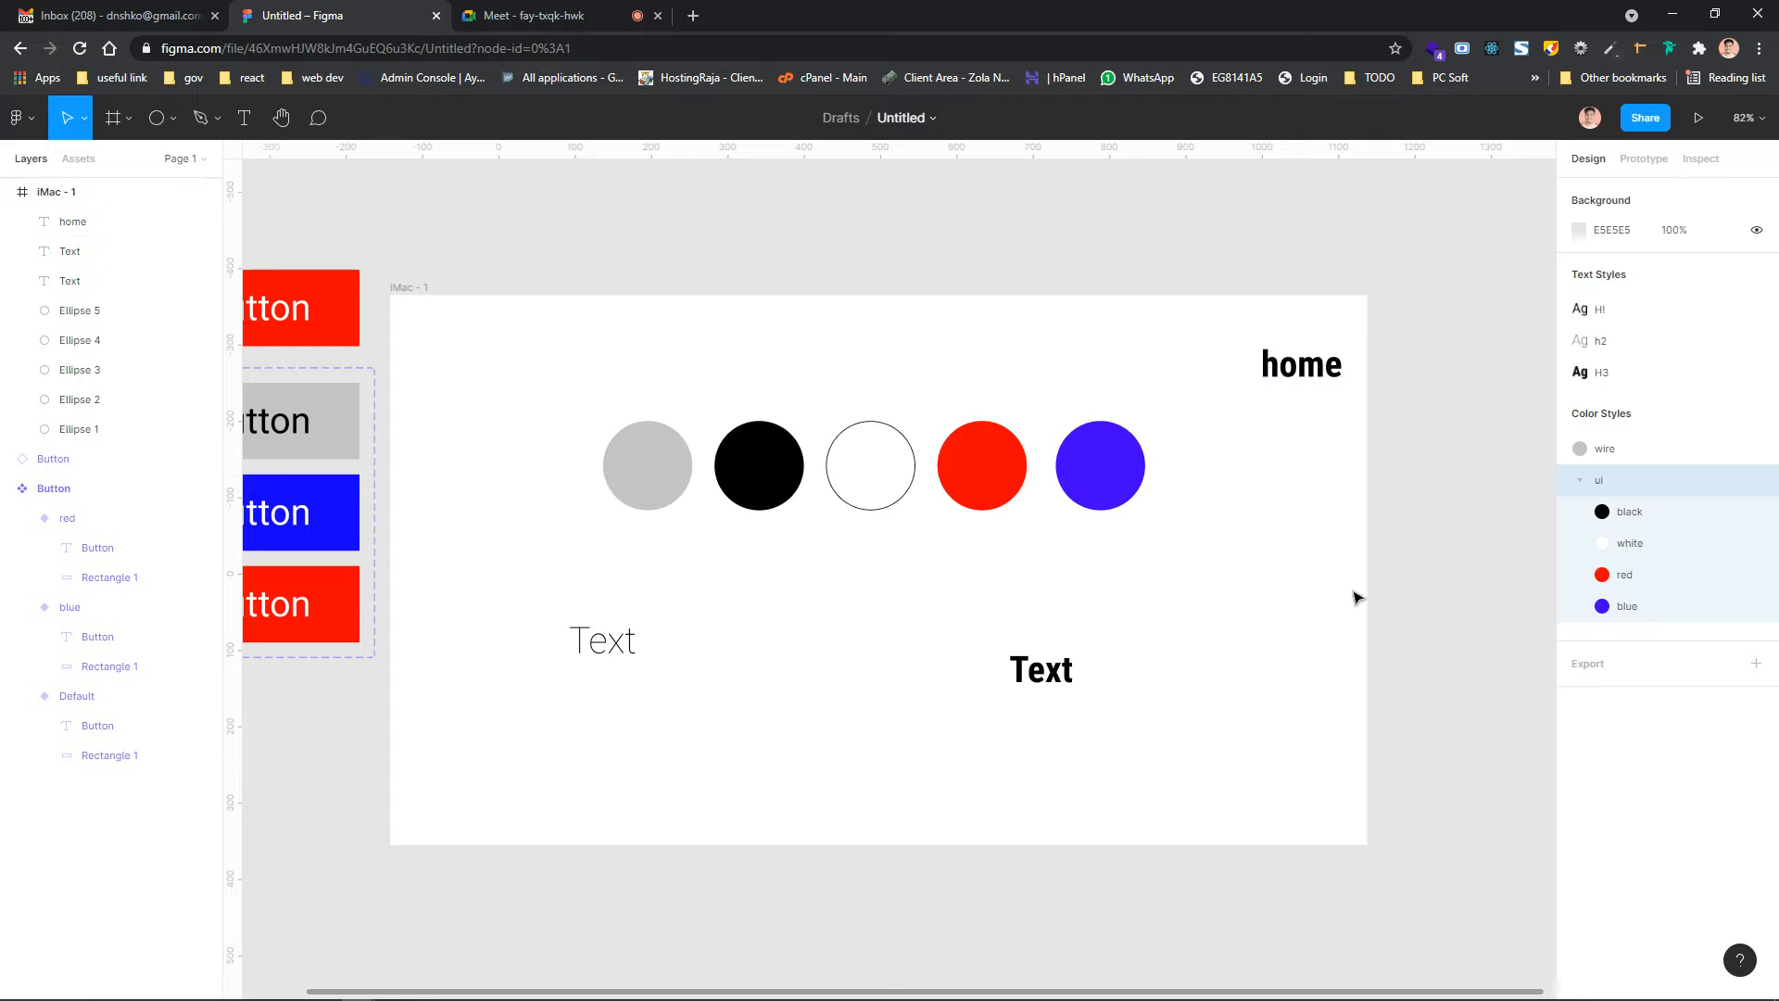
click(1451, 510)
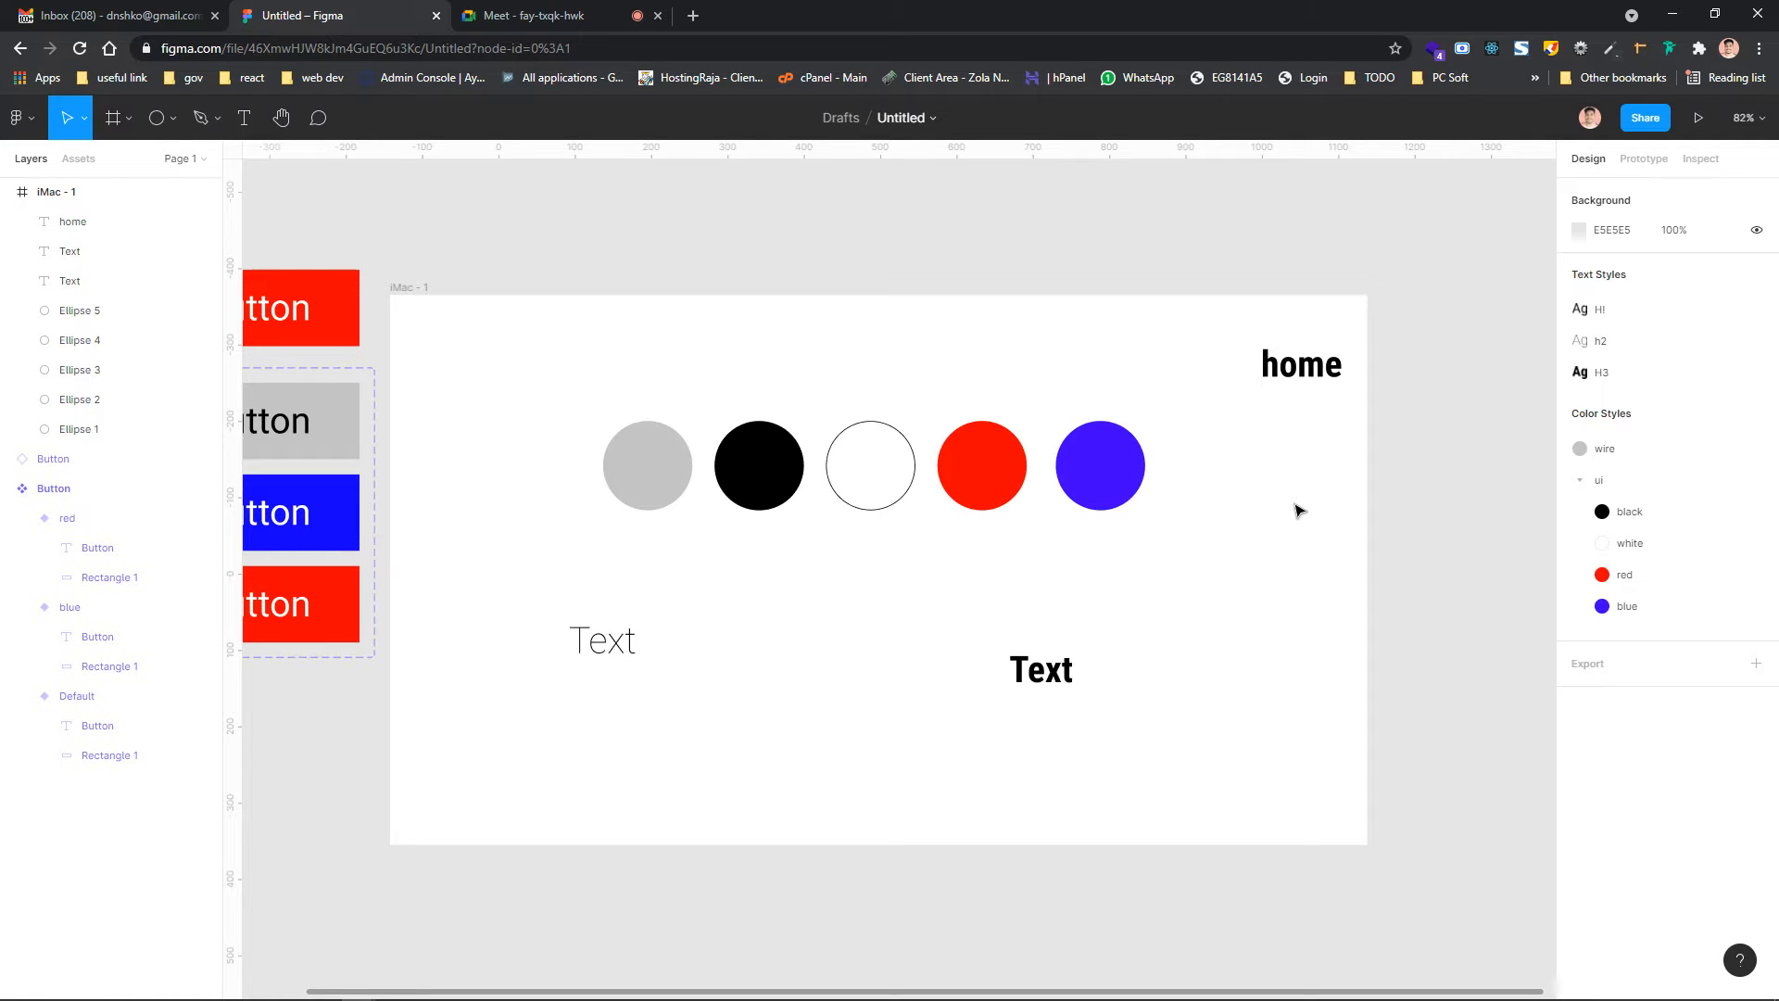
scroll(1299, 511, right, 1)
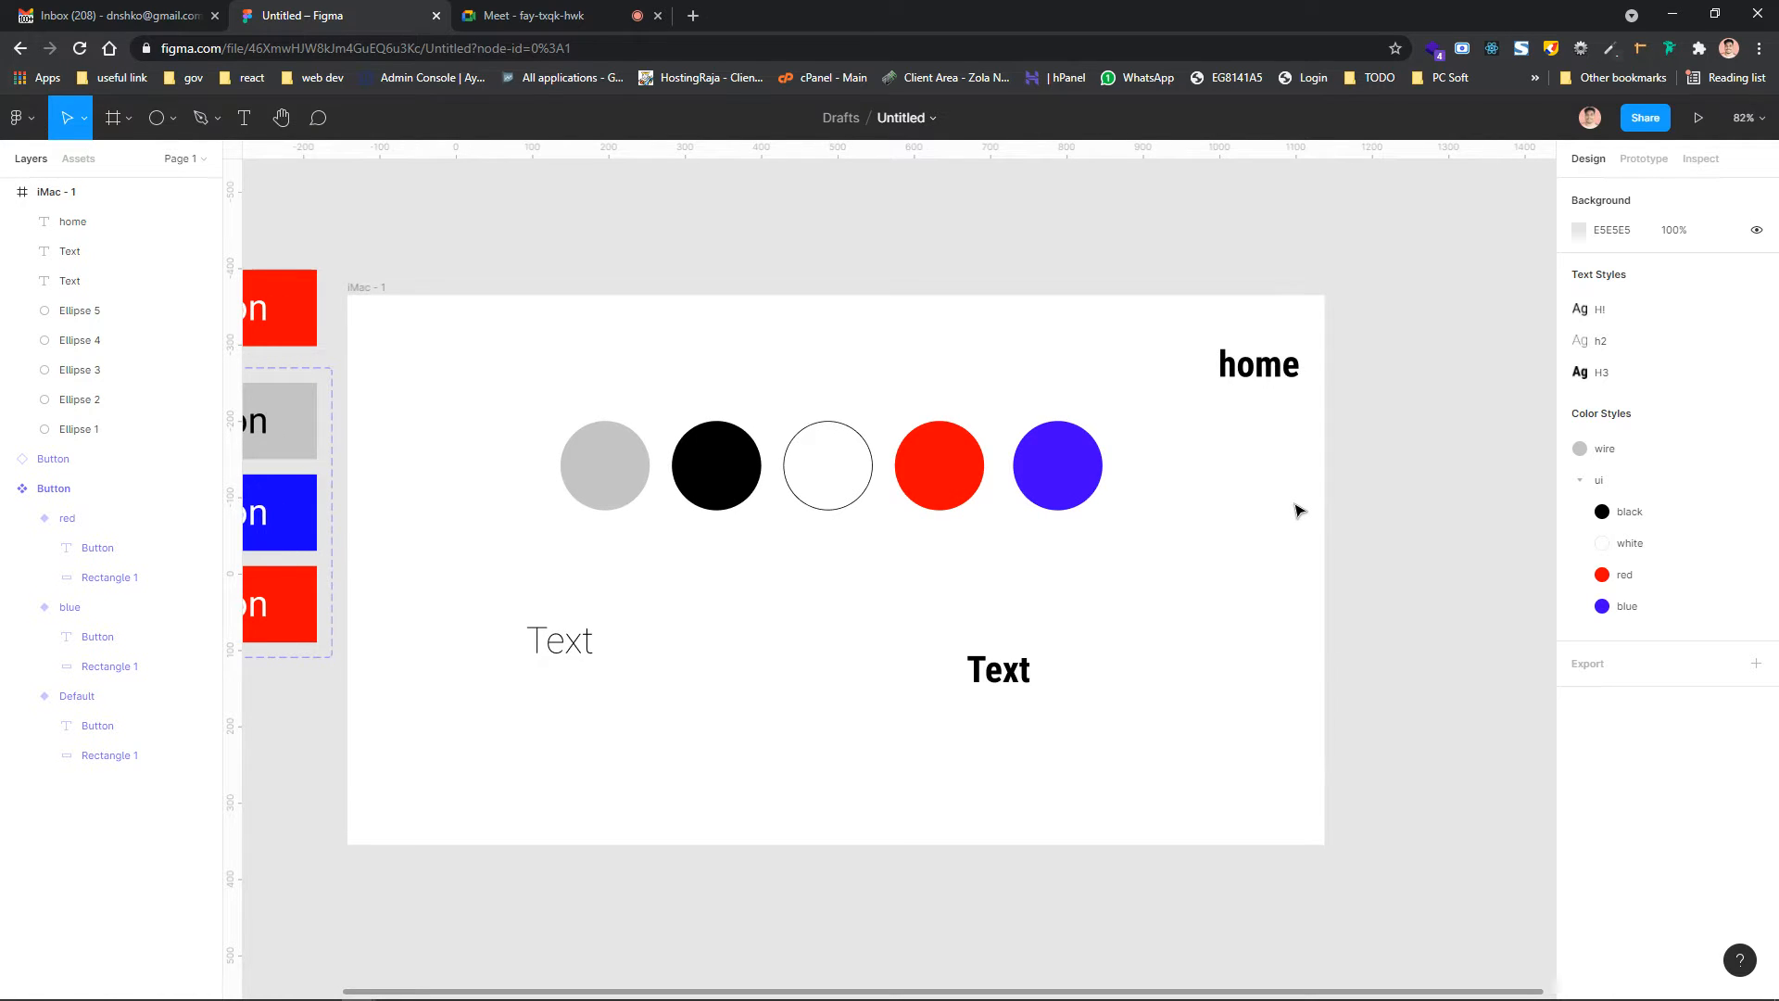
scroll(1298, 510, right, 2)
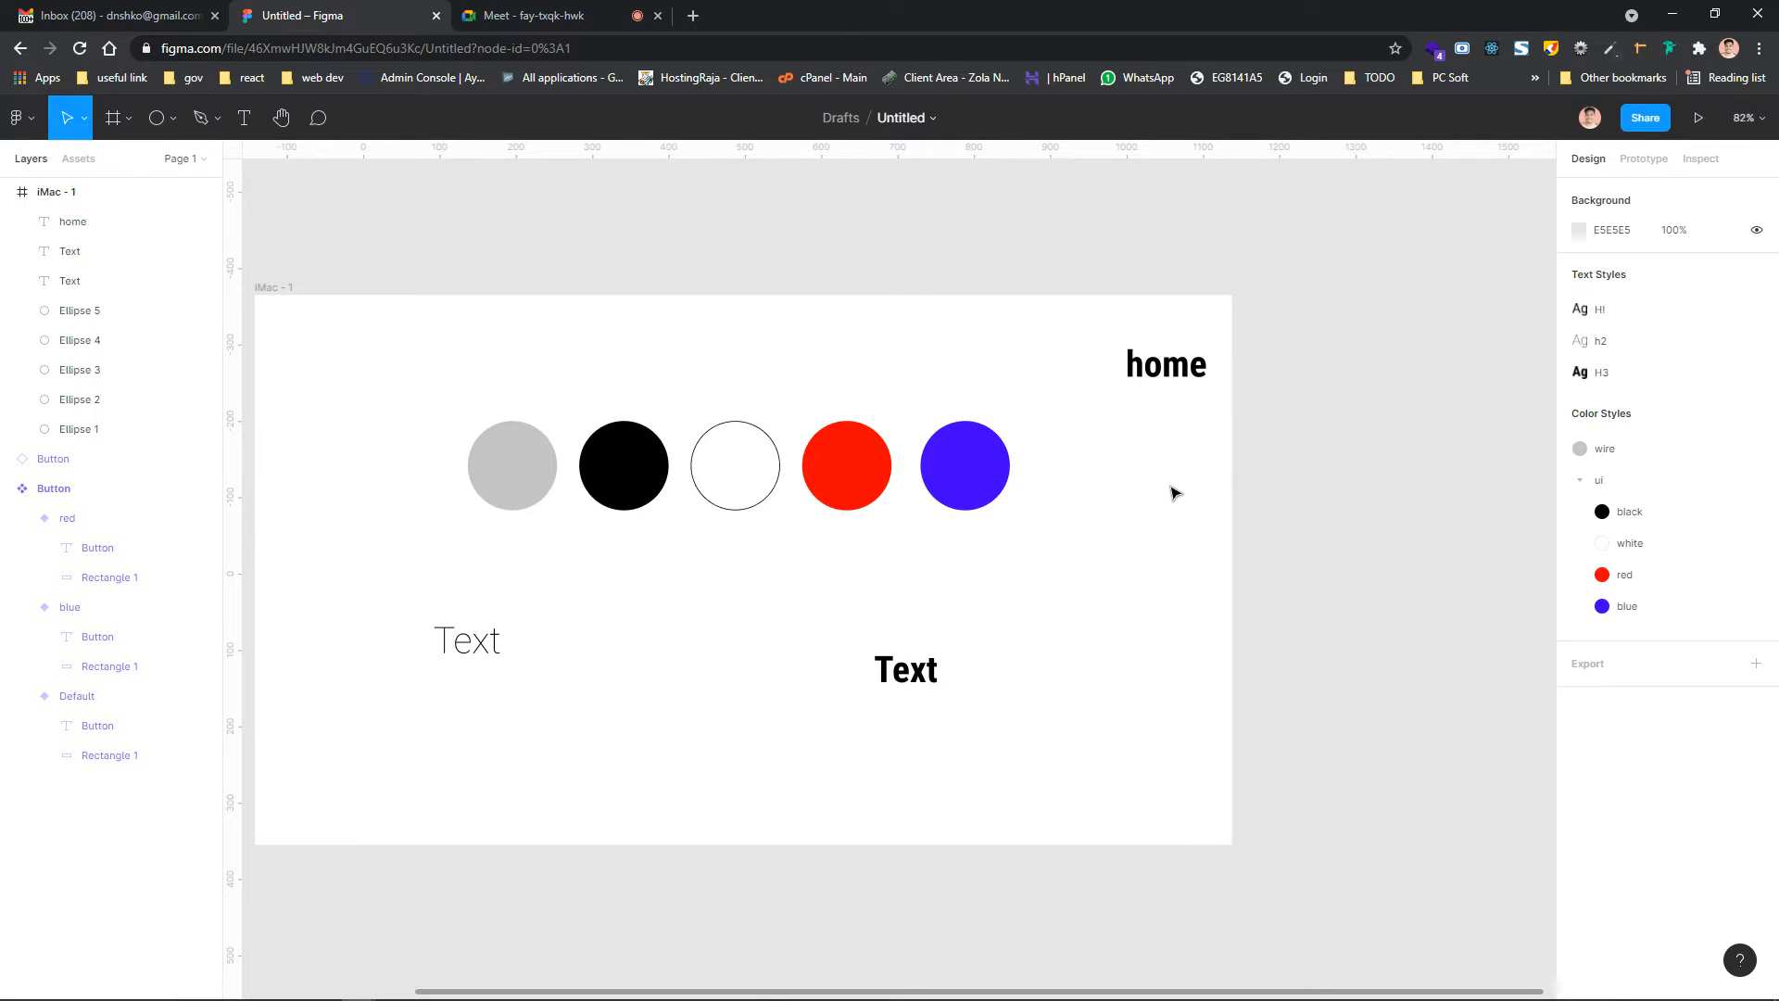
scroll(1173, 492, left, 2)
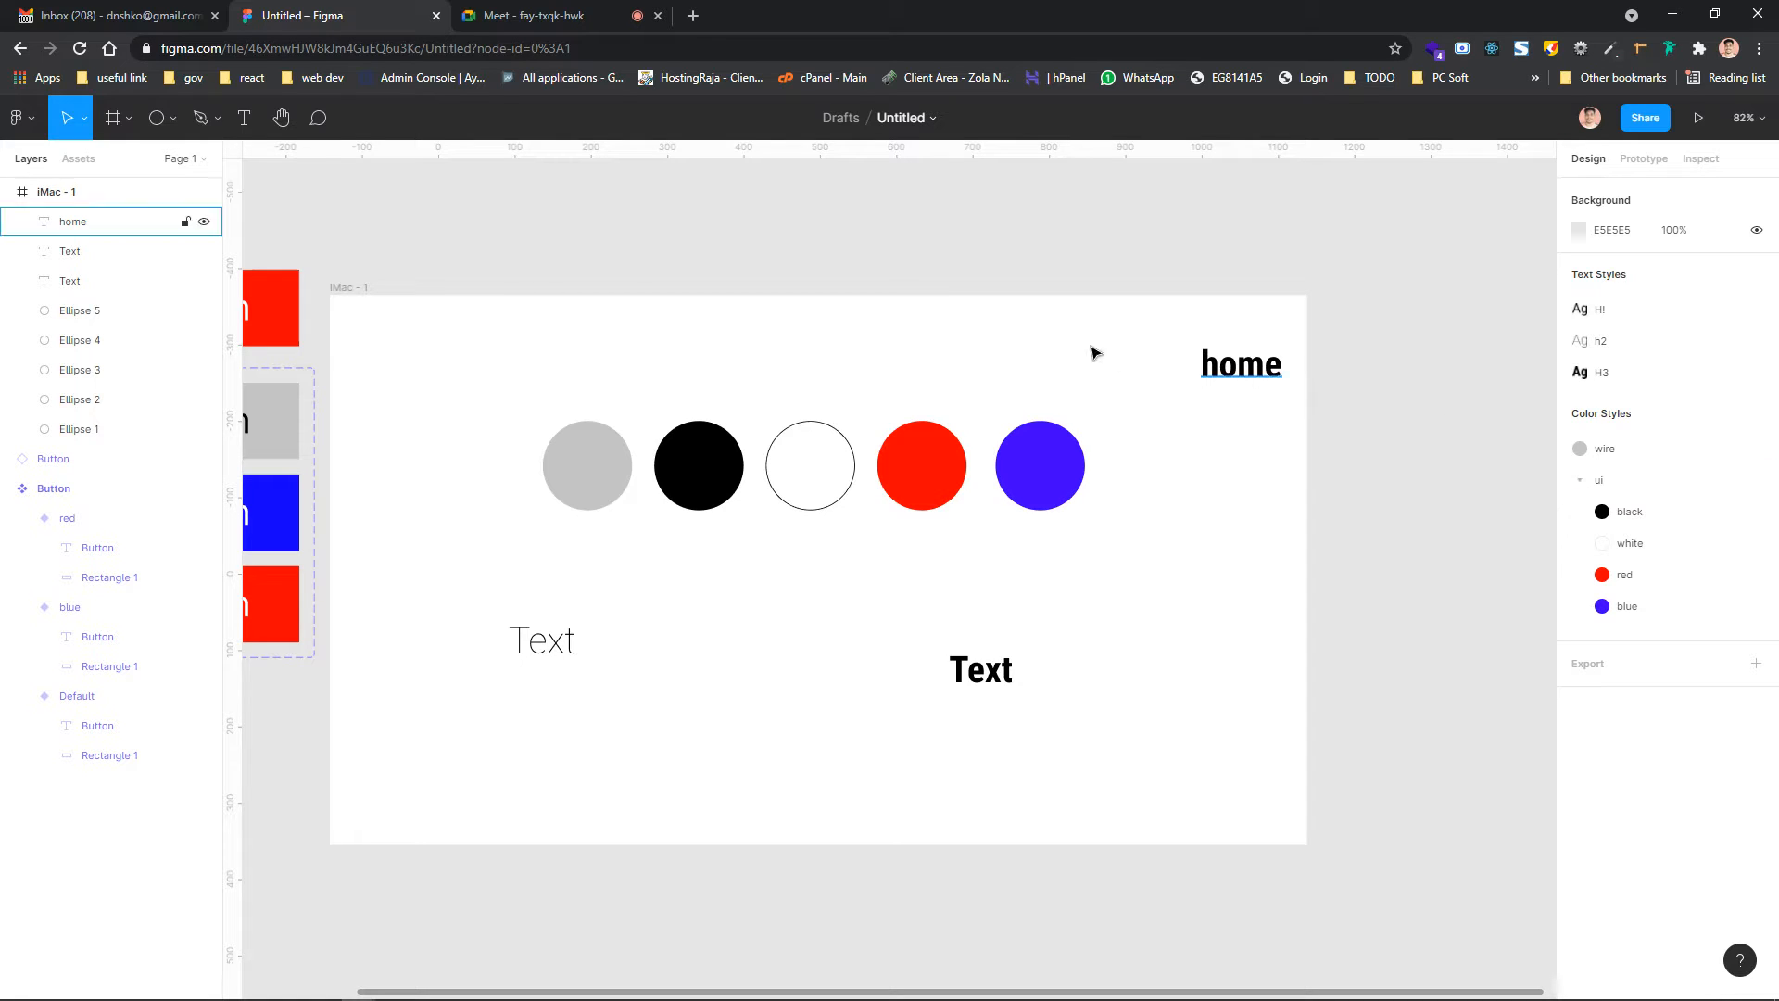
Open the Facebook login page separately in the browser to examine its design, and return to the Figma file
click(692, 16)
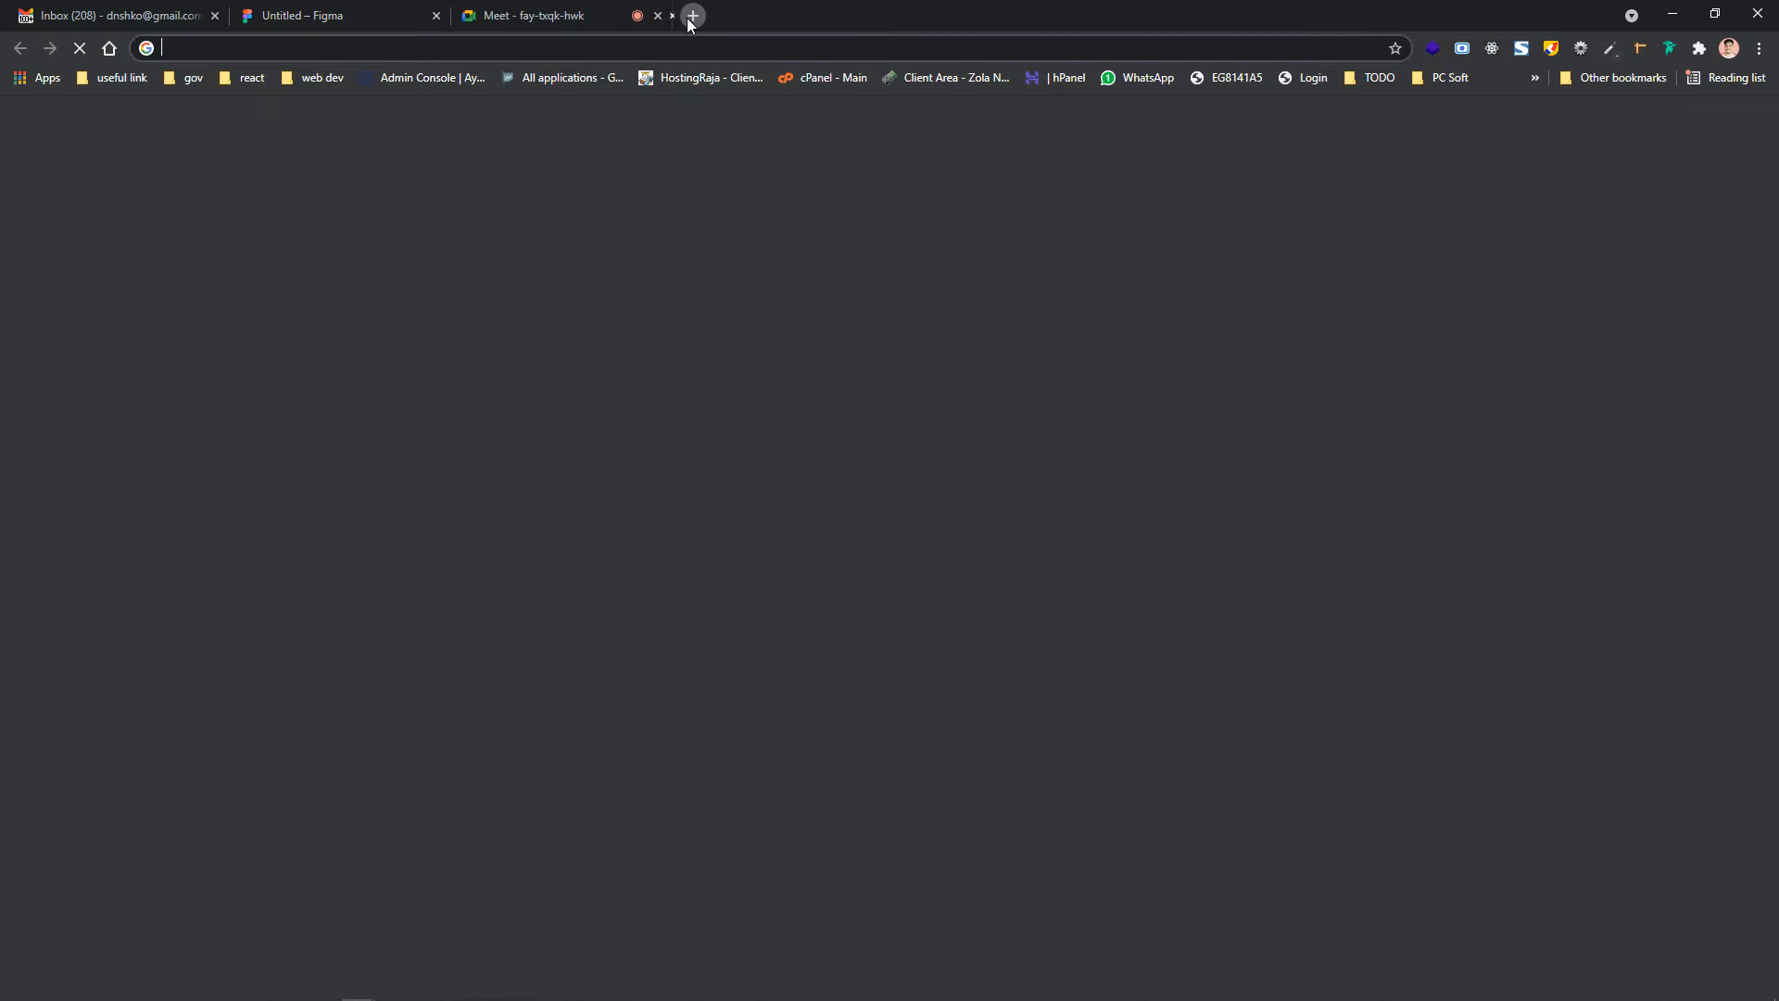
text(fac)
key(Return)
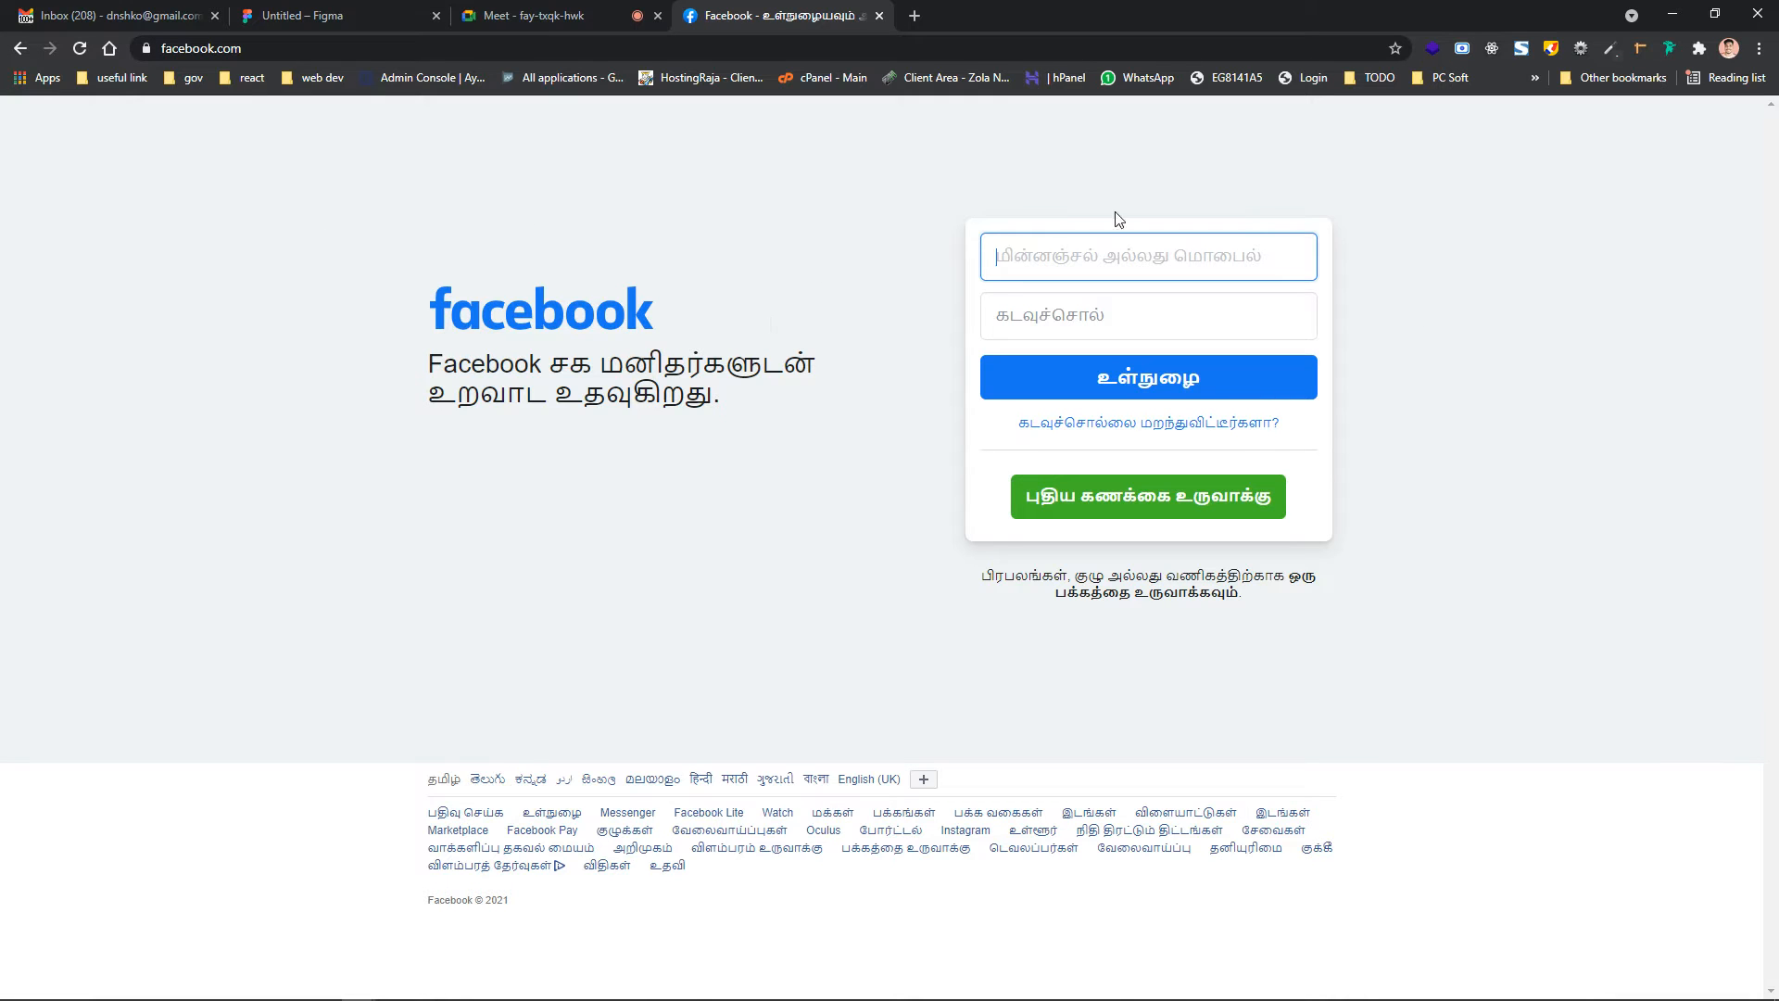
click(880, 17)
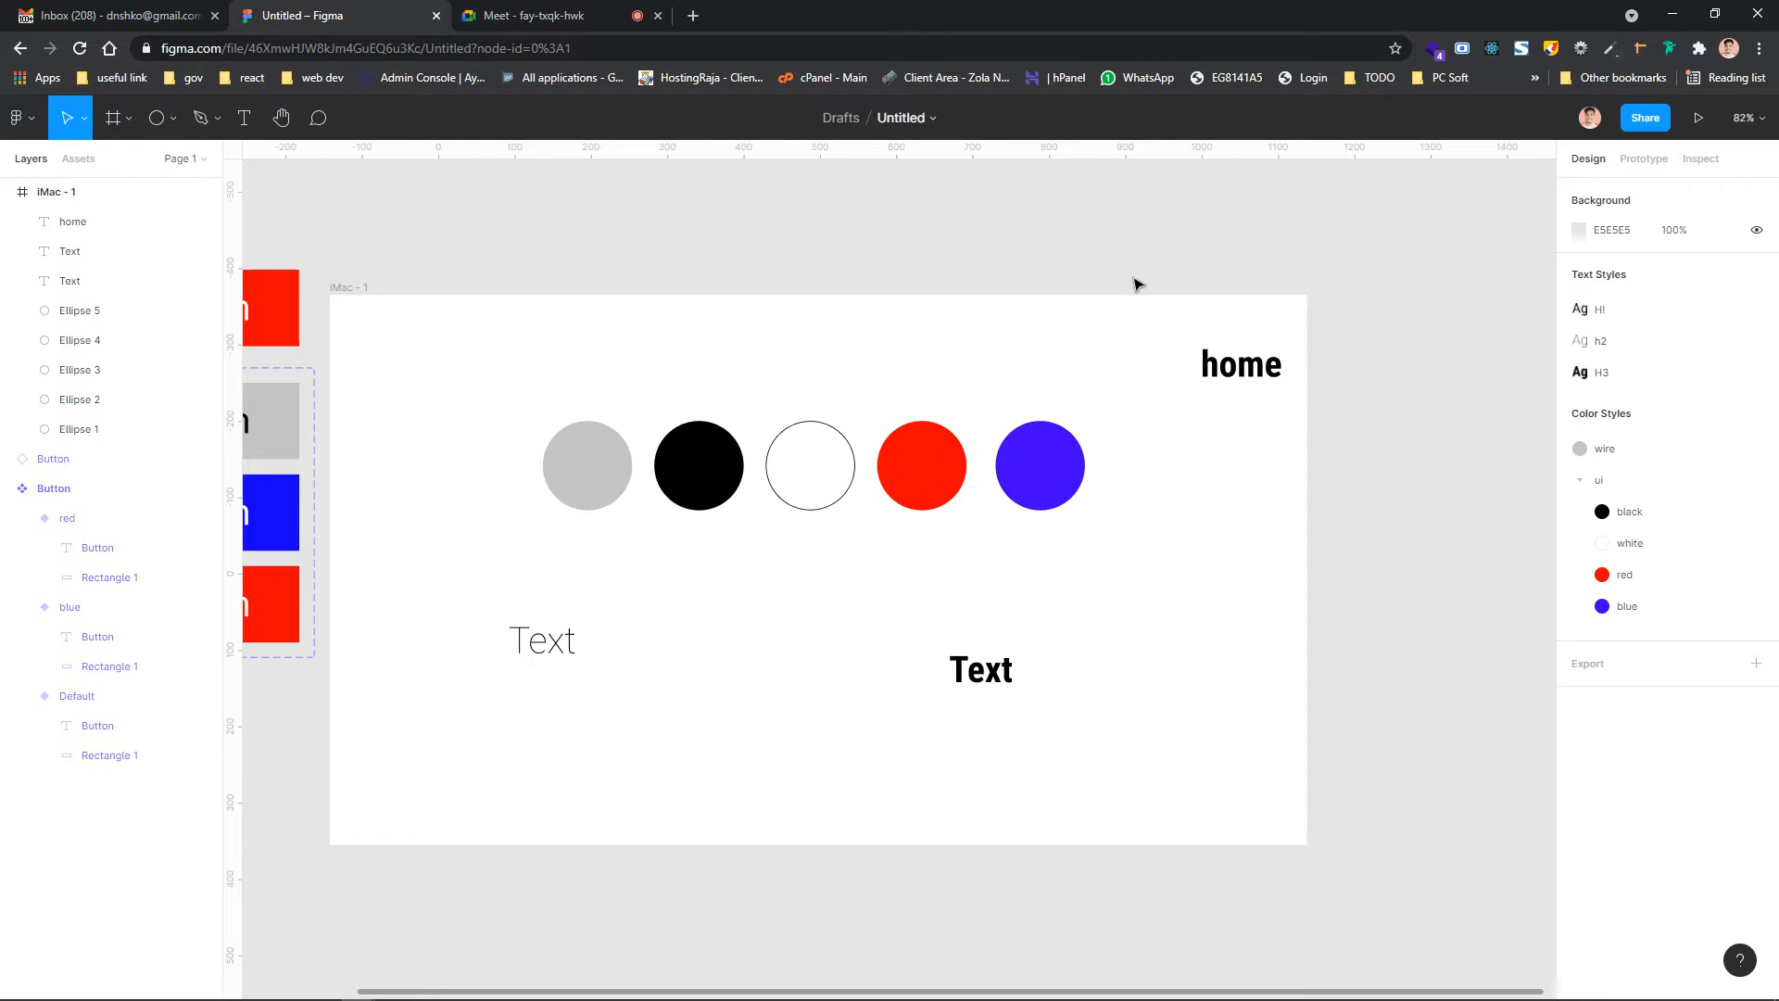
Examine the "ui" color styles and check which color style the red circle uses
scroll(1132, 279, right, 1)
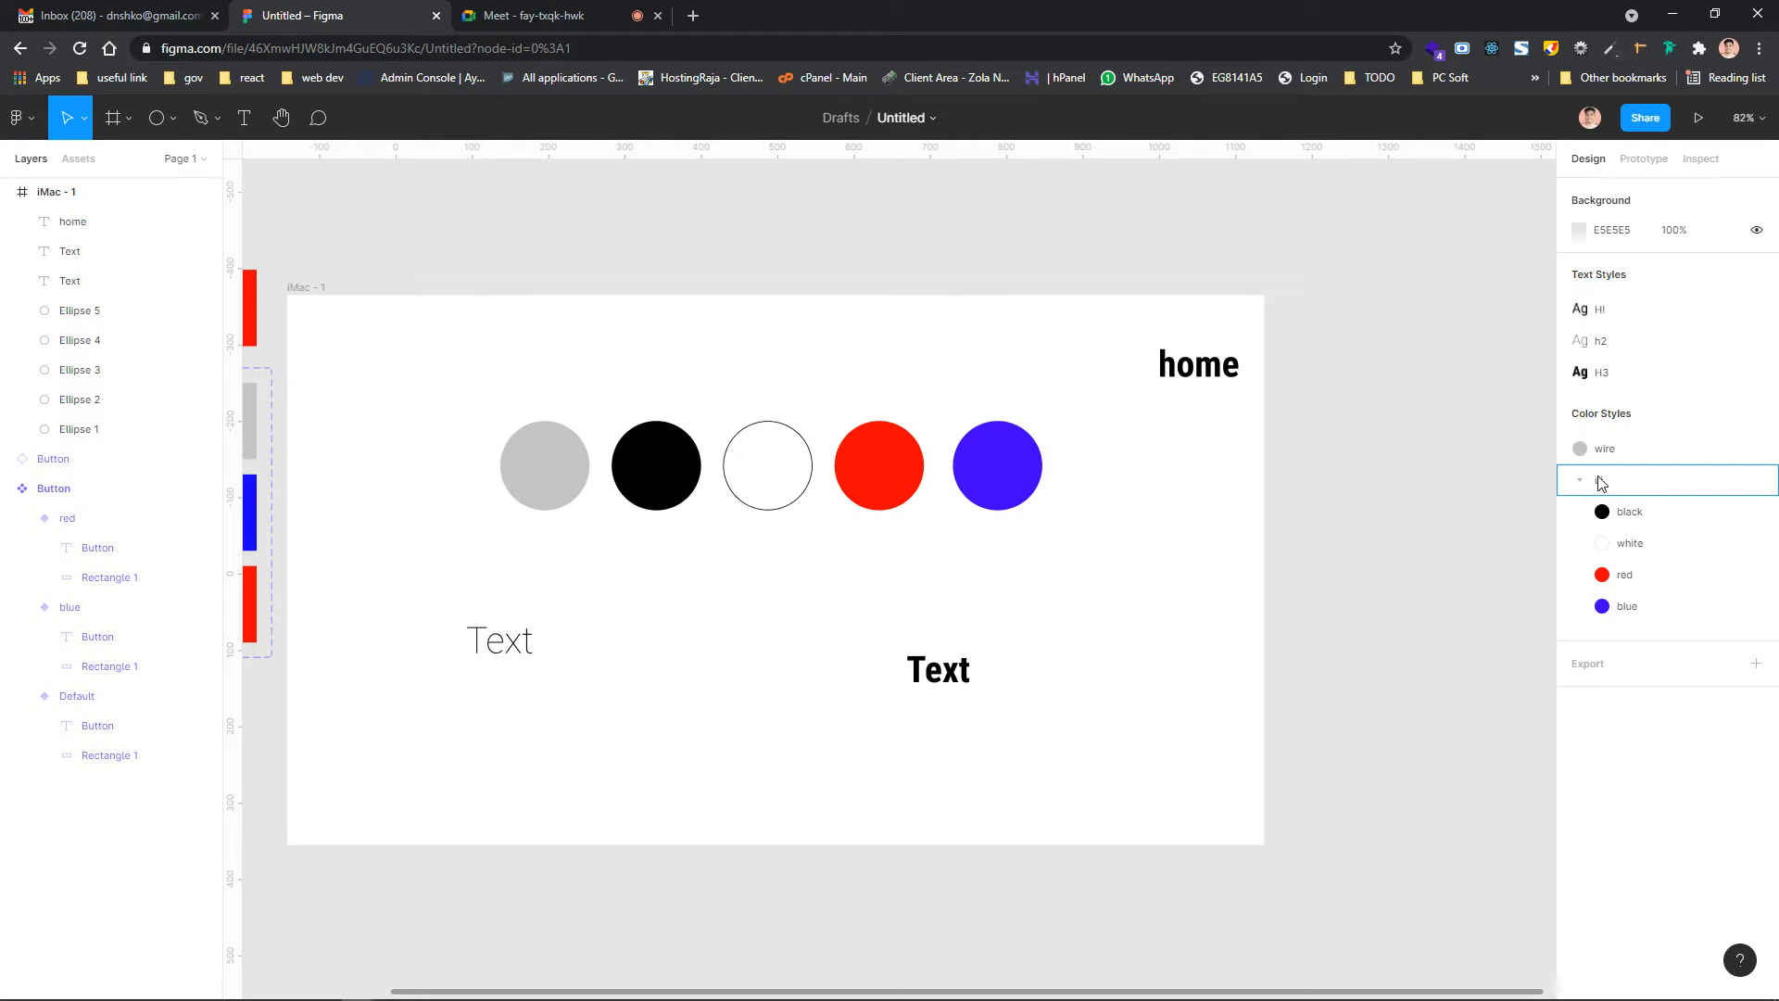
scroll(1318, 428, right, 3)
scroll(1316, 426, left, 1)
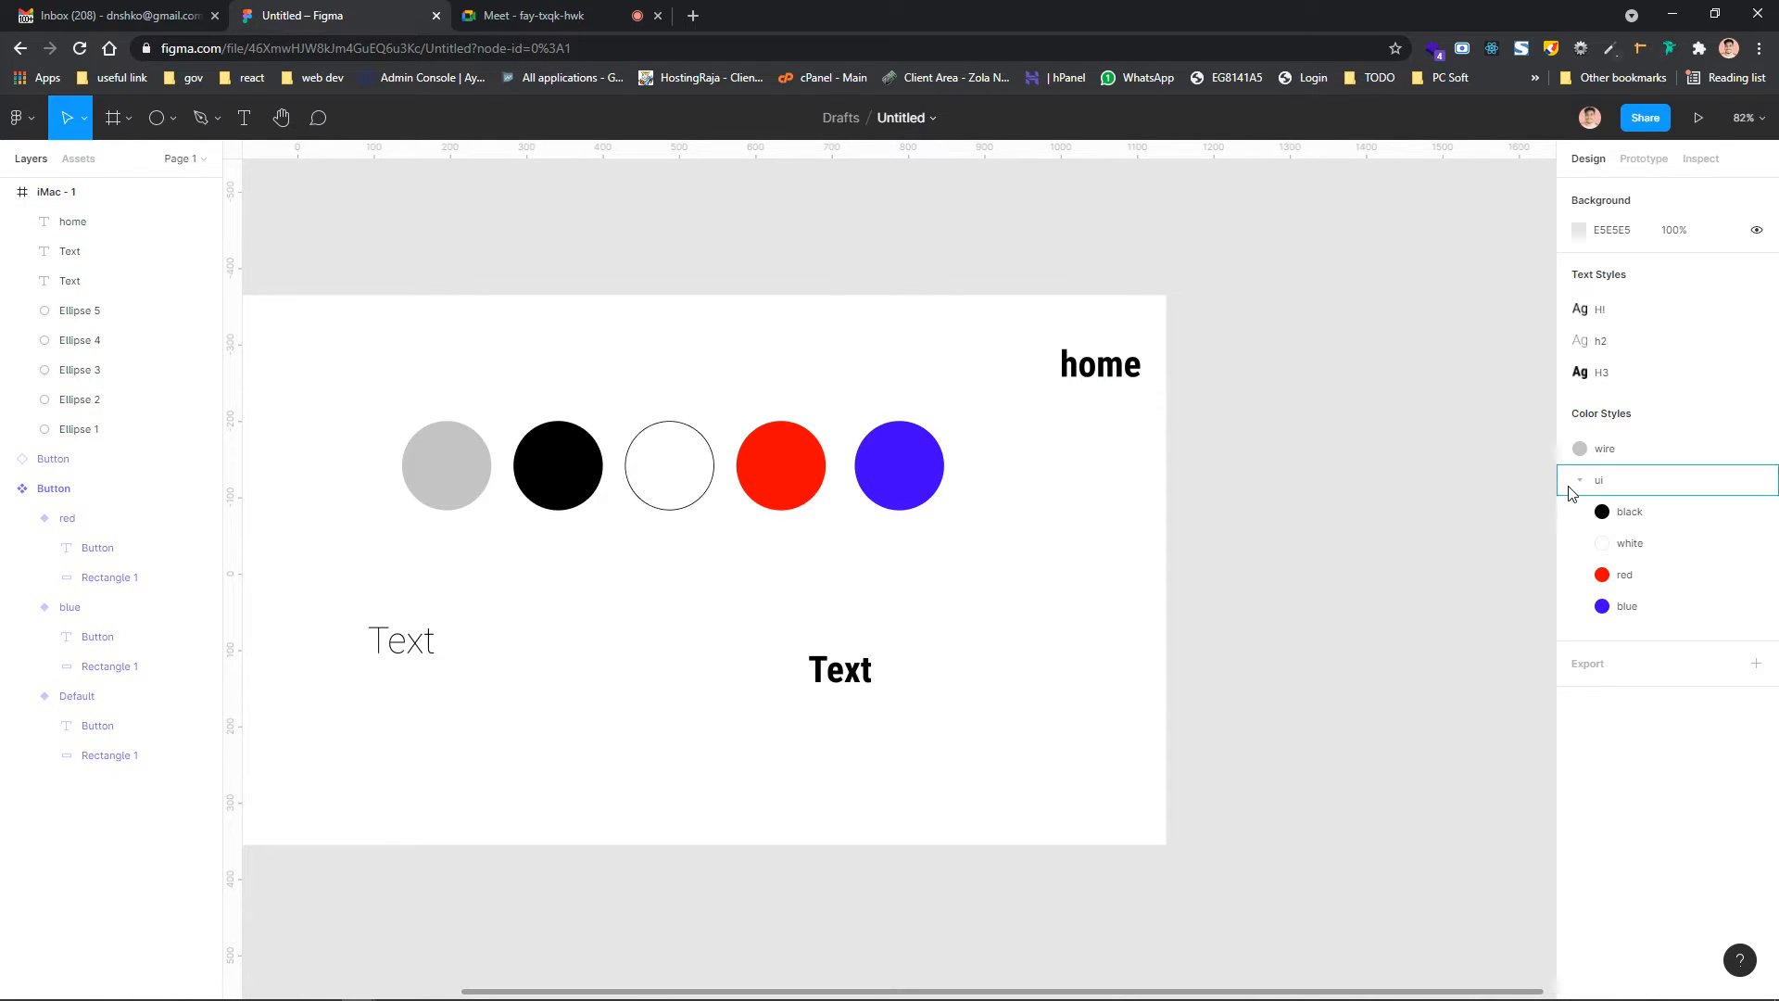
scroll(1335, 439, right, 1)
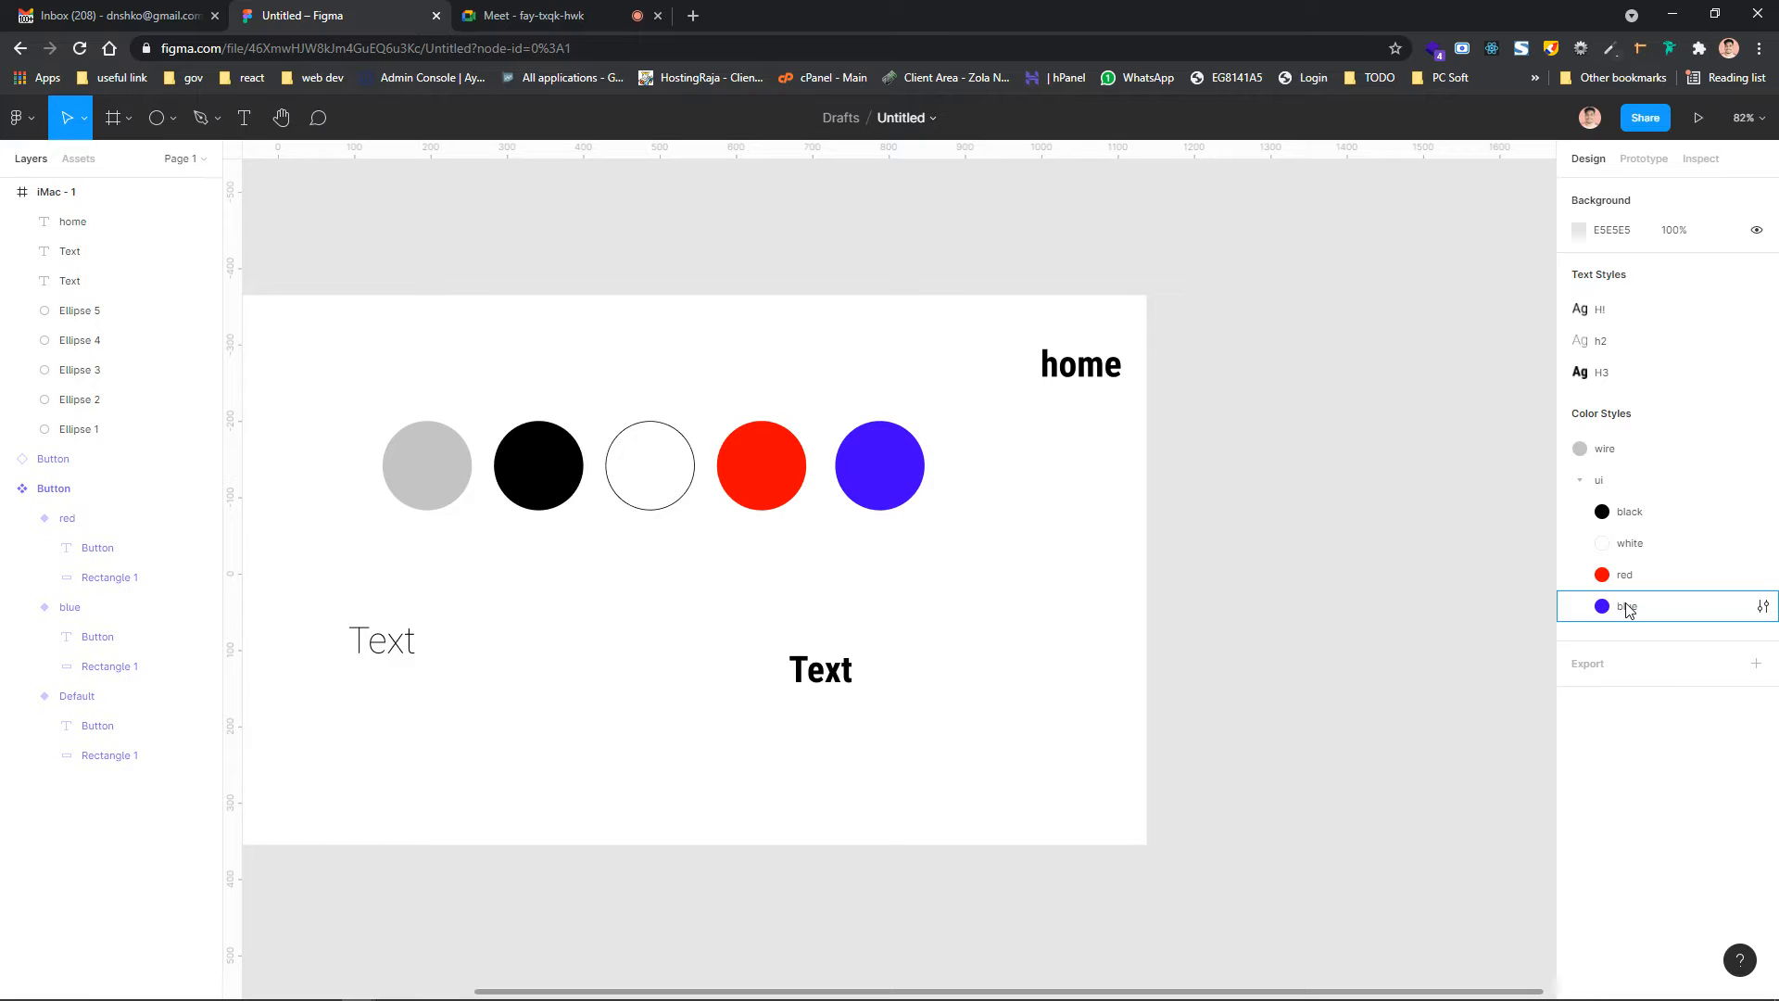
click(766, 468)
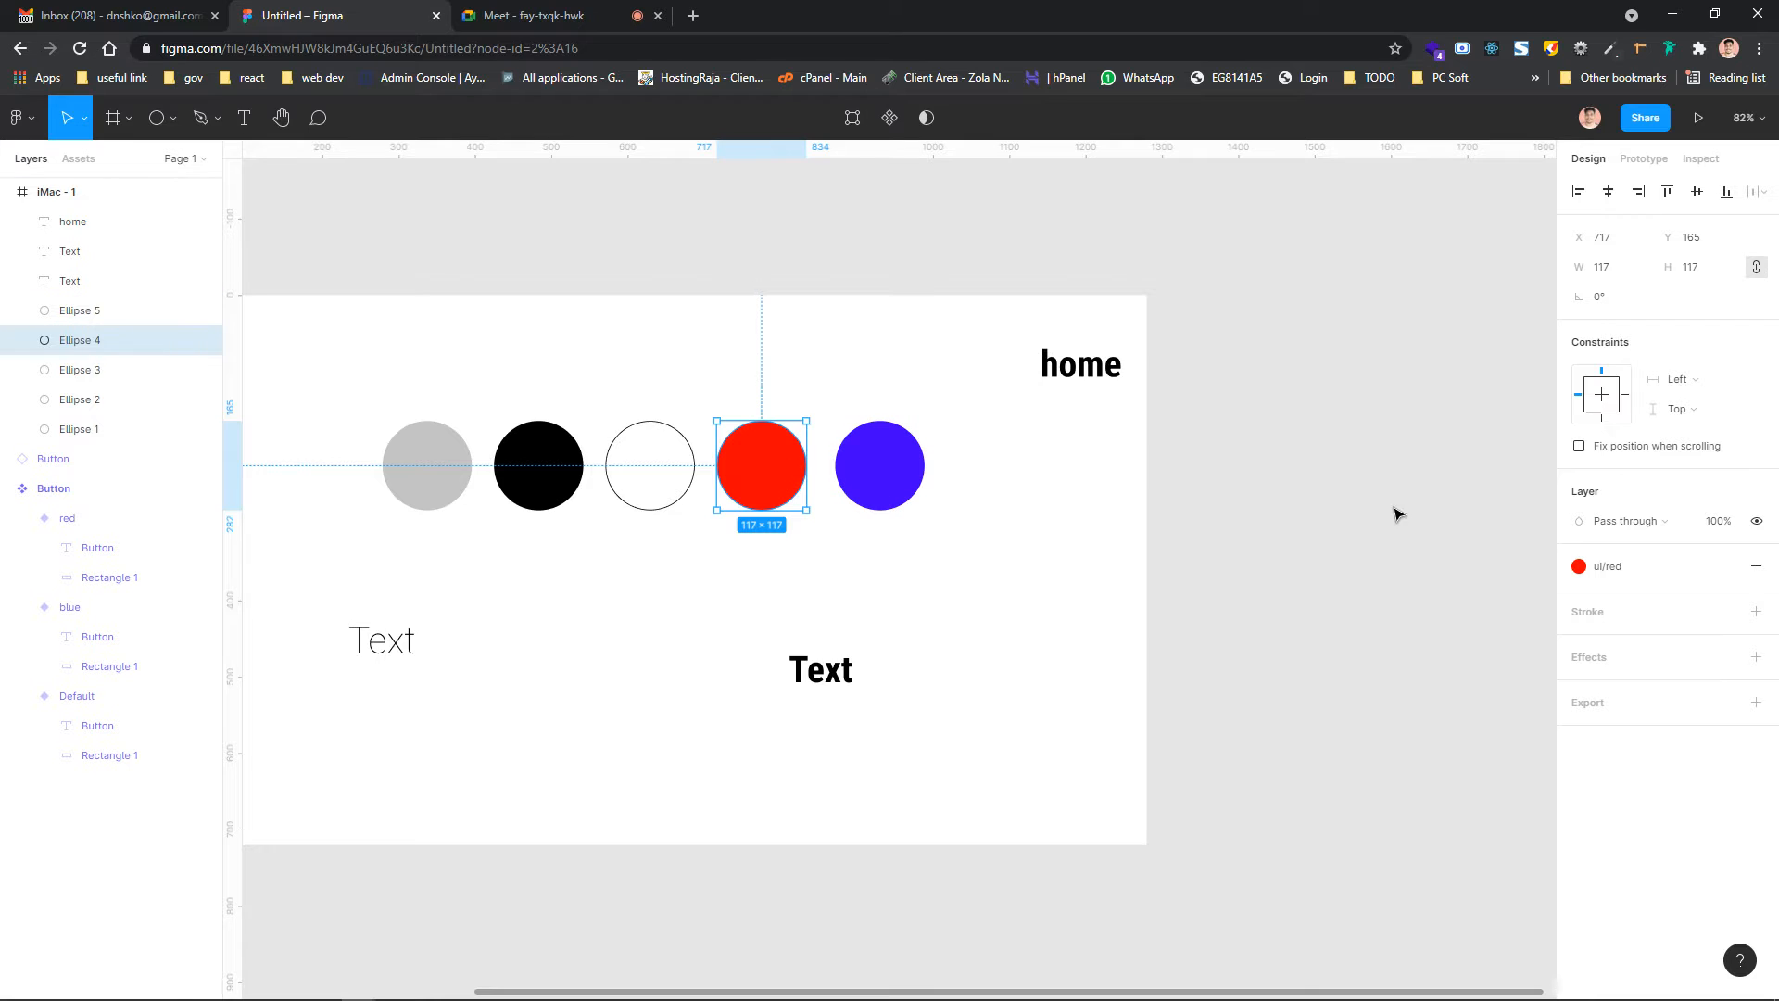
click(1433, 316)
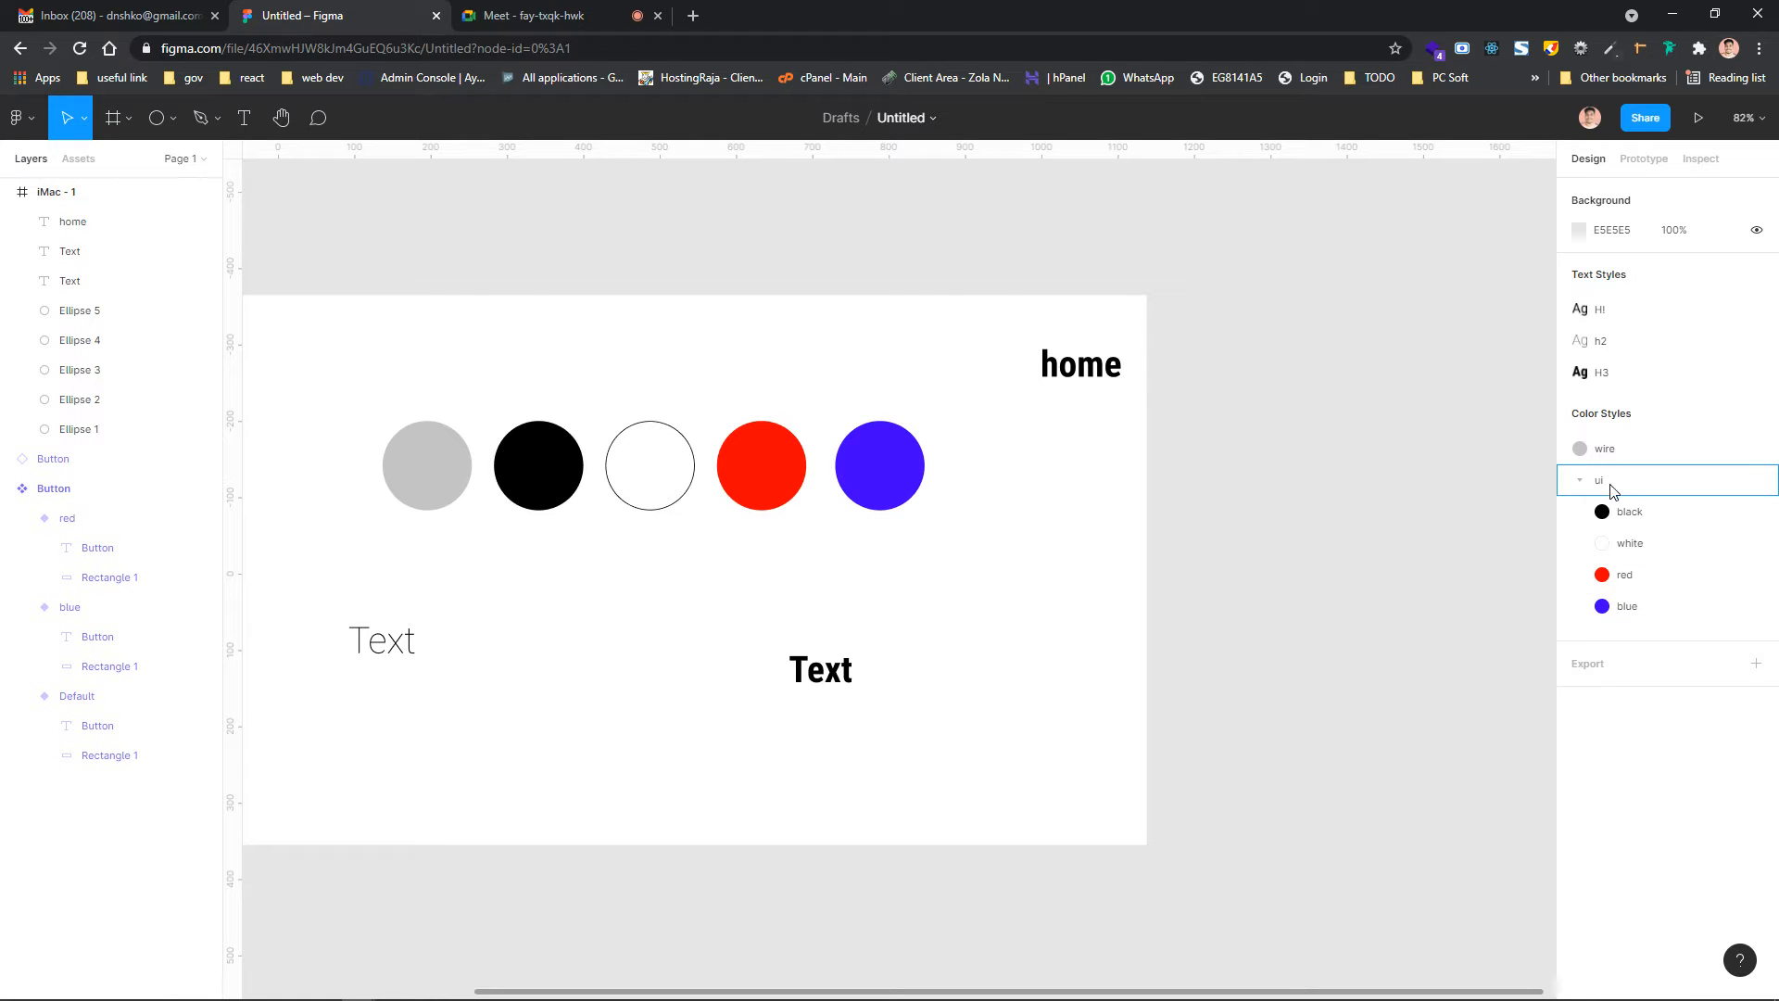
Examine all layers of the iMac - 1 frame selected together, and the button variants beside the frame
scroll(1108, 478, left, 1)
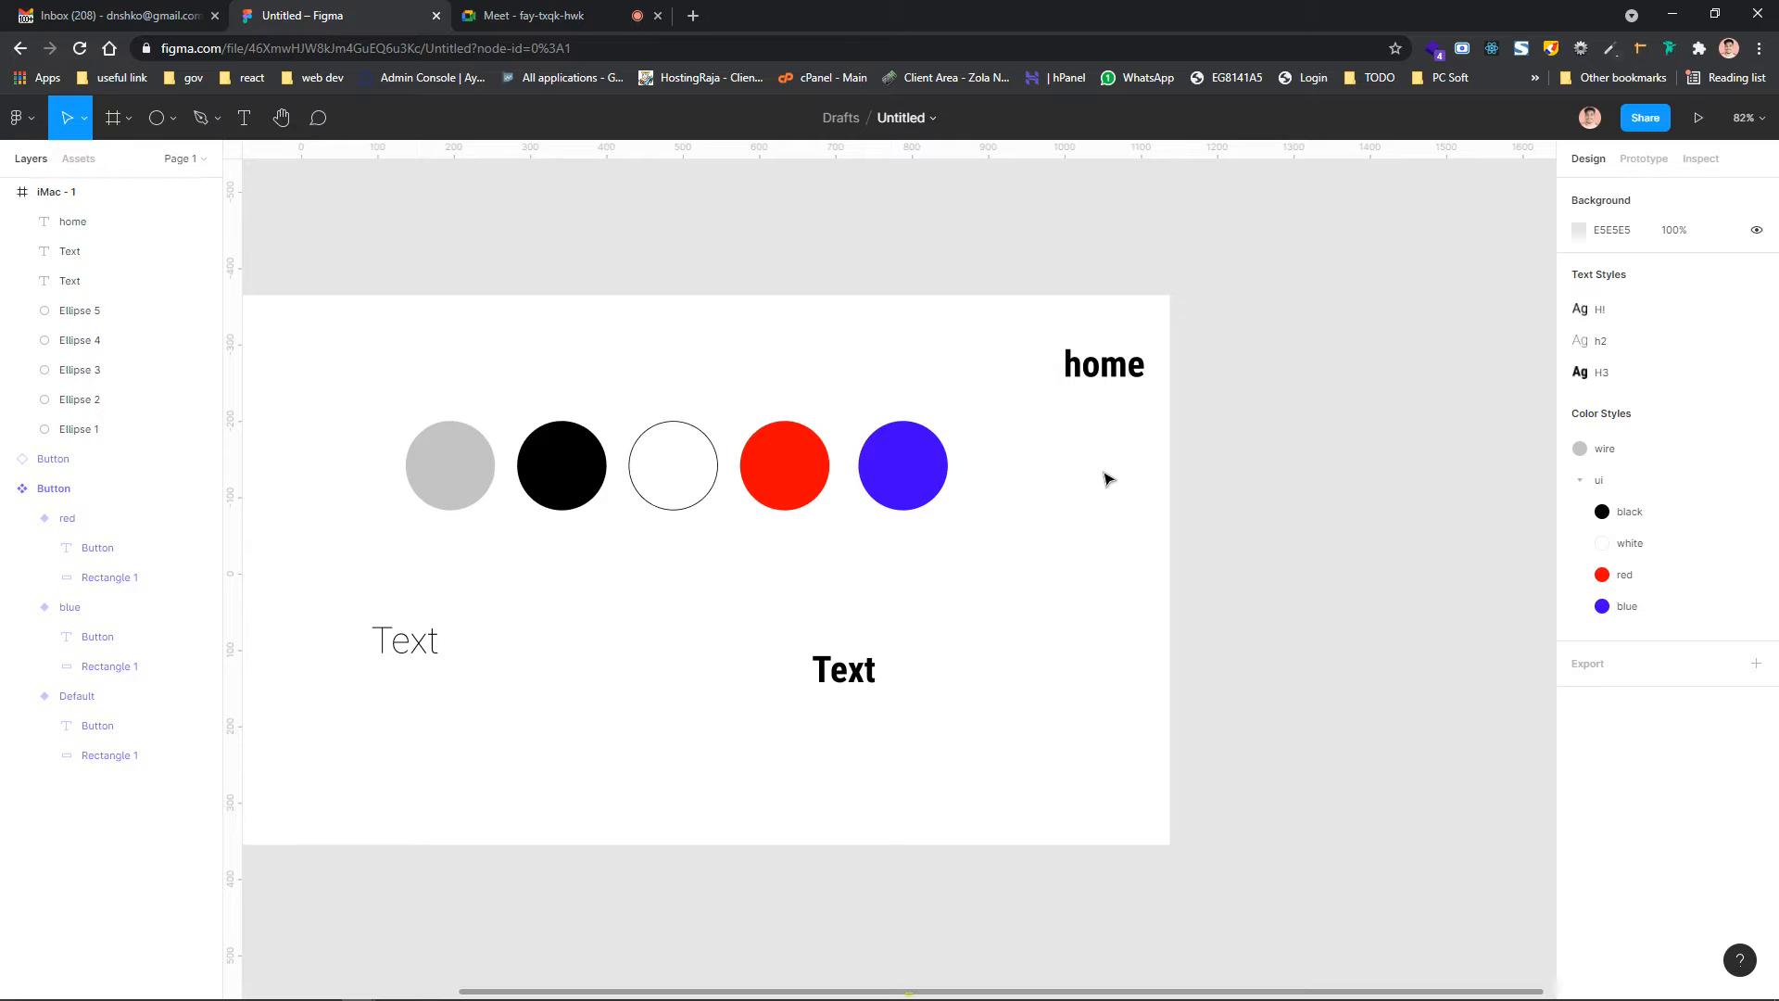
scroll(1109, 478, left, 5)
click(1109, 479)
key(ctrl+a)
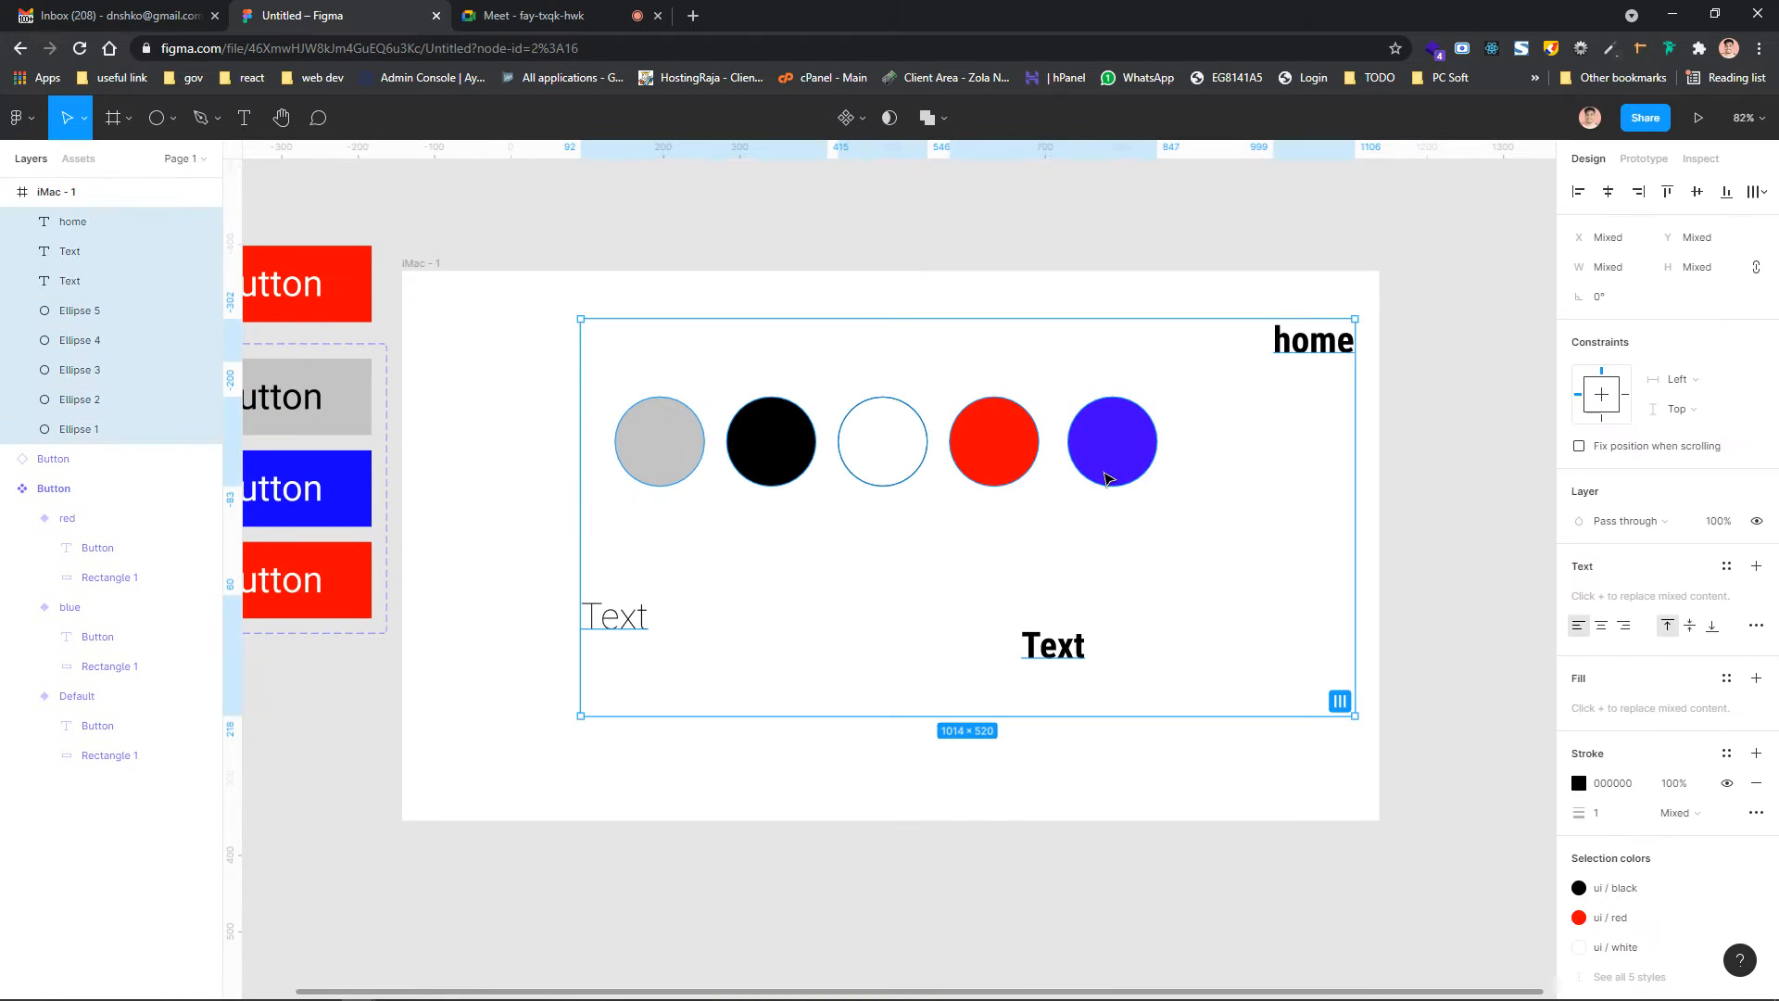
click(1001, 263)
scroll(1001, 263, left, 5)
scroll(1001, 262, up, 1)
scroll(954, 331, right, 1)
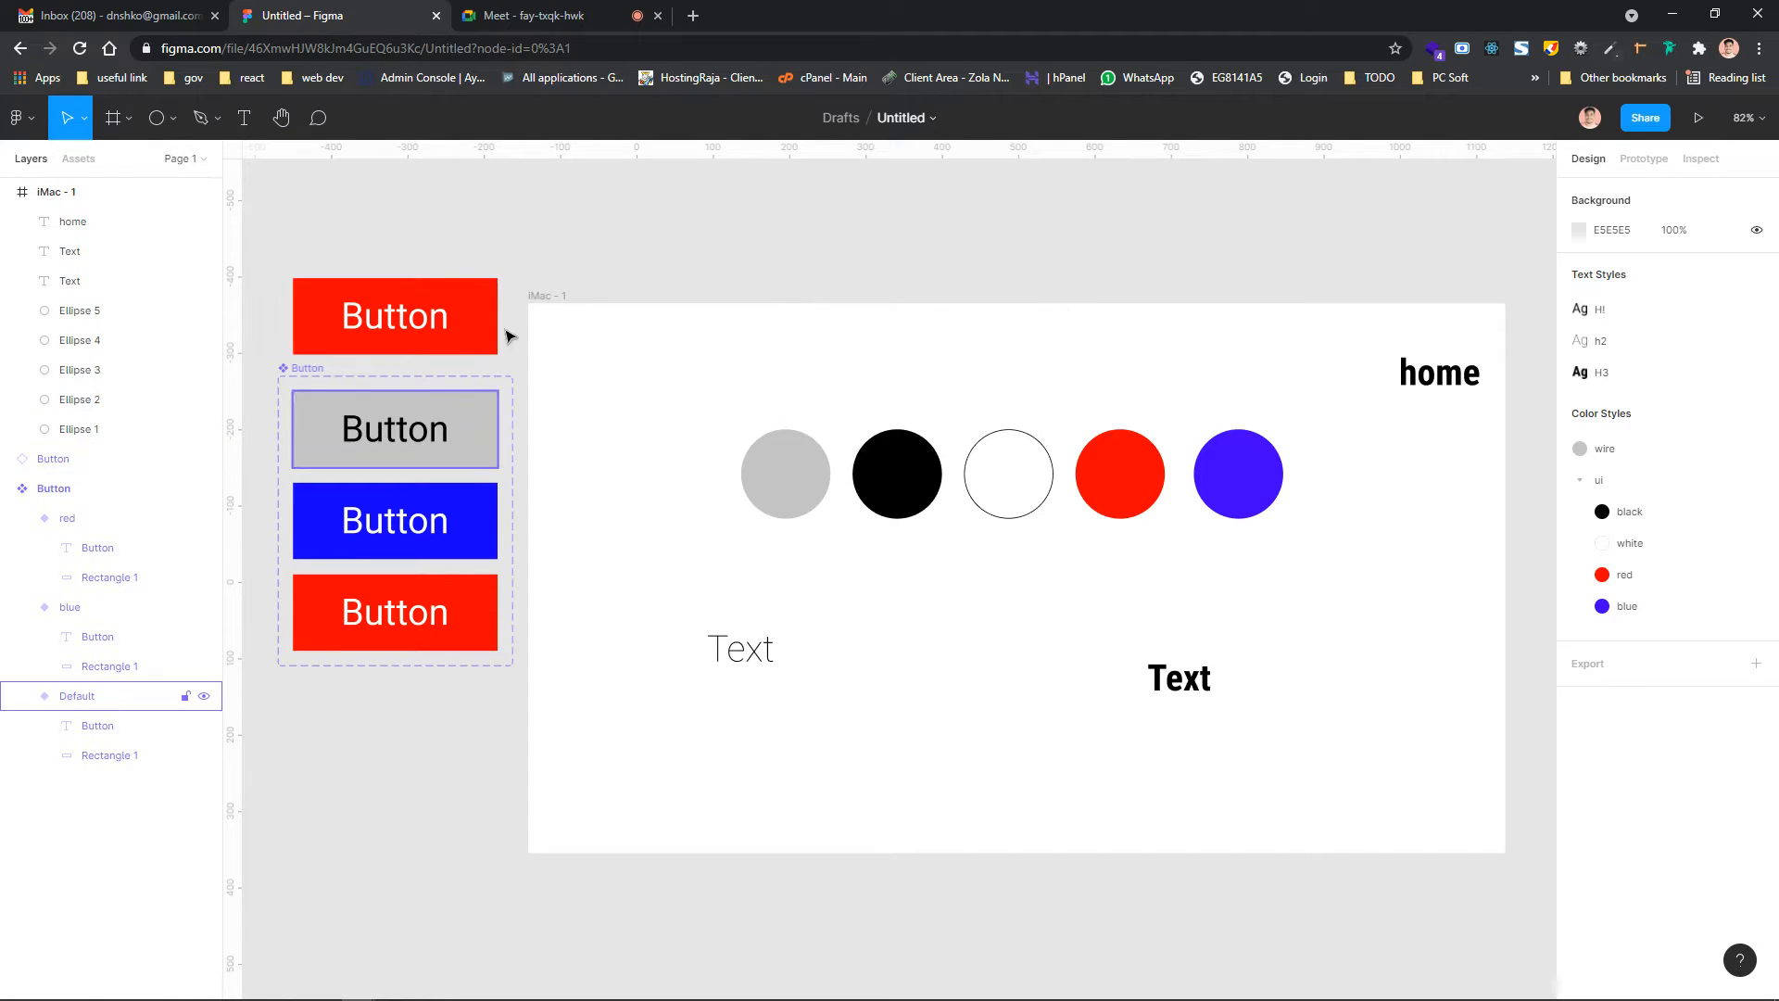
scroll(831, 543, right, 1)
scroll(831, 543, right, 3)
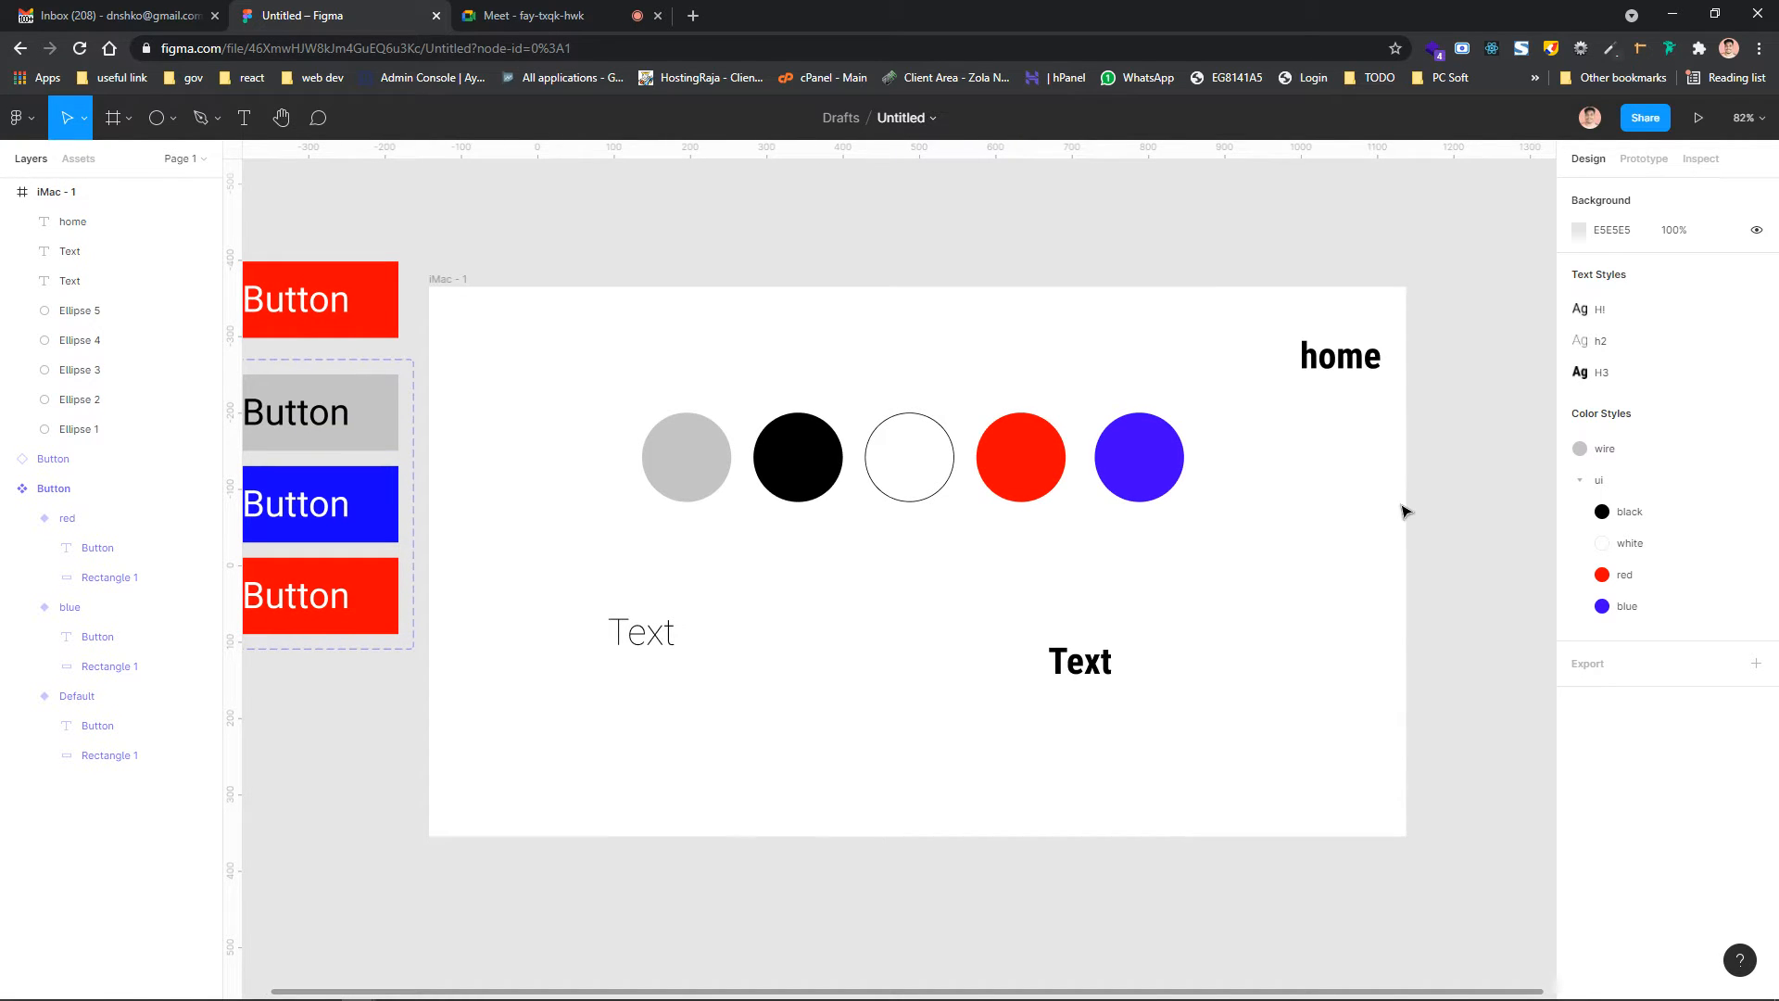
Inspect the "home" text layer's properties, typography and CSS code, including its H3 style block
scroll(1402, 508, right, 2)
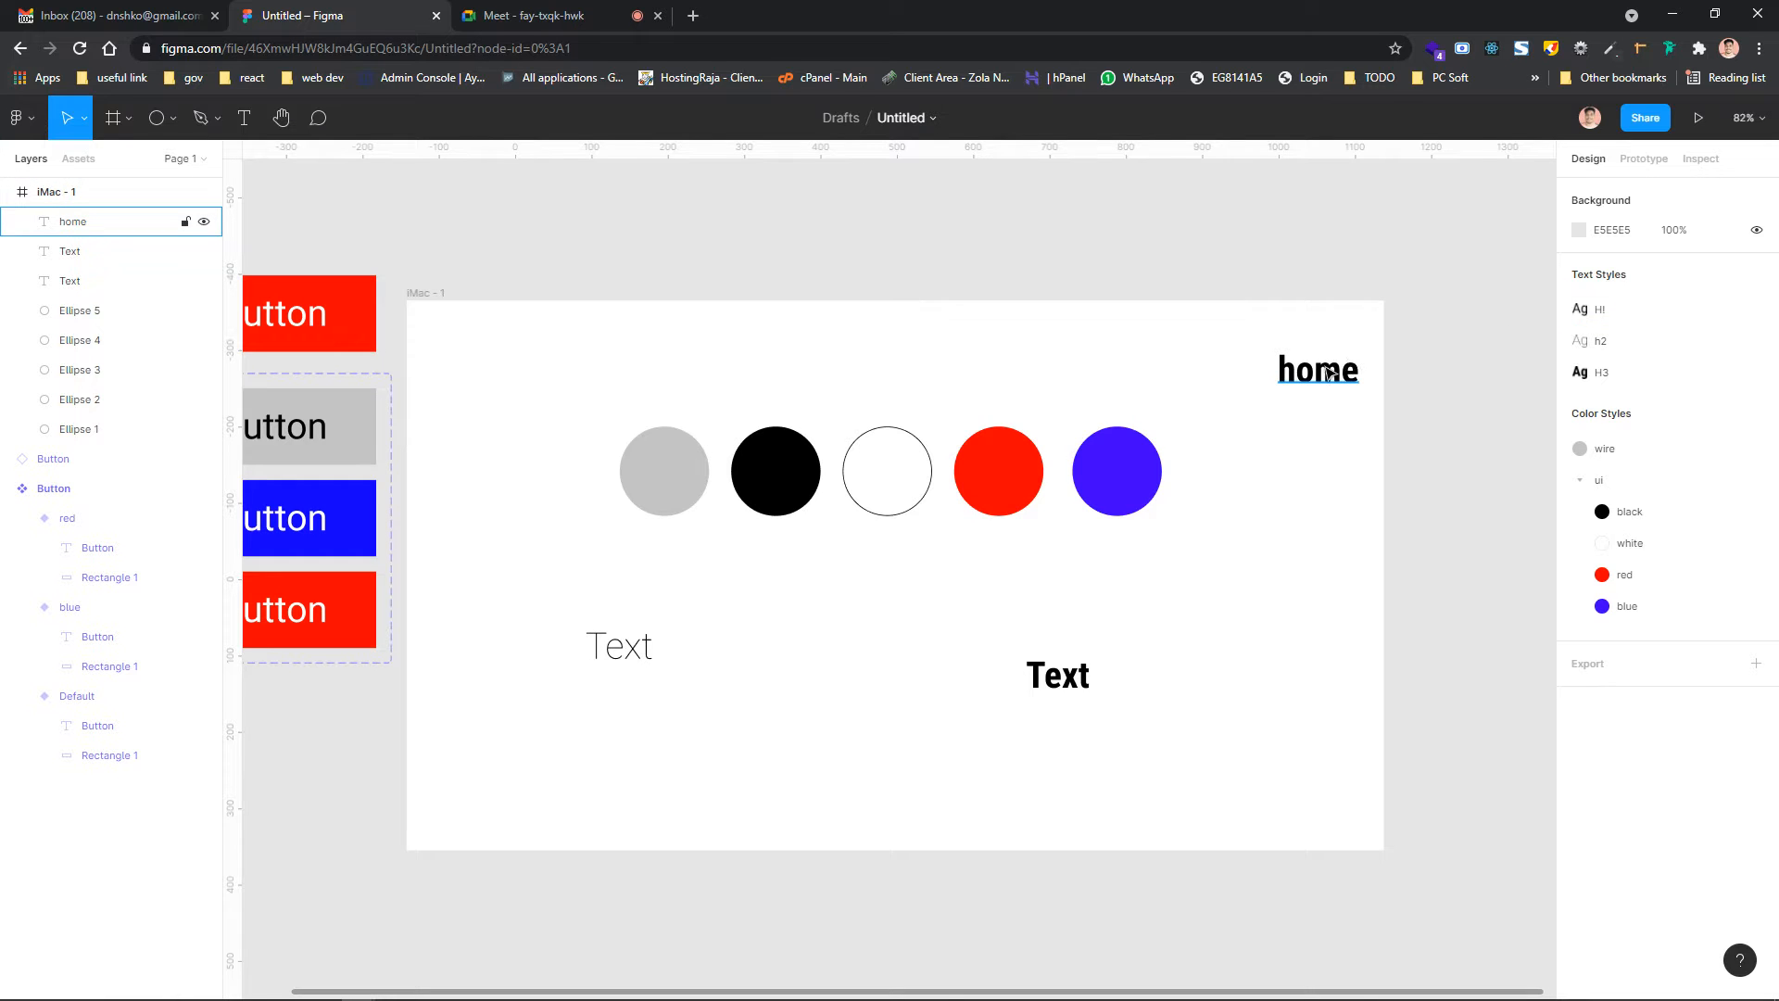
click(1331, 371)
click(1705, 163)
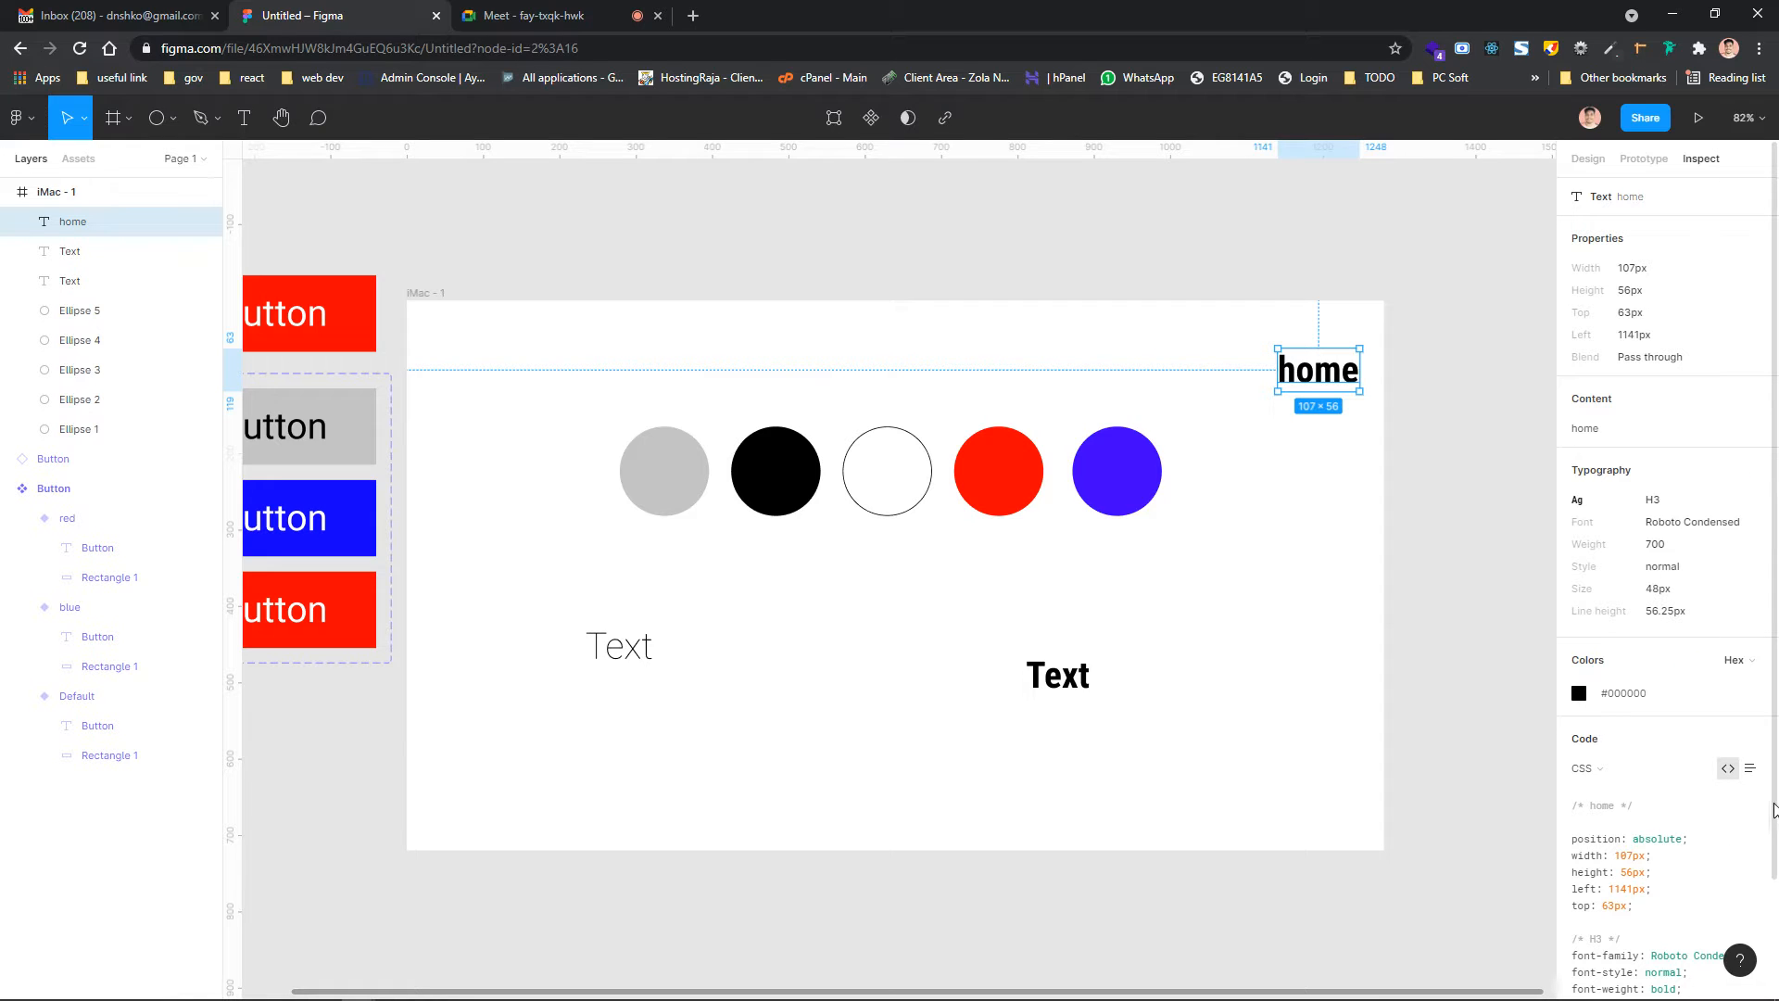
click(1489, 764)
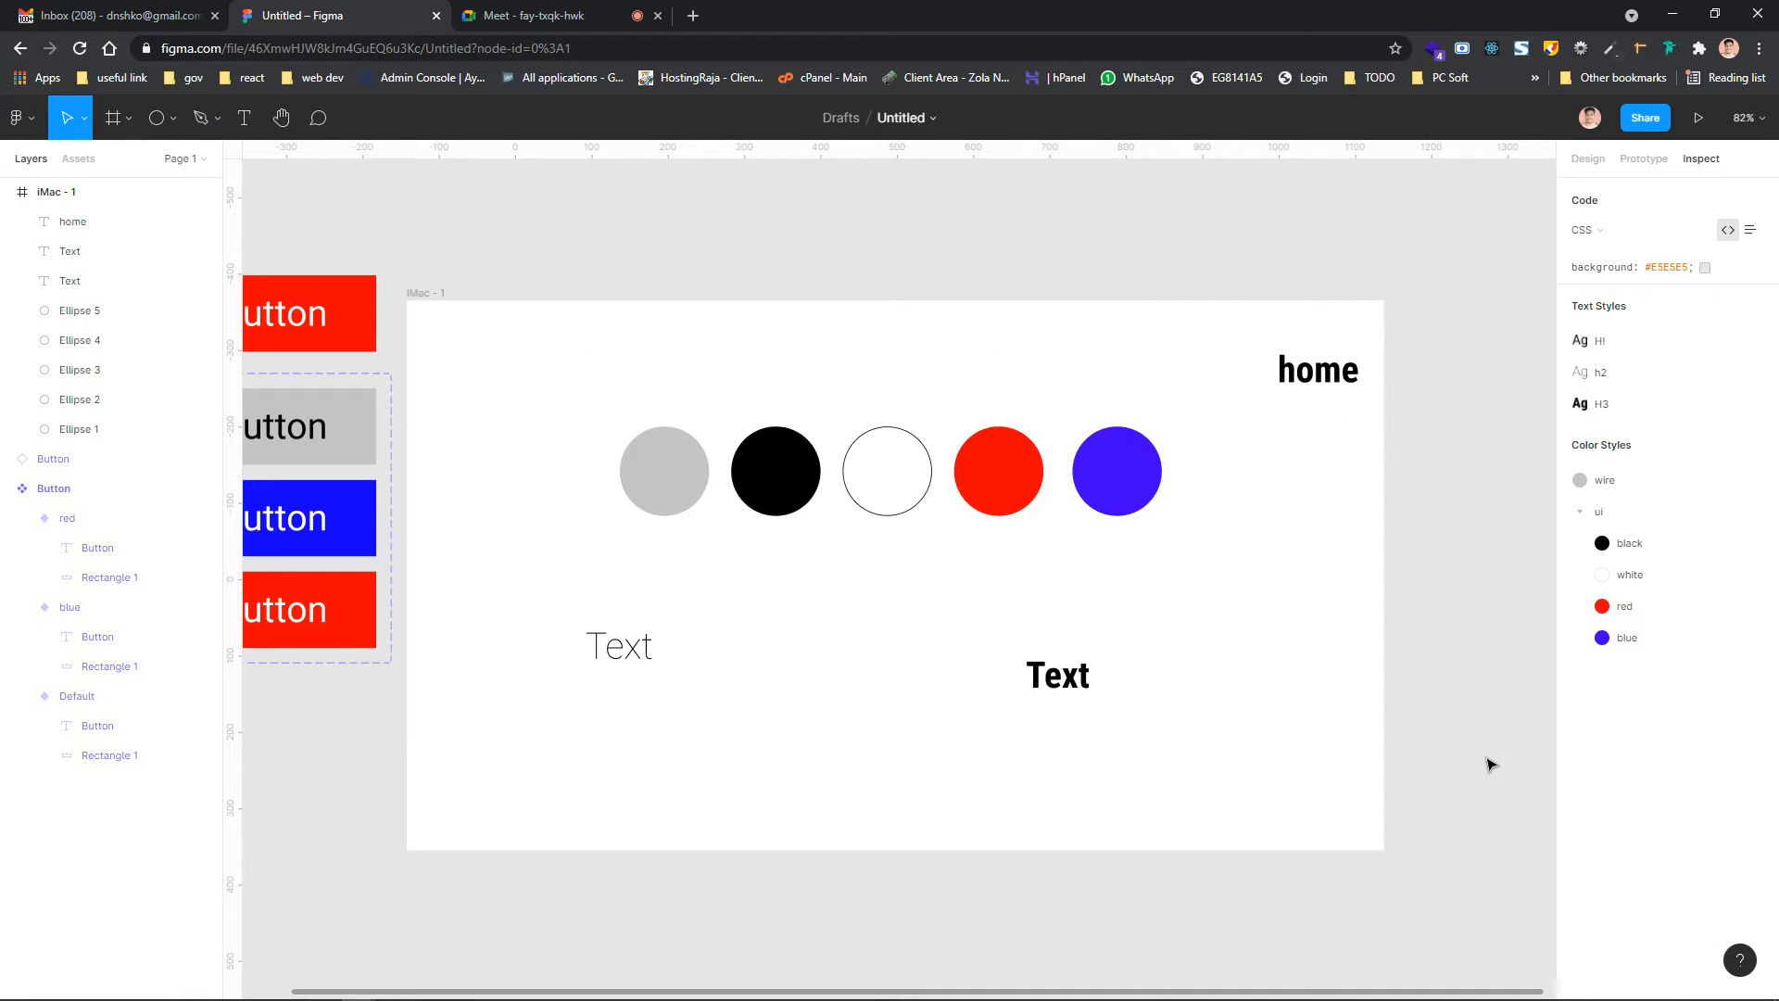
click(1321, 369)
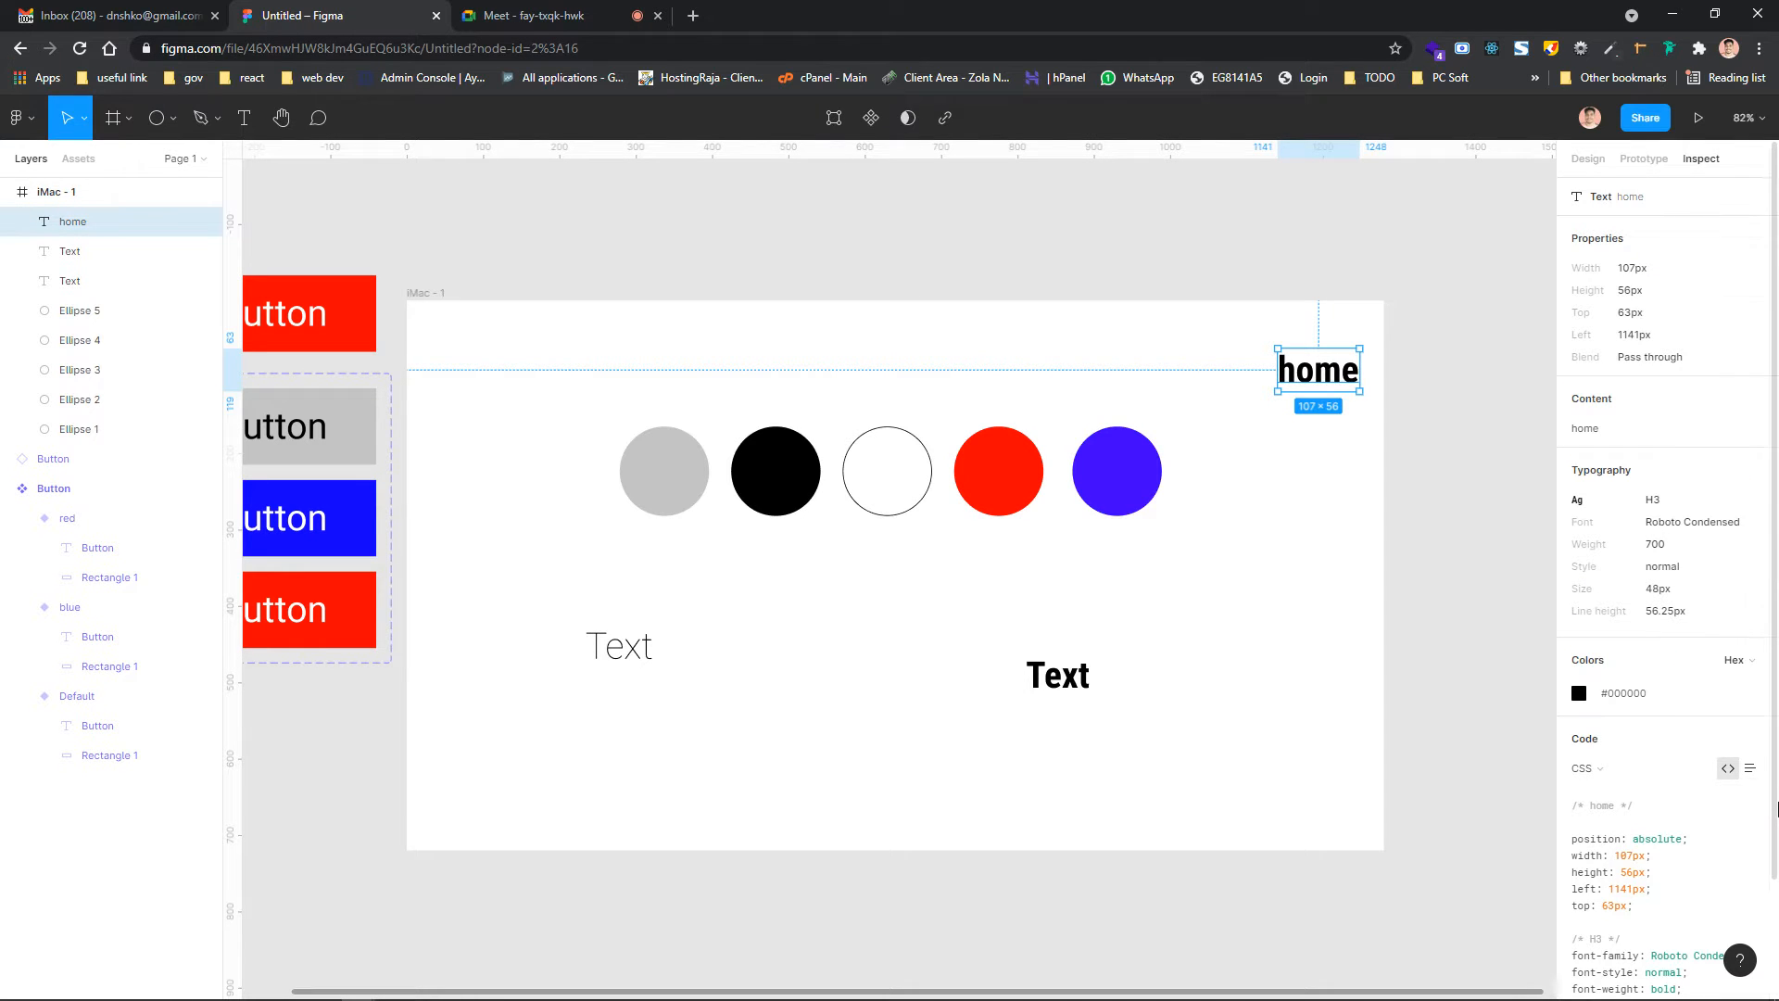
scroll(1778, 811, down, 2)
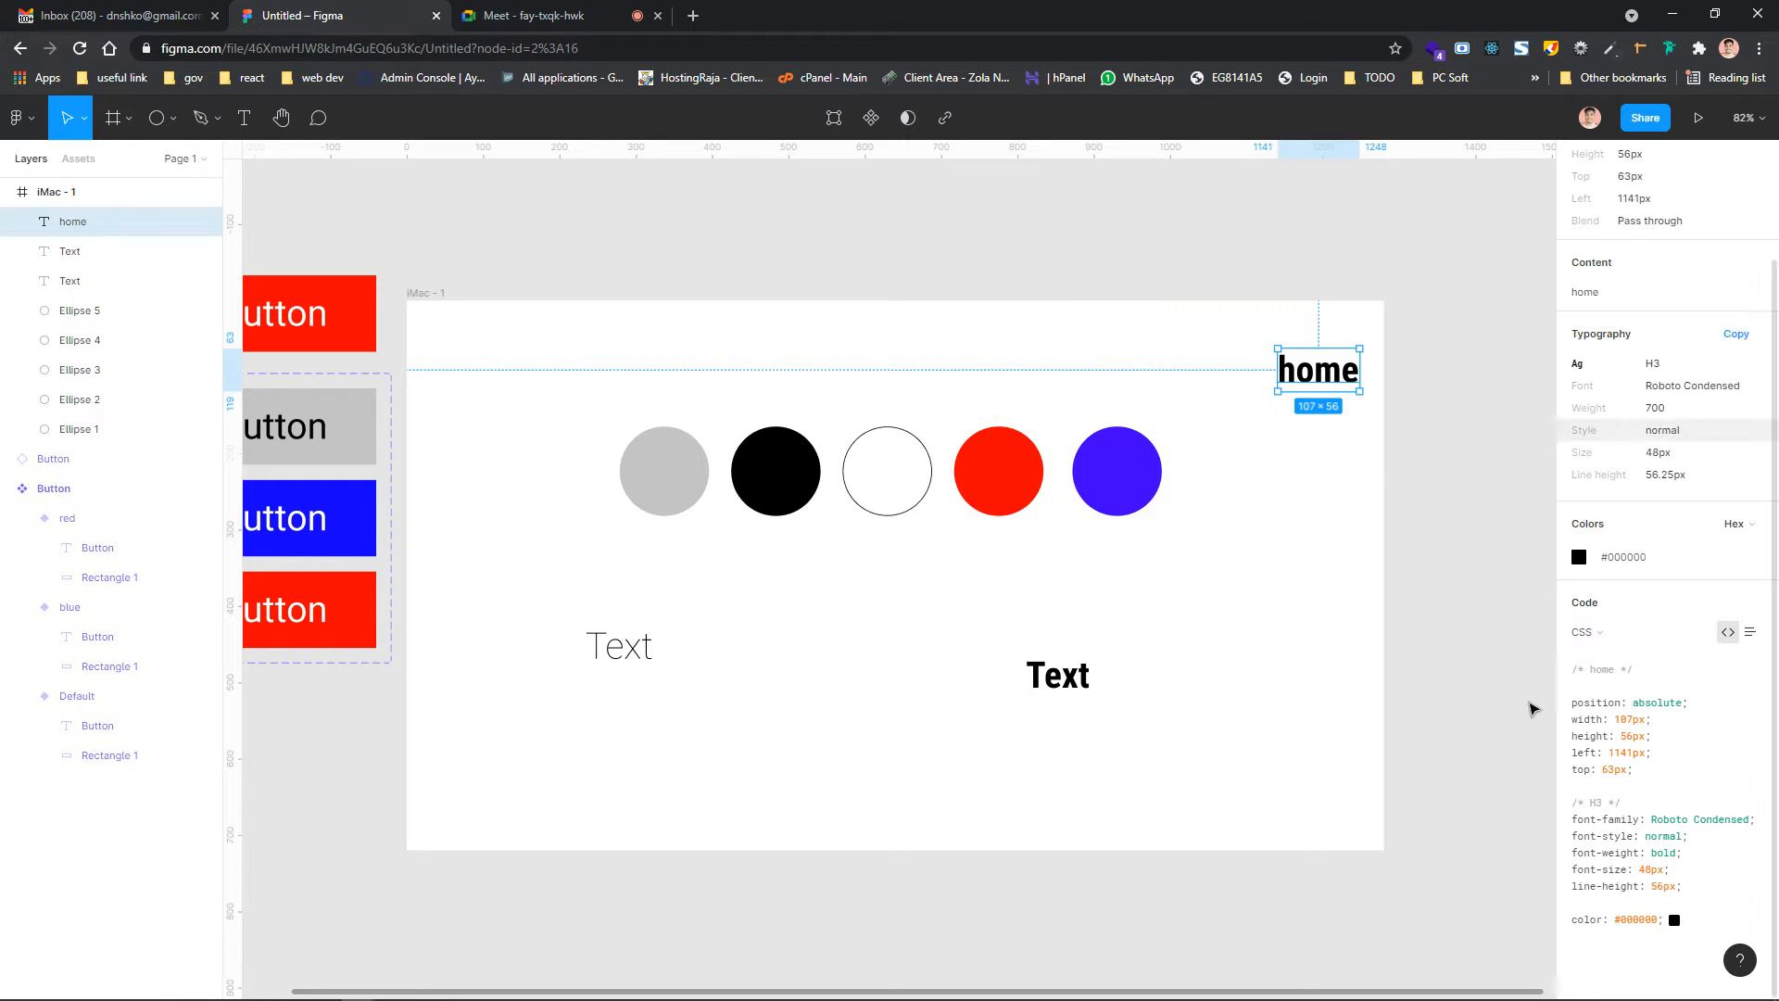
double_click(1590, 805)
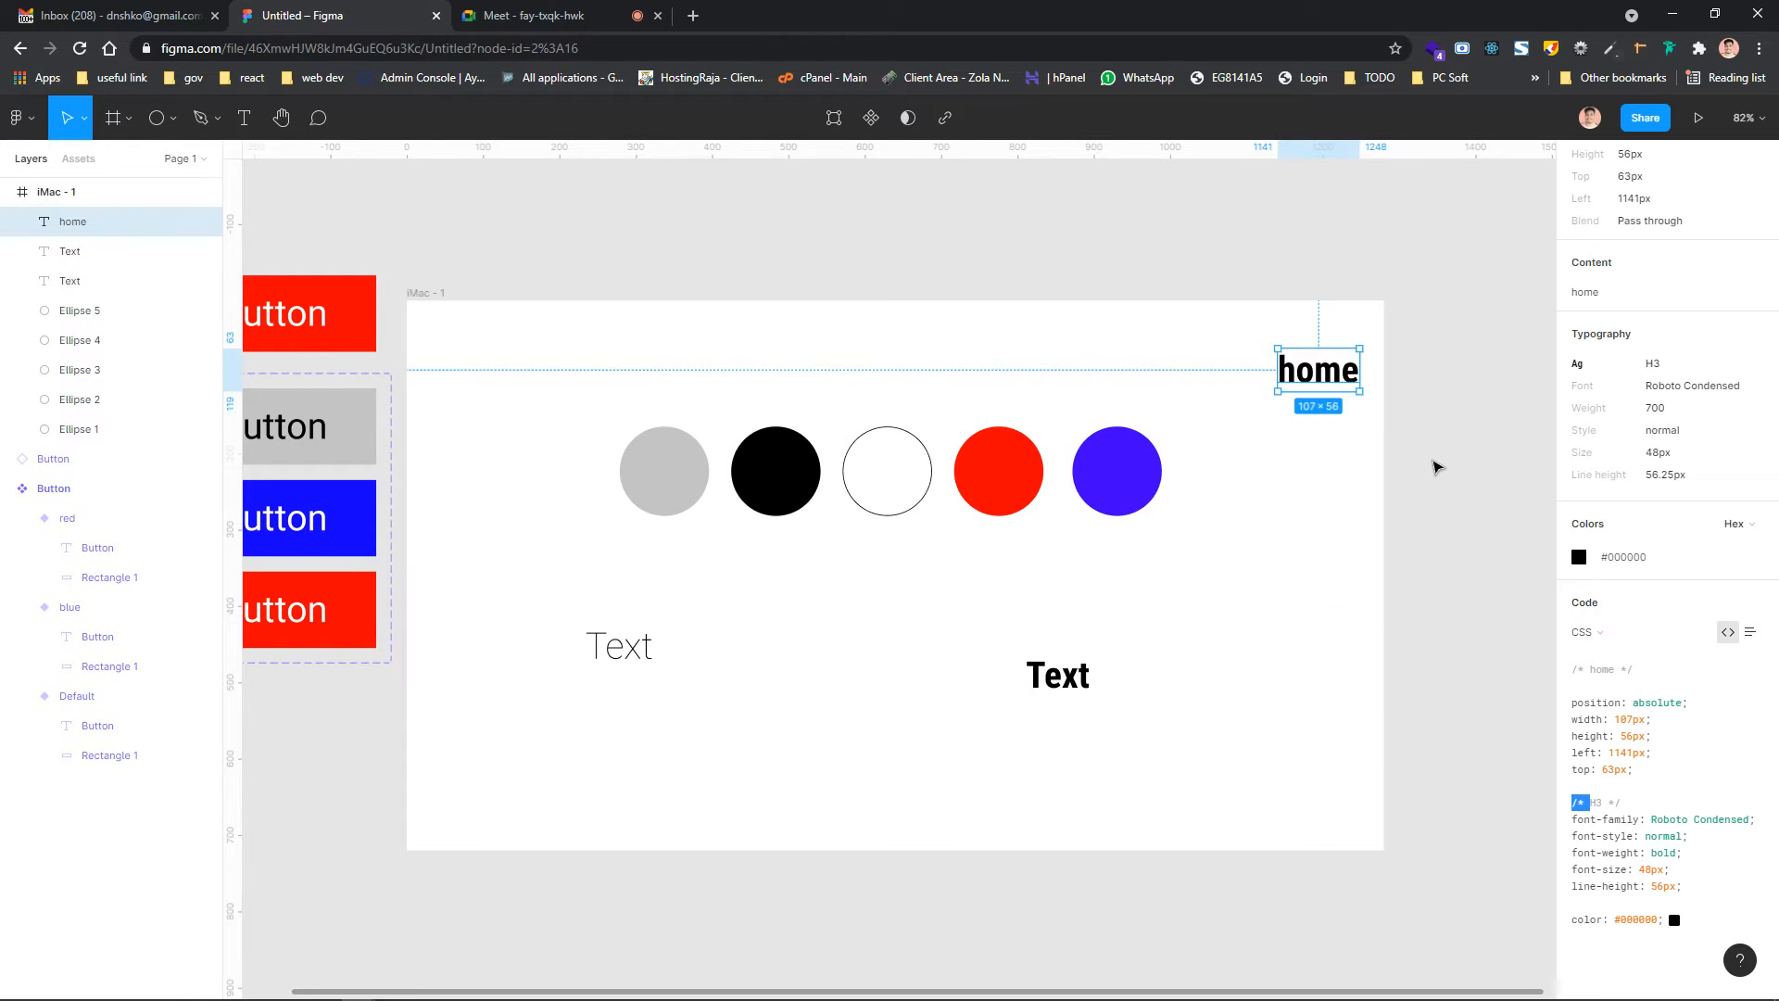
Move the "home" text to about 1101 px from the frame's left and 43 px from its top, and check its CSS position values
drag(1340, 386, 1271, 361)
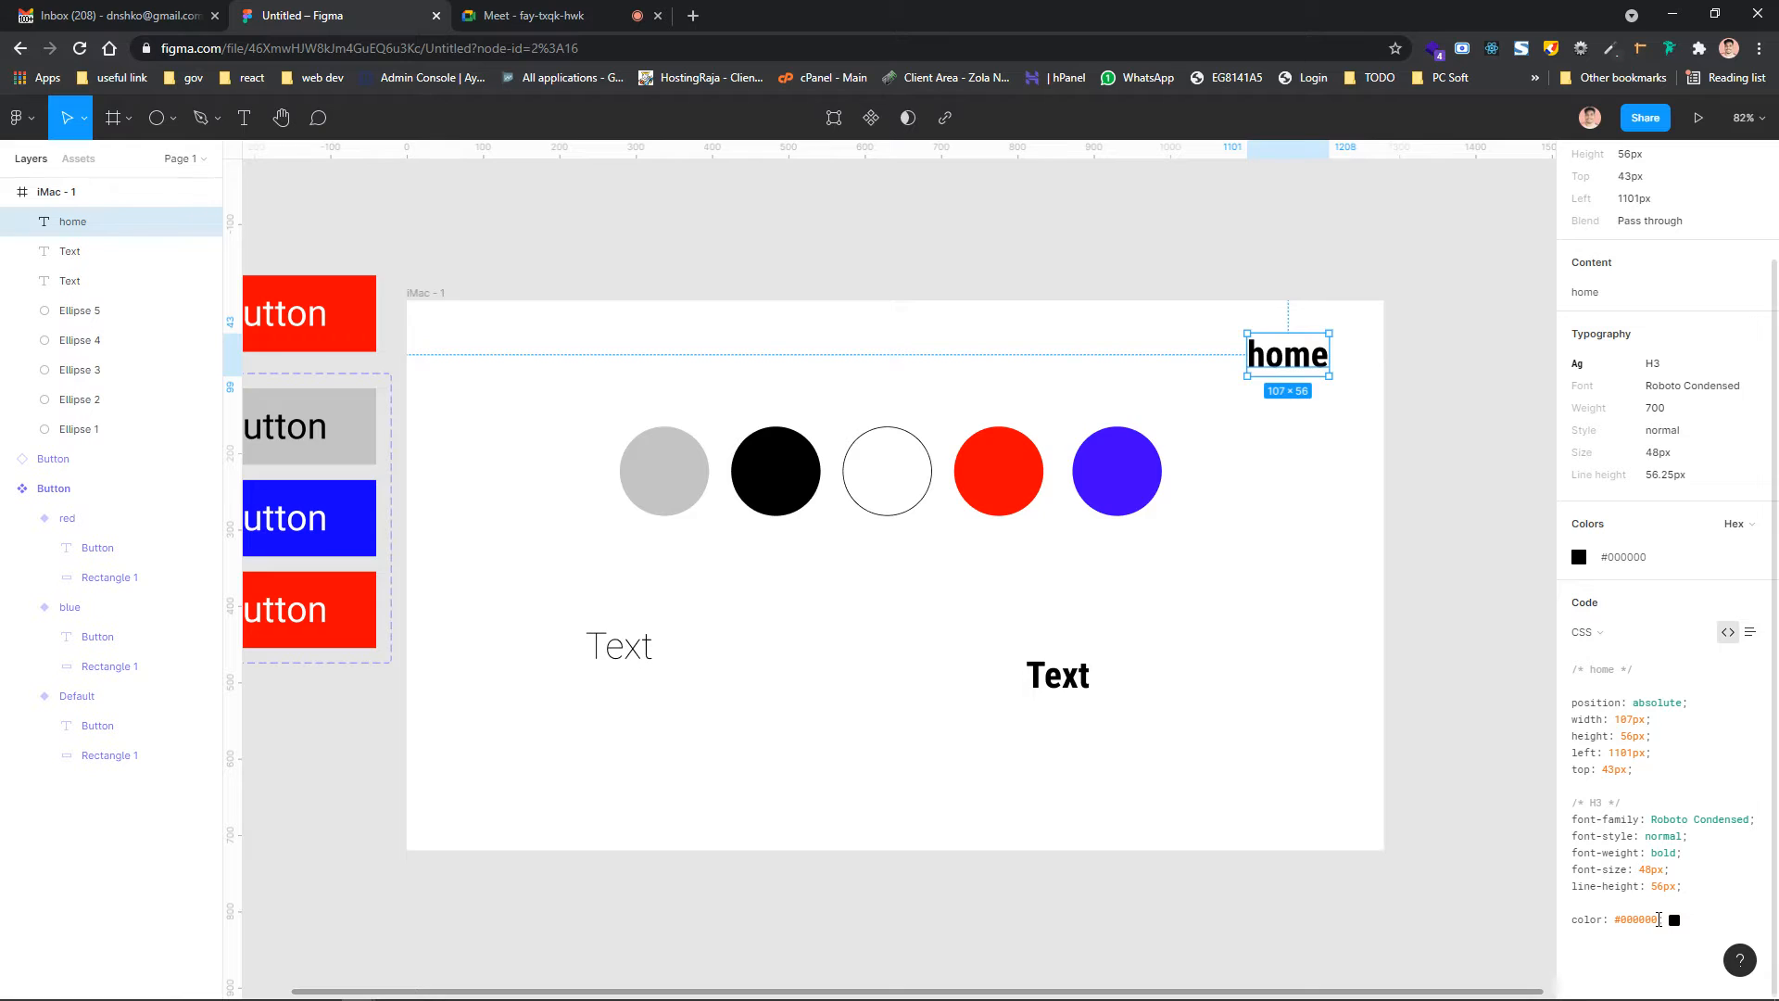
key(alt)
click(1371, 546)
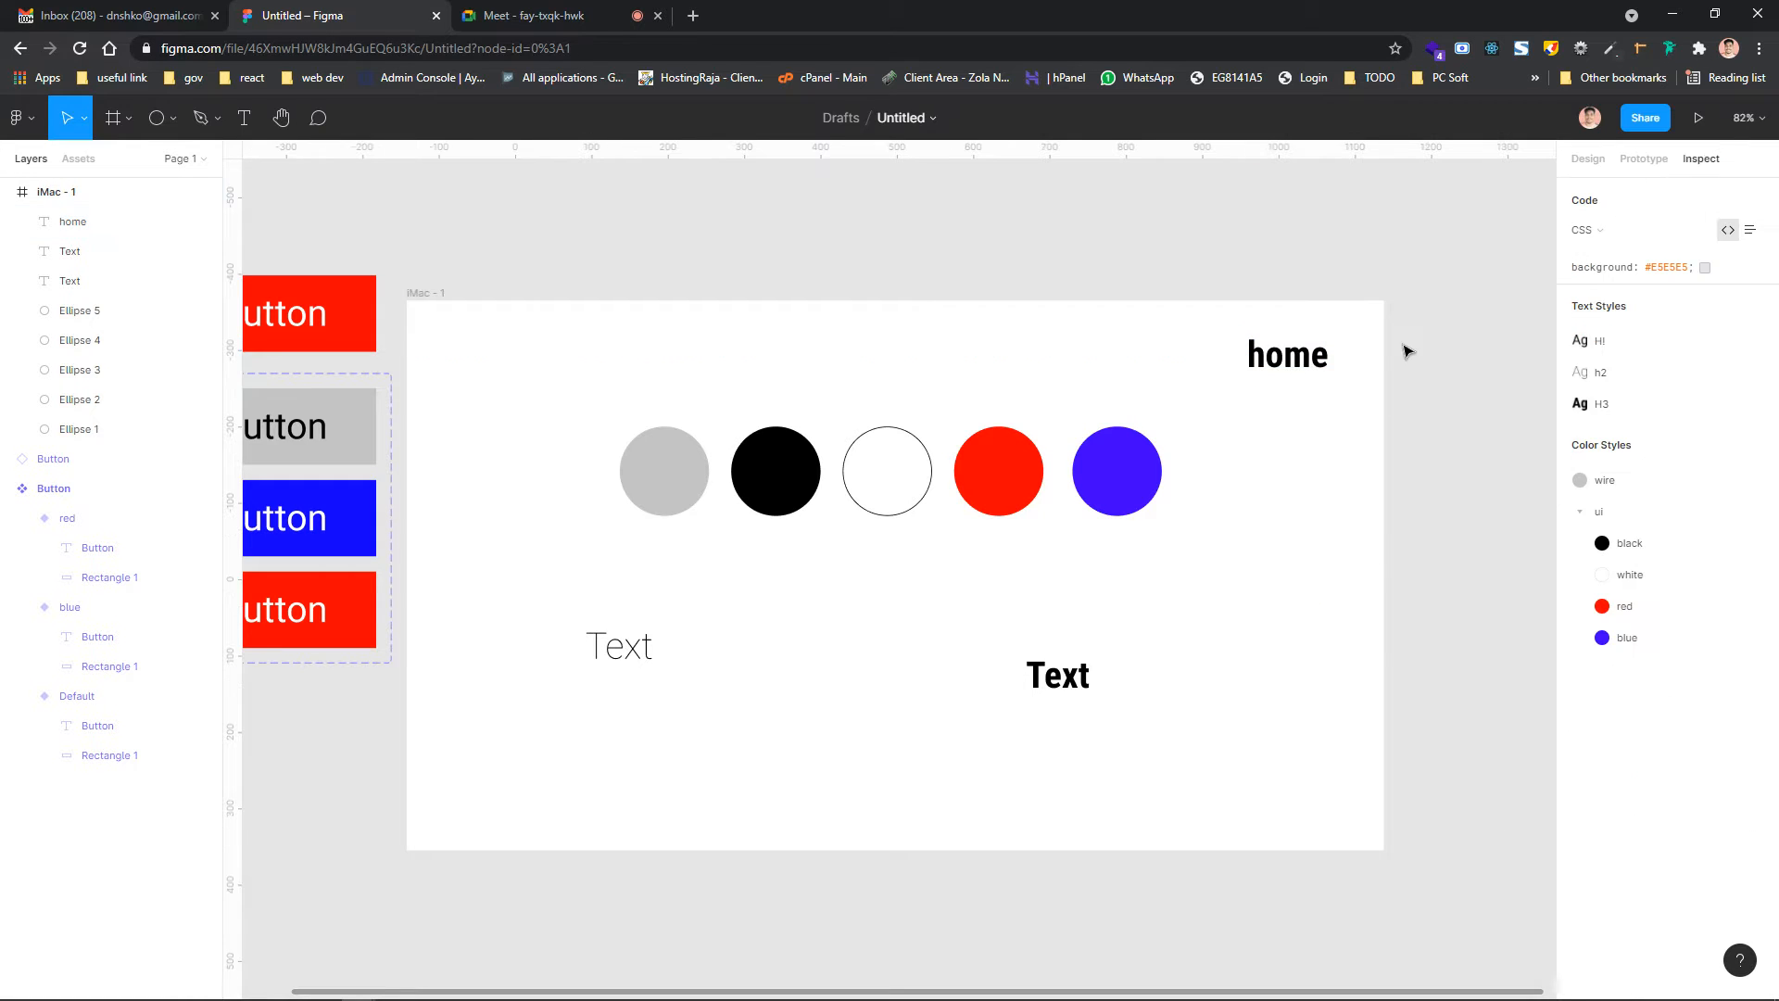
click(1328, 354)
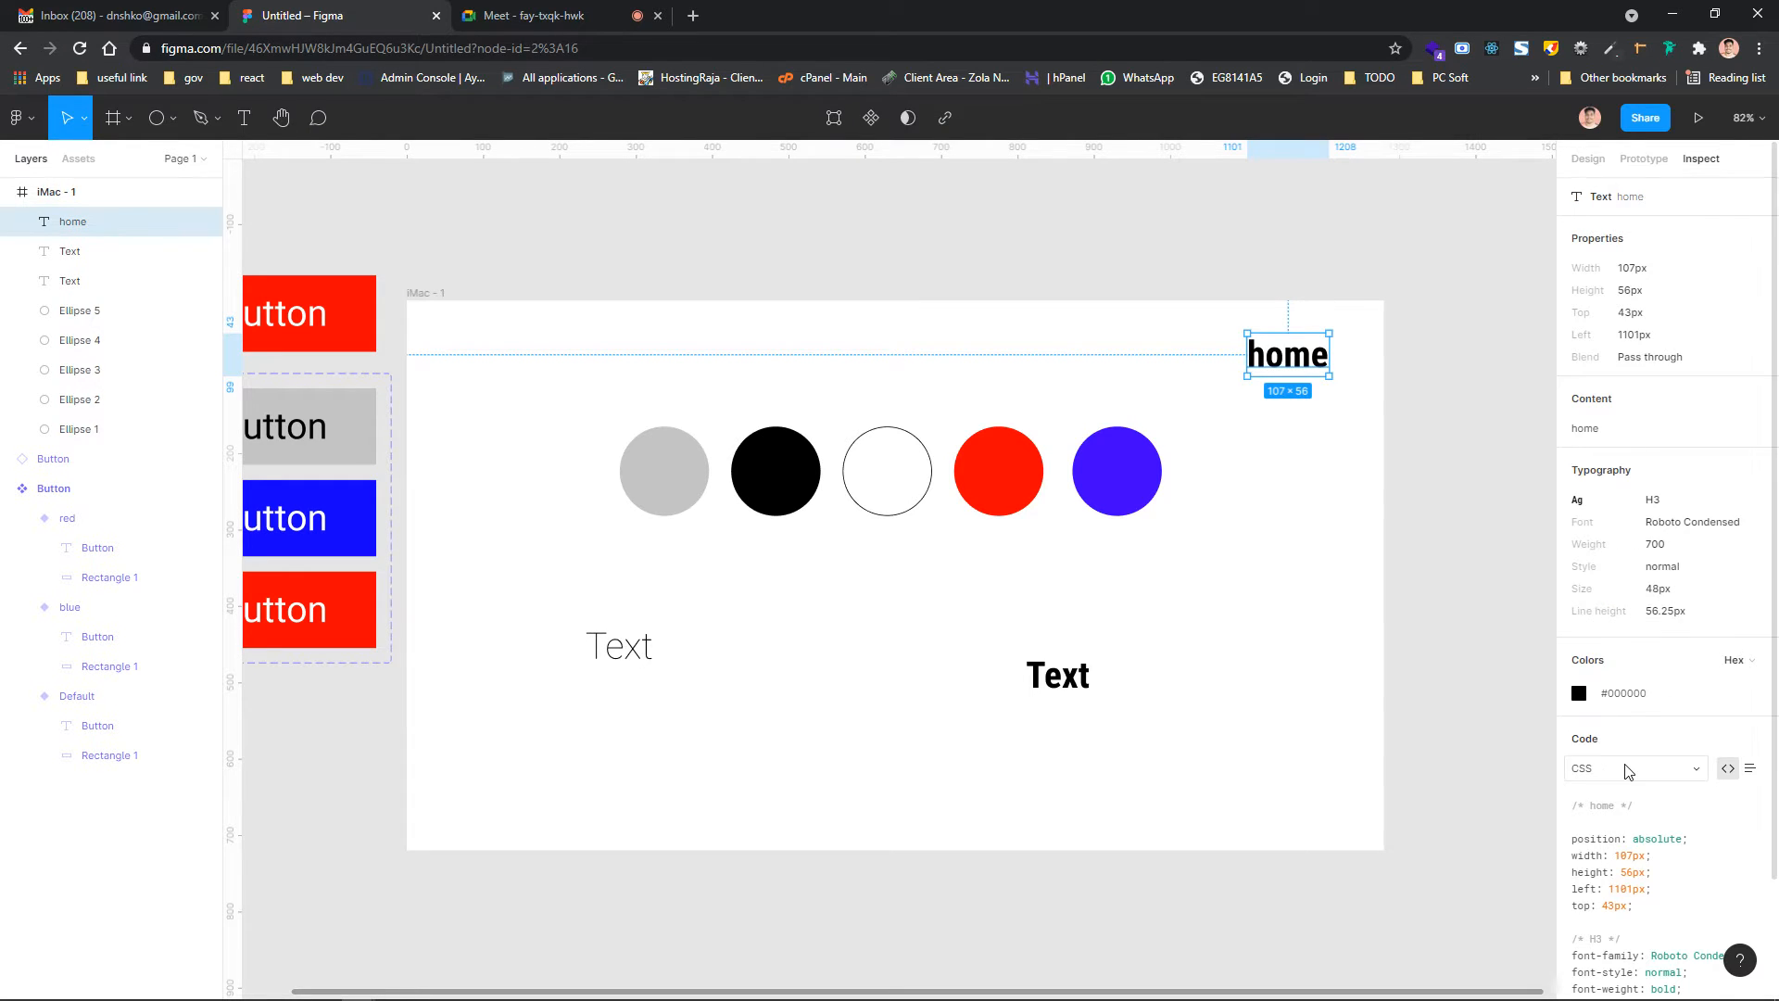
scroll(1631, 767, down, 2)
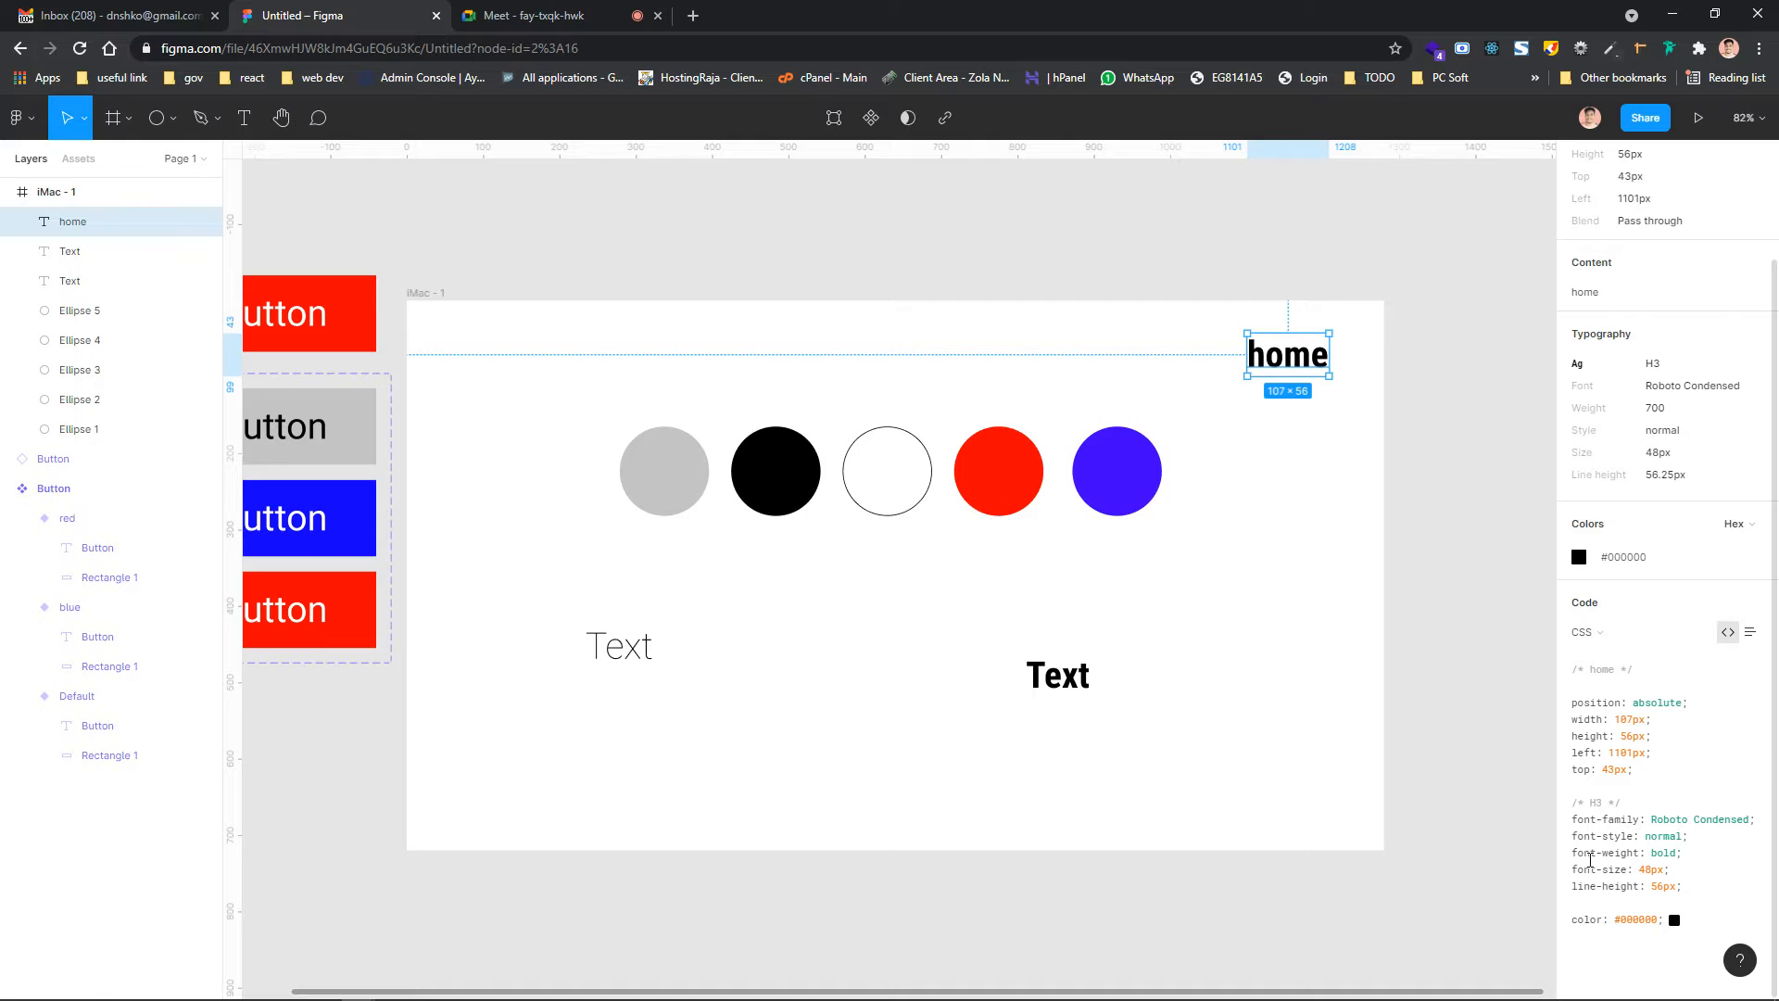
click(1260, 503)
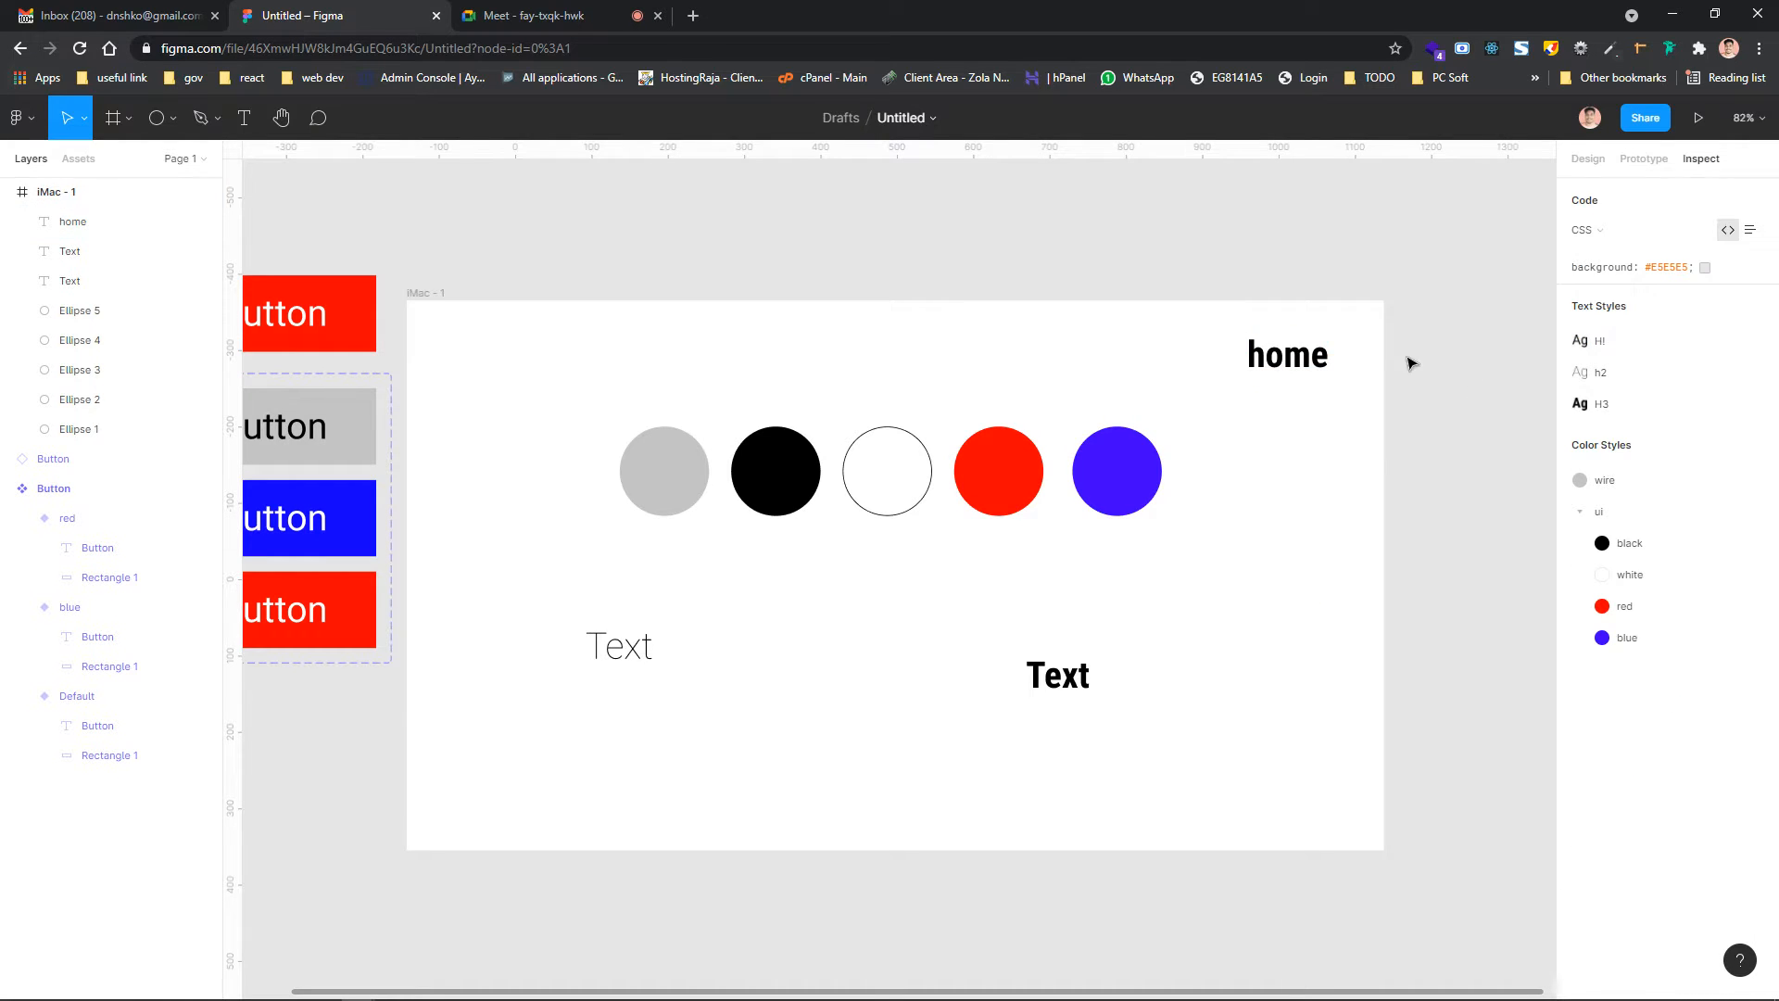
scroll(692, 365, left, 3)
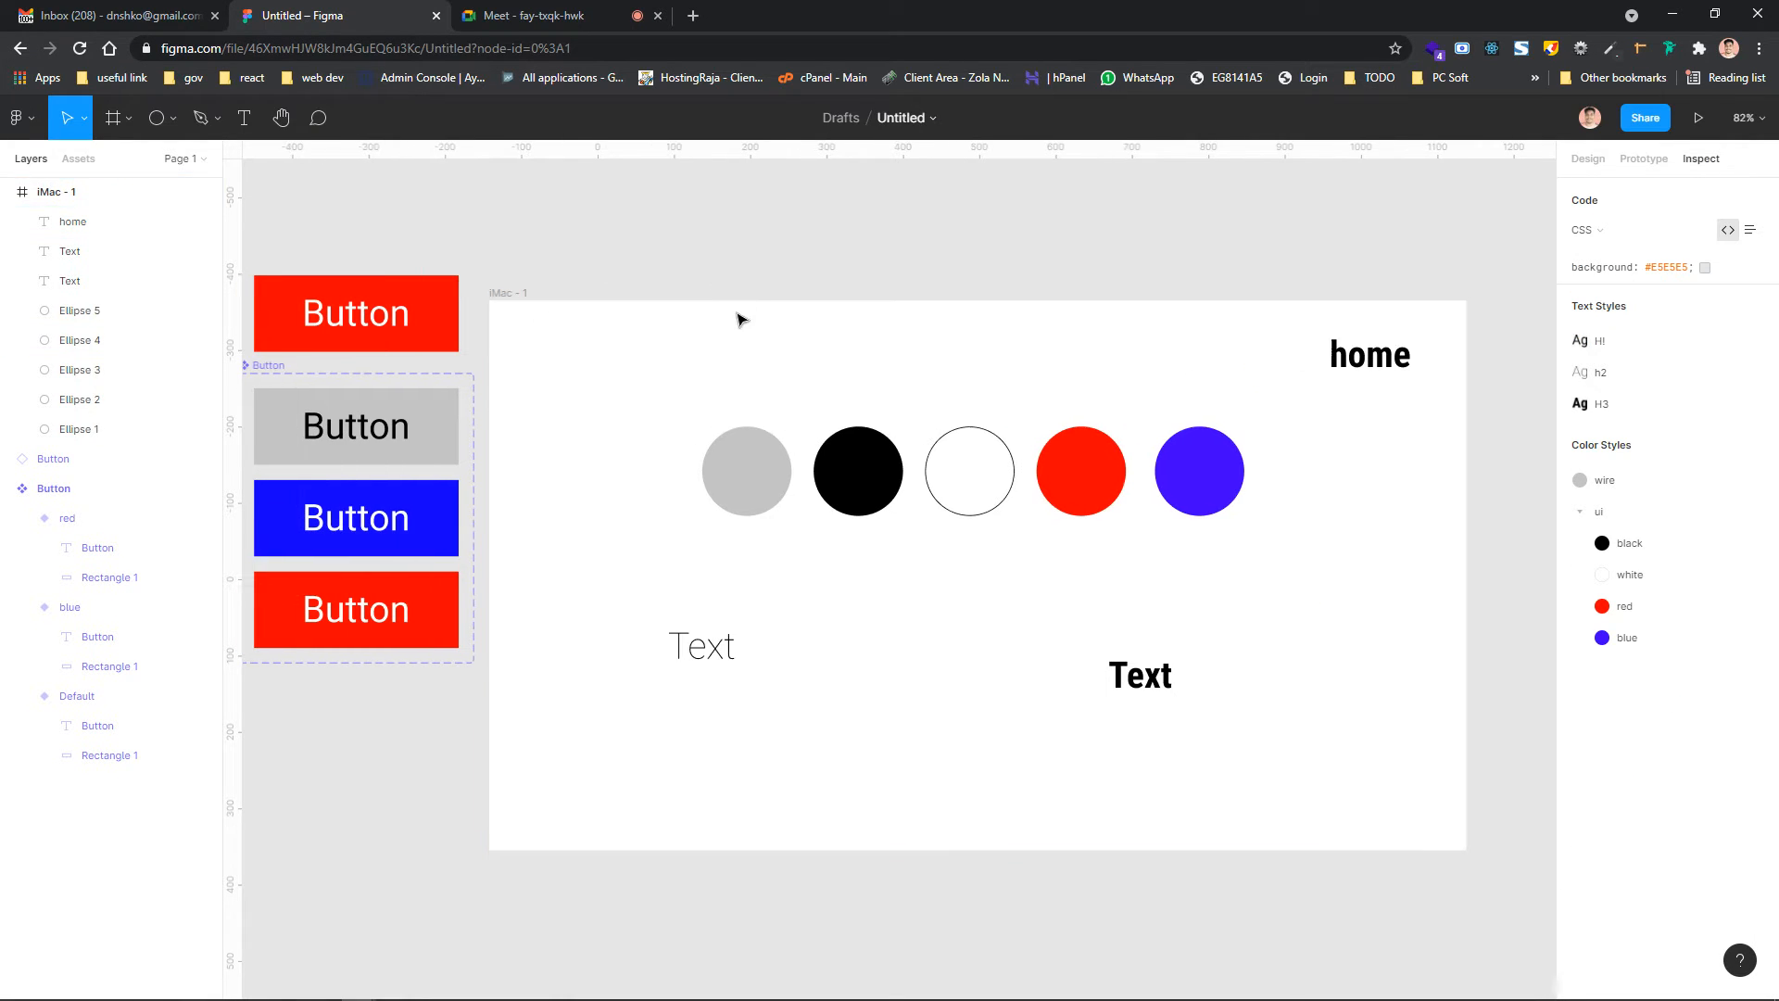
scroll(739, 320, left, 2)
scroll(739, 322, right, 3)
scroll(738, 323, right, 1)
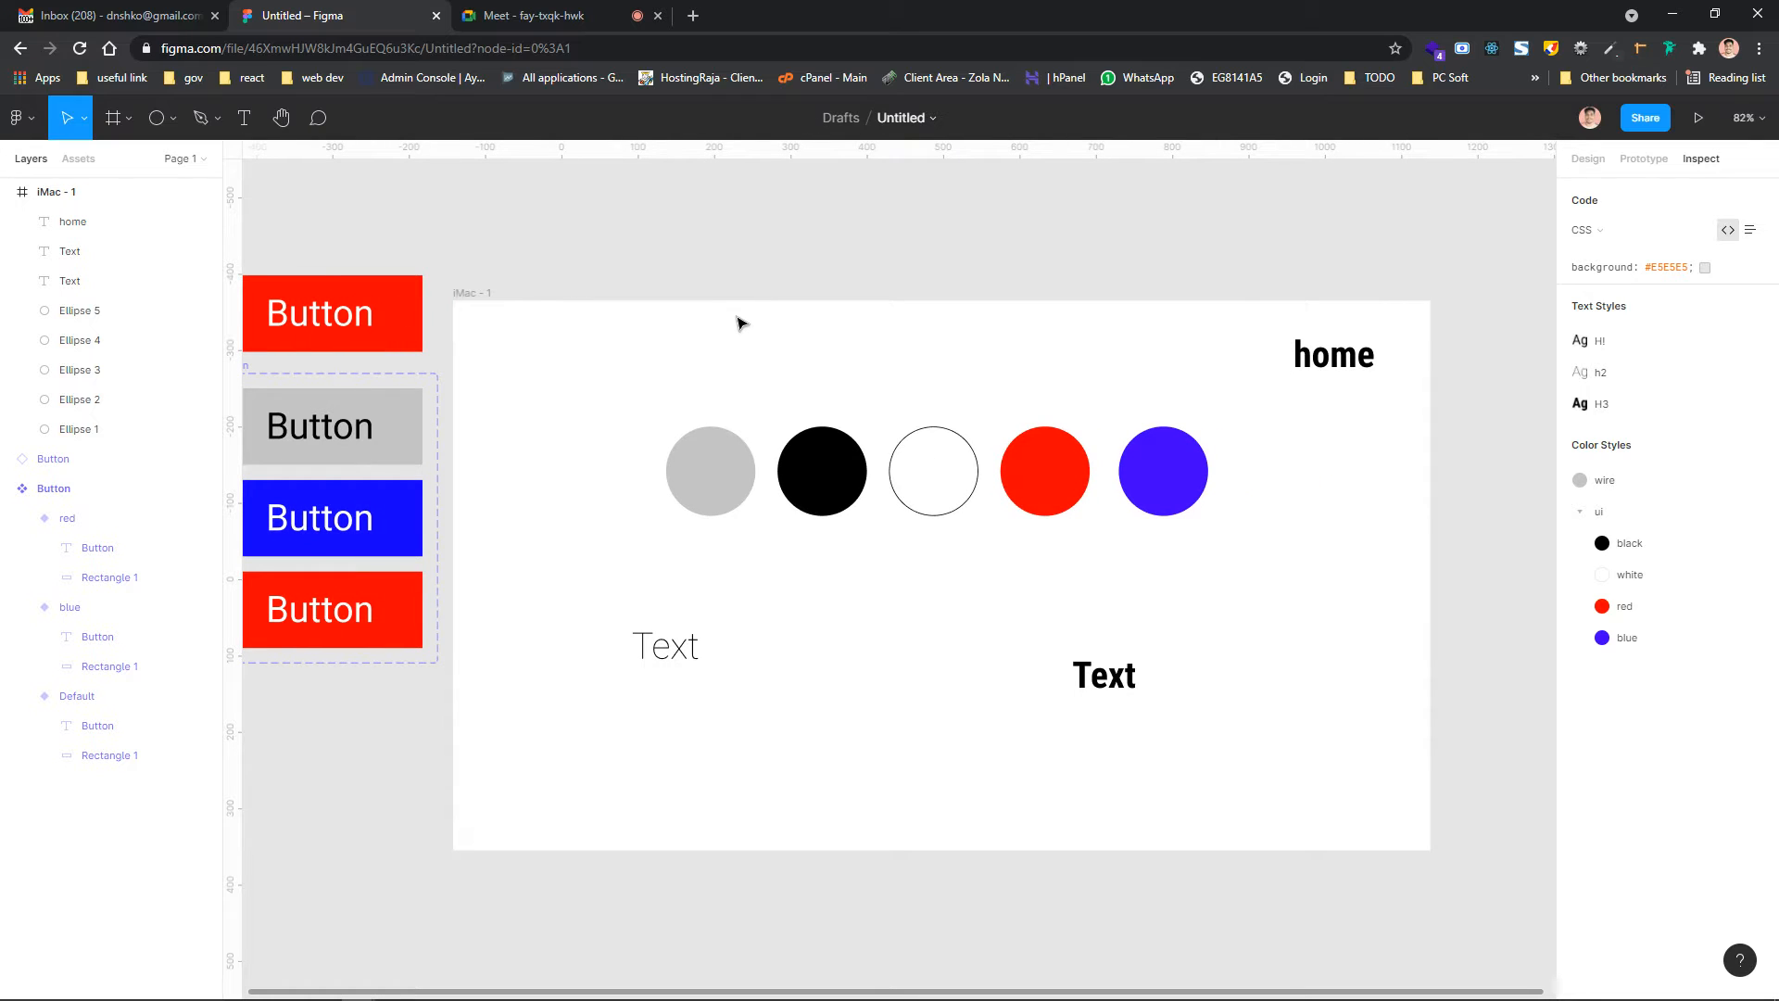
scroll(897, 345, right, 2)
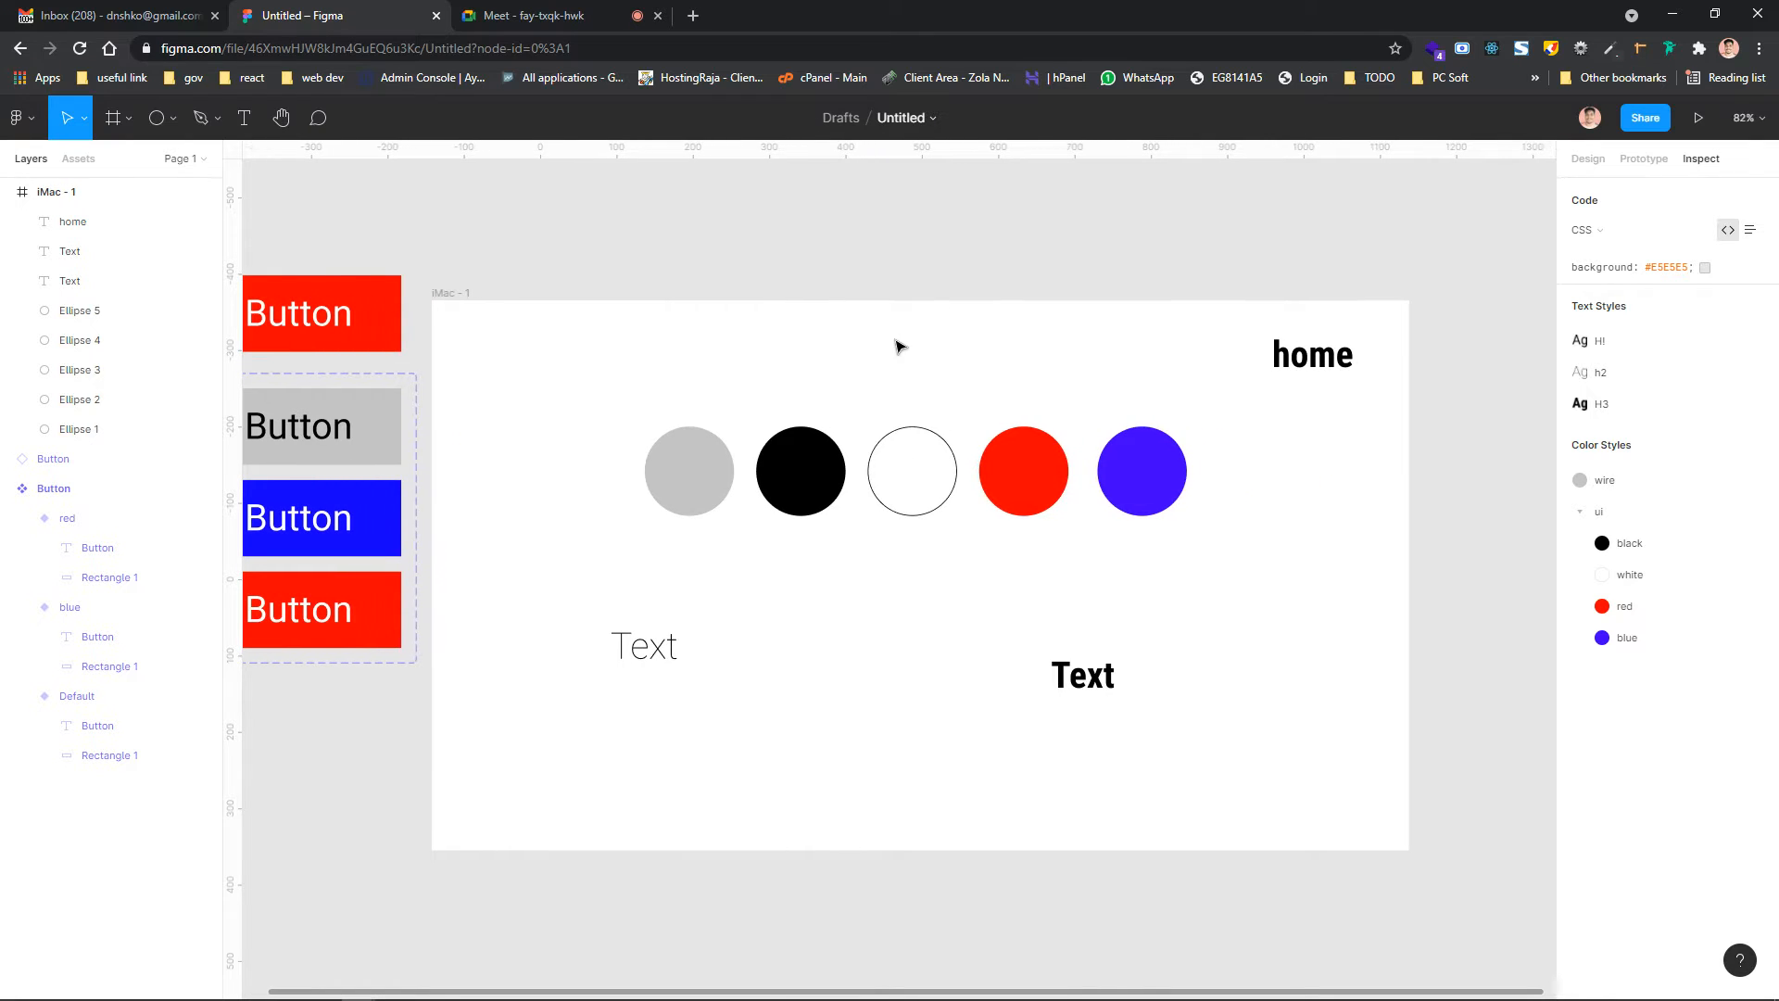
scroll(801, 309, left, 4)
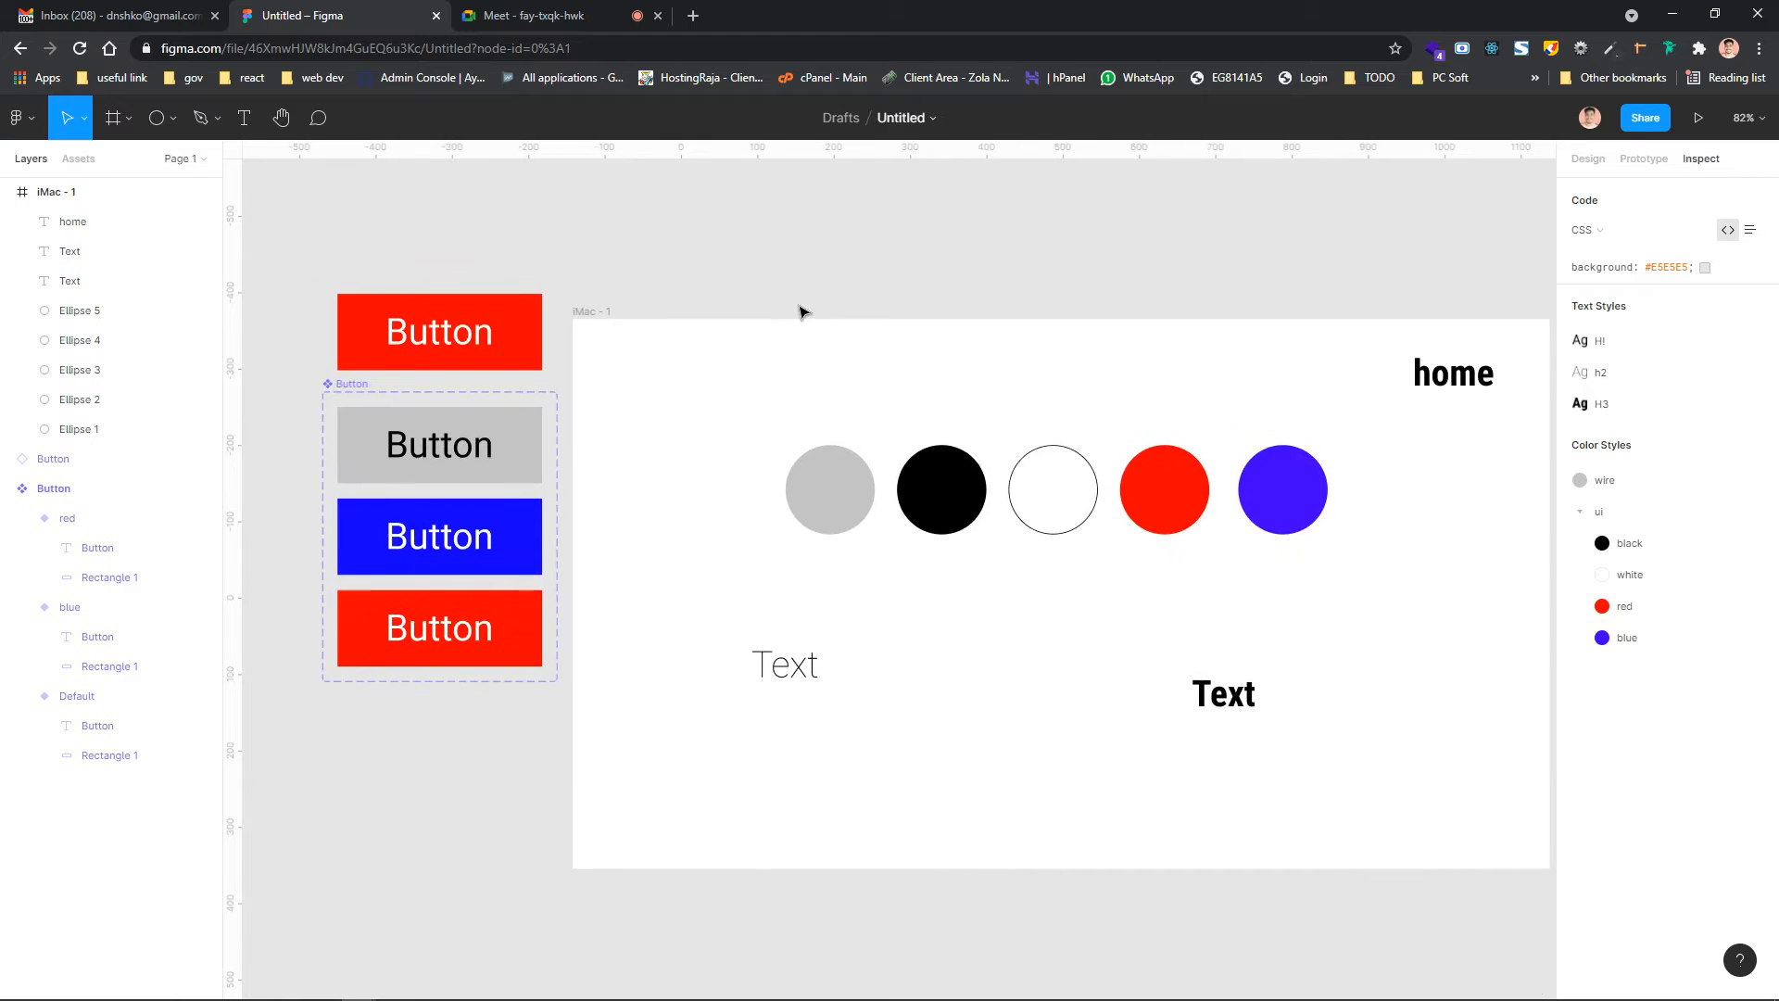
Place an instance of the local Button component on the empty canvas above the existing buttons, and delete it again
scroll(802, 312, down, 5)
scroll(950, 359, up, 2)
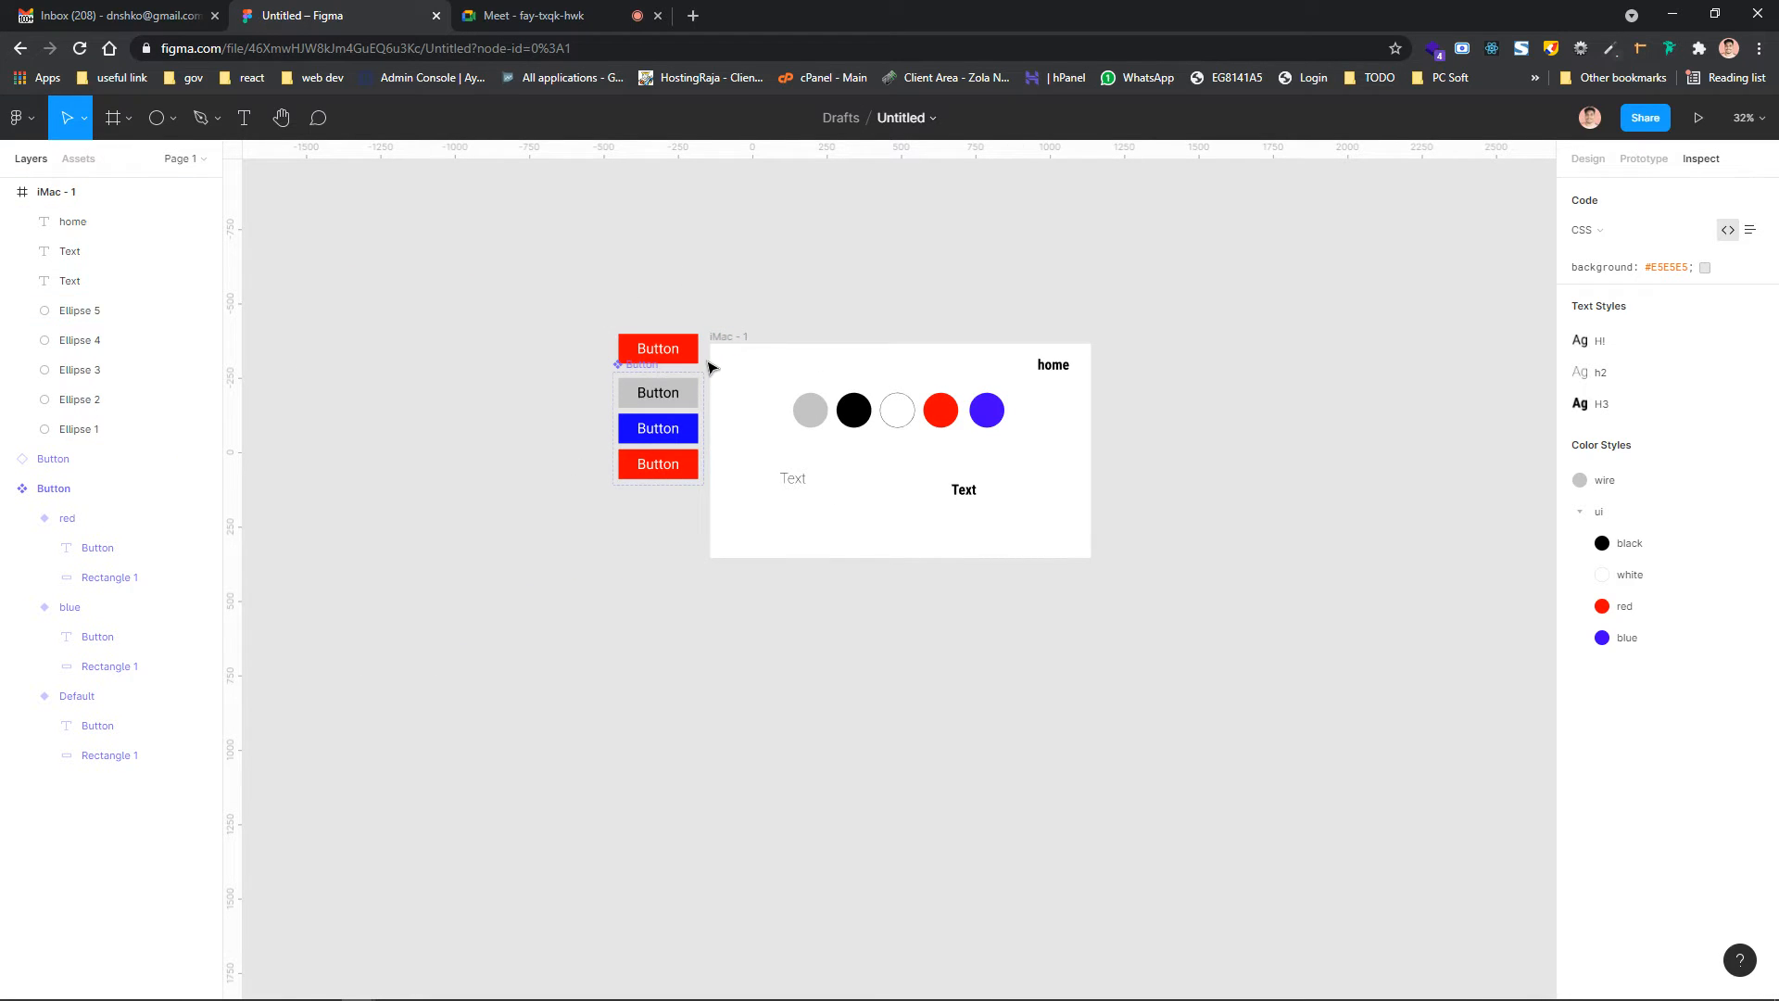
click(89, 161)
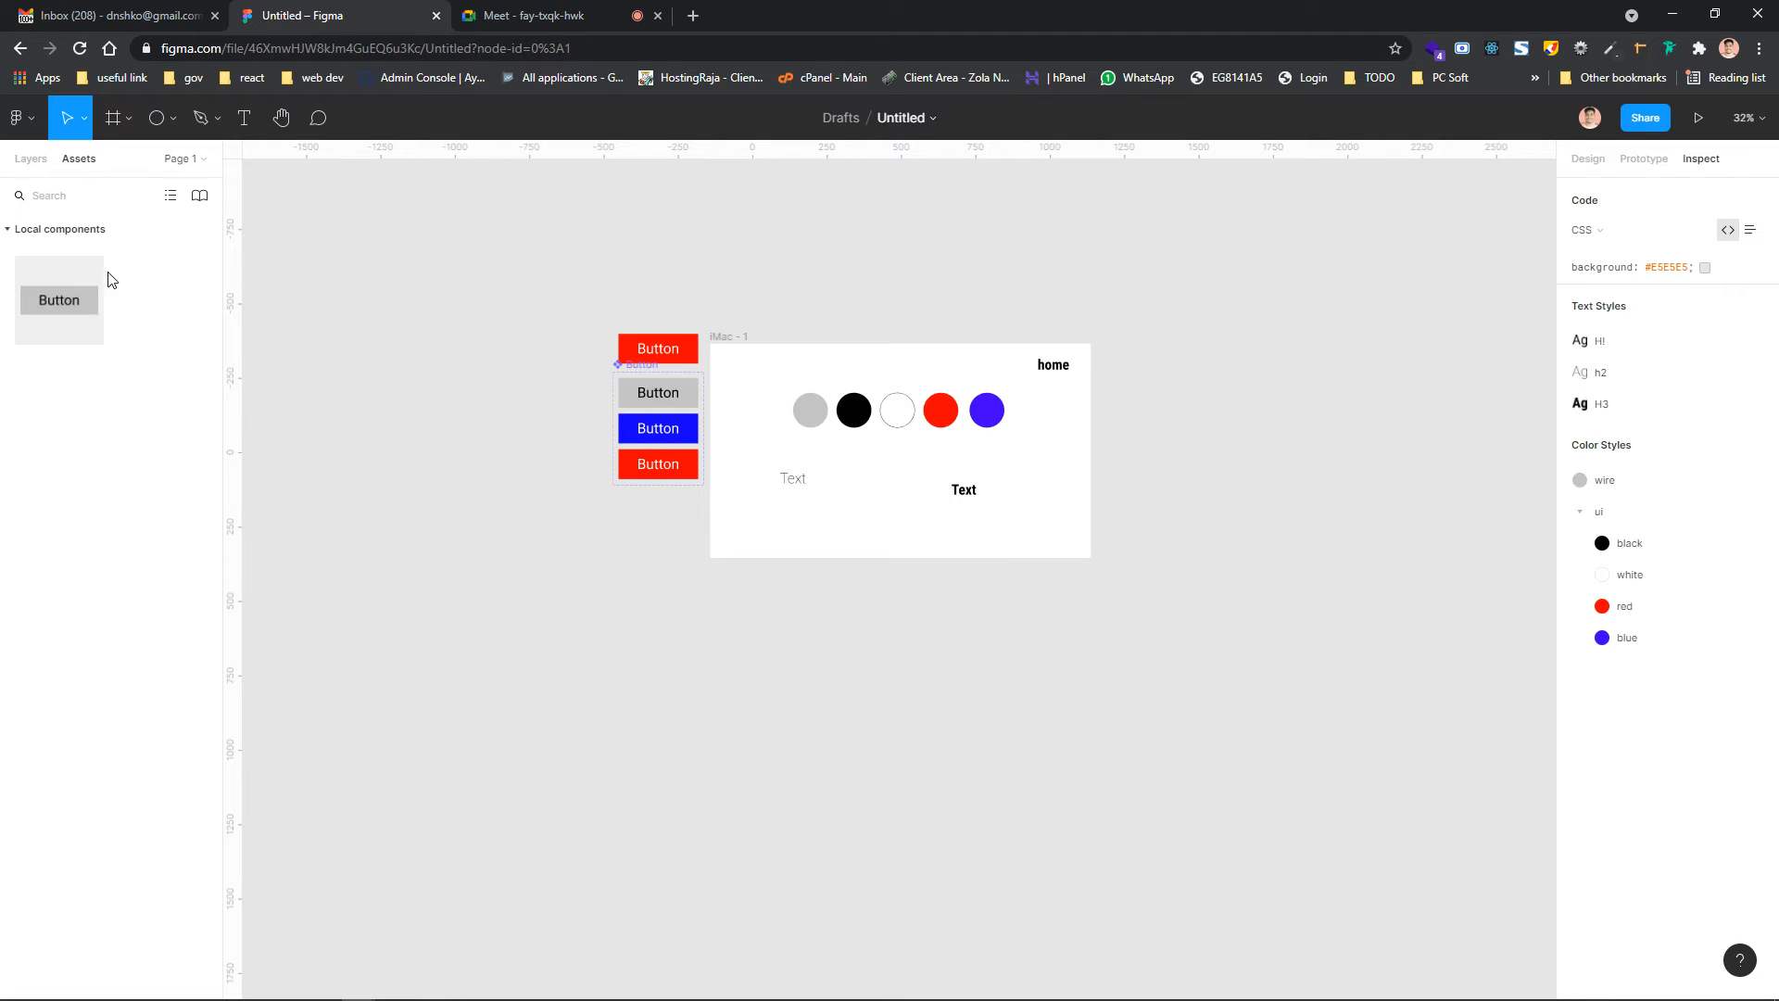
drag(72, 280, 494, 271)
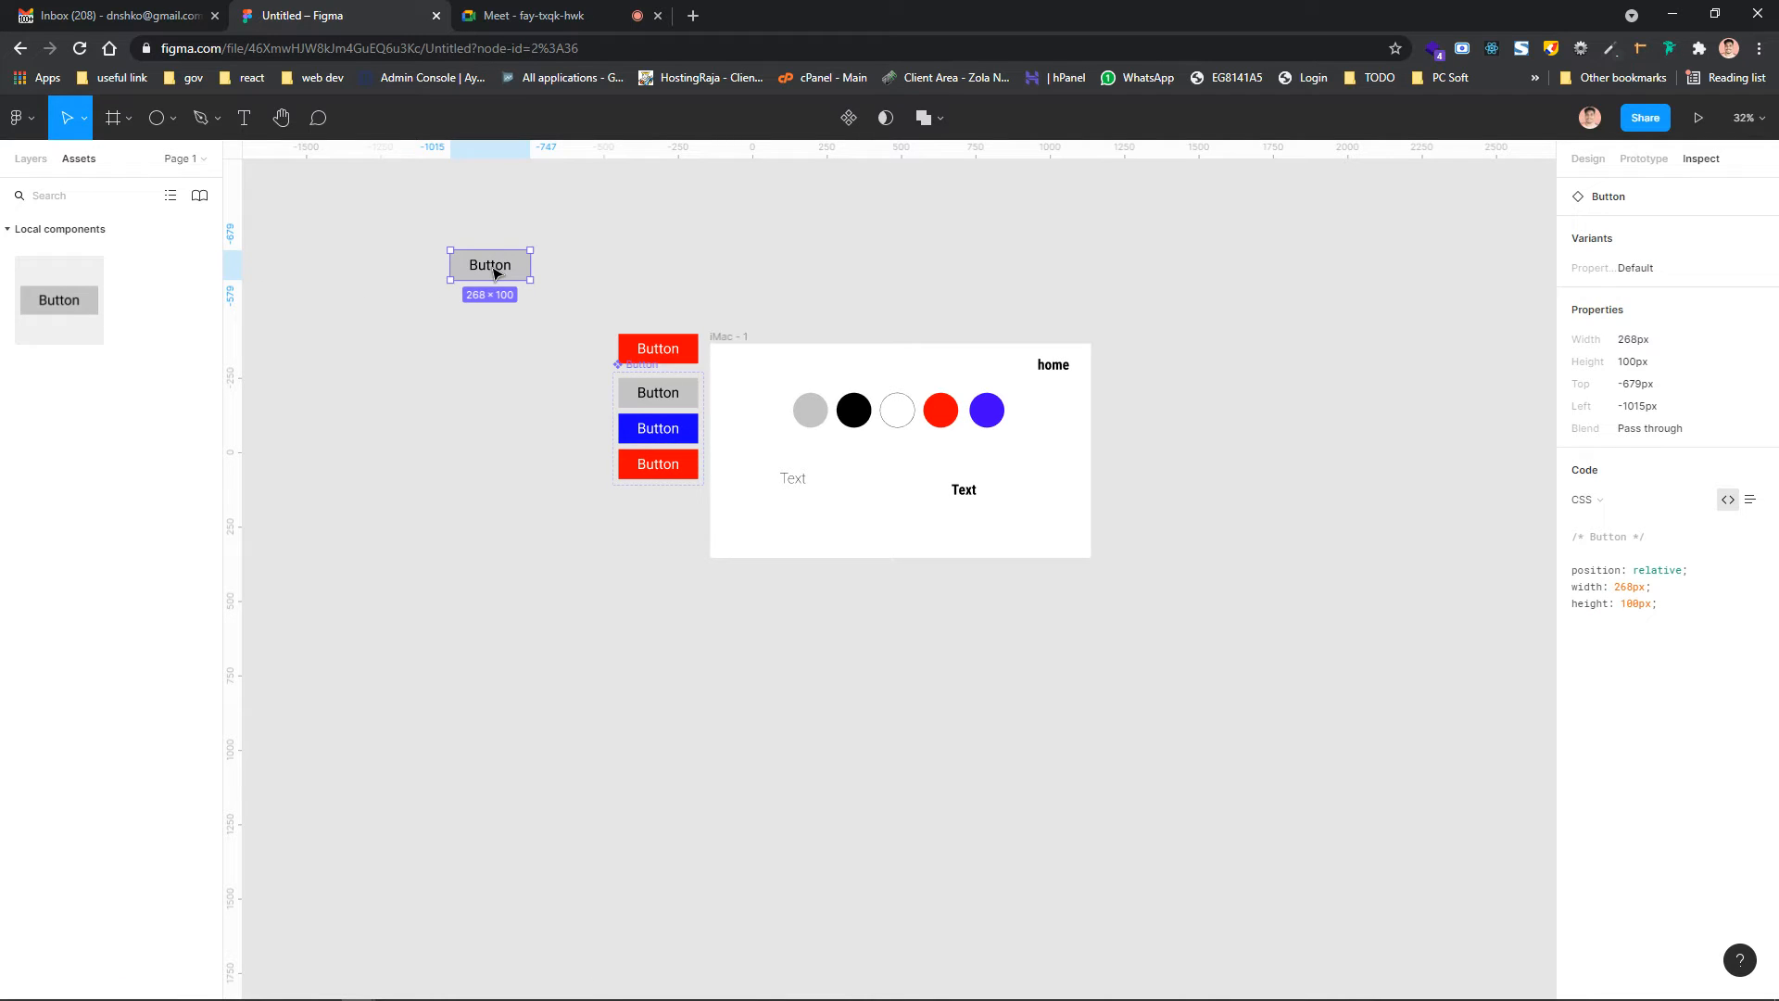
key(Delete)
click(31, 159)
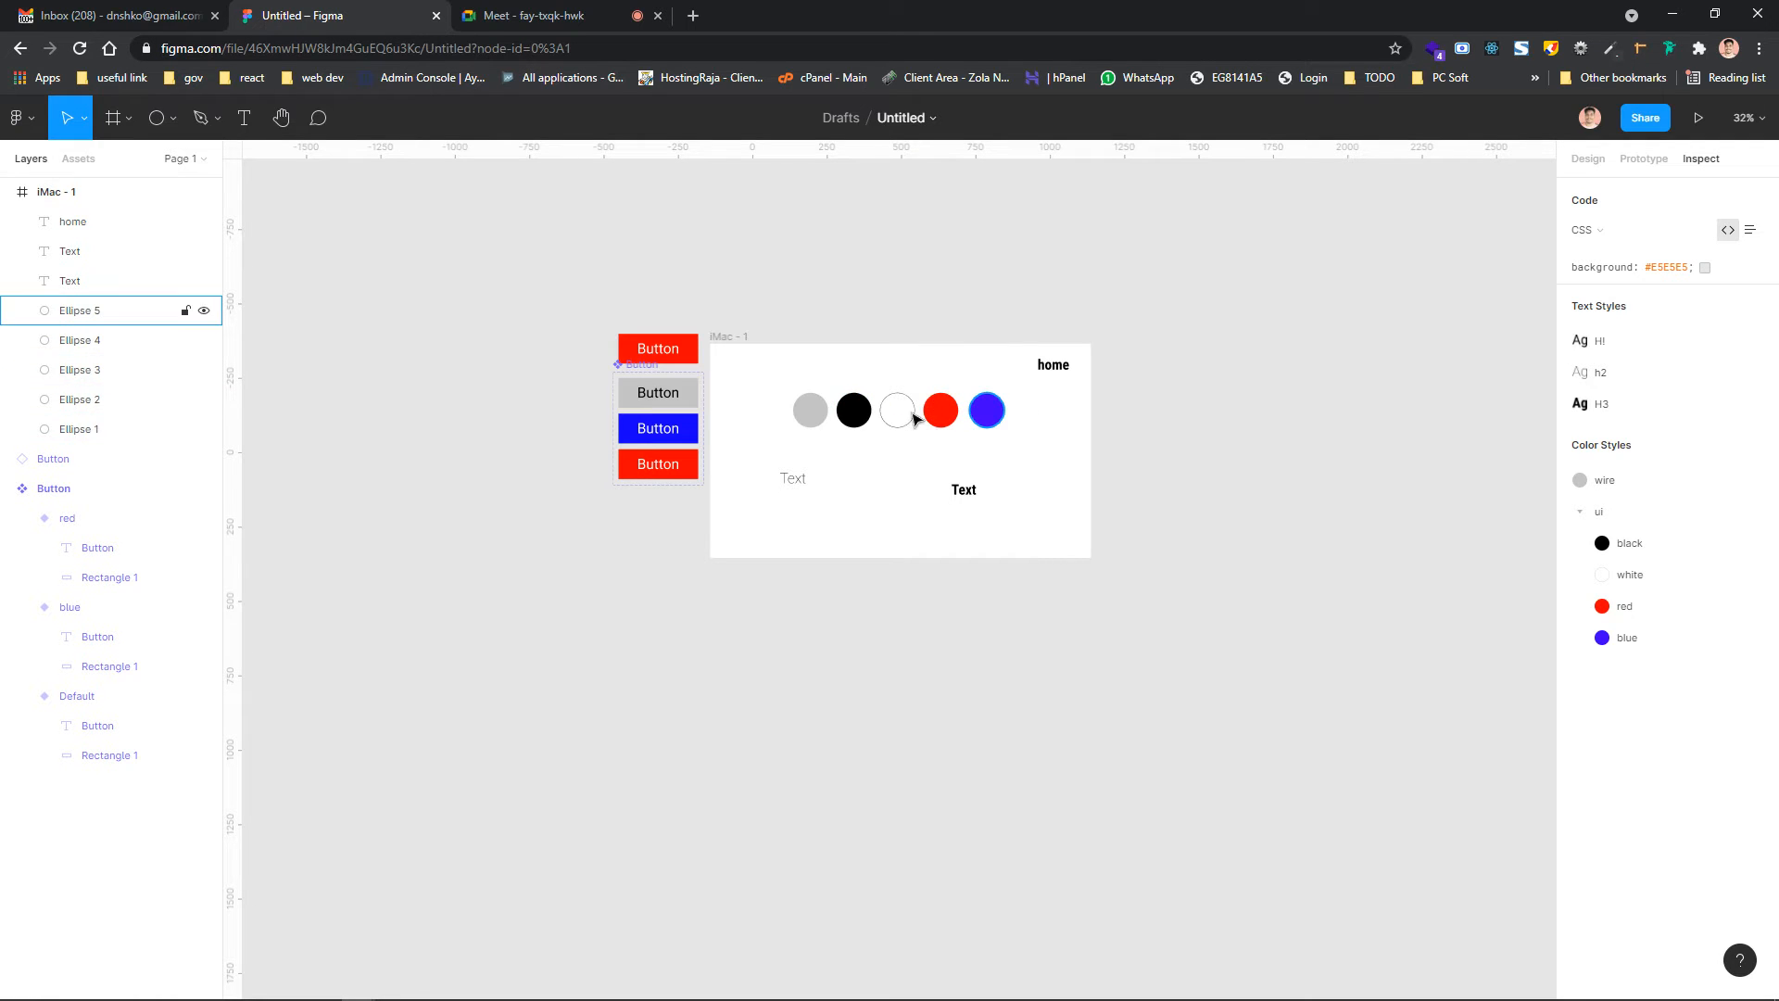
Delete everything on the canvas, including the iMac - 1 frame and all the buttons
scroll(1057, 369, right, 1)
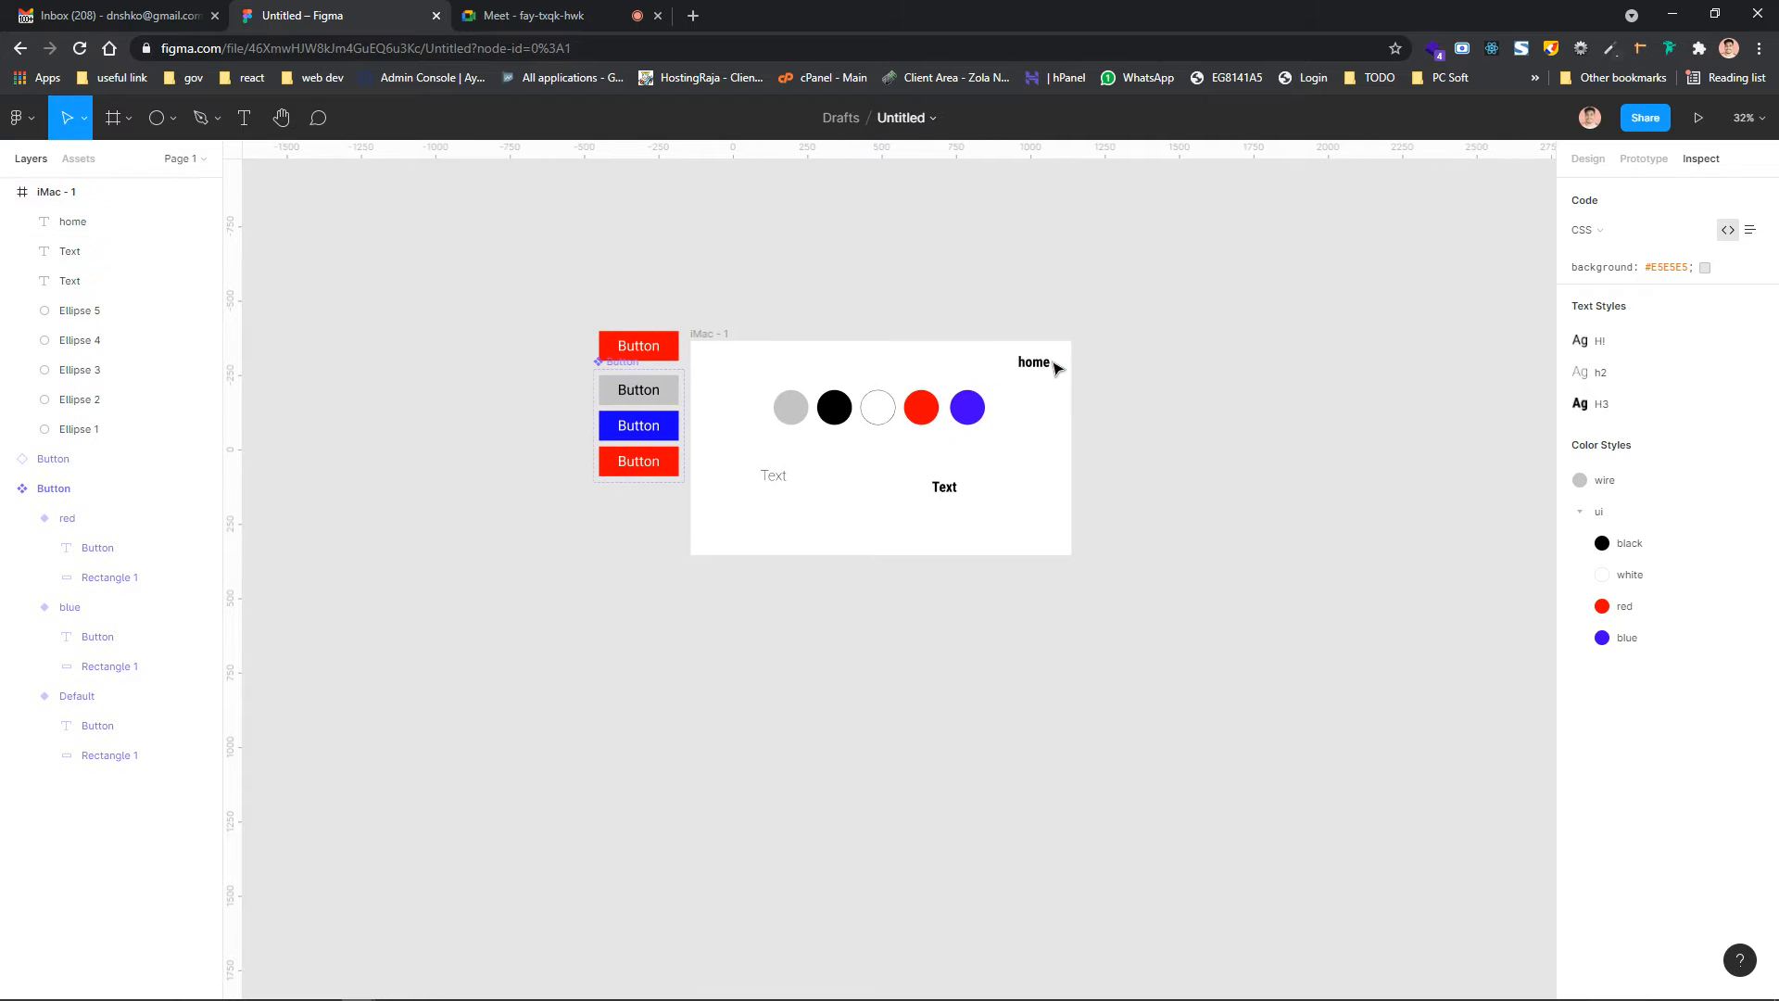
drag(537, 269, 686, 341)
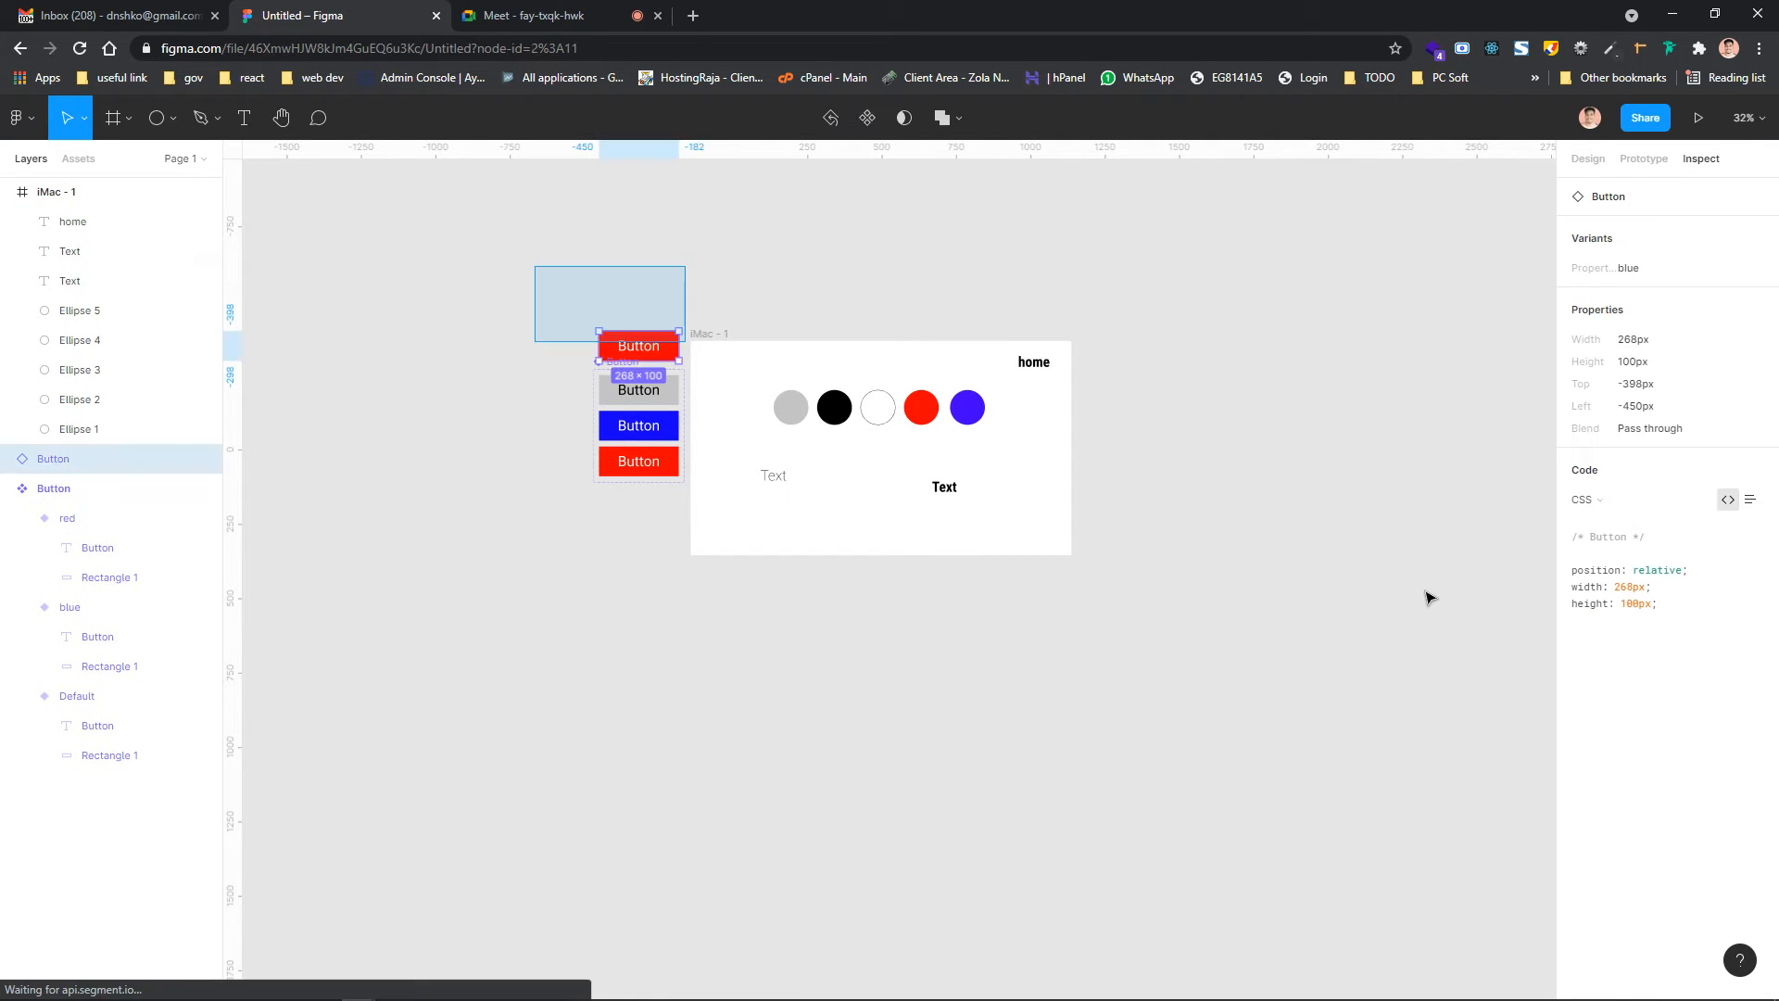
drag(1368, 577, 1428, 598)
key(Delete)
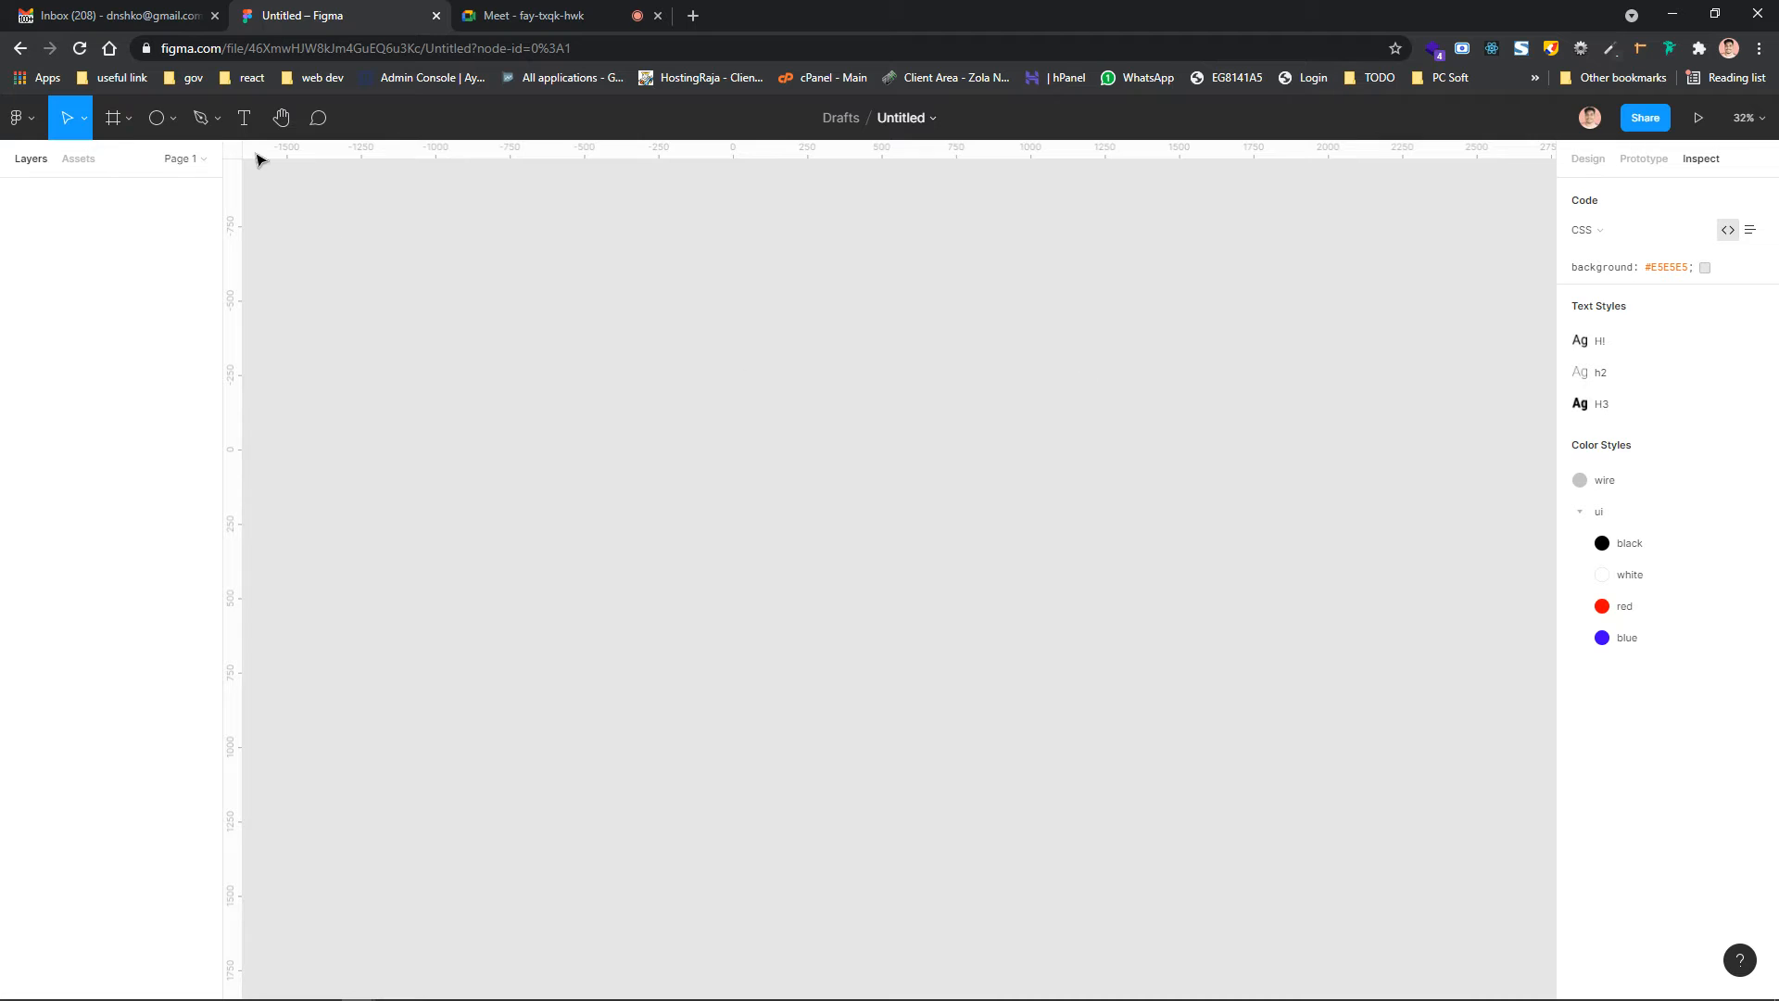
Create a new frame from the Surface Book desktop preset, 1500 × 1000
click(124, 120)
click(129, 131)
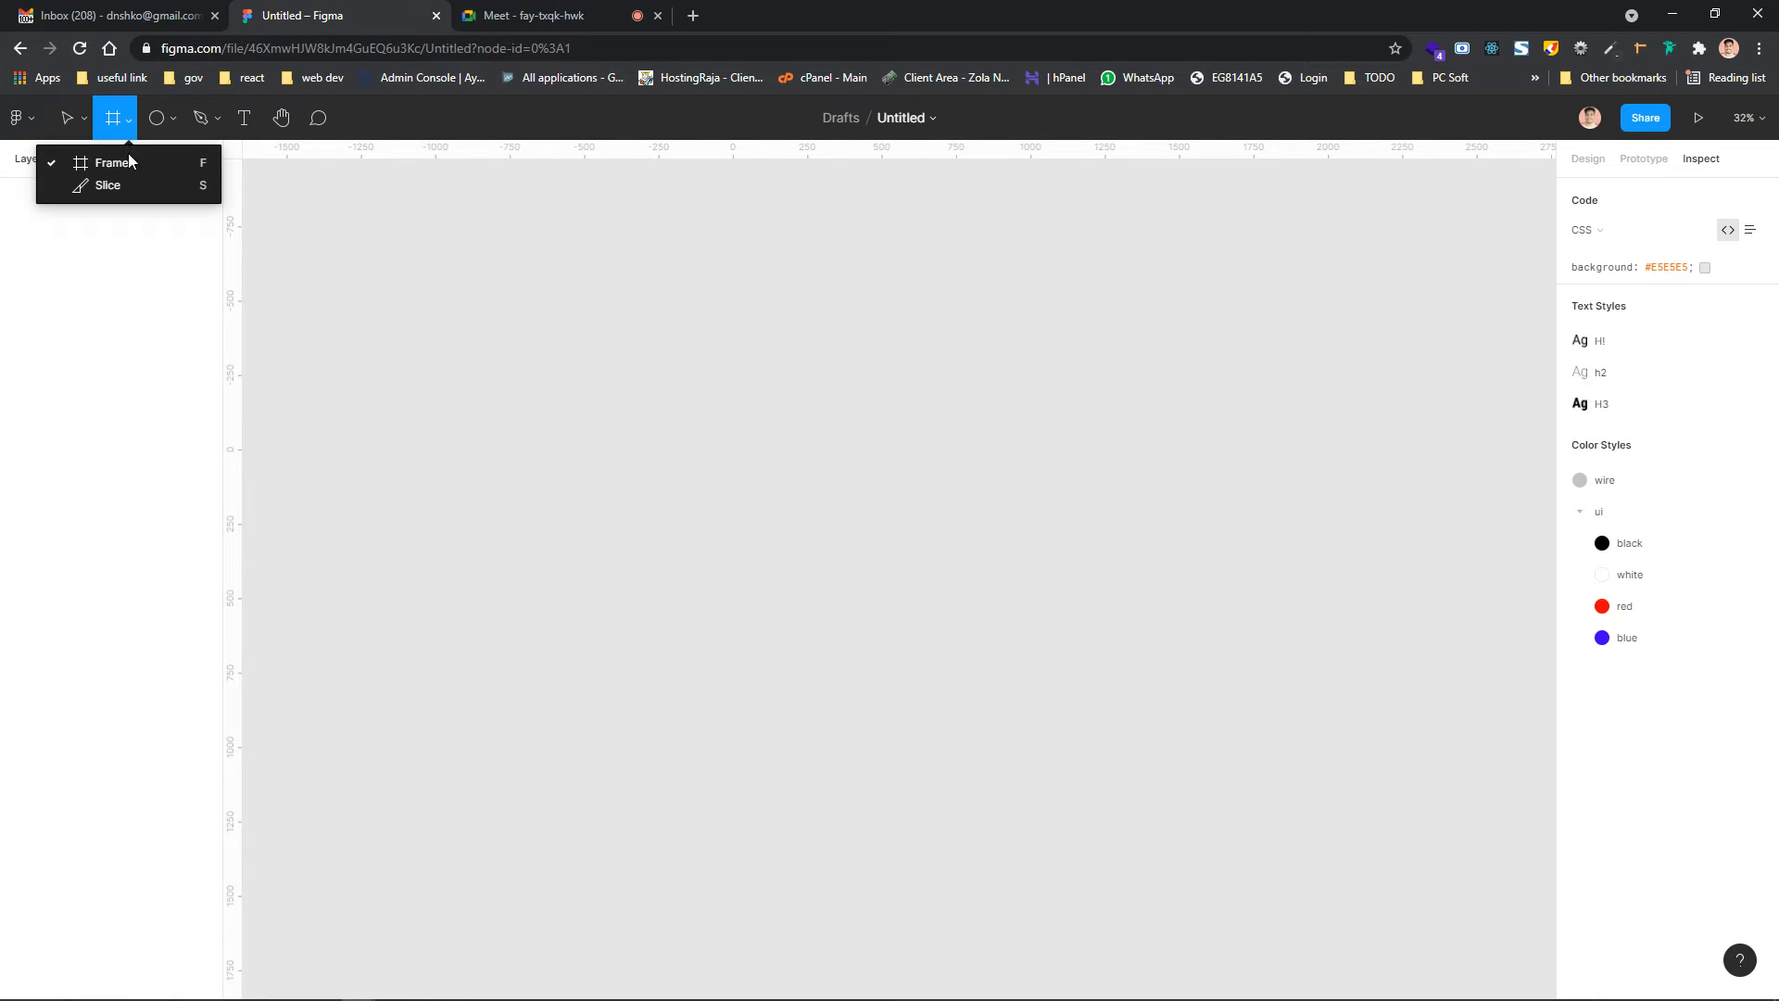
click(130, 164)
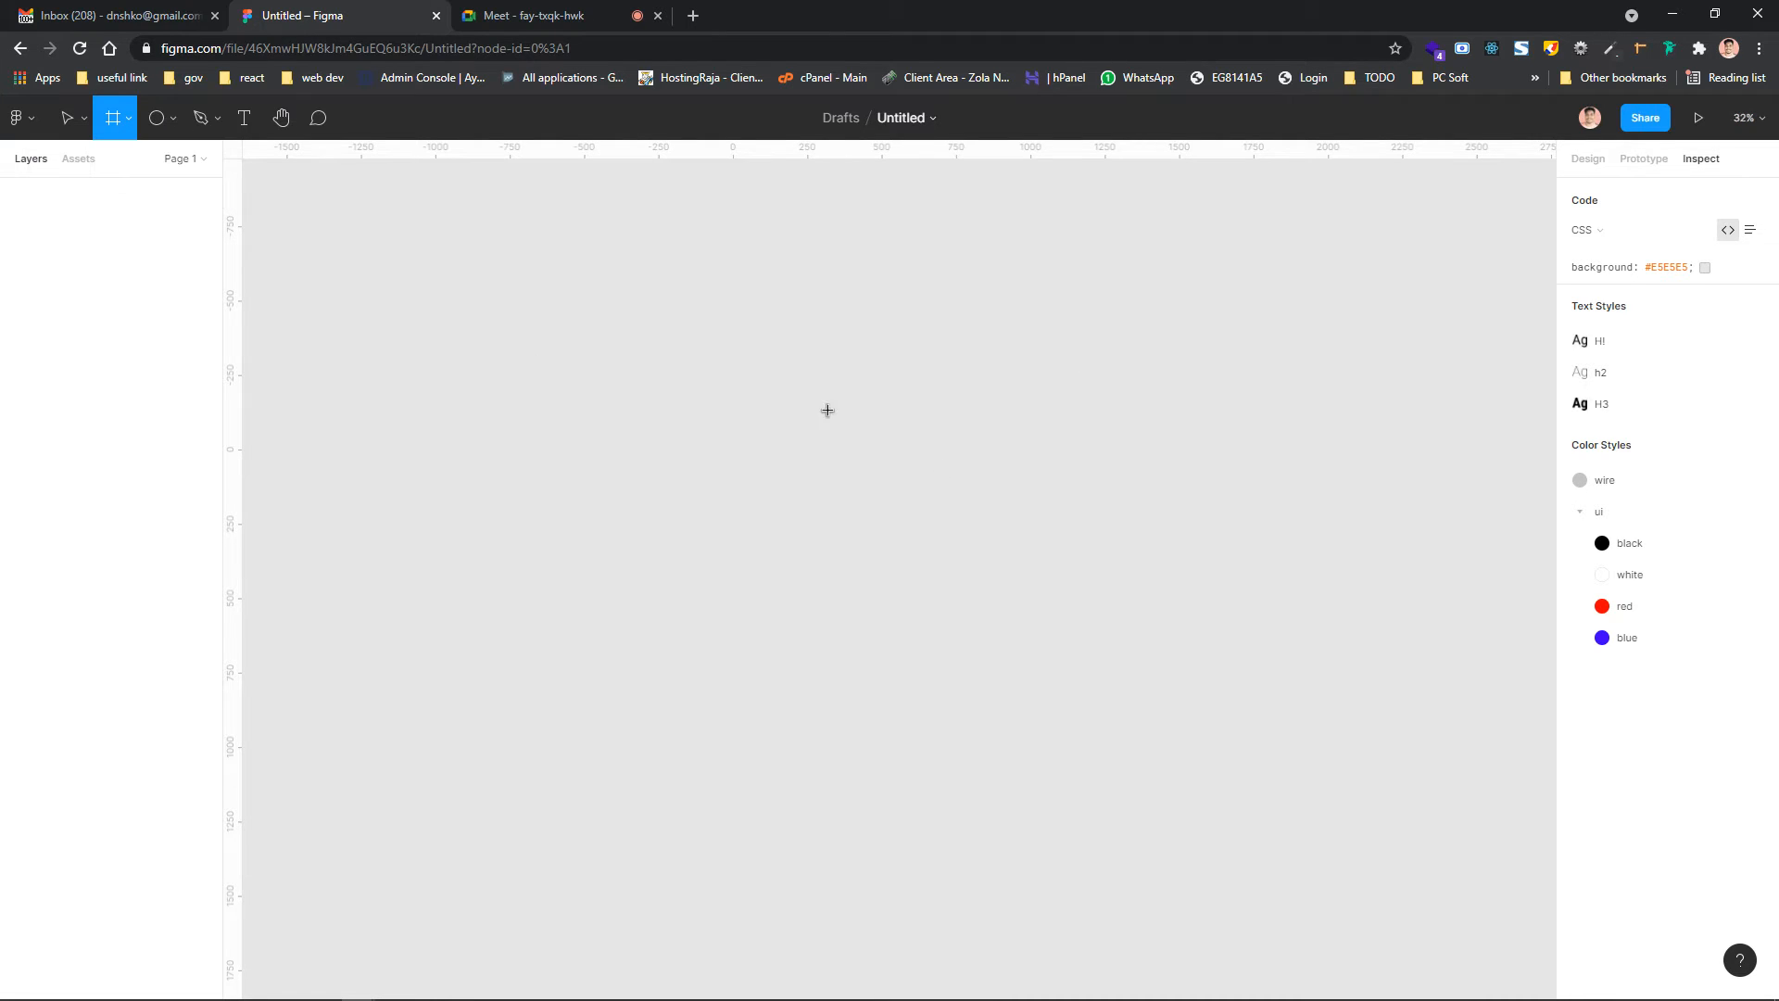
click(128, 118)
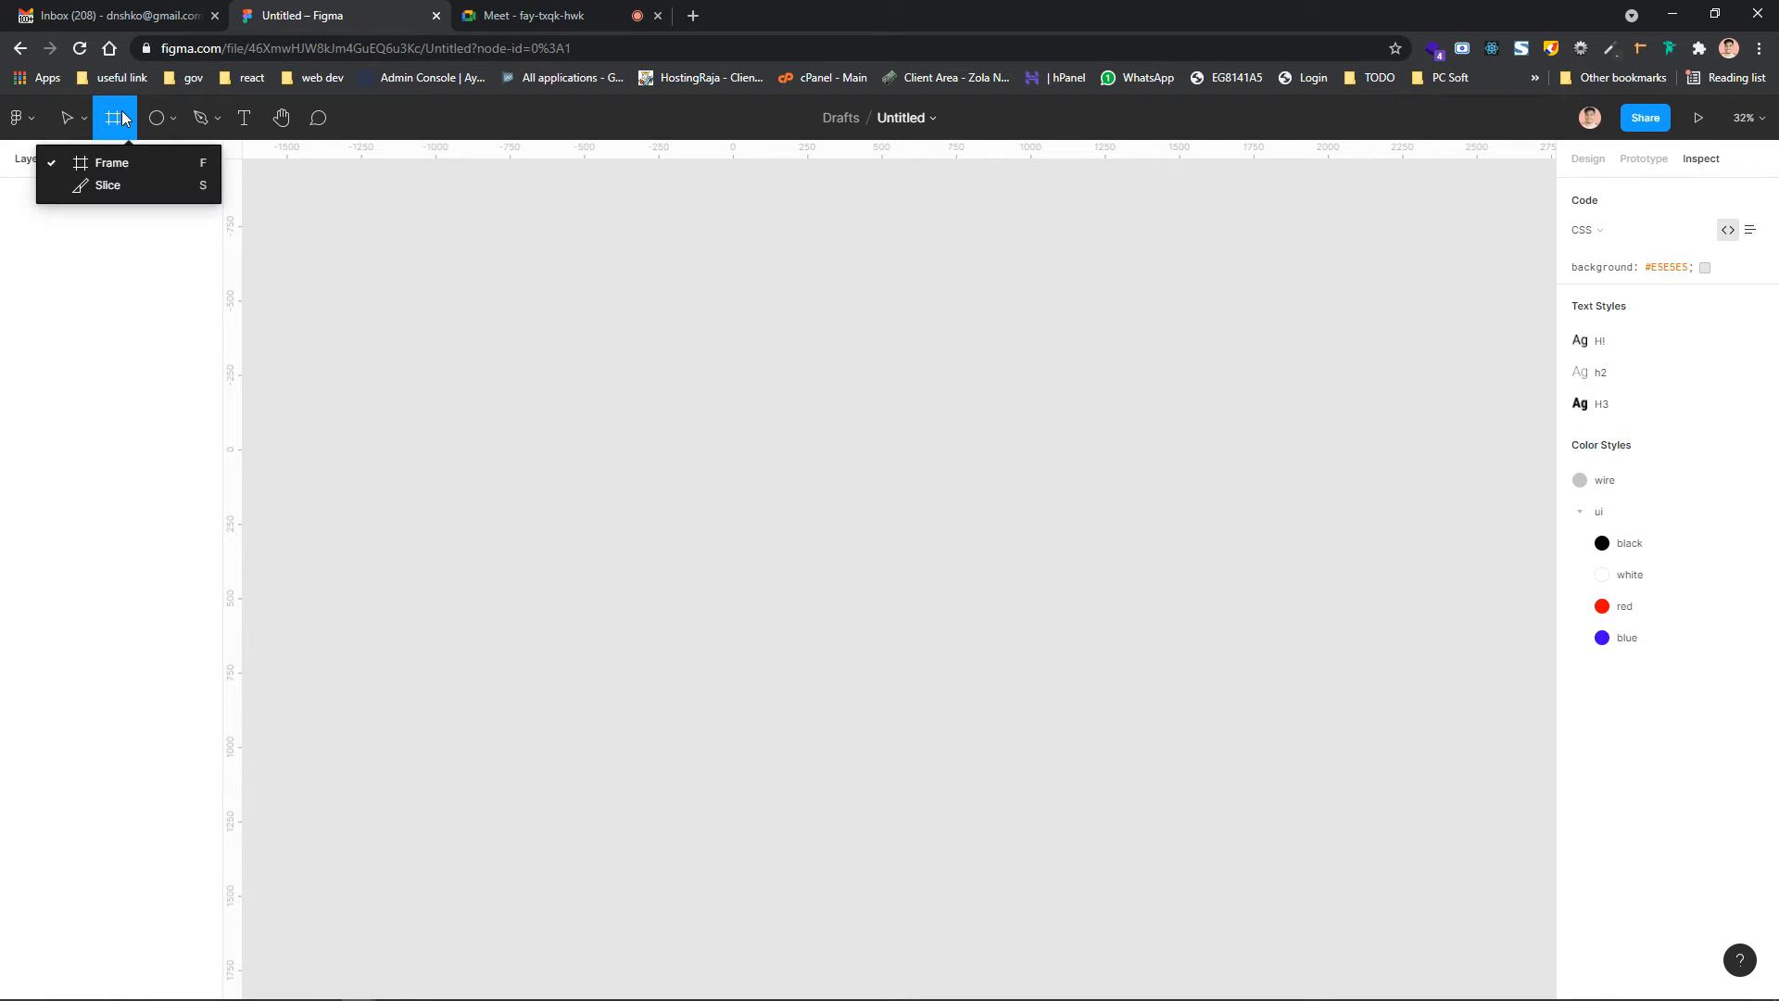
click(1574, 169)
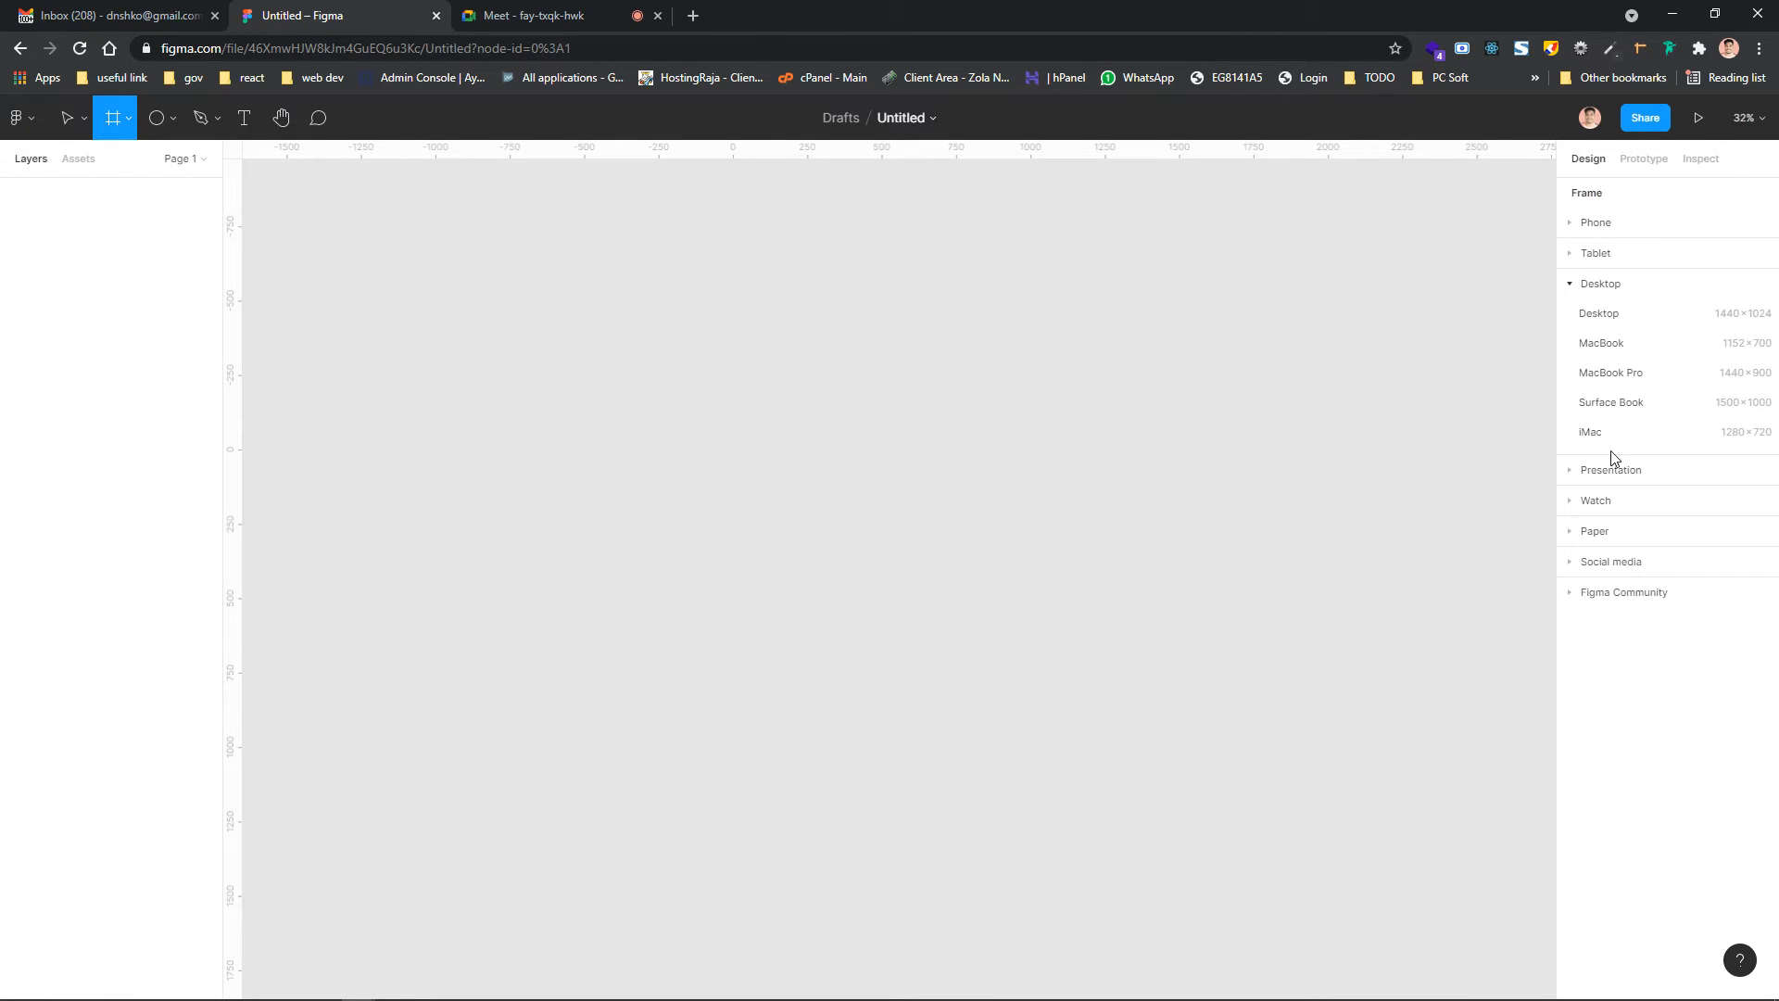
click(1598, 408)
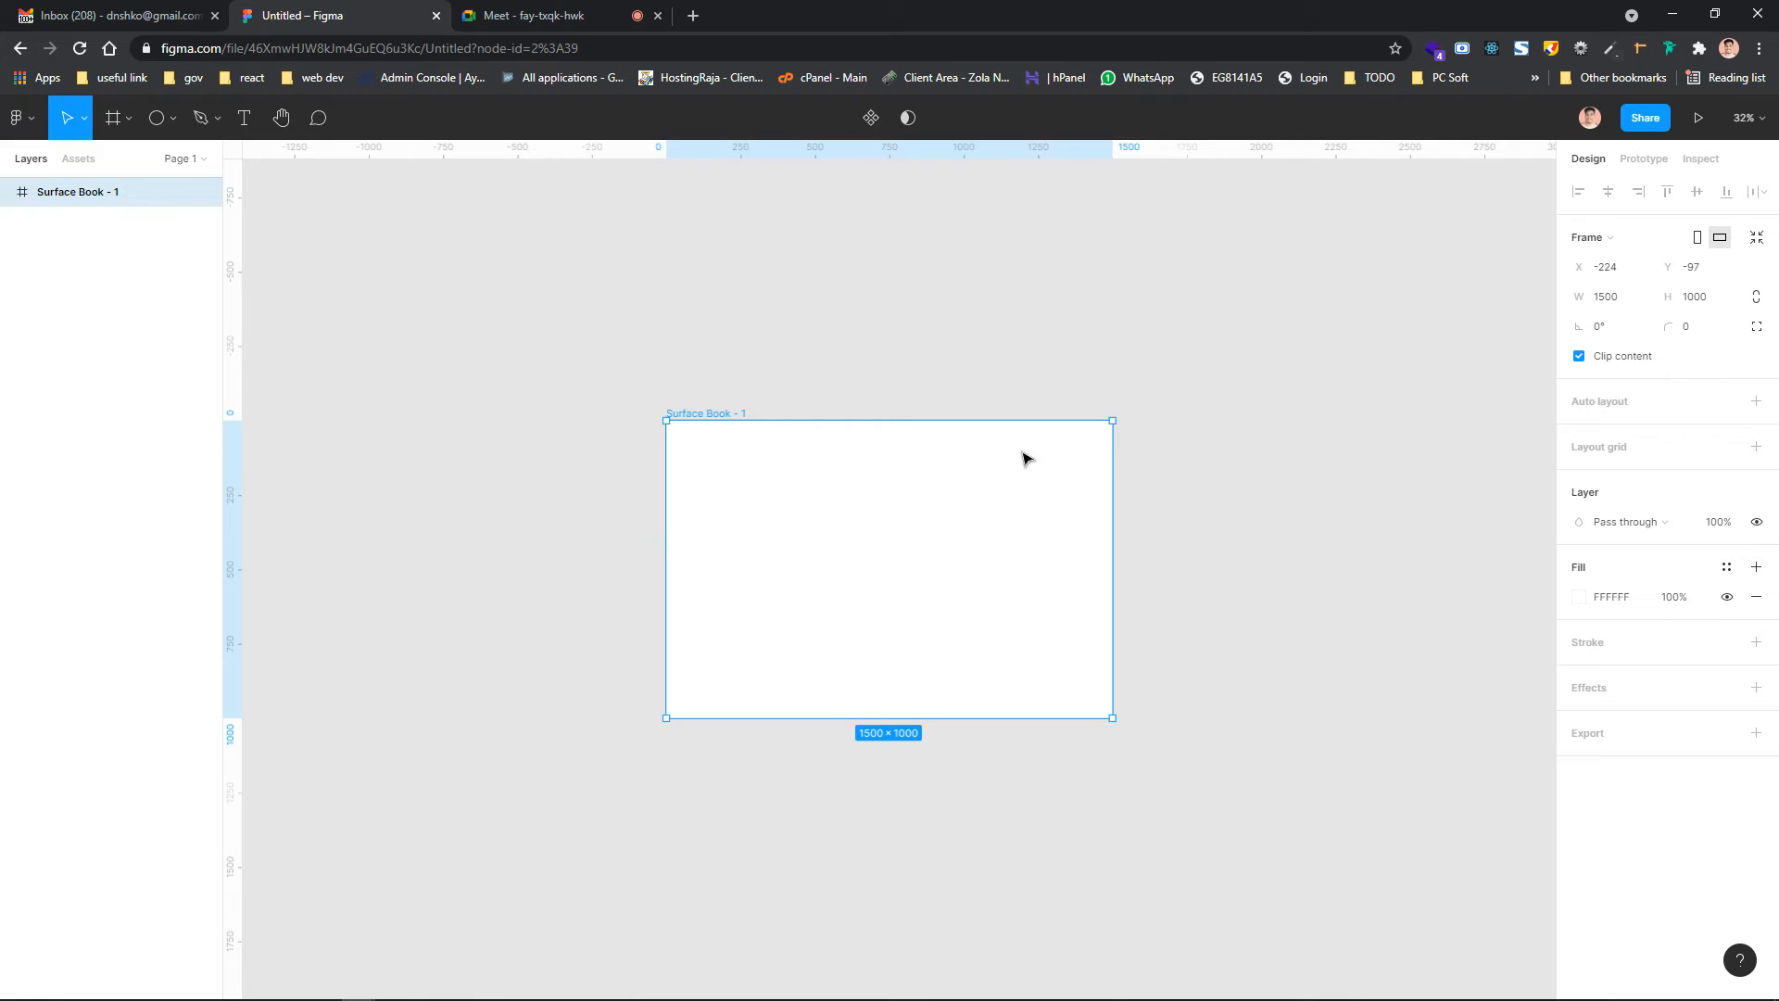
Draw a rectangle about 1382 × 240 along the frame's upper edge and a second one about 1402 × 411 below it
click(128, 119)
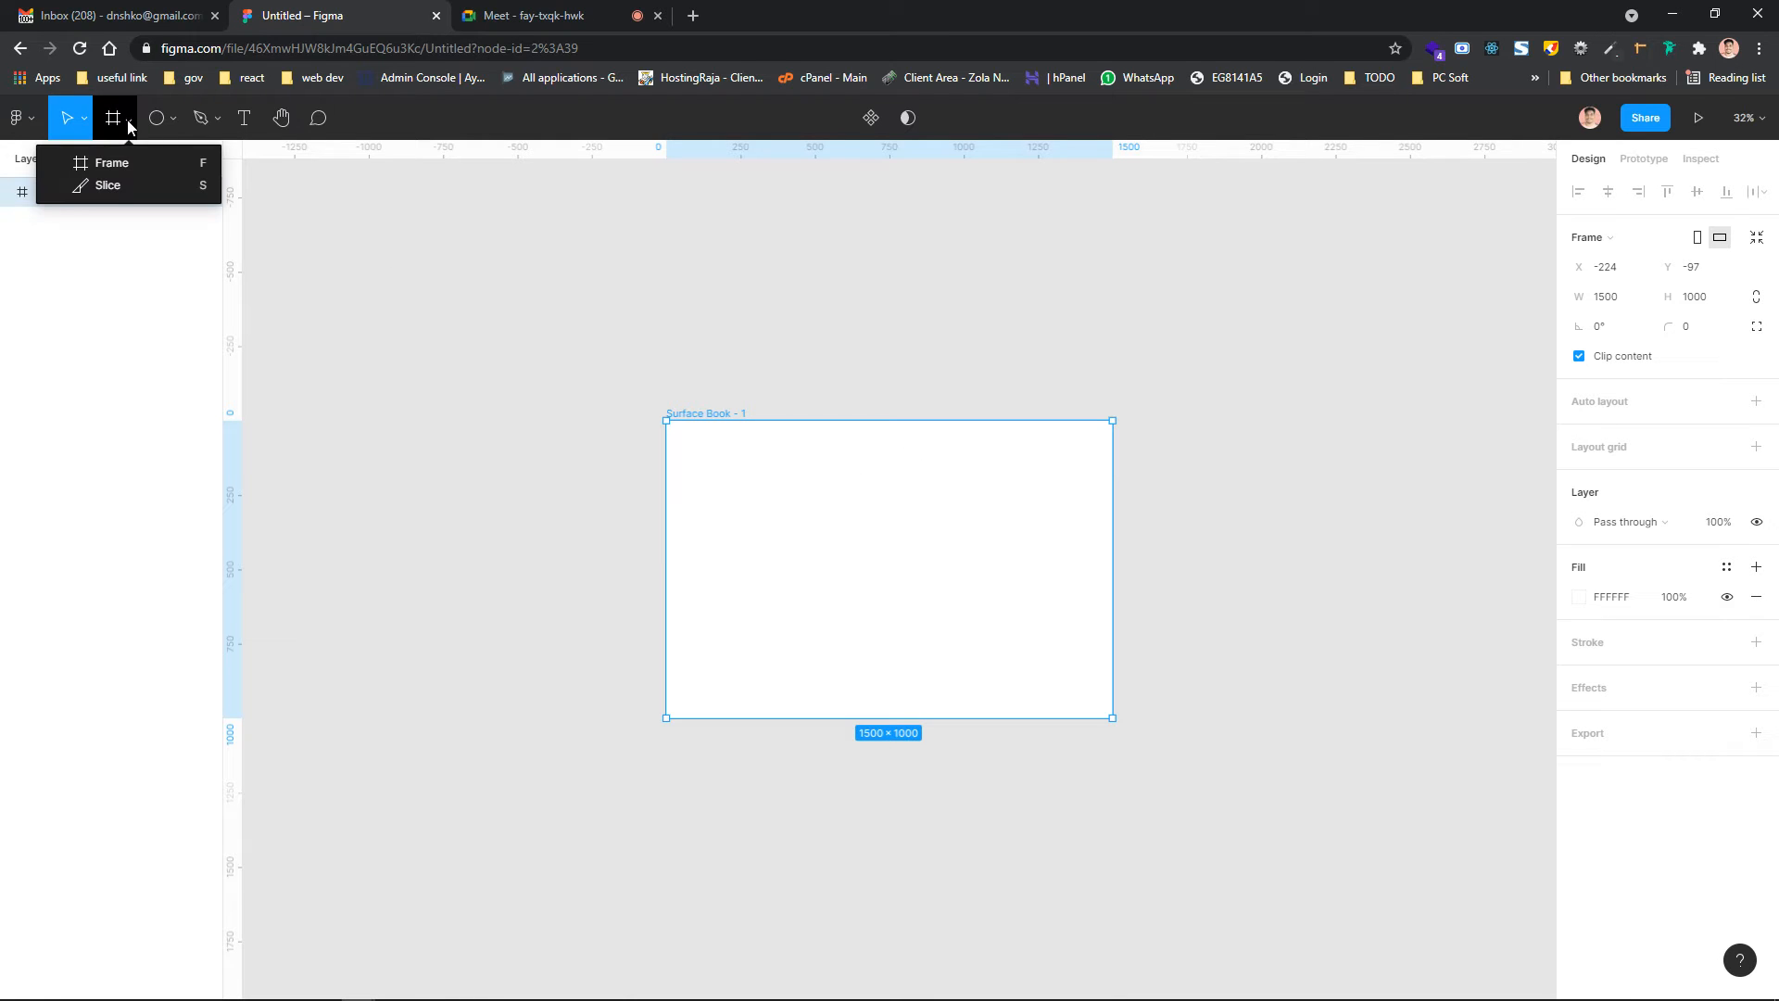
click(172, 119)
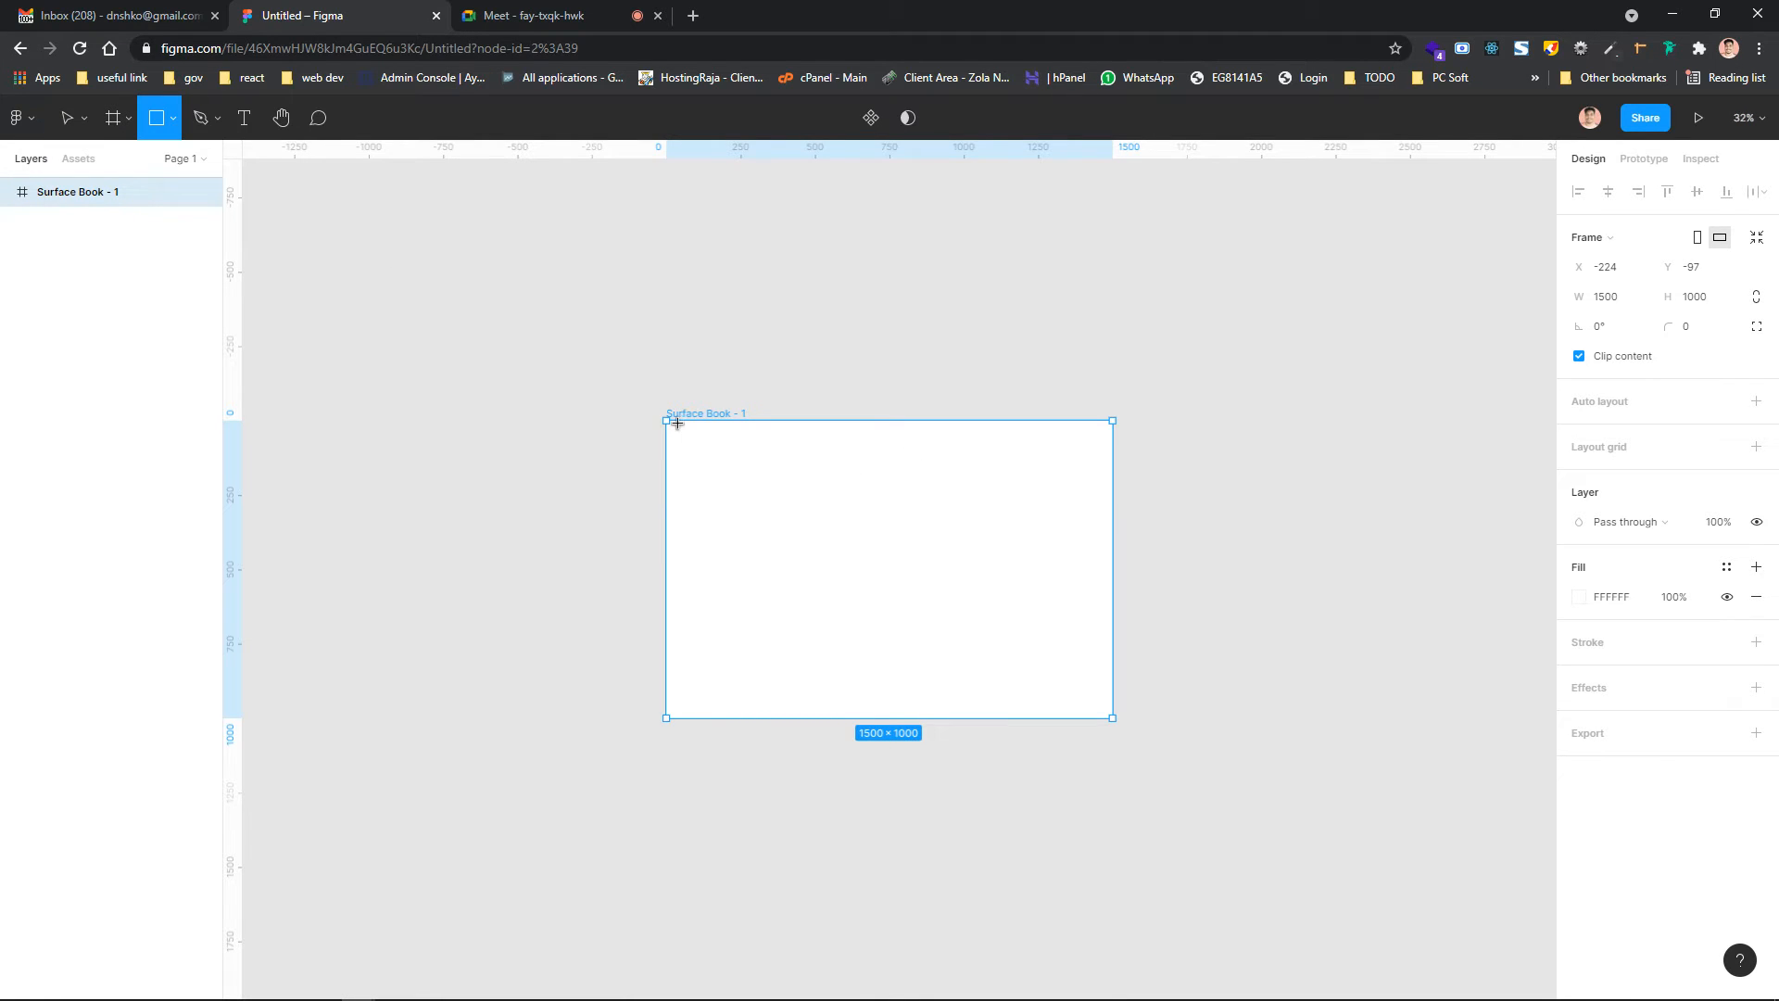
drag(677, 424, 1089, 500)
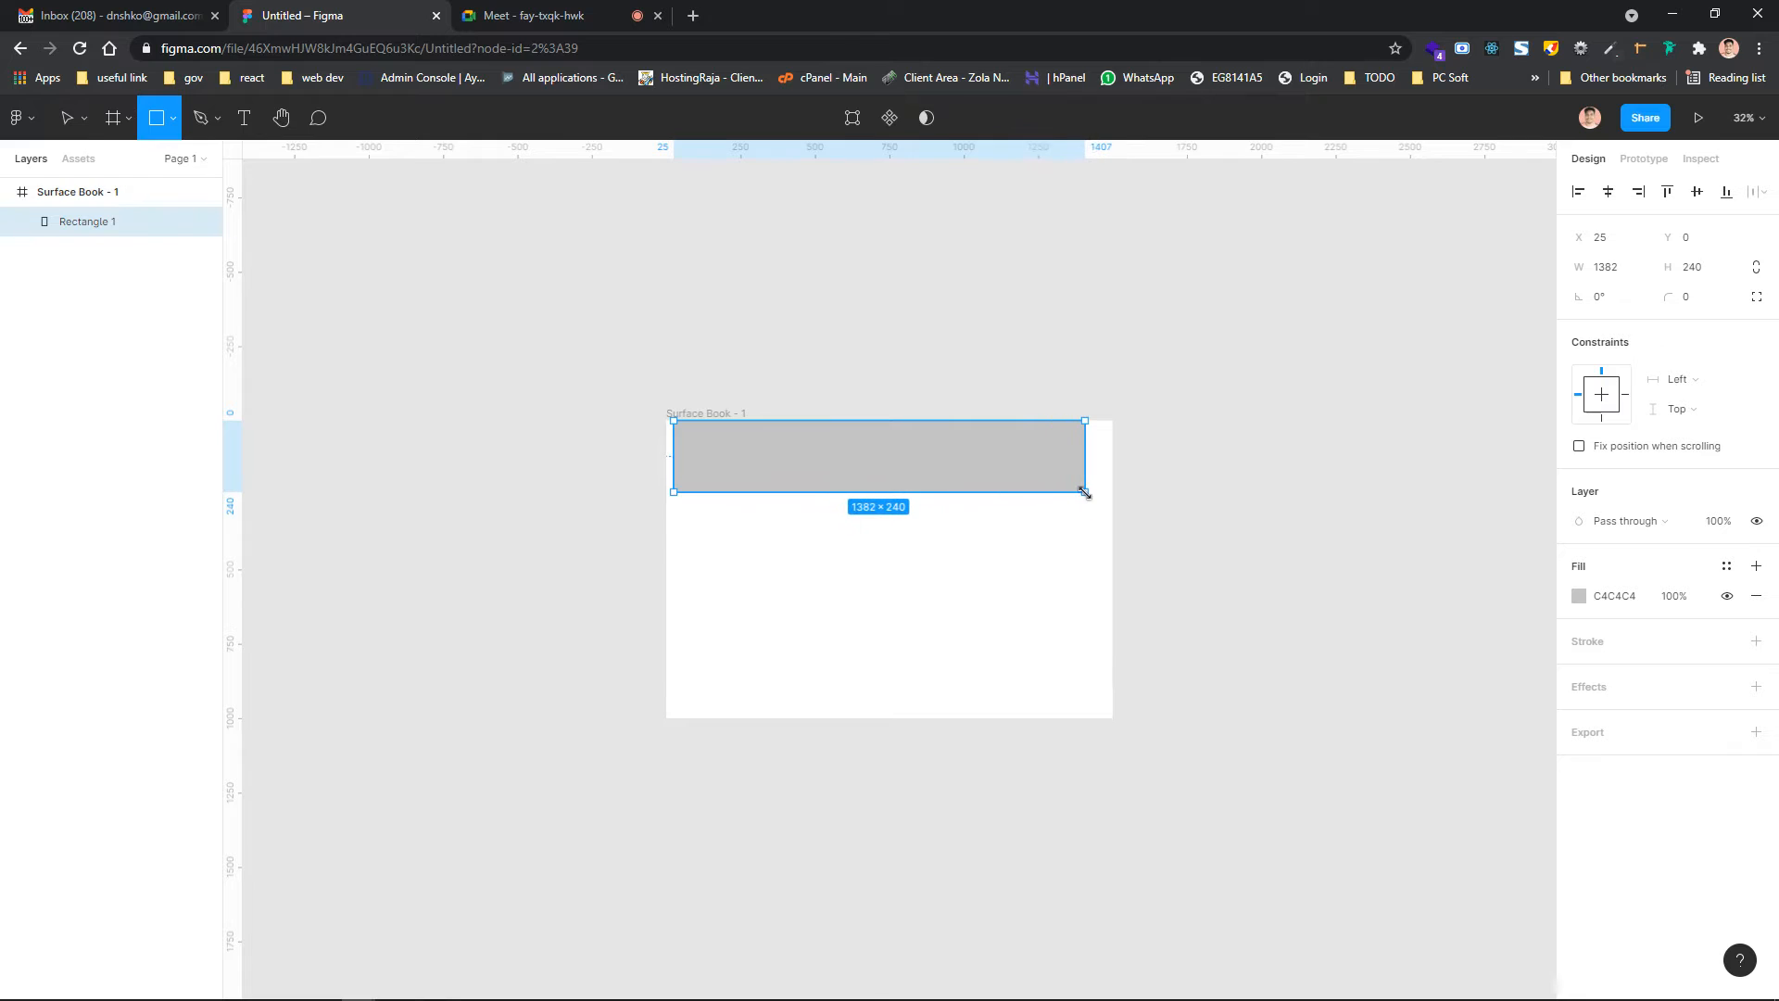
click(173, 119)
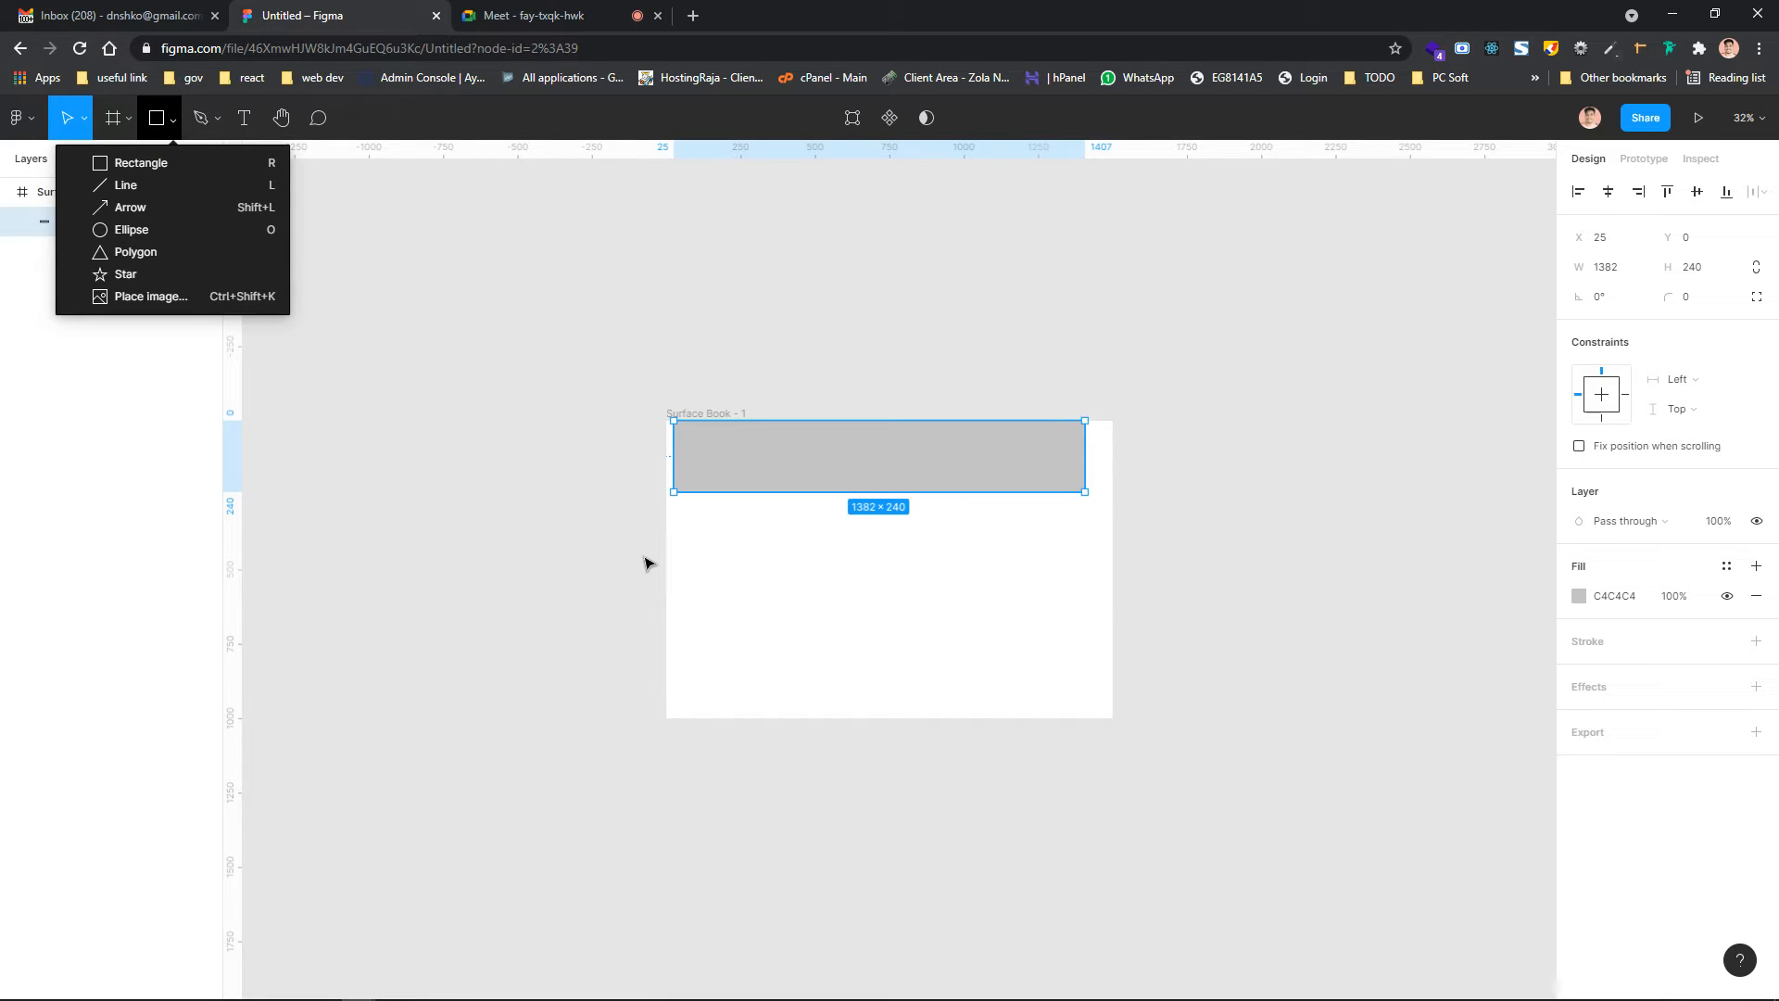
click(139, 163)
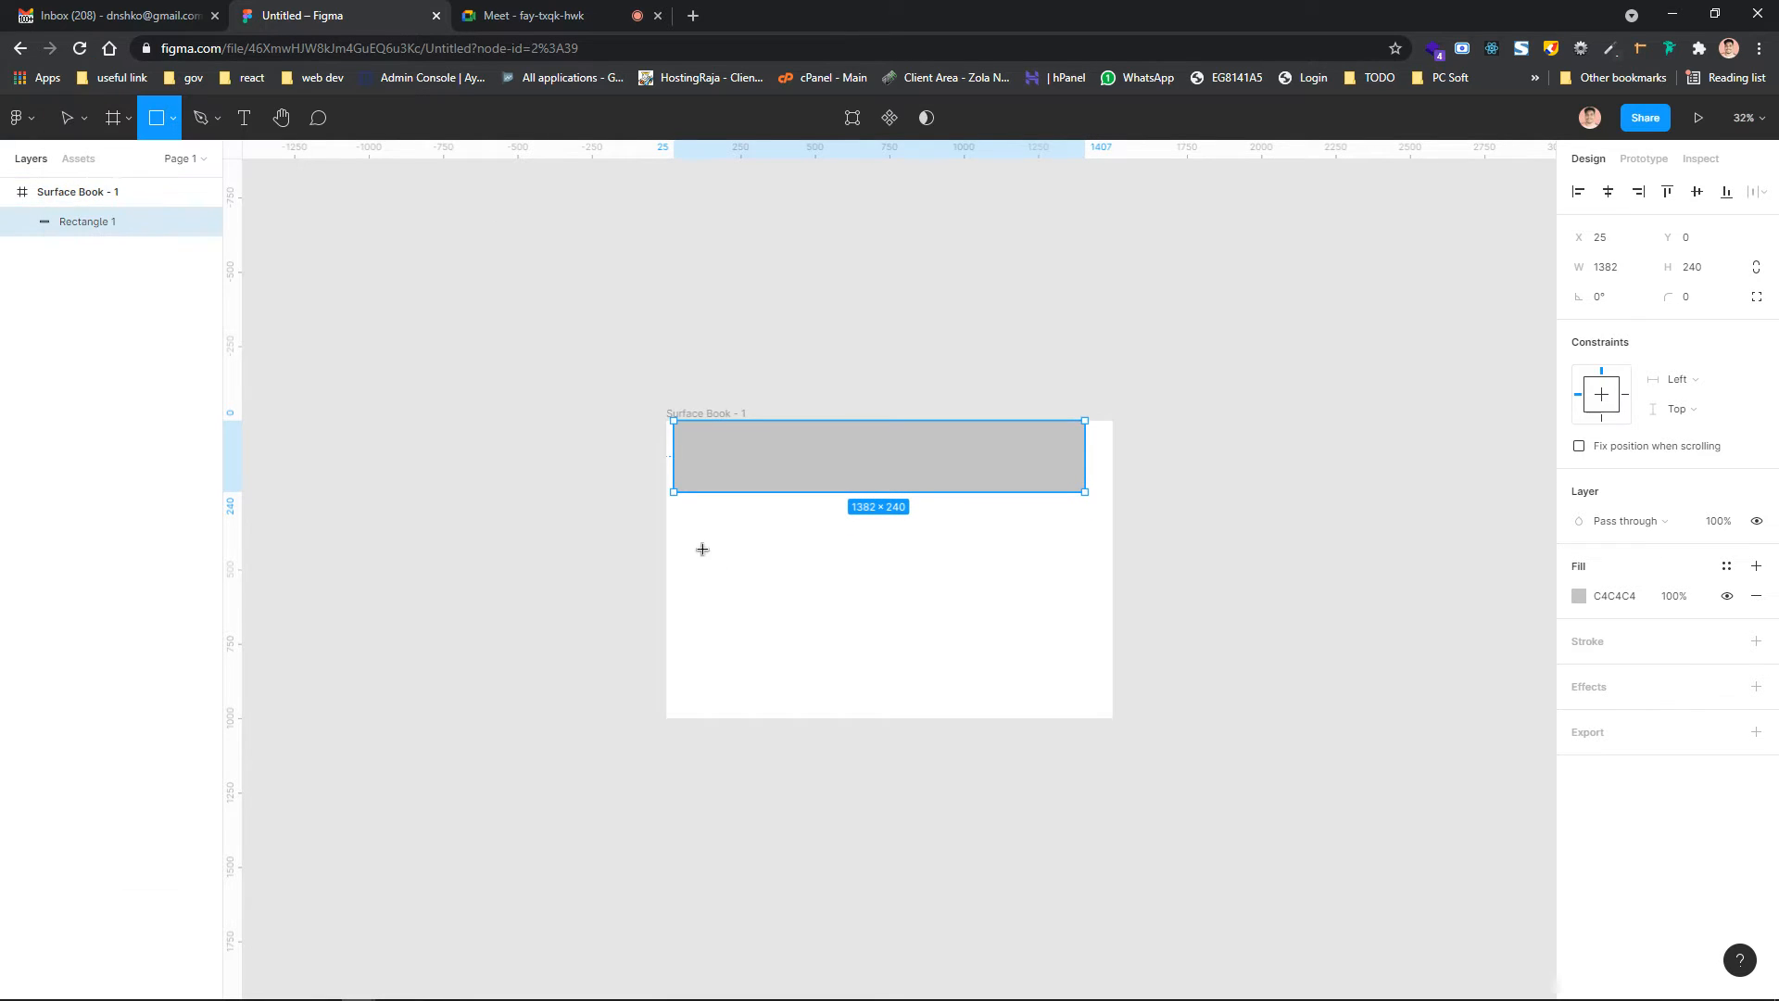
mouse_move(679, 522)
mouse_down()
mouse_move(782, 563)
mouse_move(1060, 596)
mouse_move(1093, 636)
mouse_move(1038, 596)
mouse_up()
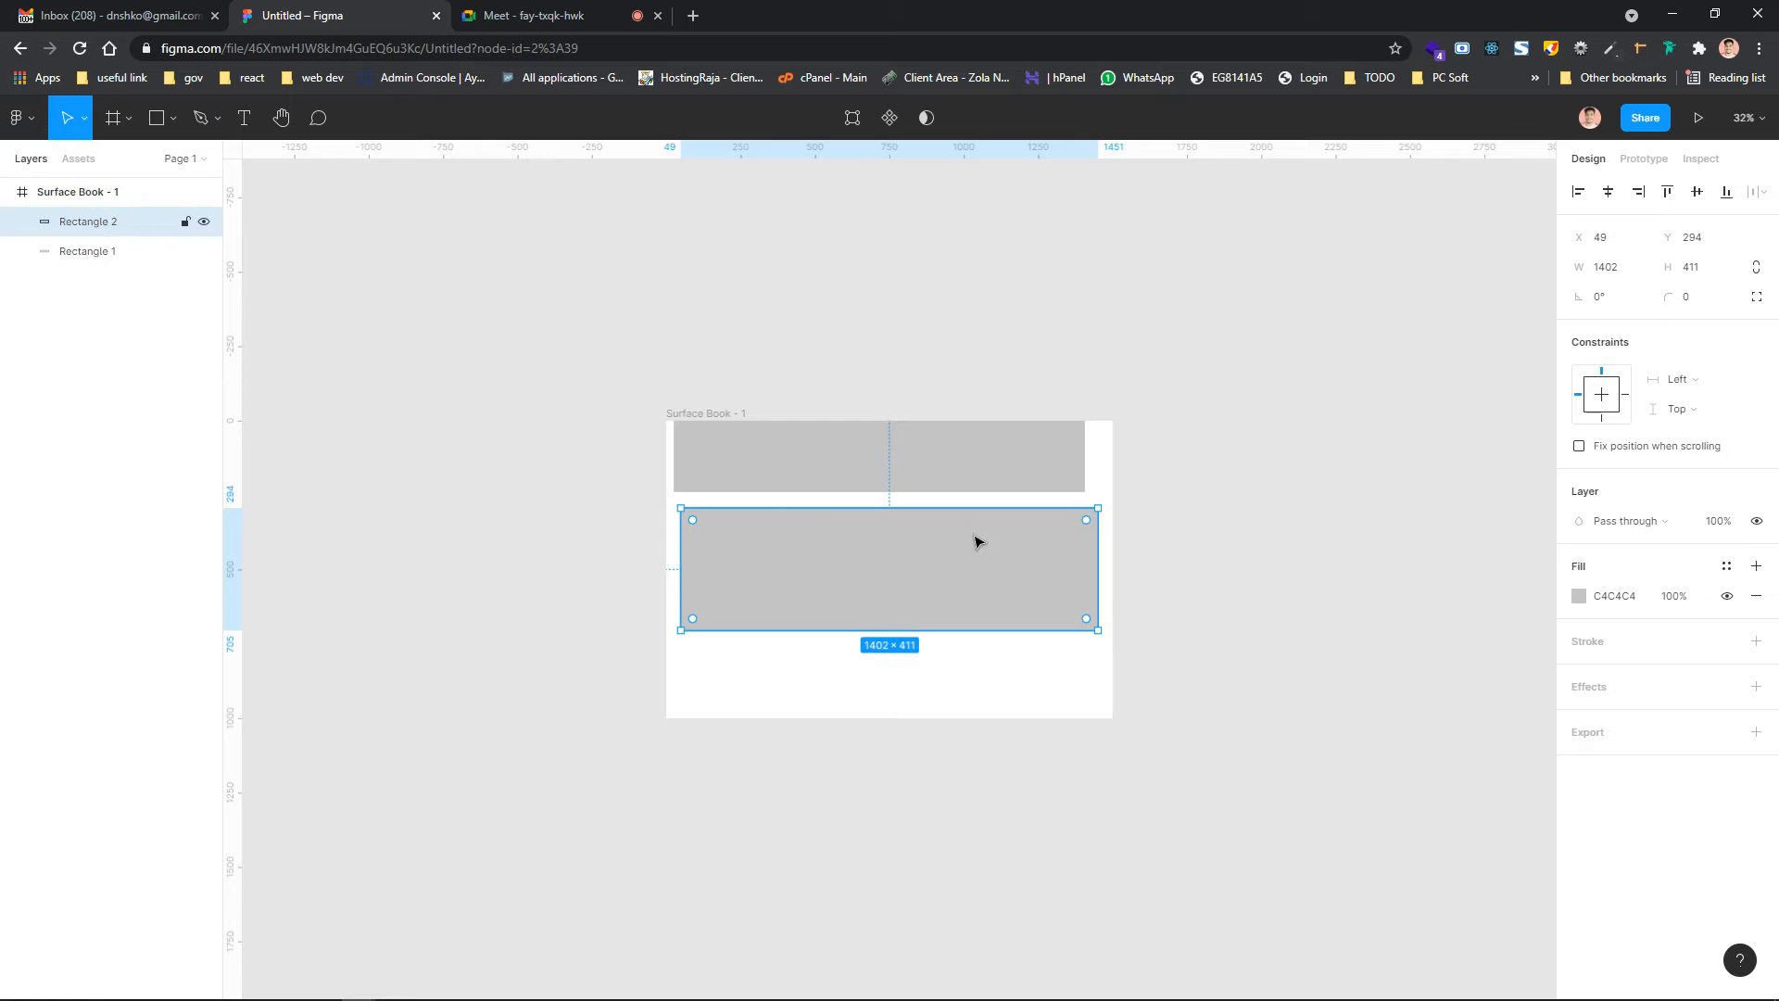
Draw a small rectangle about 271 × 92 inside the upper rectangle, right of its centre
click(967, 451)
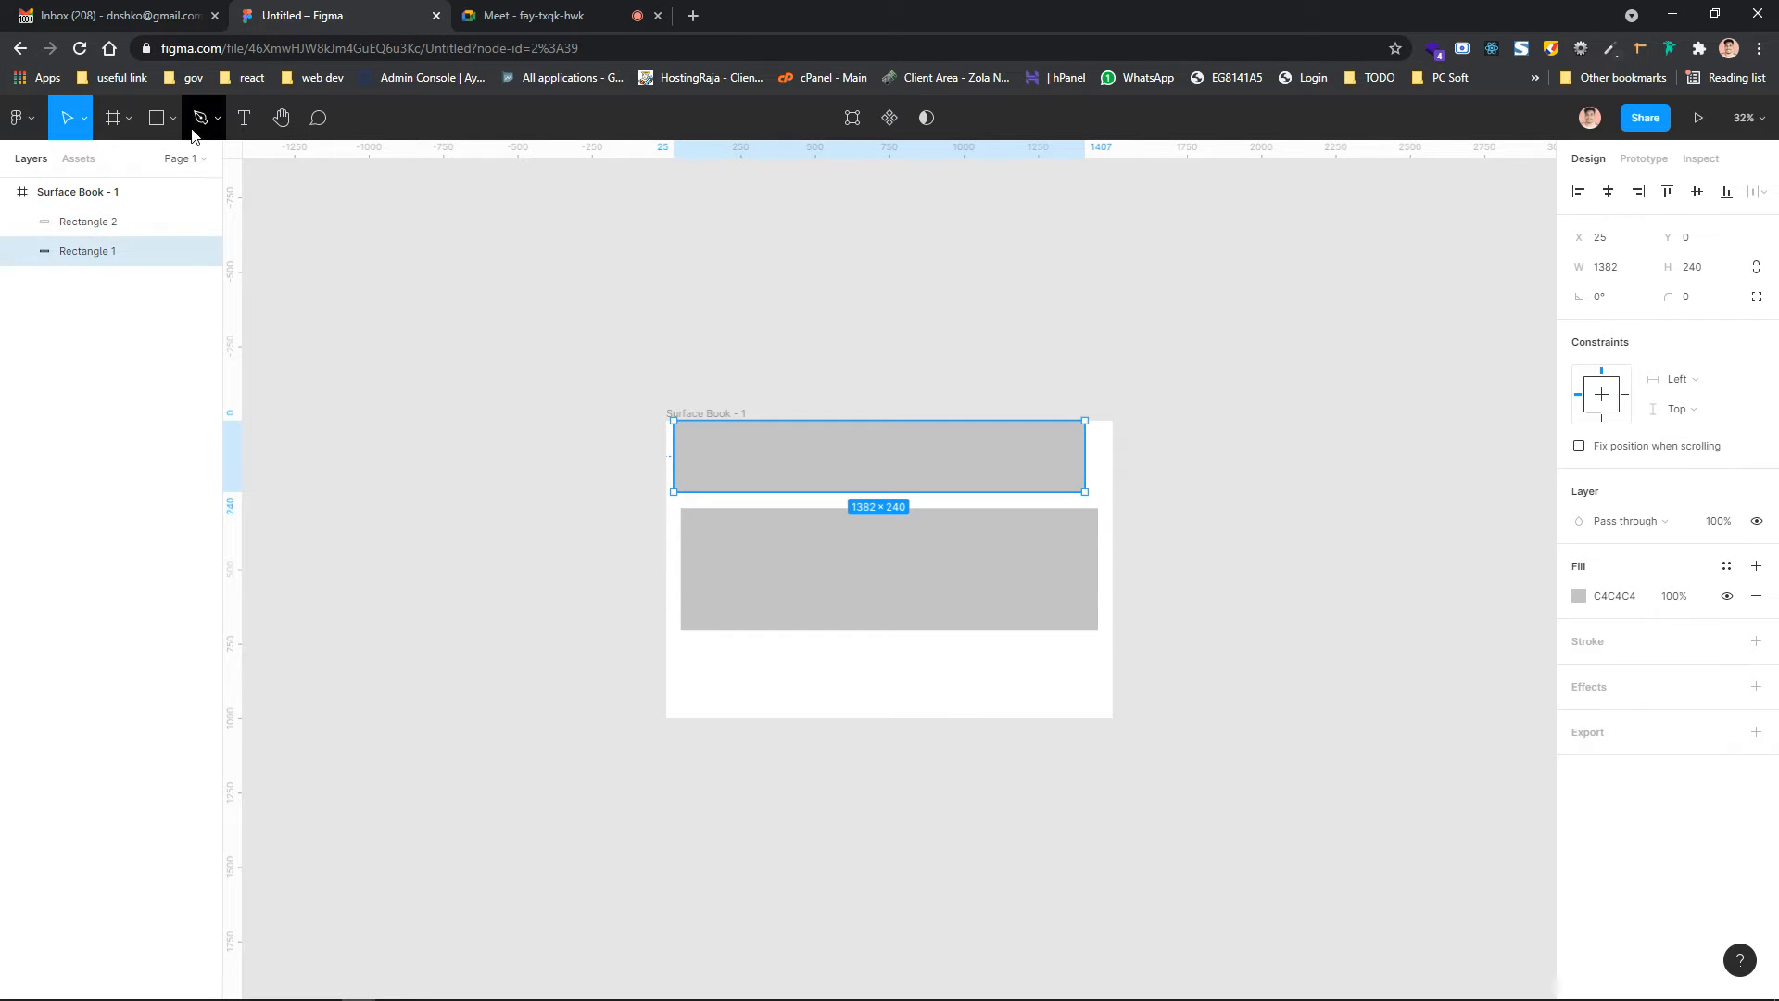
click(152, 120)
drag(923, 429, 1003, 452)
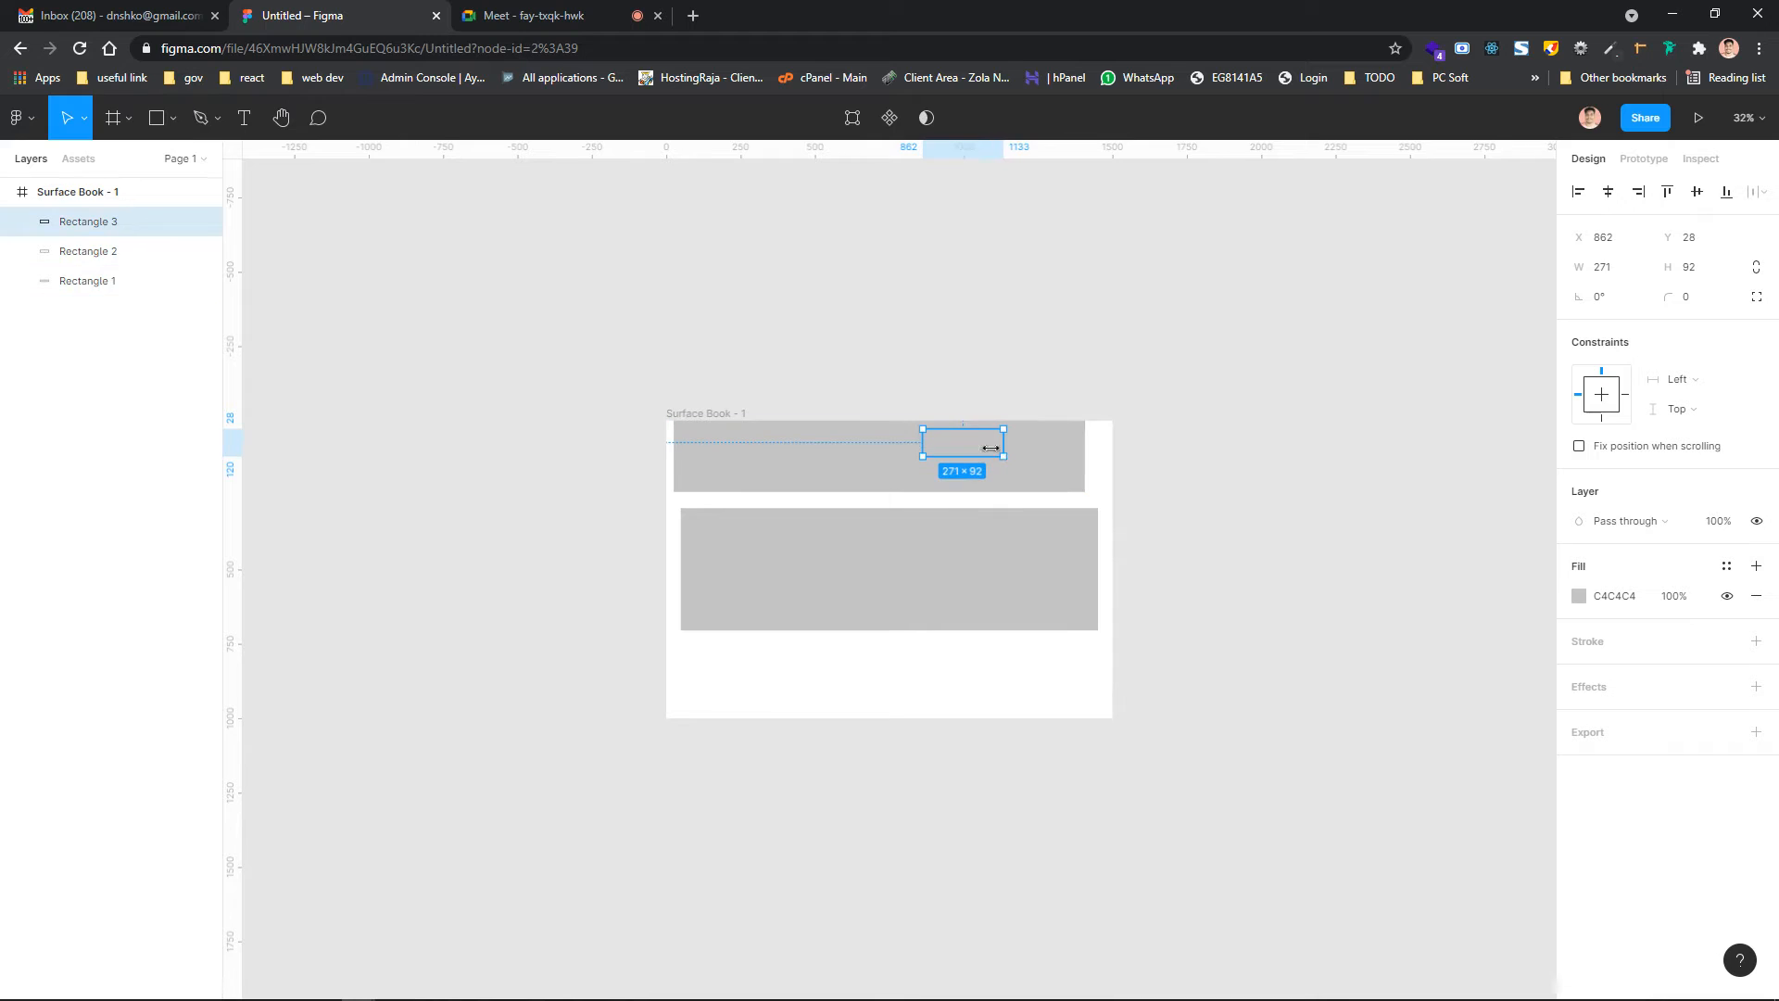
Reduce the small rectangle to about 271 × 70 and move it to about X 955, Y 85 inside the upper rectangle
scroll(1168, 488, right, 3)
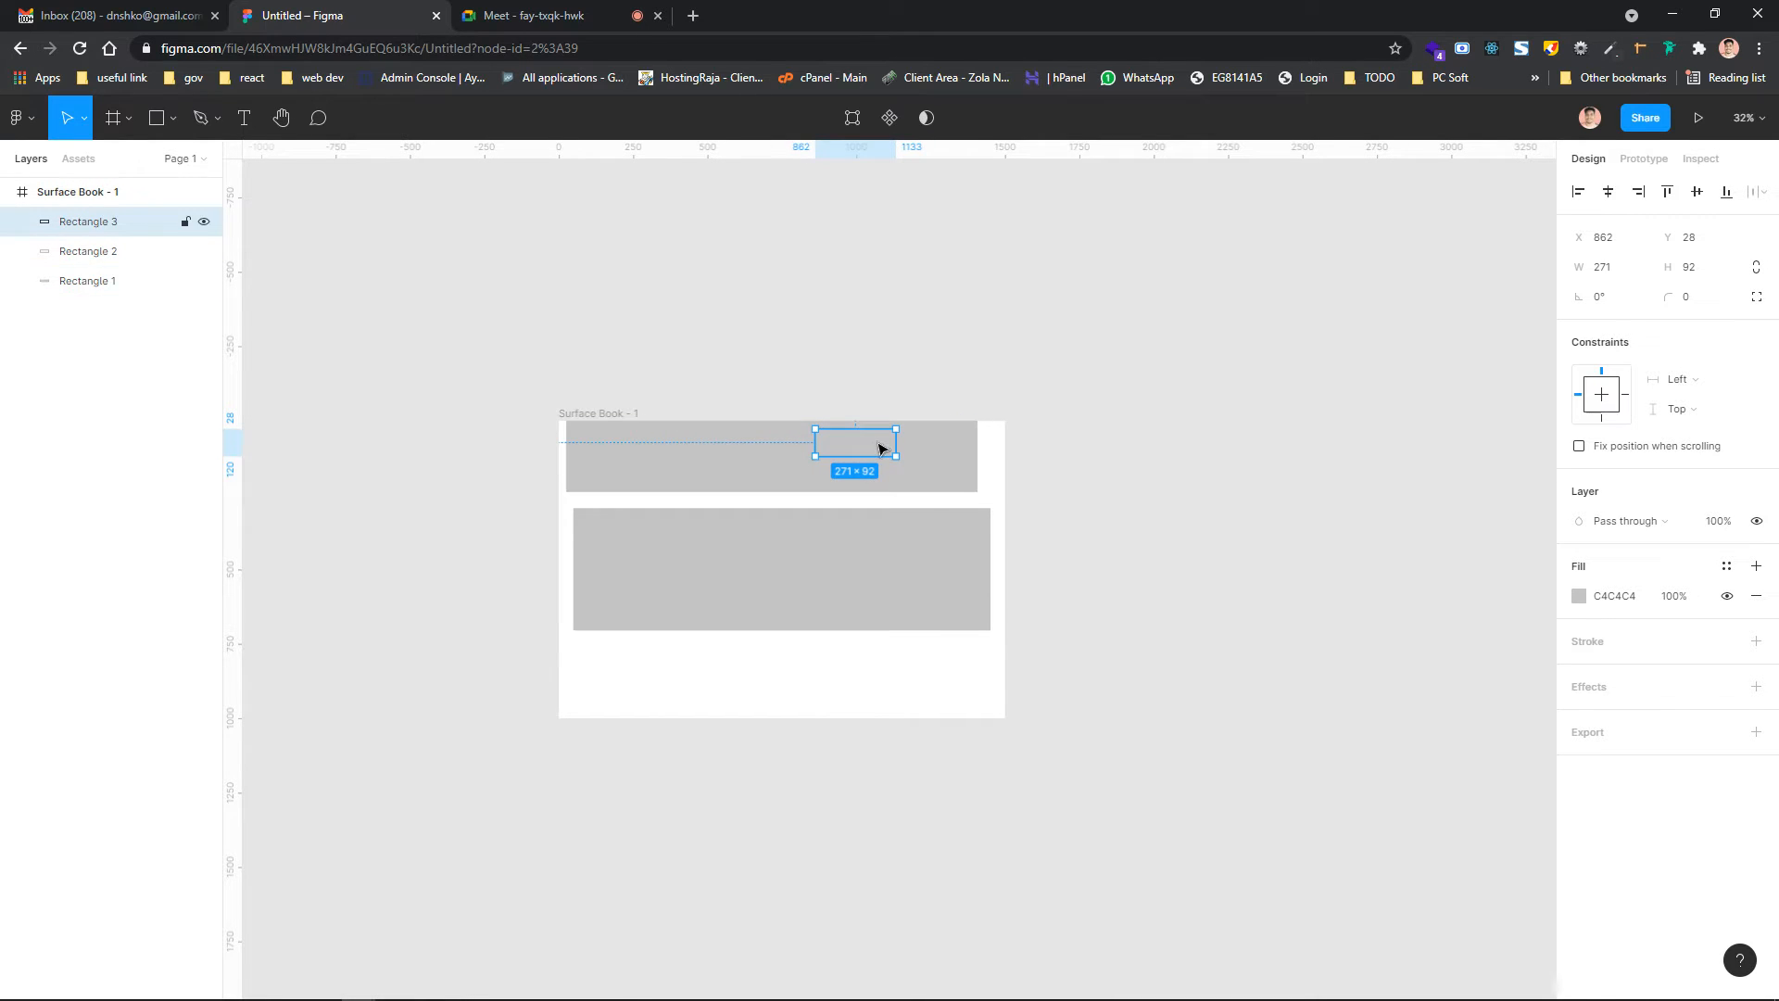
scroll(1141, 461, right, 3)
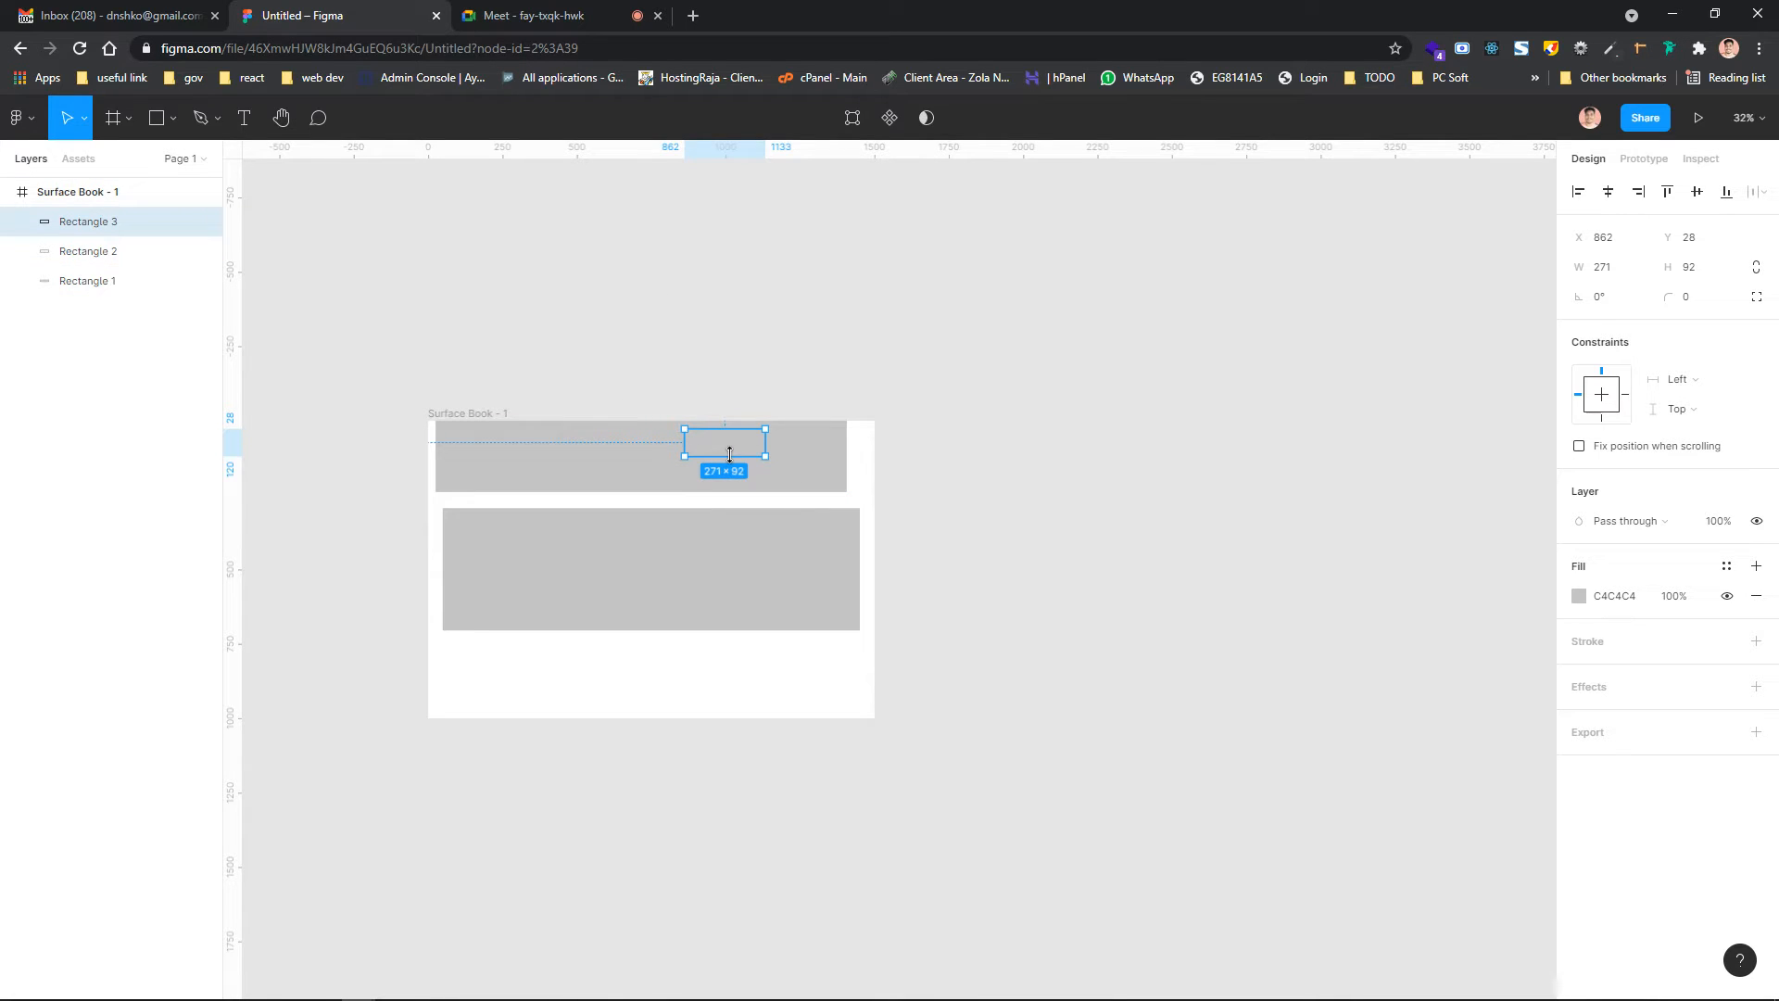
mouse_move(729, 452)
mouse_down()
mouse_move(725, 472)
mouse_move(715, 432)
mouse_move(726, 464)
mouse_move(750, 465)
mouse_up()
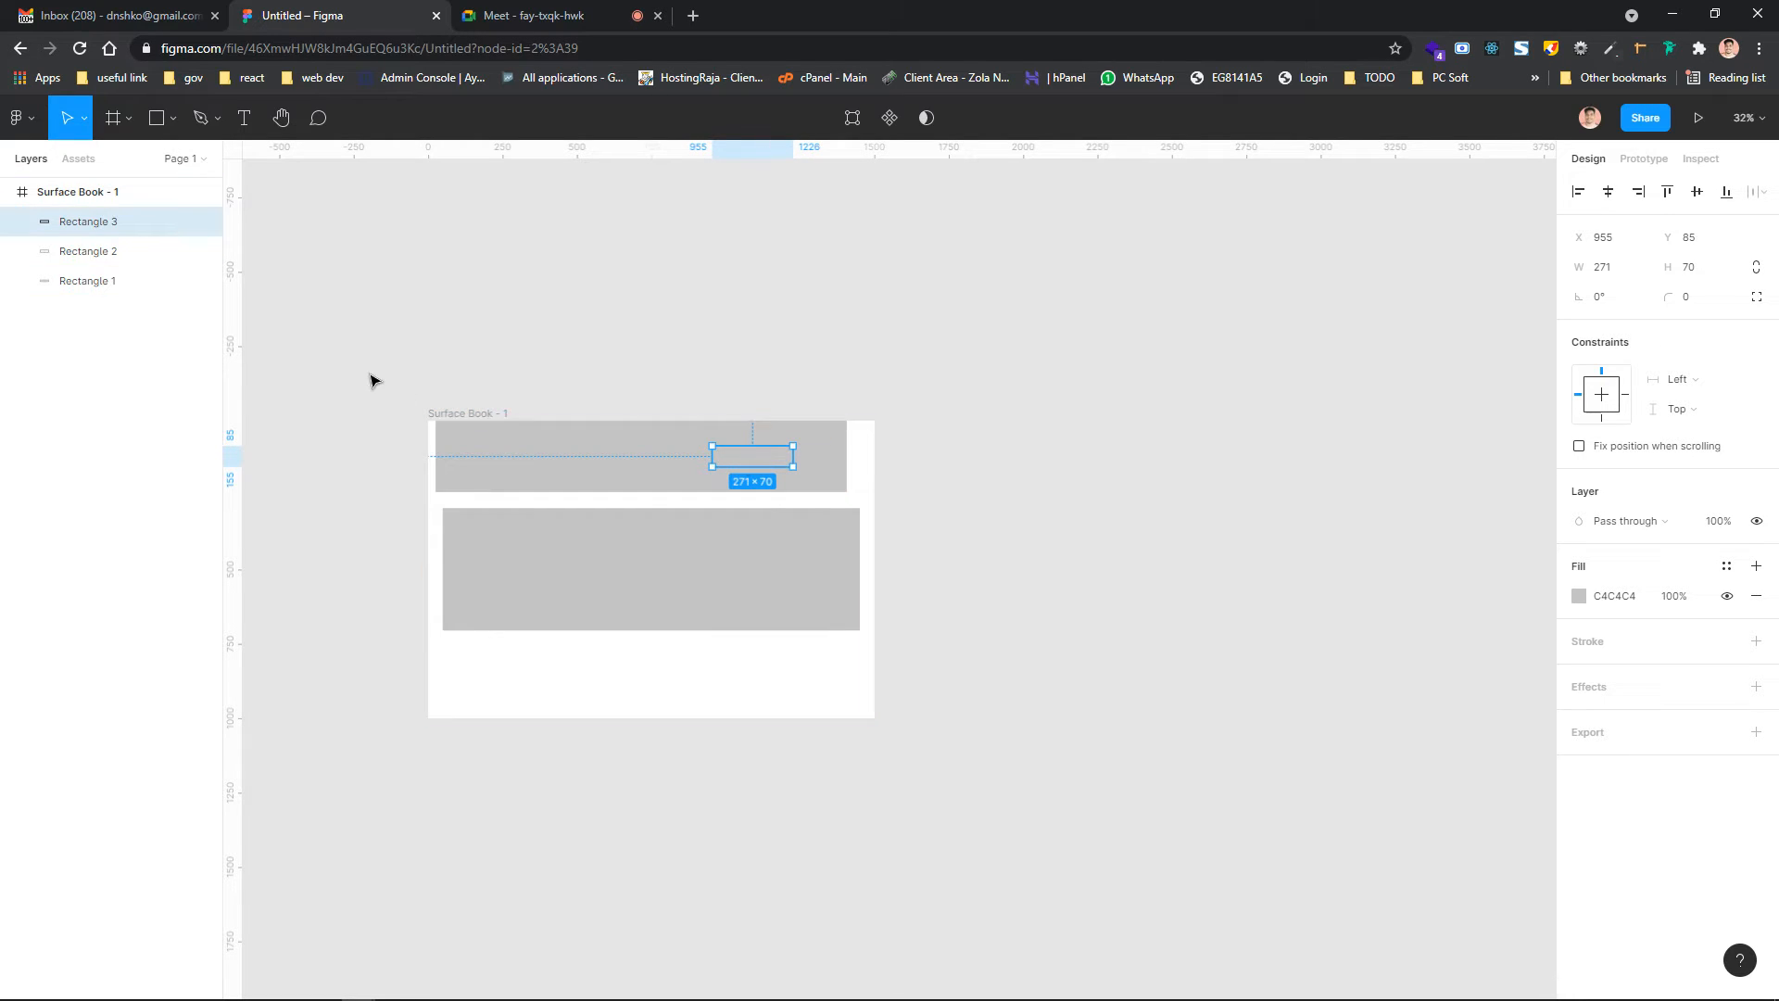
Delete all the rectangles and the Surface Book - 1 frame from the canvas
key(ctrl+a)
key(Delete)
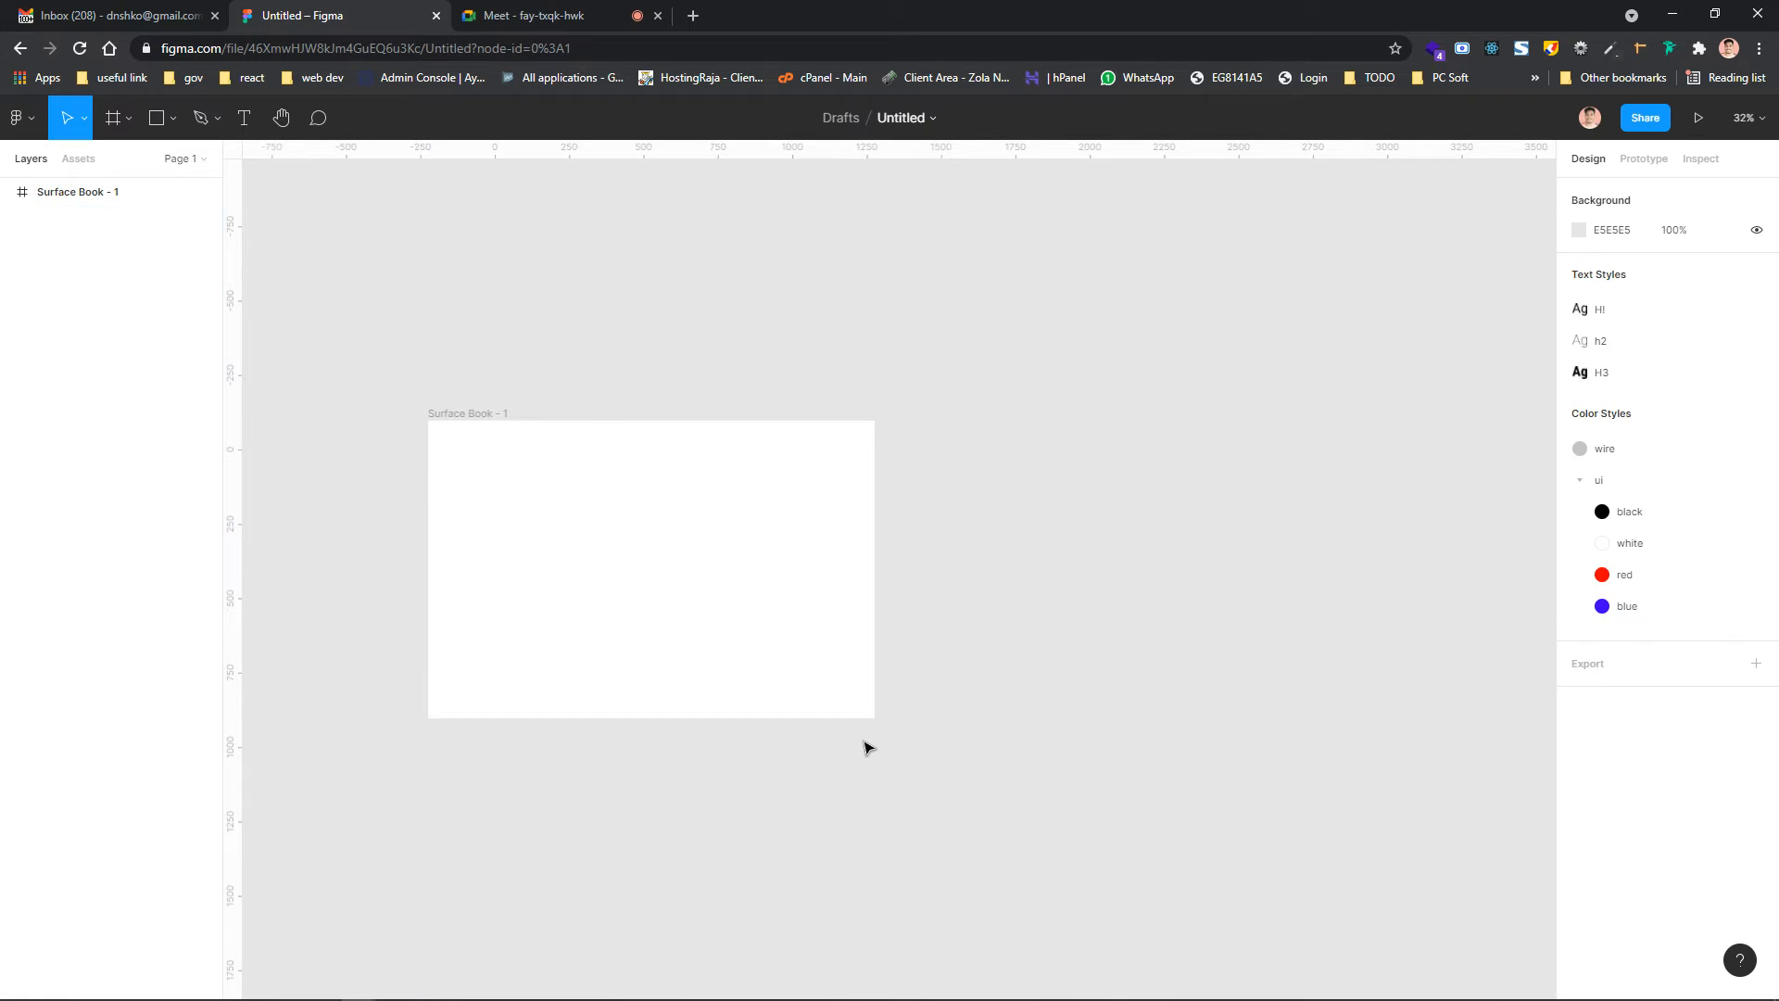
click(613, 538)
key(Delete)
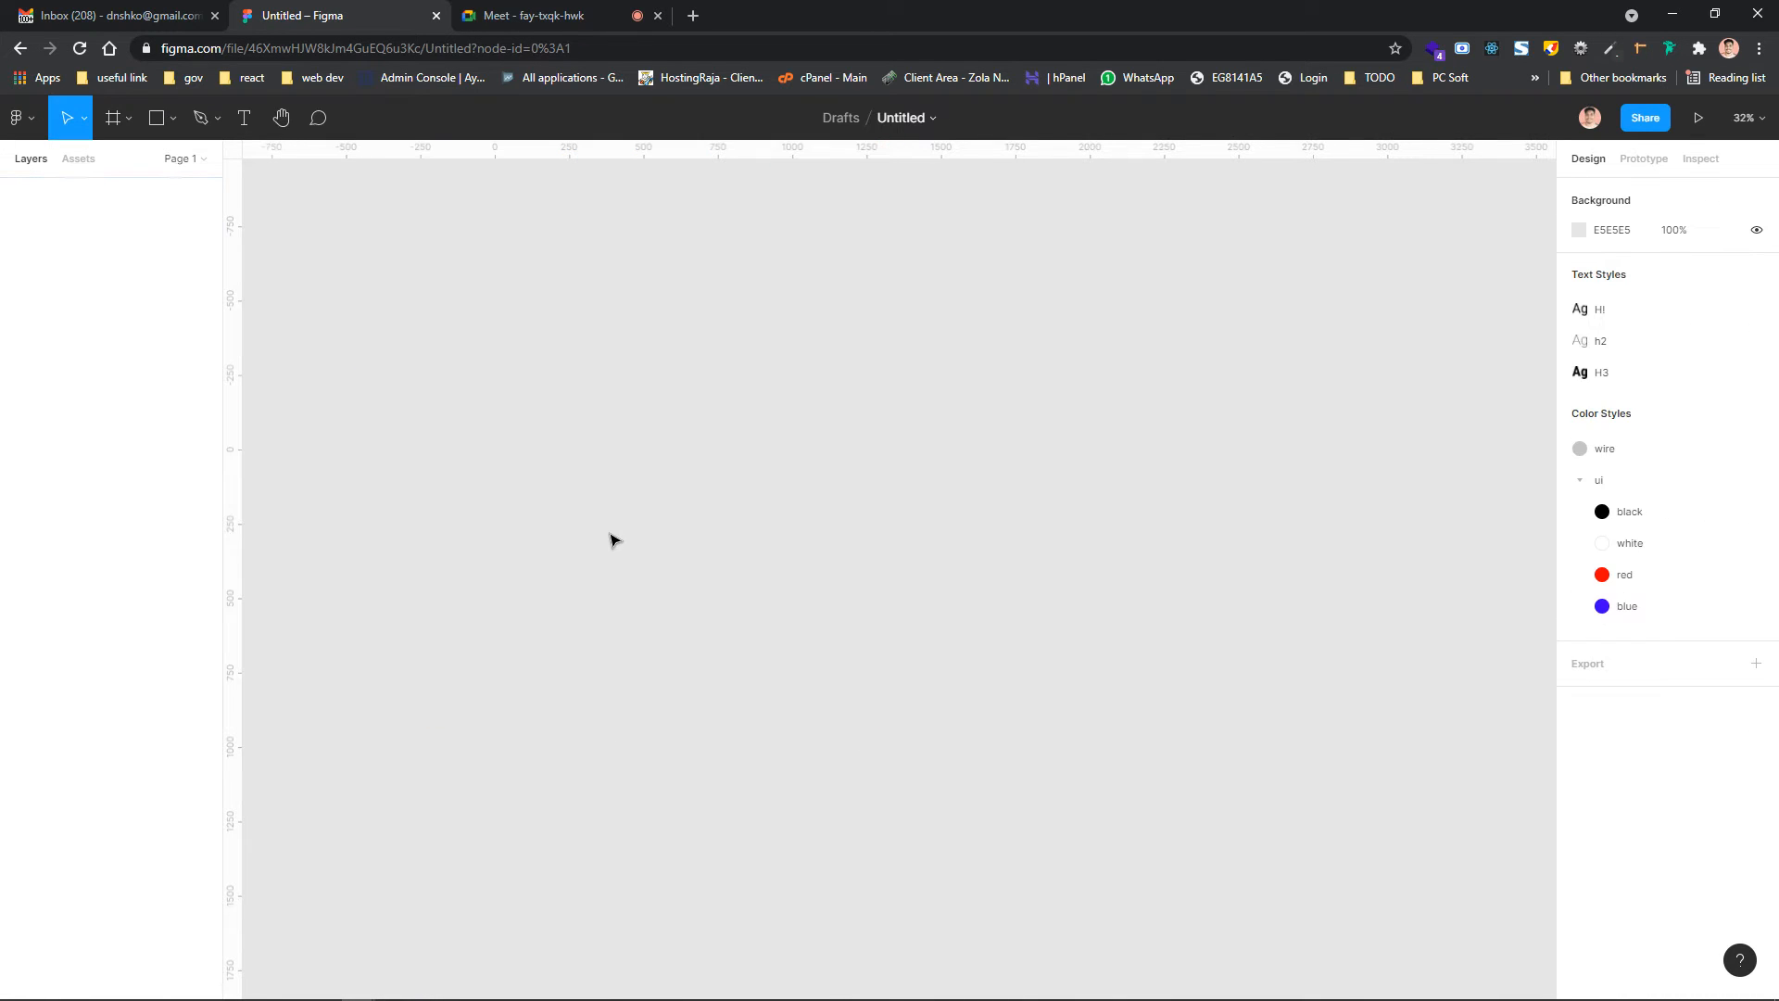
Display the list of installed plugins
click(82, 120)
click(21, 119)
mouse_move(70, 463)
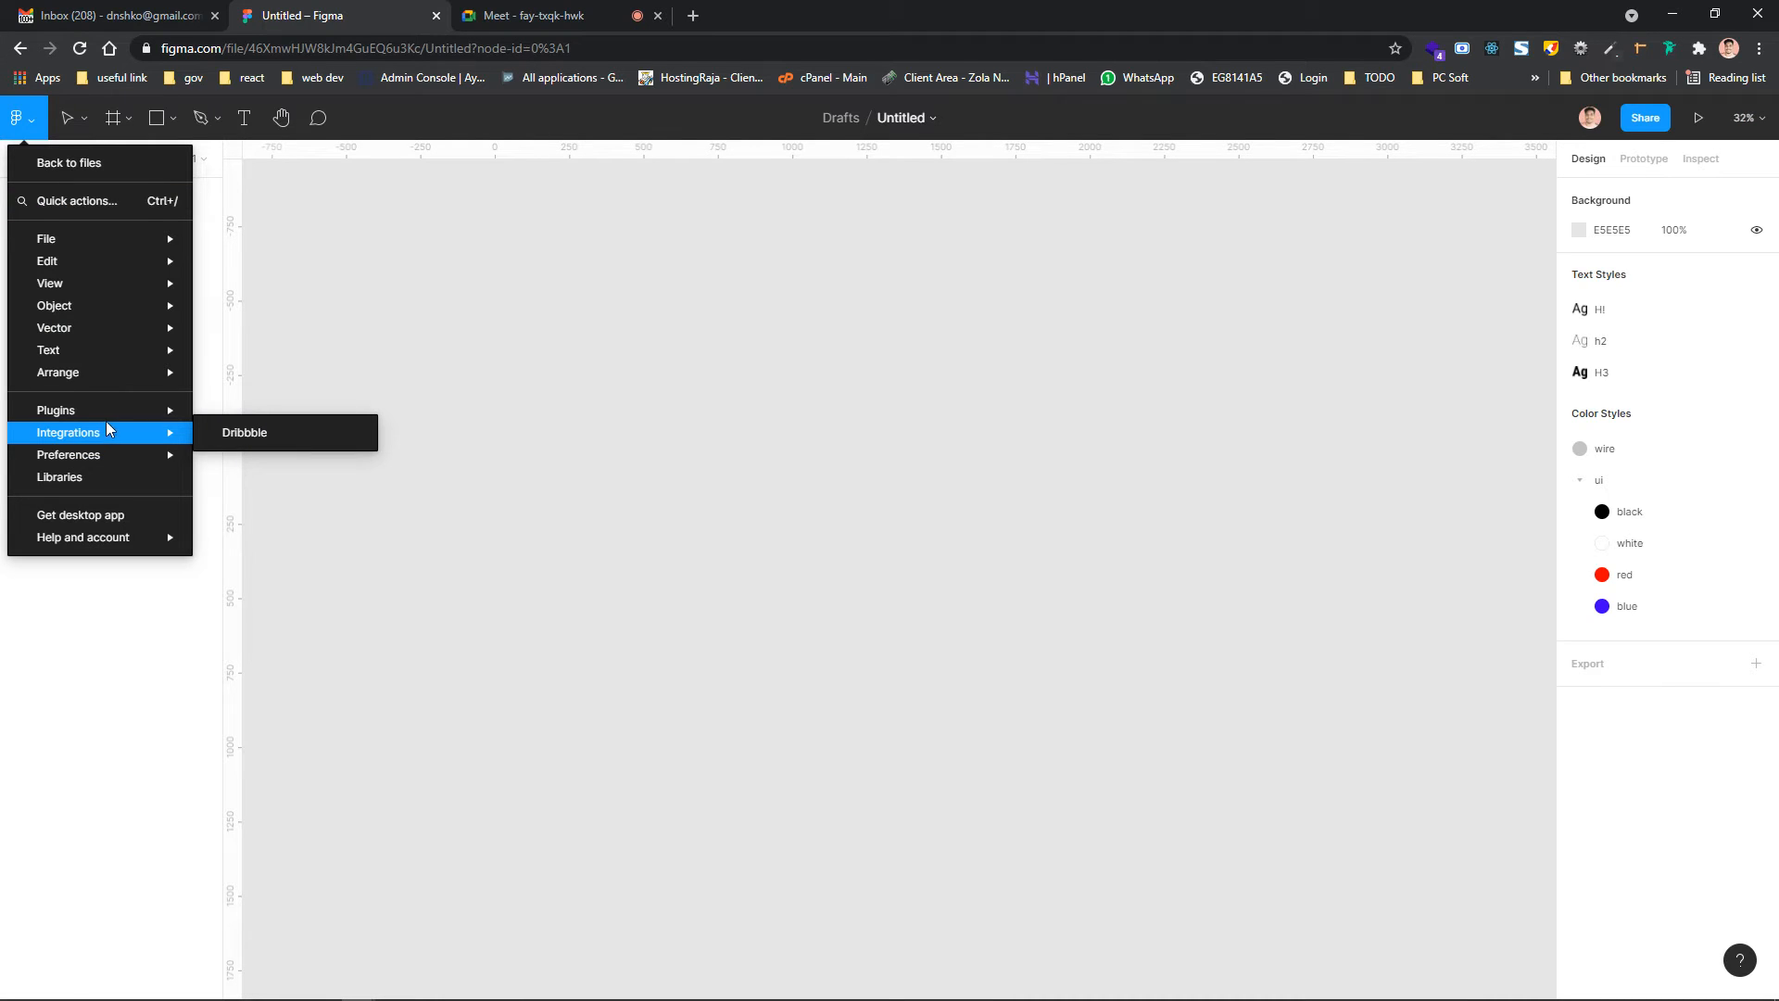
mouse_move(107, 415)
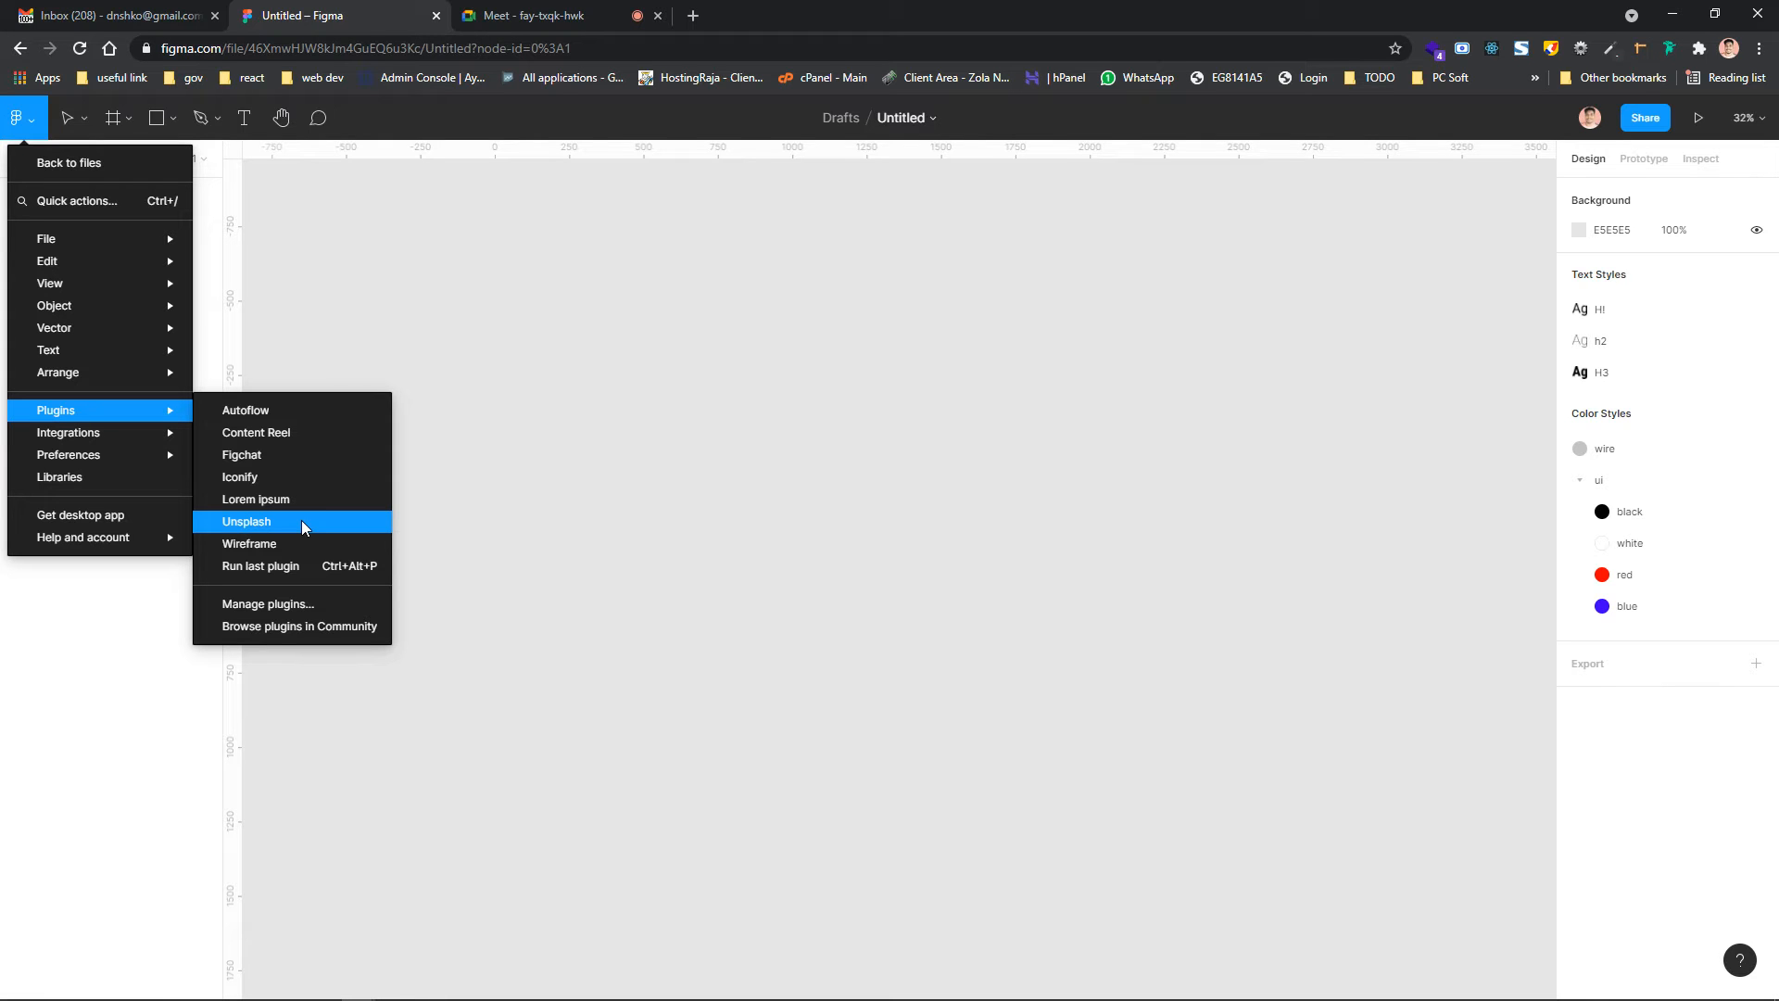
Open unsplash.com in a new browser tab and look through its photo feed
click(692, 16)
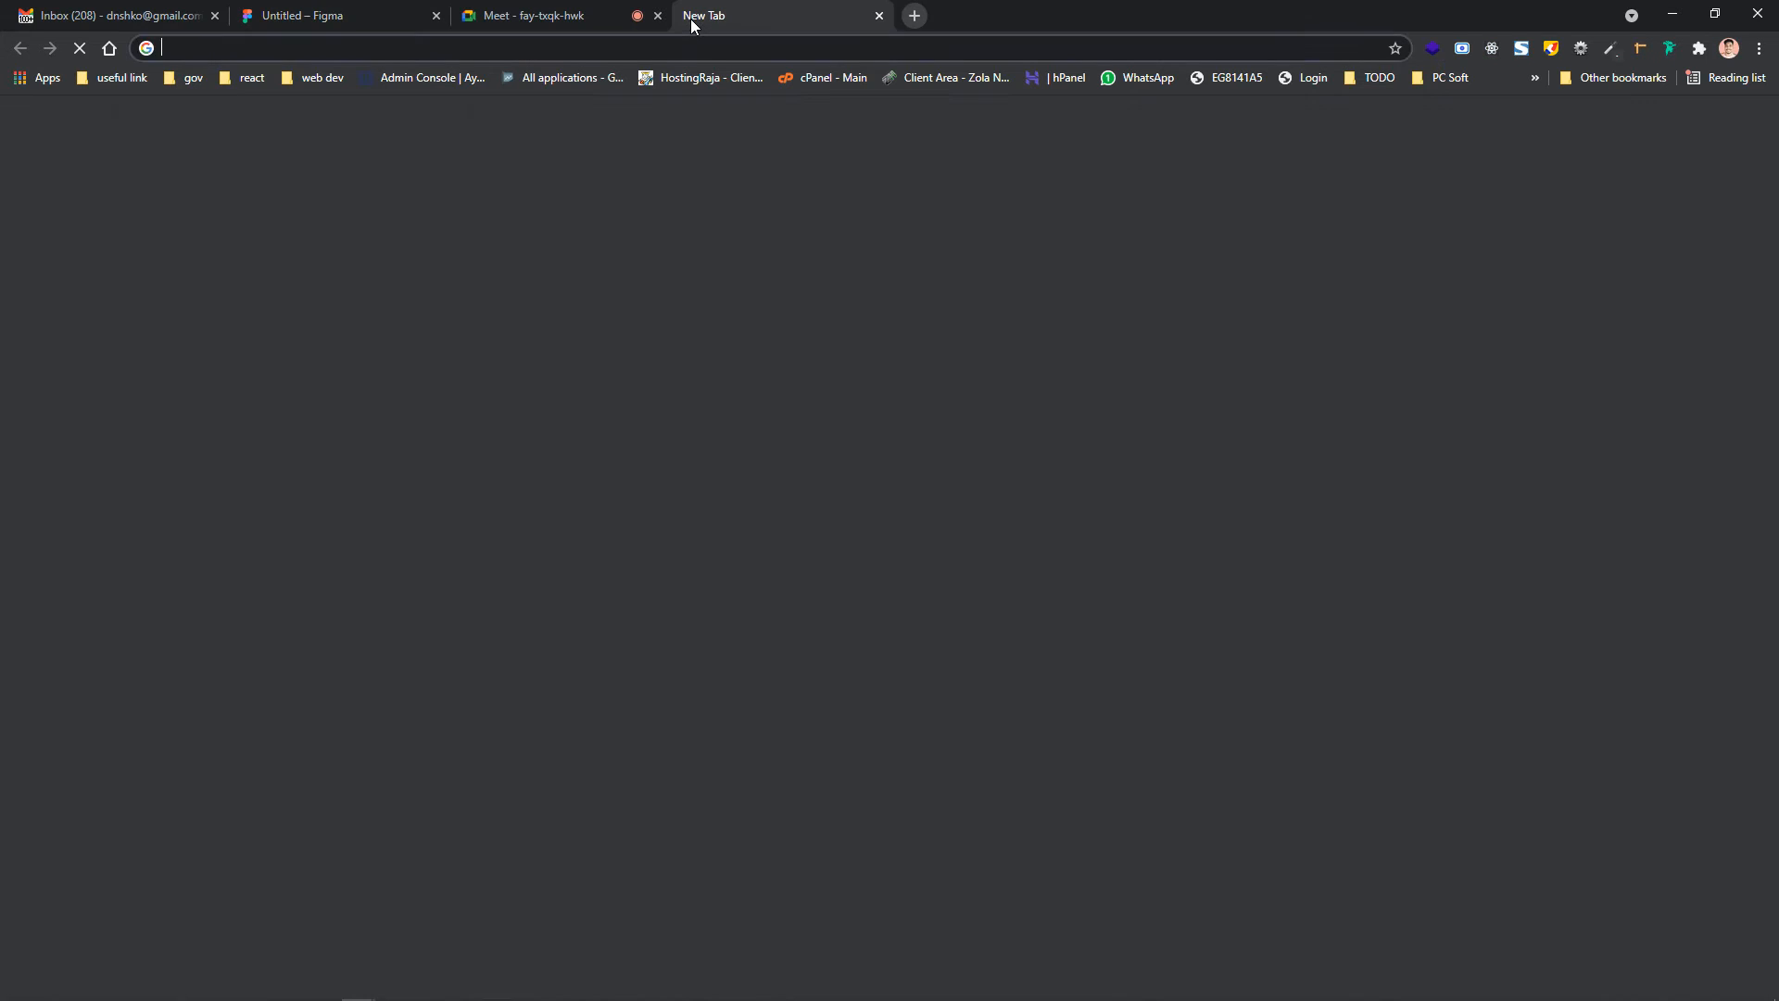
text(unsplash.com)
key(Return)
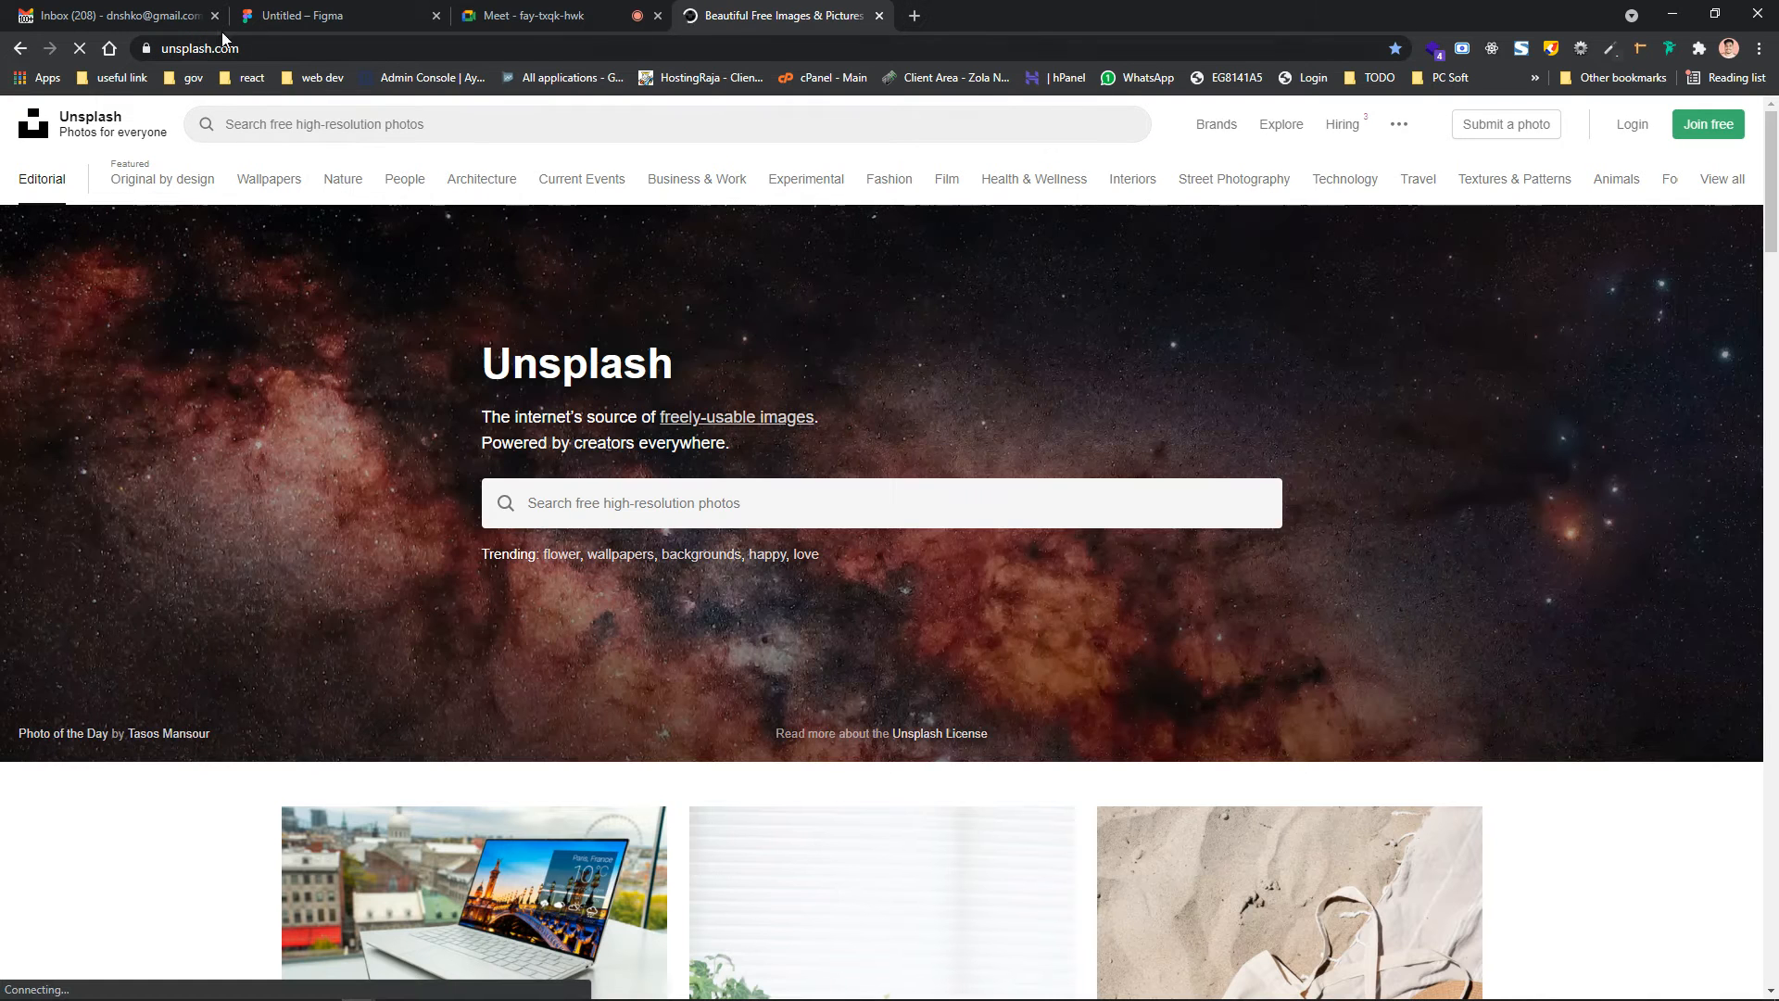
double_click(232, 48)
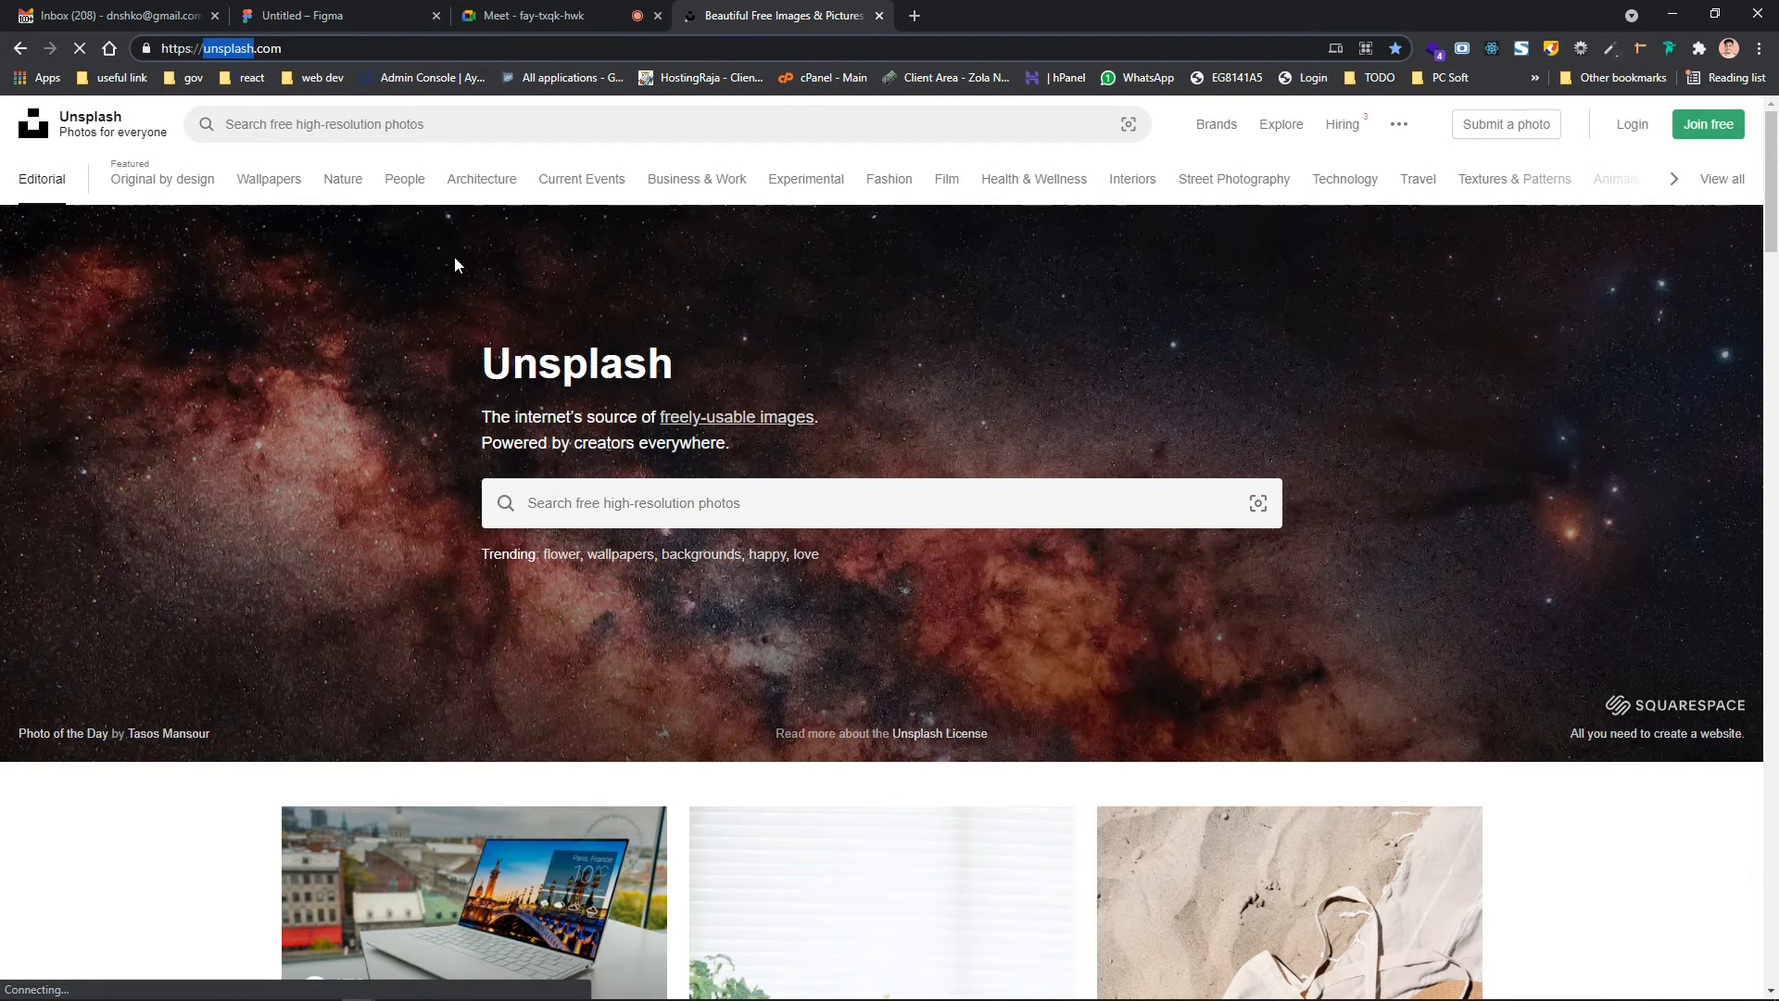
scroll(454, 265, down, 9)
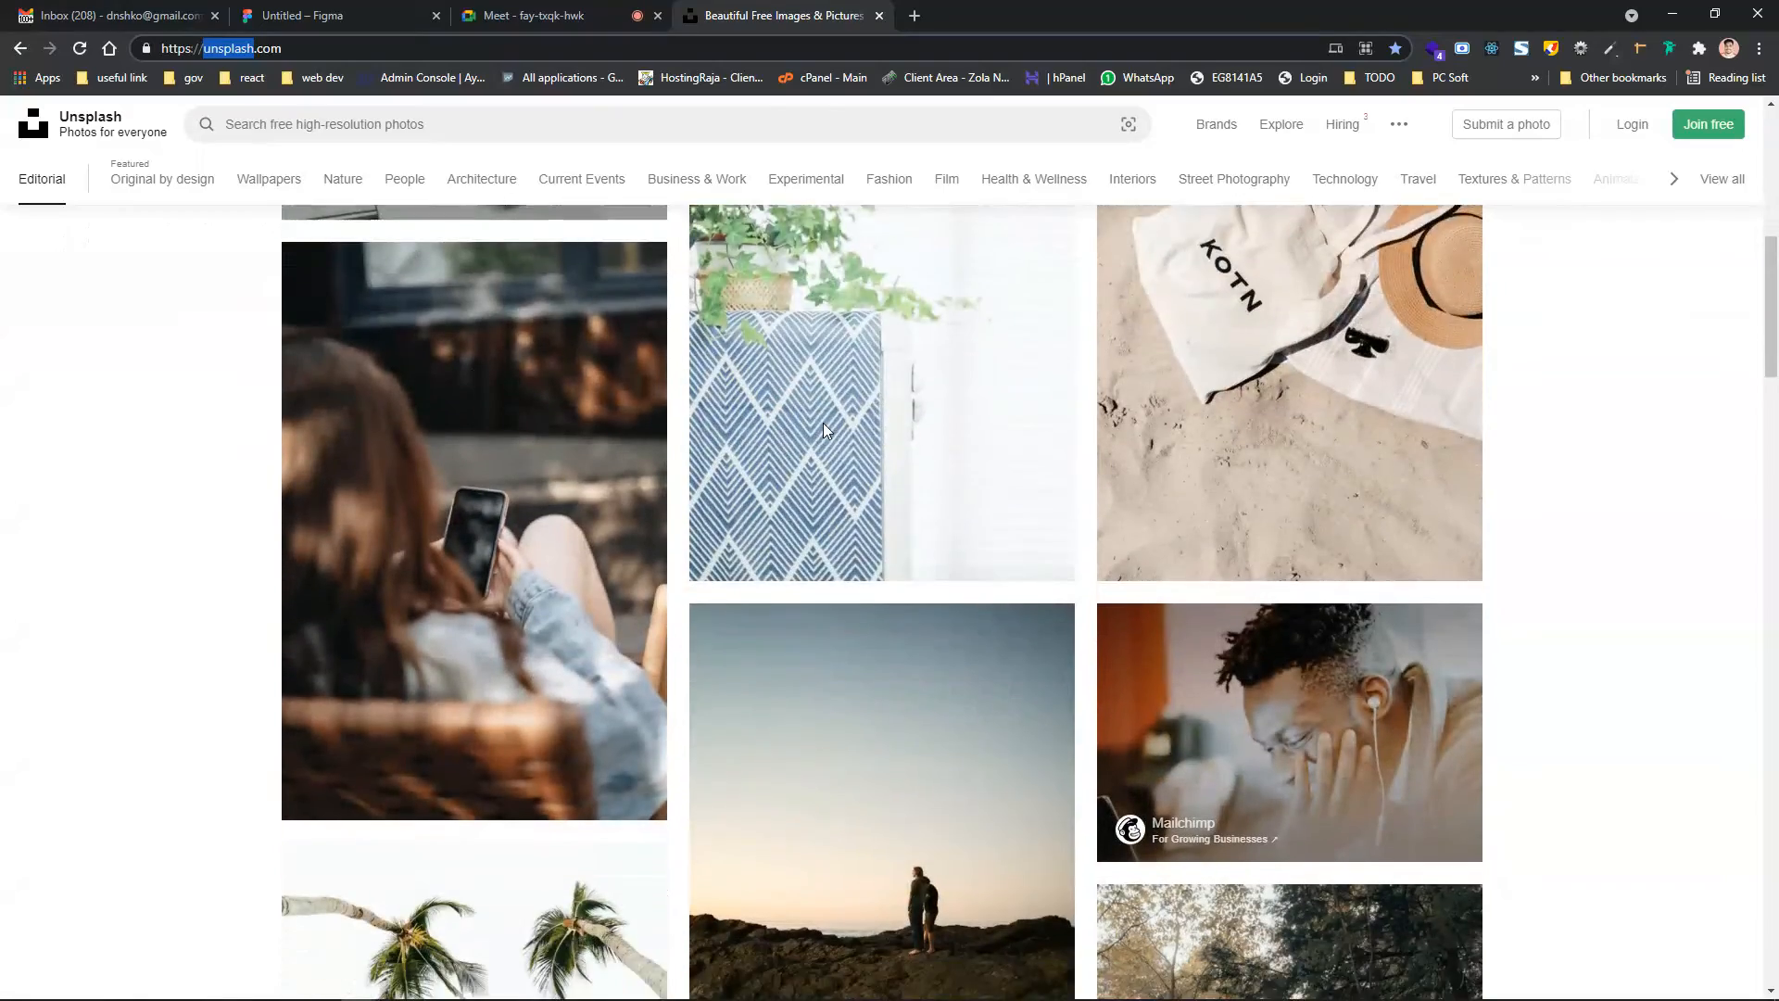
scroll(823, 429, down, 10)
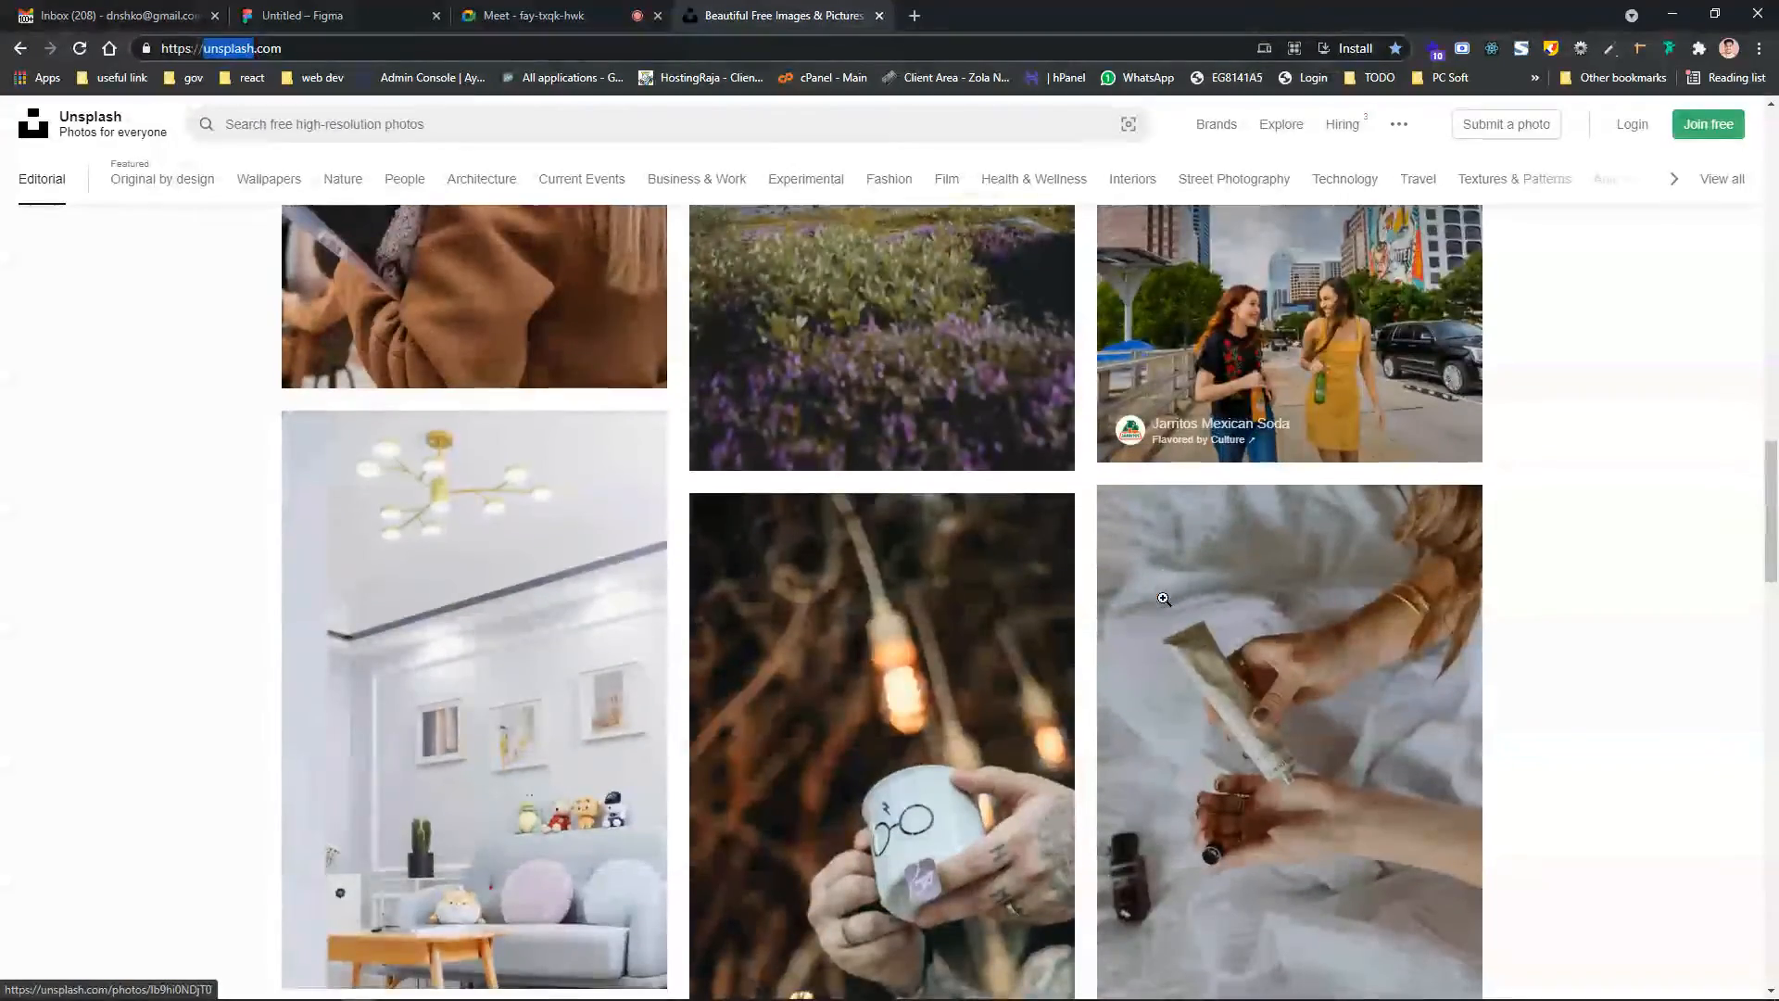
Close the Unsplash website and return to the Figma file
click(576, 11)
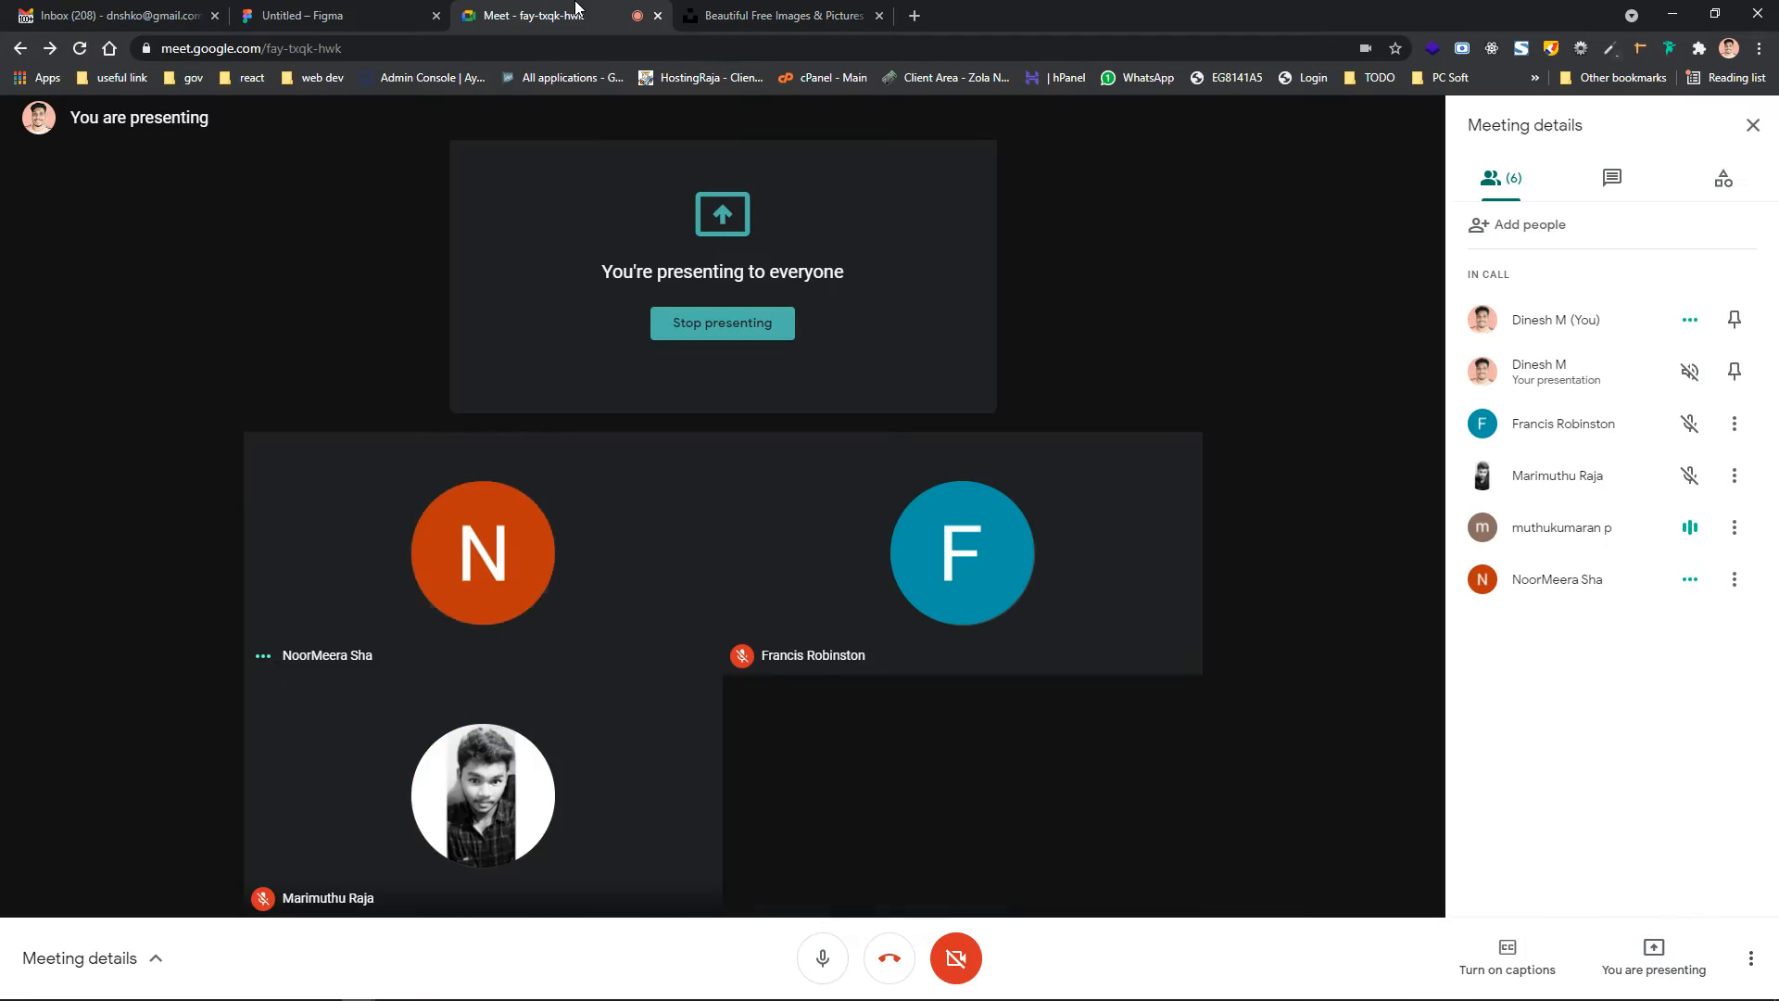
click(306, 14)
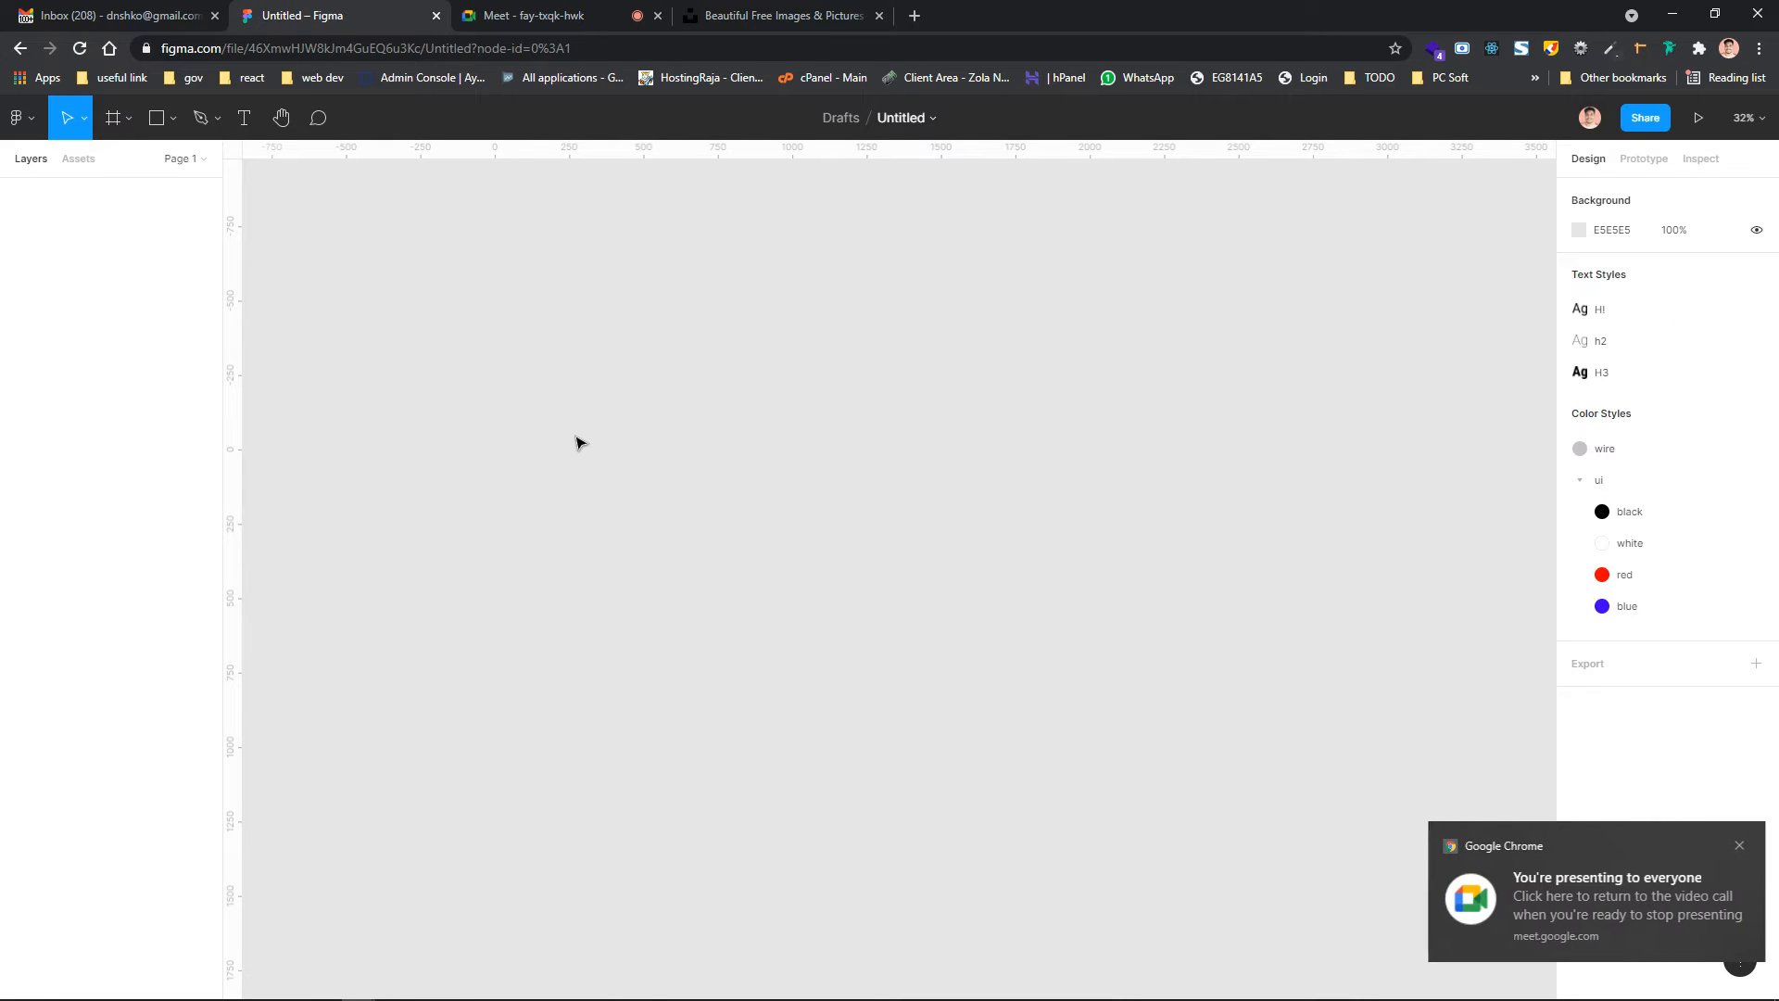
click(825, 12)
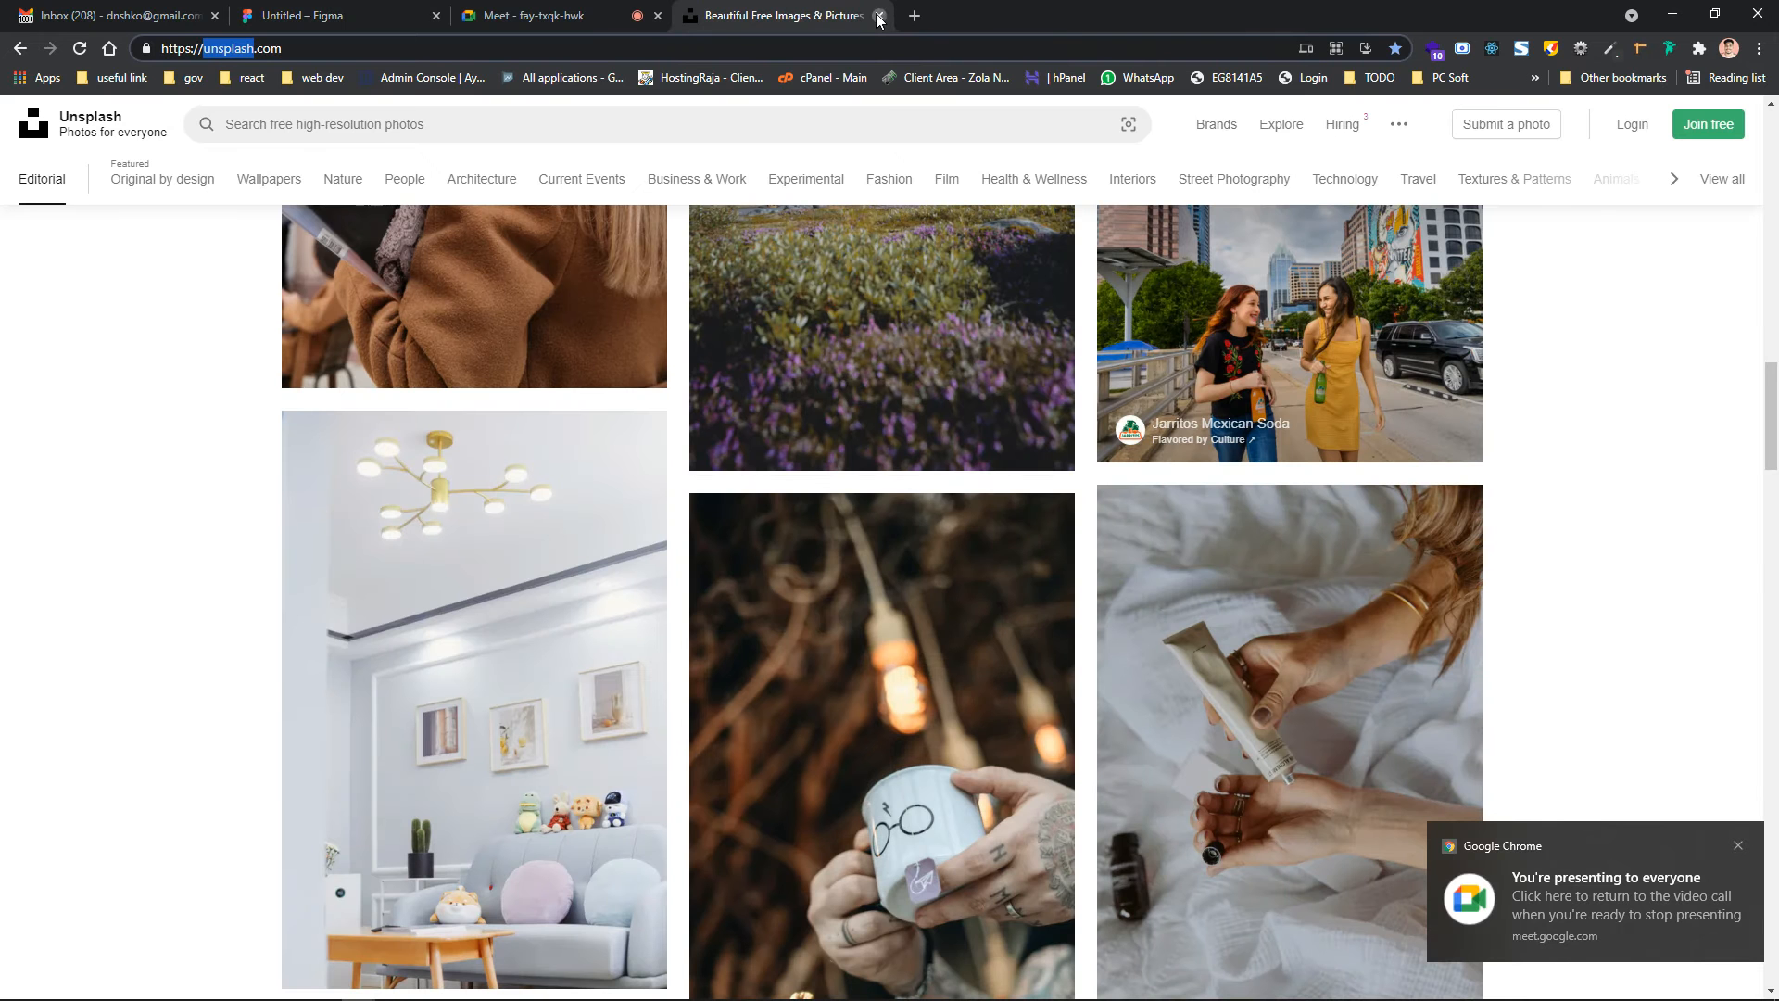
click(878, 17)
click(306, 14)
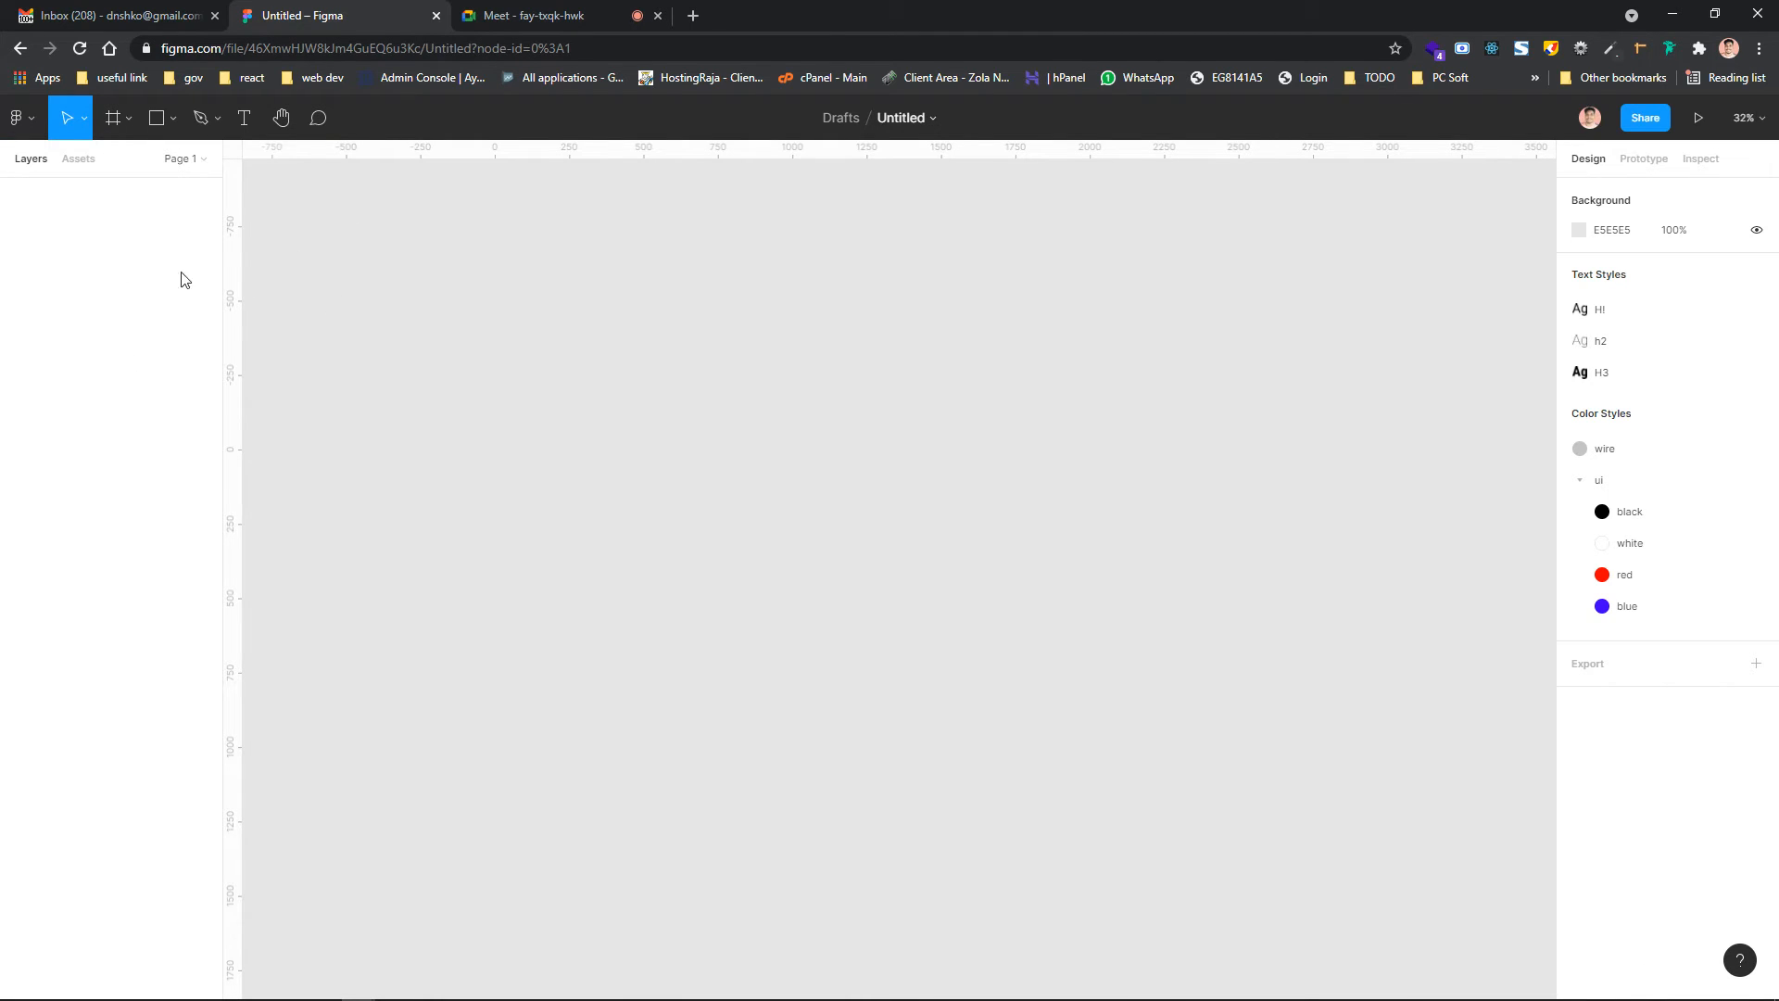
Run the Unsplash plugin and search its photos with the animal keyword
click(37, 118)
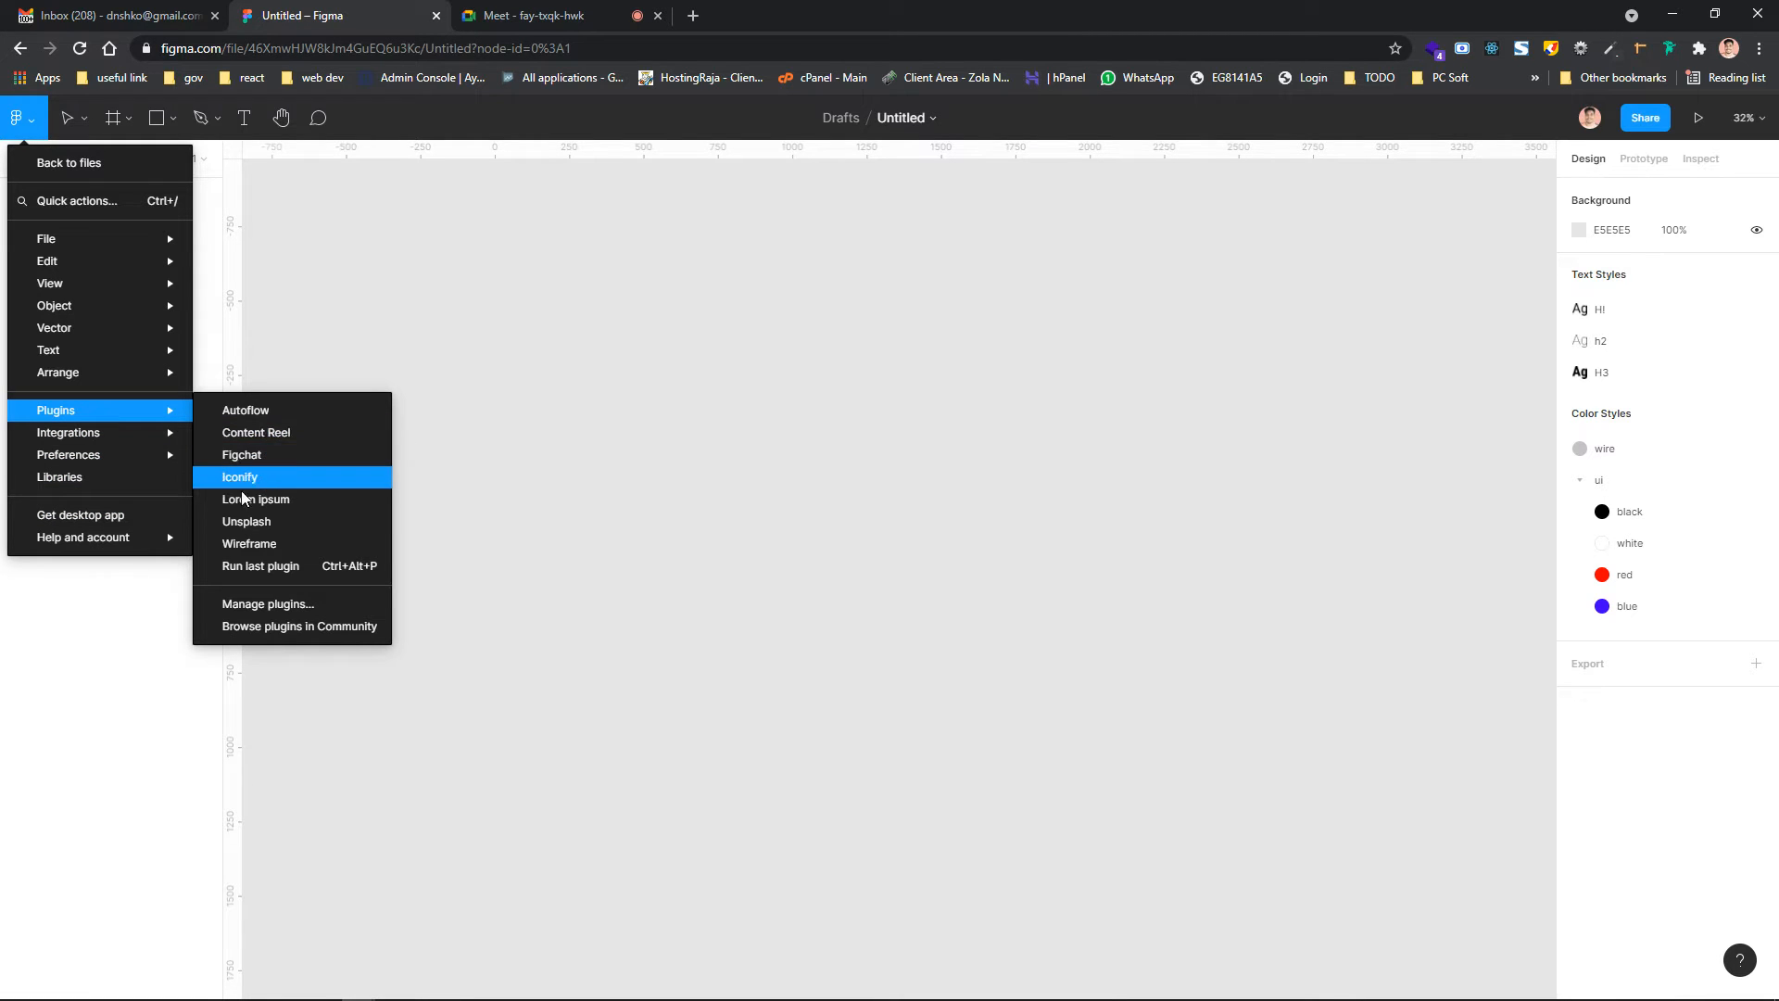
click(275, 524)
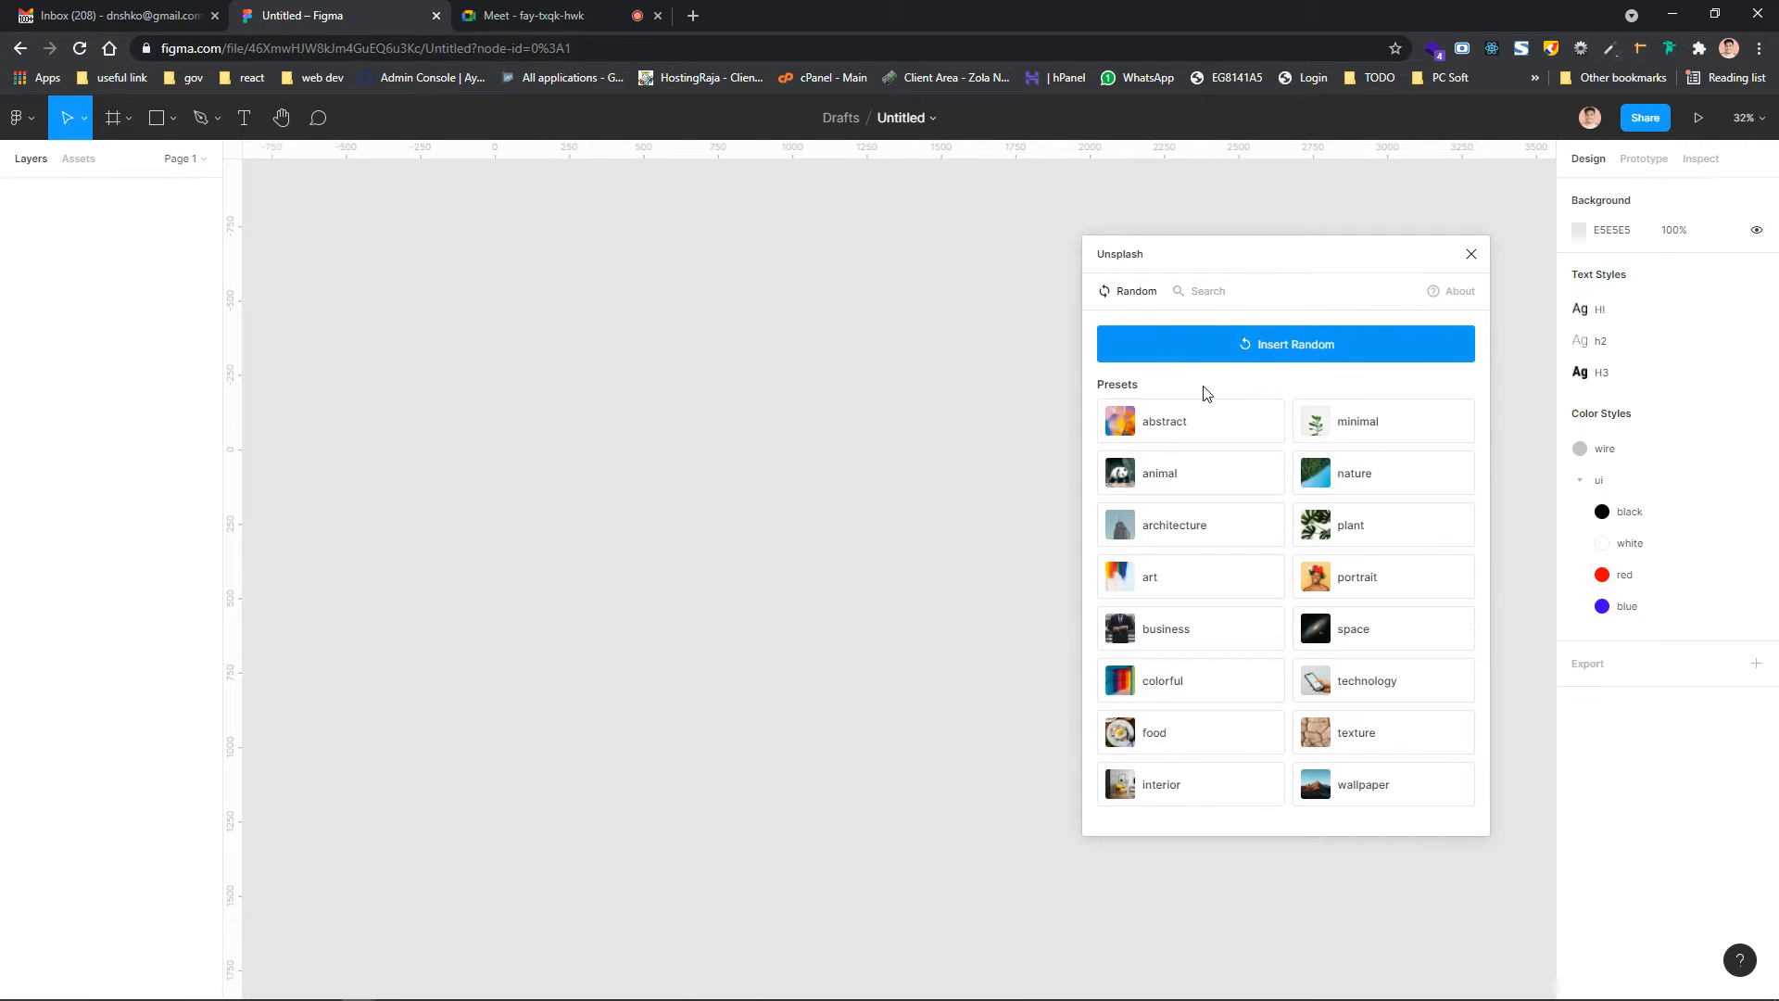
click(1201, 293)
click(1152, 347)
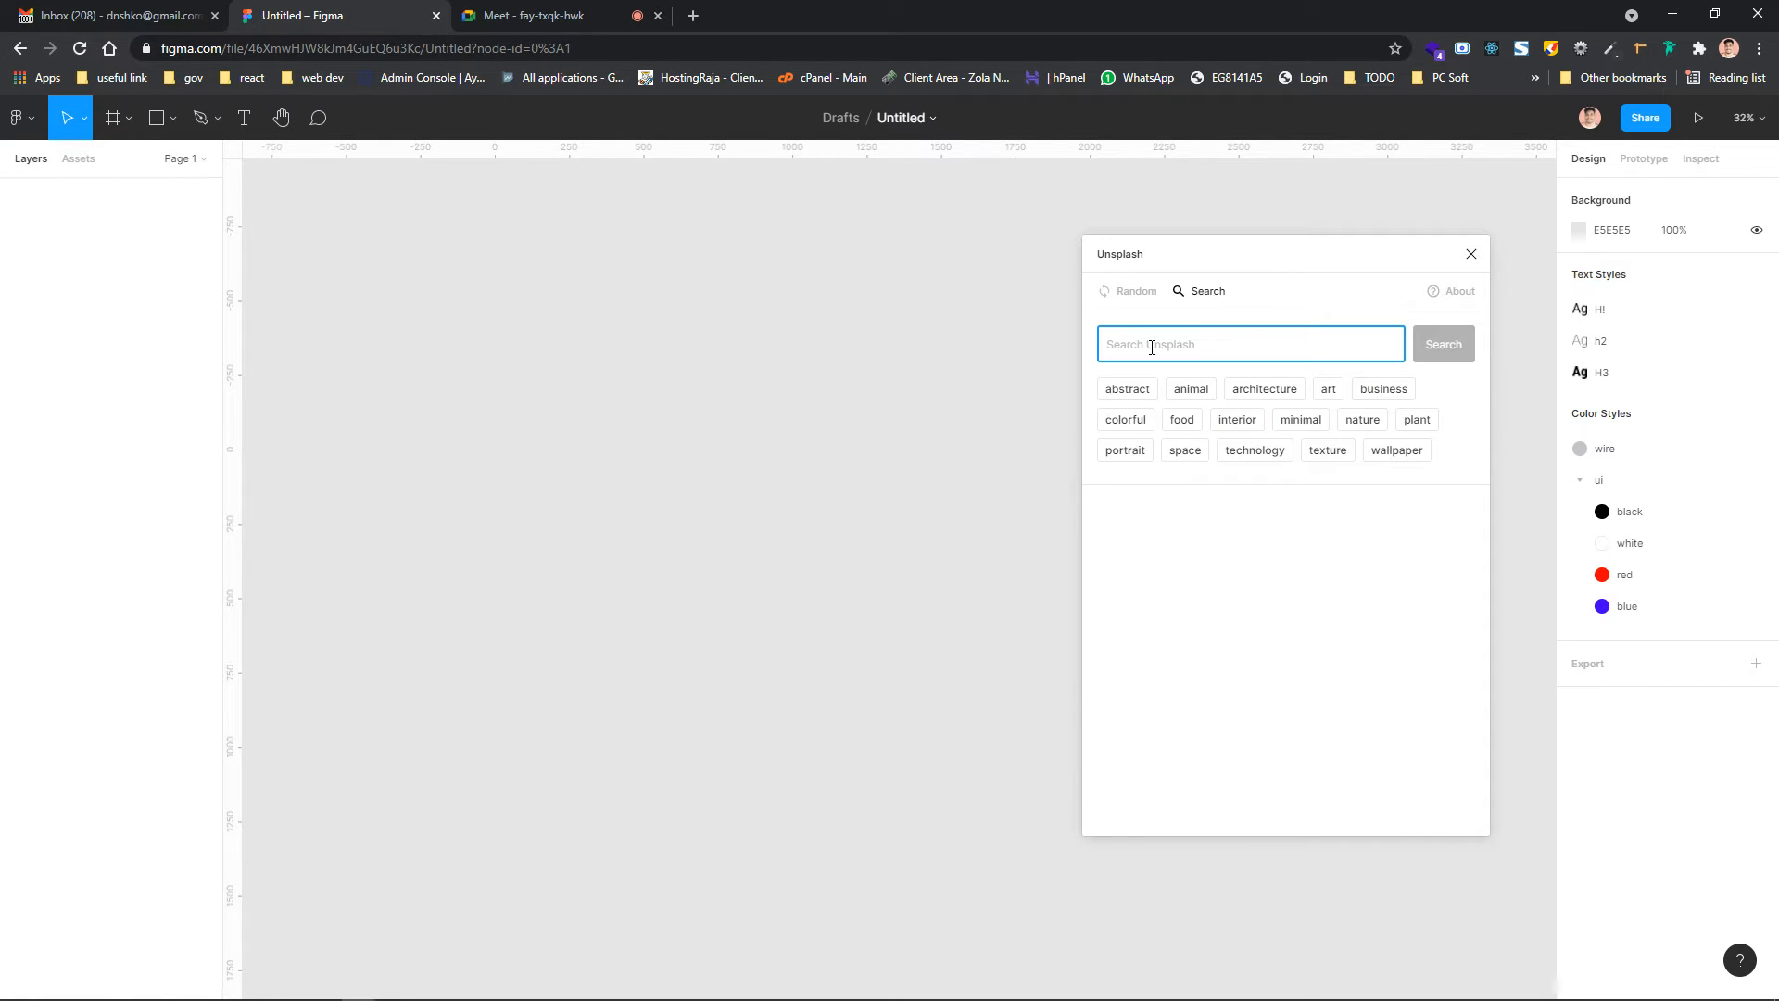
click(1180, 387)
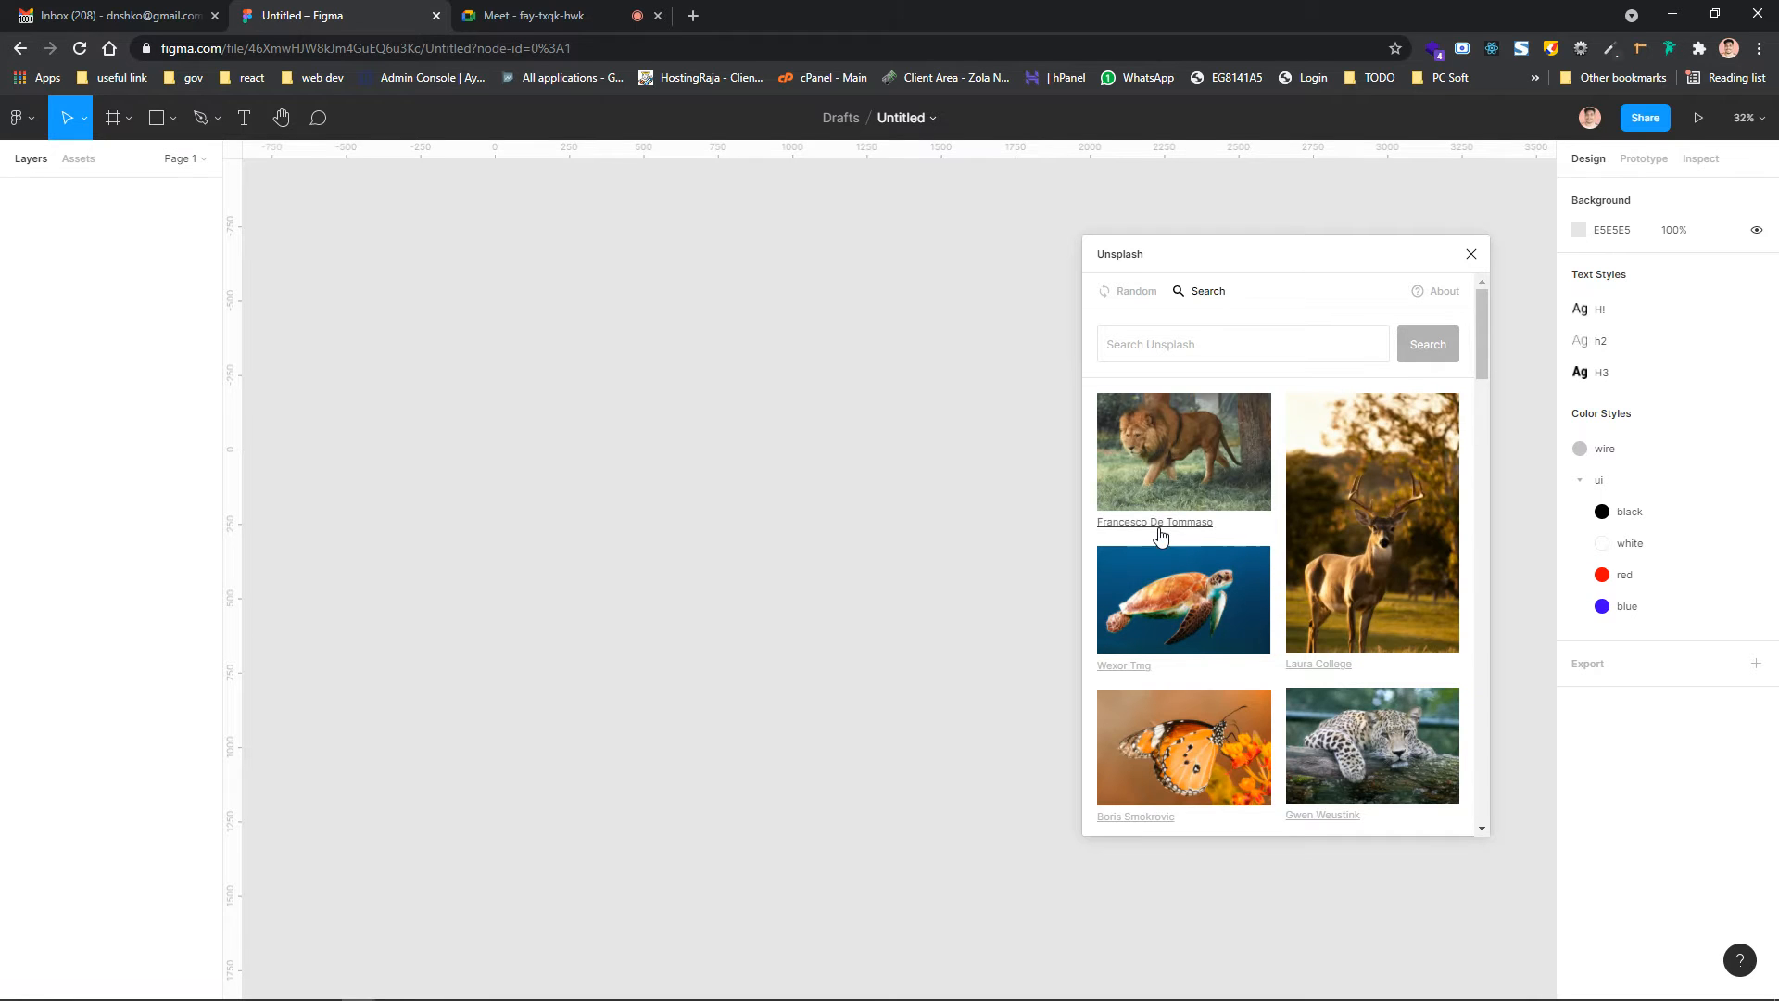
Insert the close-up lion face photo from the animal results and move it to about X 73, Y -656
scroll(1193, 663, down, 3)
scroll(1192, 663, down, 8)
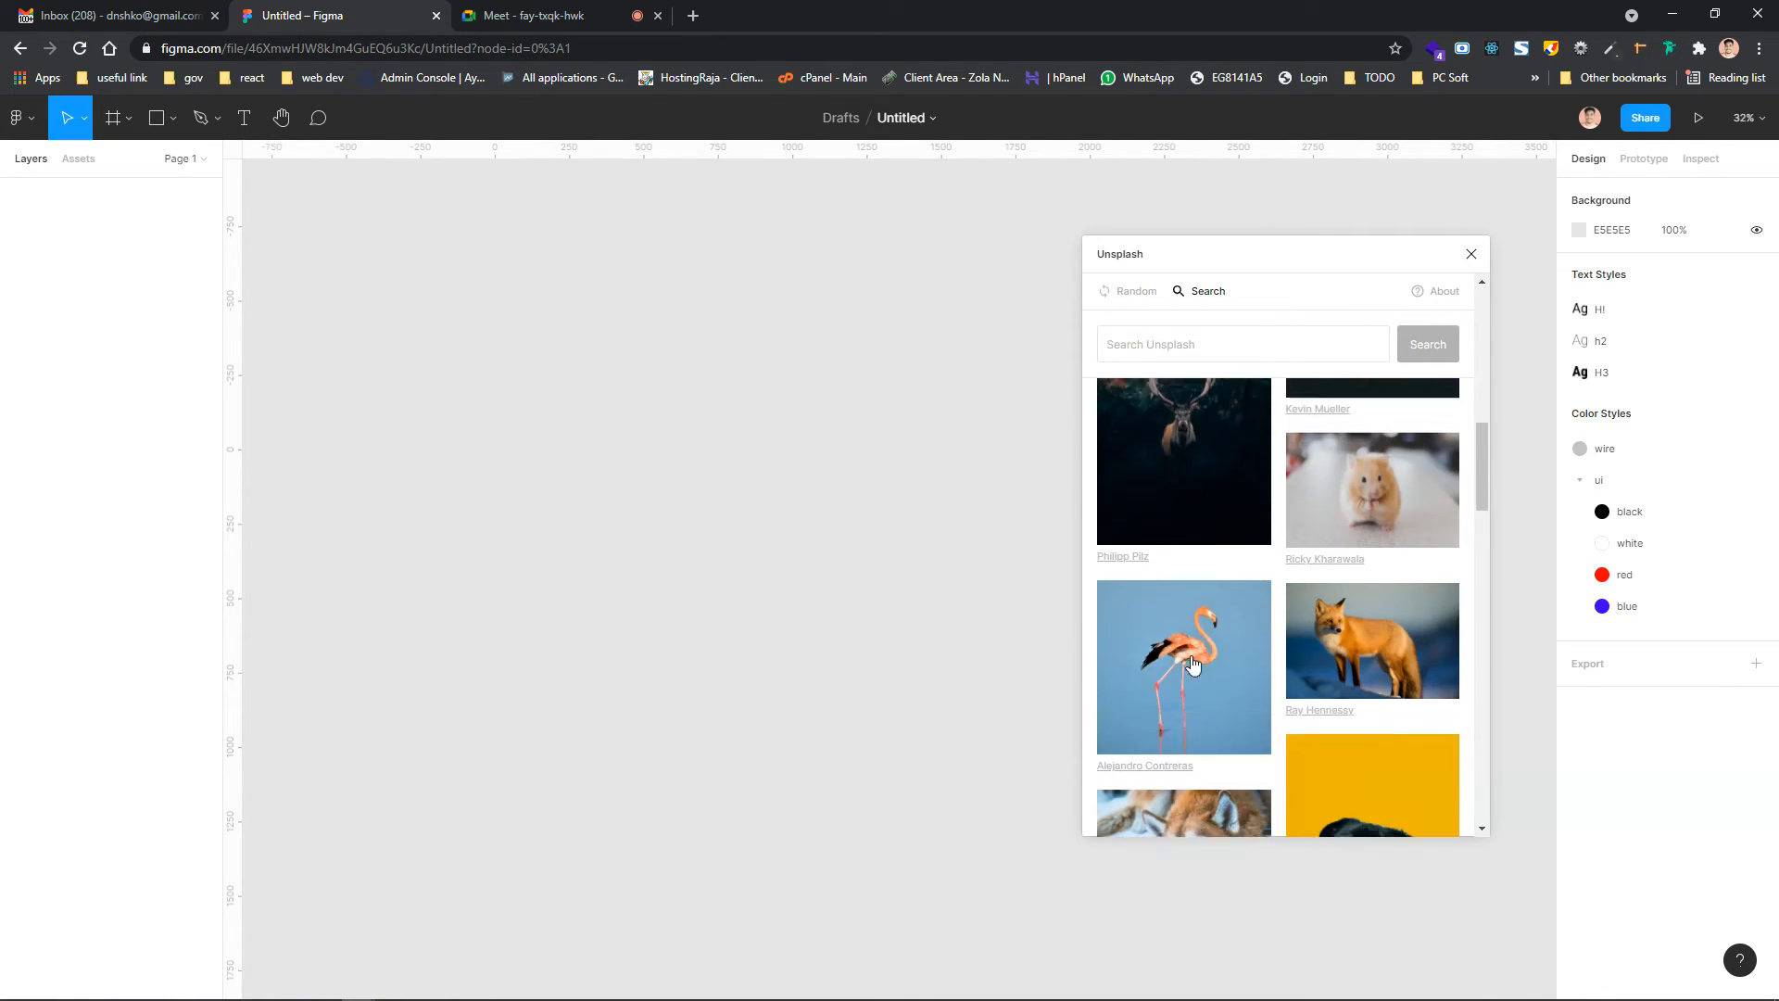
scroll(1193, 663, down, 10)
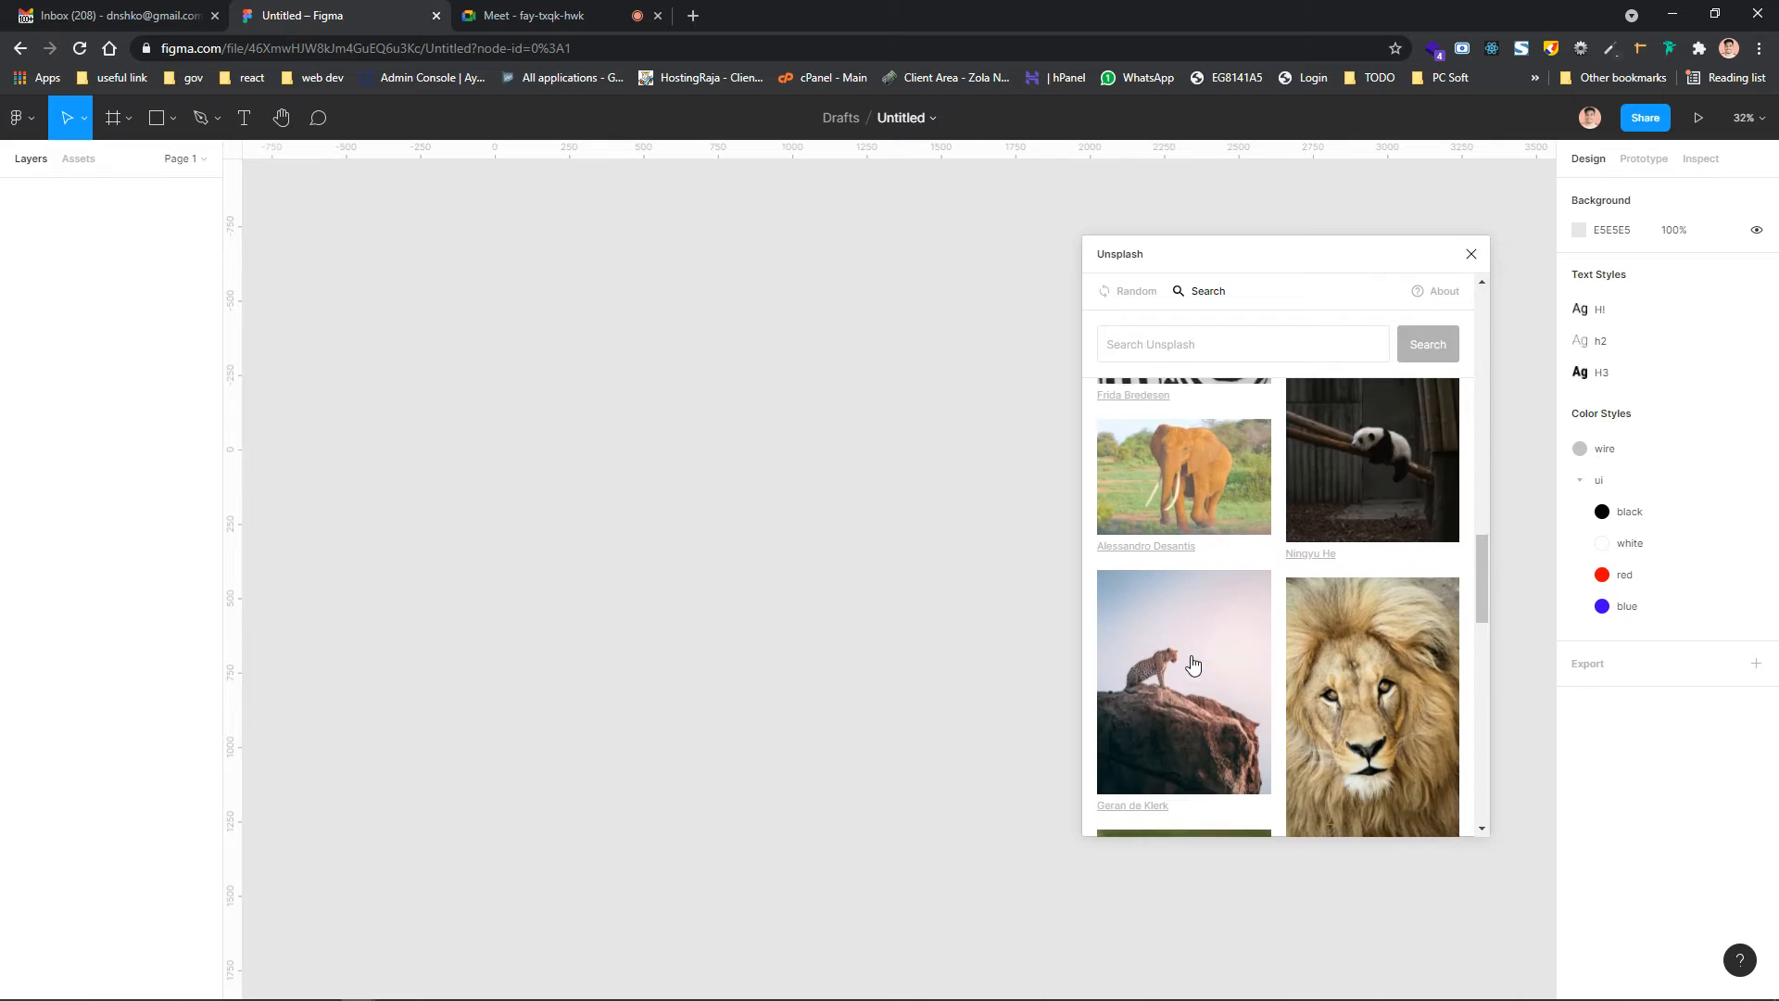
click(1399, 537)
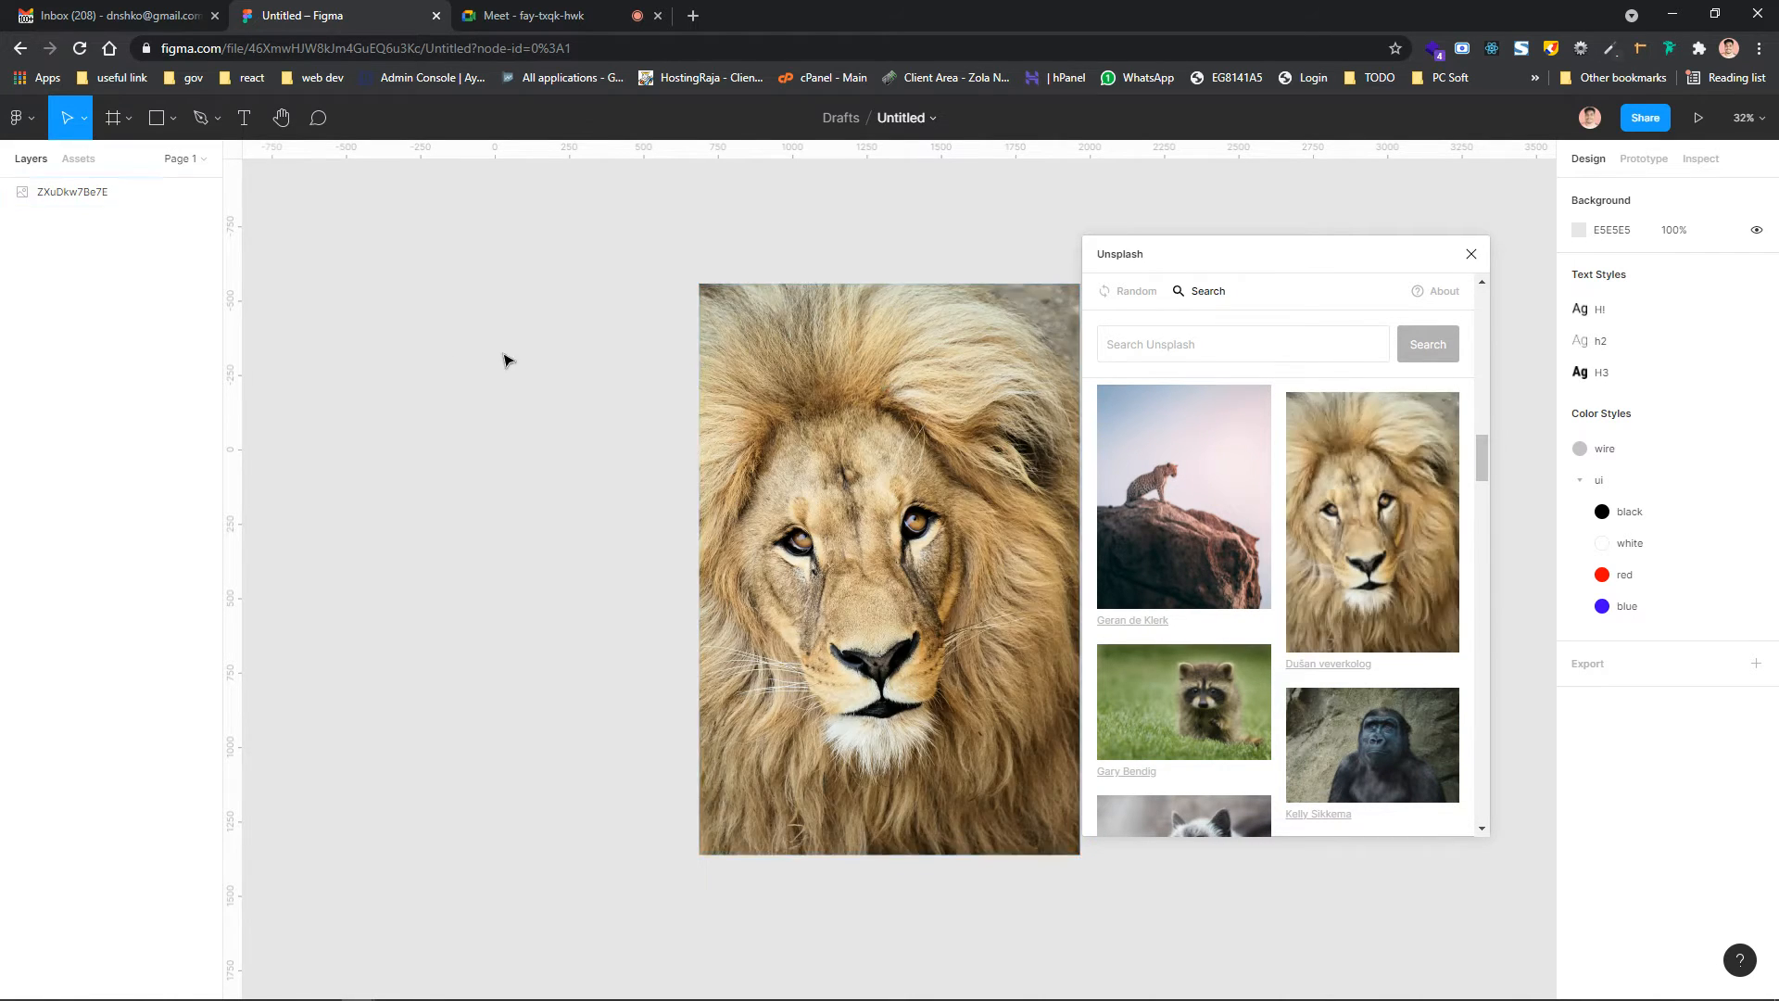
drag(898, 487, 715, 457)
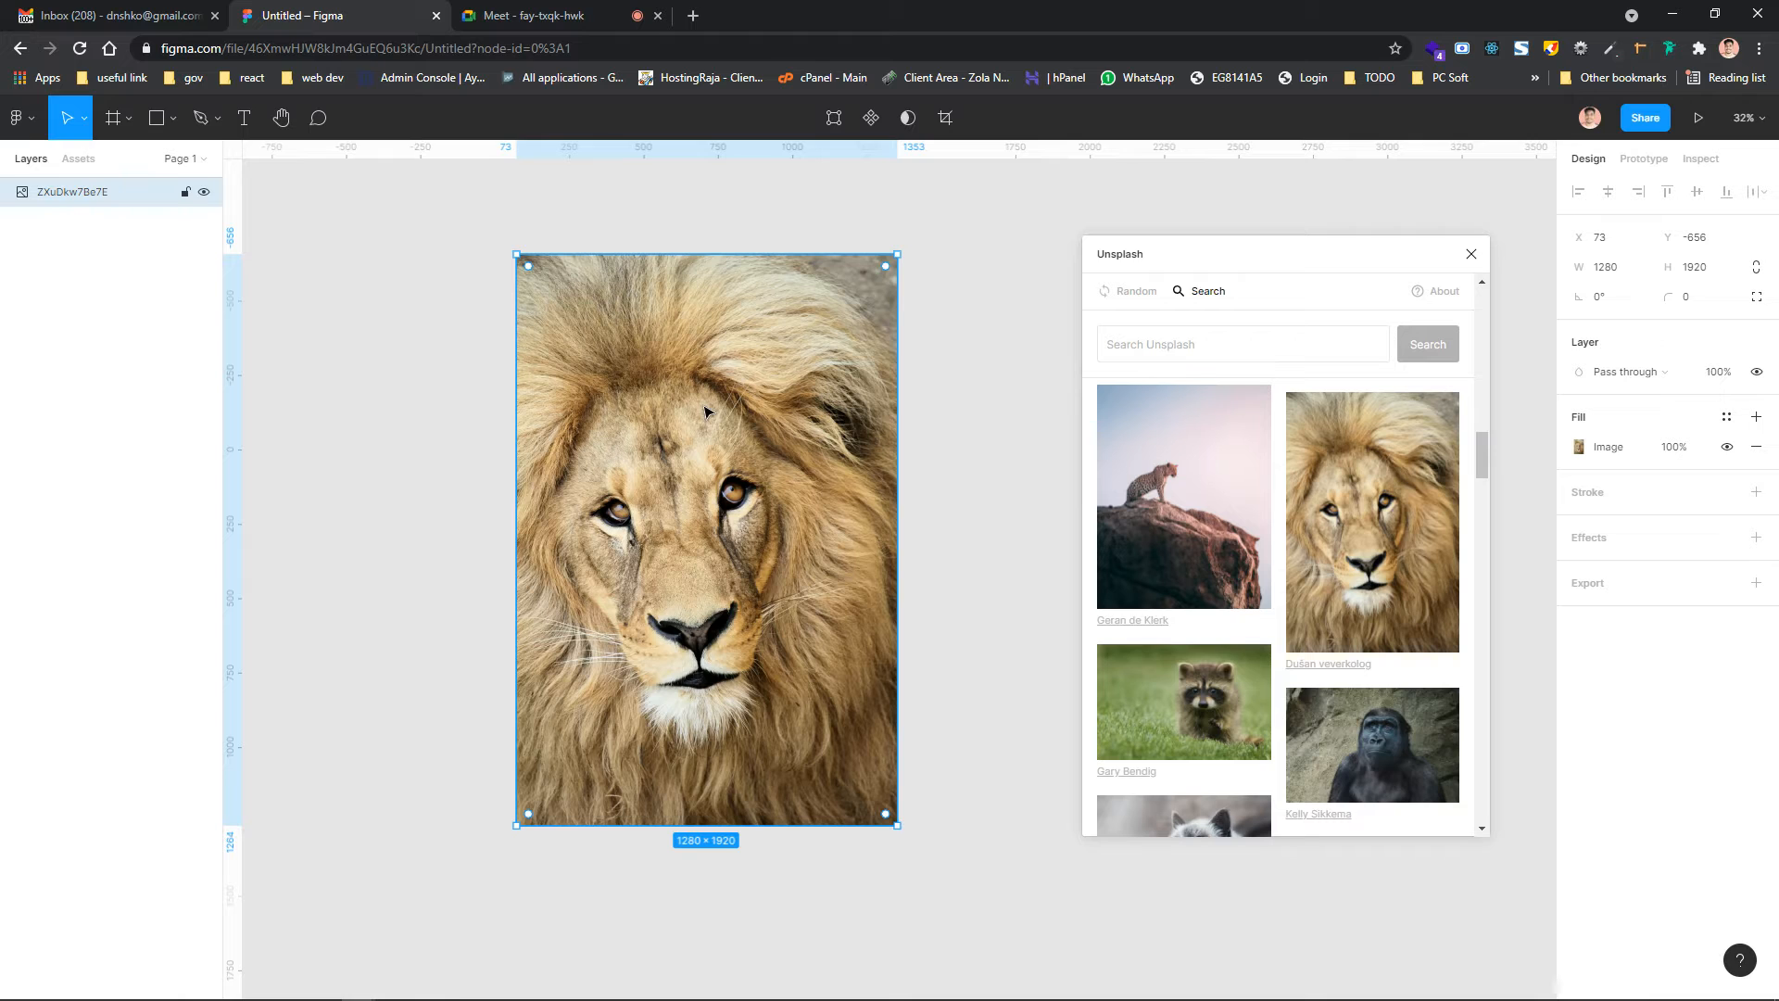
Replace the lion image with the lop-eared rabbit photo from the Unsplash results
scroll(1170, 538, down, 3)
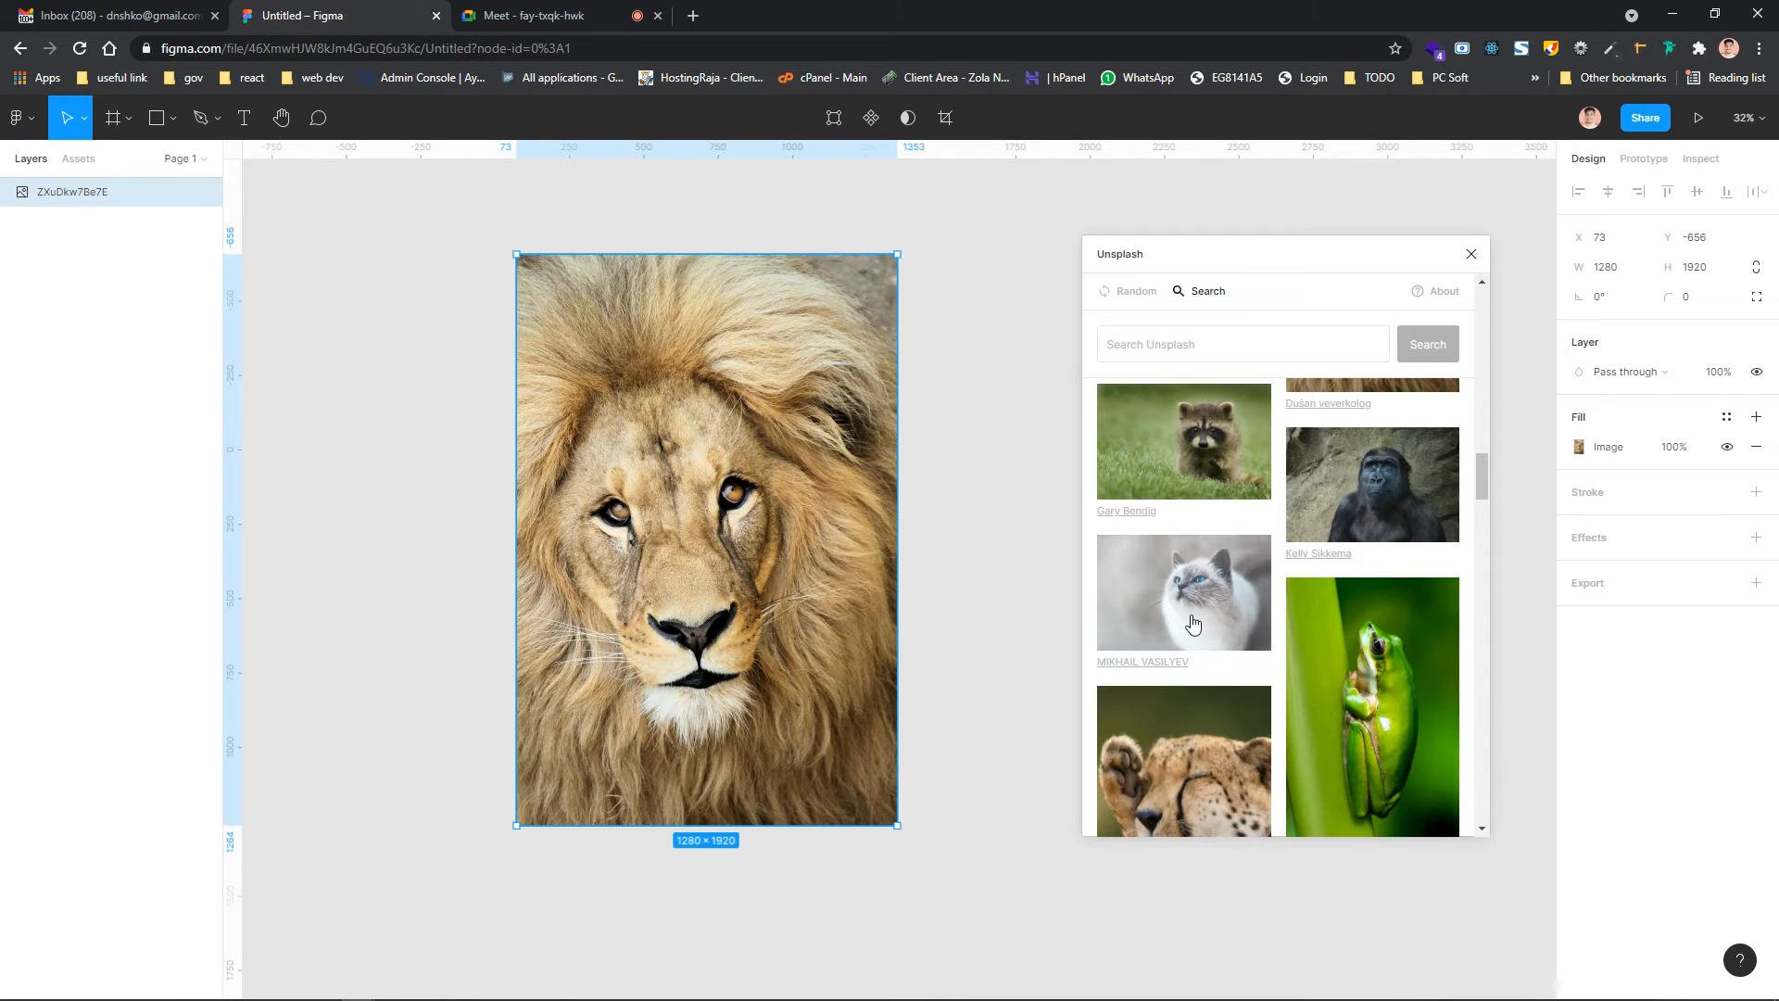
scroll(1150, 583, down, 3)
scroll(1195, 649, down, 3)
click(1126, 652)
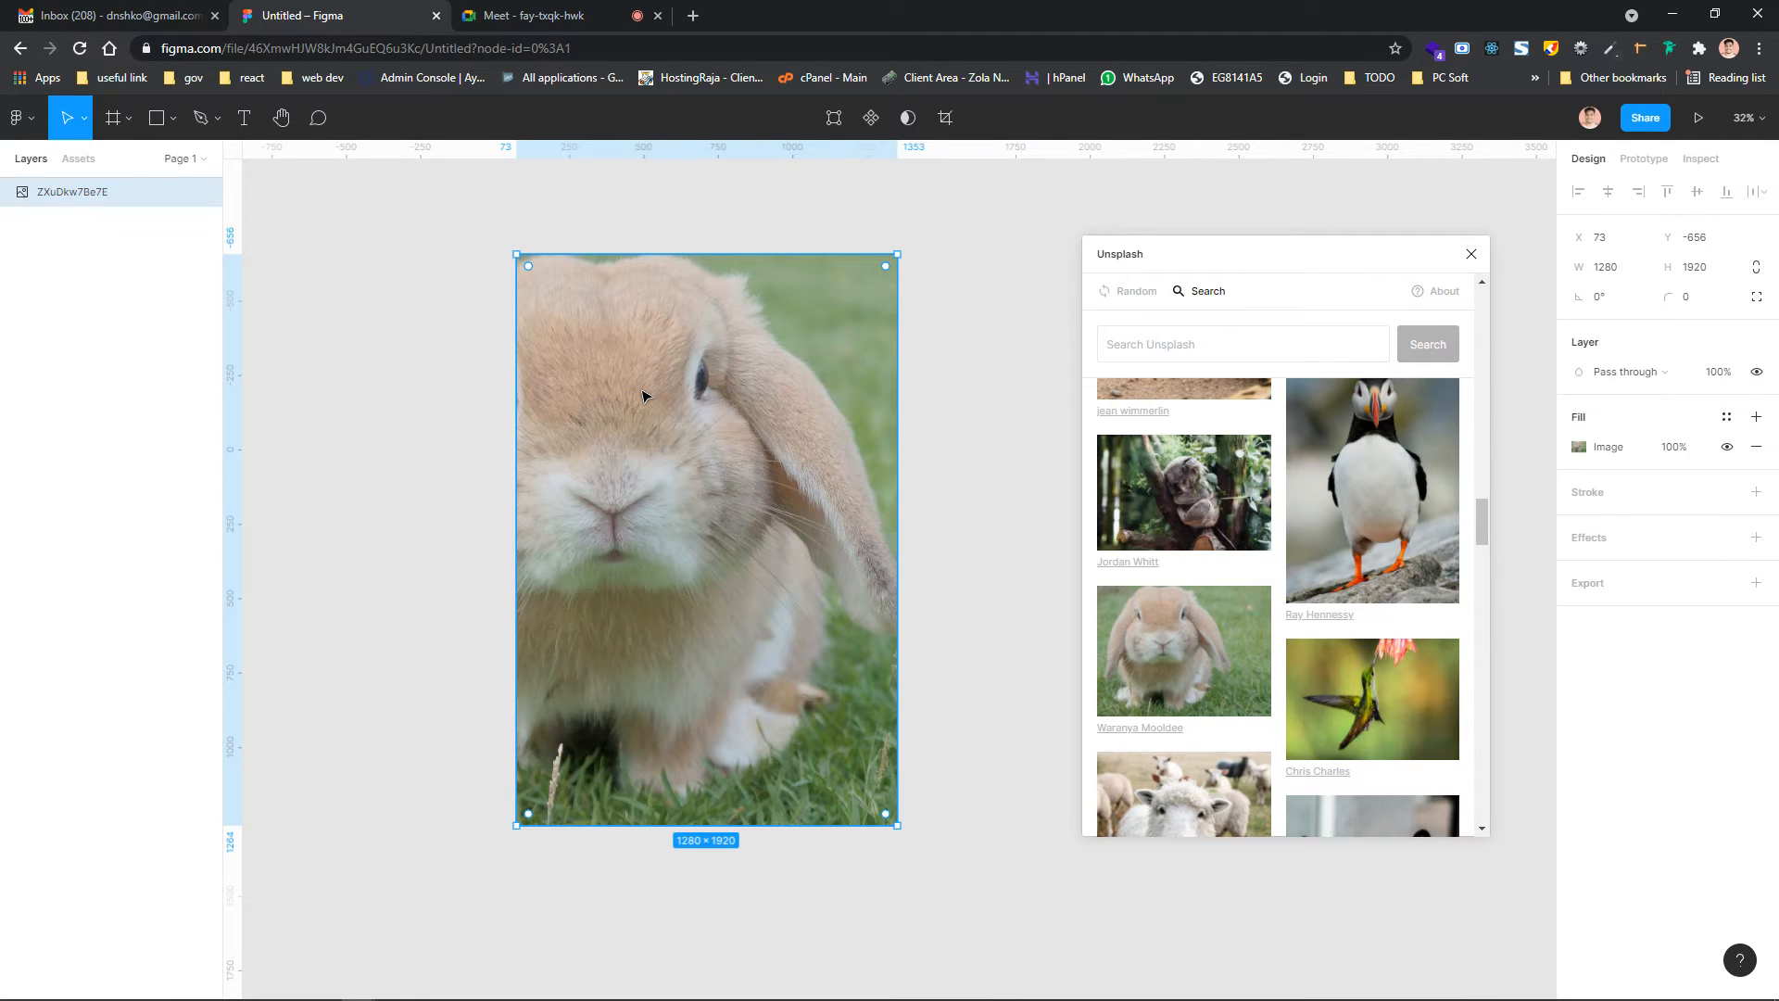
Delete the rabbit image from the canvas and close the Unsplash plugin
key(Delete)
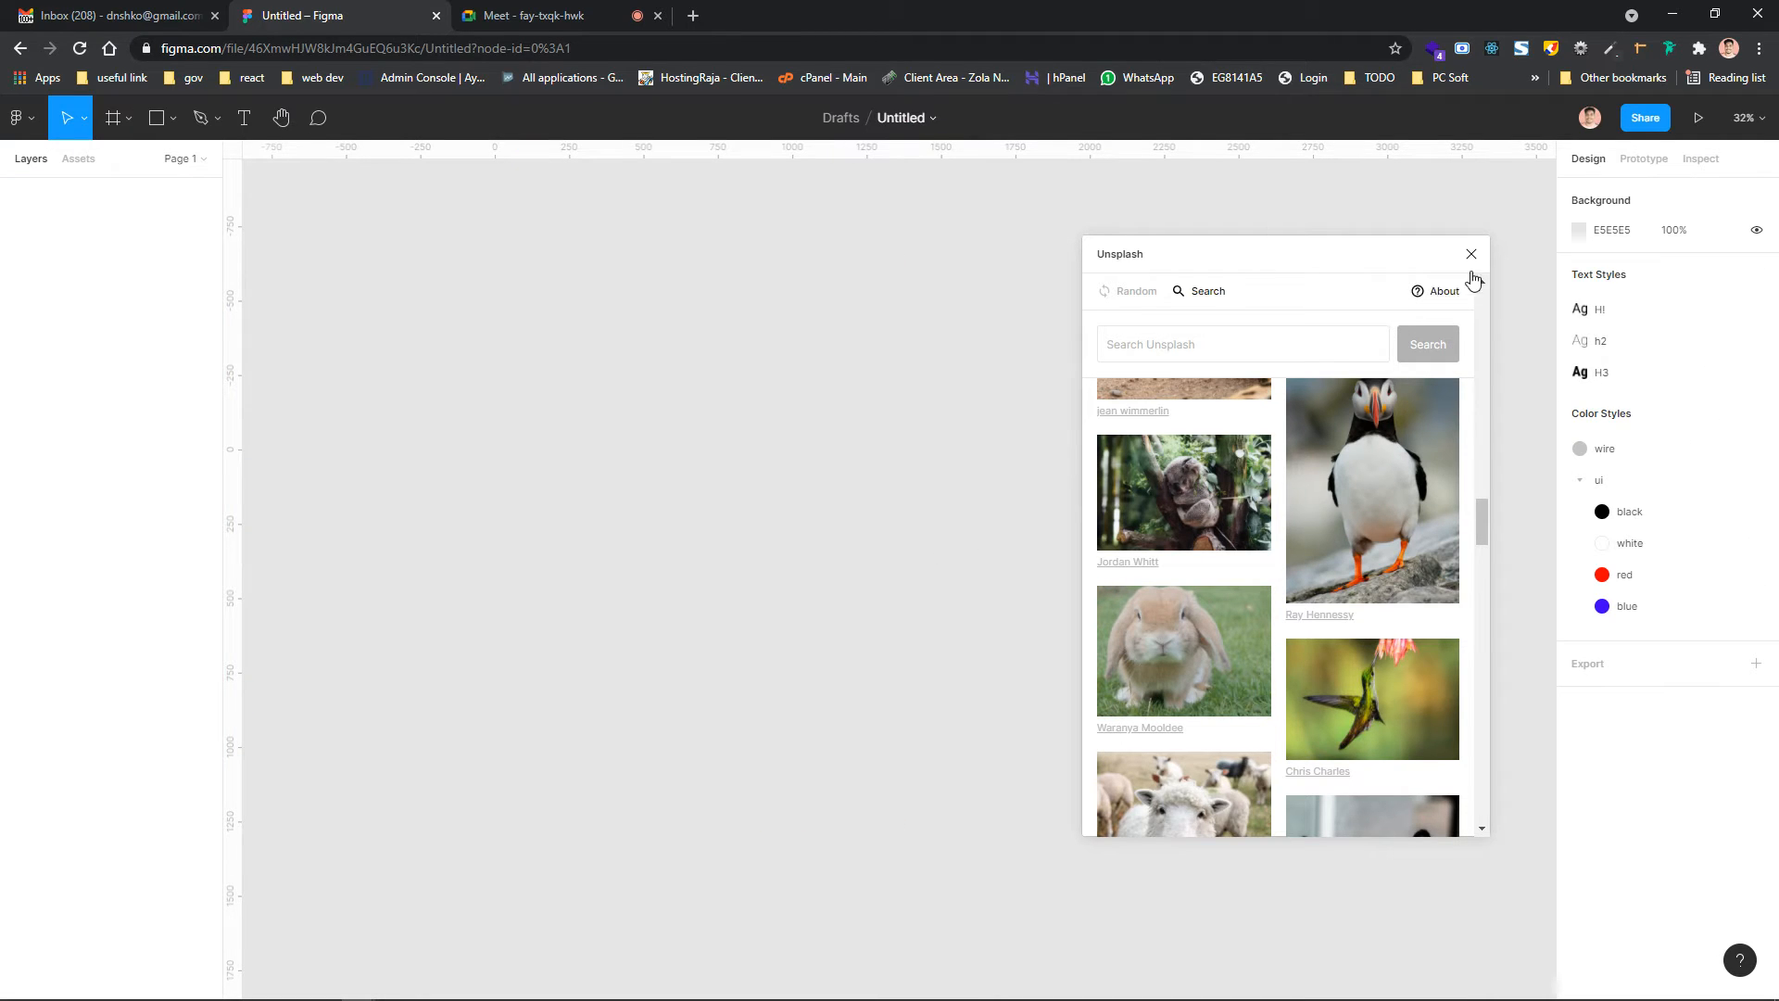
click(1471, 254)
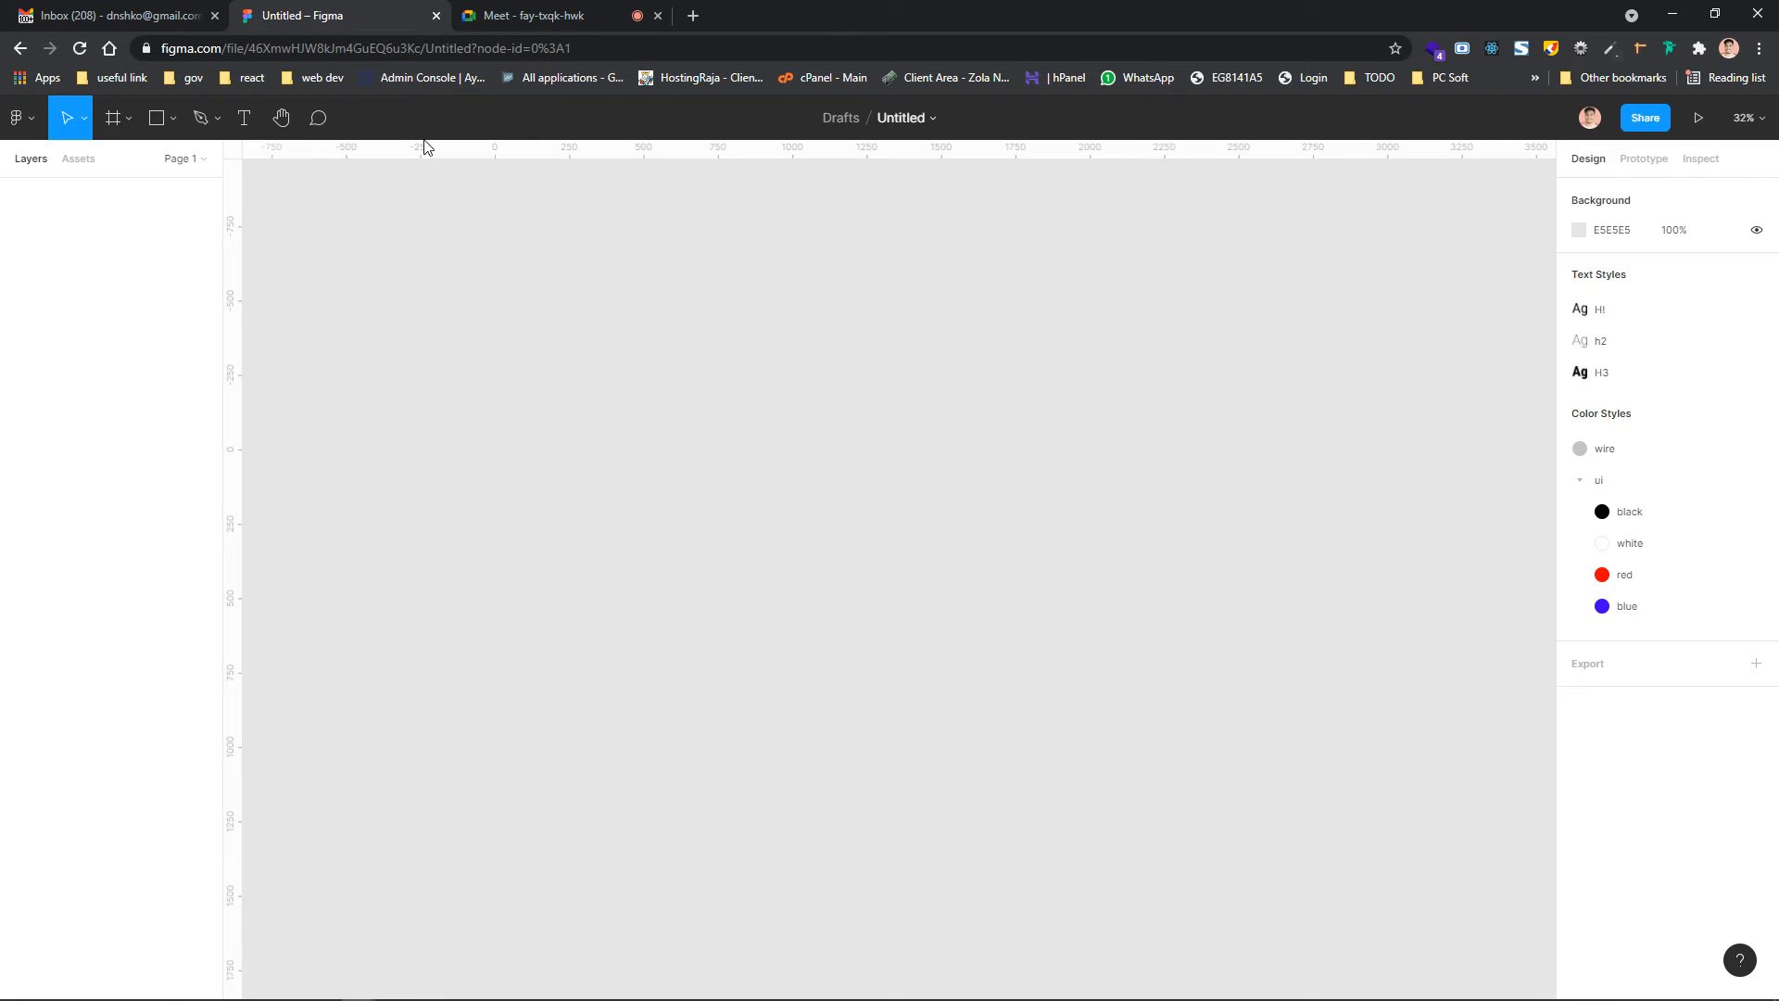
Open the plugins page of Figma Community and look through the trending plugins
click(18, 118)
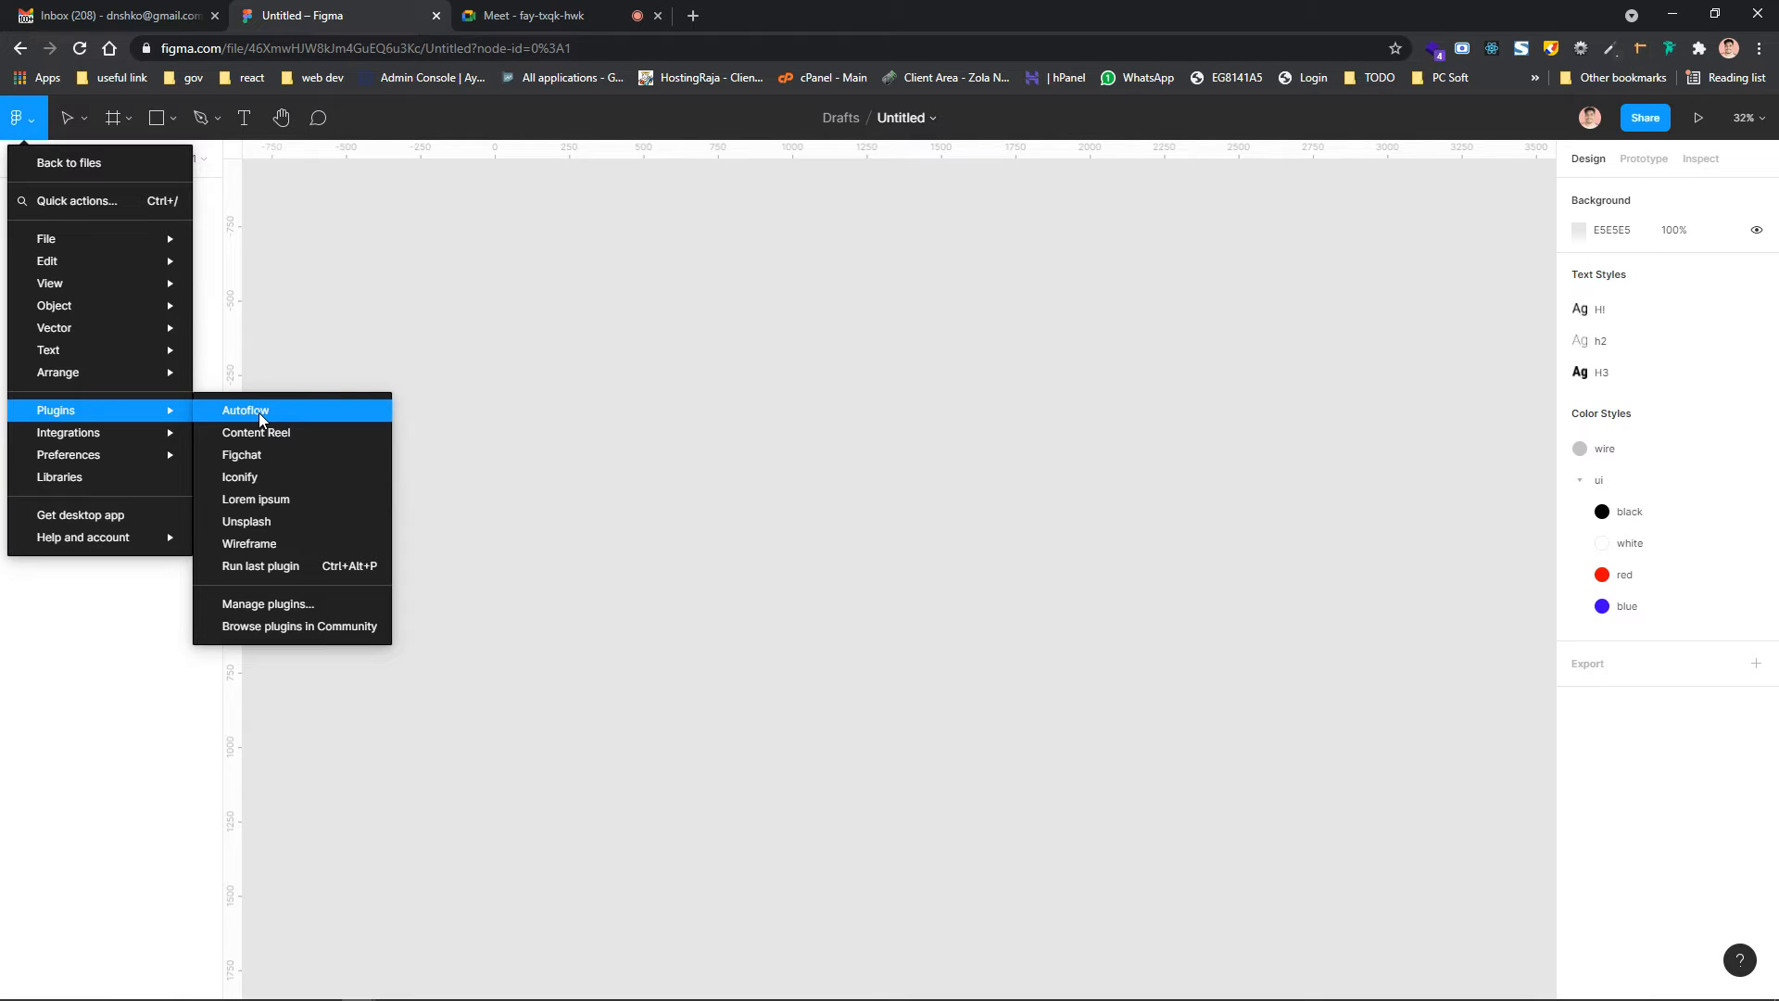
click(333, 630)
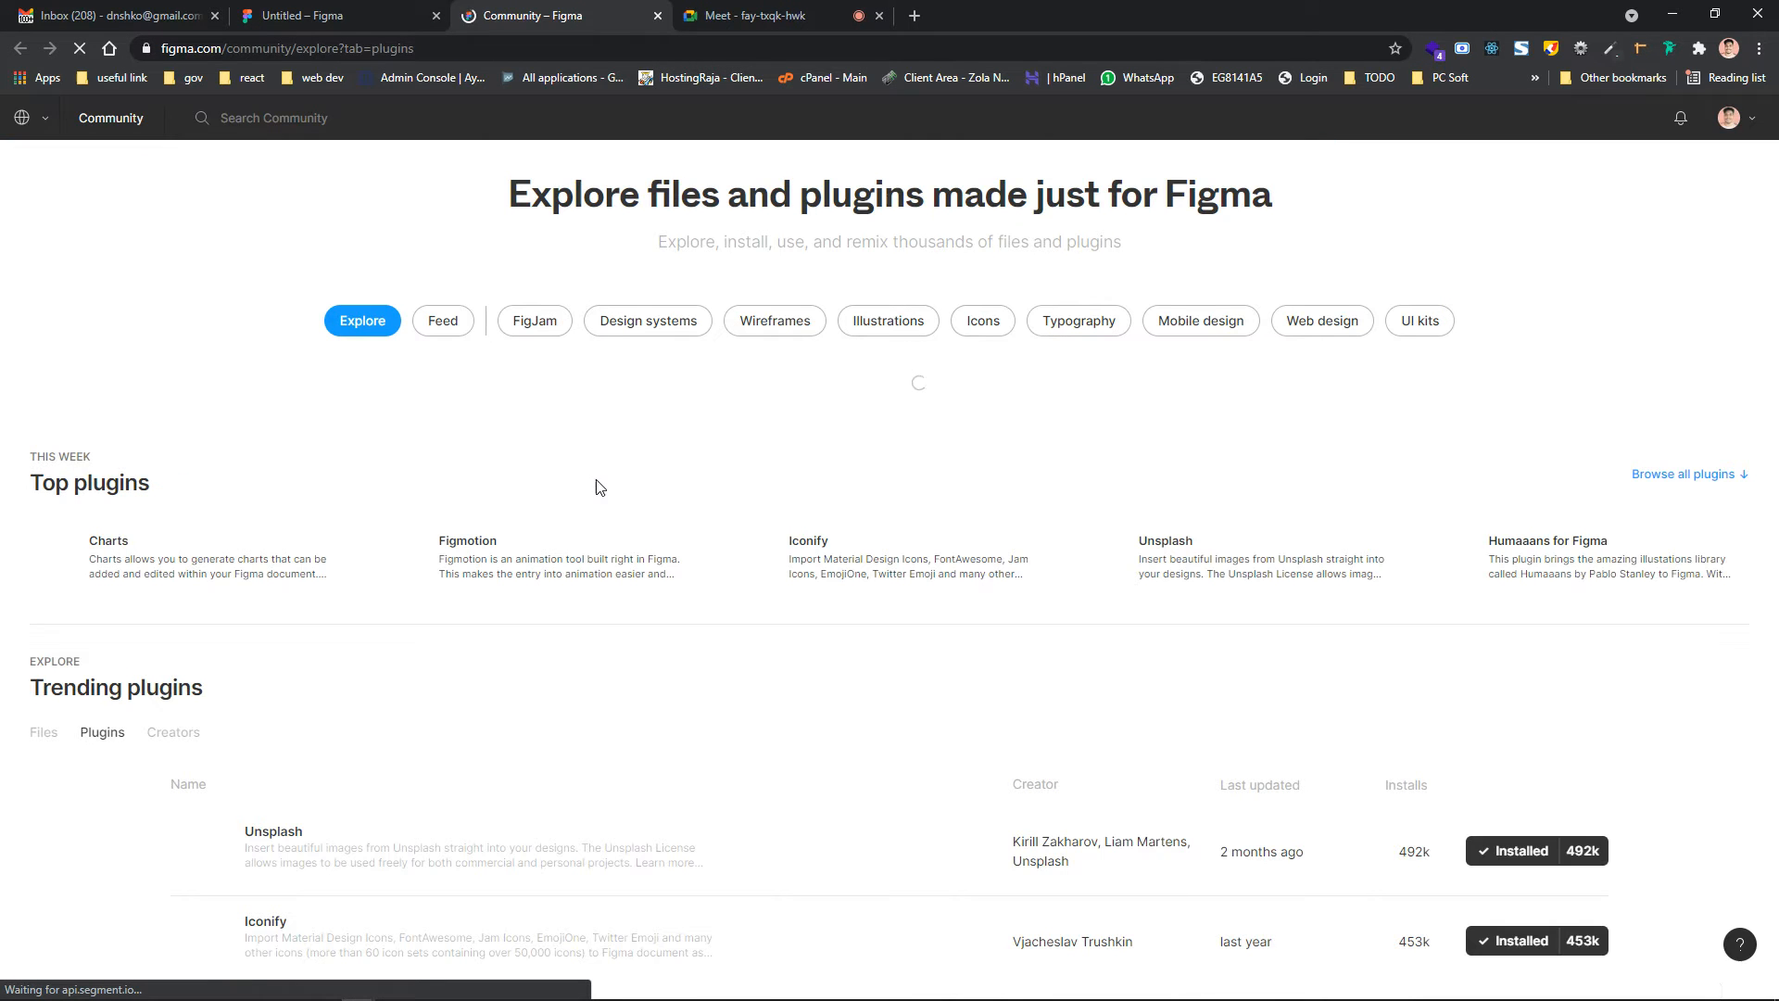
scroll(599, 487, down, 15)
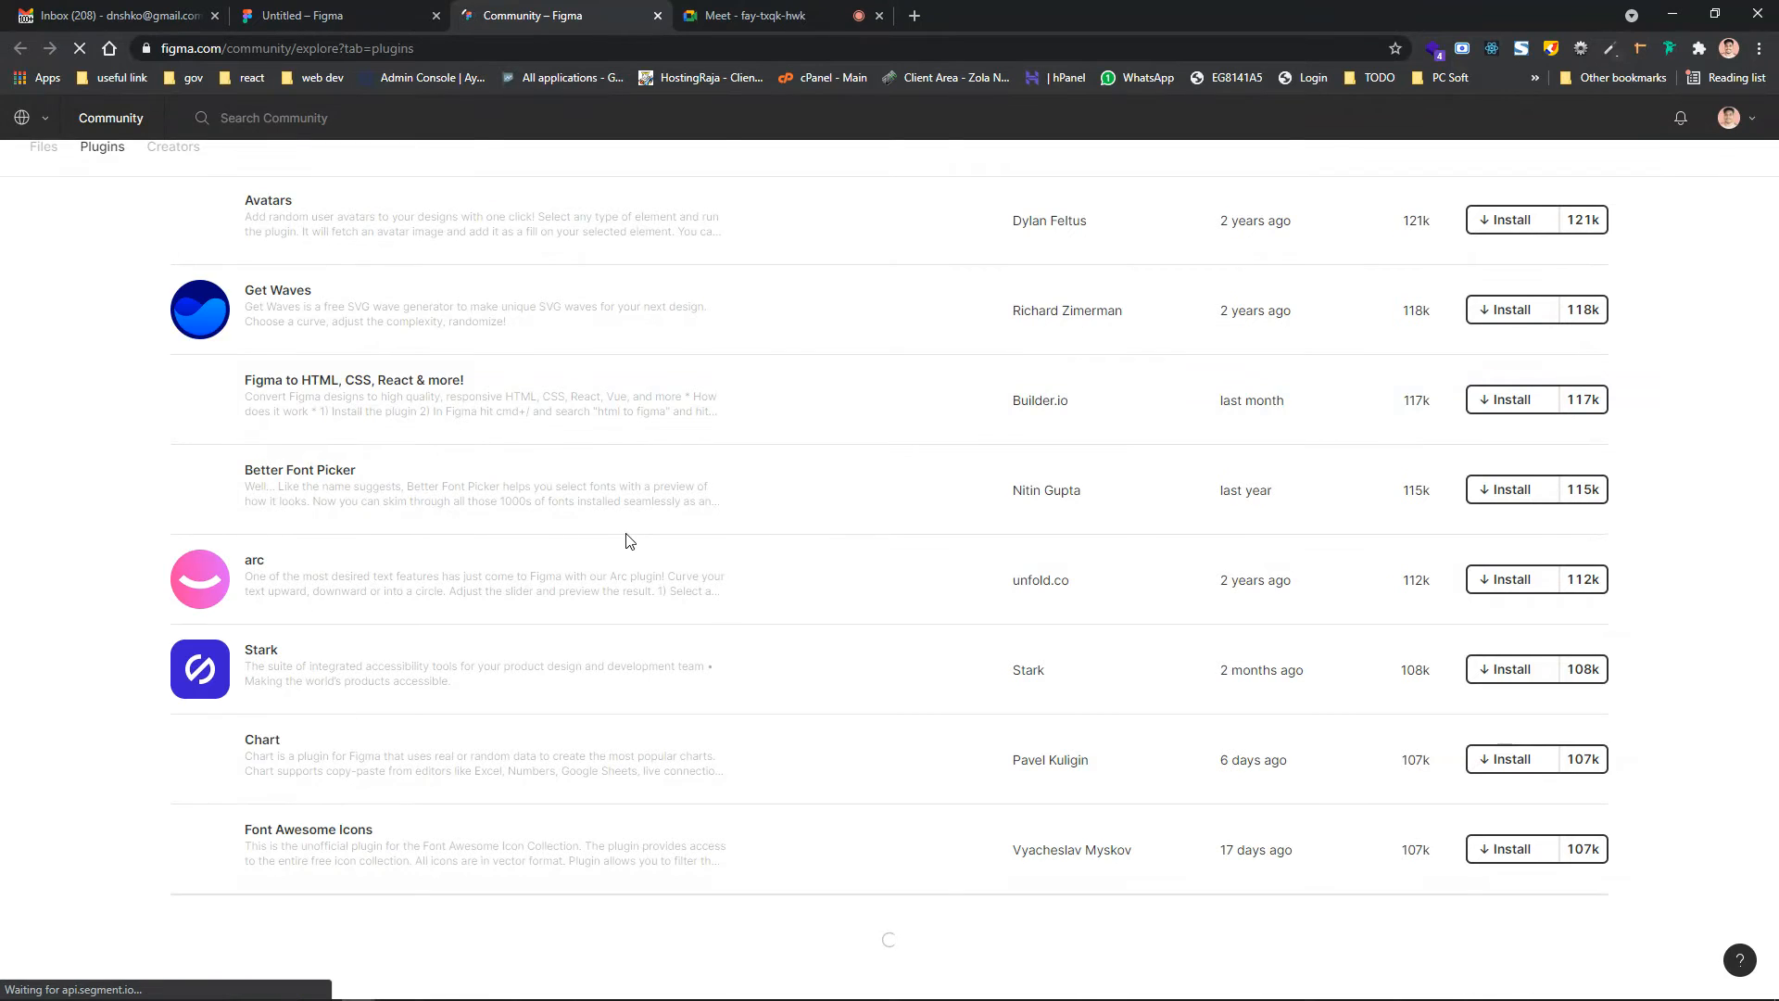
scroll(619, 445, up, 2)
scroll(612, 337, down, 3)
scroll(612, 338, up, 3)
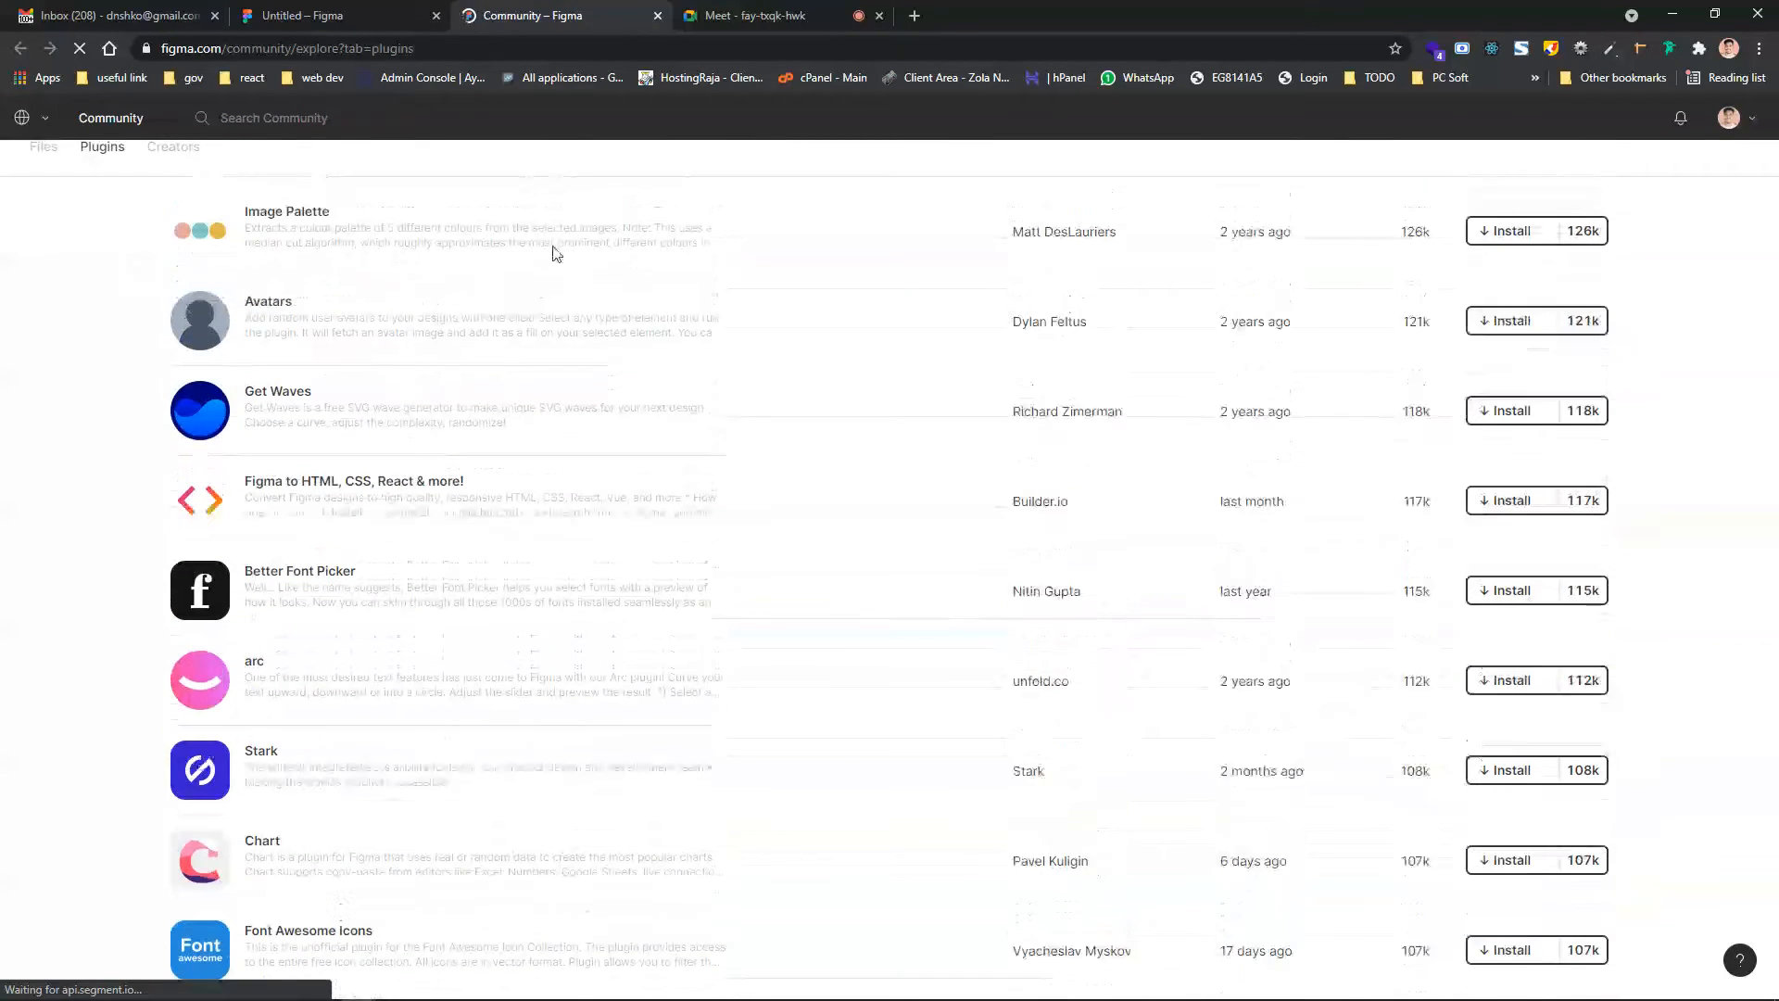
Return to the Untitled design file, run the Wireframe plugin and move its window aside from the canvas centre
click(389, 16)
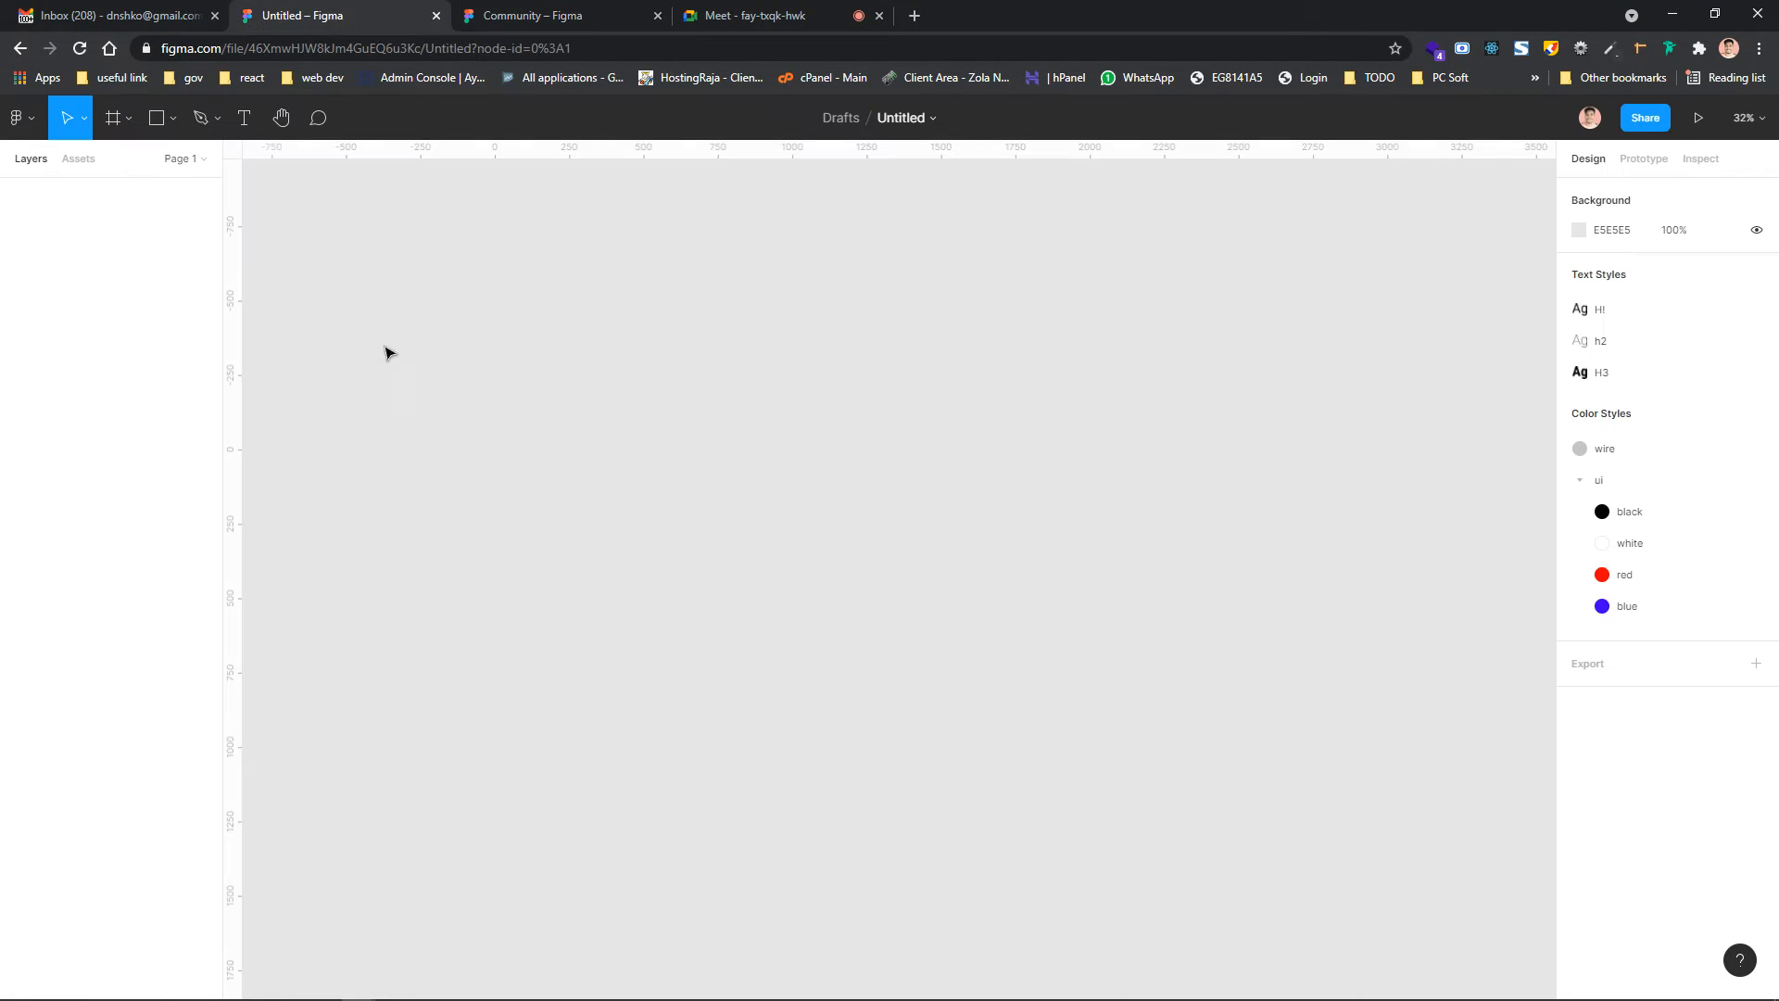
click(83, 118)
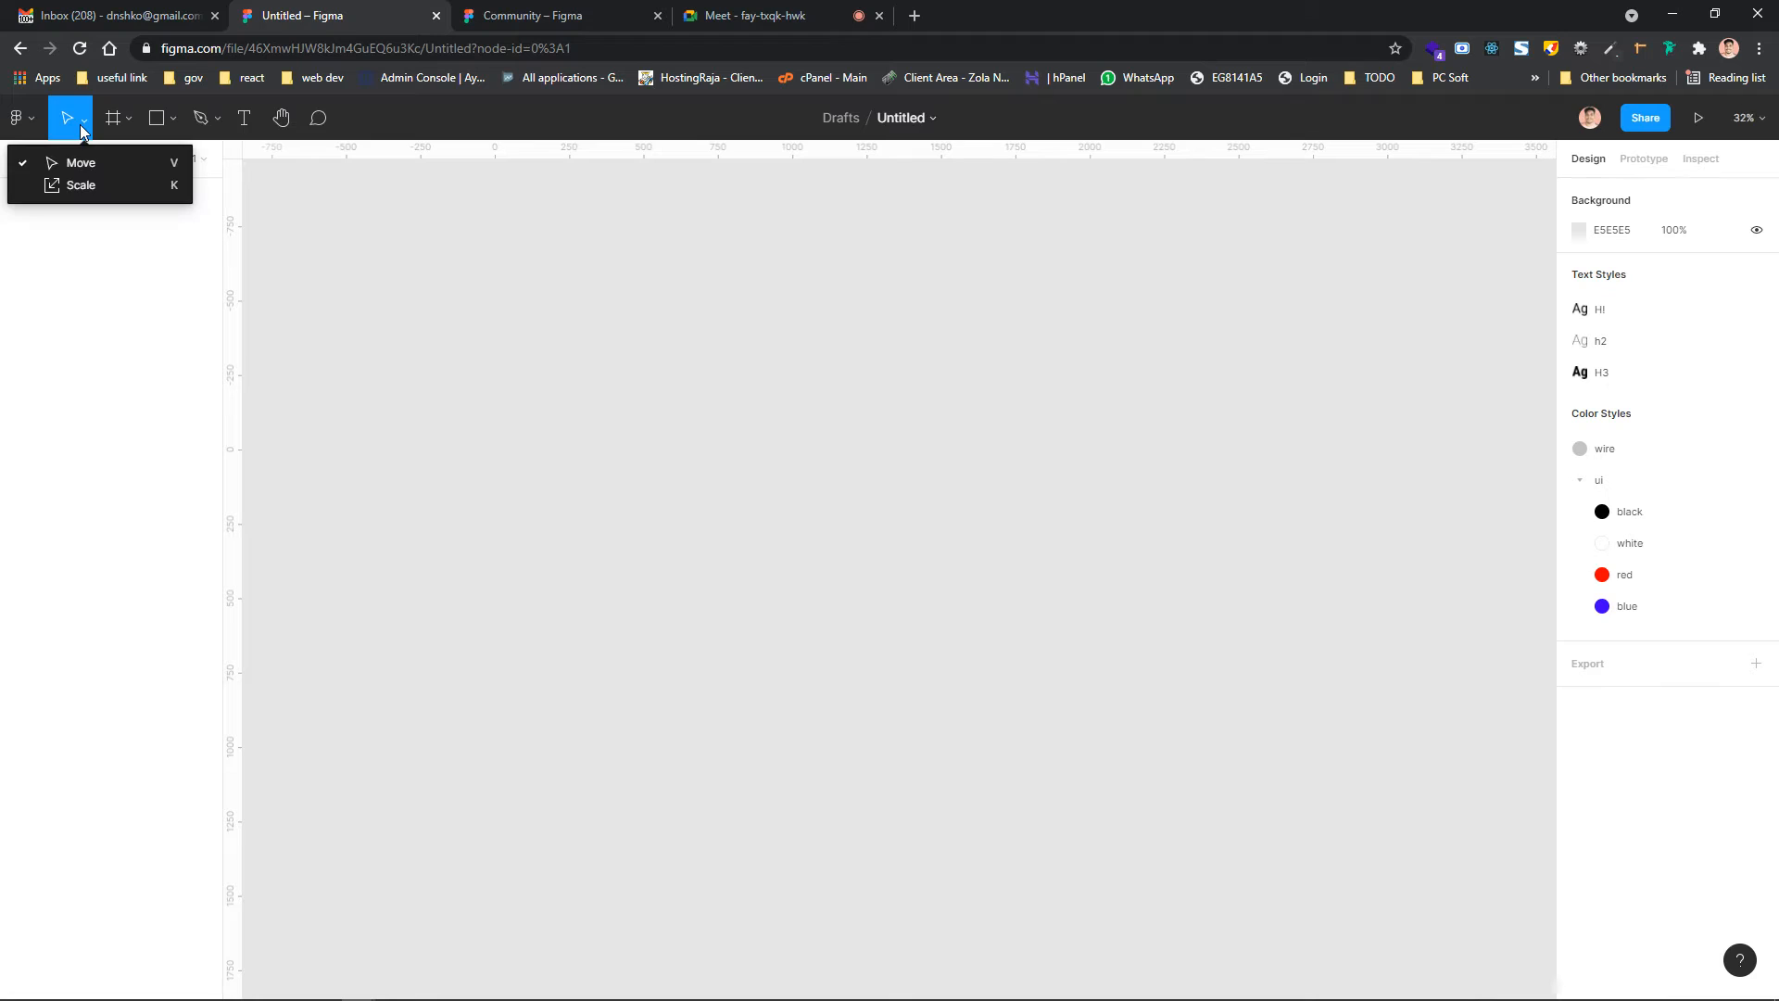
click(22, 120)
click(32, 116)
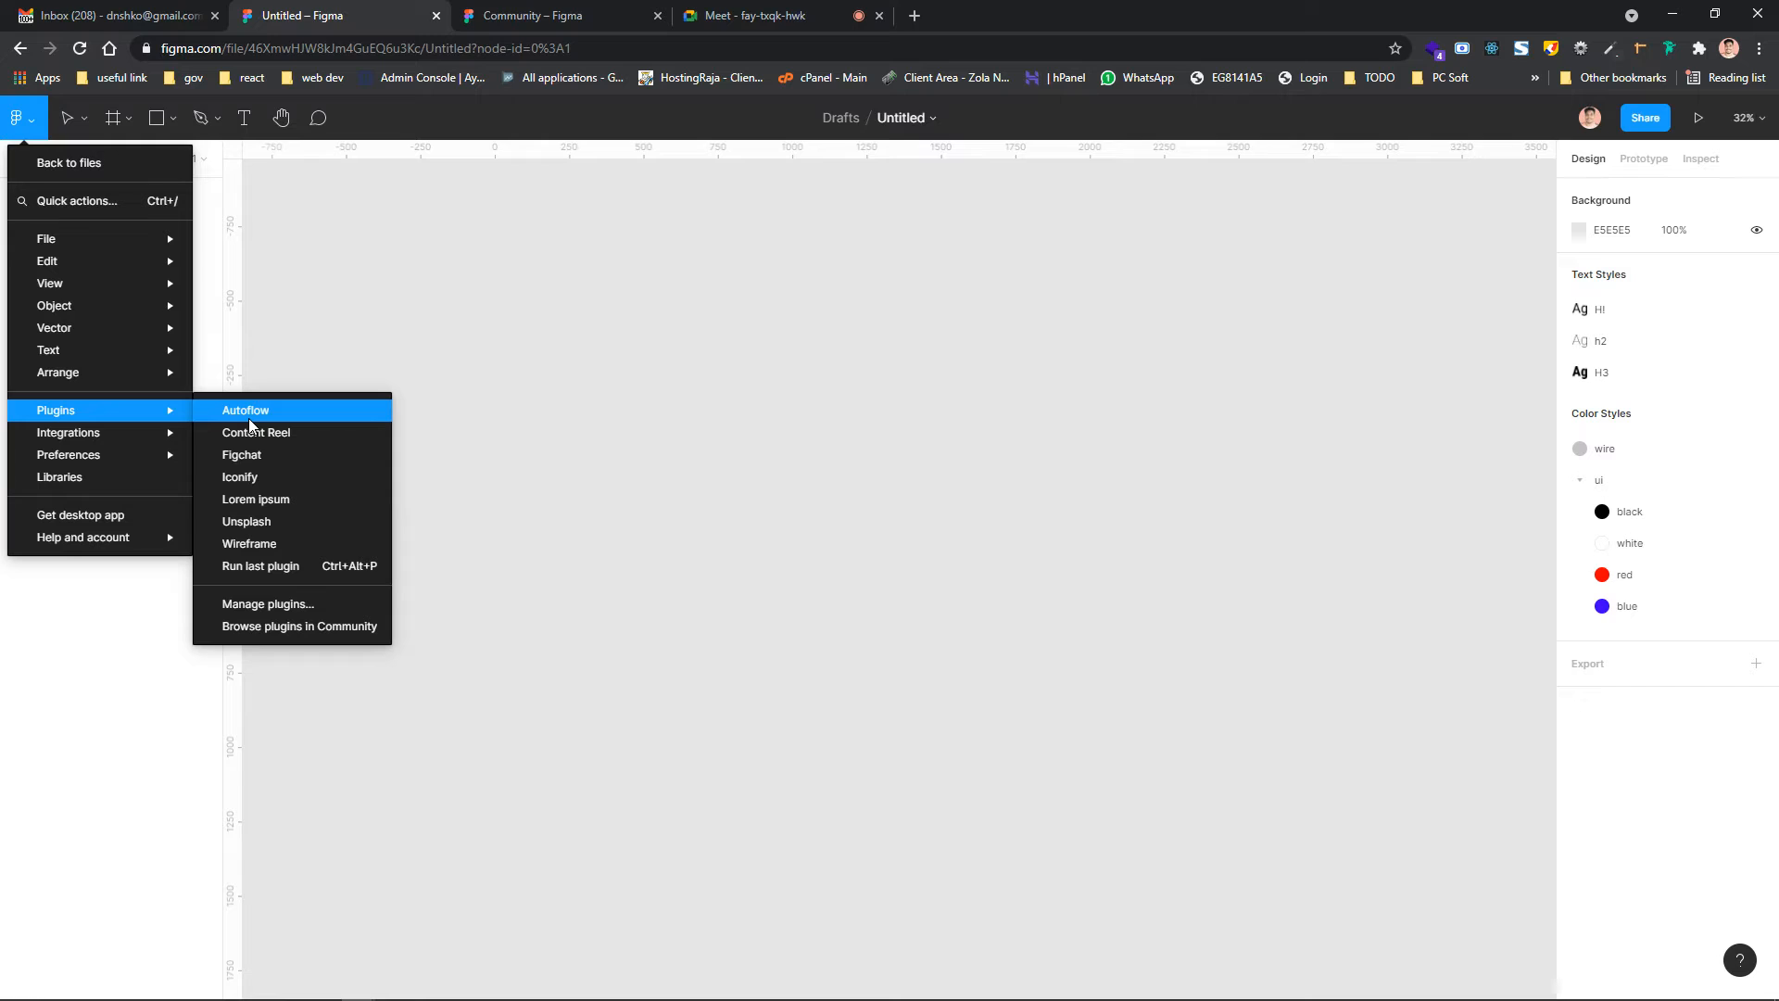
click(273, 547)
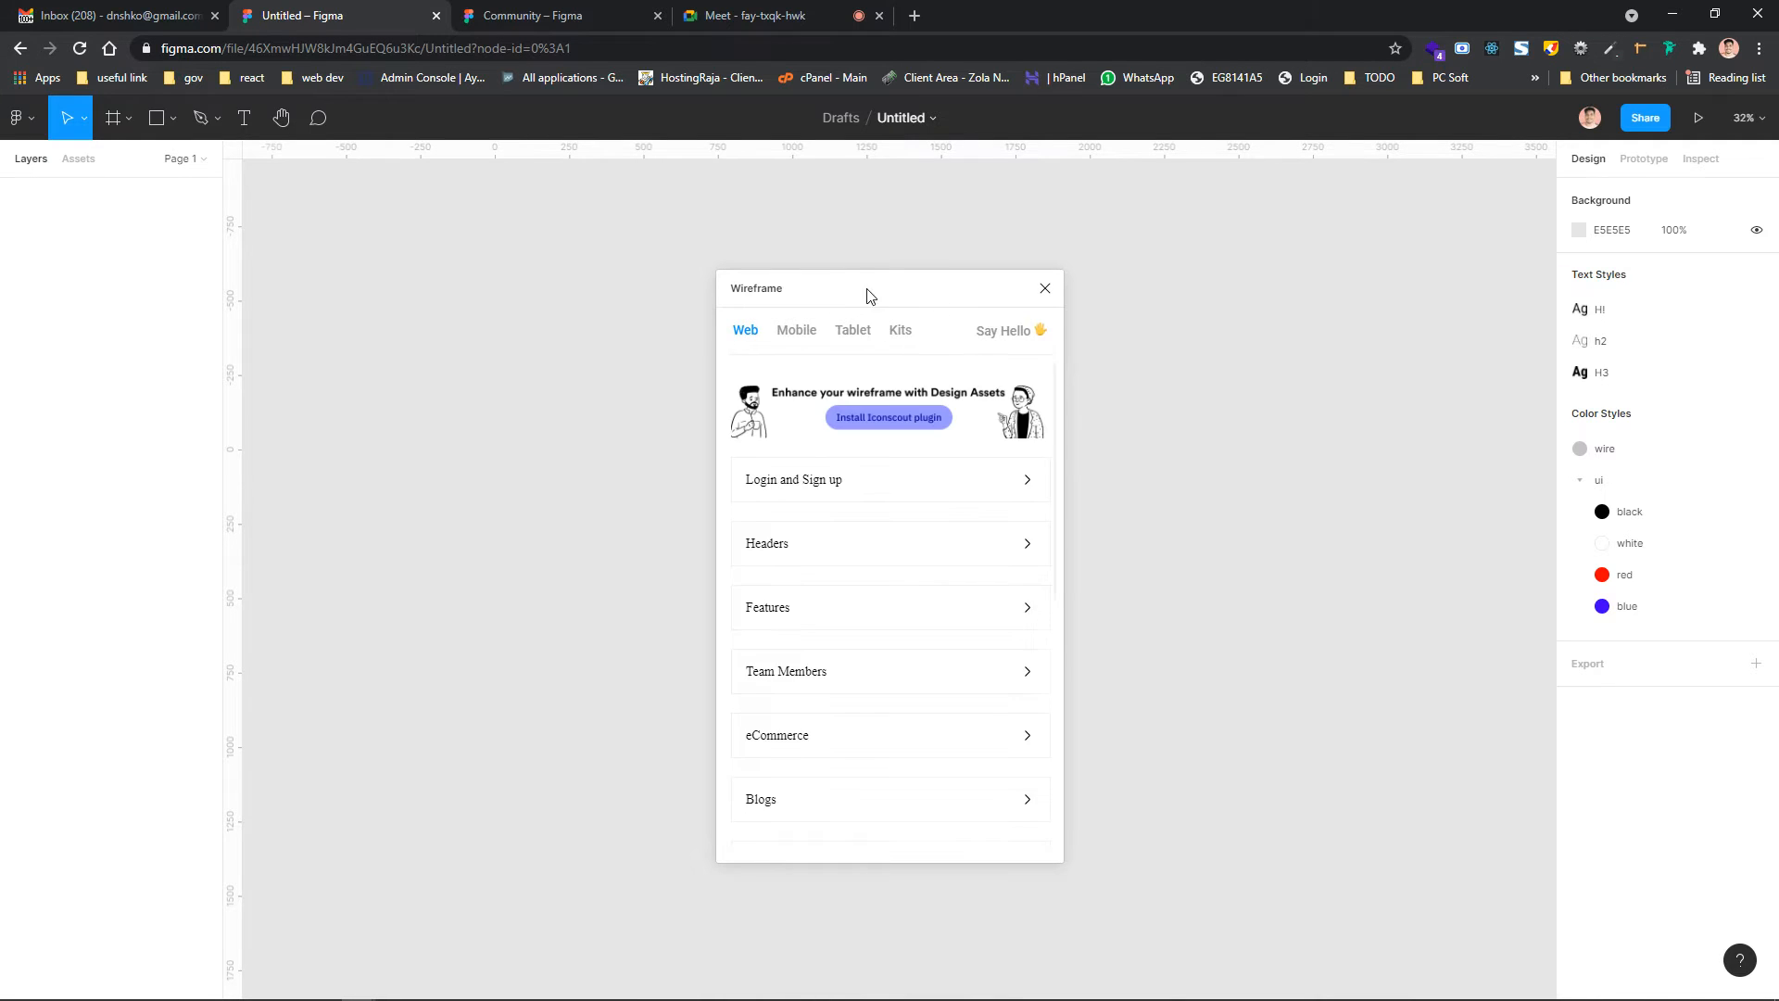
drag(1176, 294, 1198, 269)
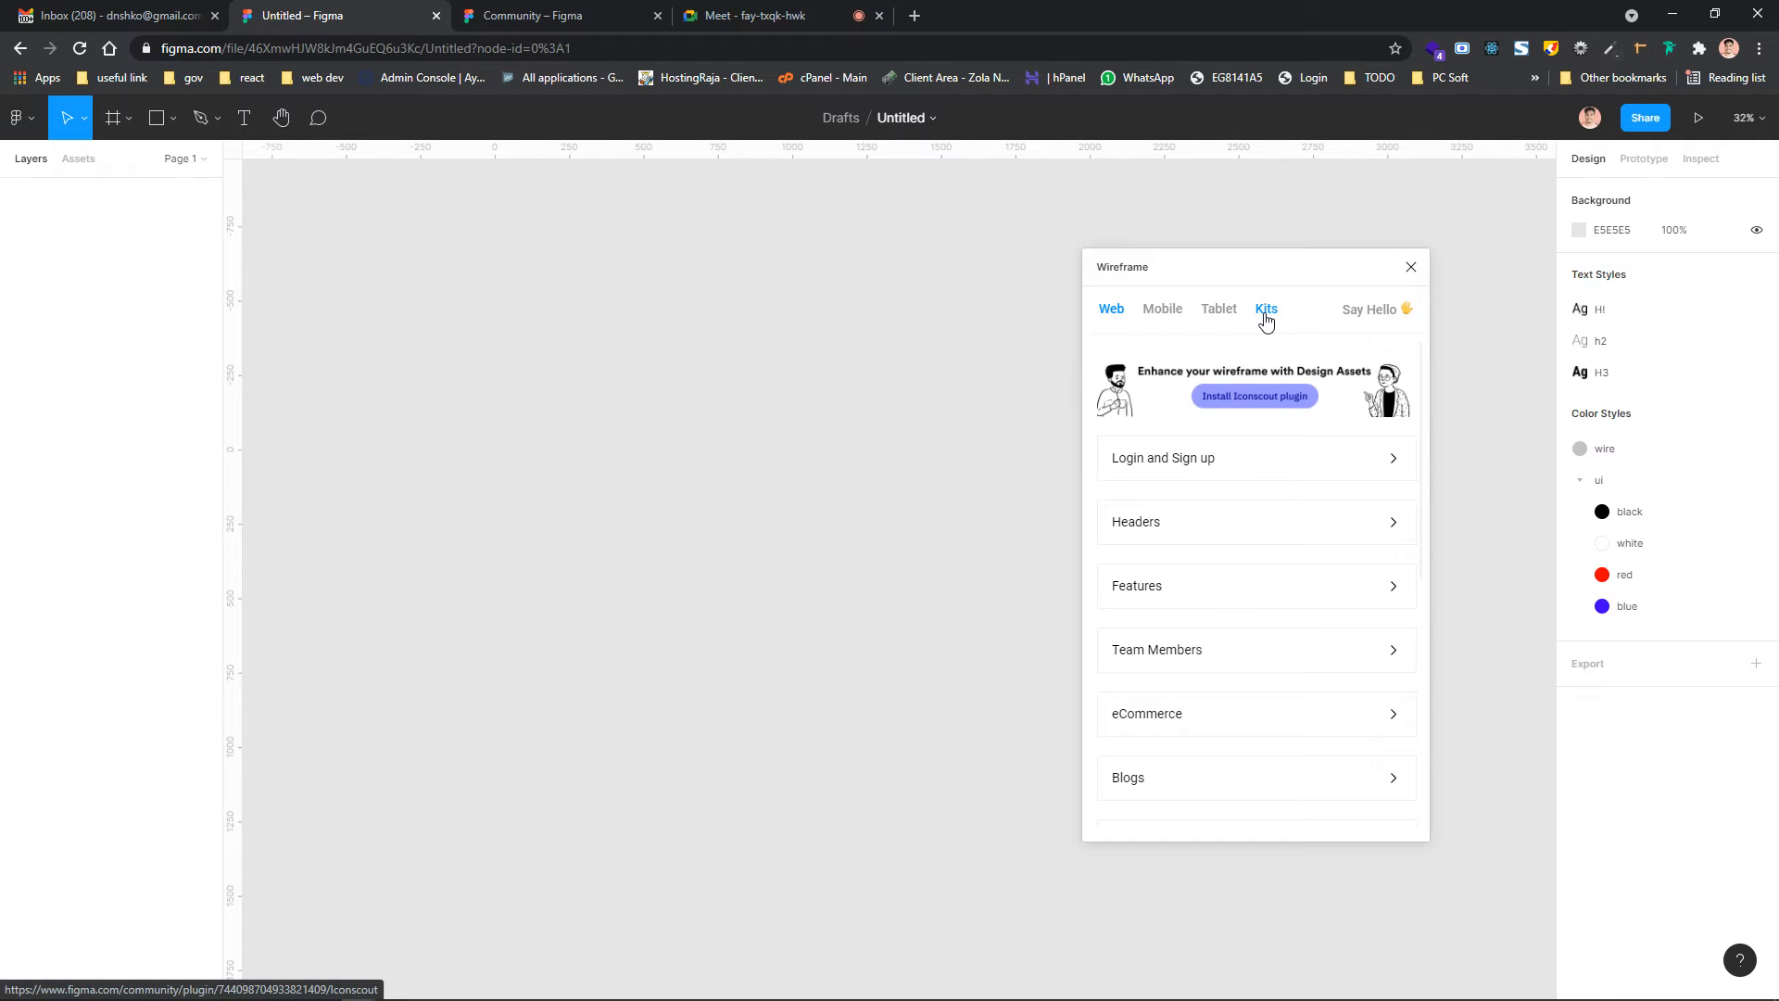
Insert the web Login and Sign up wireframe with two fields, two grey buttons and one blue button
click(1261, 460)
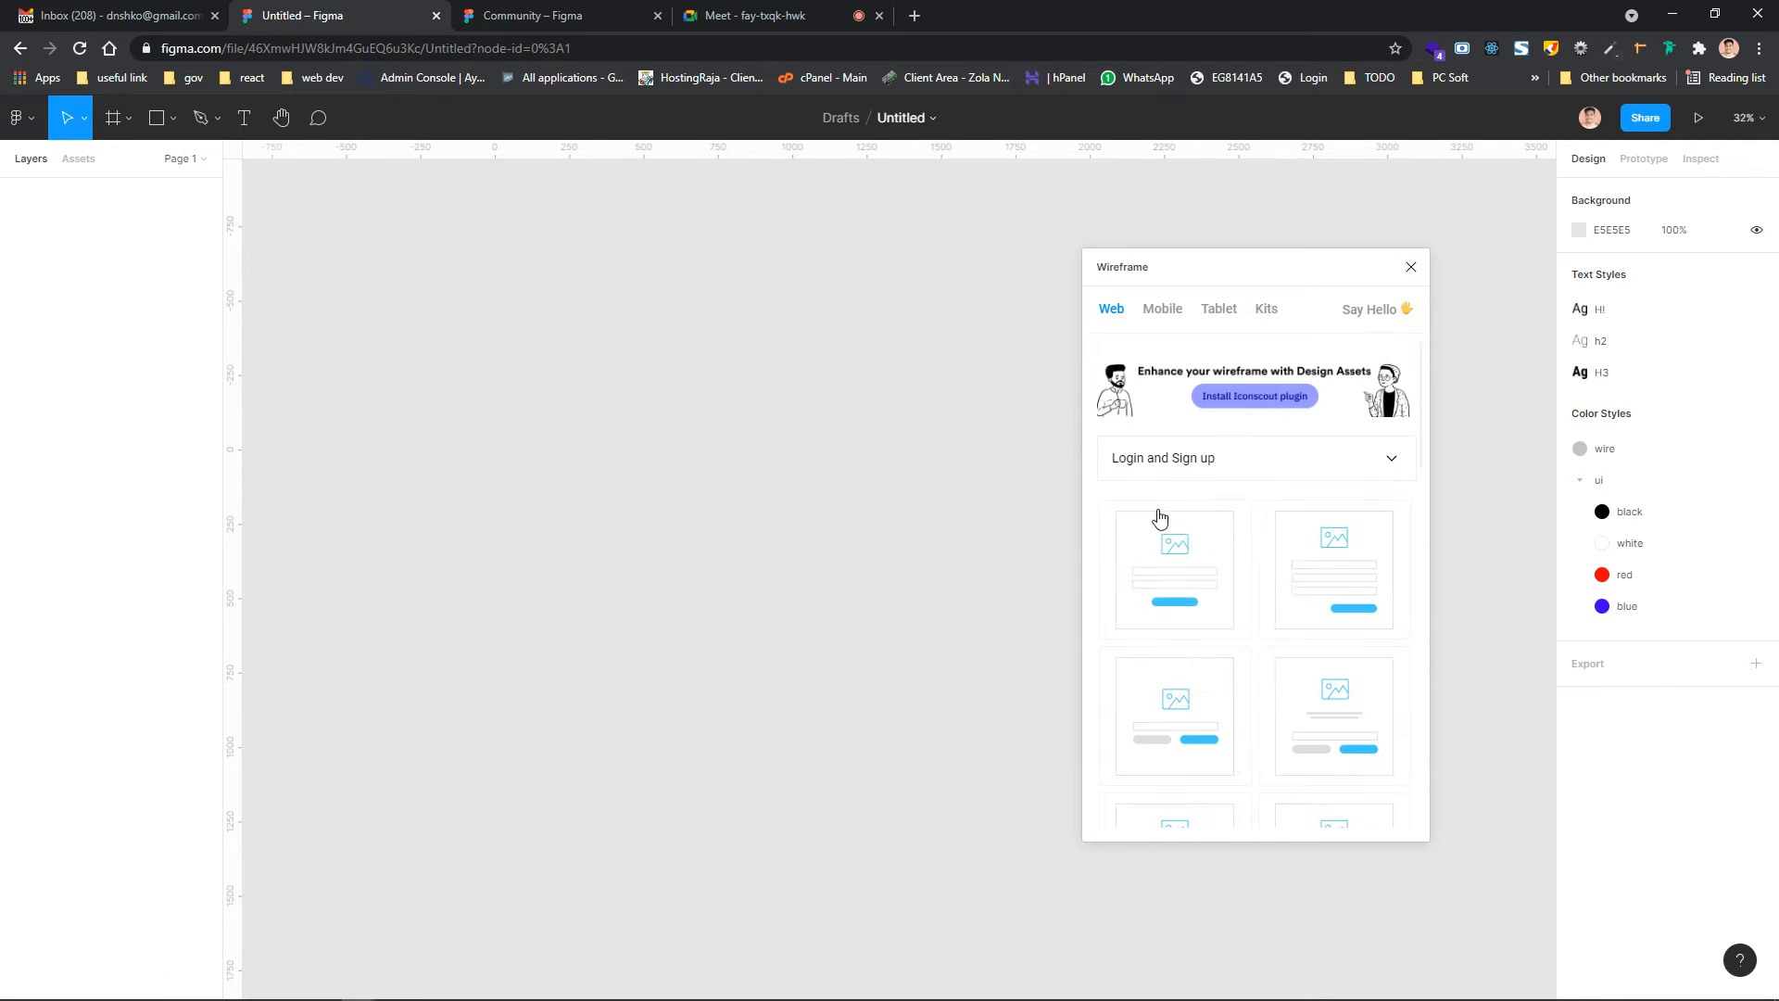
scroll(1205, 565, down, 3)
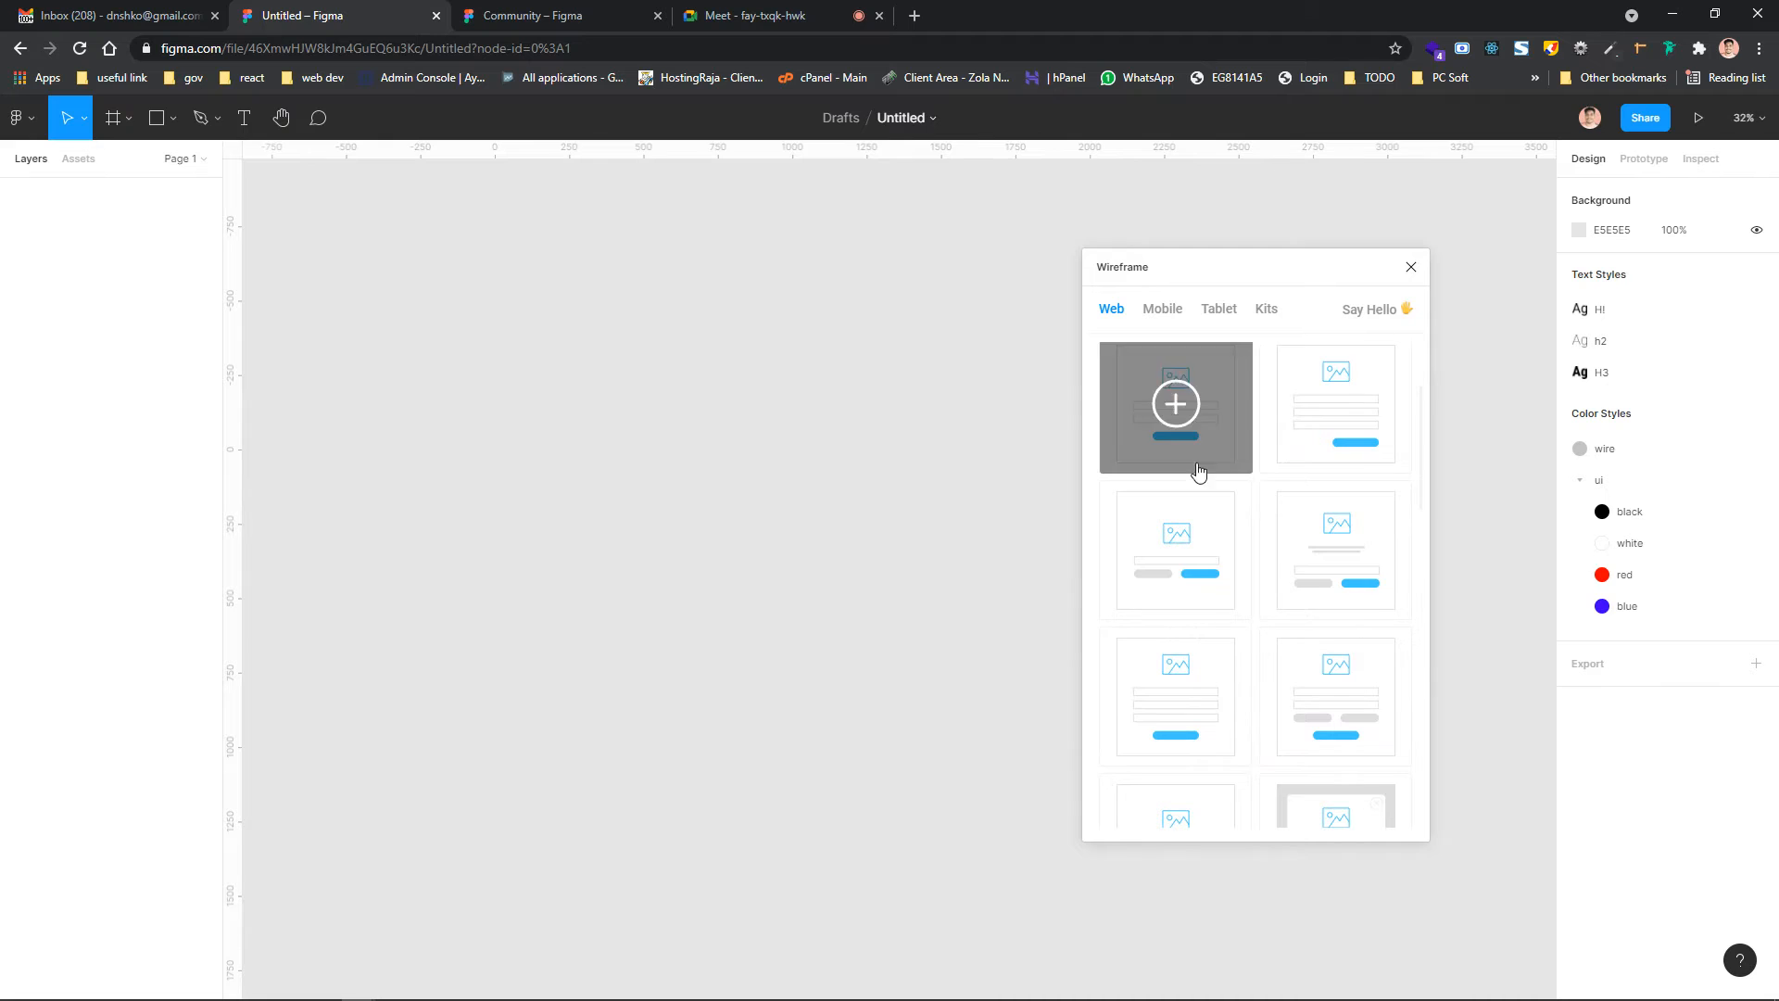
scroll(1382, 568, down, 2)
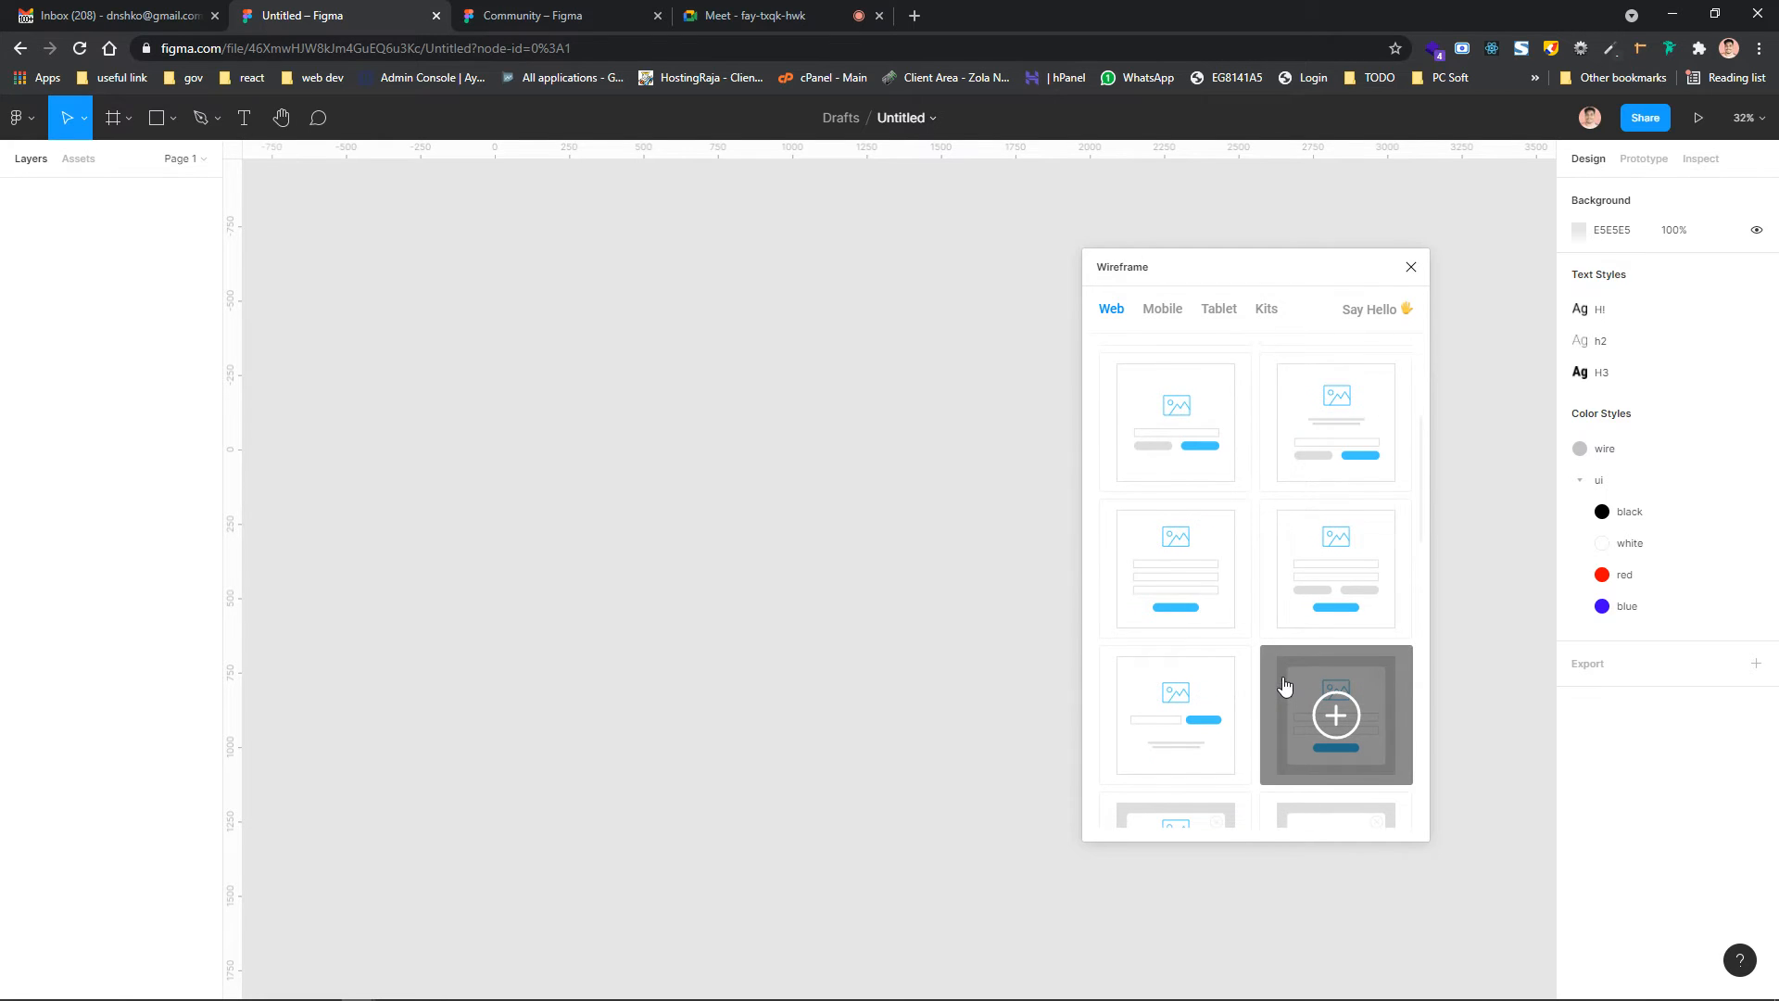
scroll(1282, 683, up, 1)
click(1337, 578)
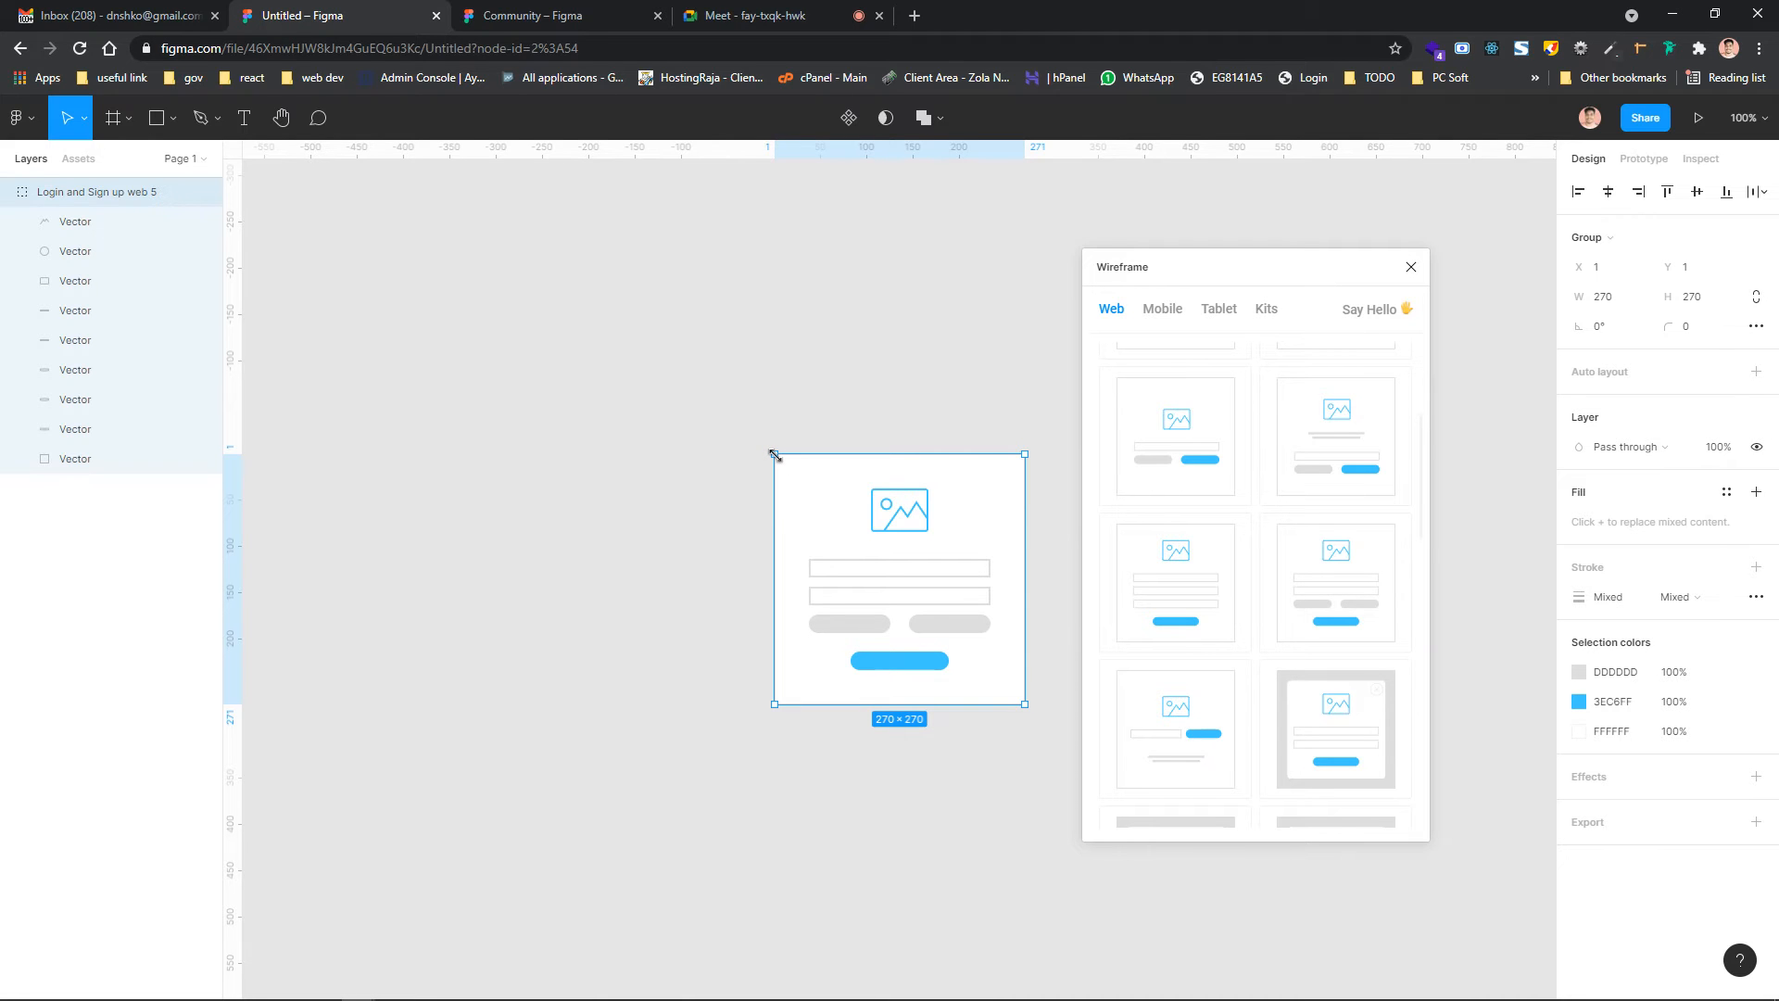
Enlarge the inserted login wireframe to about 482 × 482 and move it to about X -361, Y -210
drag(775, 454, 579, 335)
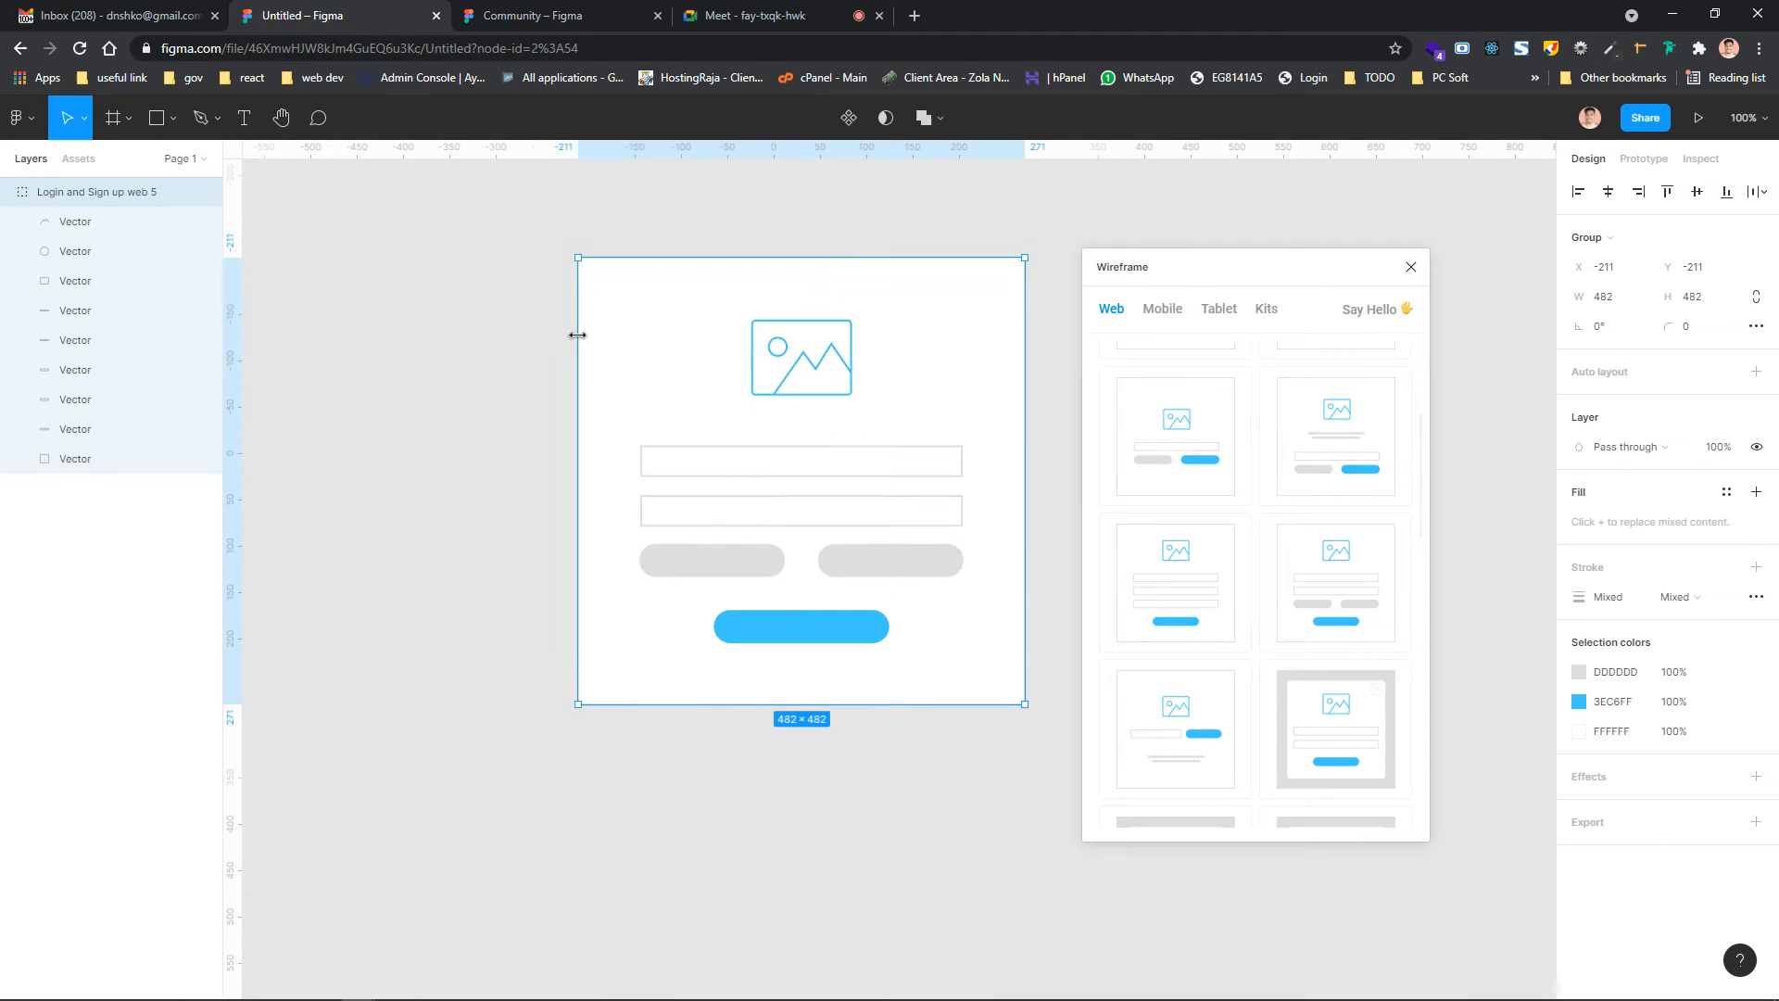
drag(702, 330, 563, 330)
Insert the first Login and Sign up wireframe, with two fields and one blue button, and delete its extra copy
mouse_move(1359, 717)
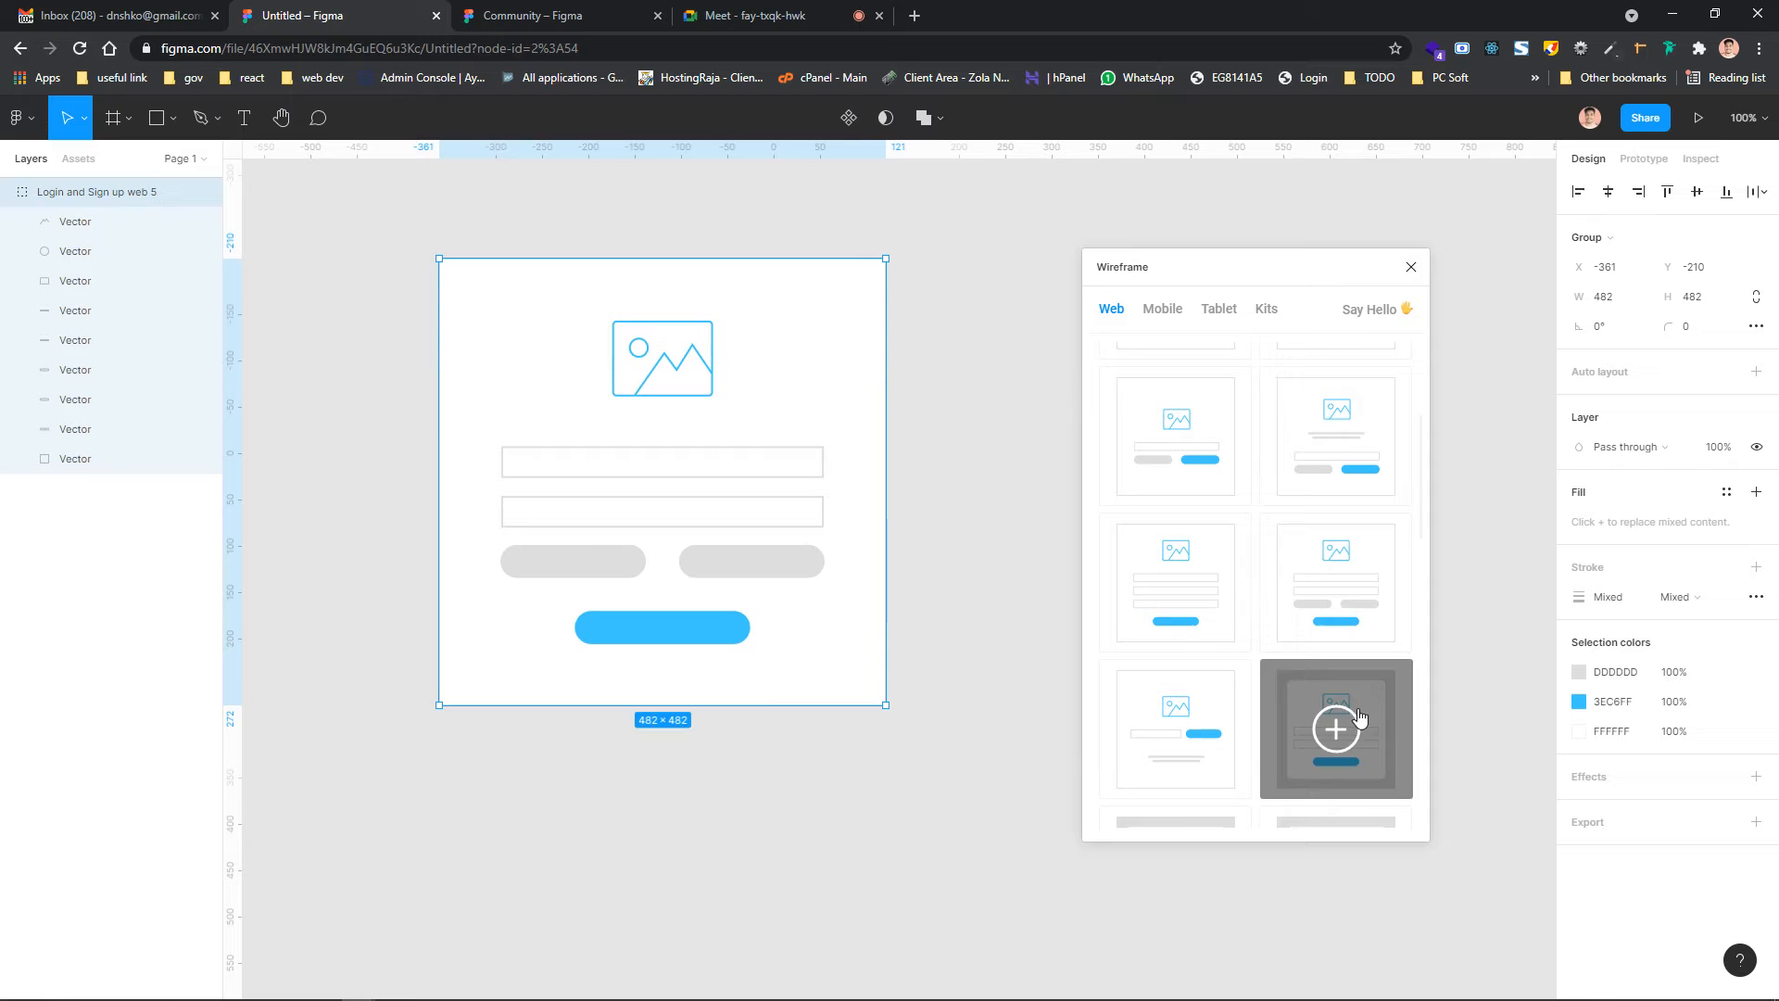
scroll(1245, 614, up, 3)
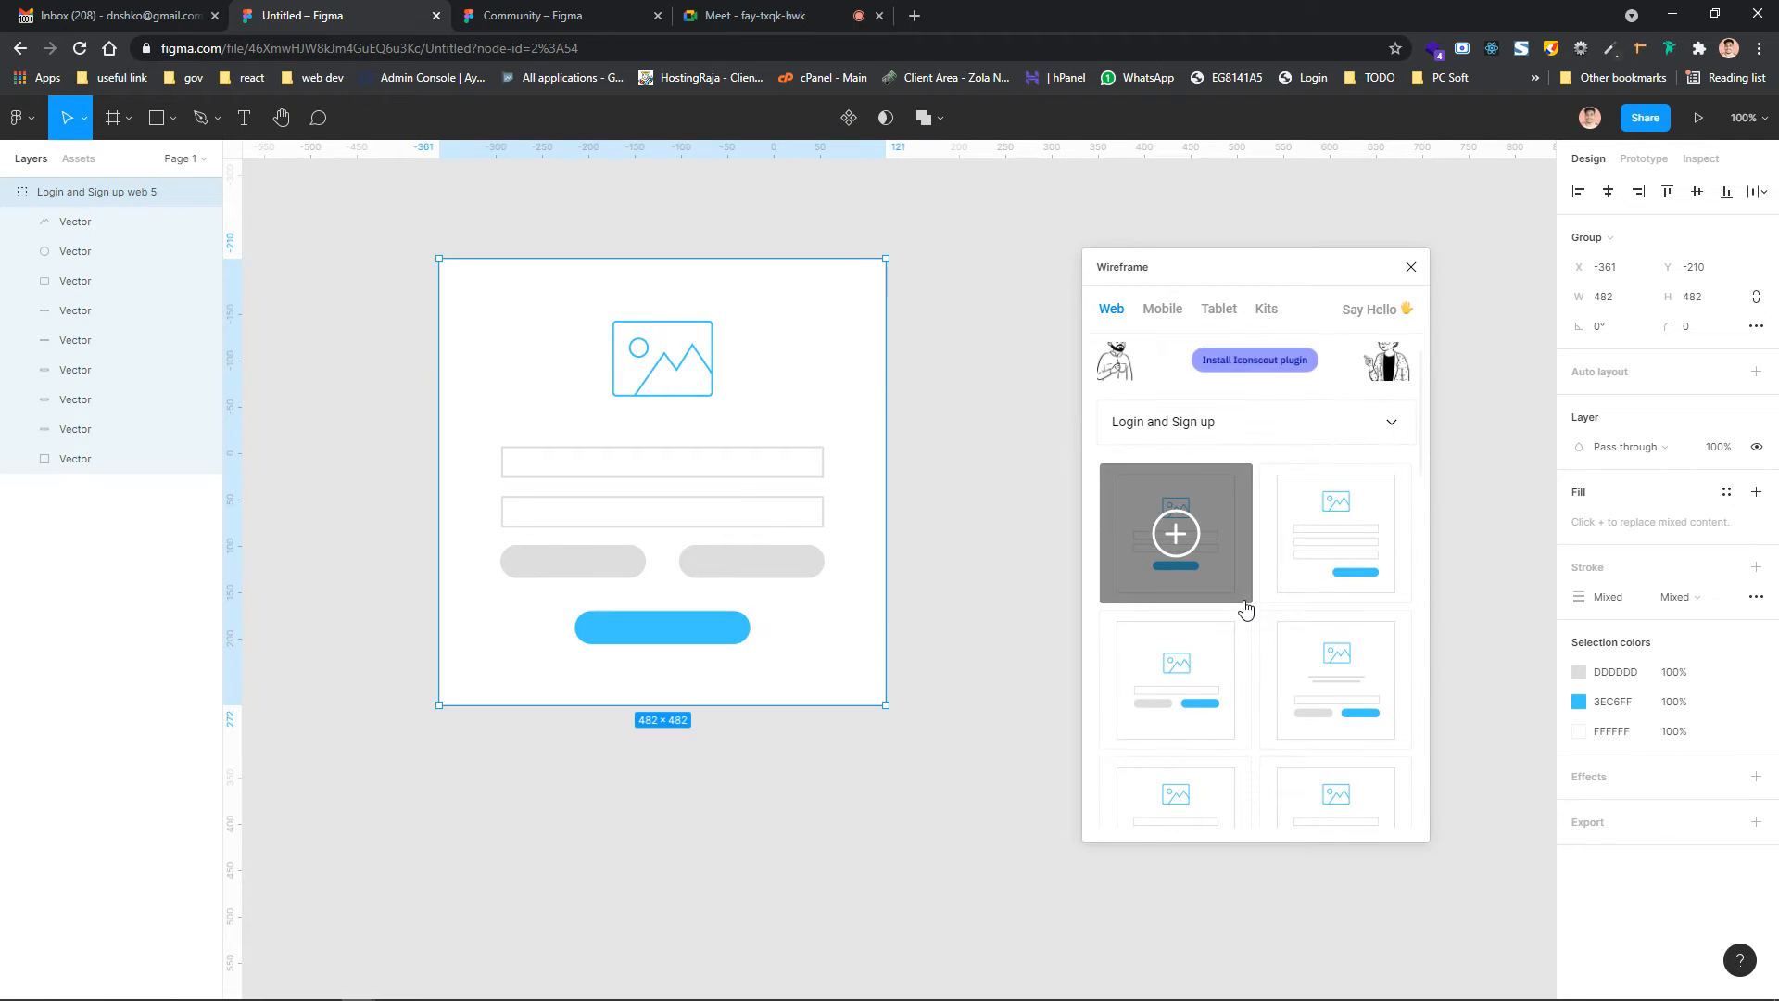
click(1286, 464)
click(1286, 463)
scroll(1263, 615, down, 1)
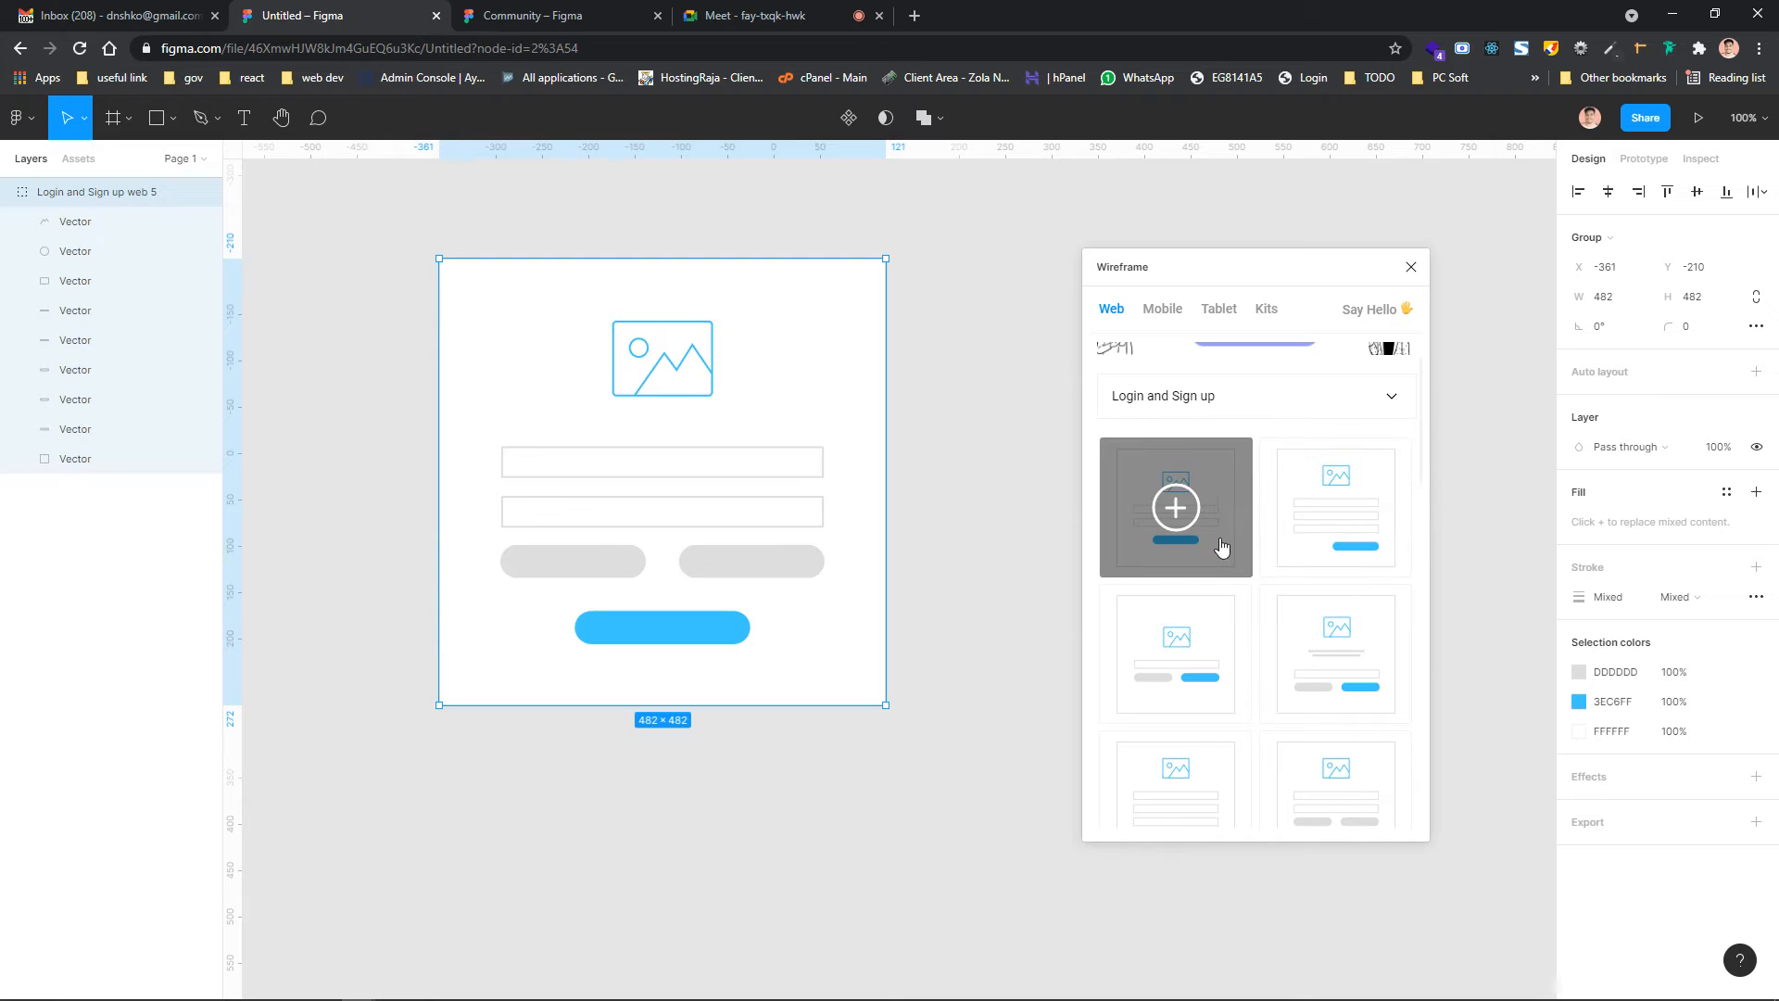
click(1171, 517)
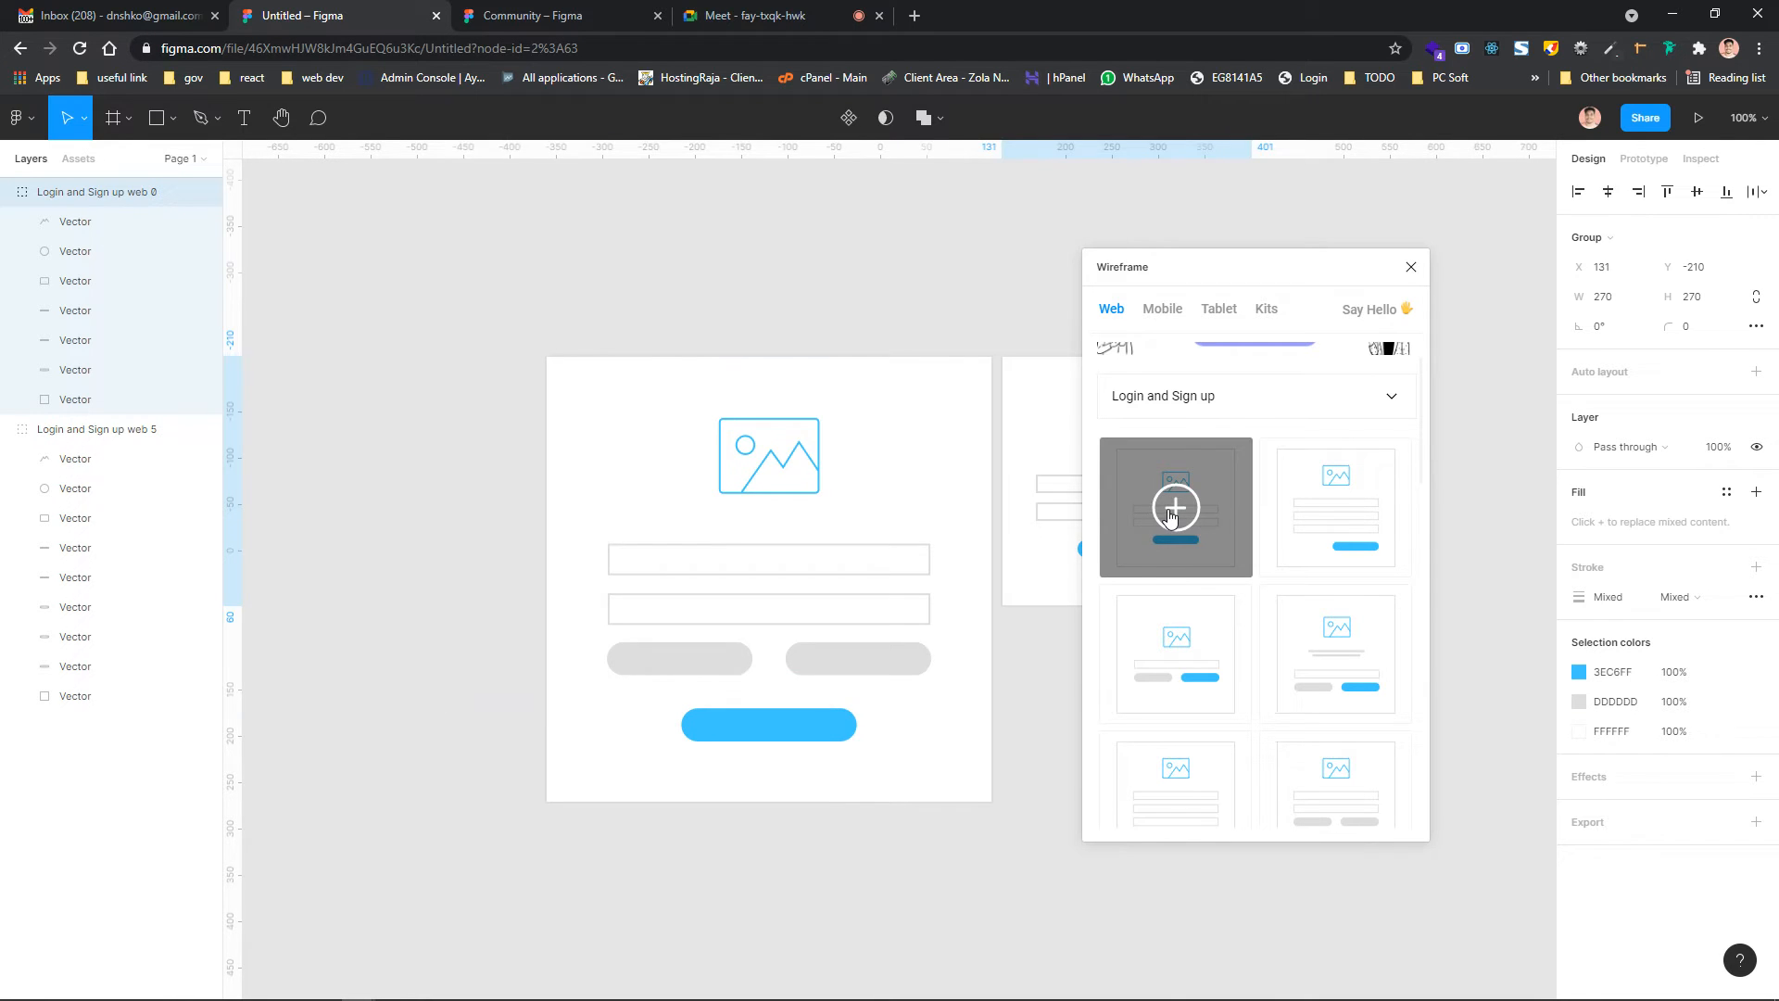
click(1171, 516)
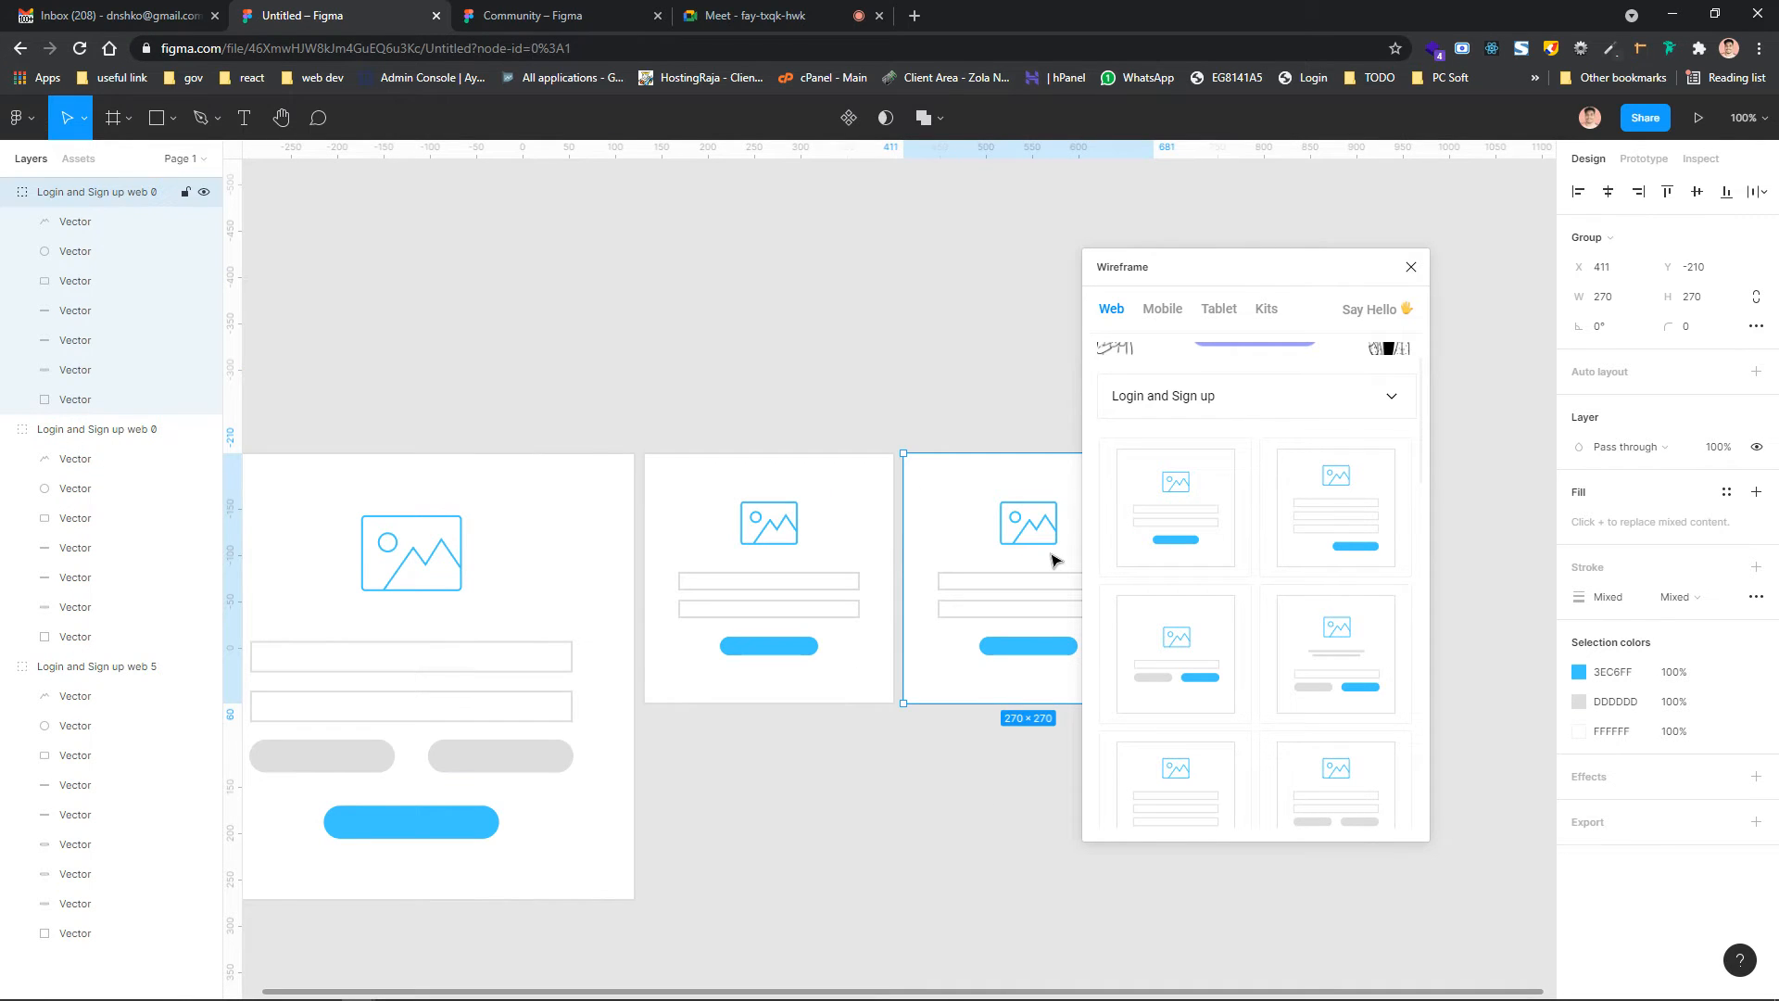
key(Delete)
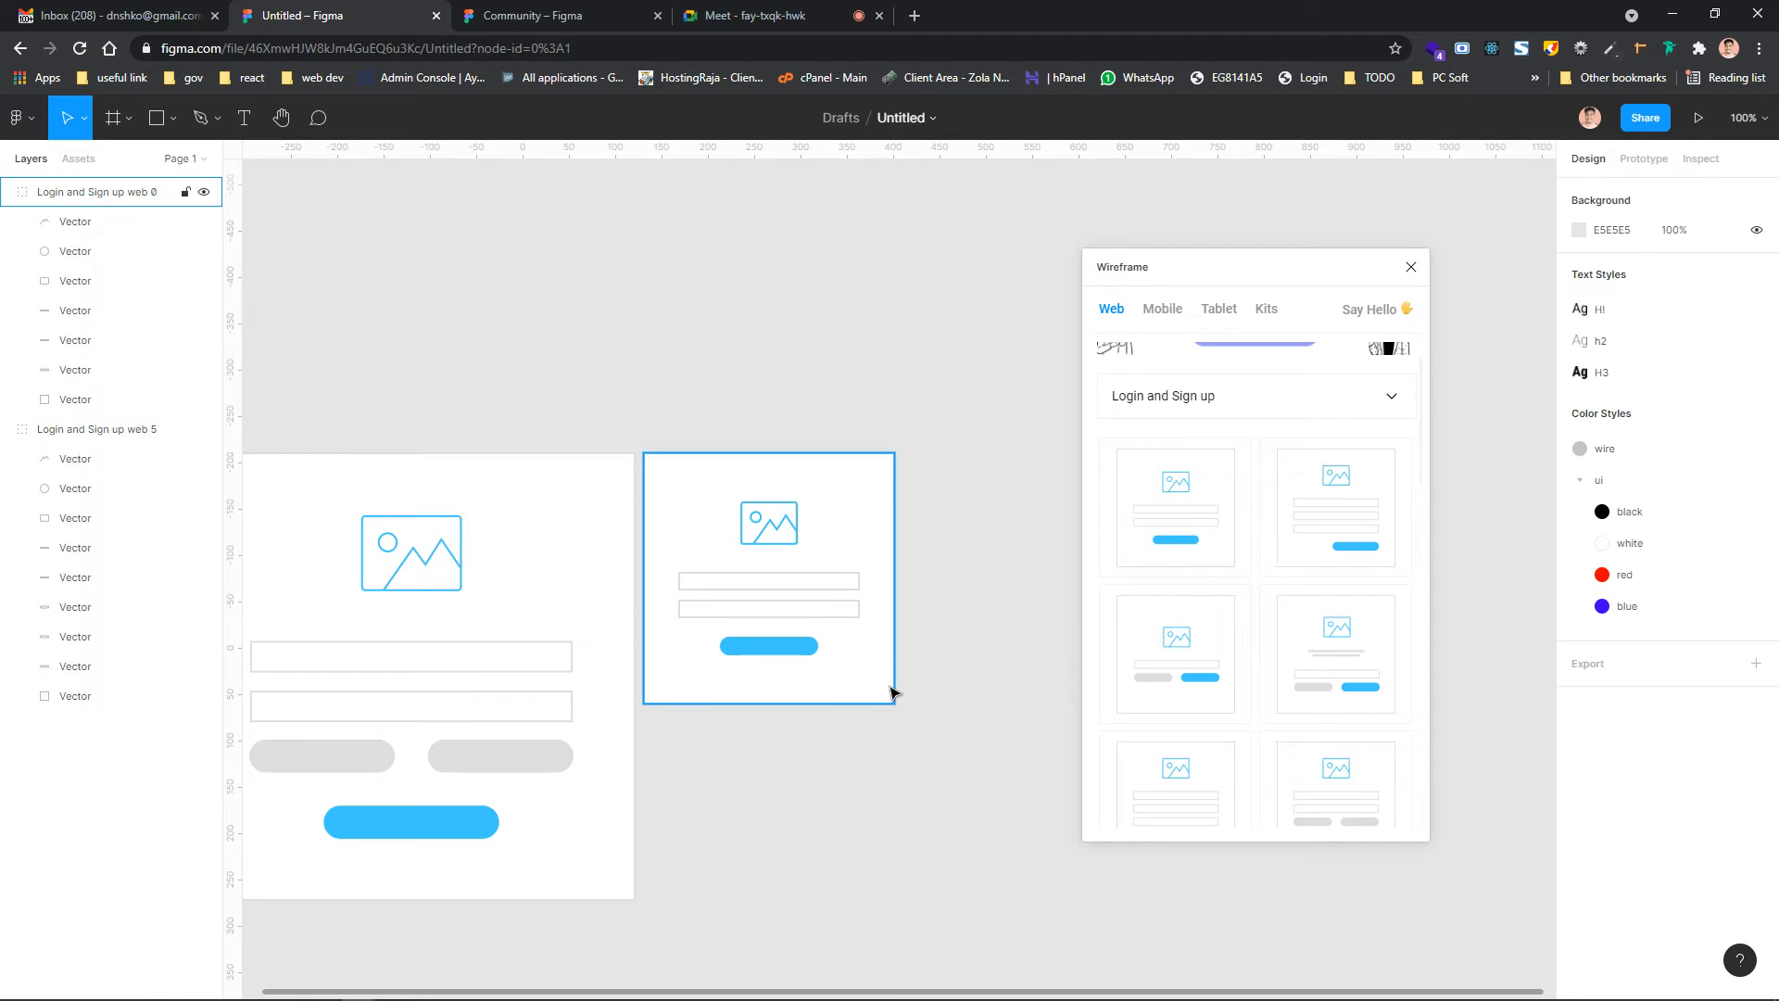
Enlarge the wireframe with the single blue button to about 477 × 477, keeping its upper-left corner in place
click(873, 604)
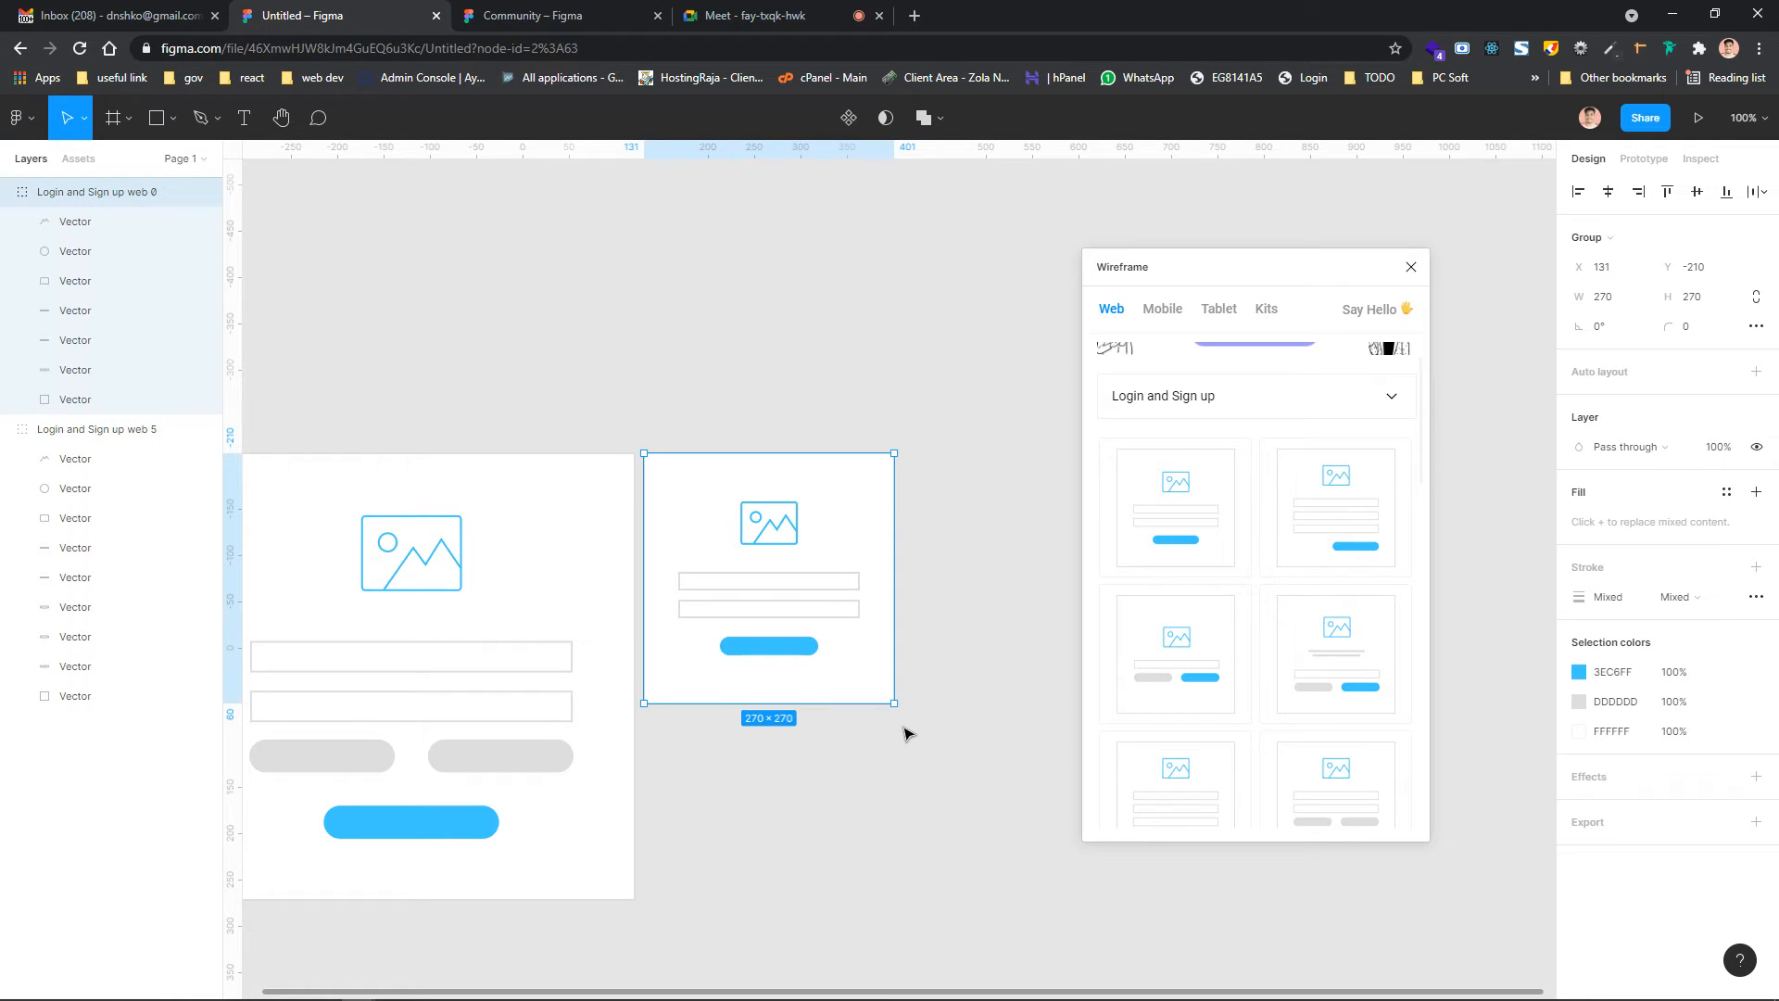
drag(895, 704, 1051, 895)
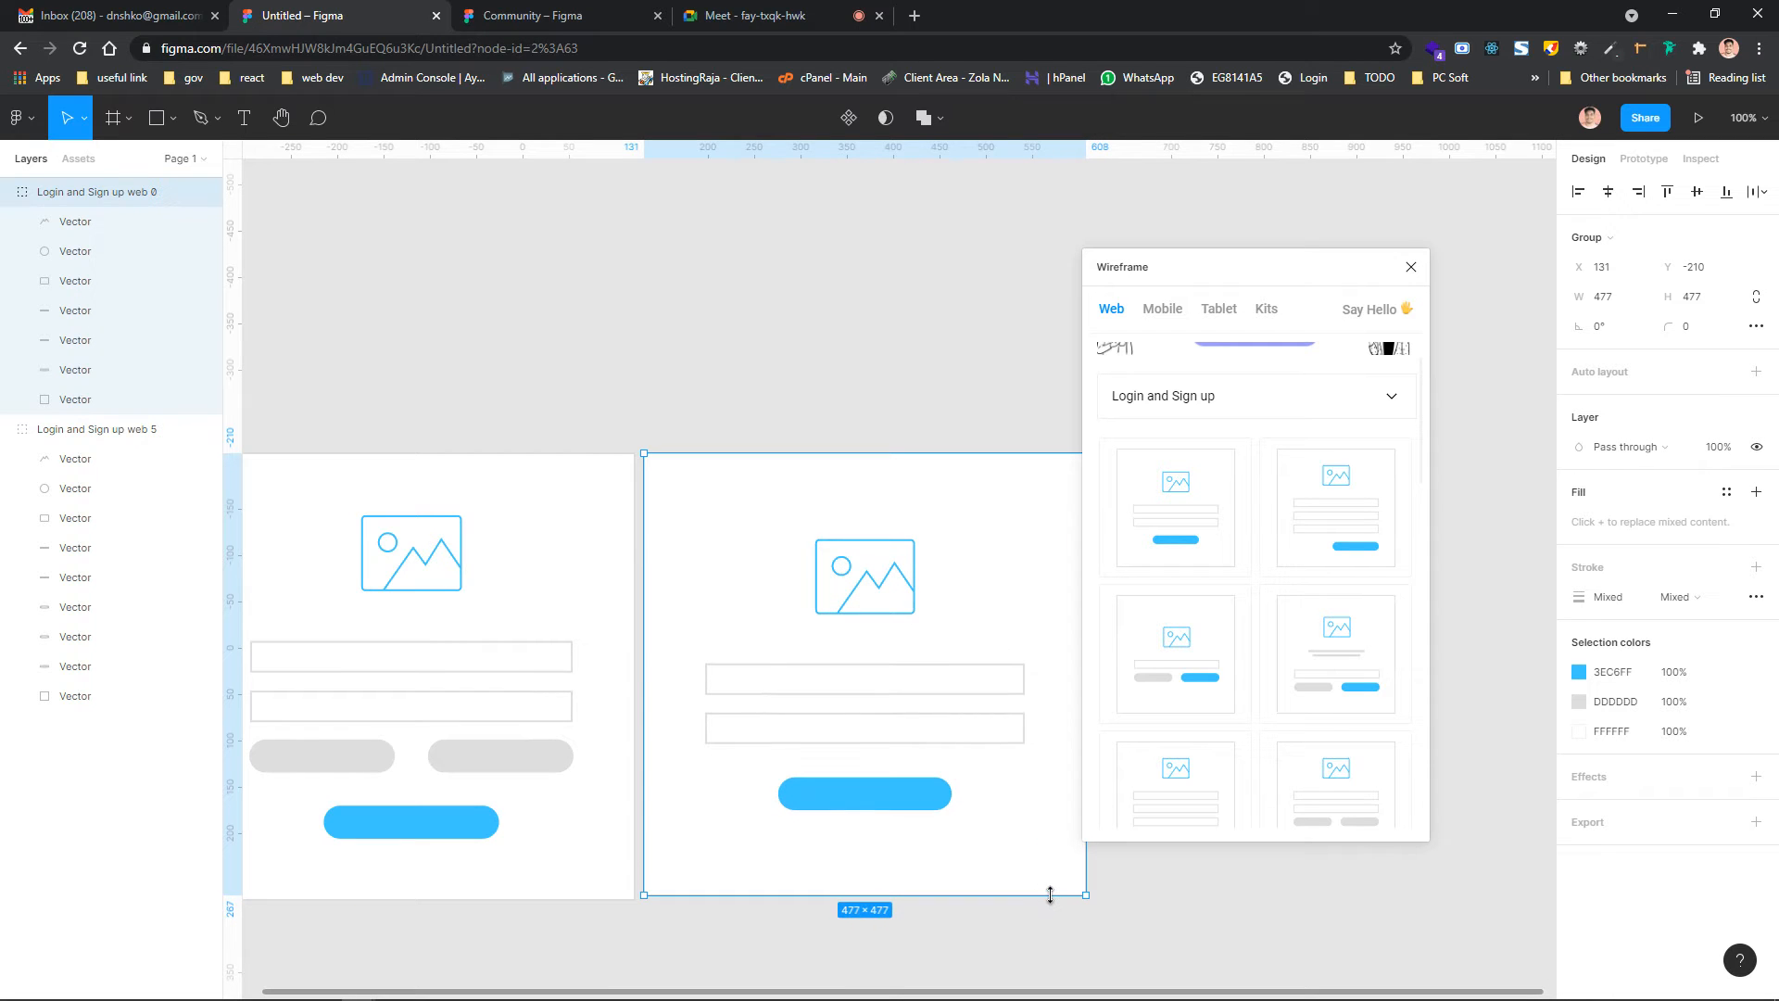
Insert the Login and Sign up wireframe with two text lines, one field and two buttons, and enlarge it to 477 × 477
mouse_move(1374, 630)
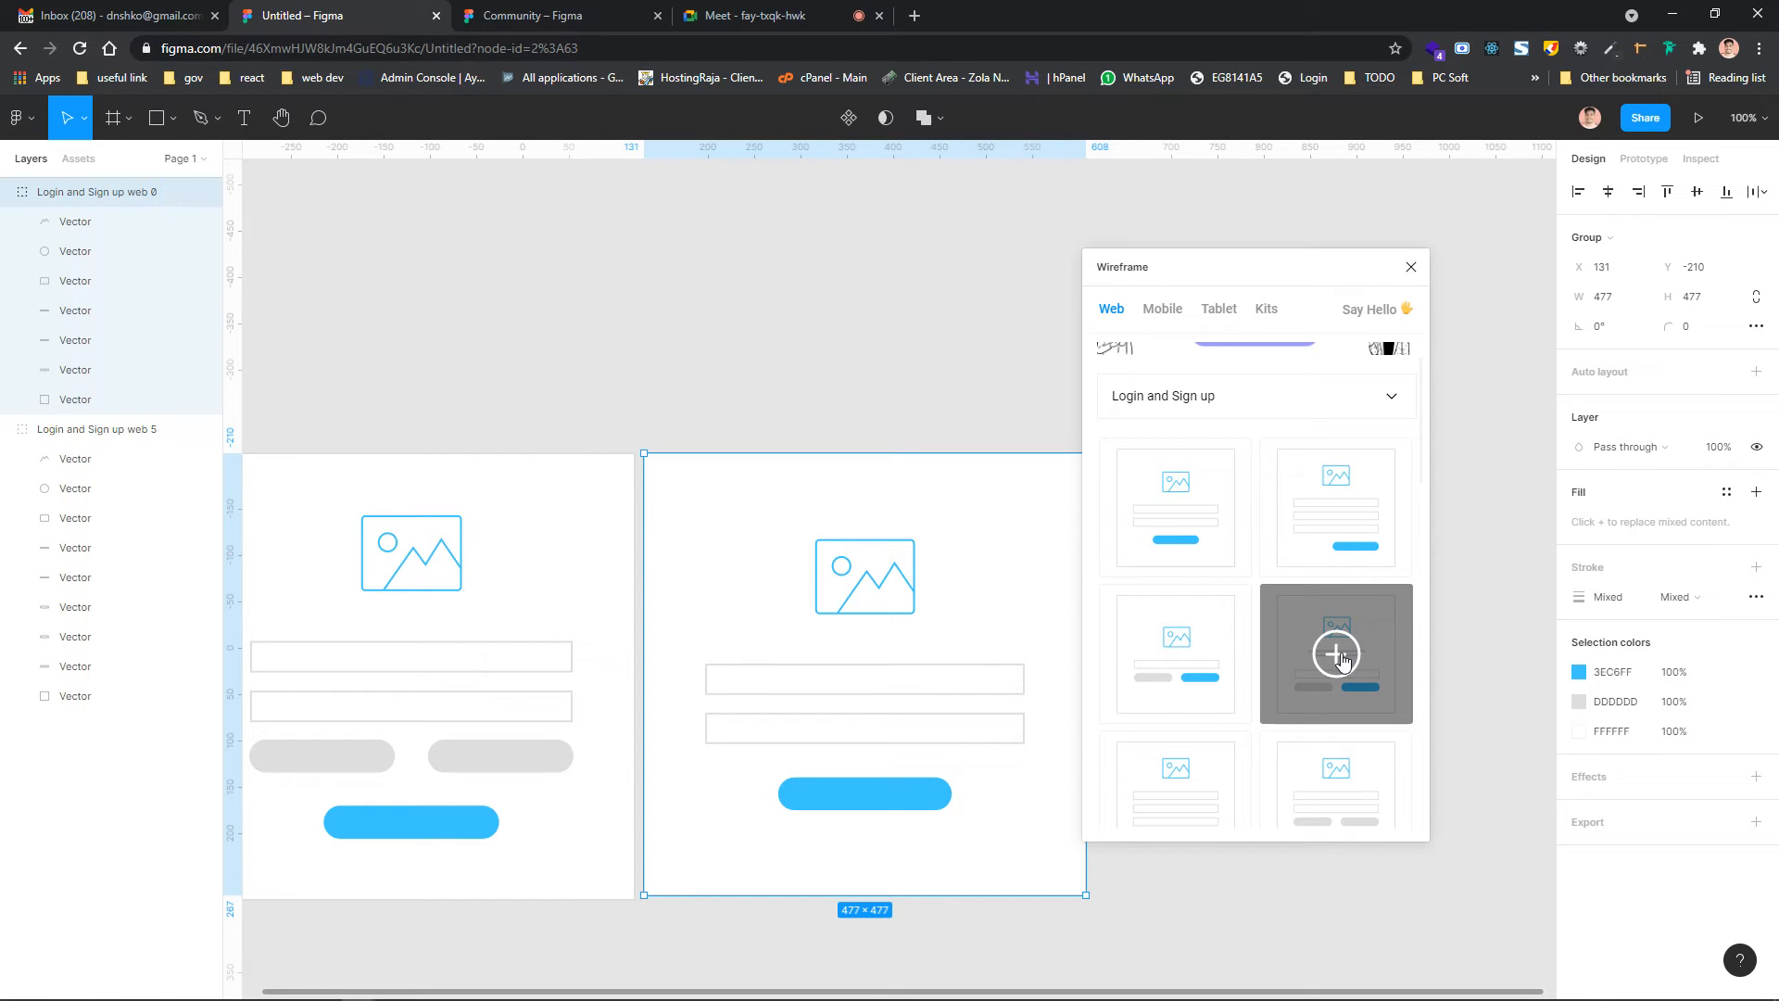
click(1341, 653)
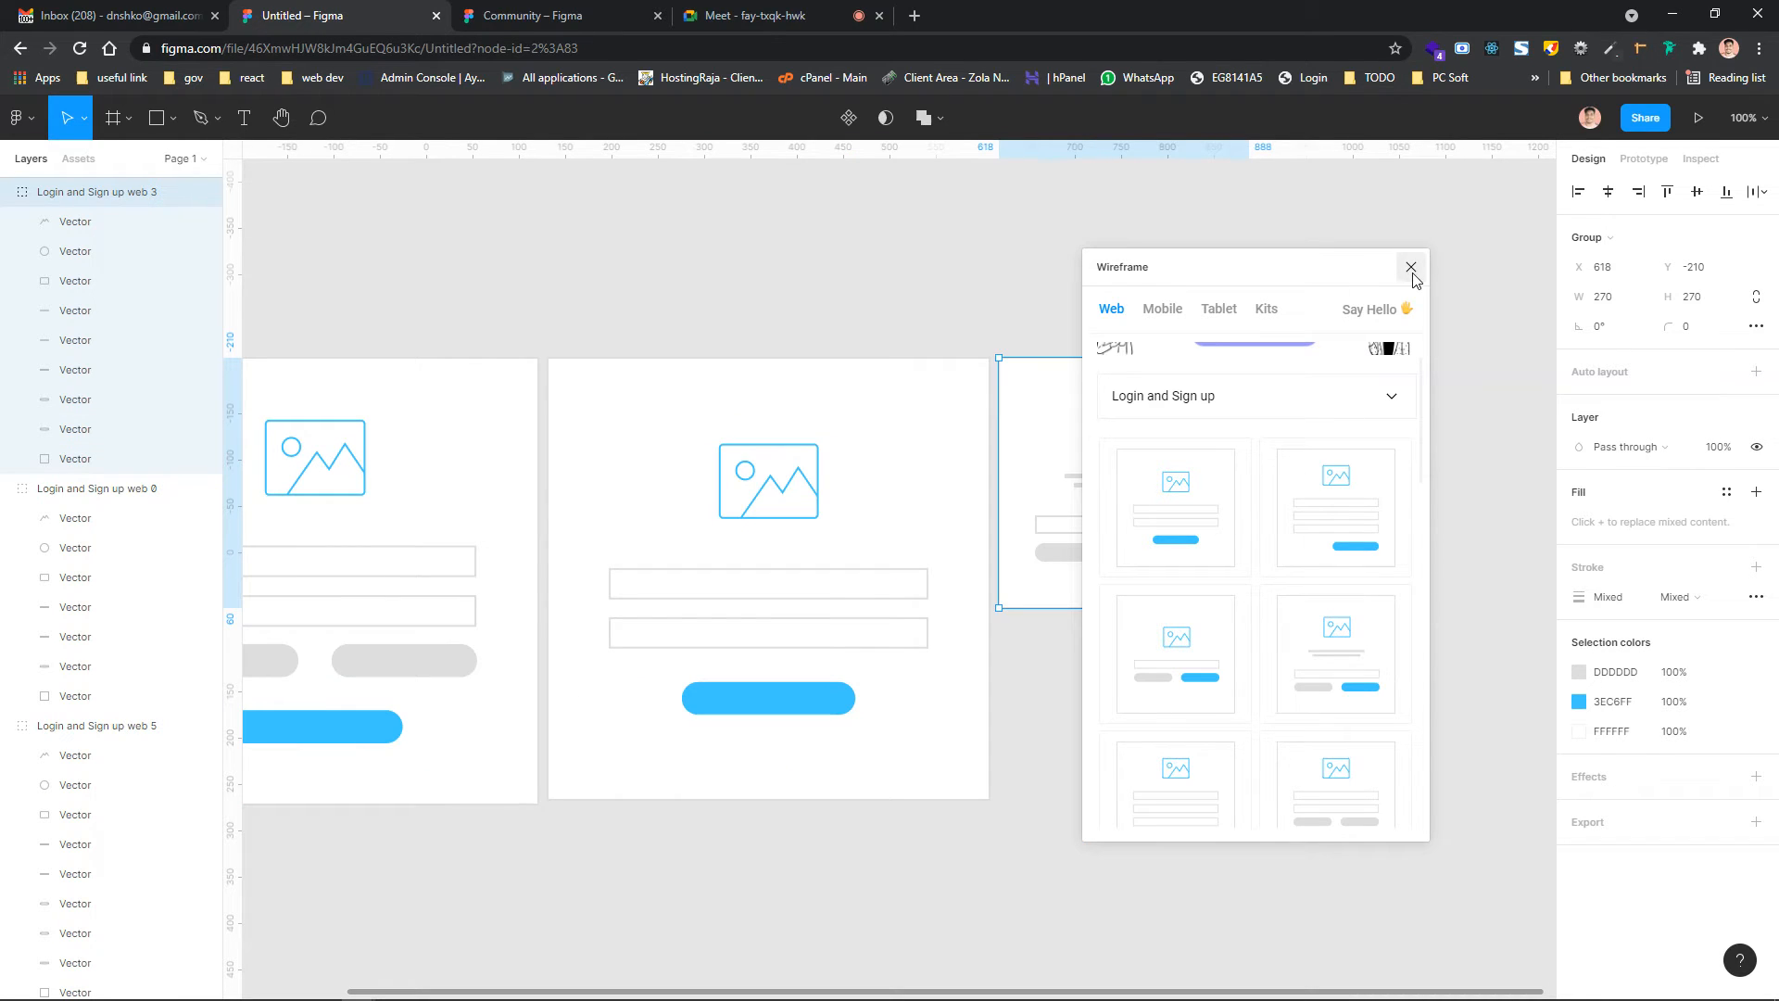
click(1411, 267)
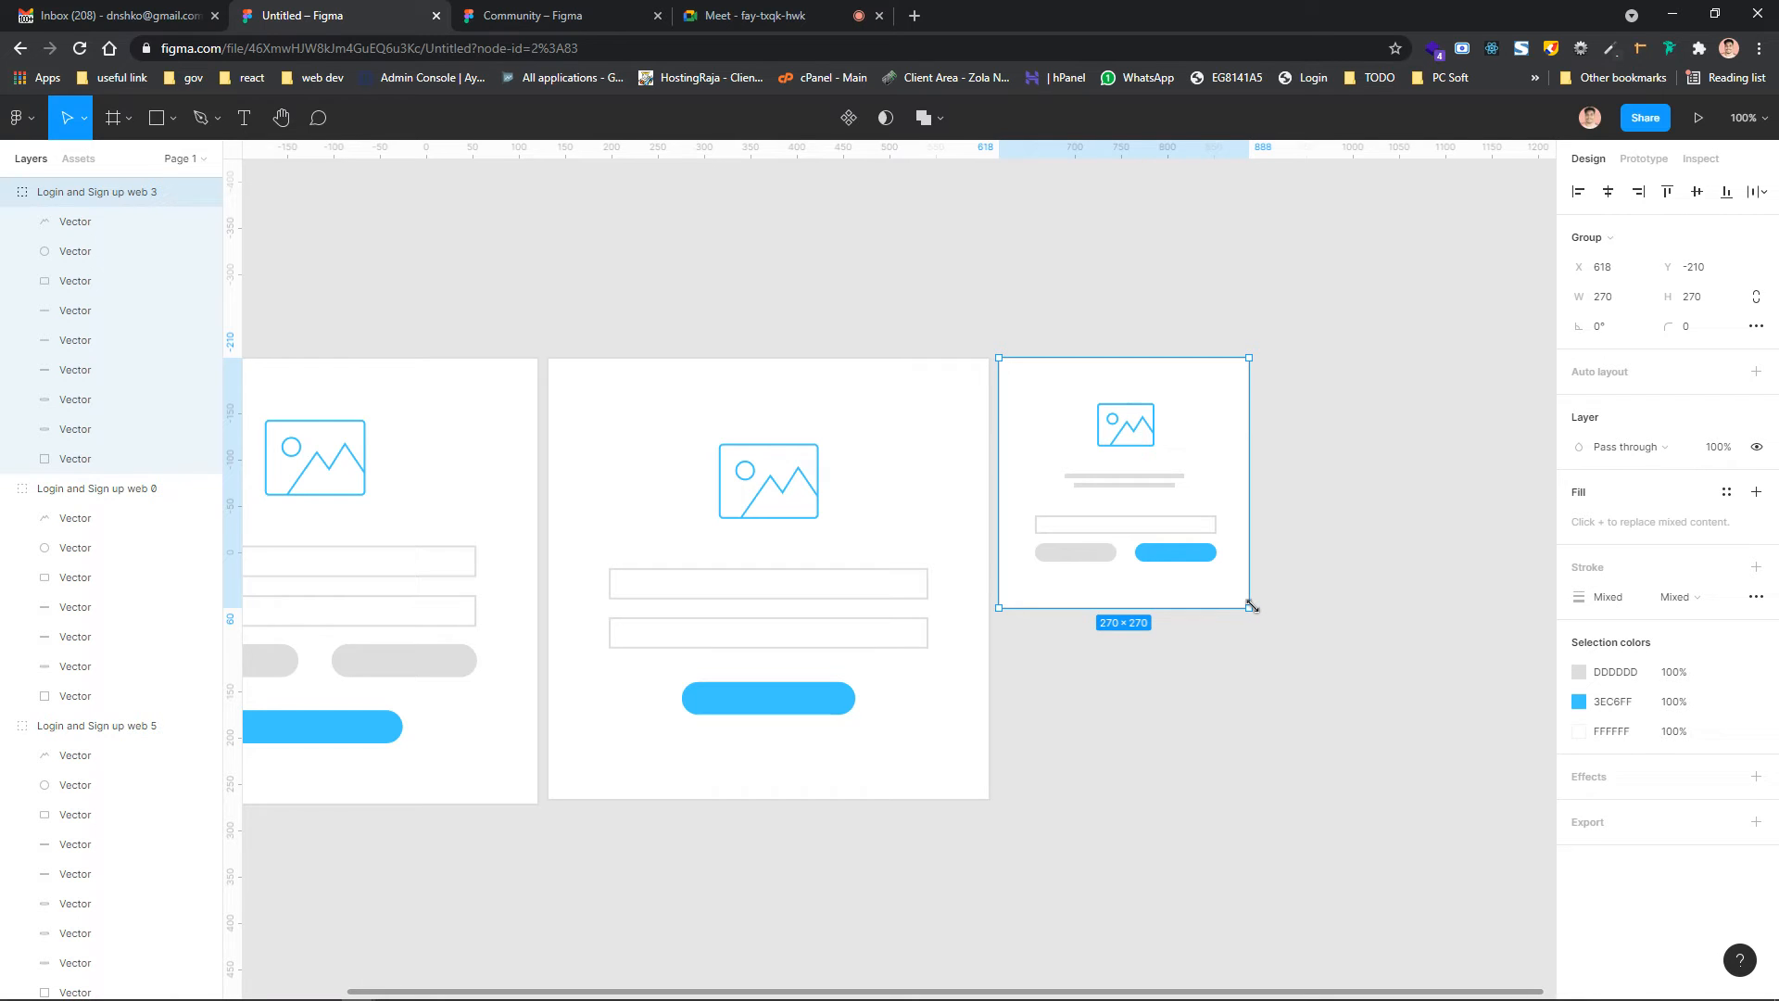
drag(1250, 606, 1392, 801)
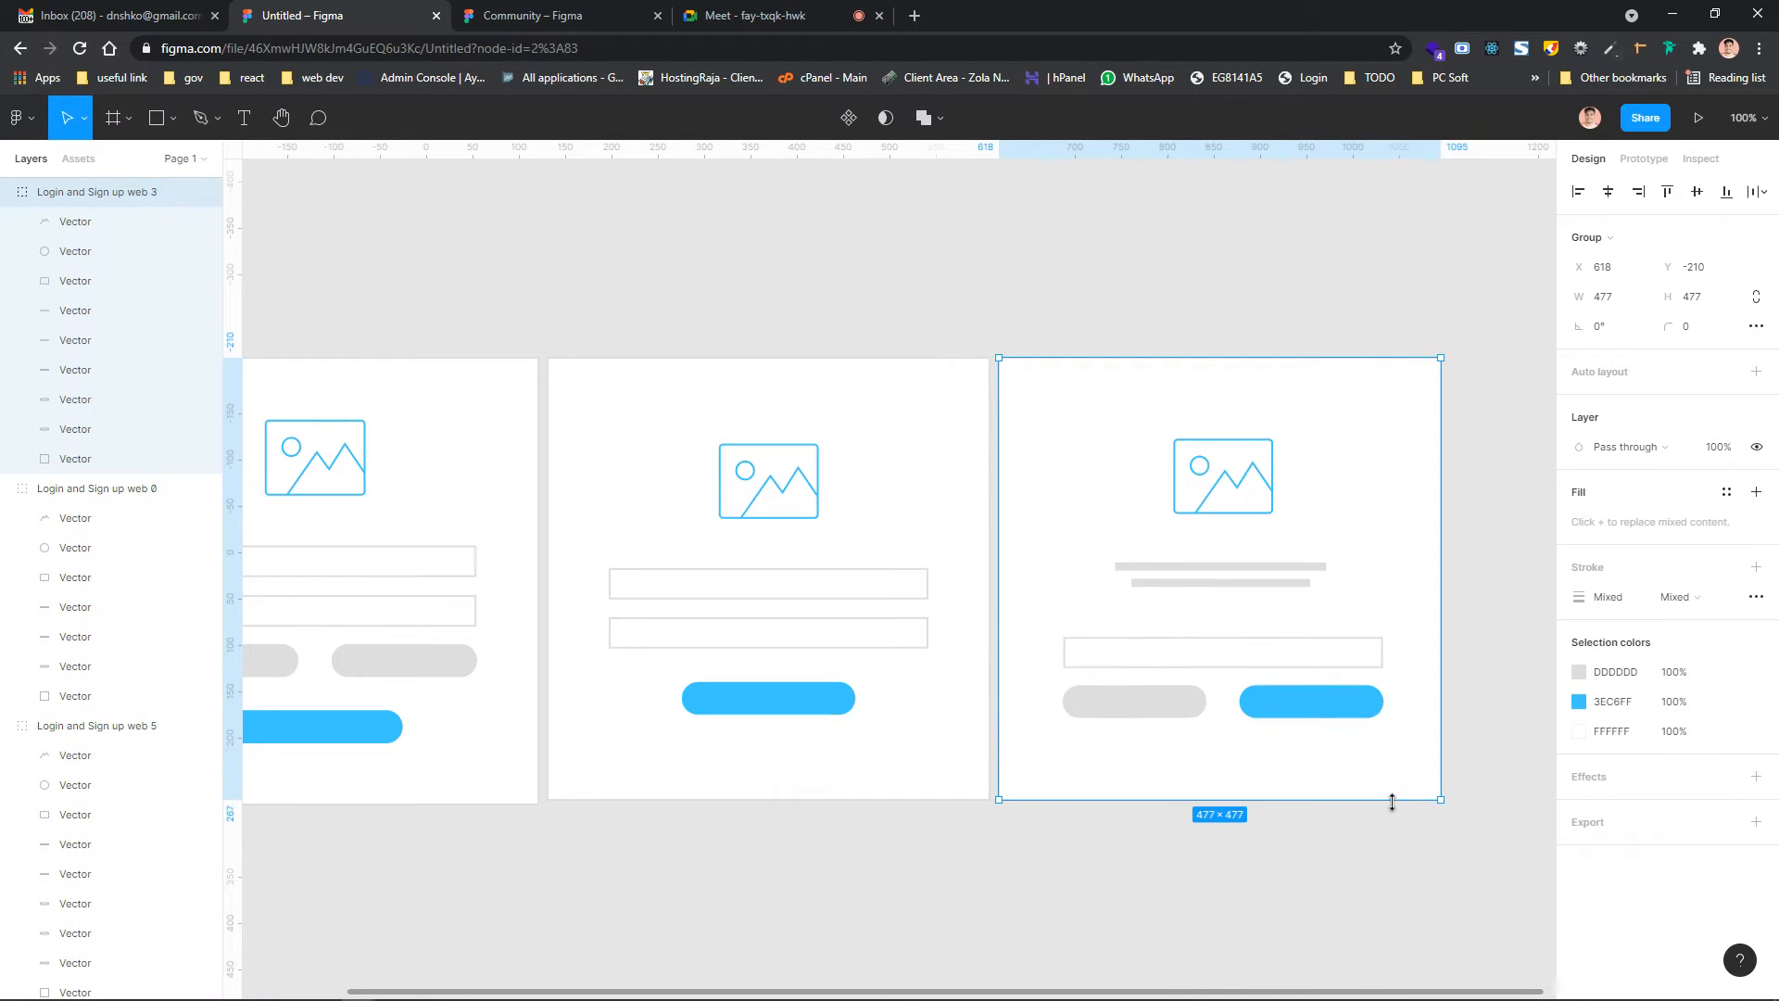
Use the Autoflow plugin to connect the first wireframe's left grey button to the second wireframe with an arrow
scroll(1035, 874, left, 2)
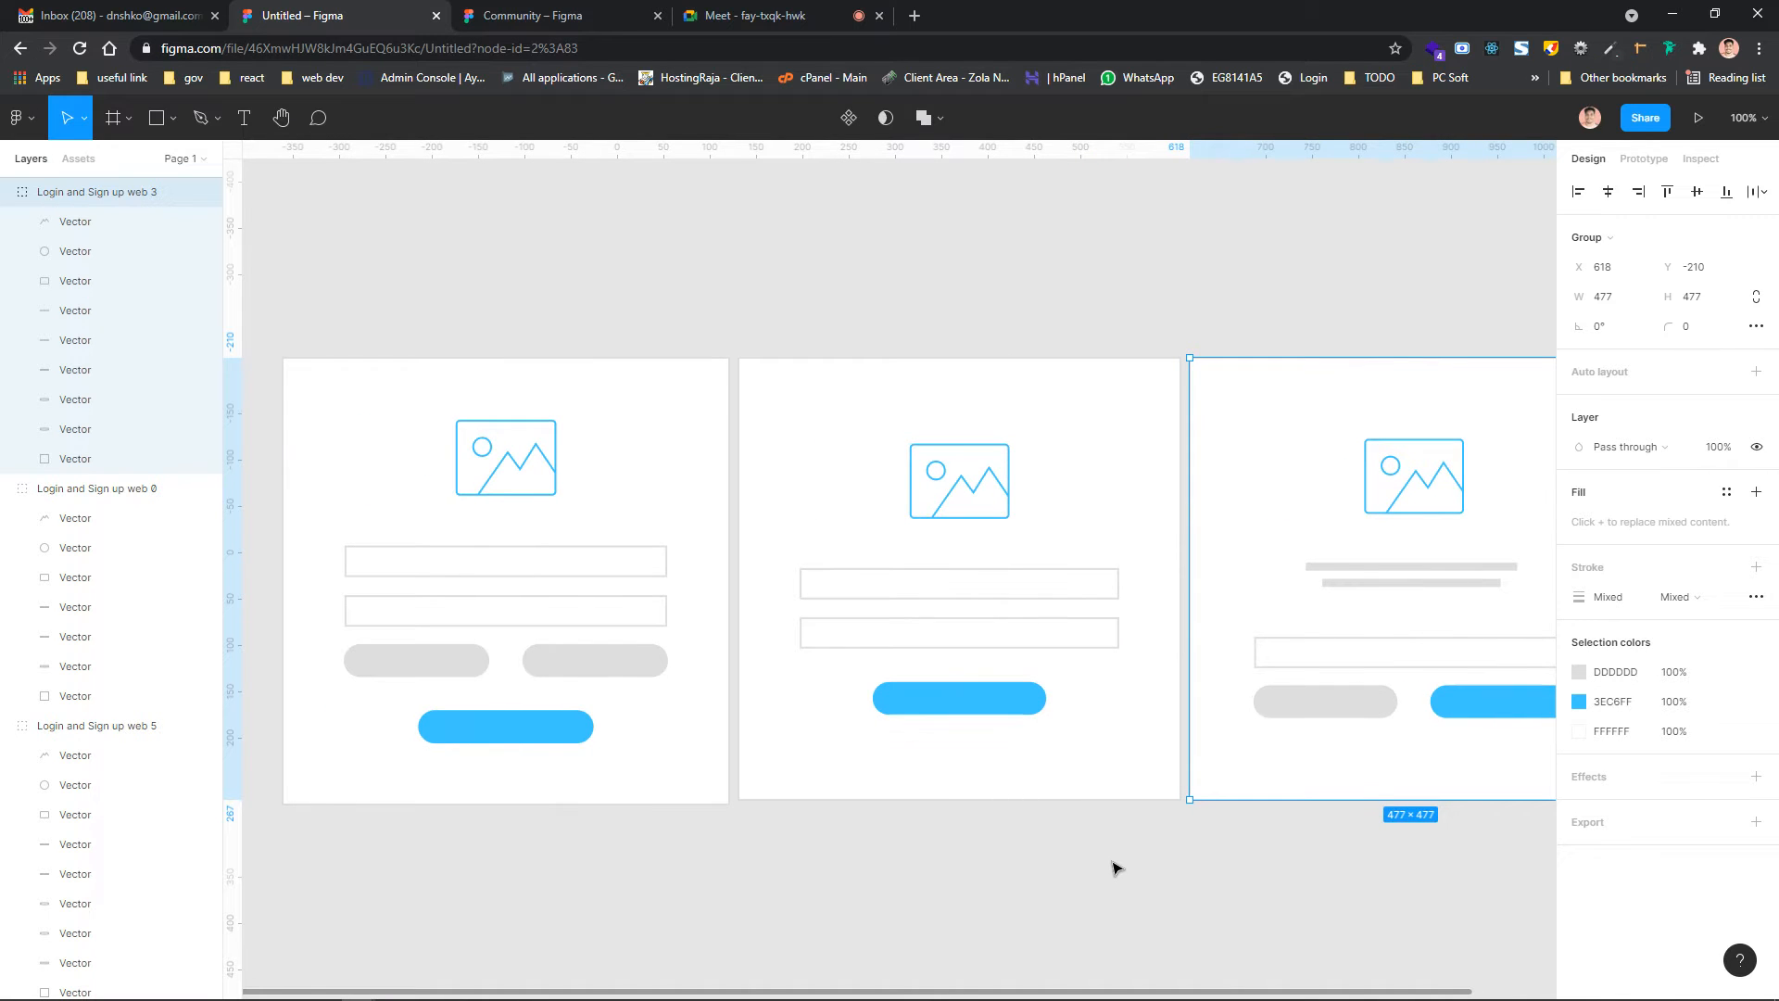
scroll(1112, 868, right, 2)
scroll(1112, 868, down, 2)
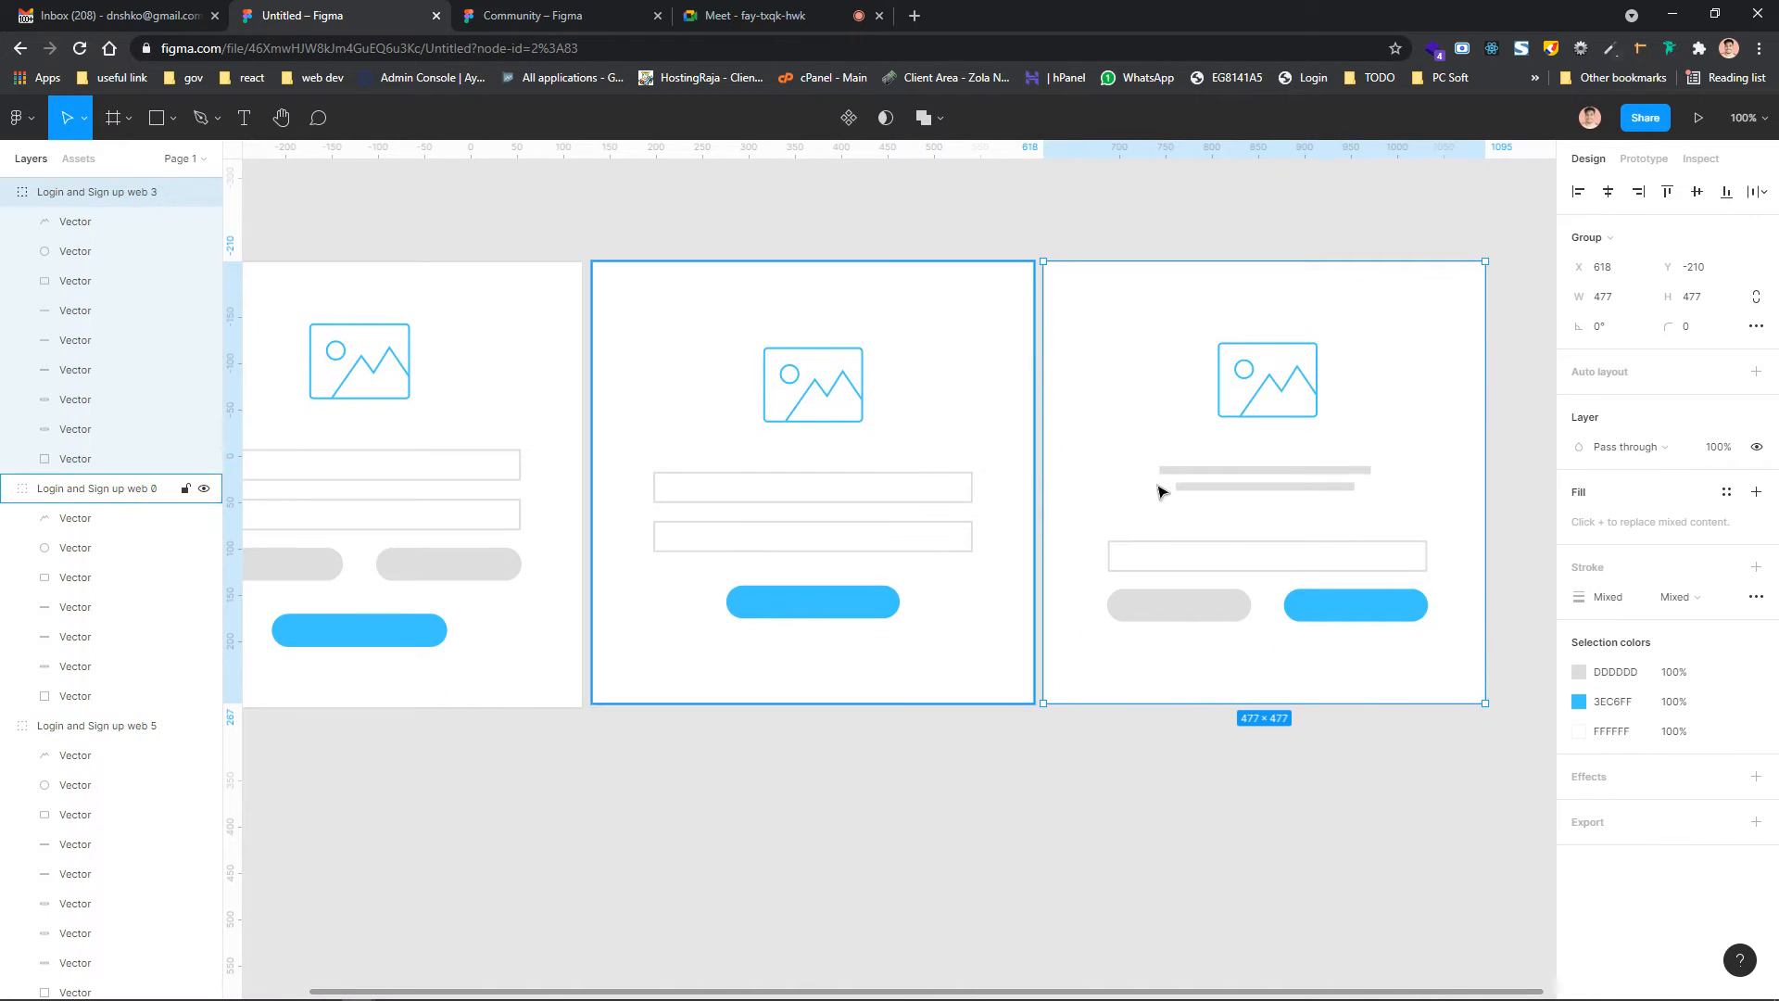
scroll(741, 630, left, 1)
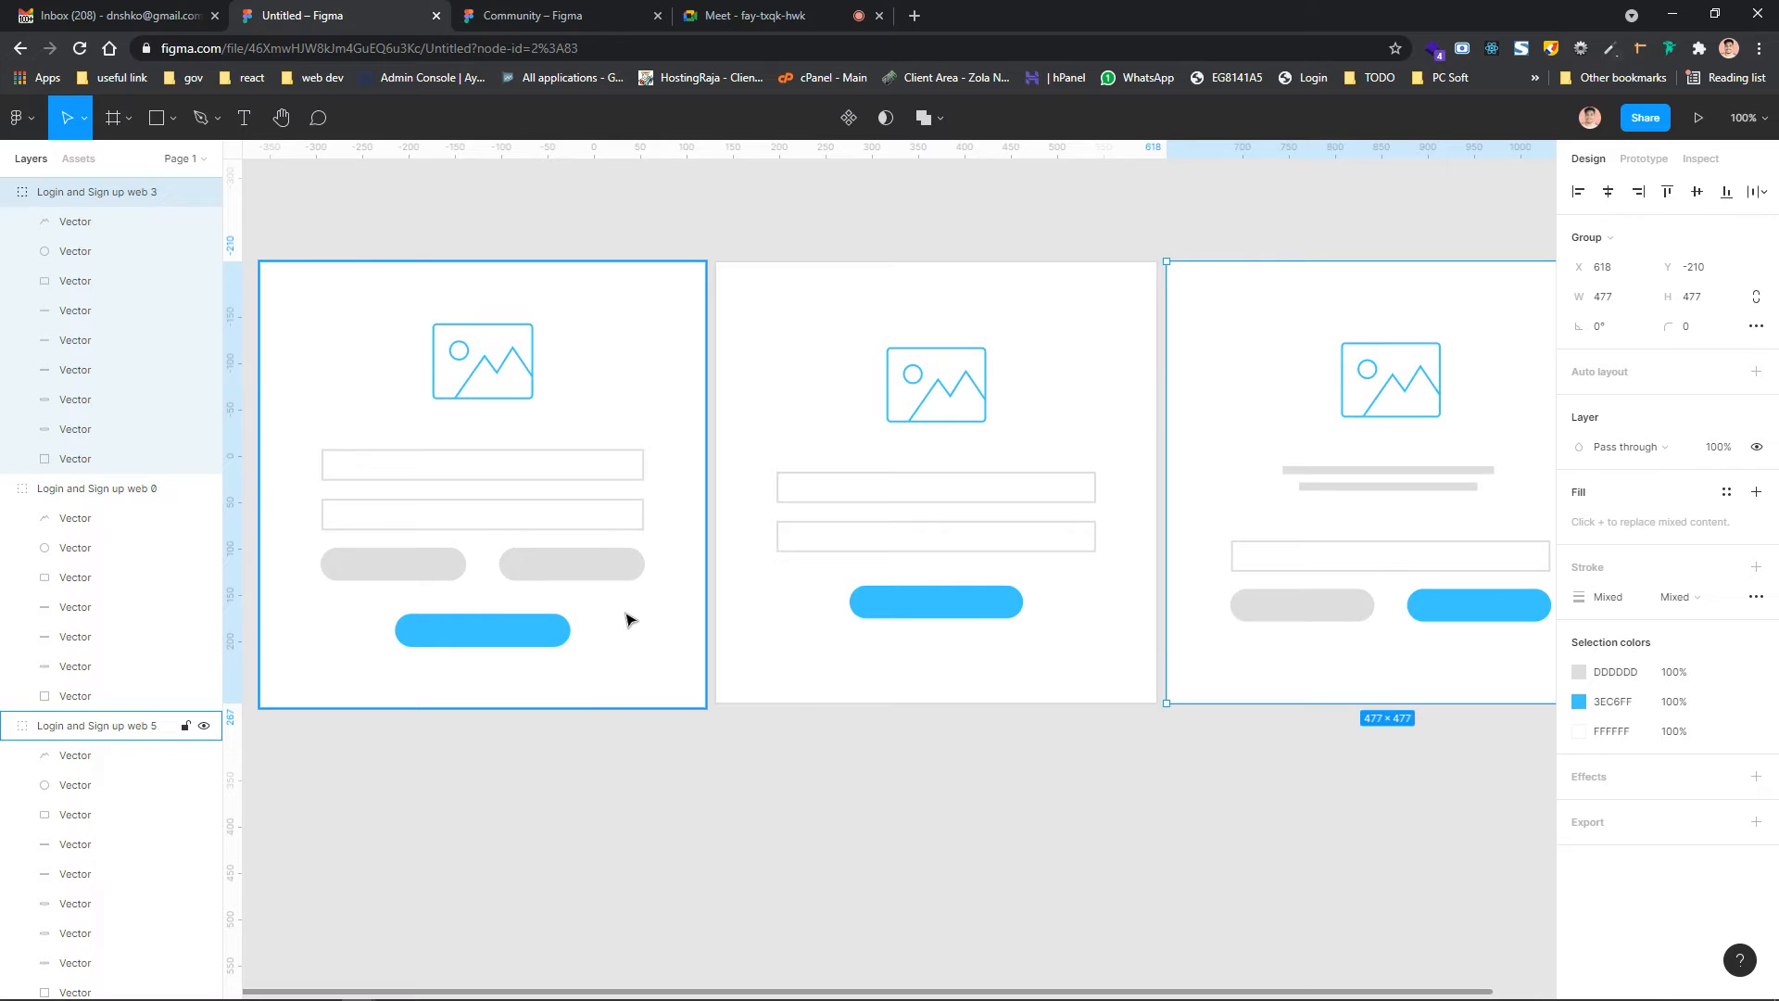
click(569, 573)
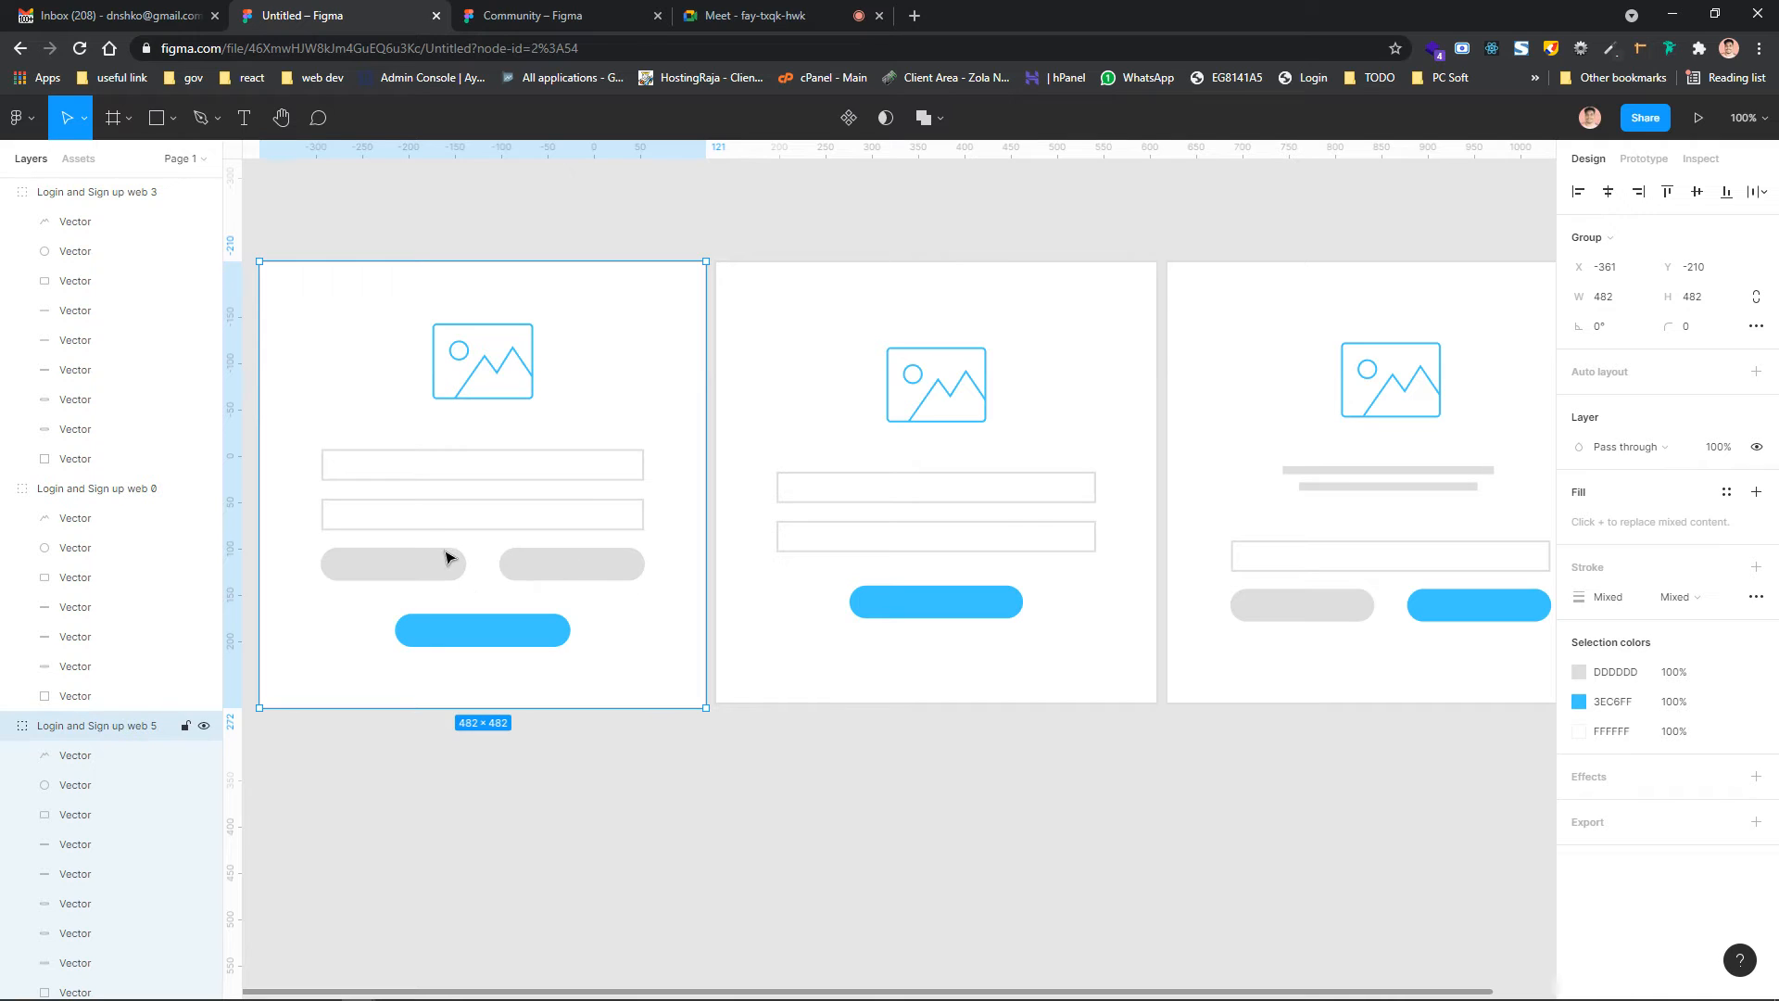
double_click(416, 564)
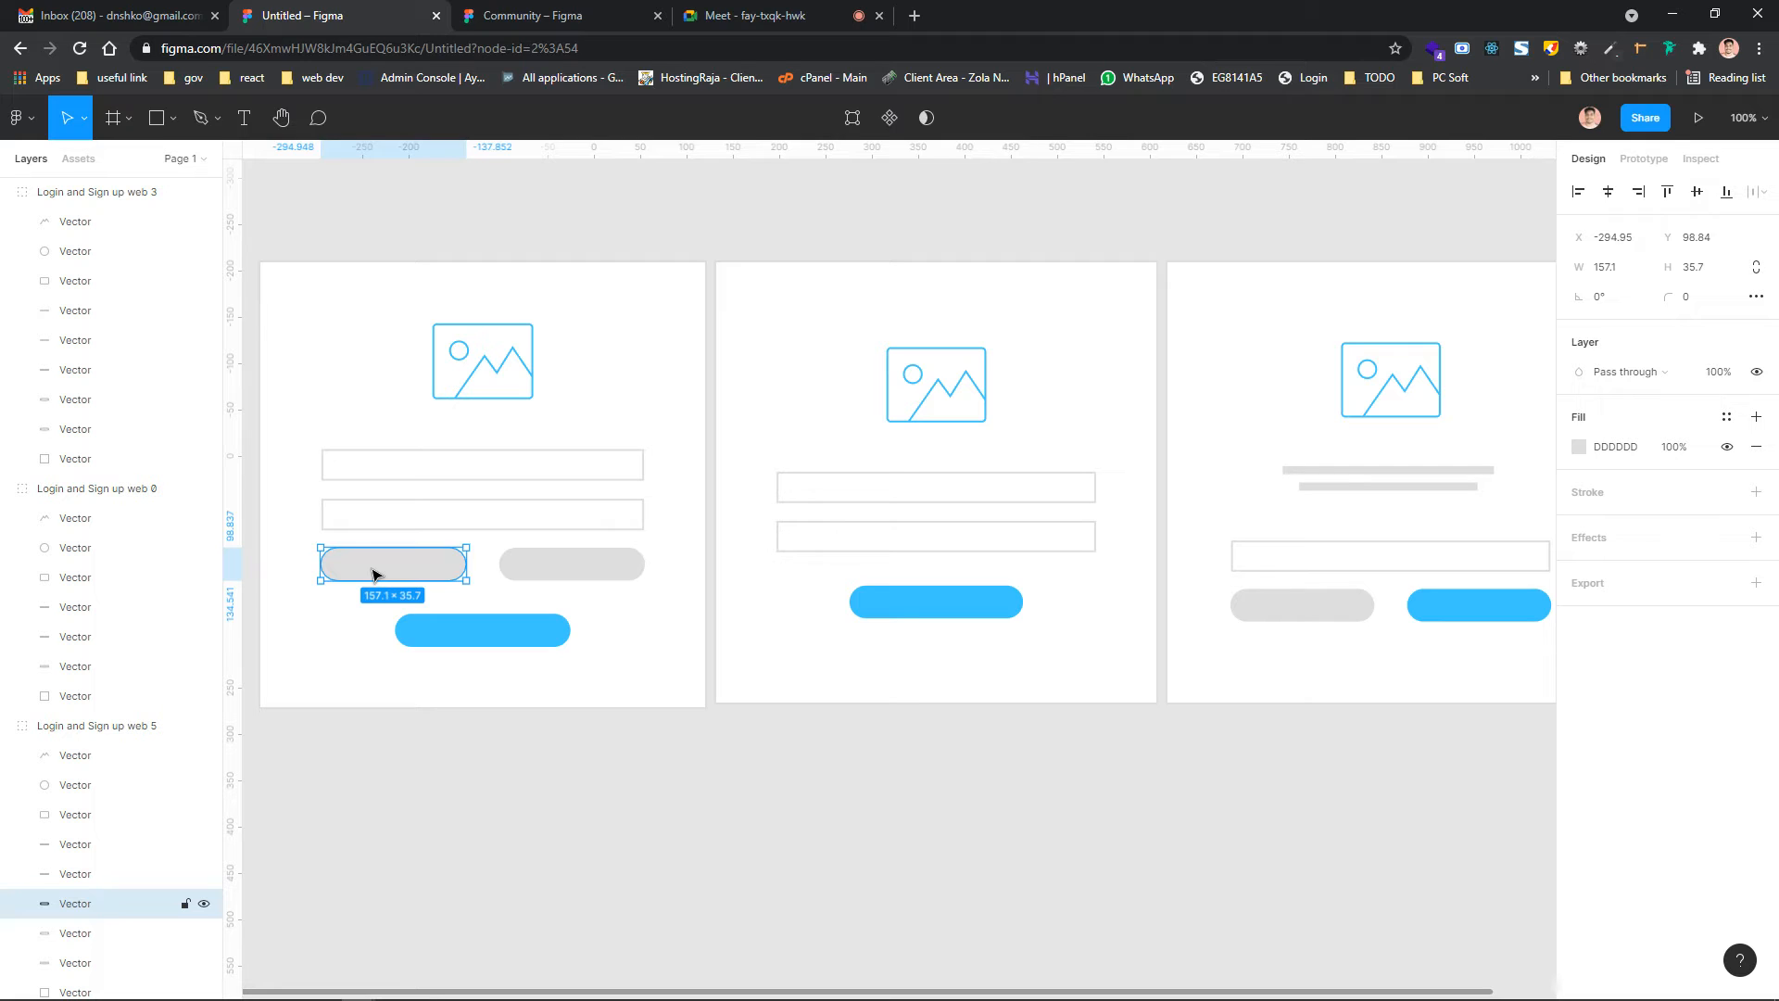
key(ctrl+slash)
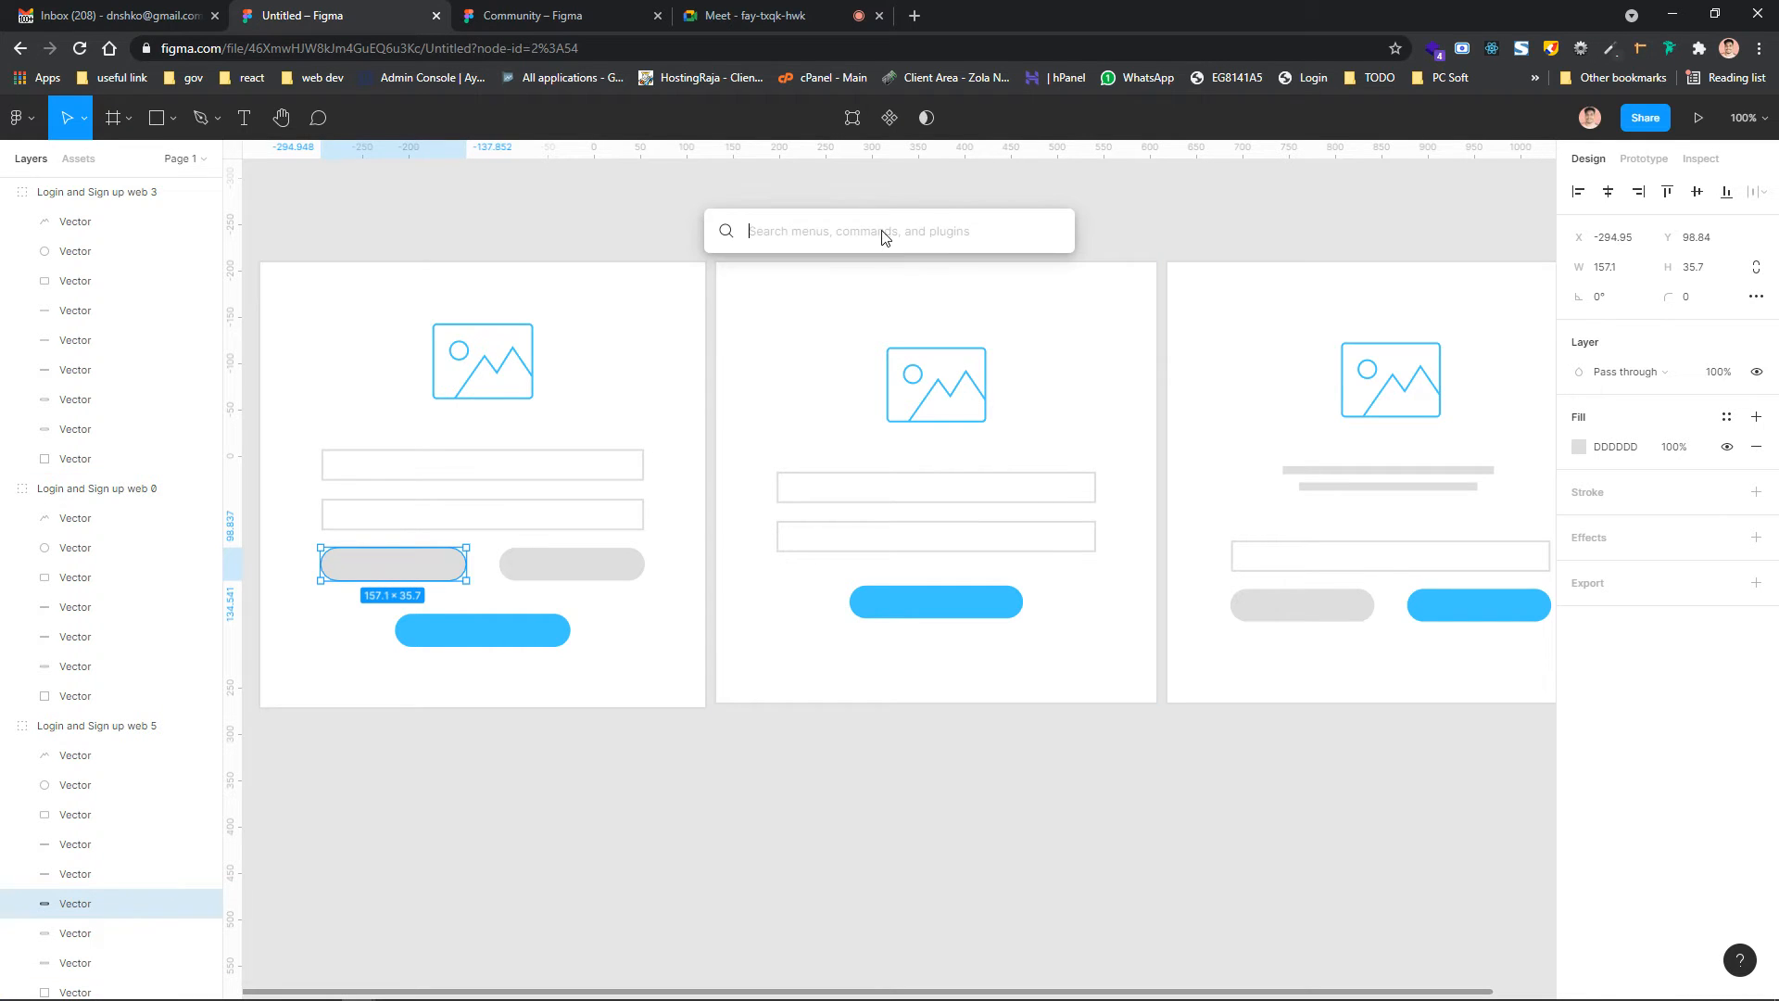
click(23, 112)
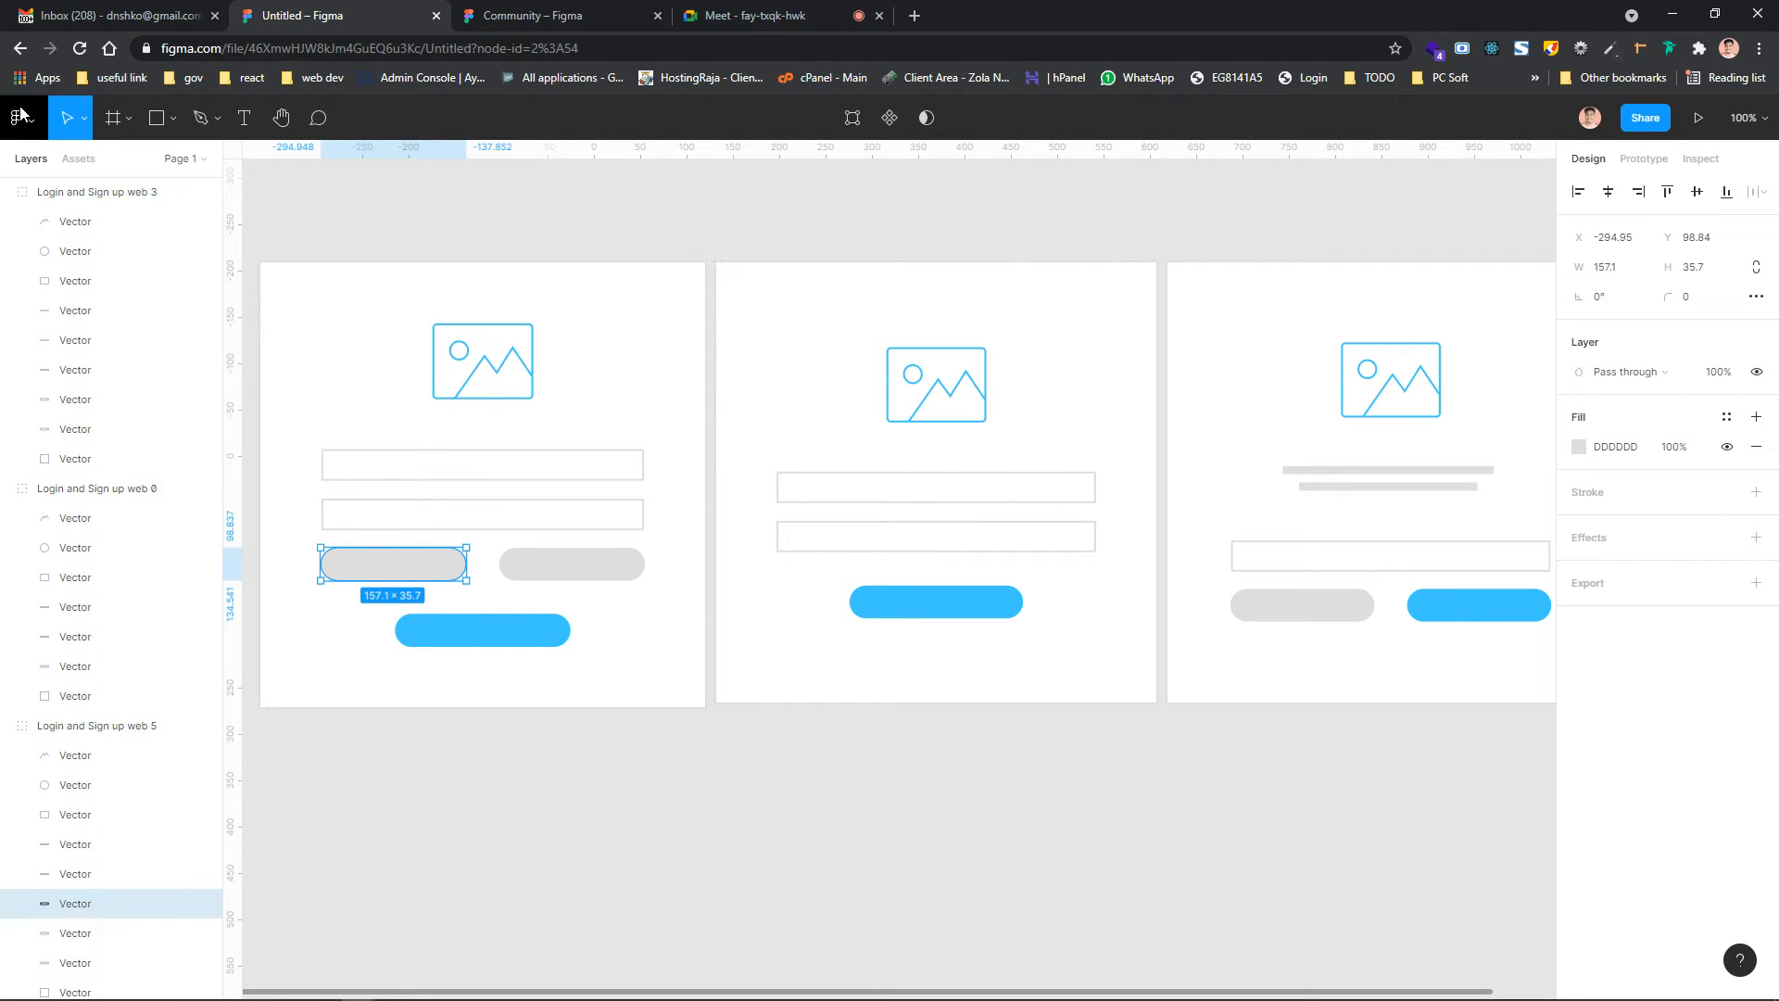
click(32, 129)
mouse_move(97, 390)
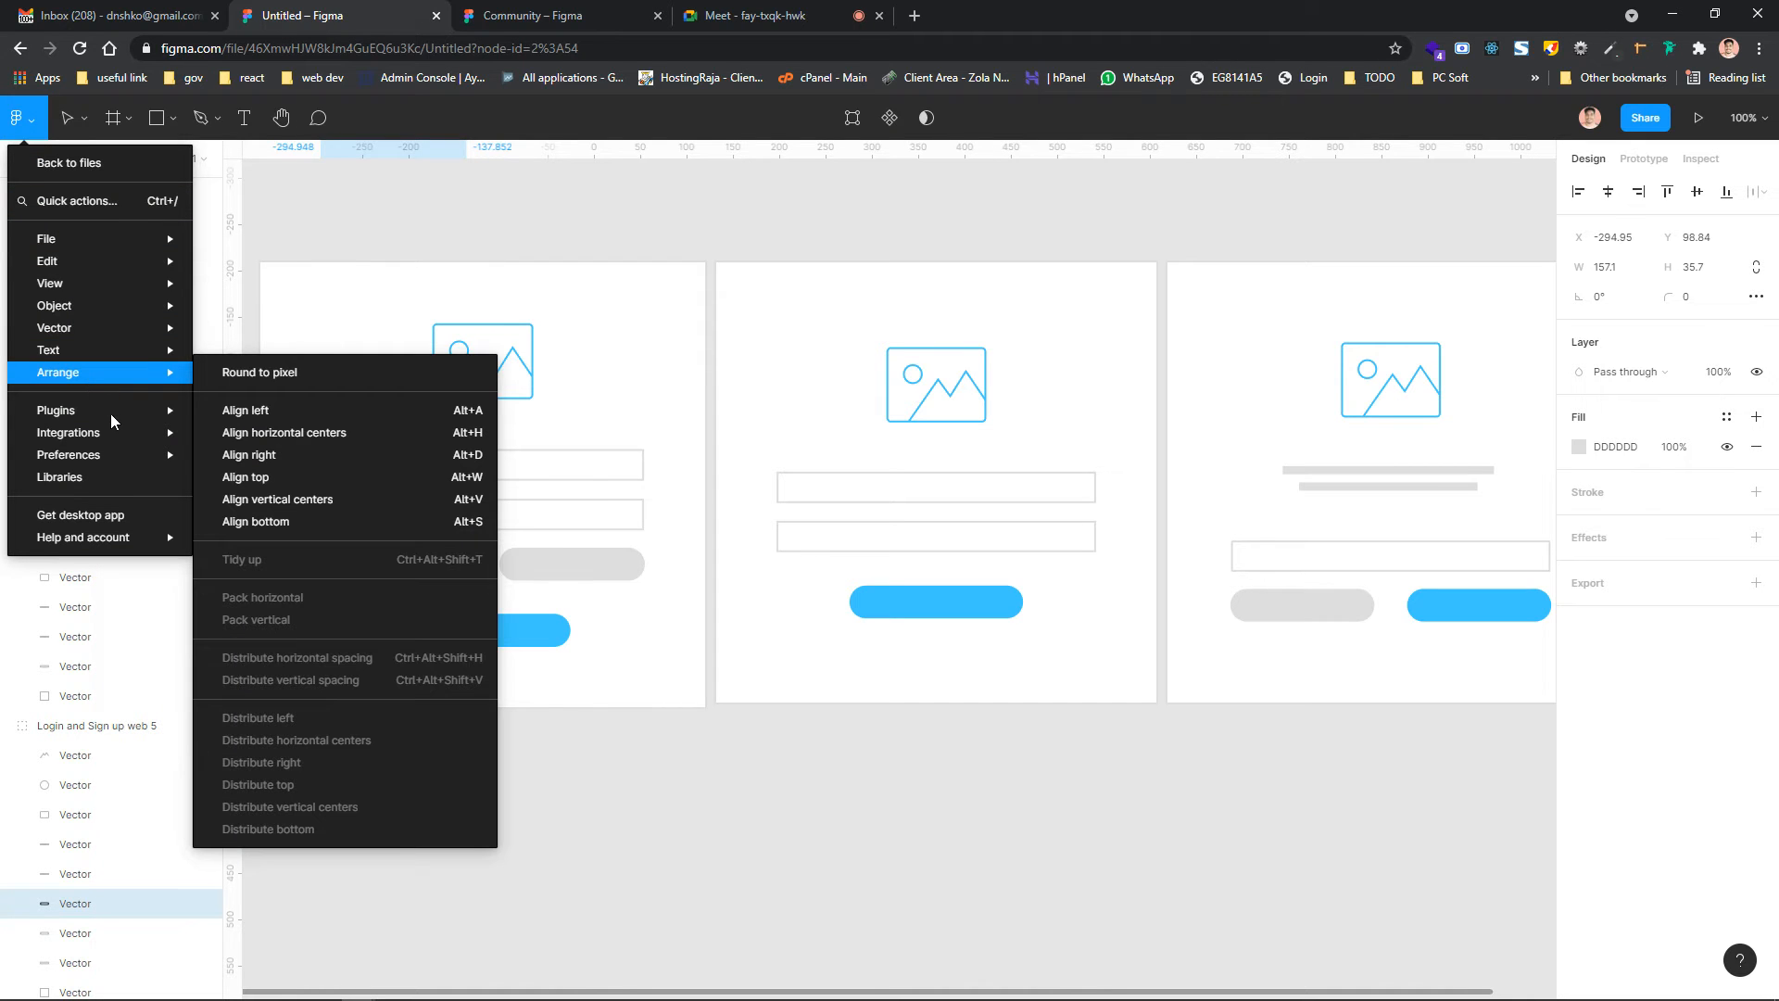
mouse_move(111, 422)
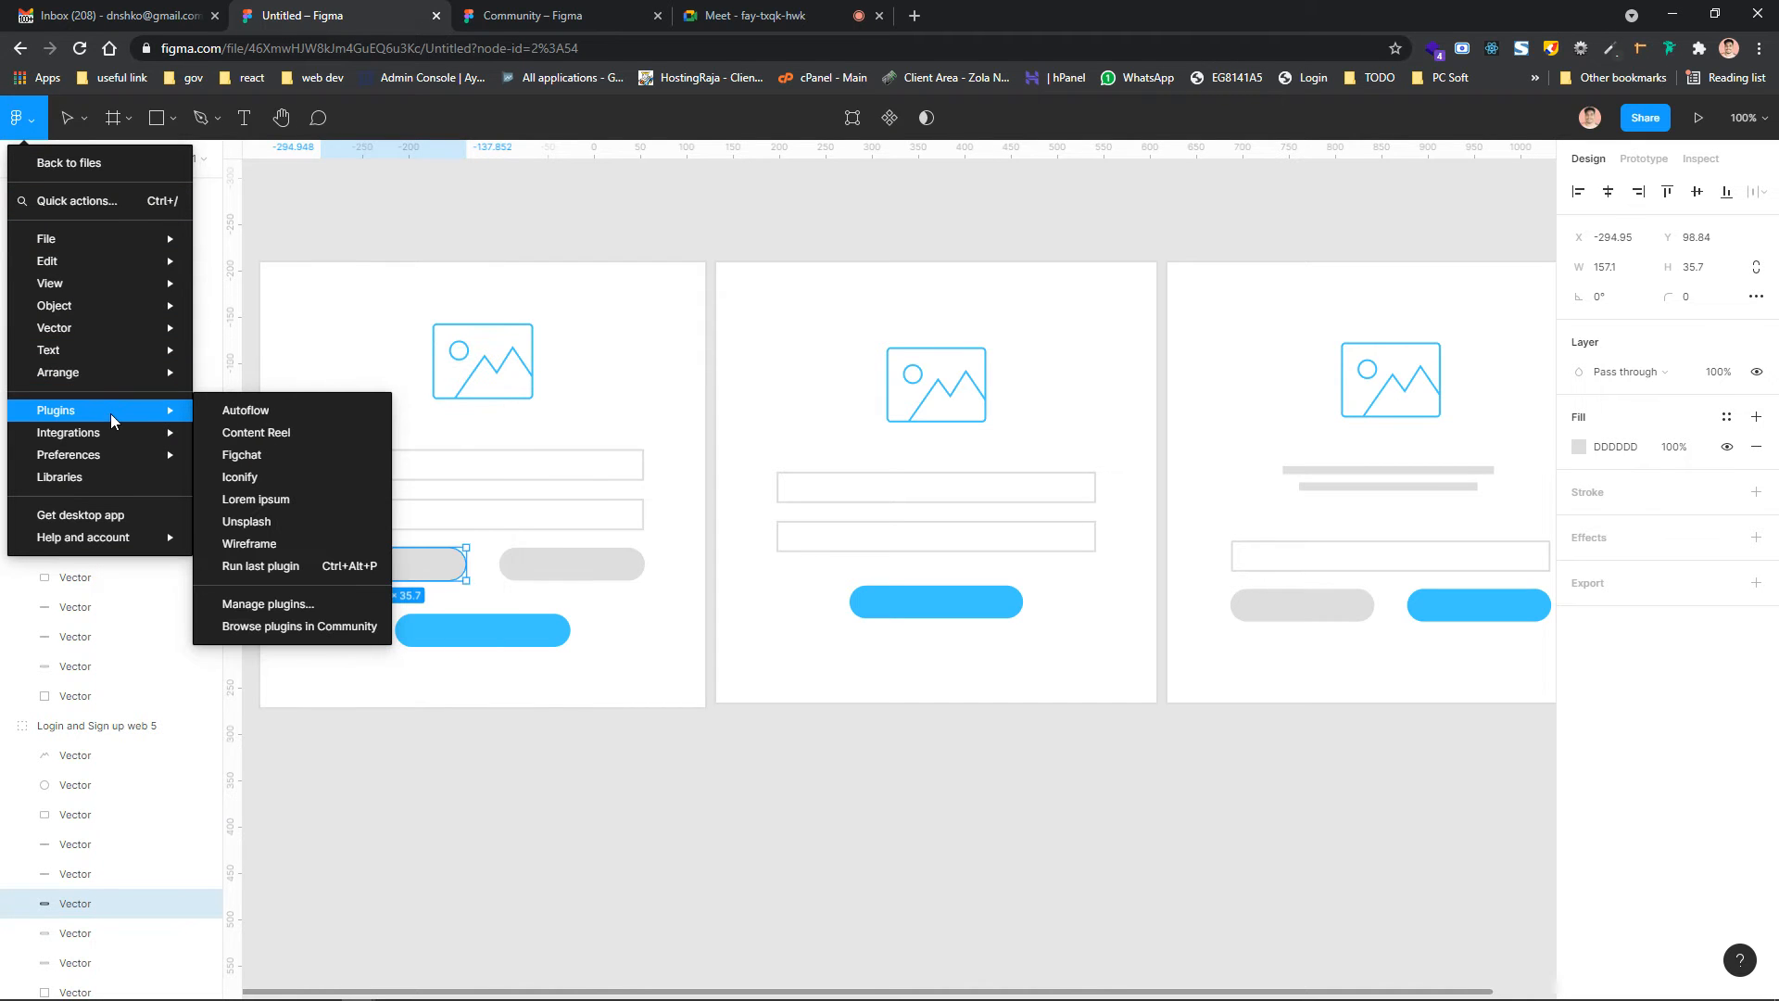
click(245, 411)
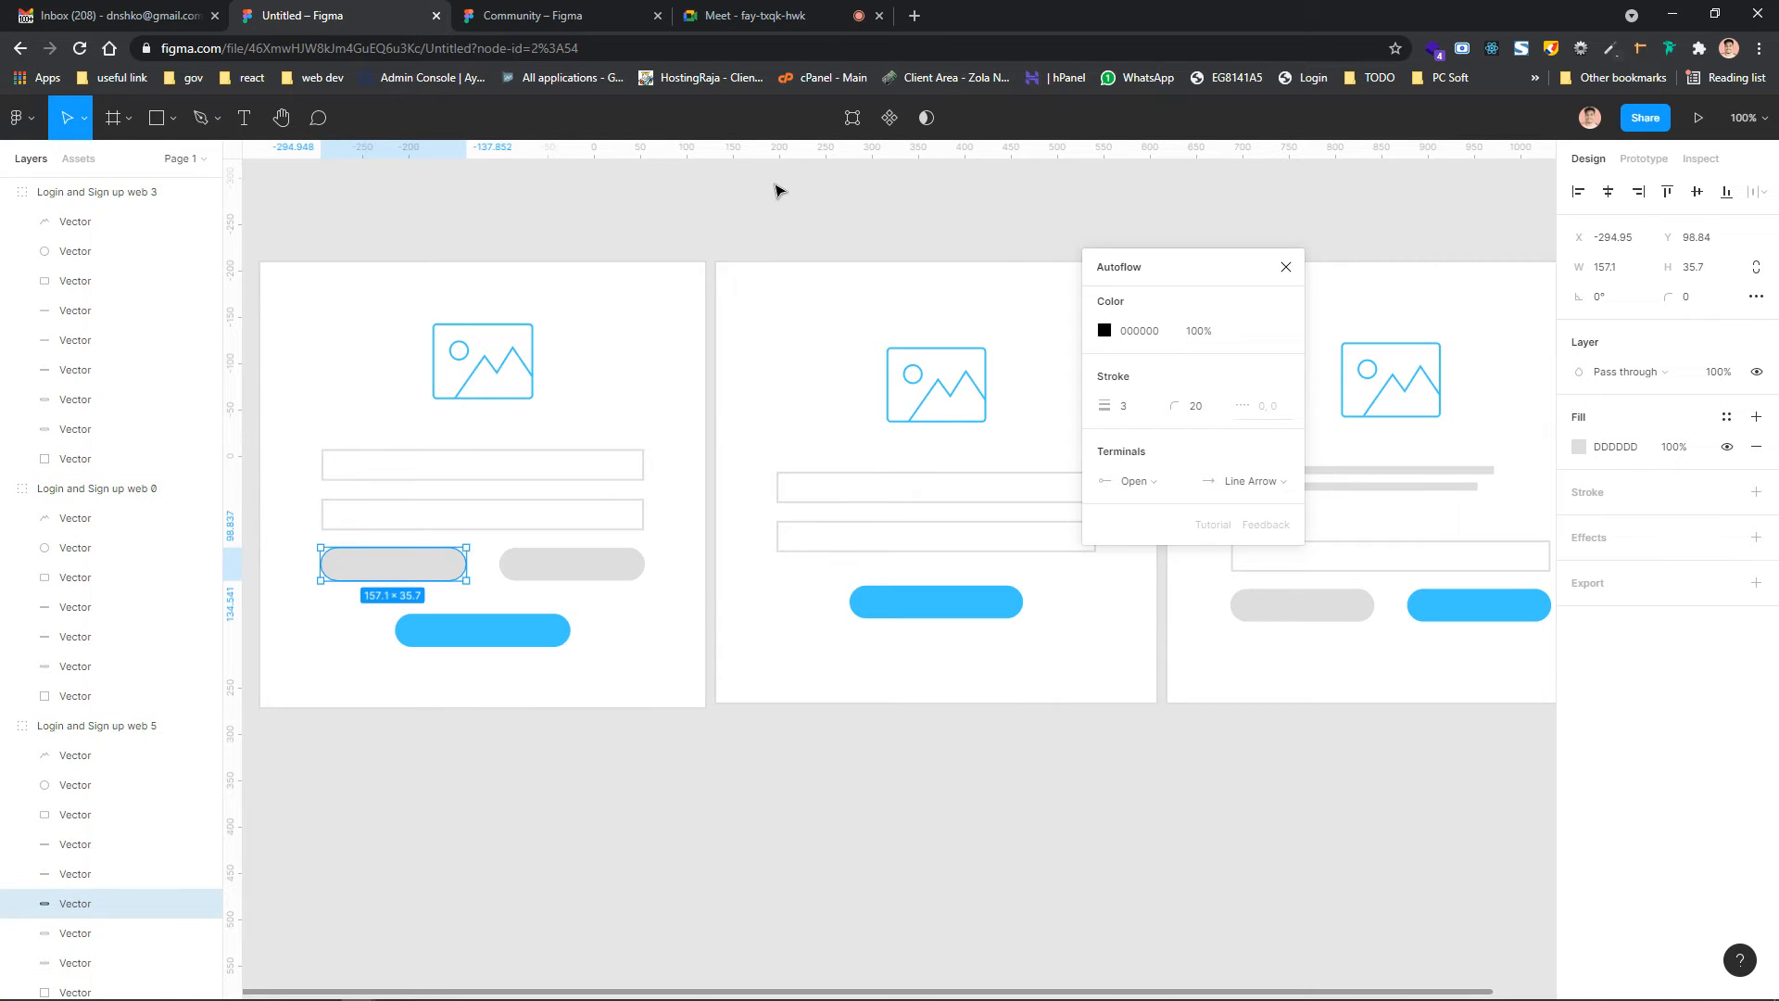
shift+click(843, 308)
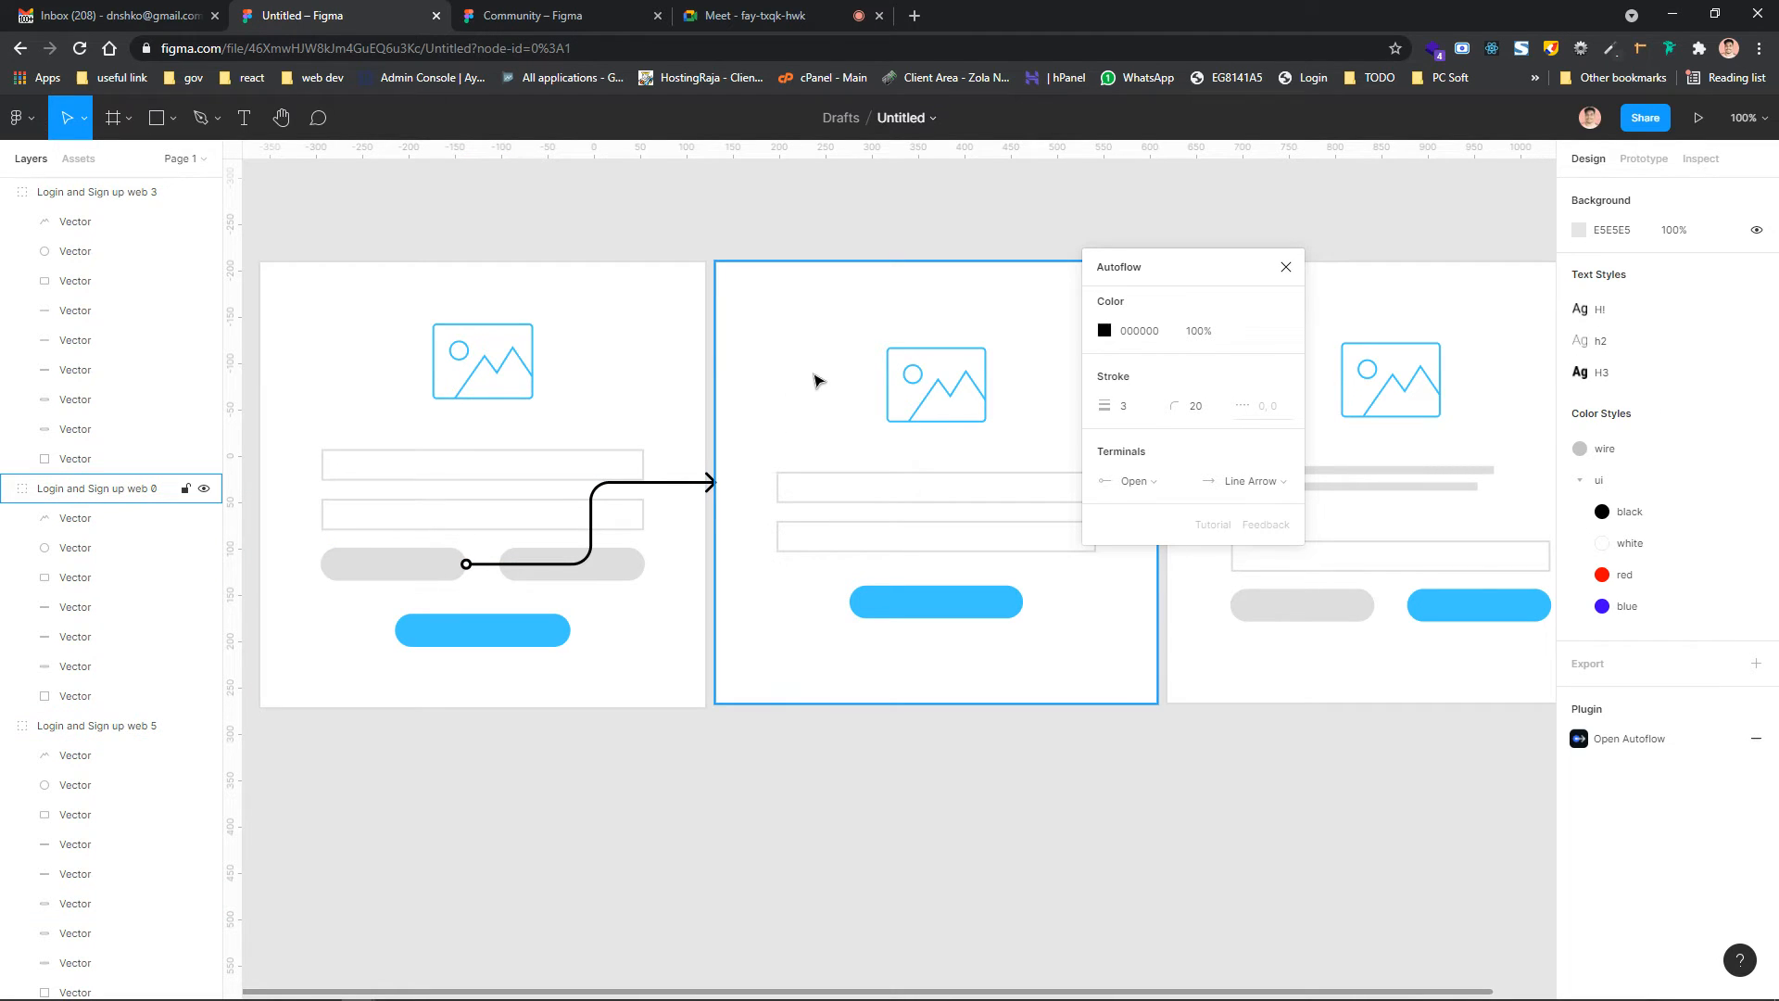
Connect the first wireframe's right grey button to the third wireframe with an Autoflow arrow and close the plugin
scroll(815, 380, right, 1)
click(568, 577)
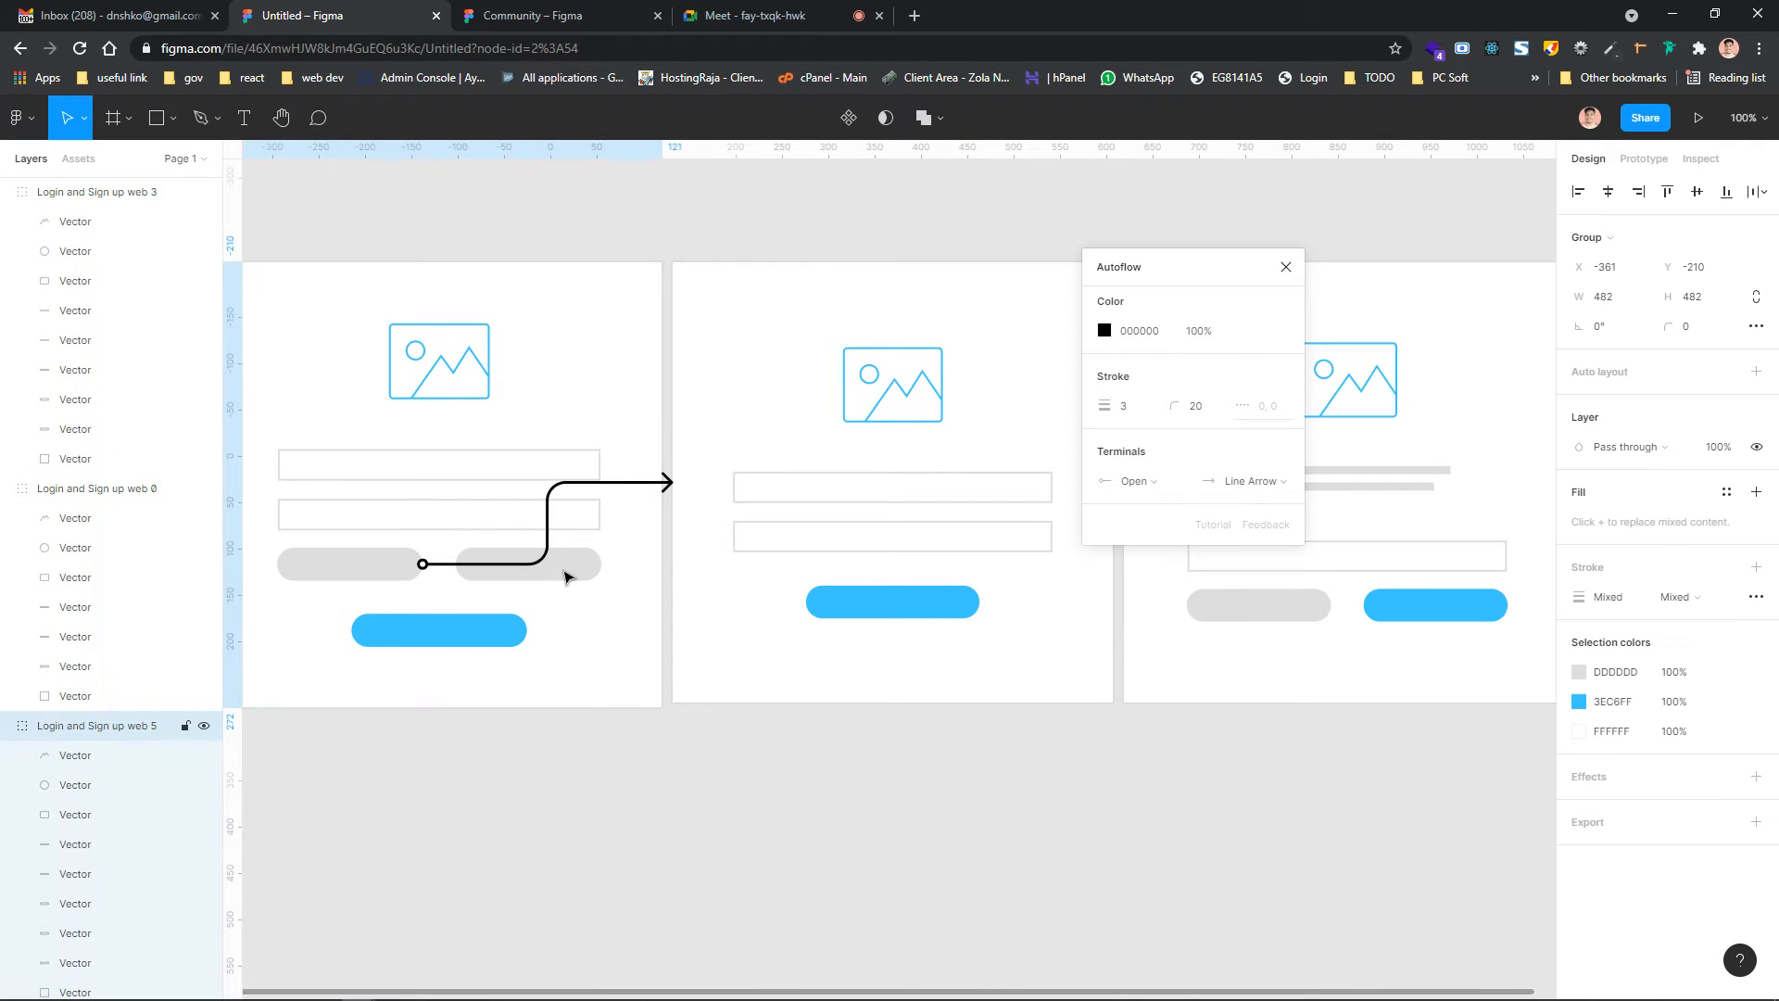
double_click(567, 576)
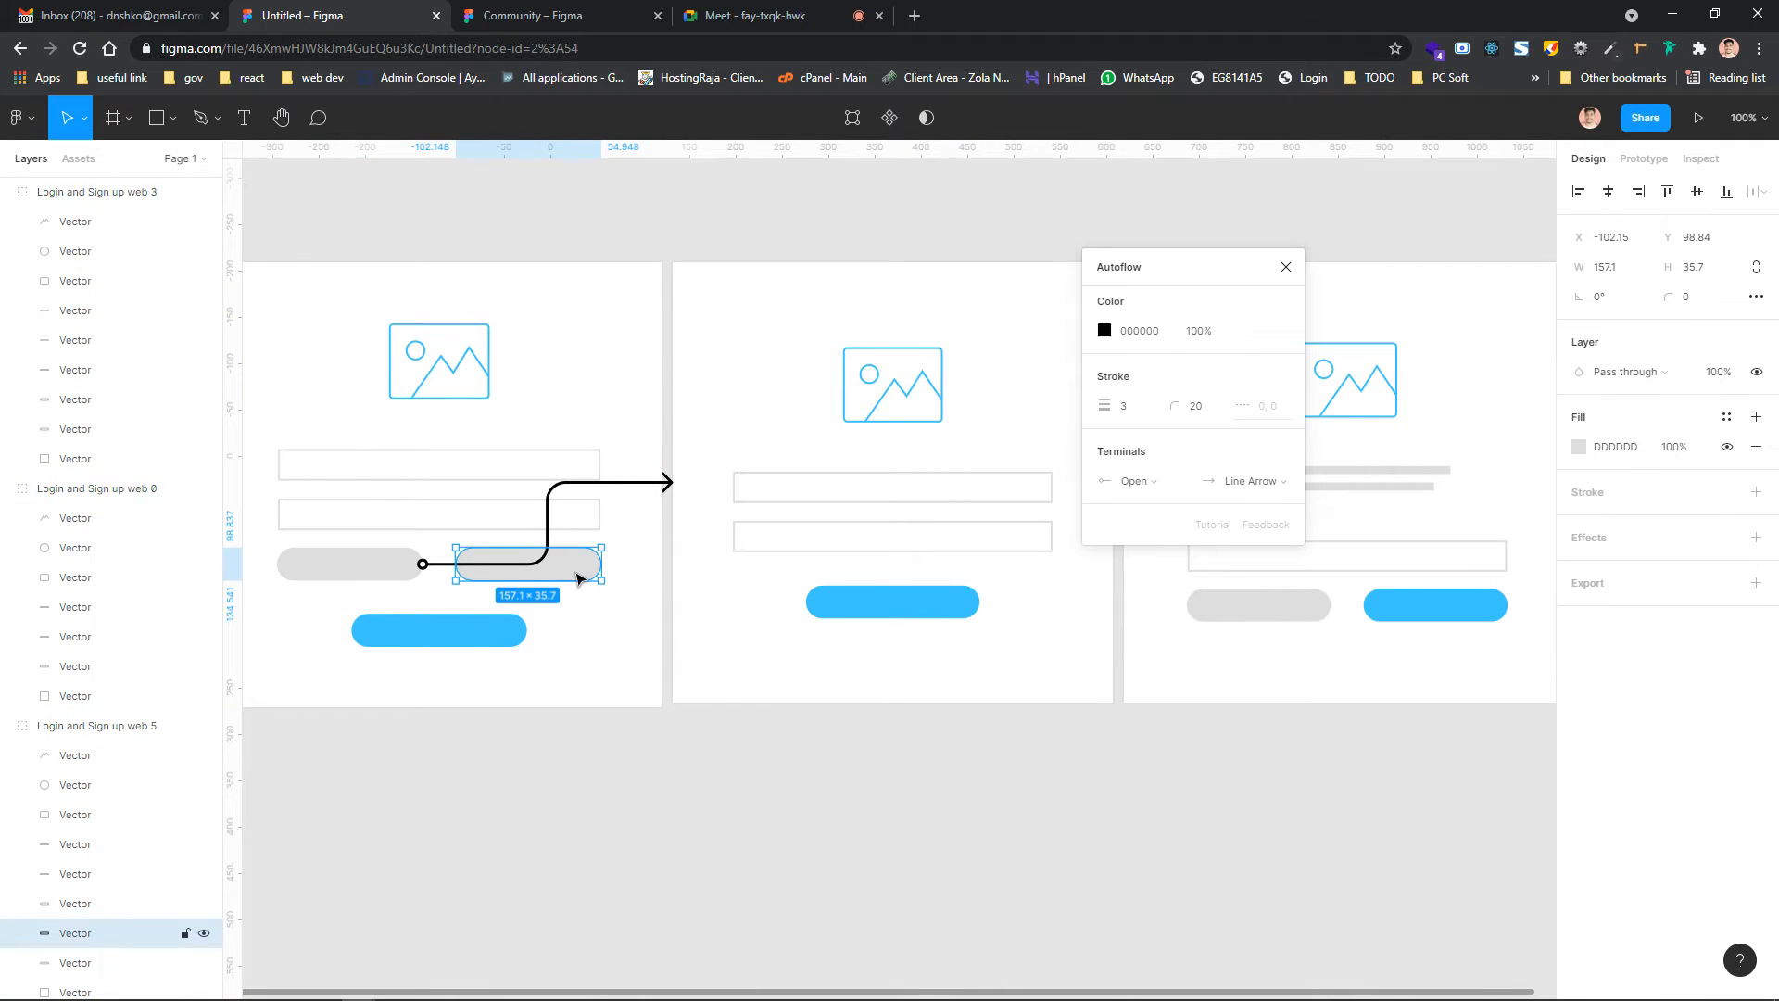
scroll(579, 580, right, 2)
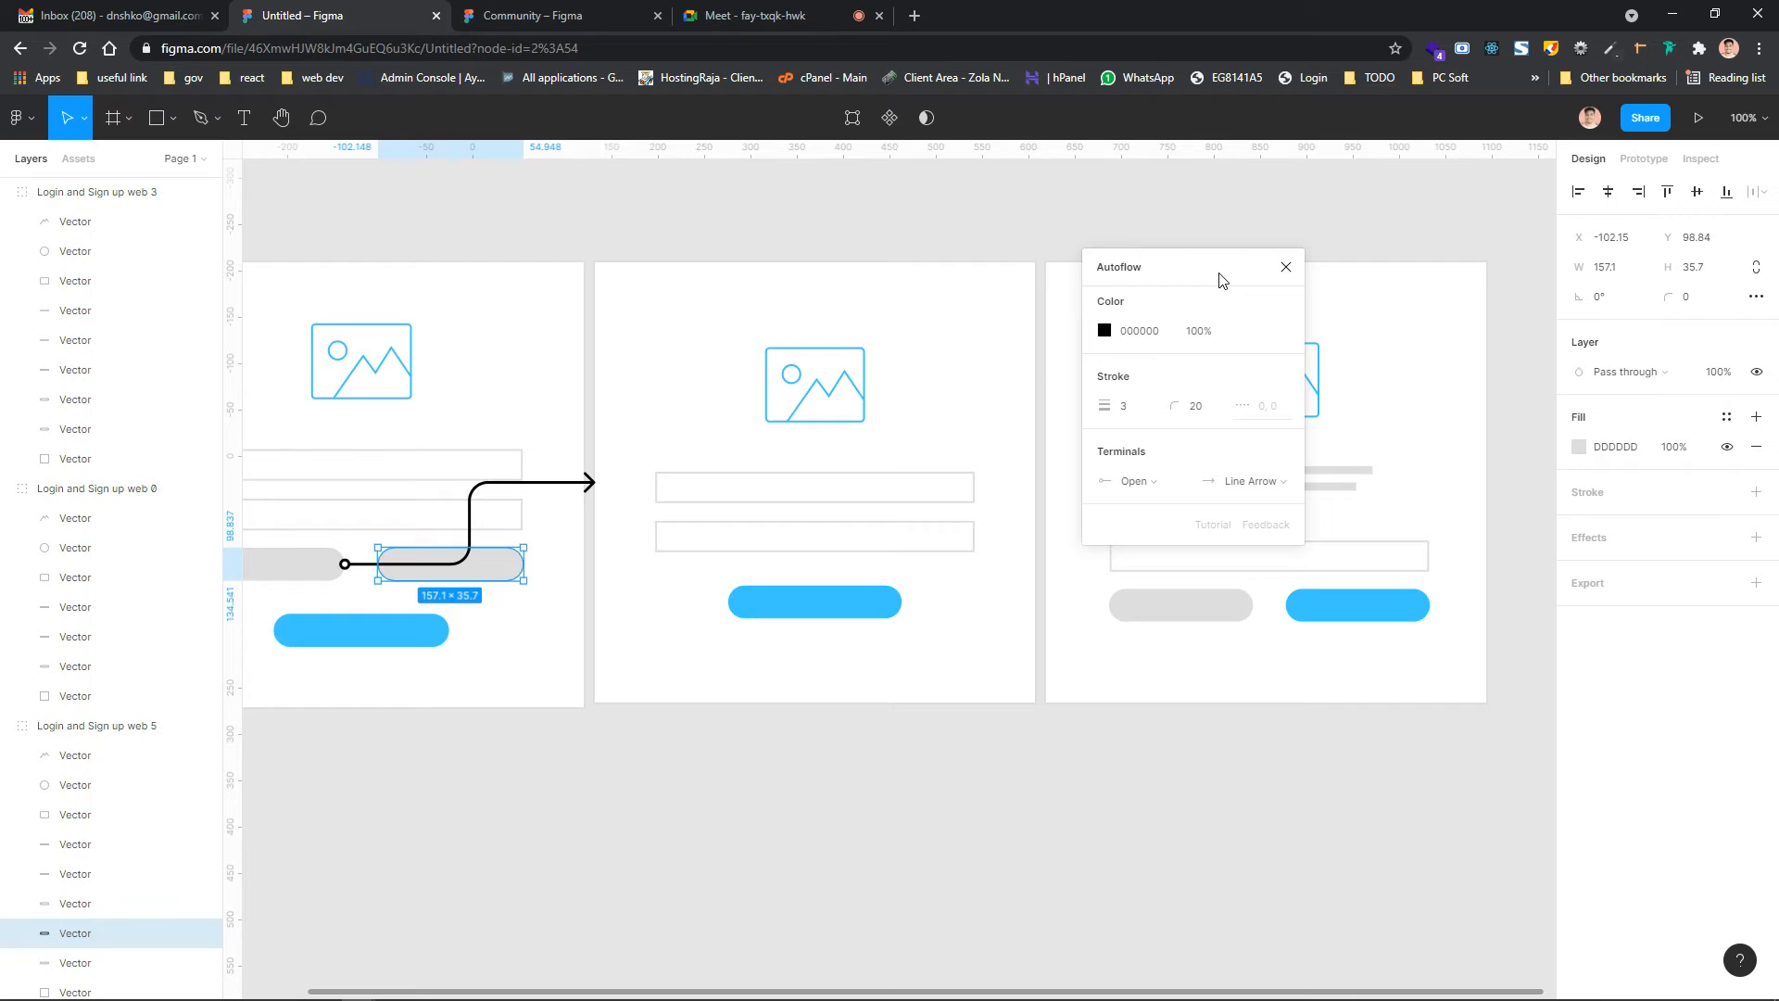
drag(1220, 280, 1300, 130)
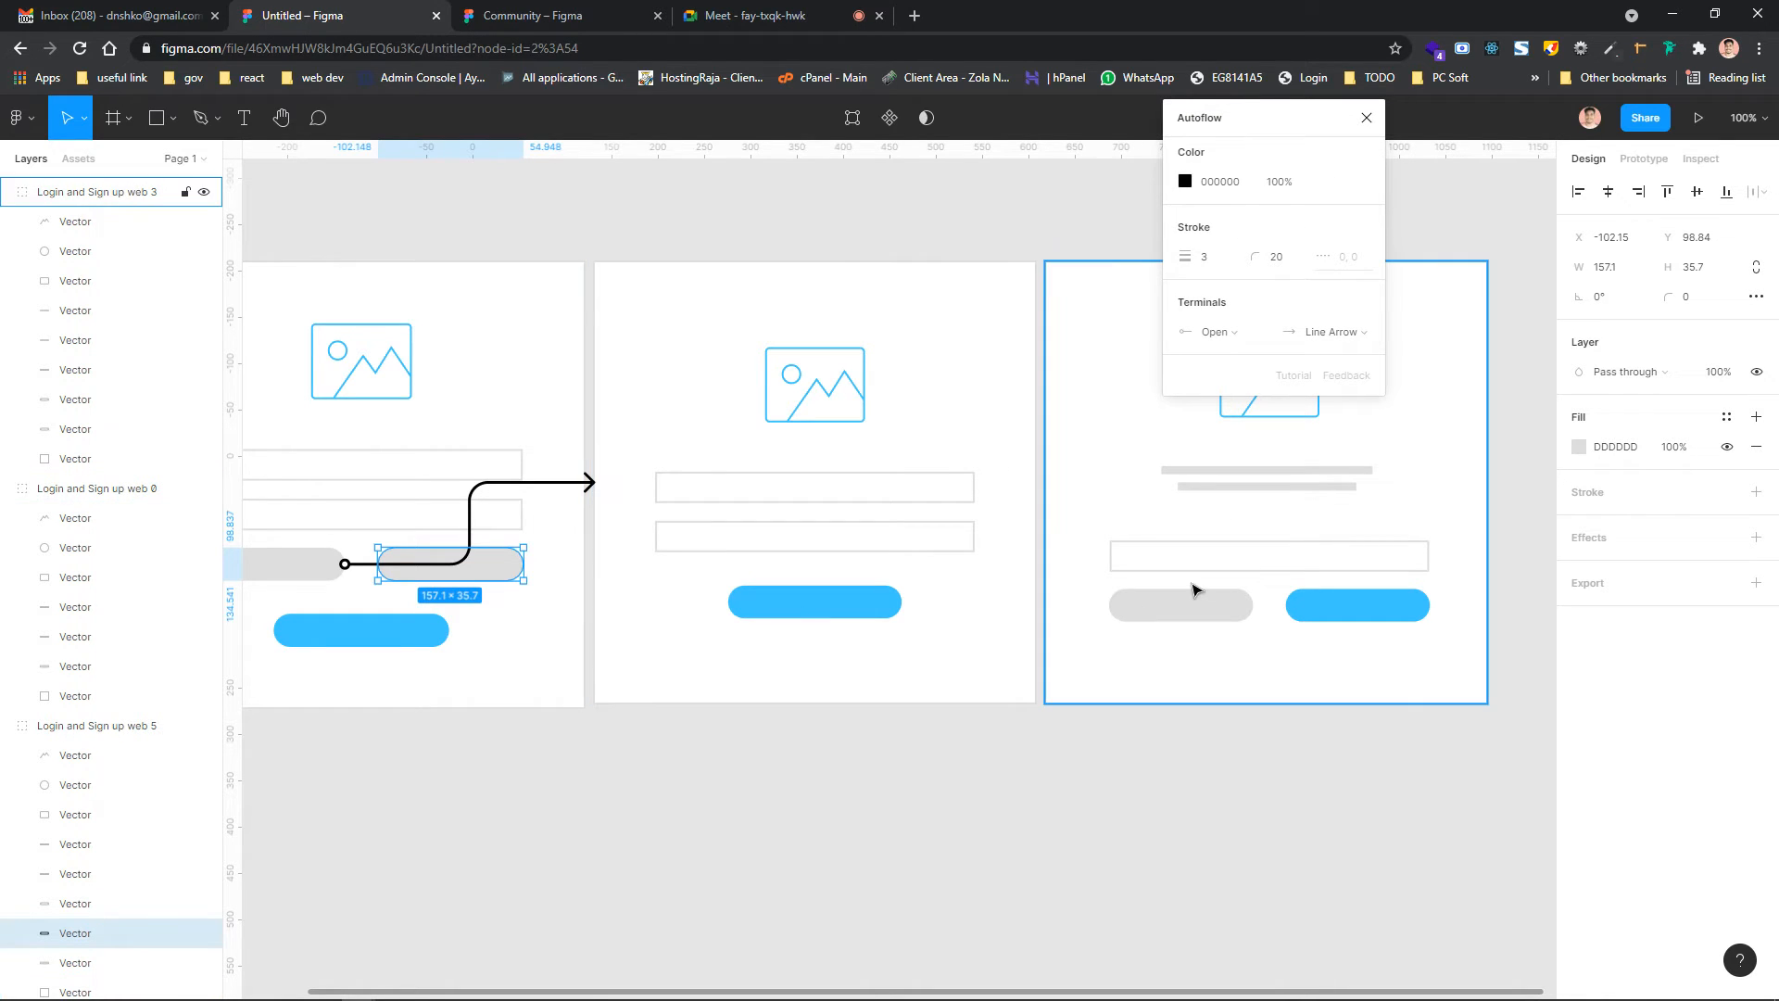
shift+click(1087, 449)
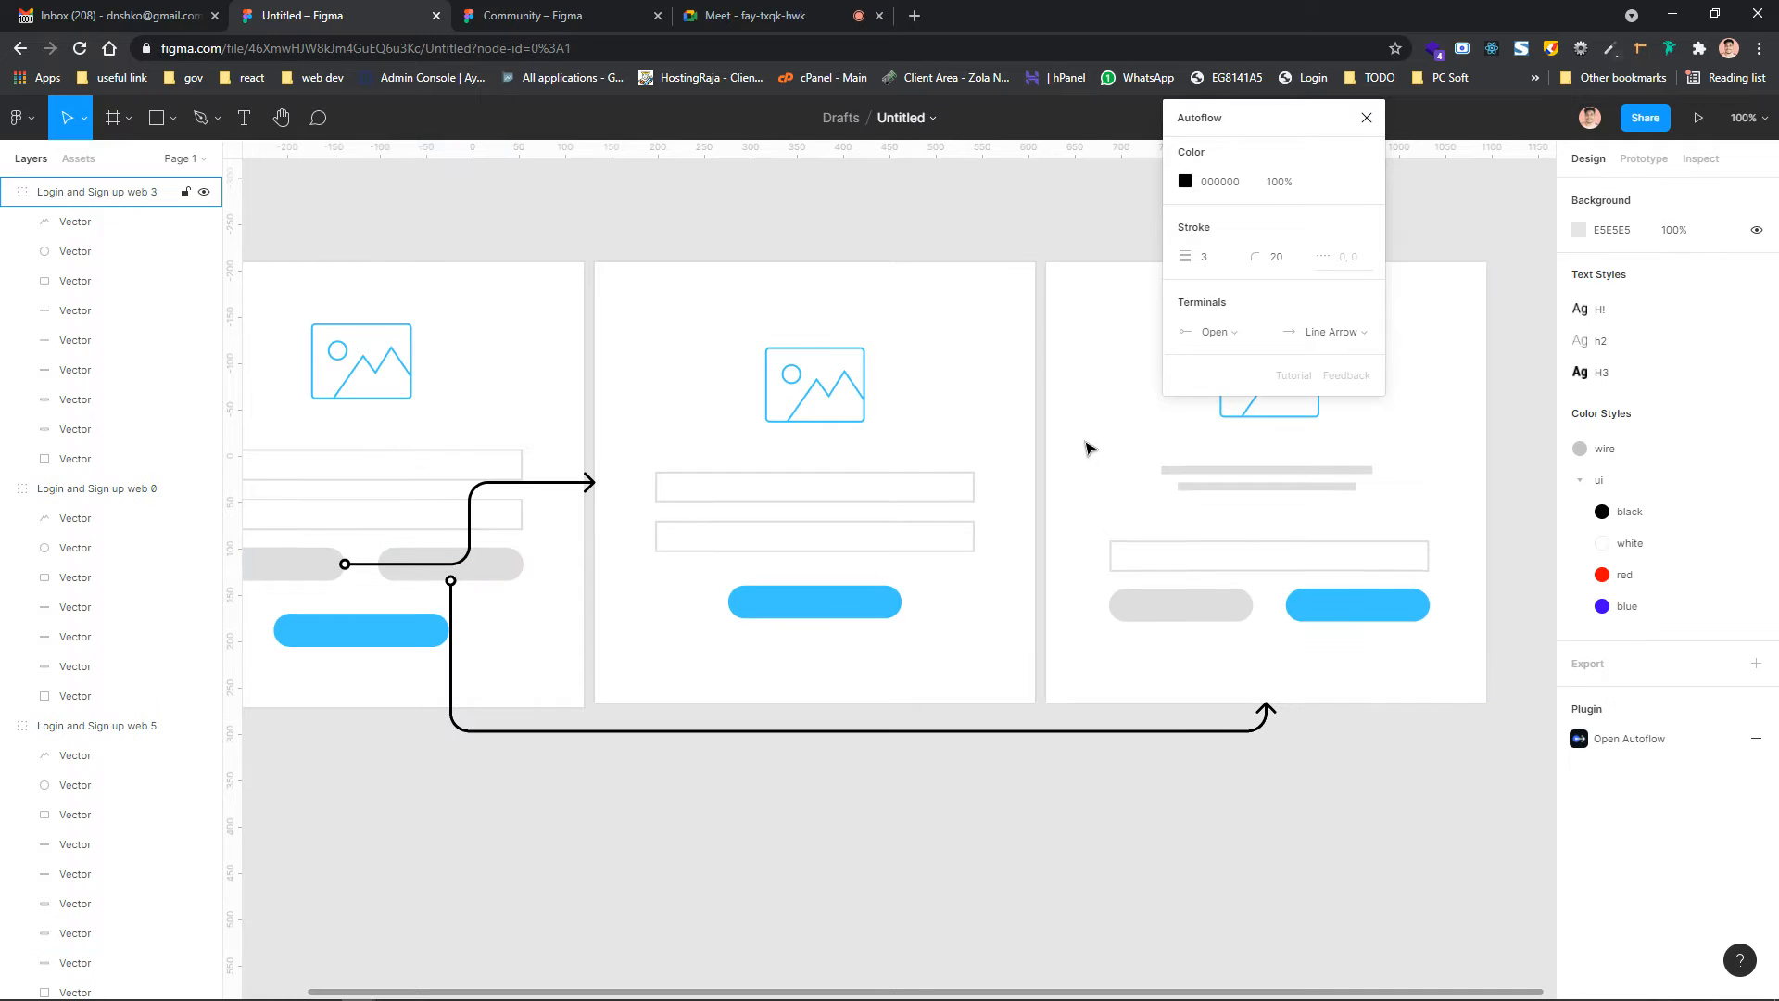
scroll(657, 664, left, 5)
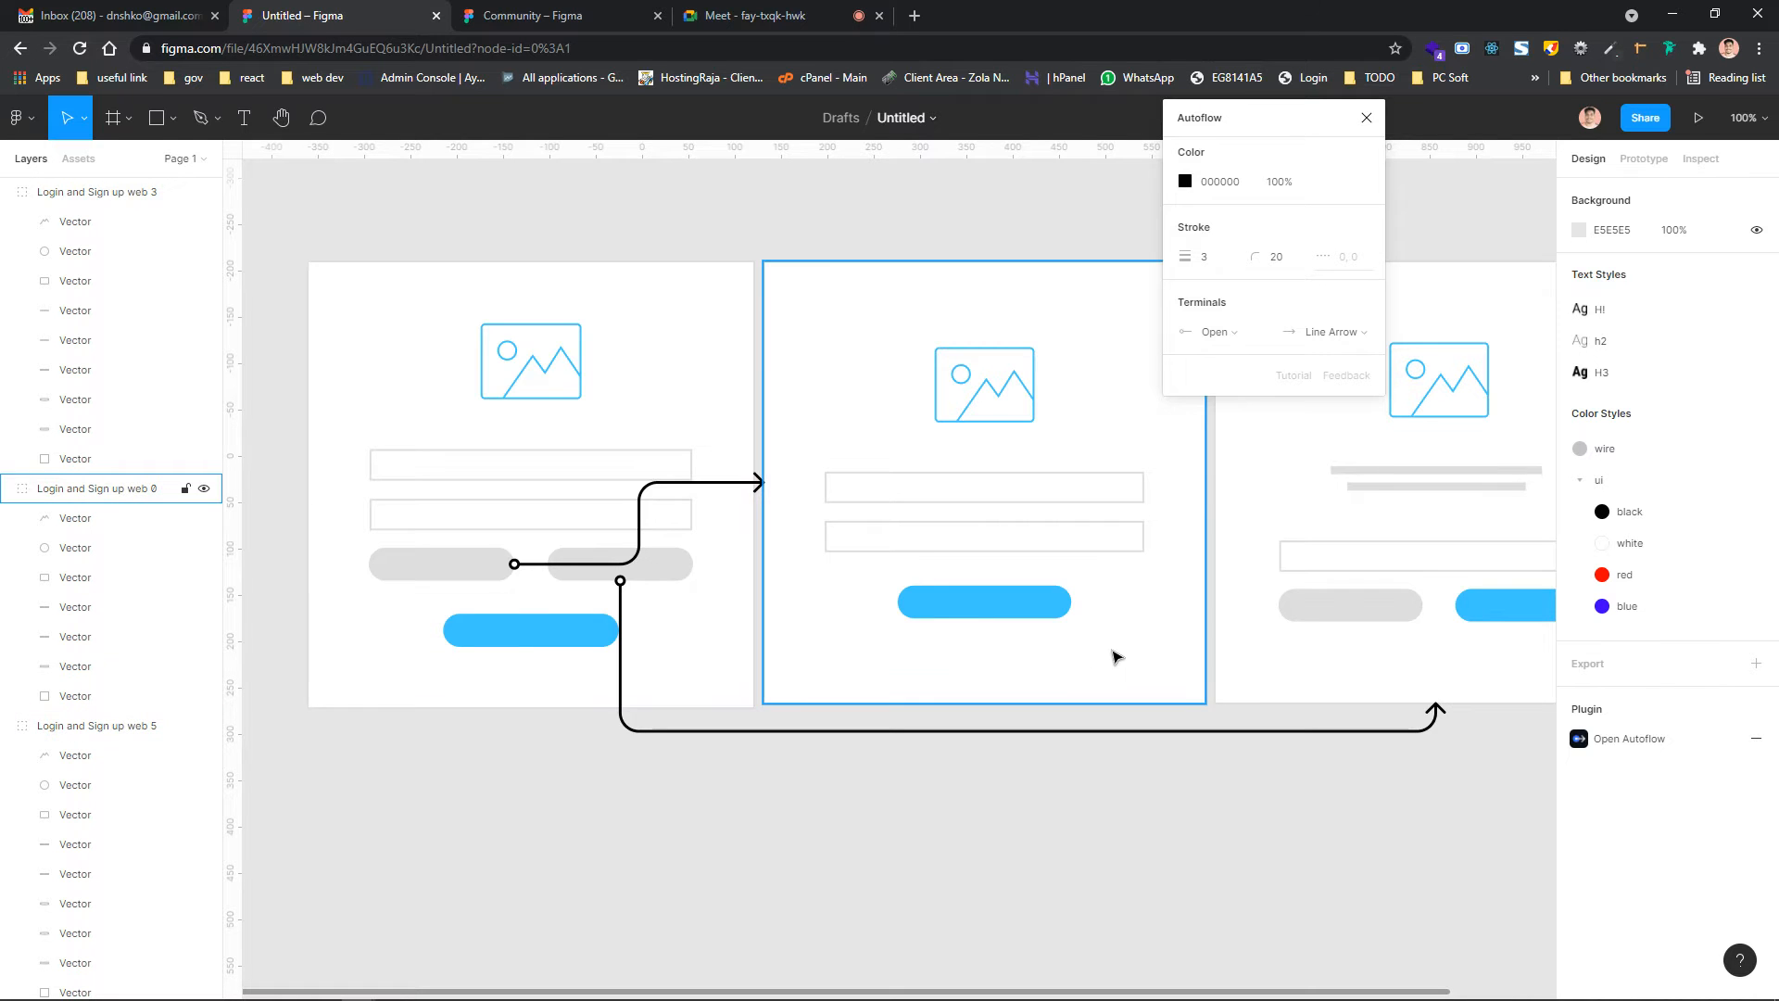
scroll(1115, 655, left, 3)
scroll(1116, 655, right, 3)
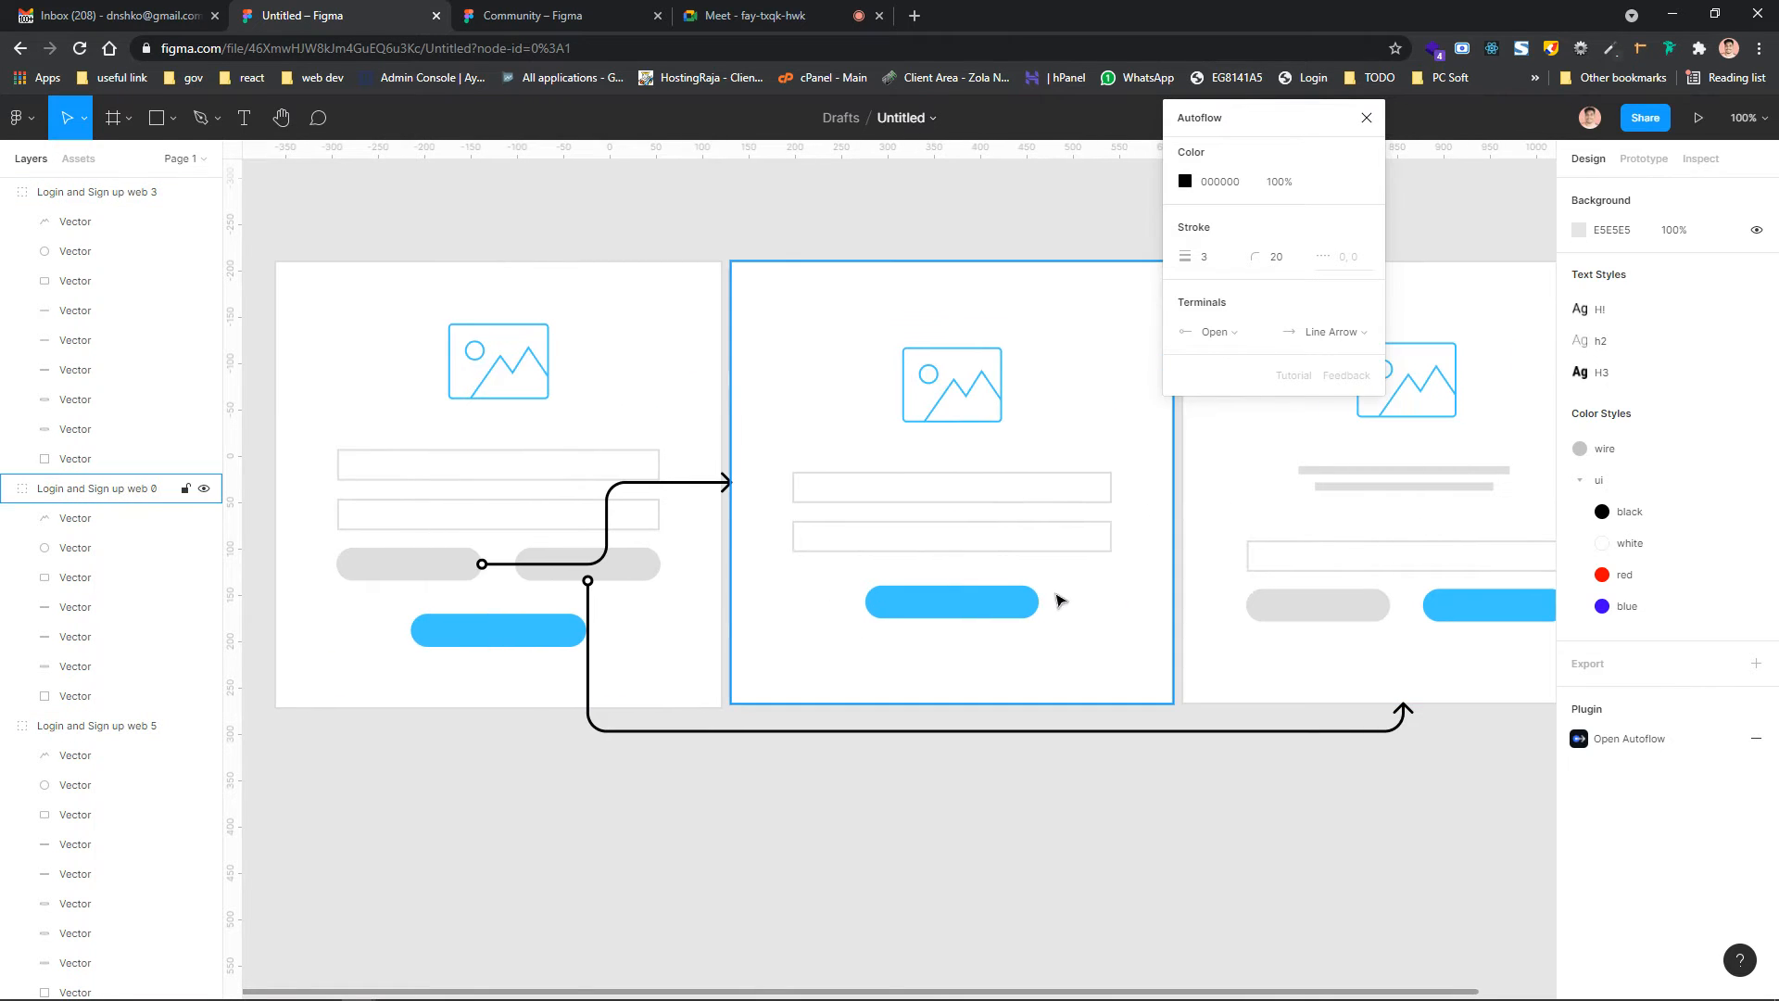
scroll(1008, 615, down, 1)
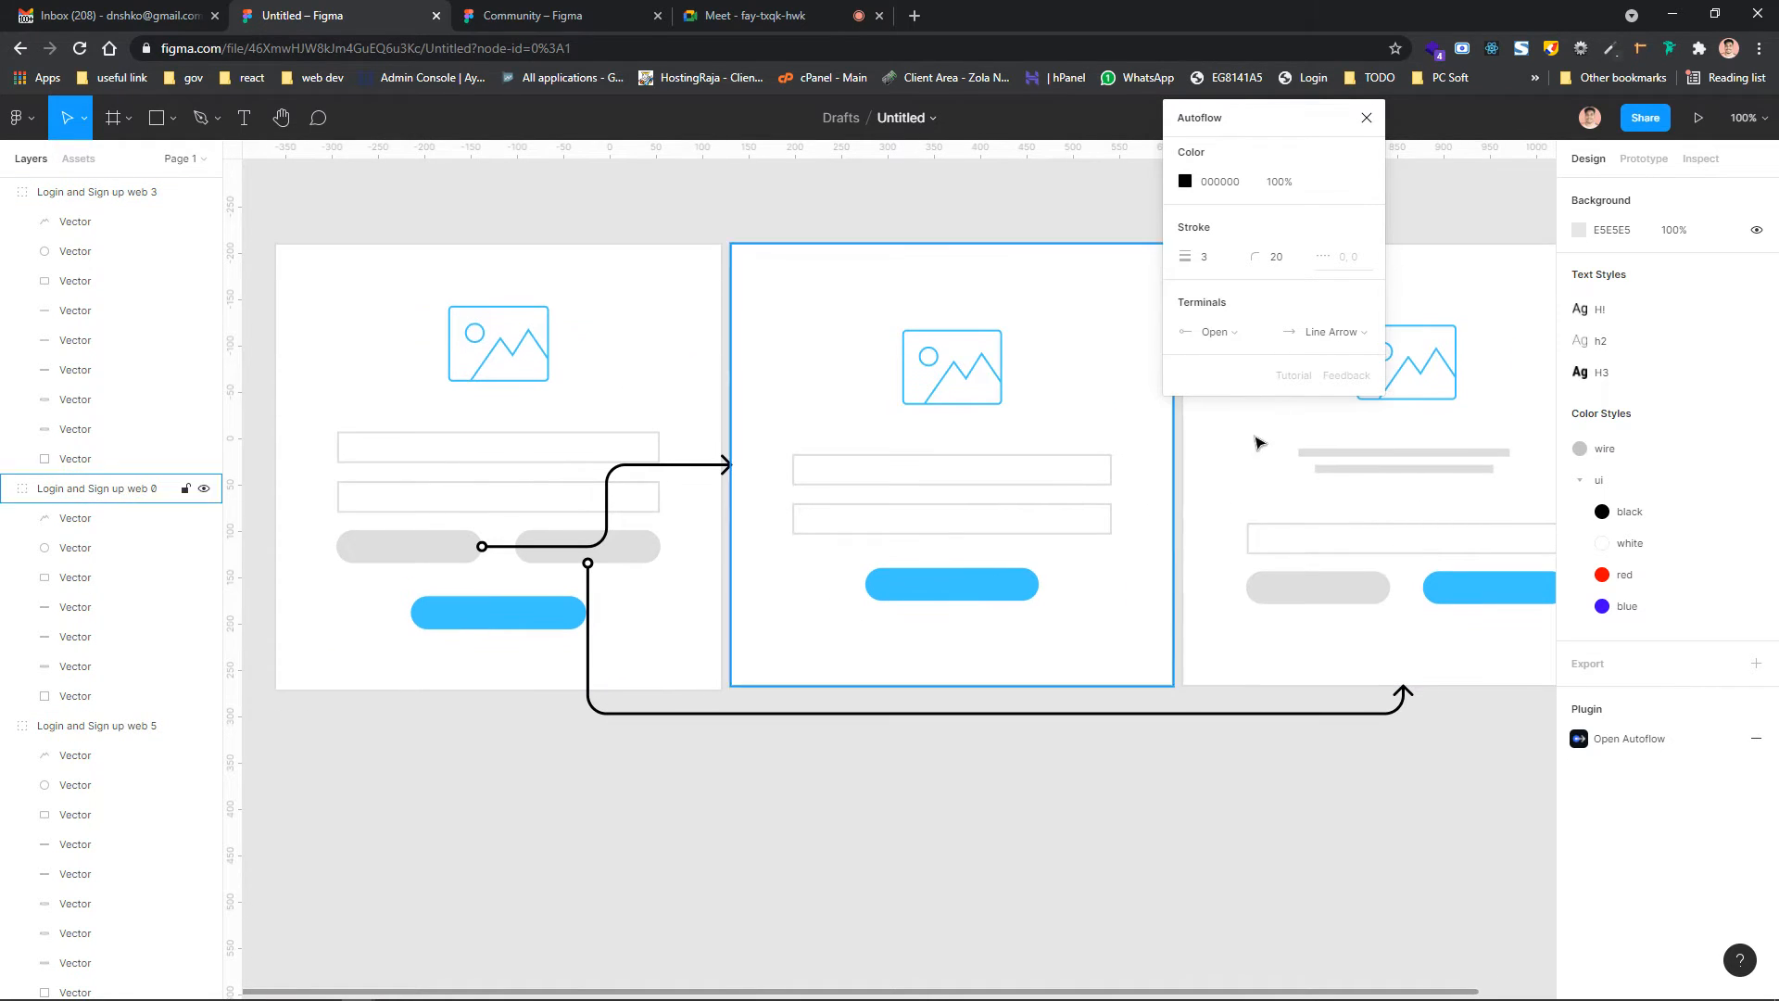
click(1368, 118)
Add a 1280 × 720 iMac desktop frame to the canvas
scroll(1235, 488, down, 5)
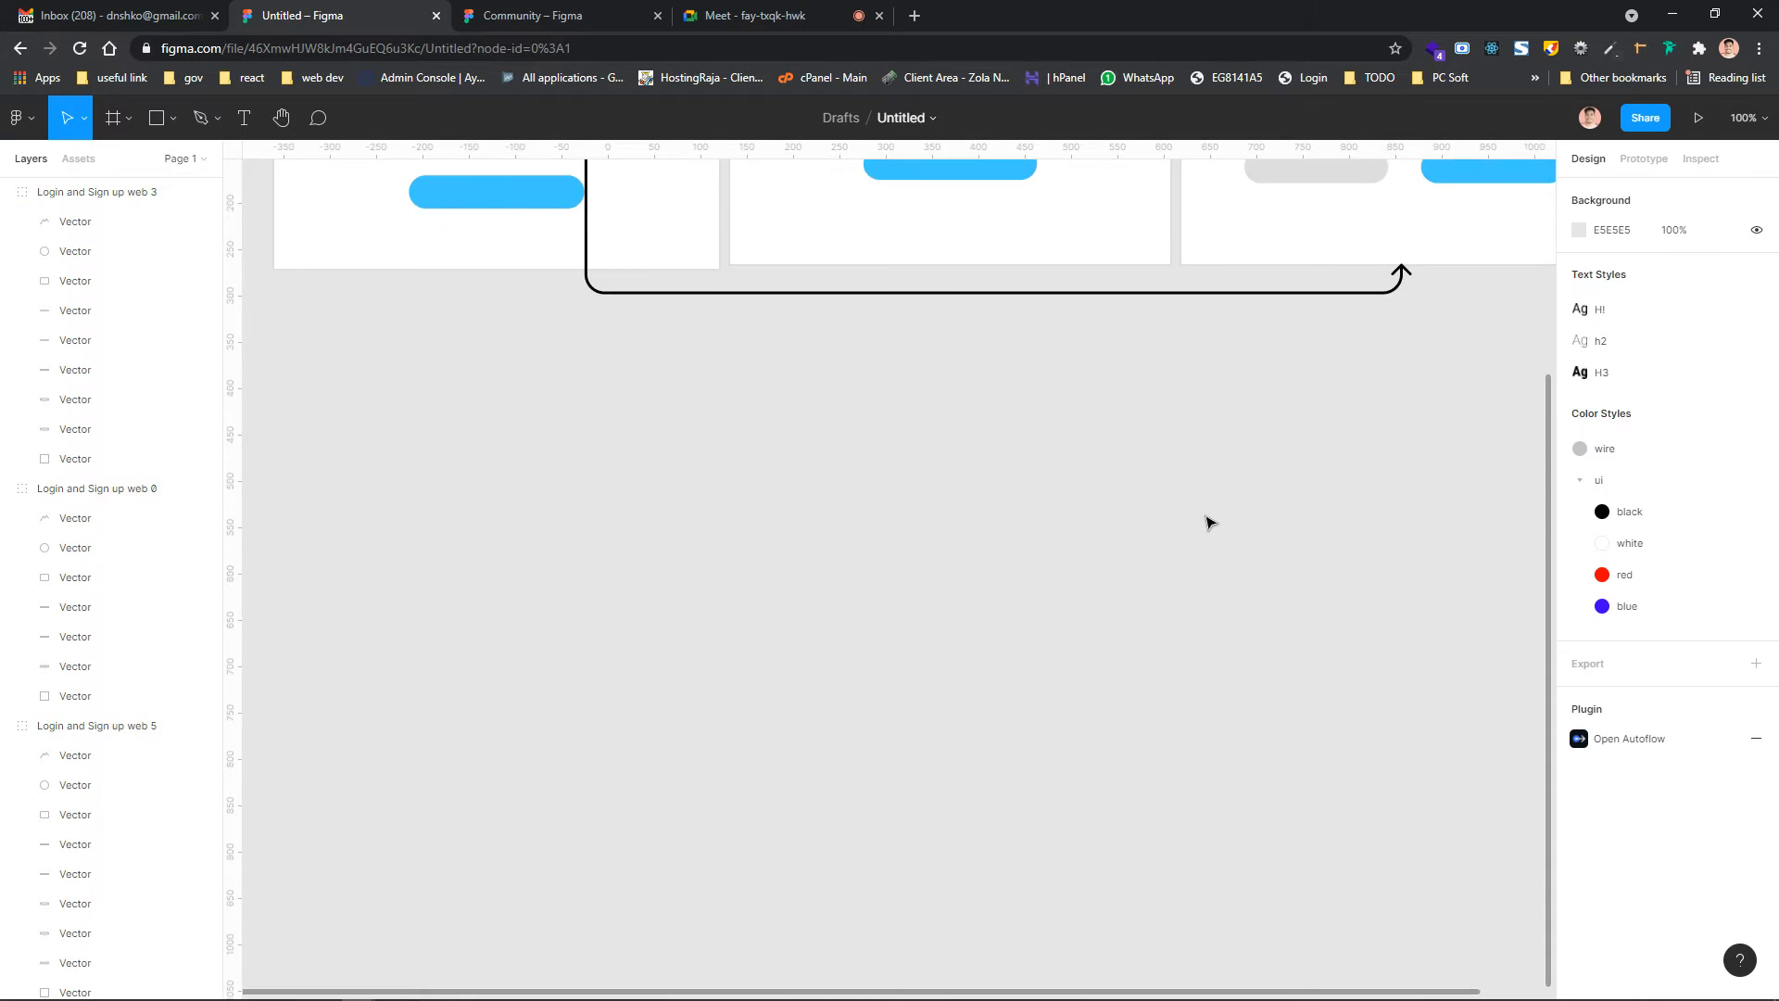
scroll(1131, 505, up, 2)
scroll(1140, 473, down, 3)
scroll(1142, 448, up, 1)
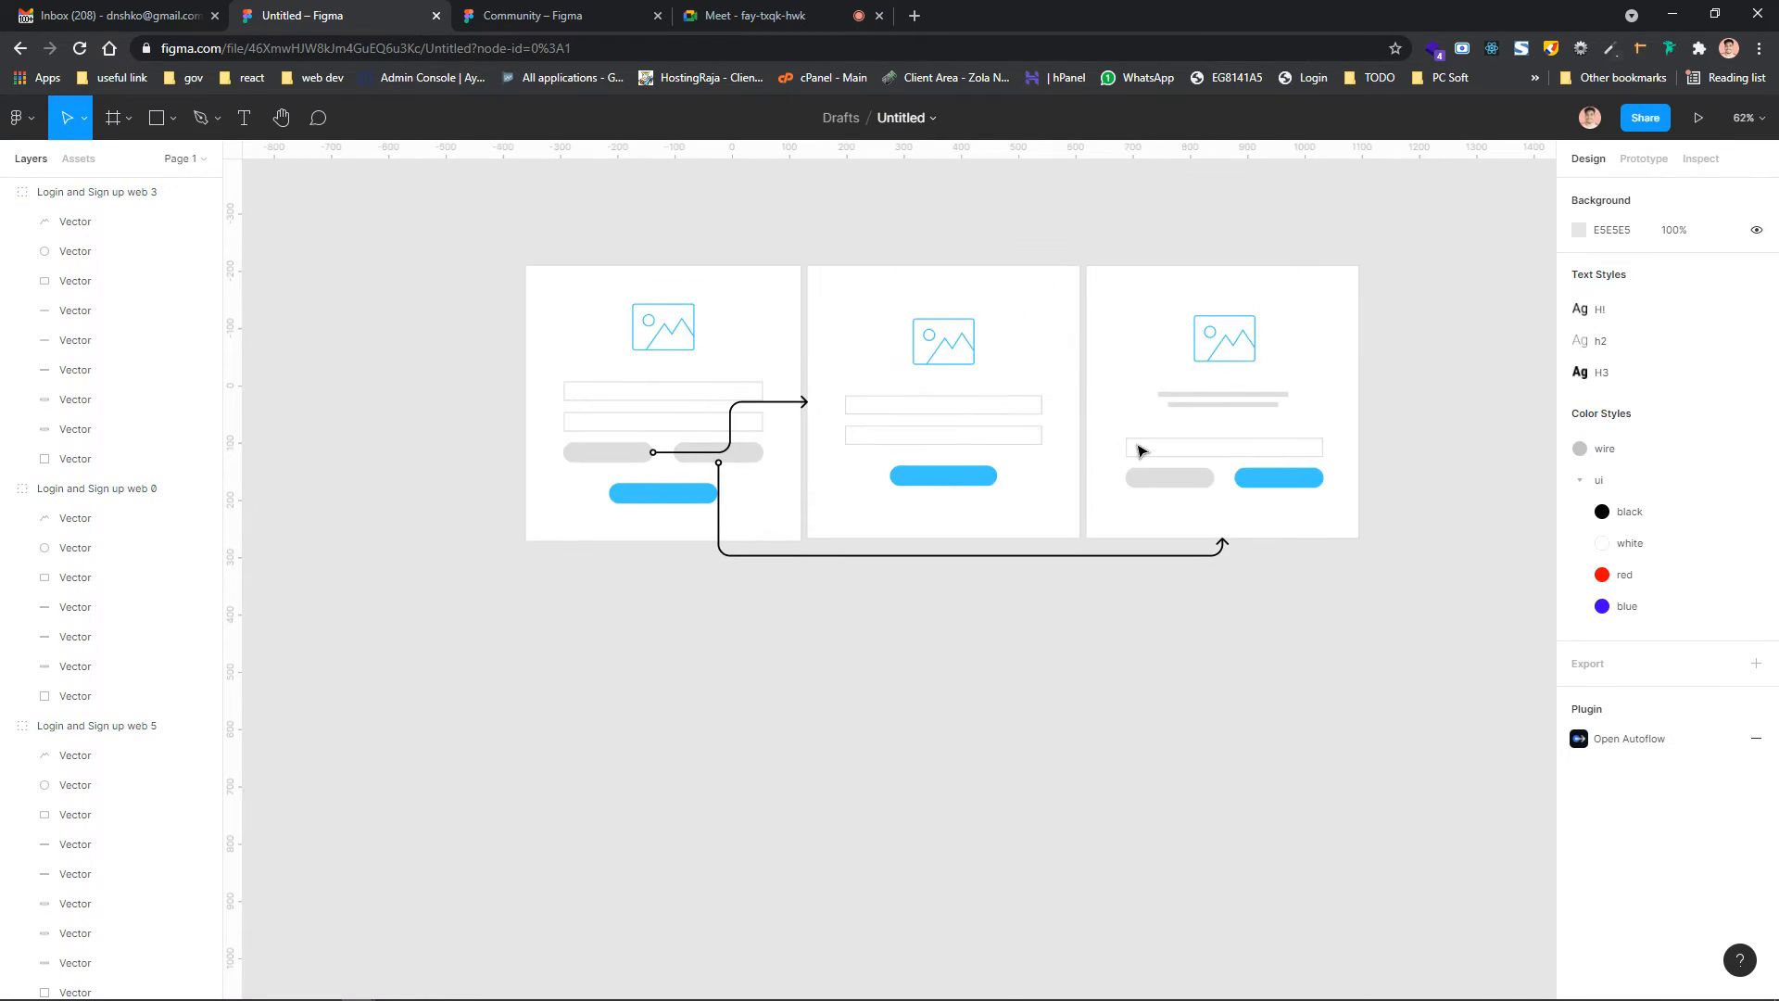
scroll(964, 458, right, 1)
scroll(963, 459, down, 1)
click(129, 118)
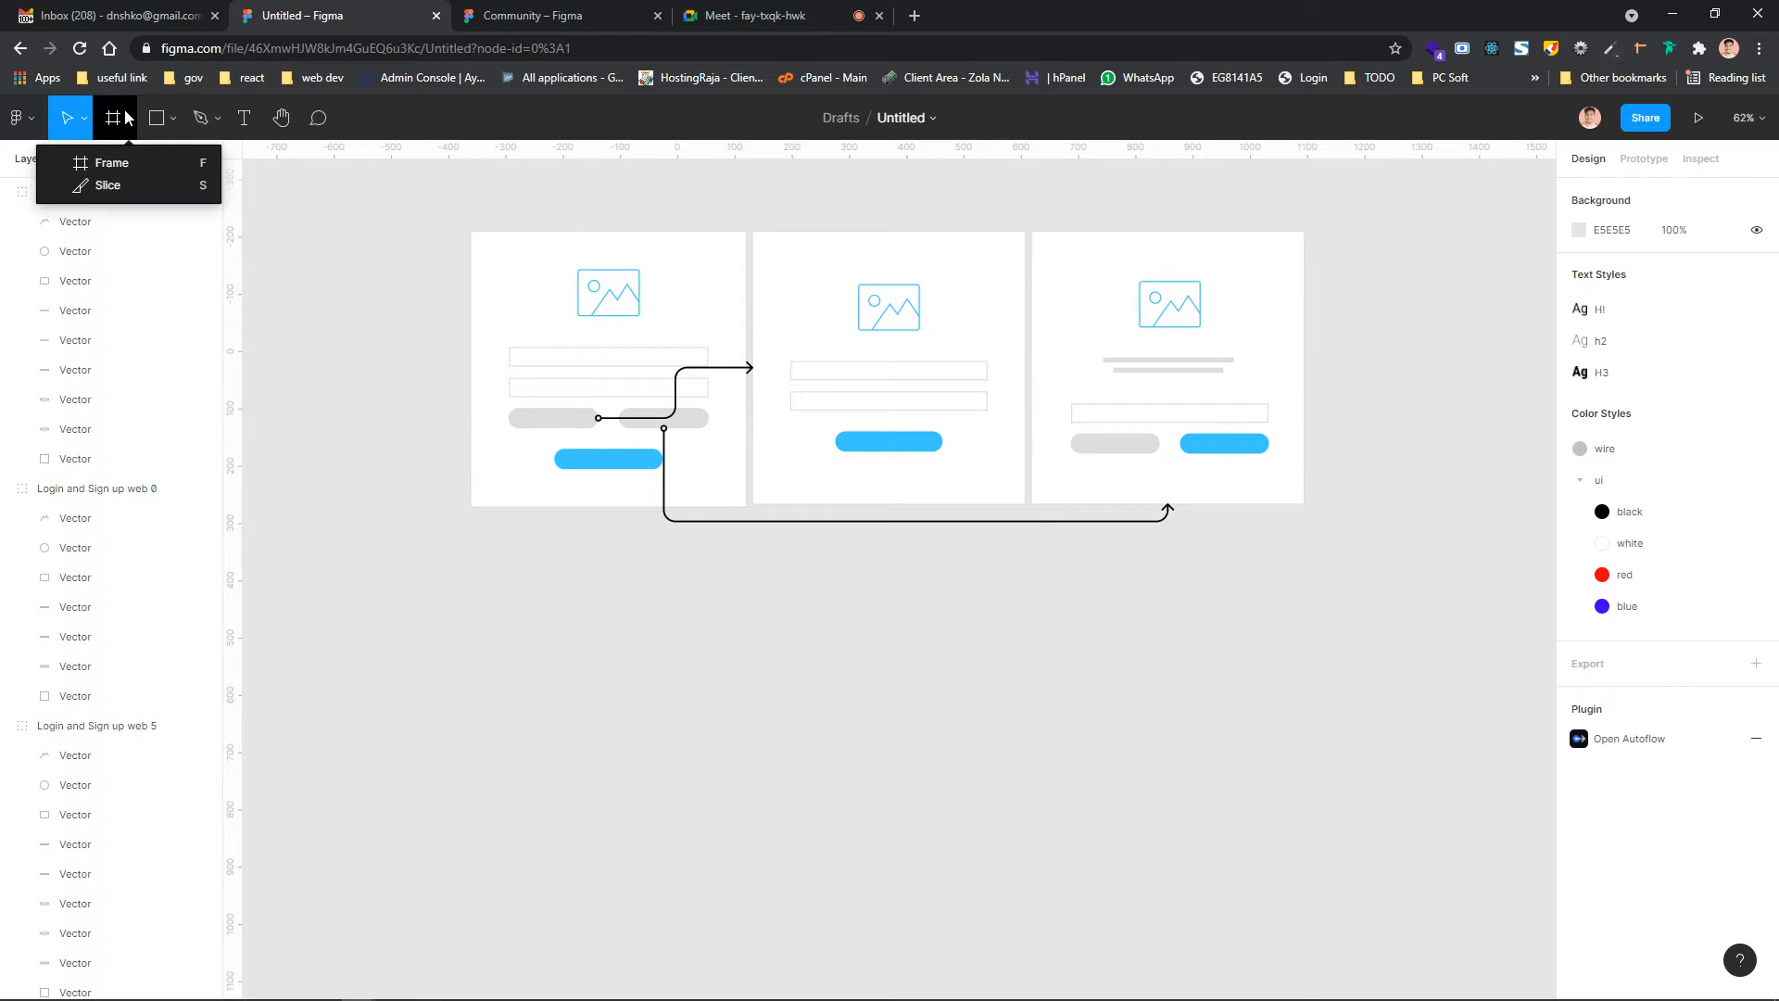
click(109, 164)
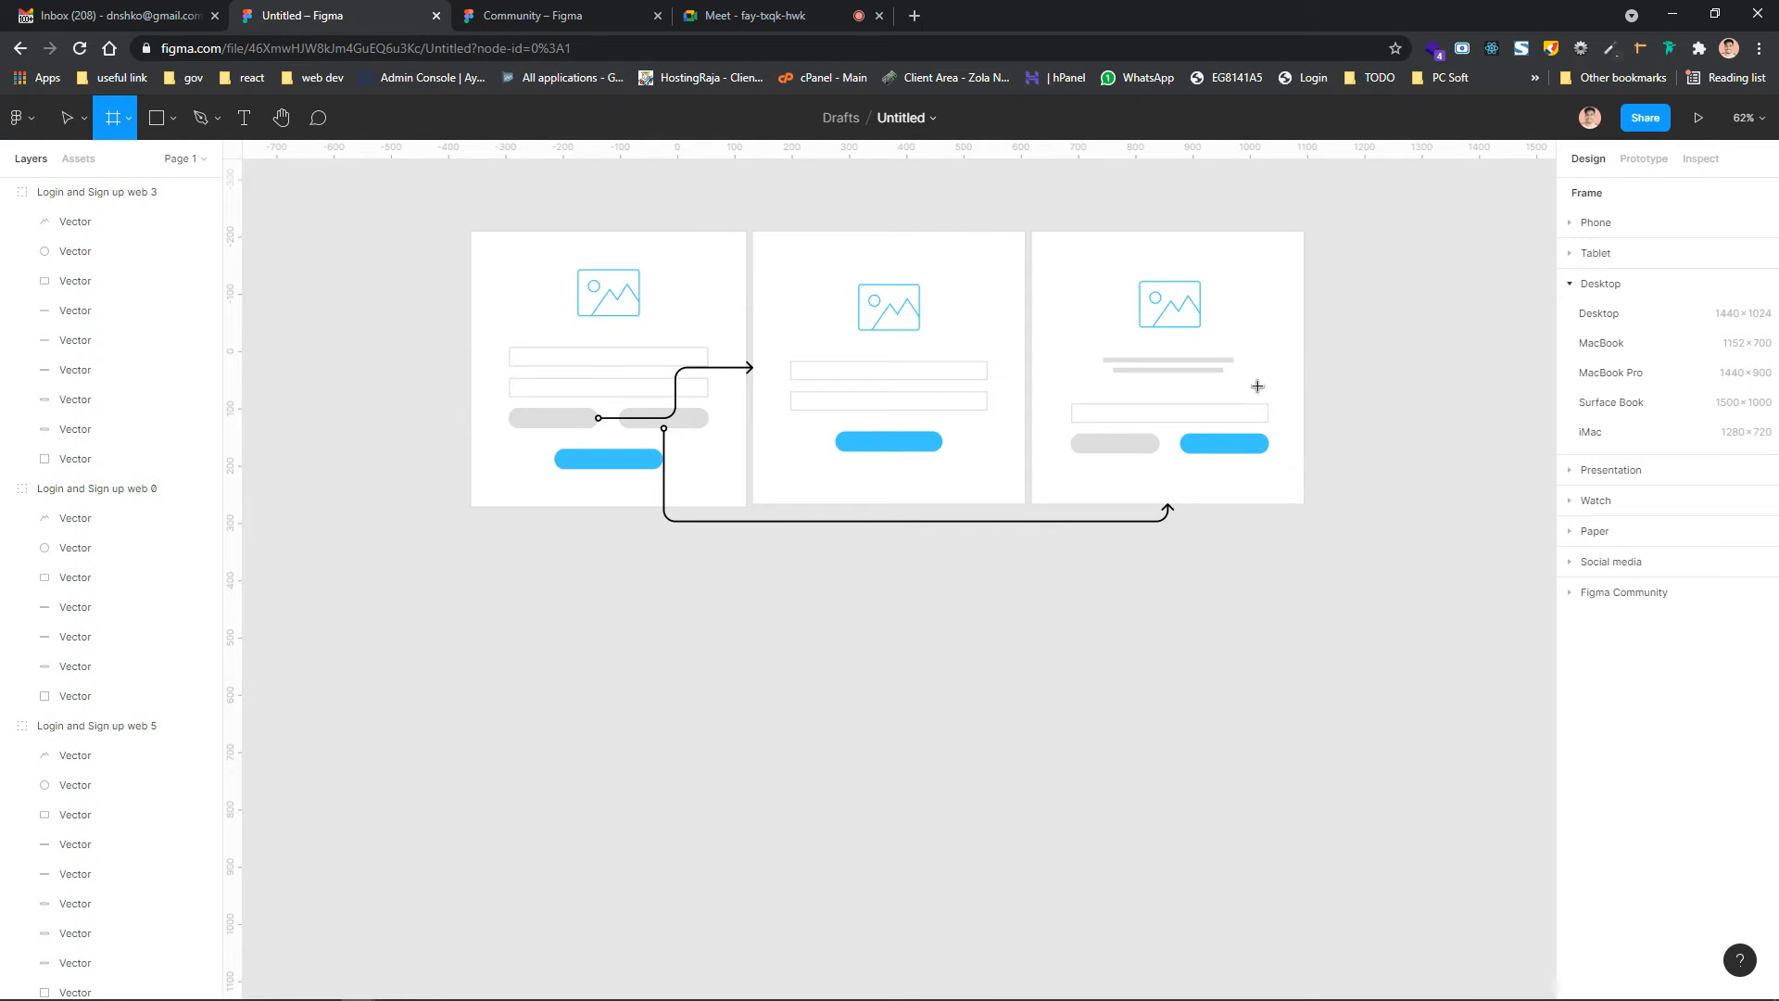
click(1633, 430)
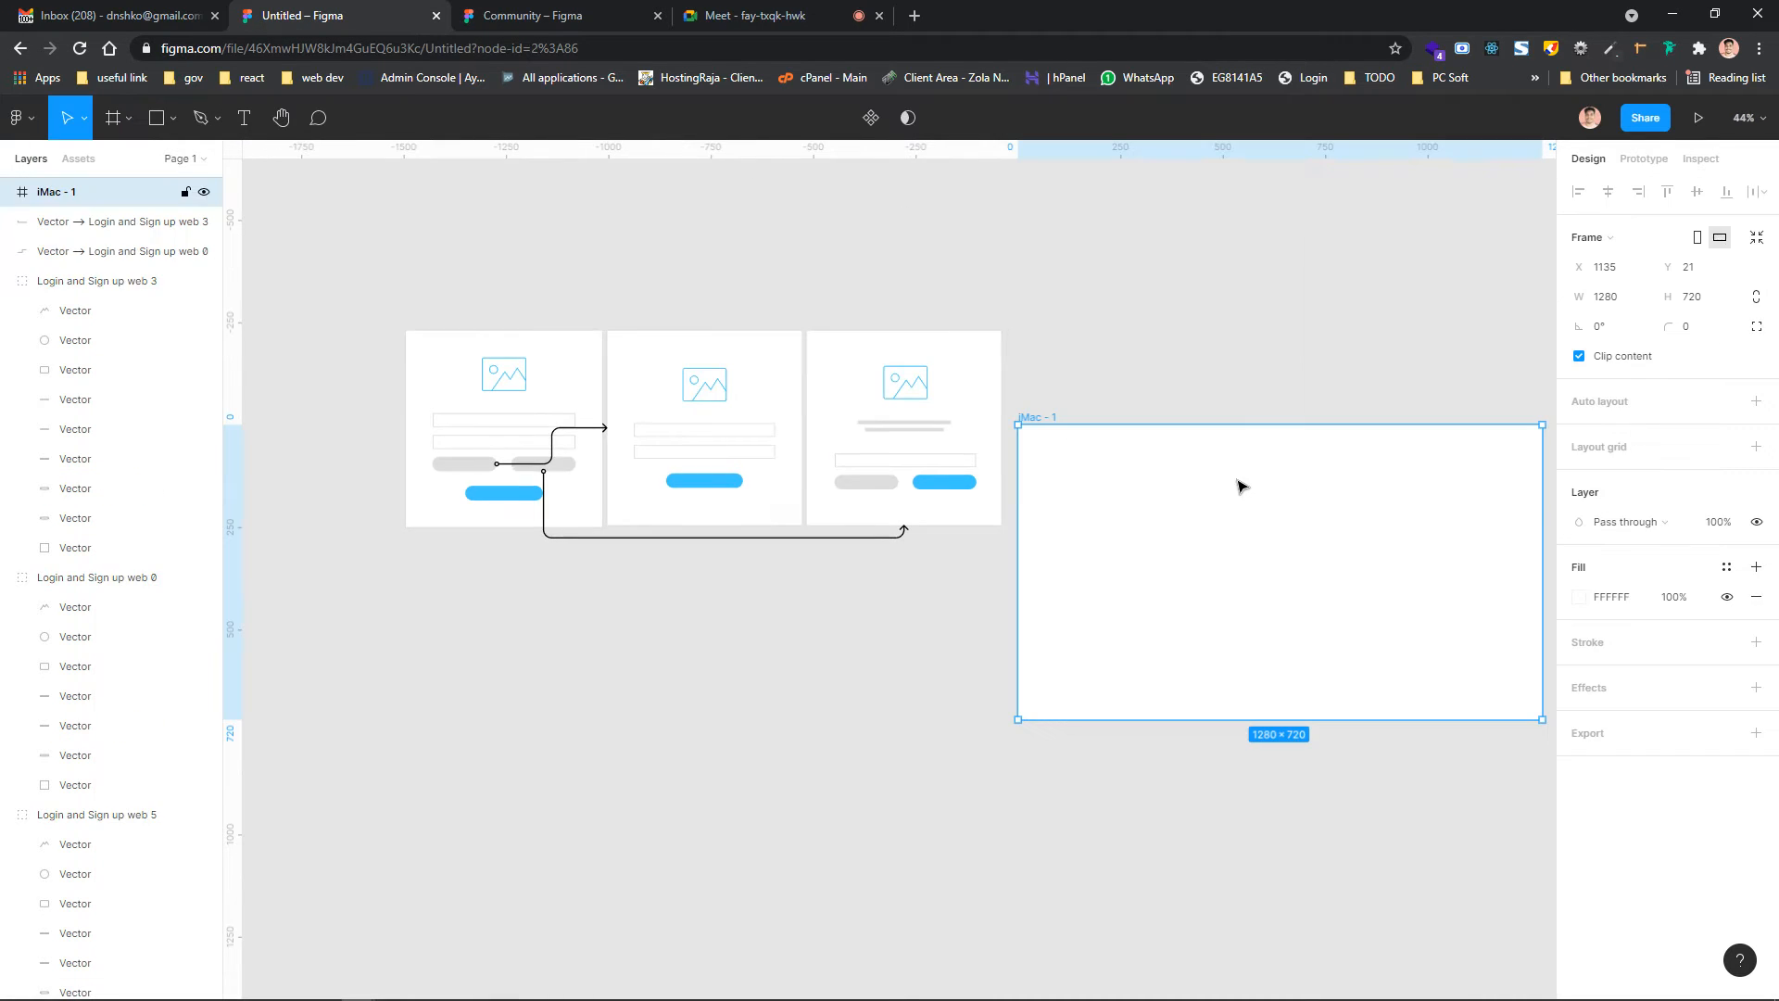
Draw a header bar rectangle of about 1252 × 119 across the top of the iMac frame
scroll(1175, 419, right, 3)
scroll(969, 422, up, 5)
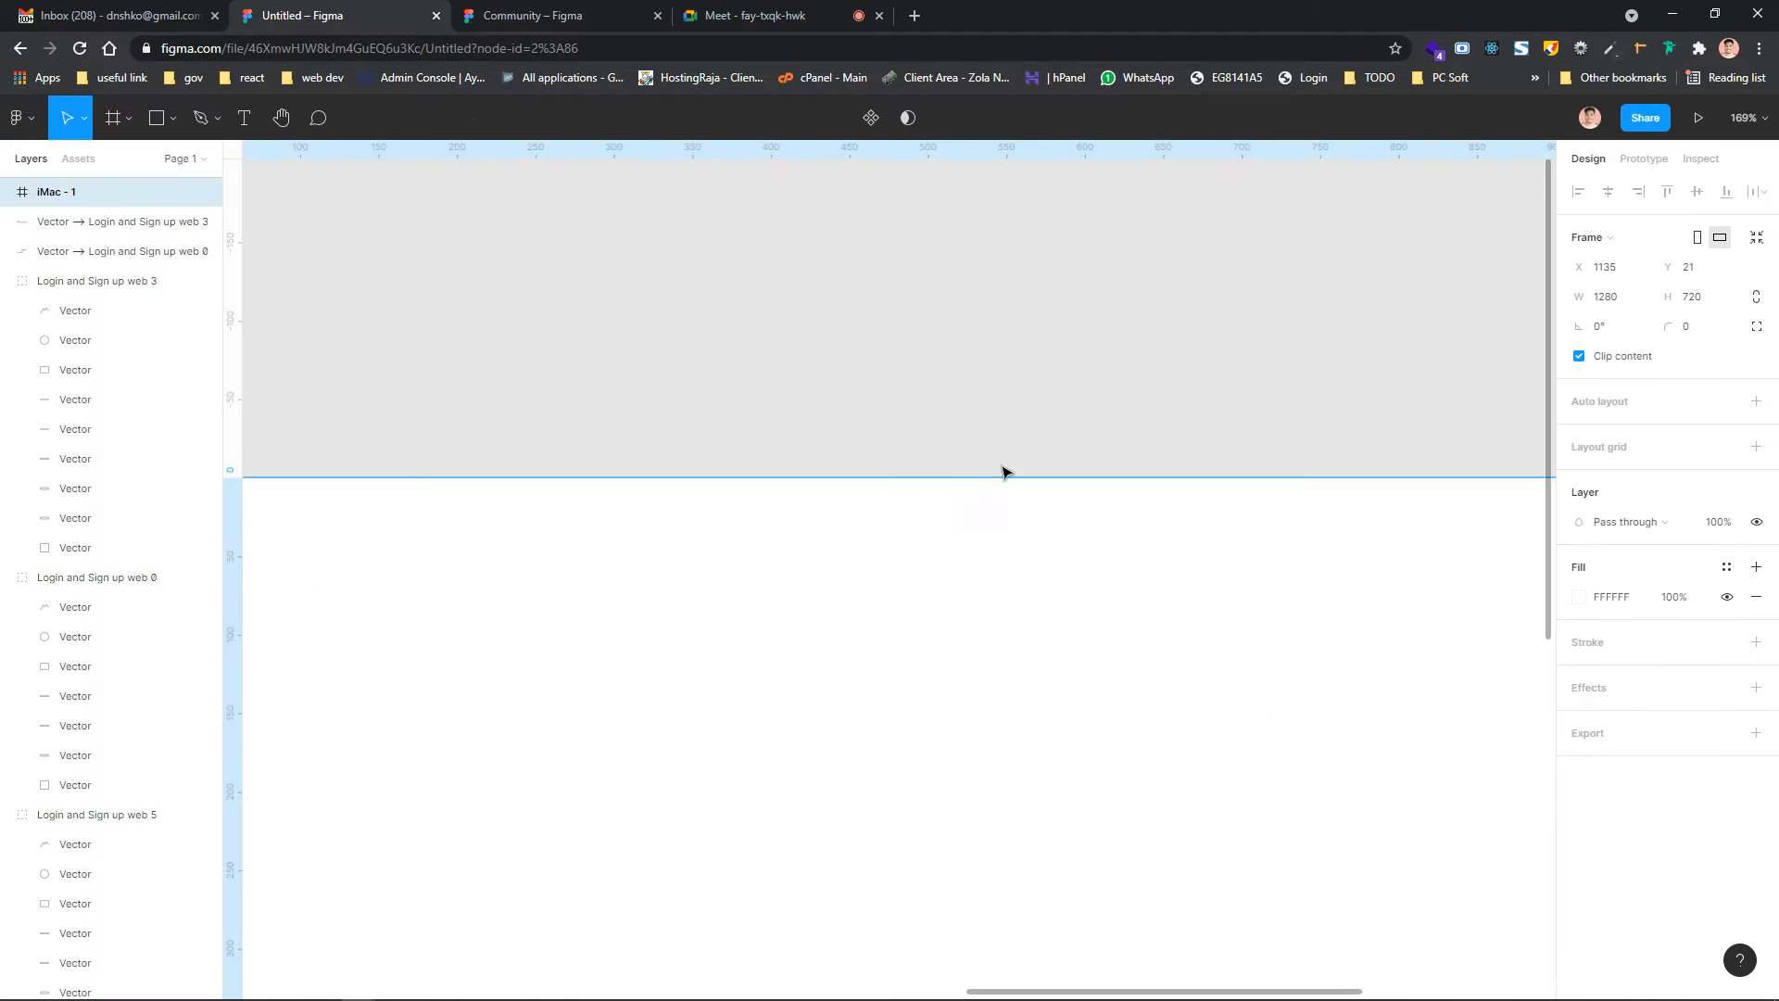
scroll(1023, 527, down, 3)
scroll(1107, 524, down, 5)
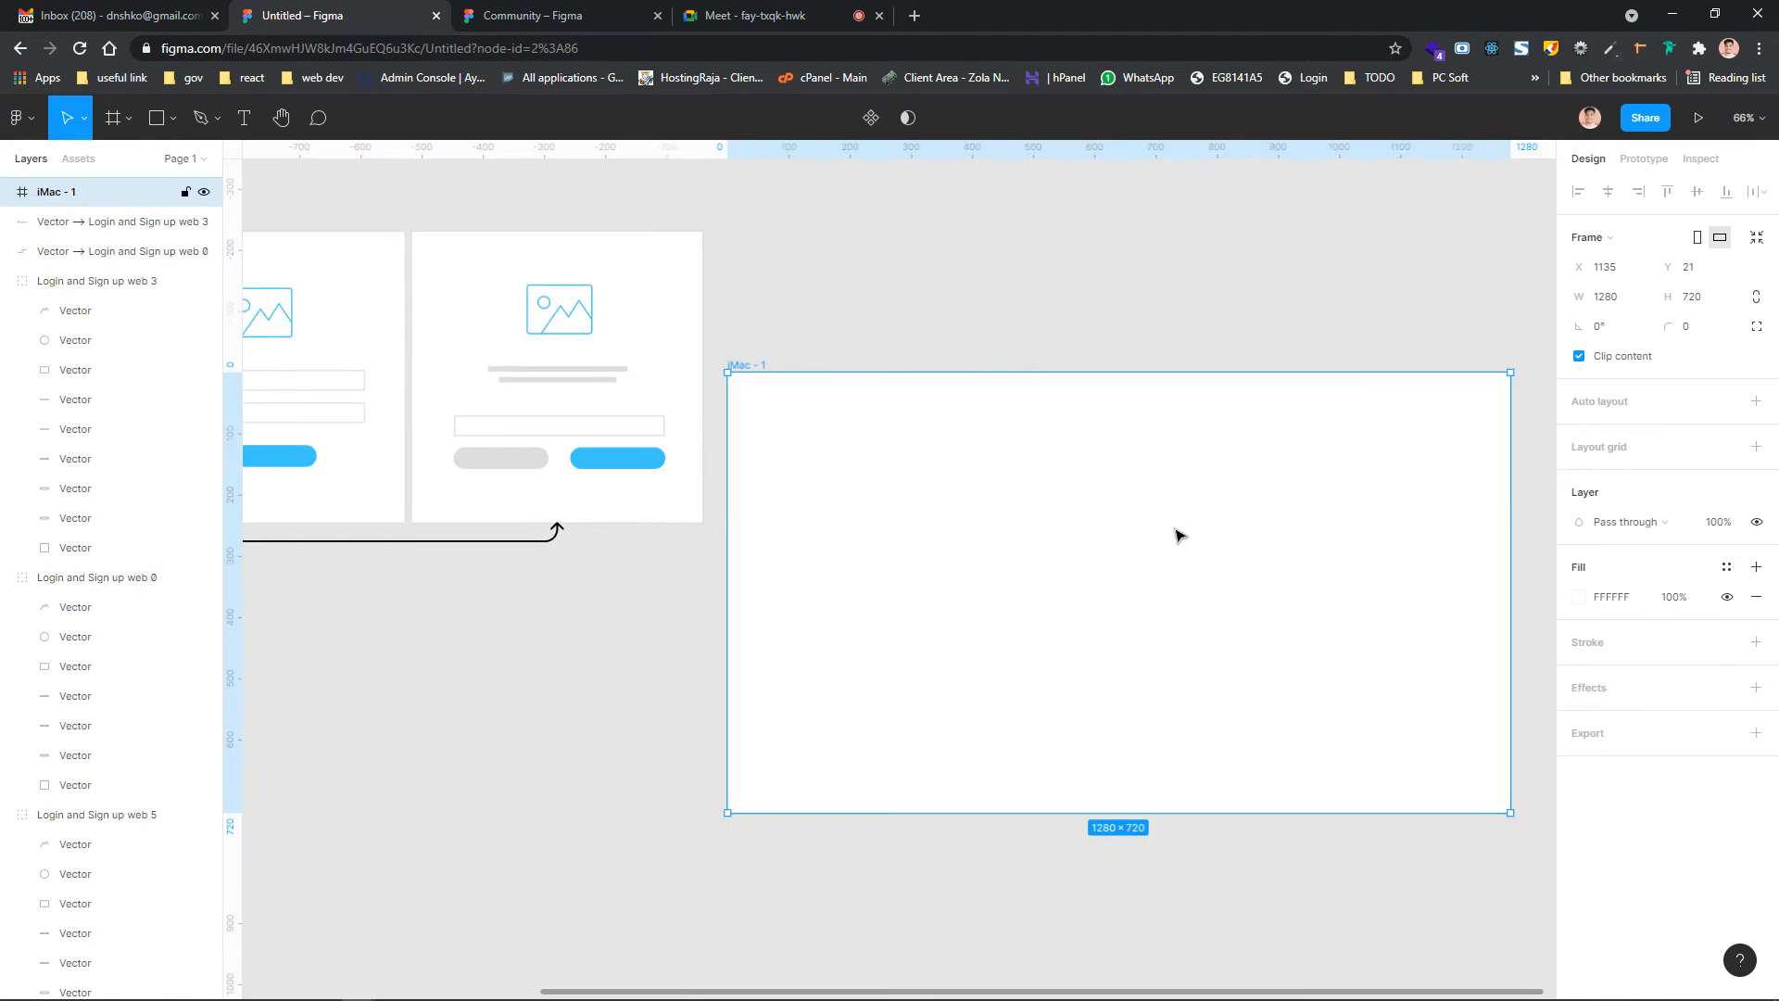
scroll(1177, 533, right, 2)
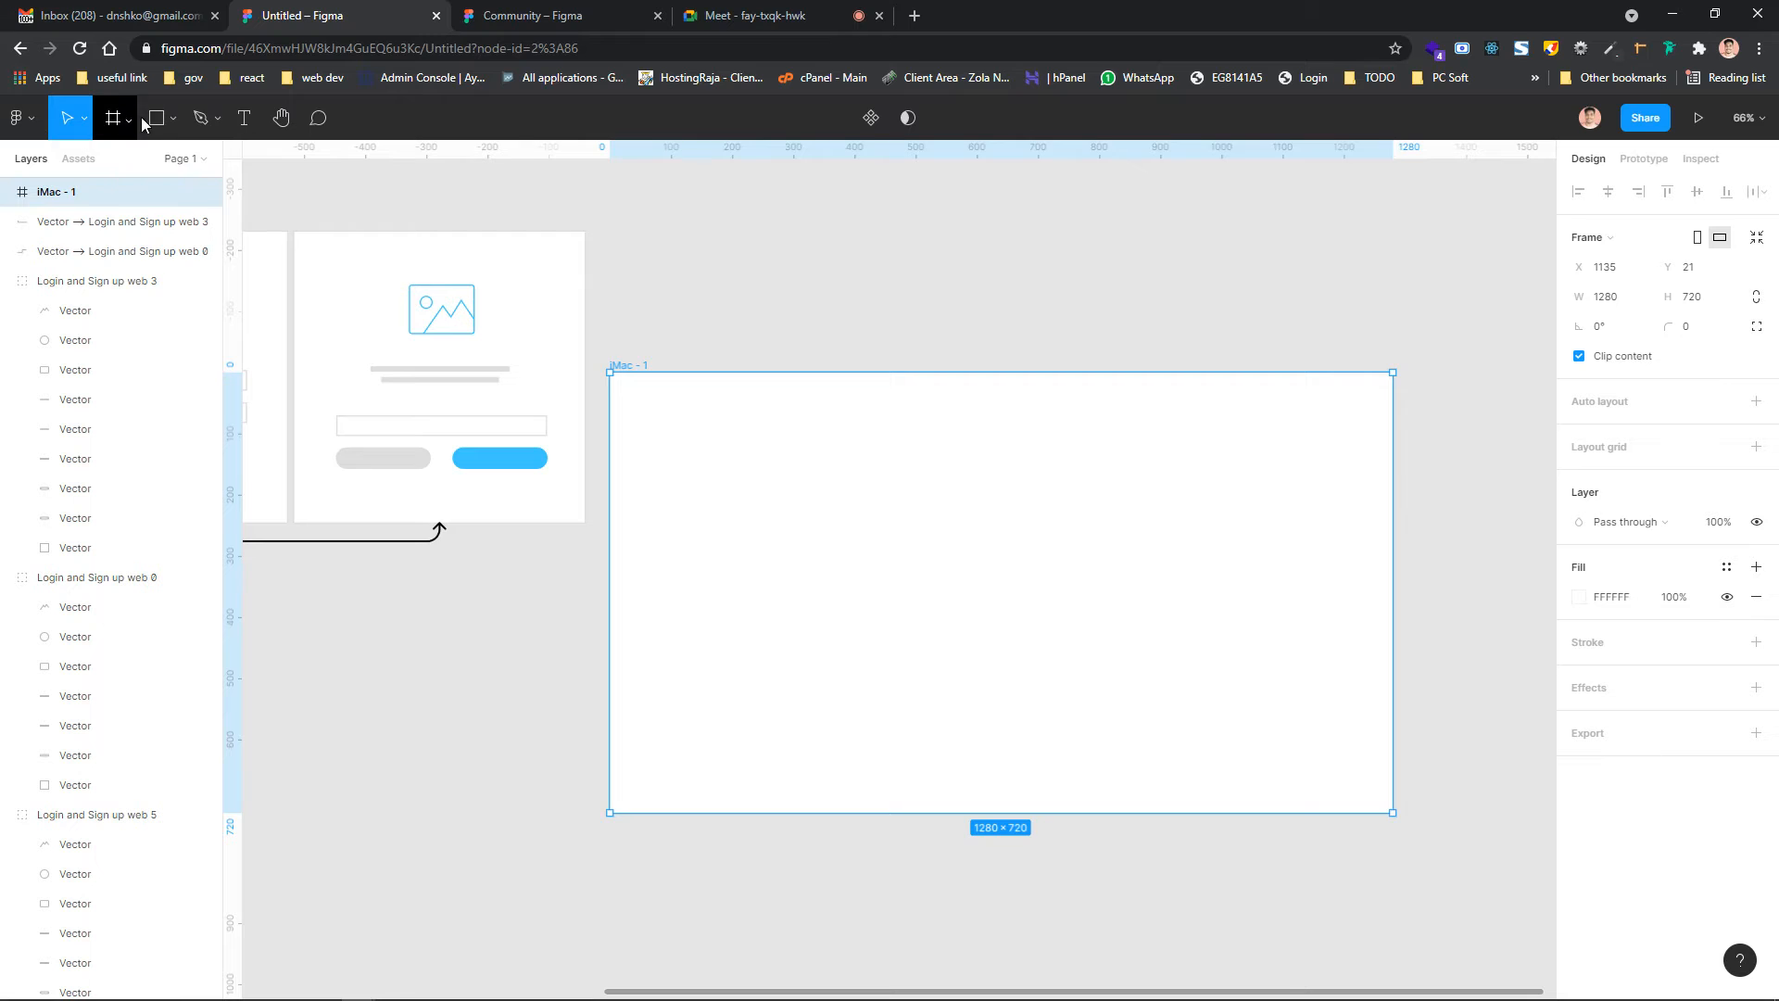
click(195, 132)
click(175, 119)
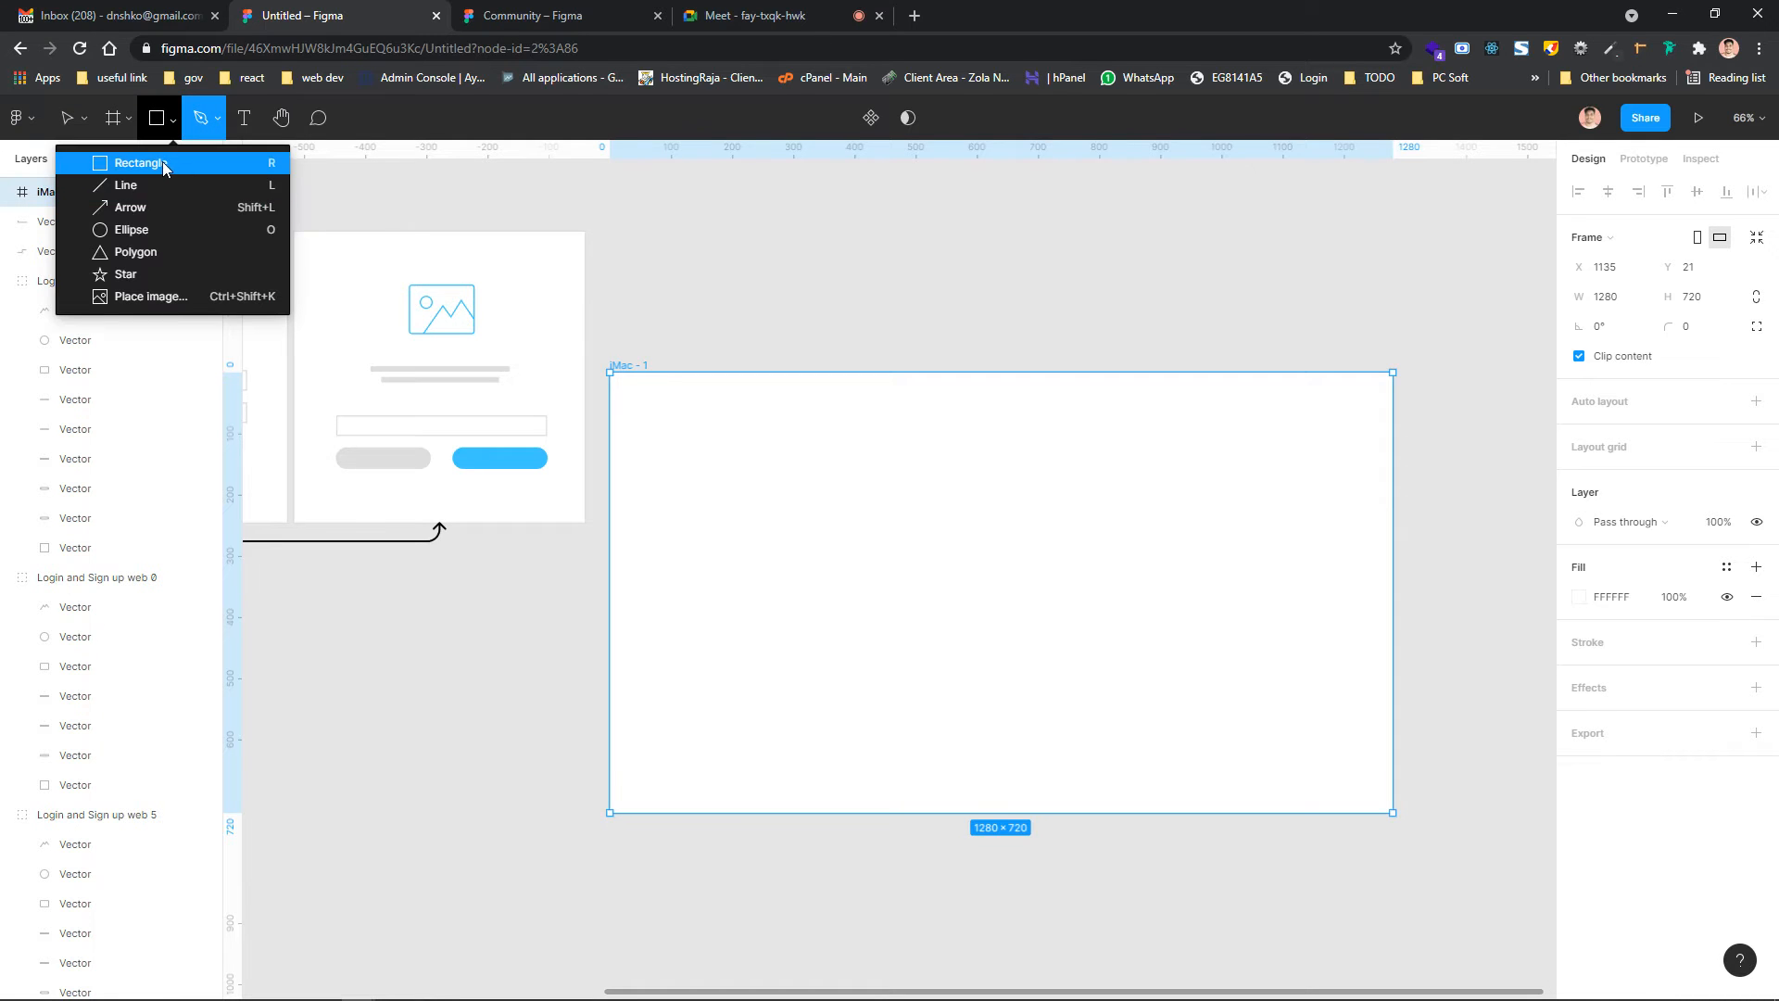
click(164, 161)
mouse_move(618, 377)
mouse_down()
mouse_move(992, 446)
mouse_move(1385, 456)
mouse_up()
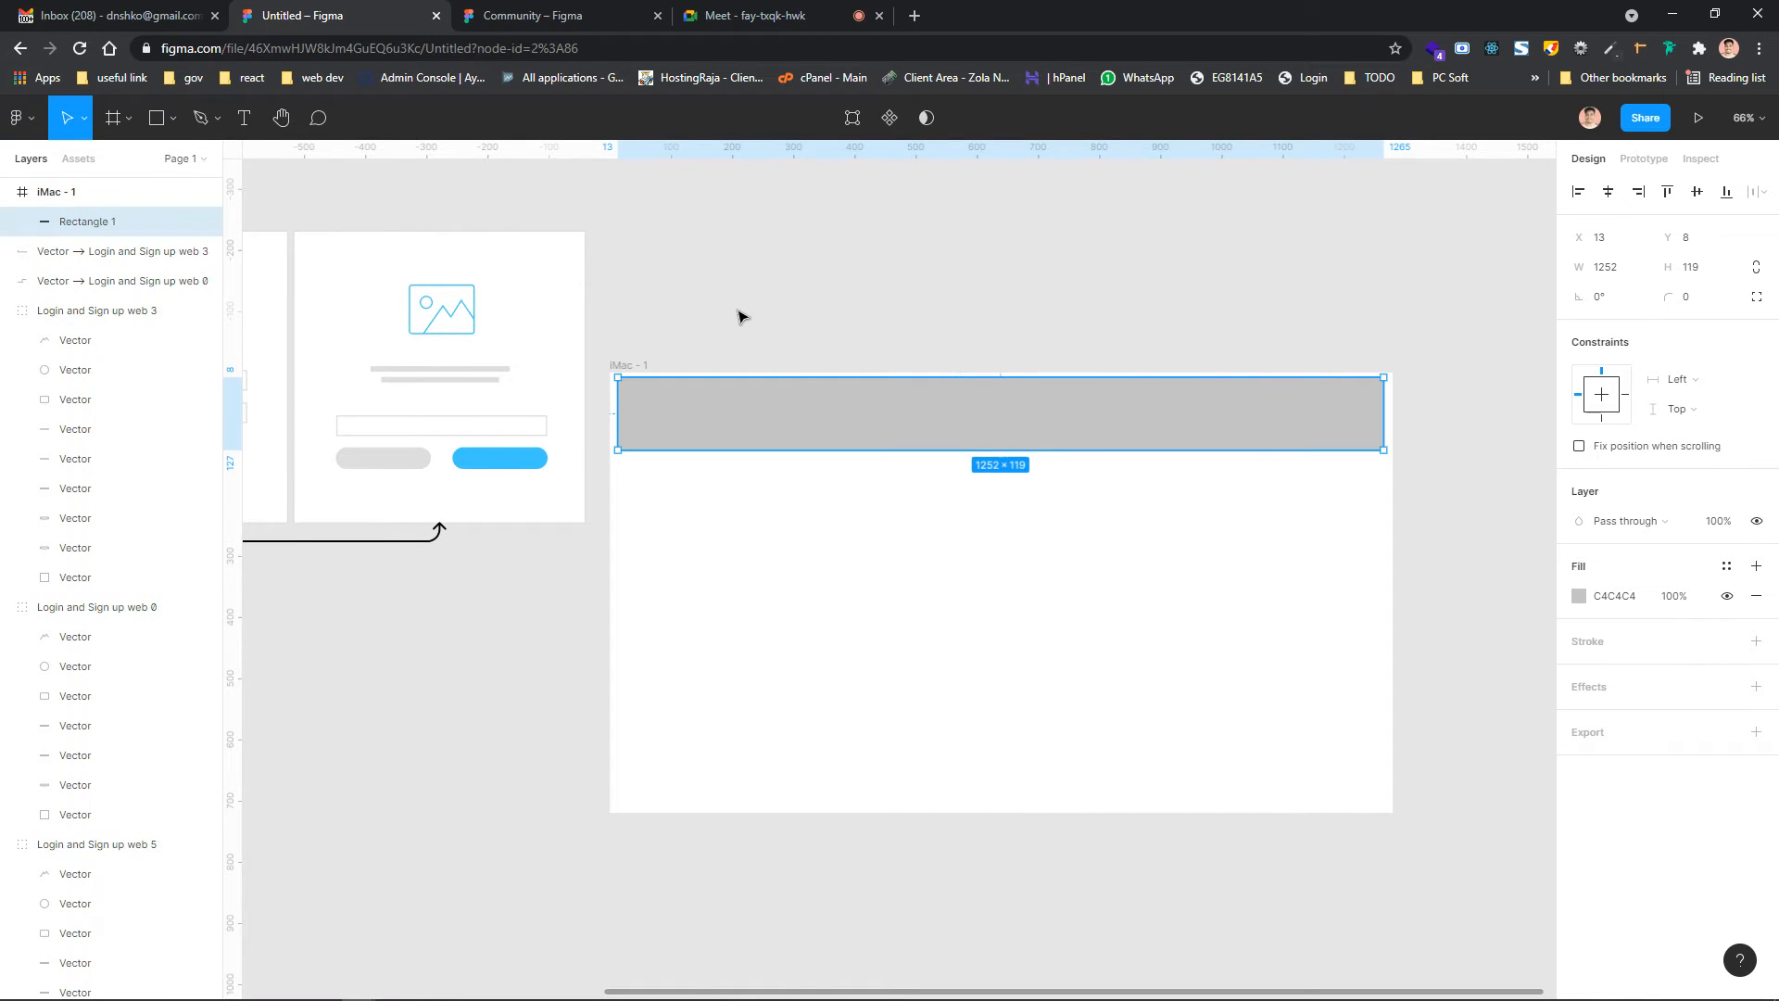
Draw a rectangle of about 175 × 68 near the right end of the header bar and fill it with white (FFFFFF)
click(158, 124)
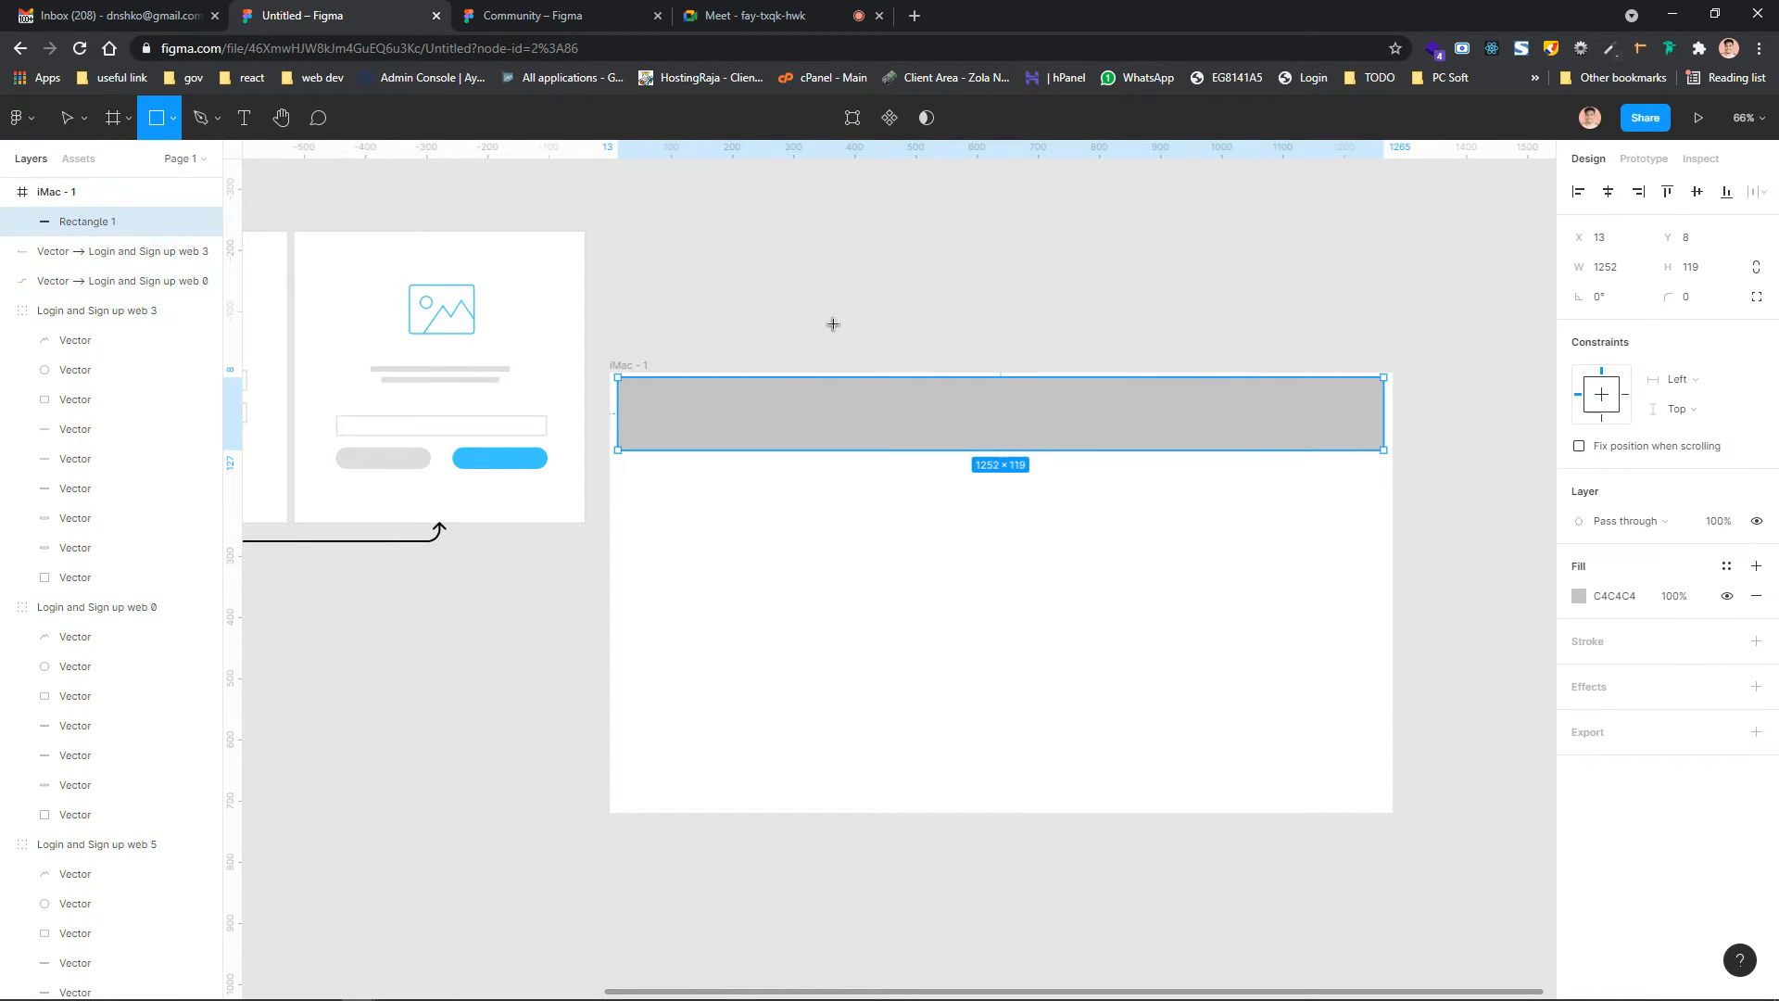
drag(1133, 390, 1320, 427)
click(1579, 596)
drag(1430, 580, 1318, 508)
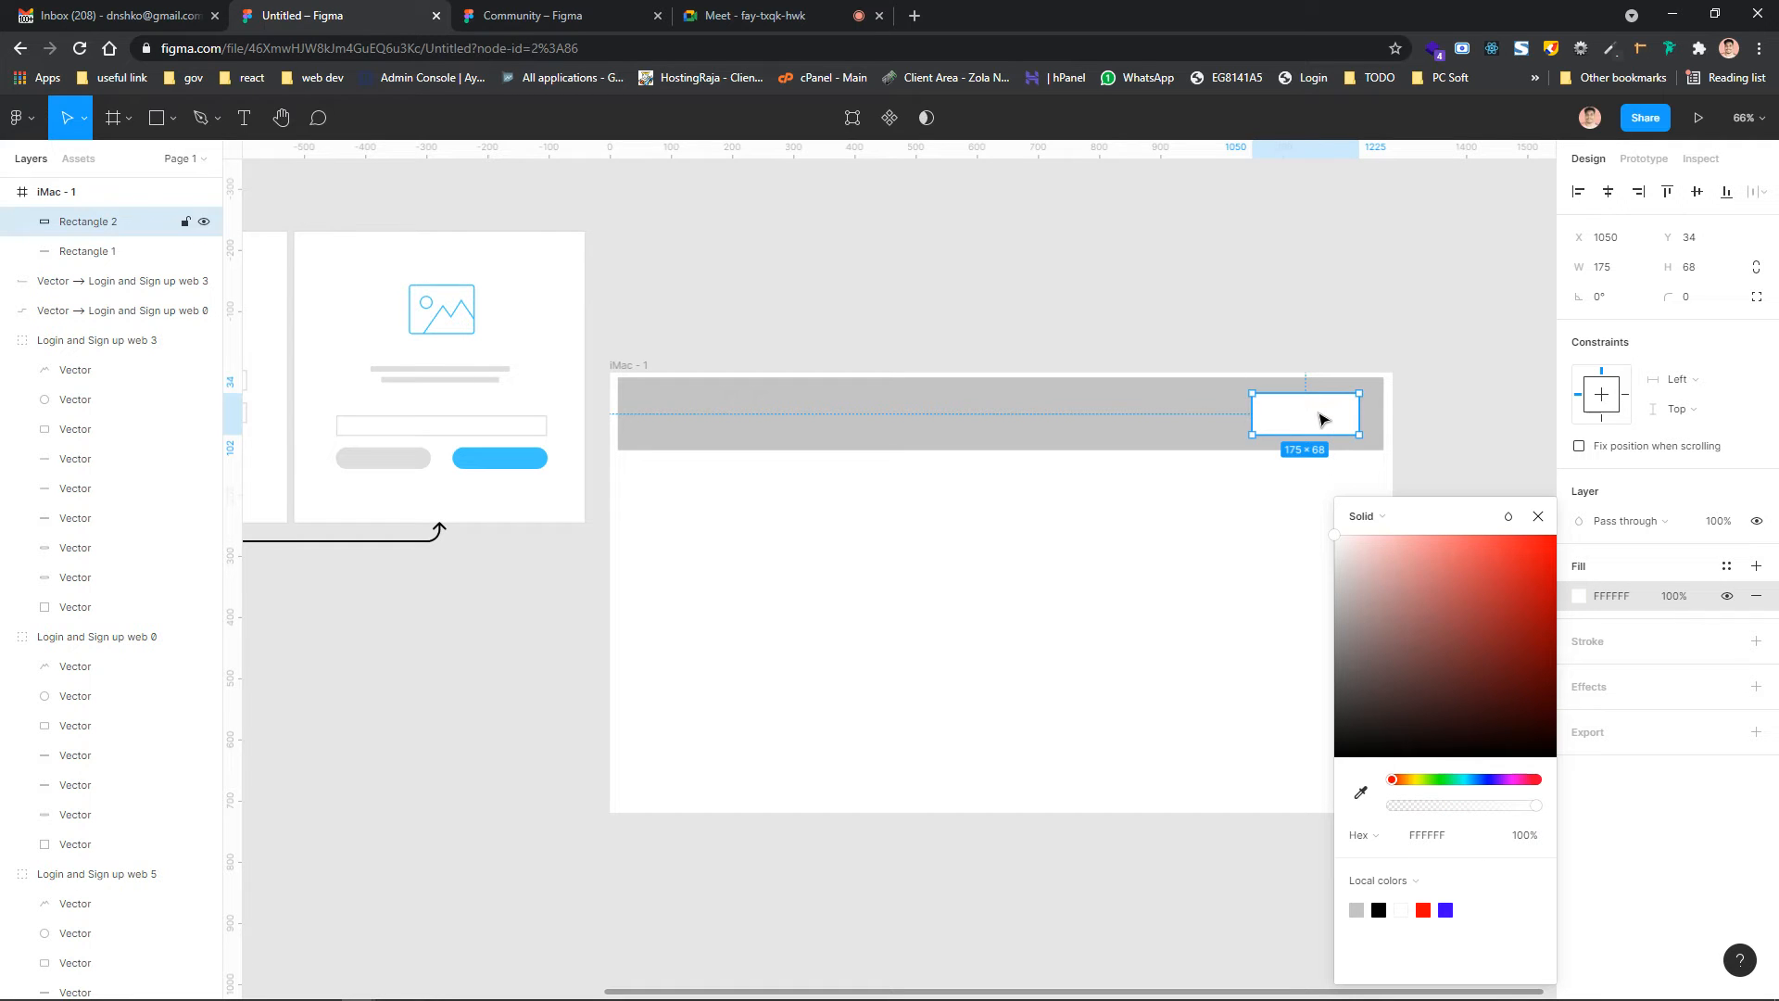
Duplicate the white header rectangle twice toward the left, making an evenly spaced row of three 175 × 68 rectangles
drag(1295, 409, 1078, 422)
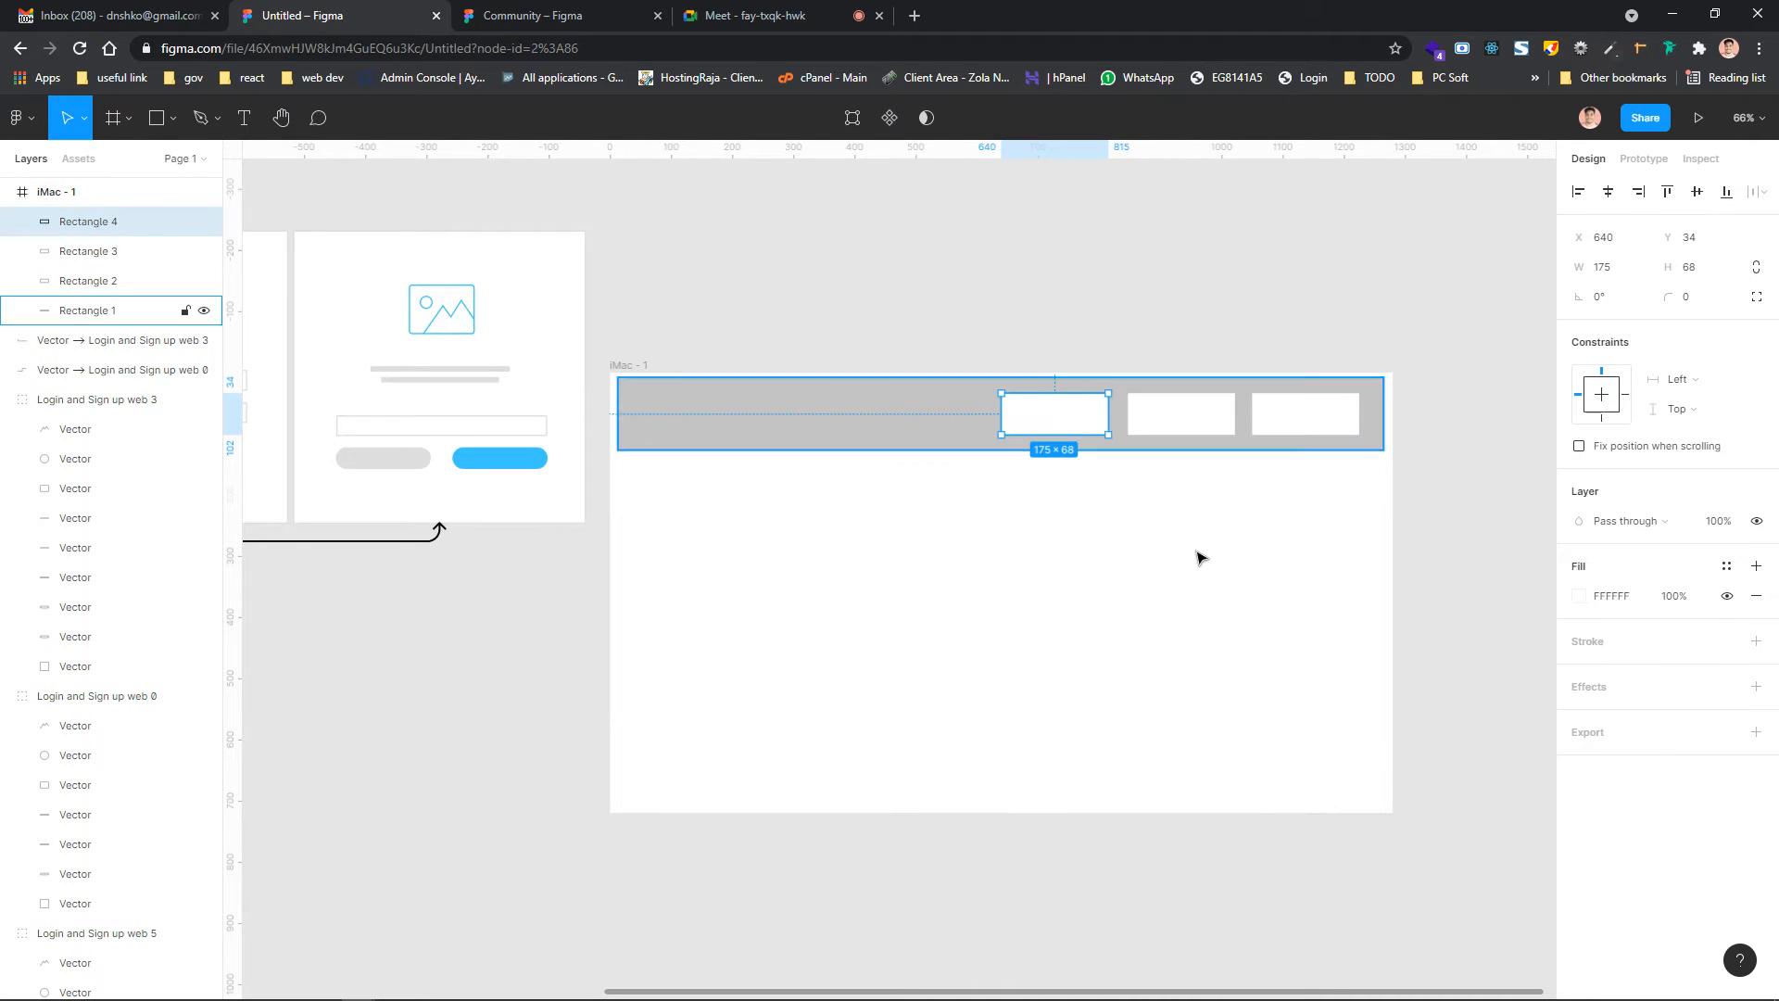
Add a second 1280 × 720 iMac desktop frame beside the one with the header bar
scroll(1195, 552, right, 5)
scroll(844, 512, left, 2)
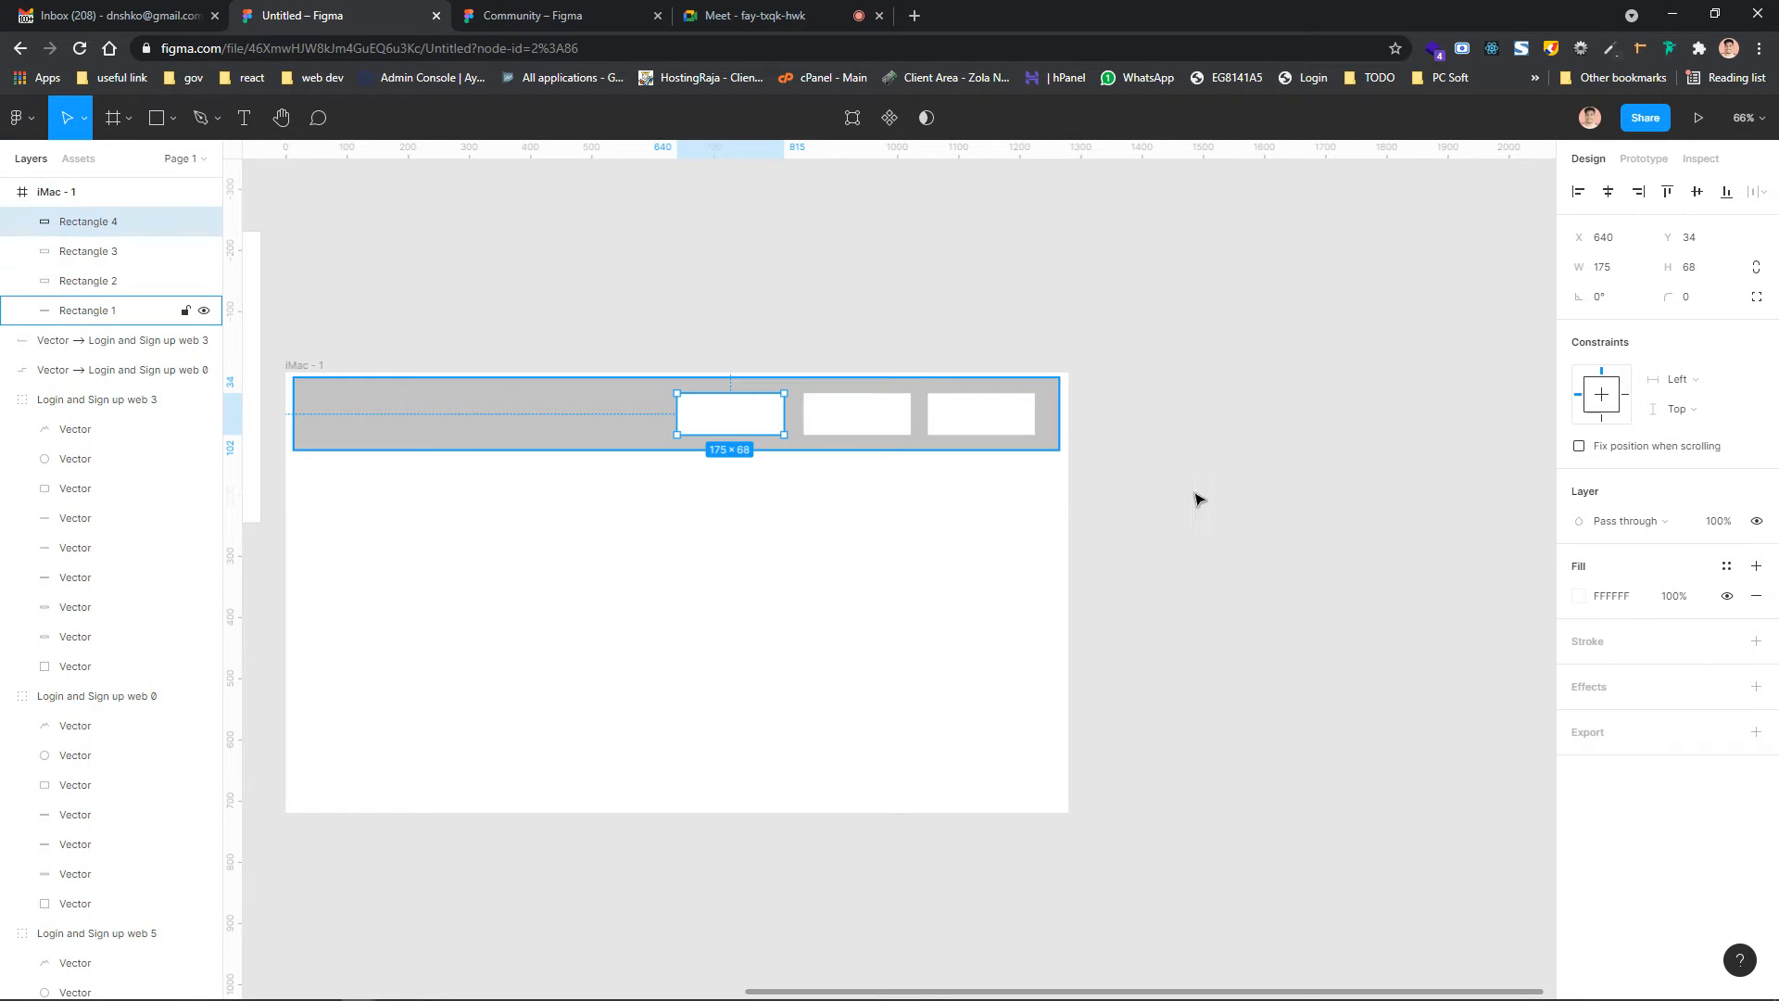
scroll(1245, 503, down, 5)
scroll(981, 483, right, 3)
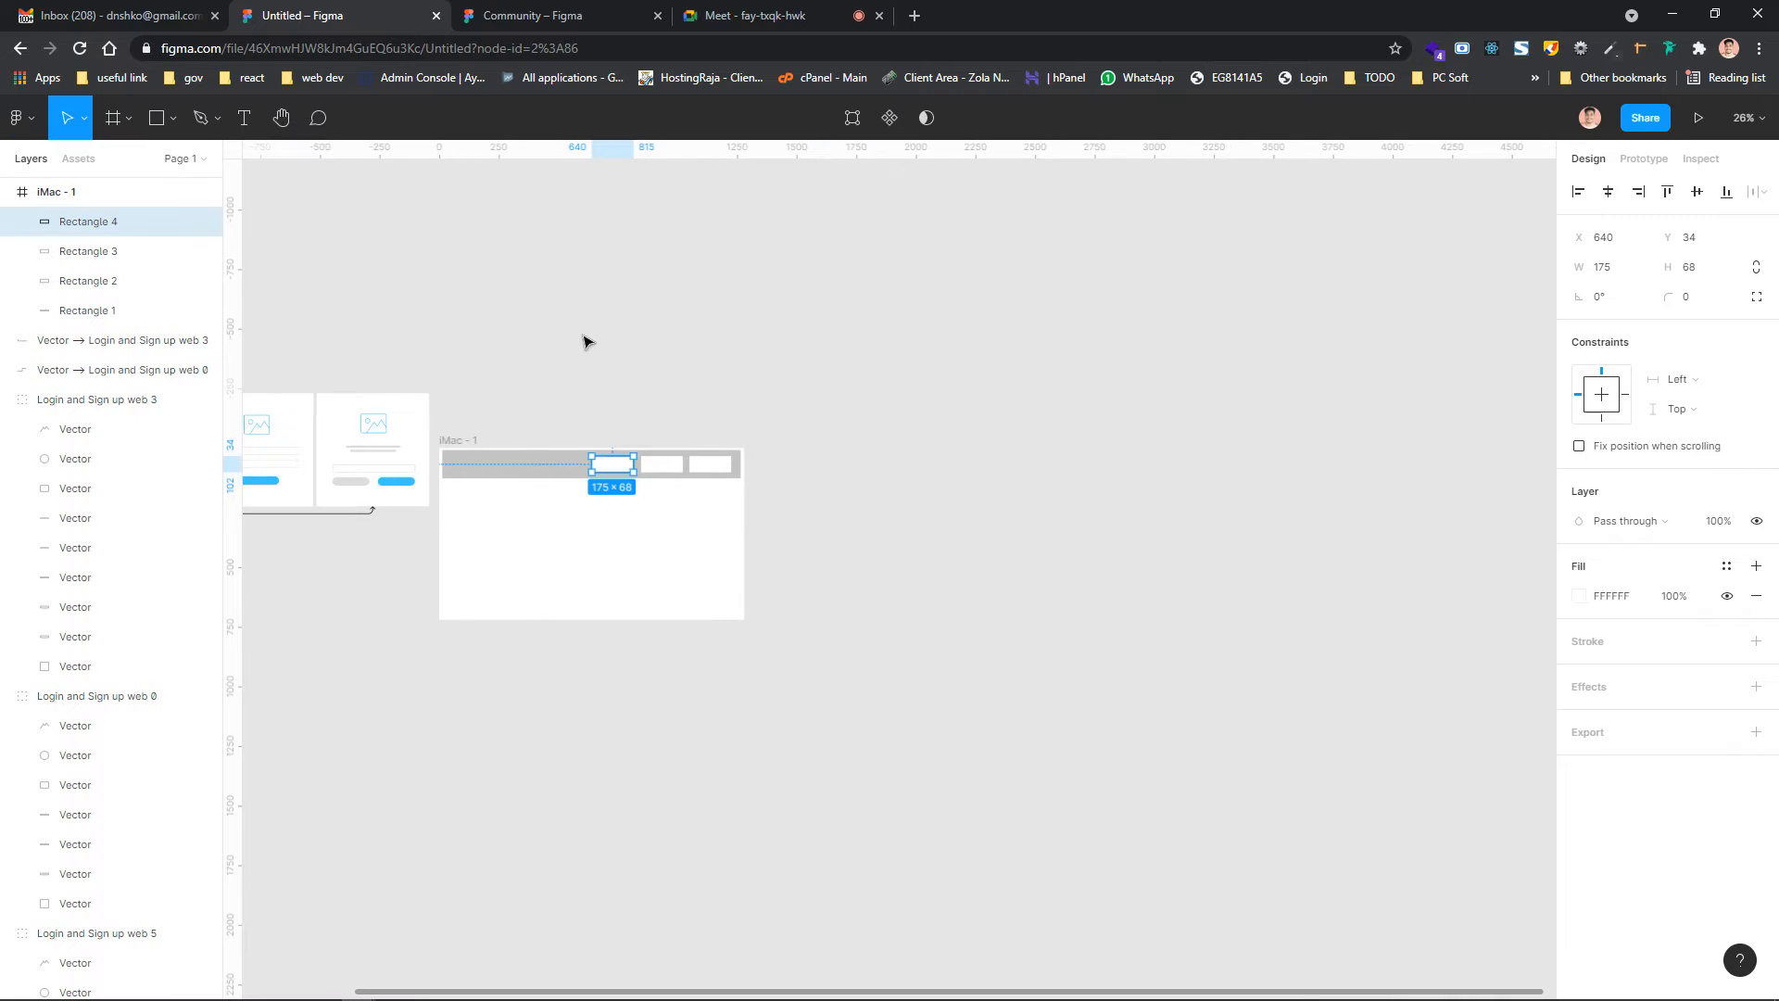
click(163, 121)
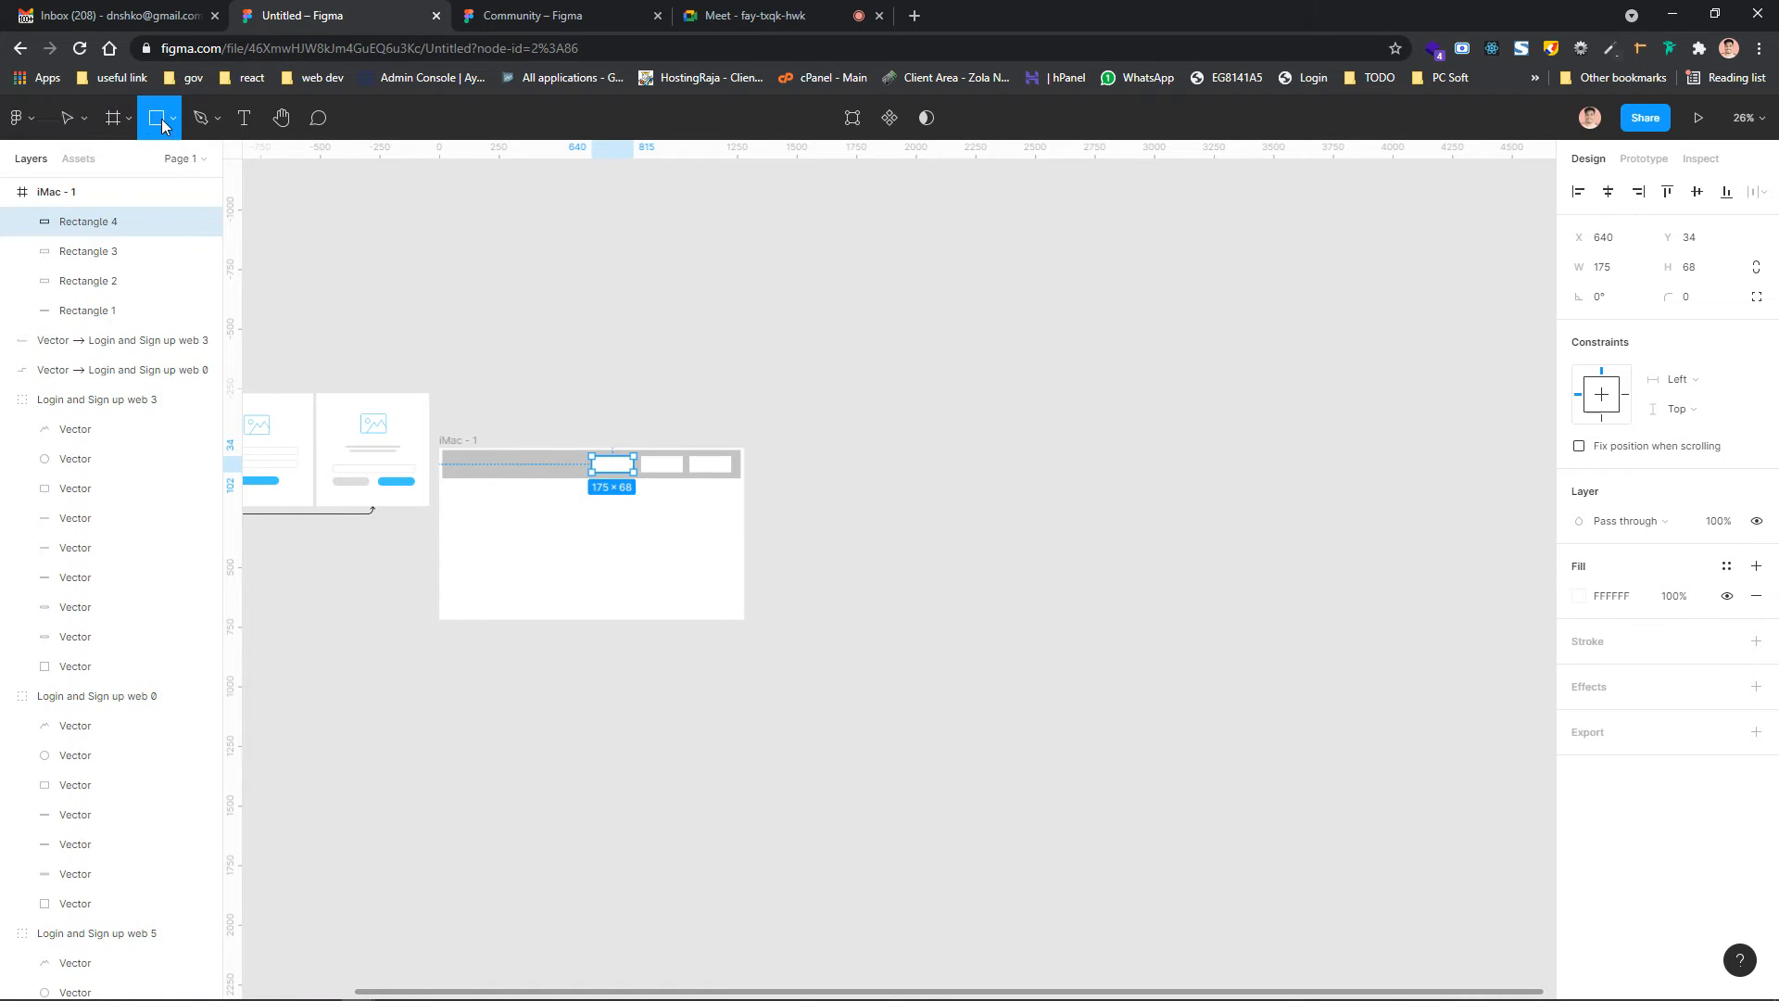
click(128, 118)
click(108, 178)
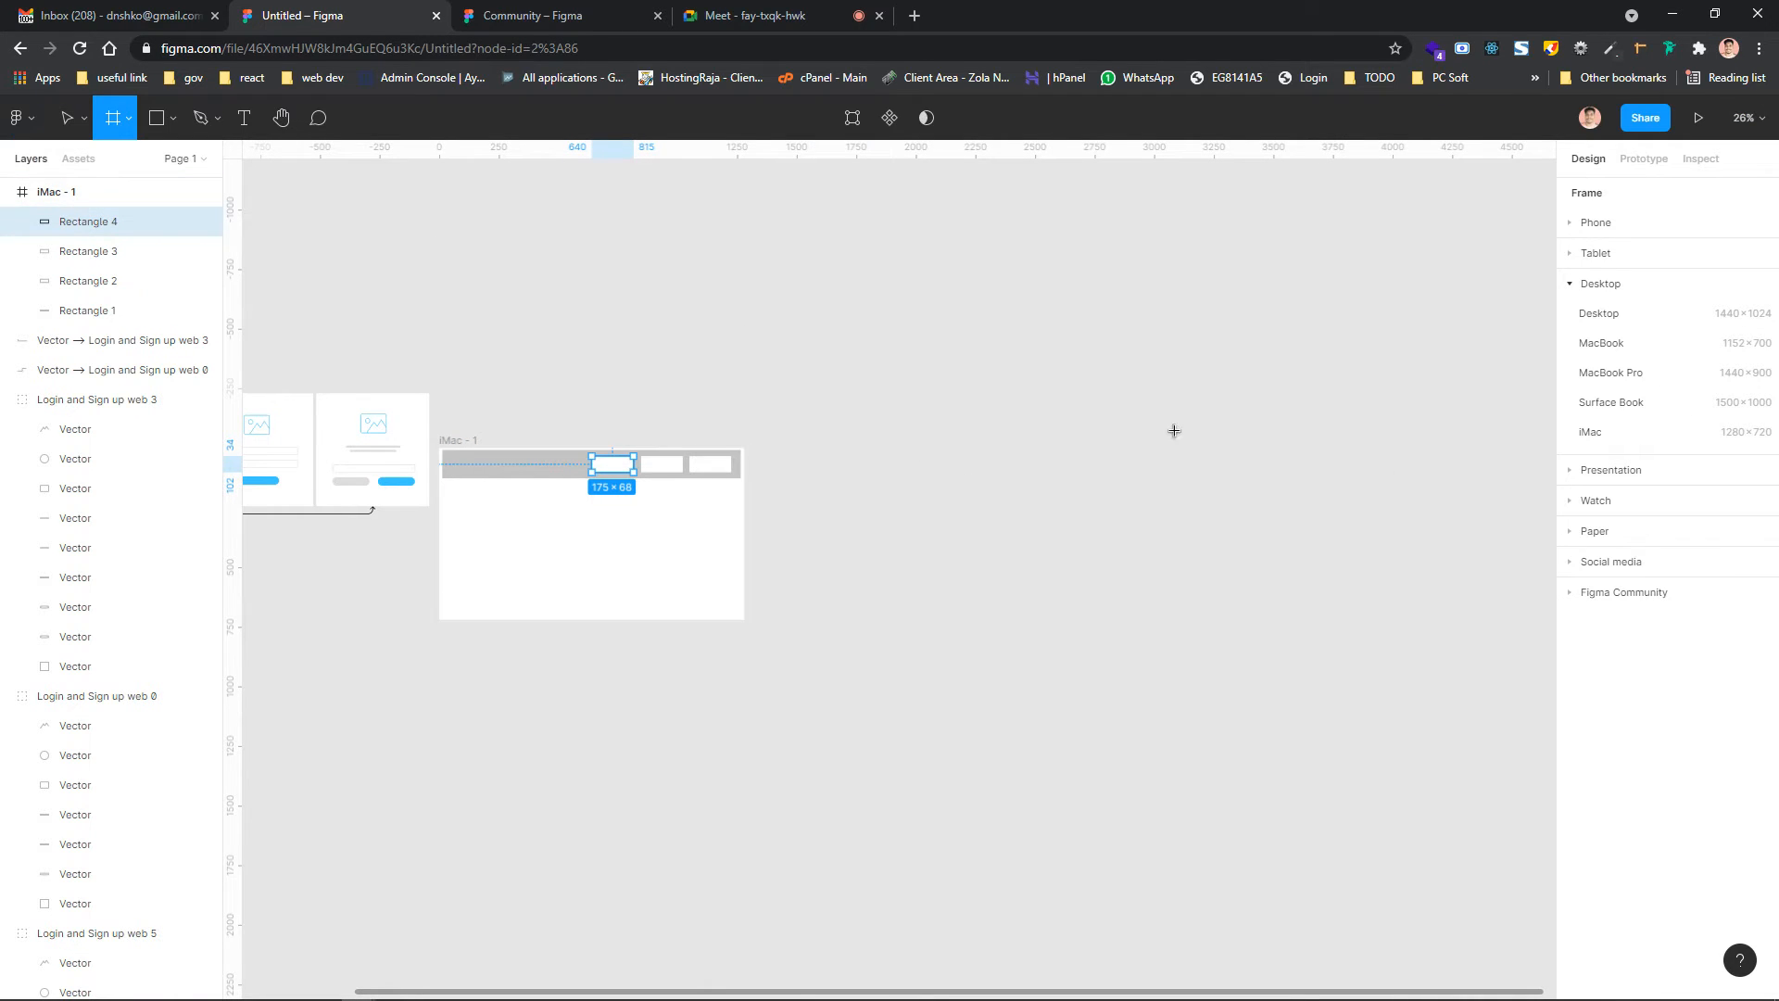
click(1617, 435)
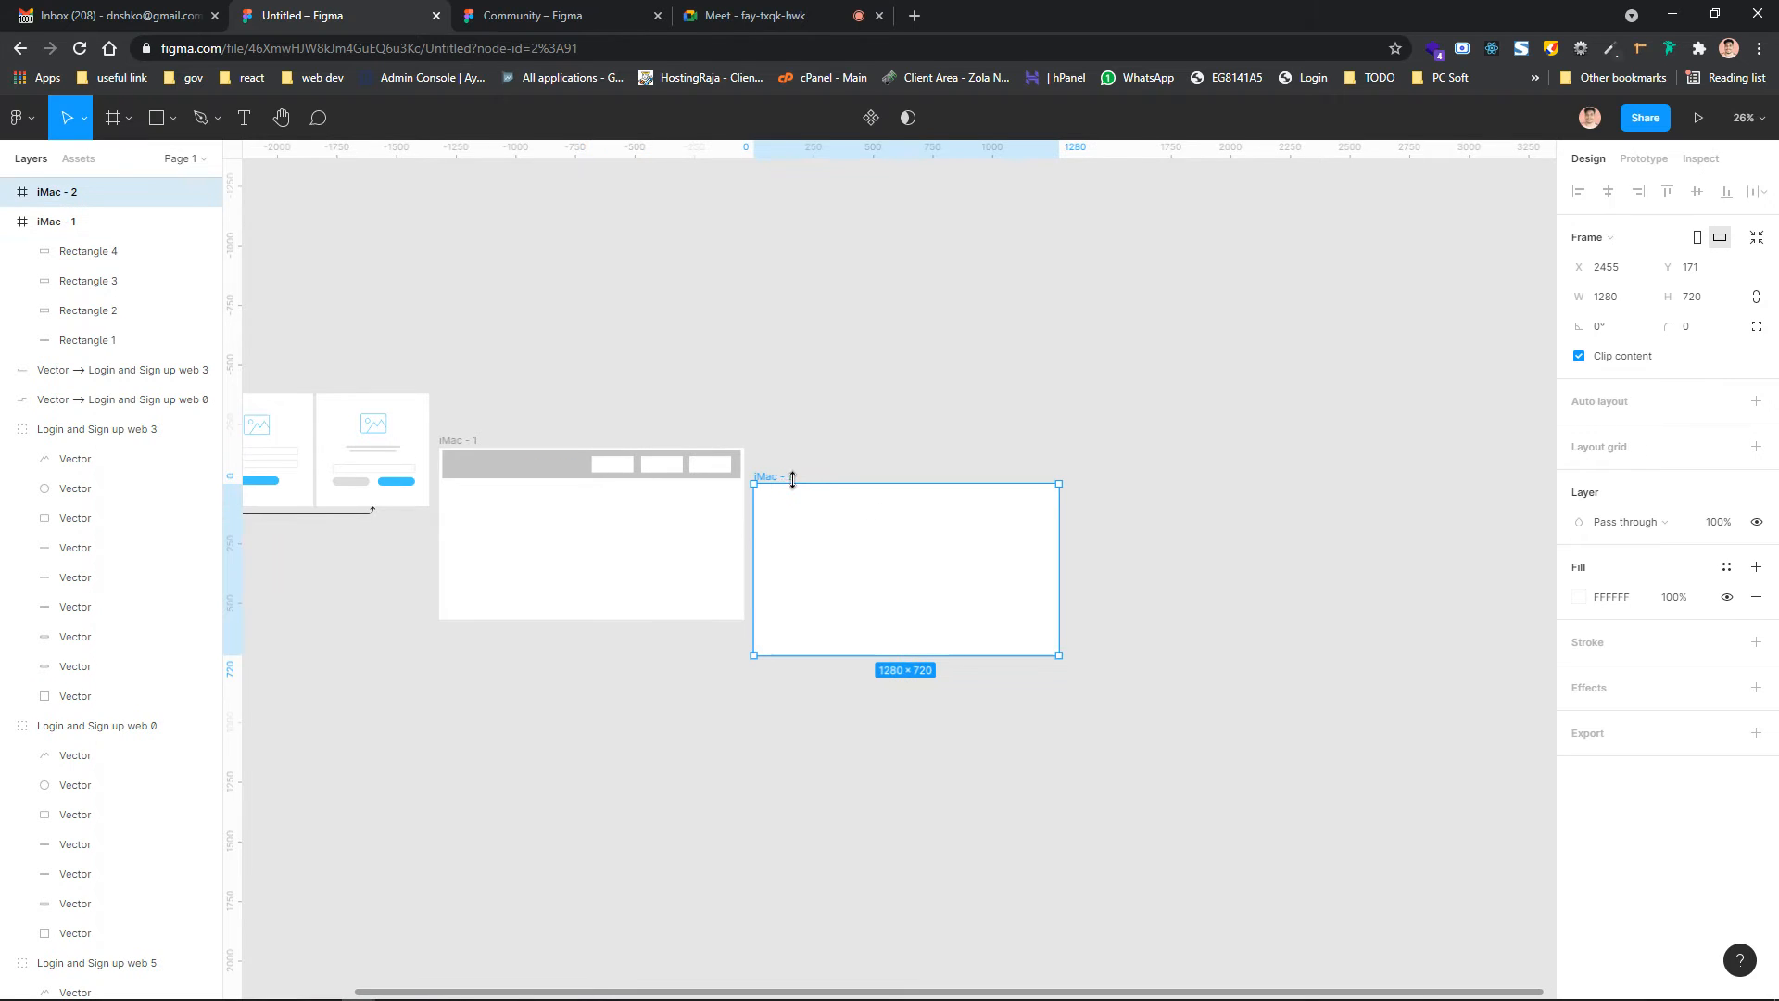
Move the new iMac frame farther right and up, and duplicate it twice below to form an evenly spaced column of three
drag(812, 553, 960, 557)
key(ctrl+d)
drag(965, 760, 964, 814)
mouse_move(959, 804)
mouse_down()
mouse_move(961, 783)
mouse_move(959, 859)
mouse_move(957, 771)
mouse_up()
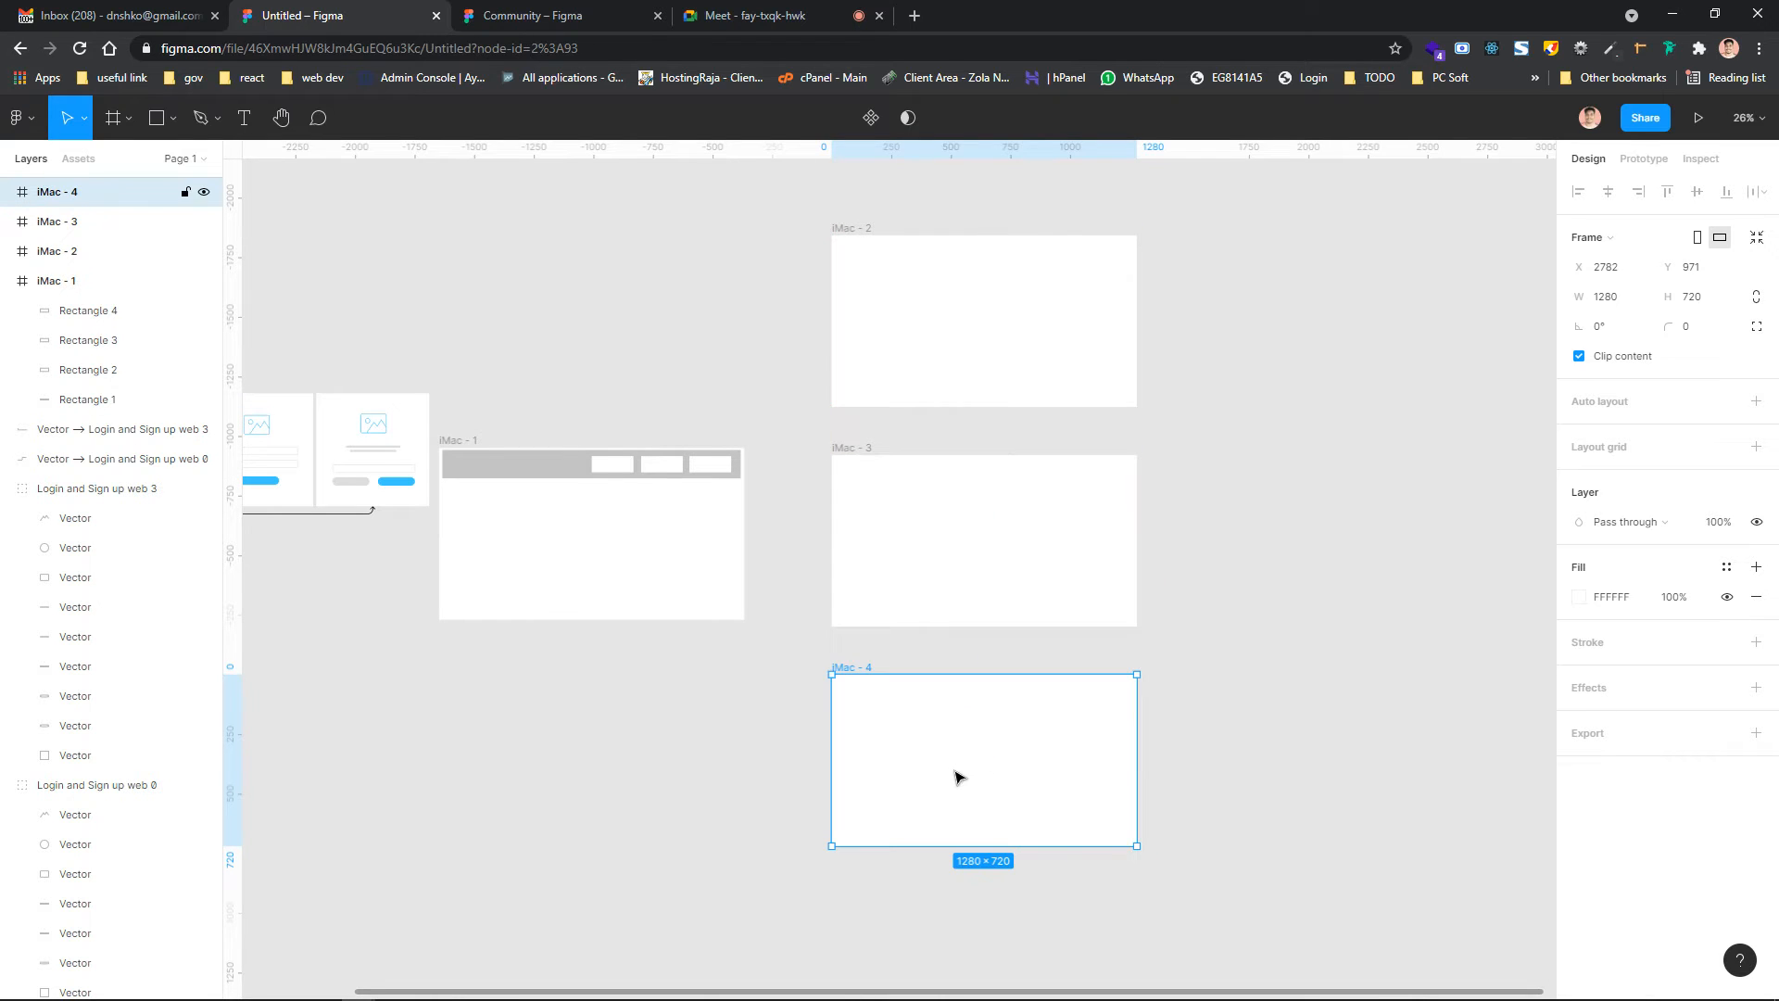
Draw a large grey rectangle of about 1097 × 517 in the middle of the iMac - 2 frame
scroll(751, 695, left, 2)
click(751, 695)
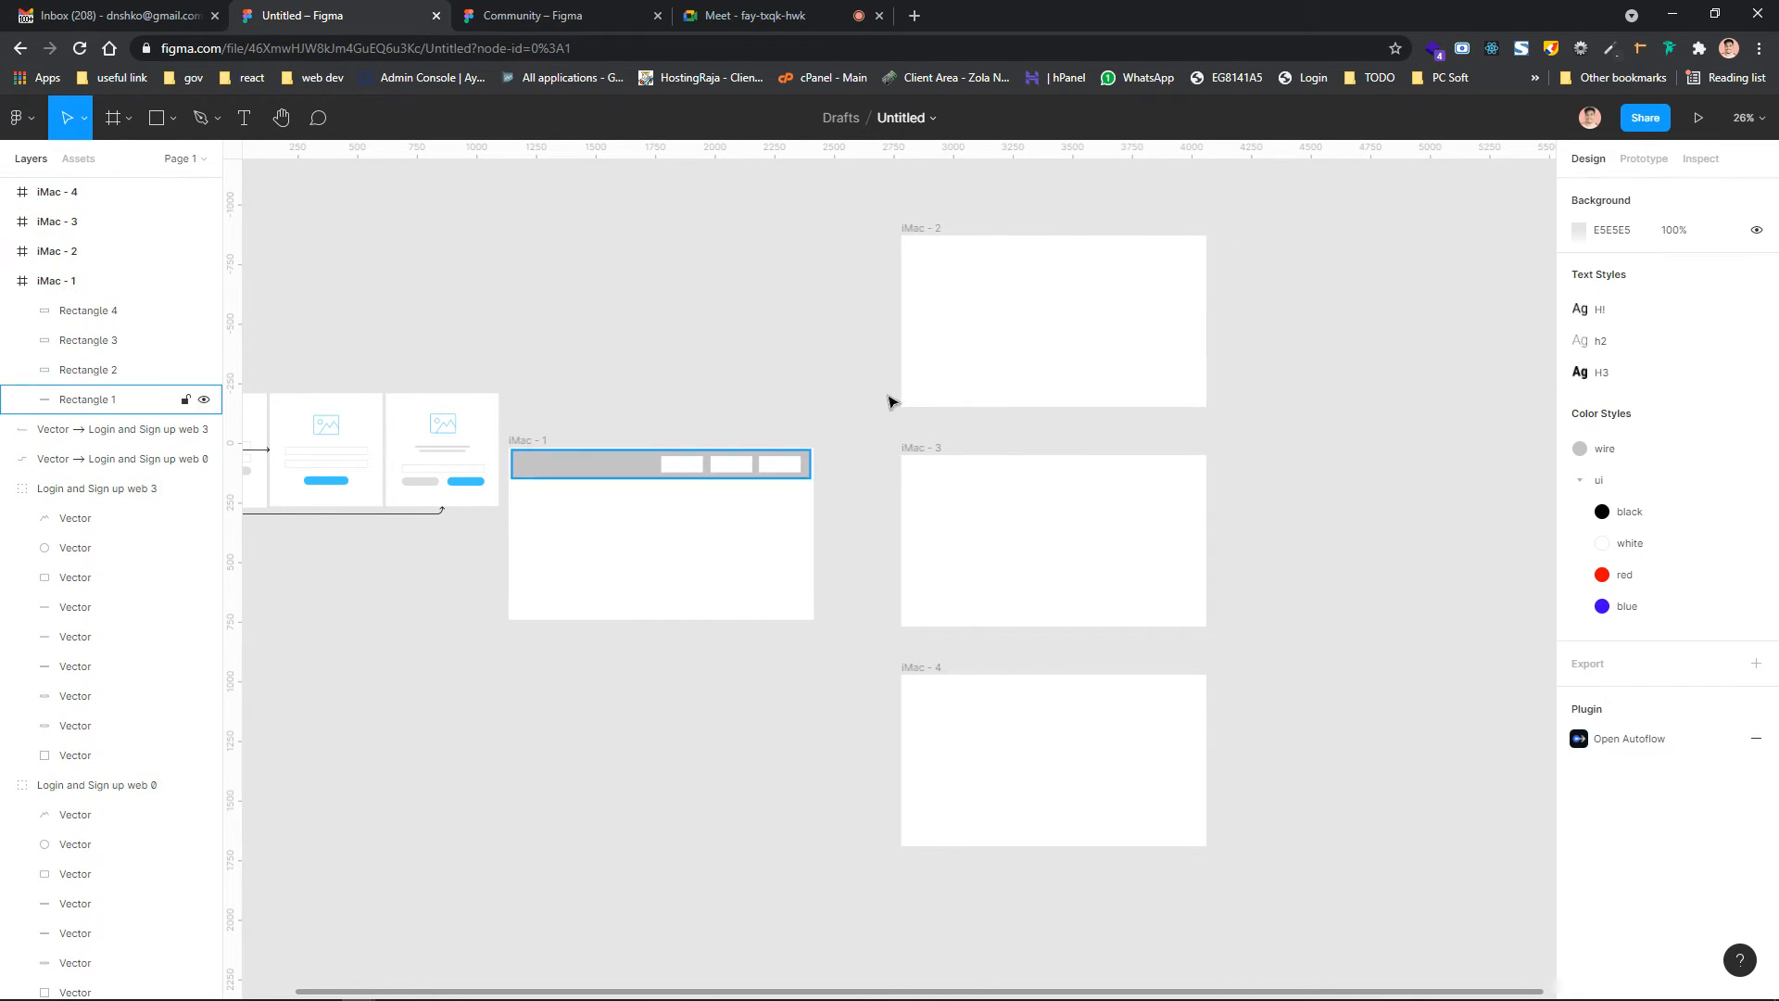
click(680, 462)
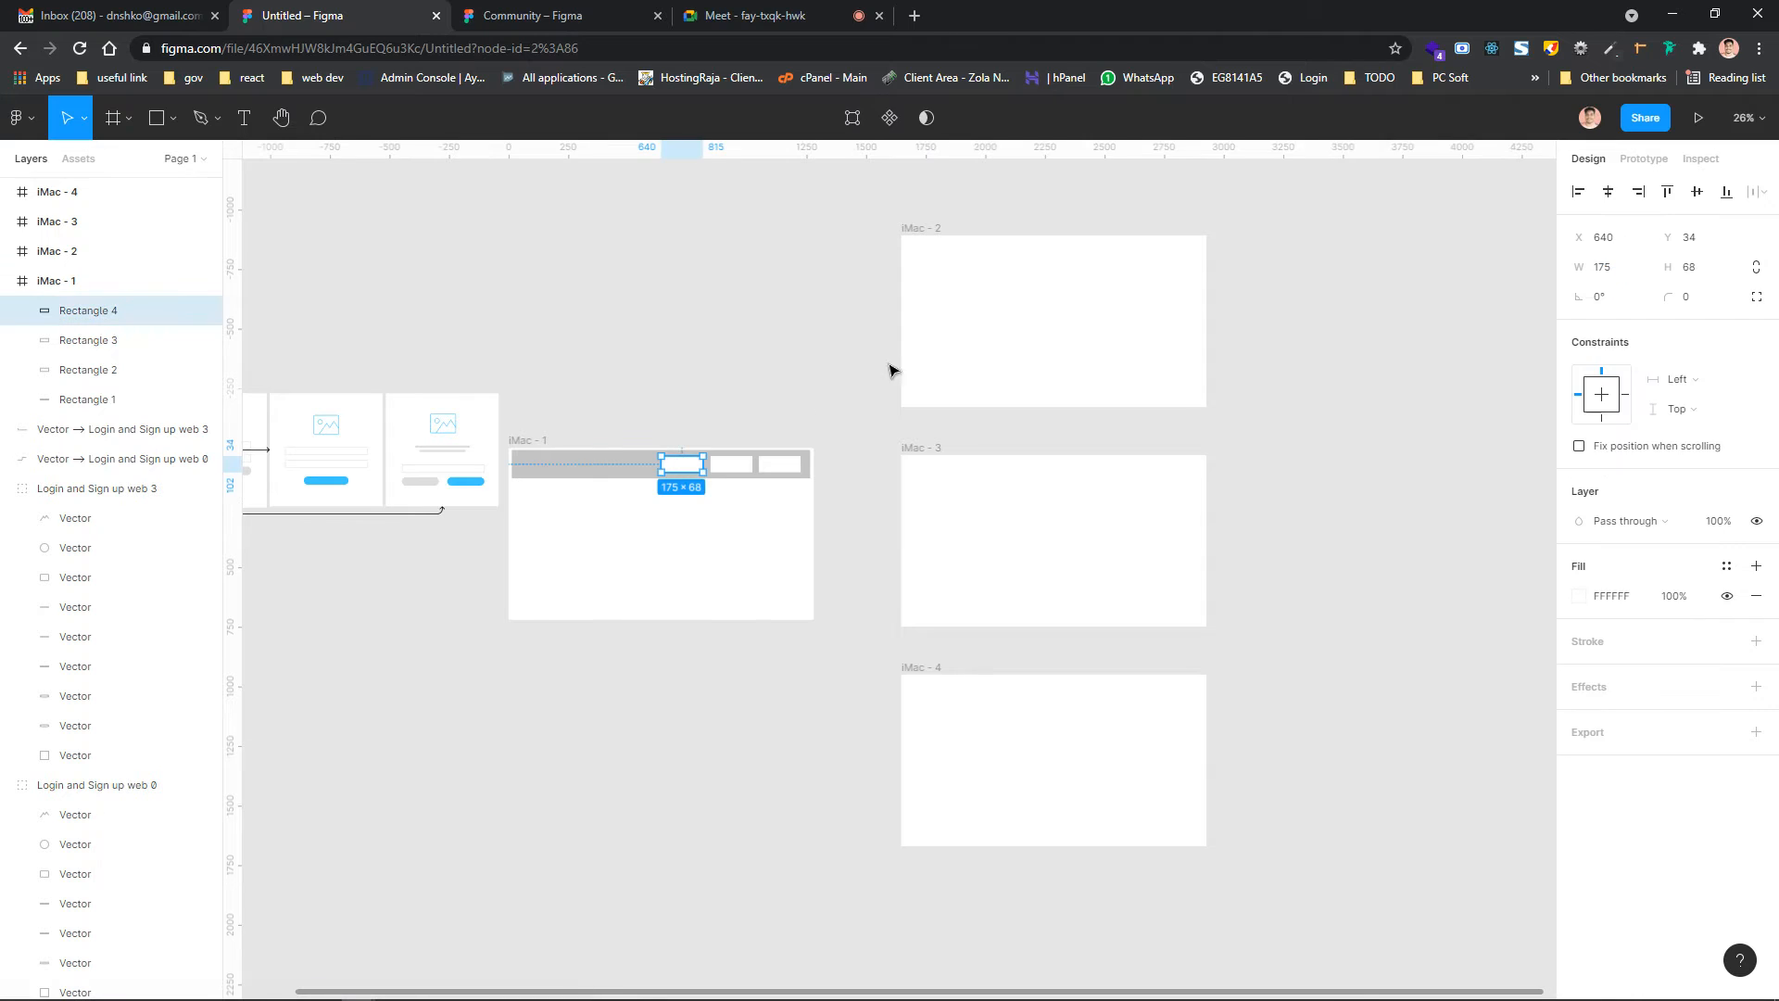
click(1001, 318)
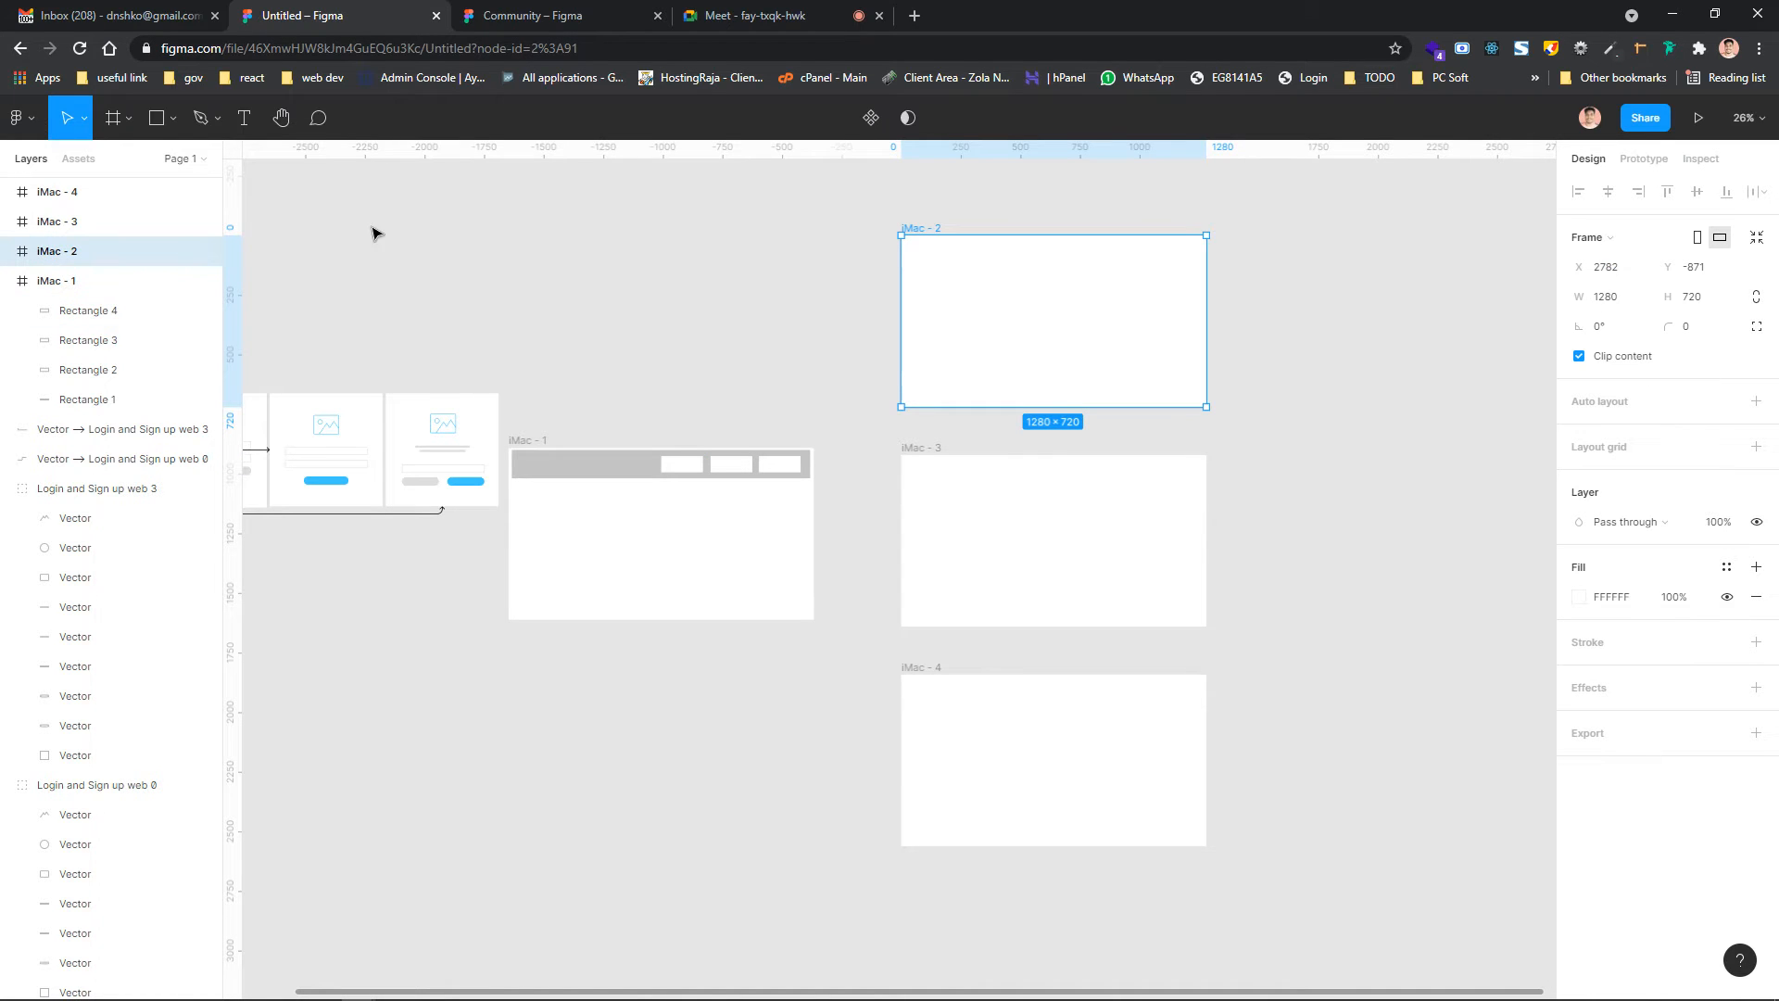
click(153, 118)
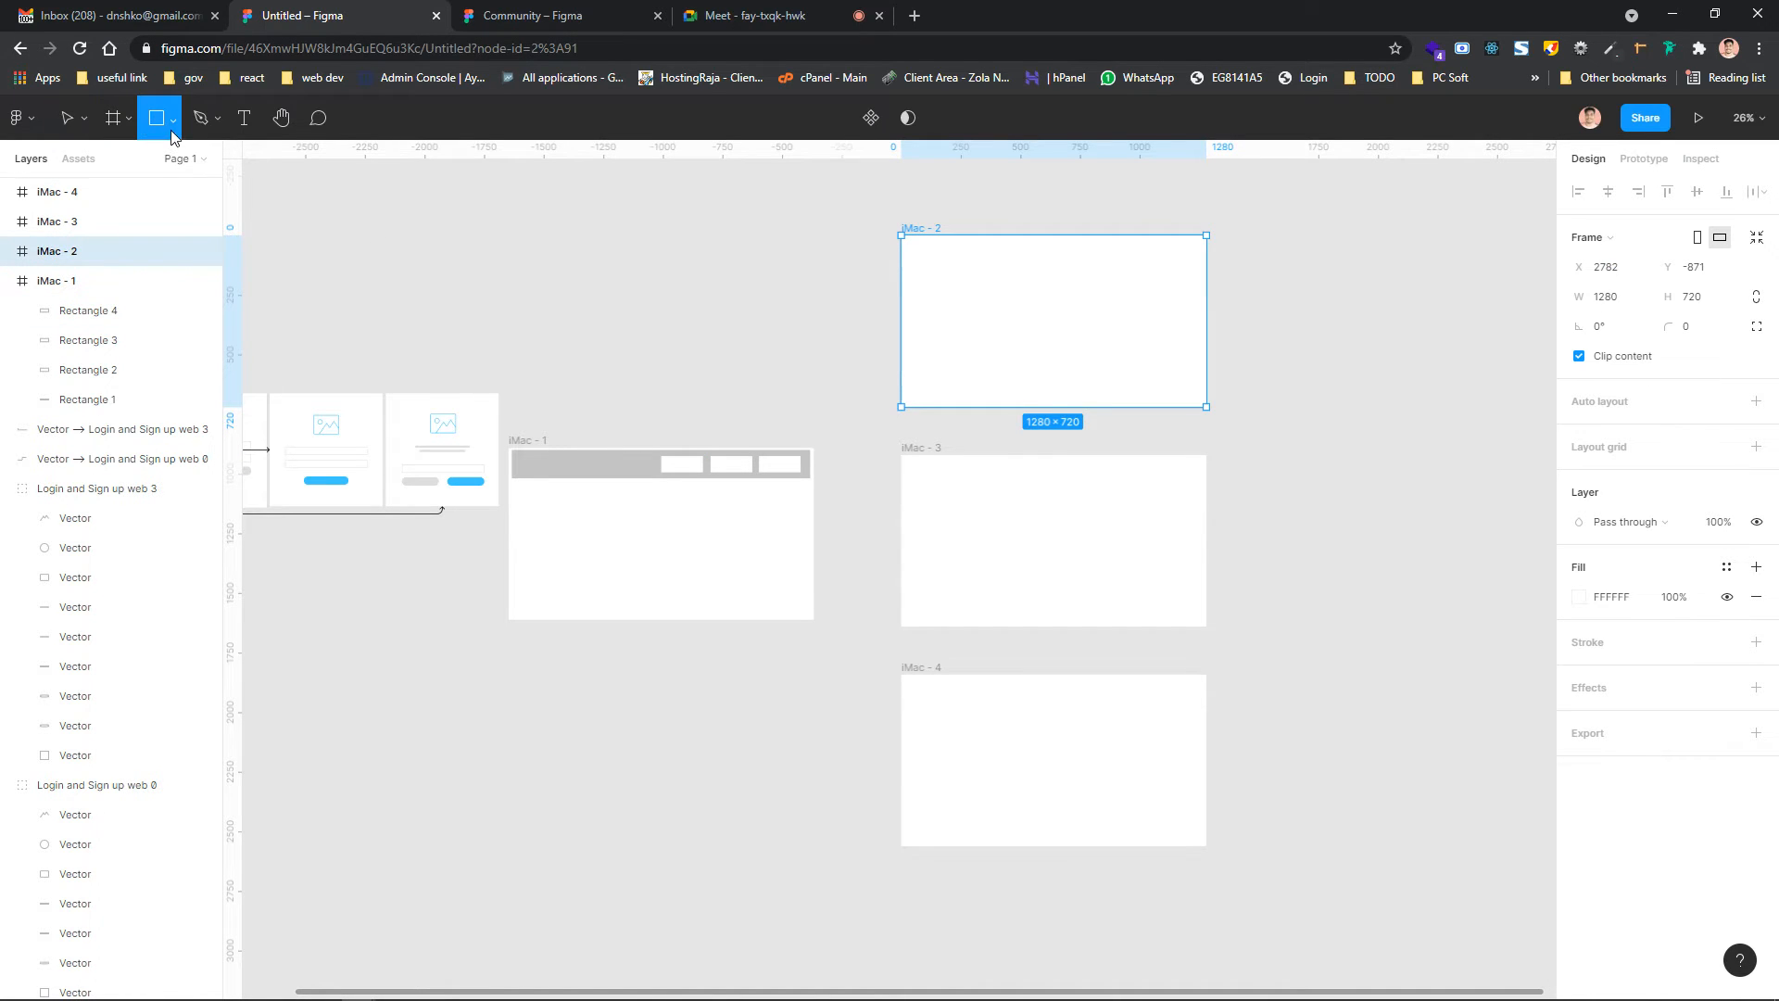
mouse_move(927, 261)
mouse_down()
mouse_move(1194, 366)
mouse_move(1187, 383)
mouse_up()
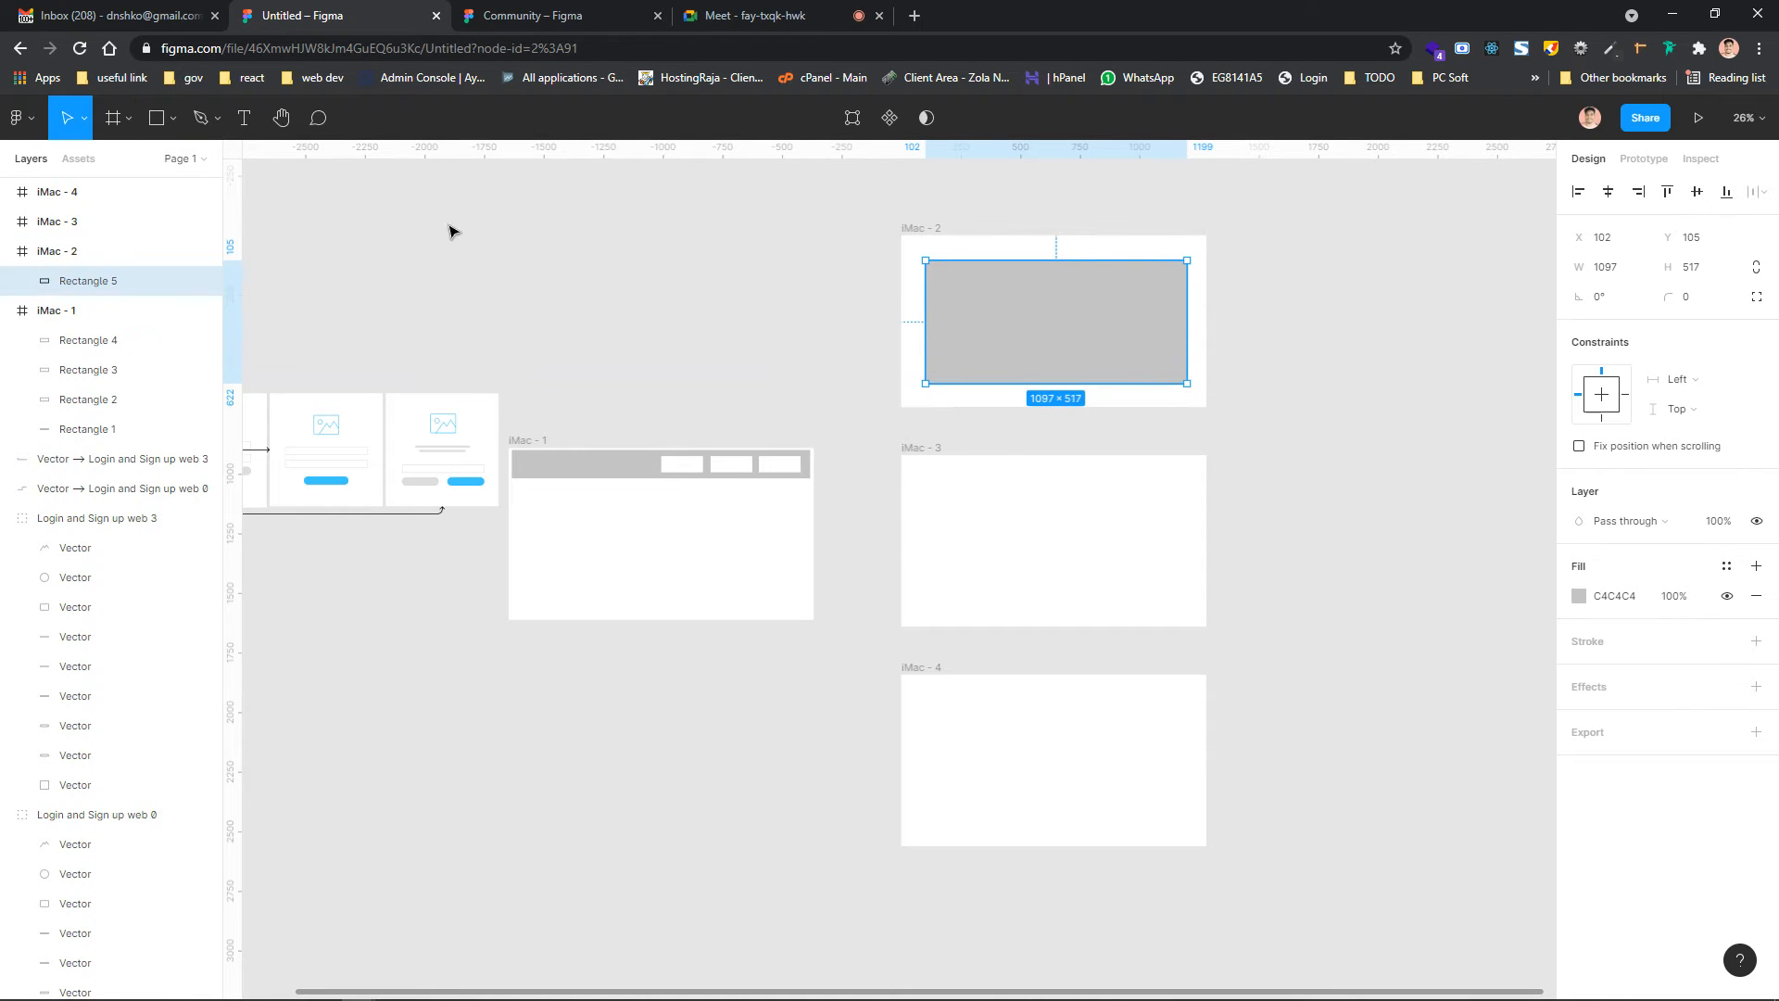
Draw a tall sidebar rectangle of about 276 × 590 along the left side of the iMac - 3 frame
click(173, 119)
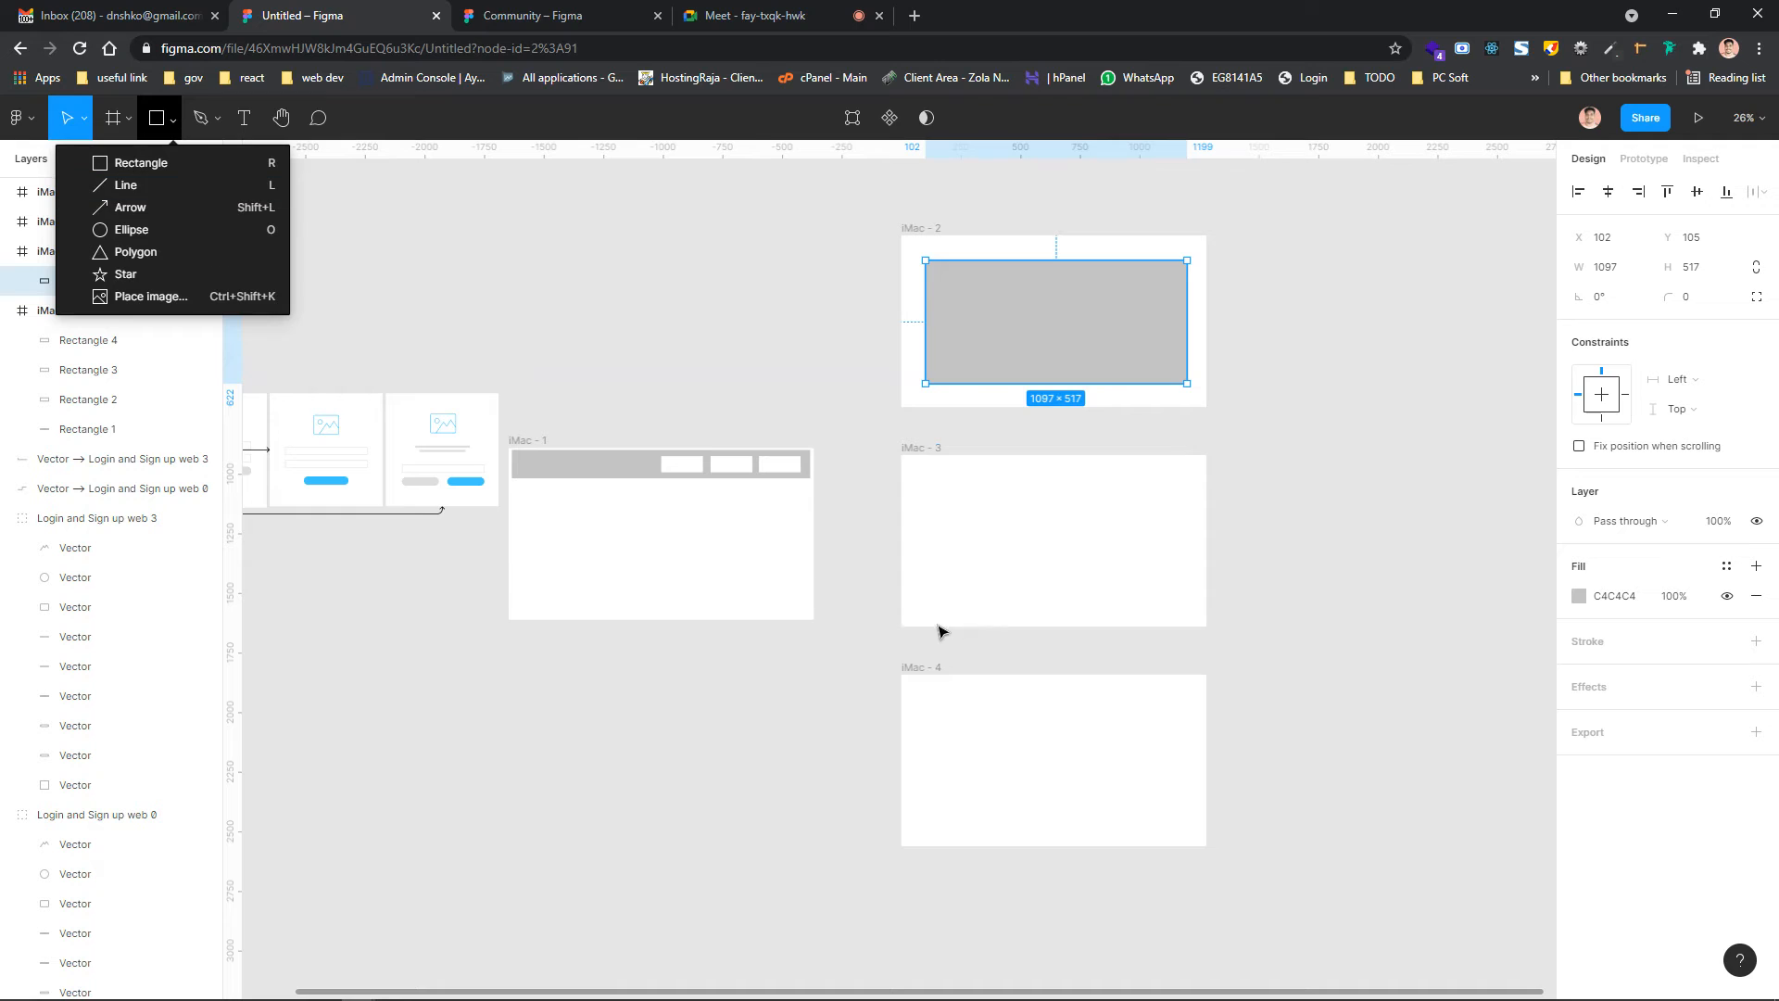
click(941, 516)
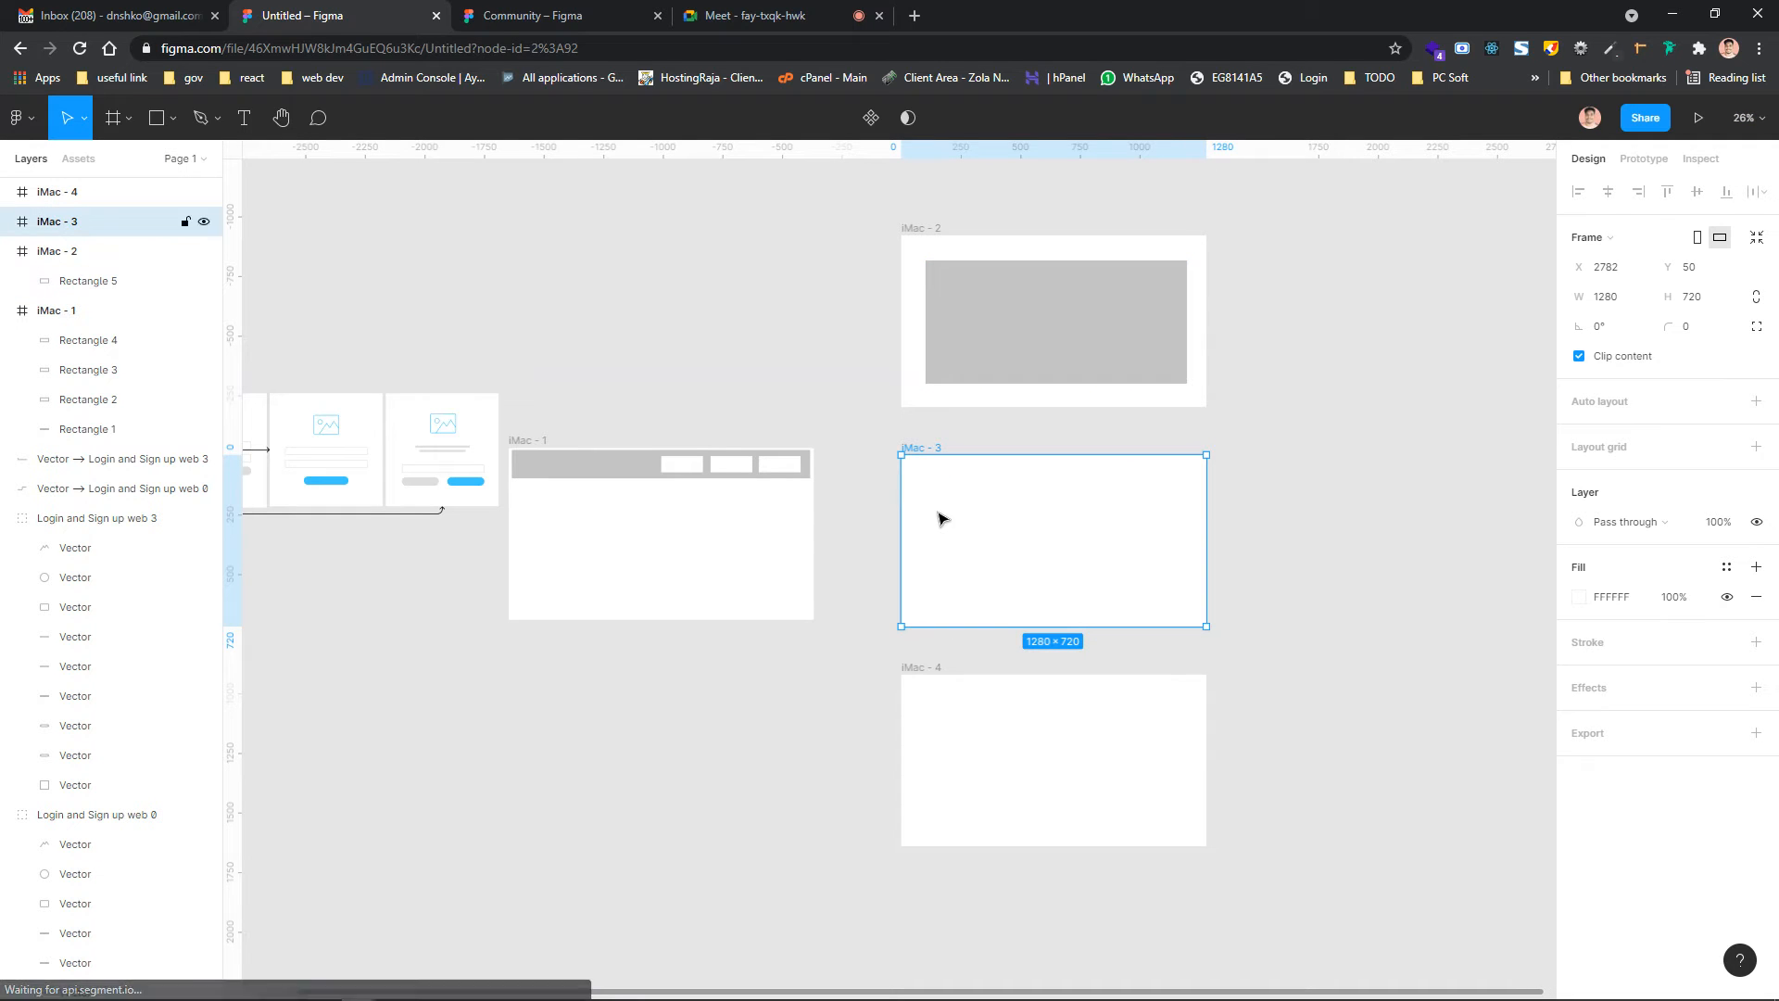
click(174, 118)
click(233, 163)
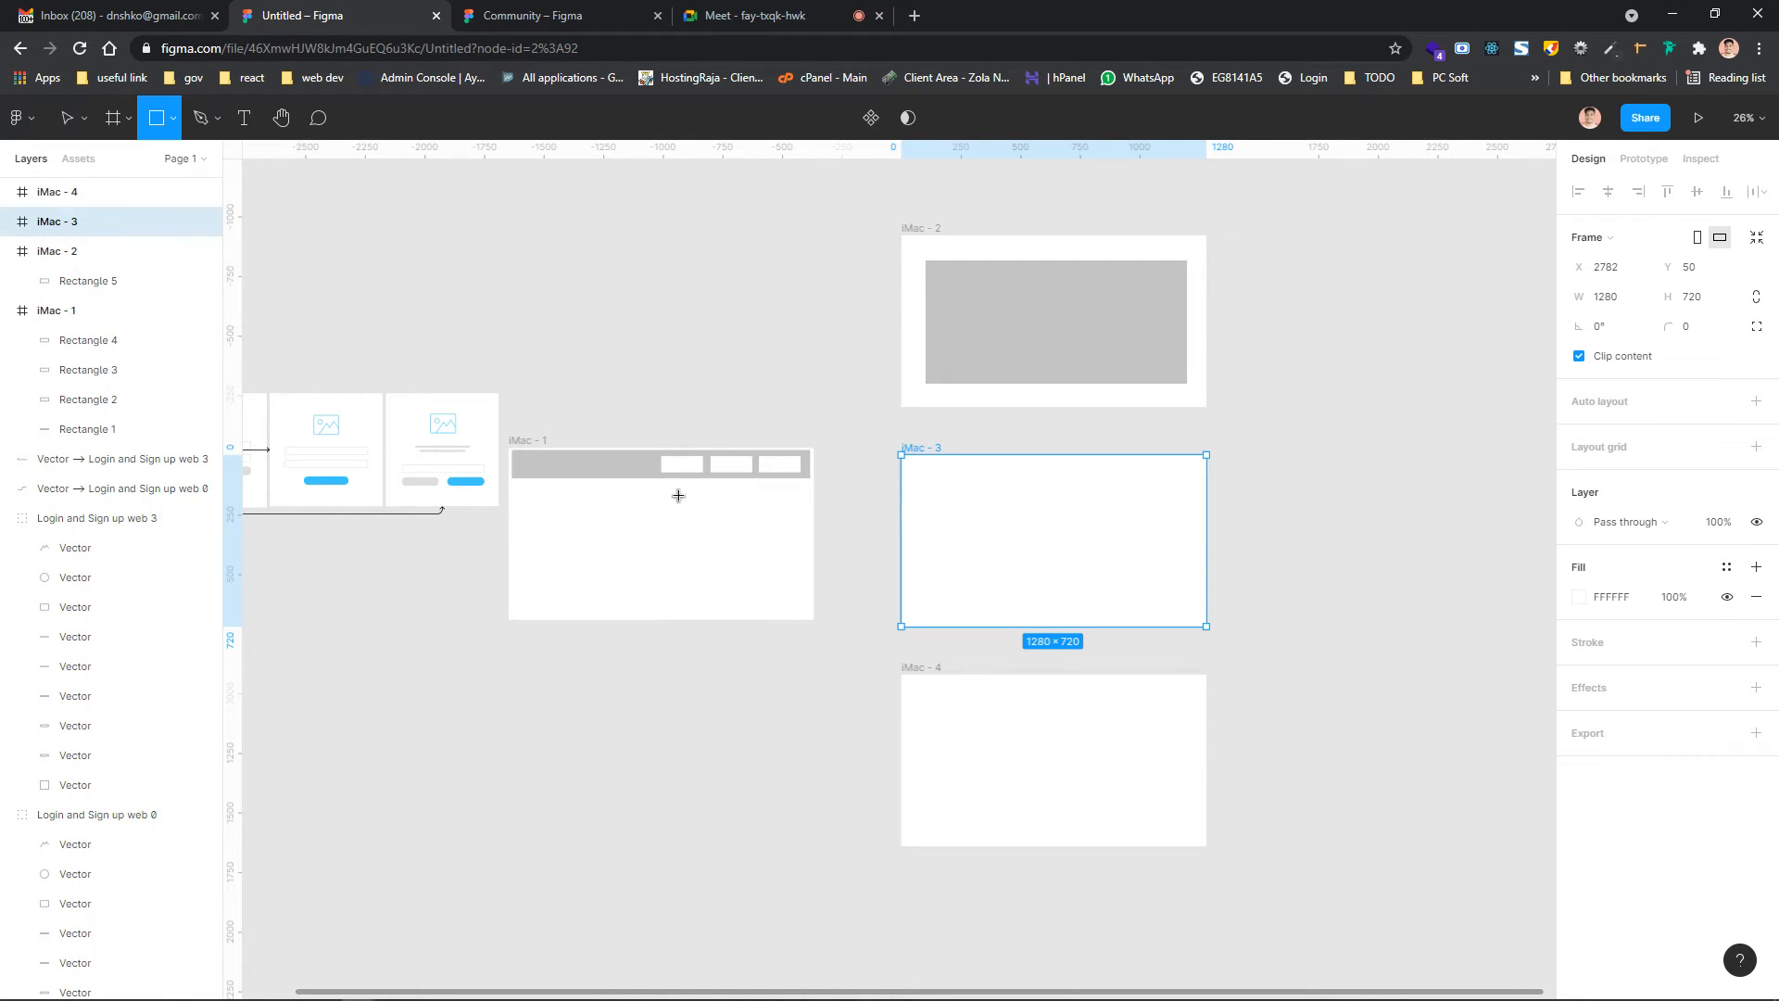
drag(915, 470, 981, 612)
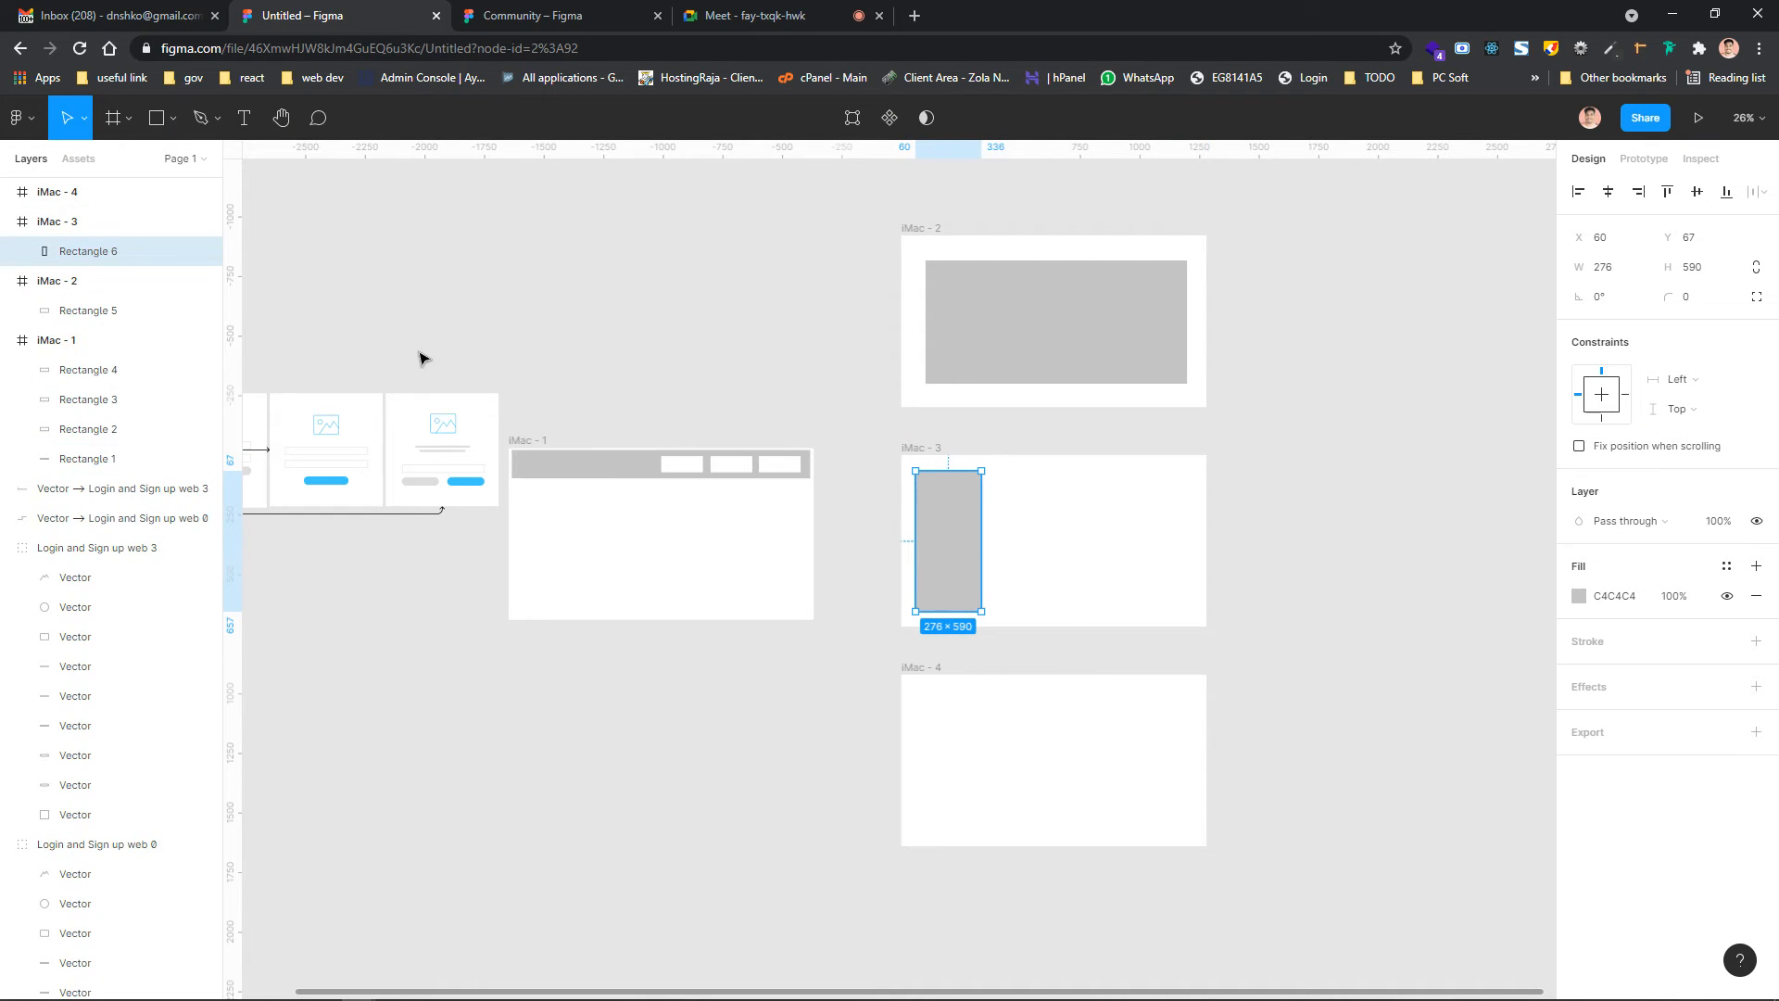
Fill the iMac - 4 frame with two rows of three grey rectangles, each about 252 × 270, by duplicating one drawn rectangle
click(177, 133)
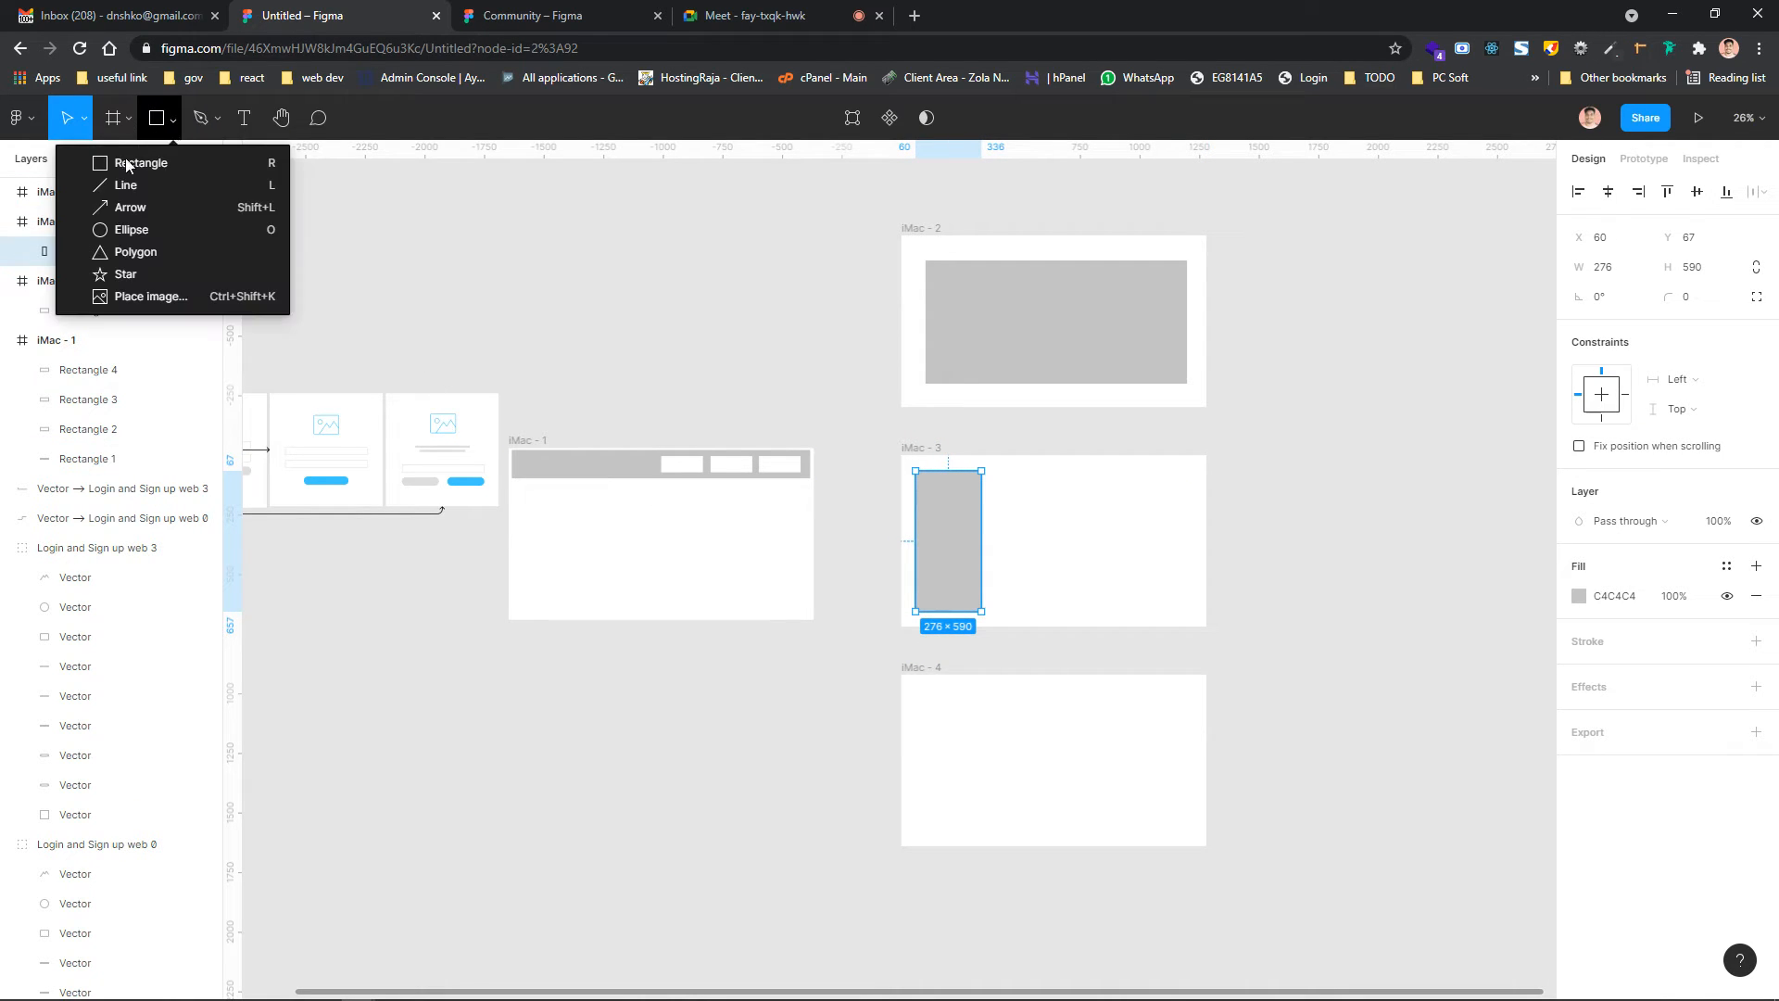
click(130, 163)
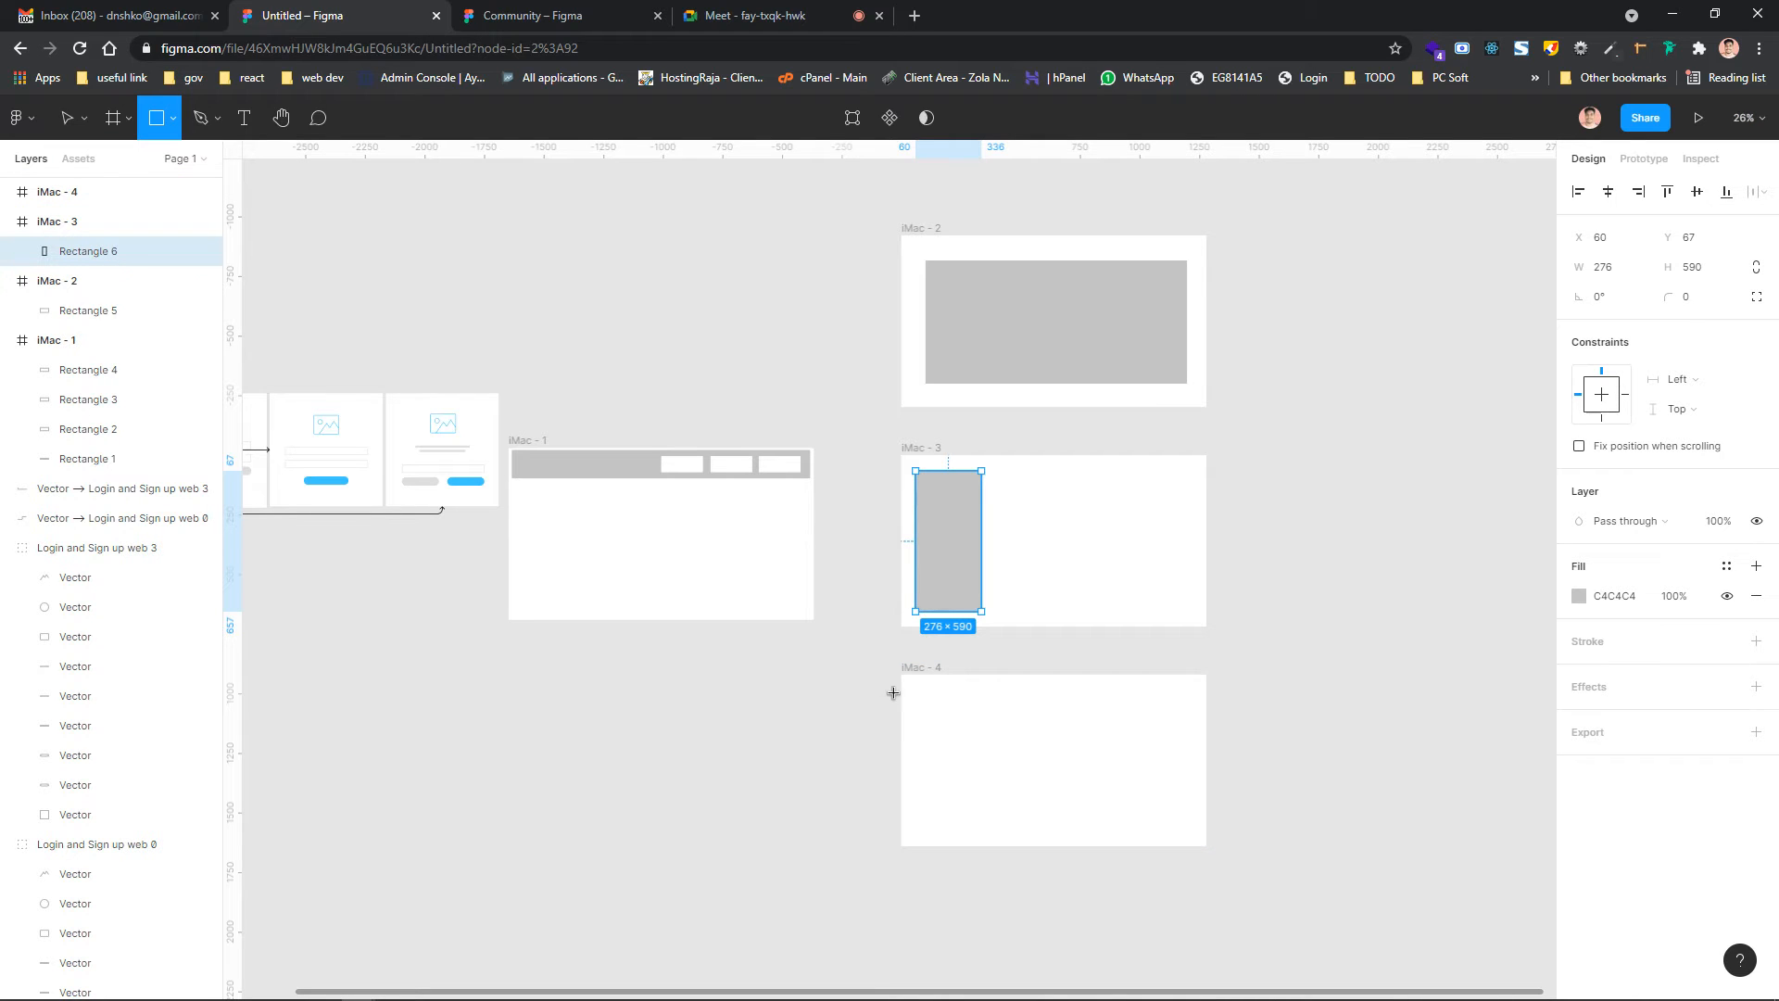
mouse_move(913, 696)
mouse_down()
mouse_move(991, 775)
mouse_move(973, 760)
mouse_move(1044, 735)
mouse_move(1144, 738)
mouse_move(897, 698)
mouse_up()
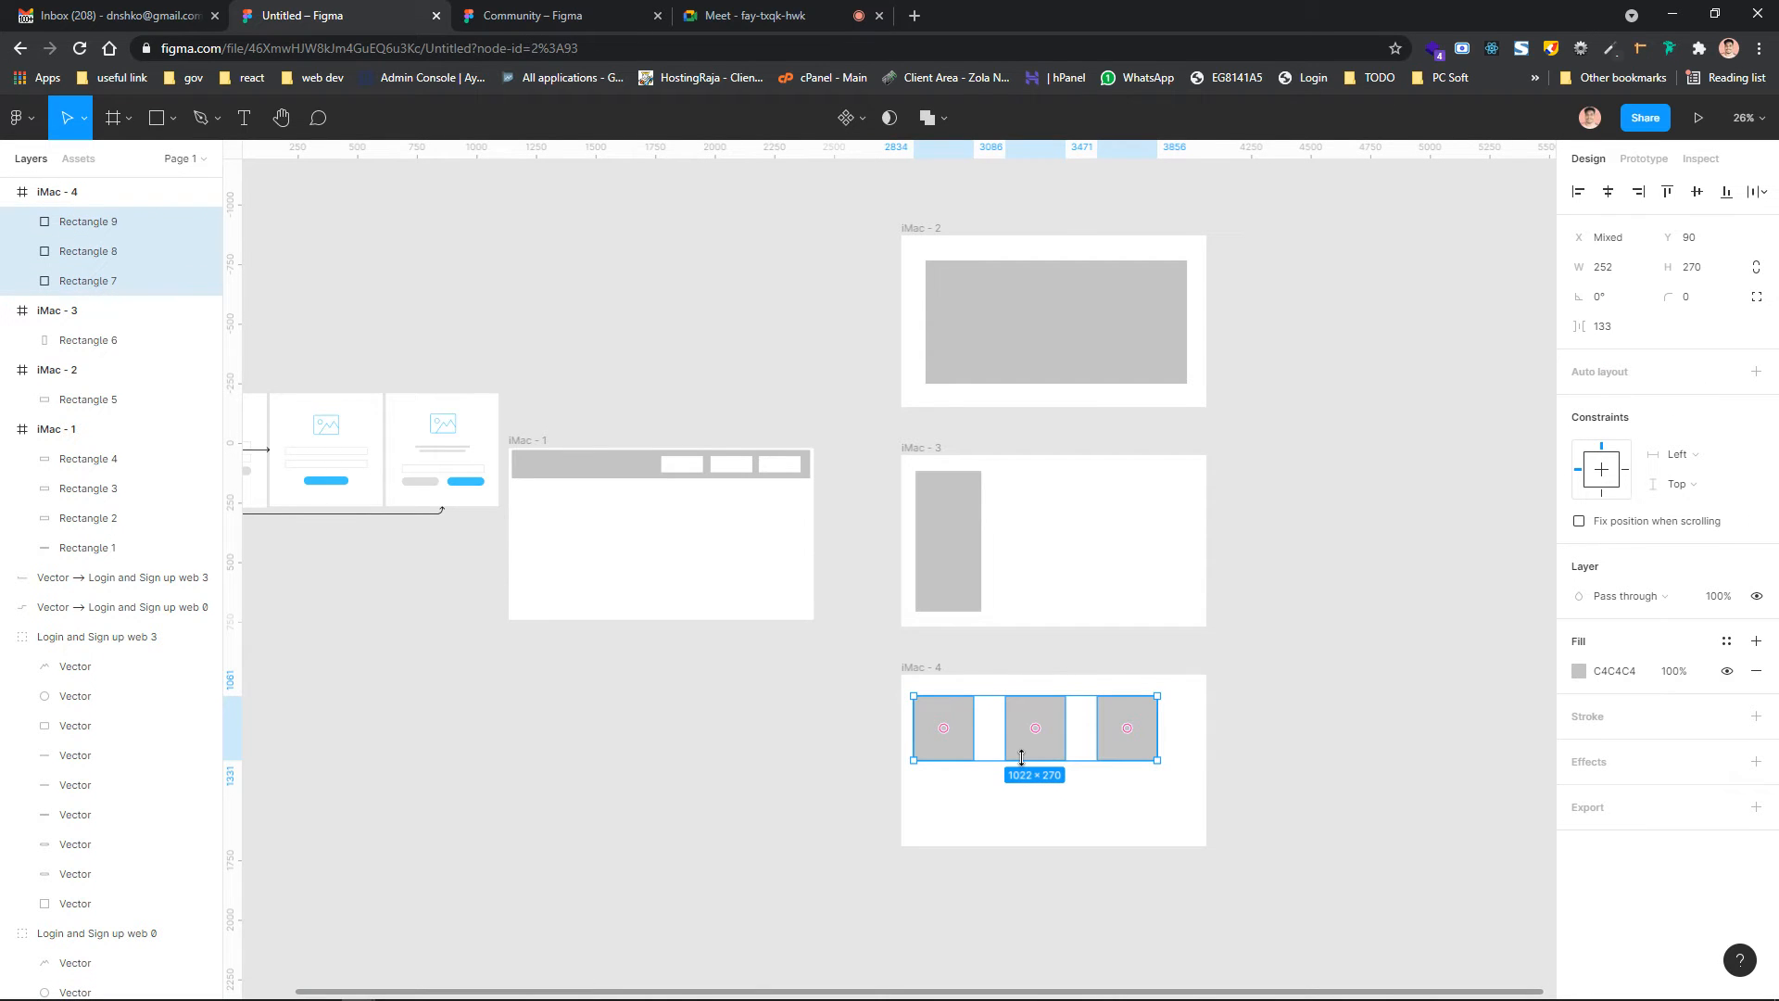
drag(1023, 741, 1025, 819)
click(1307, 735)
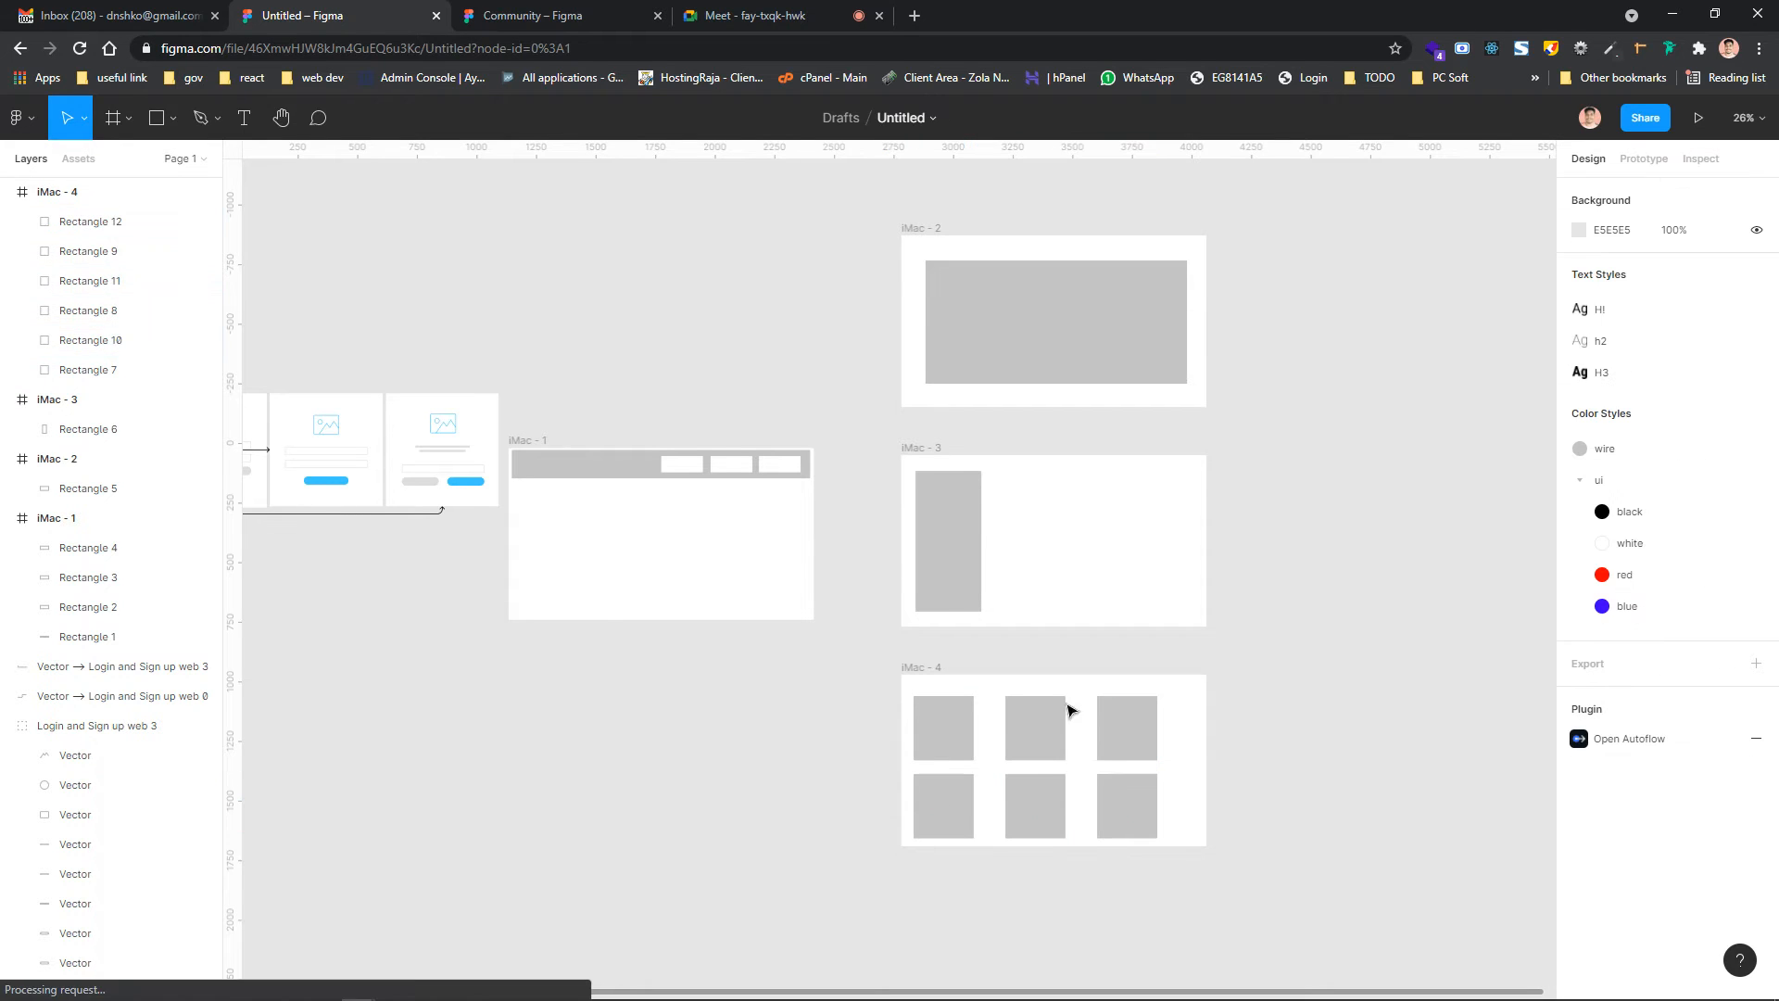
Wrap the iMac - 4 frame in a new enclosing frame with Frame selection
click(923, 669)
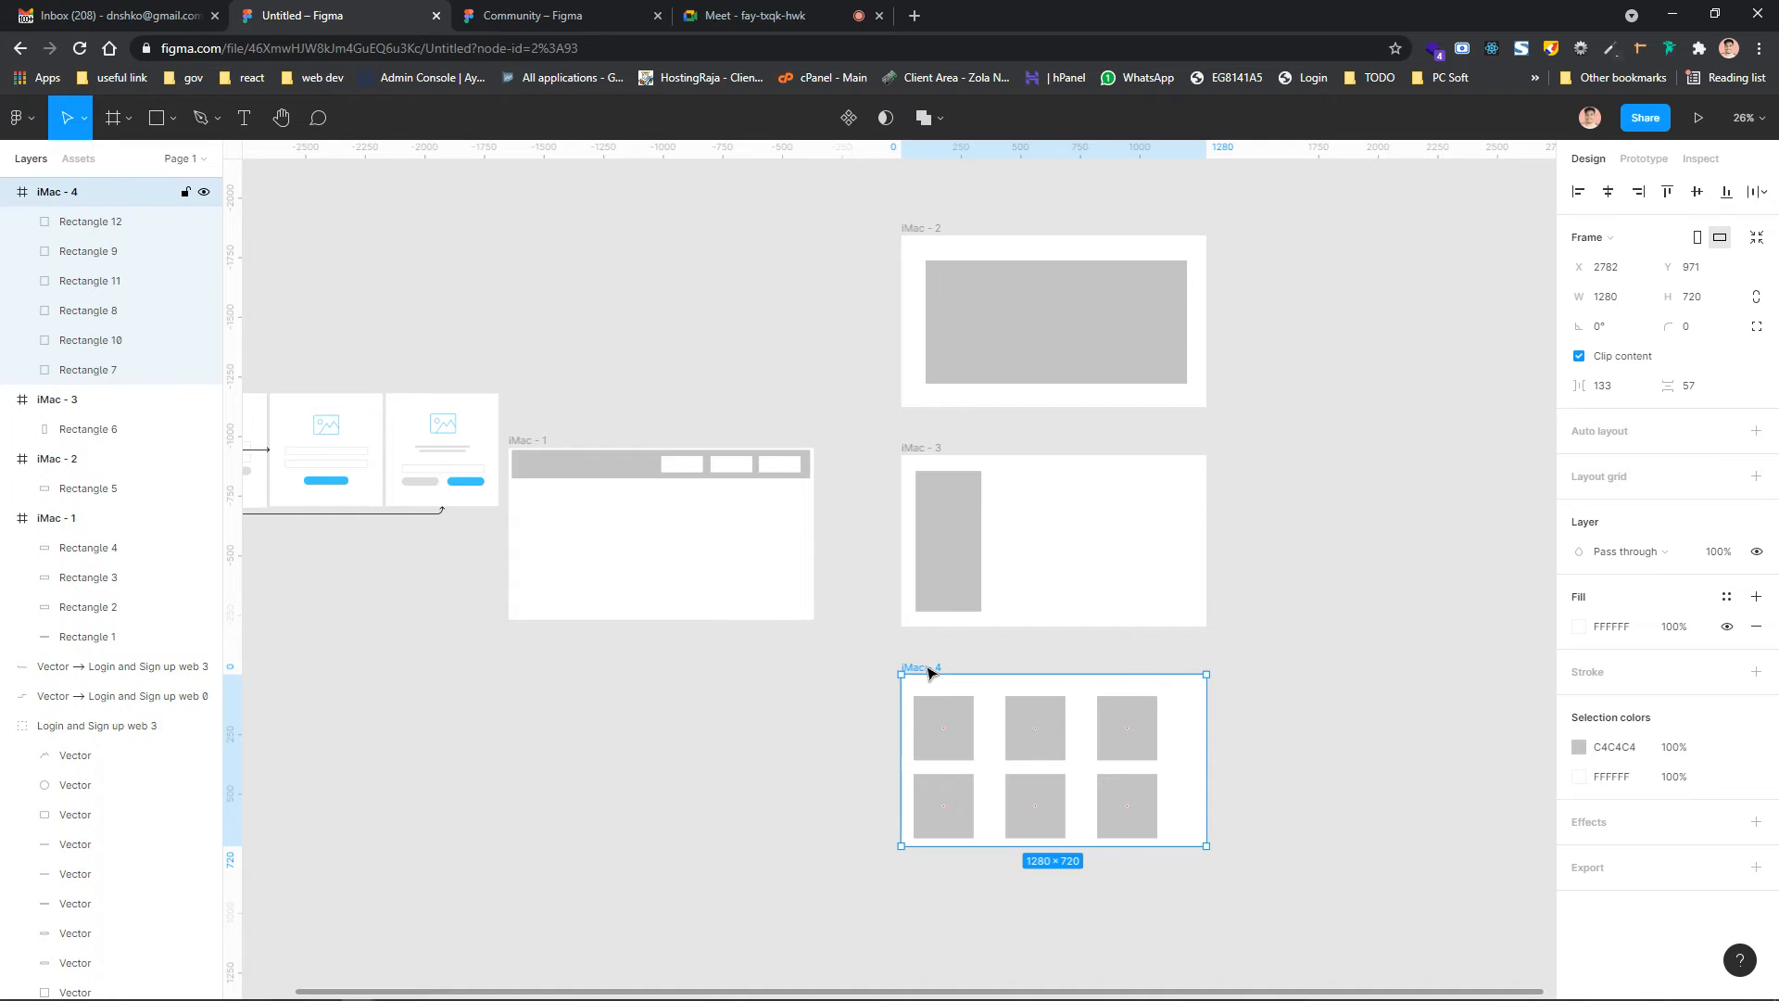
right_click(932, 671)
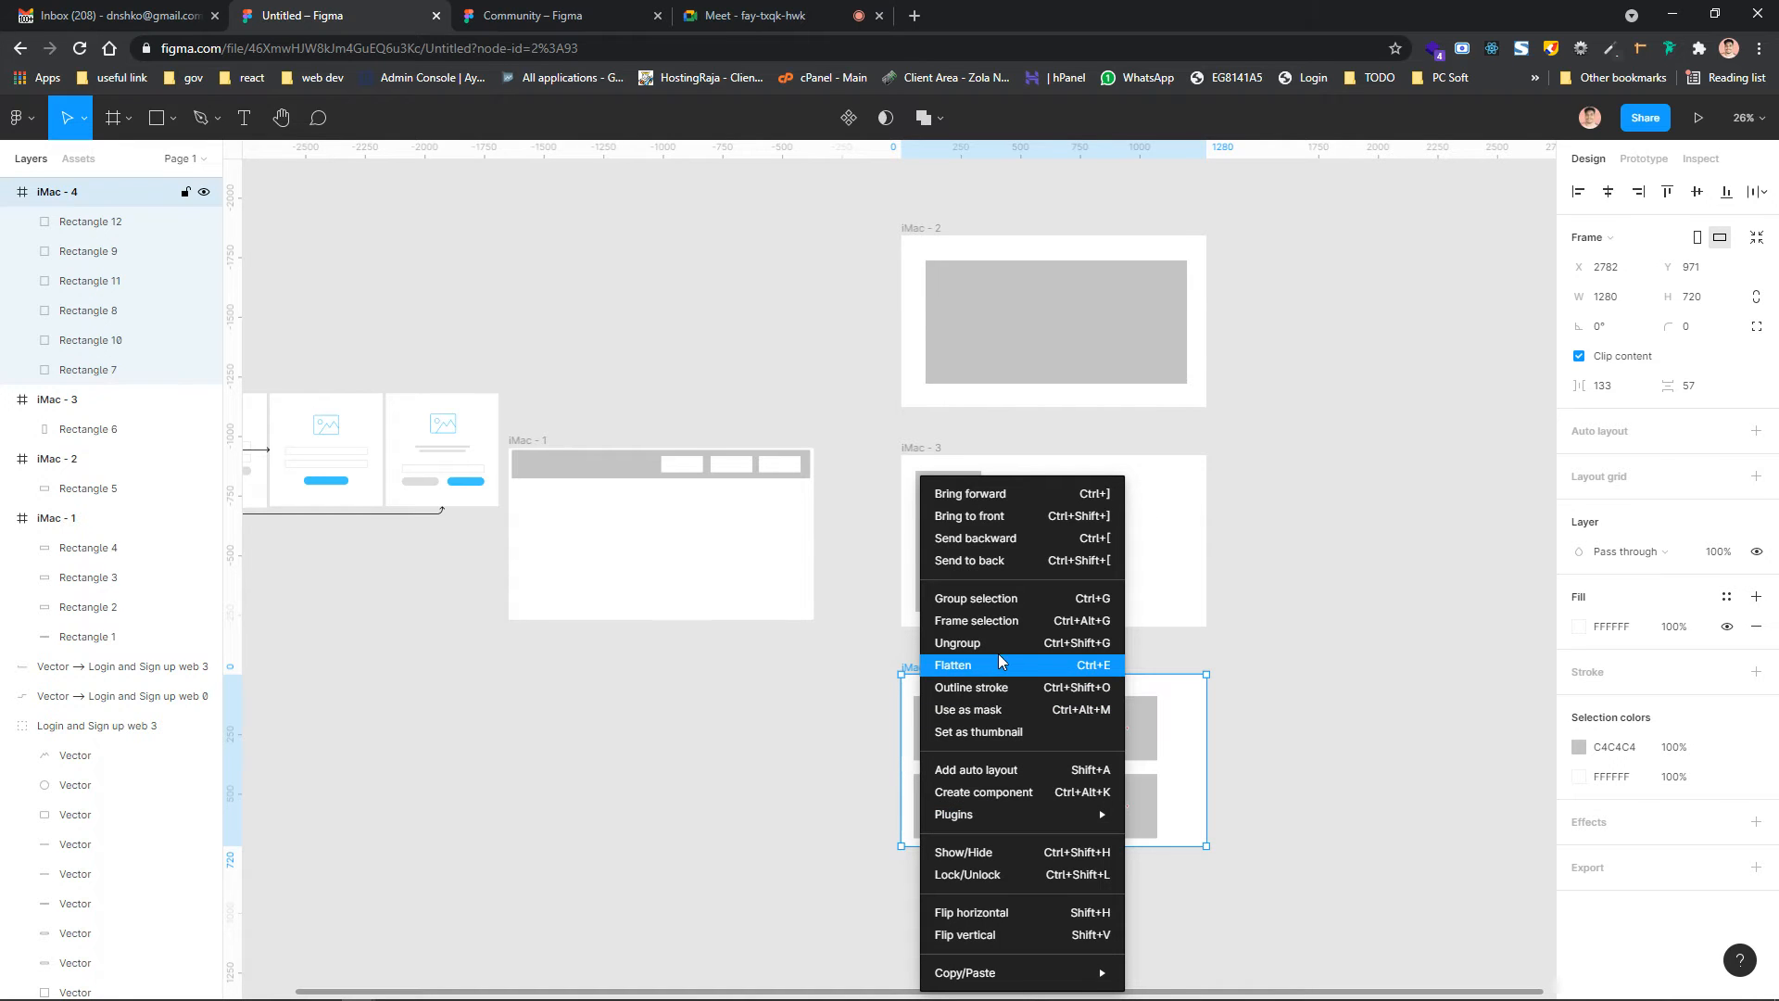
click(1017, 621)
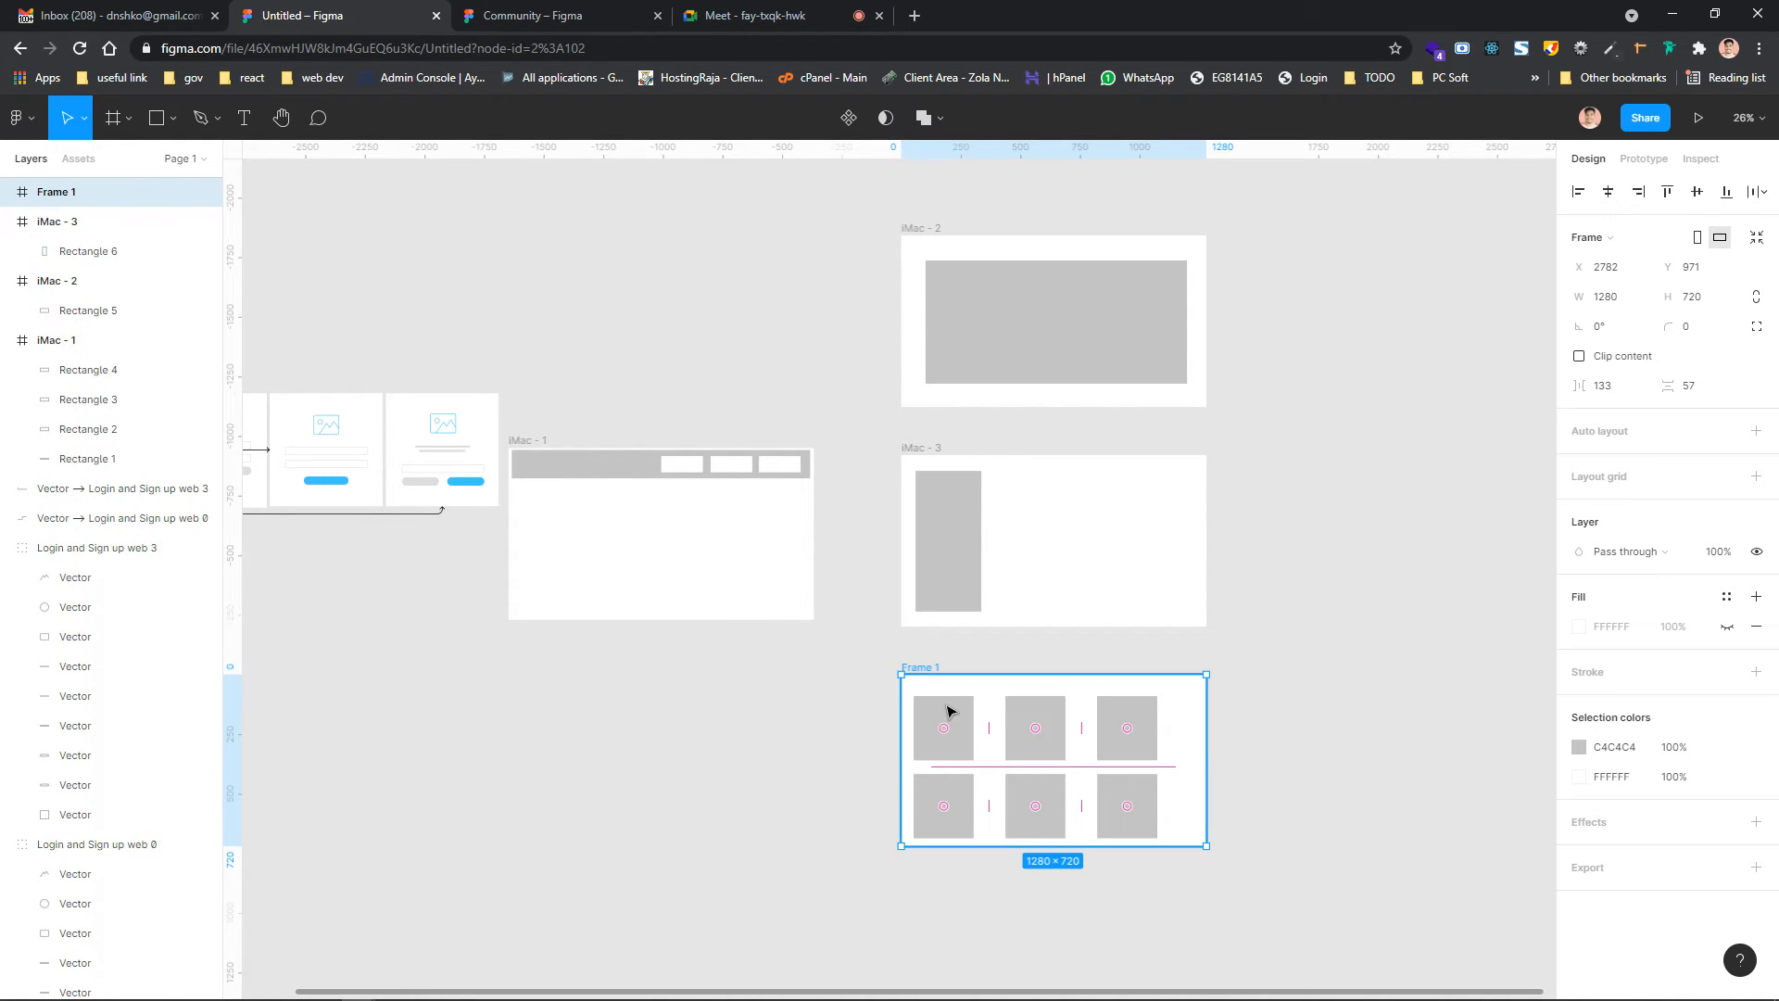
key(ctrl+alt+g)
Shift the inner iMac - 4 frame off its position and realign it to the horizontal and vertical centre of its enclosing frame
mouse_move(1180, 832)
mouse_down()
mouse_move(1080, 754)
mouse_move(1183, 834)
mouse_up()
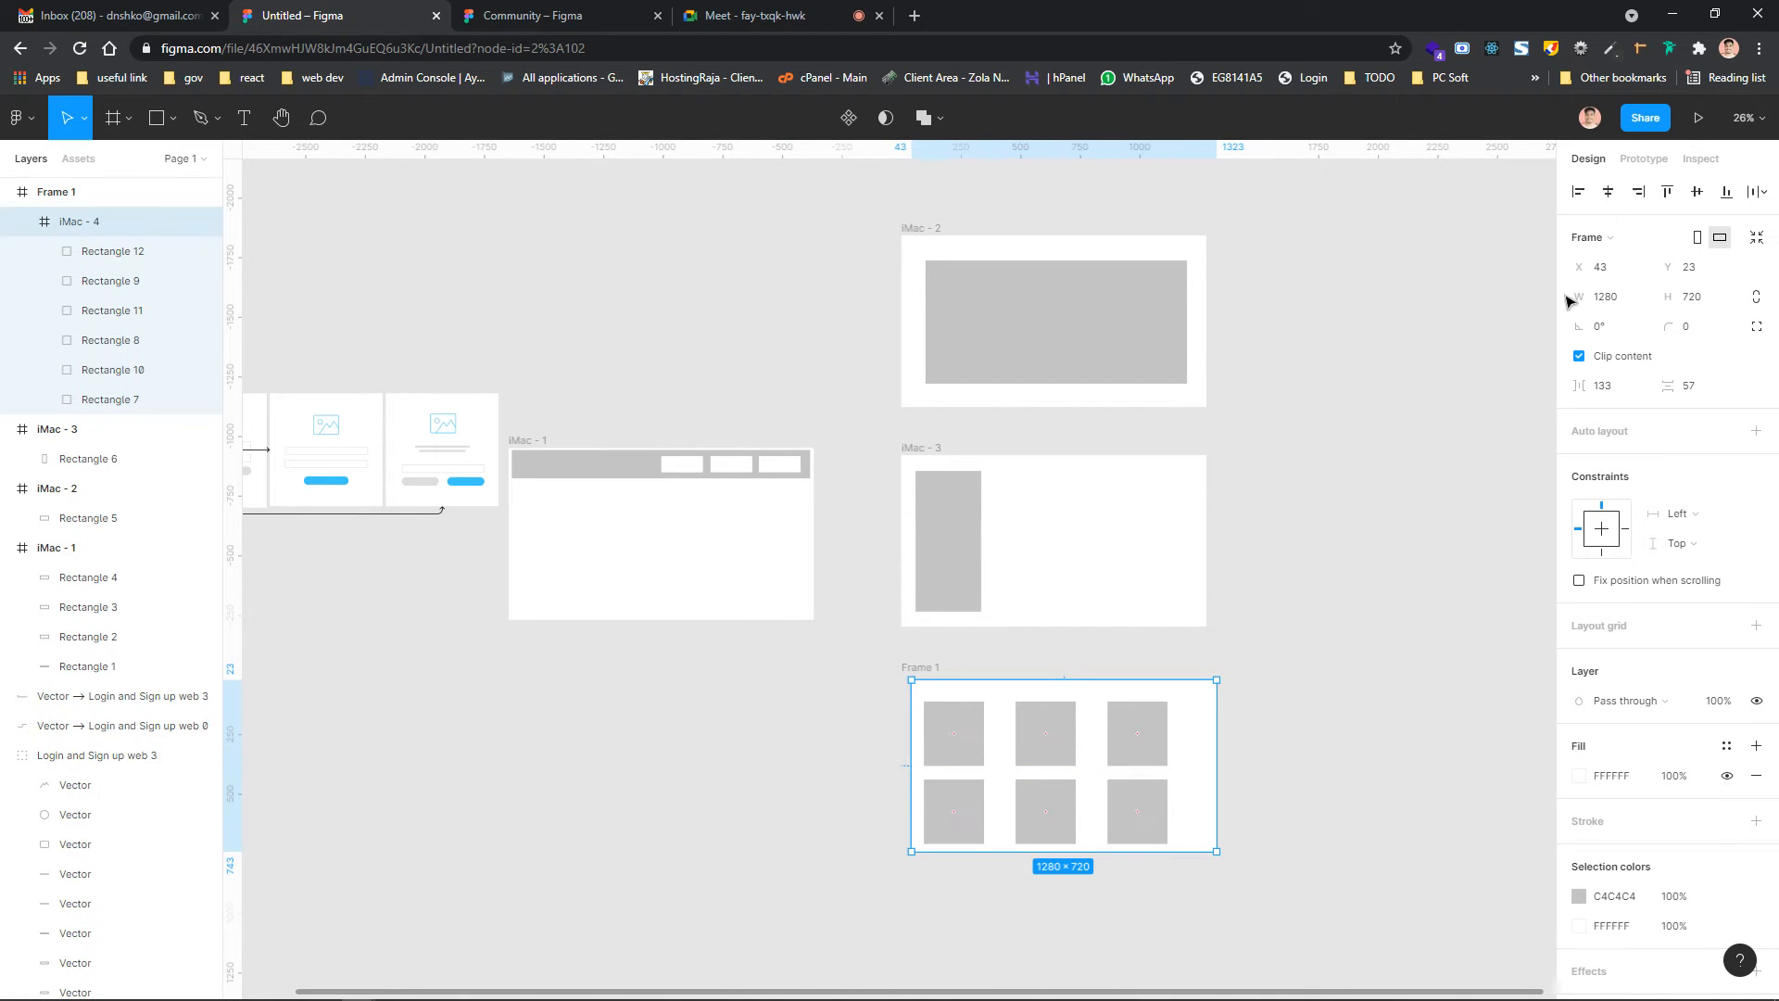
click(1608, 192)
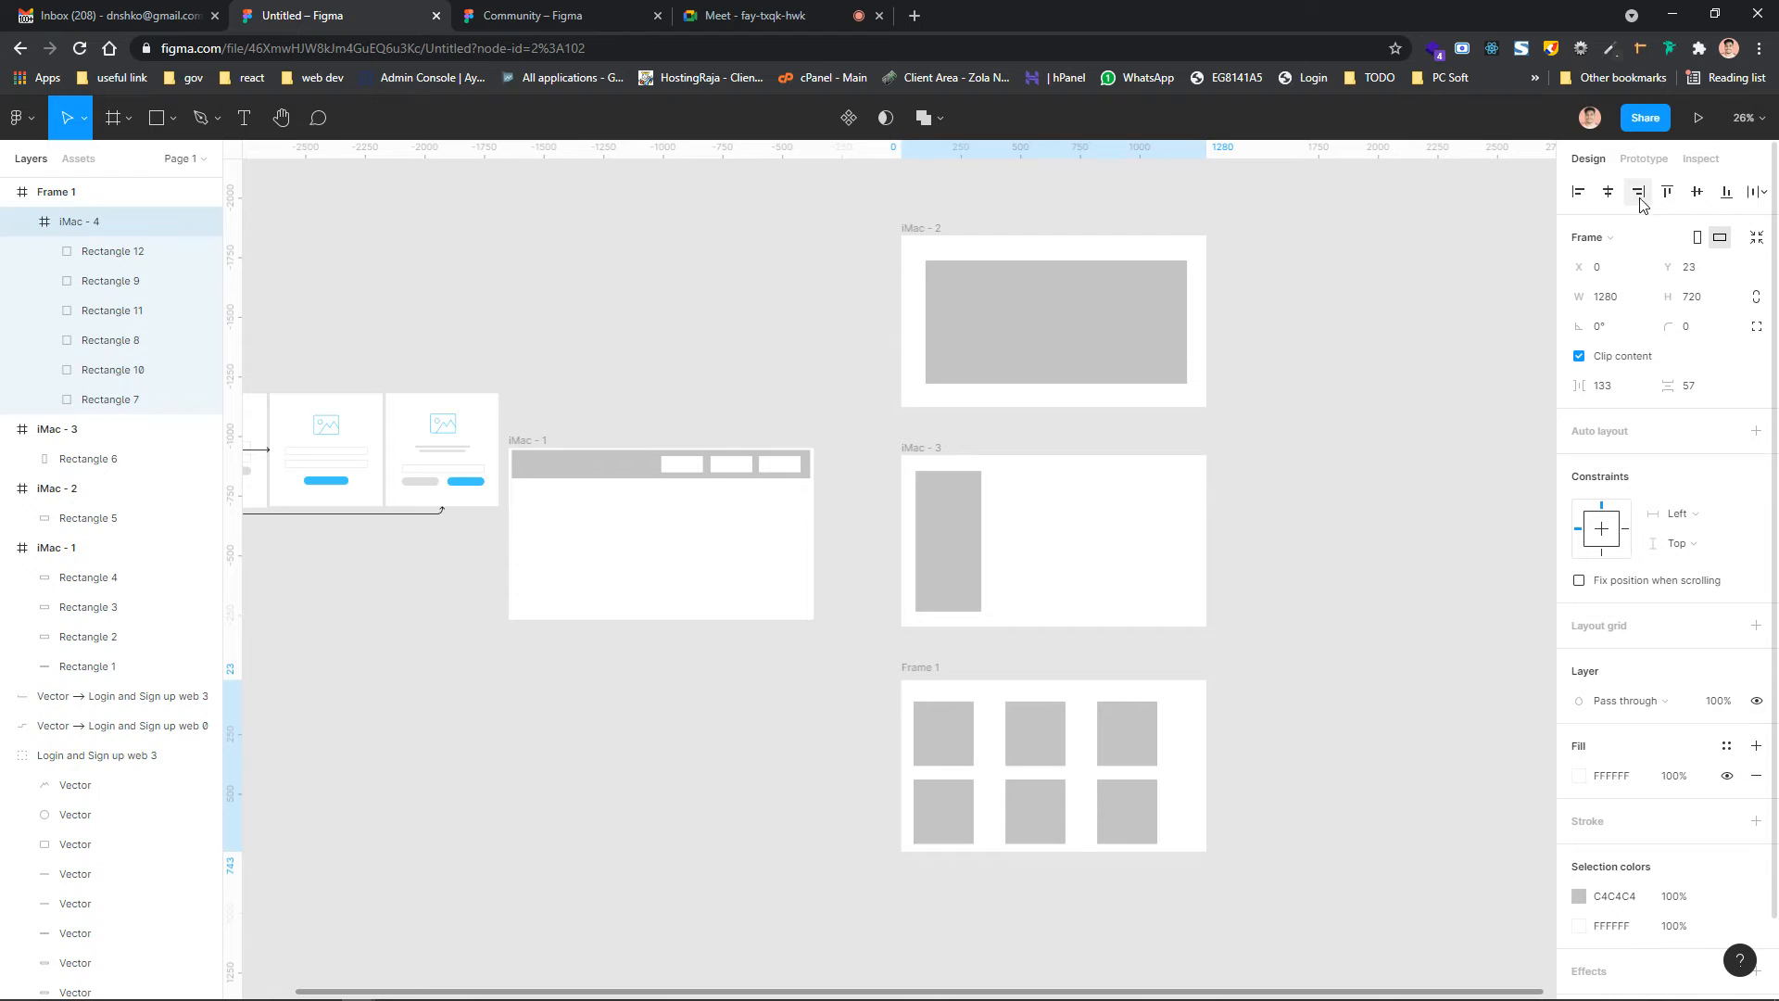
click(1696, 192)
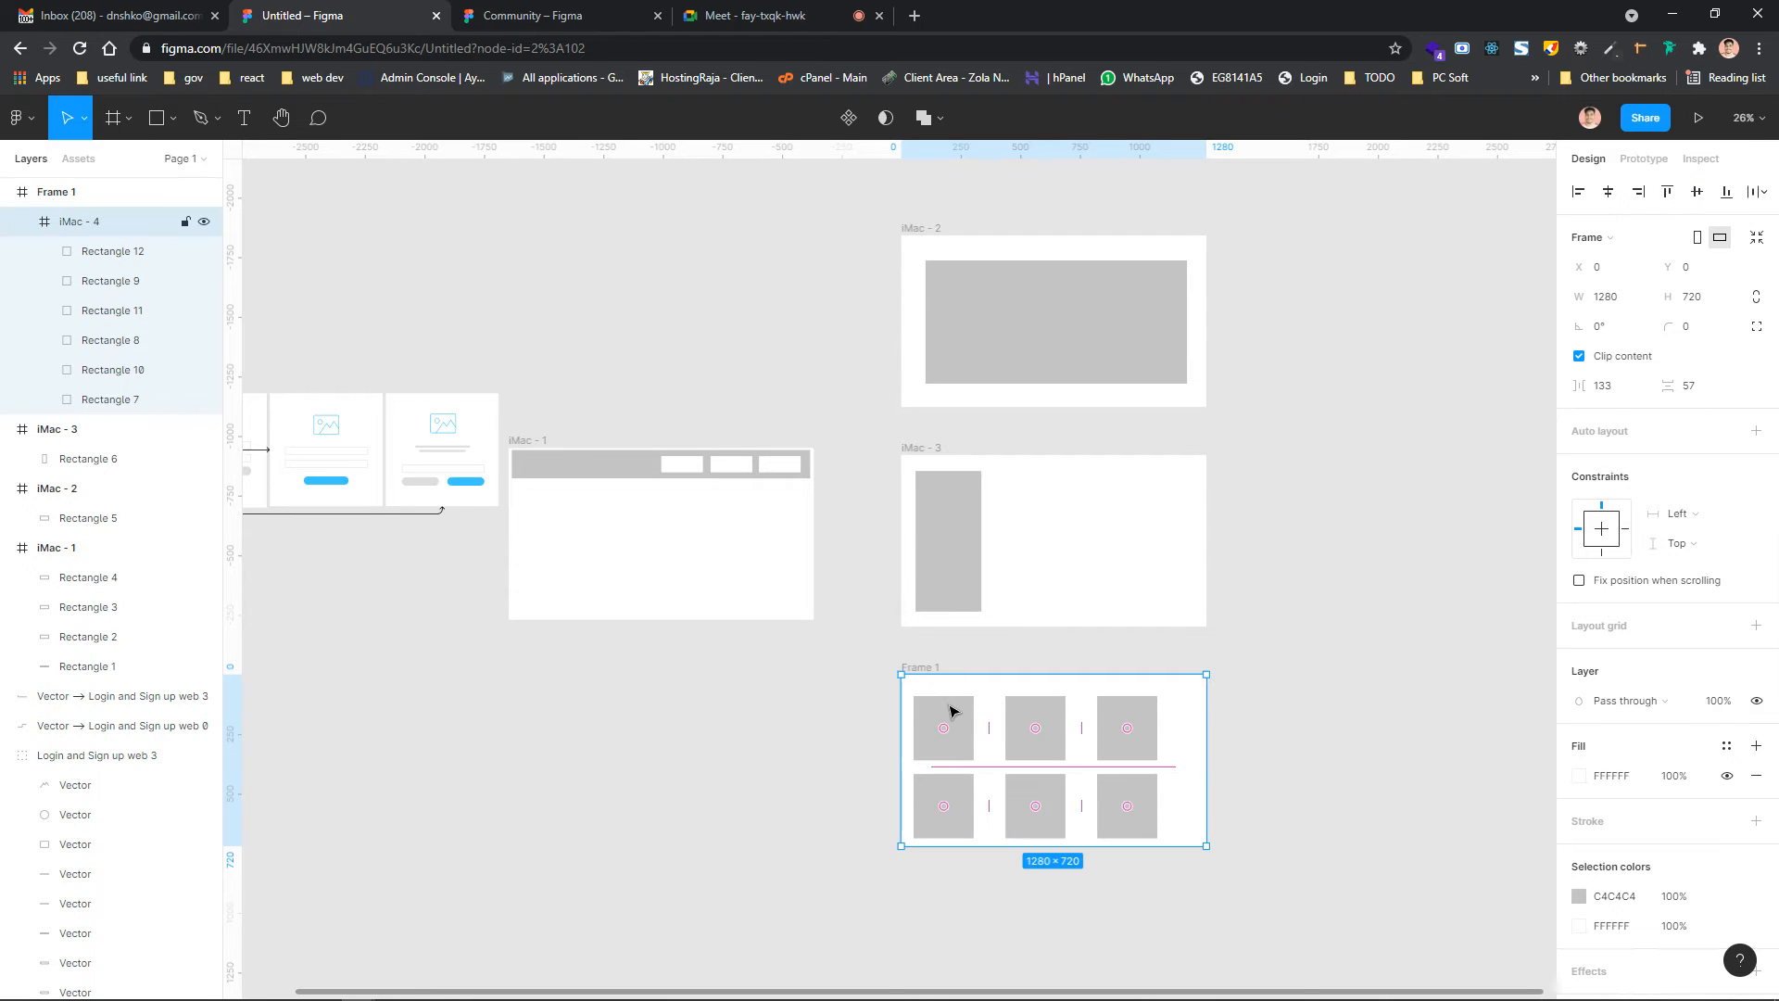
Nudge the last rectangle of the grid's lower row down to Y 427
click(77, 293)
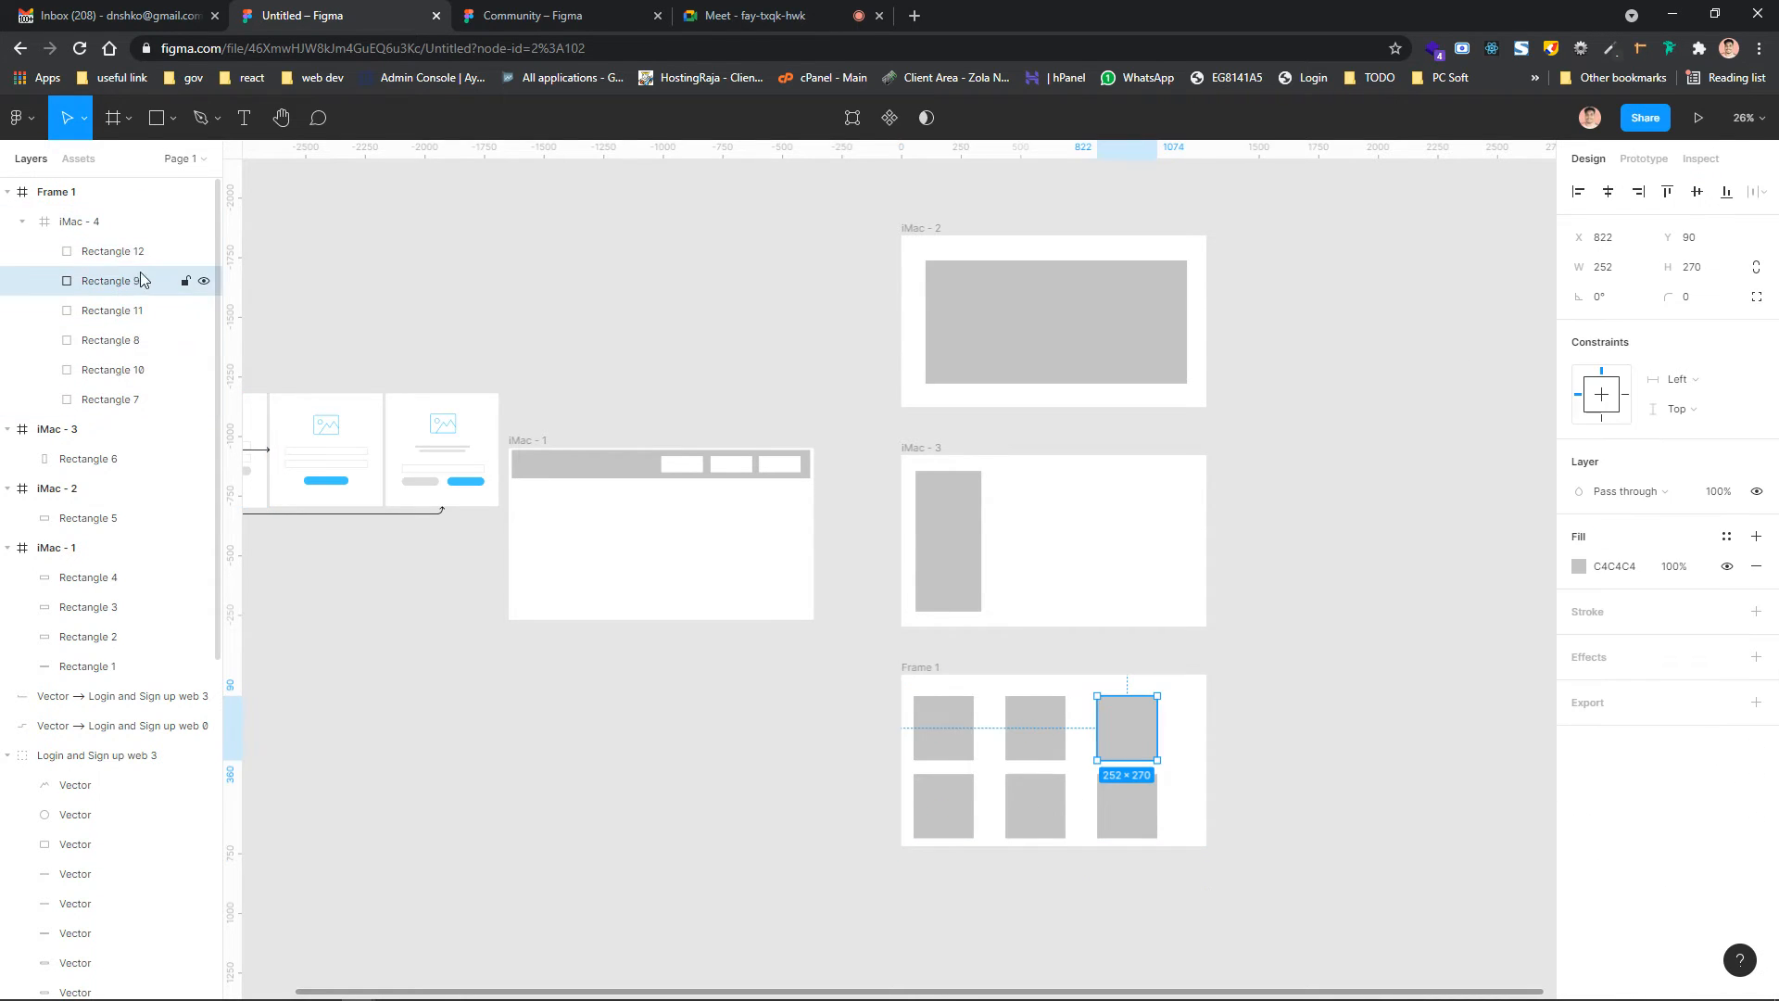
click(118, 255)
key(shift+Down)
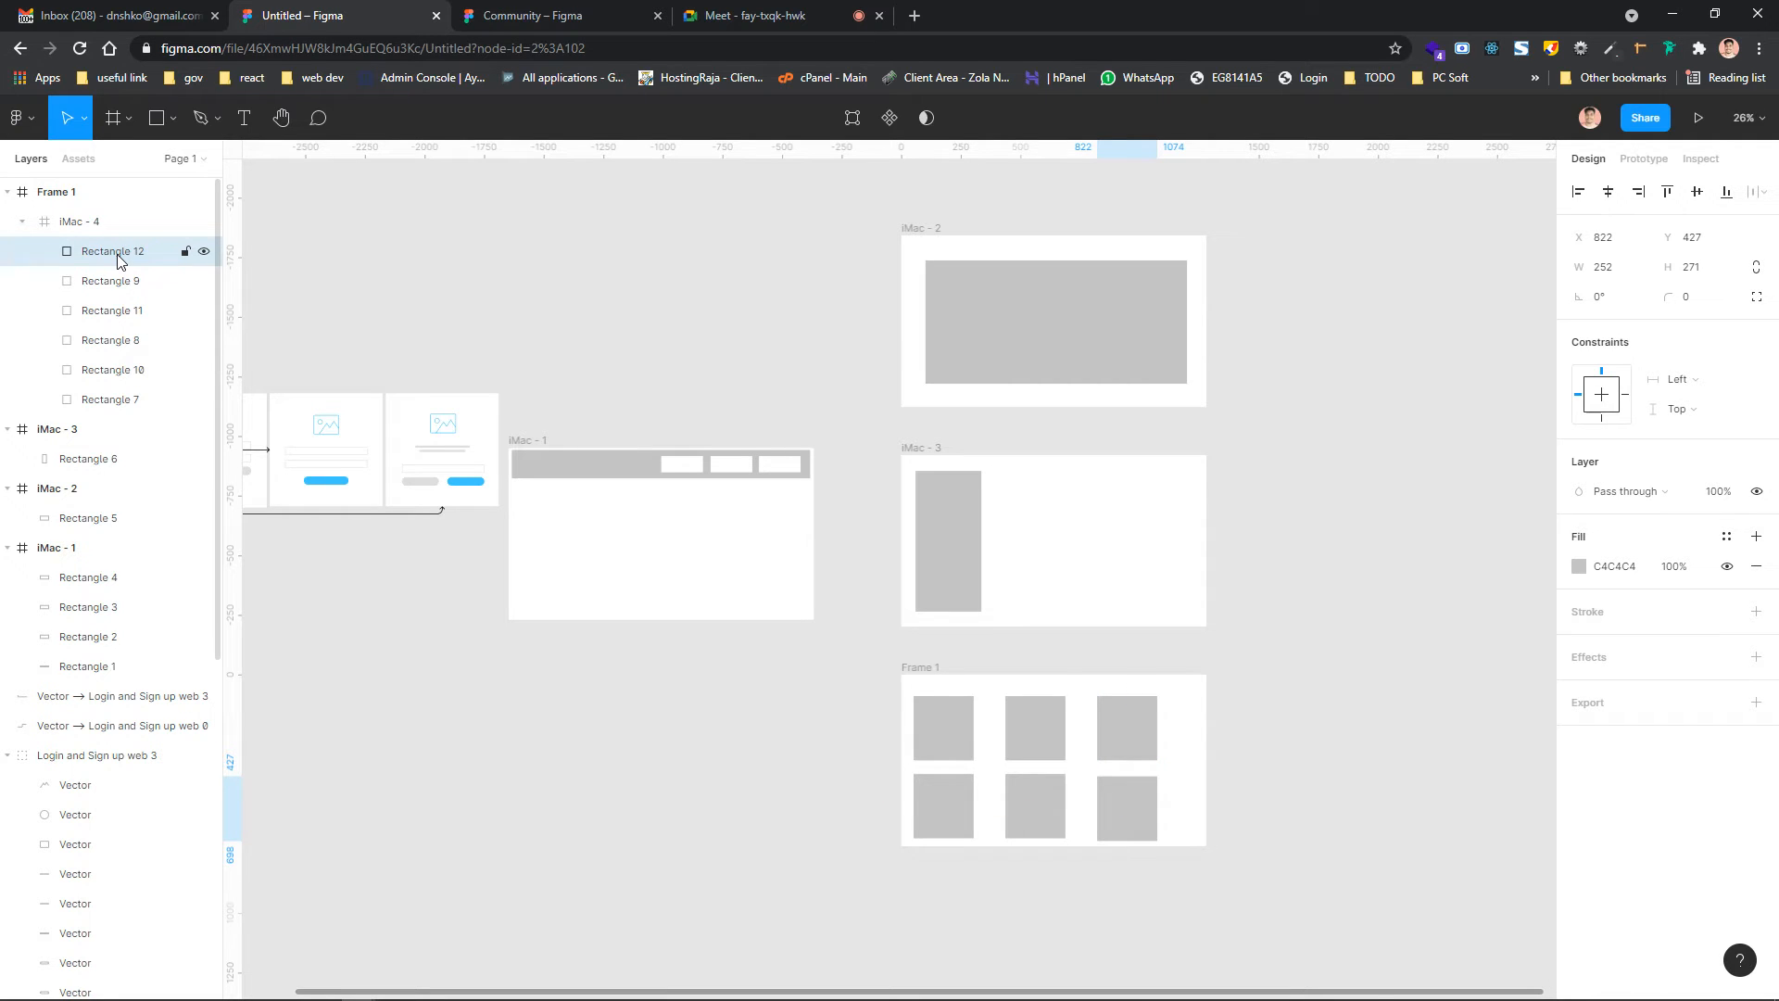
click(1192, 823)
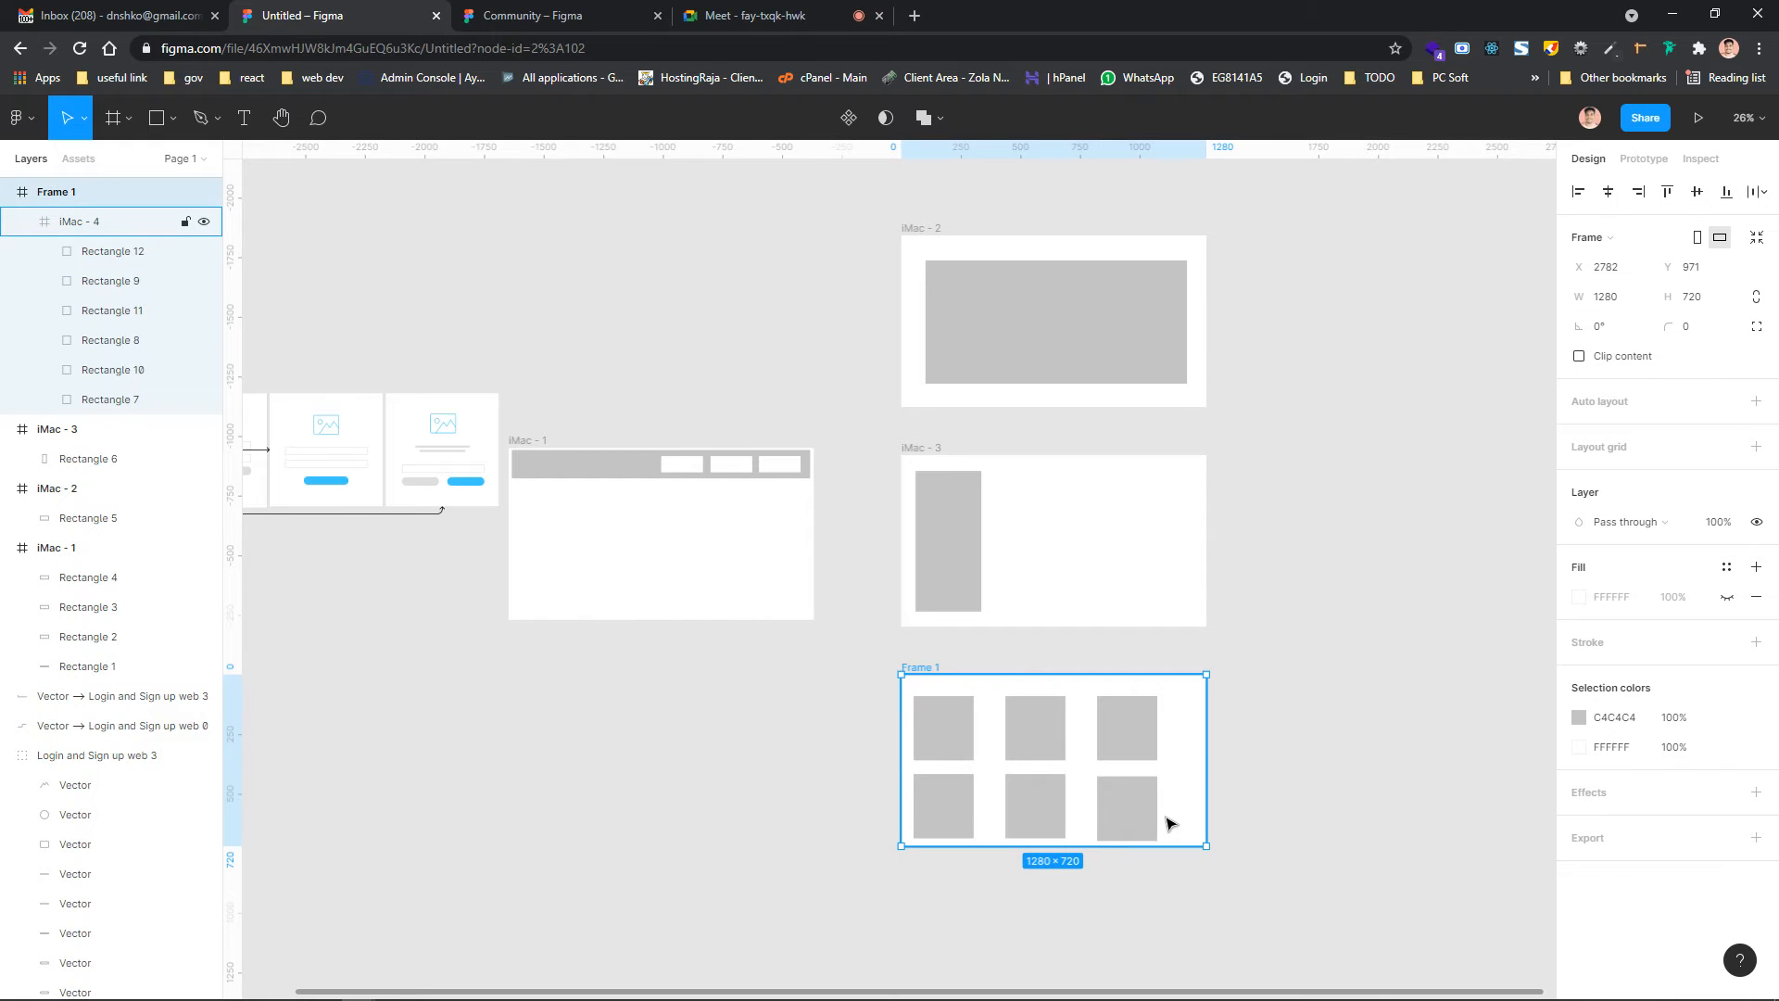
click(1148, 825)
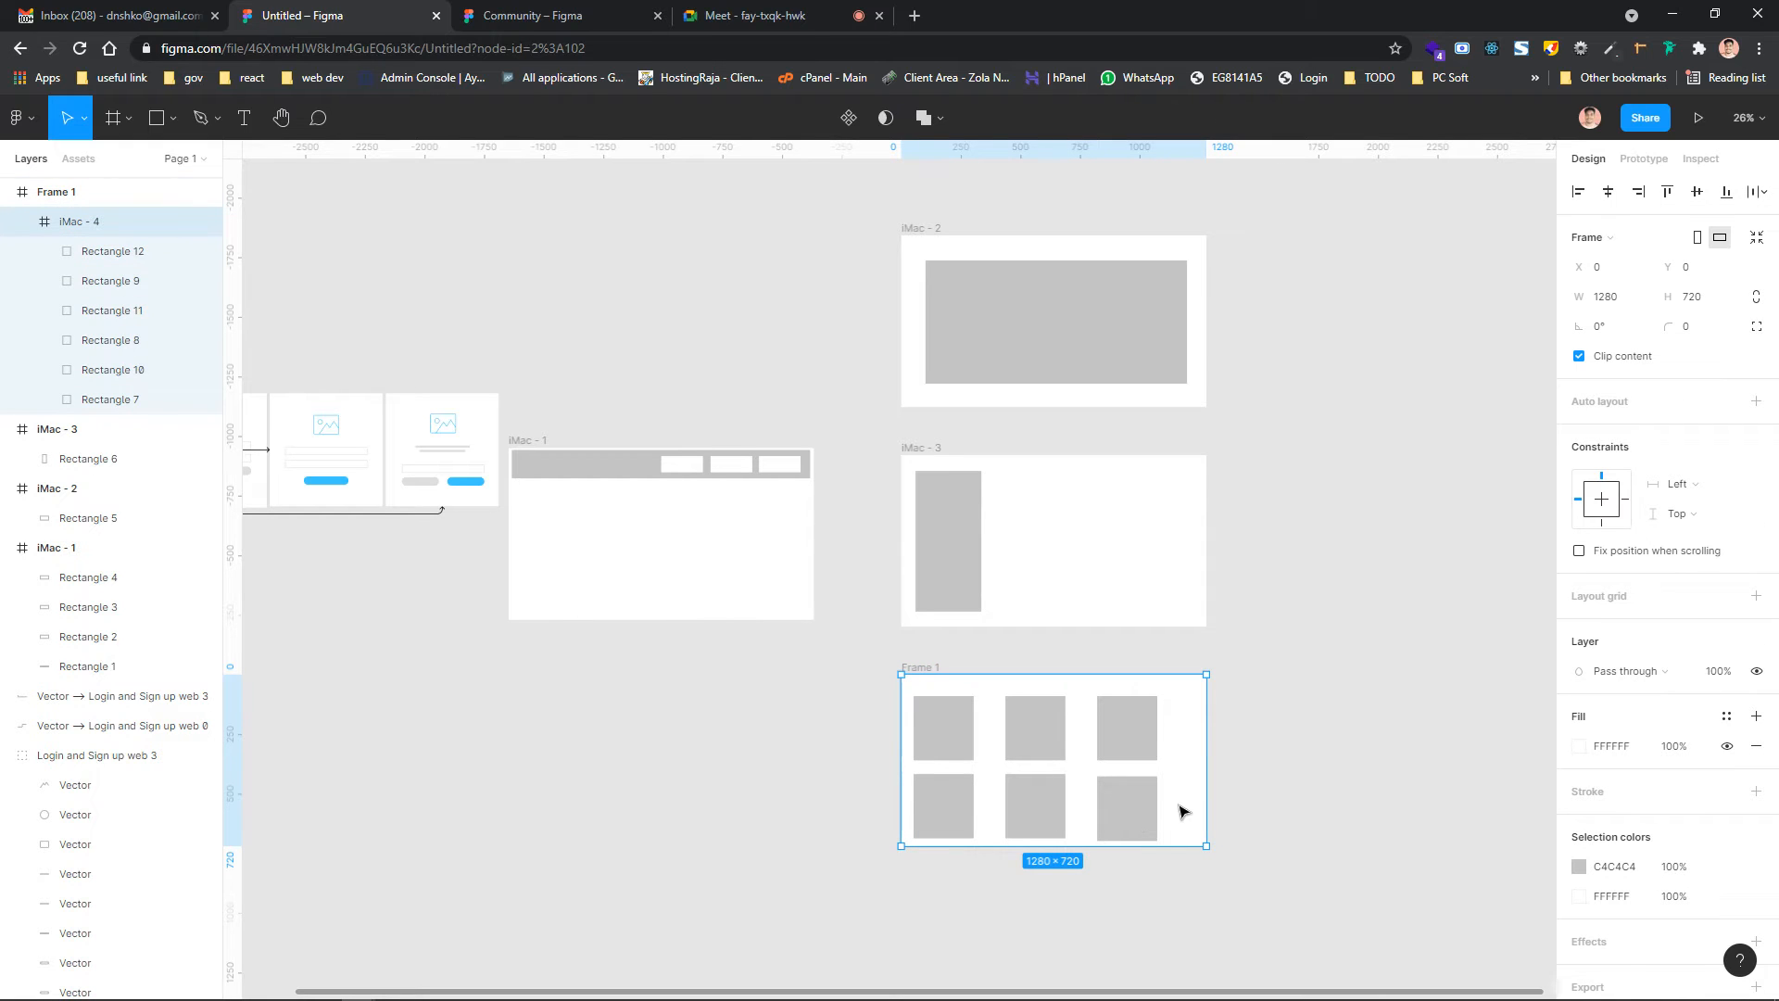
drag(1183, 811, 1123, 804)
click(708, 749)
Run the Autoflow plugin and connect the leftmost white header rectangle in iMac - 1 to the iMac - 2 frame with an arrow
scroll(480, 497, left, 2)
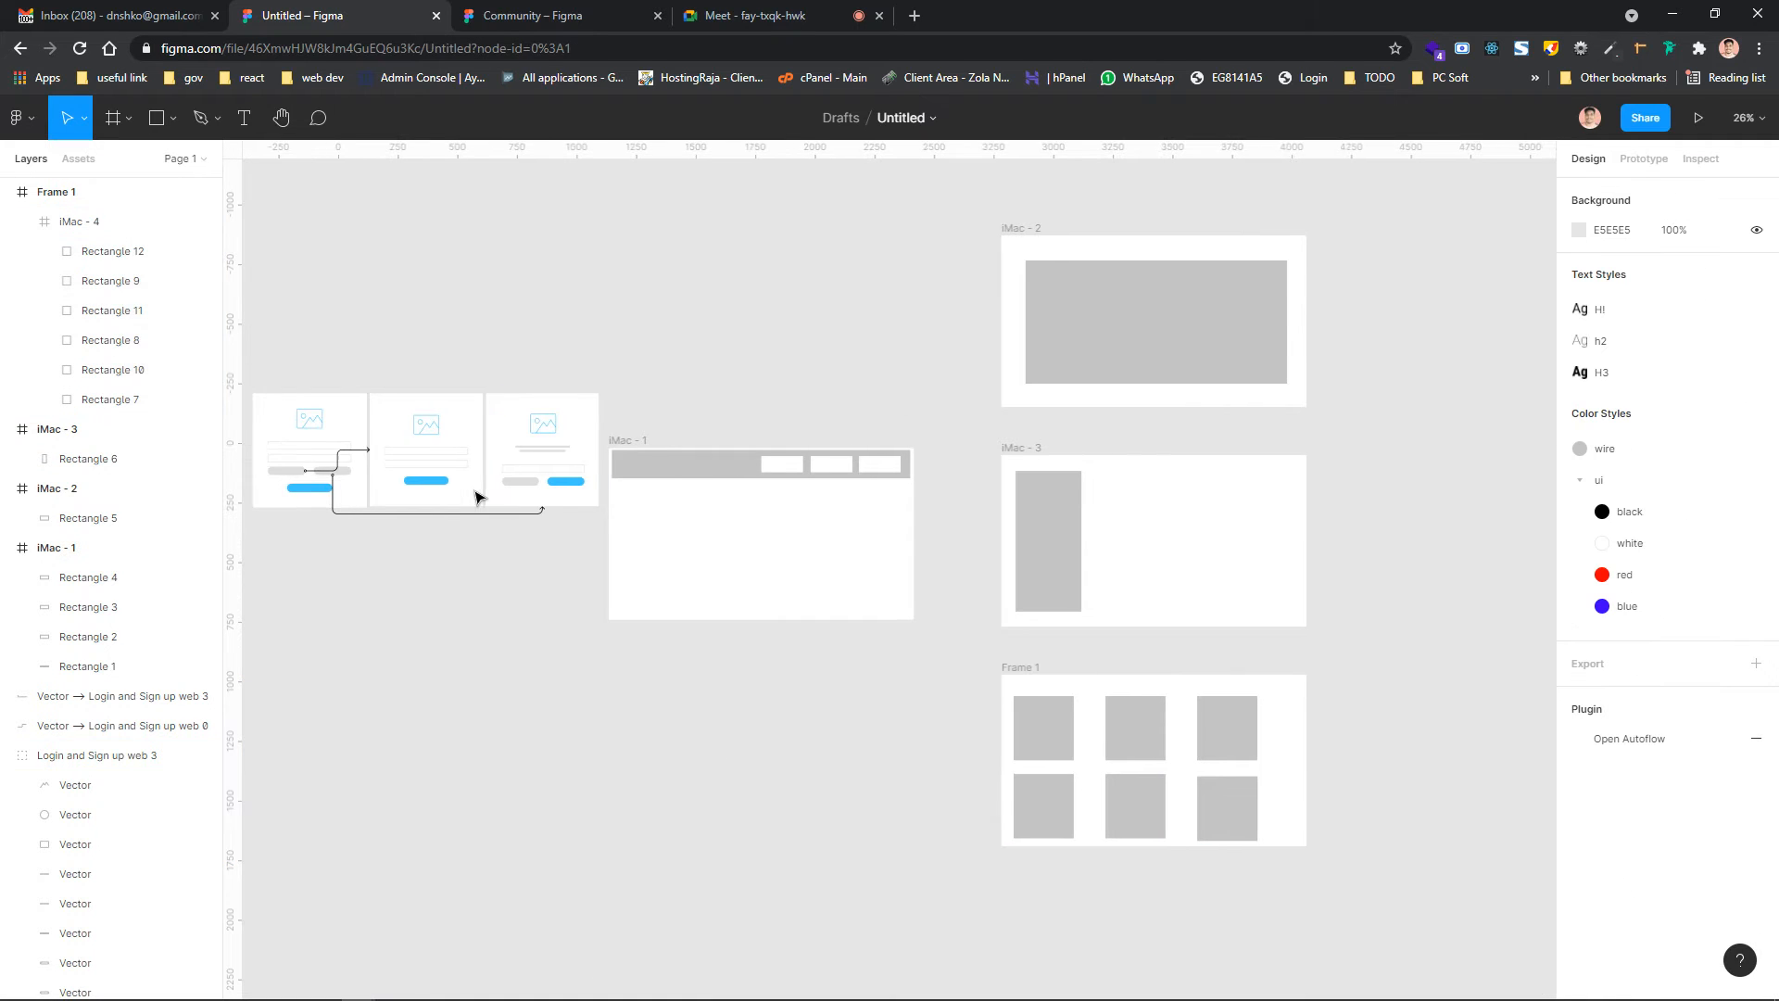
click(781, 465)
scroll(786, 469, right, 2)
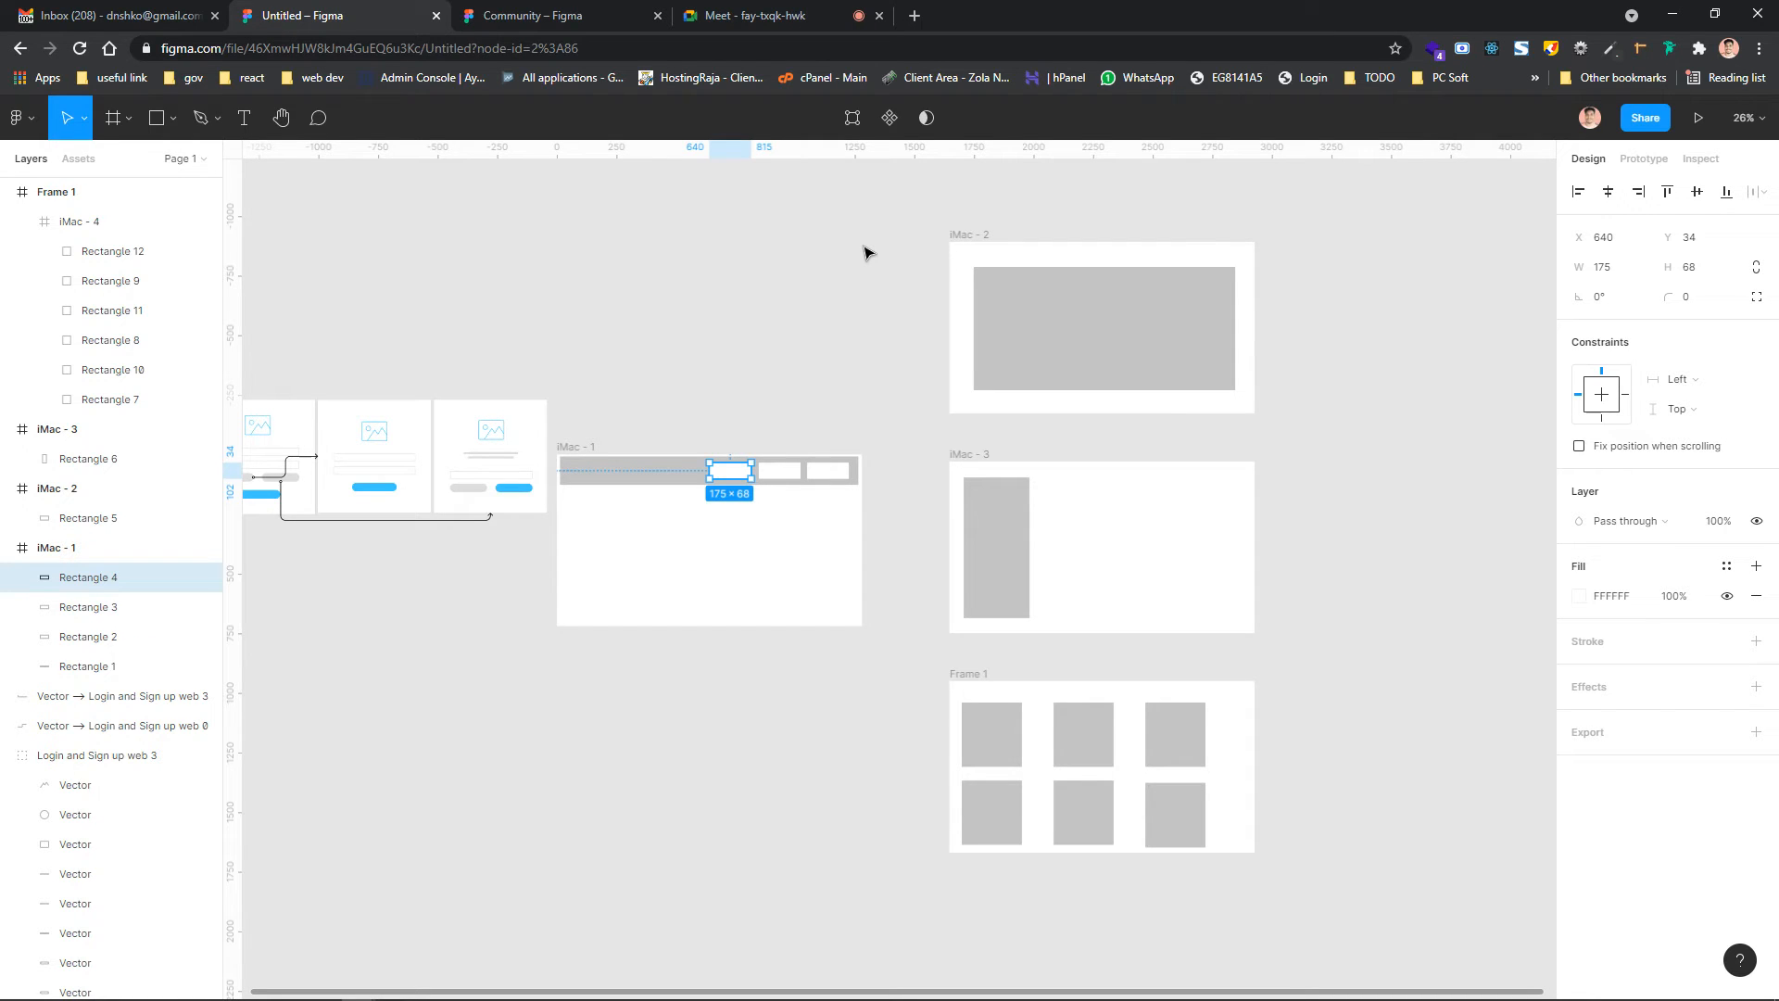
key(ctrl+slash)
text(au)
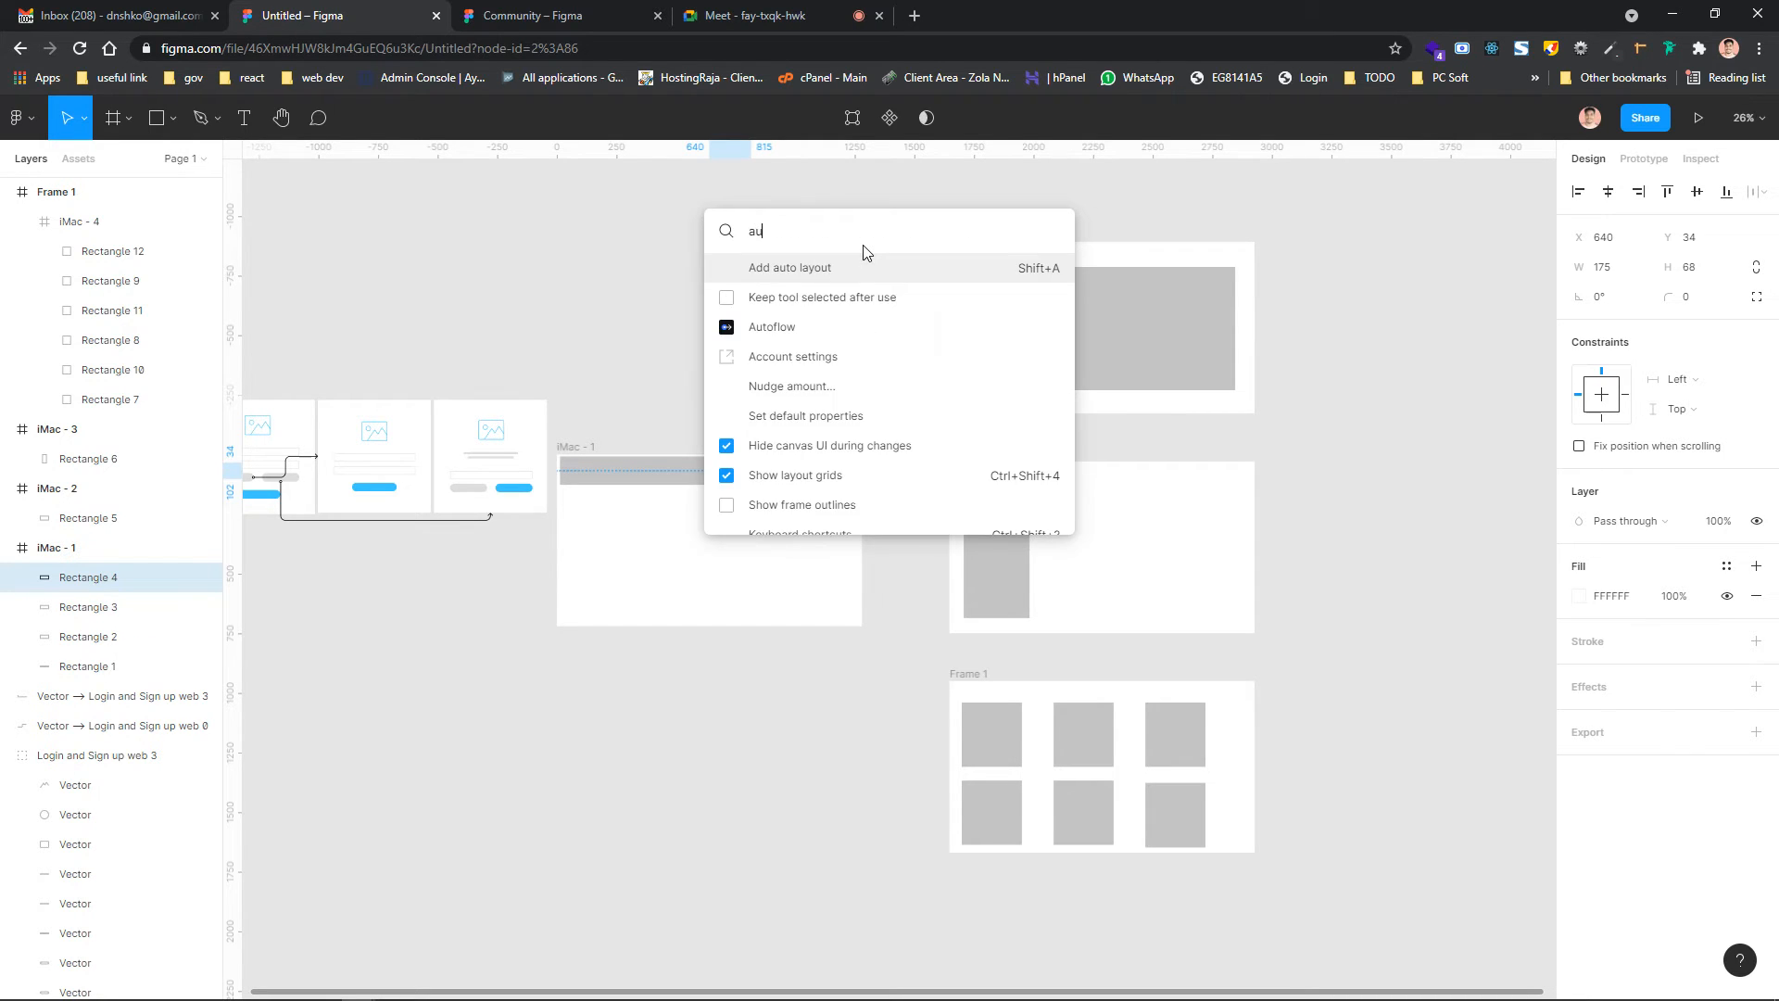
click(792, 330)
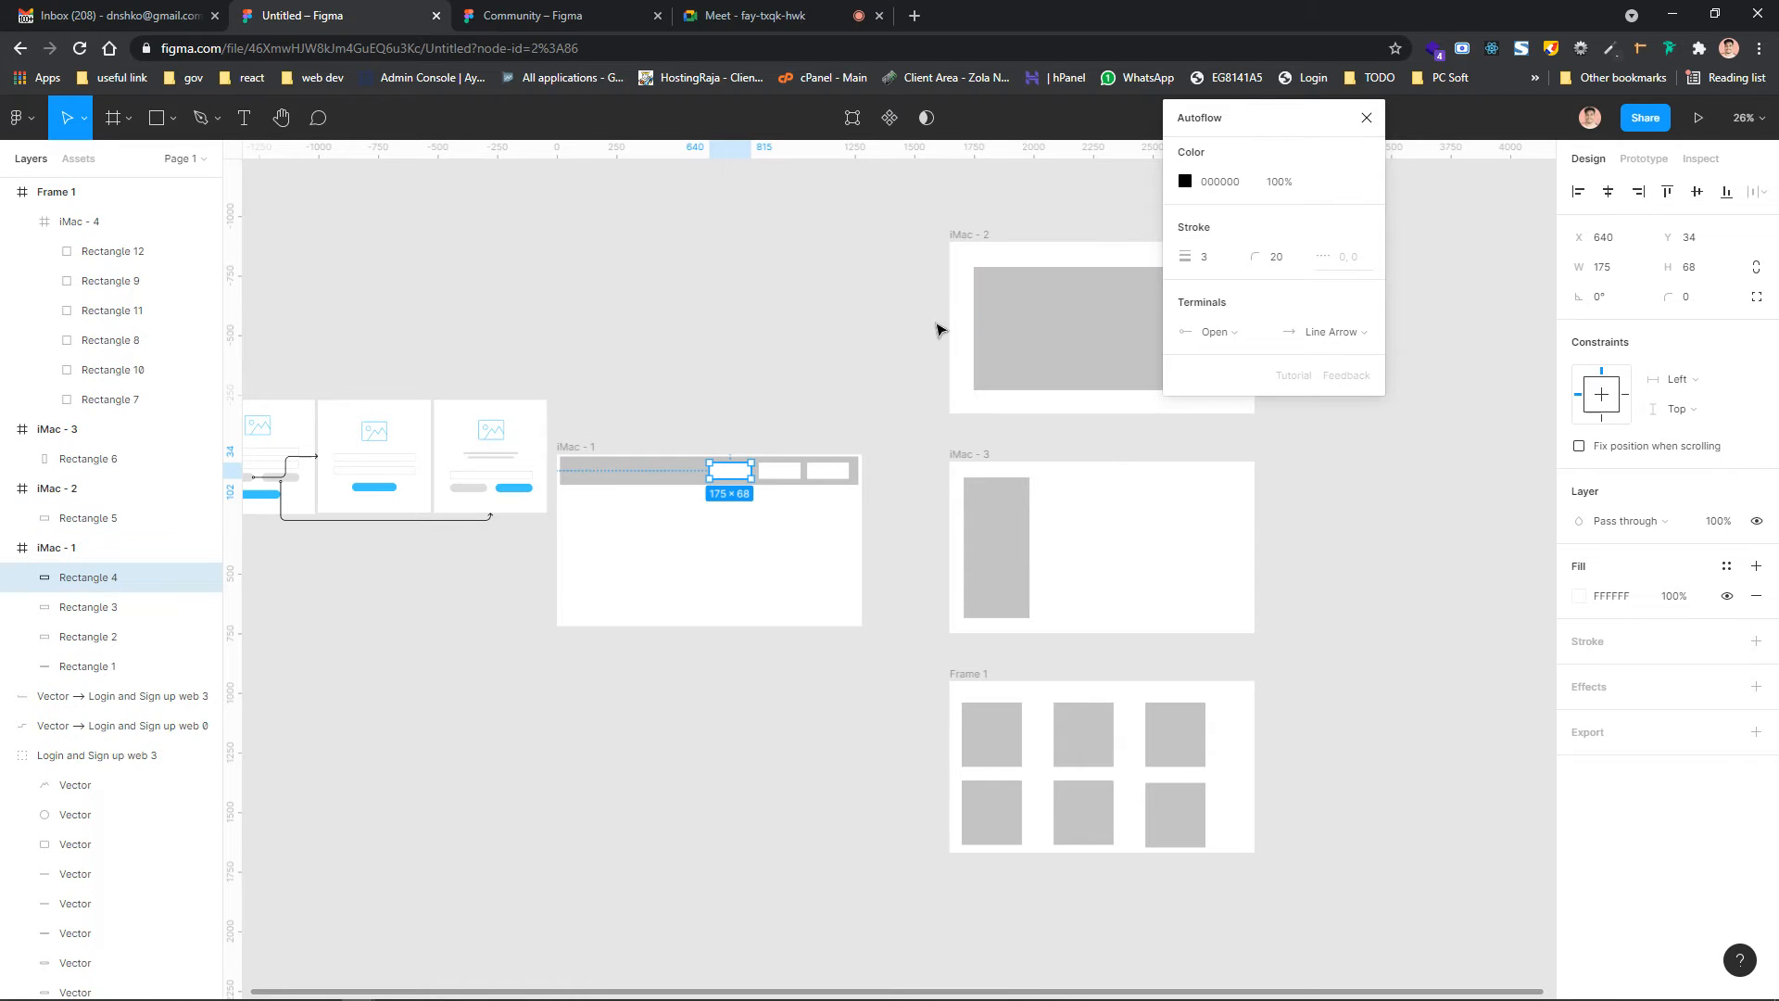
shift+click(964, 248)
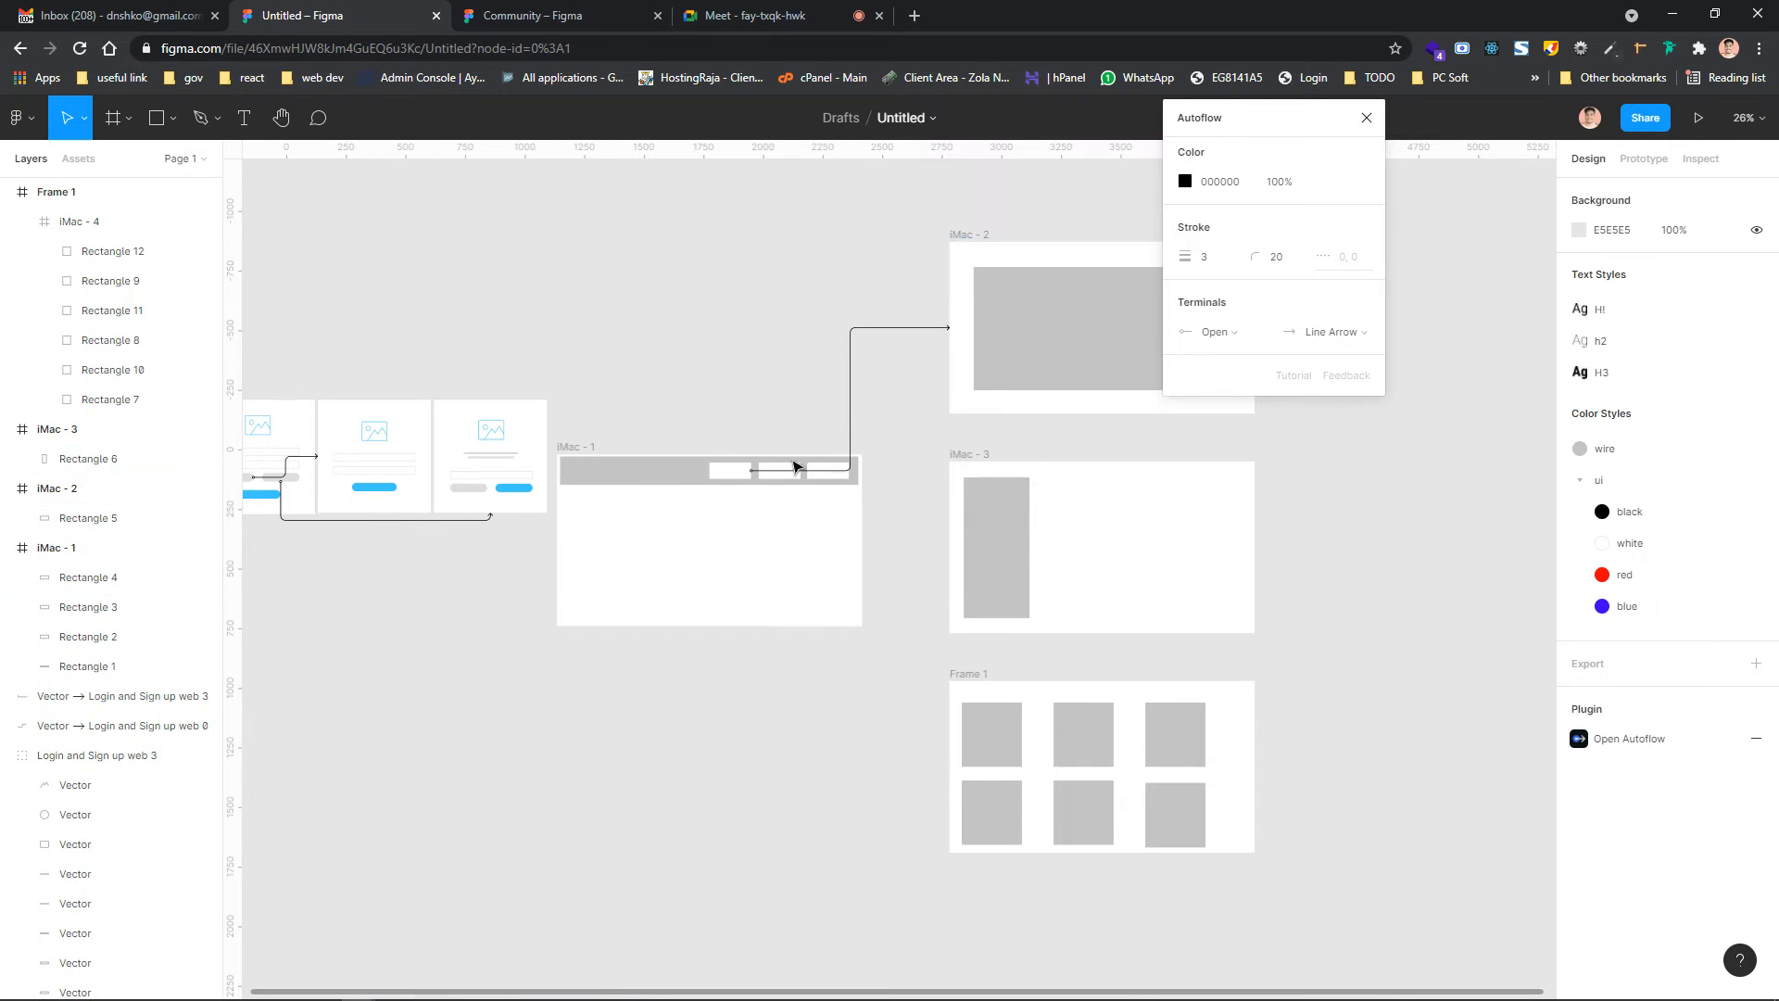
Connect the middle white header rectangle in iMac - 1 to the iMac - 3 frame with an Autoflow arrow
click(778, 471)
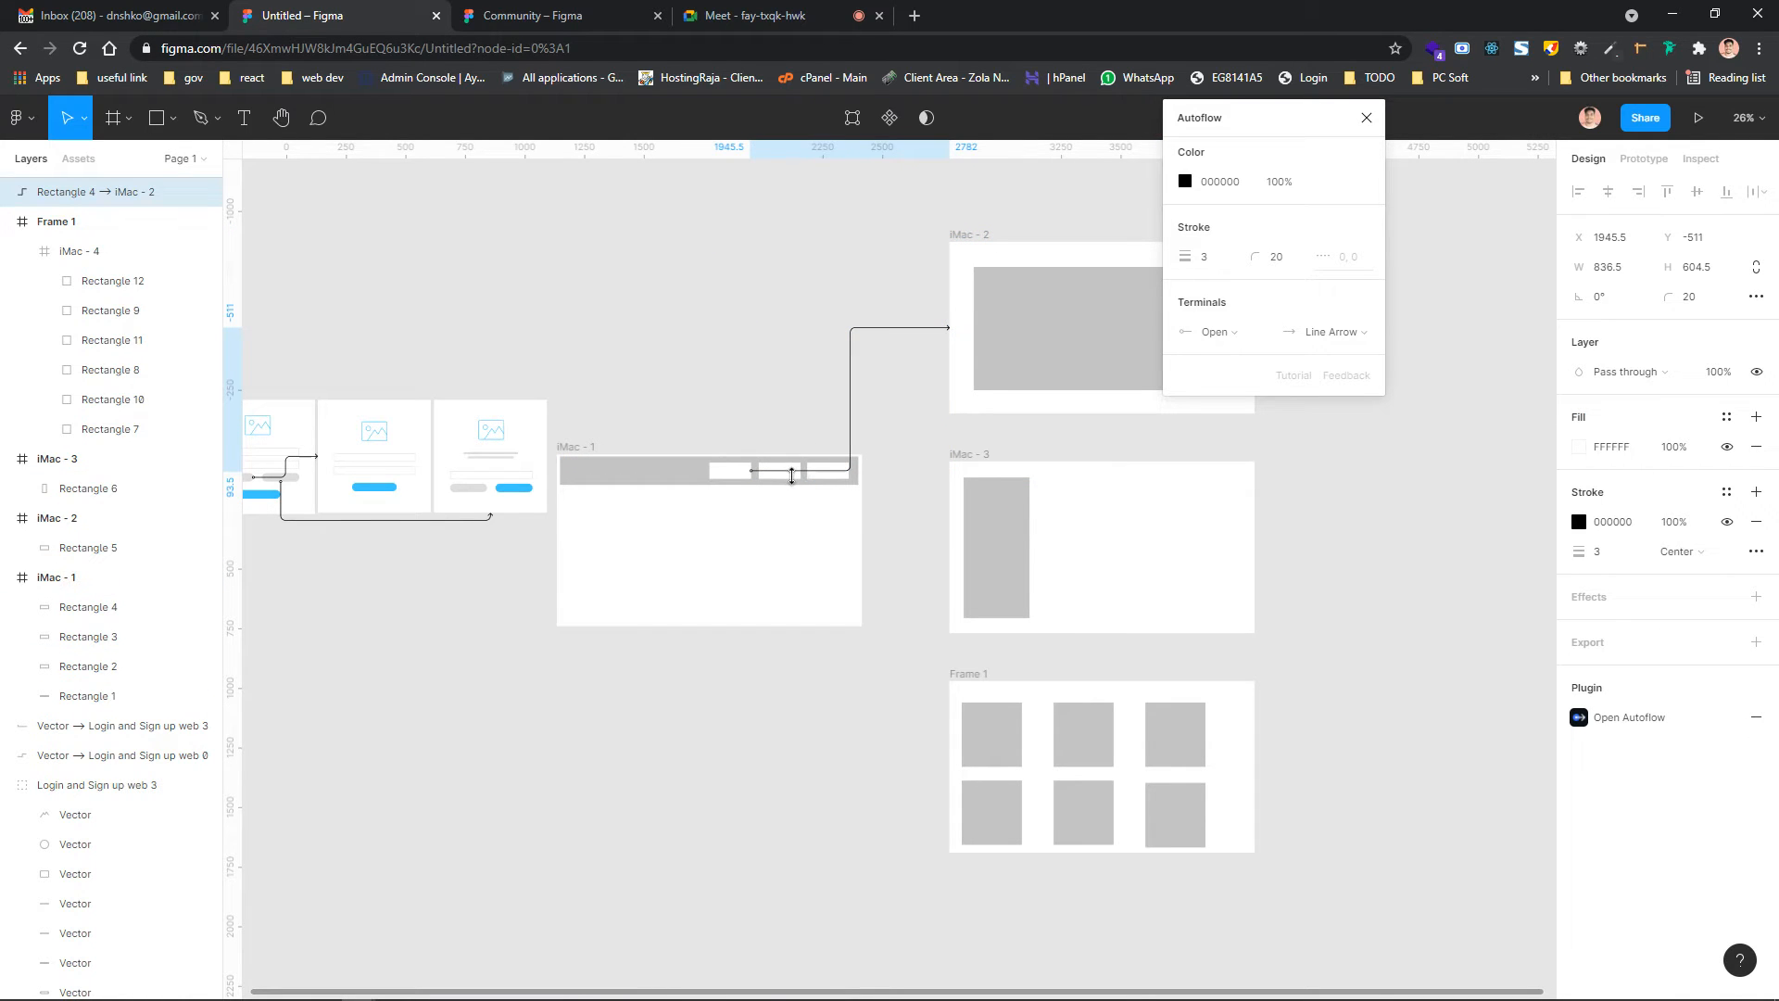
scroll(767, 649, up, 5)
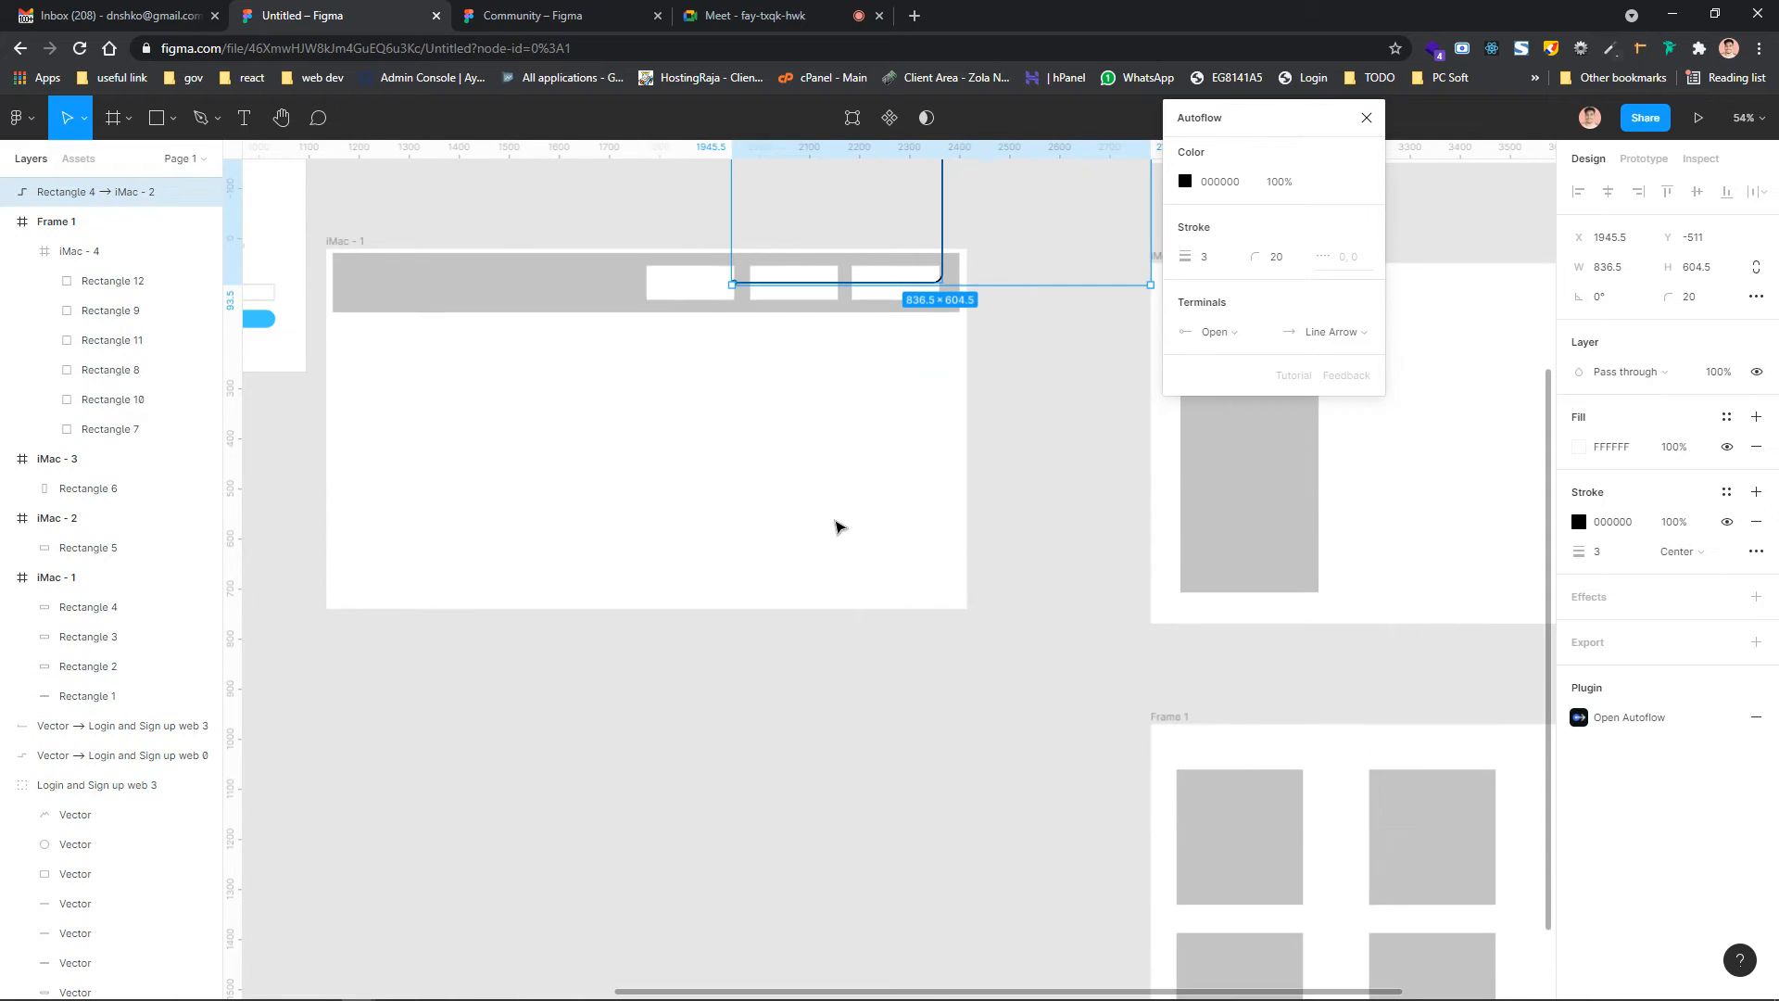
click(789, 303)
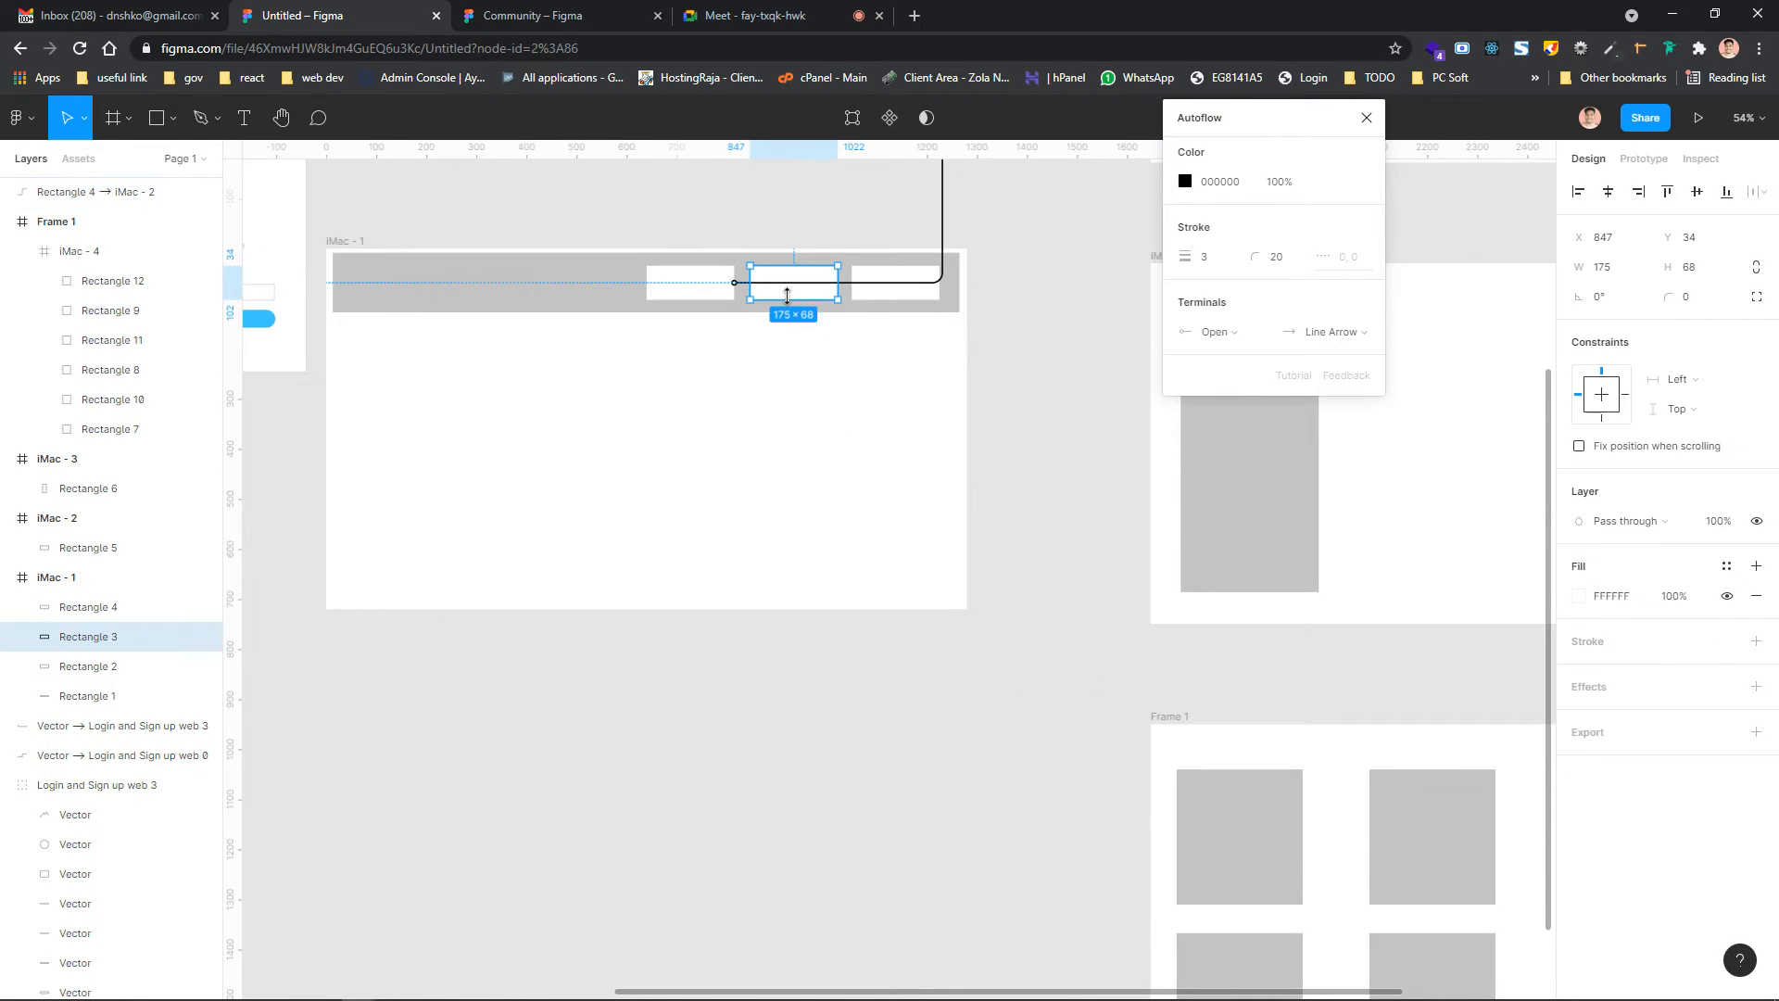
scroll(921, 378, right, 5)
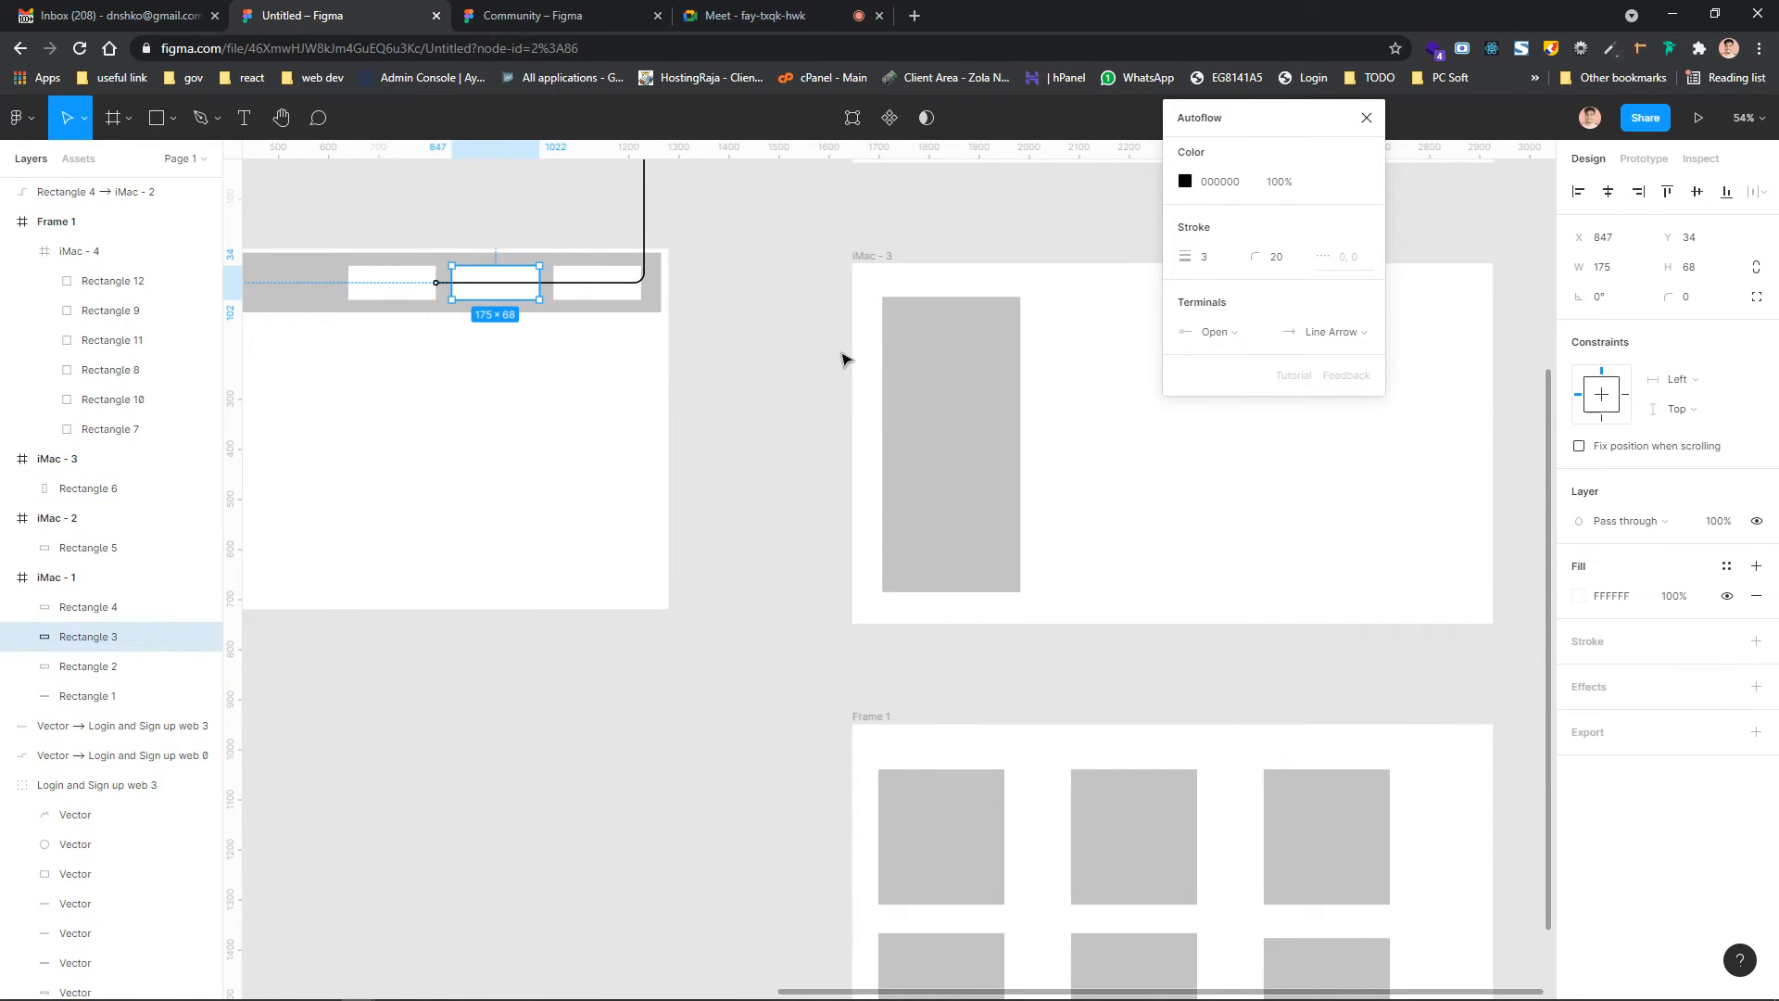
shift+click(878, 265)
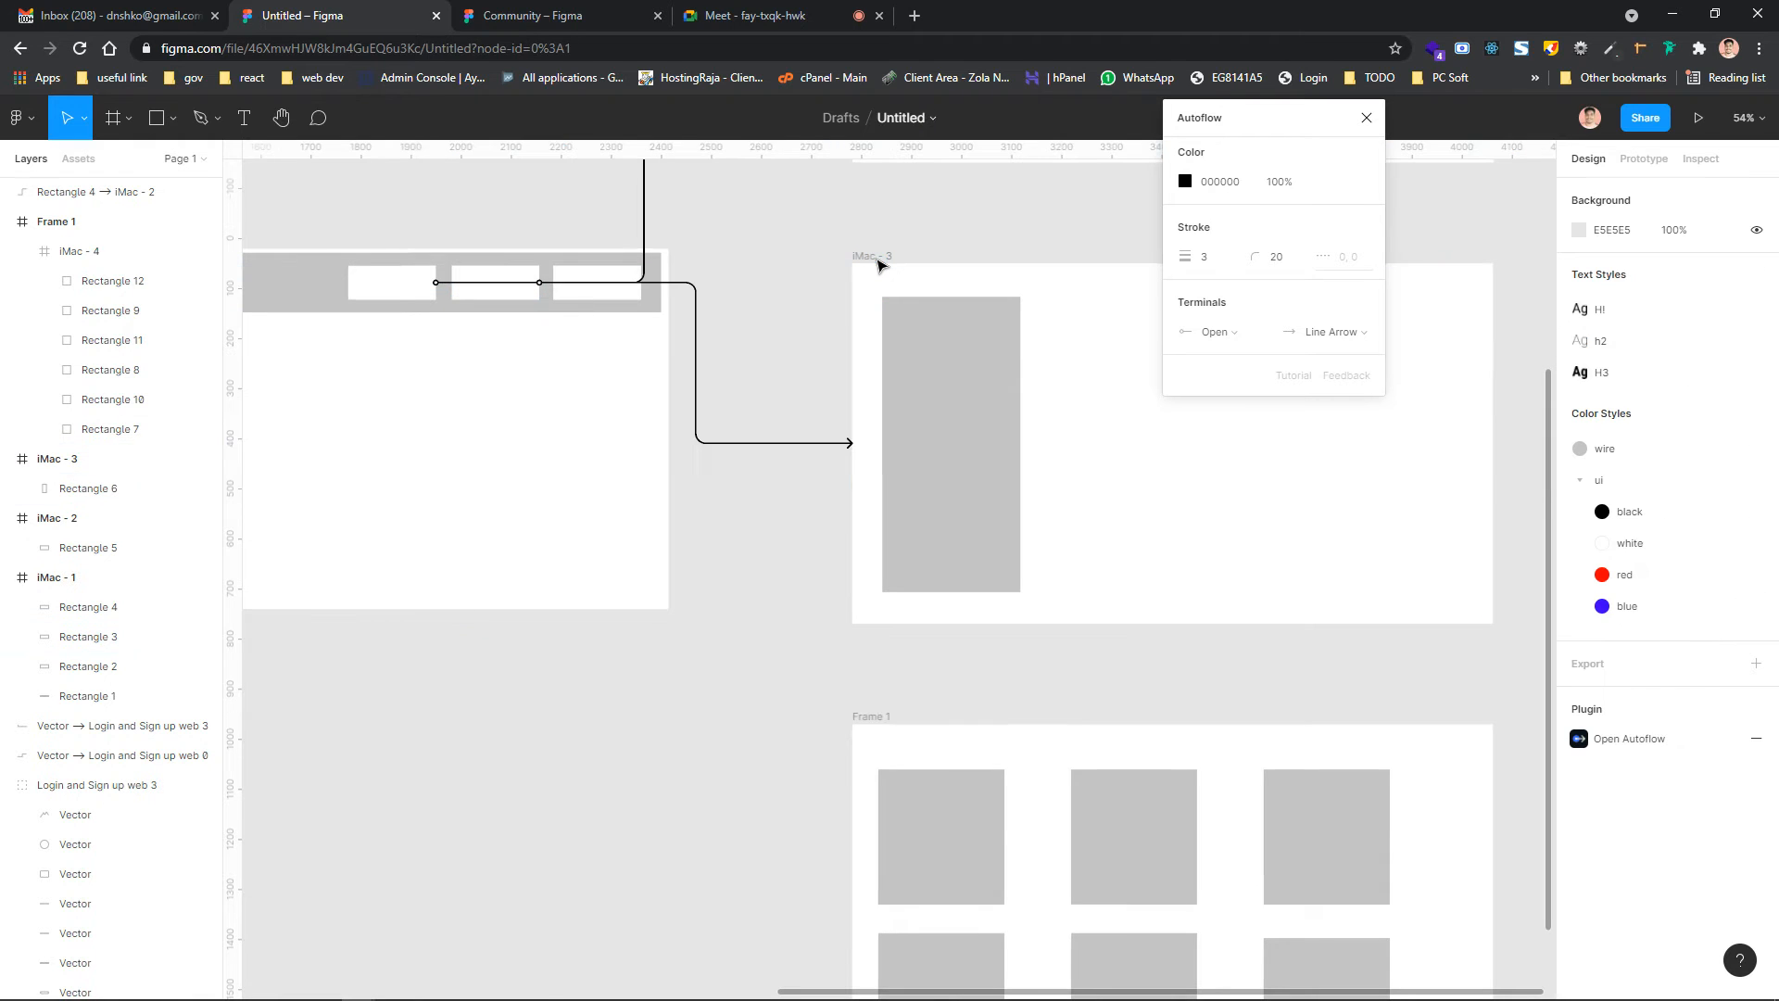
Connect the rightmost white header rectangle in iMac - 1 to Frame 1 with an Autoflow arrow
click(582, 300)
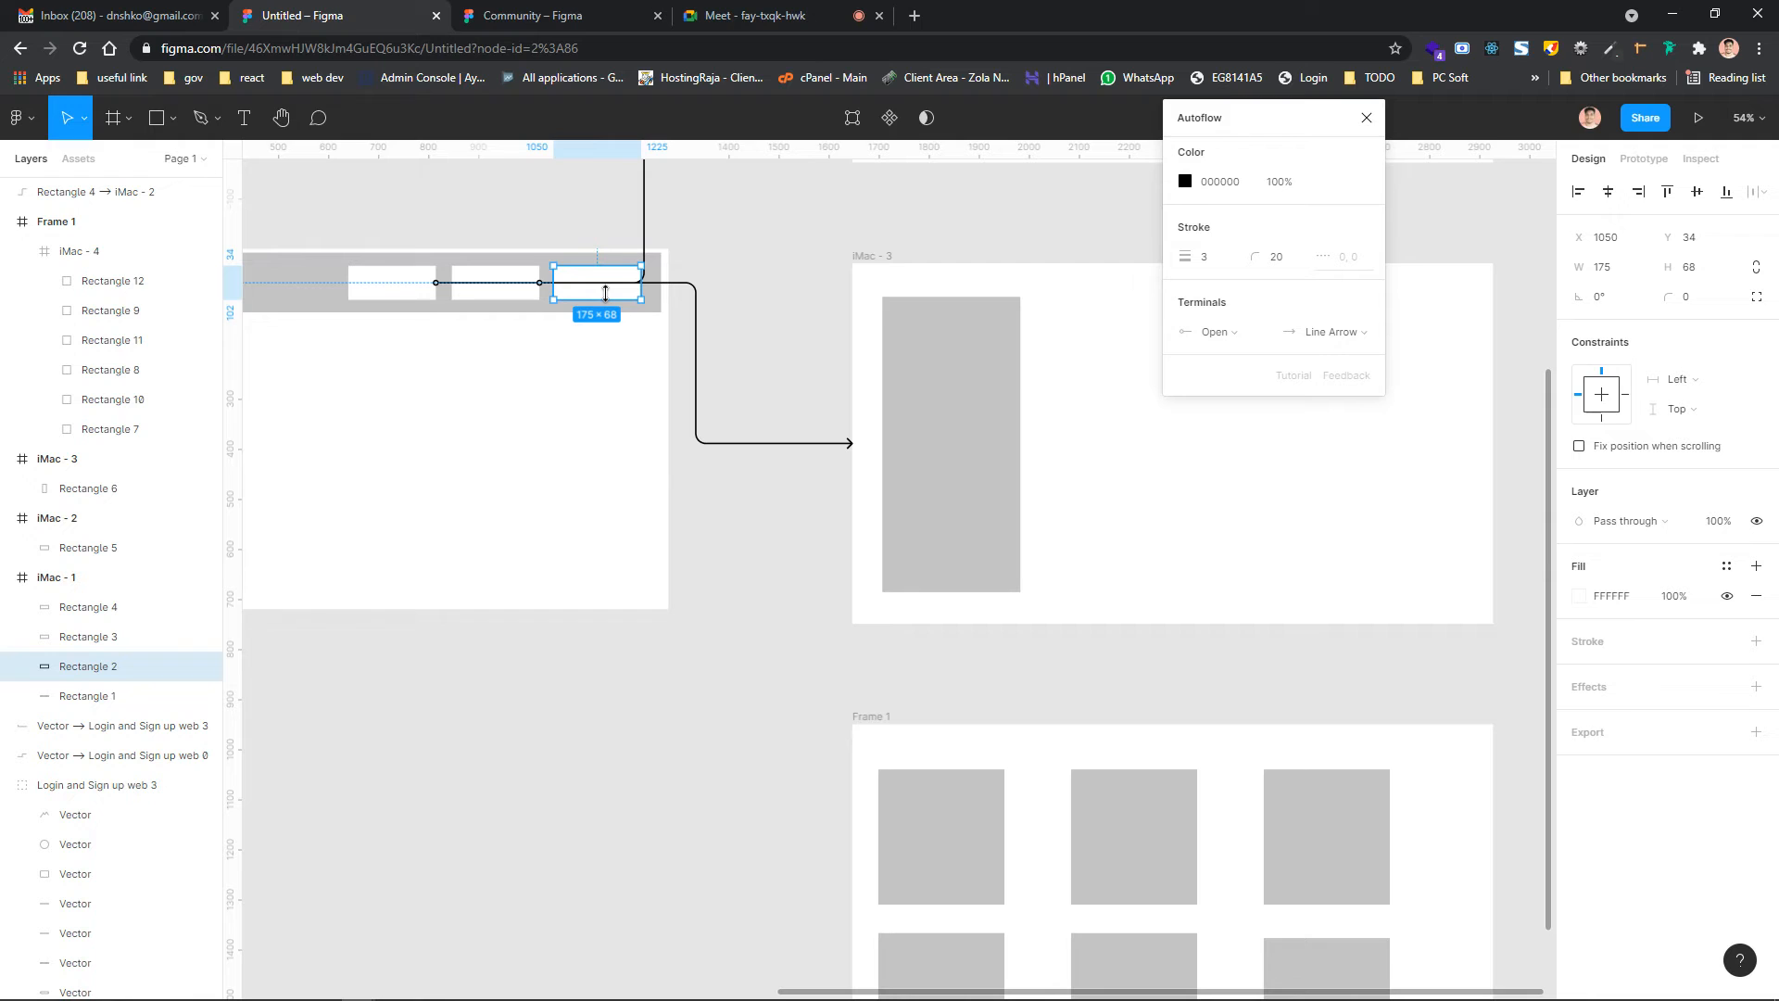
scroll(1035, 276, right, 2)
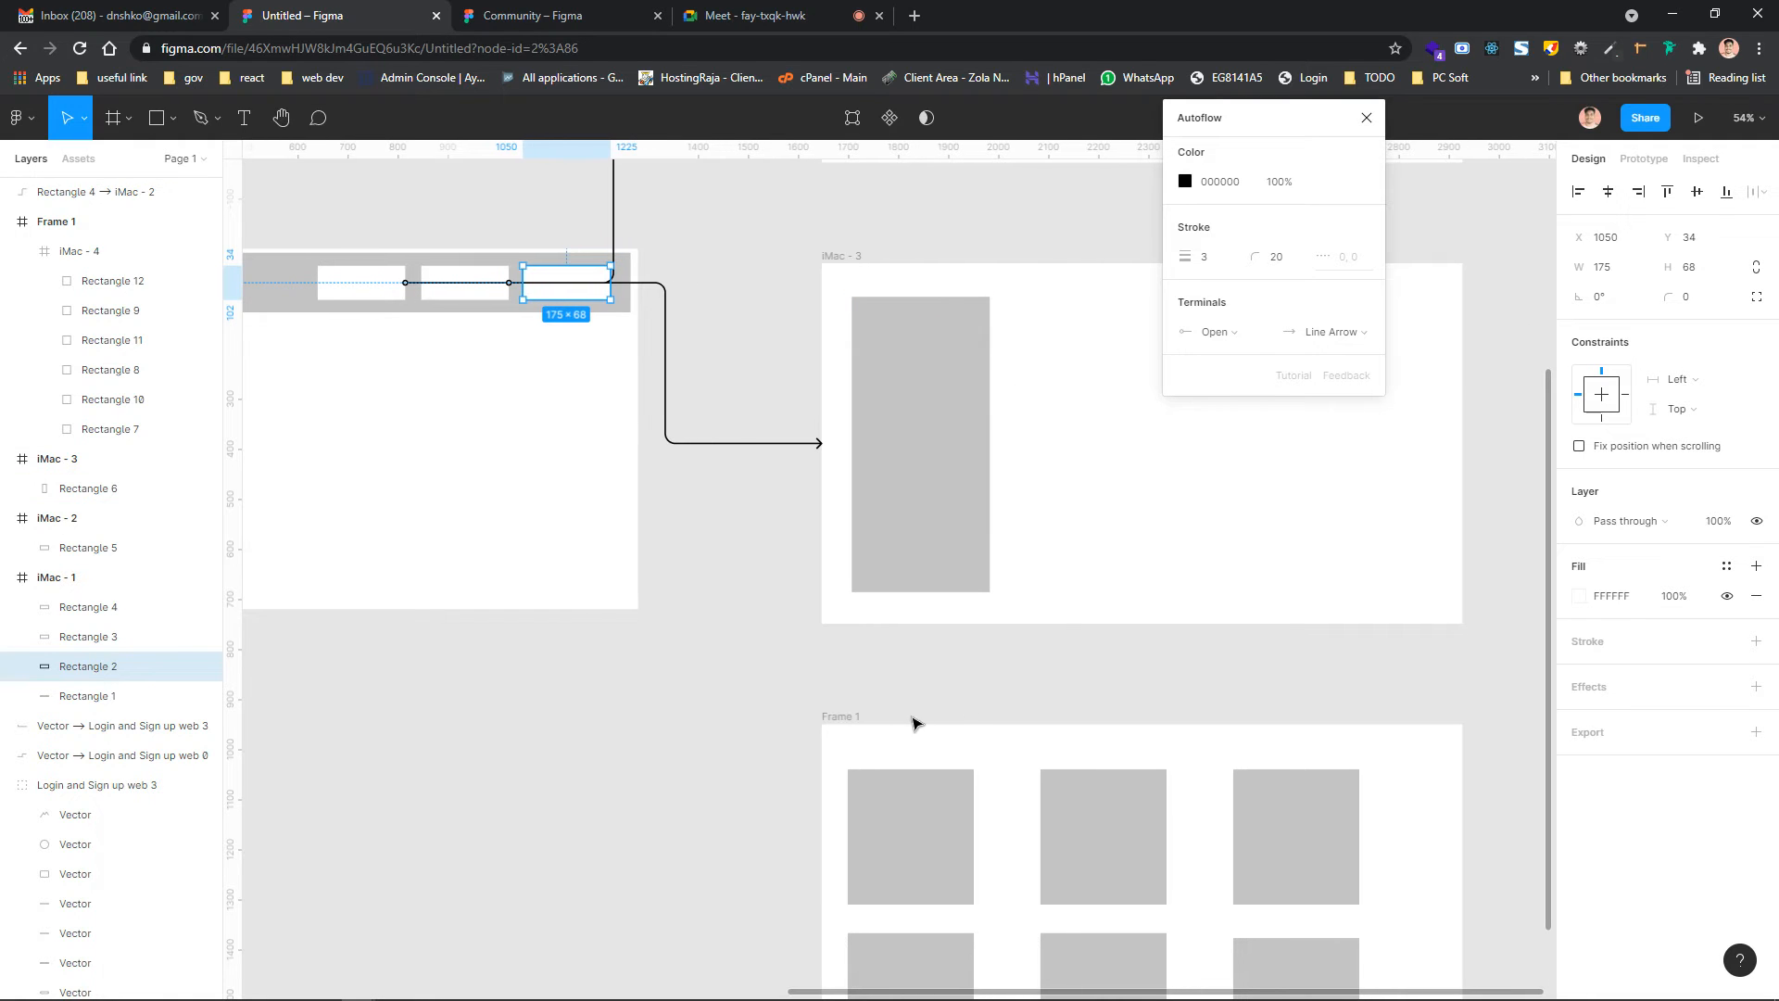
shift+click(845, 728)
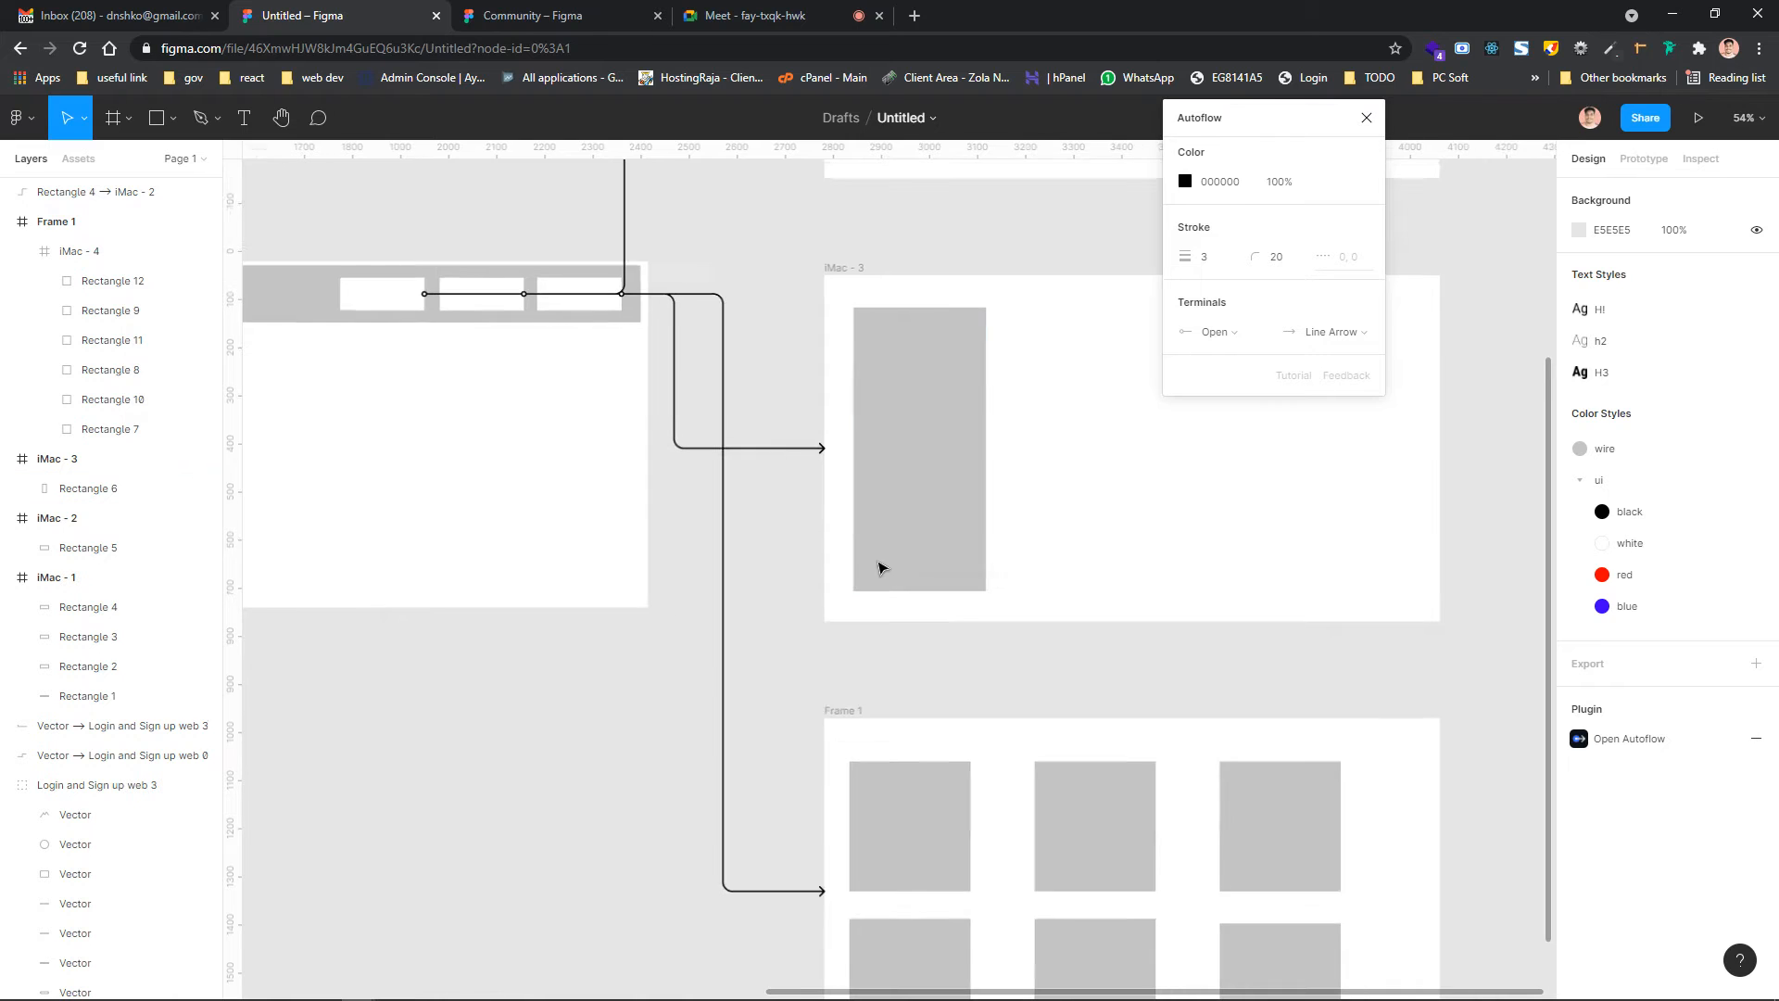
Review the arrows running from the iMac - 1 header rectangles to the iMac - 2, iMac - 3 and Frame 1 frames
scroll(878, 564, down, 5)
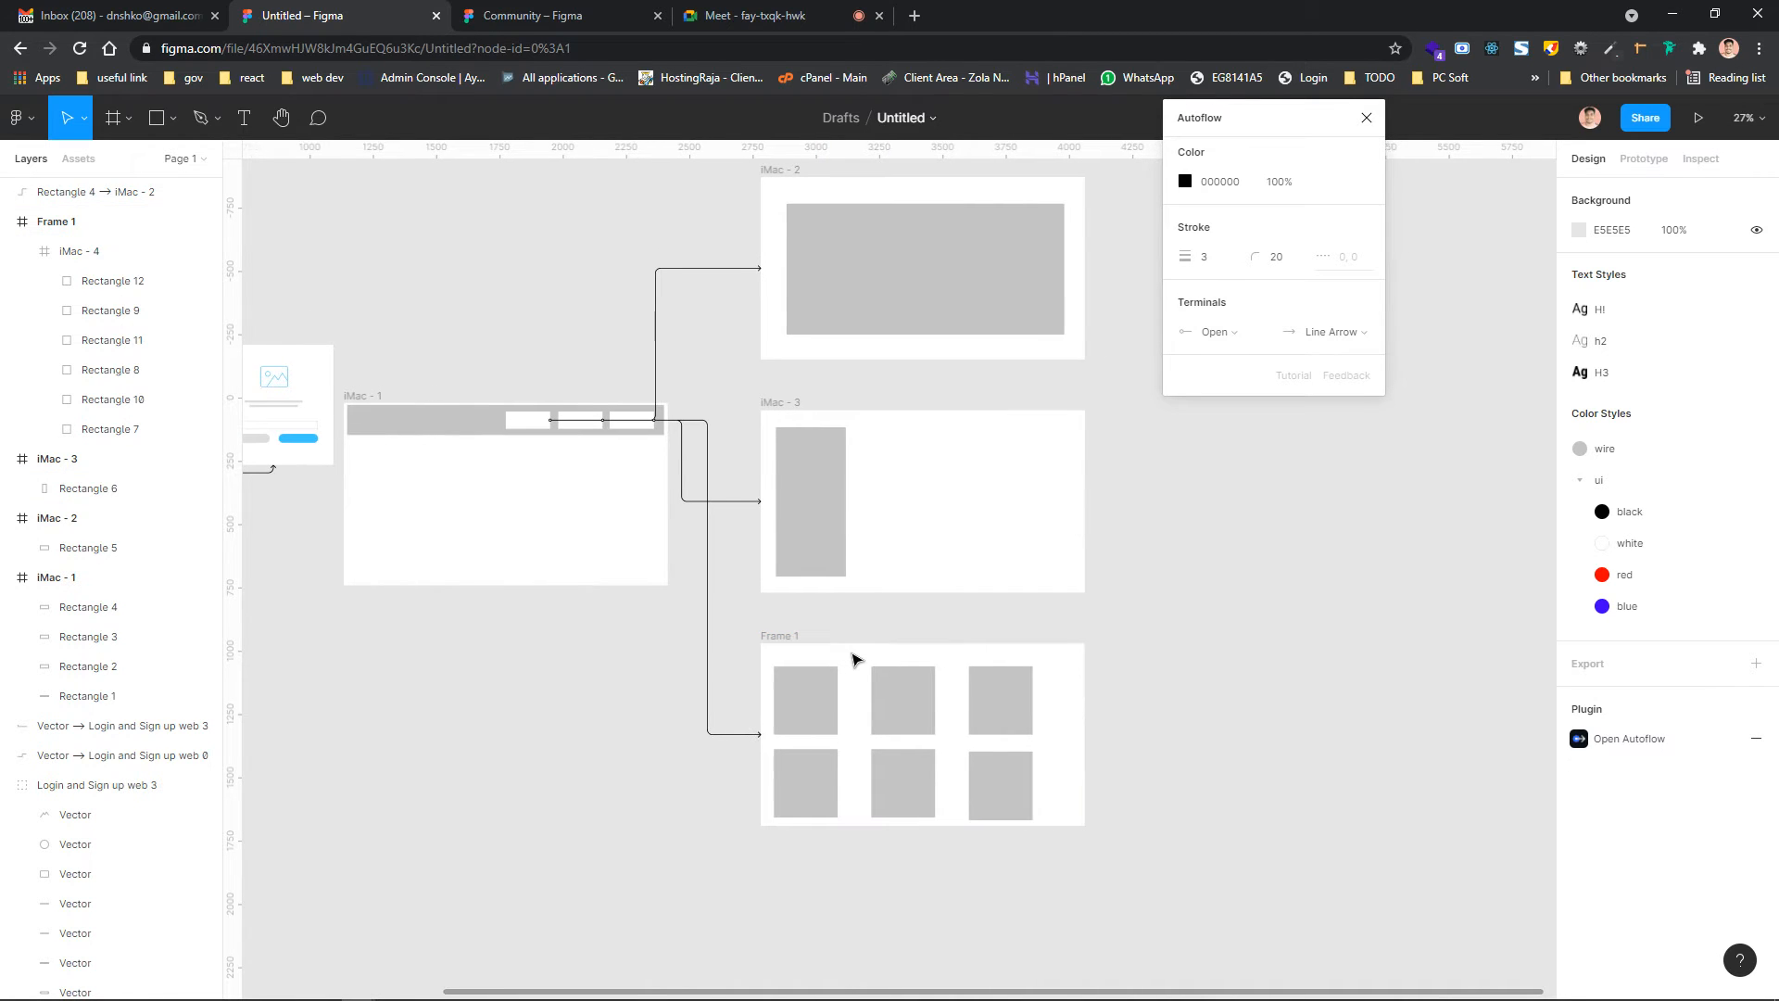
scroll(617, 465, left, 5)
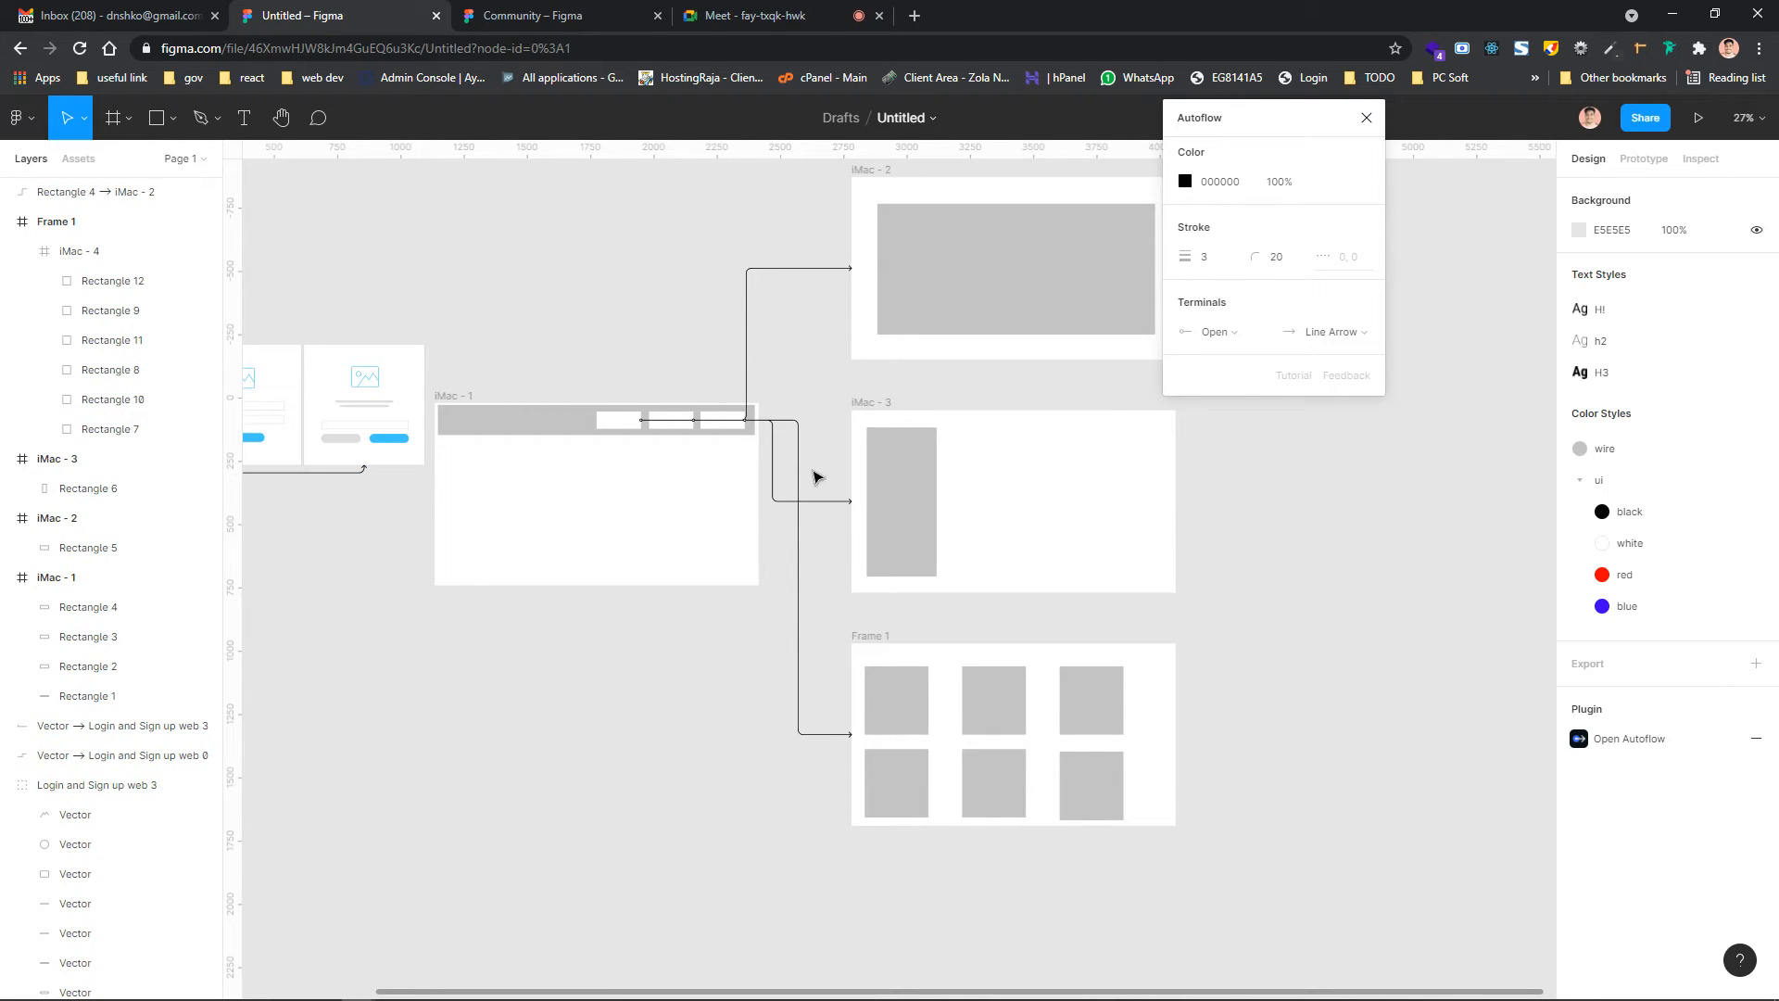
scroll(910, 405, right, 4)
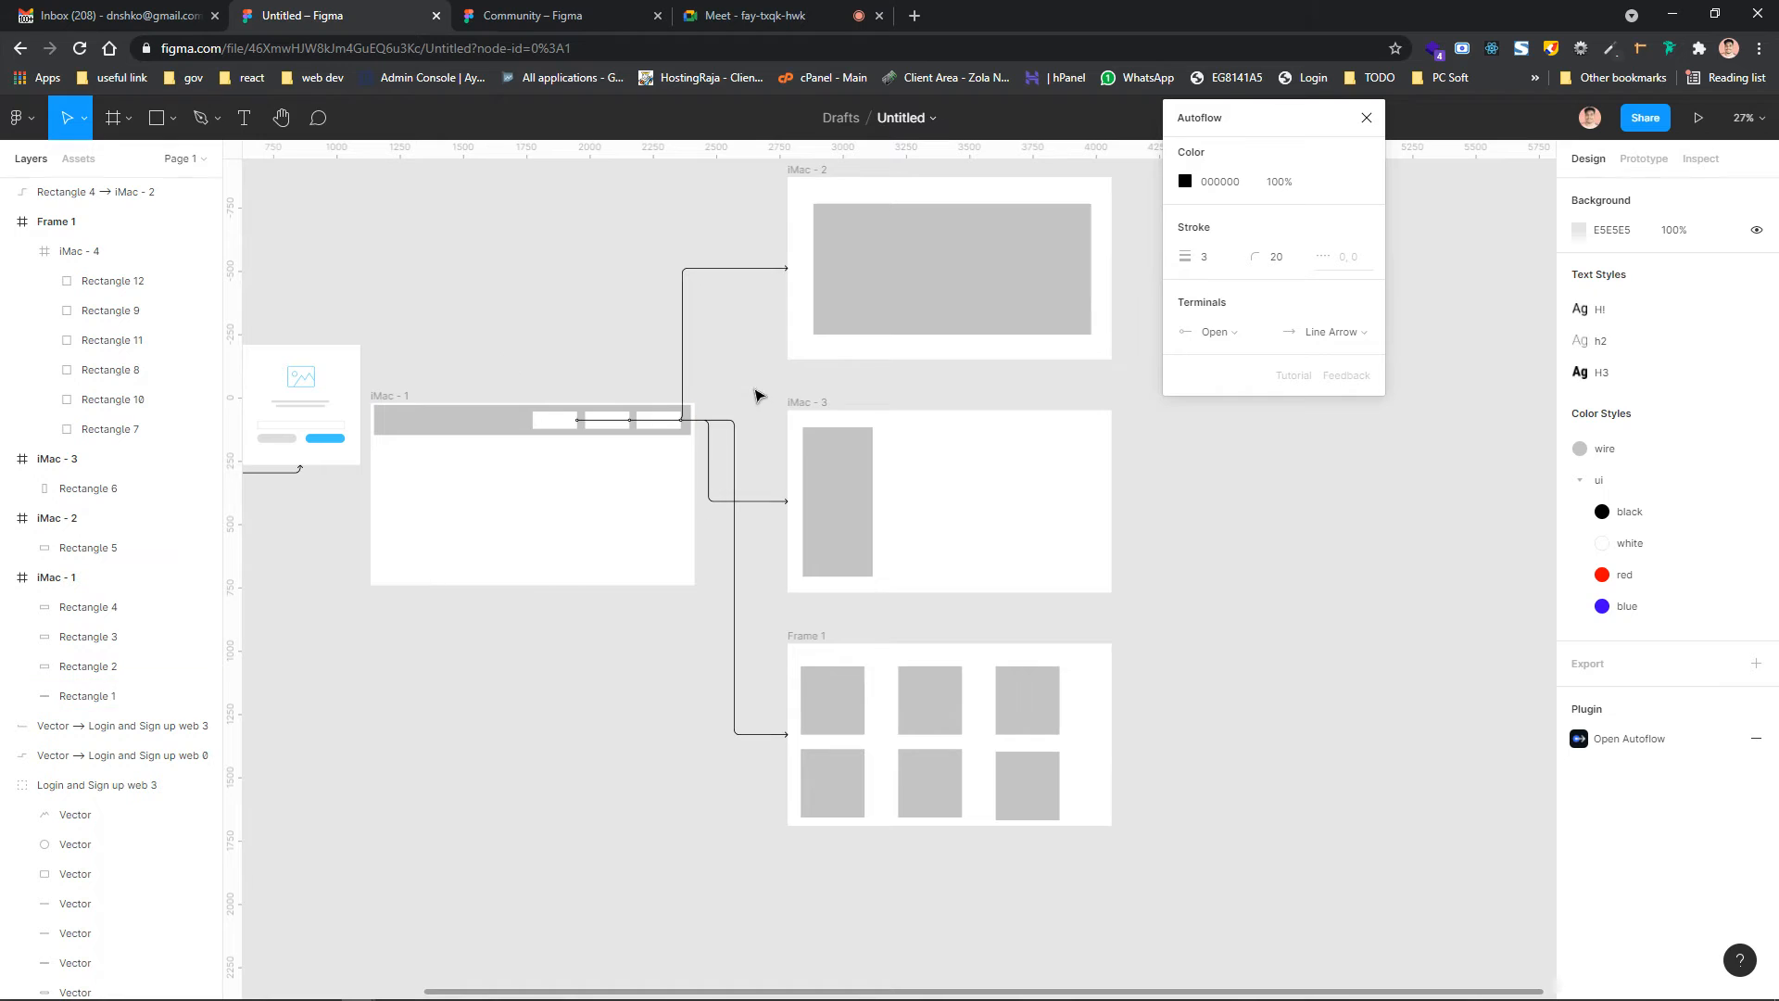
scroll(715, 492, up, 2)
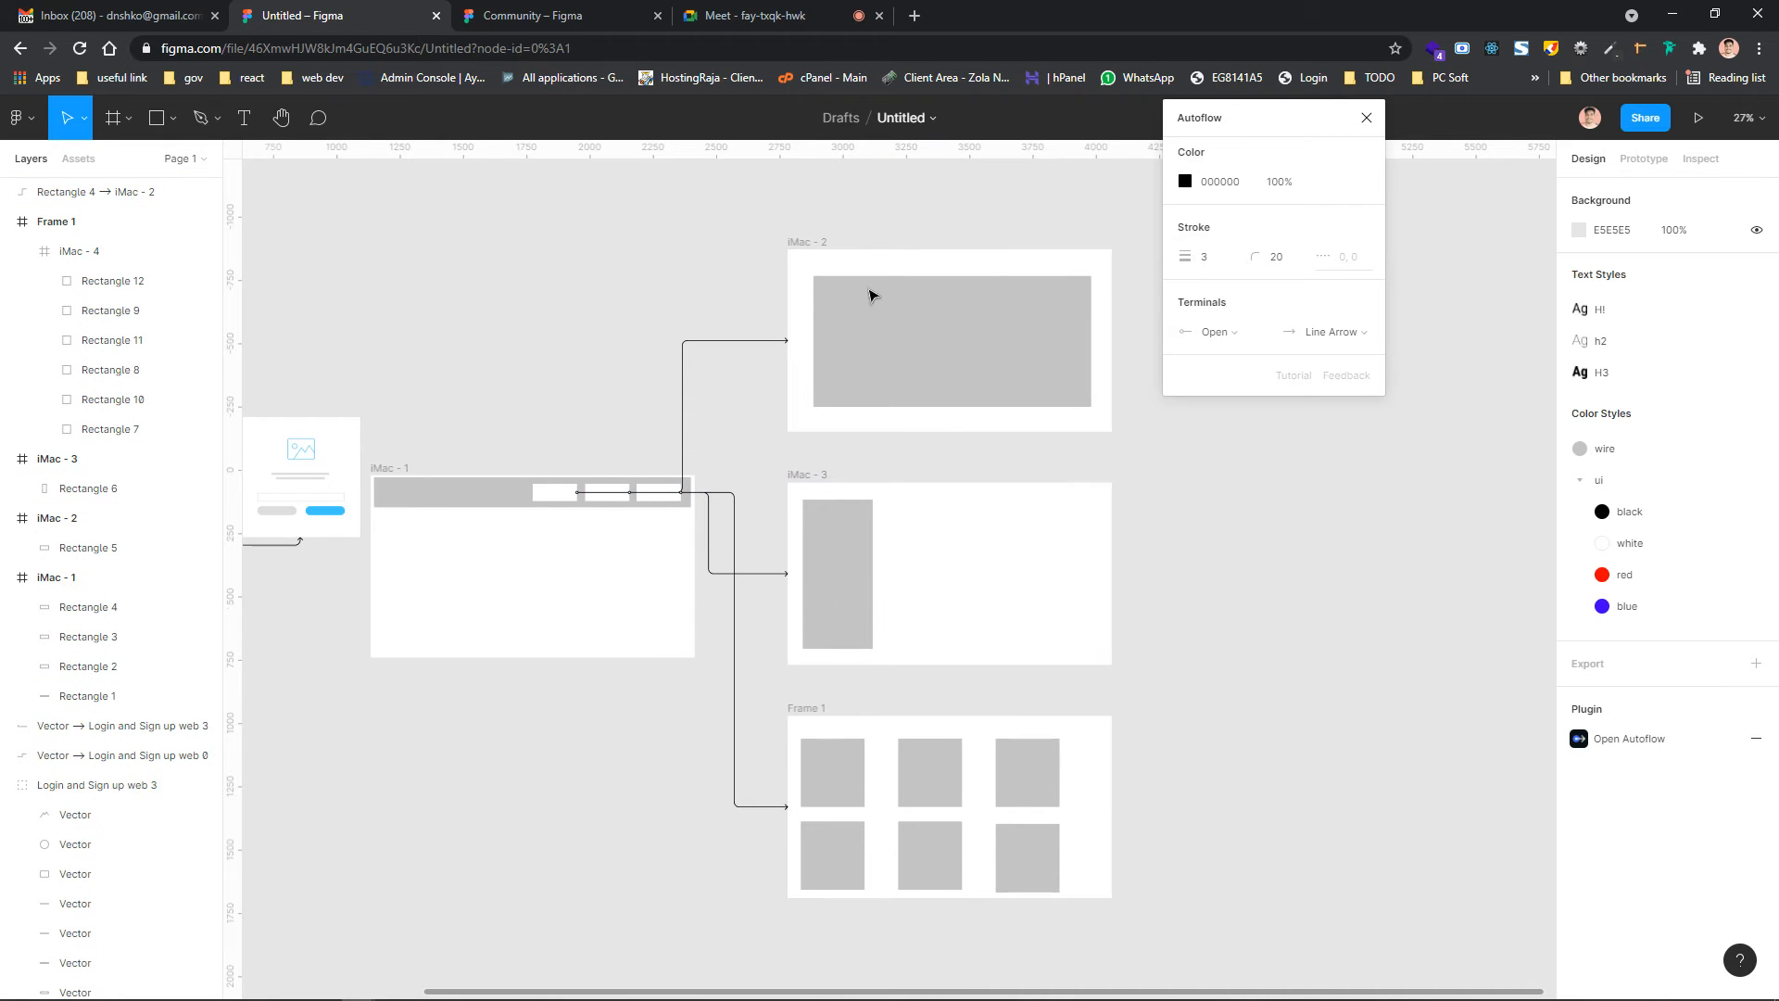
scroll(777, 424, left, 3)
scroll(352, 491, left, 5)
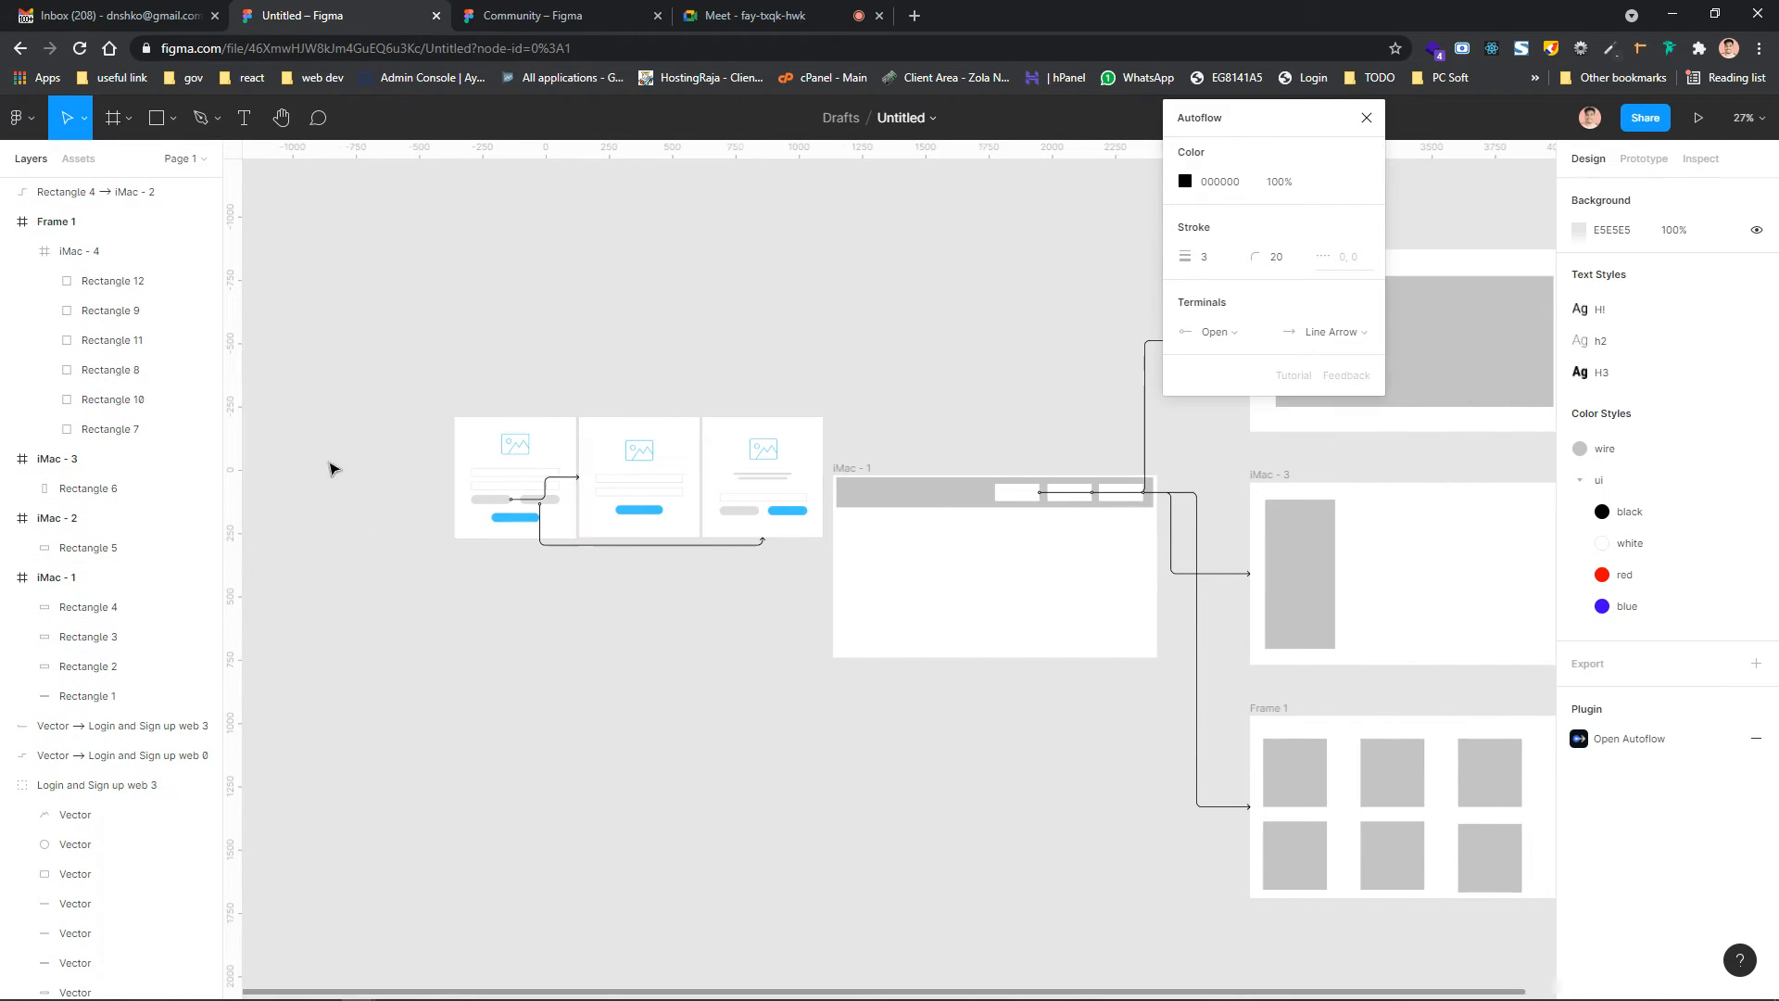
scroll(850, 528, right, 2)
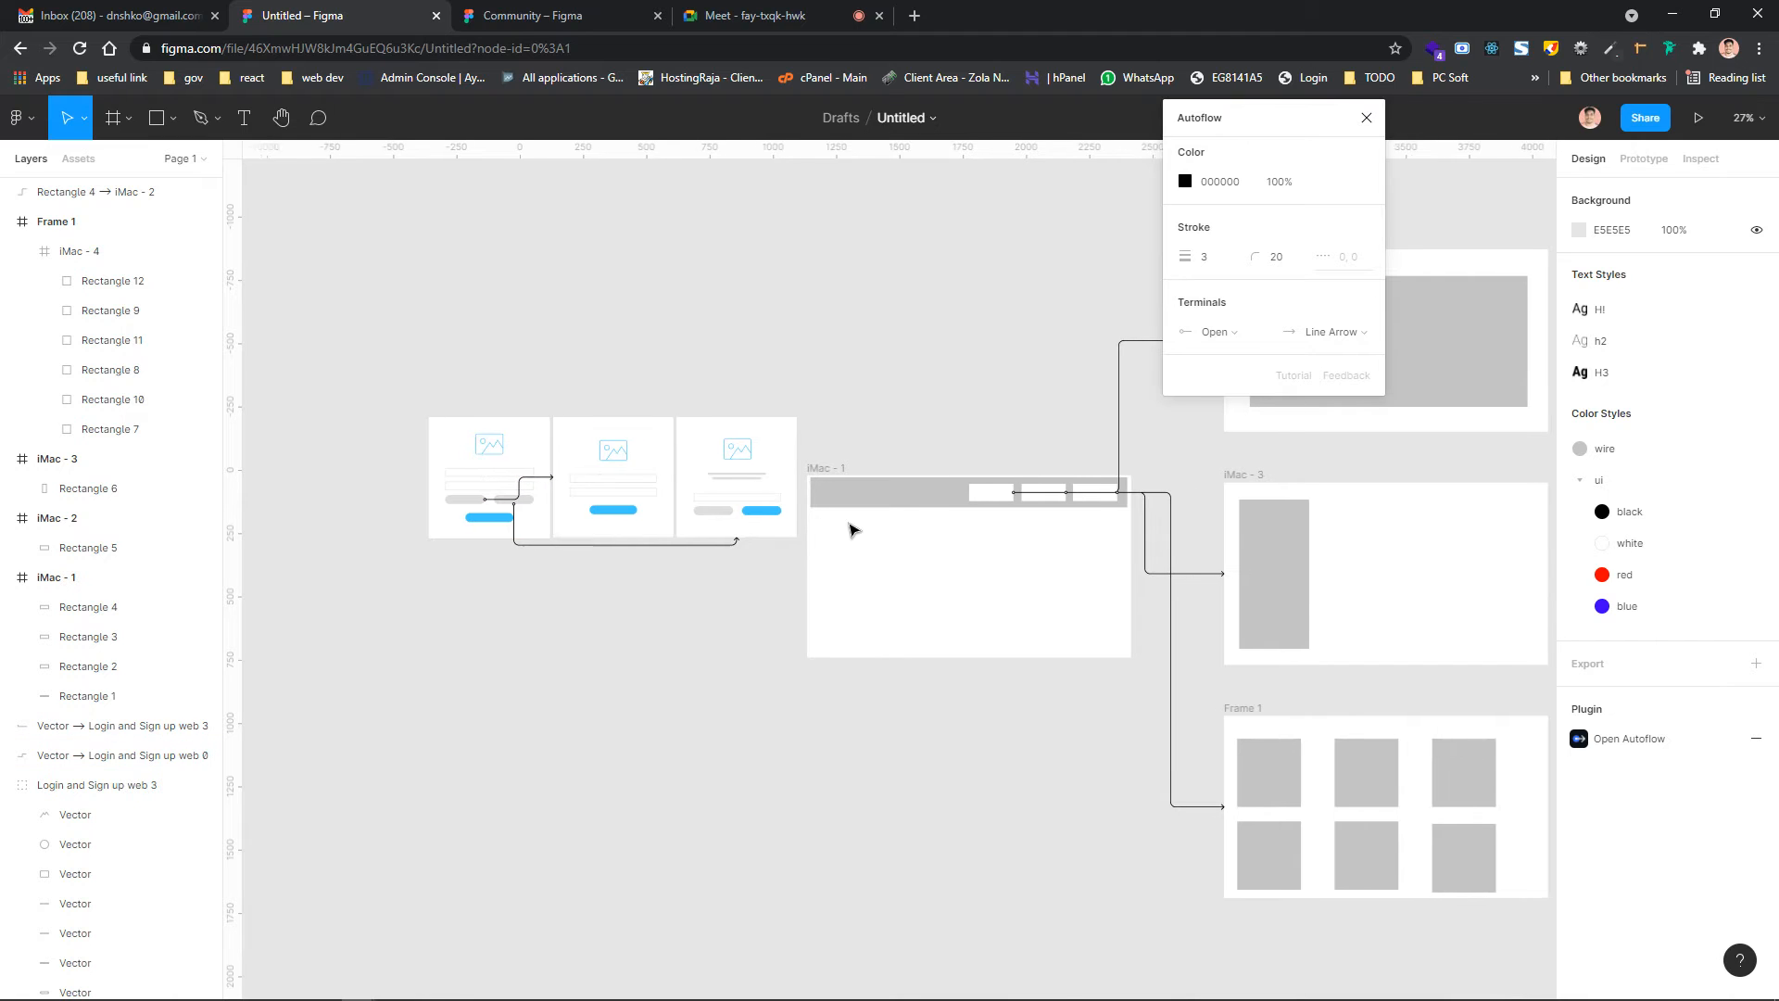
scroll(676, 459, right, 3)
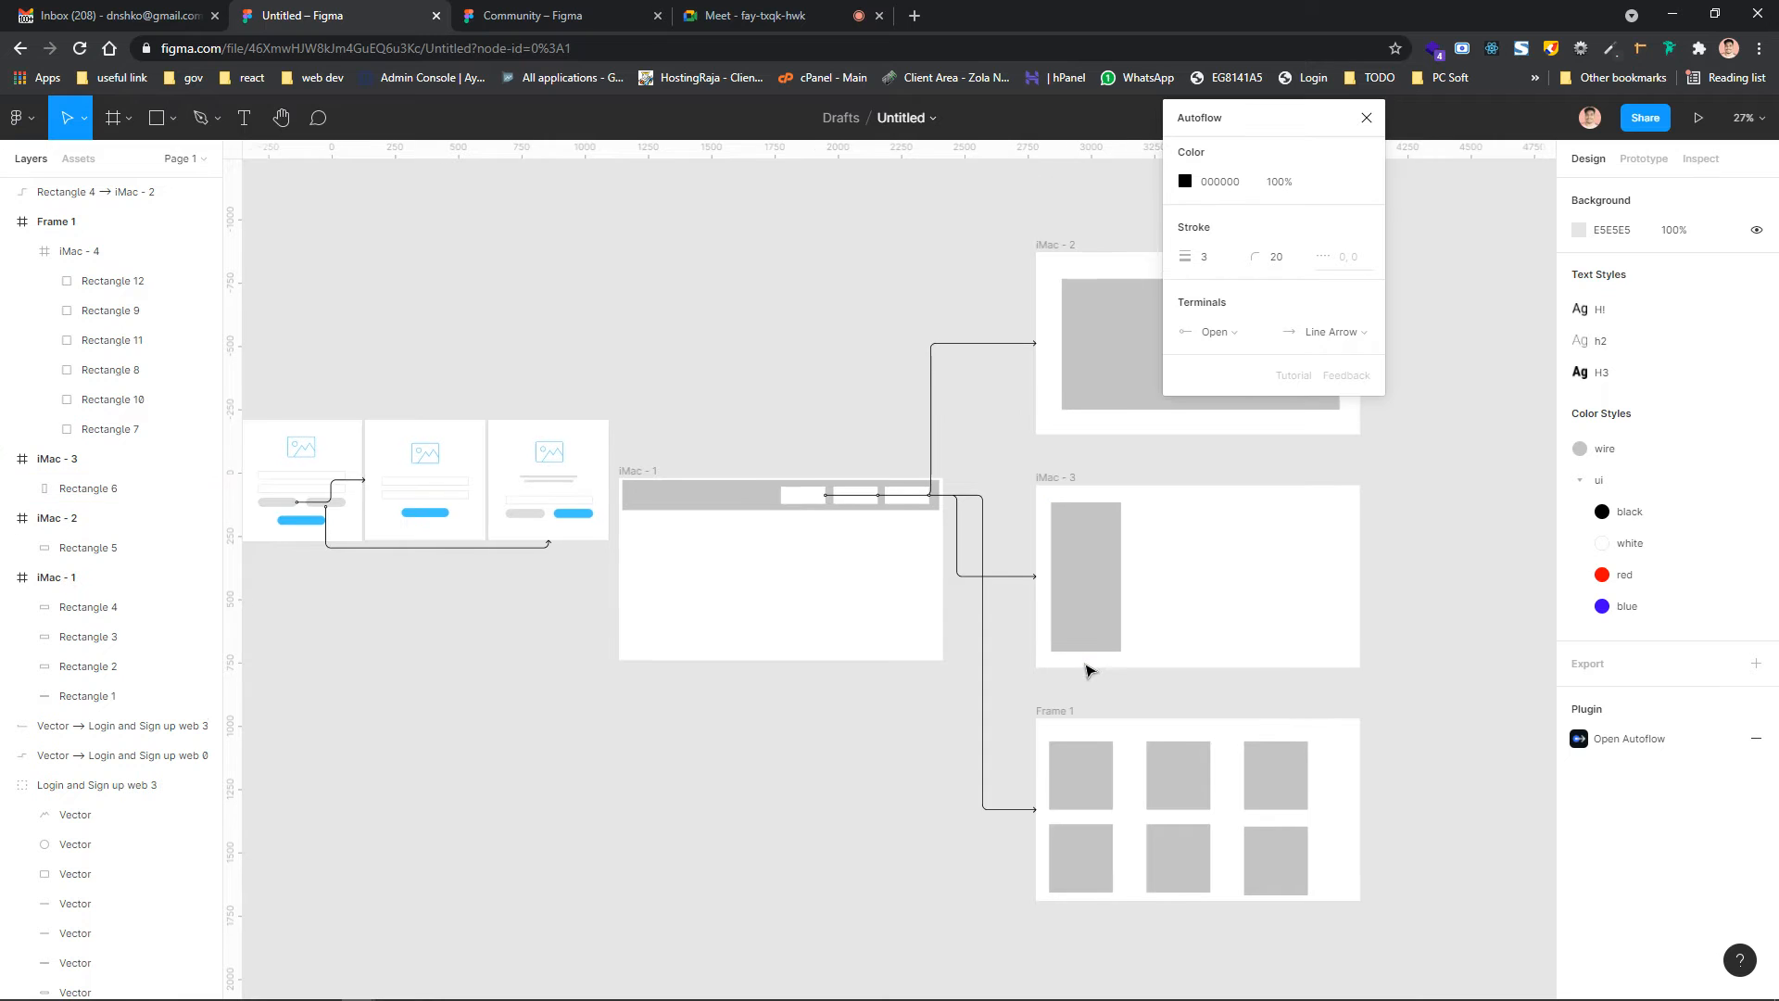
scroll(1084, 667, down, 2)
click(748, 428)
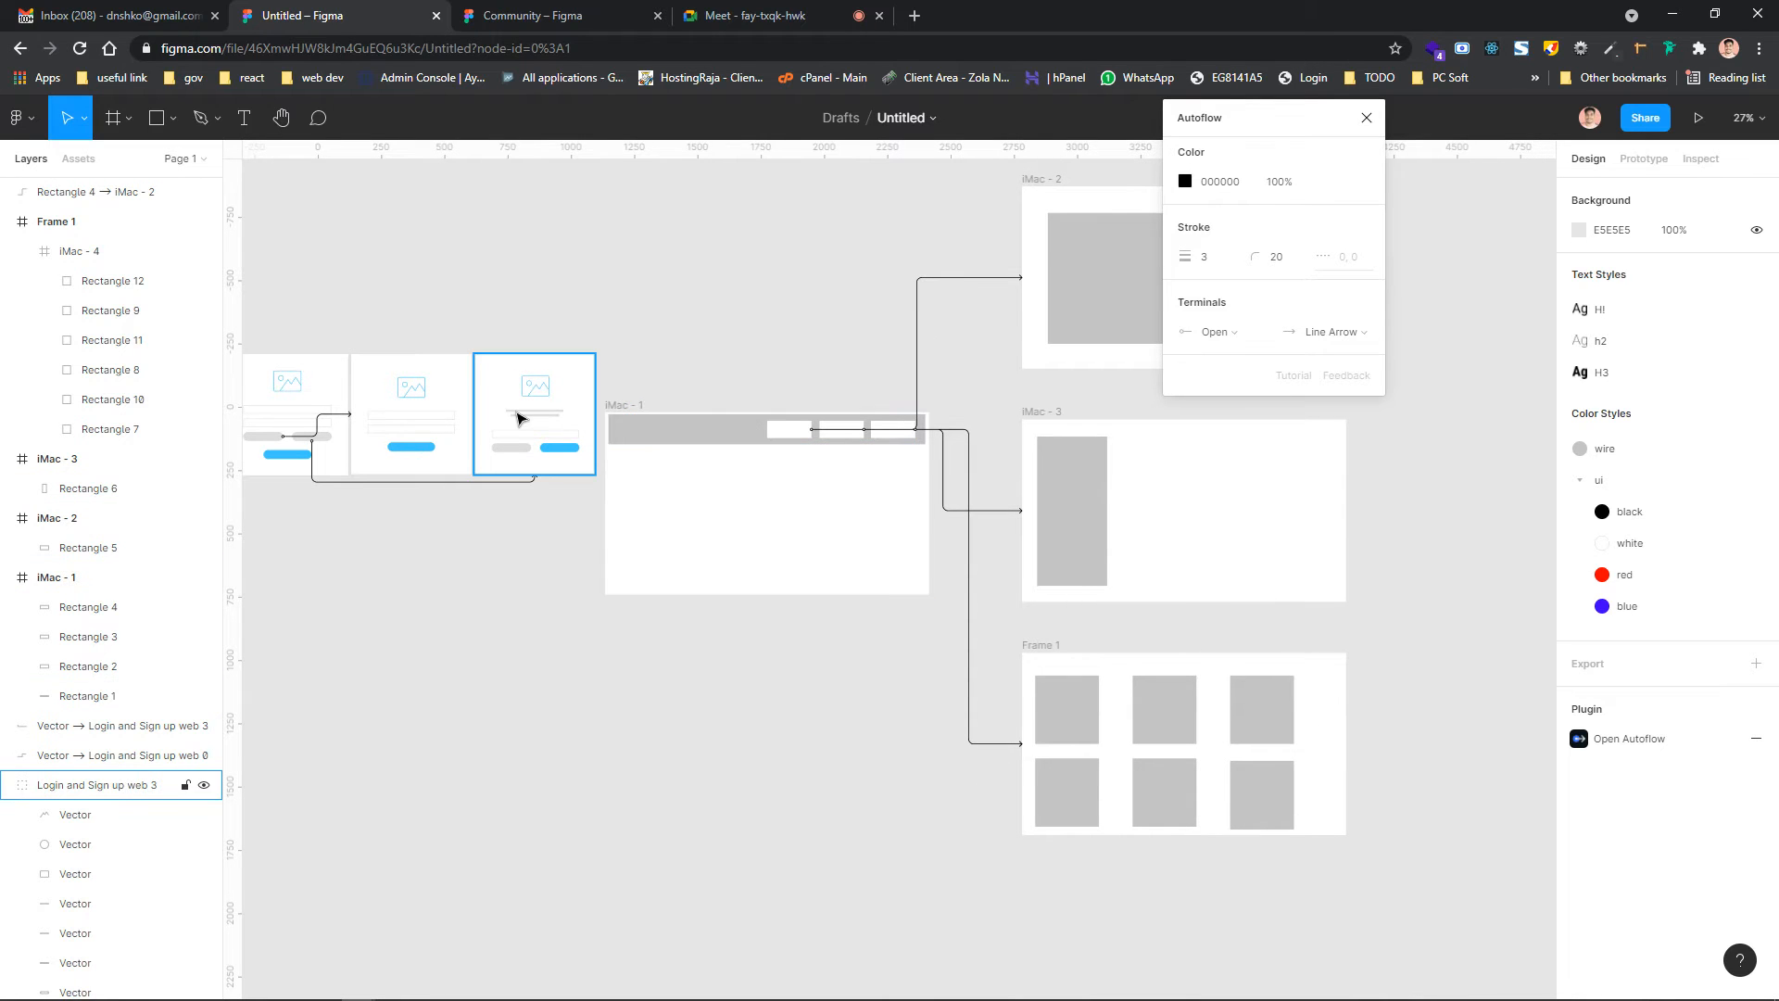
Examine the login and sign-up screens up close, followed by the whole page flow from them to the linked desktop frames
scroll(519, 419, up, 5)
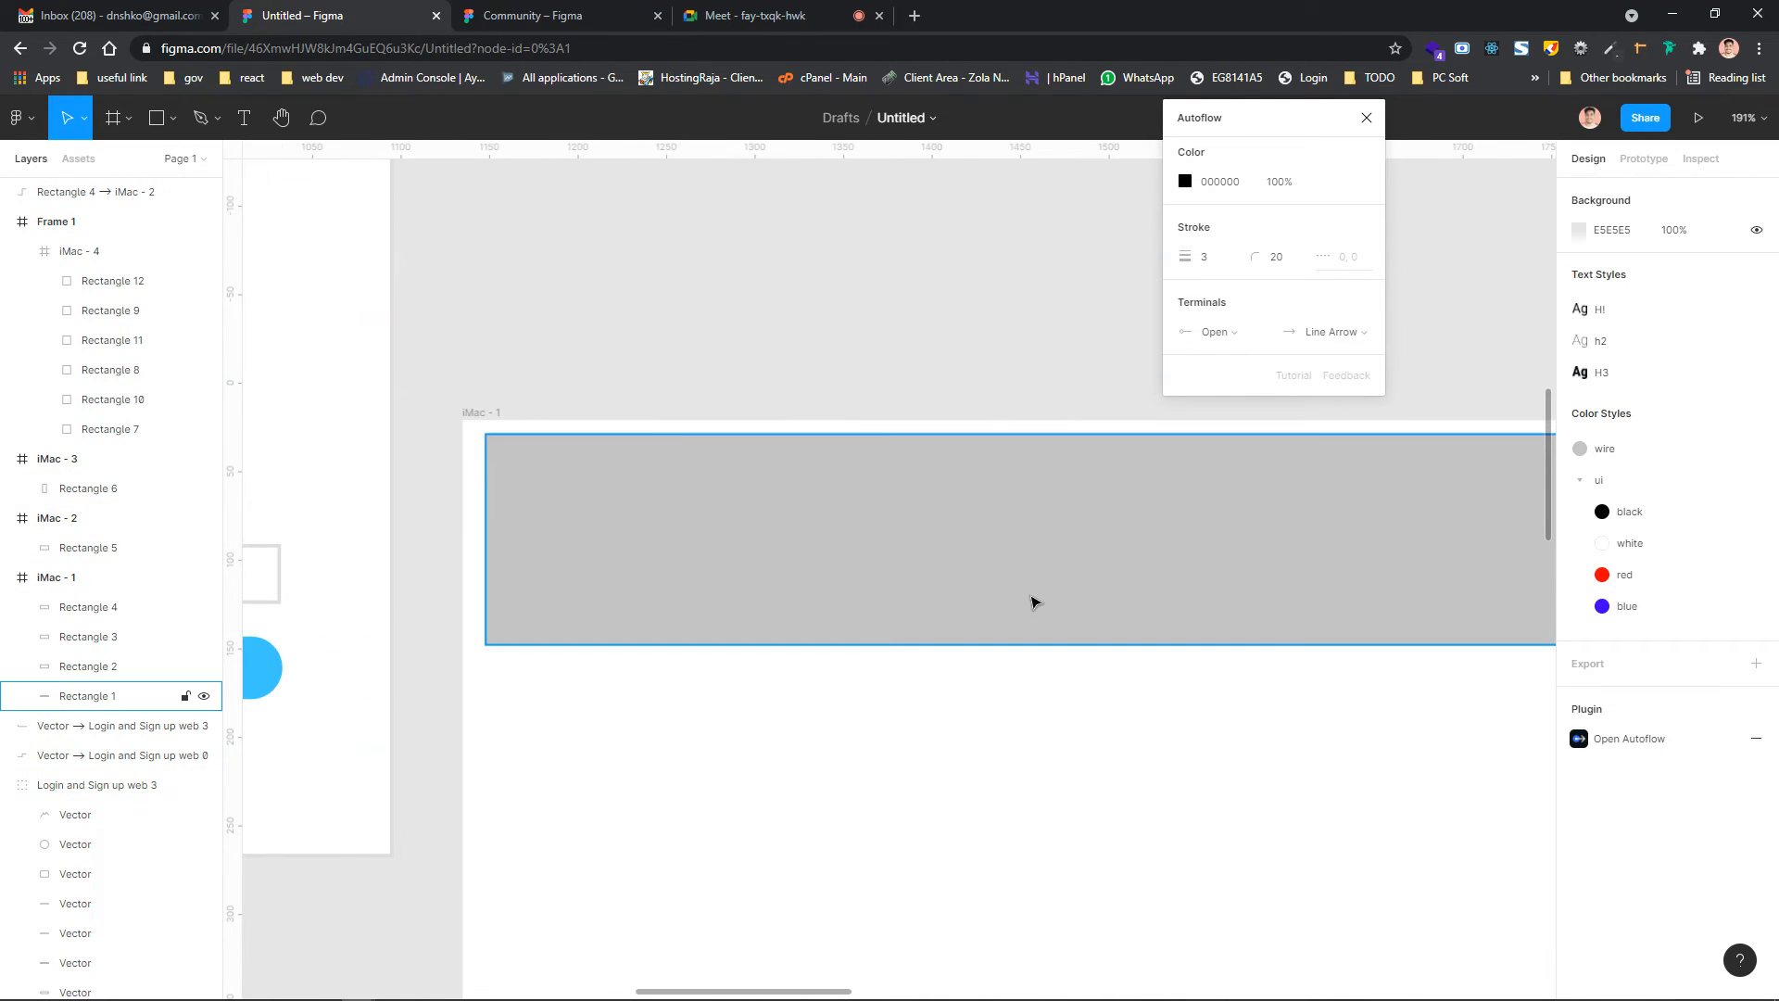
scroll(880, 509, down, 3)
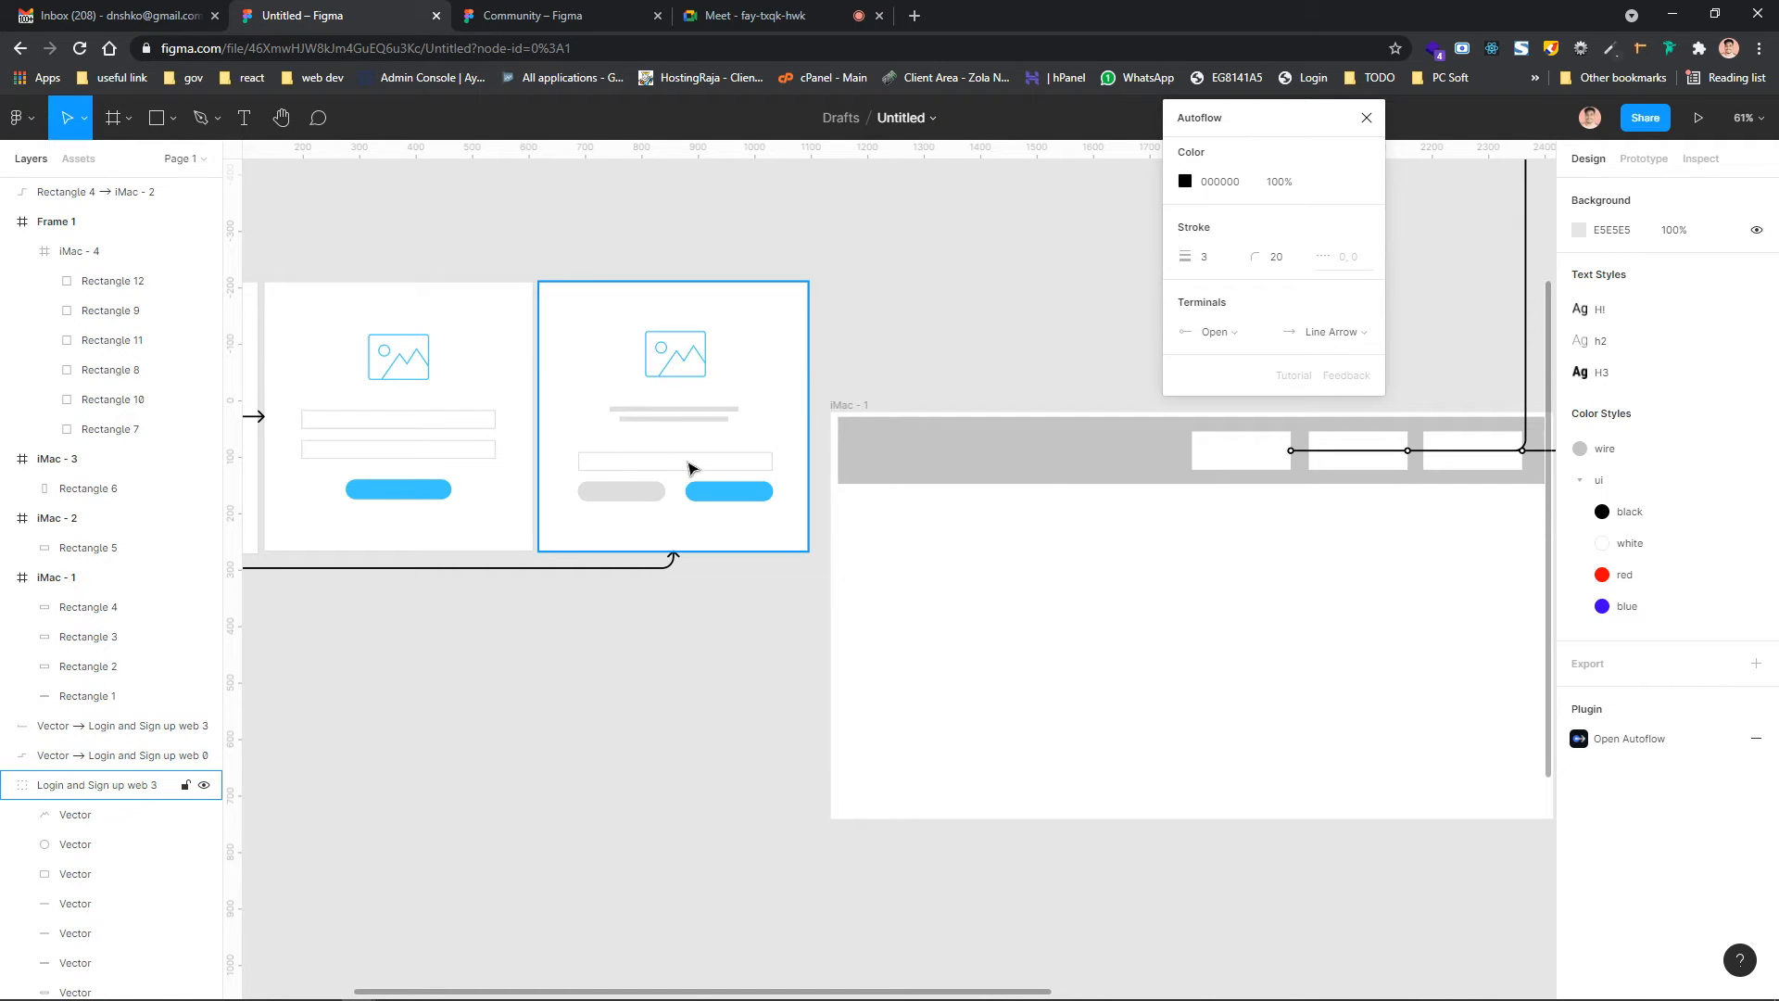
scroll(690, 468, left, 5)
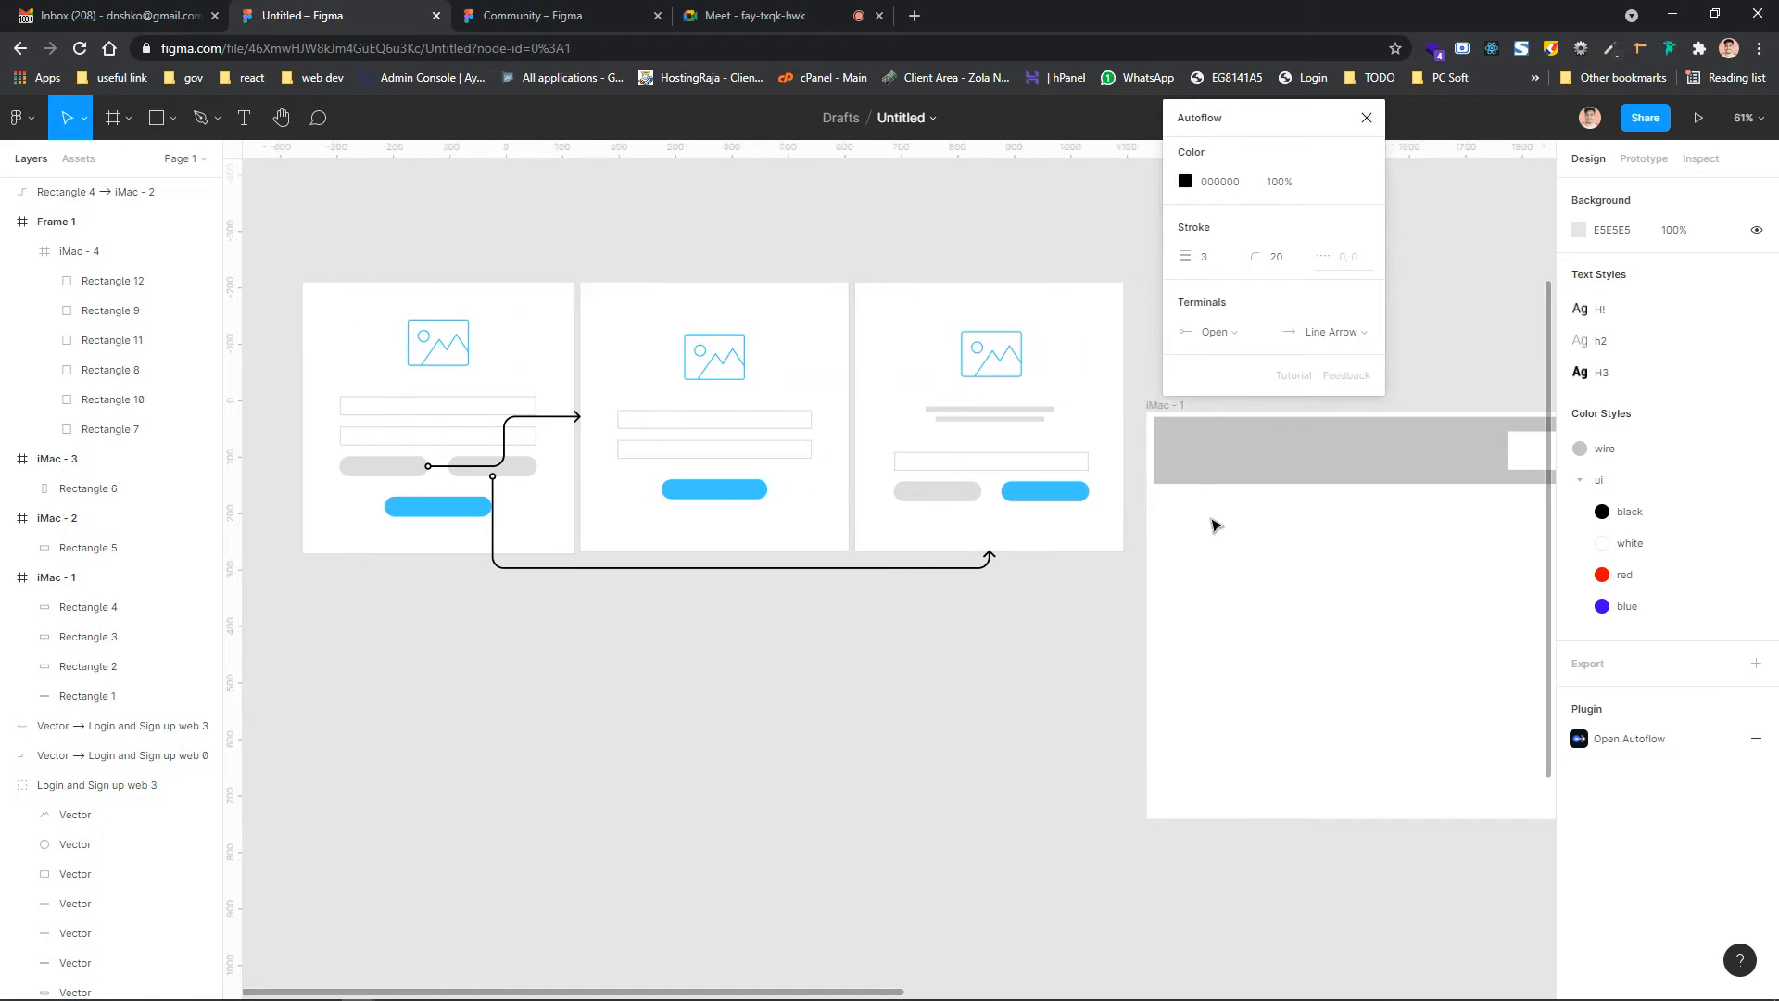
scroll(1216, 525, right, 10)
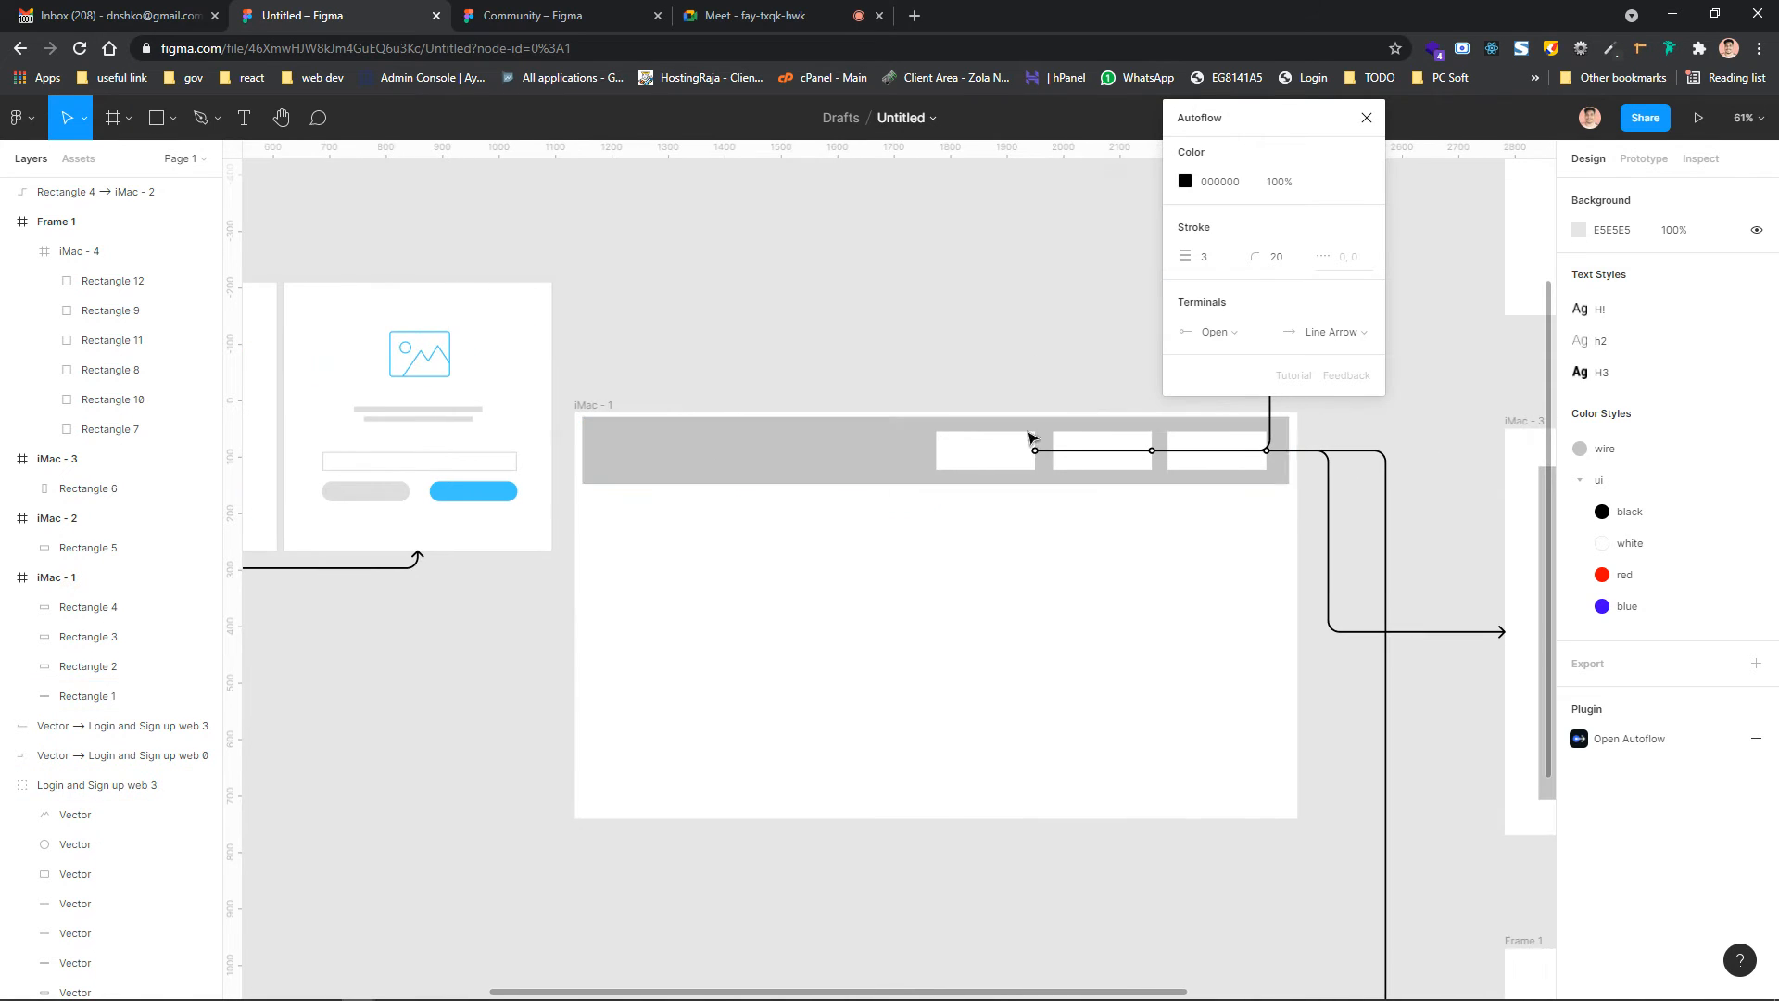
scroll(1204, 519, right, 2)
scroll(1076, 580, down, 5)
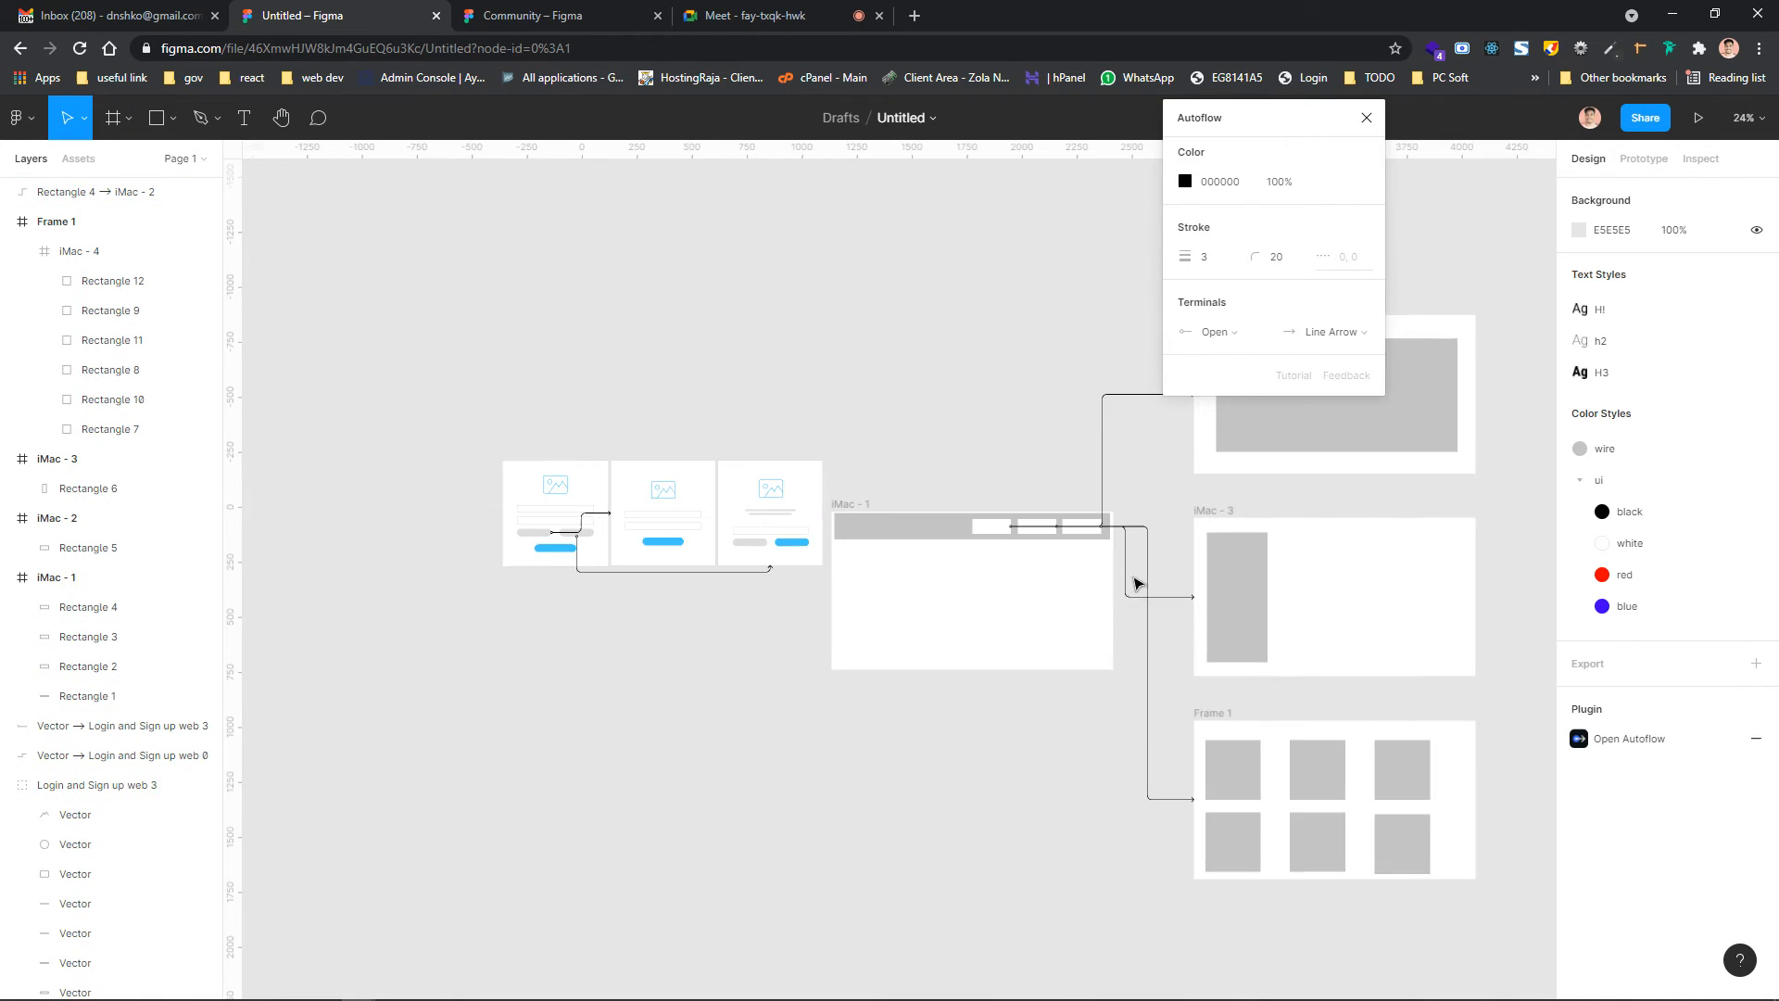
scroll(1140, 583, right, 4)
scroll(904, 575, right, 1)
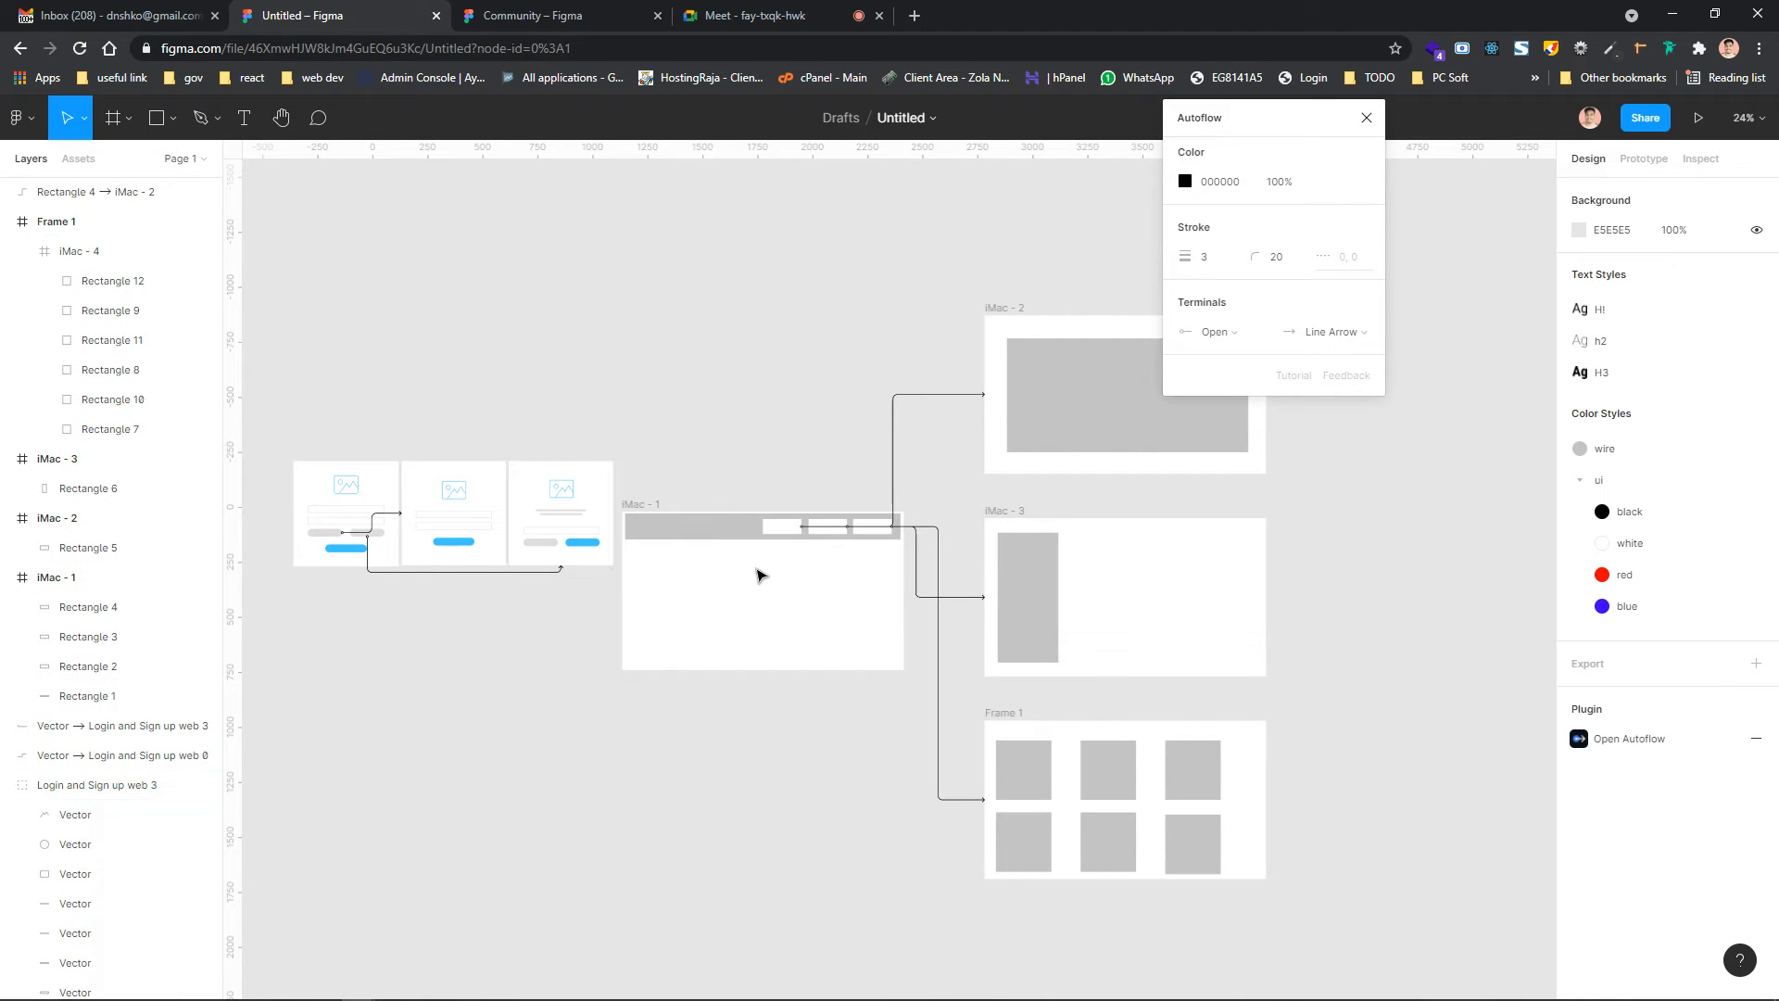
scroll(758, 575, right, 1)
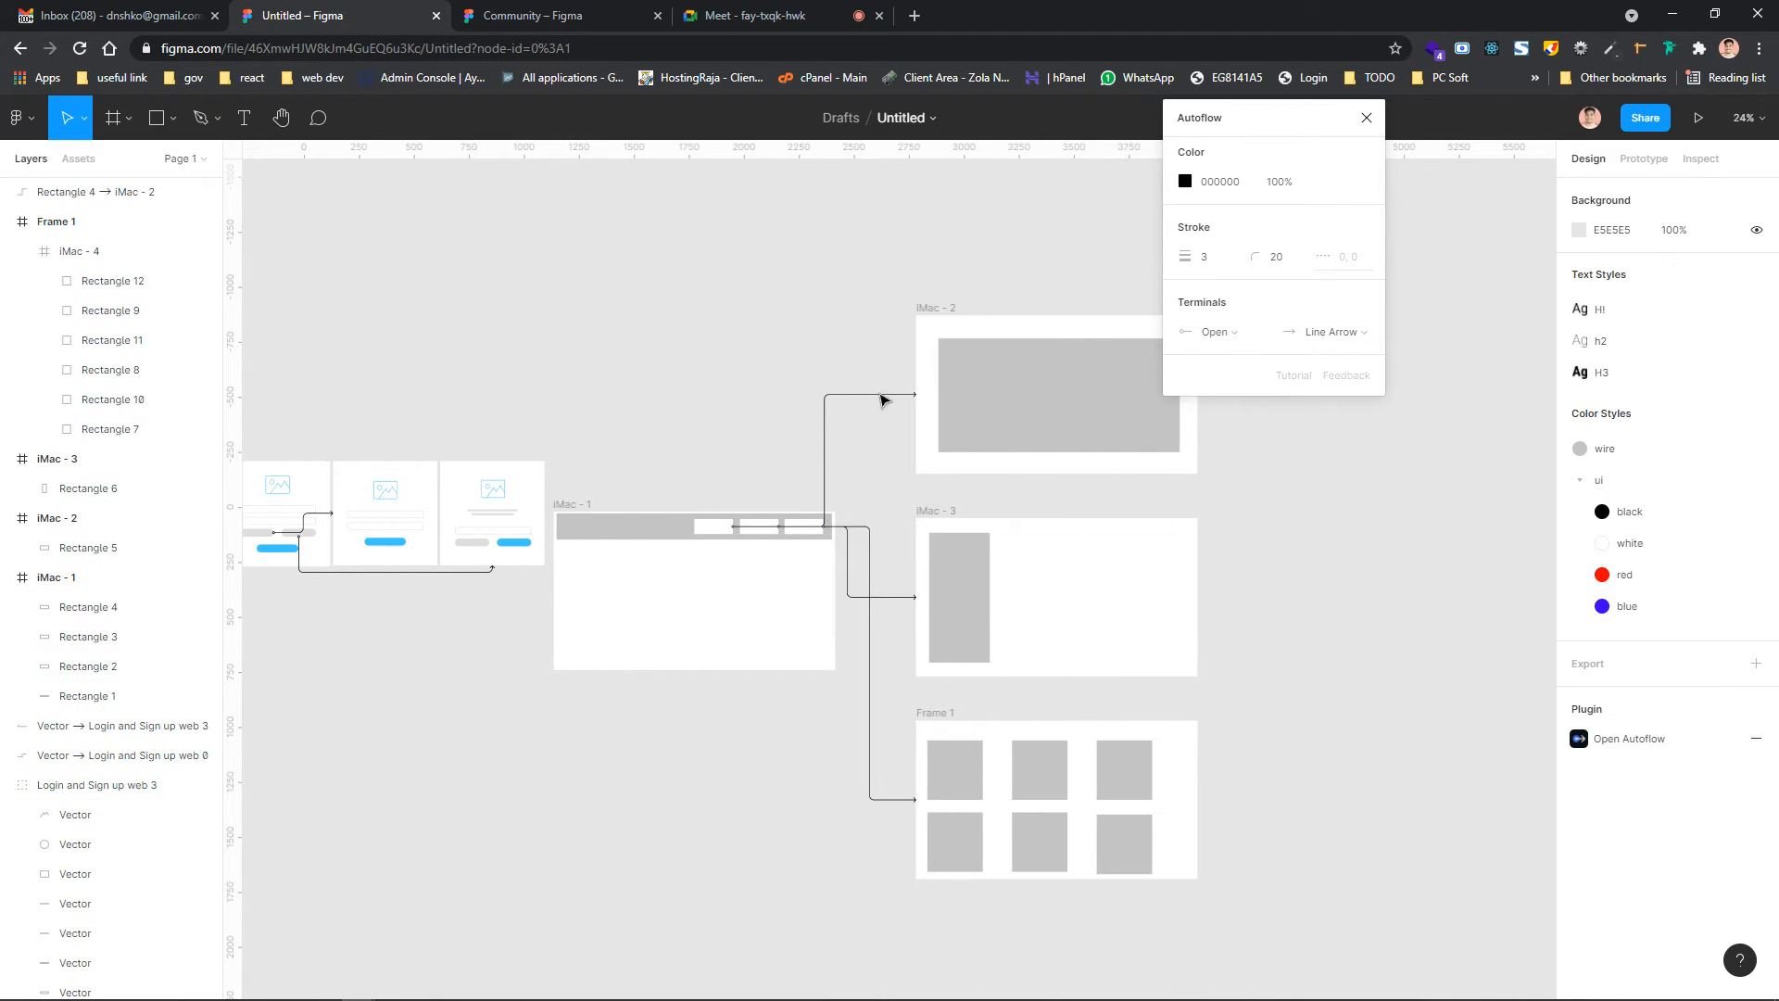
scroll(925, 512, down, 1)
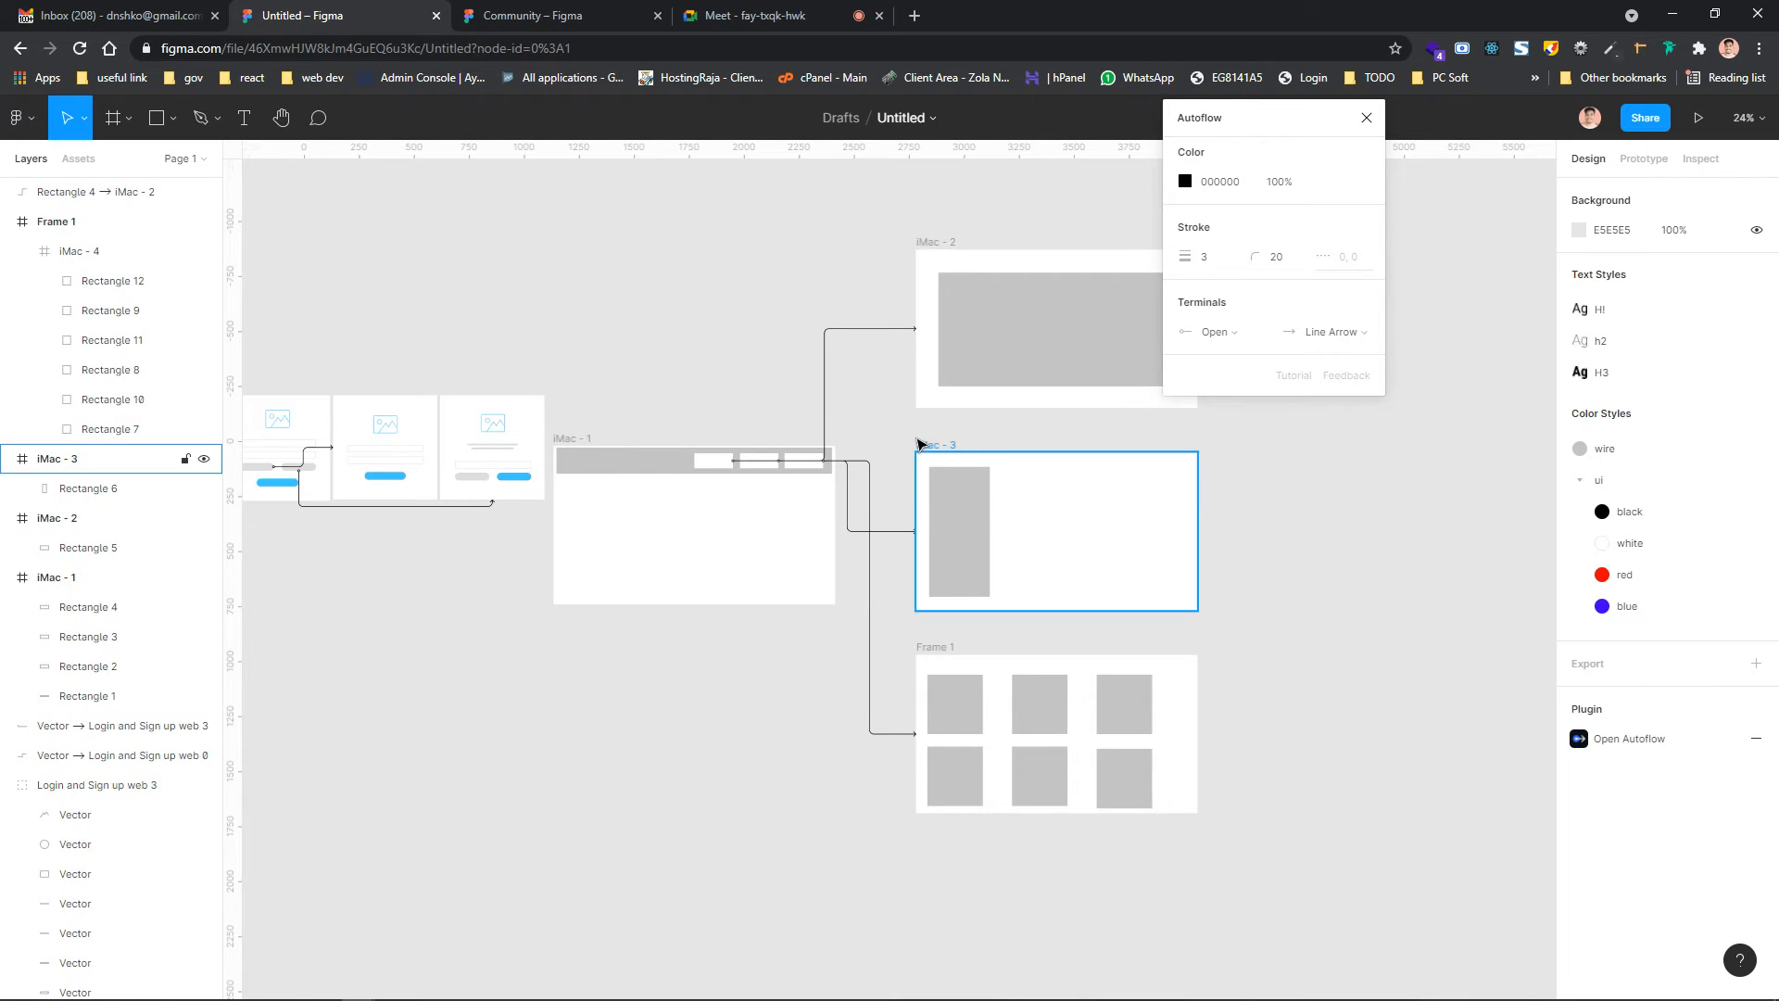
scroll(921, 445, right, 1)
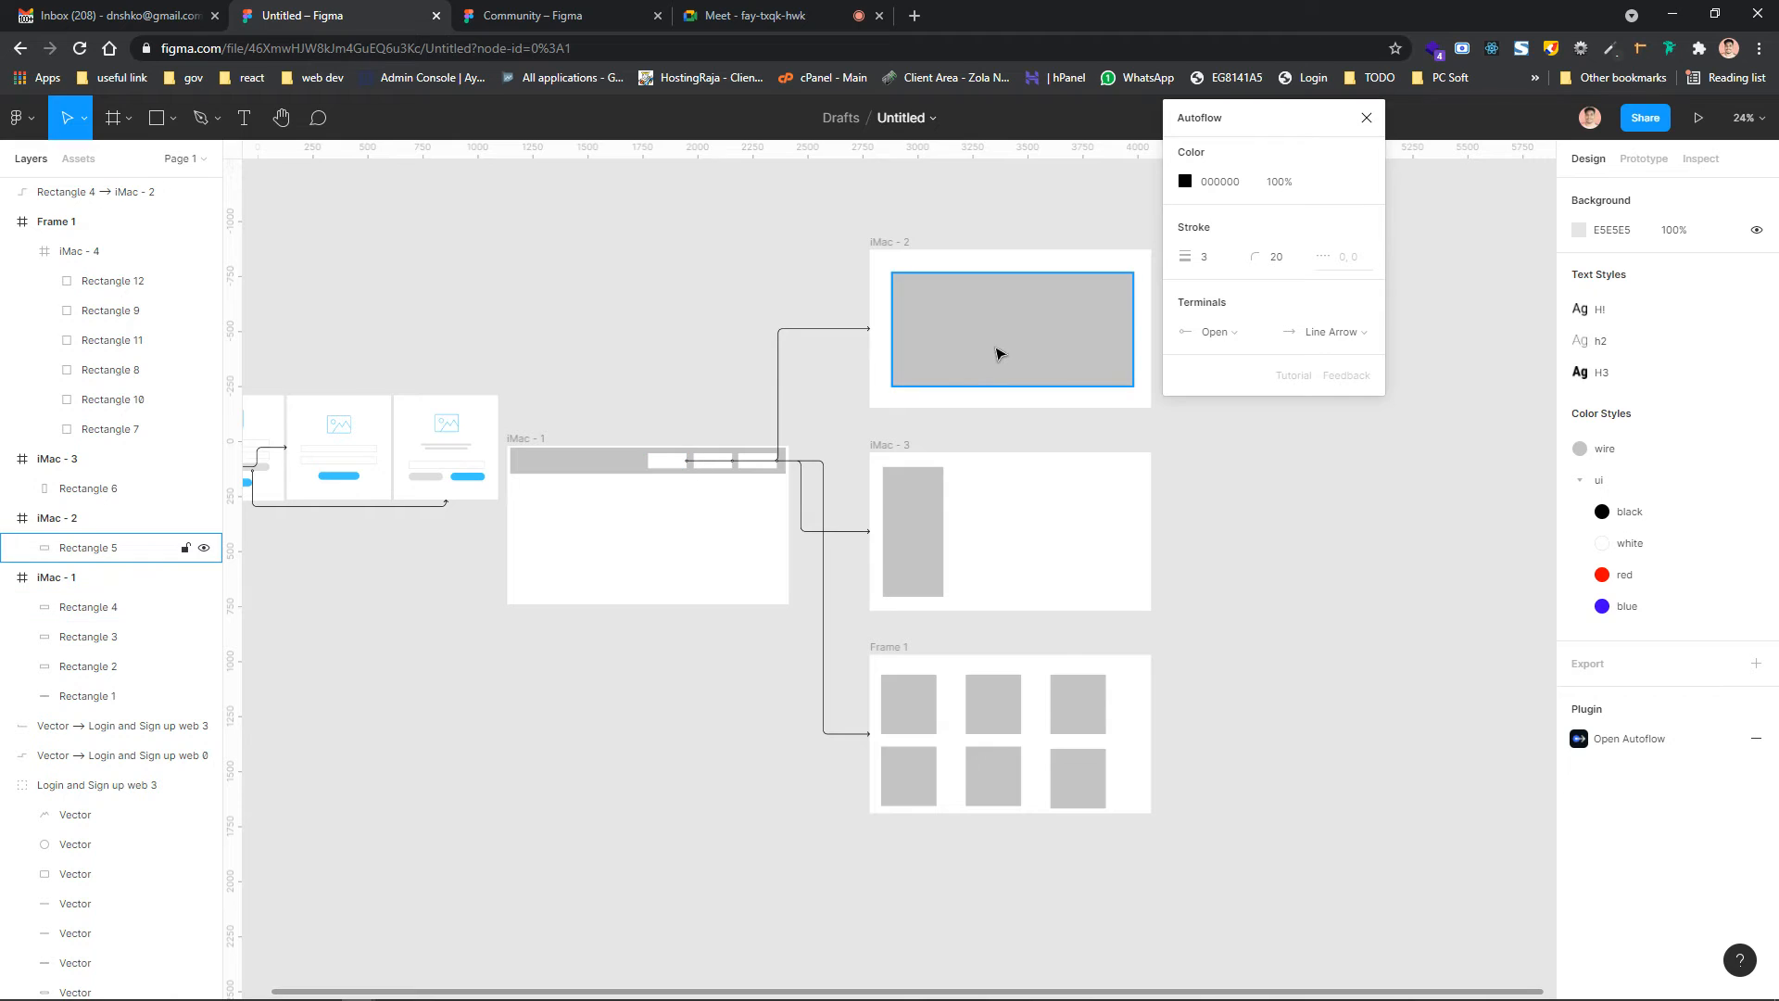
scroll(1200, 601, left, 2)
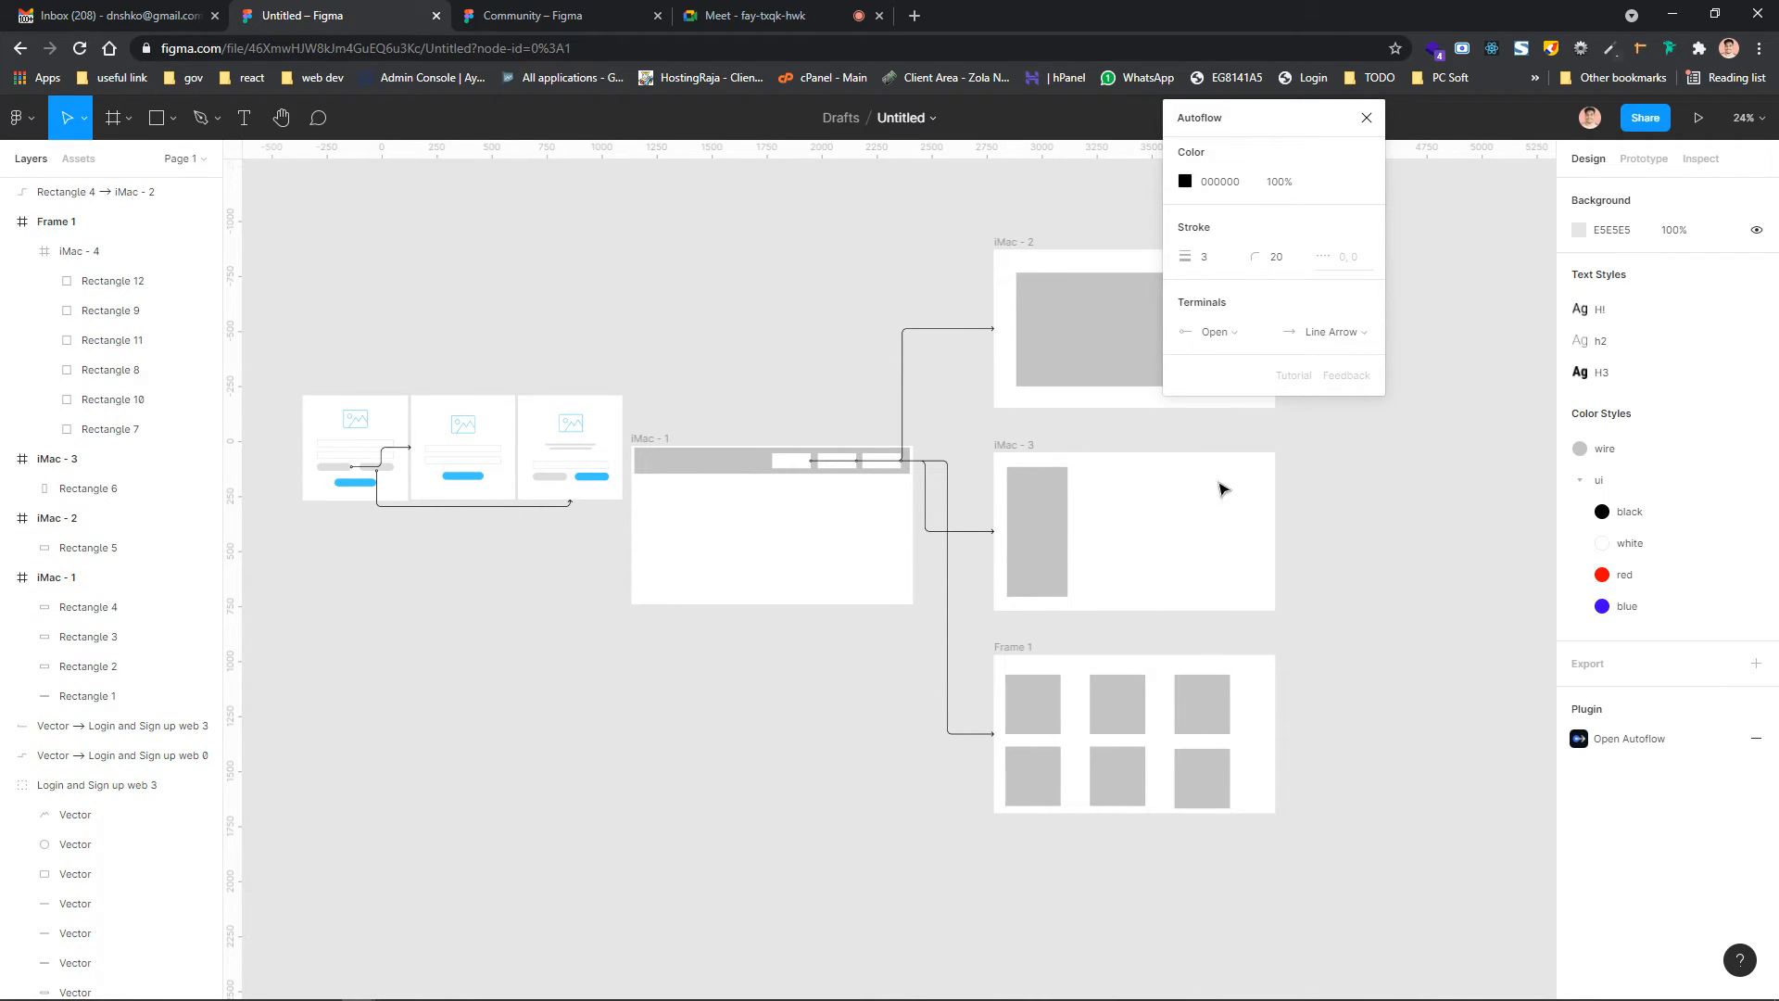
scroll(1332, 588, right, 1)
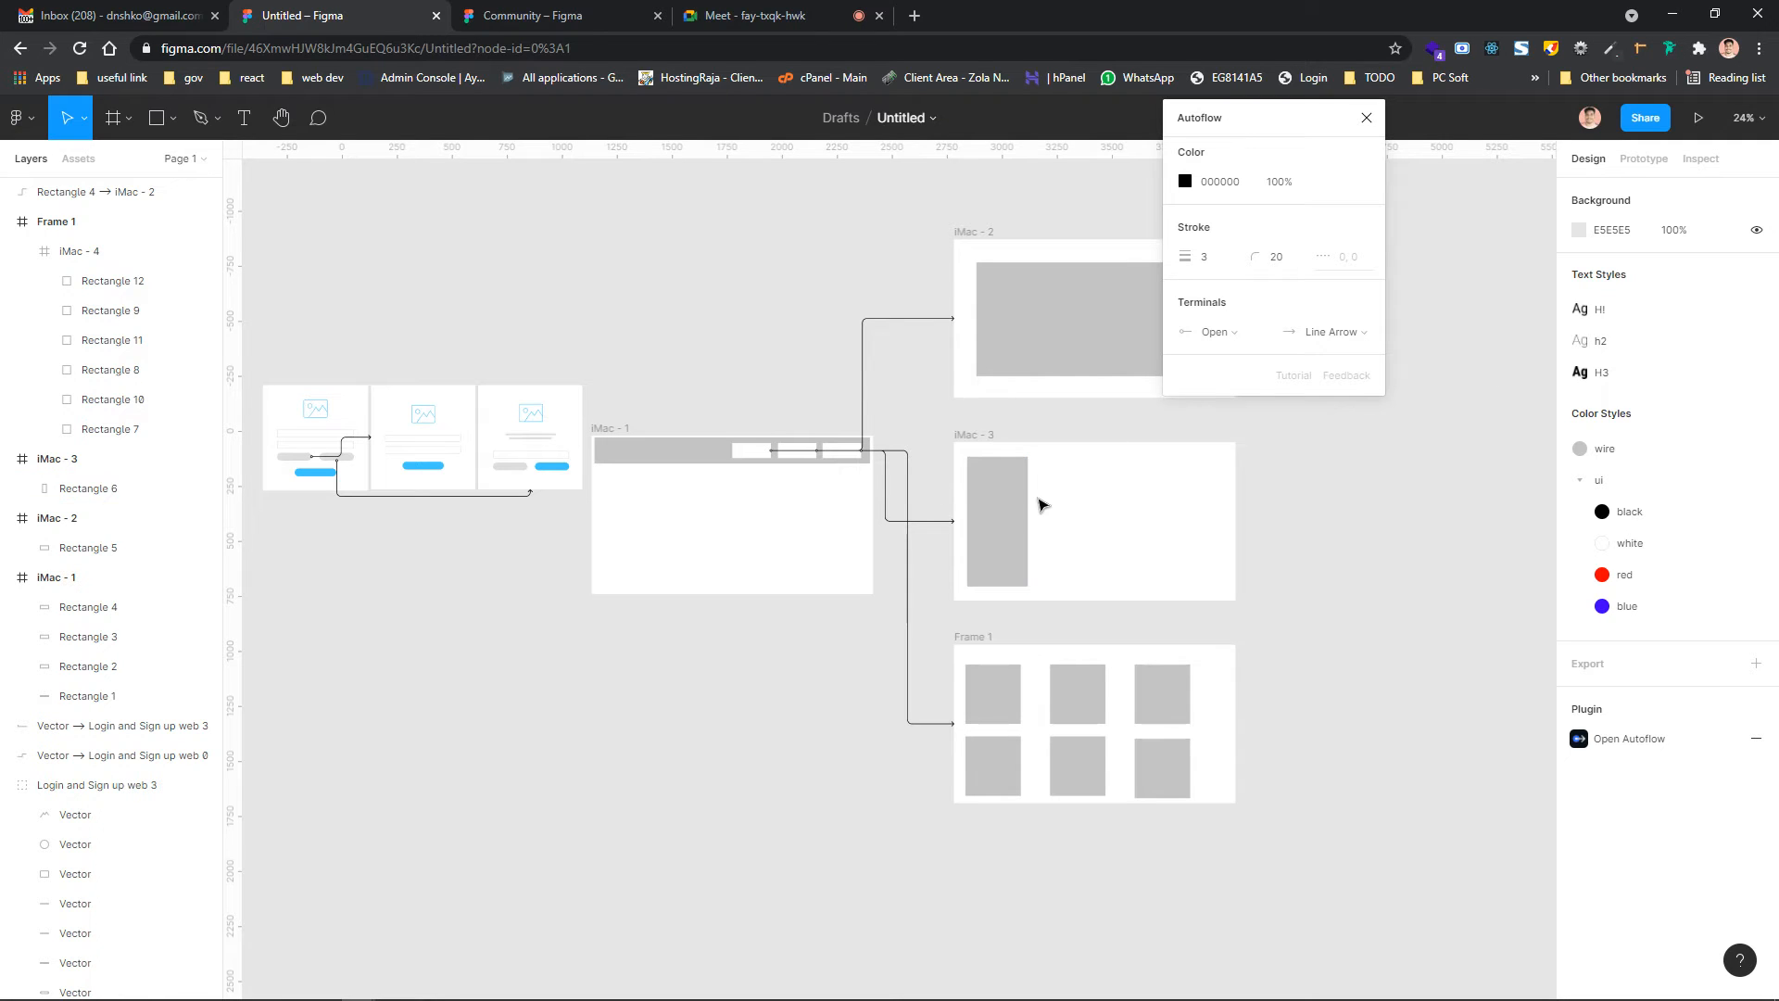
scroll(1041, 504, down, 1)
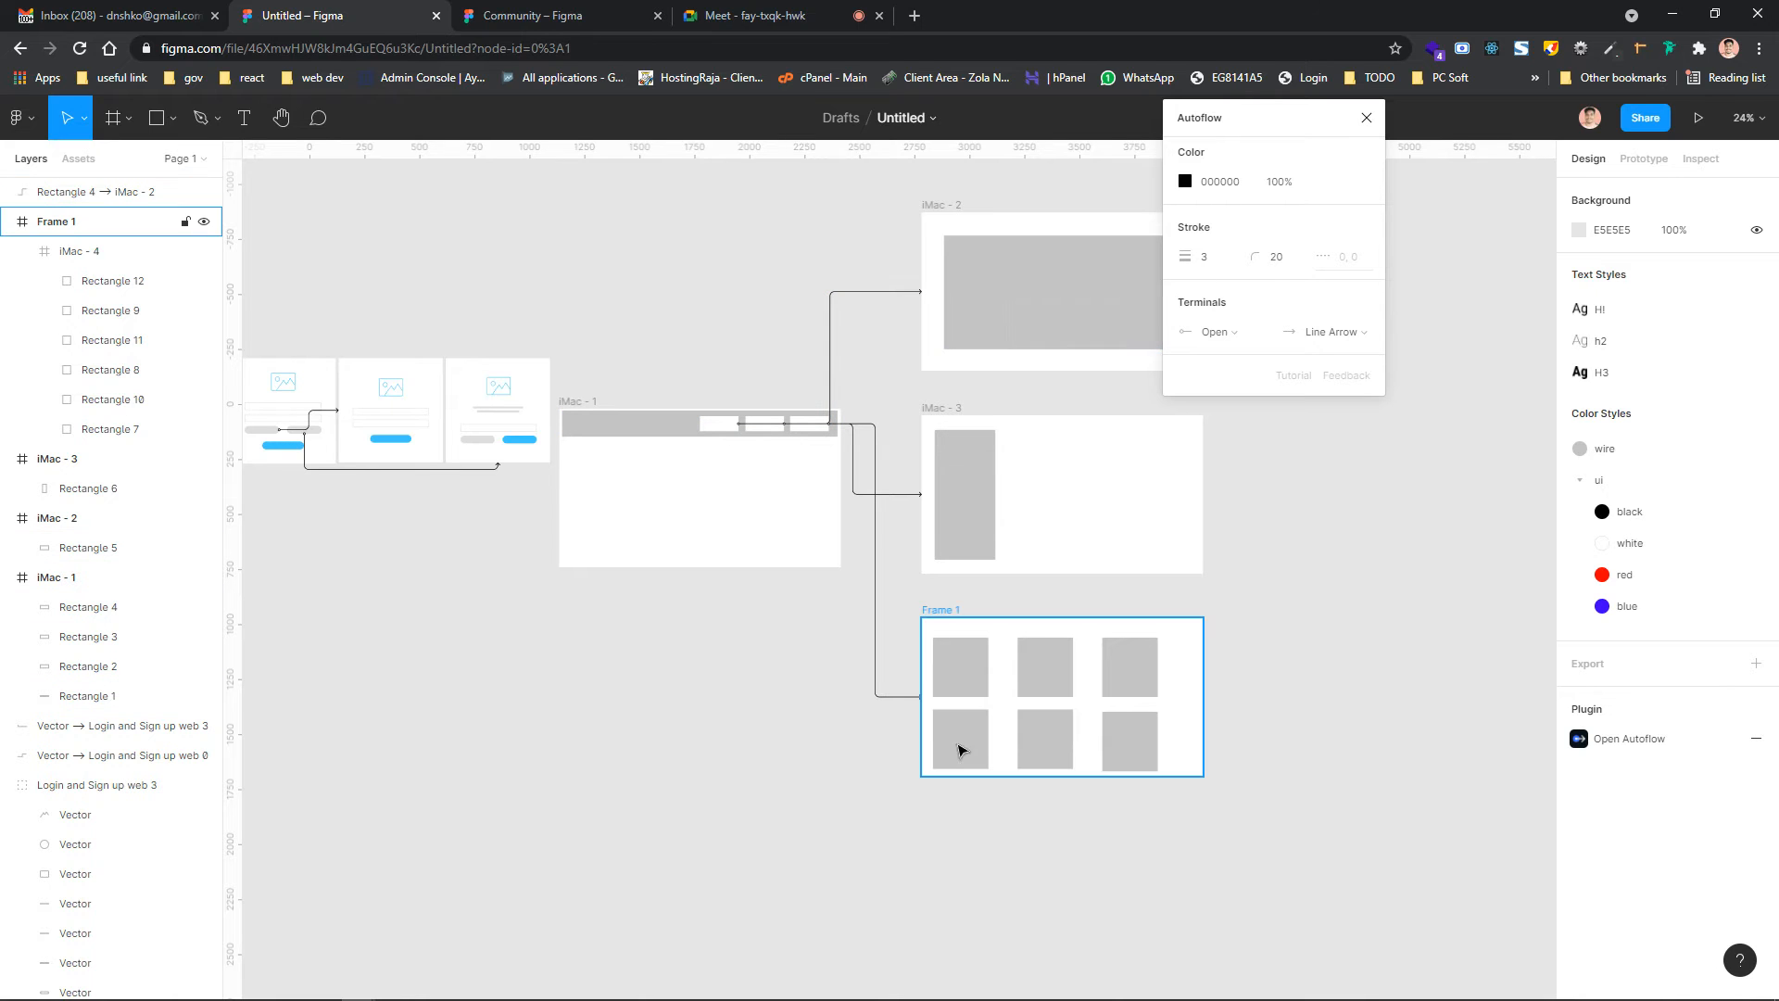
scroll(1092, 654, right, 1)
scroll(1092, 654, down, 5)
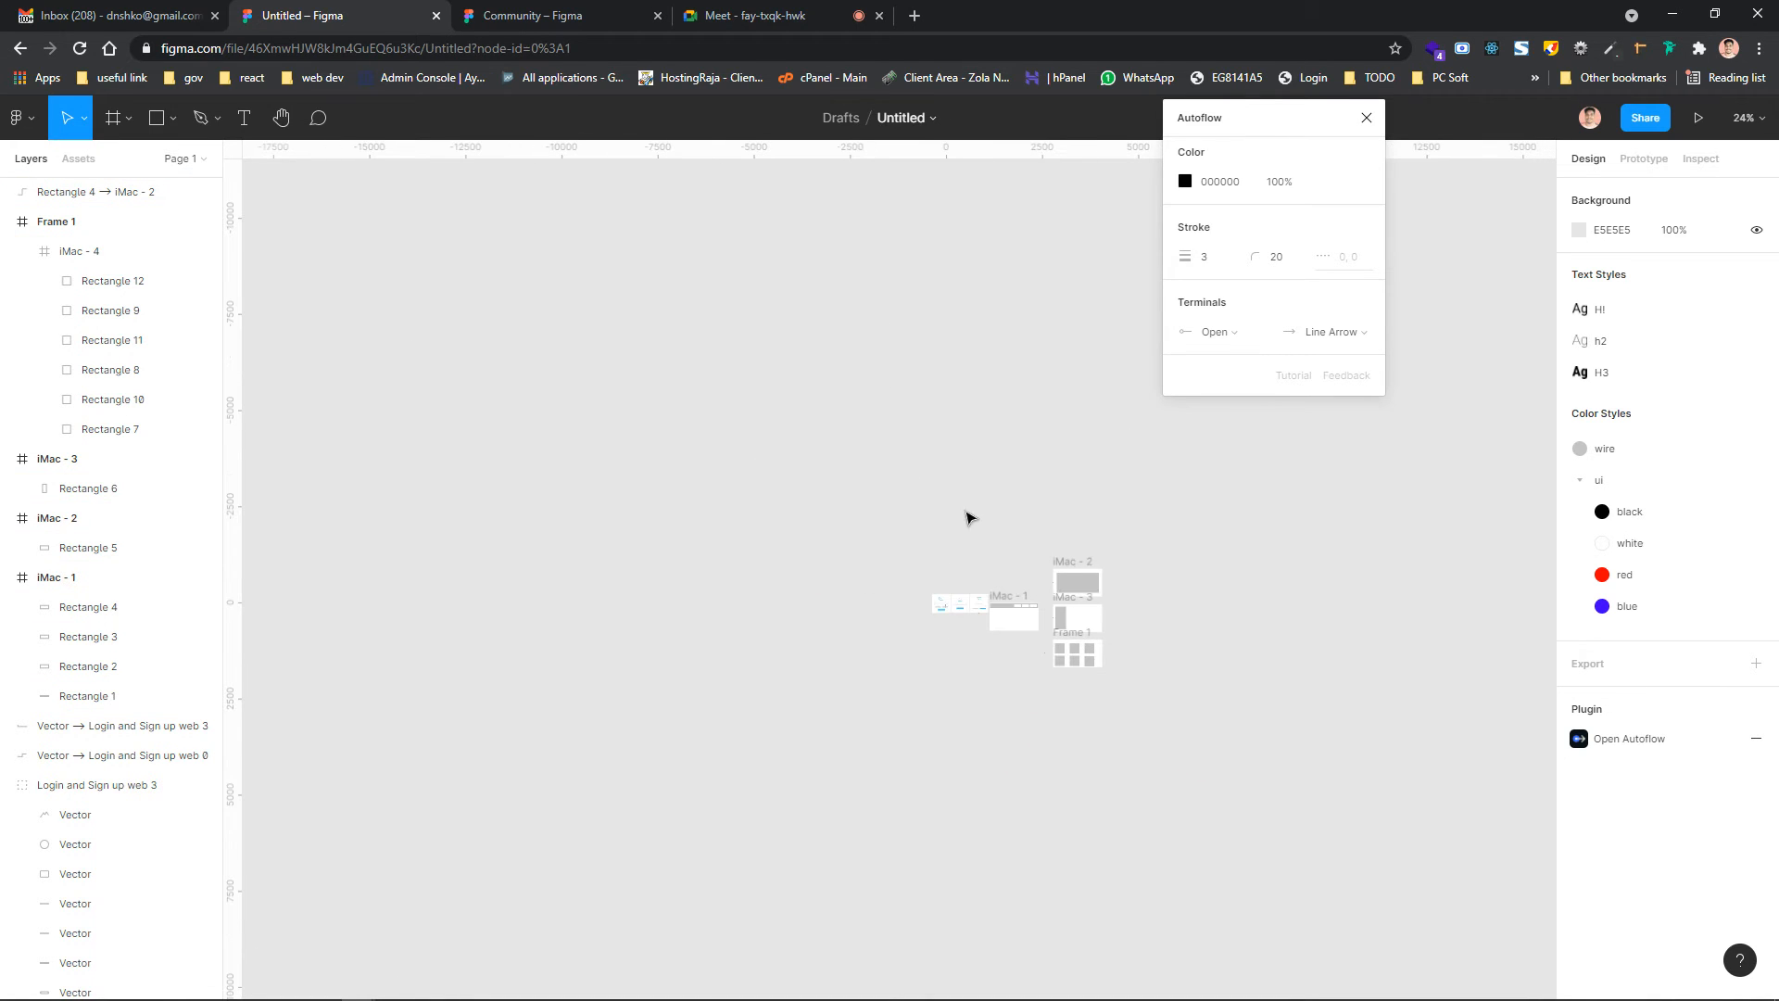
scroll(1183, 655, up, 5)
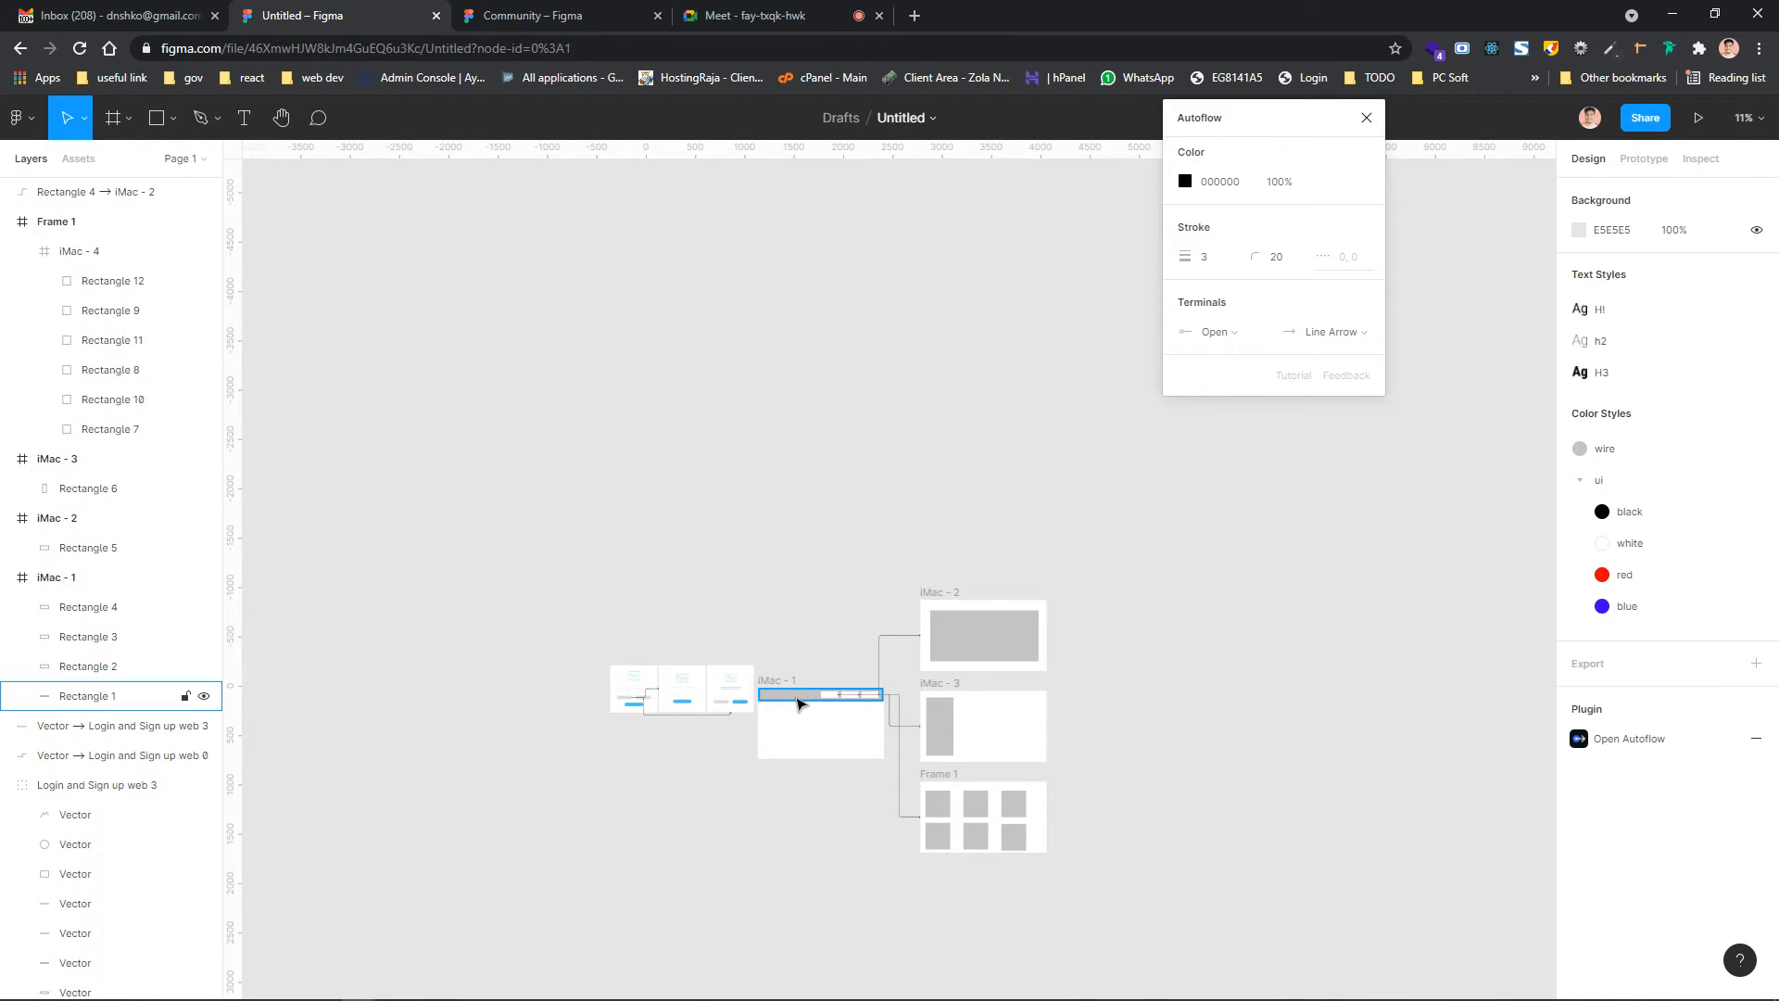
scroll(874, 755, up, 5)
scroll(874, 758, right, 3)
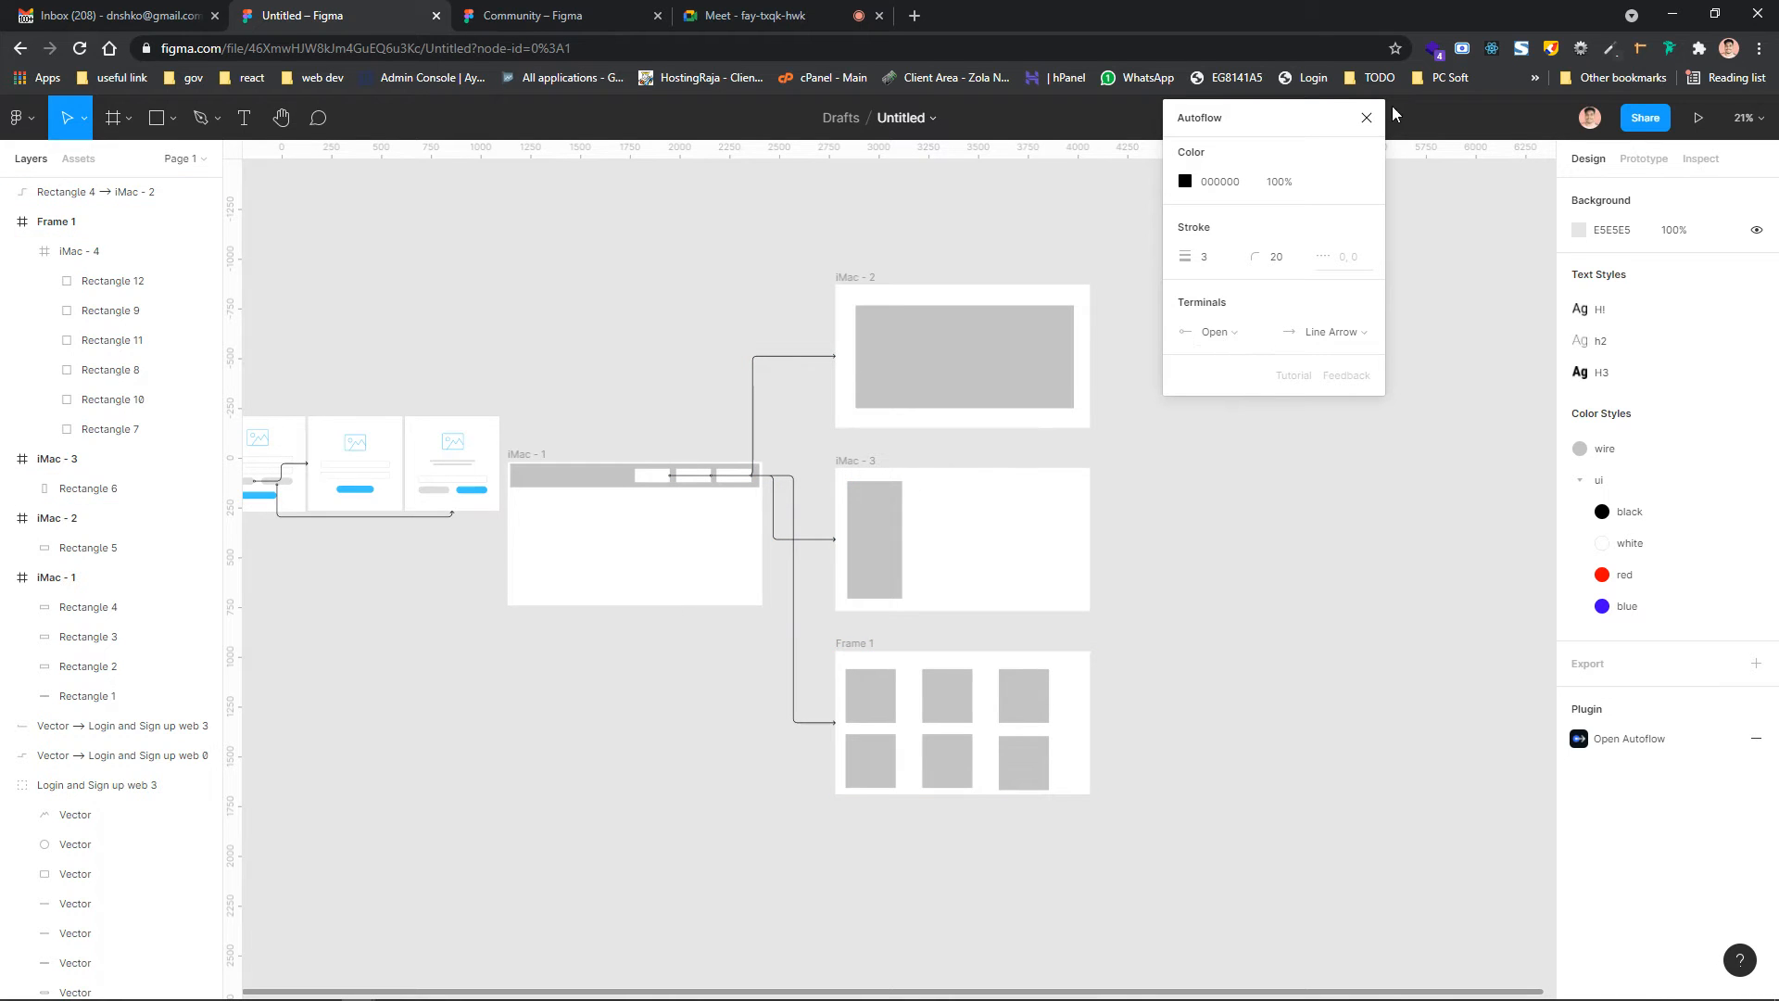
Close the Autoflow plugin window
click(1366, 118)
scroll(929, 311, left, 3)
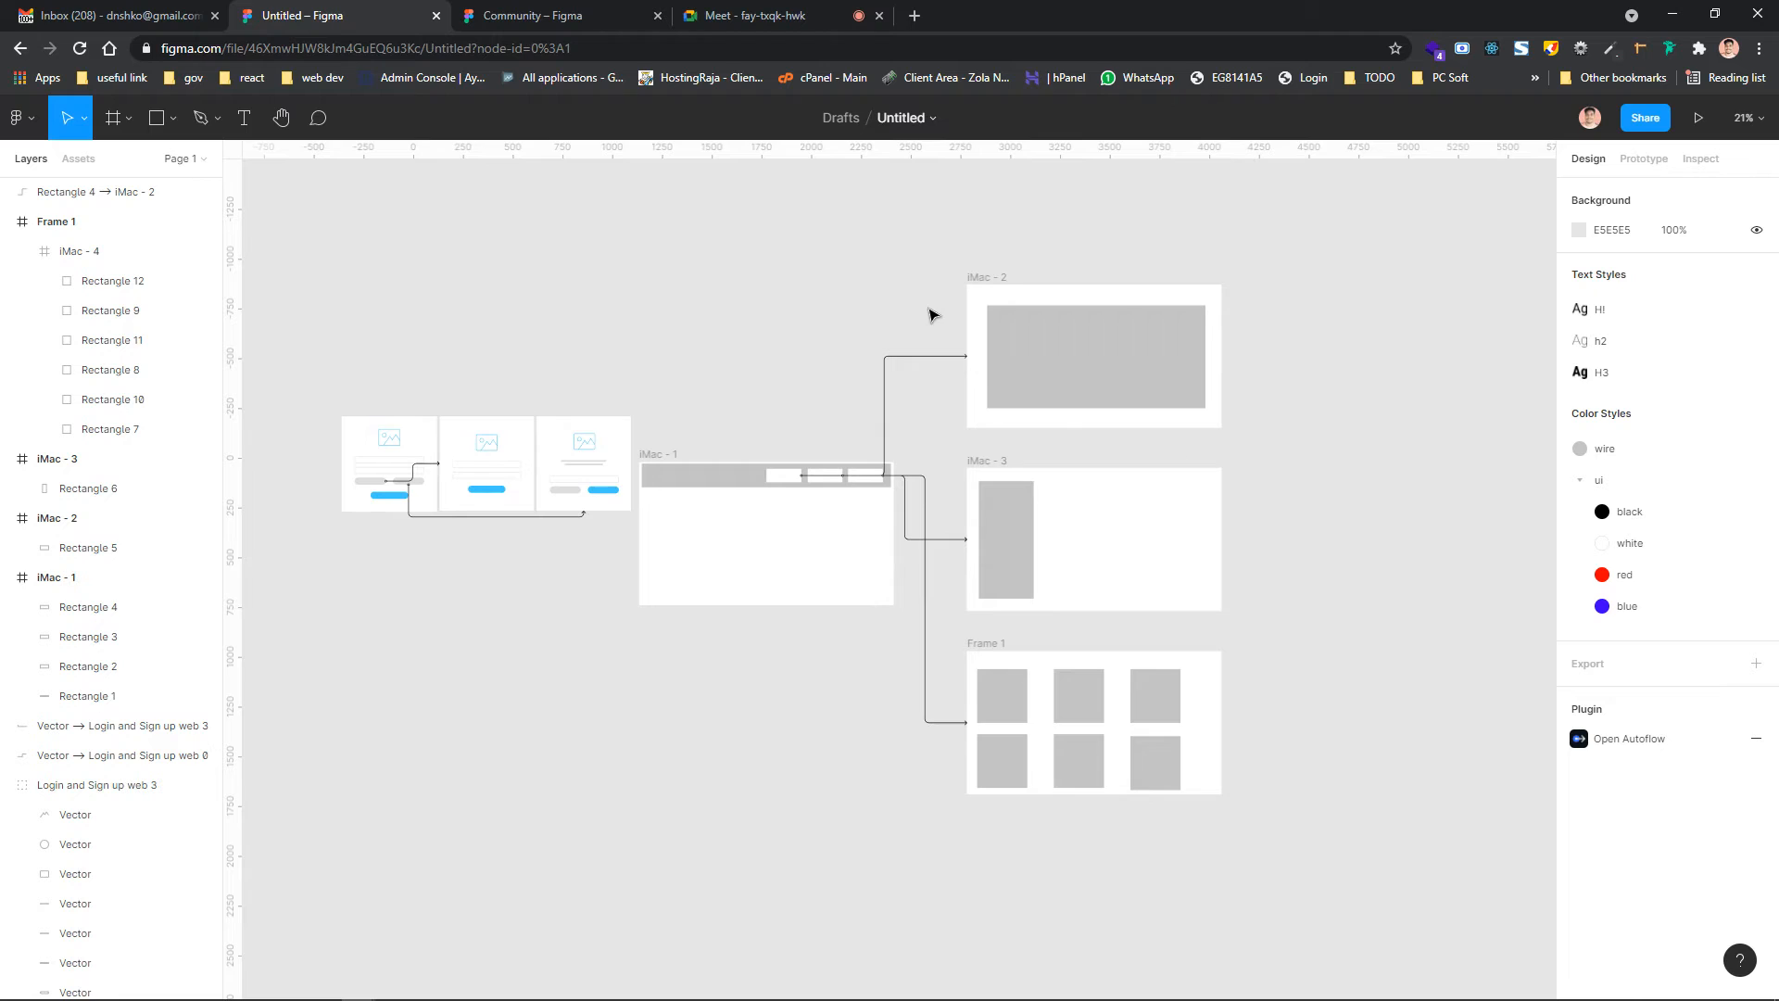
right_click(930, 306)
click(1370, 389)
scroll(1277, 451, right, 2)
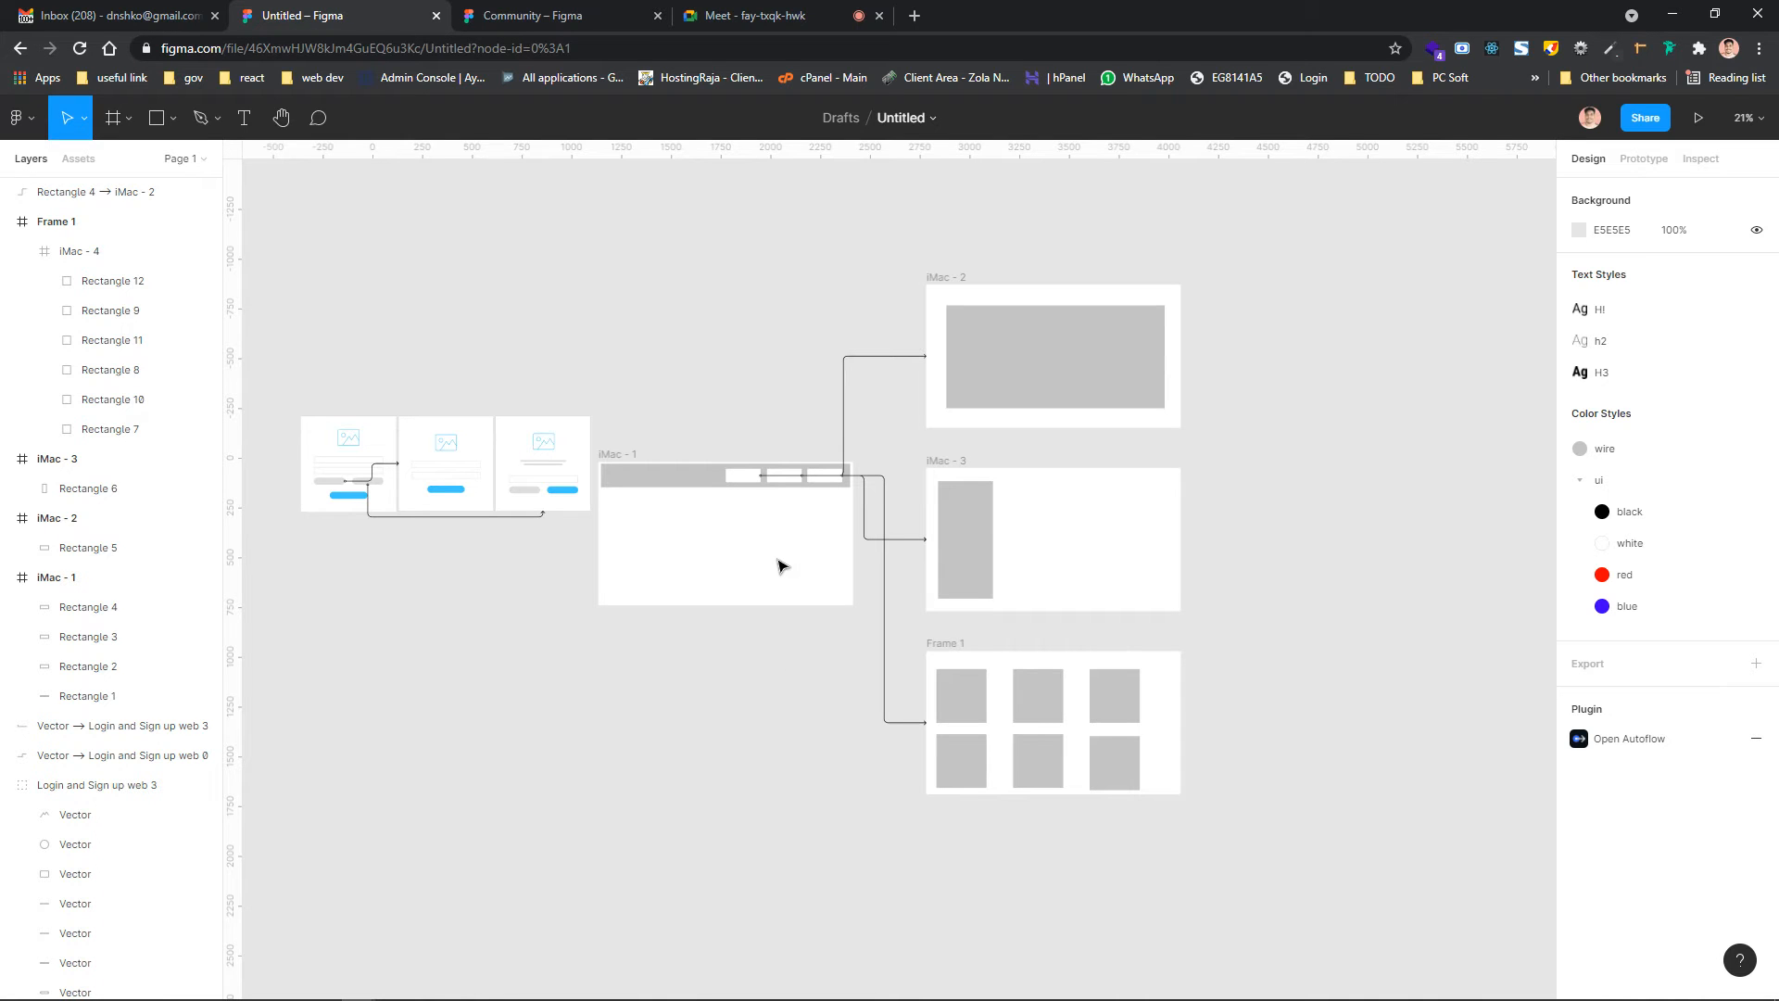
scroll(782, 559, up, 5)
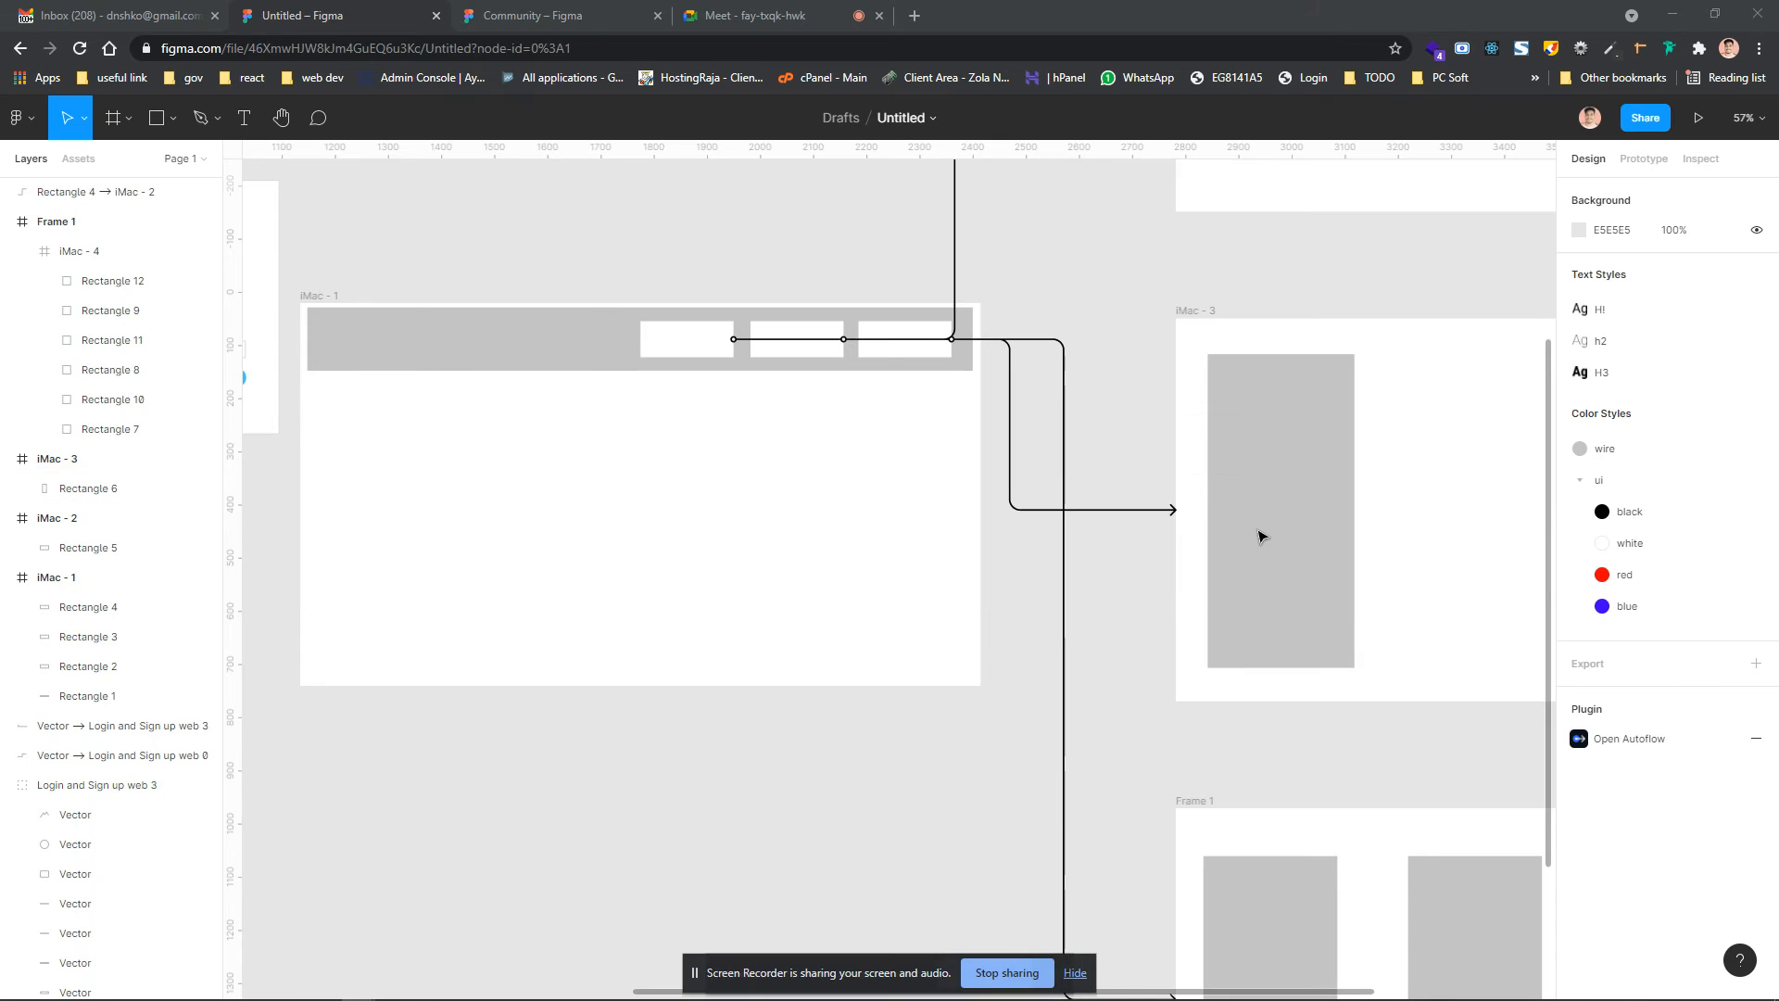
scroll(1105, 675, right, 2)
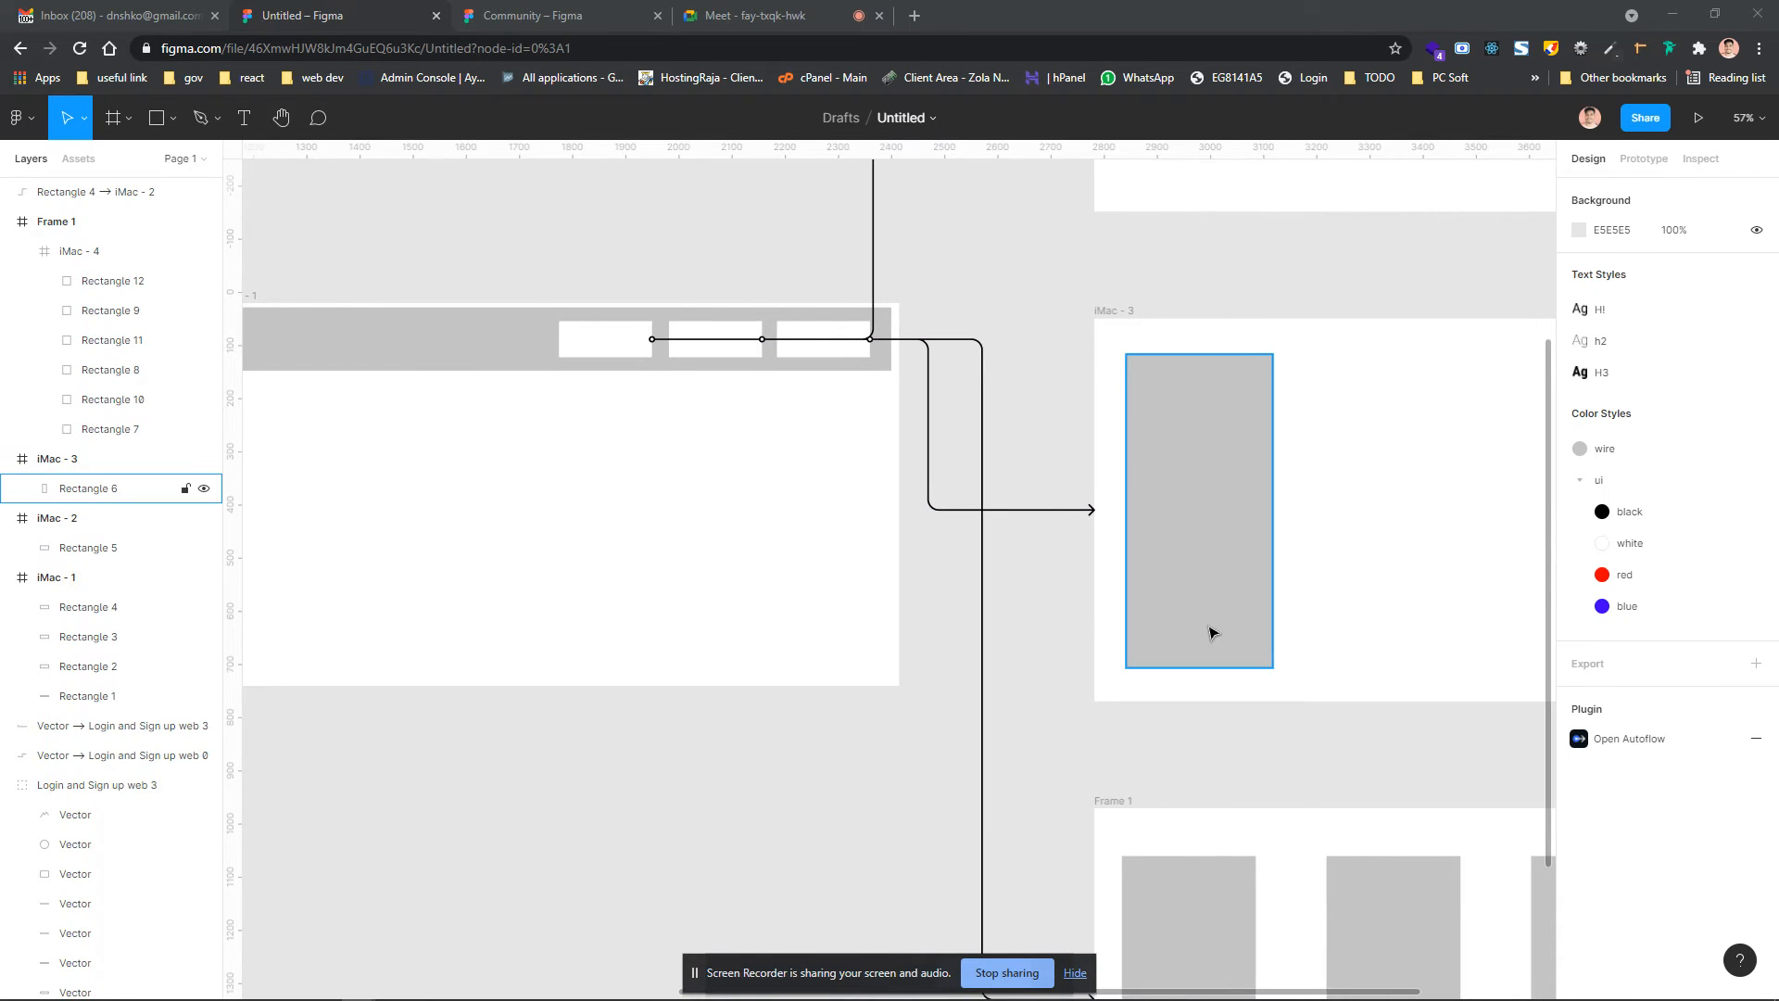
Move the iMac - 3 frame to the empty area above the iMac - 1 frame
scroll(1212, 630, down, 5)
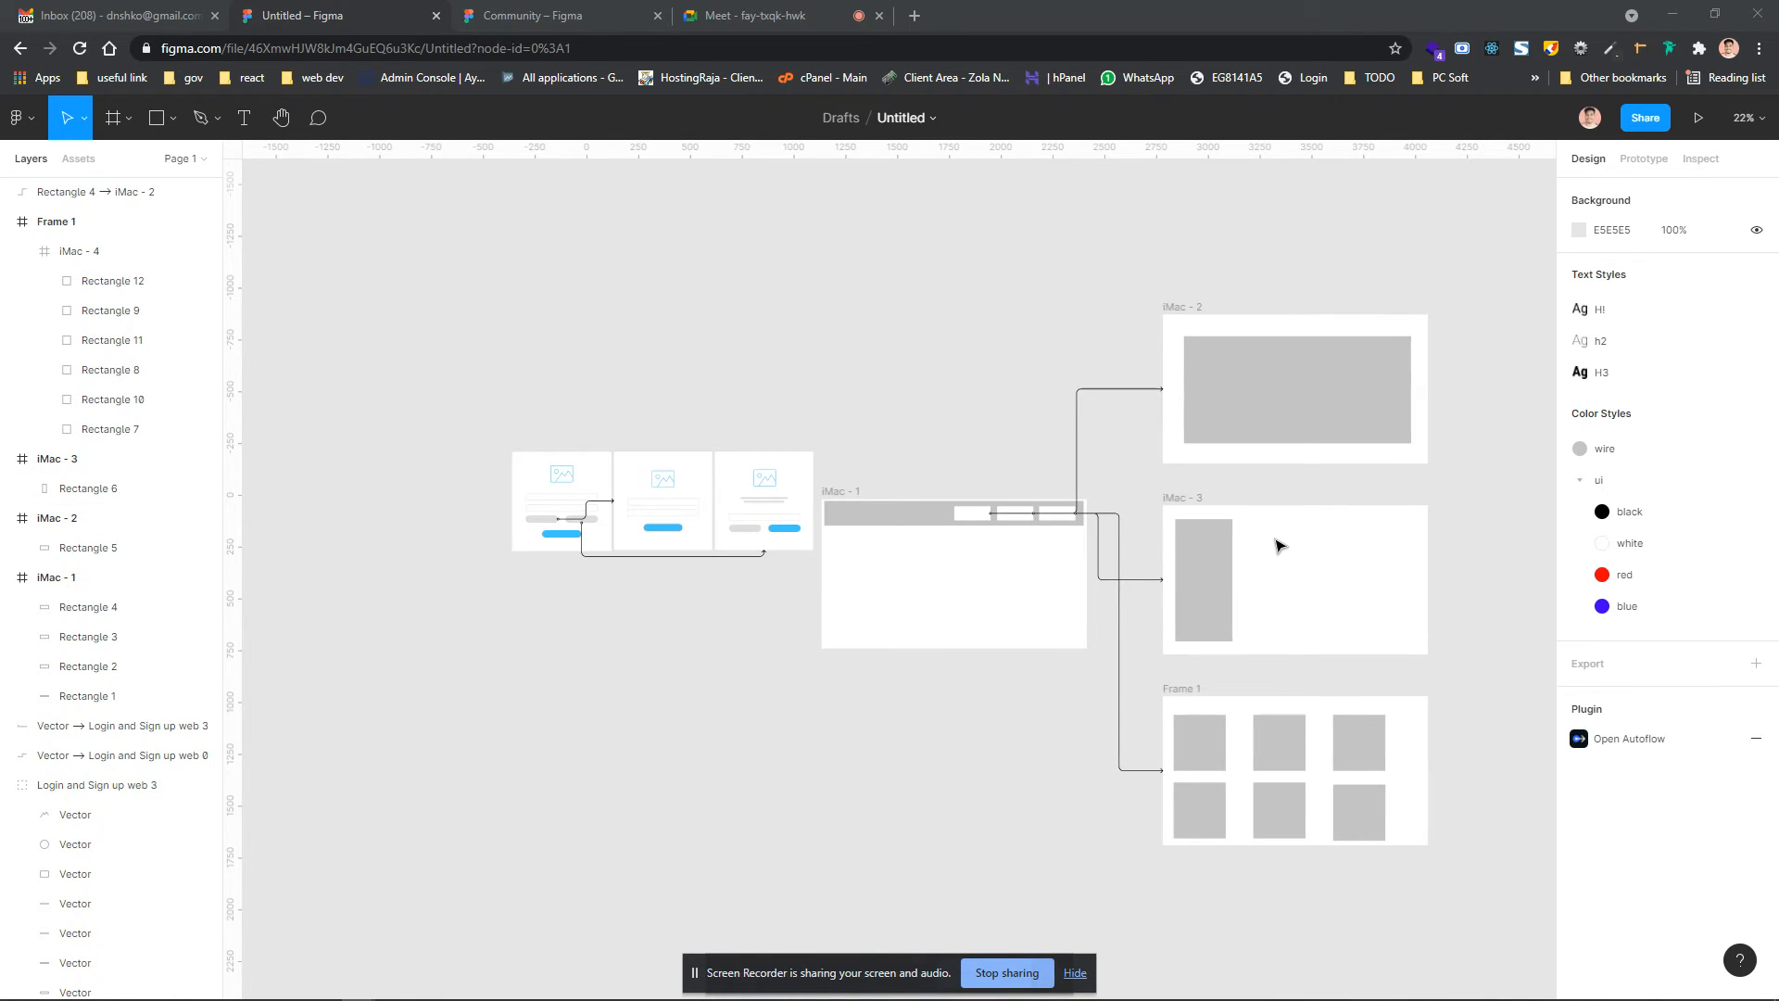
click(1183, 501)
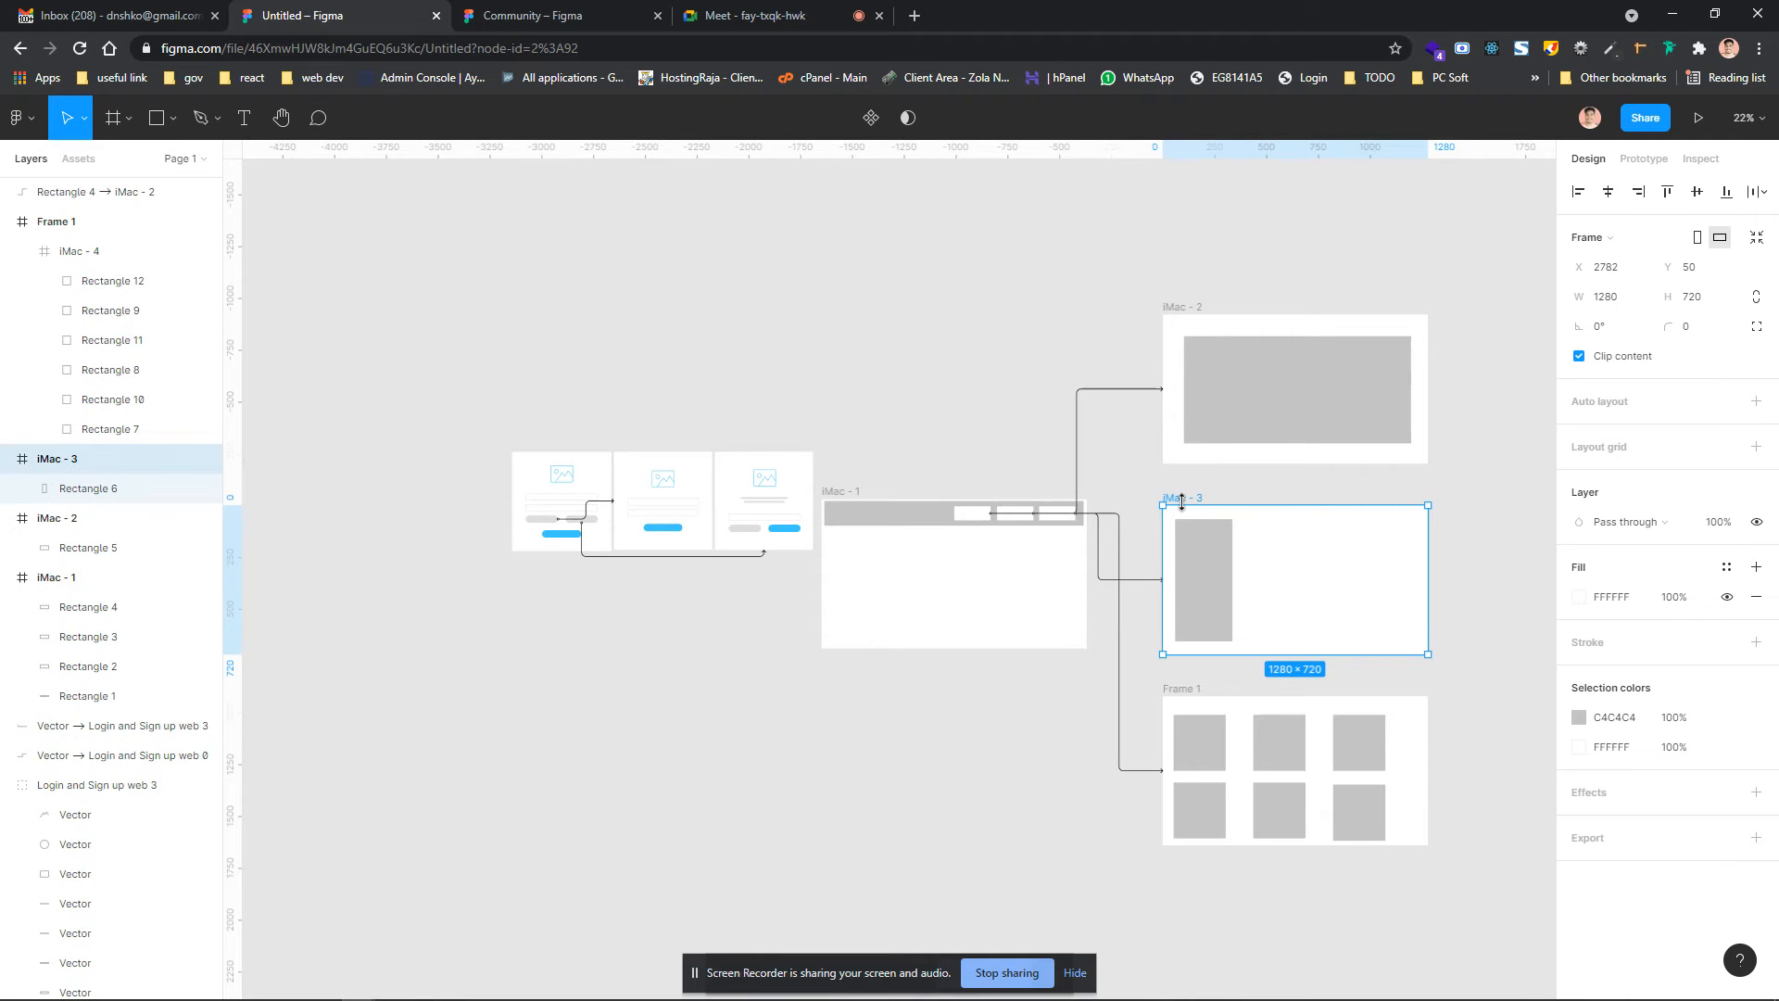
drag(1297, 529, 1010, 301)
Try to move, rotate and resize the existing iMac - 3 arrow to span from the iMac - 1 header to the relocated frame
click(1154, 580)
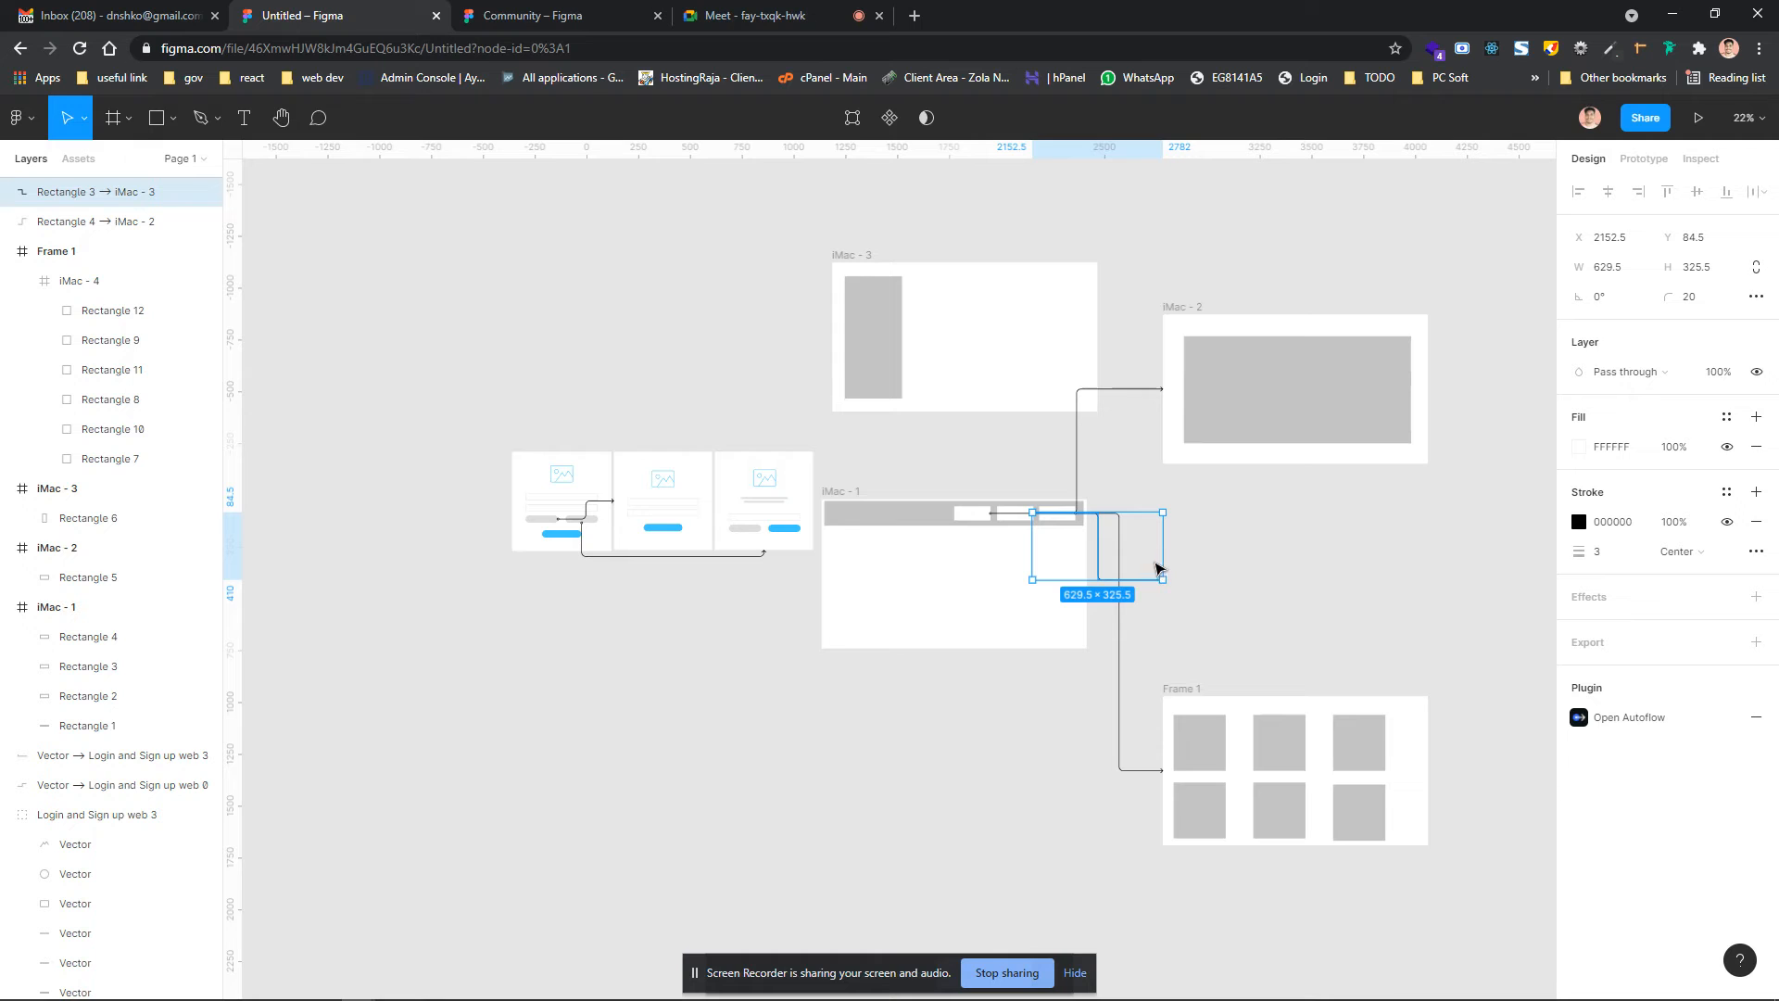
drag(1156, 565, 1043, 489)
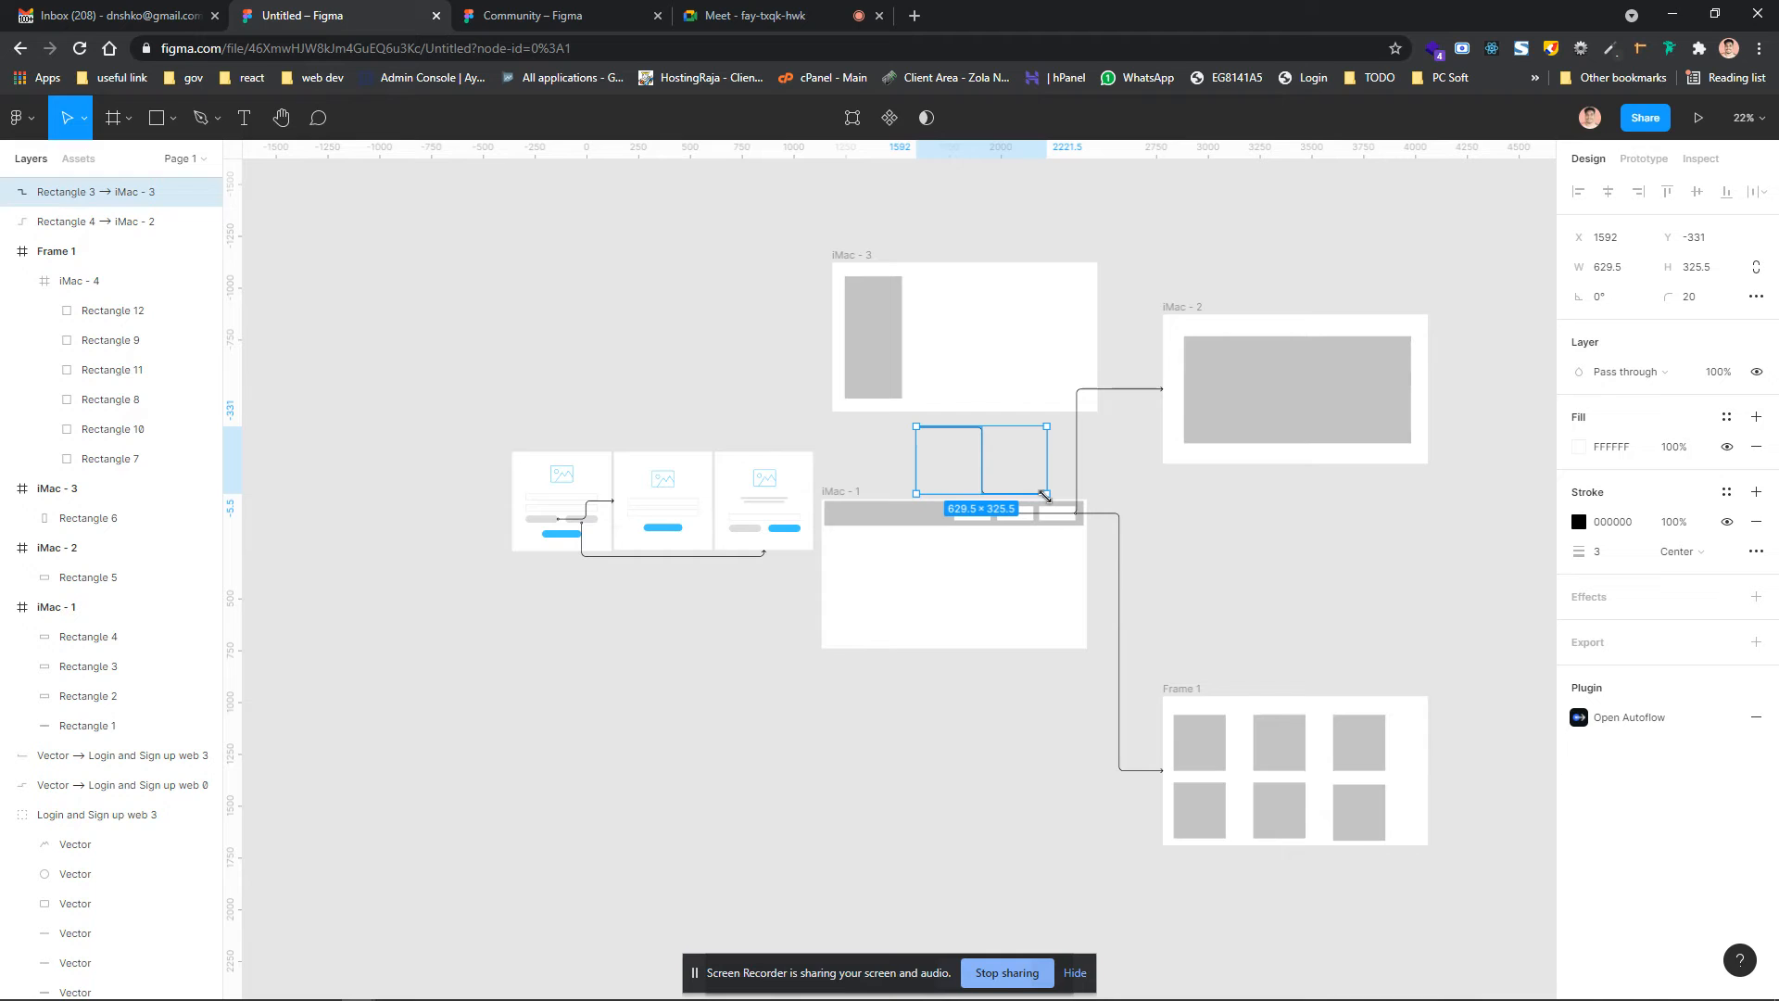
drag(1070, 485, 1037, 450)
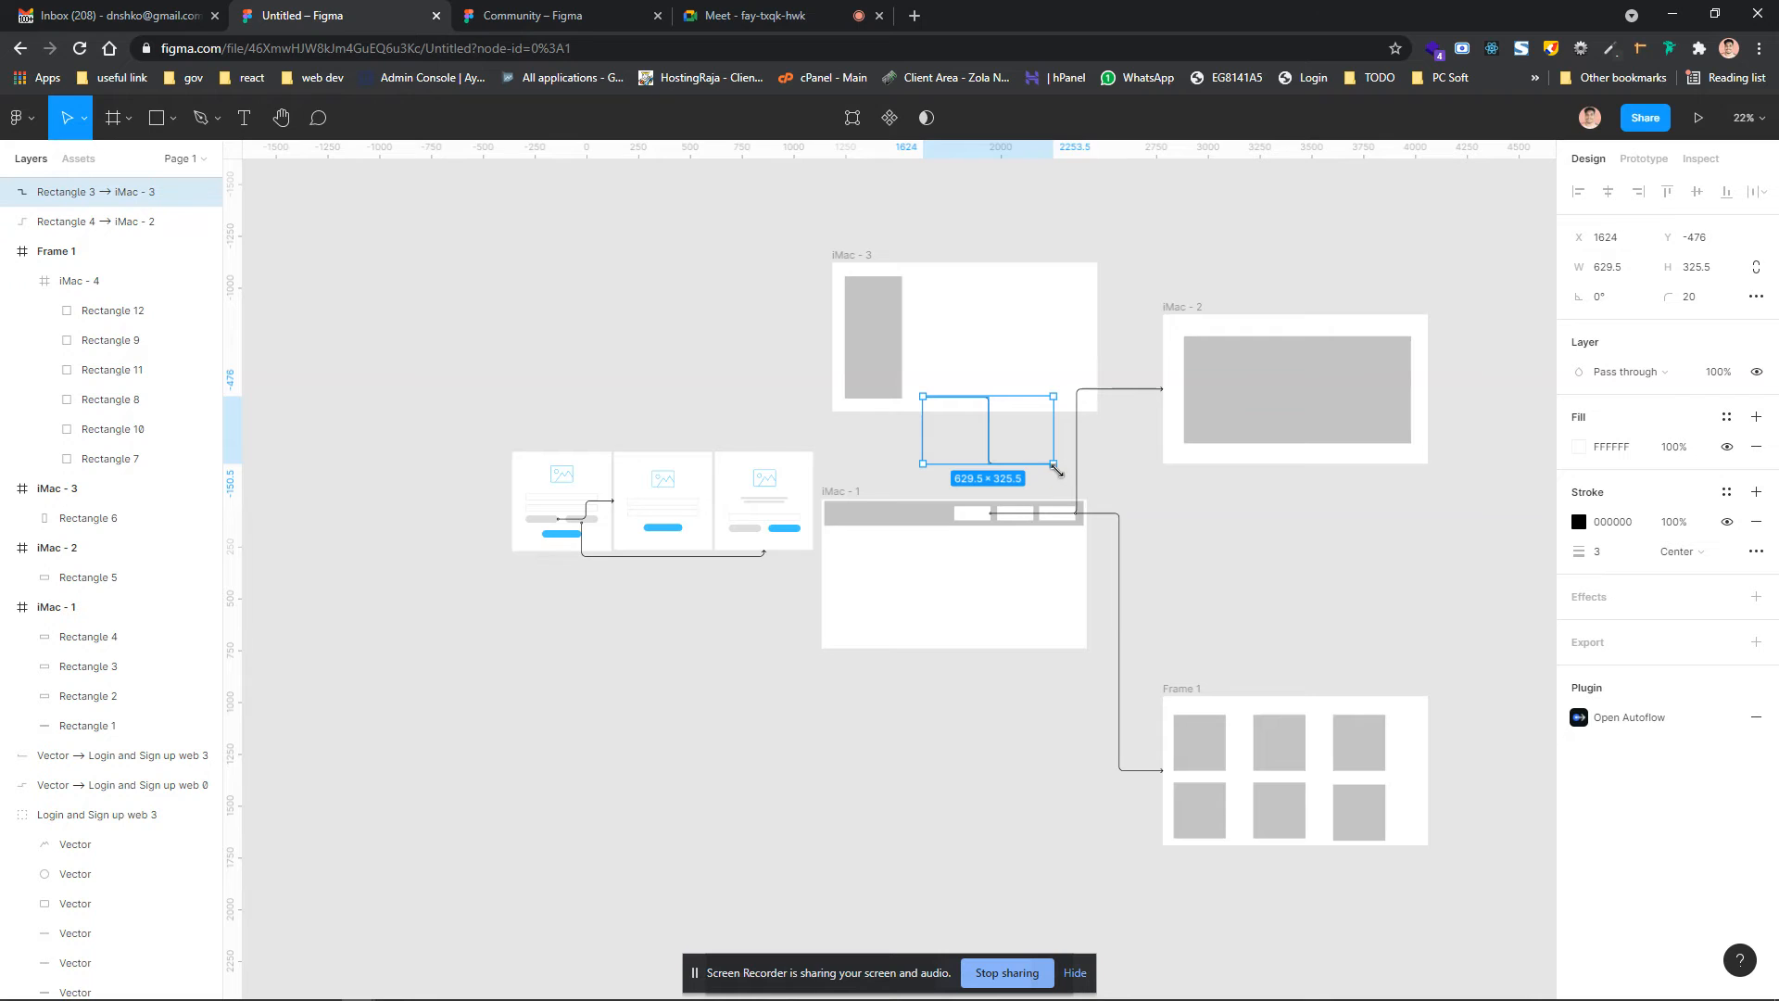
drag(1060, 474, 933, 542)
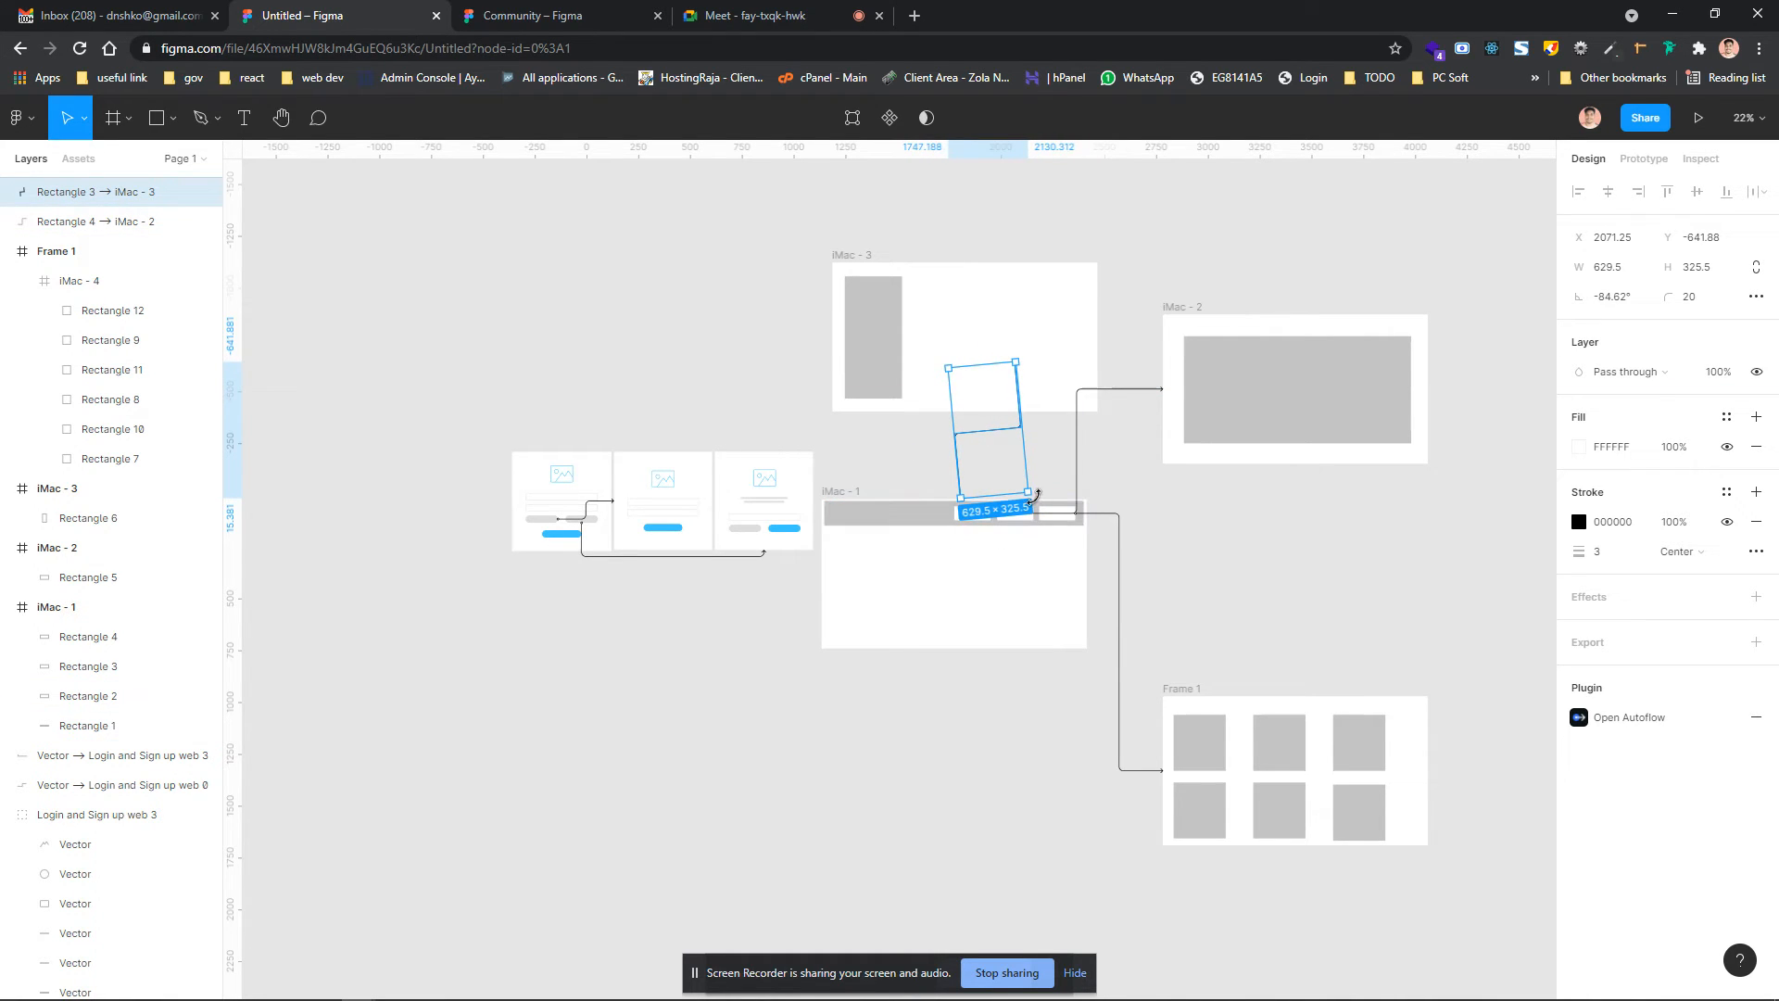
mouse_move(1036, 496)
mouse_down()
mouse_move(1005, 488)
mouse_move(1053, 499)
mouse_up()
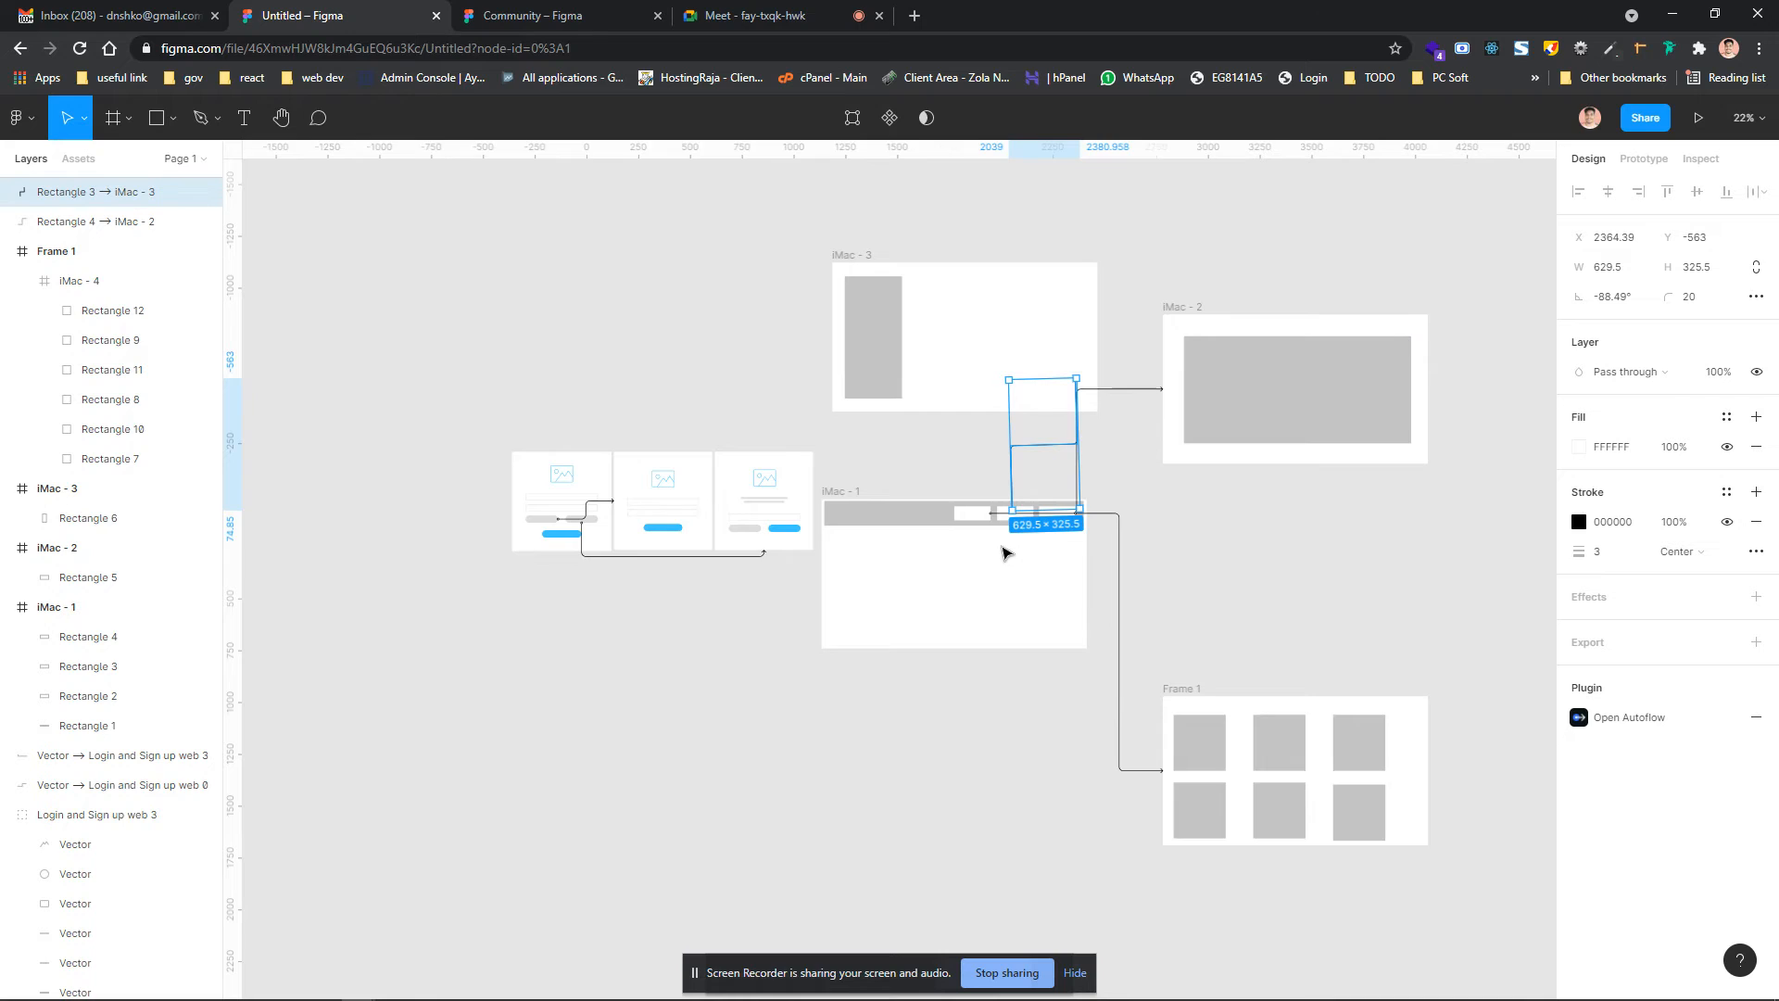
scroll(1014, 500, right, 3)
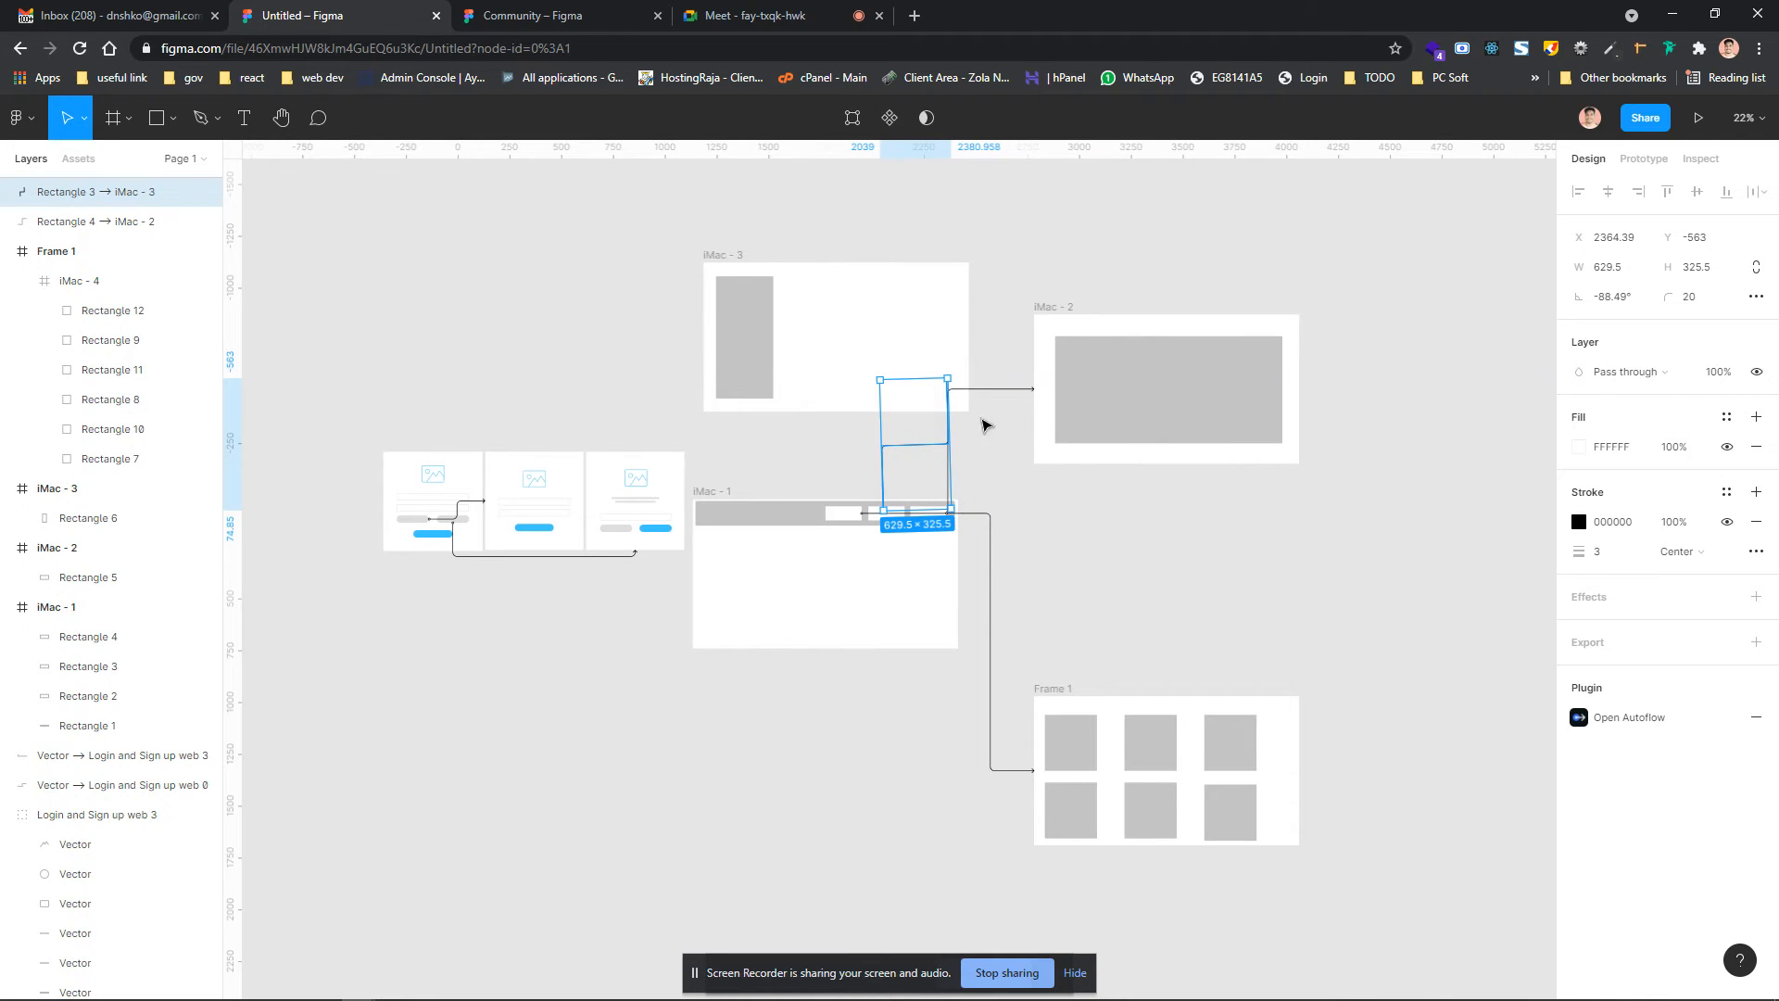
drag(877, 379, 883, 375)
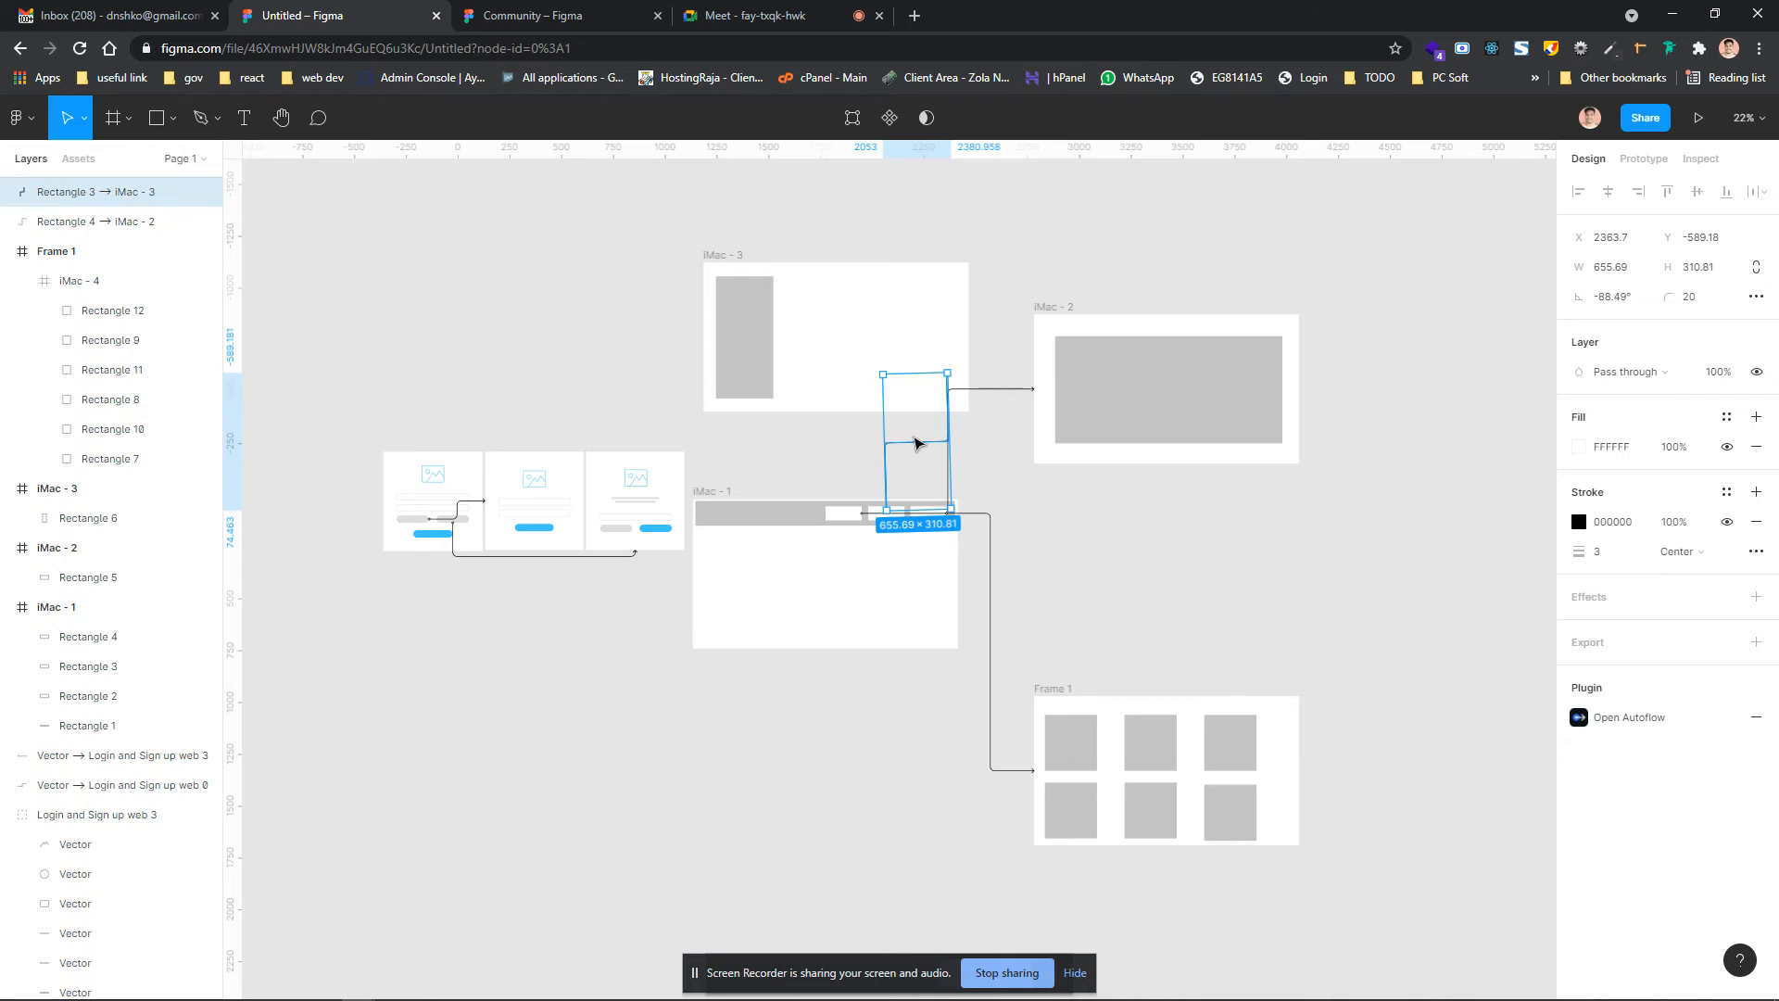
Delete the misaligned arrow between the iMac - 1 header and the iMac - 3 frame
key(Delete)
click(888, 514)
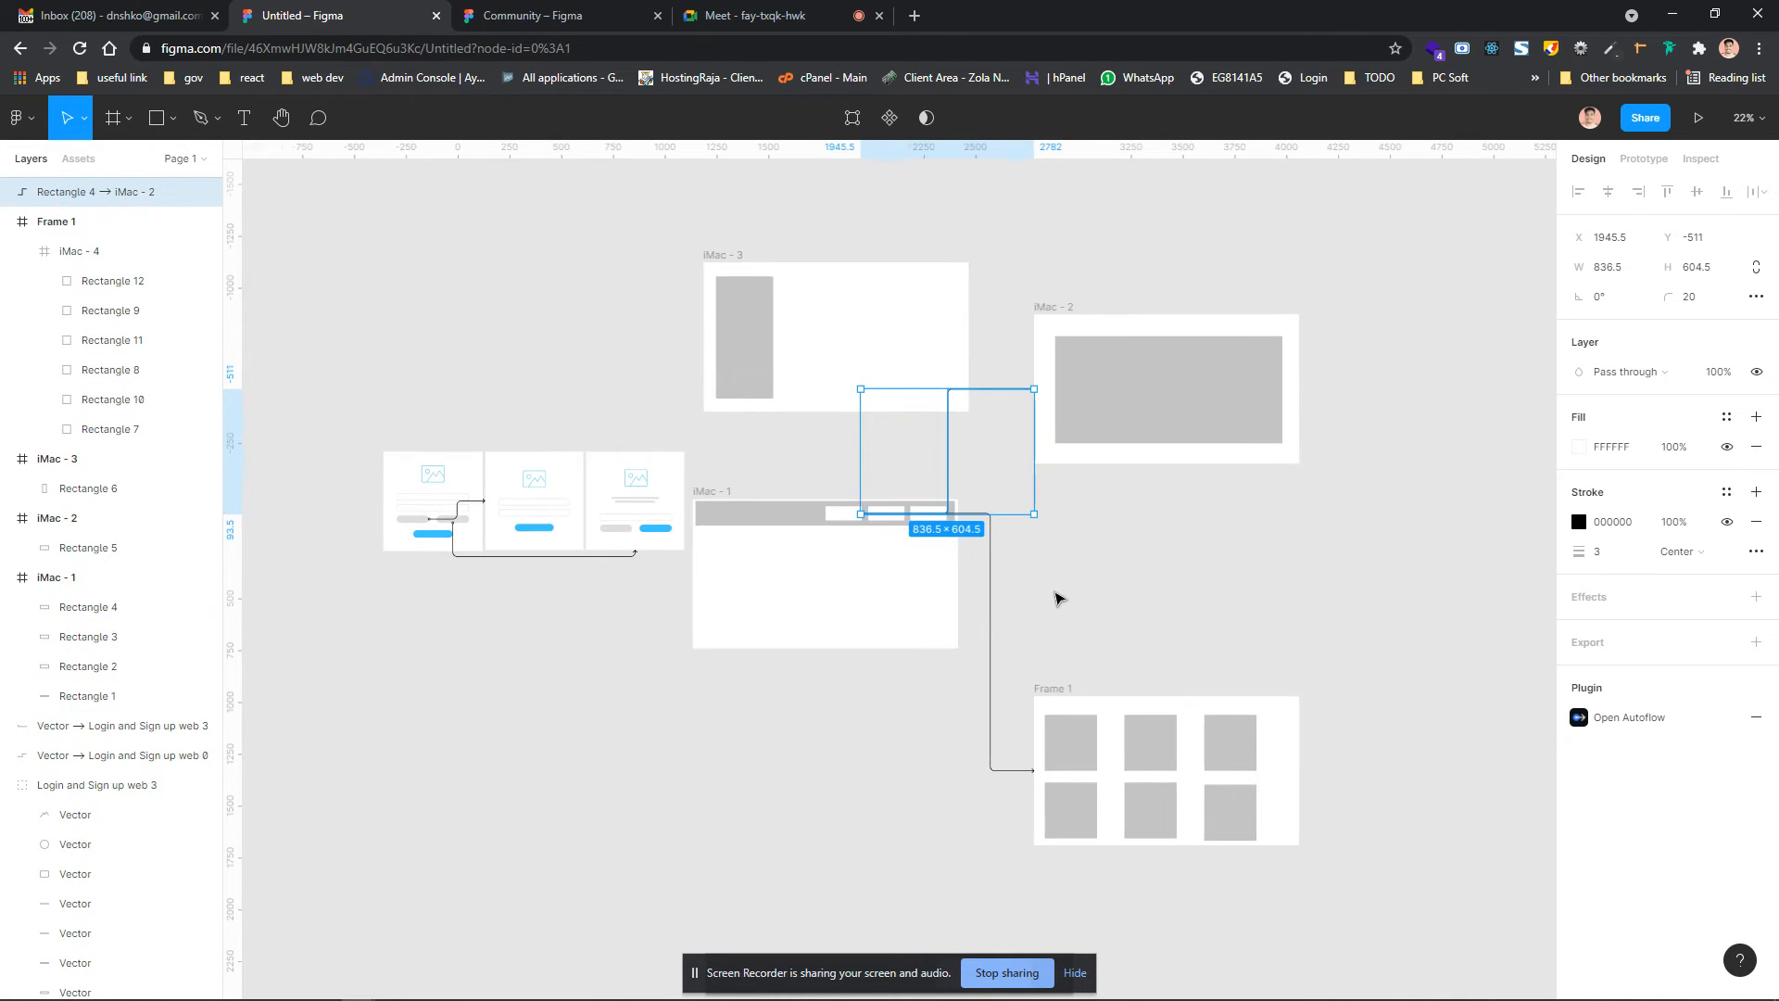
Run Autoflow and connect the middle white header rectangle in iMac - 1 to the grey rectangle in iMac - 3 with an arrow
scroll(1004, 580, up, 5)
scroll(869, 536, up, 2)
scroll(869, 536, left, 2)
click(758, 491)
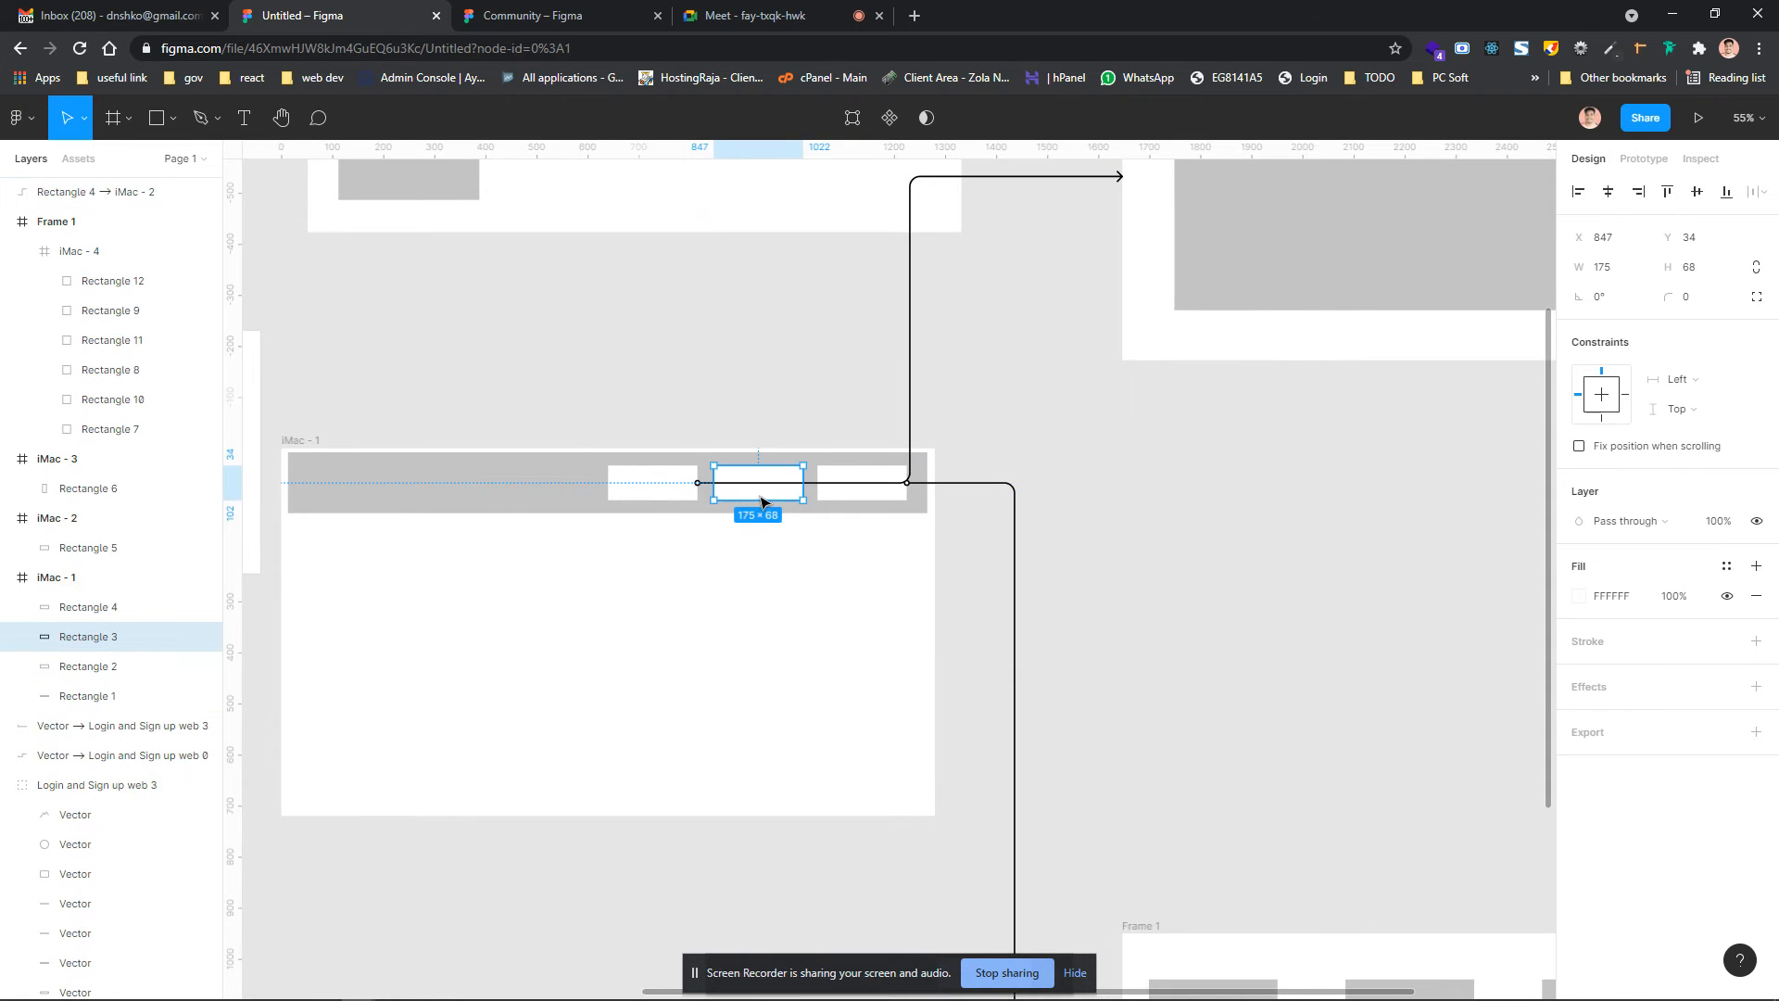
scroll(794, 556, down, 6)
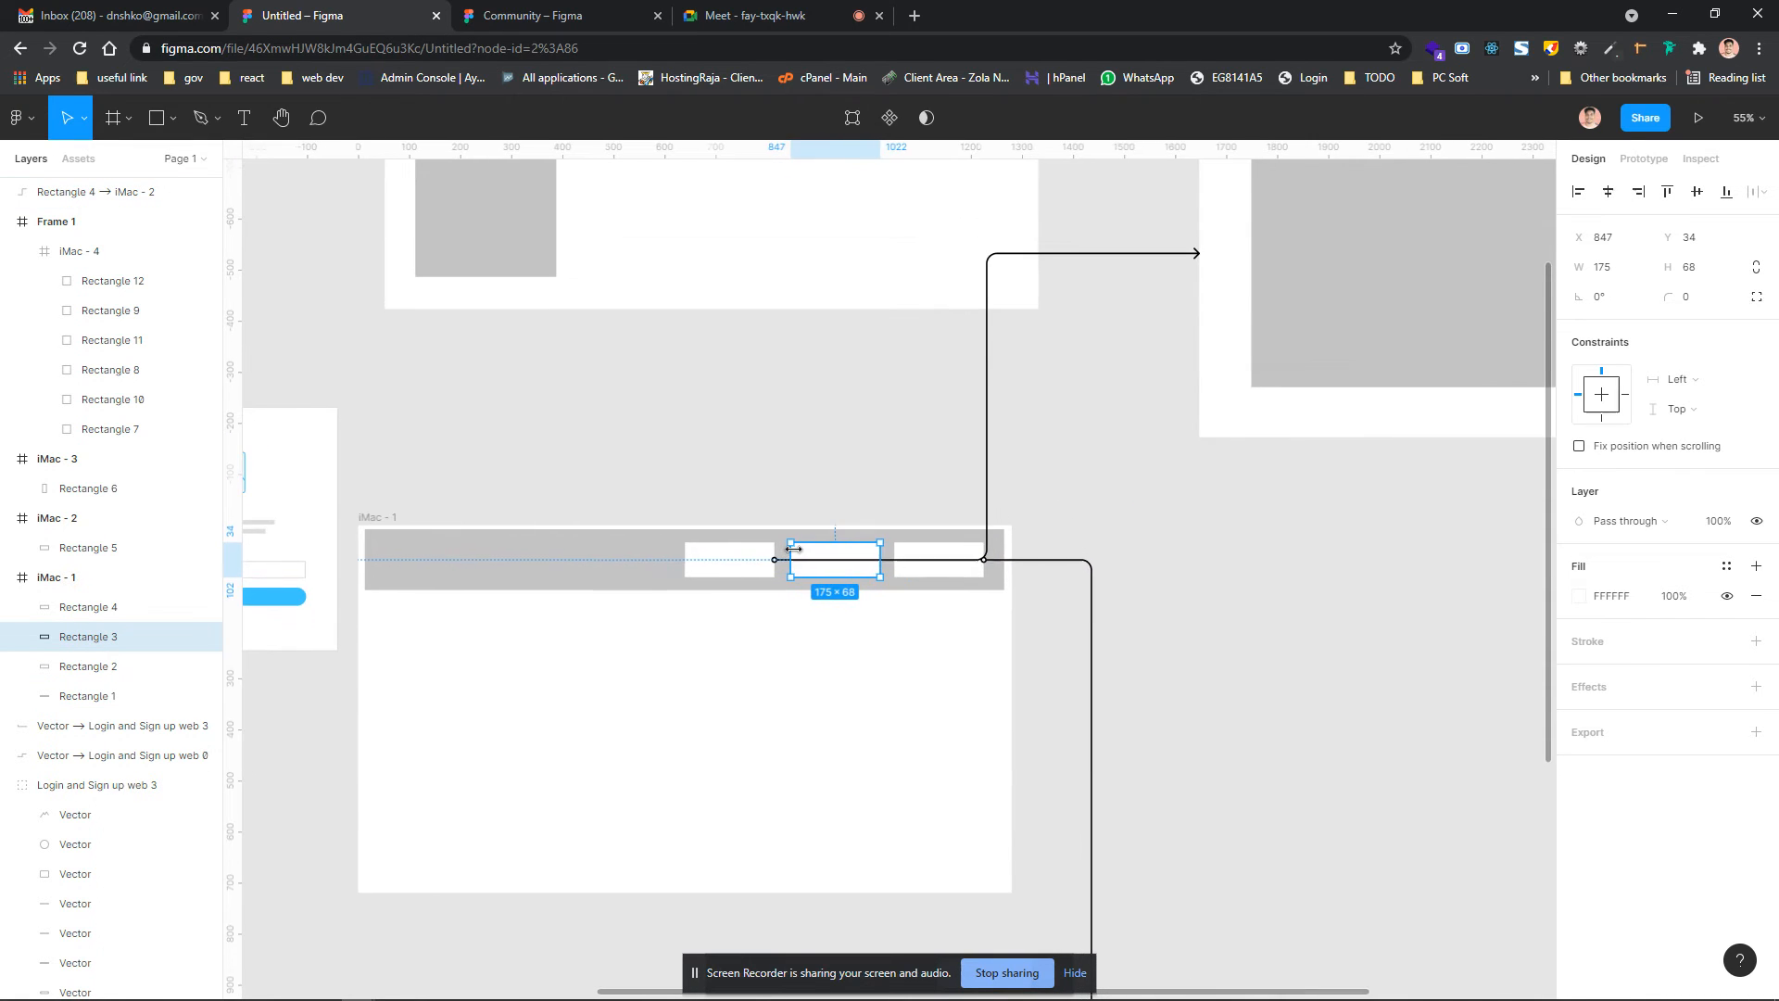
key(ctrl+slash)
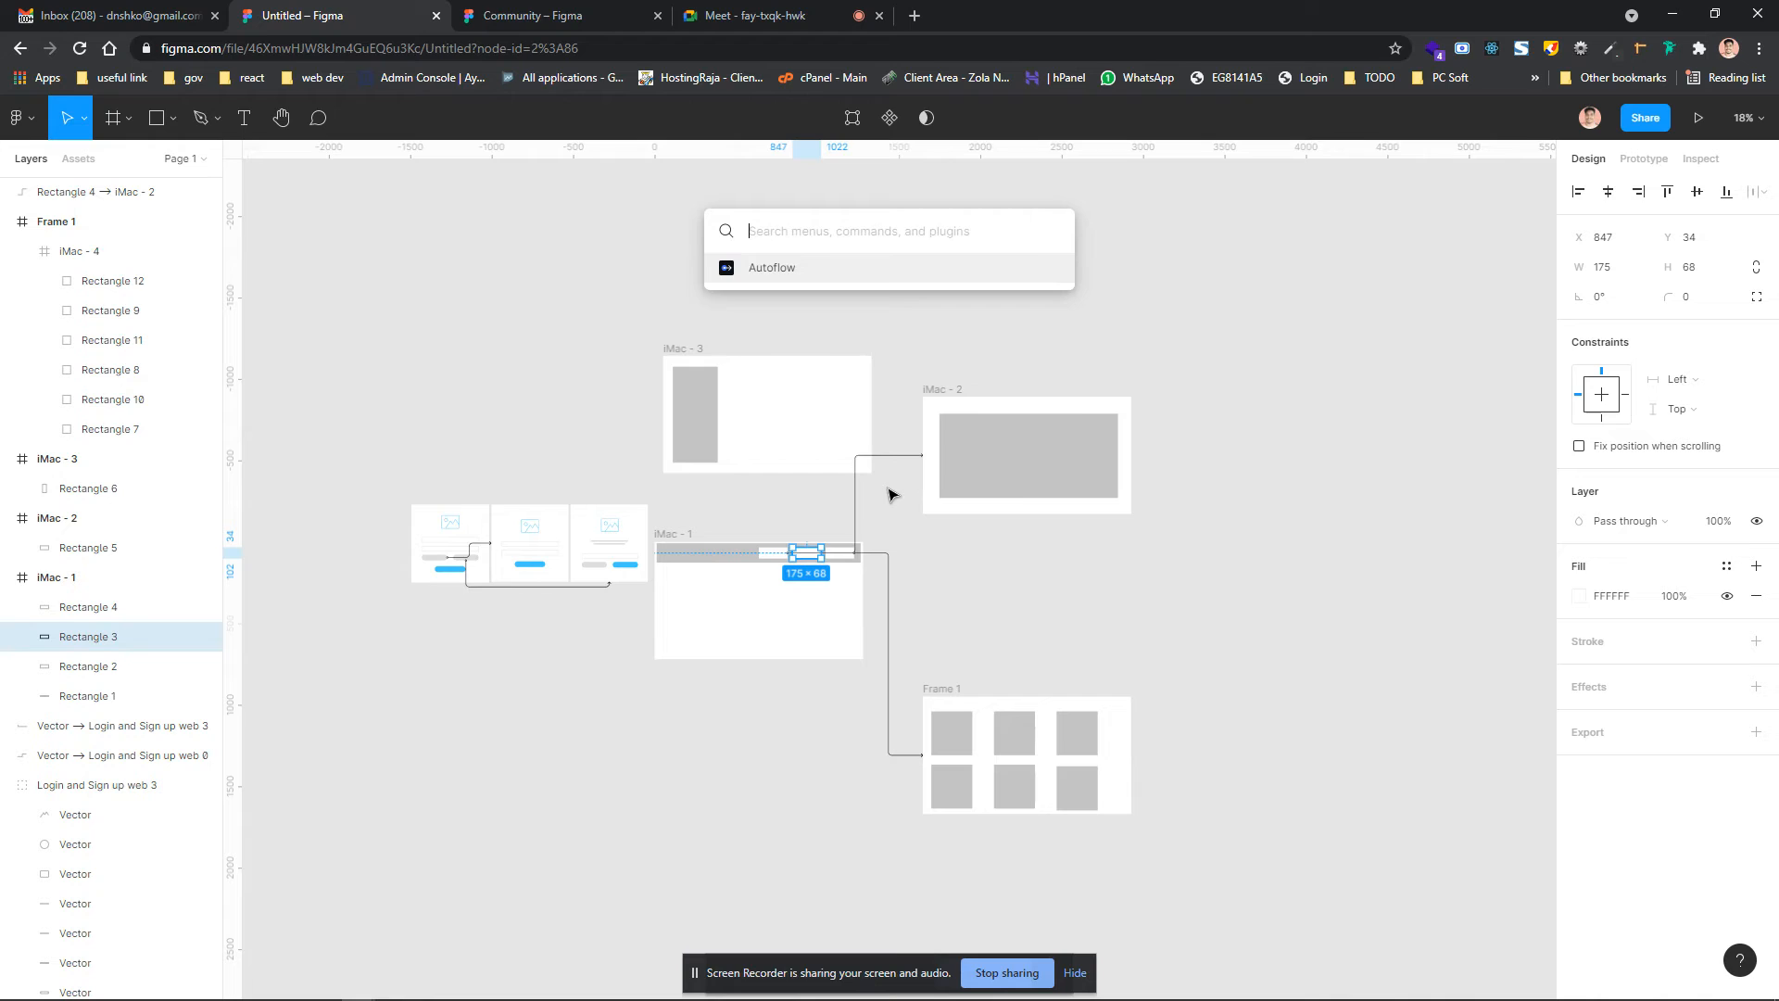
text(au)
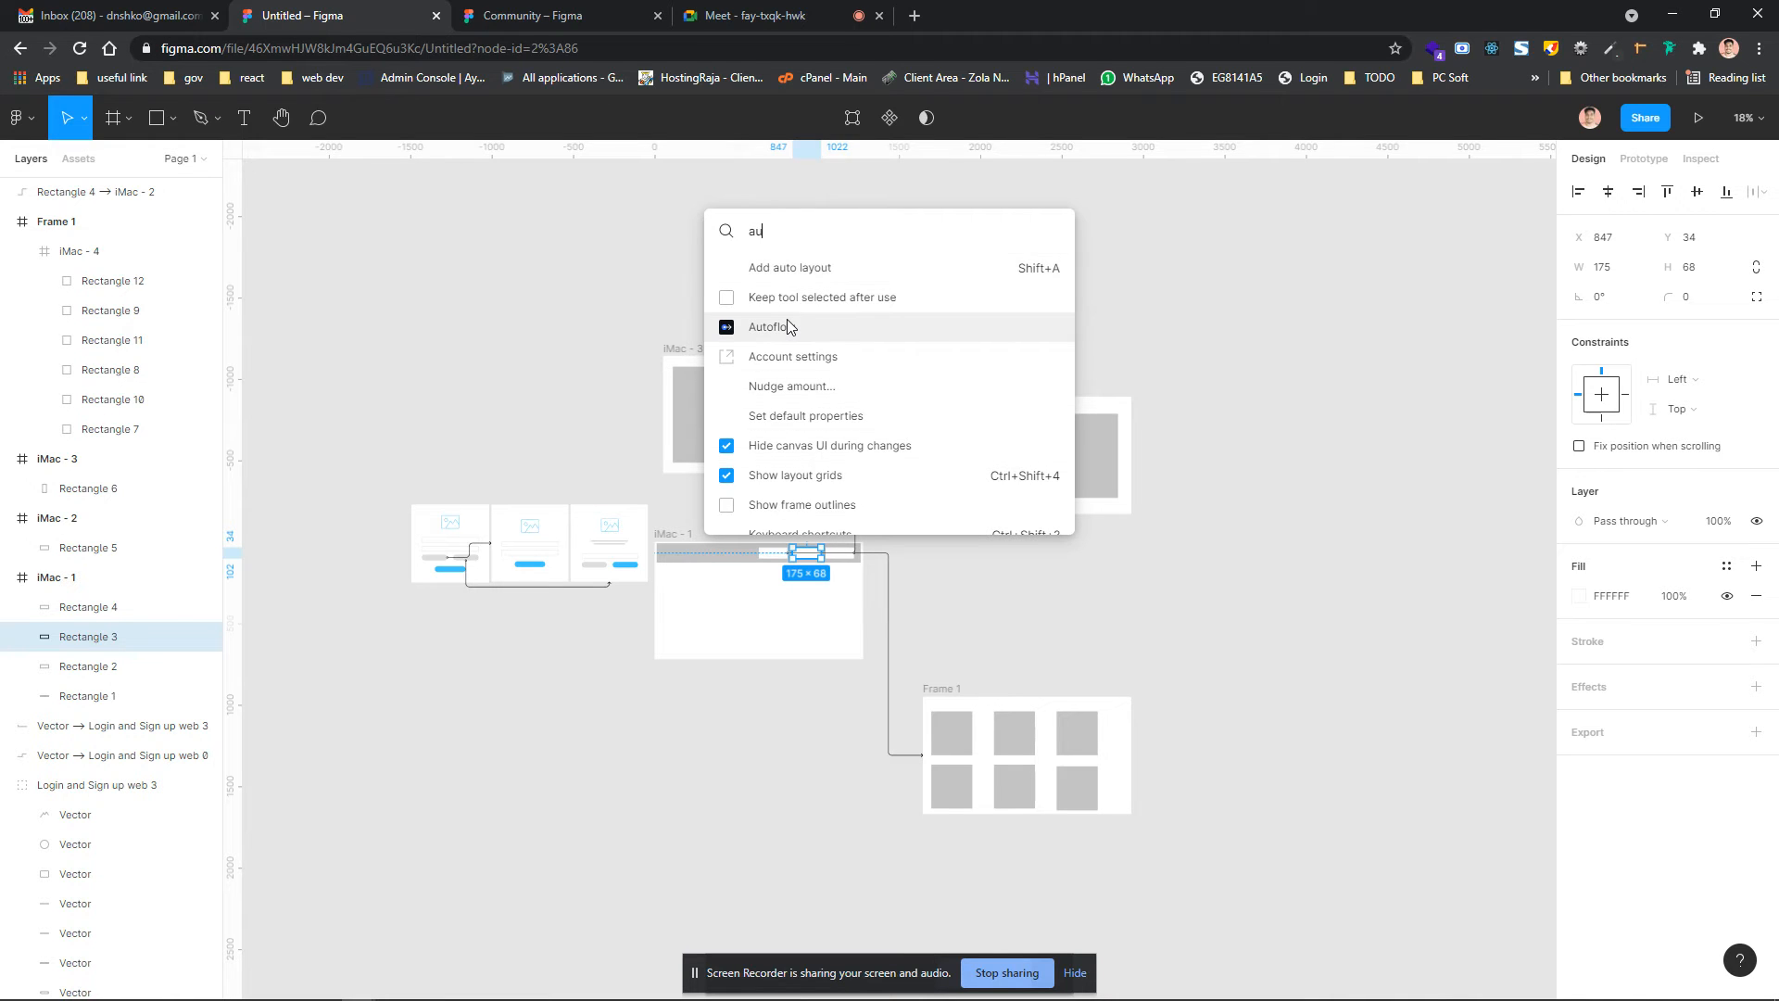
click(788, 325)
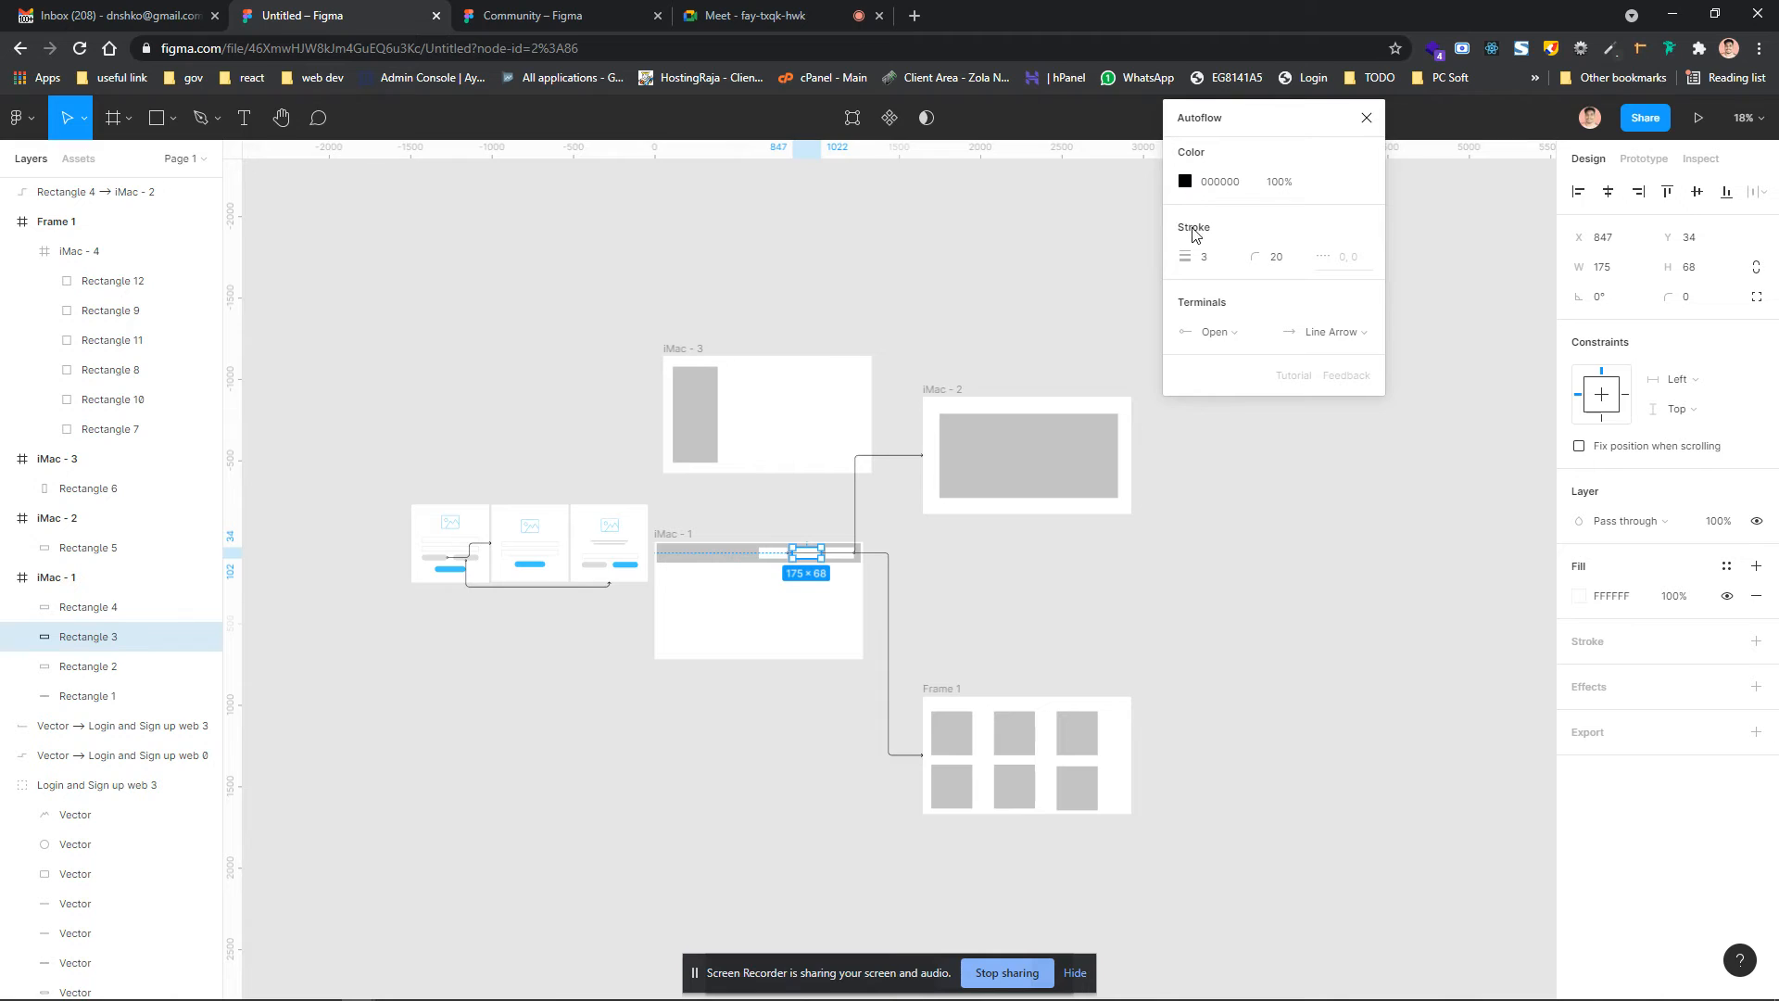
drag(1237, 125, 1235, 267)
click(1214, 322)
click(1178, 330)
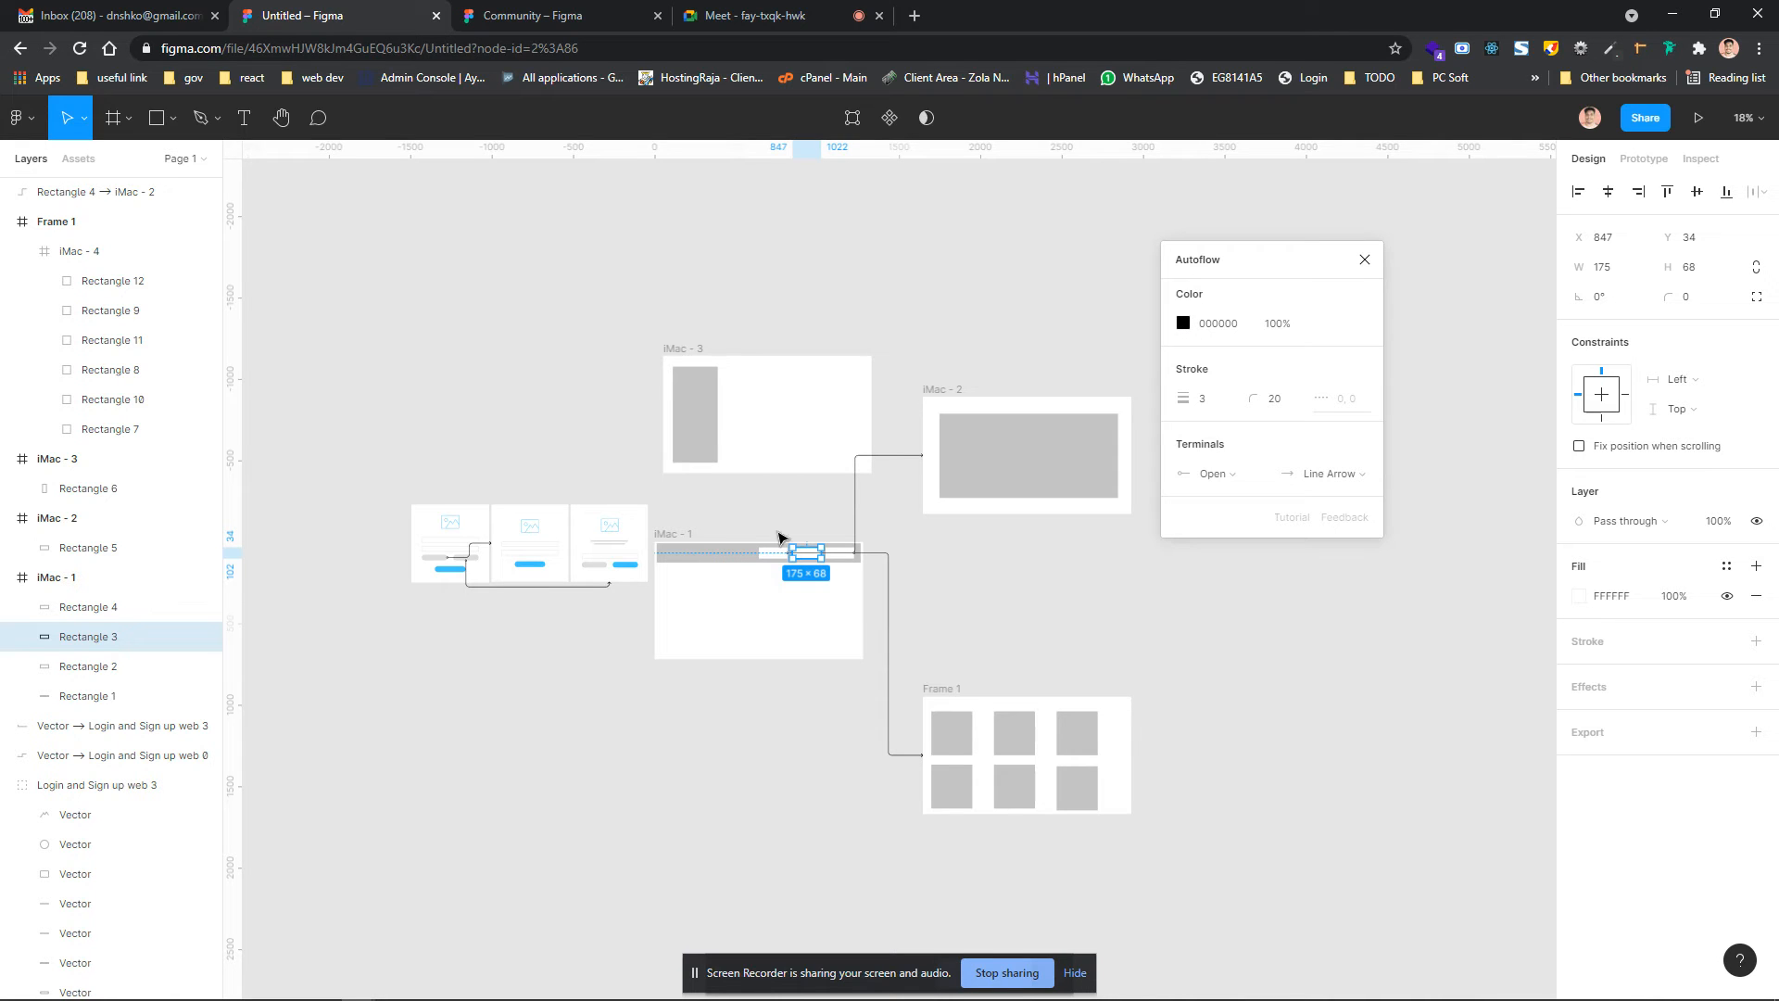
shift+click(702, 427)
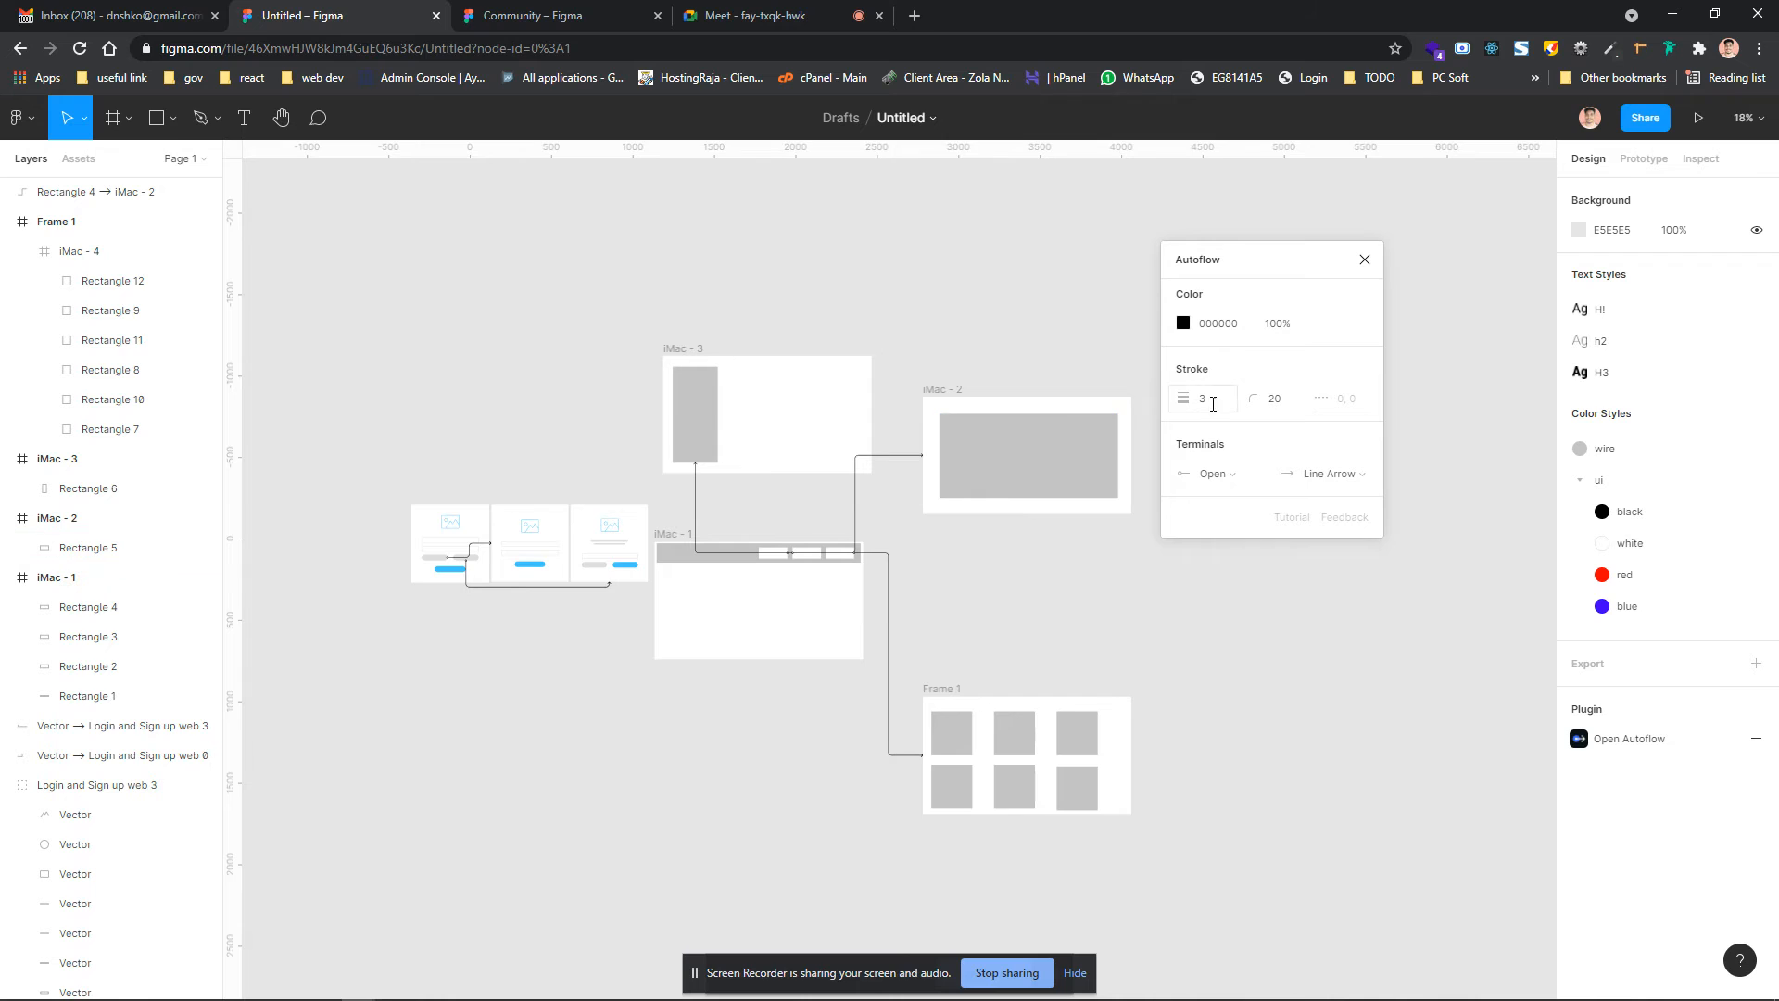
Set the stroke of the arrow leading to iMac - 3 to colour FF0000 and width 10
click(697, 506)
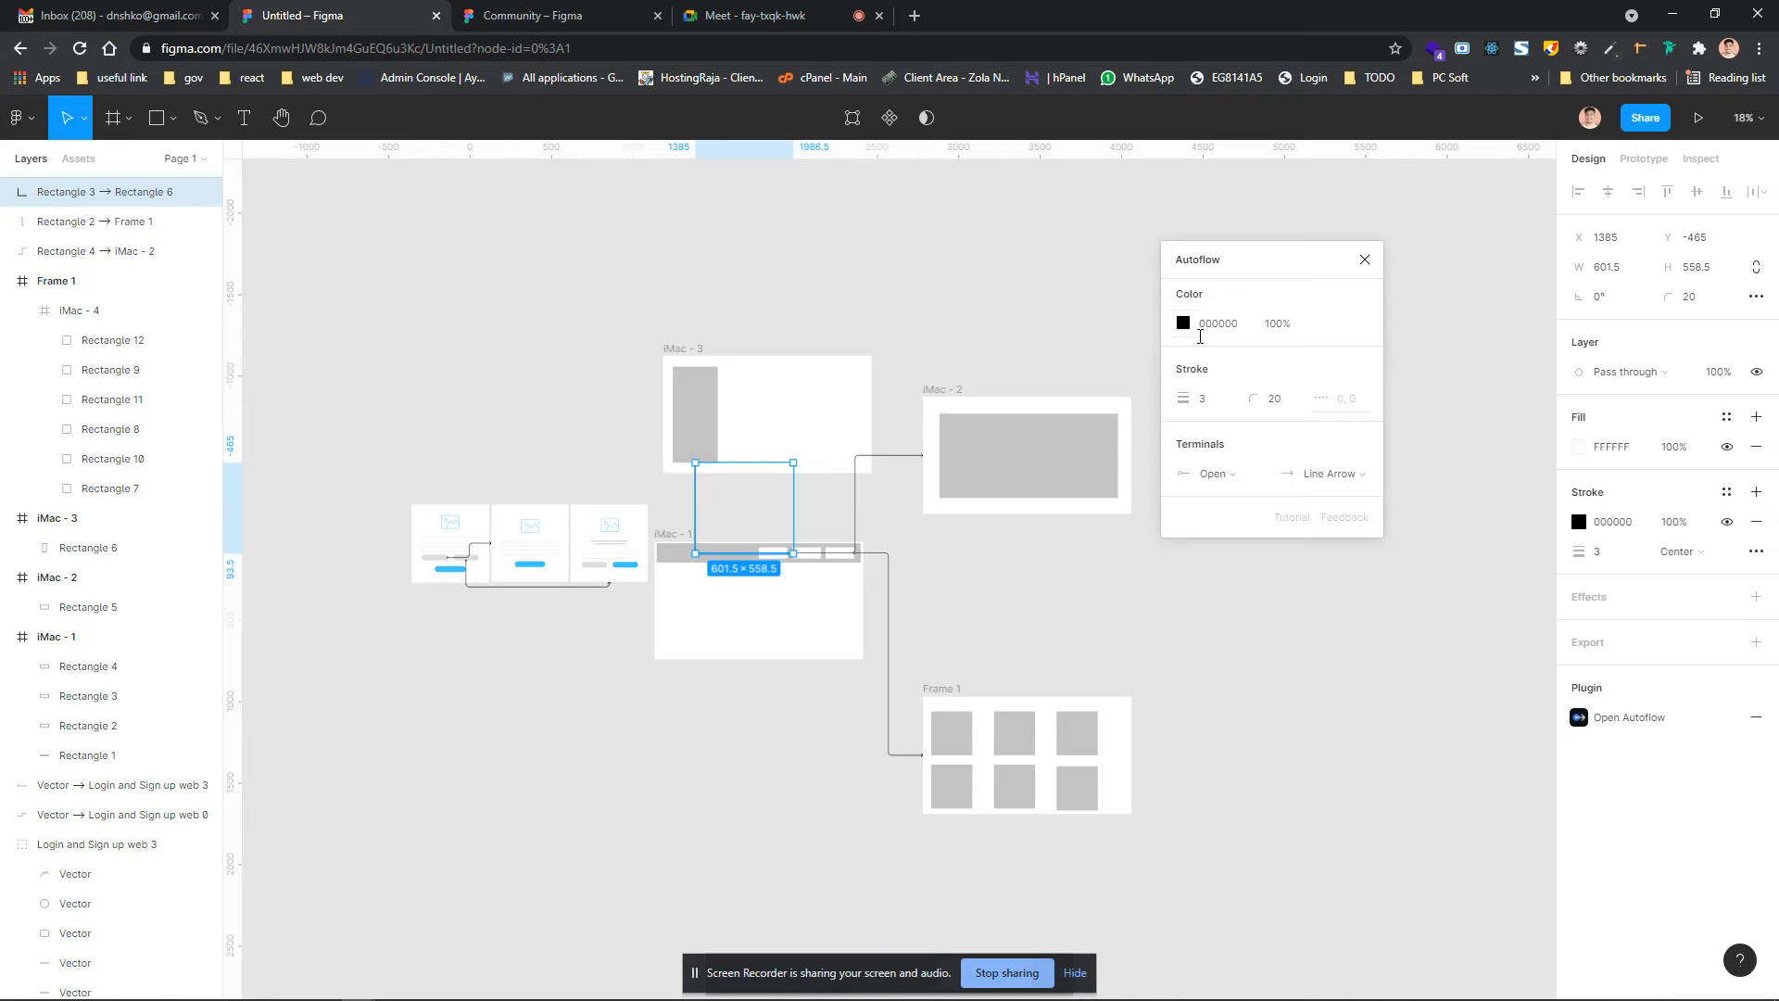
click(1580, 522)
text(FF0000)
key(Return)
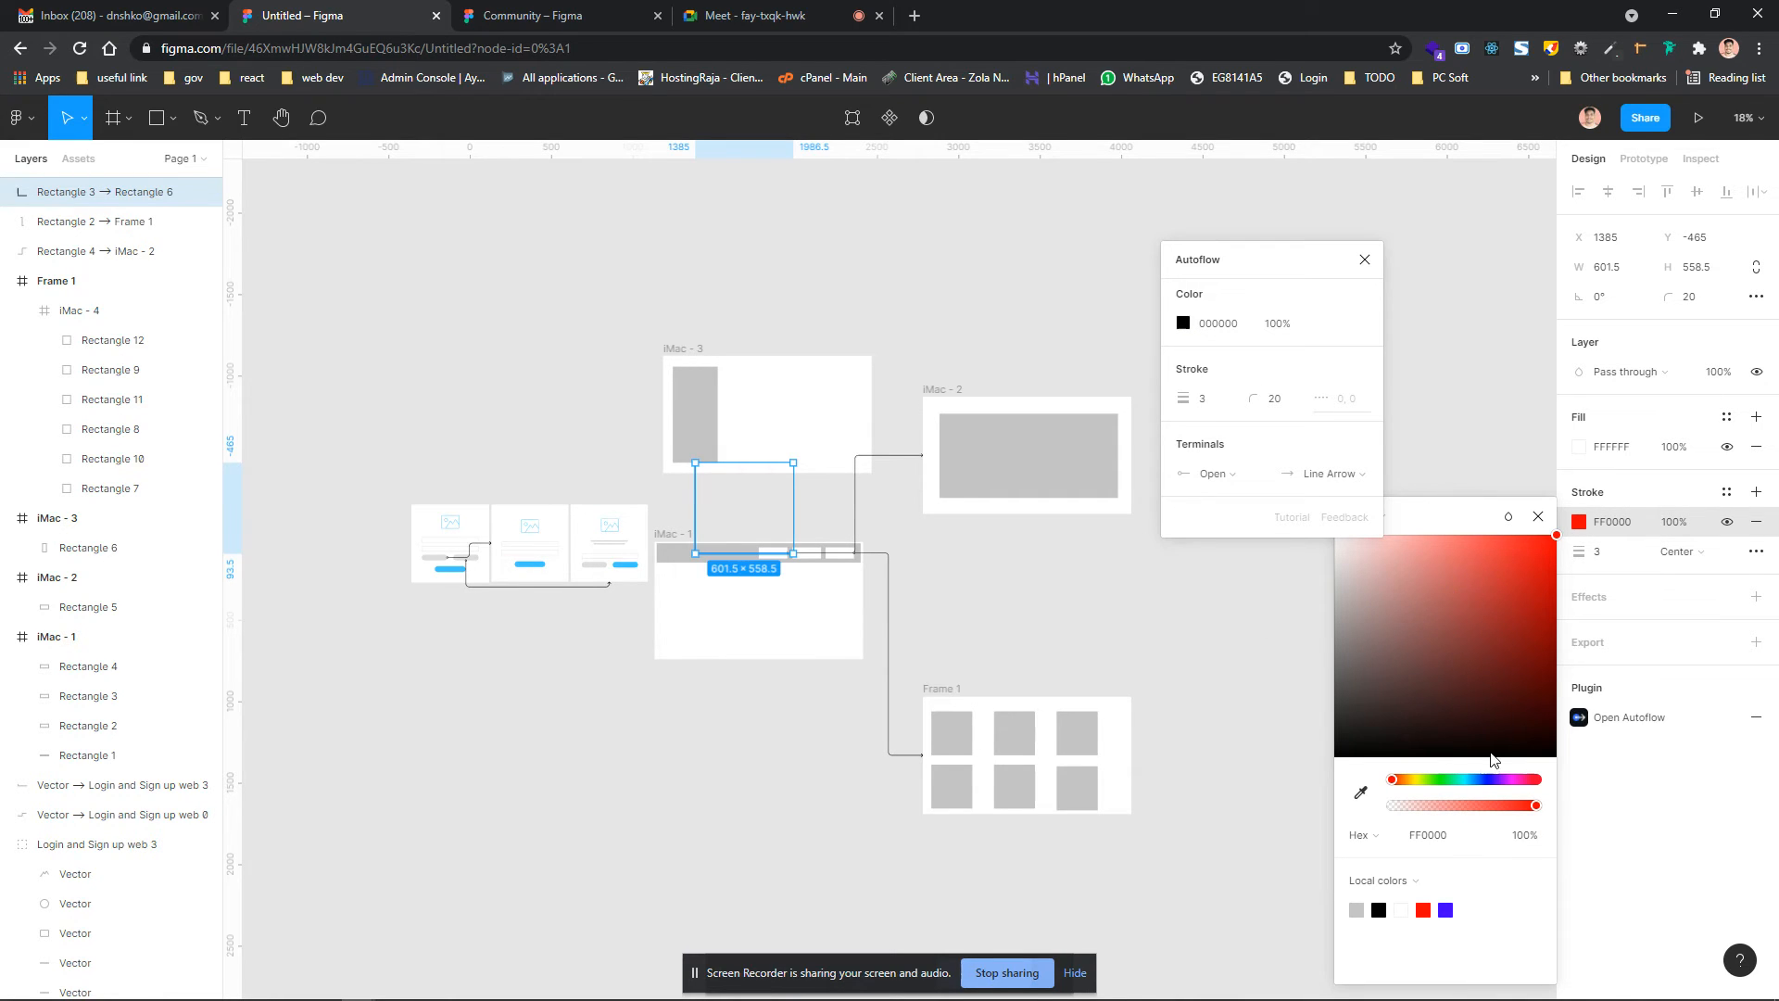
click(1613, 567)
text(10)
key(Return)
click(858, 302)
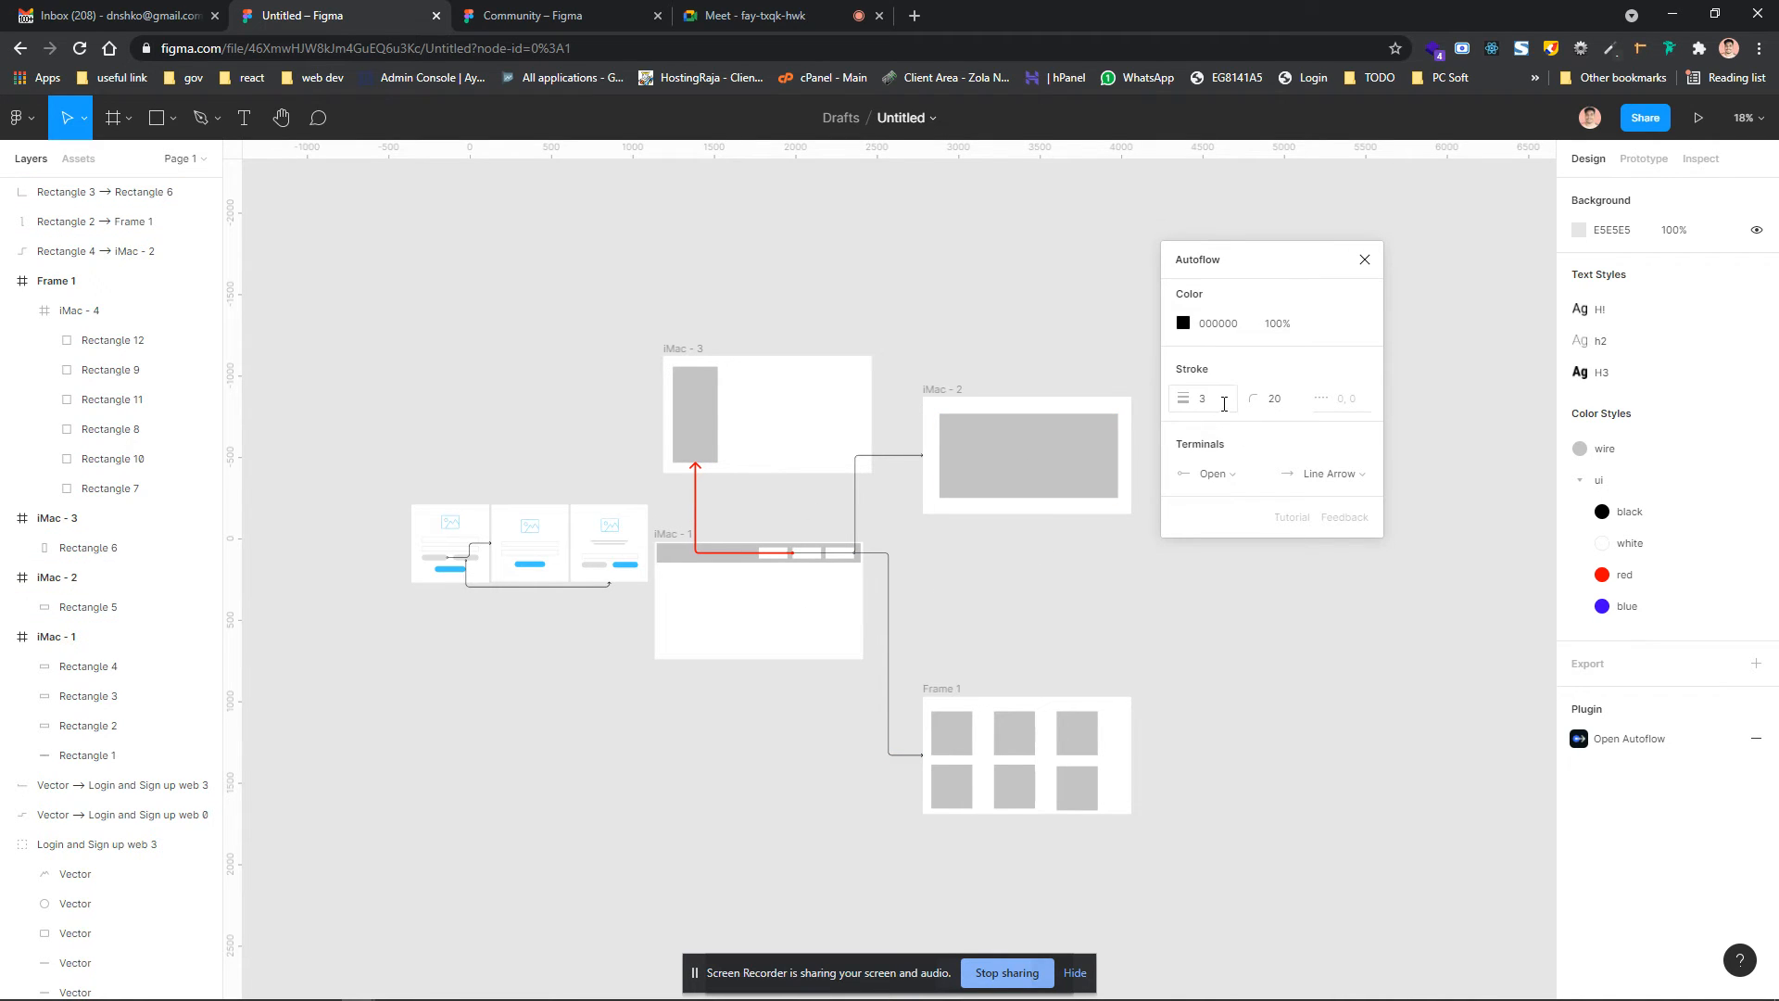
Set the Autoflow terminals to Solid at the start and Fill Arrow at the end, and close the plugin window
click(1265, 473)
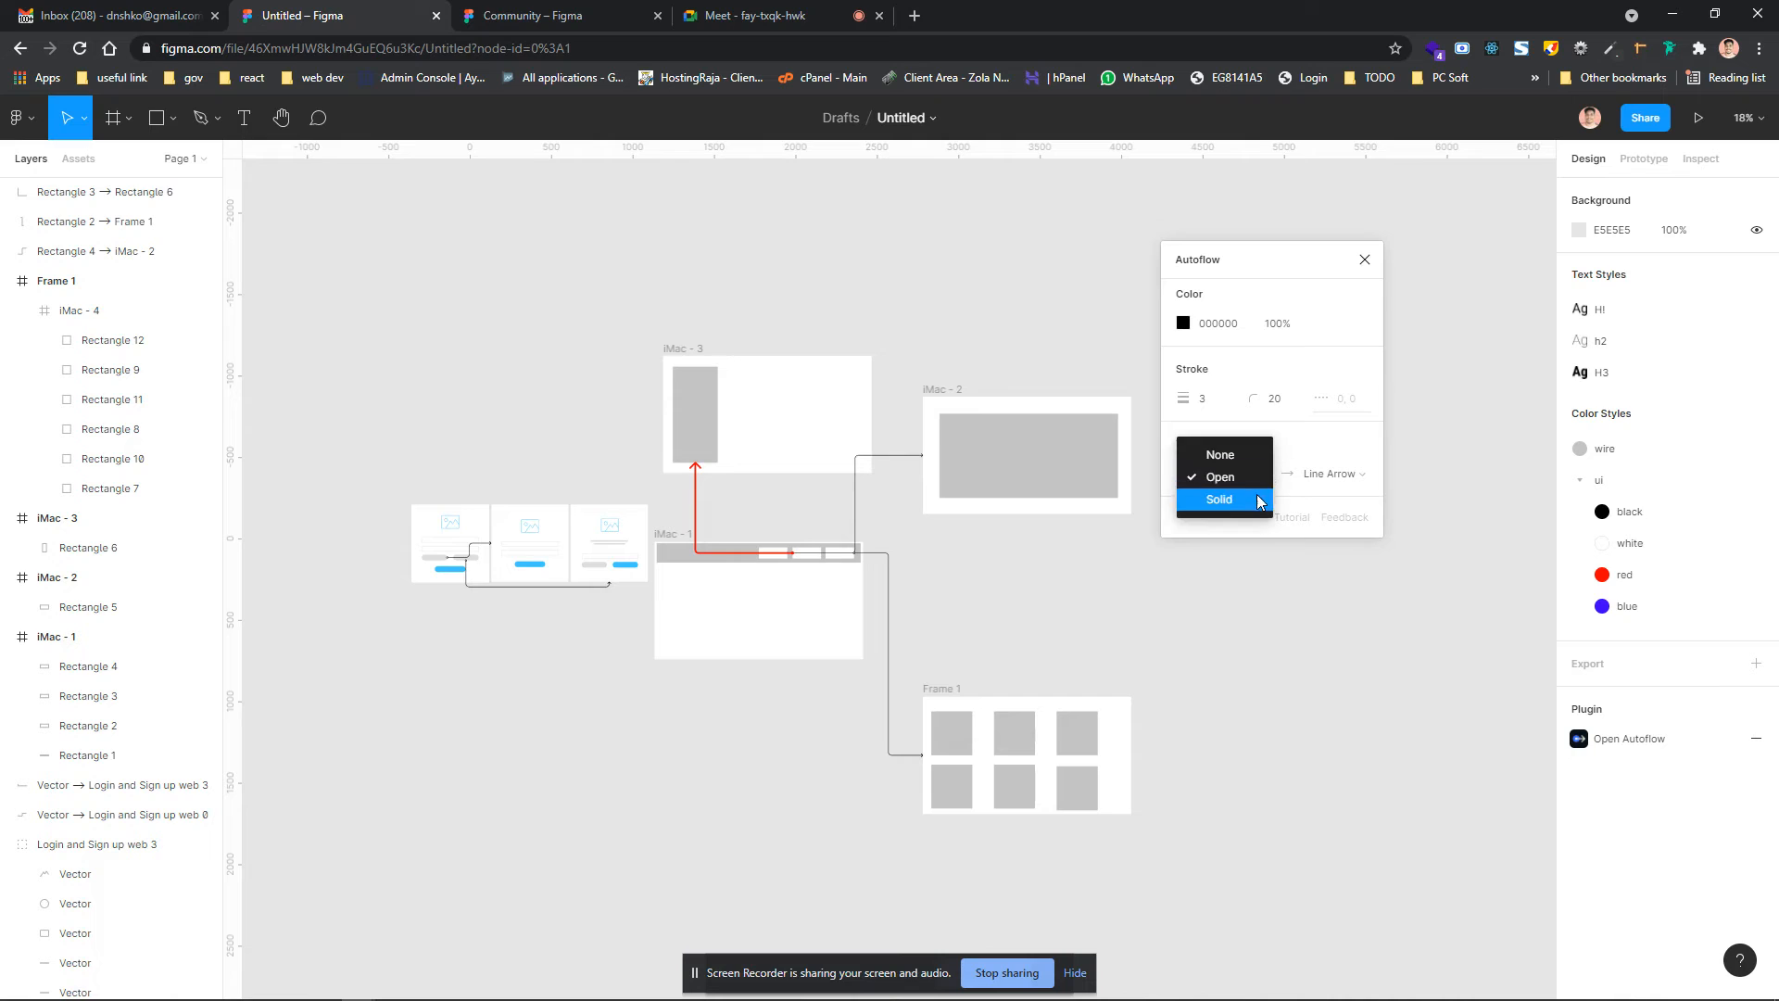
click(1261, 500)
click(1363, 485)
click(1351, 505)
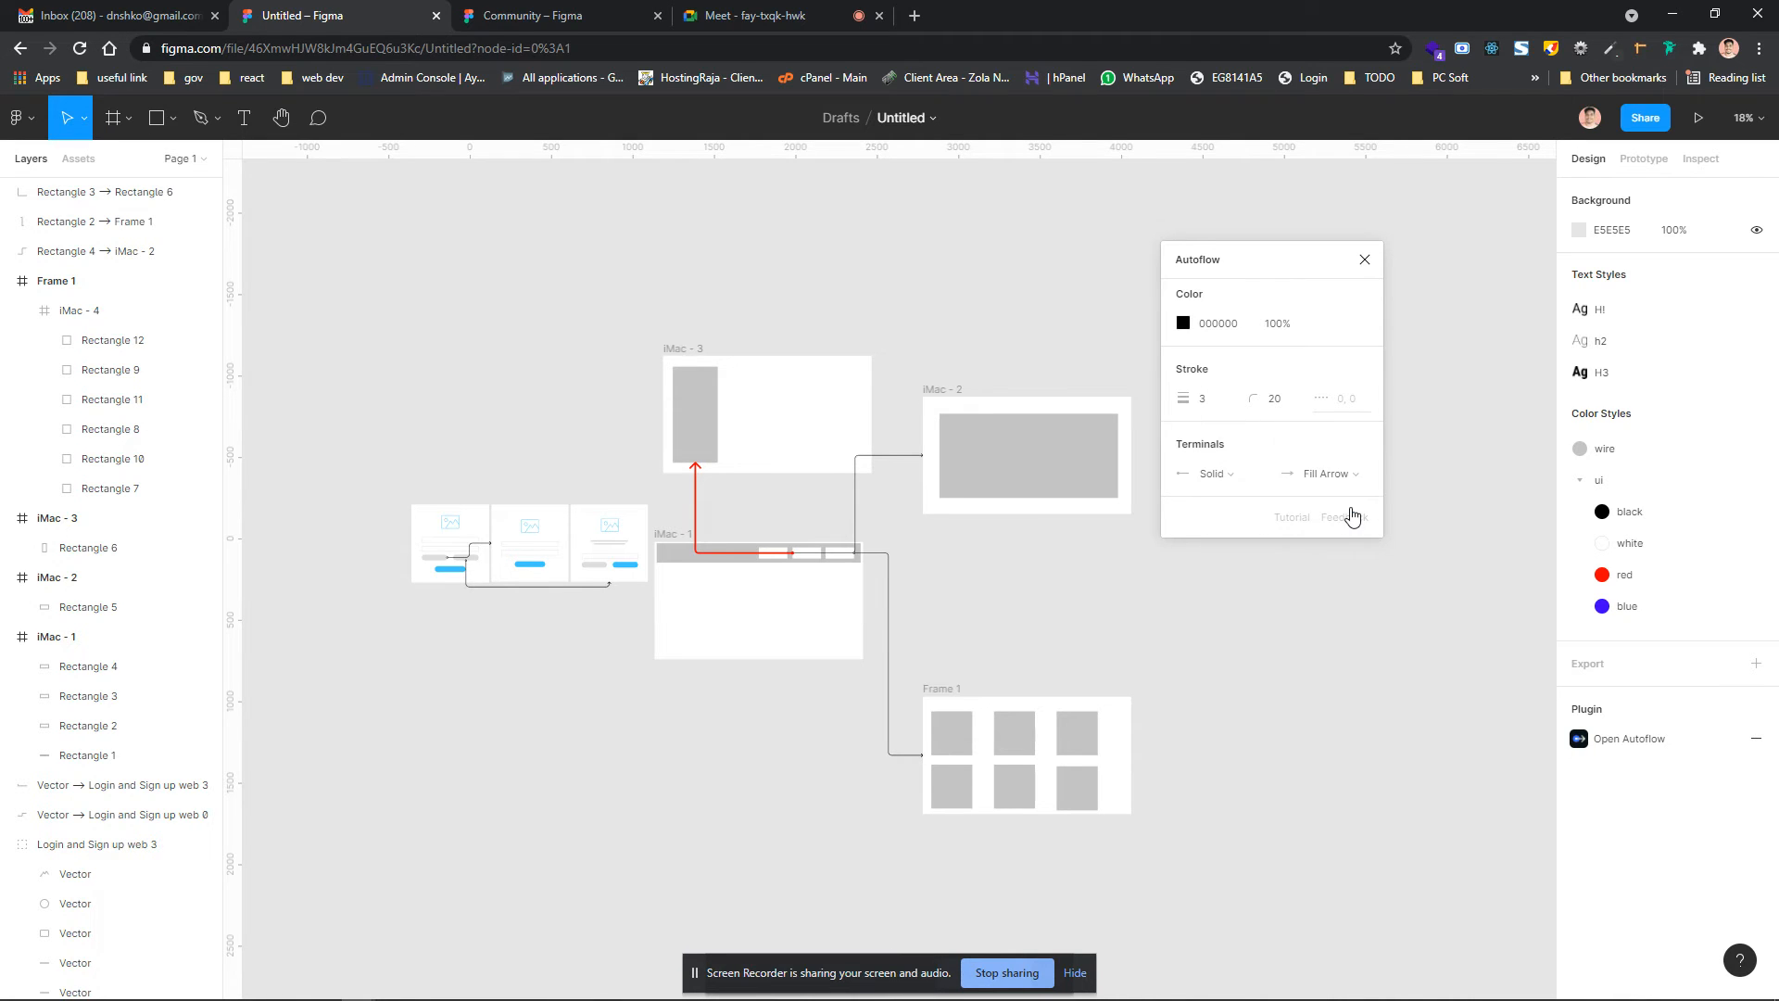
click(1366, 260)
Examine the red arrow between iMac - 1 and iMac - 3 up close, and review the whole flow across all frames
scroll(647, 560, left, 3)
scroll(647, 560, up, 5)
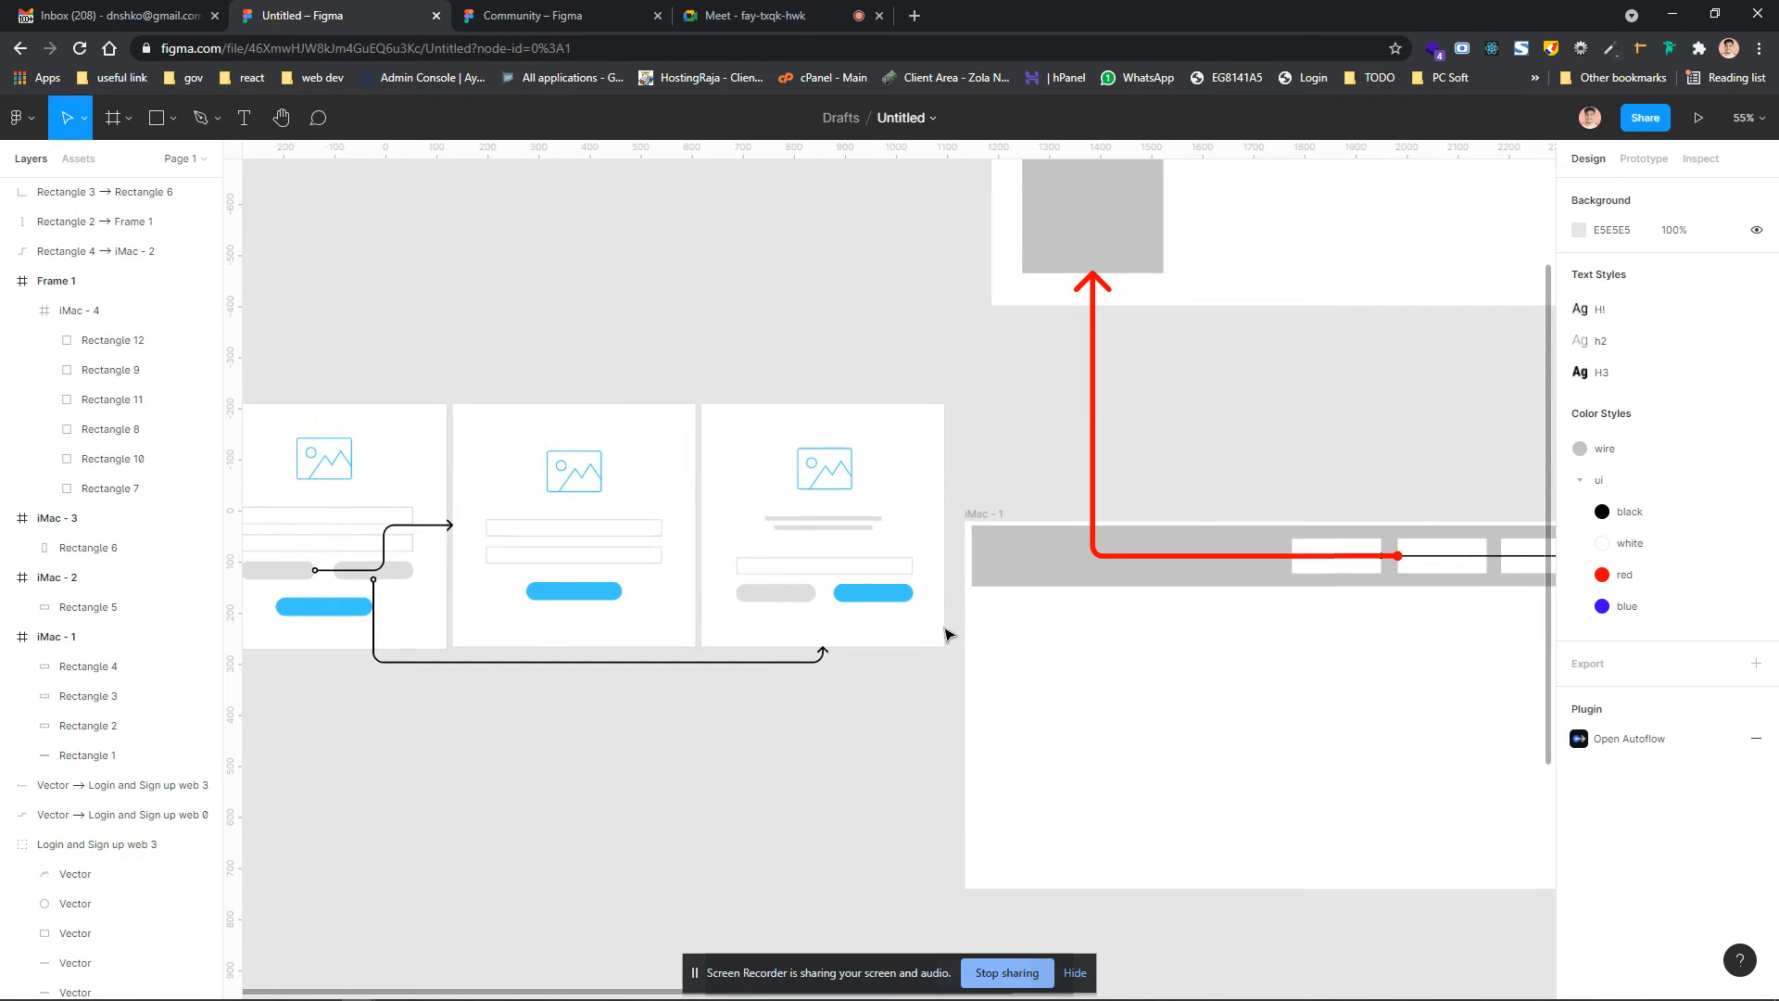
scroll(947, 634, right, 6)
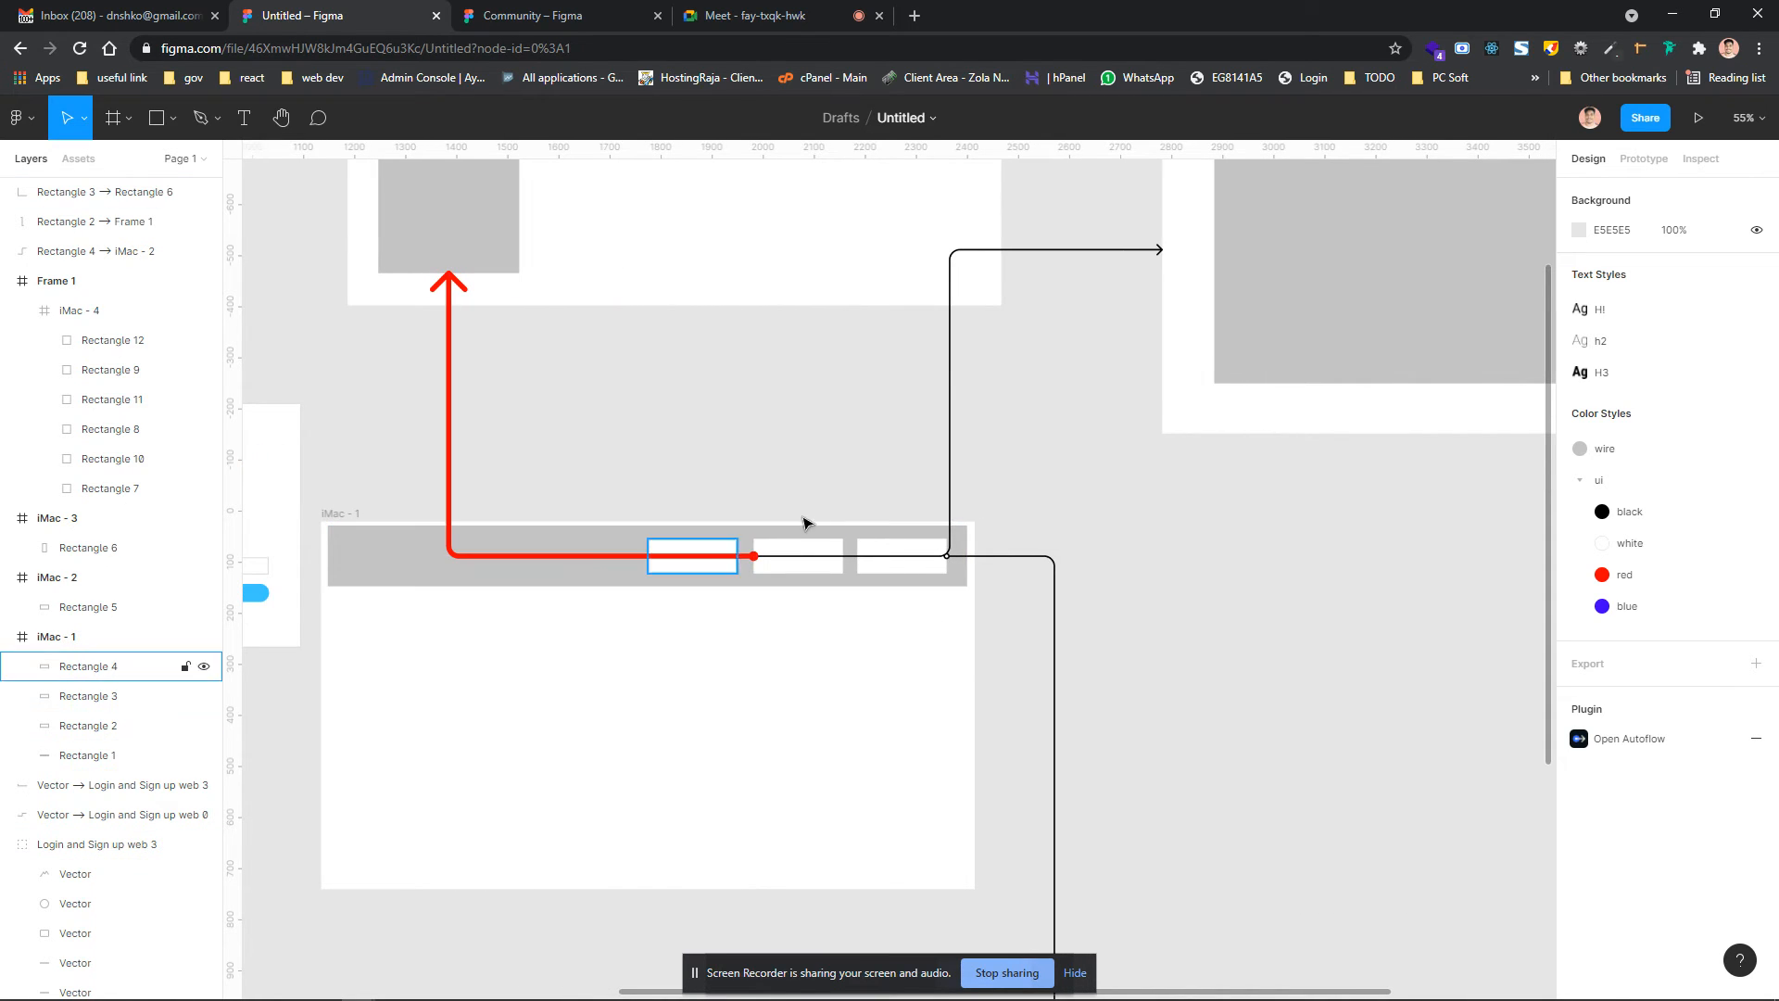
scroll(735, 345, up, 2)
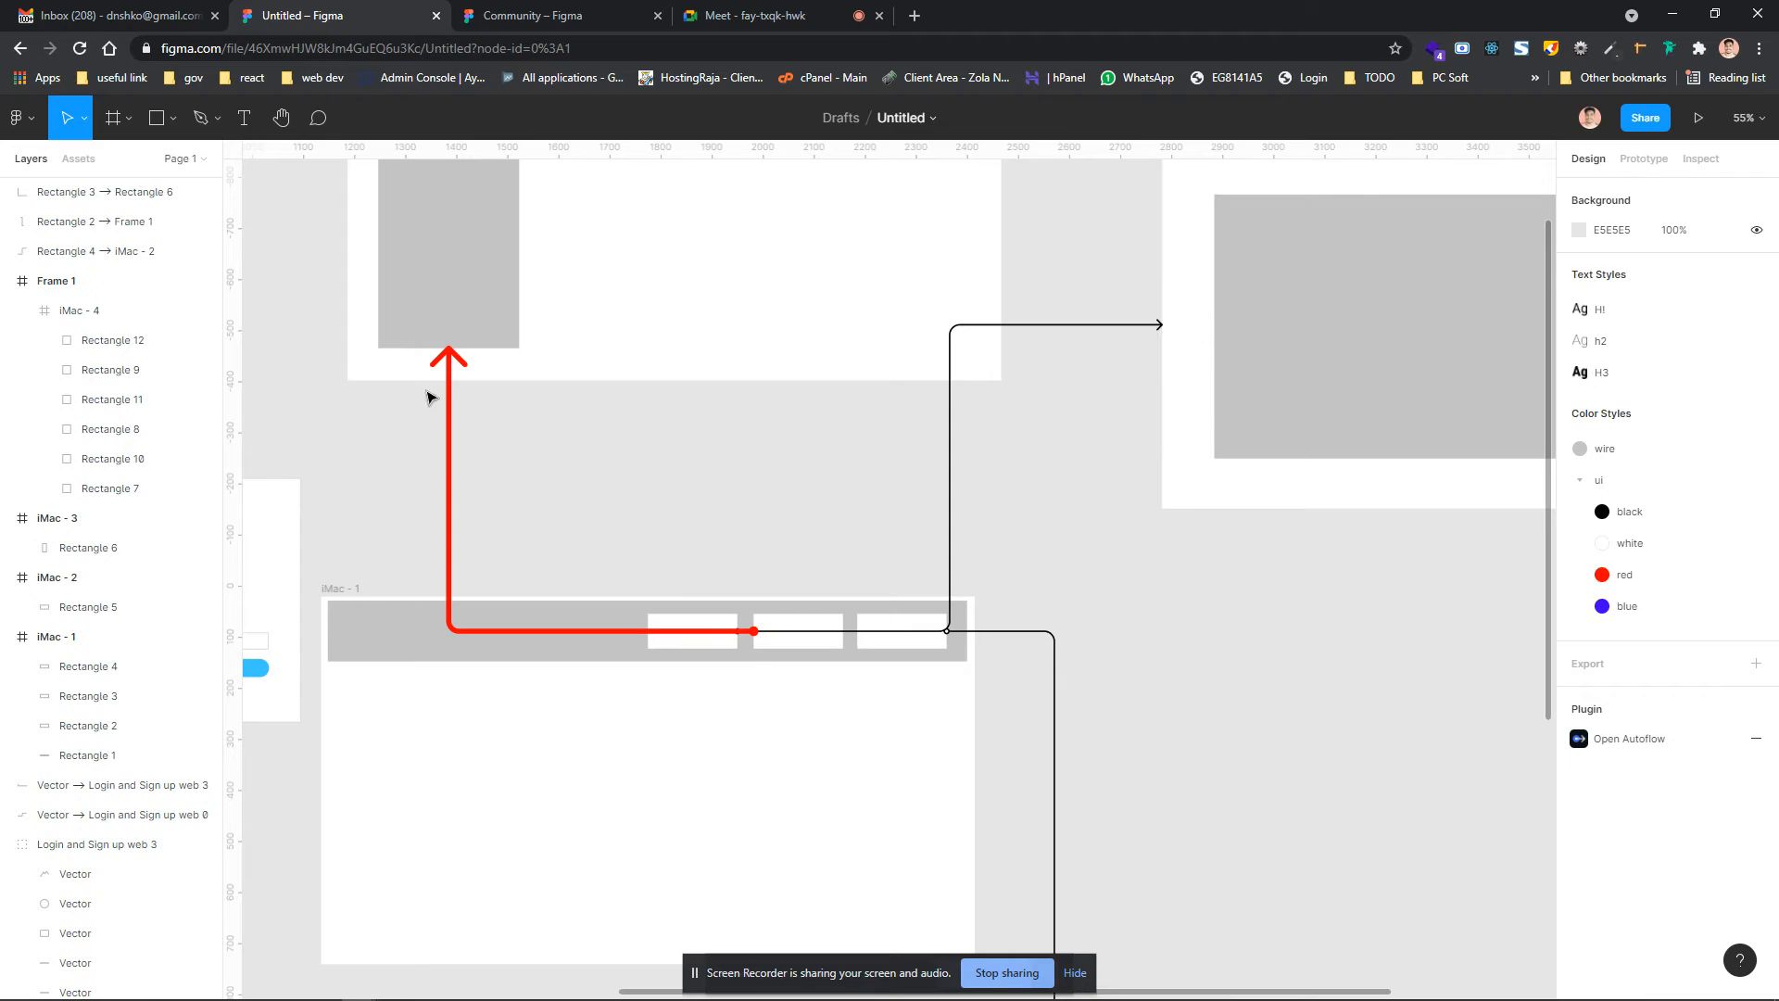
scroll(733, 502, down, 5)
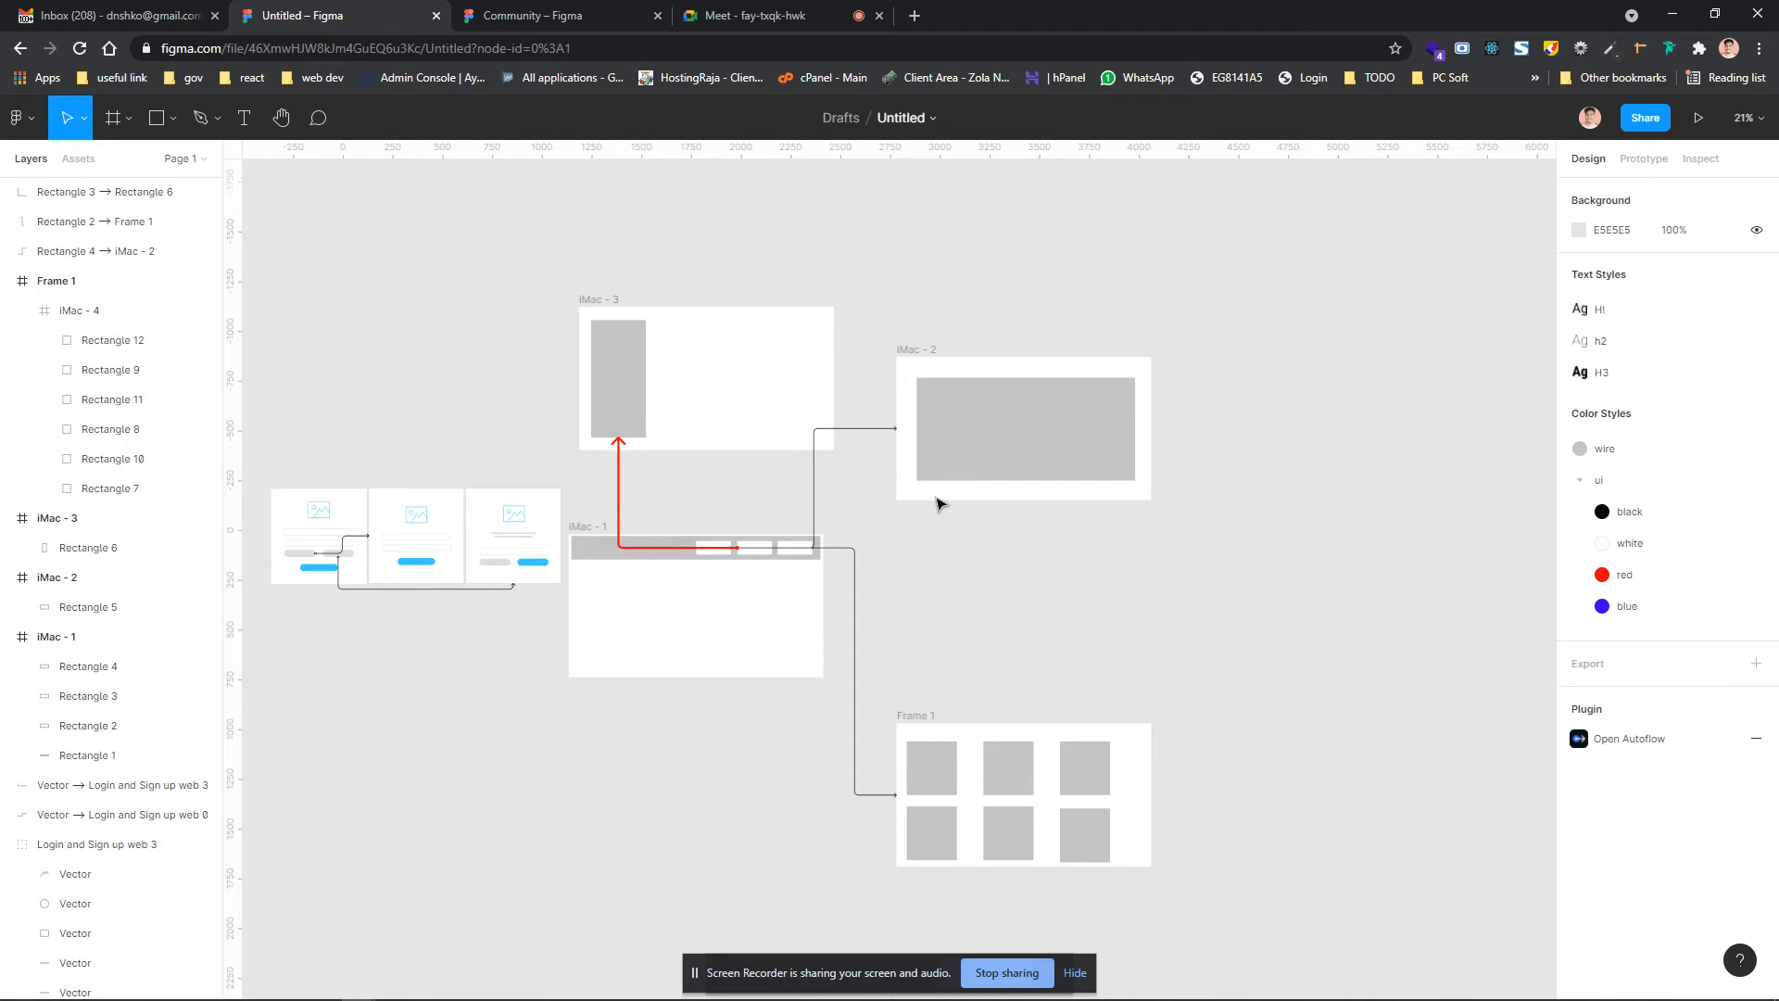
scroll(936, 503, down, 5)
scroll(996, 509, up, 3)
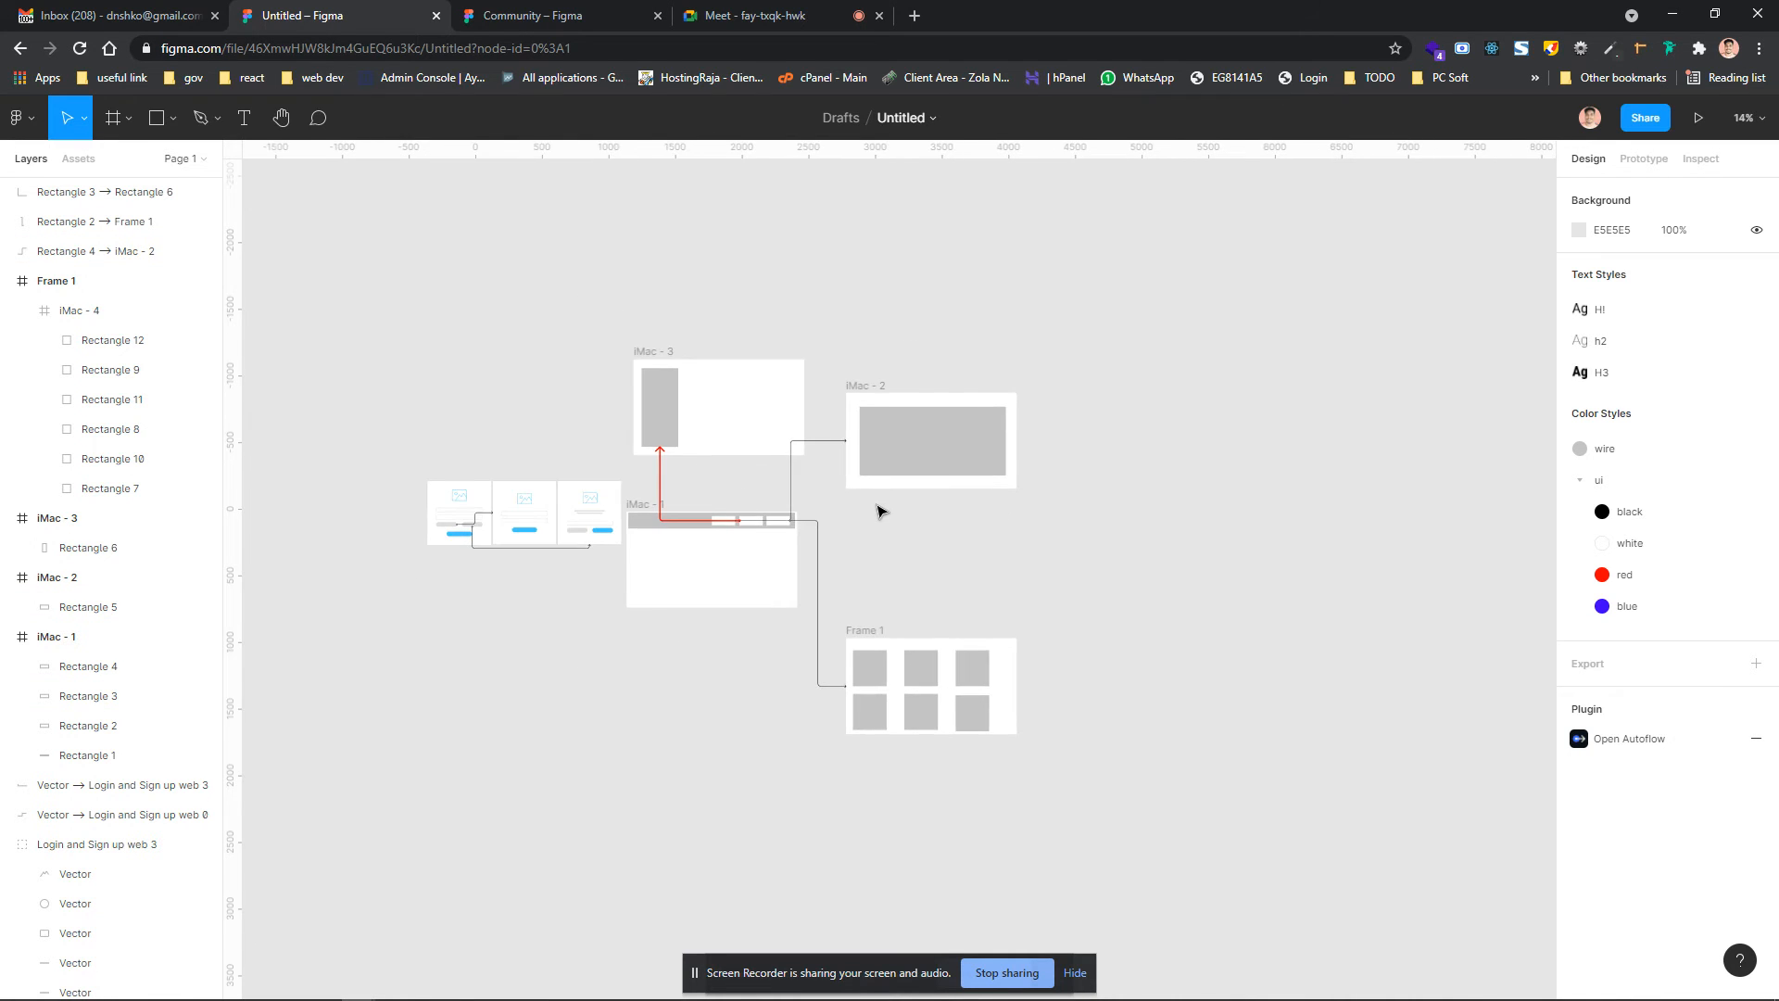
scroll(881, 511, up, 8)
scroll(815, 513, down, 4)
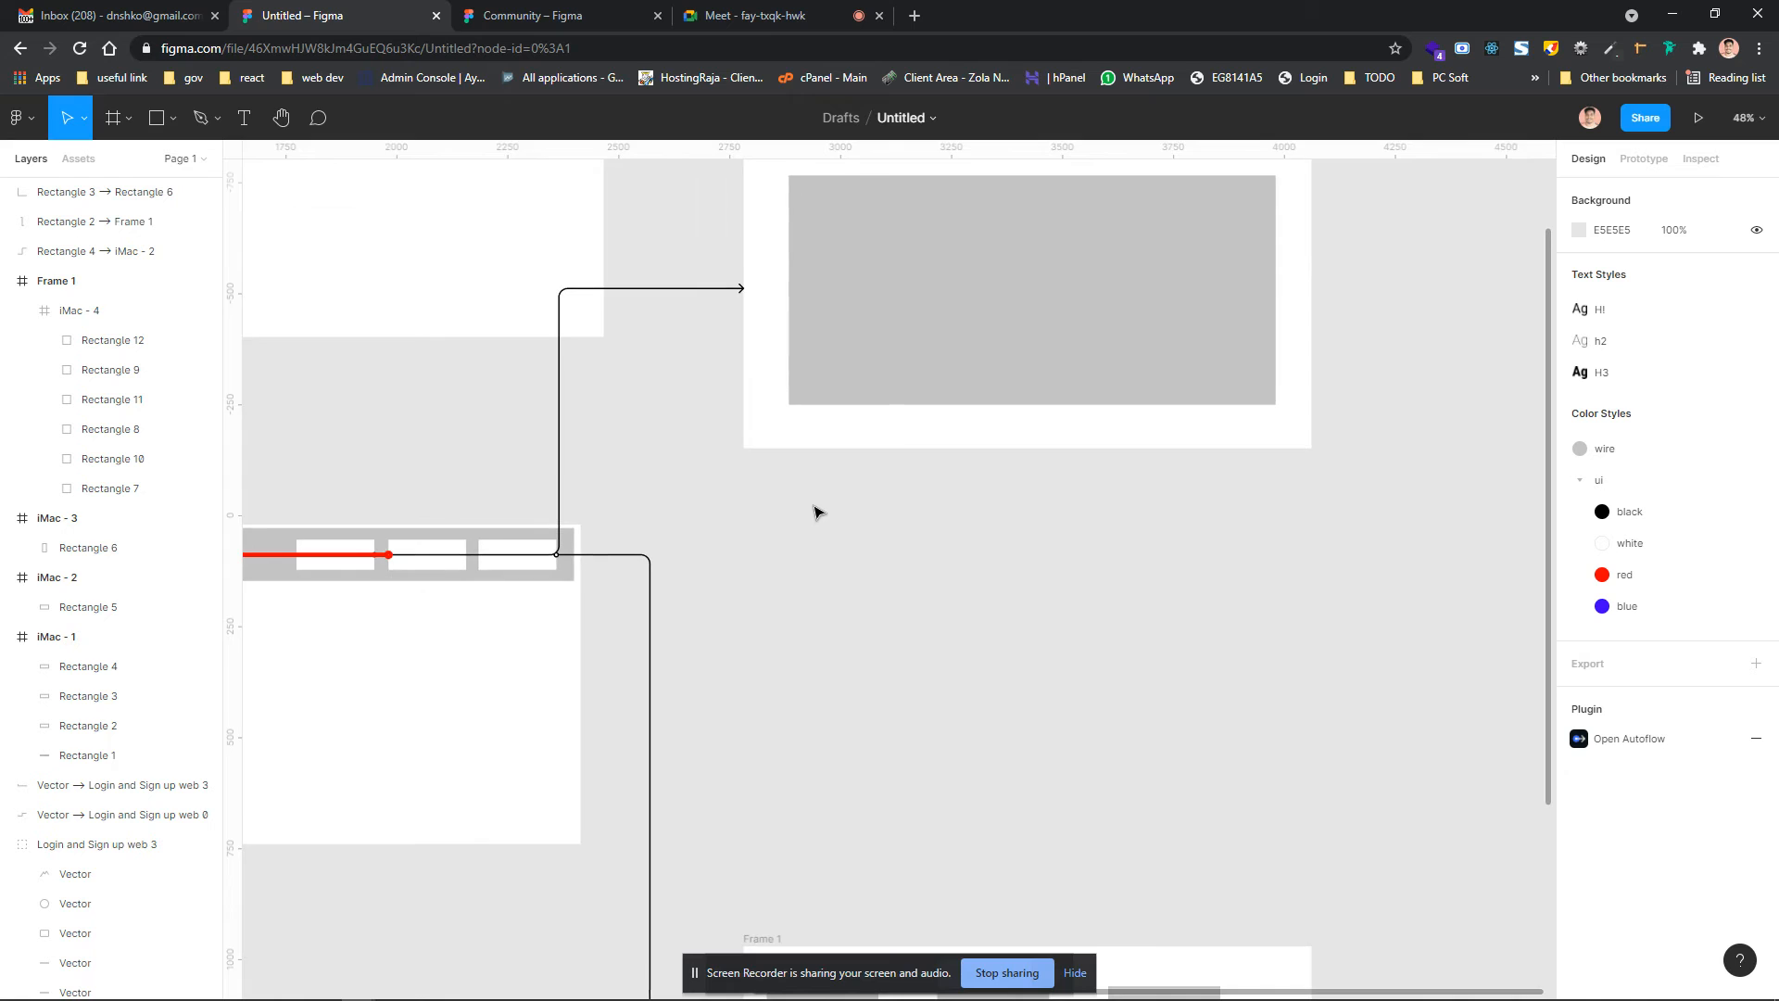
scroll(816, 513, down, 6)
scroll(819, 507, up, 2)
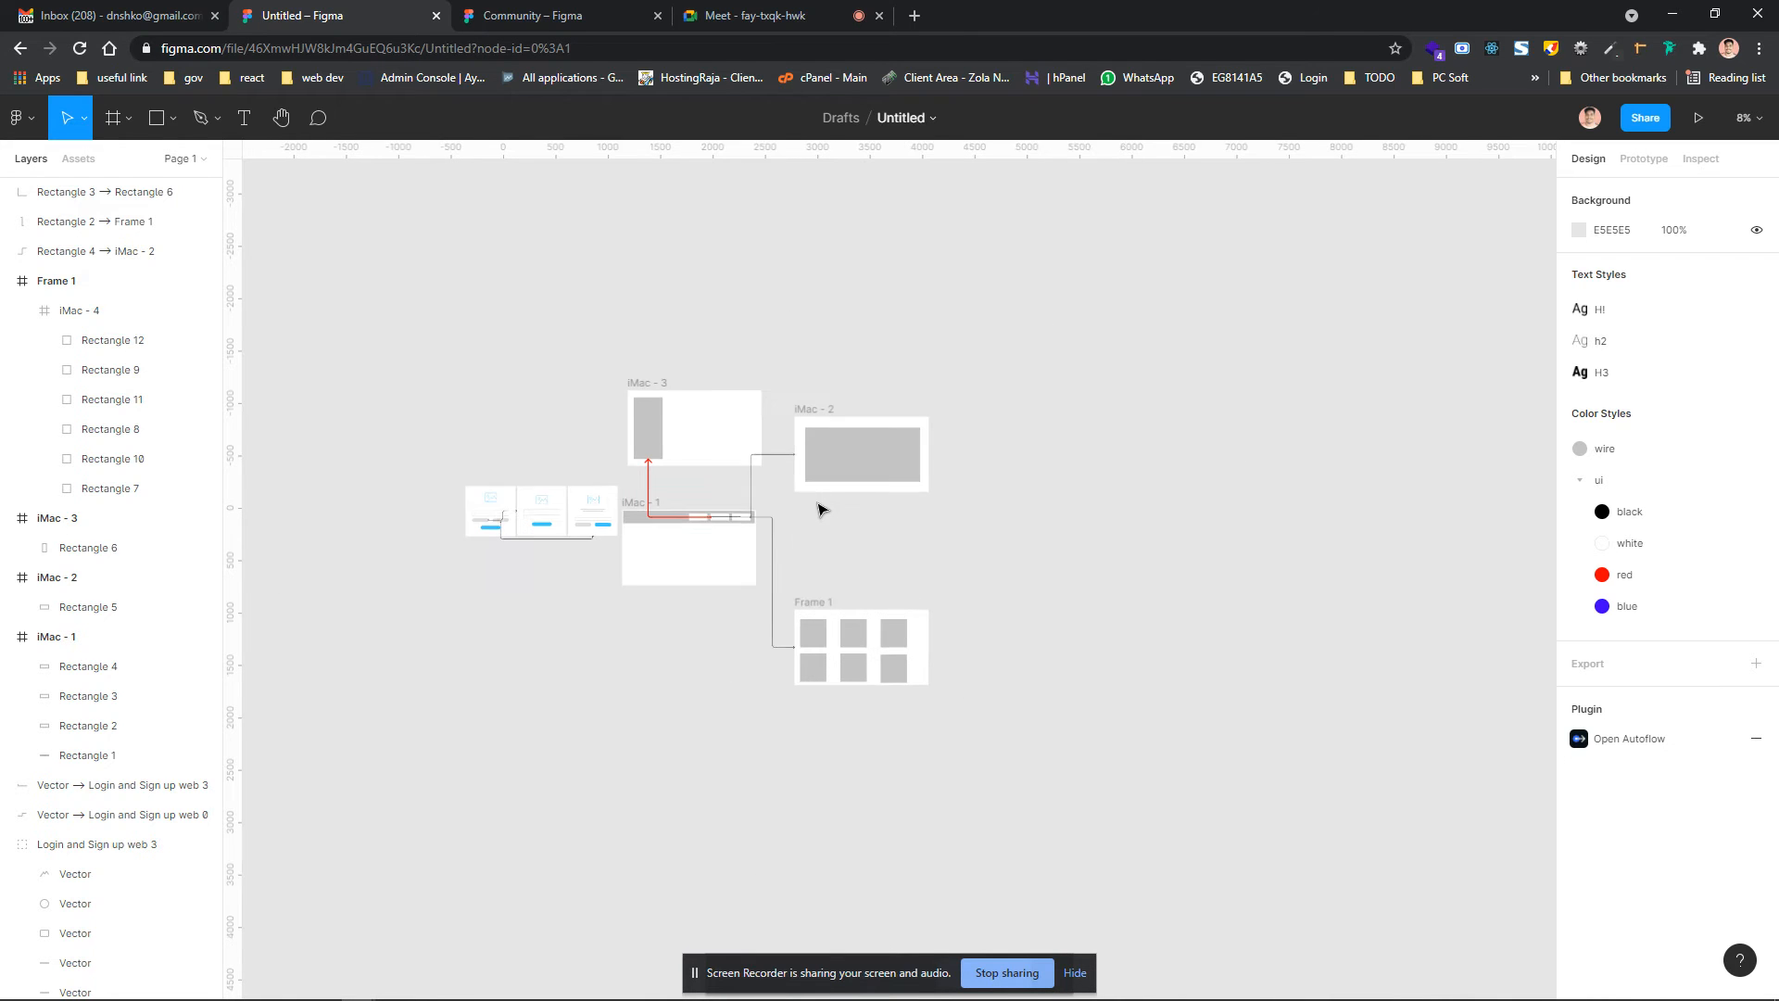
scroll(826, 516, up, 4)
scroll(623, 522, left, 3)
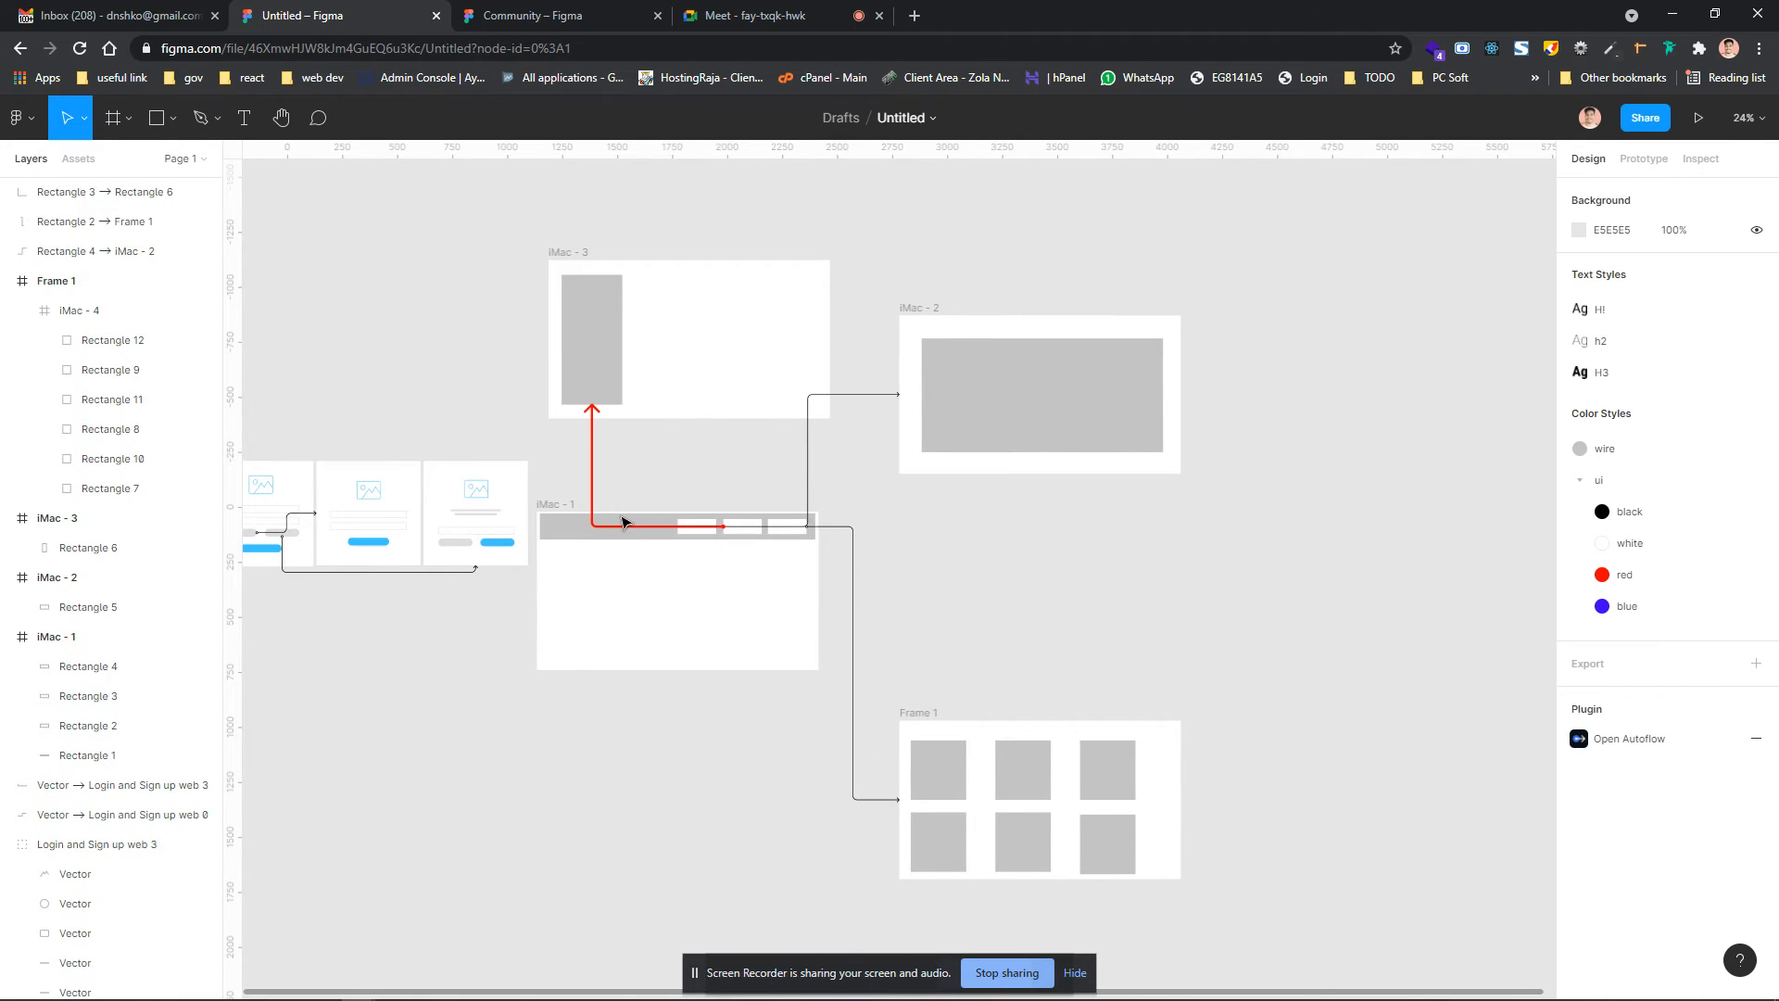
scroll(616, 589, left, 1)
scroll(620, 591, left, 1)
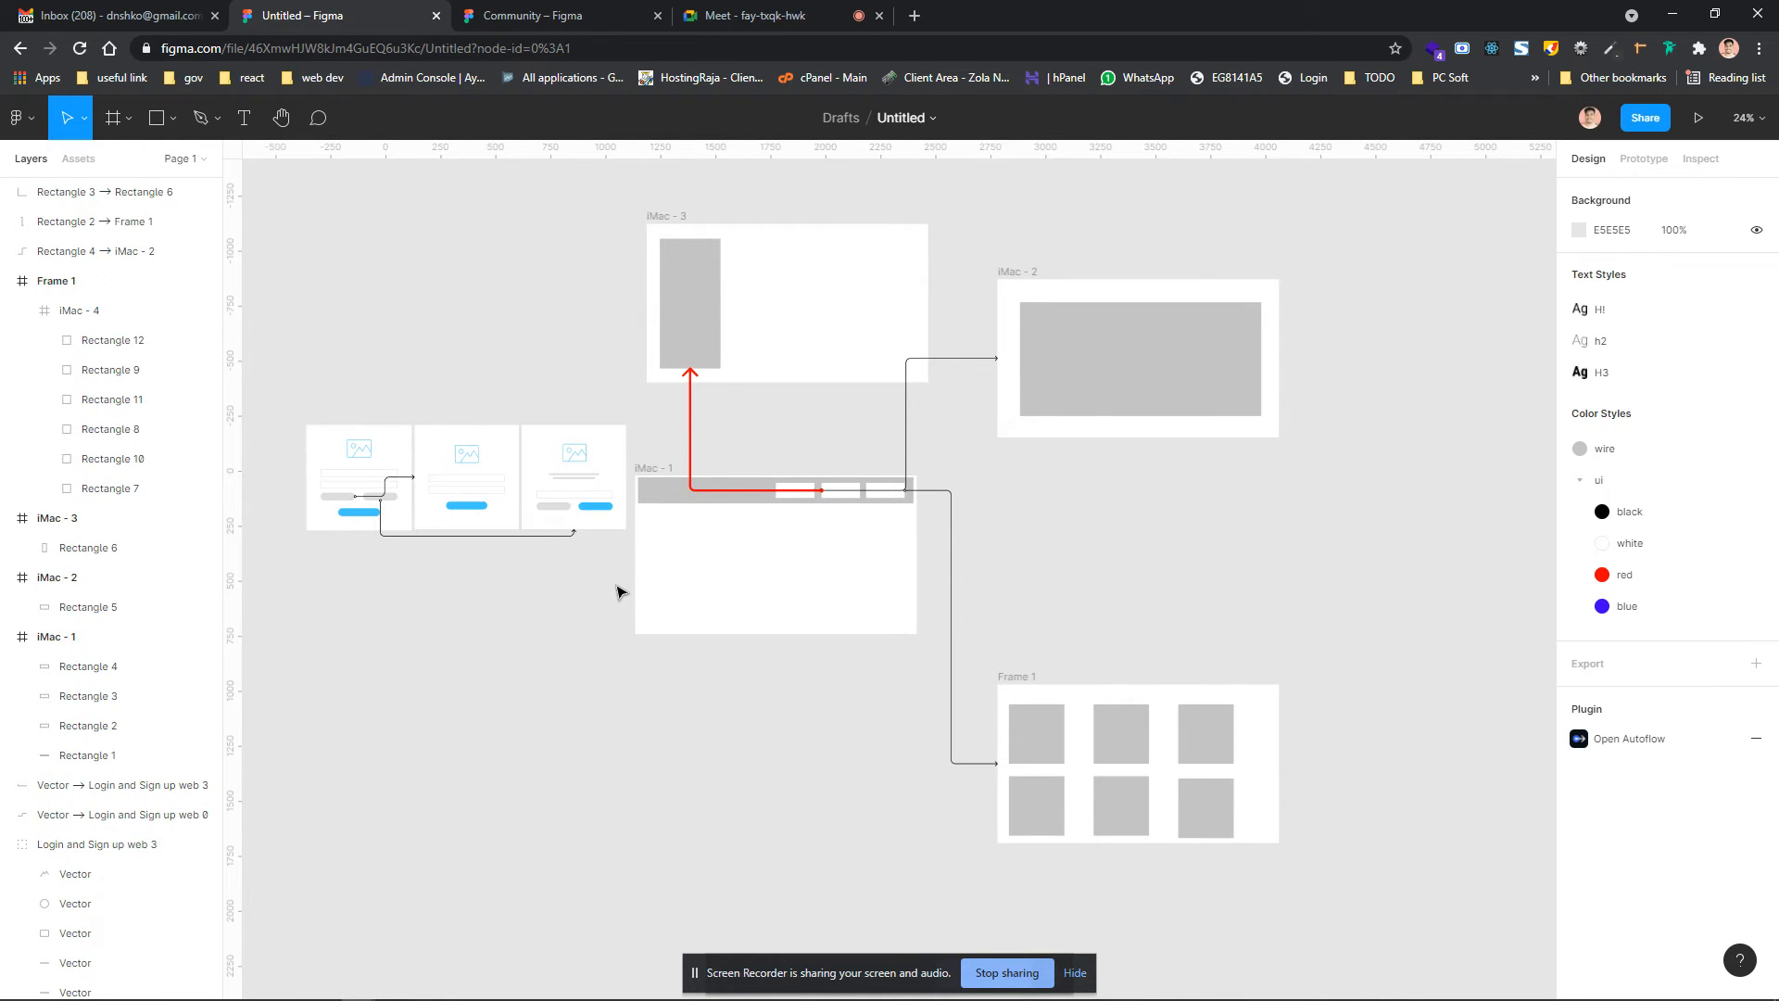
scroll(620, 591, right, 1)
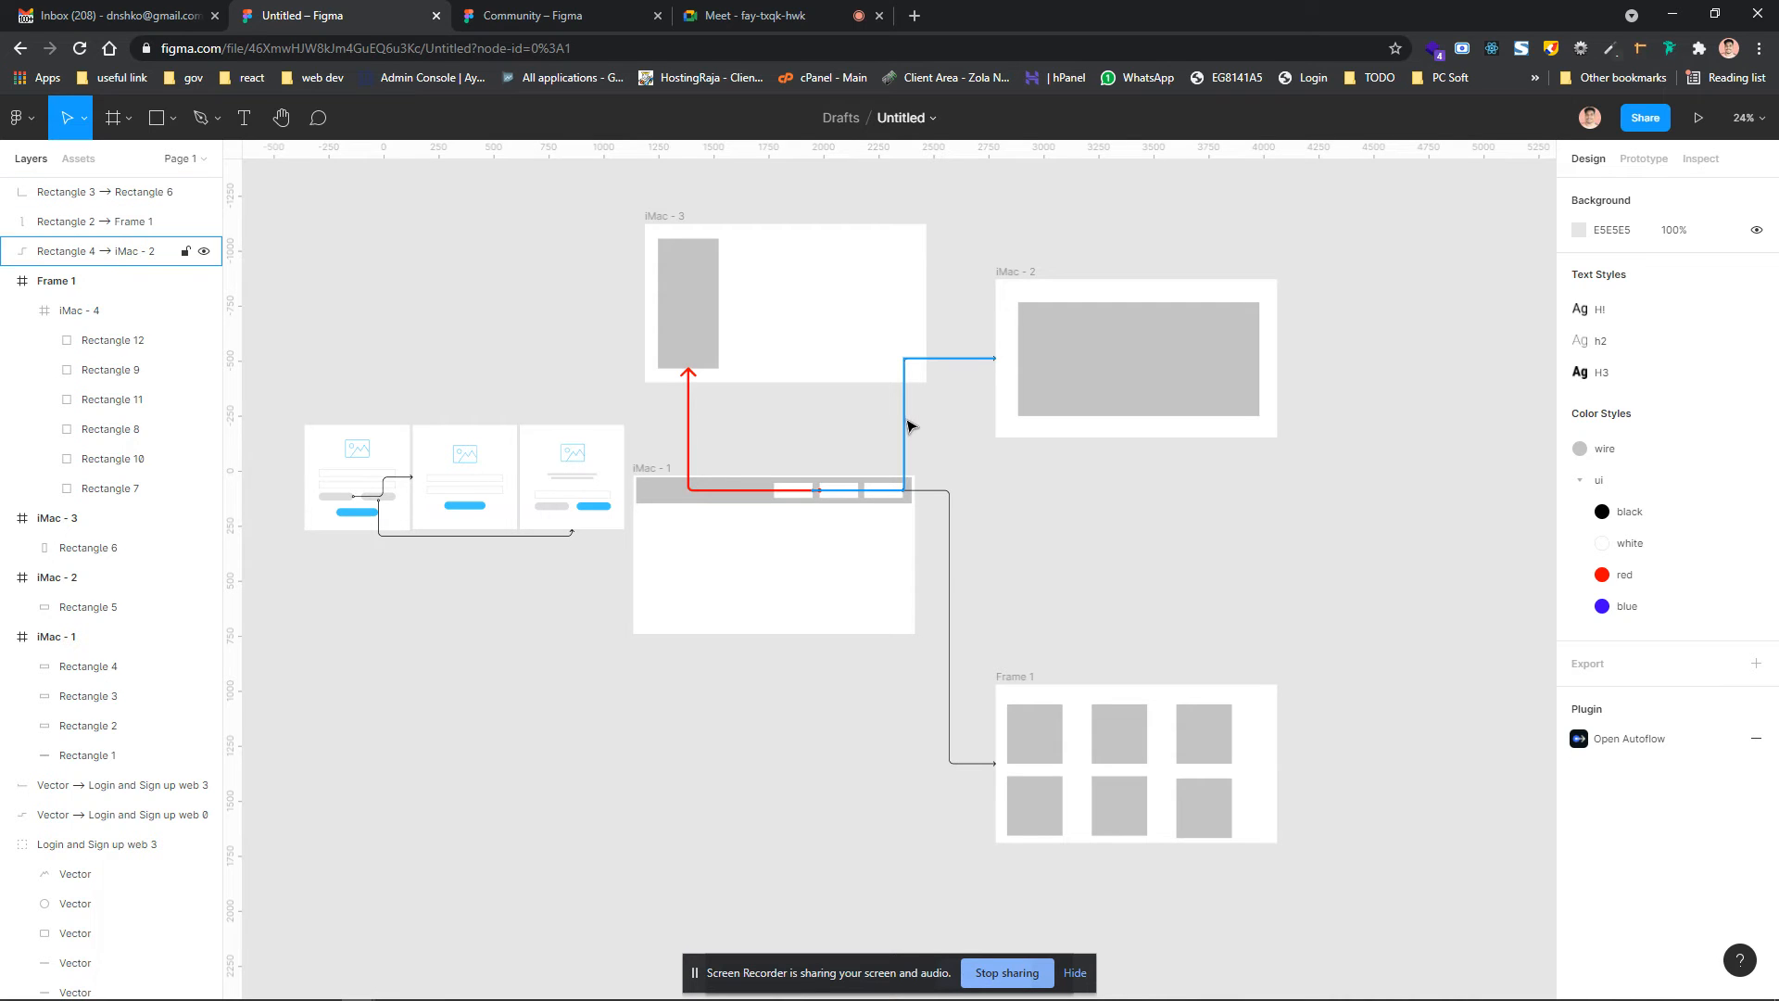
scroll(906, 419, right, 2)
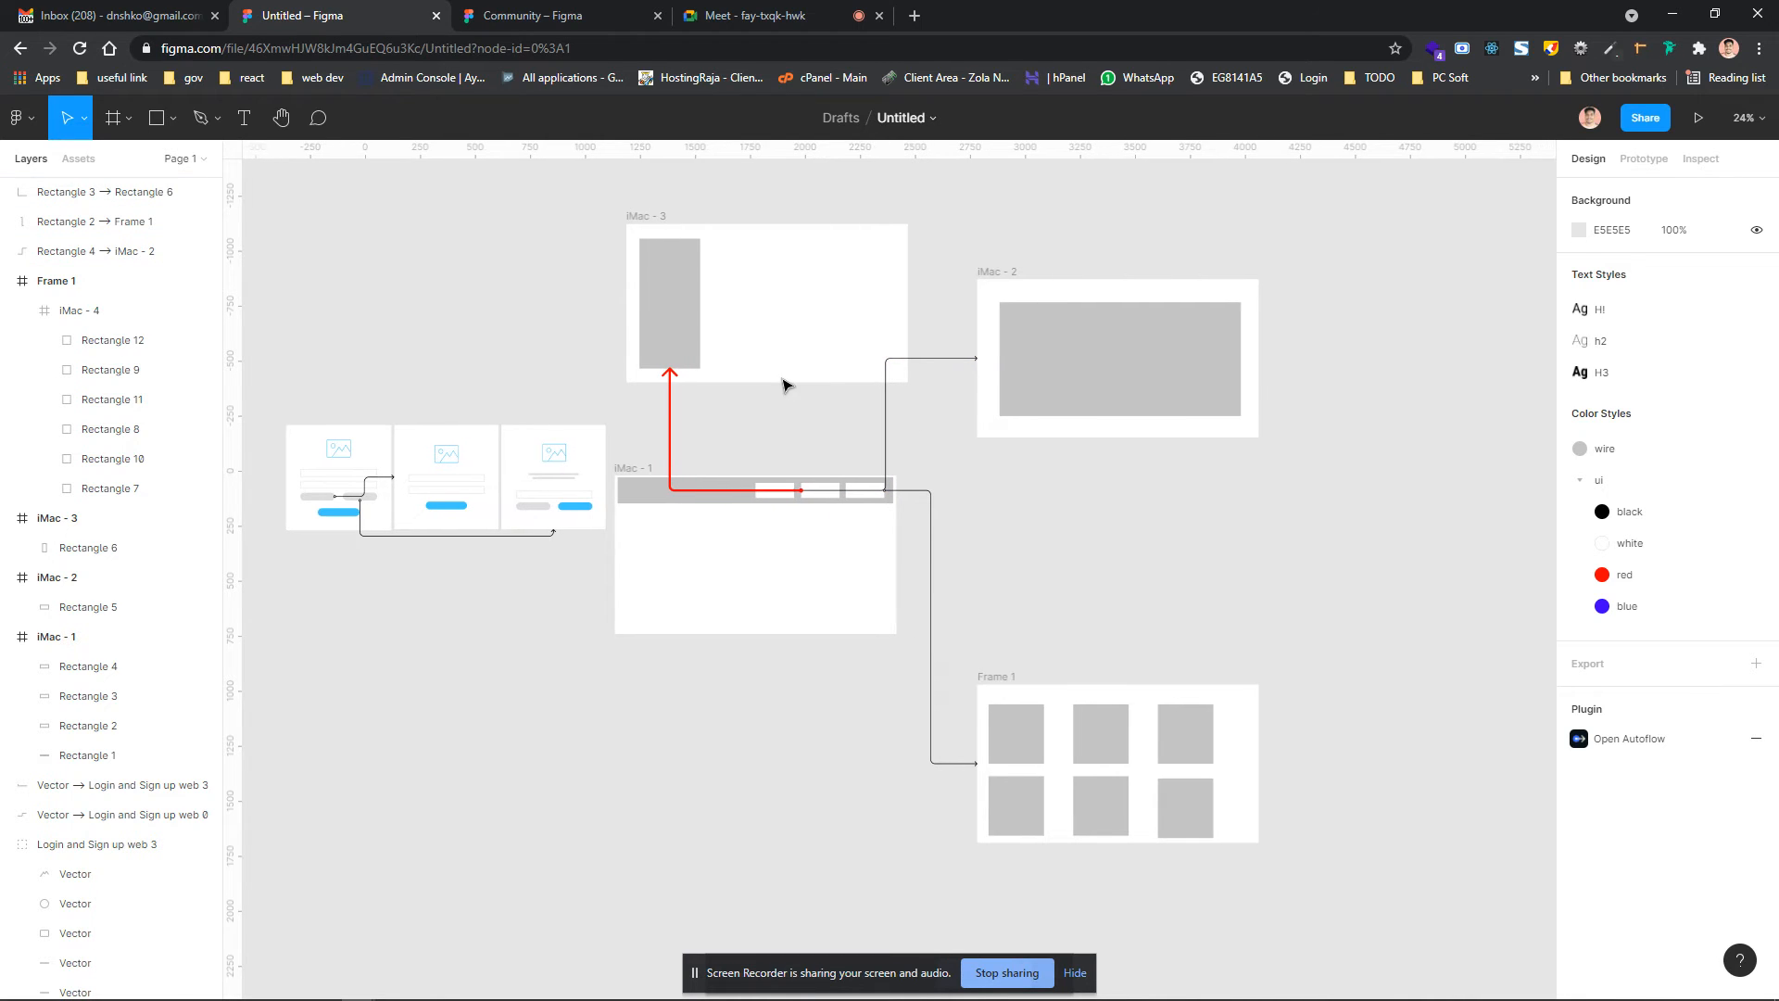
scroll(783, 385, right, 1)
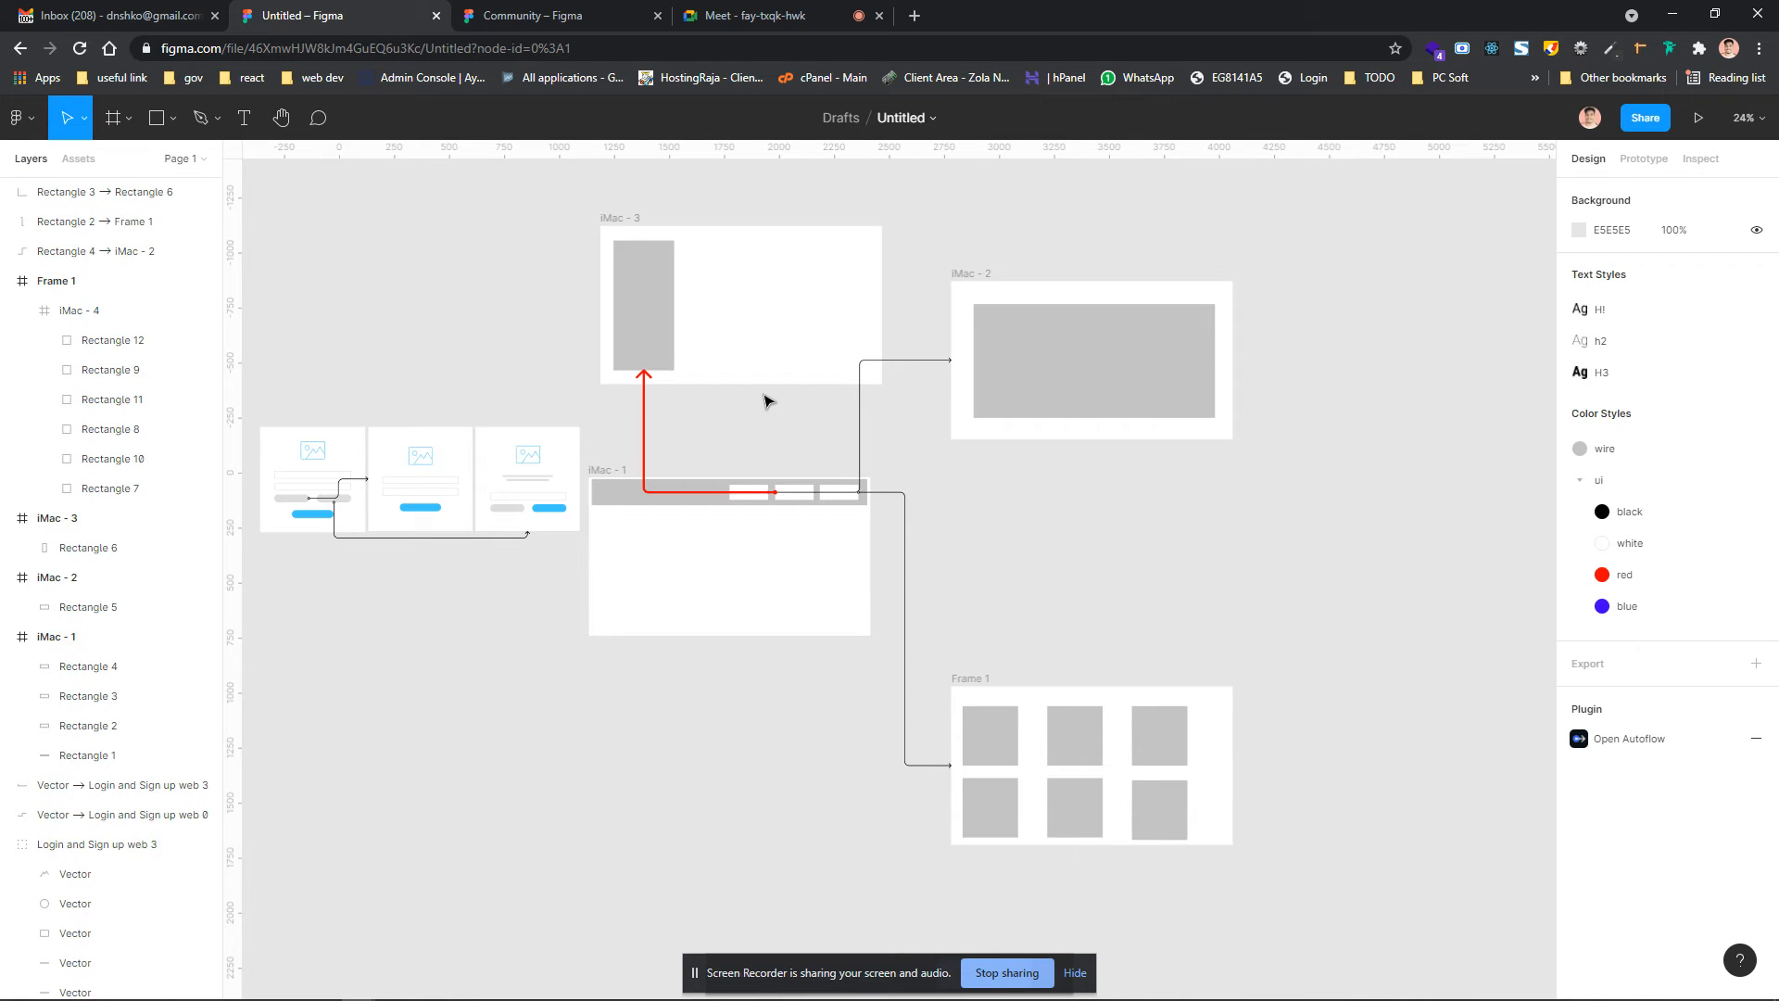
Draw a freehand pencil line about 800 × 1267 from the iMac - 1 header's middle white rectangle to Frame 1's upper-left grey square
click(171, 120)
click(218, 119)
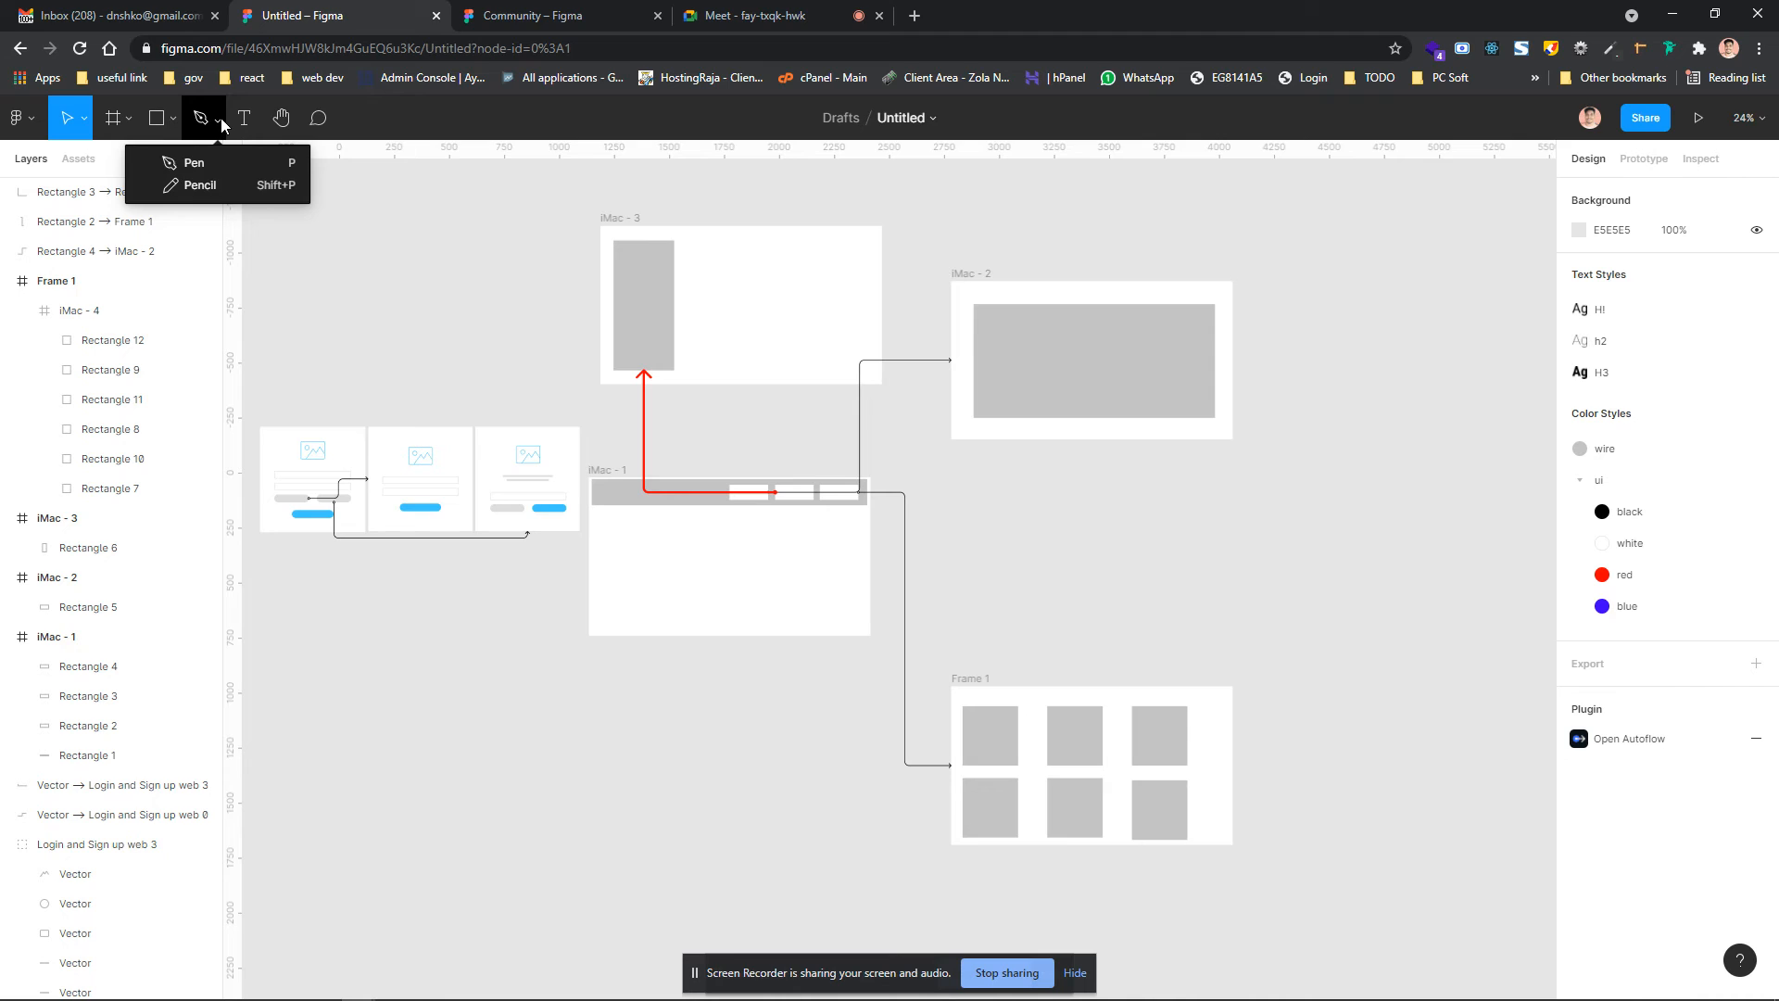
click(213, 184)
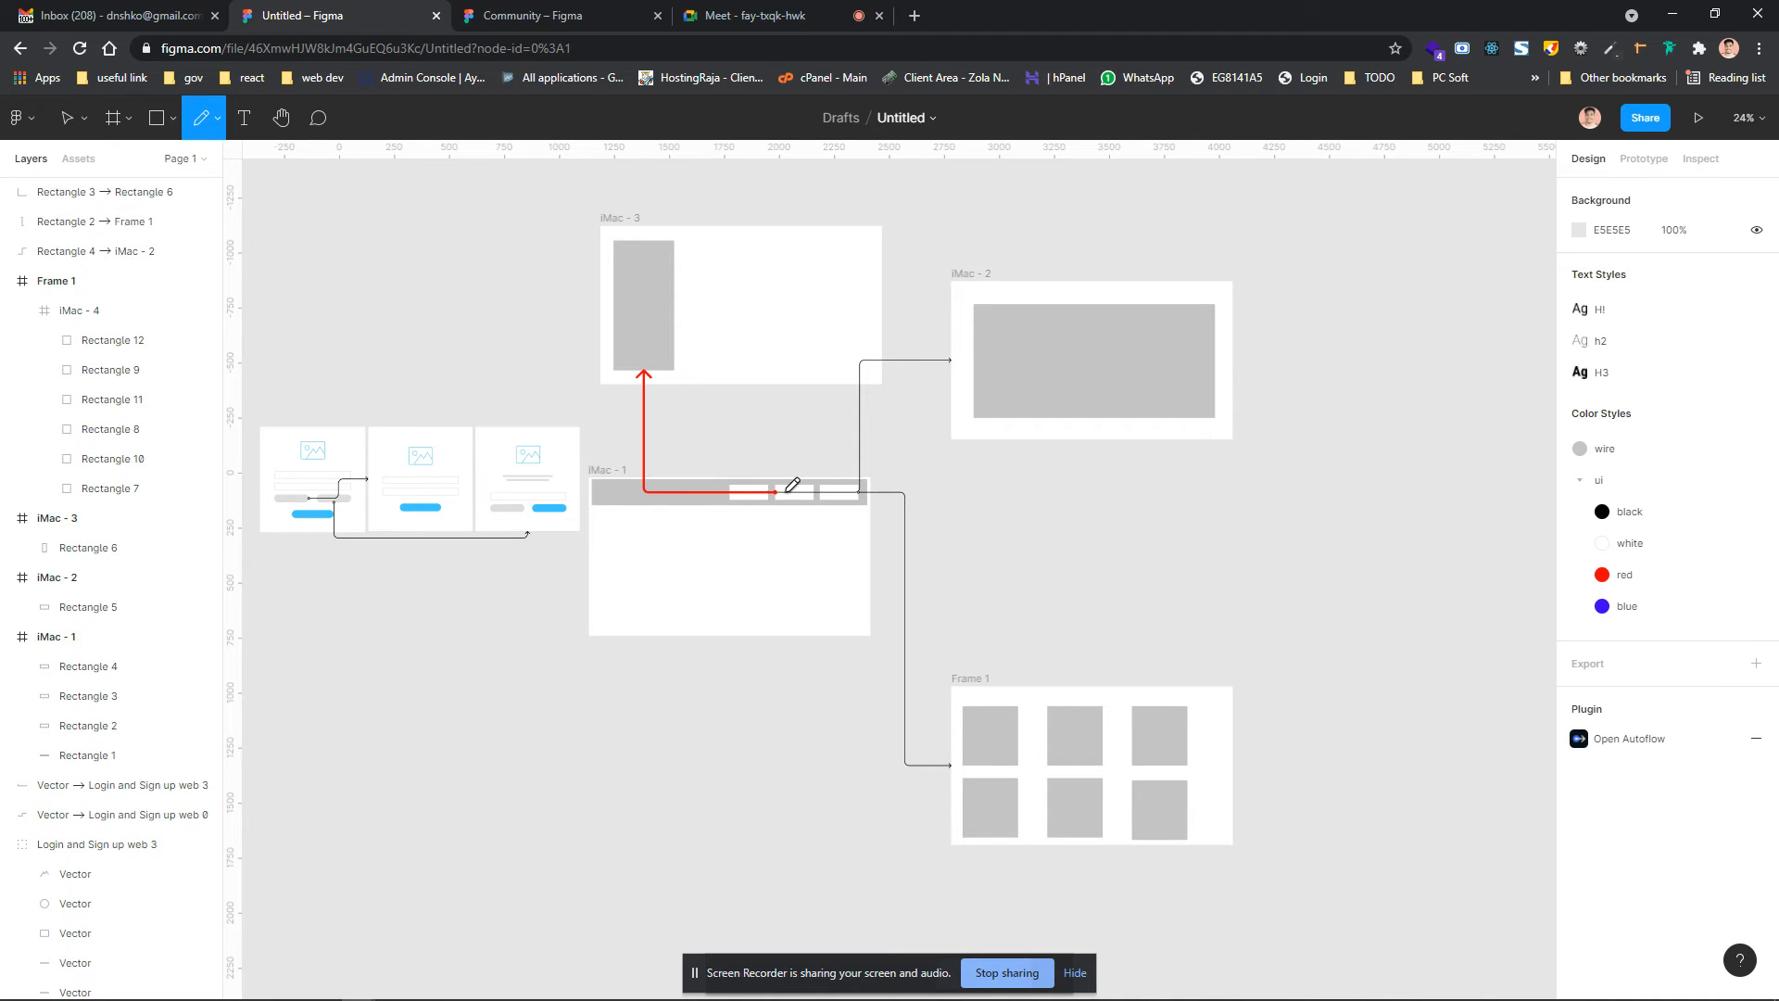
drag(793, 491, 855, 682)
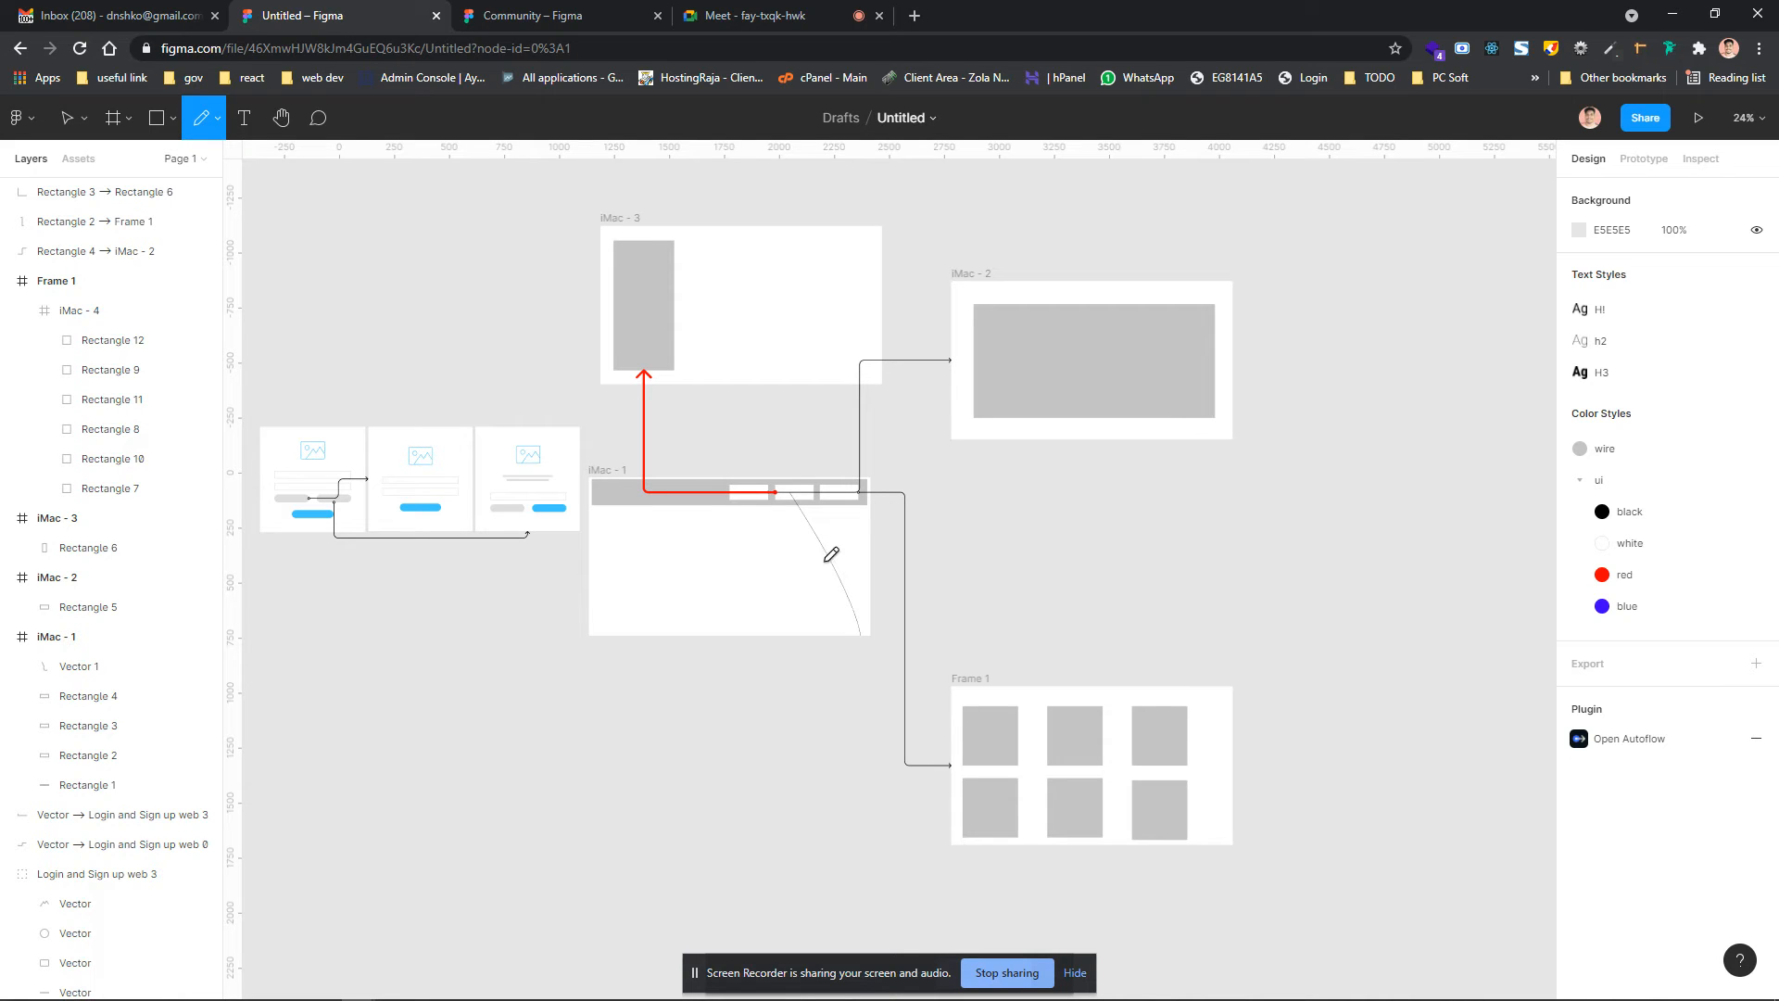
Move the freehand line's layer out of iMac - 1 to the page level, directly above Frame 1
click(84, 119)
click(81, 163)
click(858, 613)
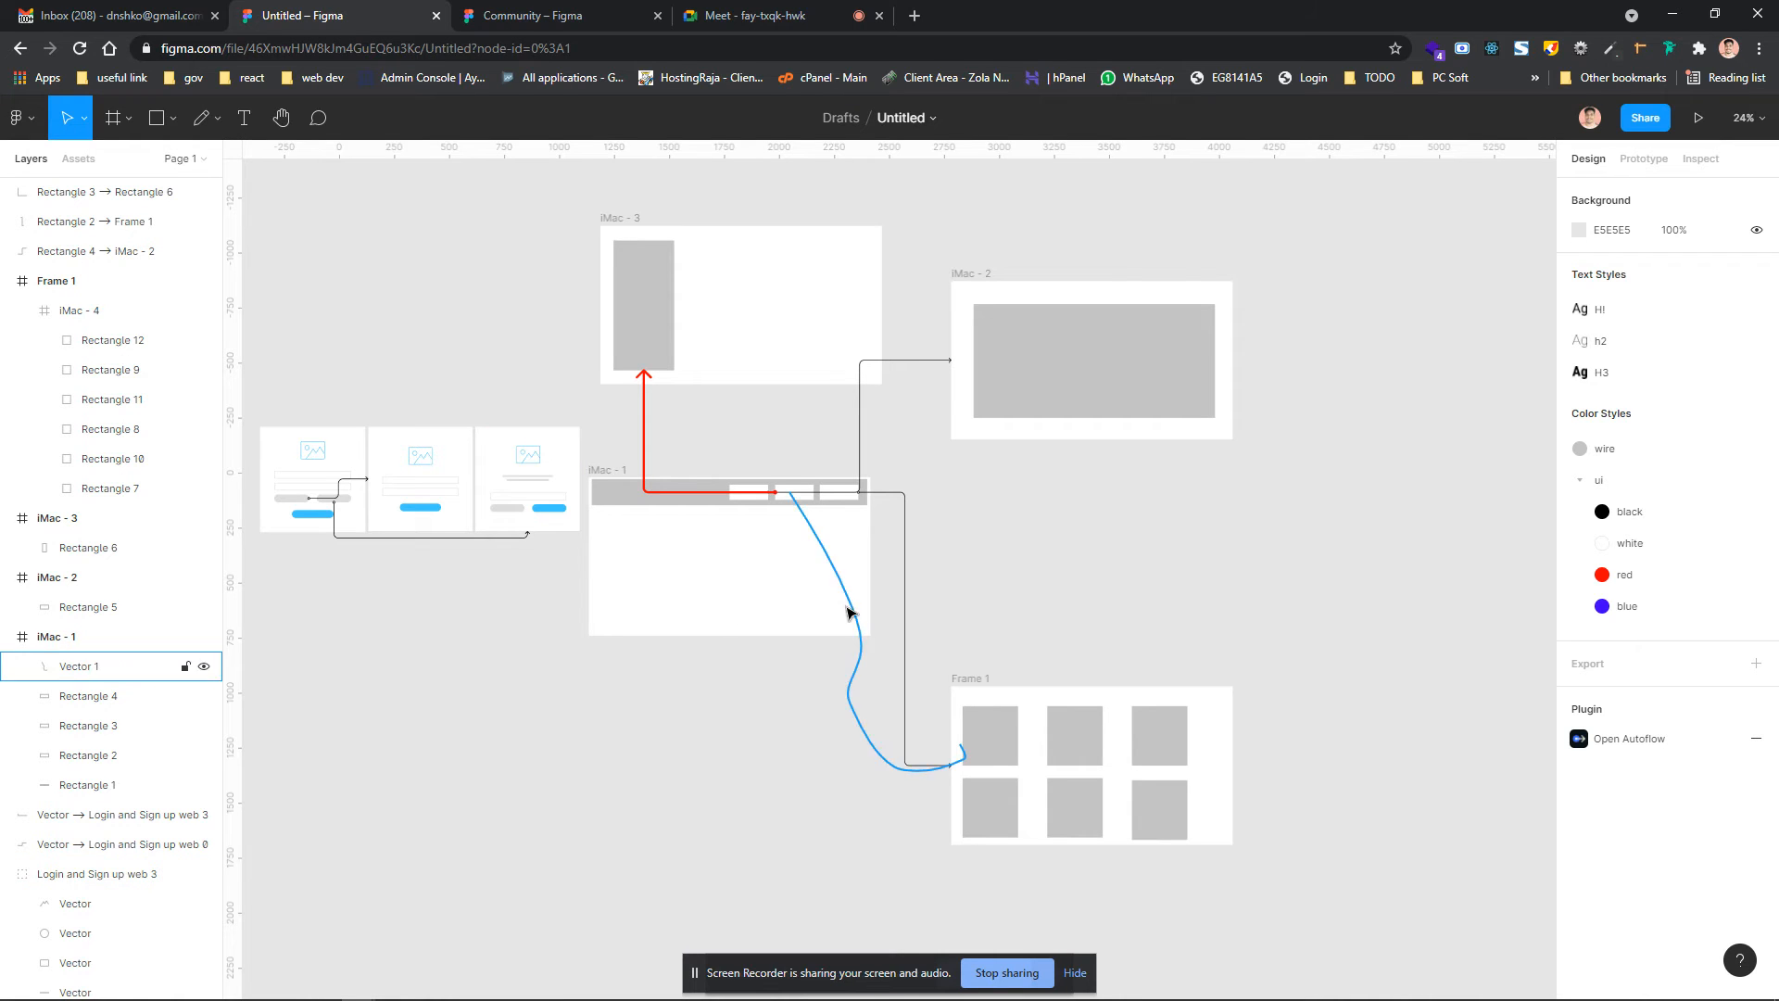
click(848, 601)
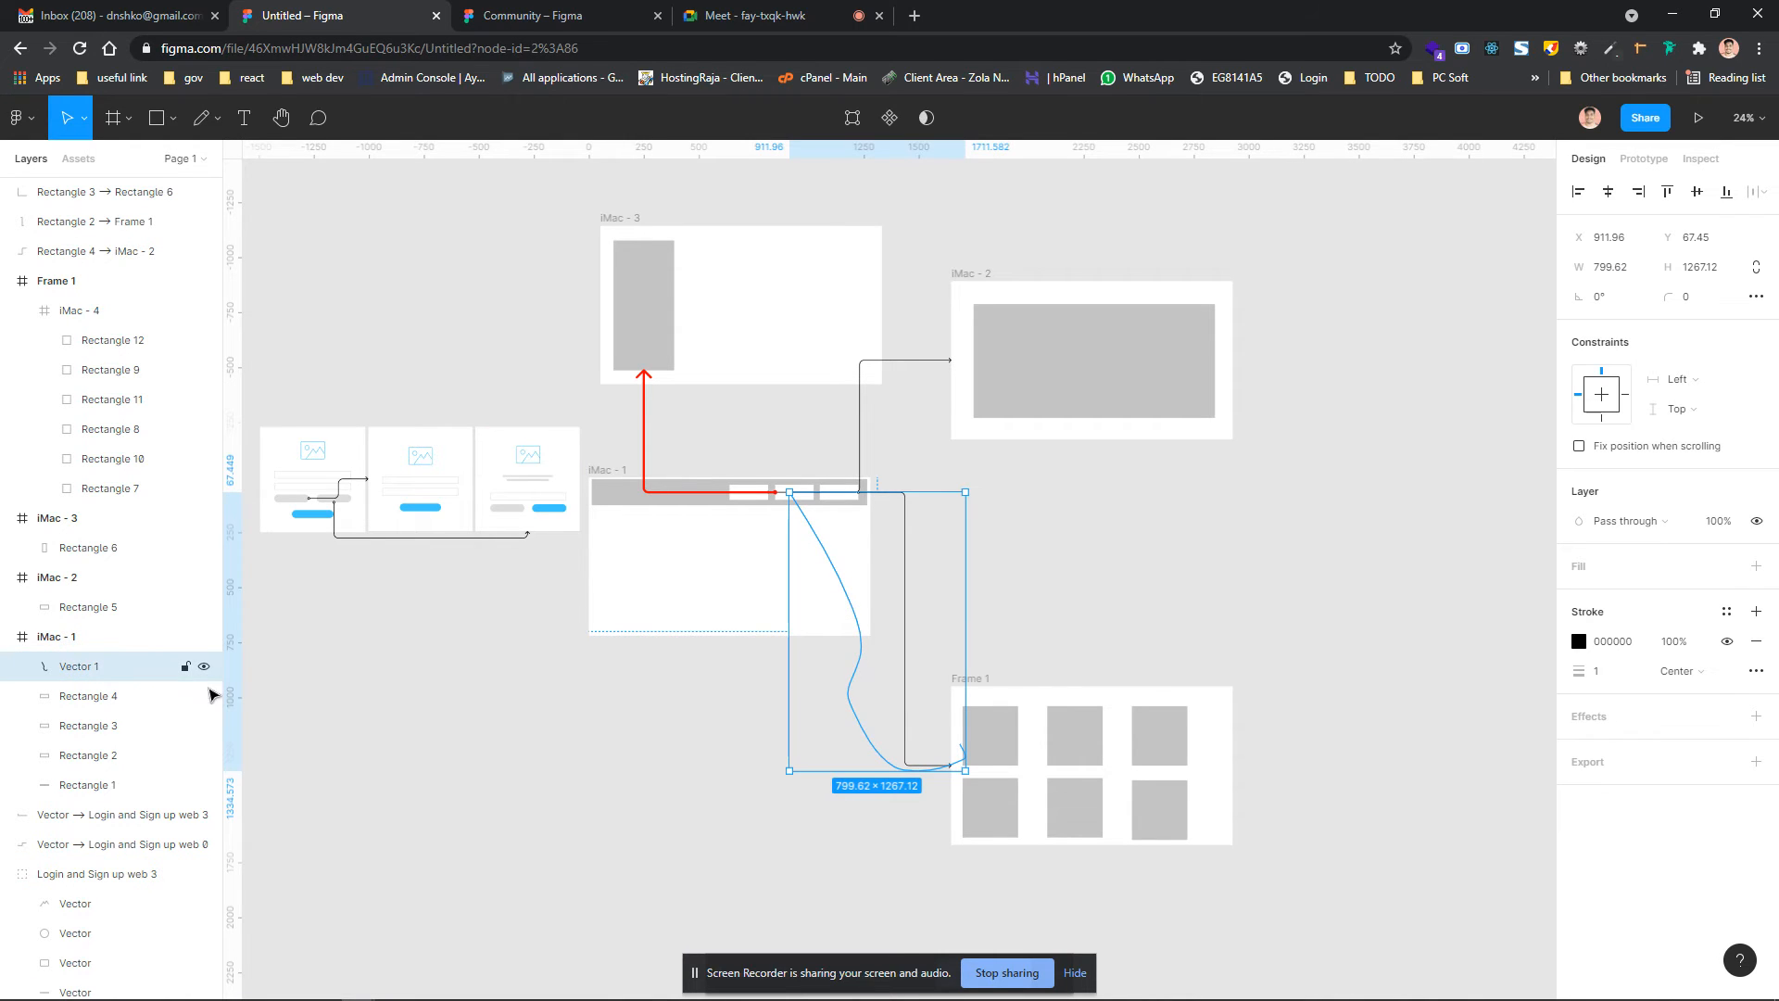
drag(76, 669, 83, 278)
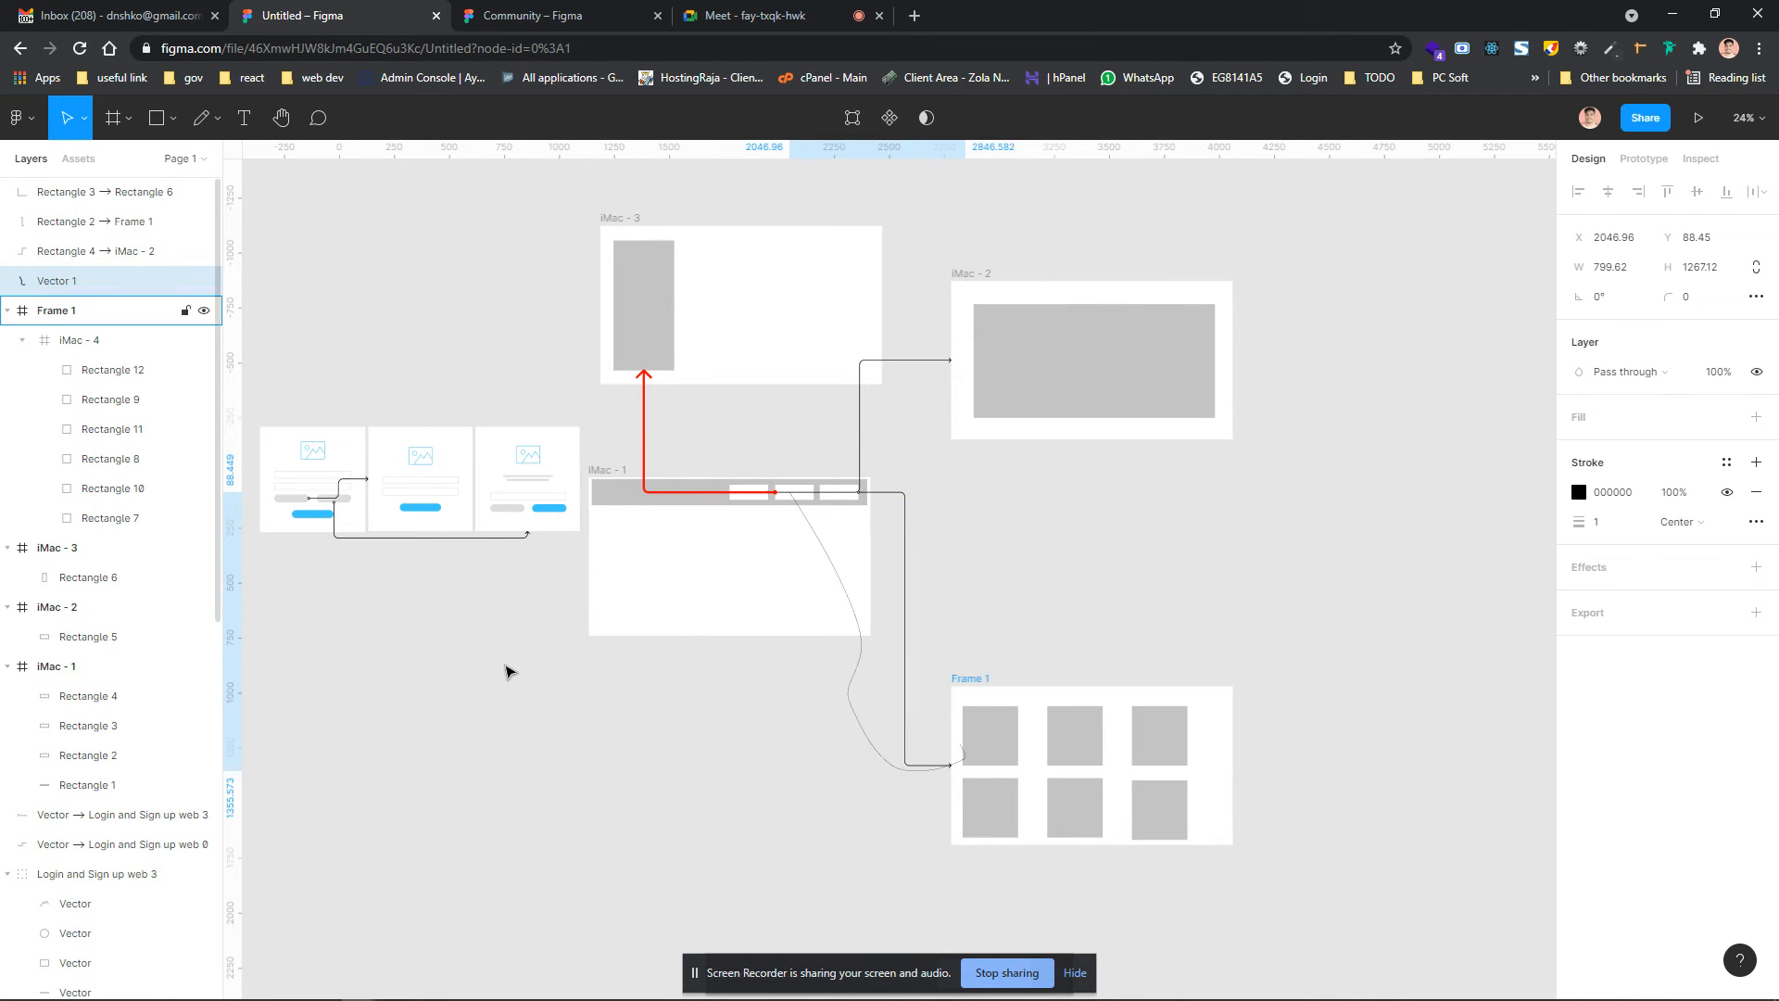
Delete the freehand line between iMac - 1 and Frame 1
click(695, 696)
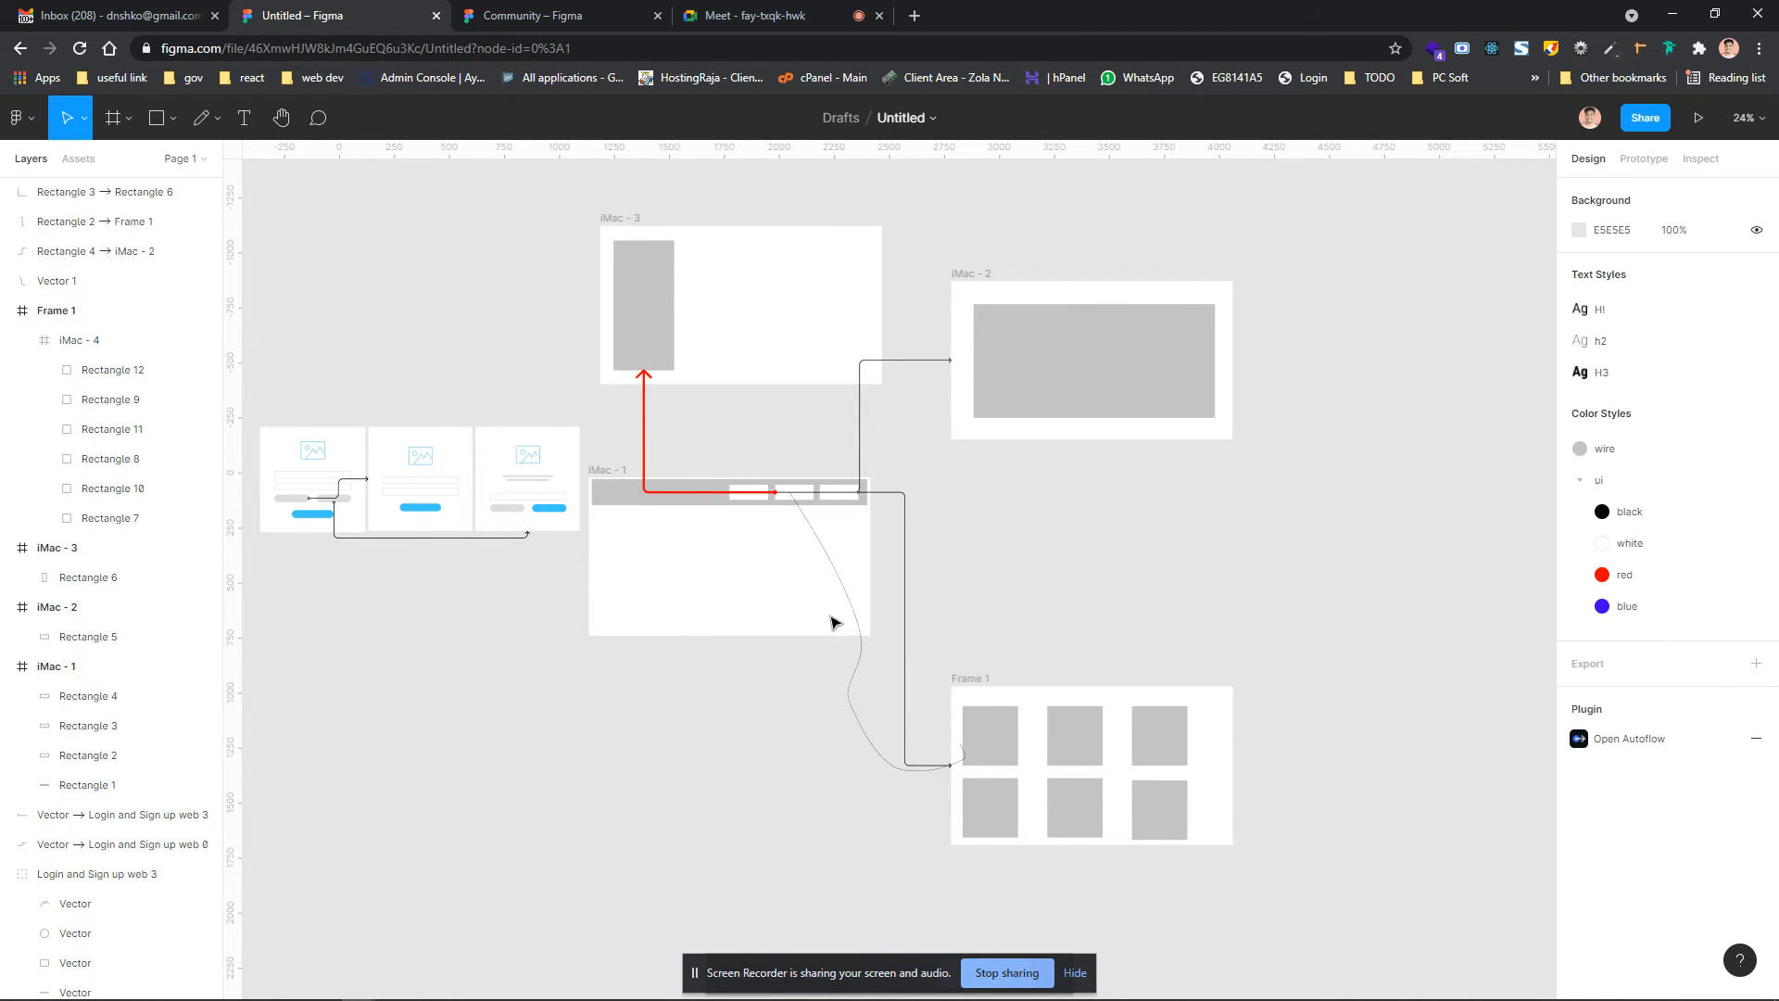
click(838, 576)
key(Delete)
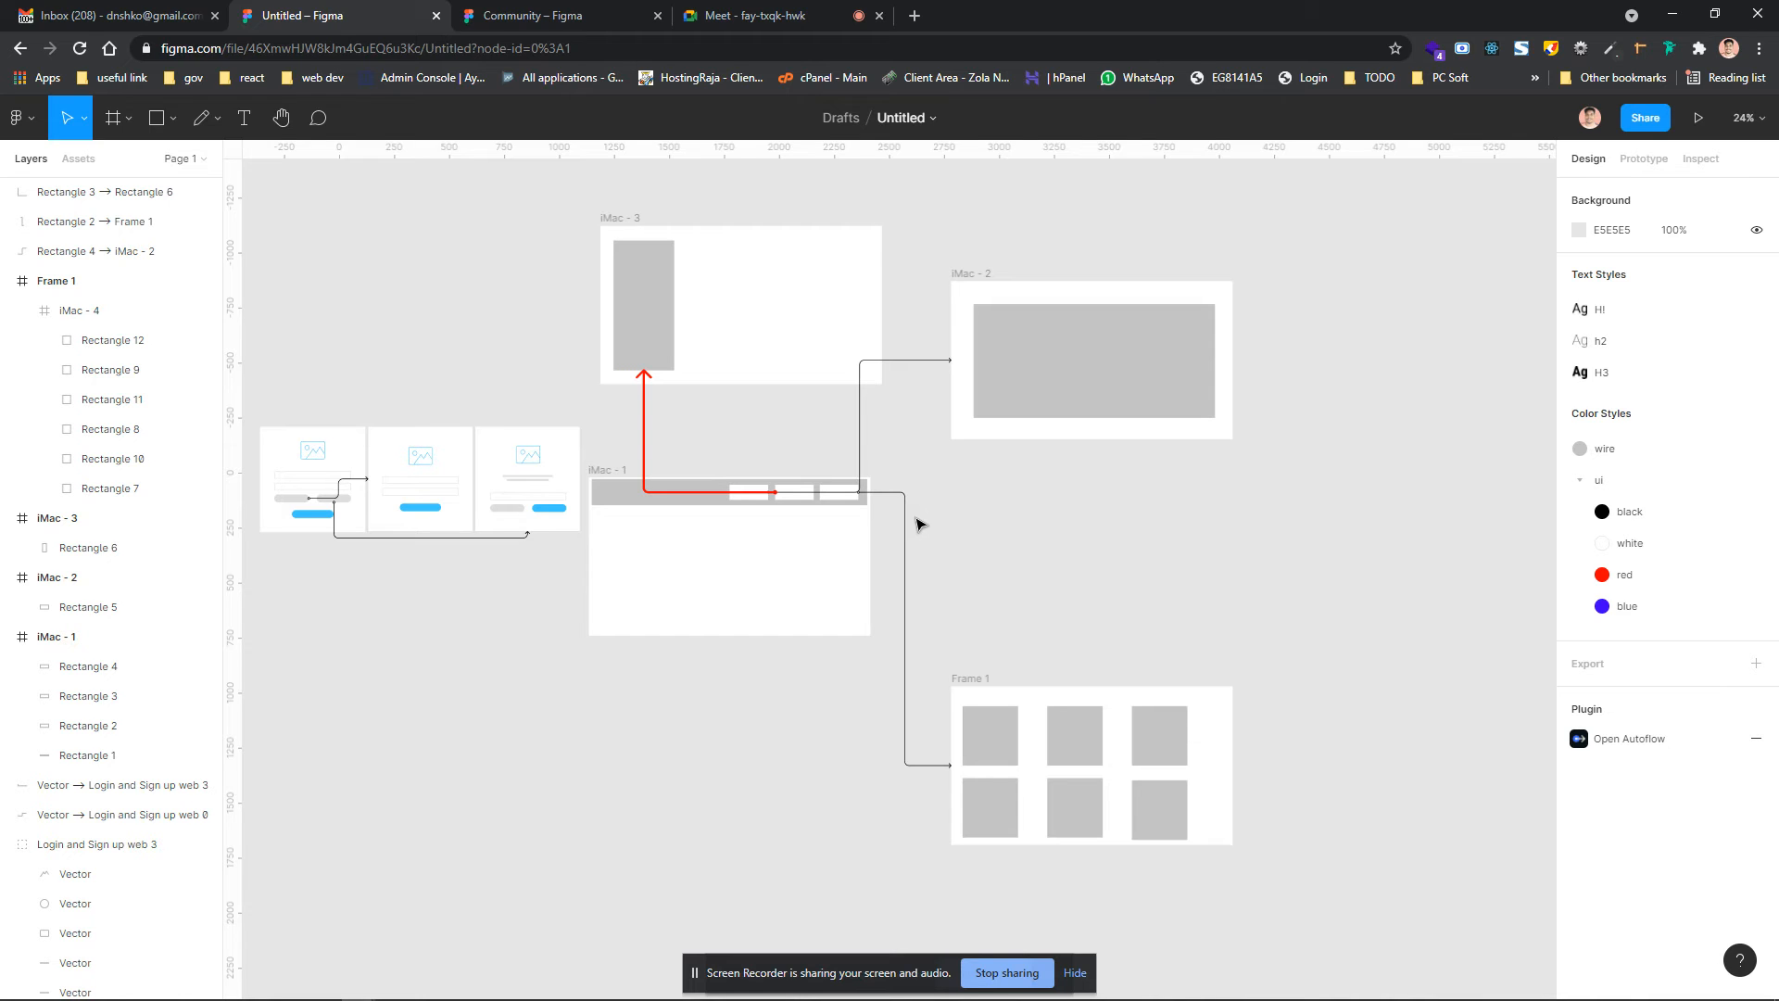
Check the extent of the whole flow by selecting all login screens, frames and arrows together, and clear the selection
scroll(1084, 513, down, 5)
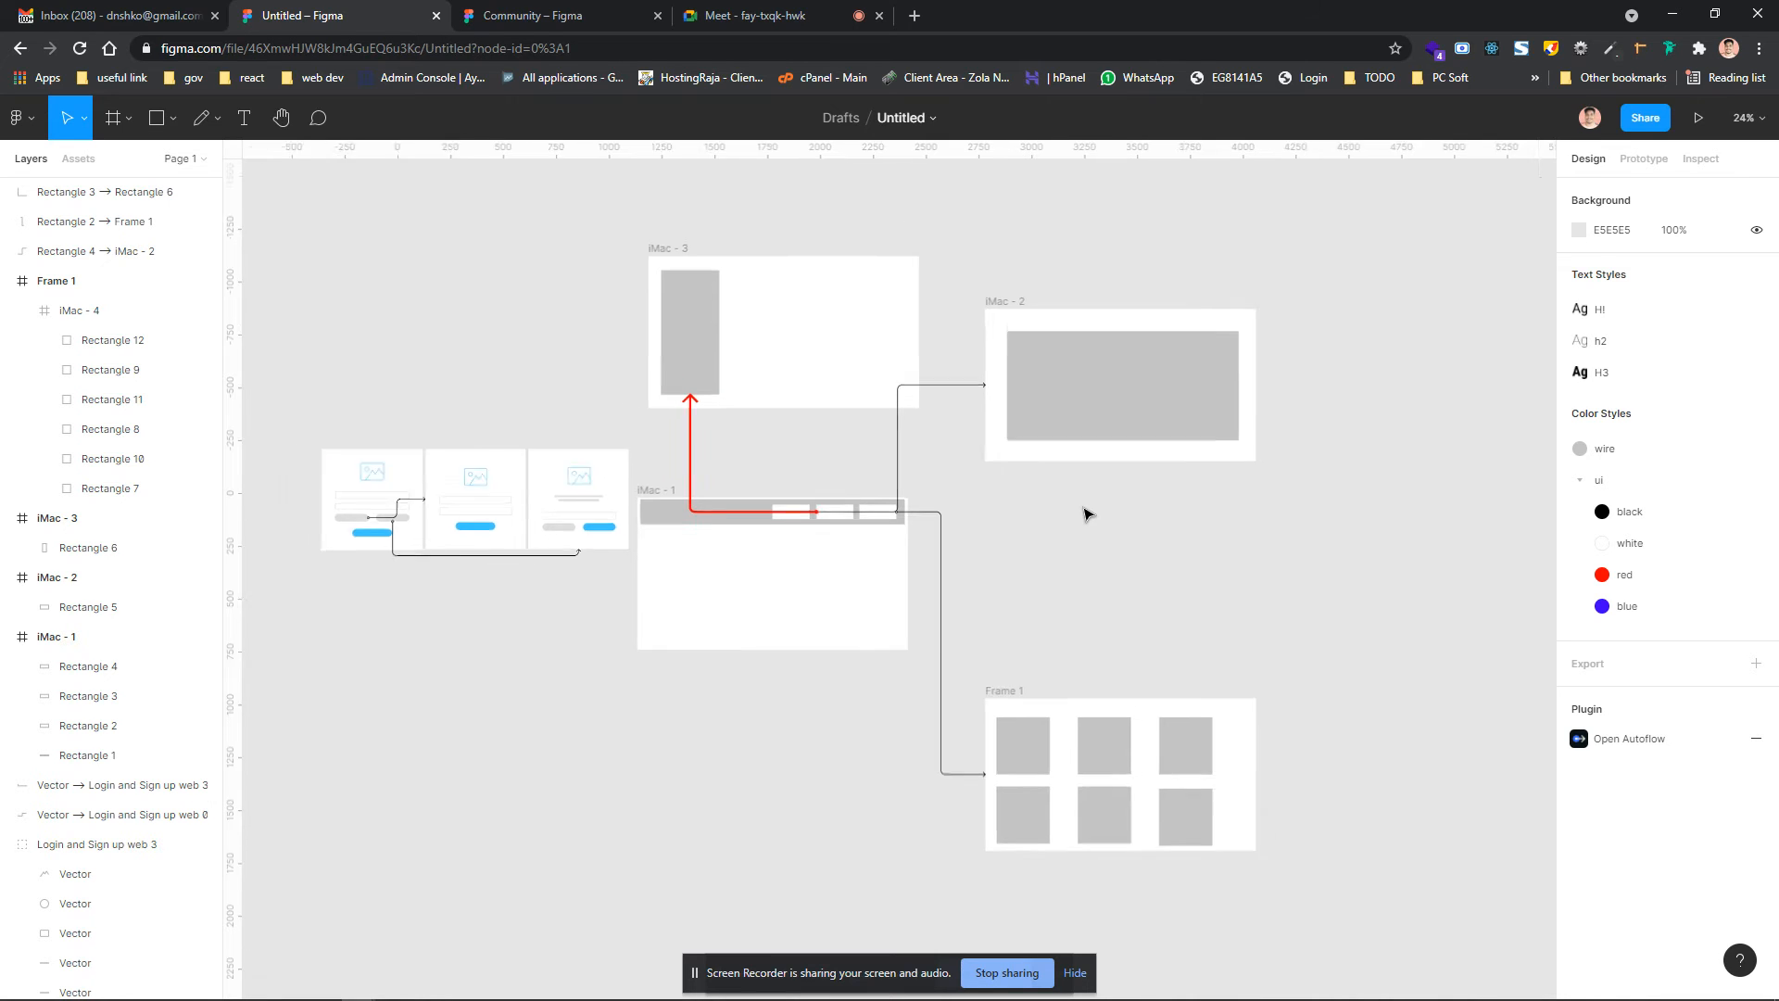
scroll(1200, 544, up, 2)
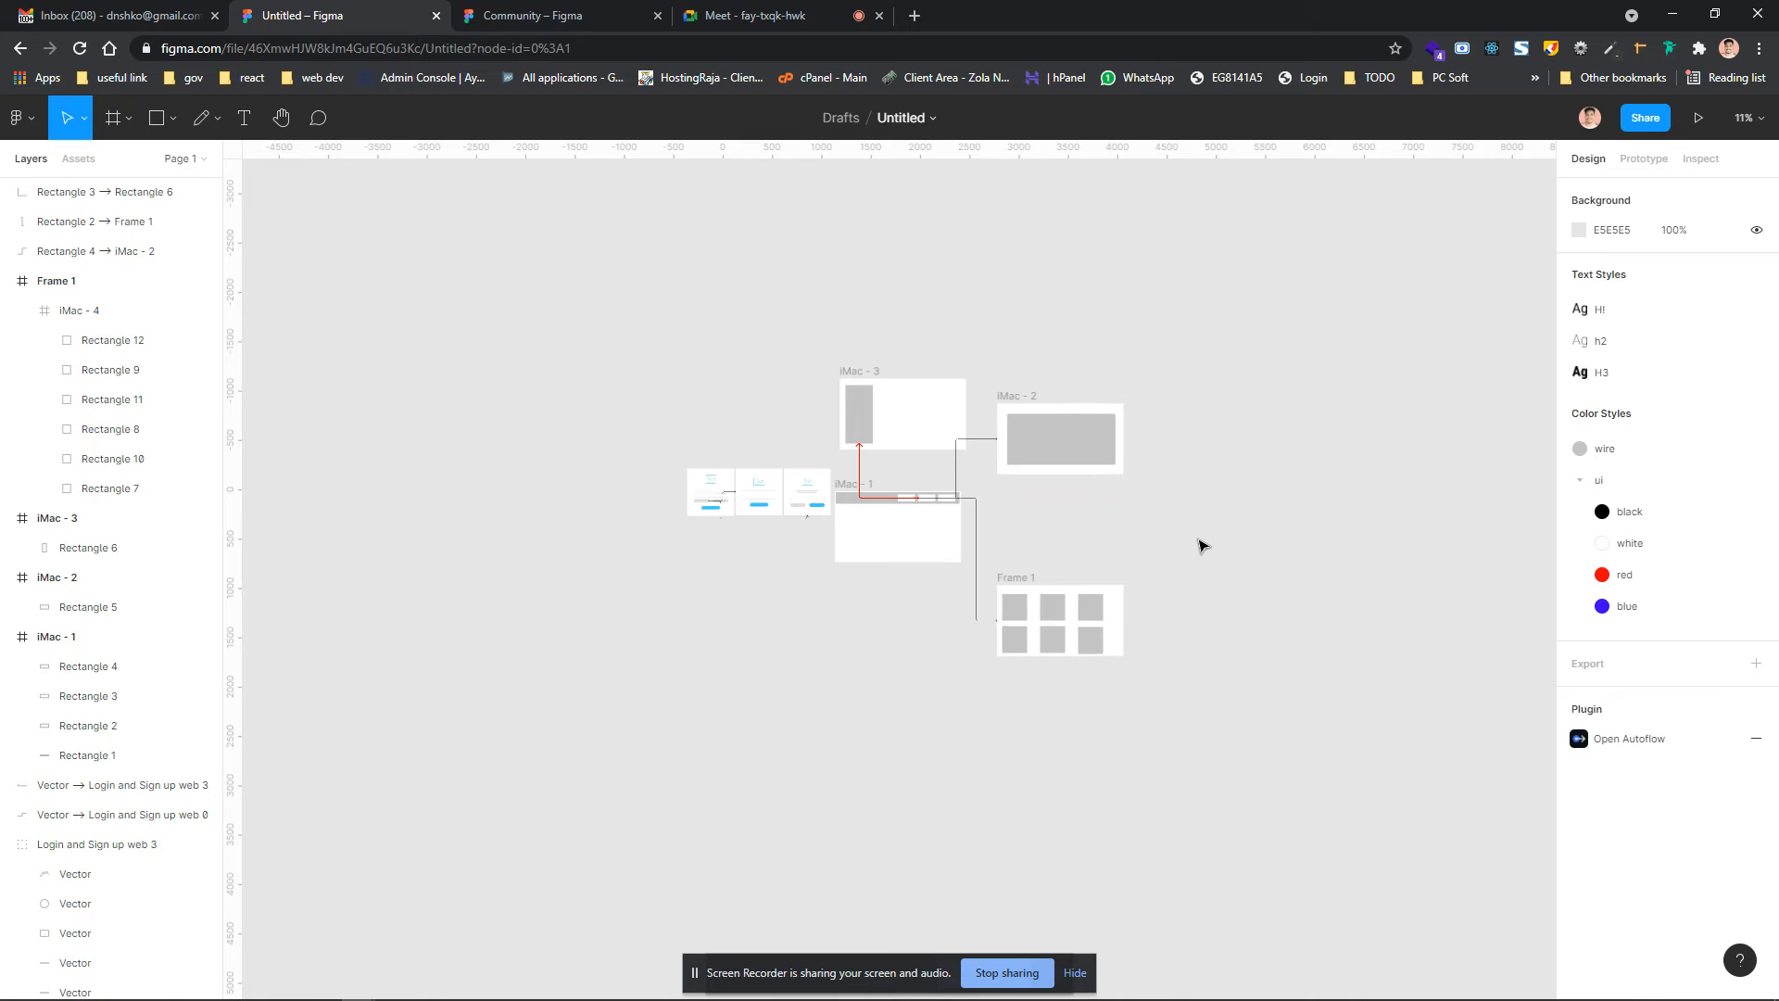
drag(1146, 697, 547, 225)
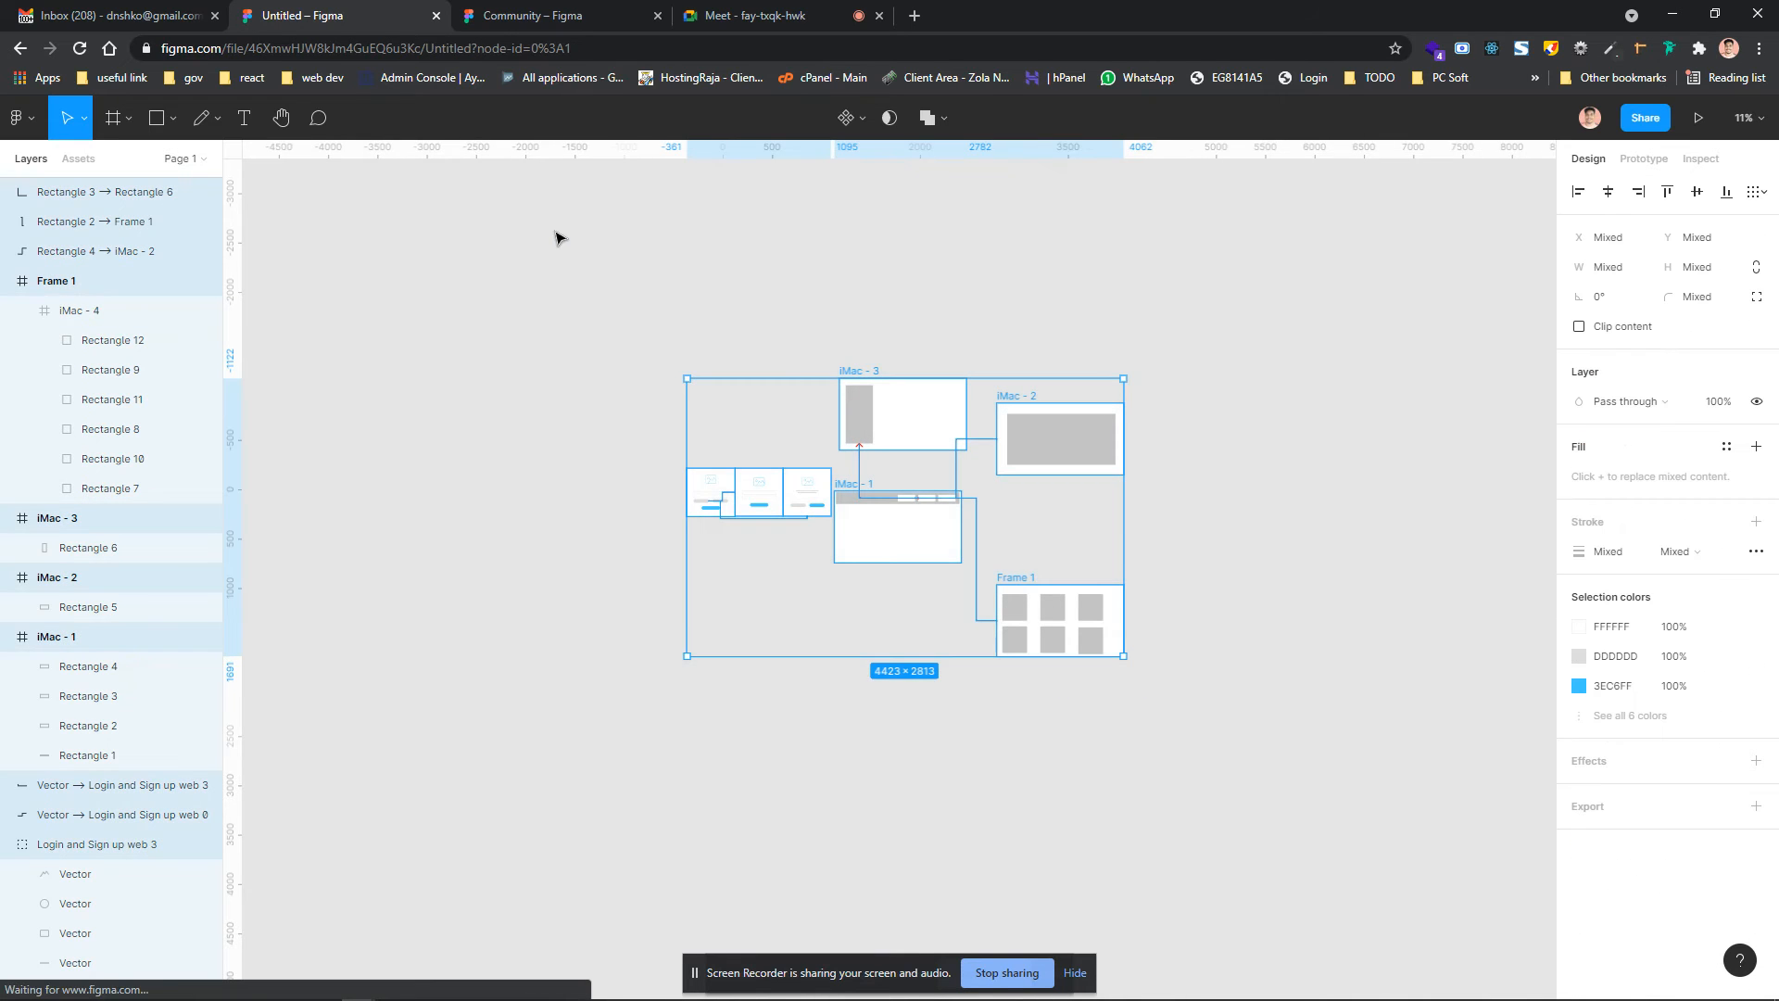
click(1195, 522)
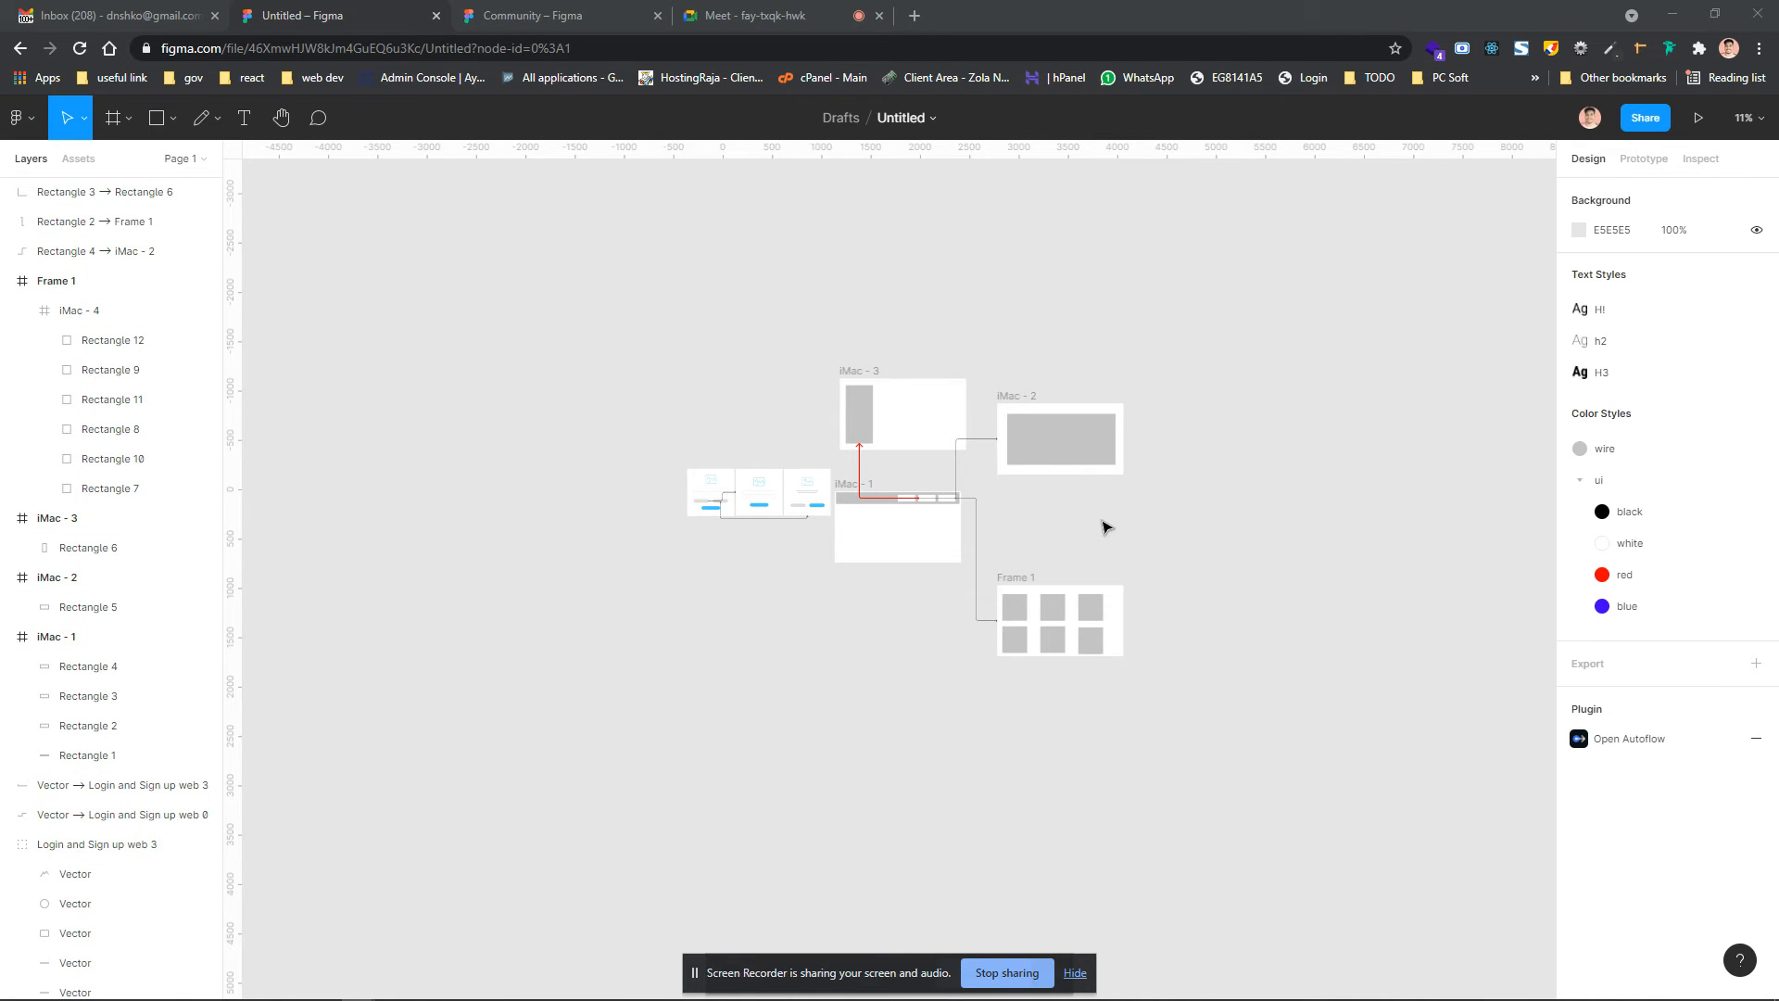
Examine the arrows leading from the iMac - 1 header to iMac - 2, iMac - 3 and Frame 1
scroll(1140, 520, up, 5)
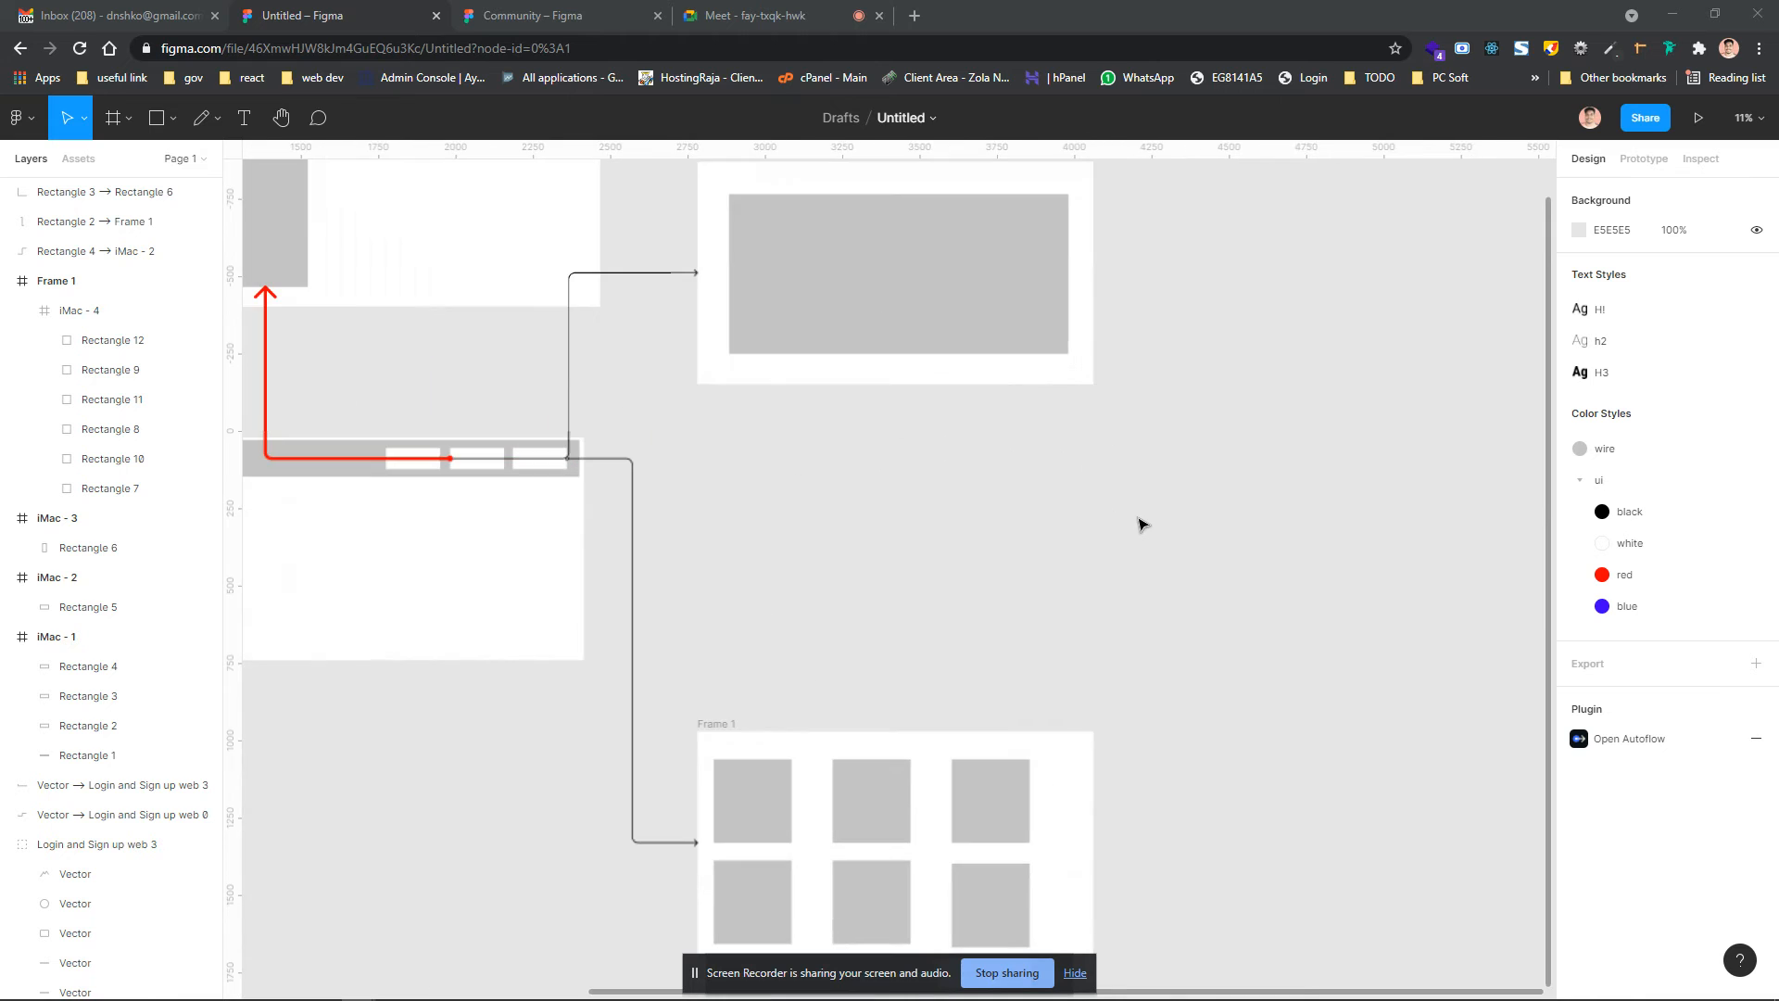
scroll(1011, 466, up, 1)
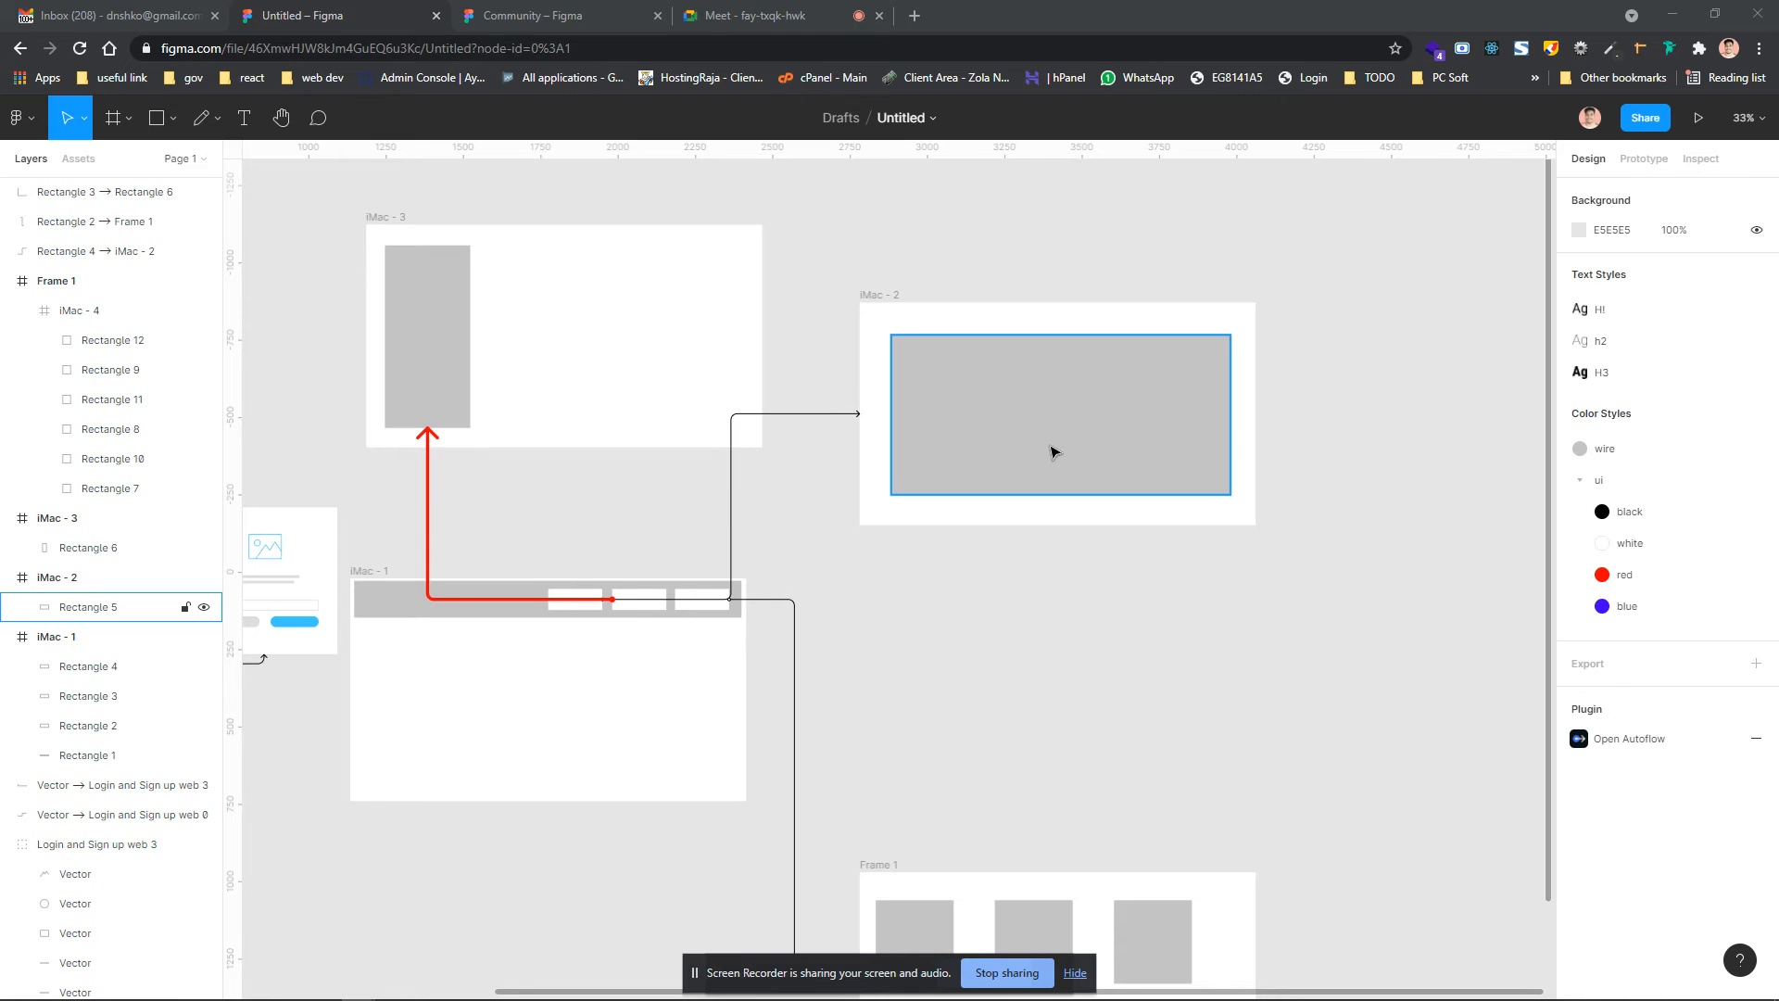
scroll(1064, 441, right, 2)
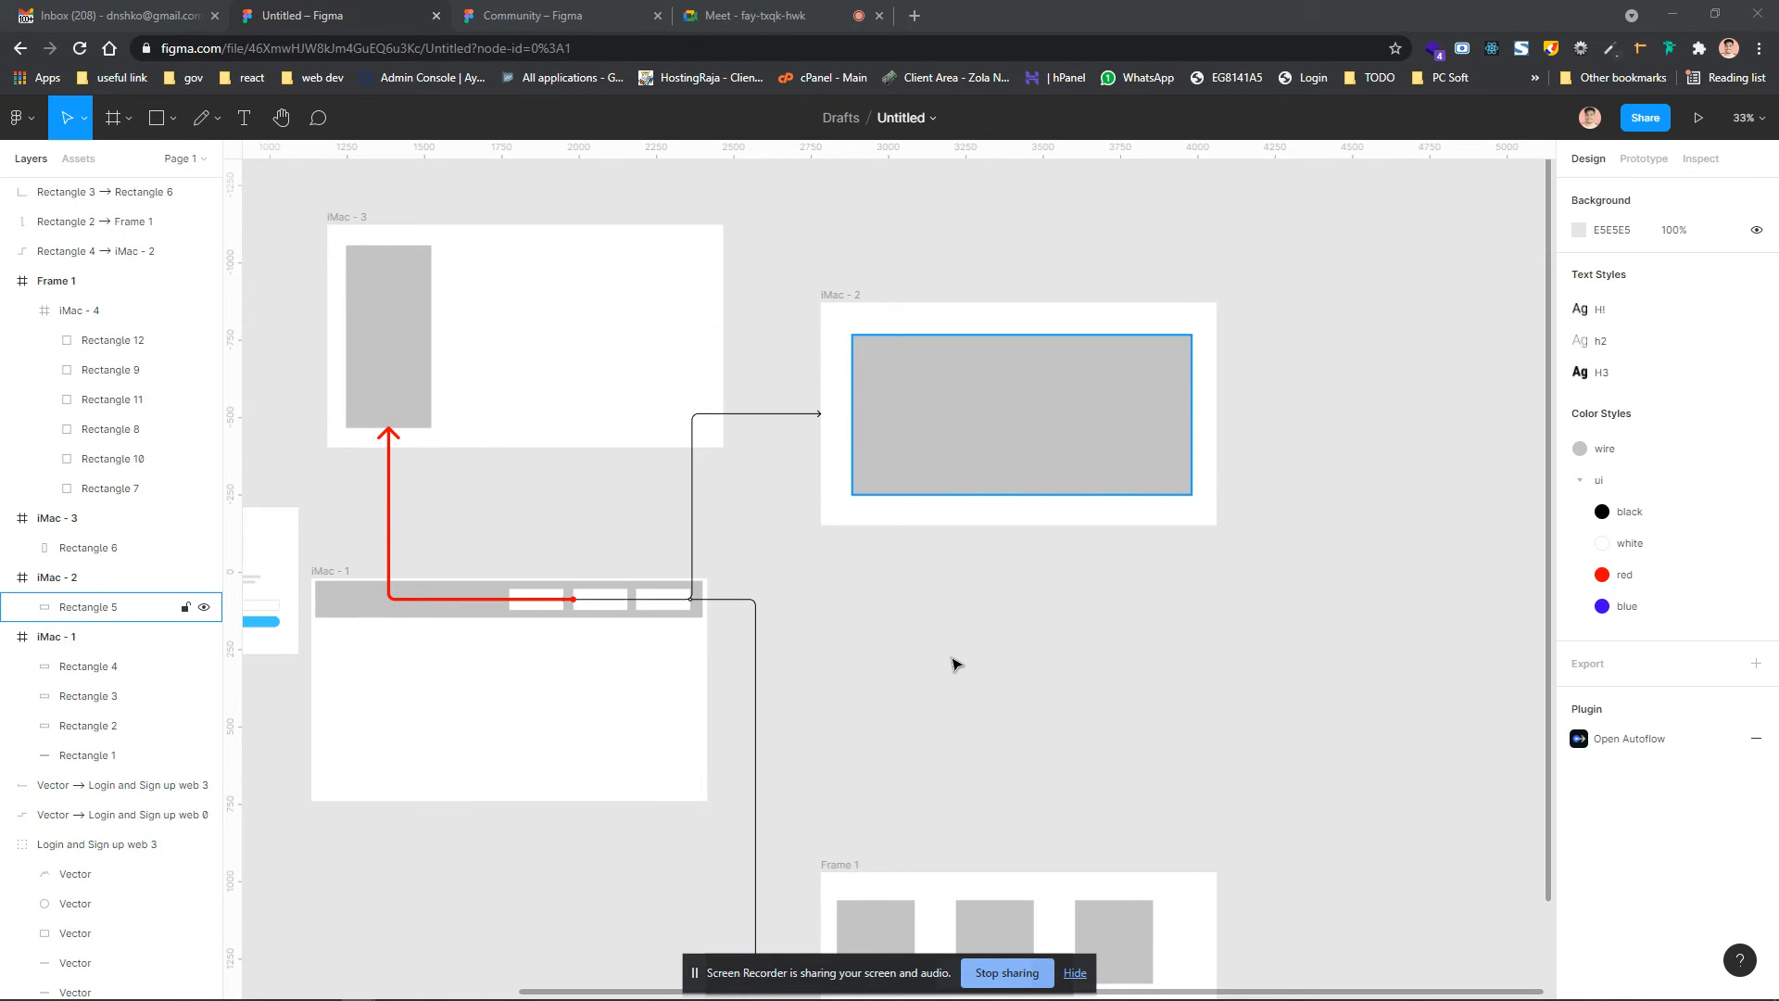
scroll(947, 559, left, 1)
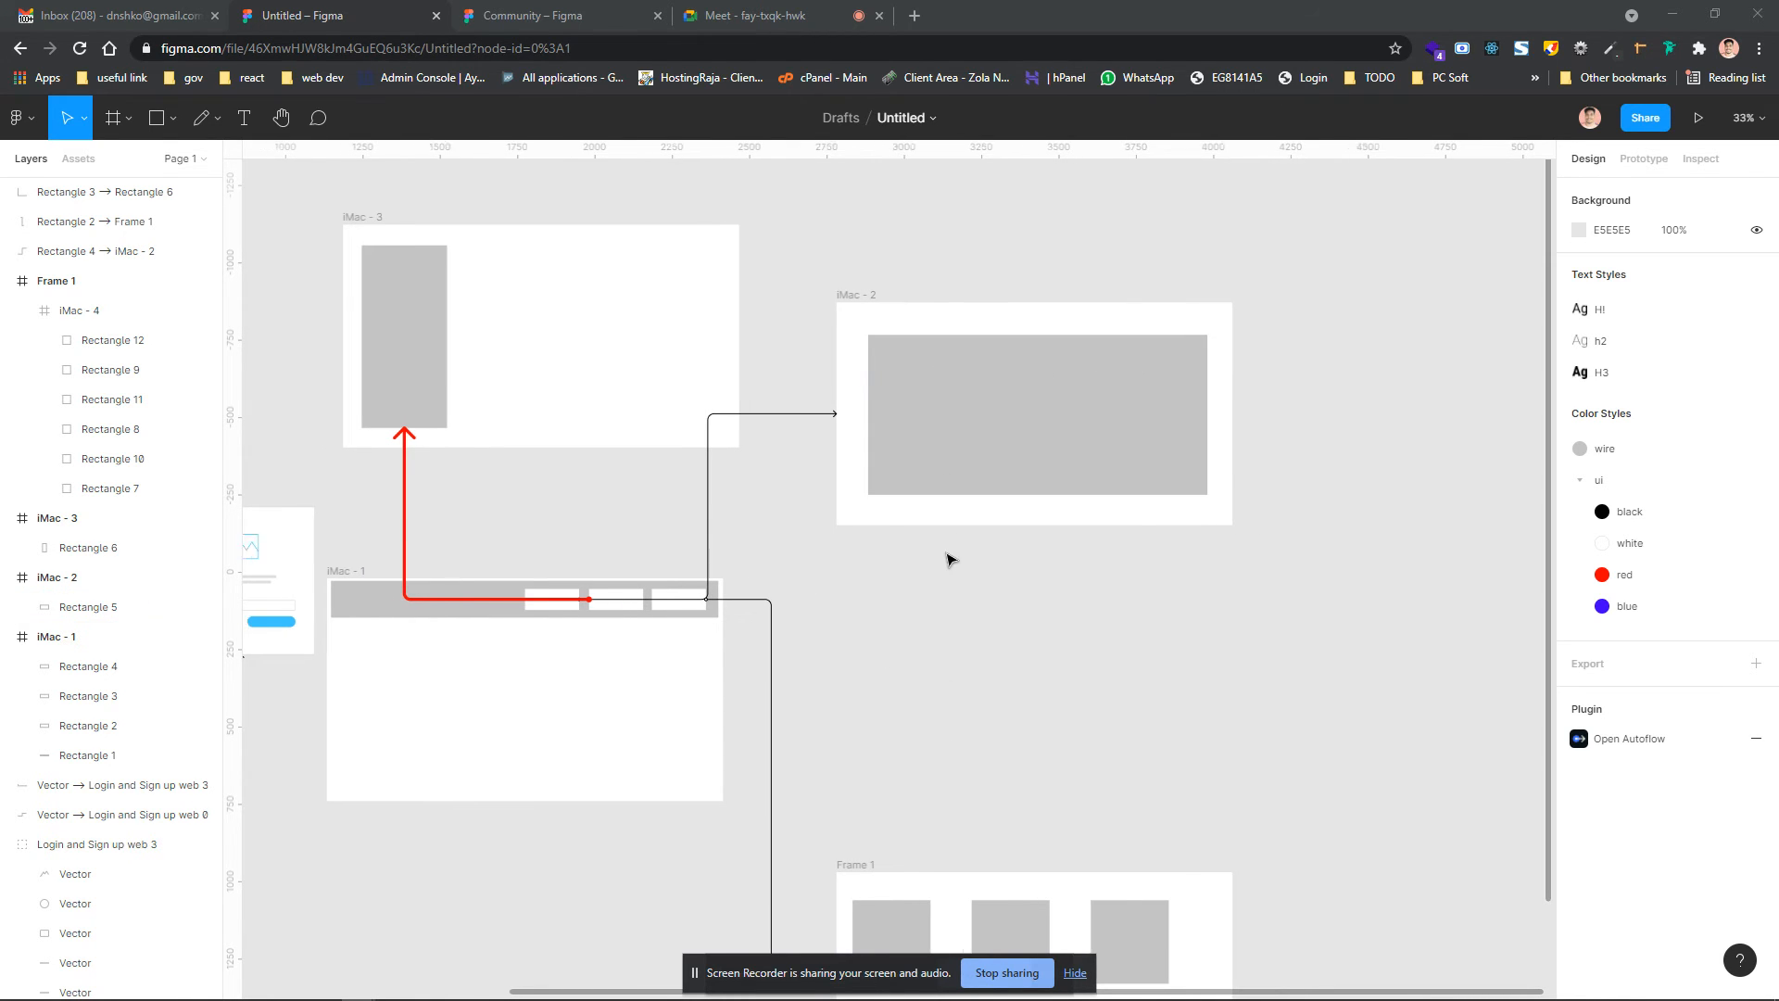
scroll(949, 559, left, 3)
scroll(1093, 529, up, 2)
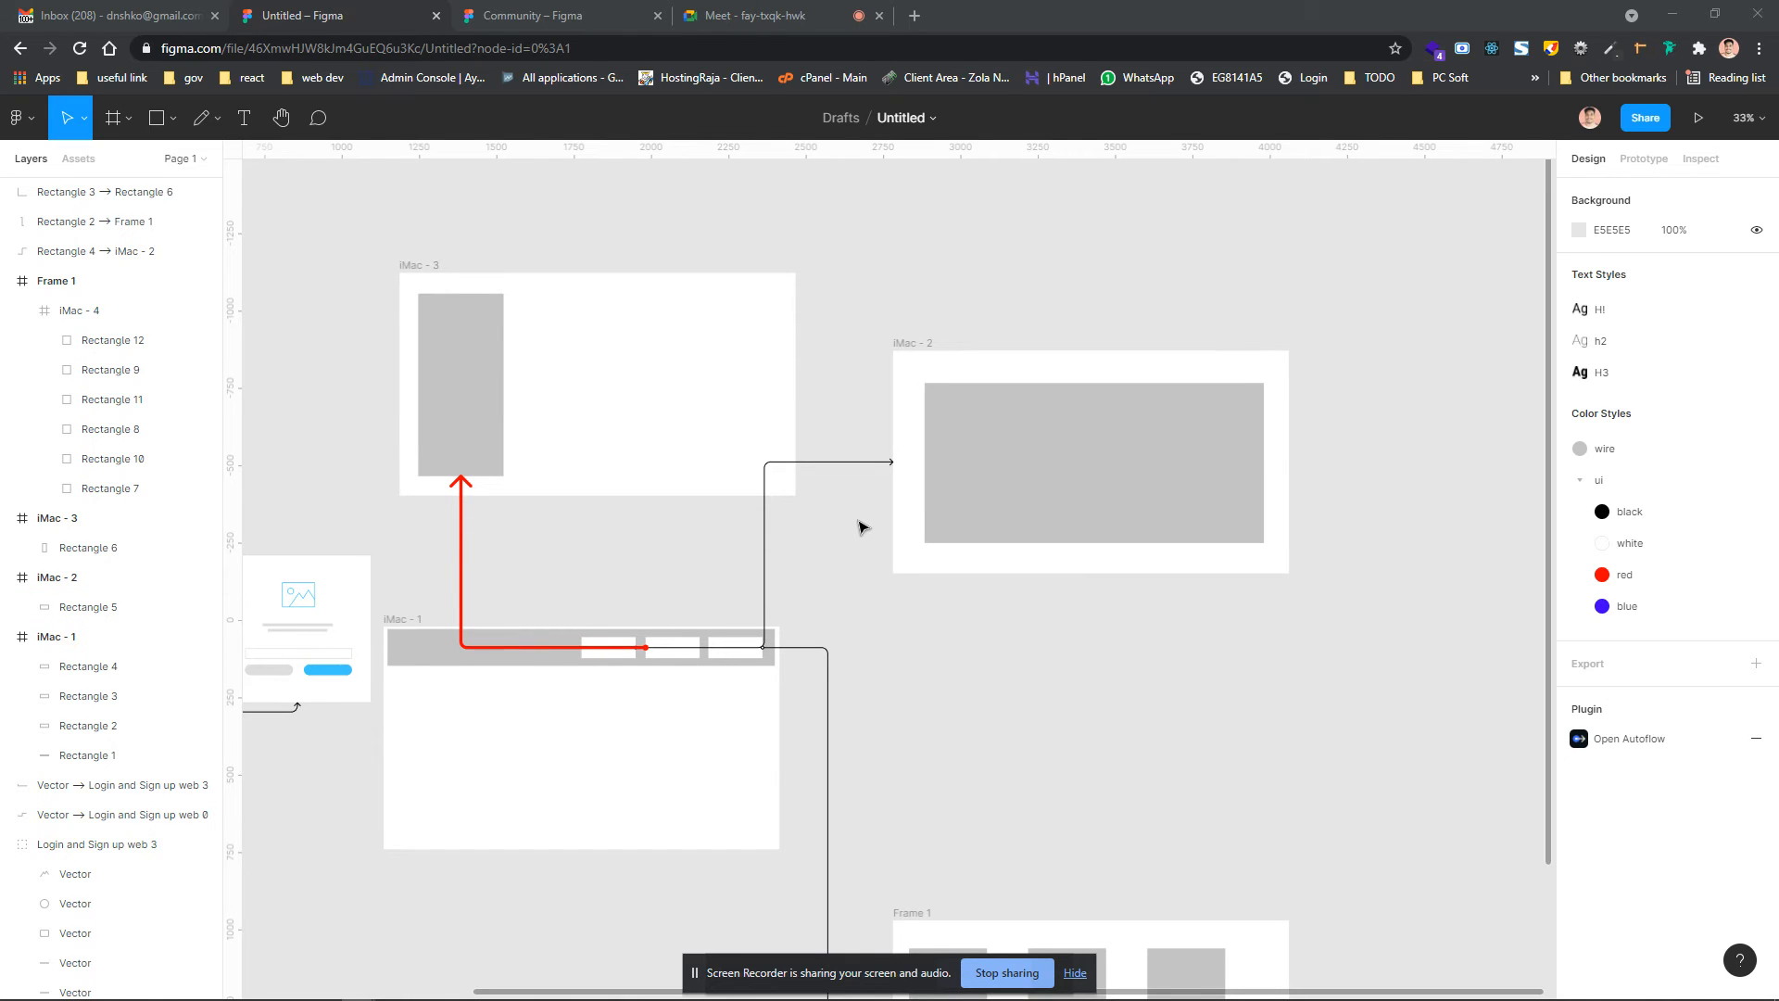
scroll(862, 527, left, 1)
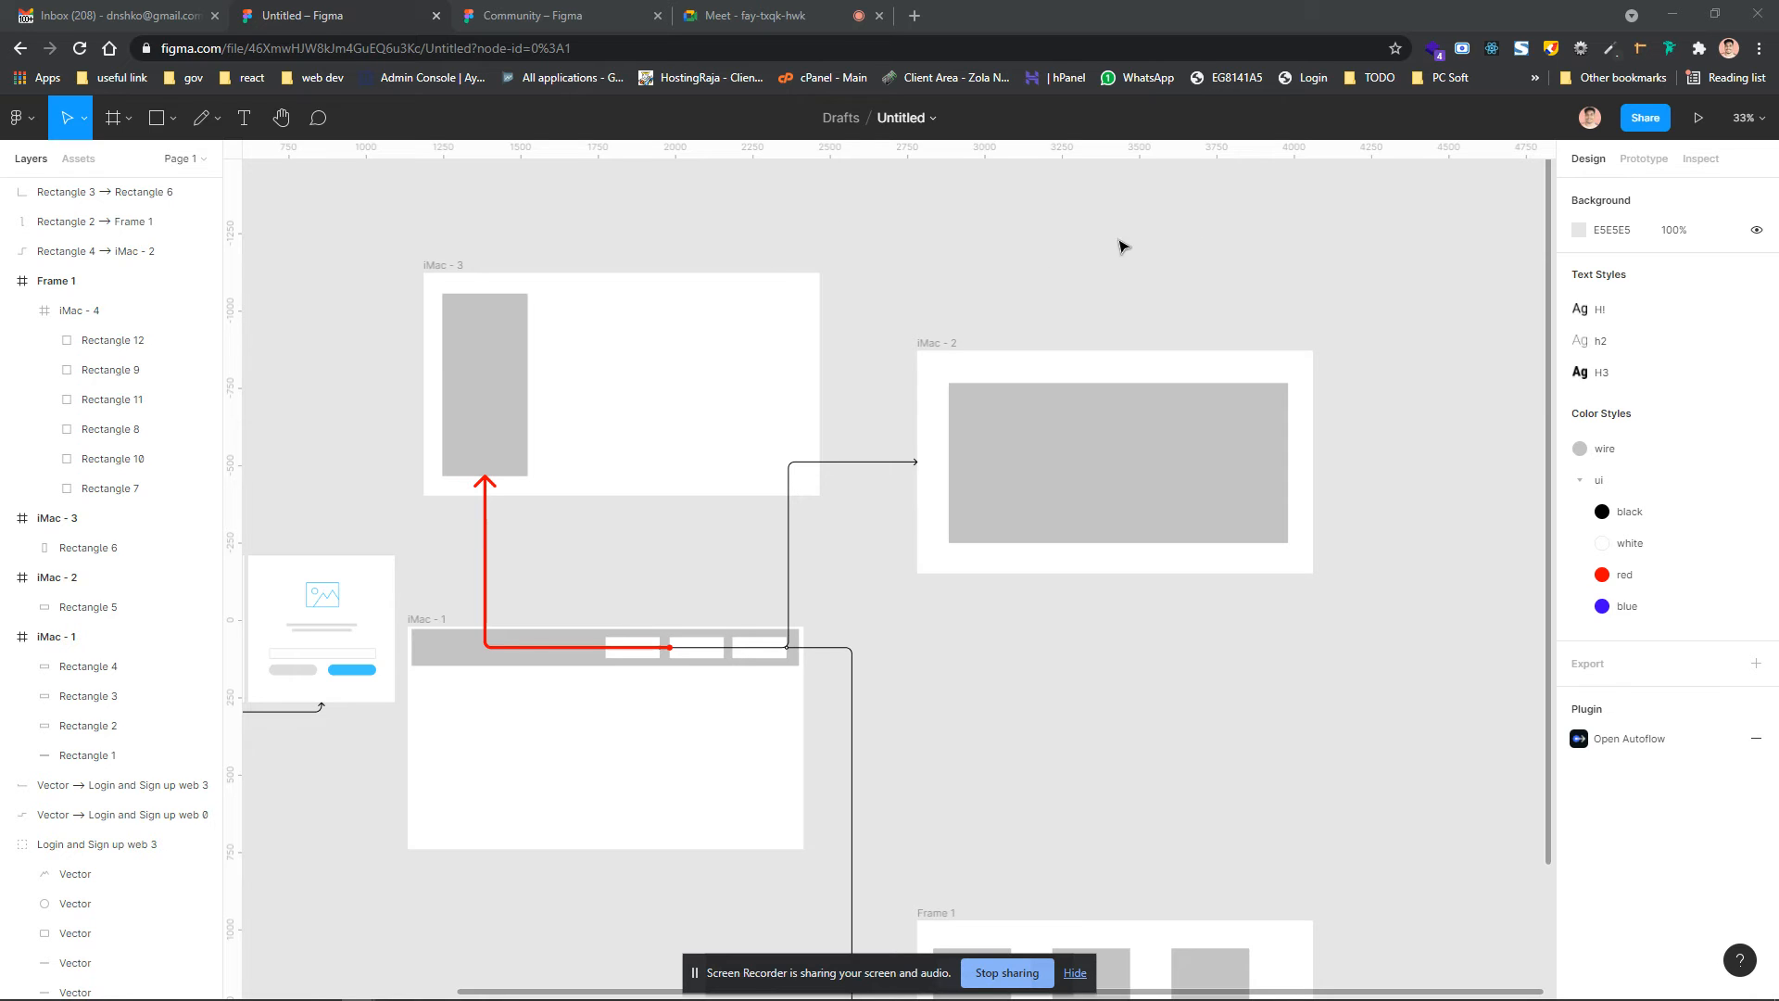
scroll(985, 535, right, 1)
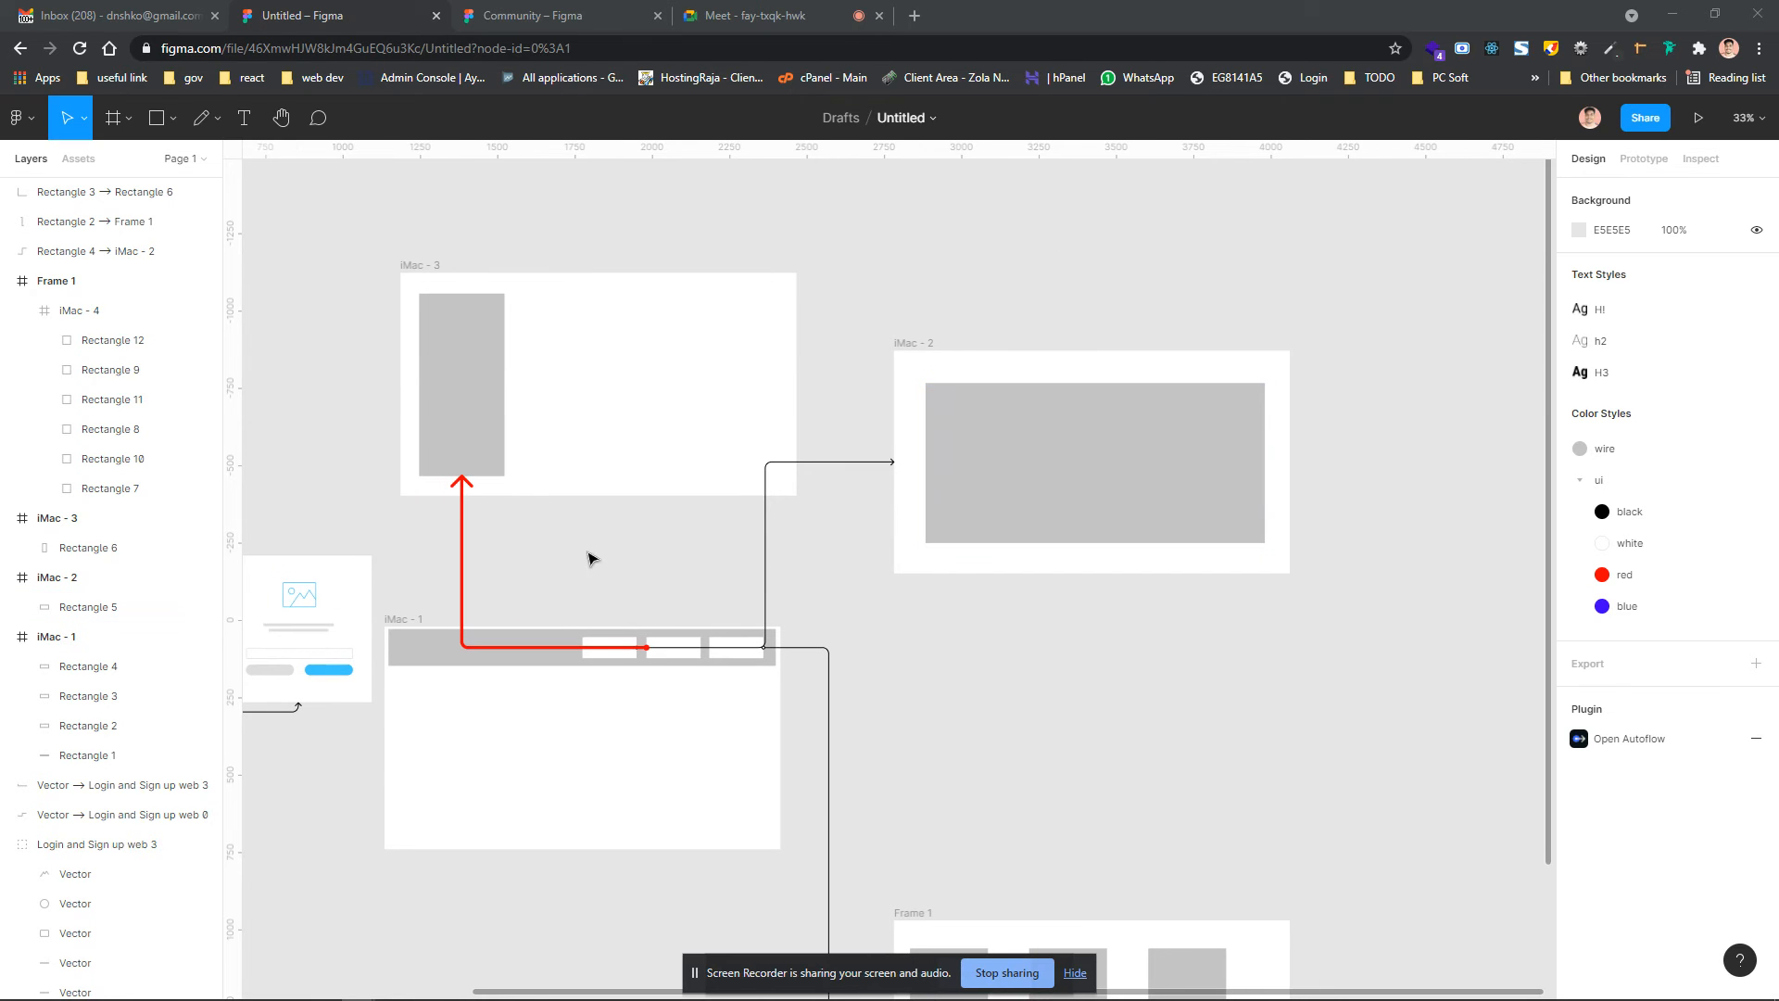
scroll(517, 497, down, 5)
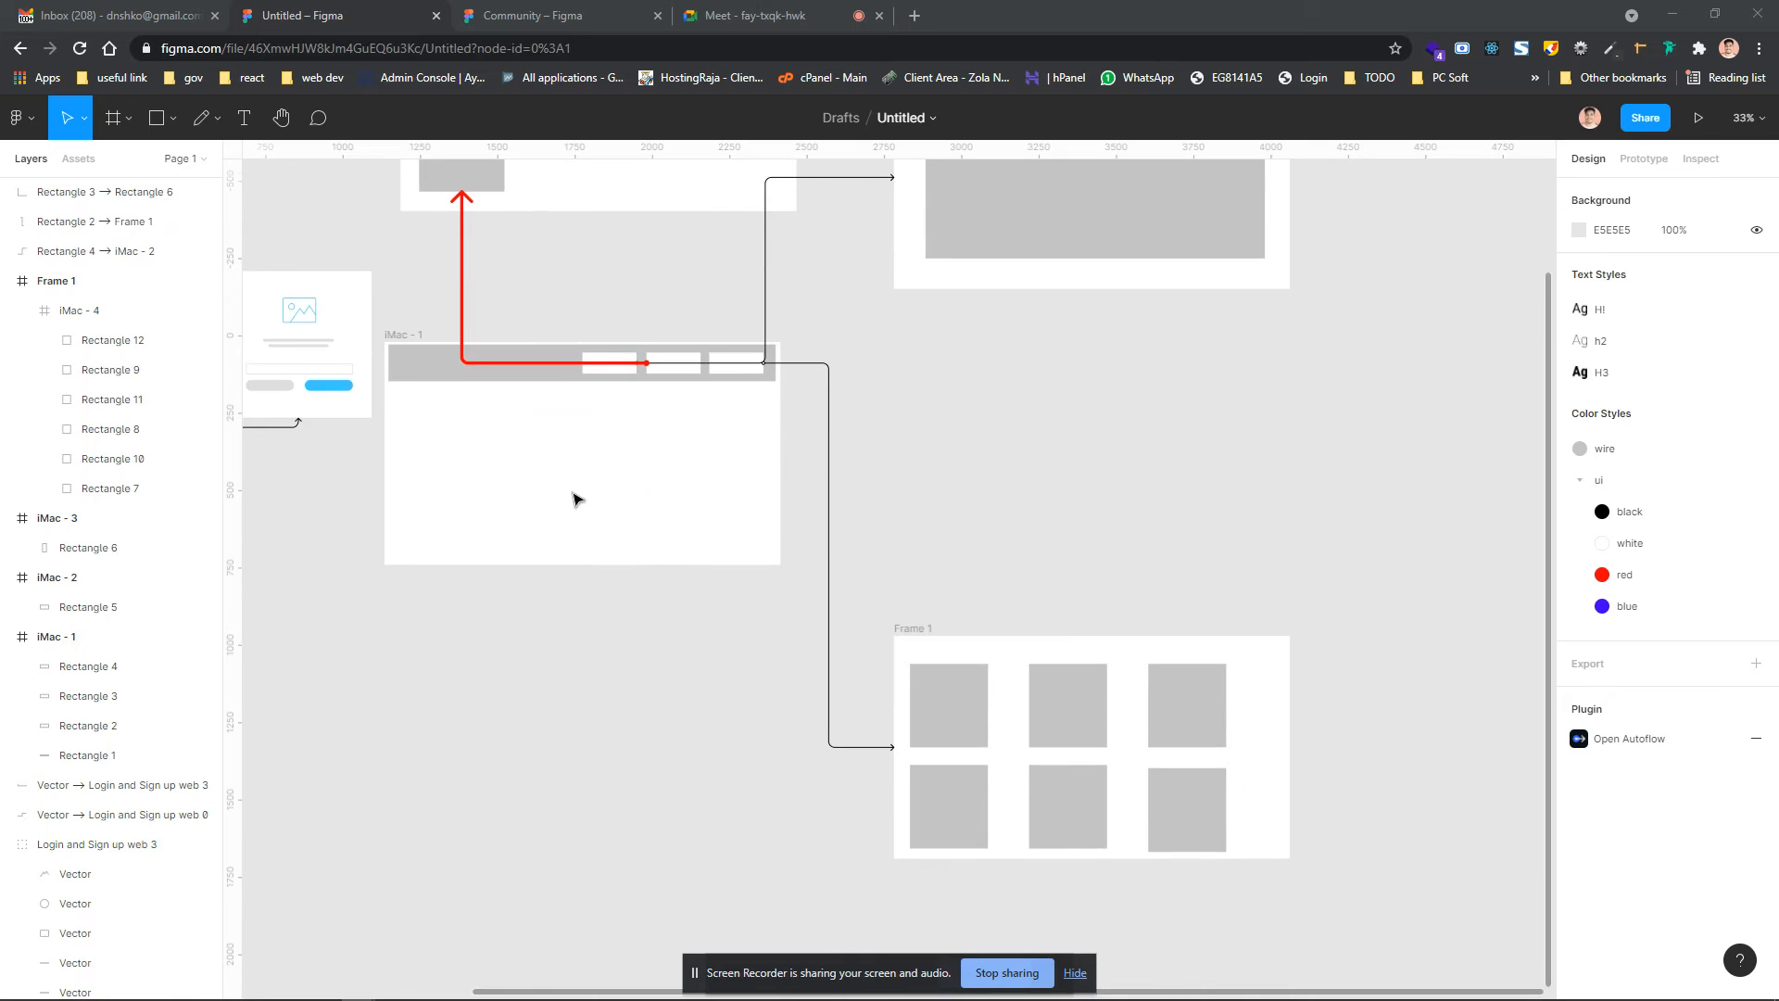
scroll(775, 540, down, 5)
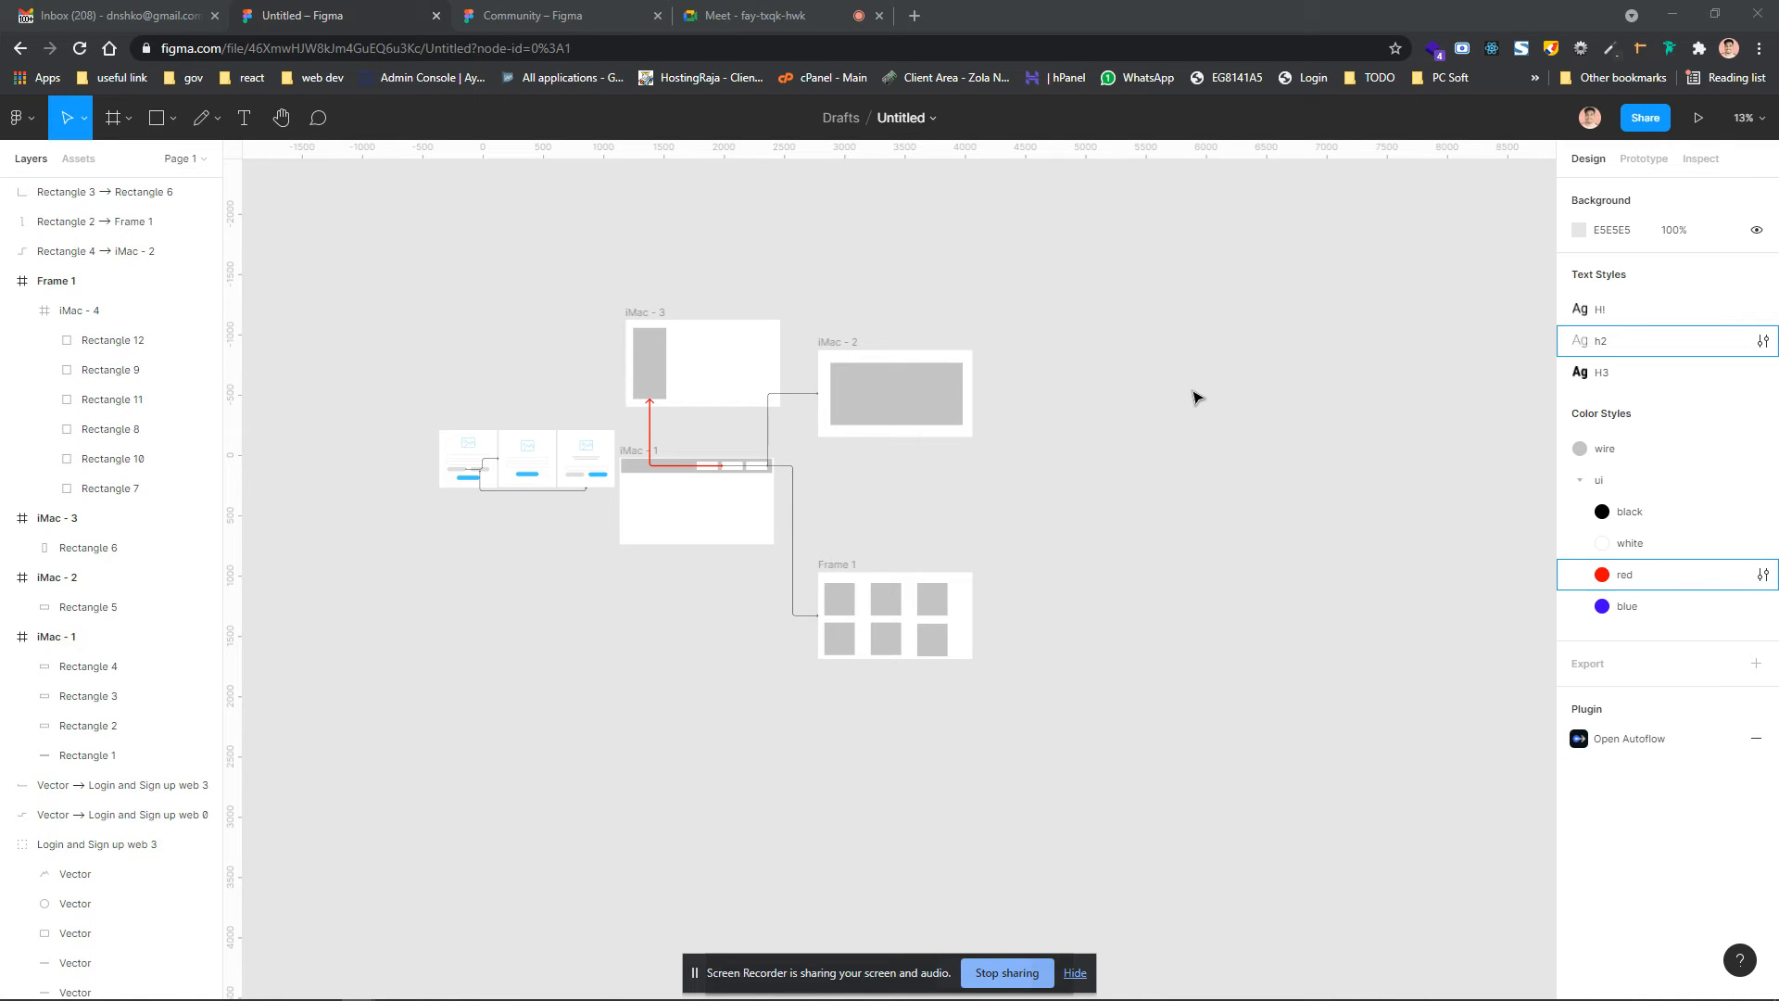
Review the complete layout, from the three login screens through iMac - 1 to its target frames
scroll(885, 520, right, 2)
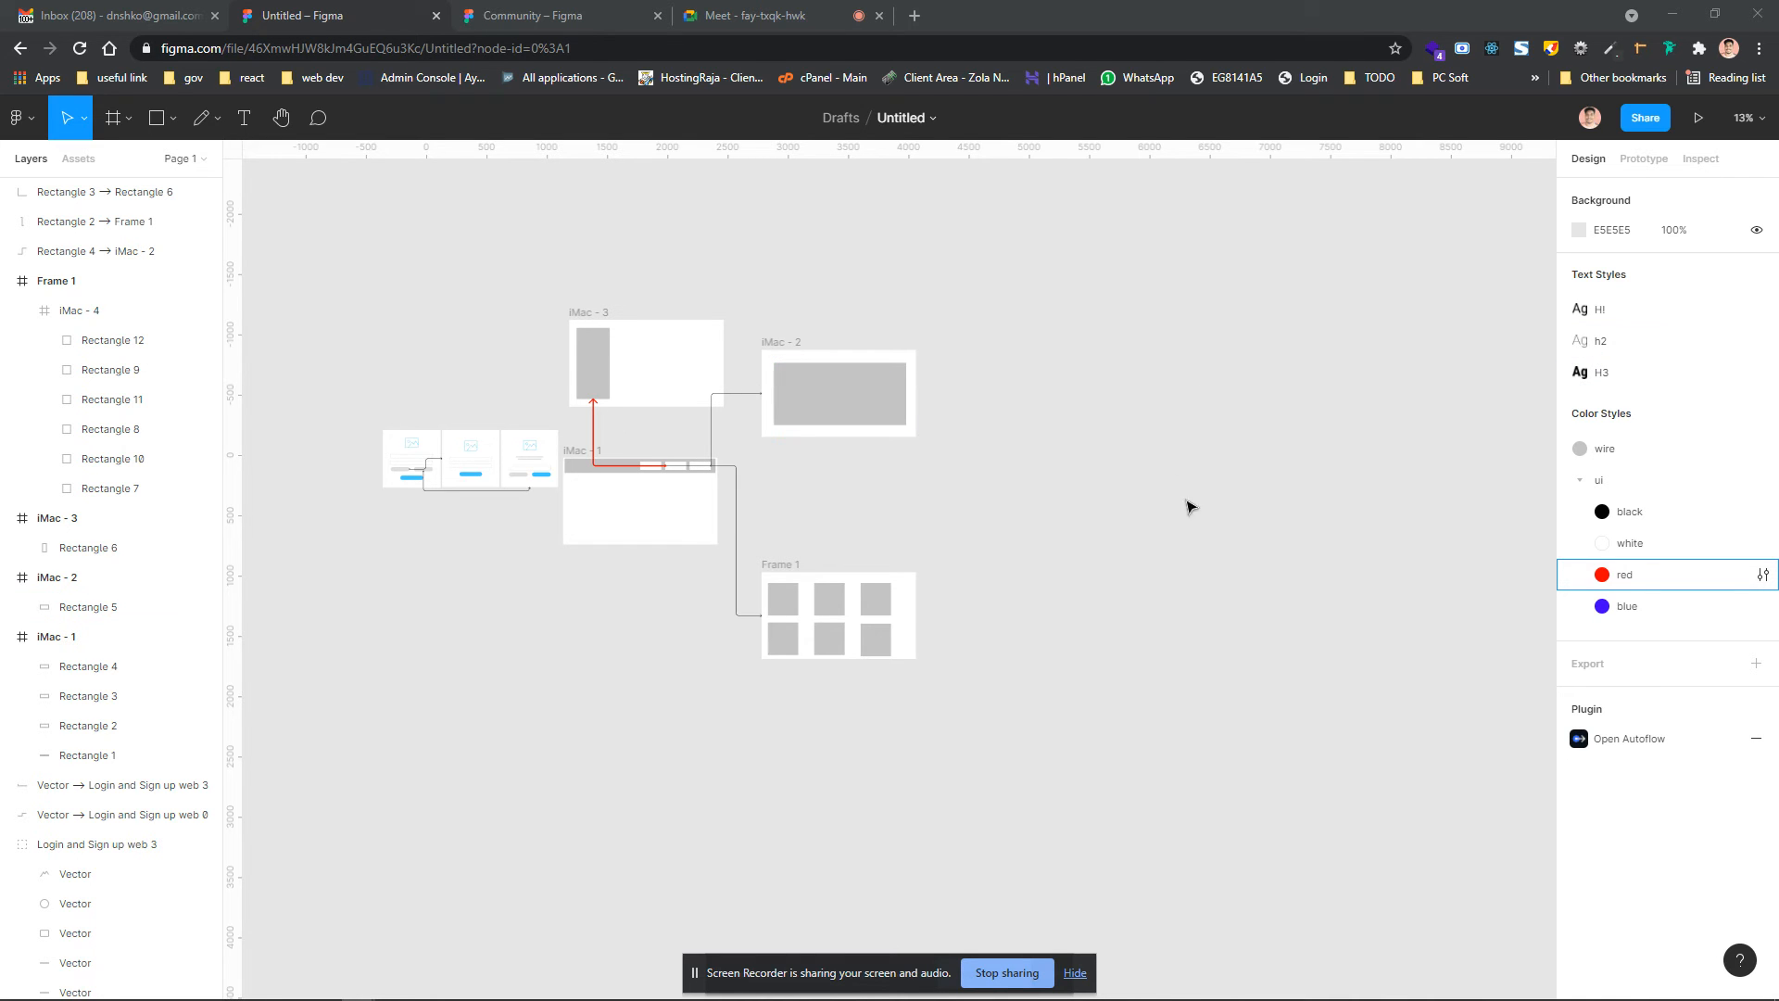
scroll(1119, 520, up, 2)
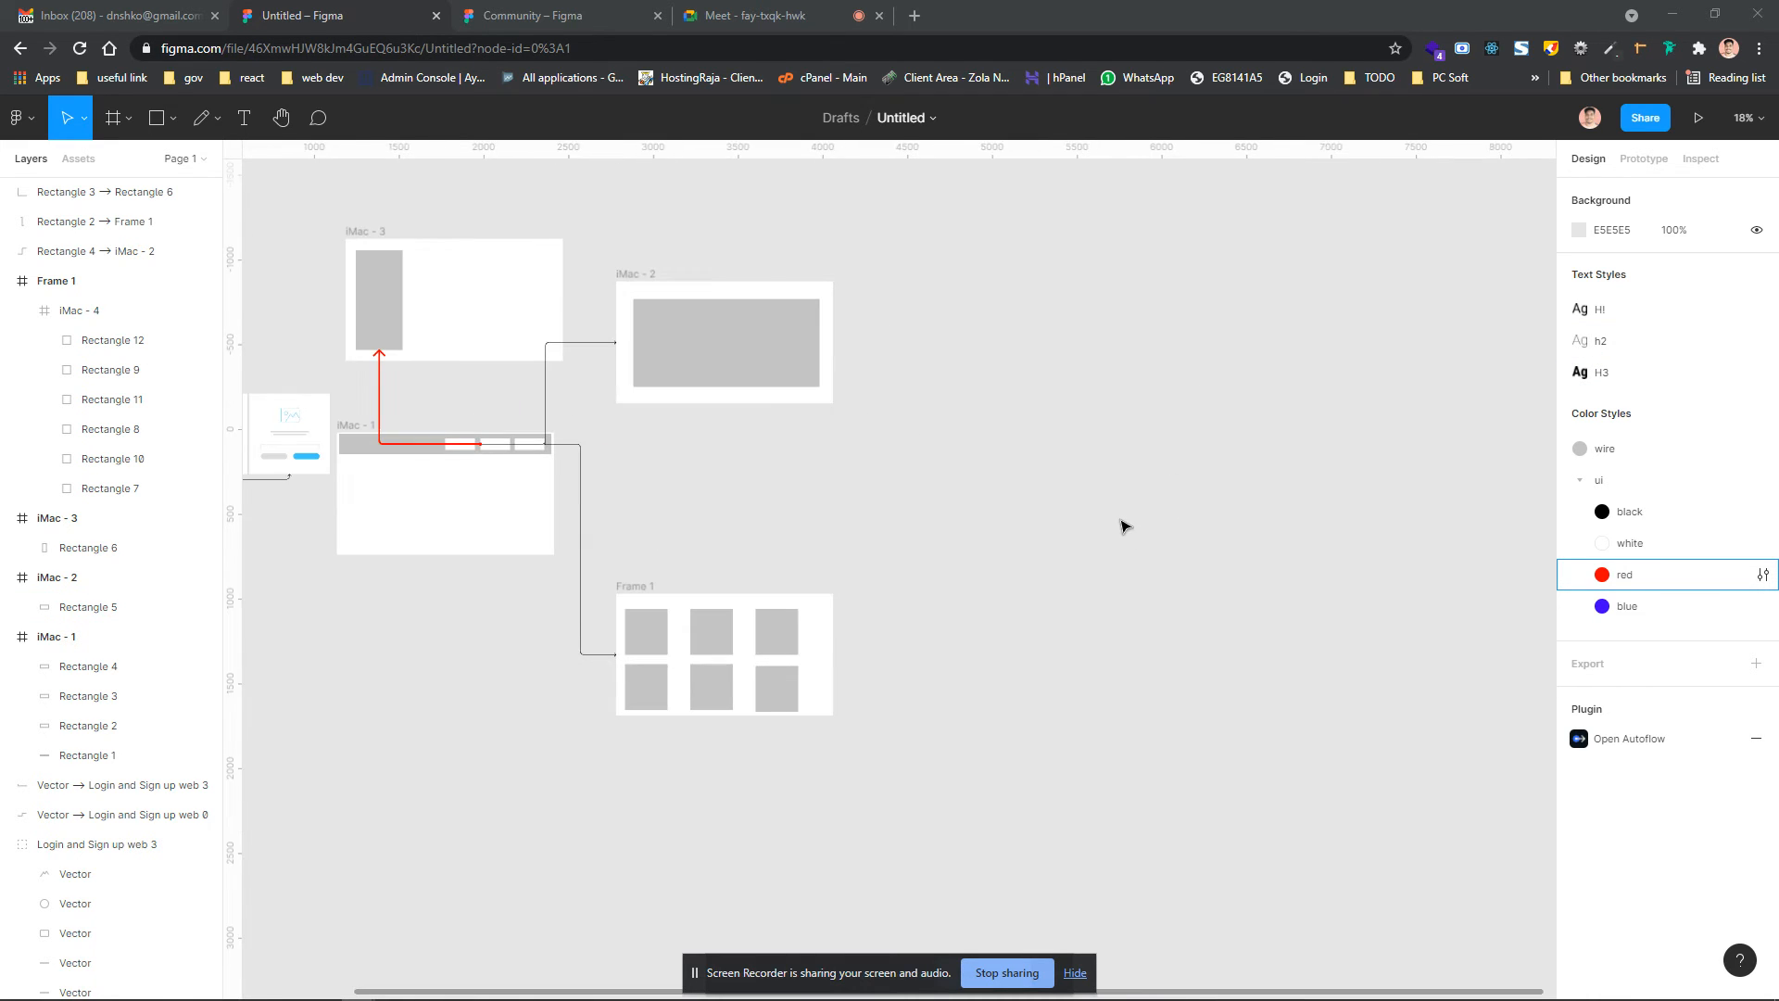
scroll(835, 518, left, 3)
scroll(835, 520, up, 1)
scroll(839, 521, left, 4)
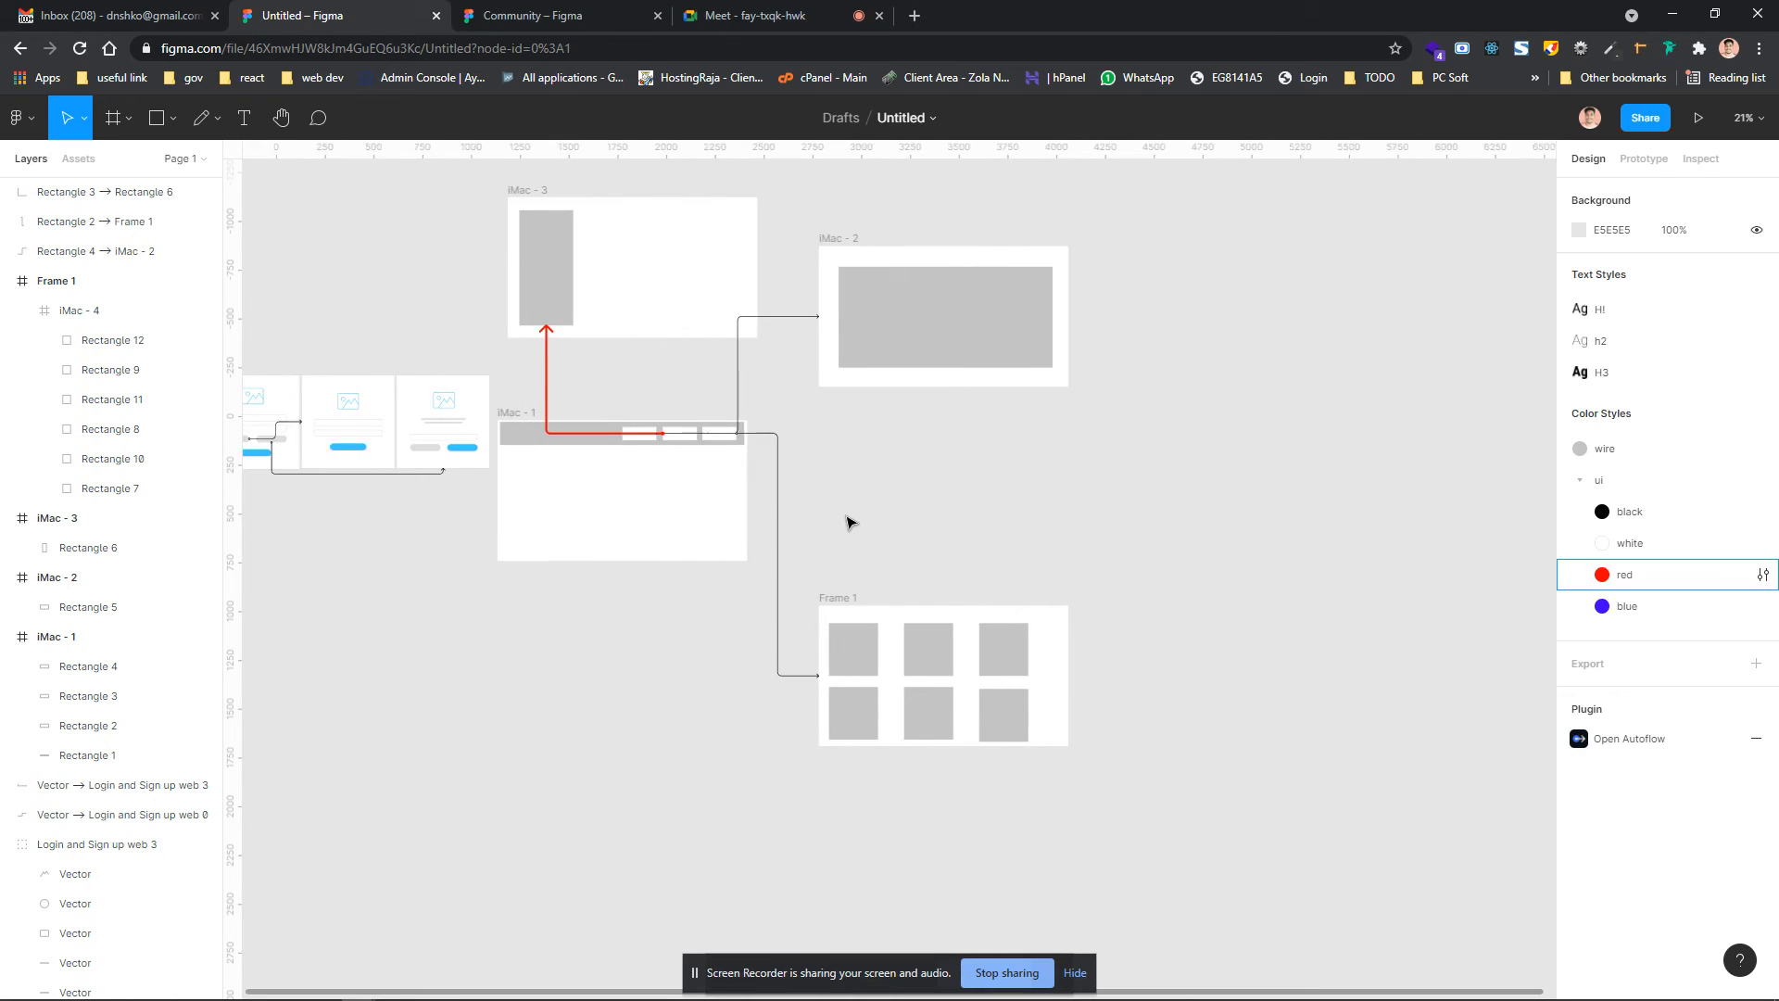
scroll(749, 482, up, 3)
scroll(749, 481, down, 2)
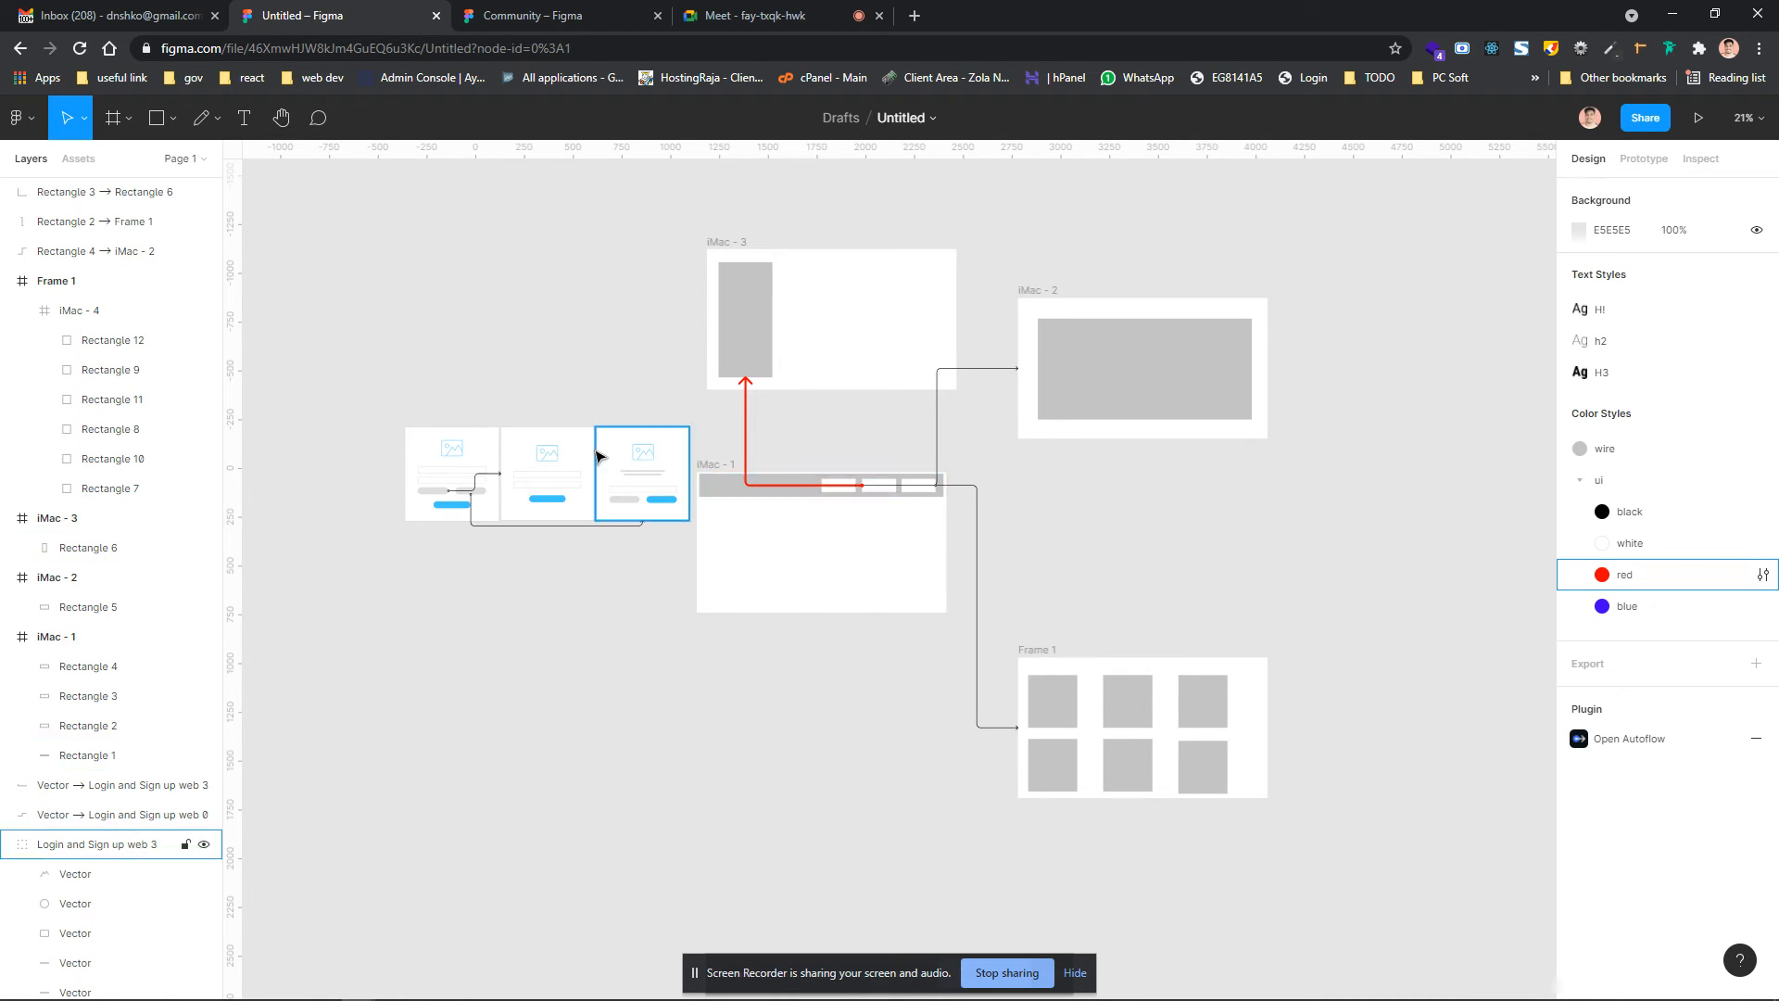
drag(374, 237, 1262, 687)
click(357, 380)
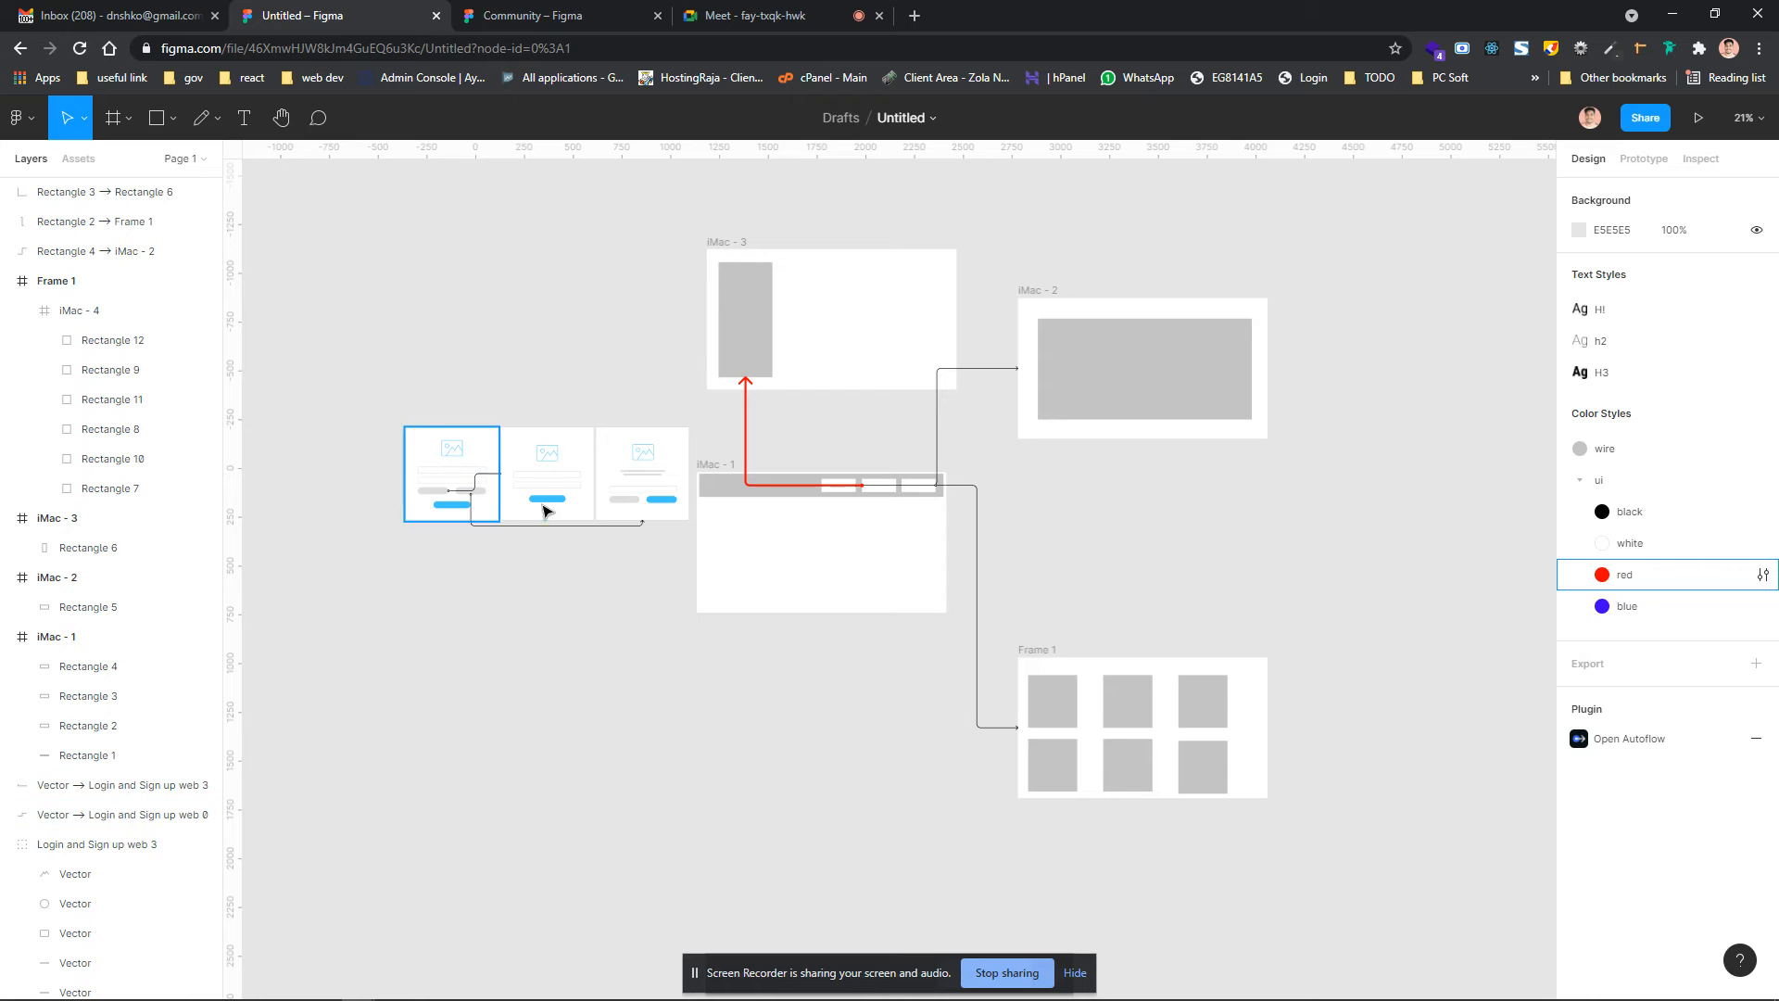
Examine the first login wireframe up close, including its image placeholder, input fields, buttons and outgoing arrows
scroll(453, 460, up, 3)
scroll(453, 460, up, 10)
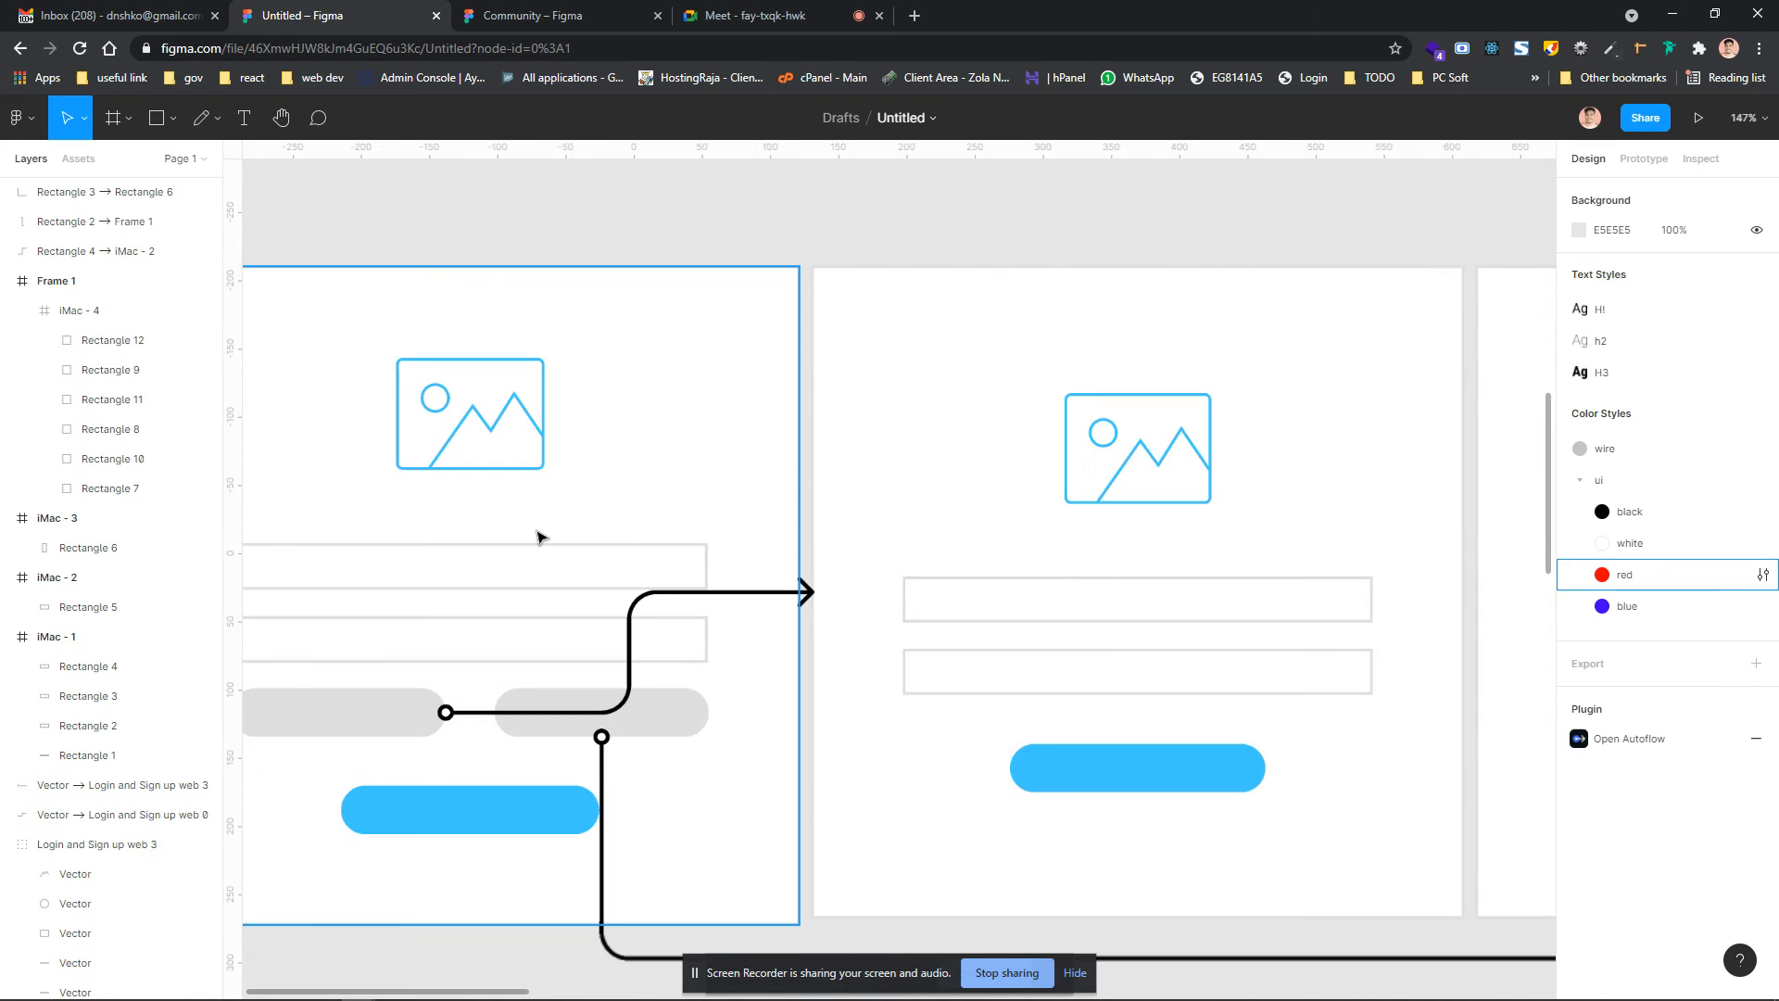
scroll(500, 482, left, 3)
scroll(726, 516, down, 3)
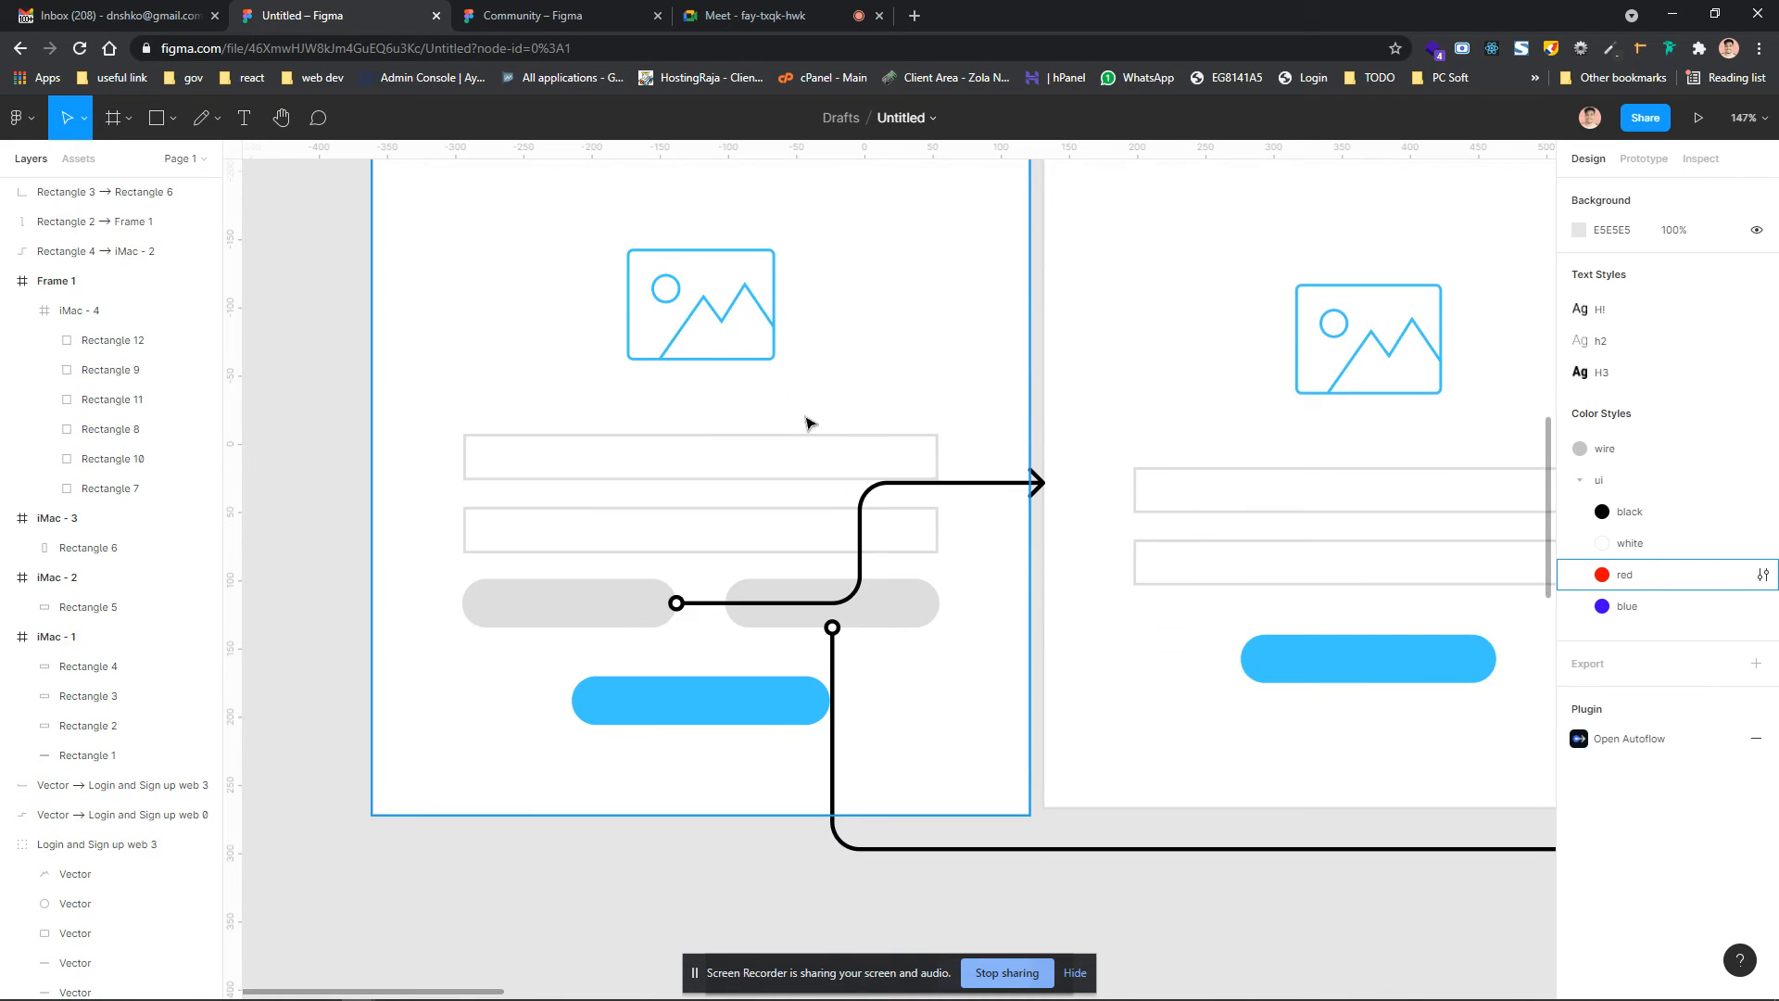
scroll(726, 405, up, 2)
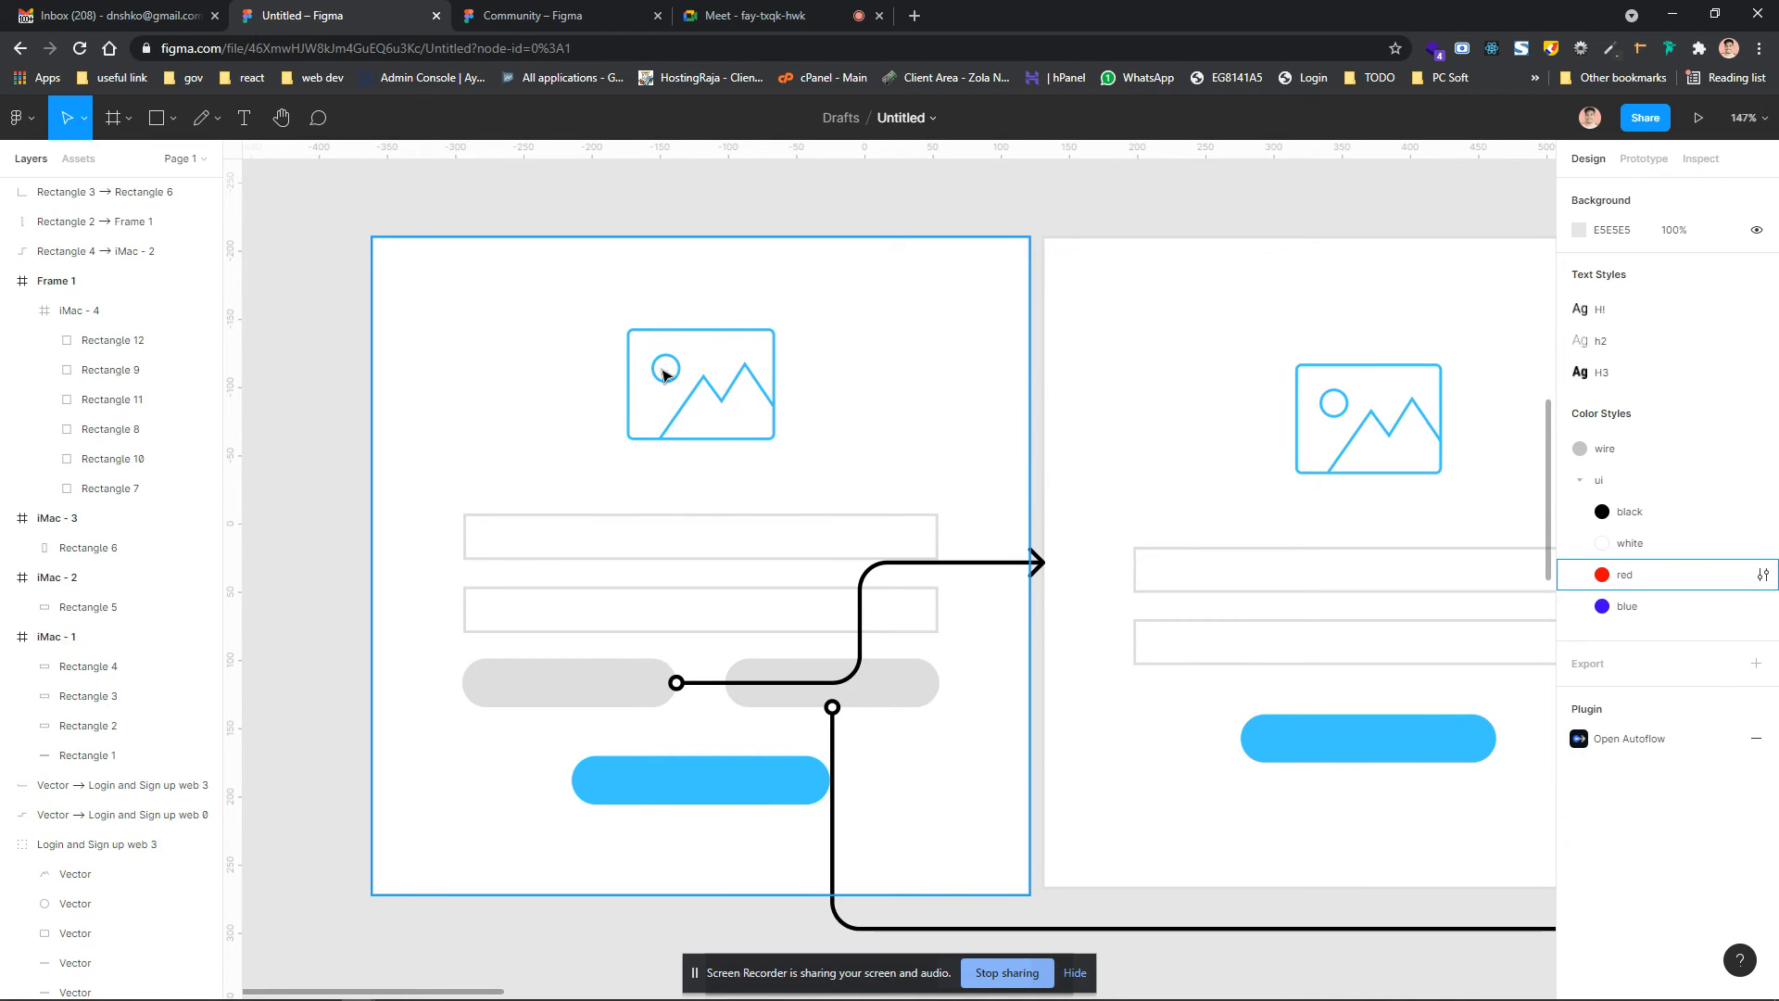
scroll(769, 713, right, 2)
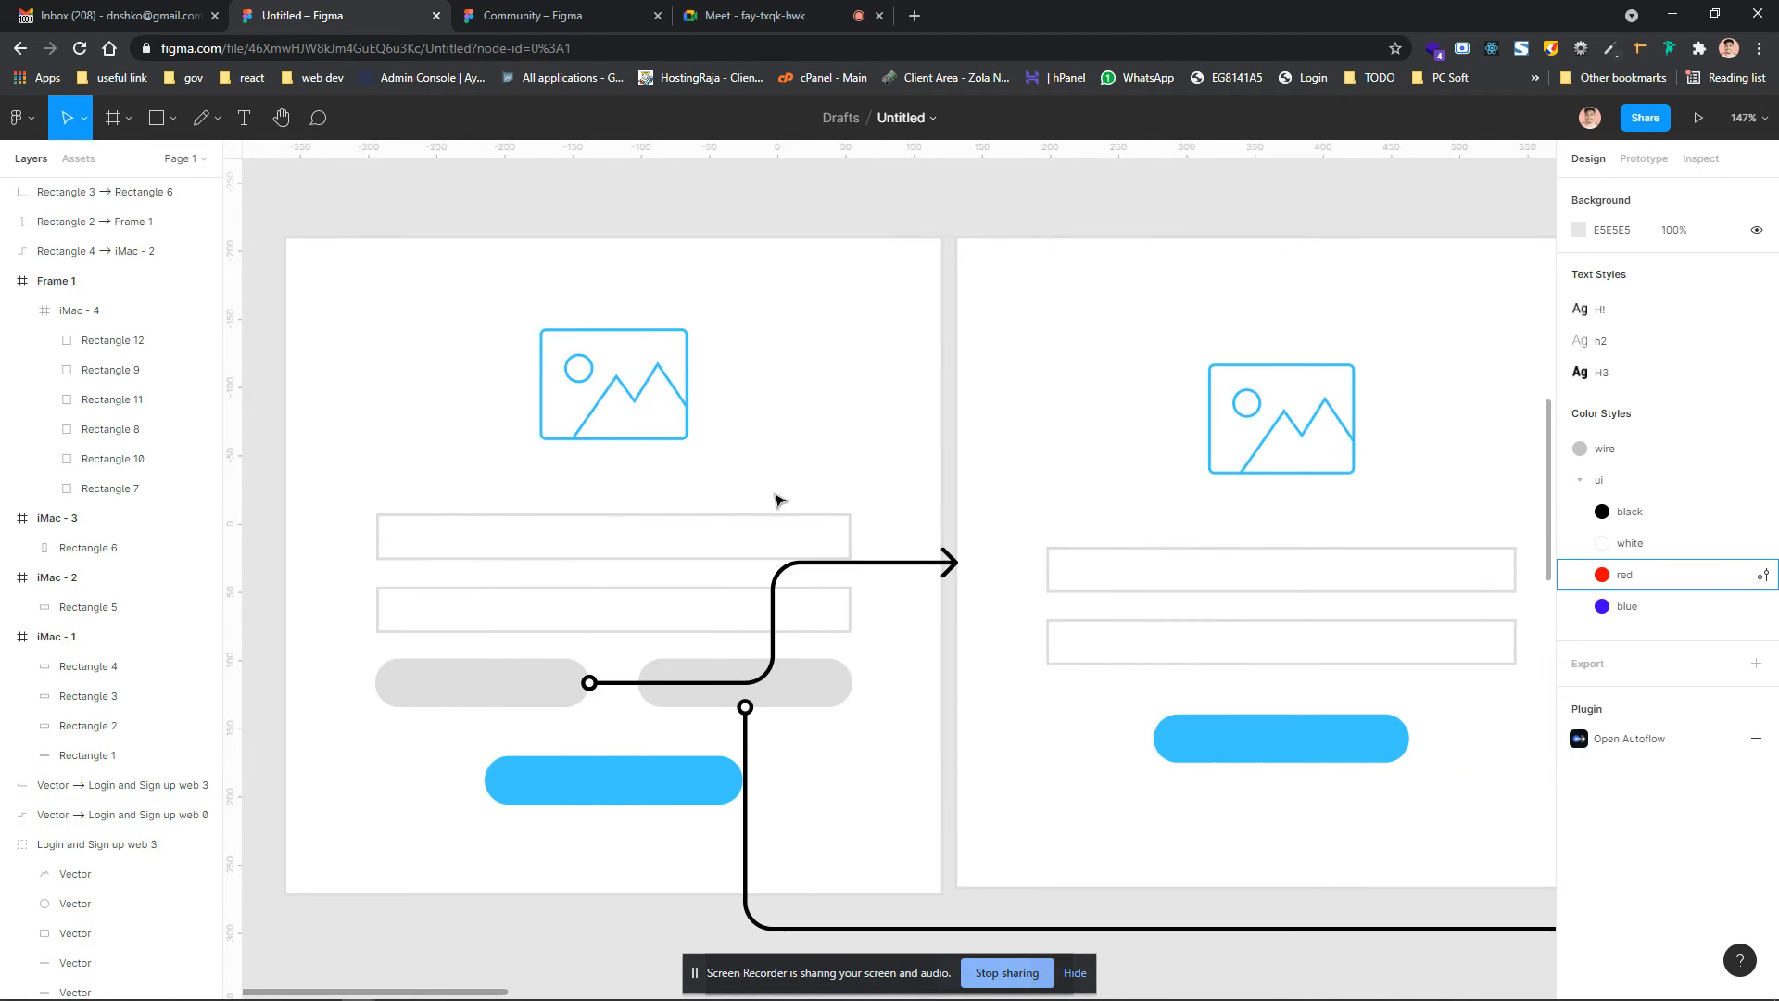
scroll(763, 403, right, 2)
click(821, 436)
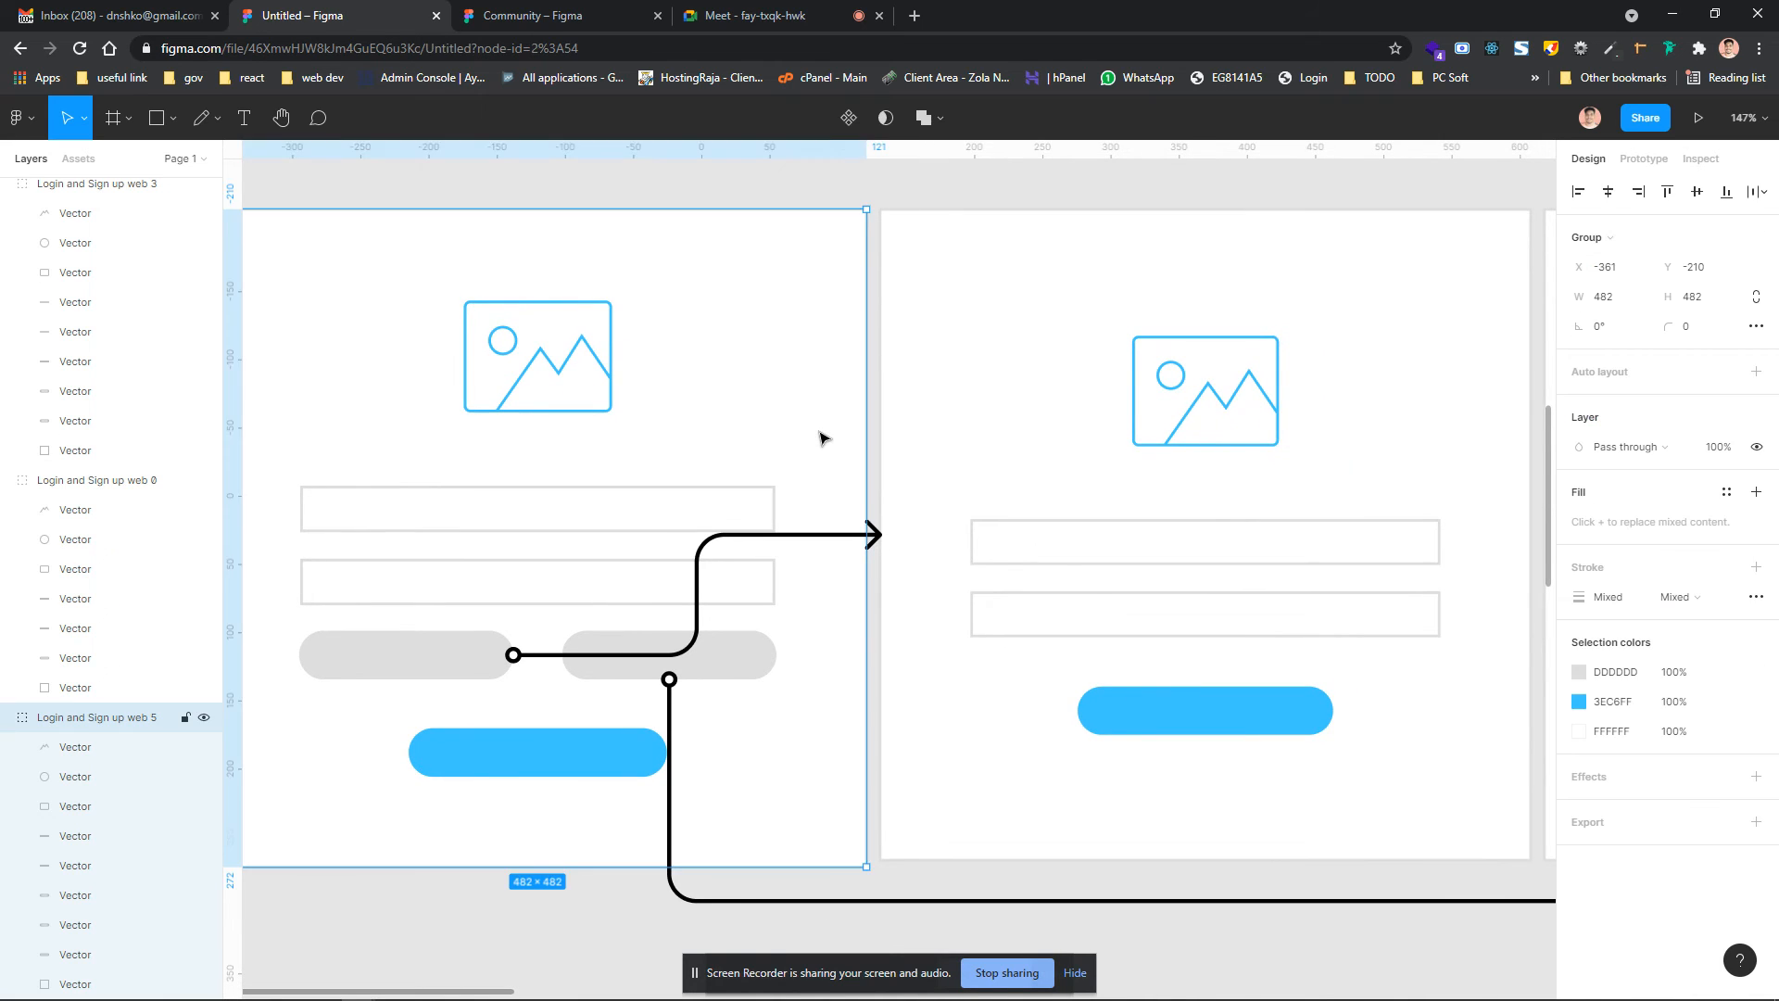
Review the three connected login wireframes side by side, together with the neighbouring iMac - 1 frame
scroll(821, 436, down, 10)
scroll(918, 441, right, 2)
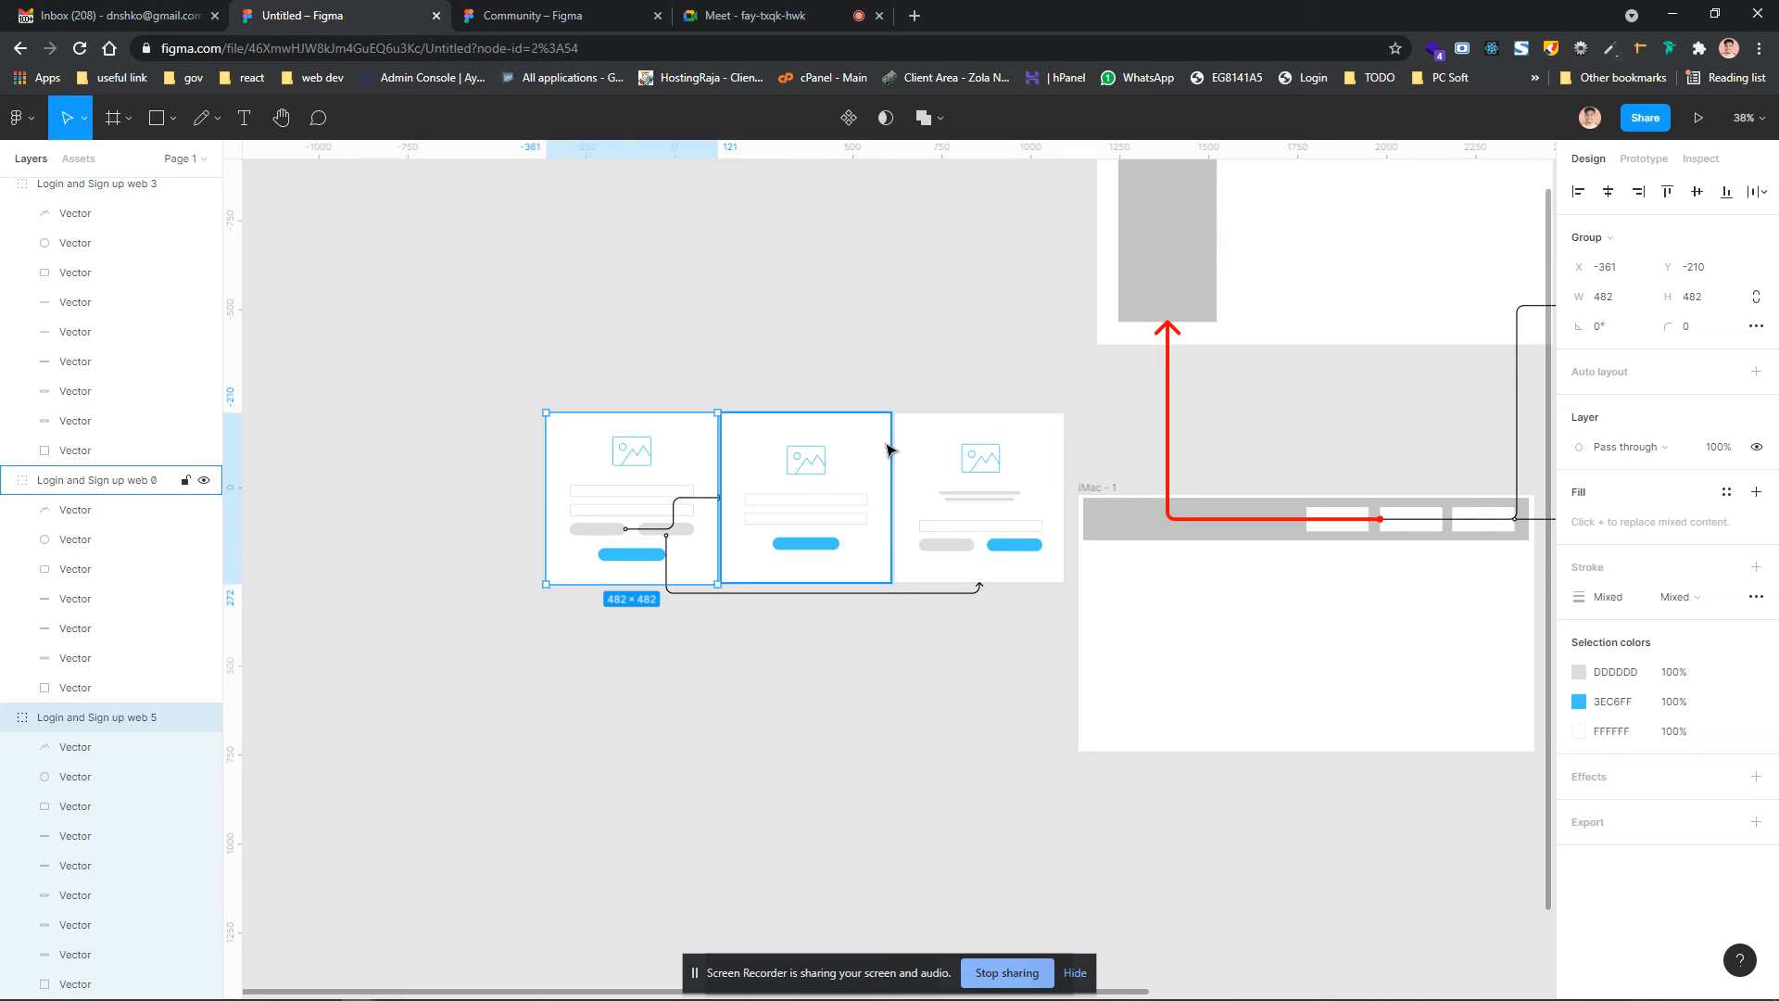
scroll(888, 449, right, 2)
scroll(888, 449, down, 1)
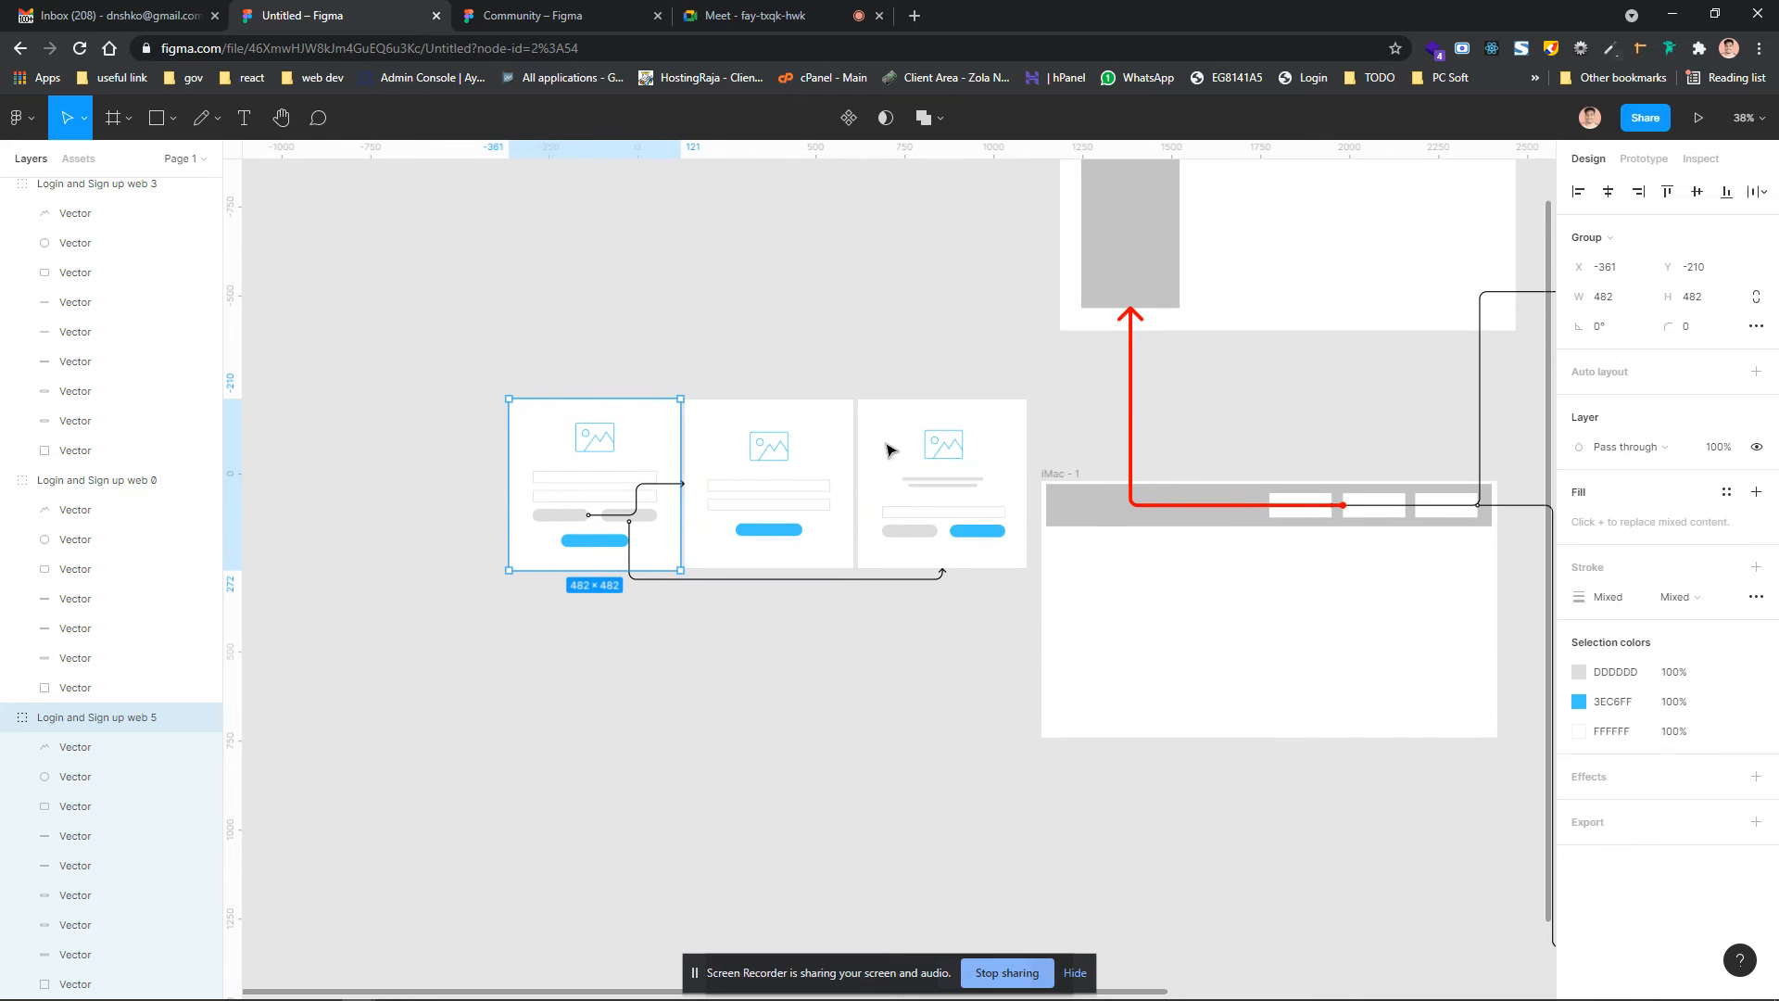
scroll(744, 477, right, 2)
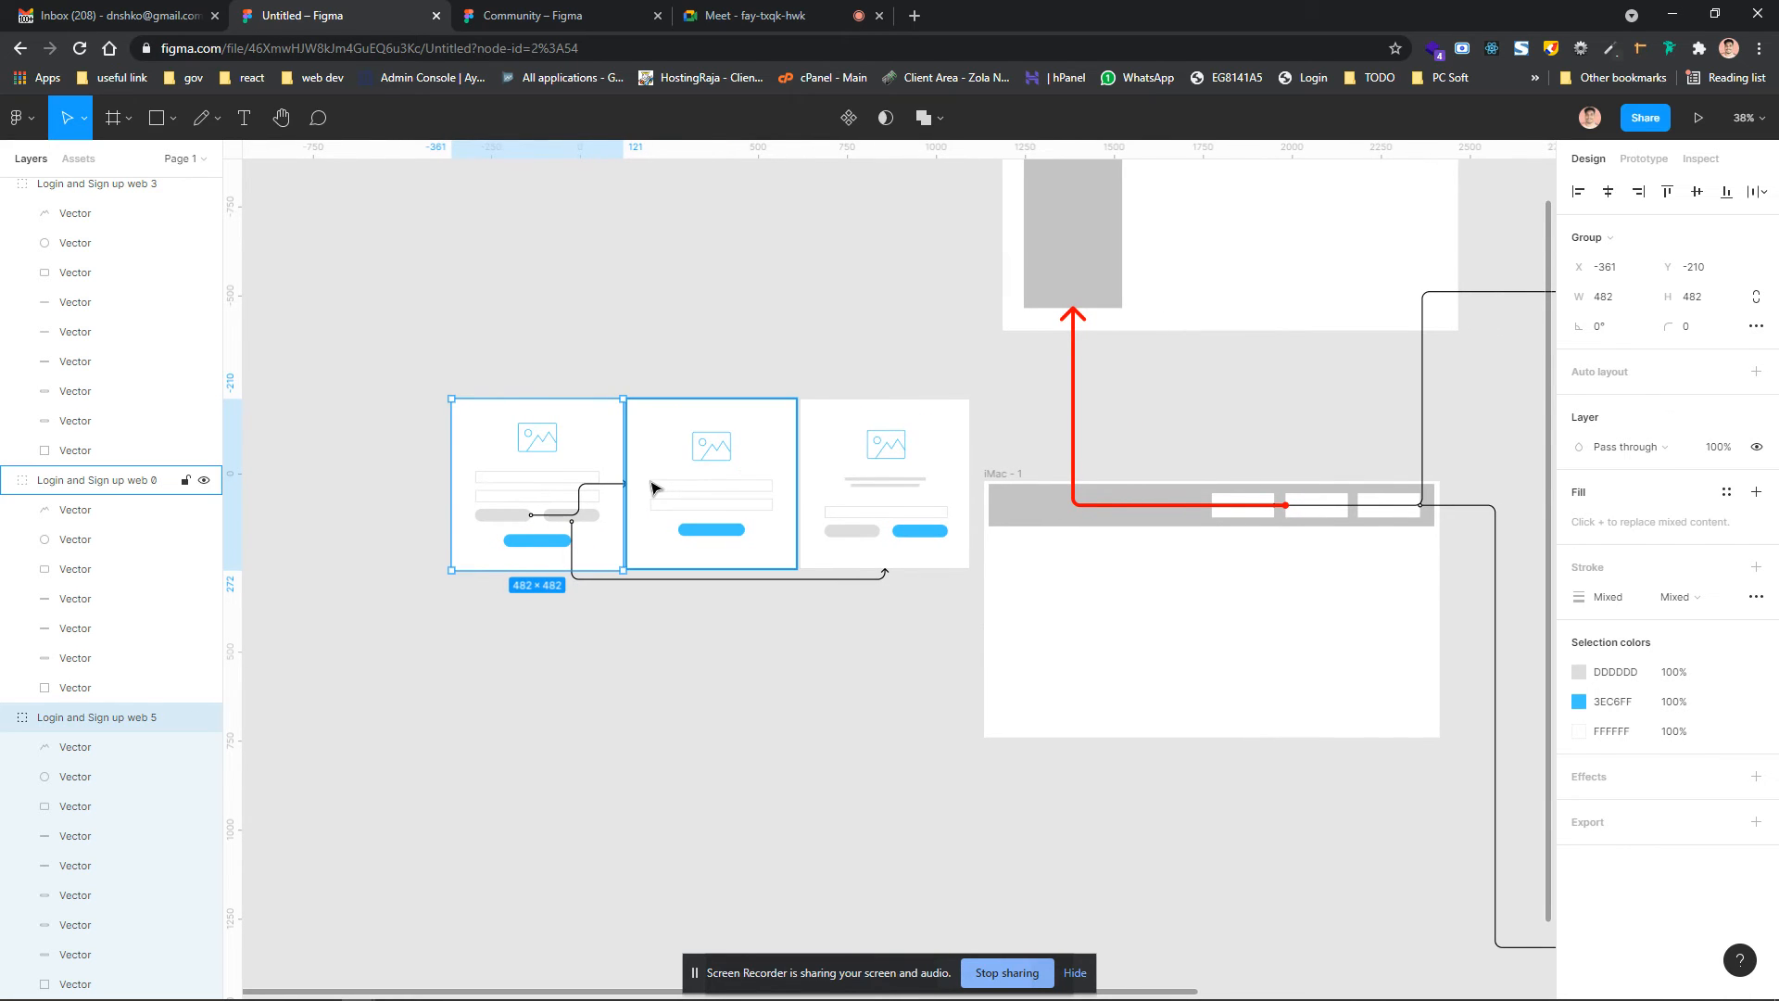
scroll(653, 486, right, 2)
scroll(654, 486, up, 1)
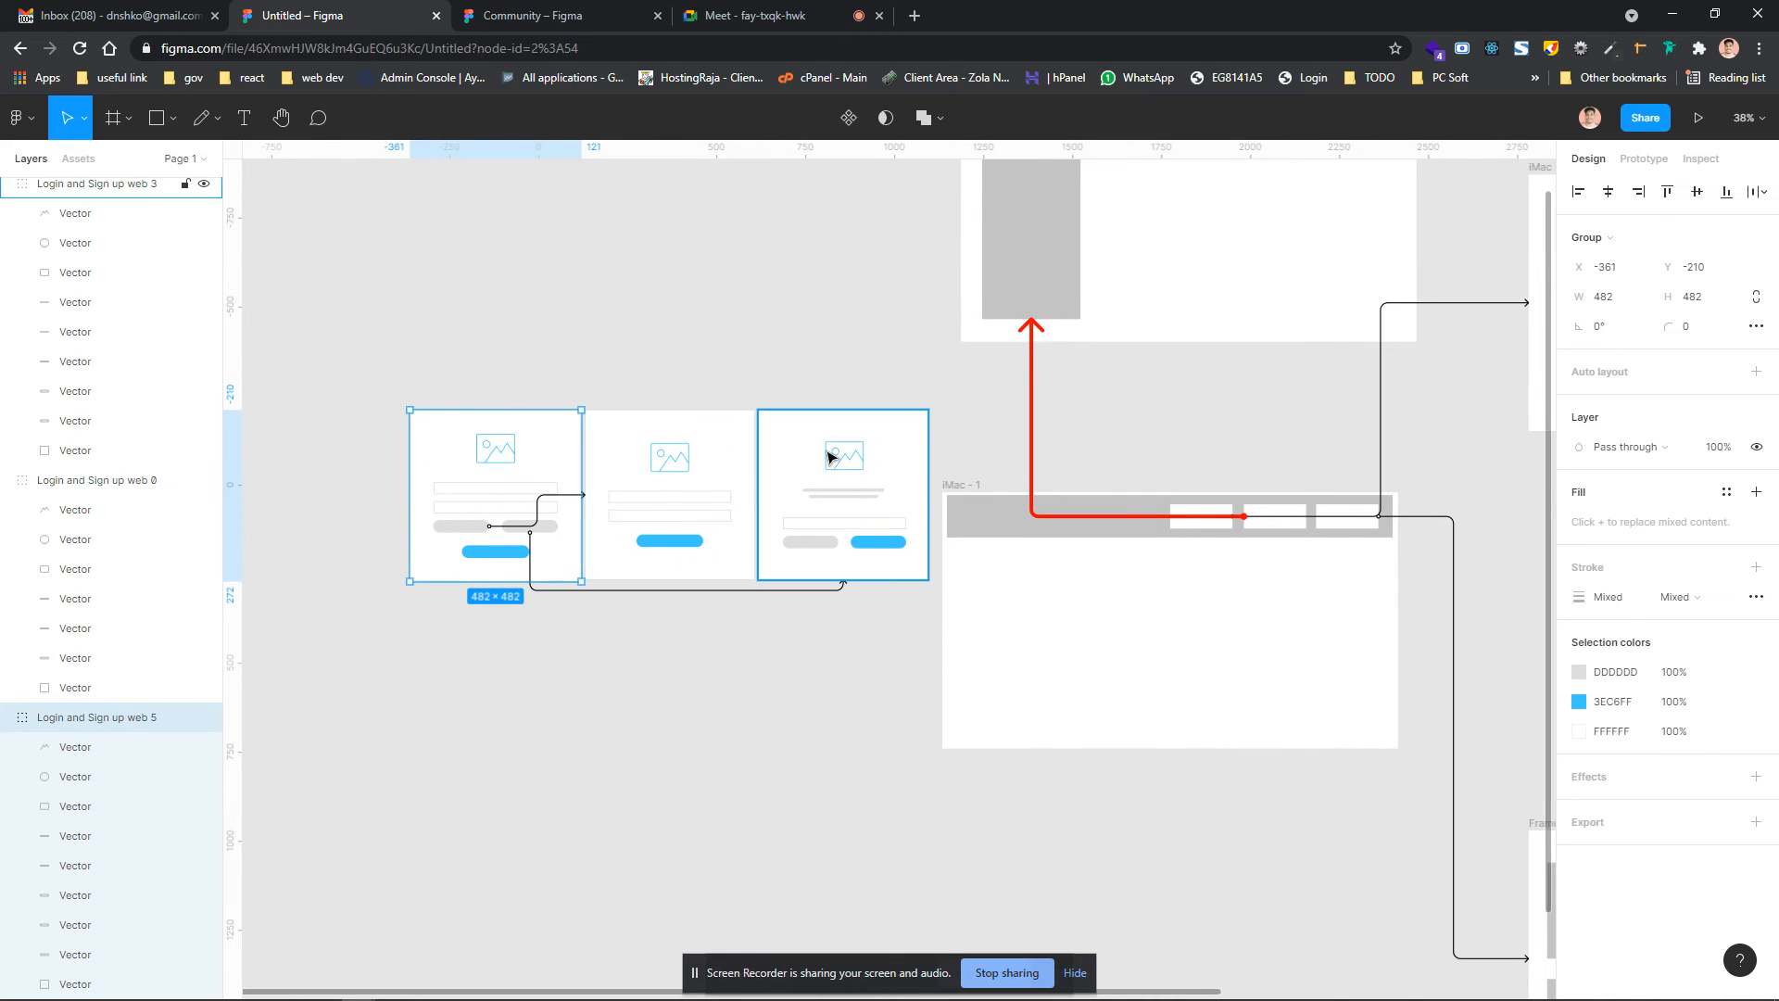
Connect the grey rectangle in iMac - 3 to Frame 1 with an Autoflow arrow and close the plugin
ctrl+scroll(815, 452, down, 5)
drag(588, 285, 1264, 737)
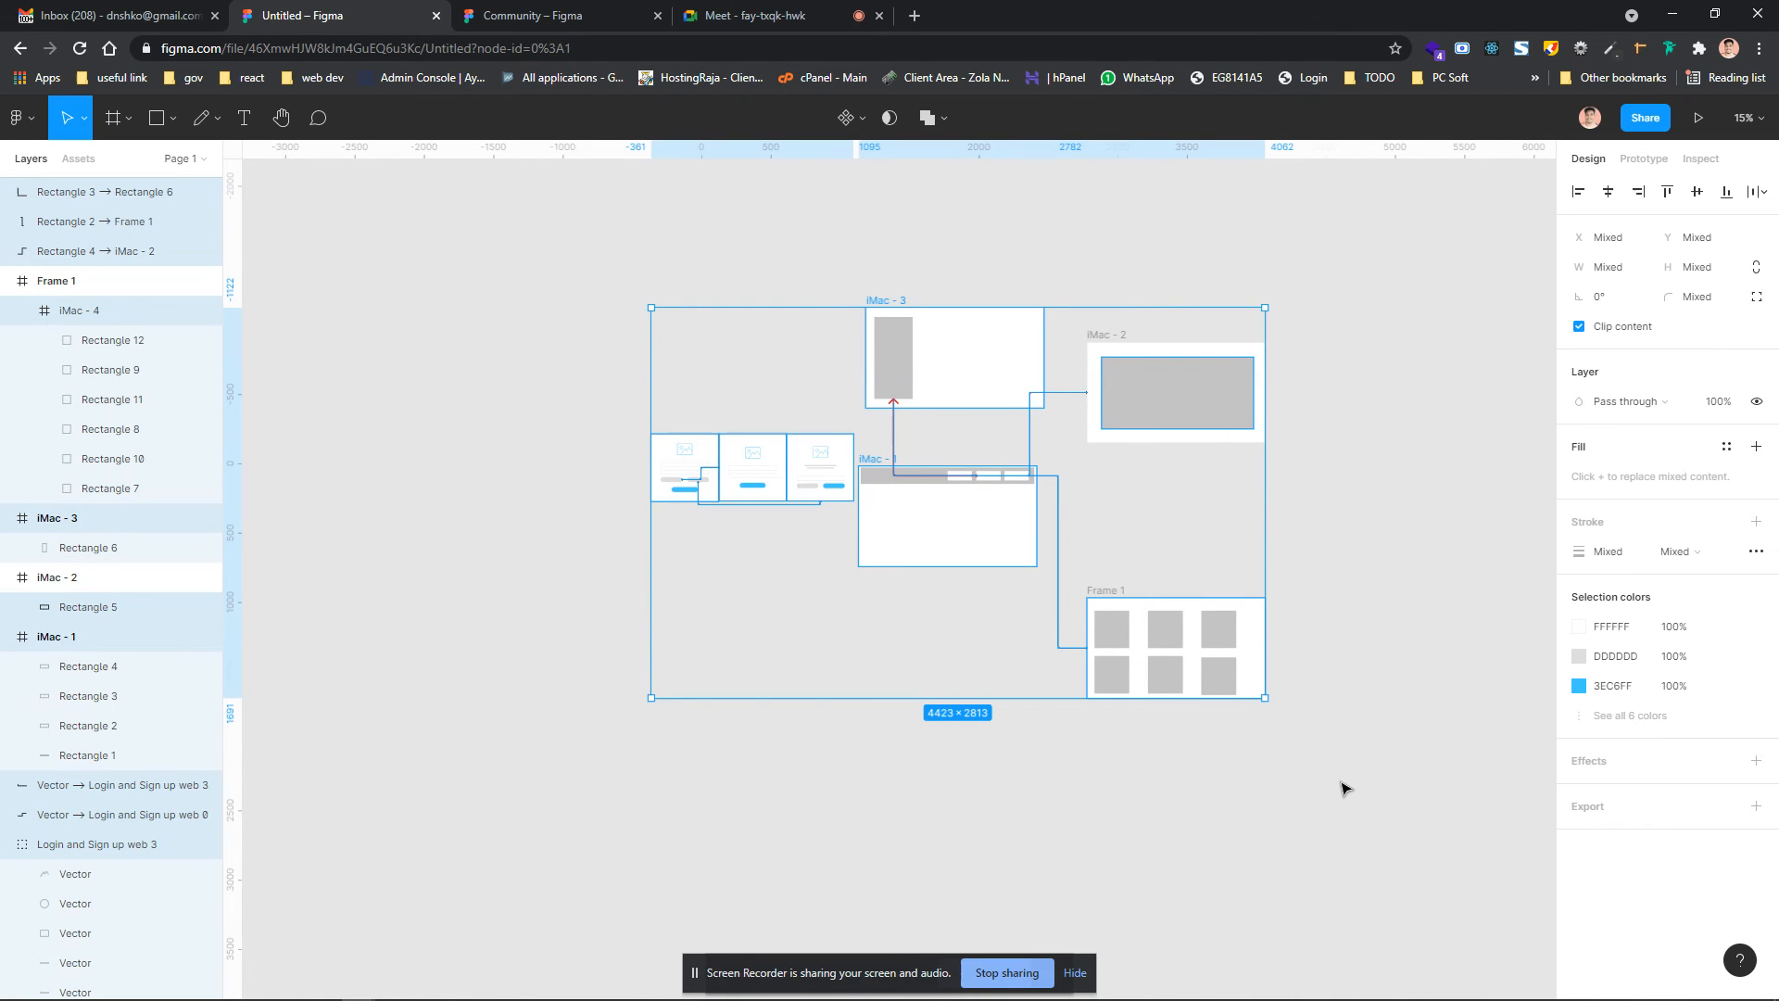
click(1334, 525)
scroll(1334, 525, right, 3)
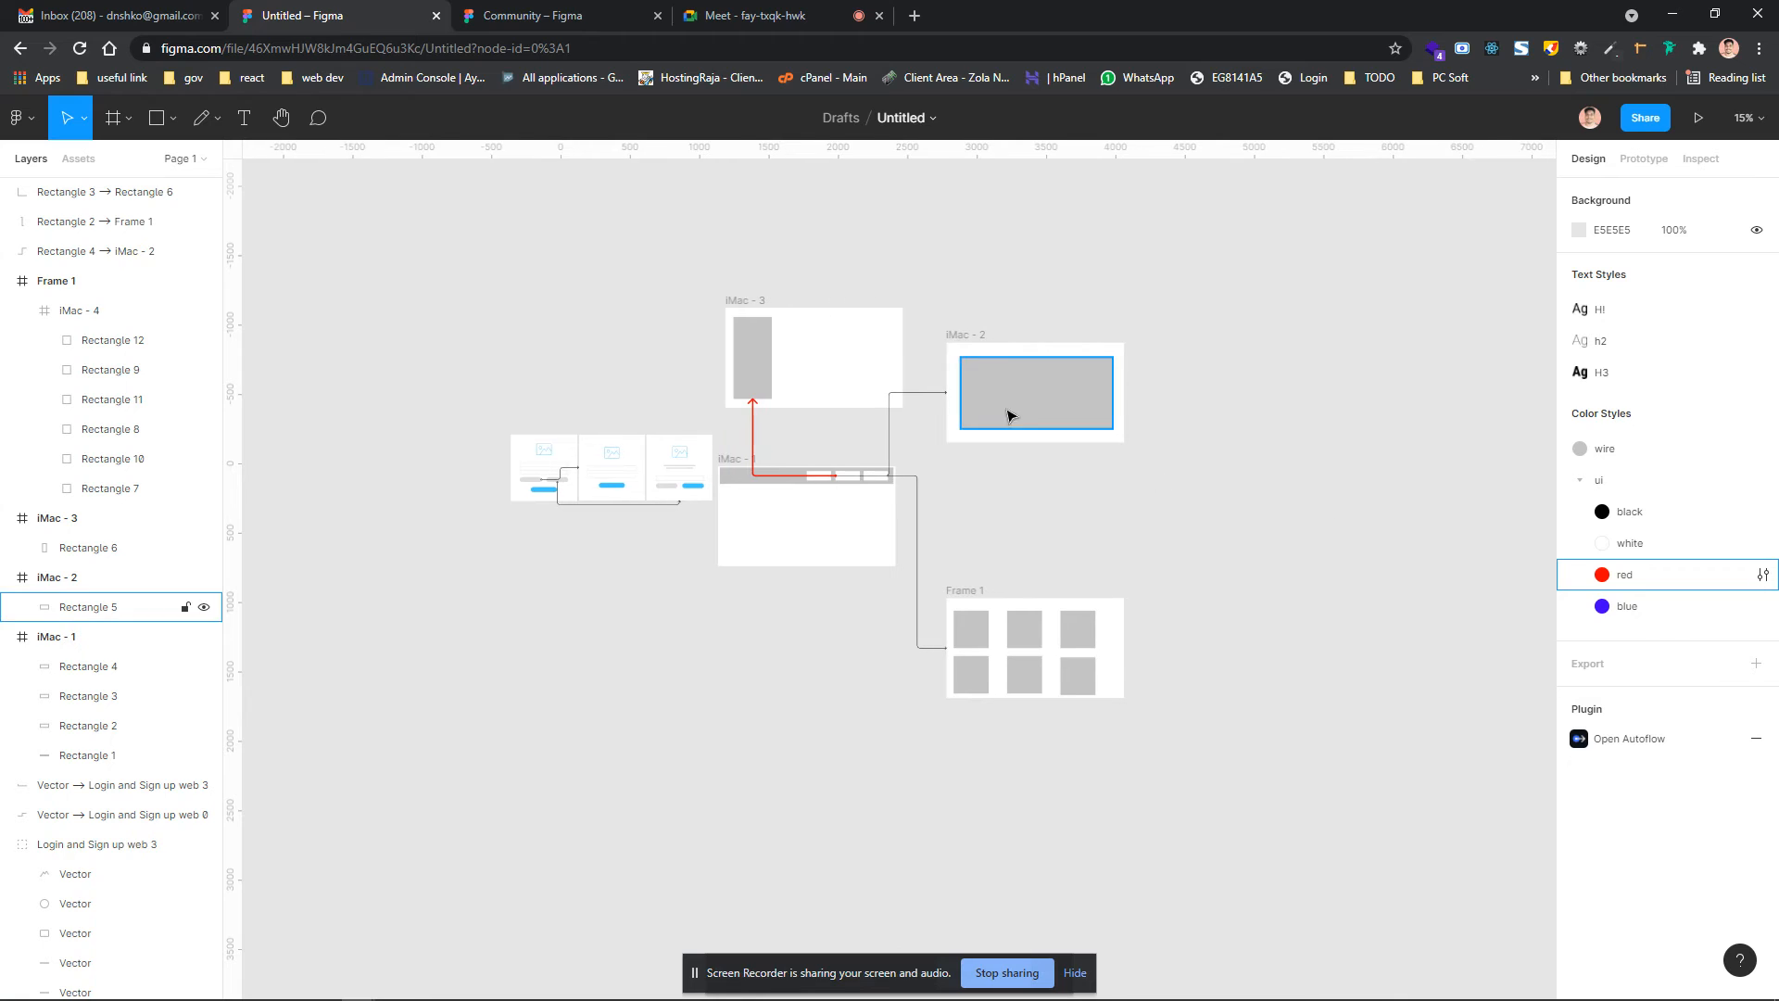
click(766, 357)
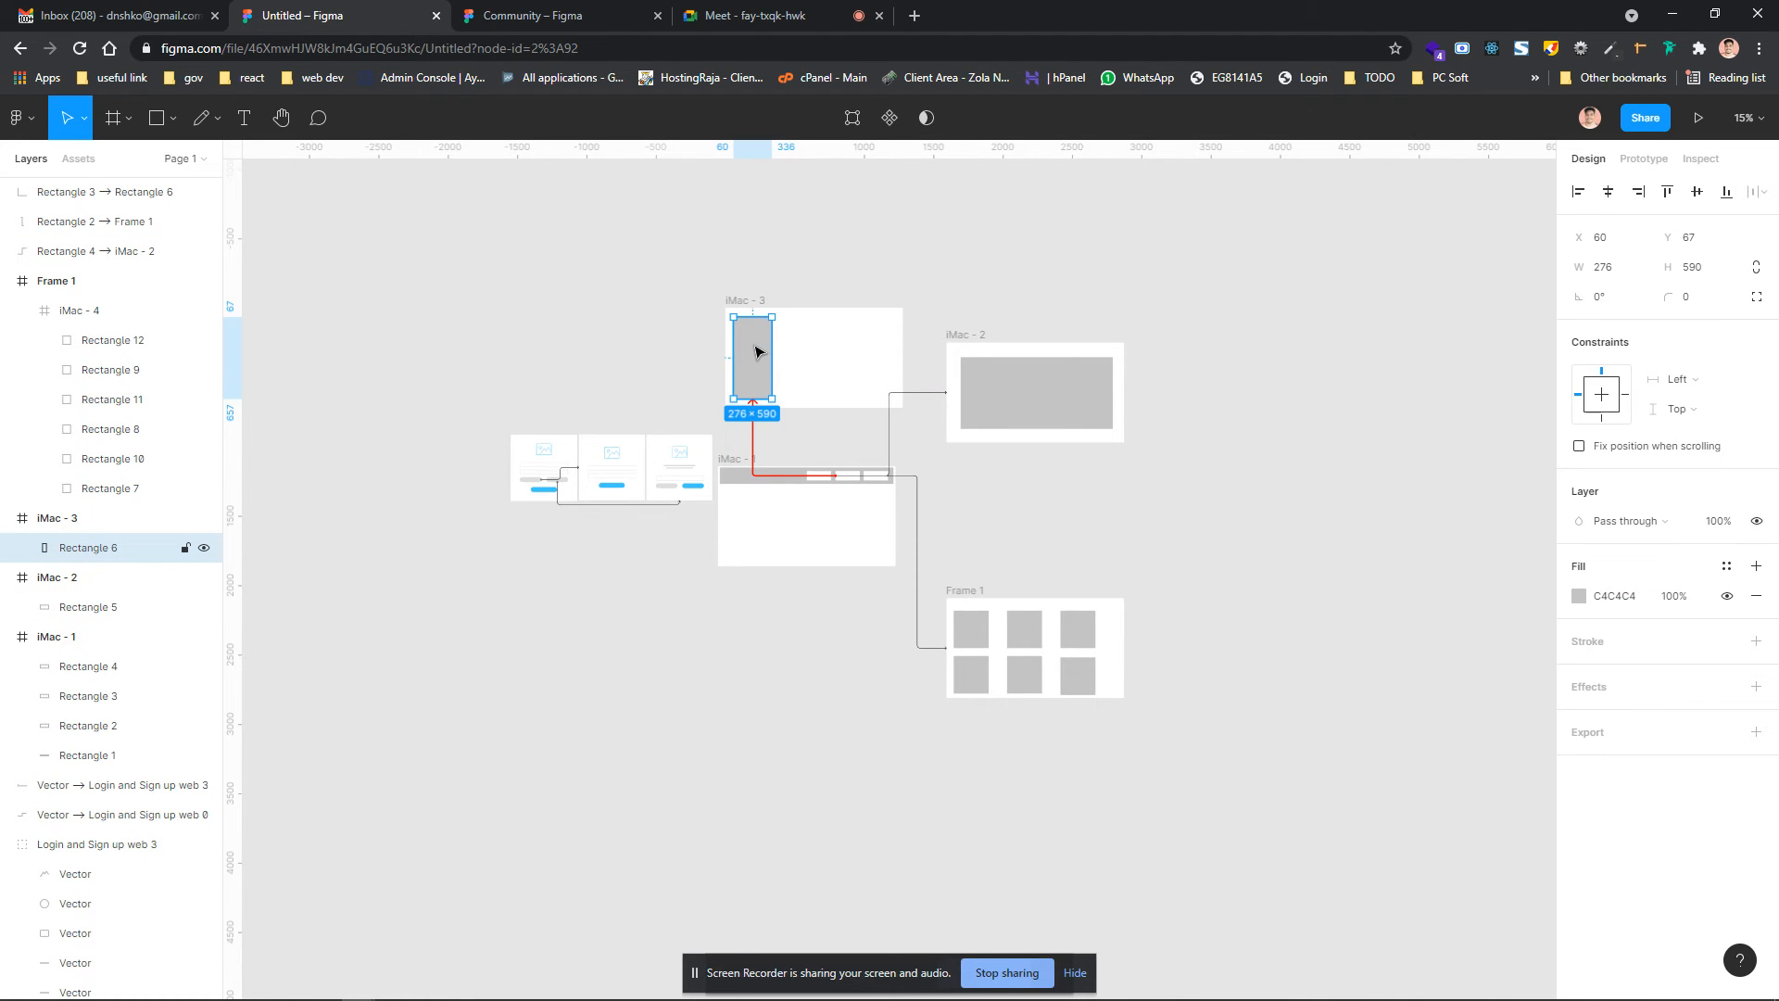
key(ctrl+slash)
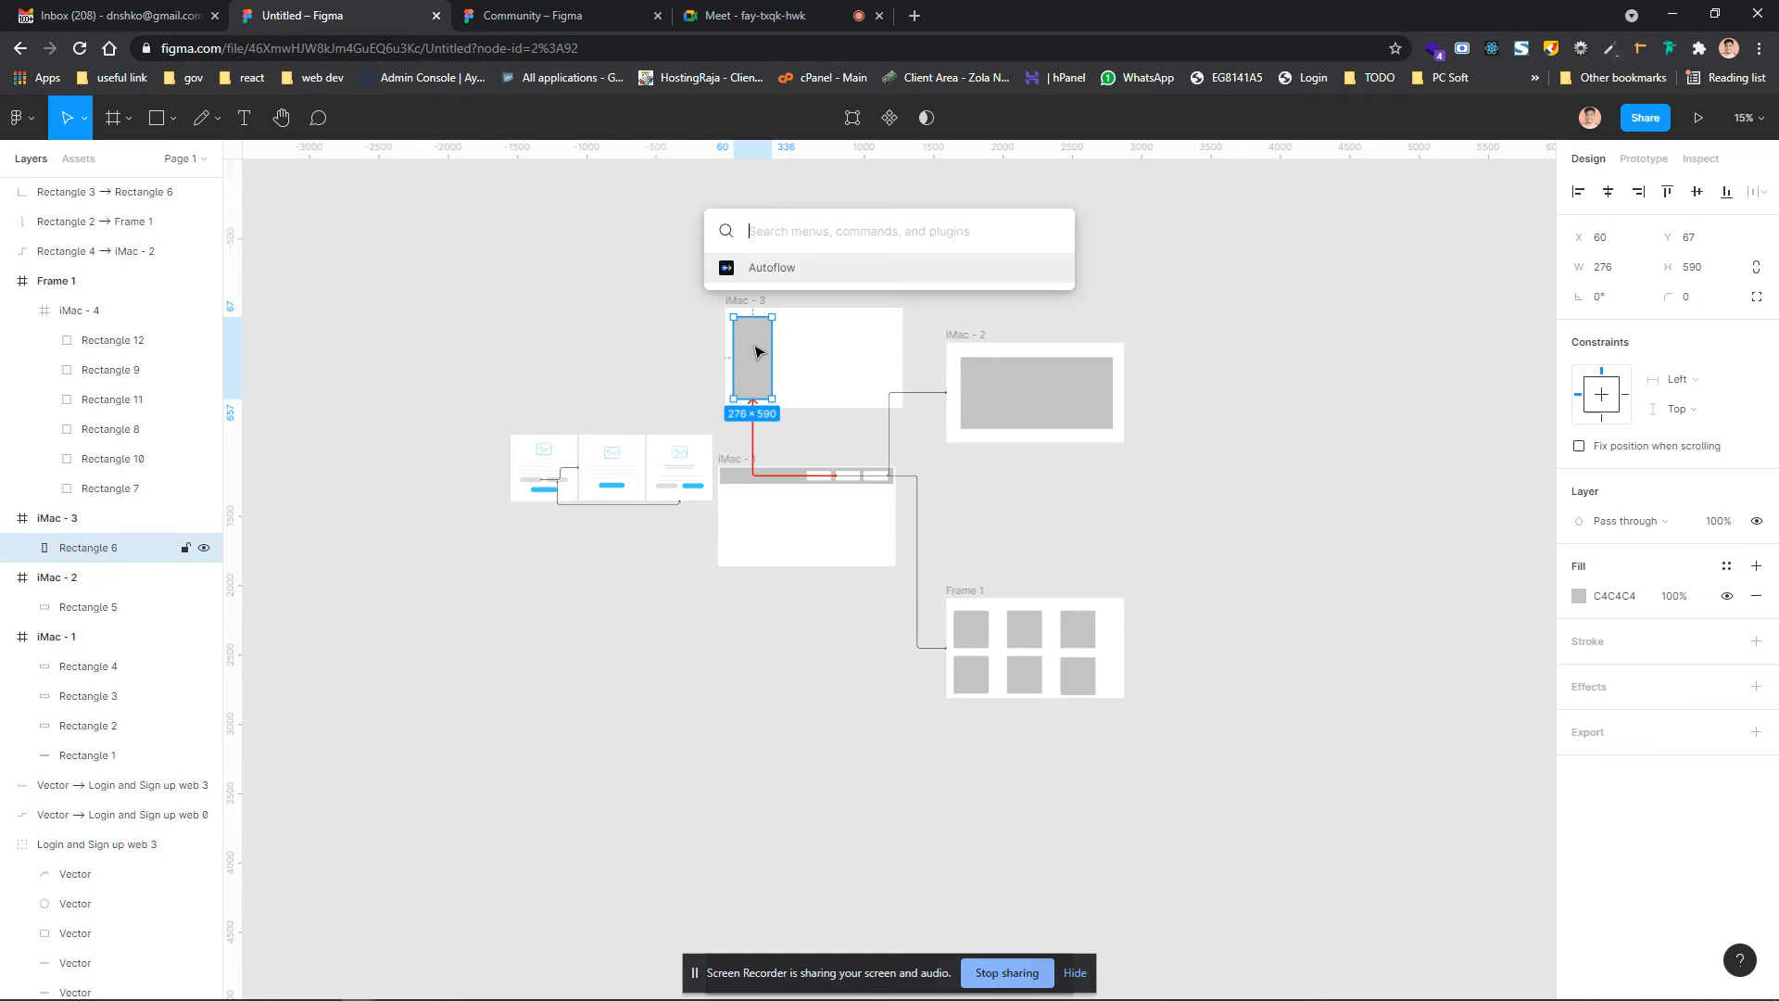
click(780, 268)
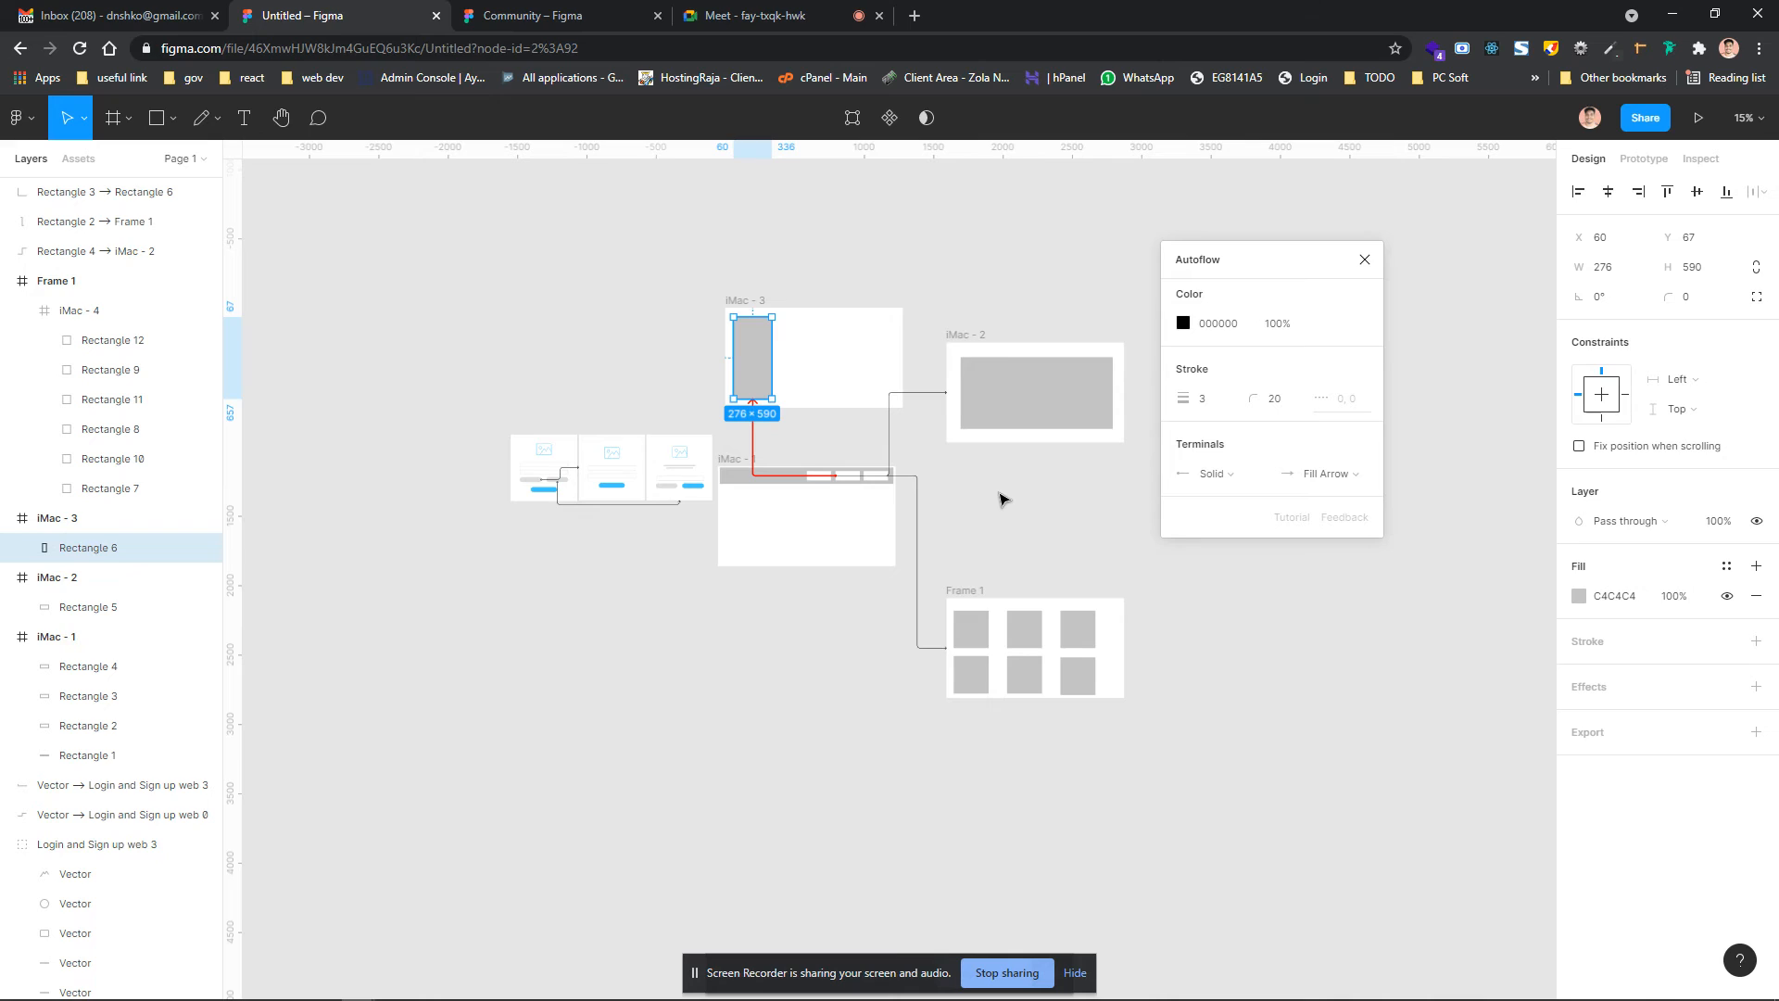
shift+click(1065, 604)
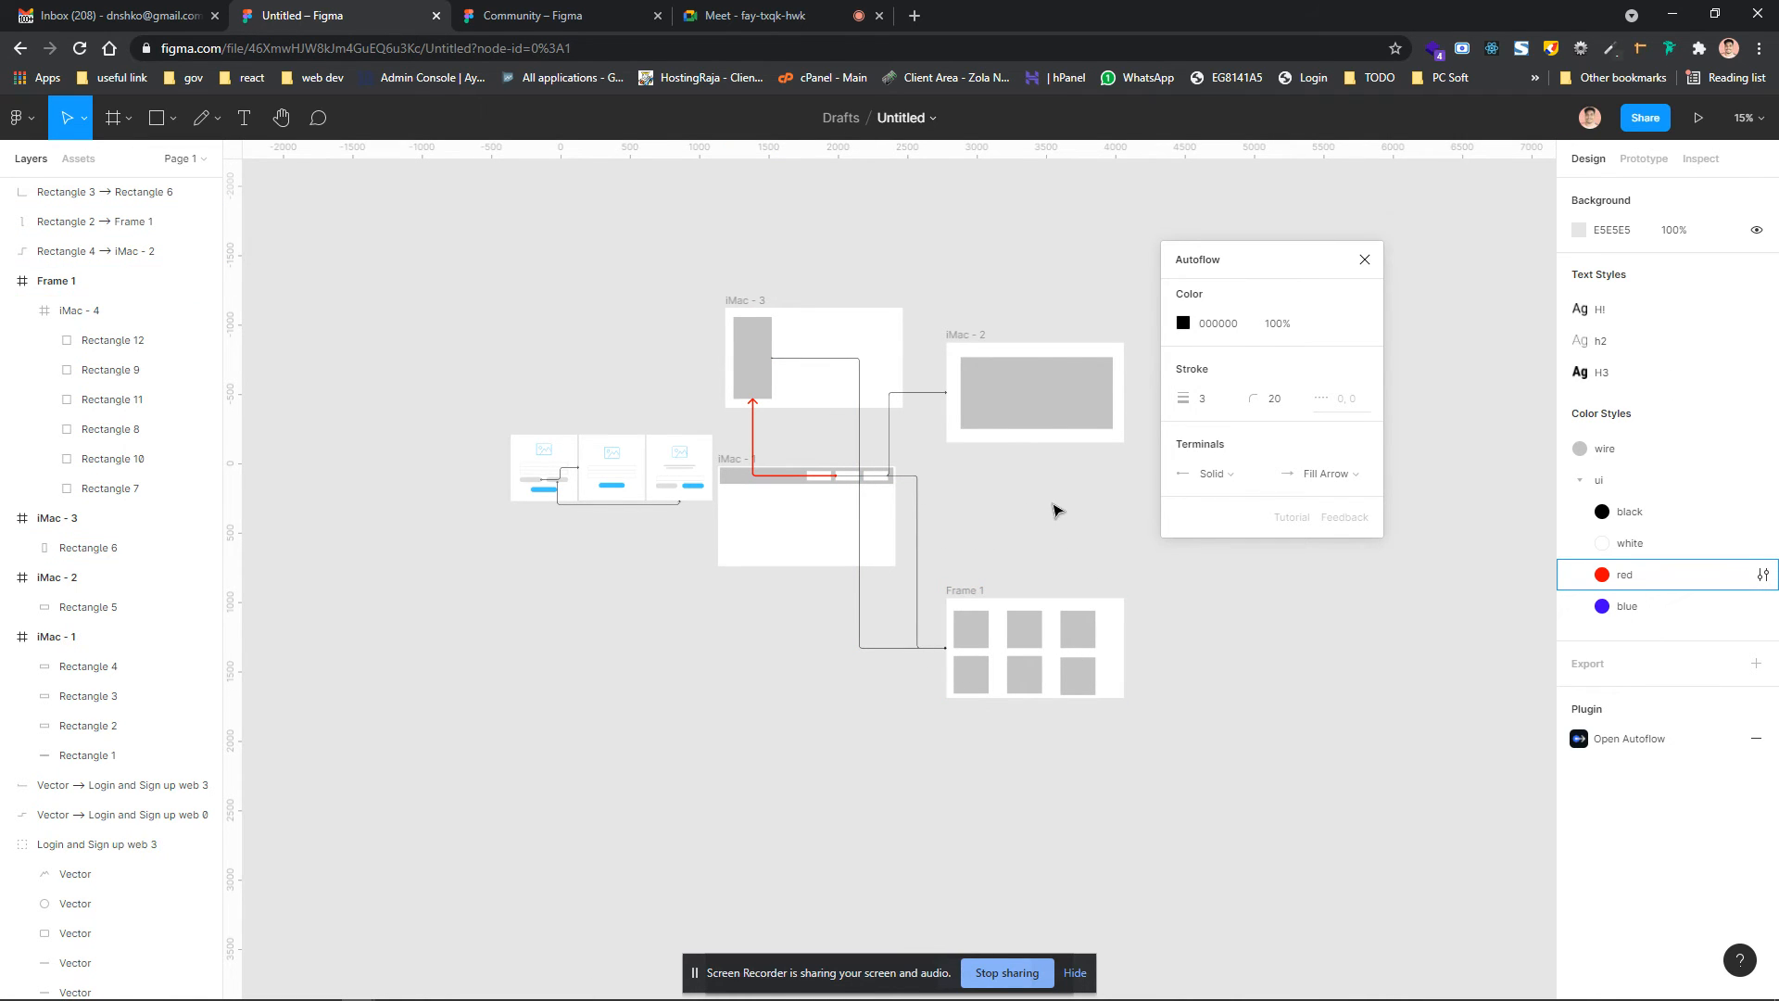
click(1367, 259)
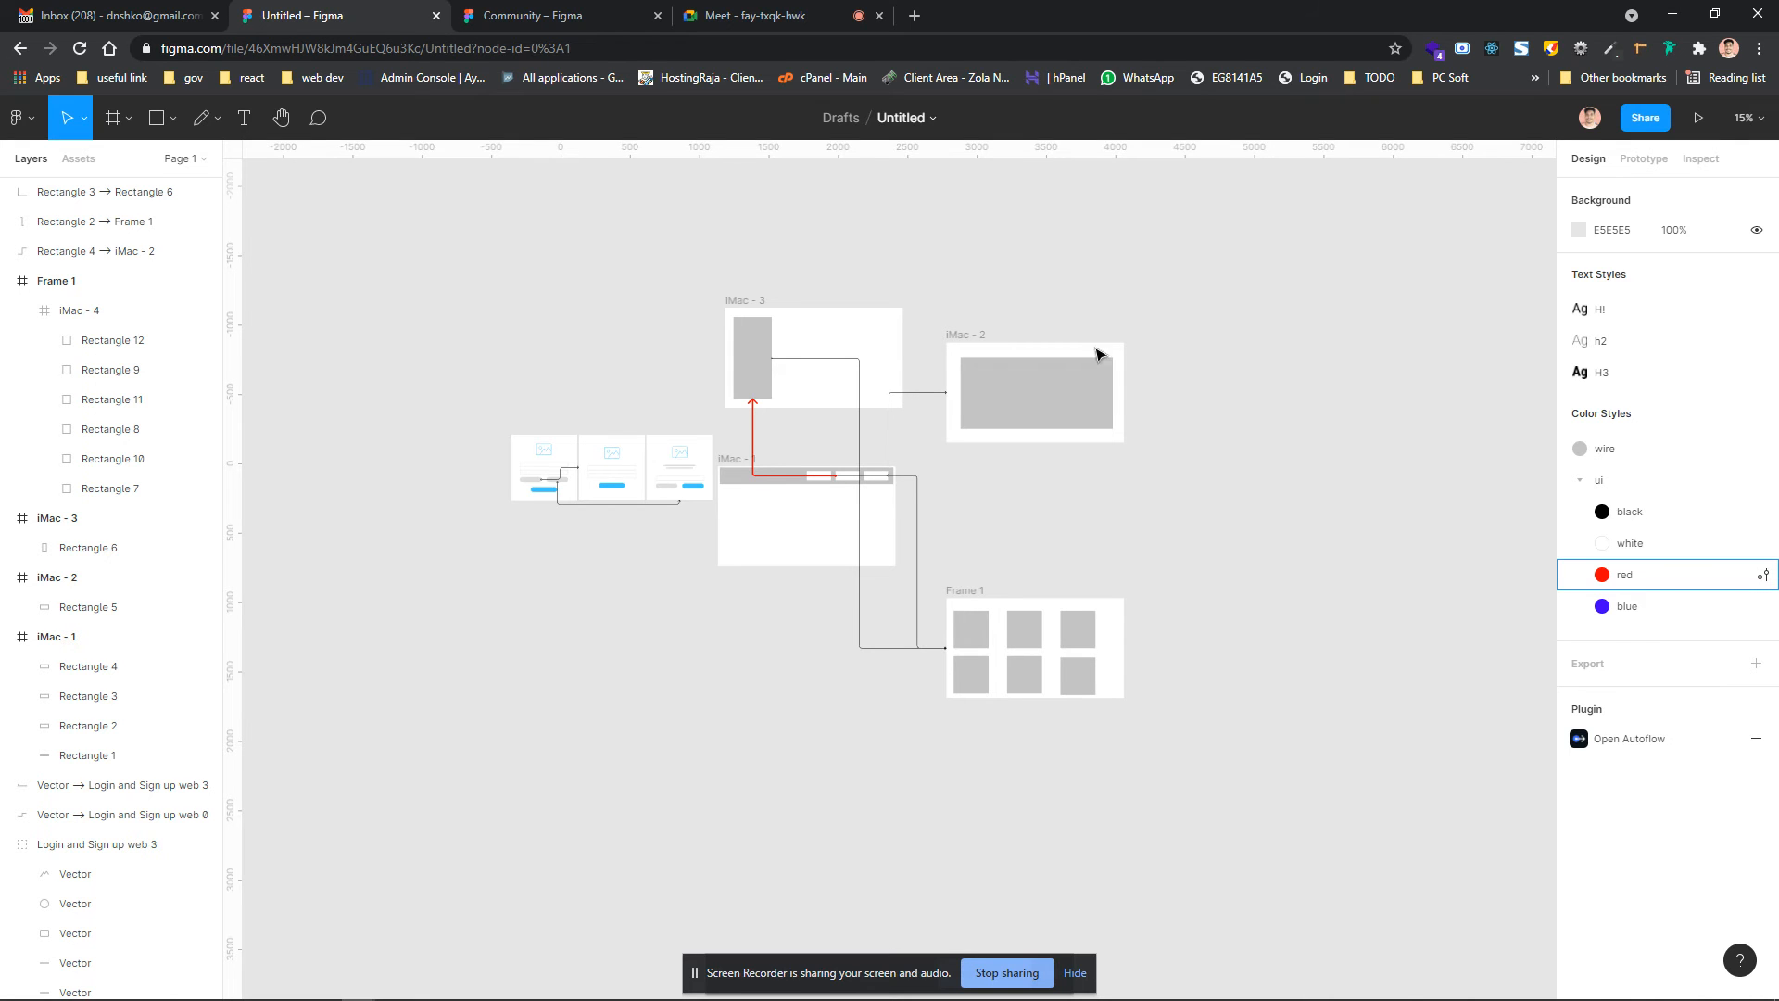
Delete all the wireframes, frames and flow arrows from the canvas
drag(397, 272, 1223, 686)
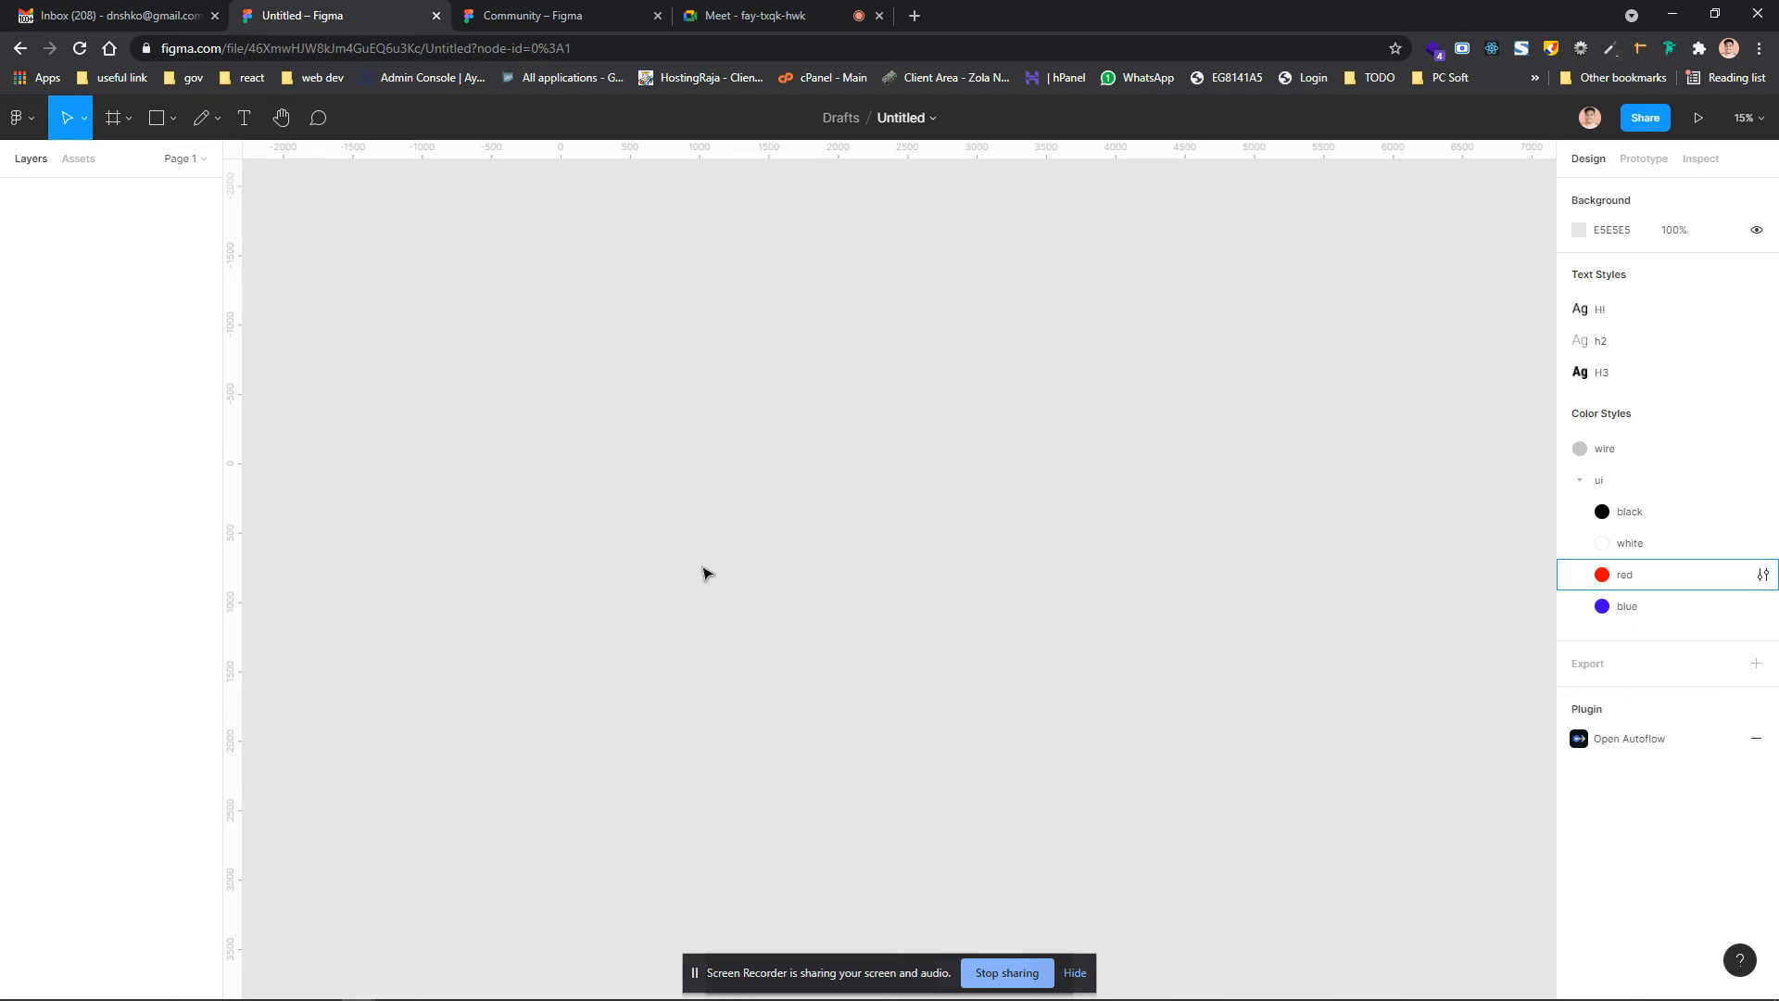
scroll(703, 572, left, 5)
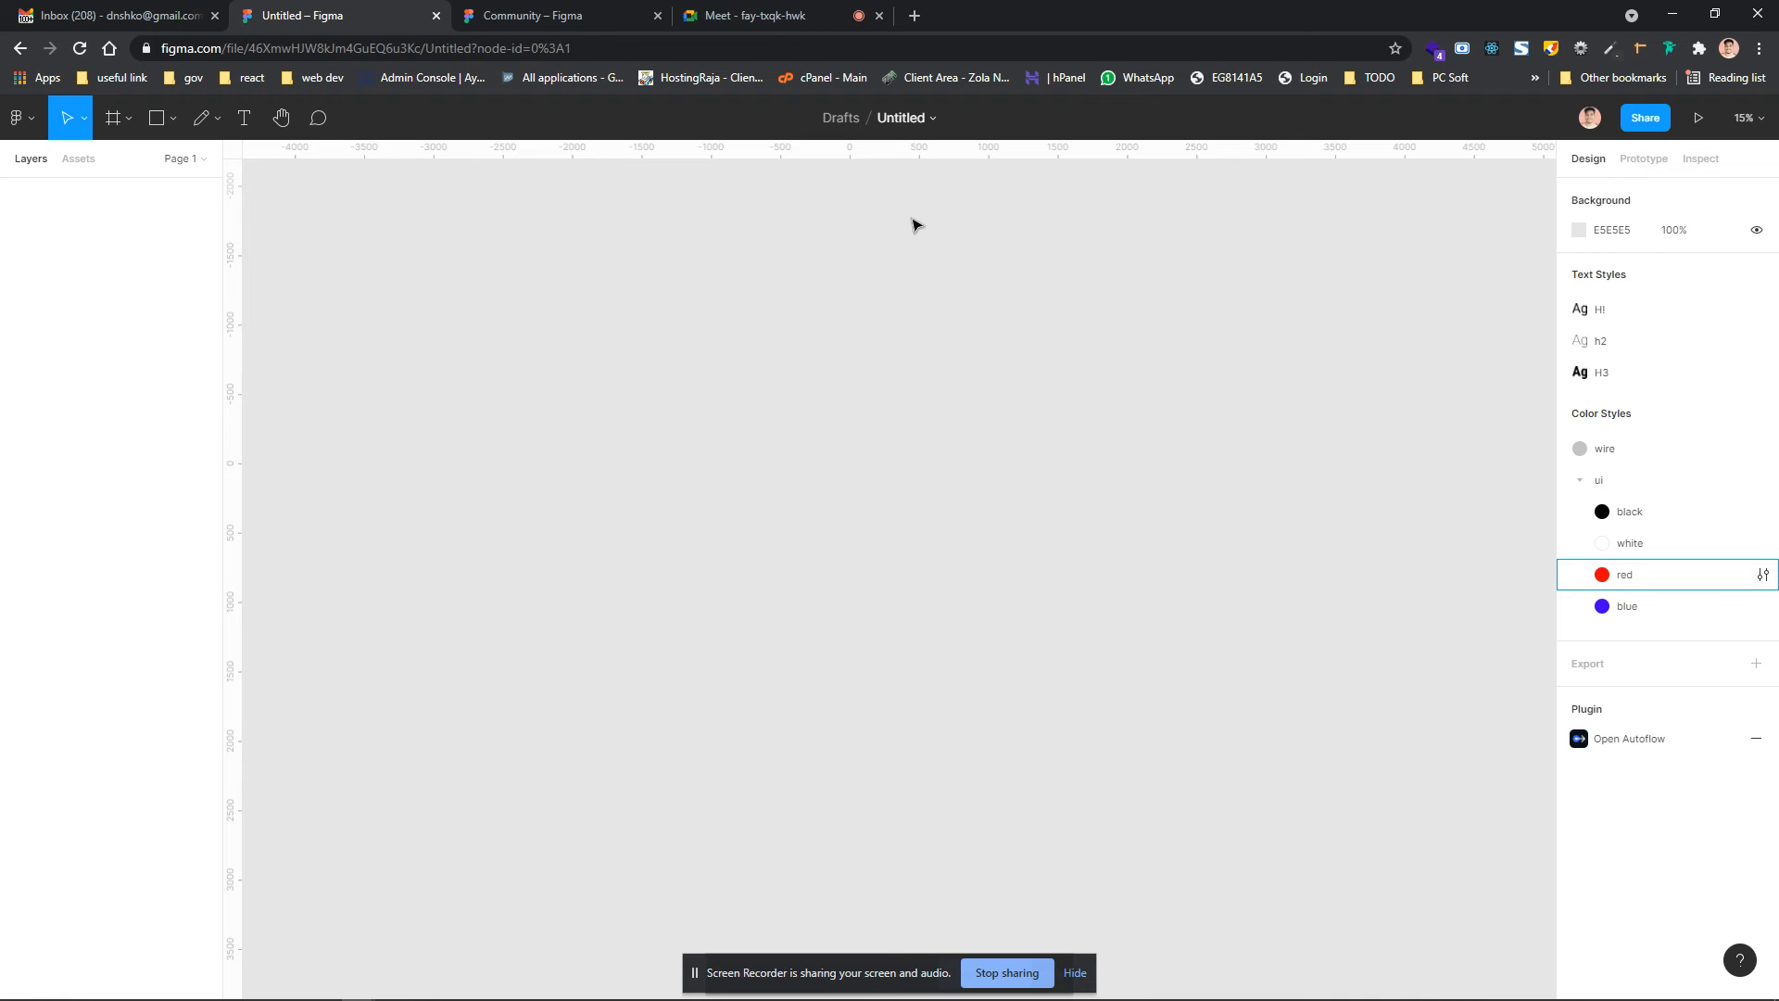
Open amazon.in in a new browser tab
click(928, 16)
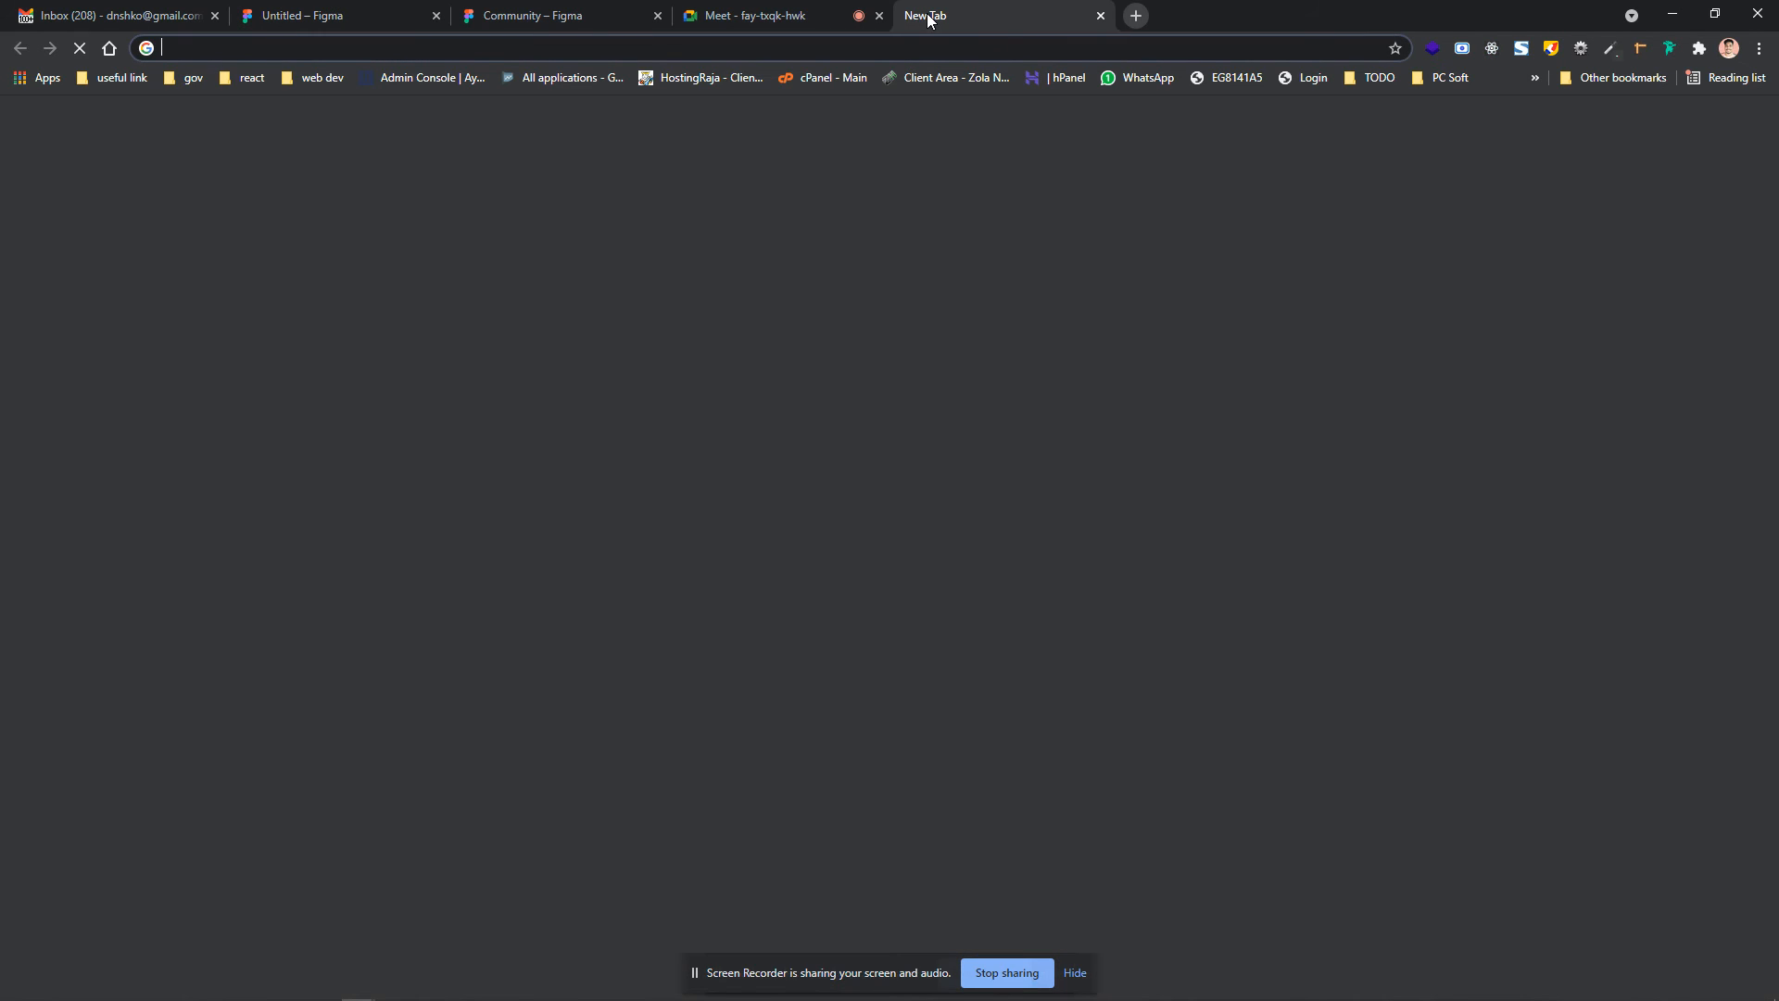
text(d=f(y))
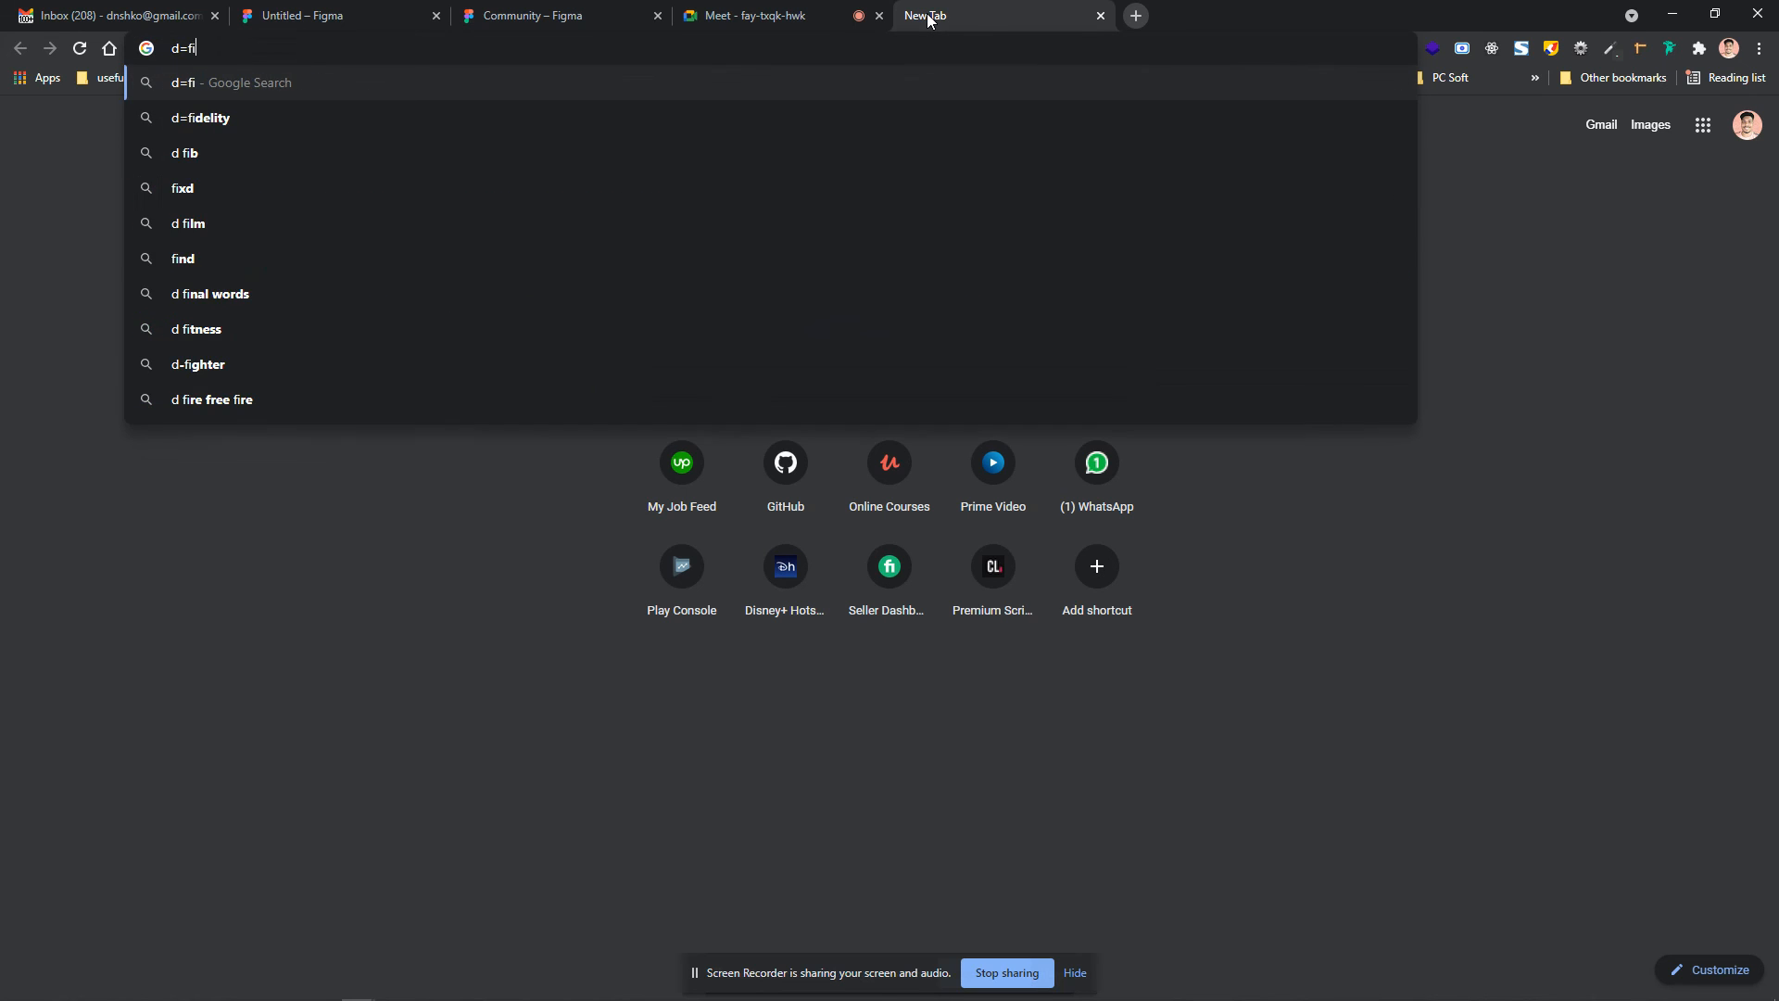
key(Escape)
text(am)
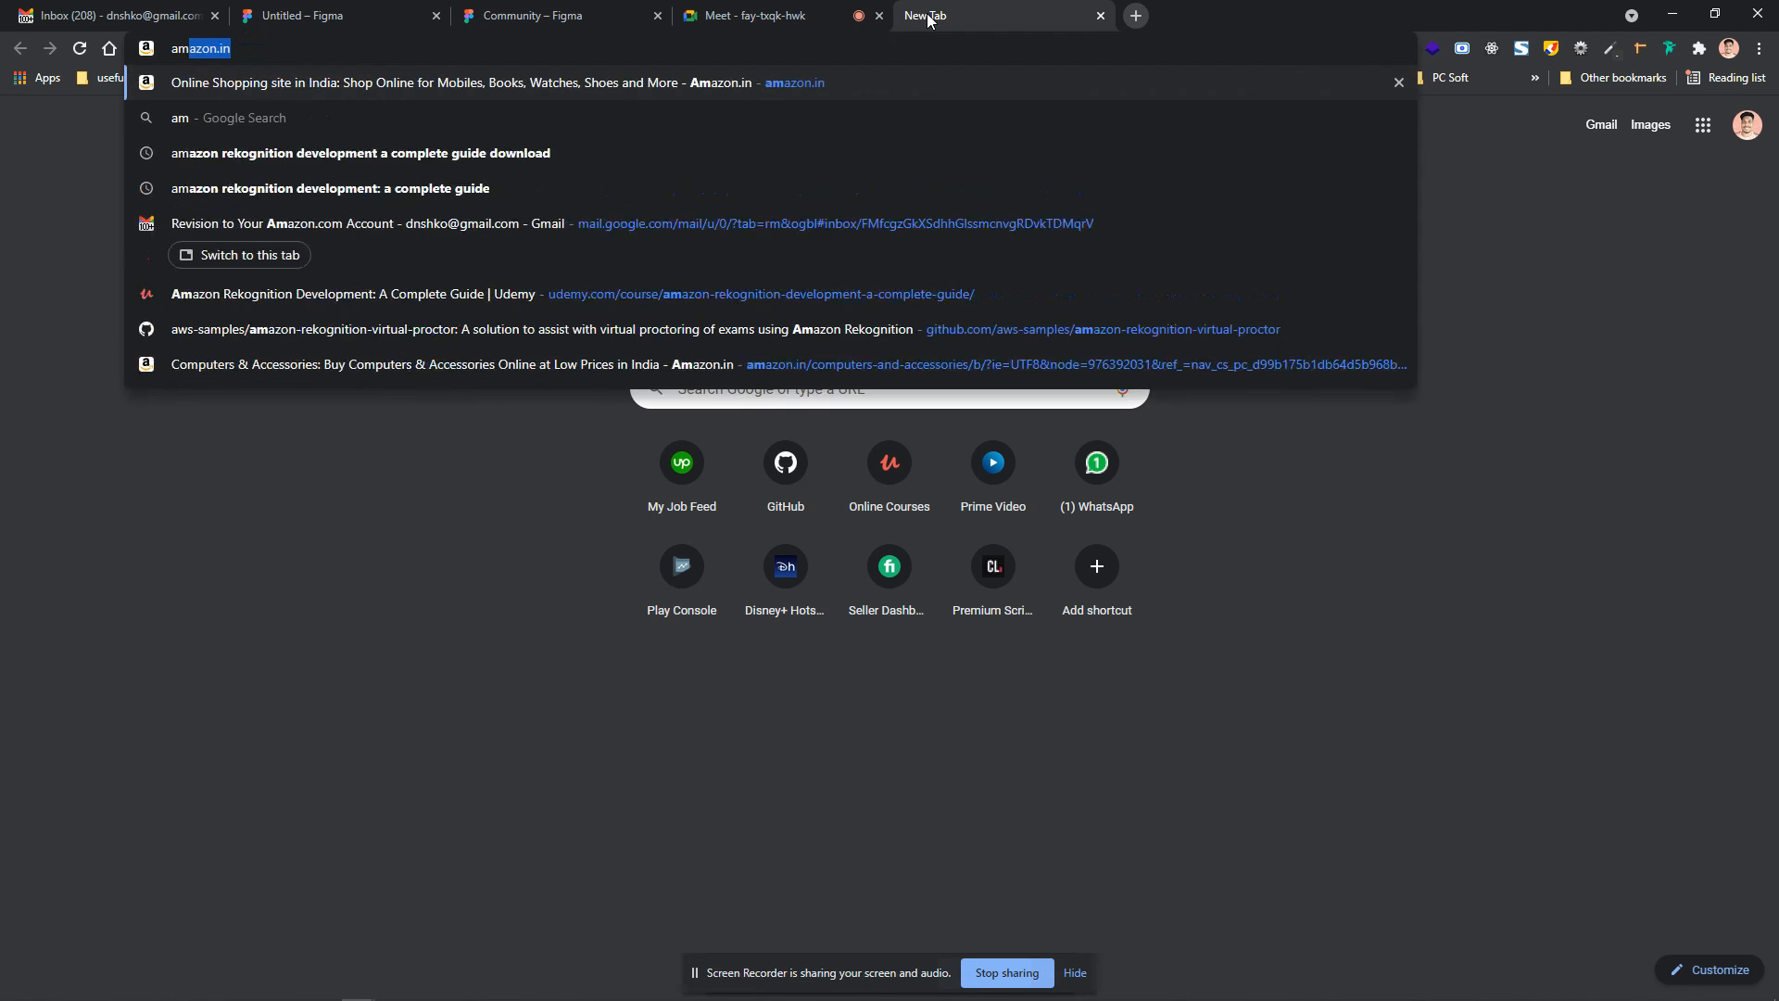
text(azon.in)
key(Return)
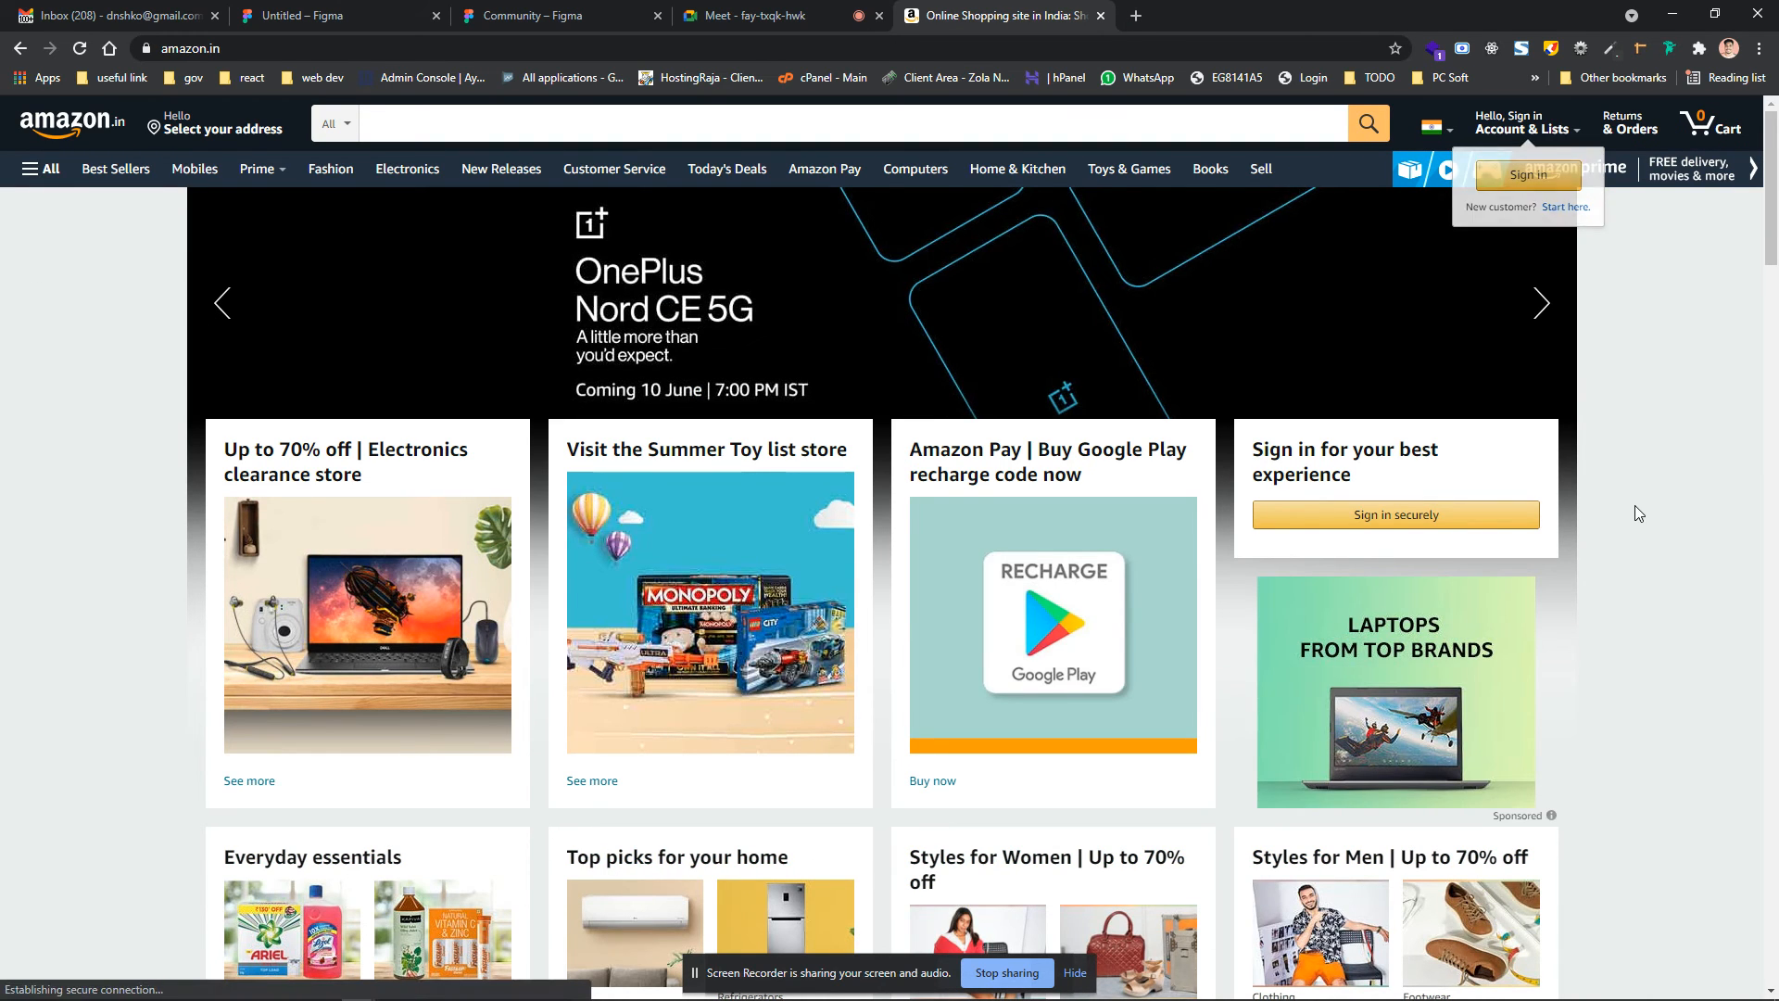
Examine the Amazon homepage layout, from the header, banner and category cards down to the footer
scroll(1636, 507, down, 10)
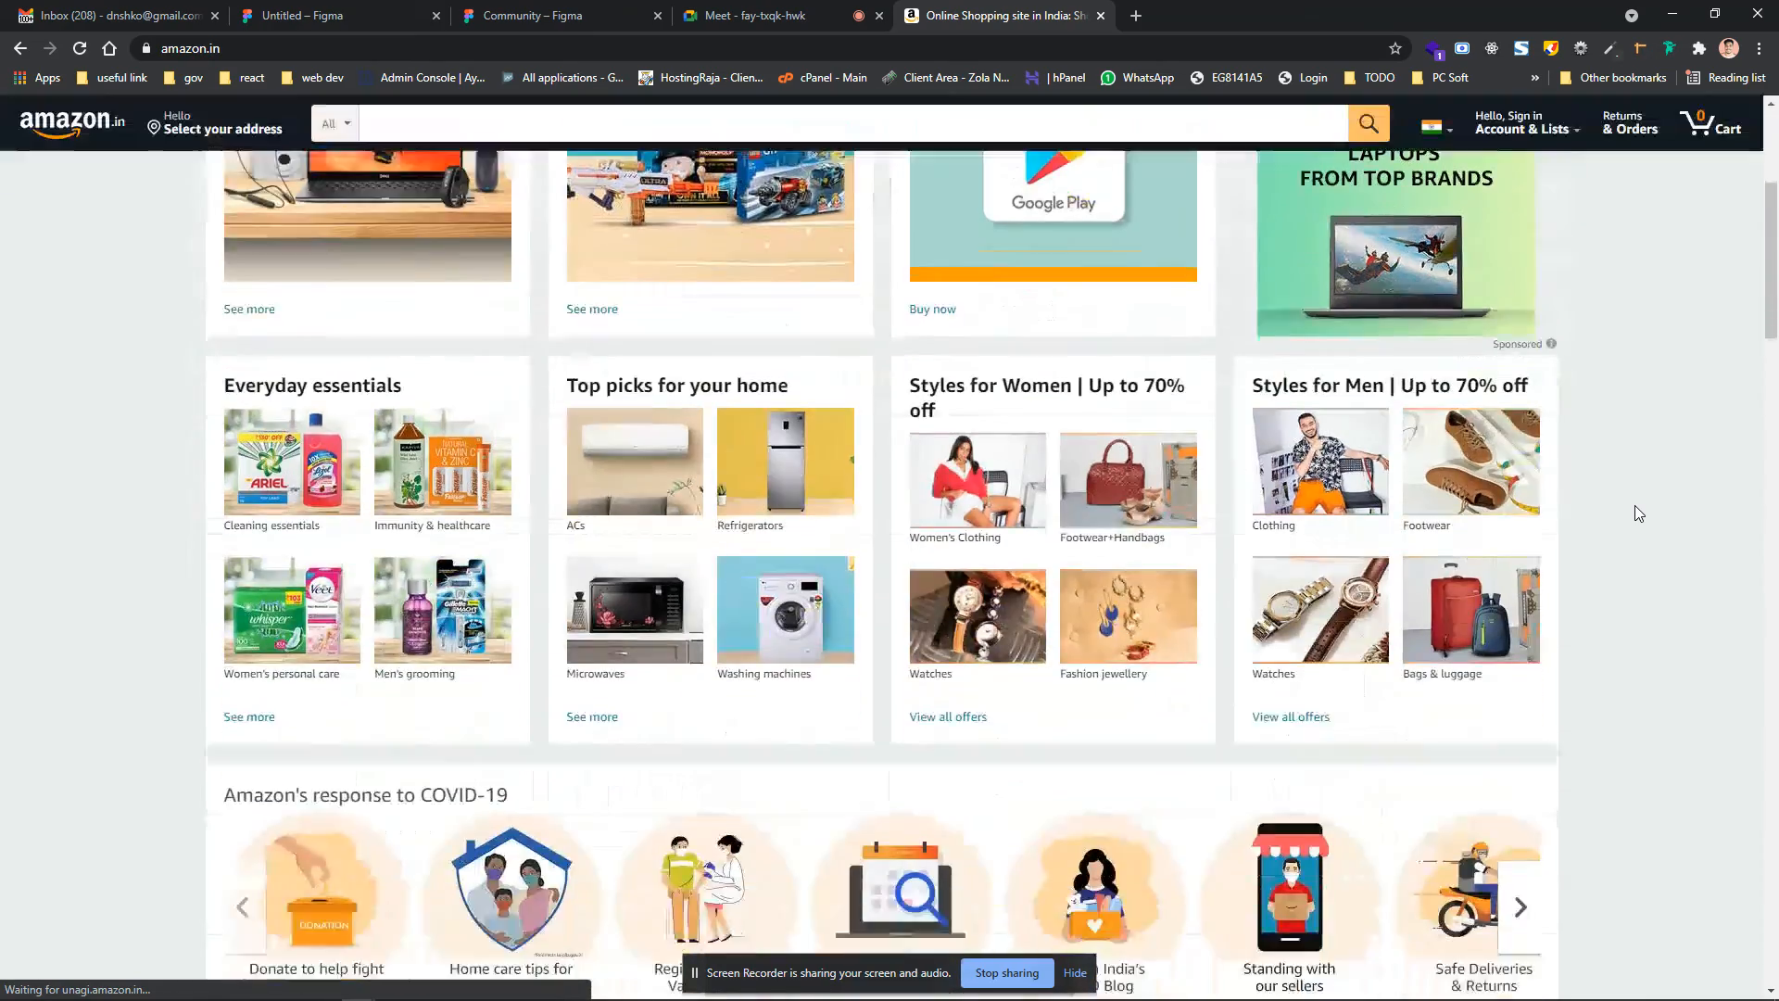
scroll(1635, 508, up, 9)
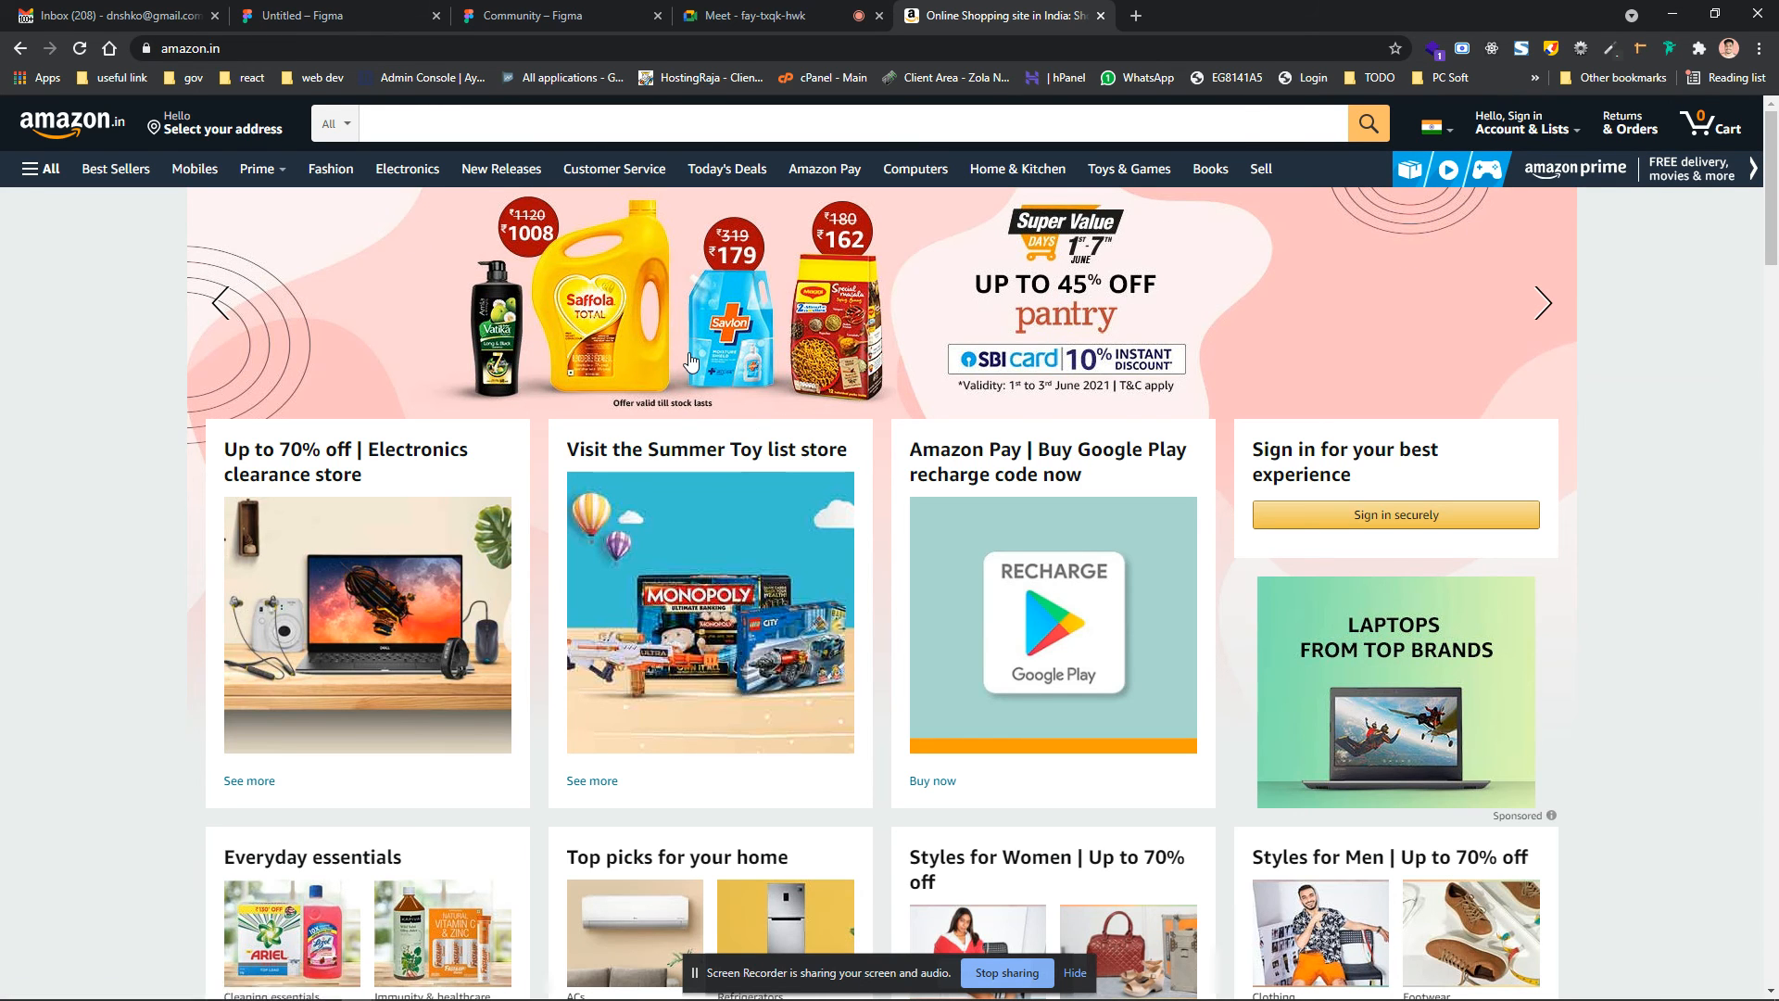
scroll(611, 212, down, 4)
scroll(469, 445, up, 2)
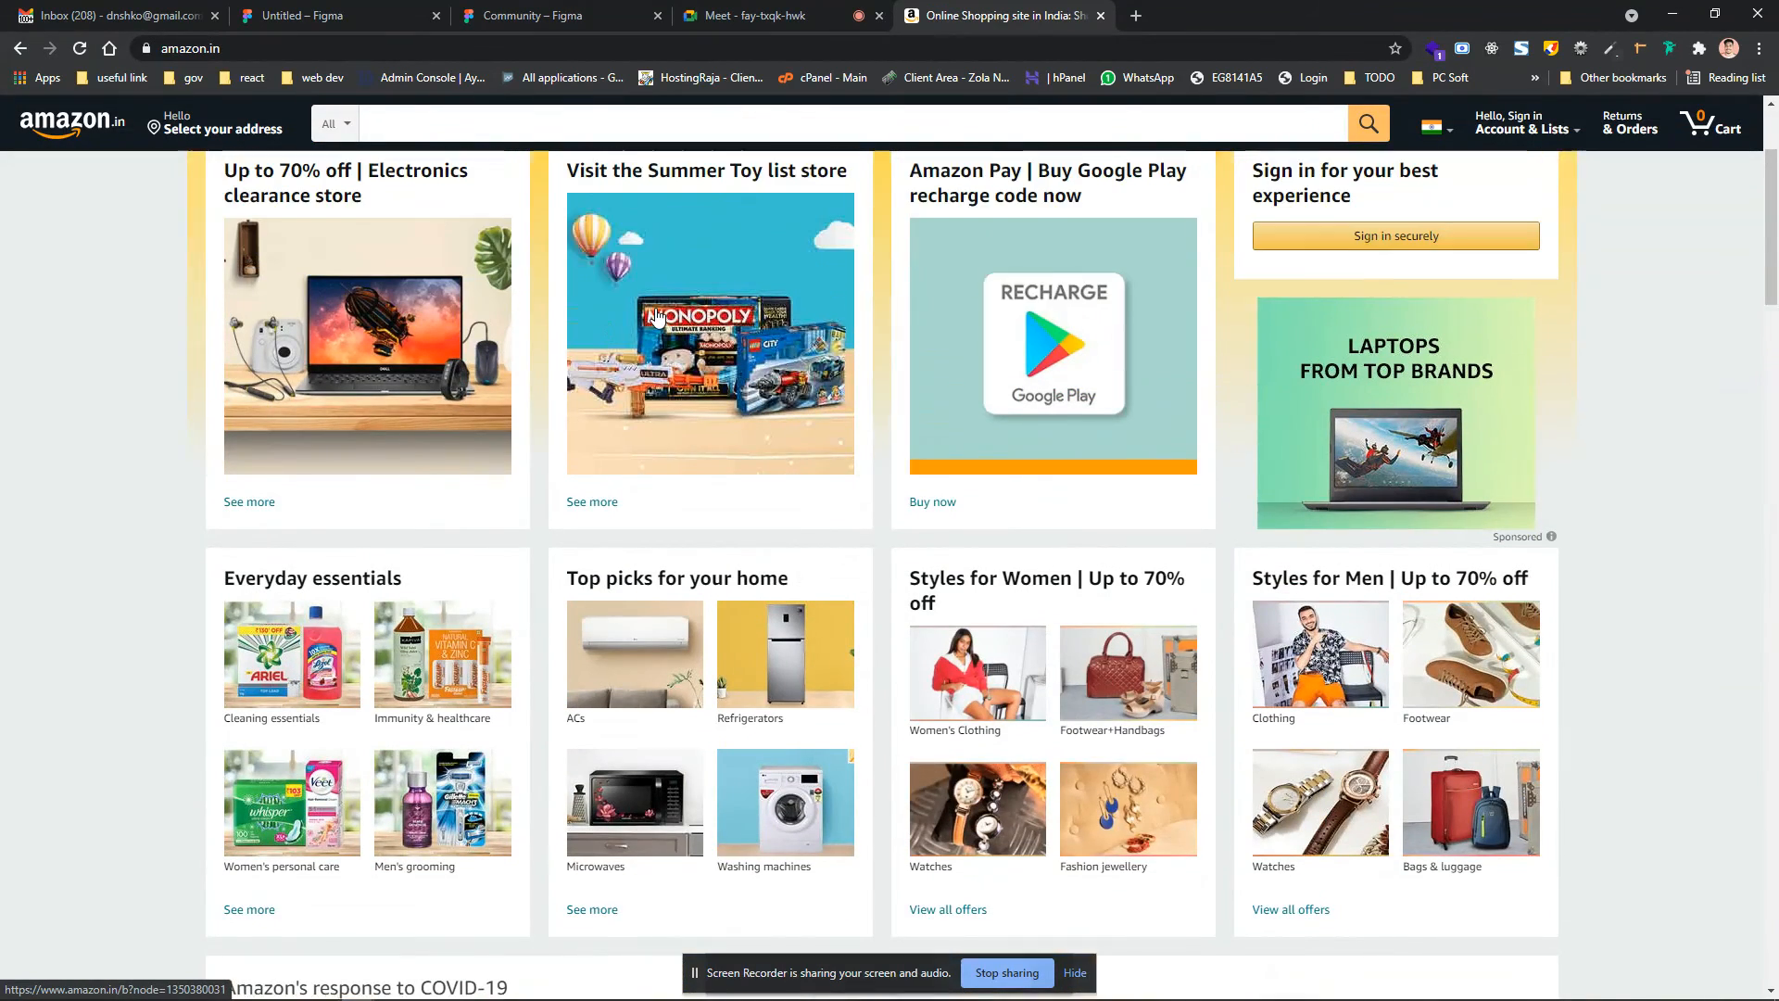
scroll(768, 482, down, 6)
scroll(767, 483, down, 15)
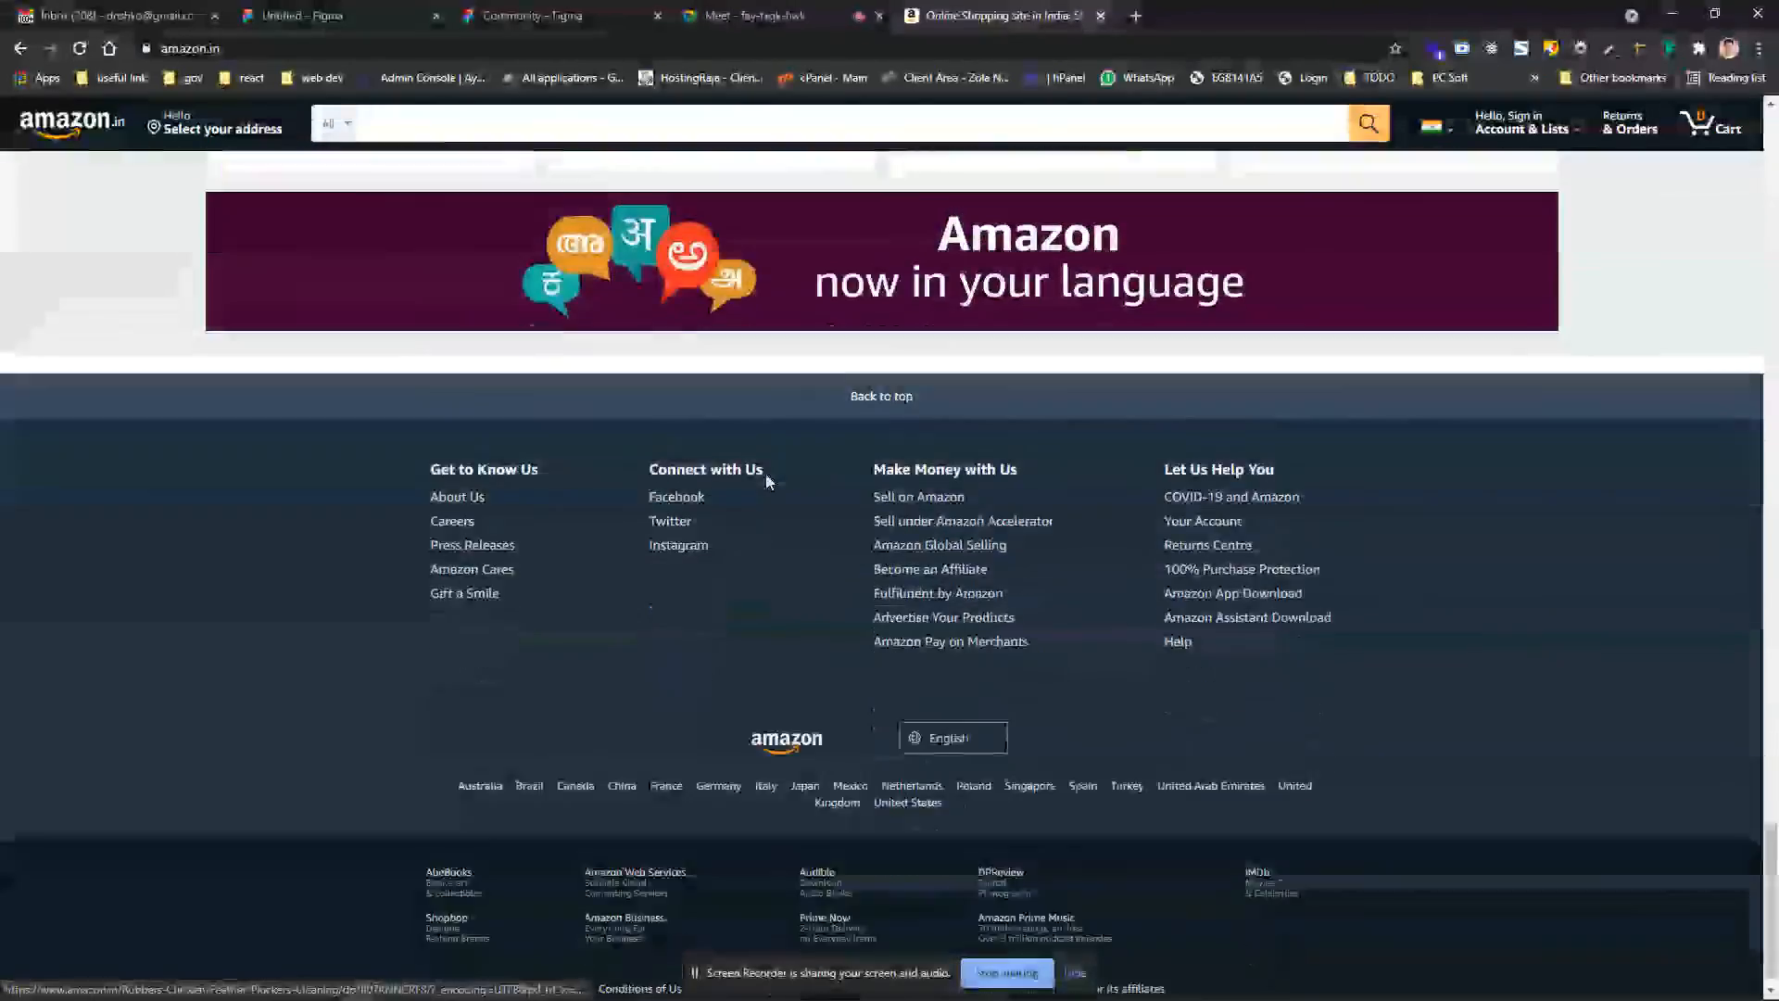
scroll(555, 683, down, 5)
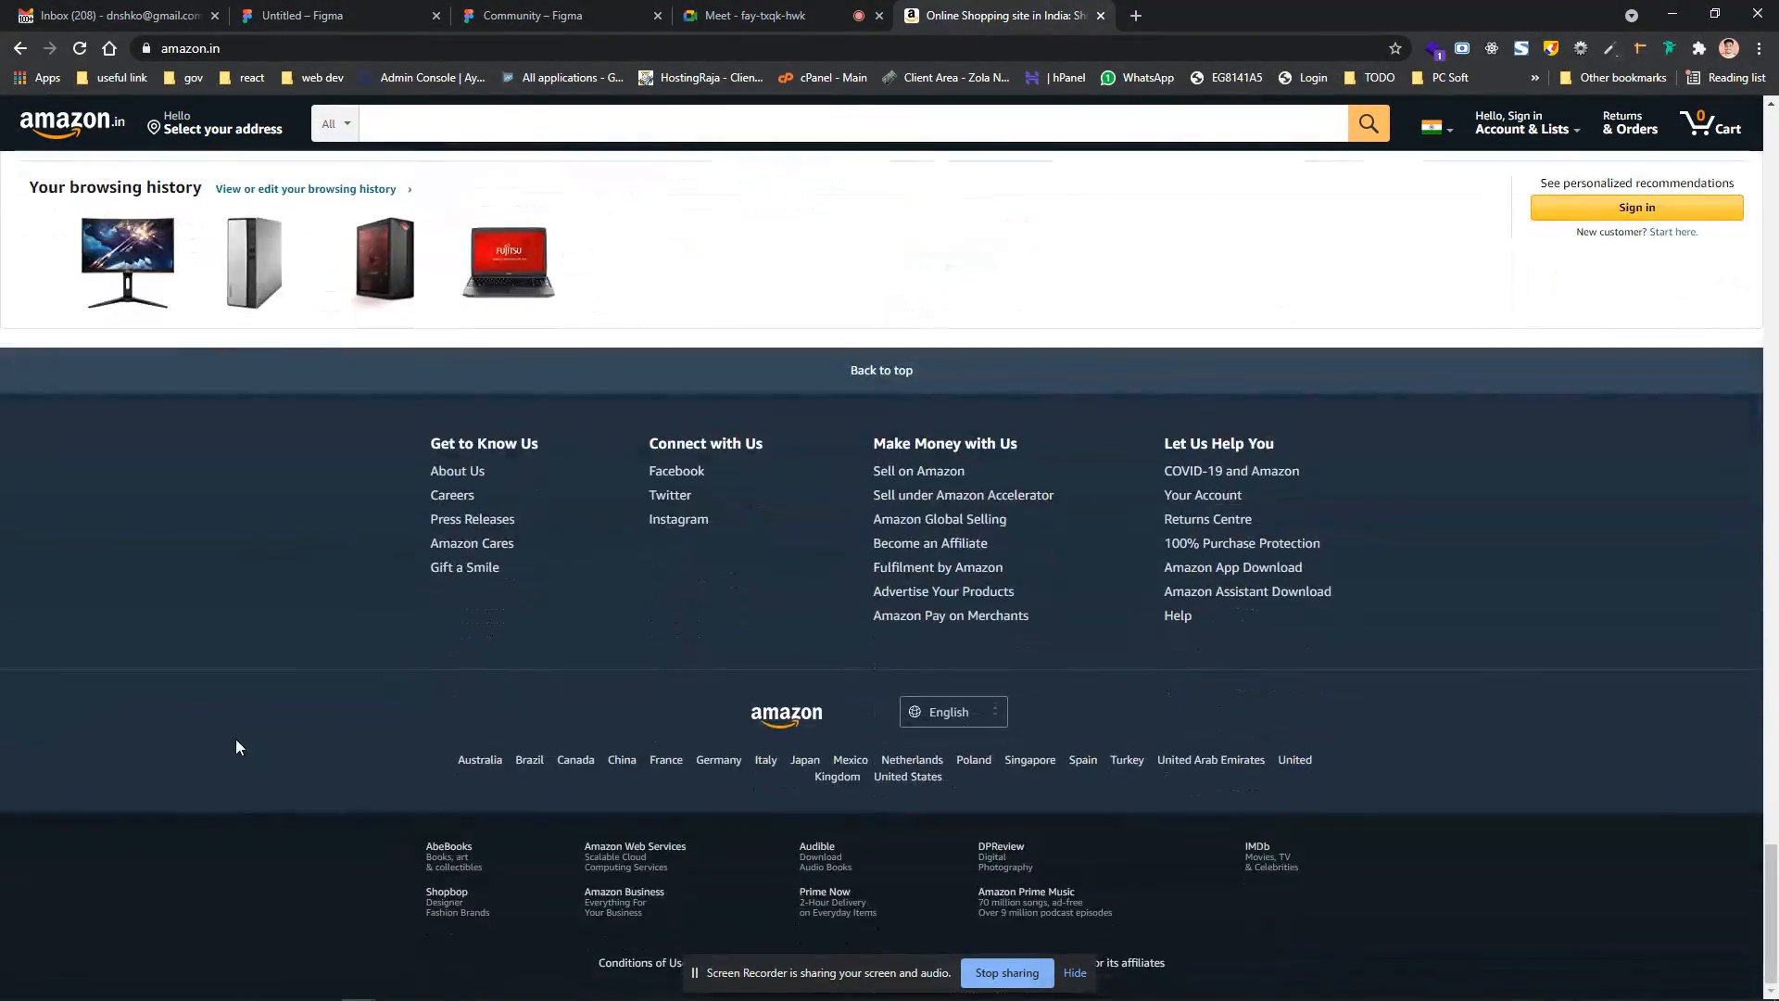
scroll(346, 567, up, 20)
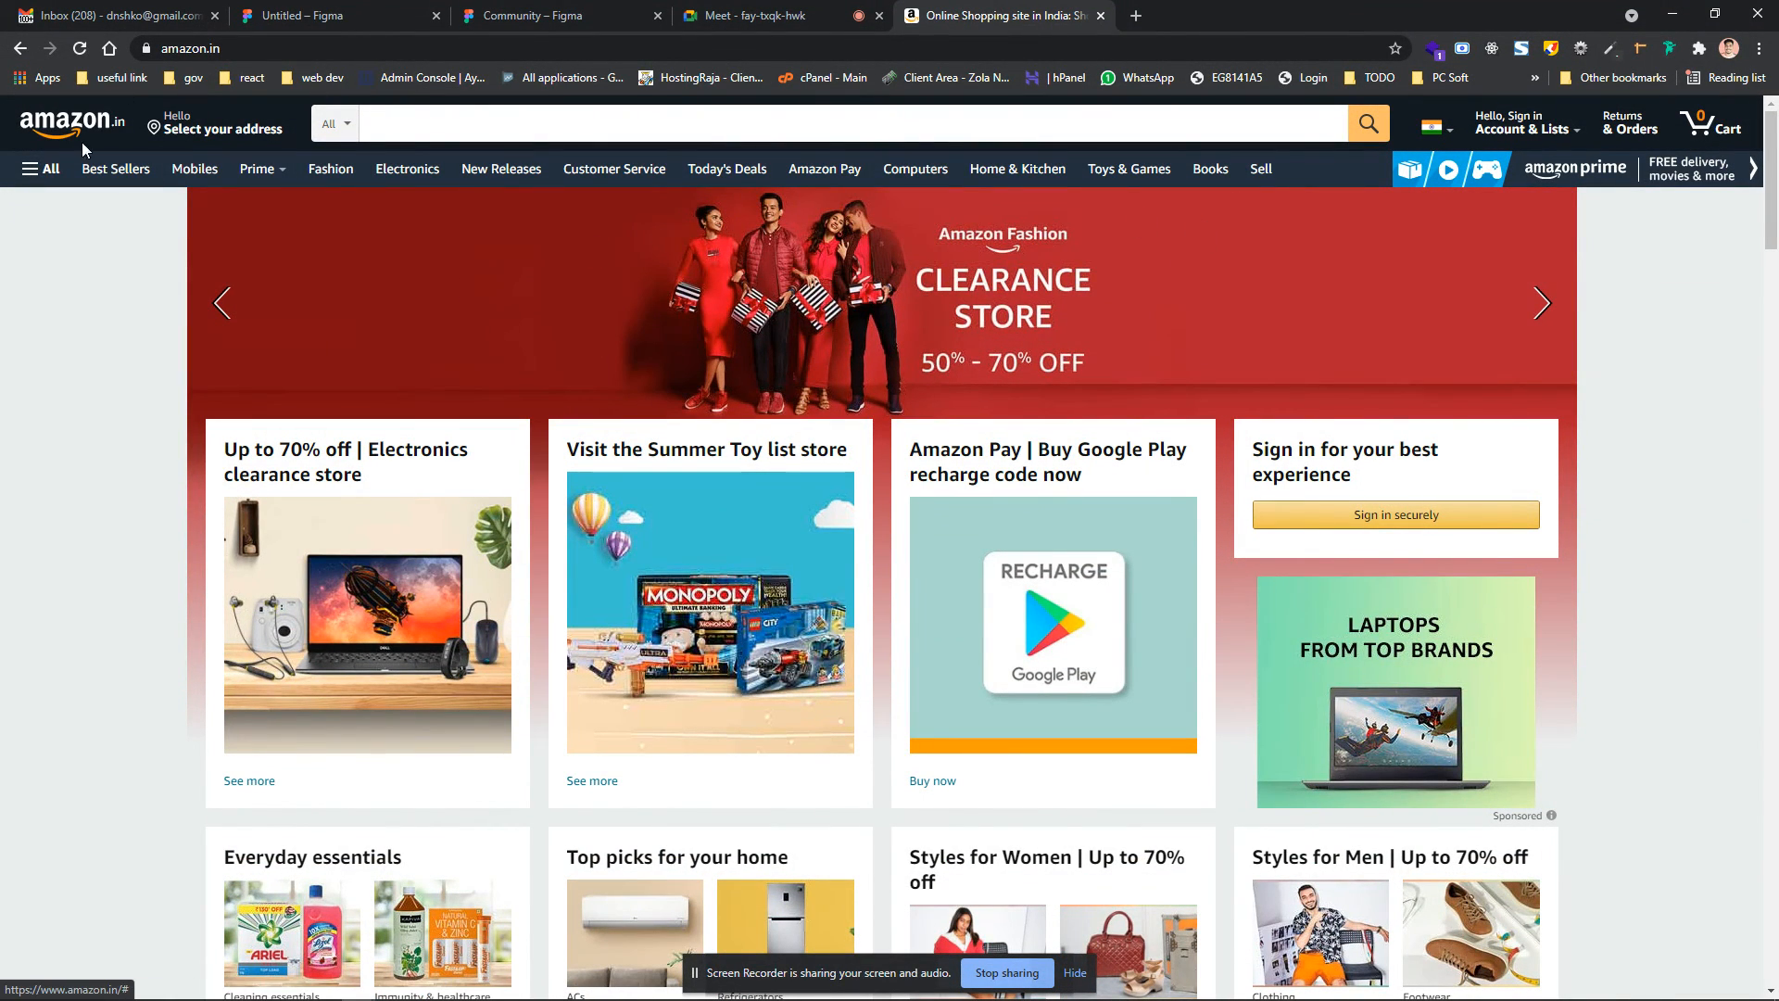
scroll(370, 288, down, 2)
scroll(464, 296, up, 2)
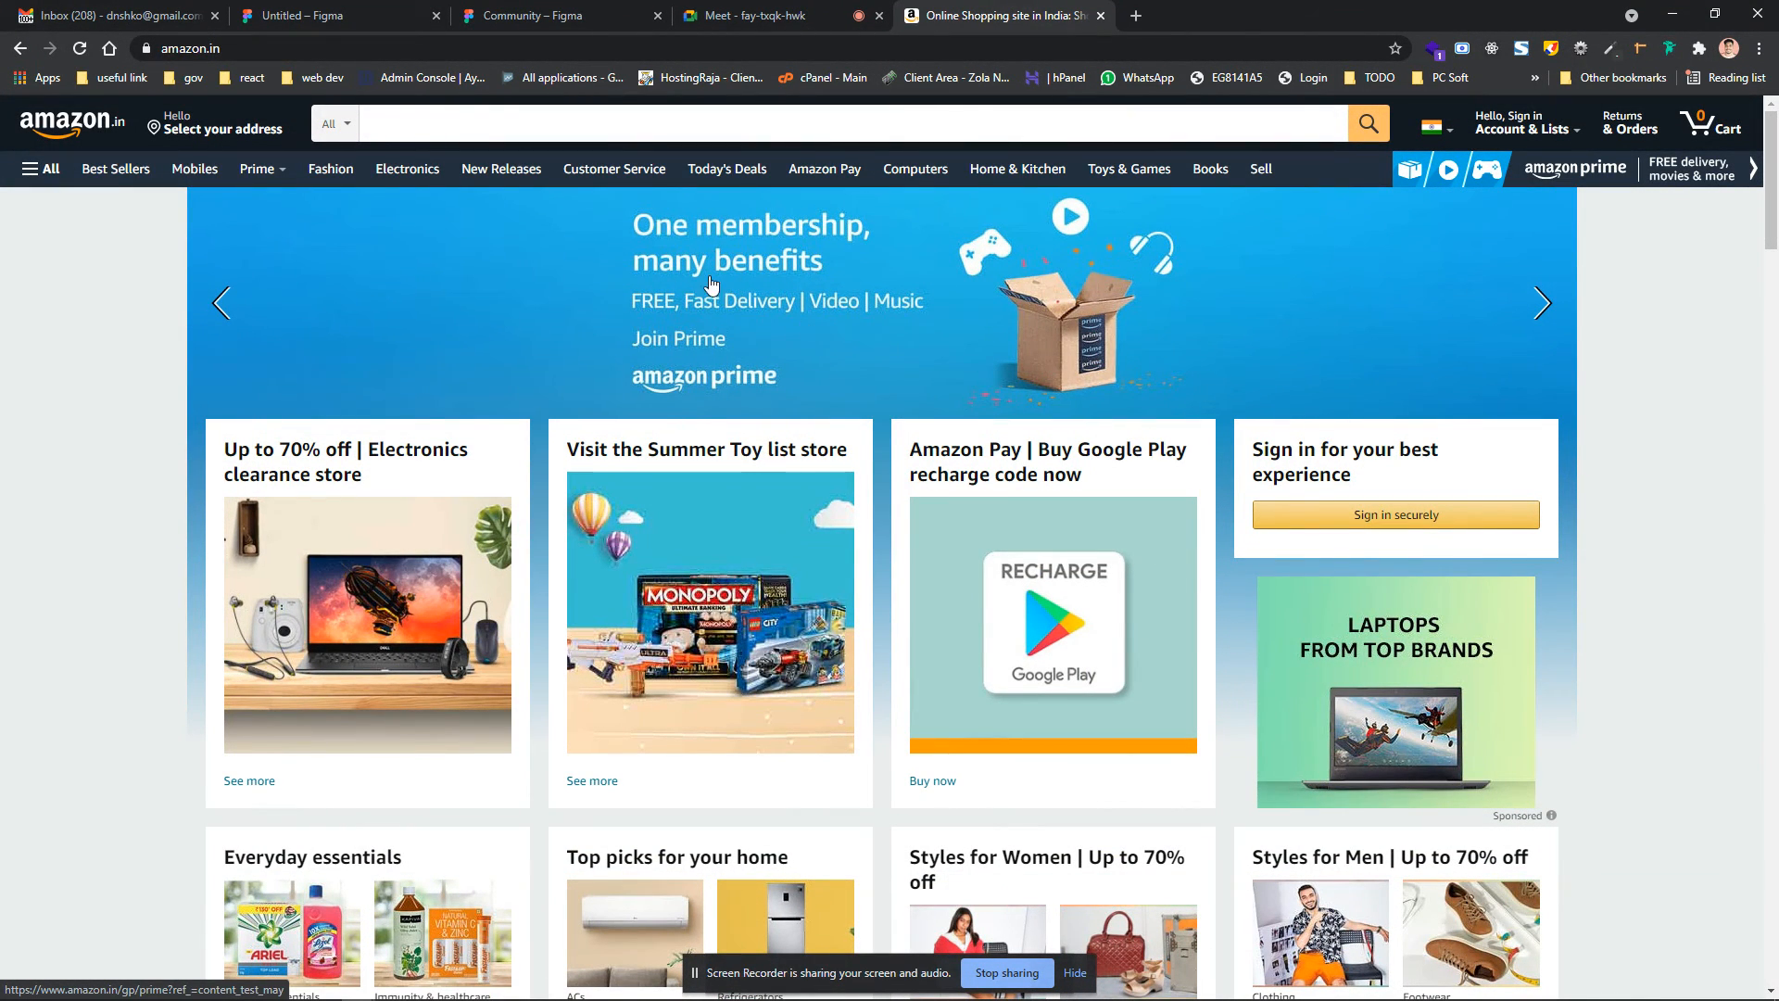
scroll(782, 341, down, 1)
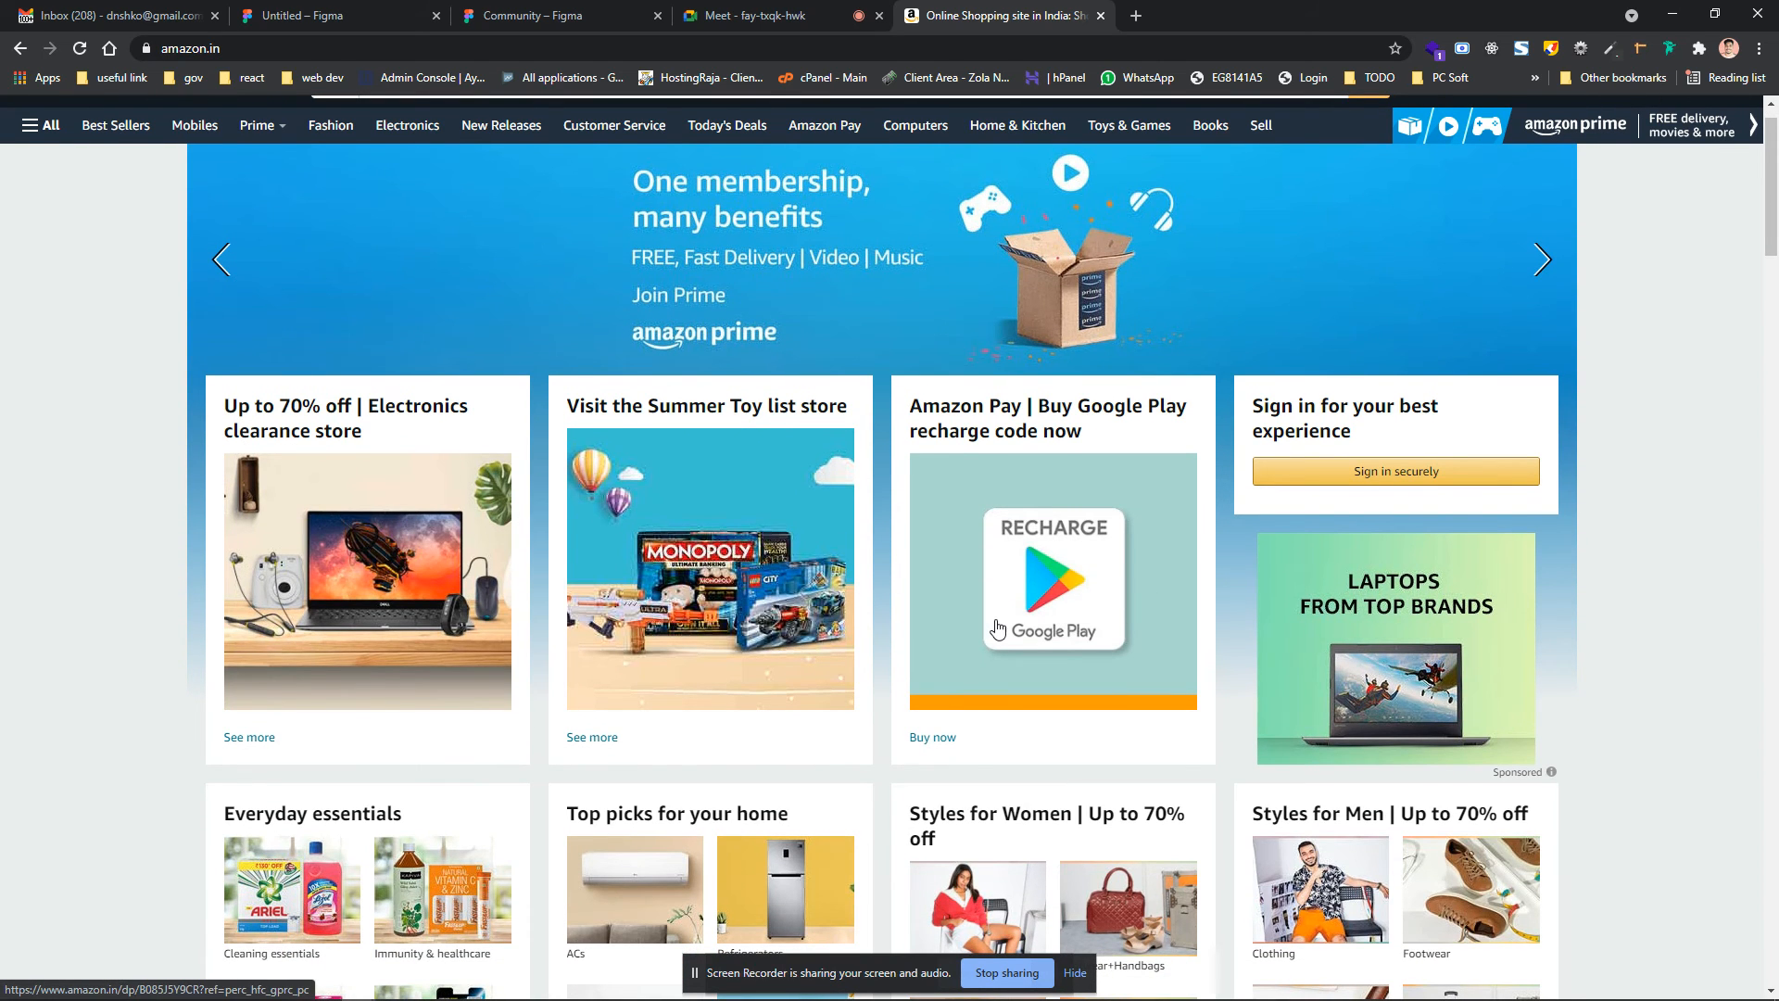
scroll(998, 628, up, 1)
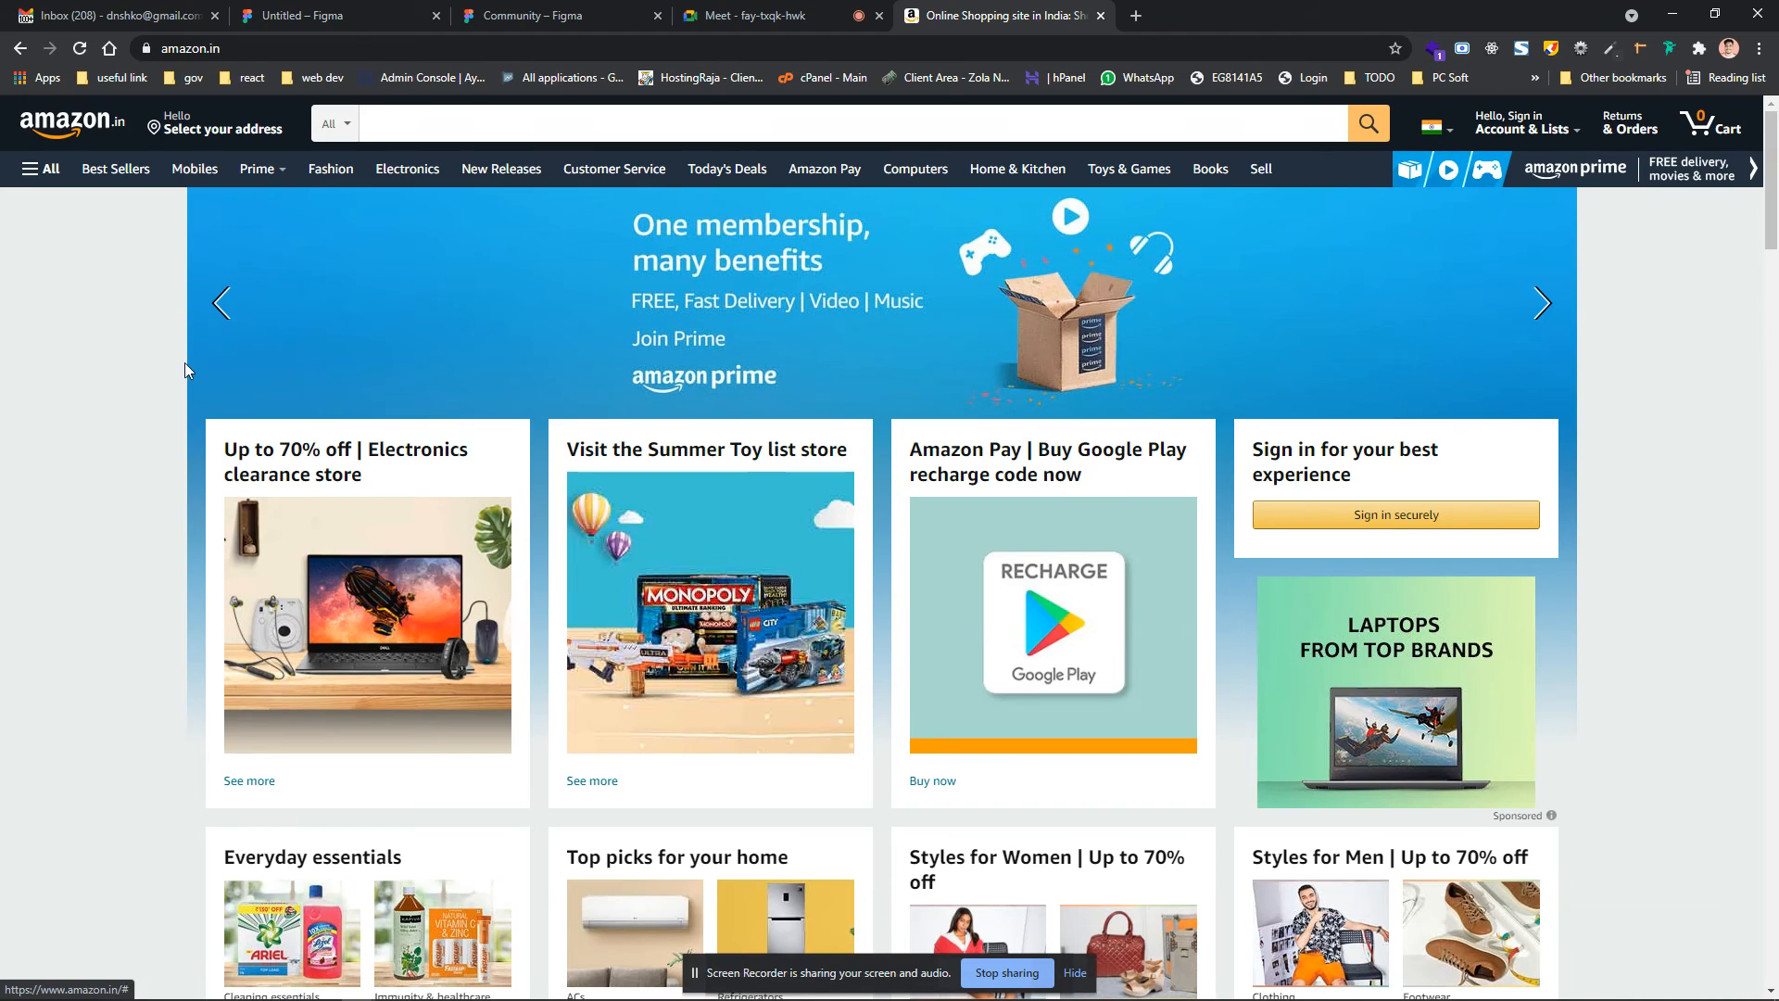
Open the Electronics clearance store page and look through its banner, deals and product sections
click(367, 658)
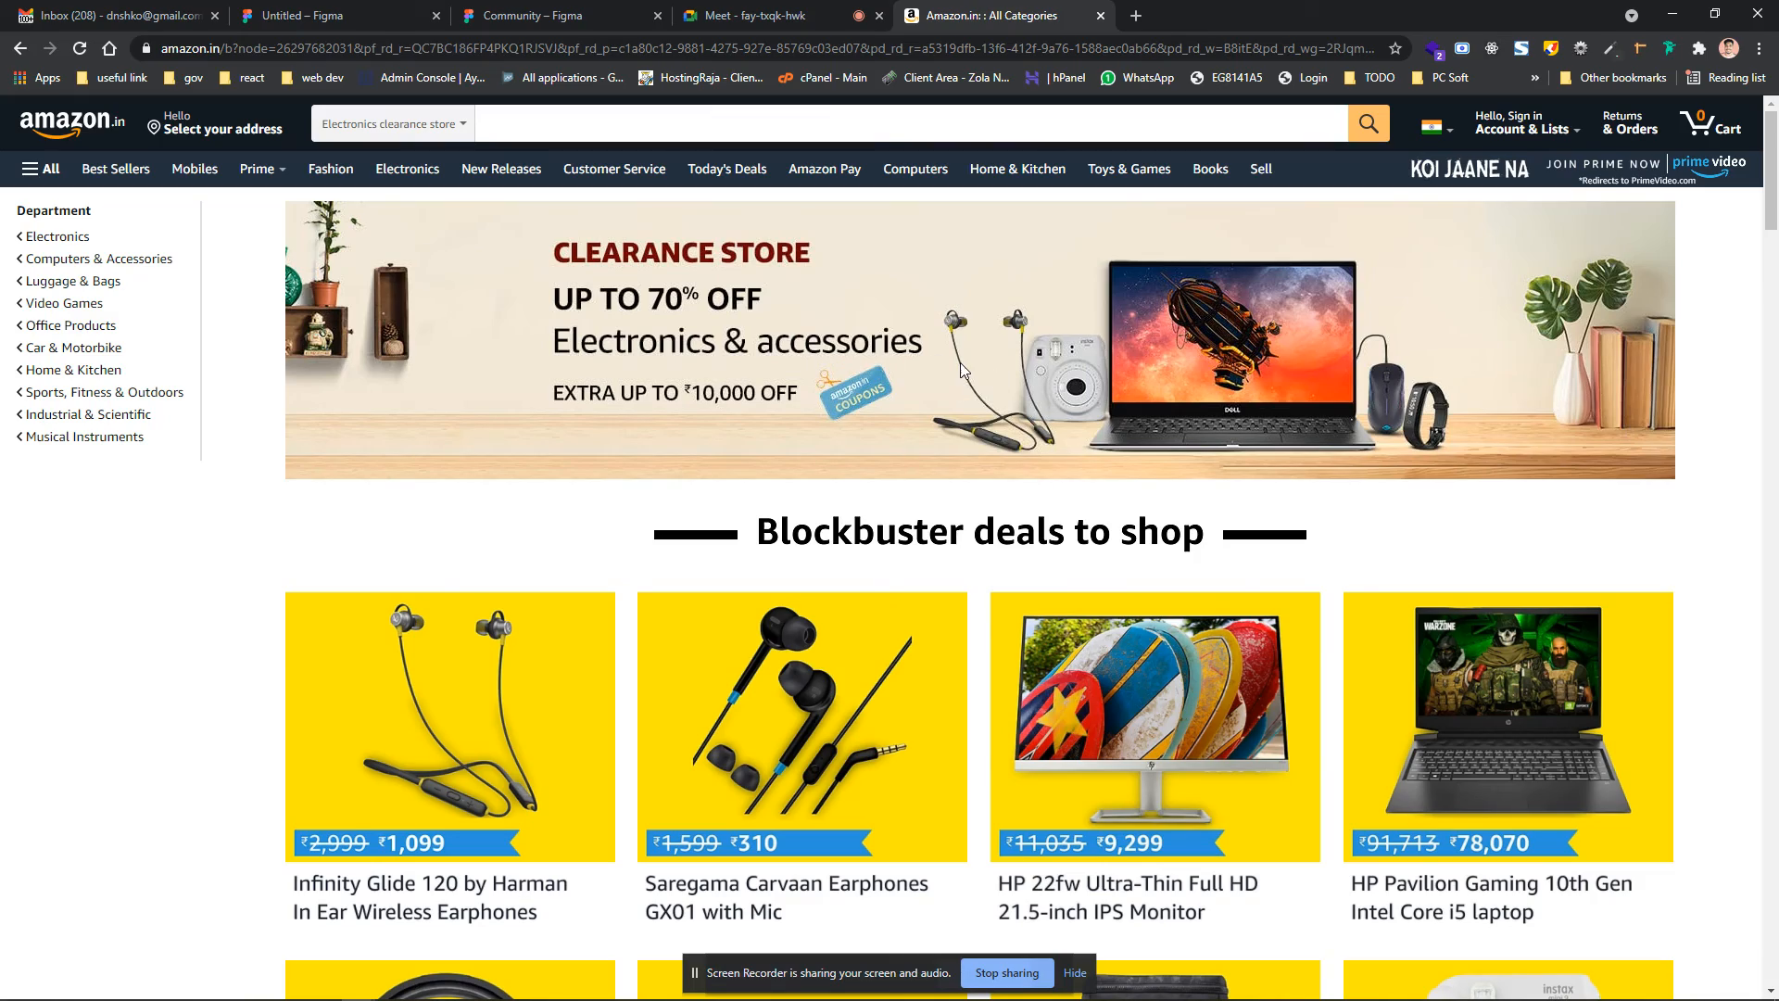
scroll(827, 377, down, 12)
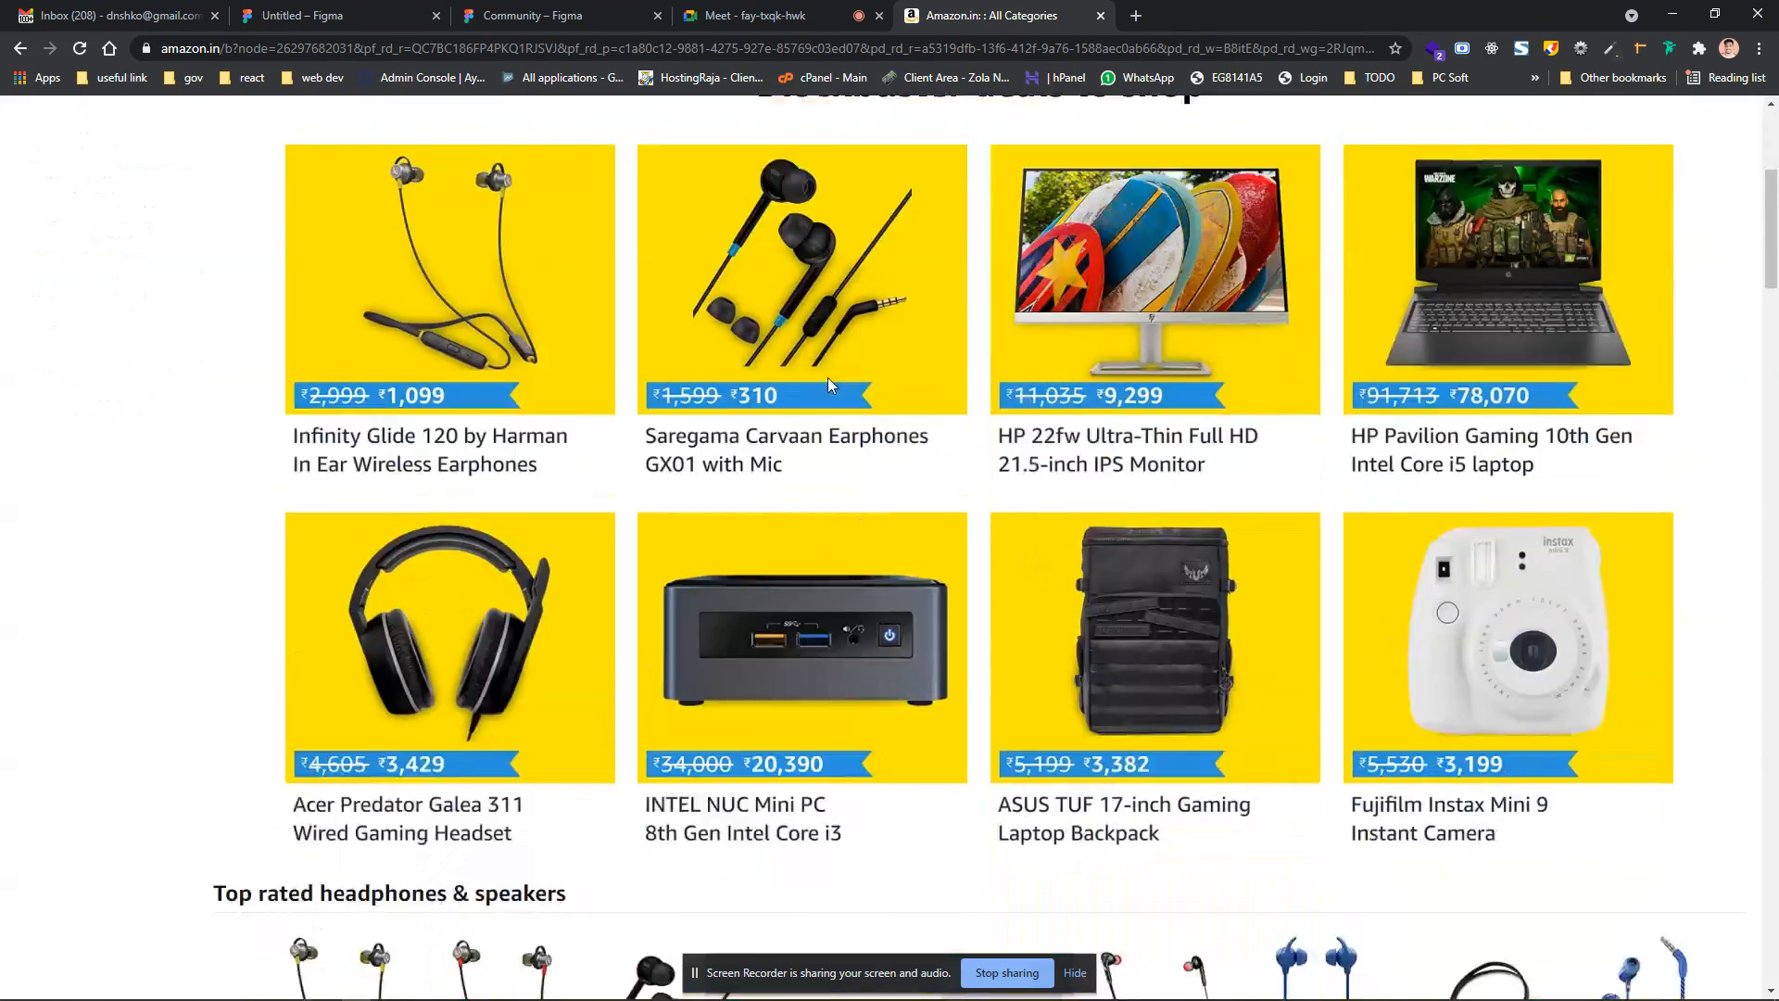
scroll(1089, 515, down, 18)
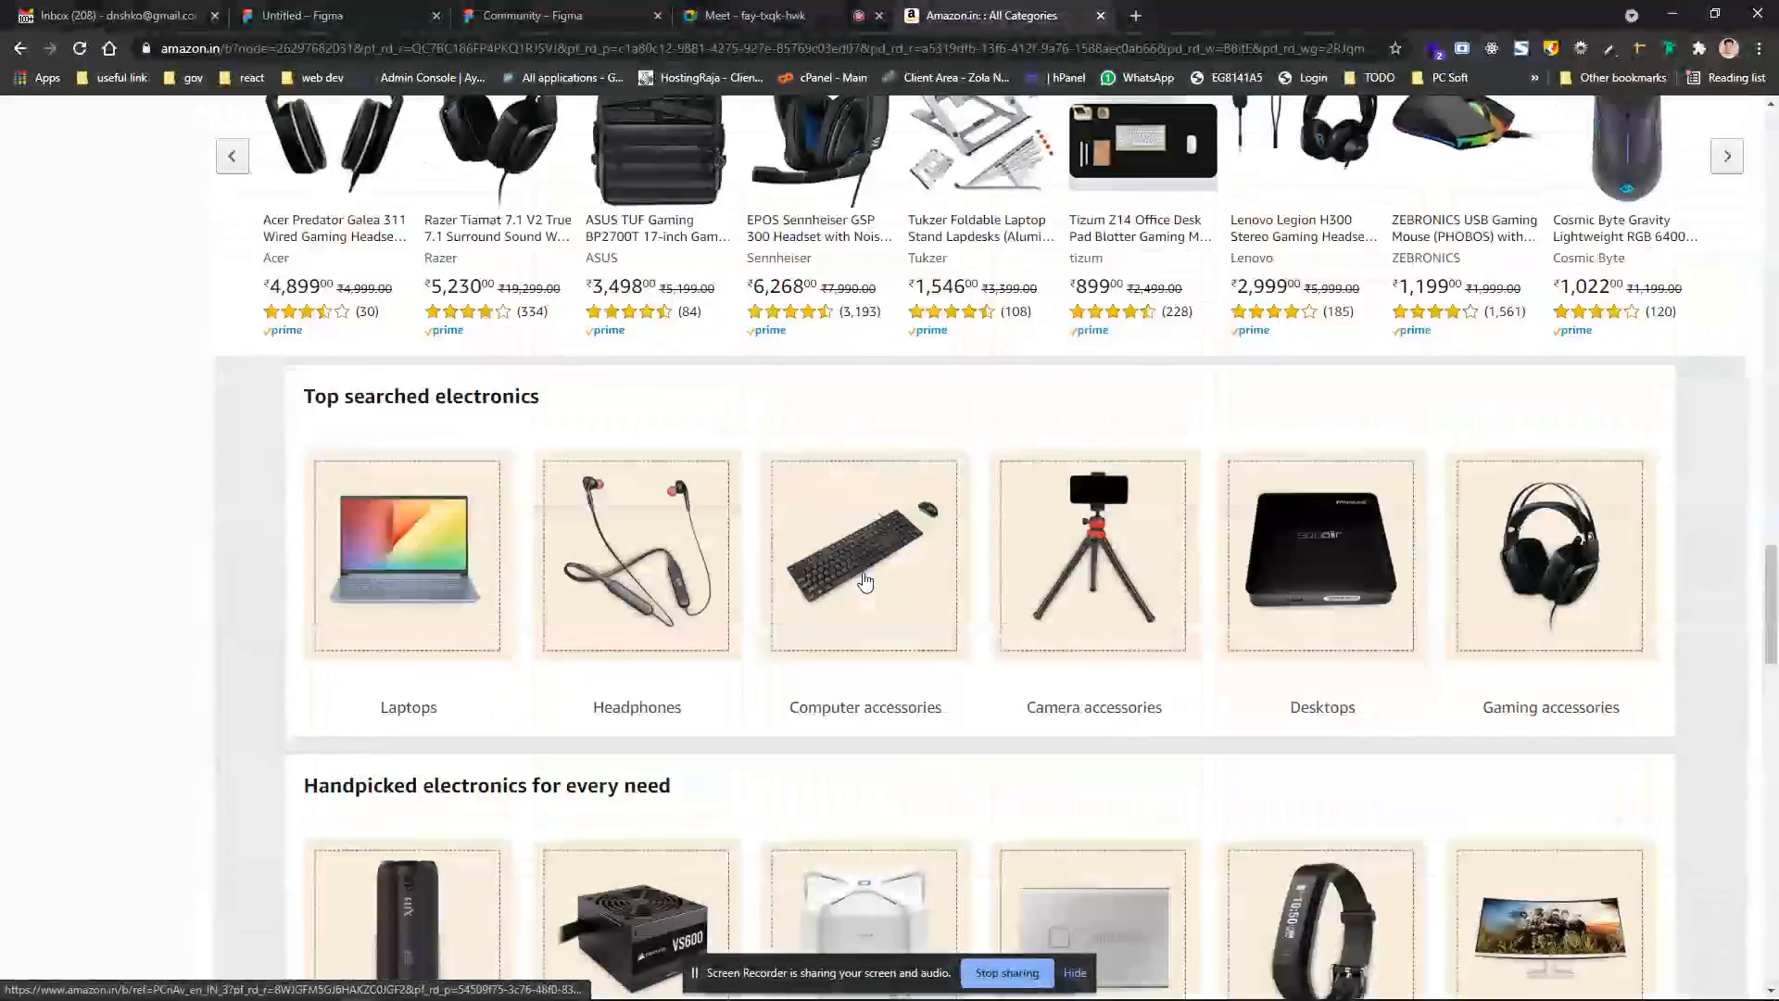
scroll(867, 581, up, 20)
click(866, 581)
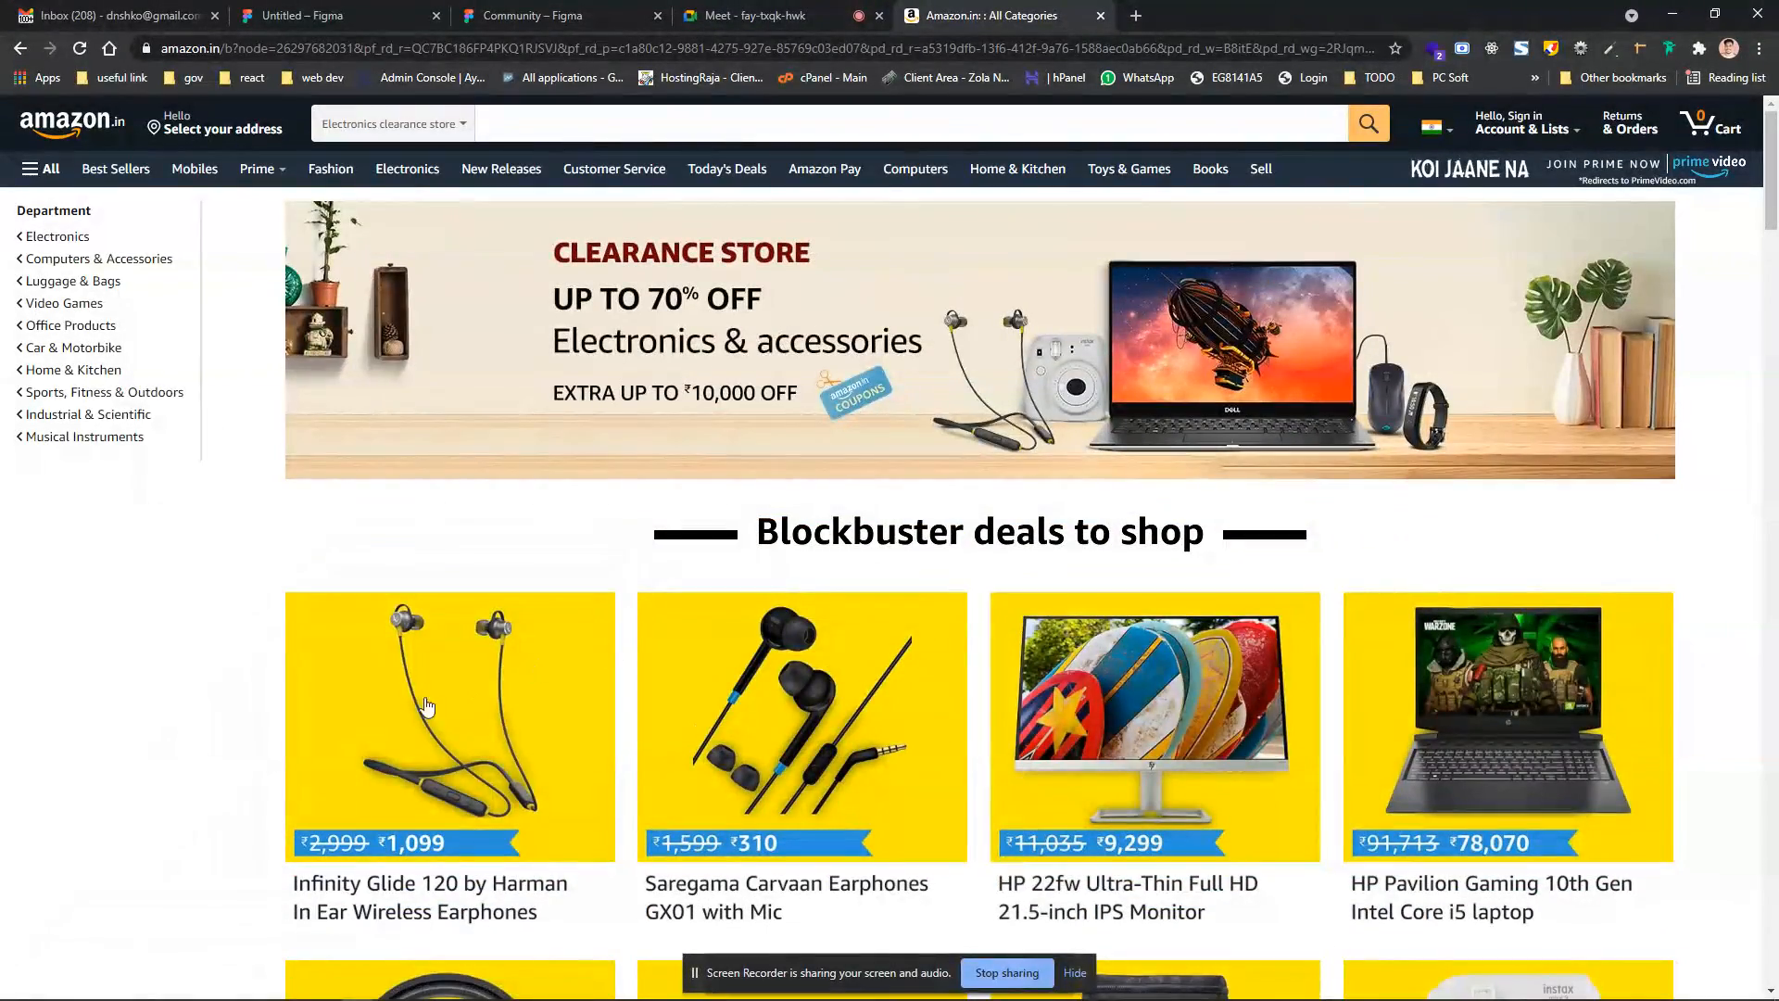
Open the Infinity Glide 120 earphones product page and examine its images, price, offers, colour options and item details
click(380, 721)
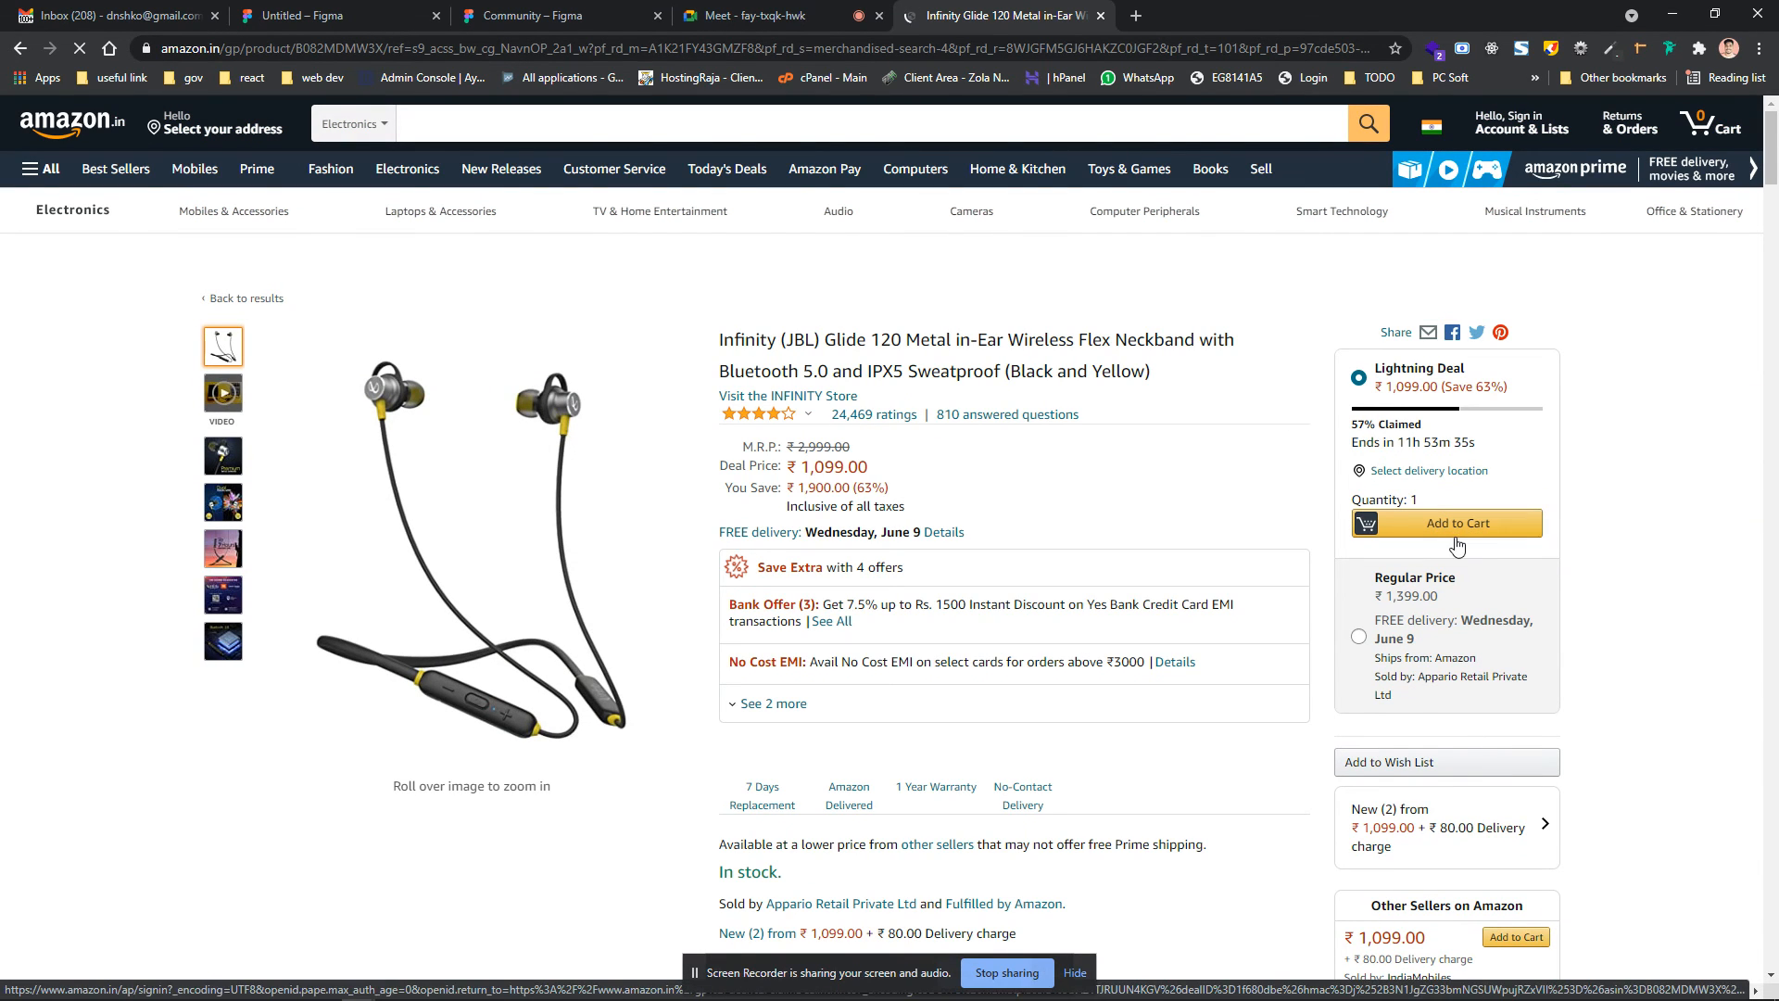
scroll(1156, 559, down, 4)
scroll(1094, 570, up, 4)
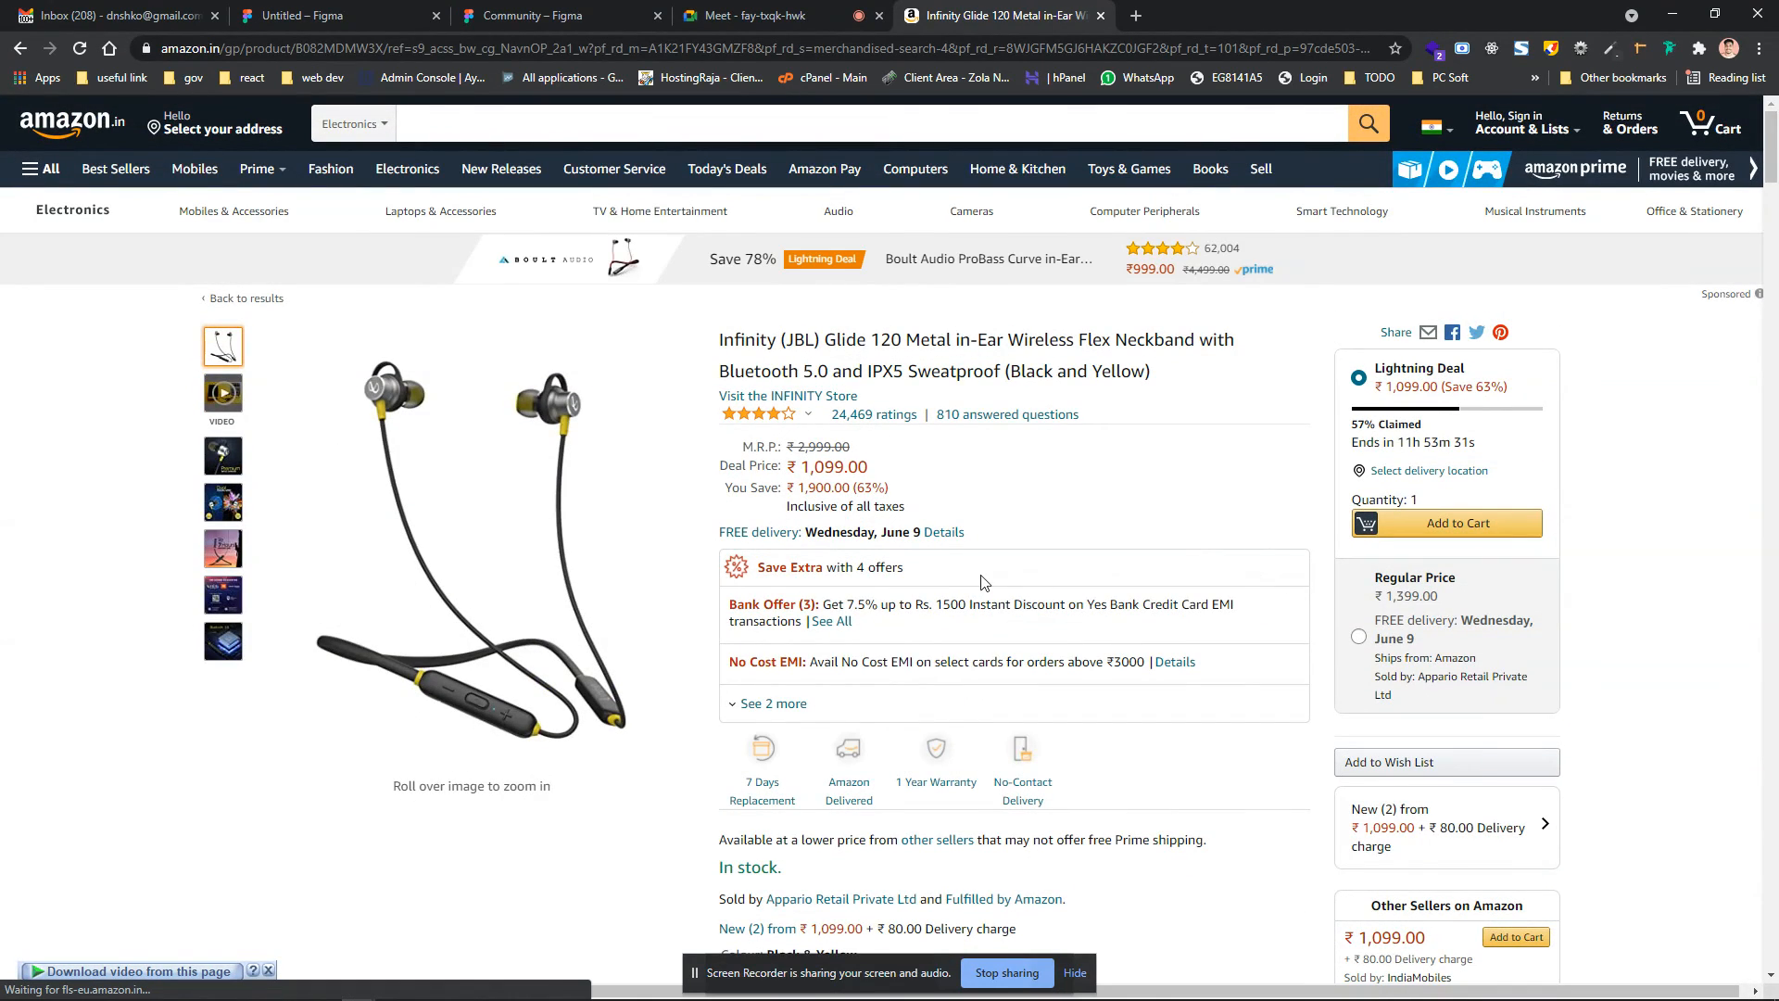
scroll(1035, 581, down, 5)
click(807, 631)
scroll(1035, 519, up, 5)
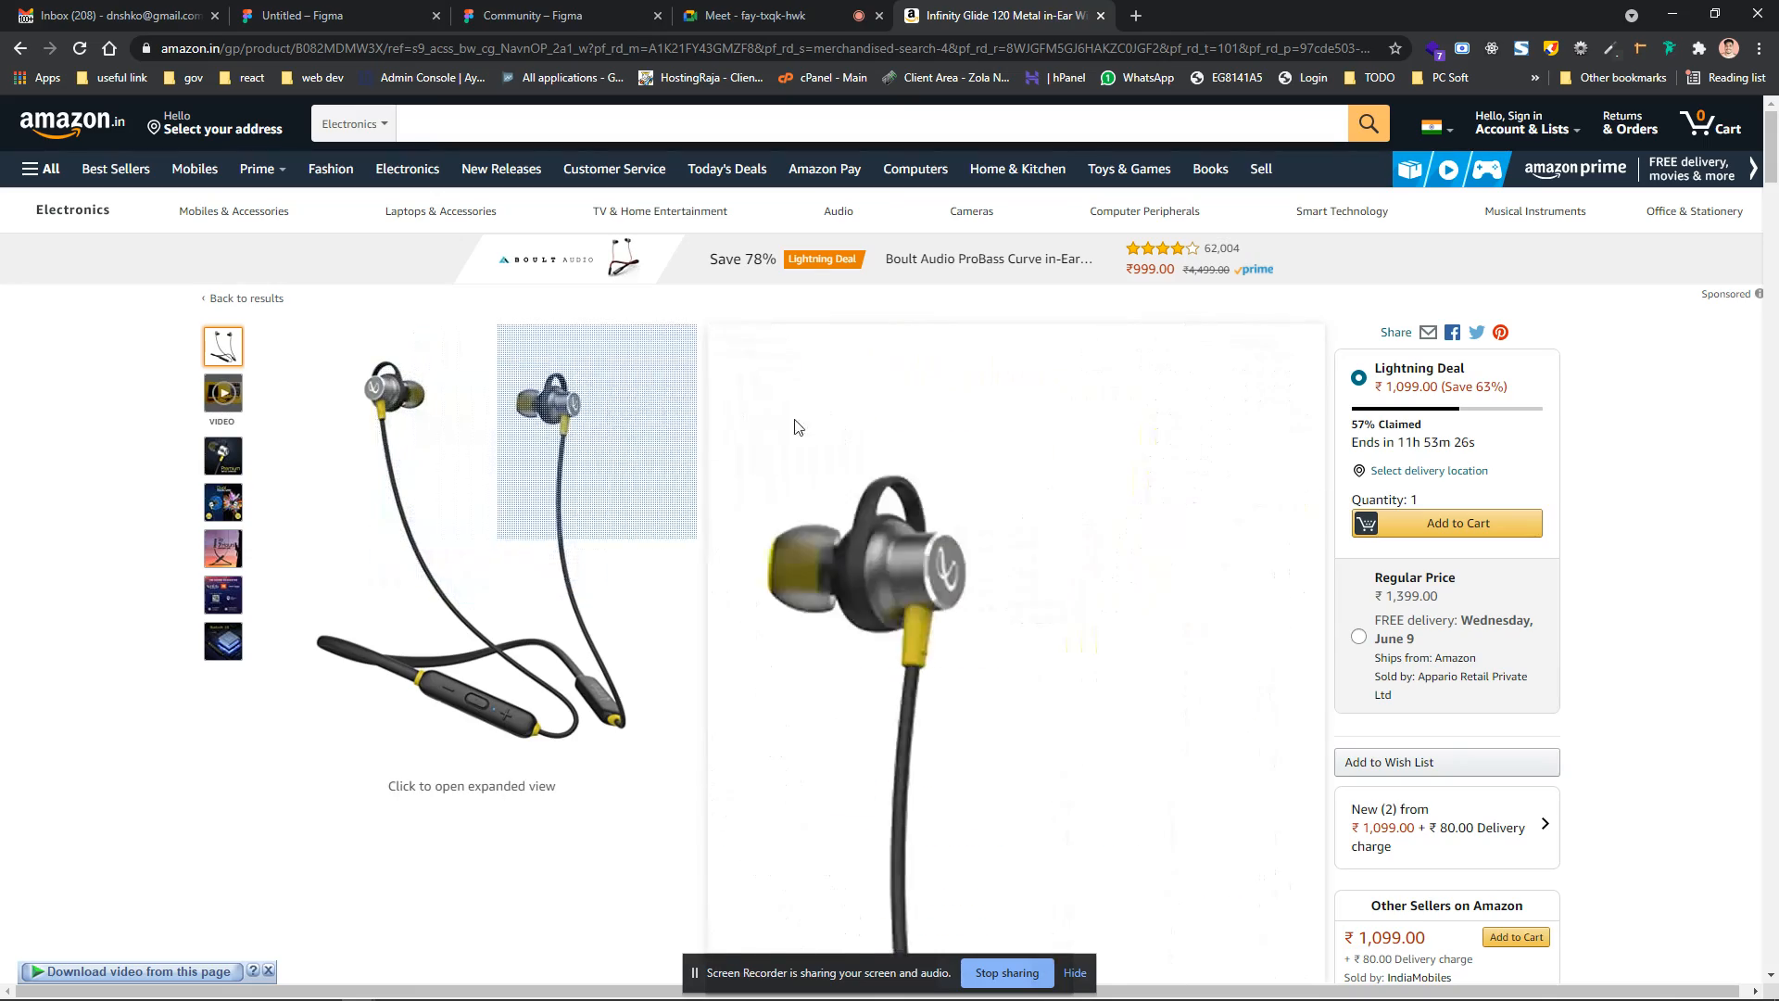
scroll(318, 747, down, 4)
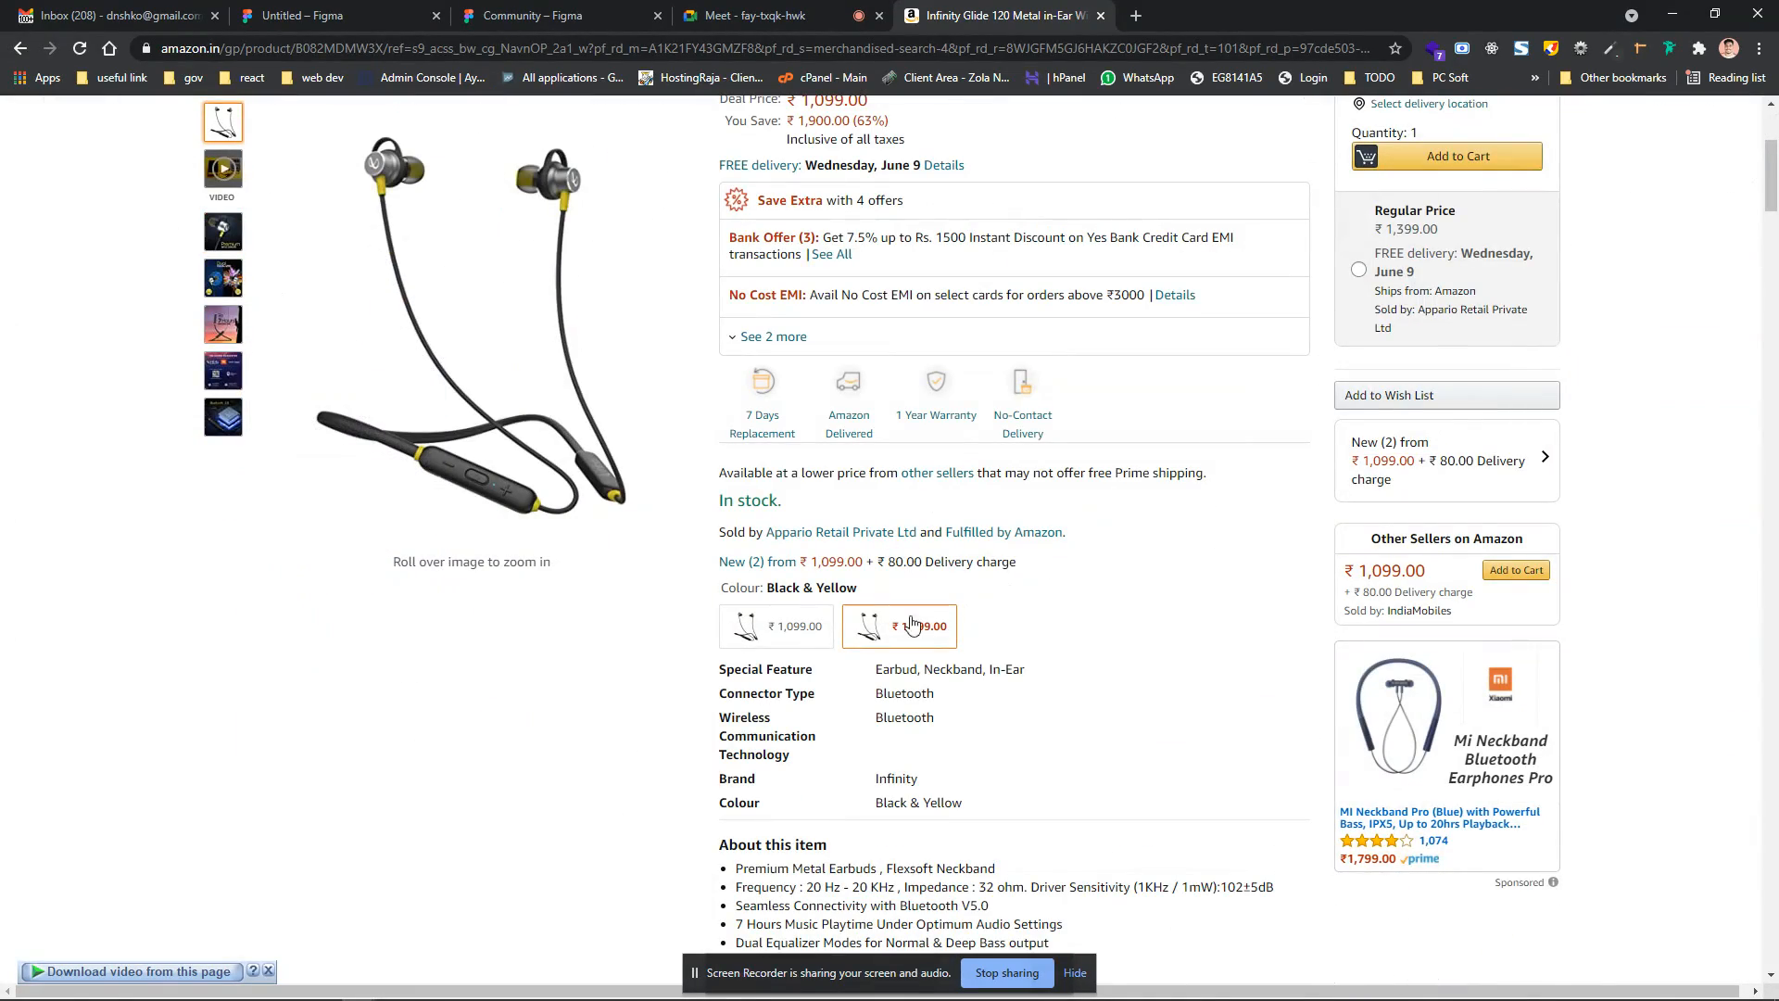
scroll(1013, 562, down, 8)
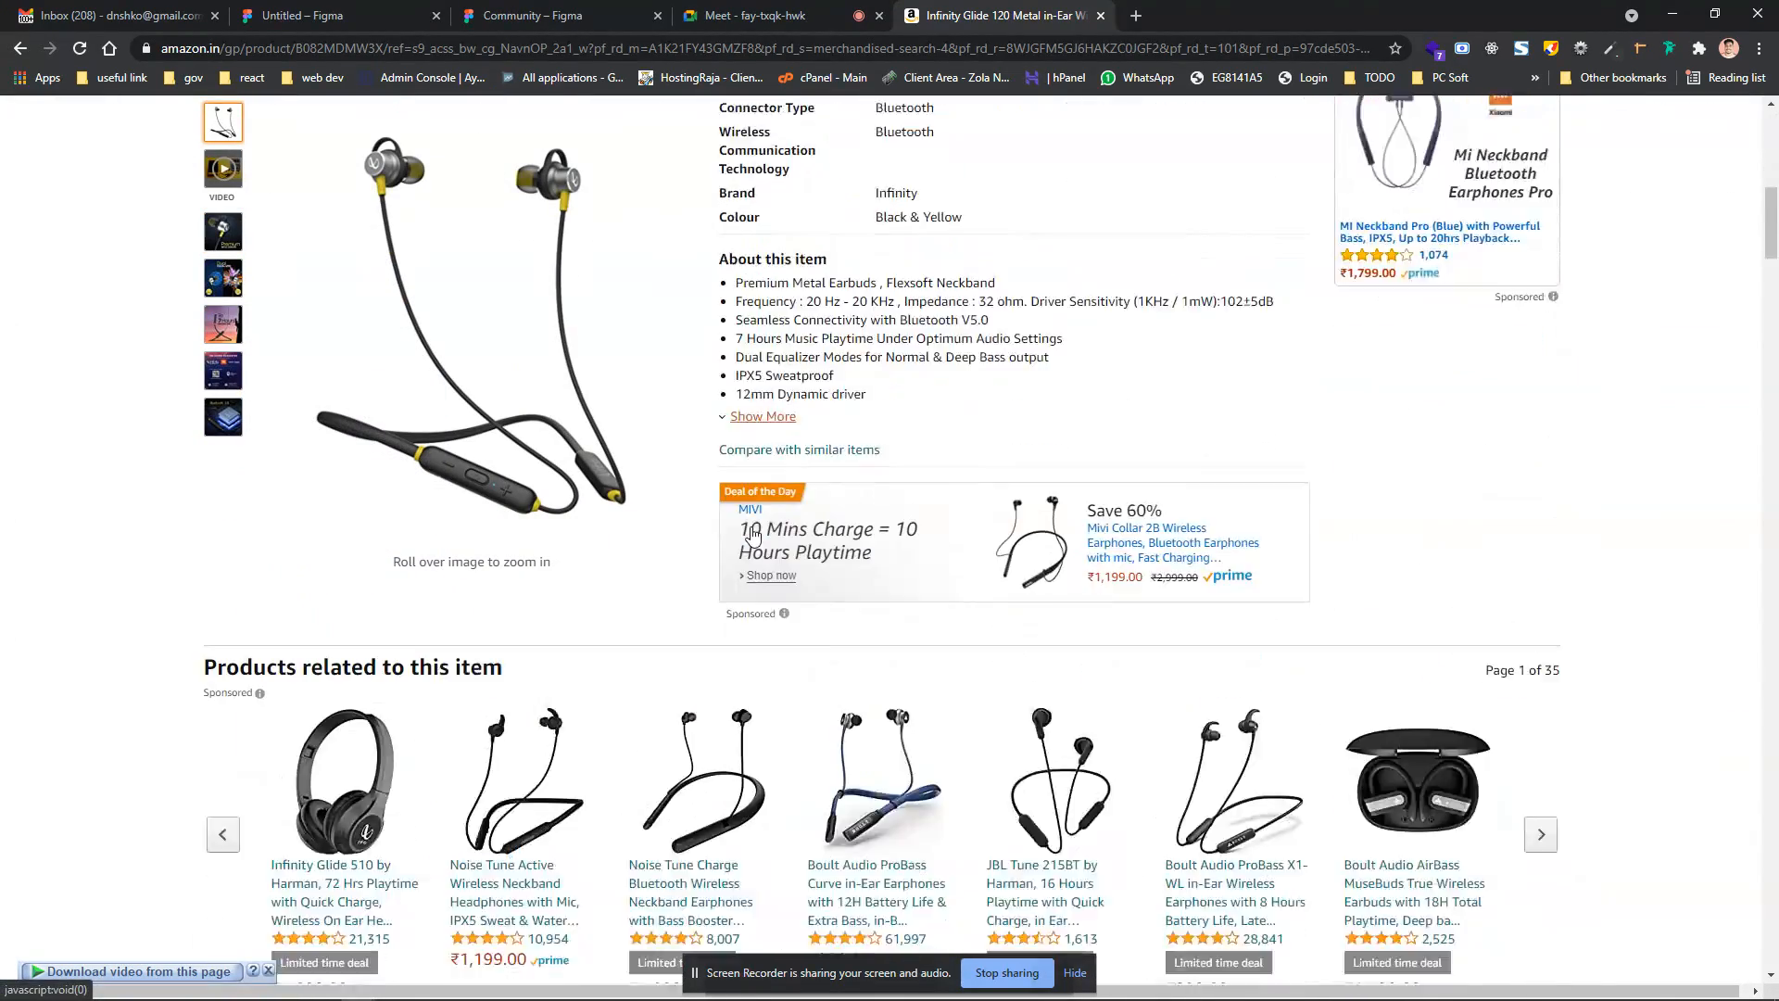
scroll(752, 536, up, 12)
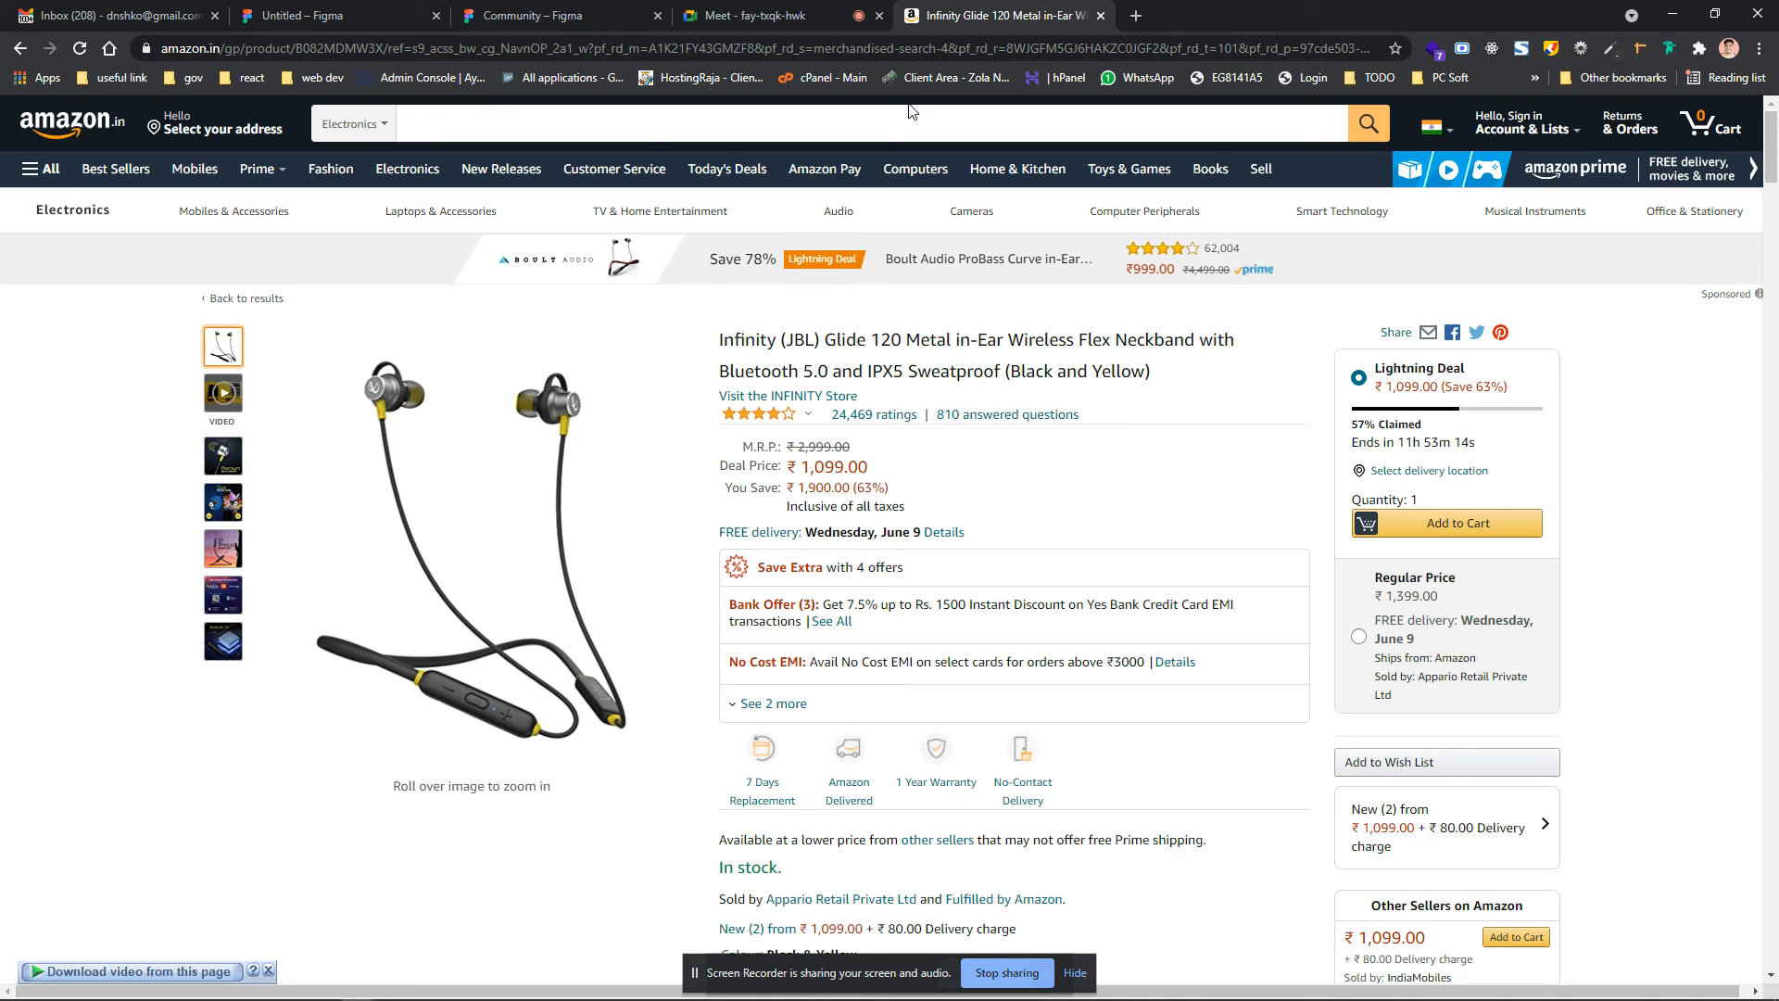
Return to the Amazon homepage and switch back to the Untitled design file in Figma
click(63, 128)
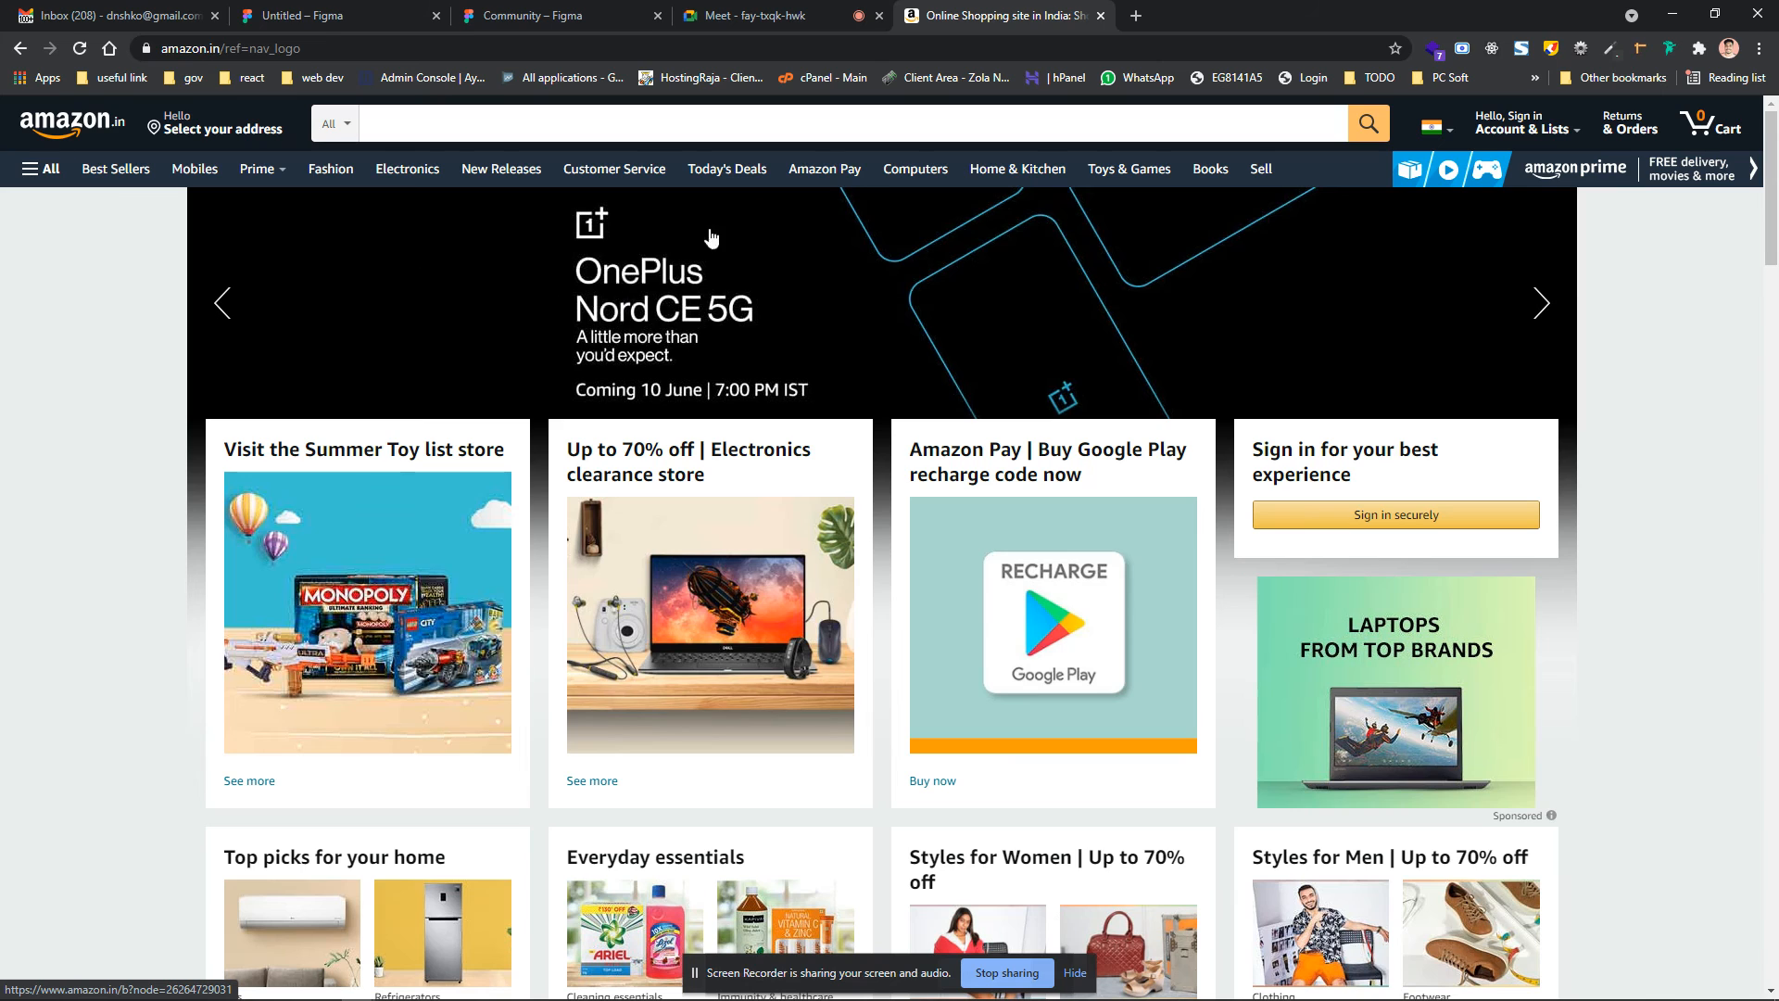
click(533, 12)
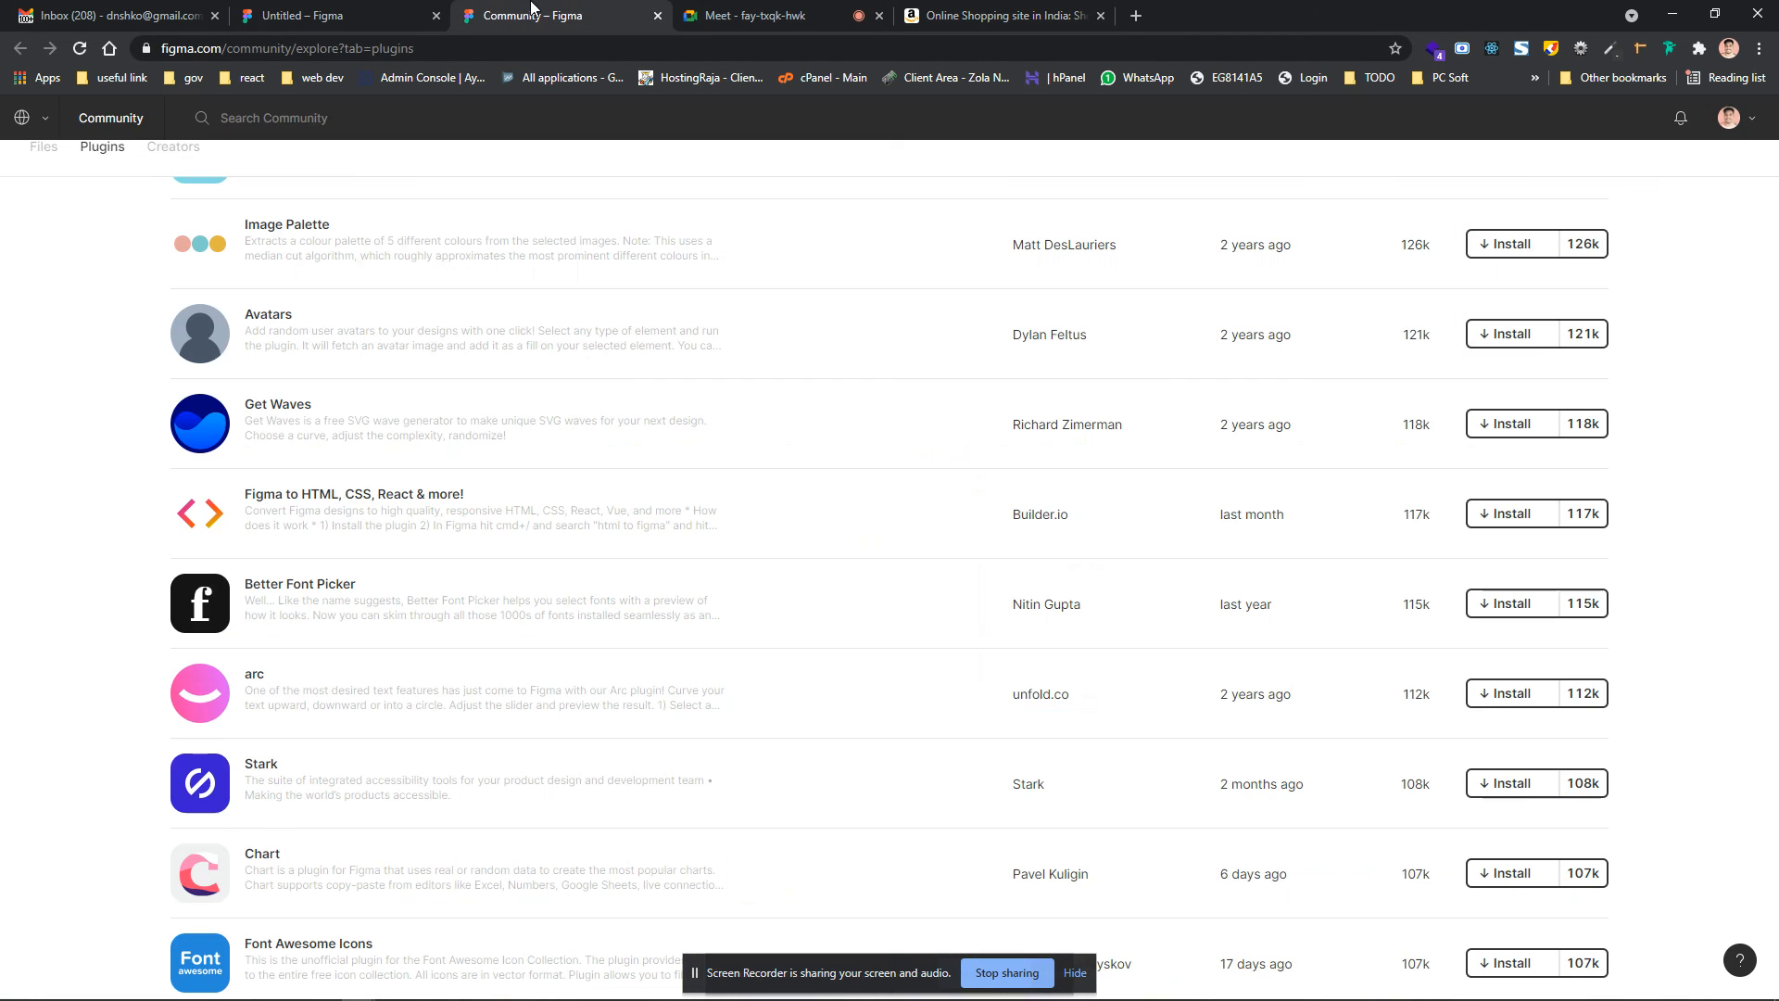
click(398, 13)
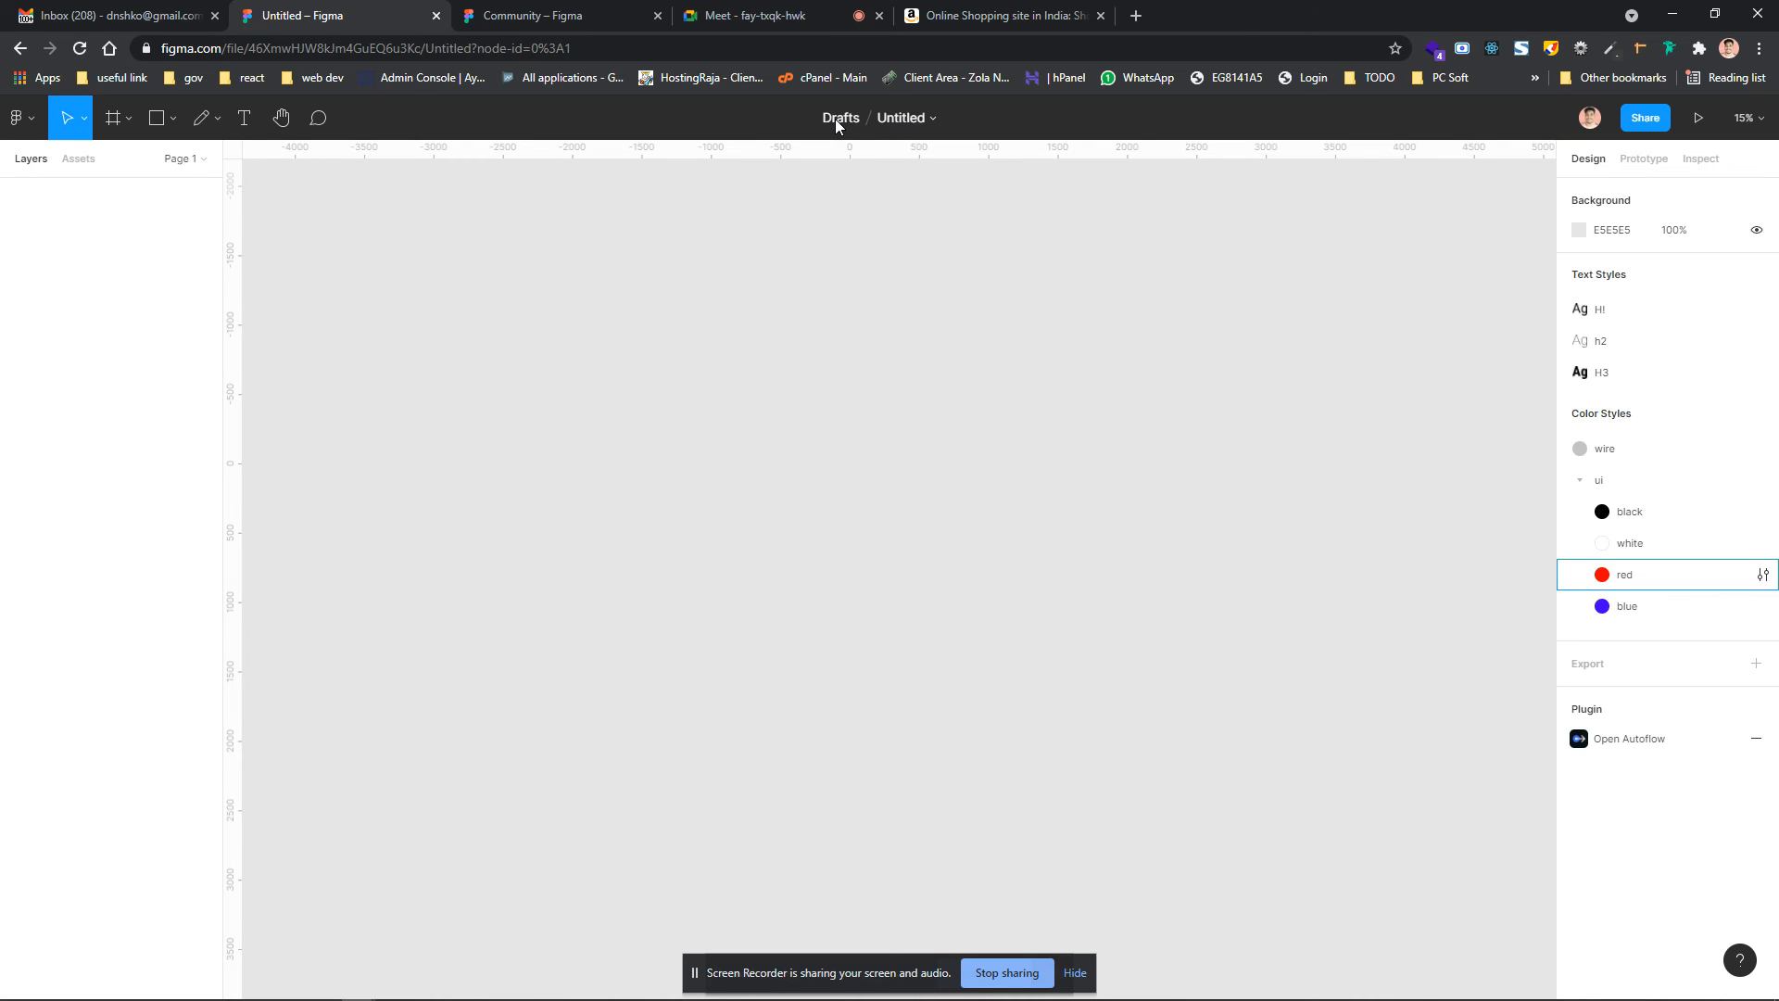
click(836, 118)
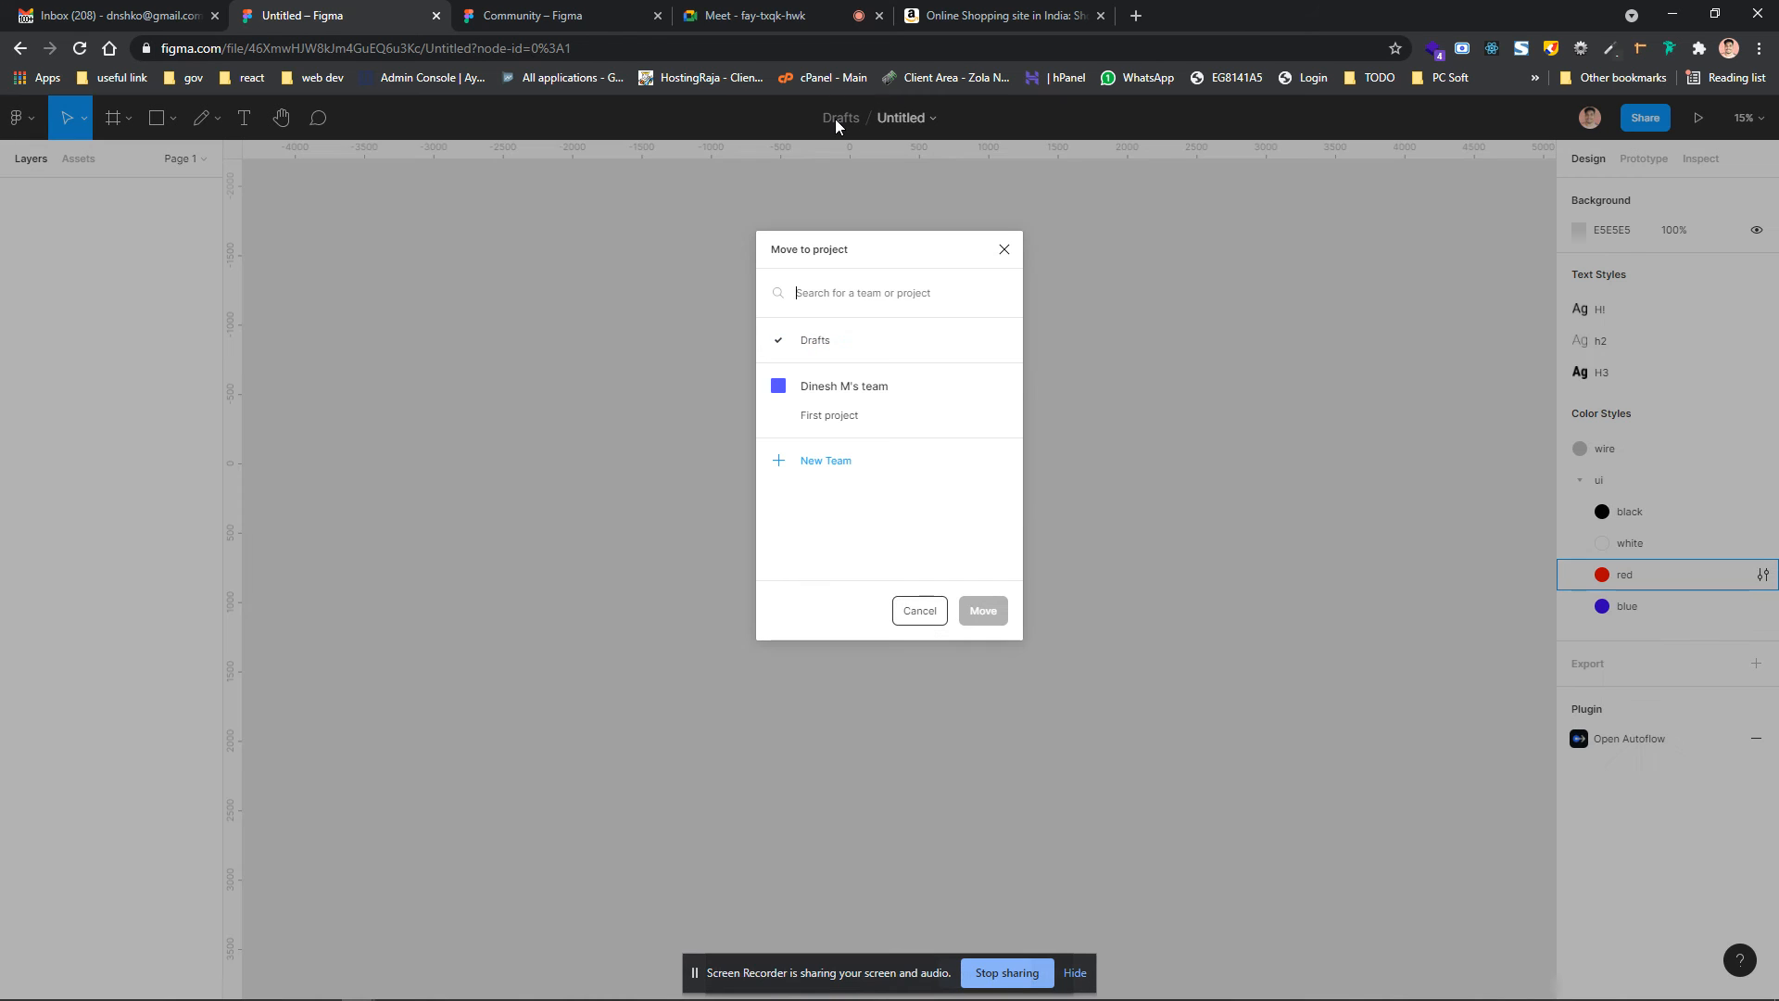
click(1005, 249)
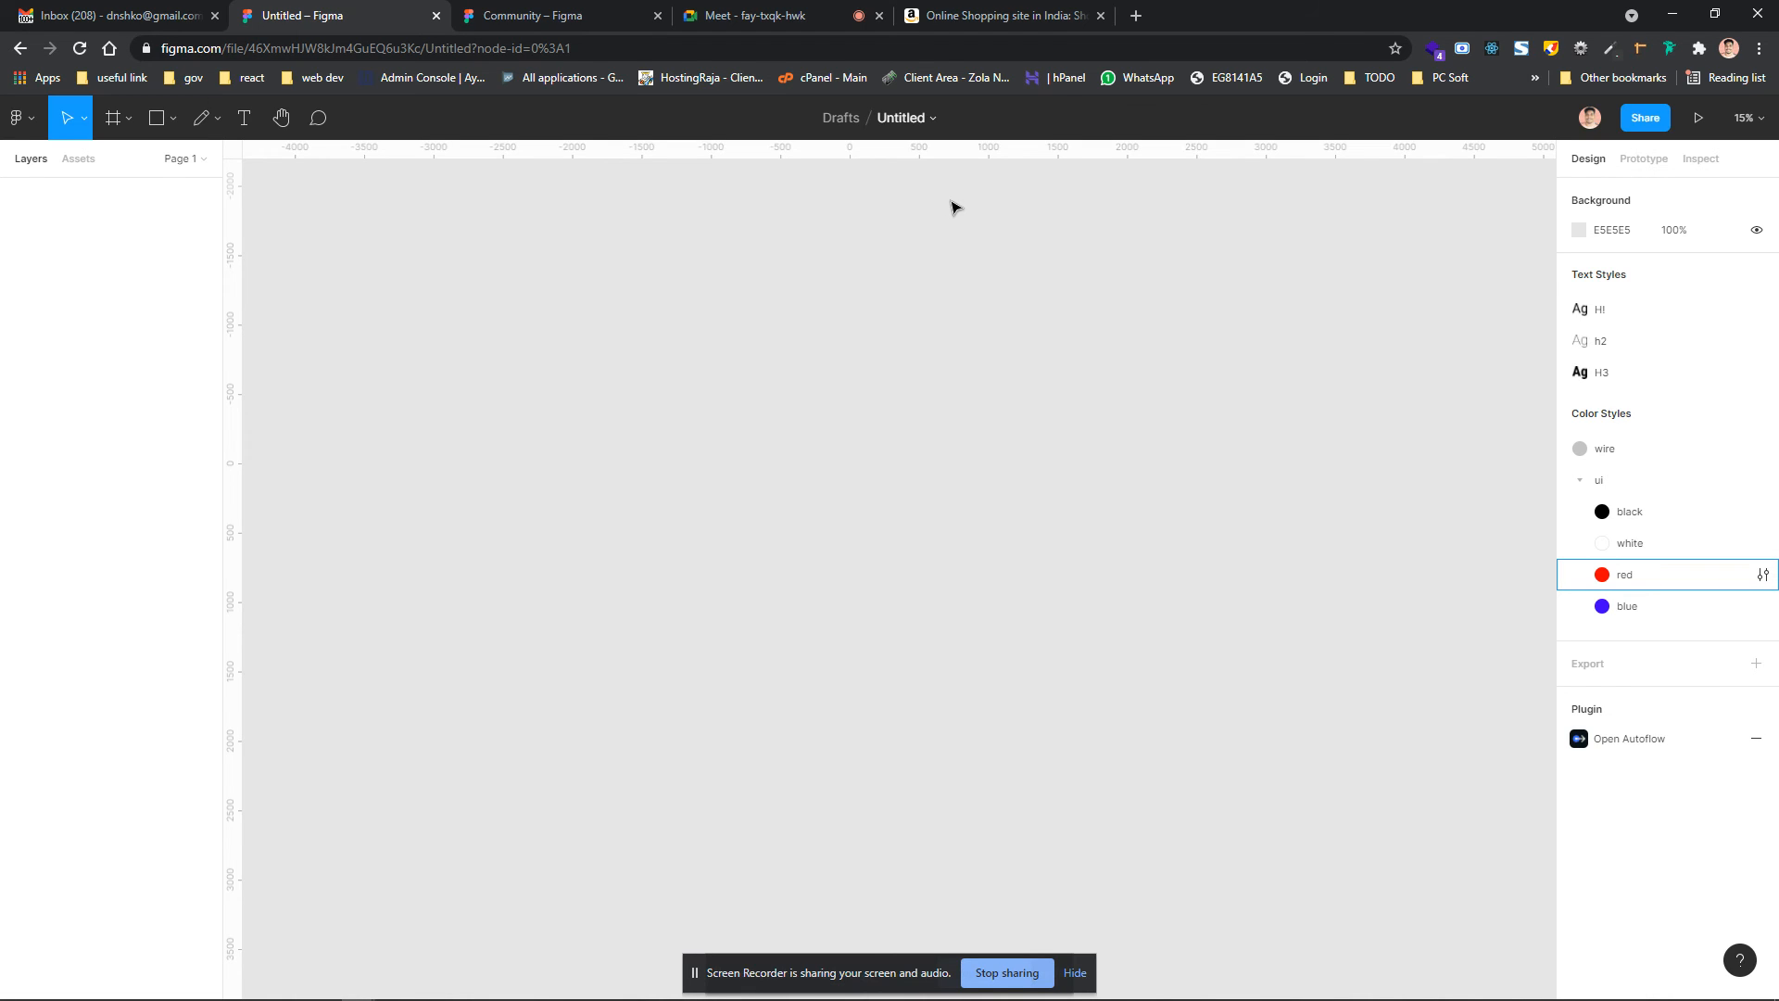
click(968, 13)
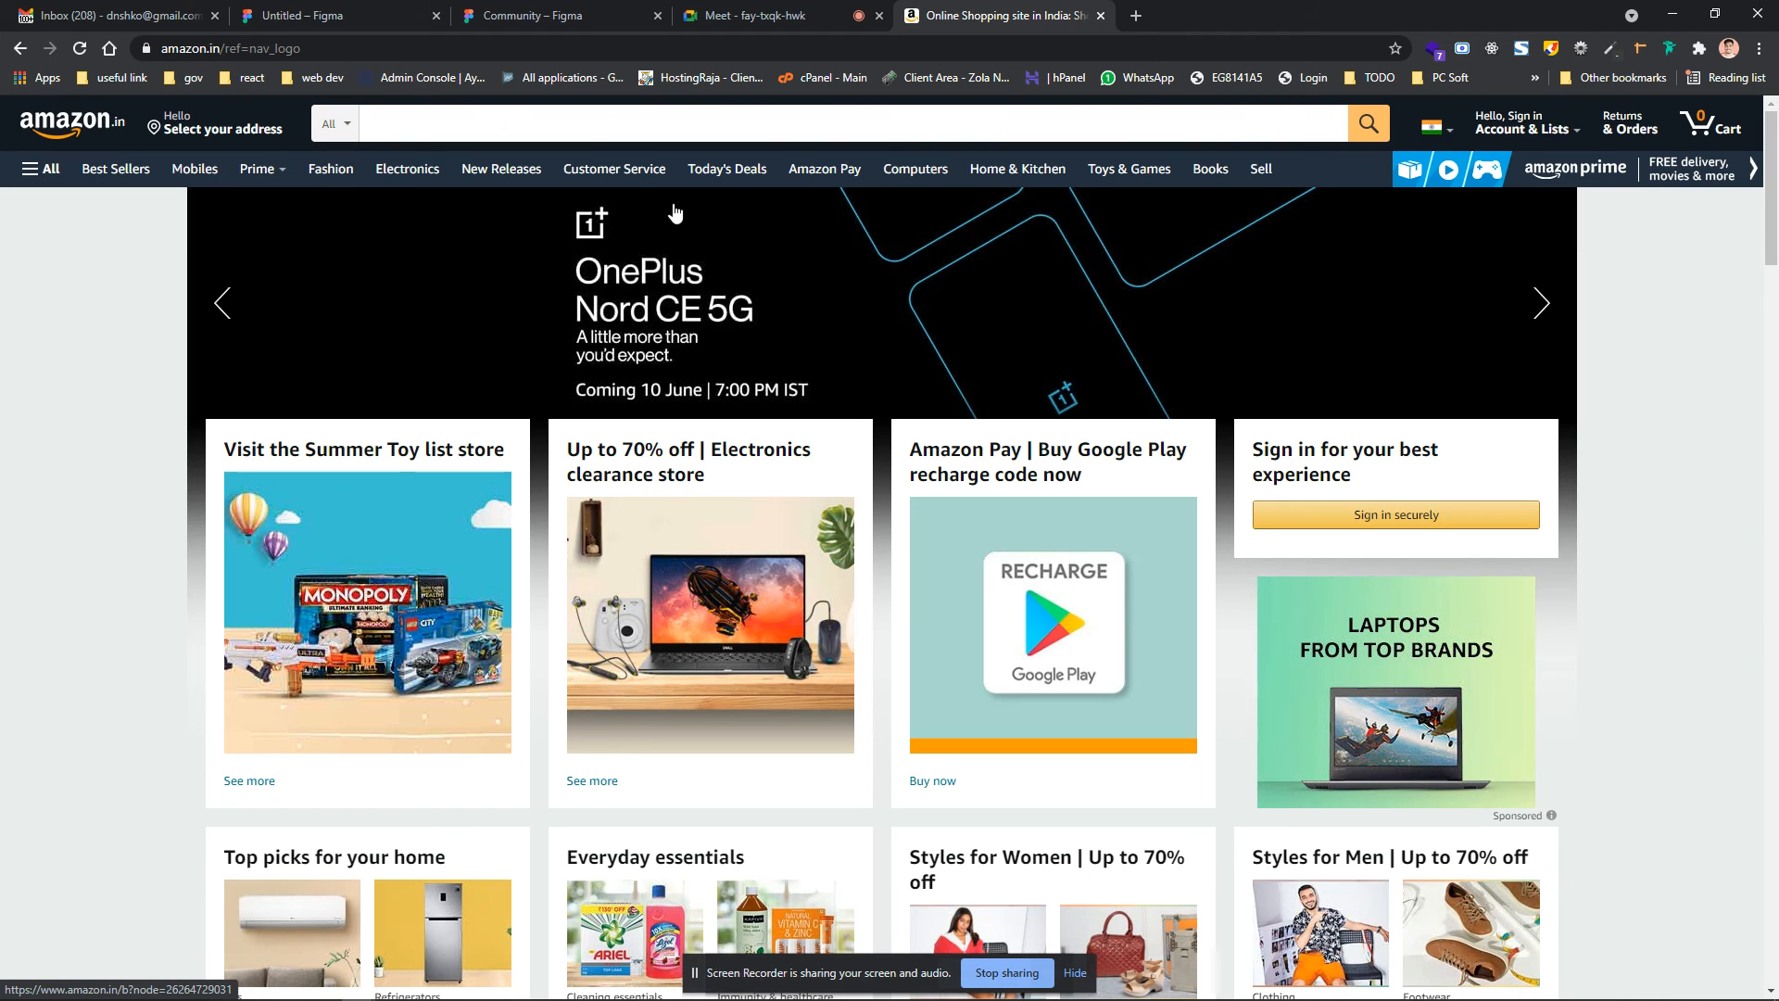
click(781, 13)
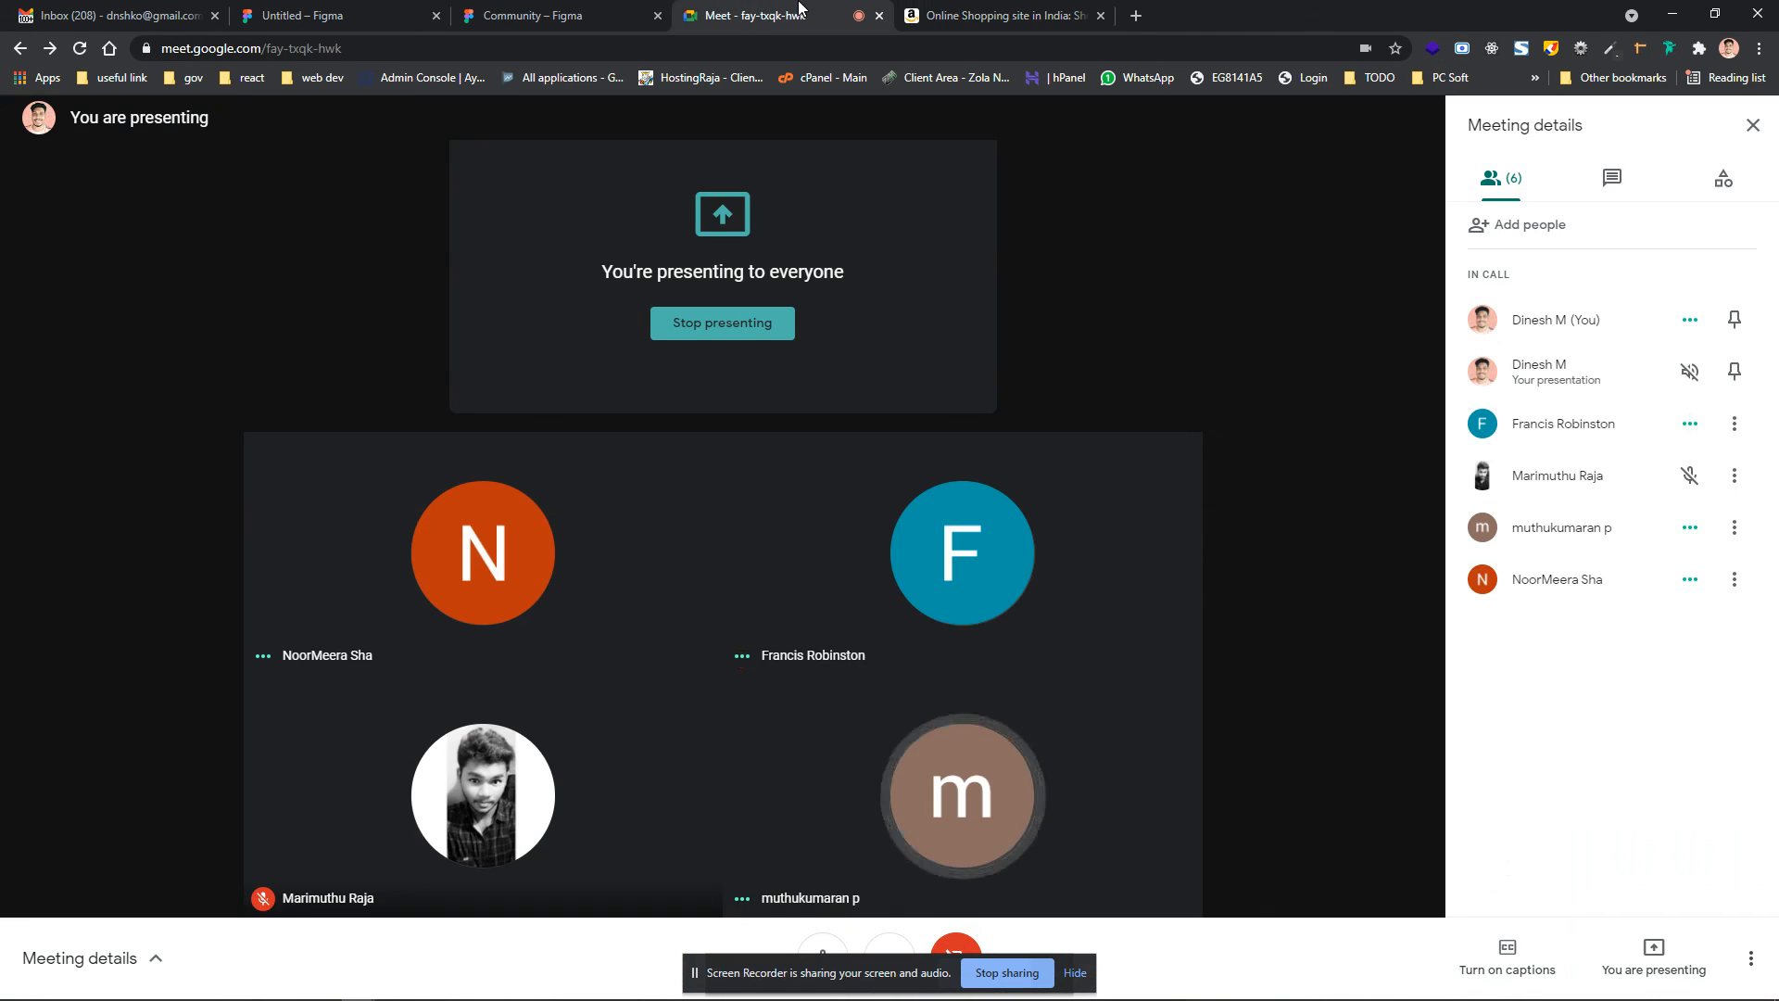
click(548, 11)
click(309, 15)
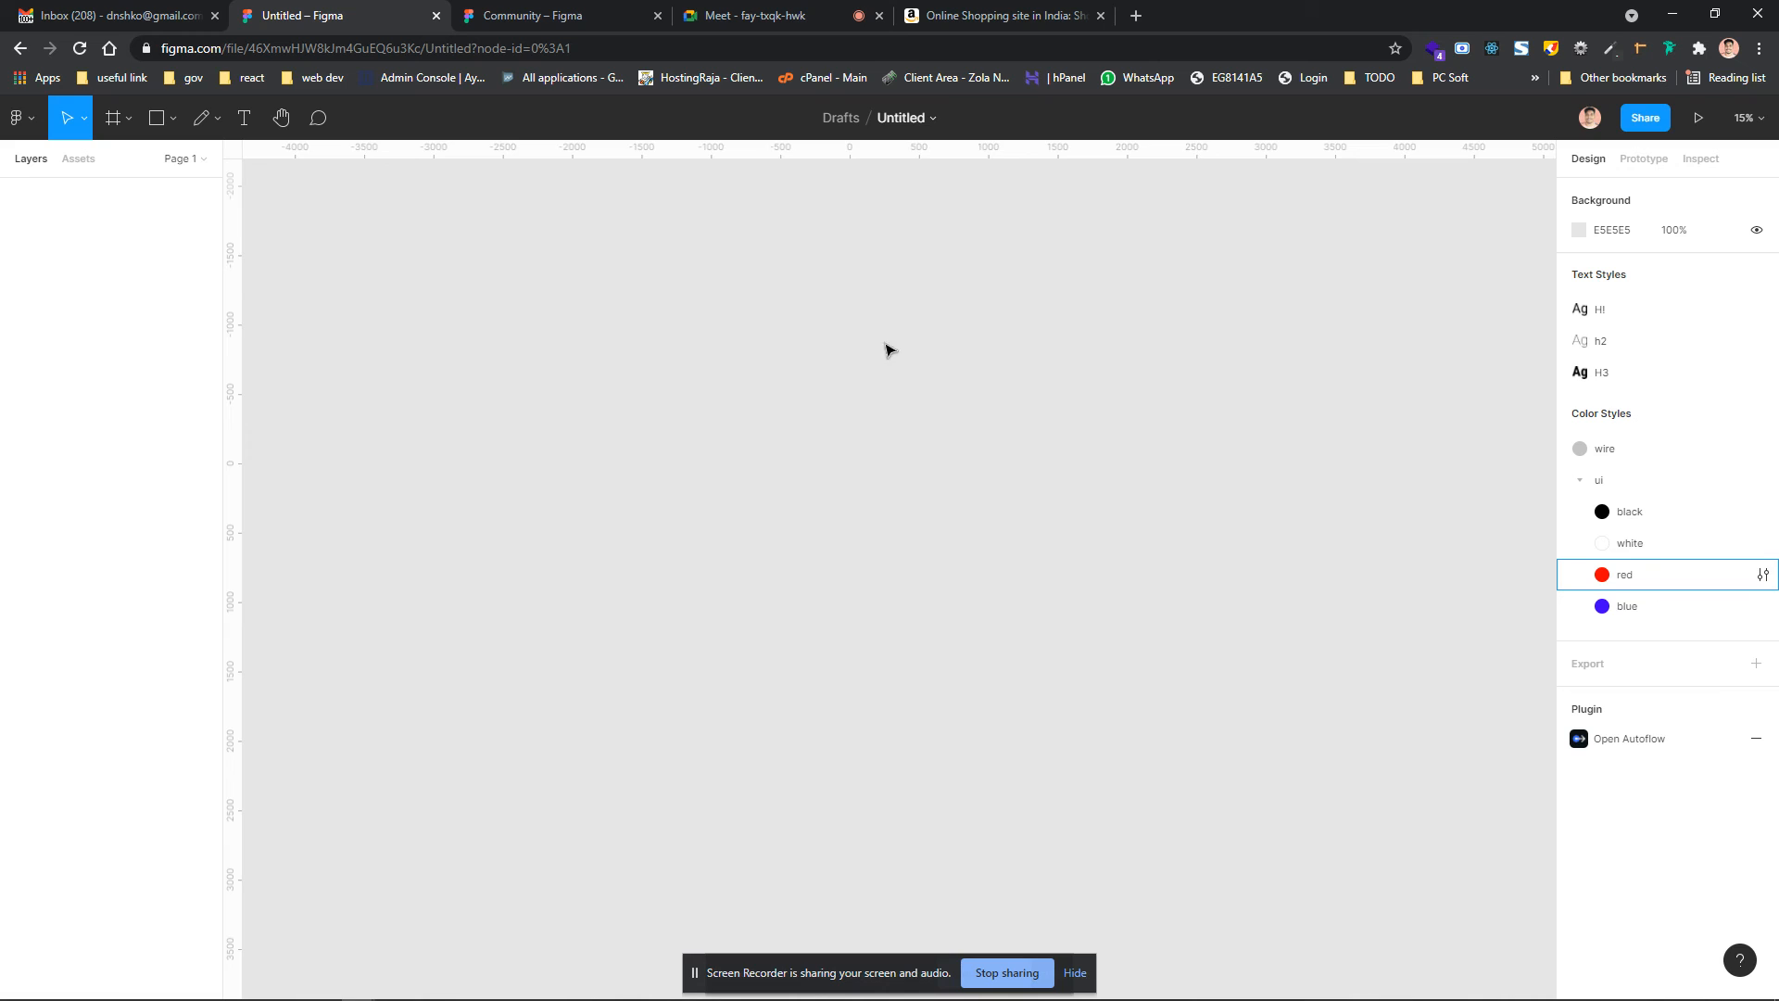
Draw two rectangles side by side on the empty canvas, about 2178 × 648 and about 3093 × 1116
click(170, 116)
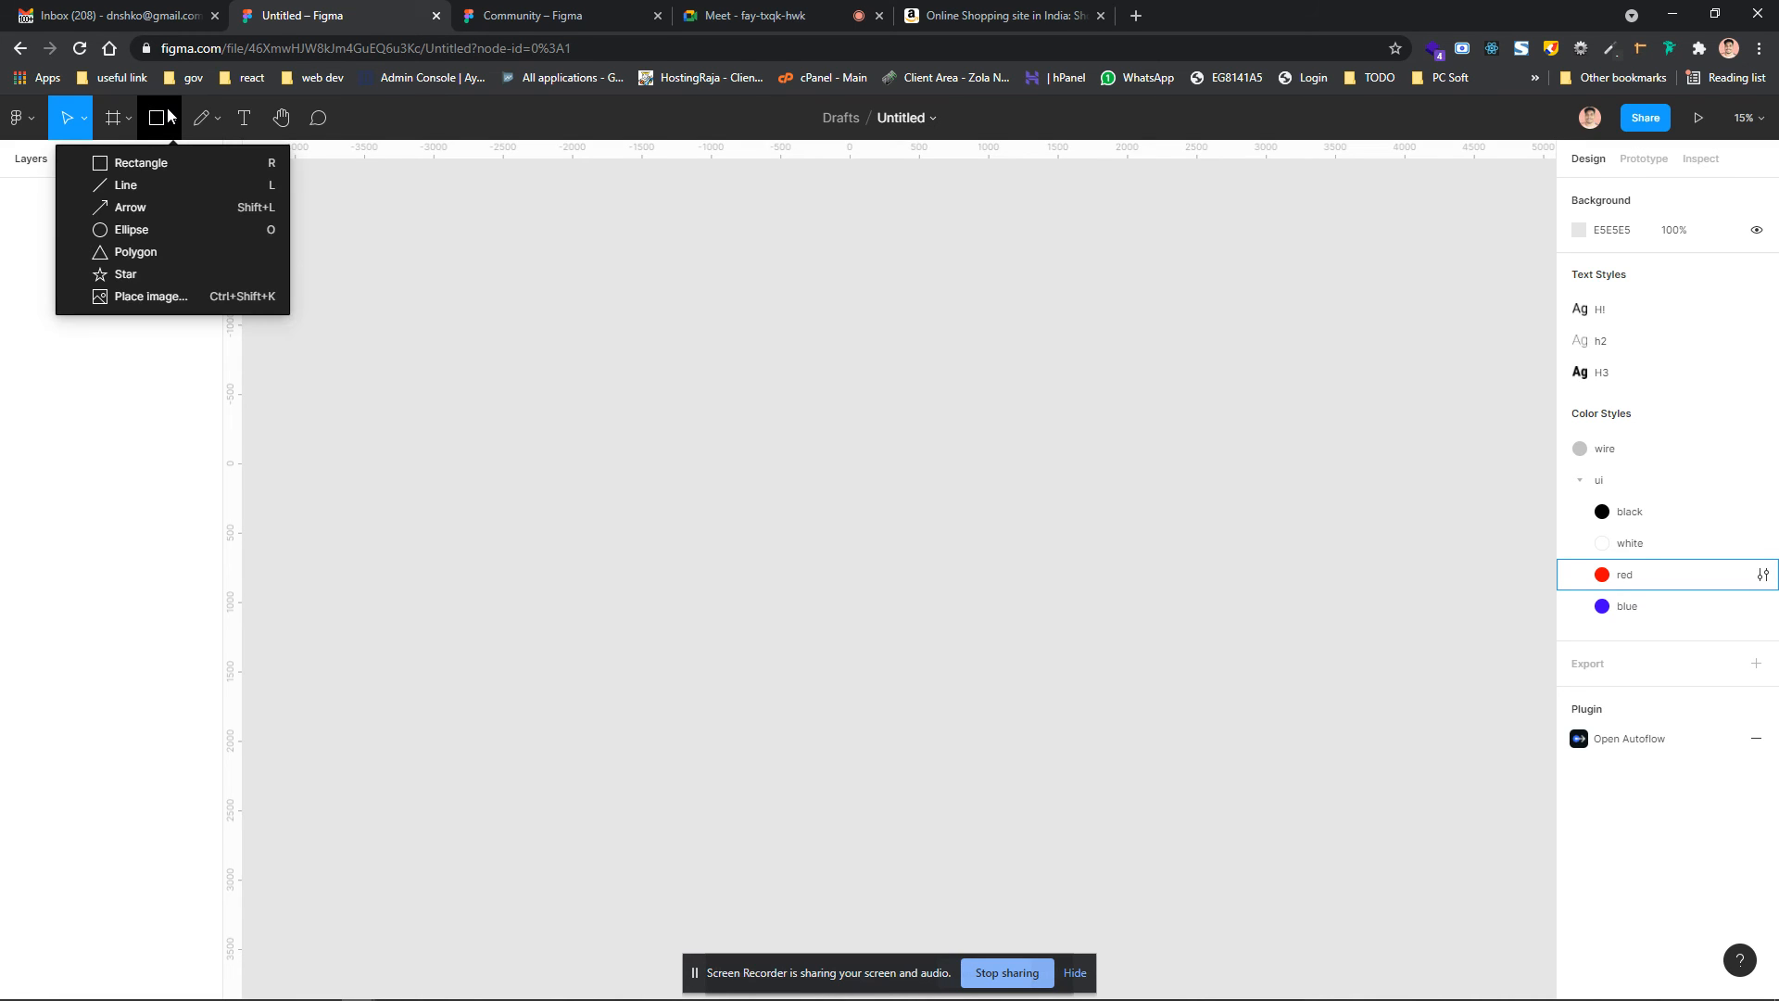
click(139, 164)
drag(445, 279, 747, 369)
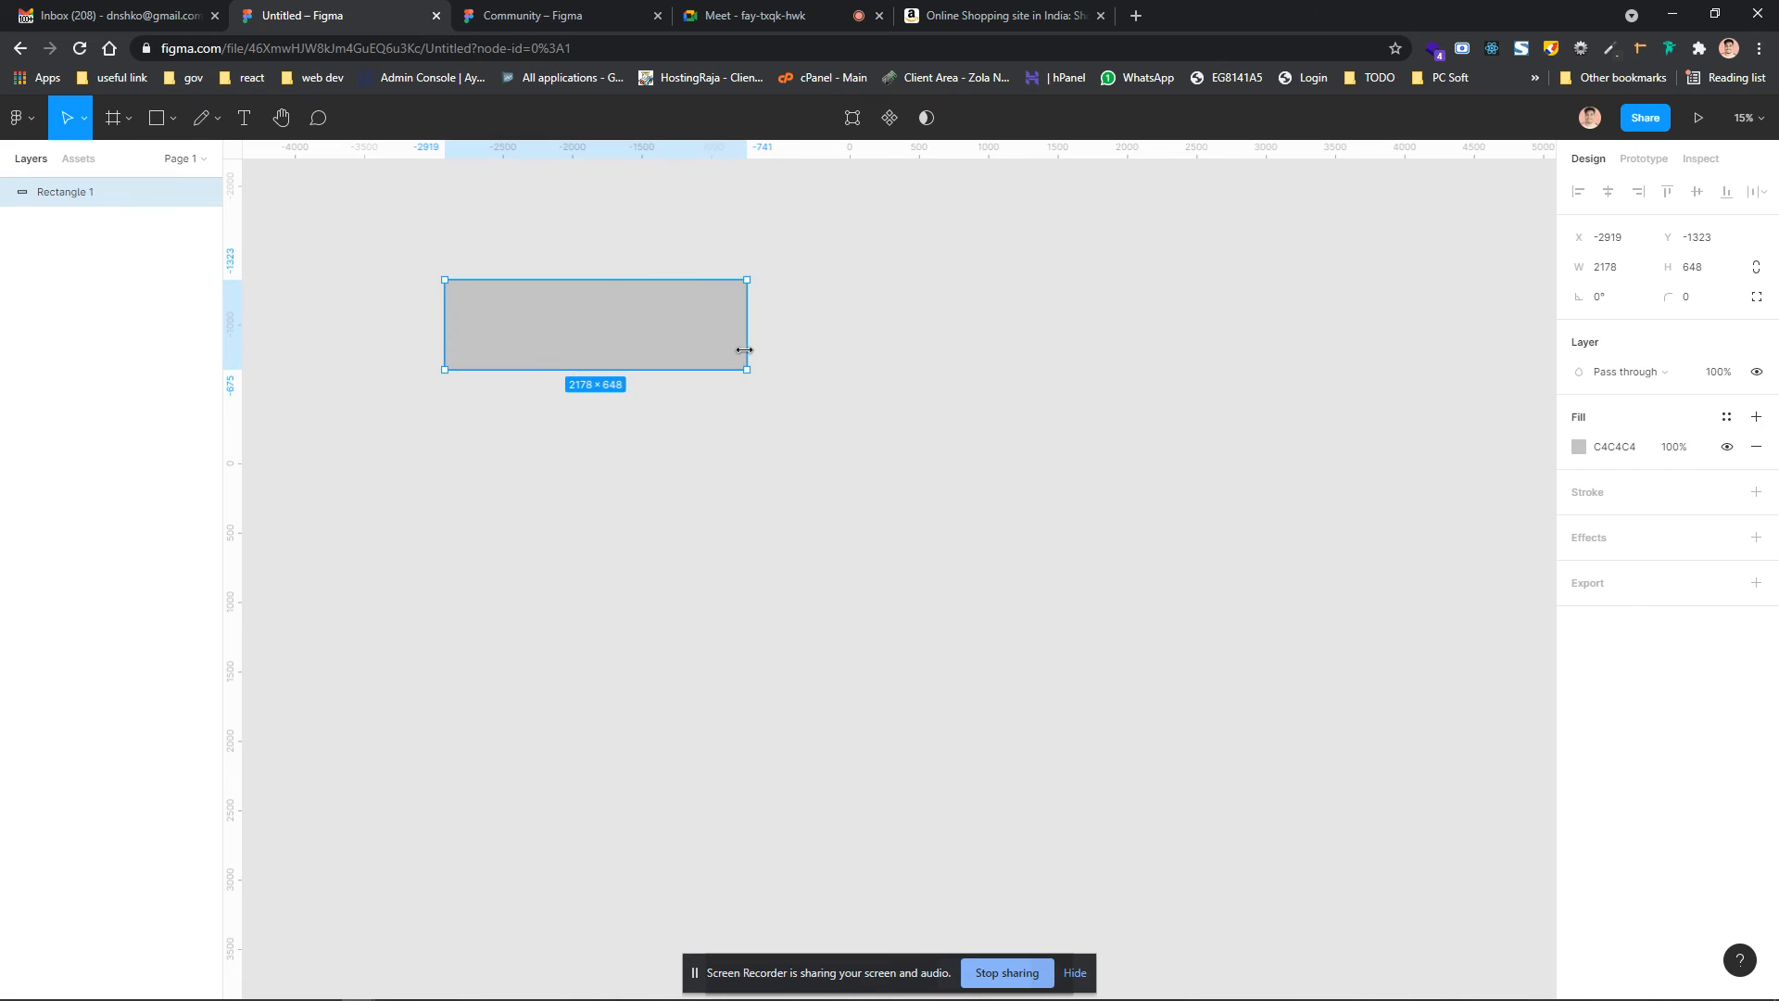
click(173, 117)
click(158, 164)
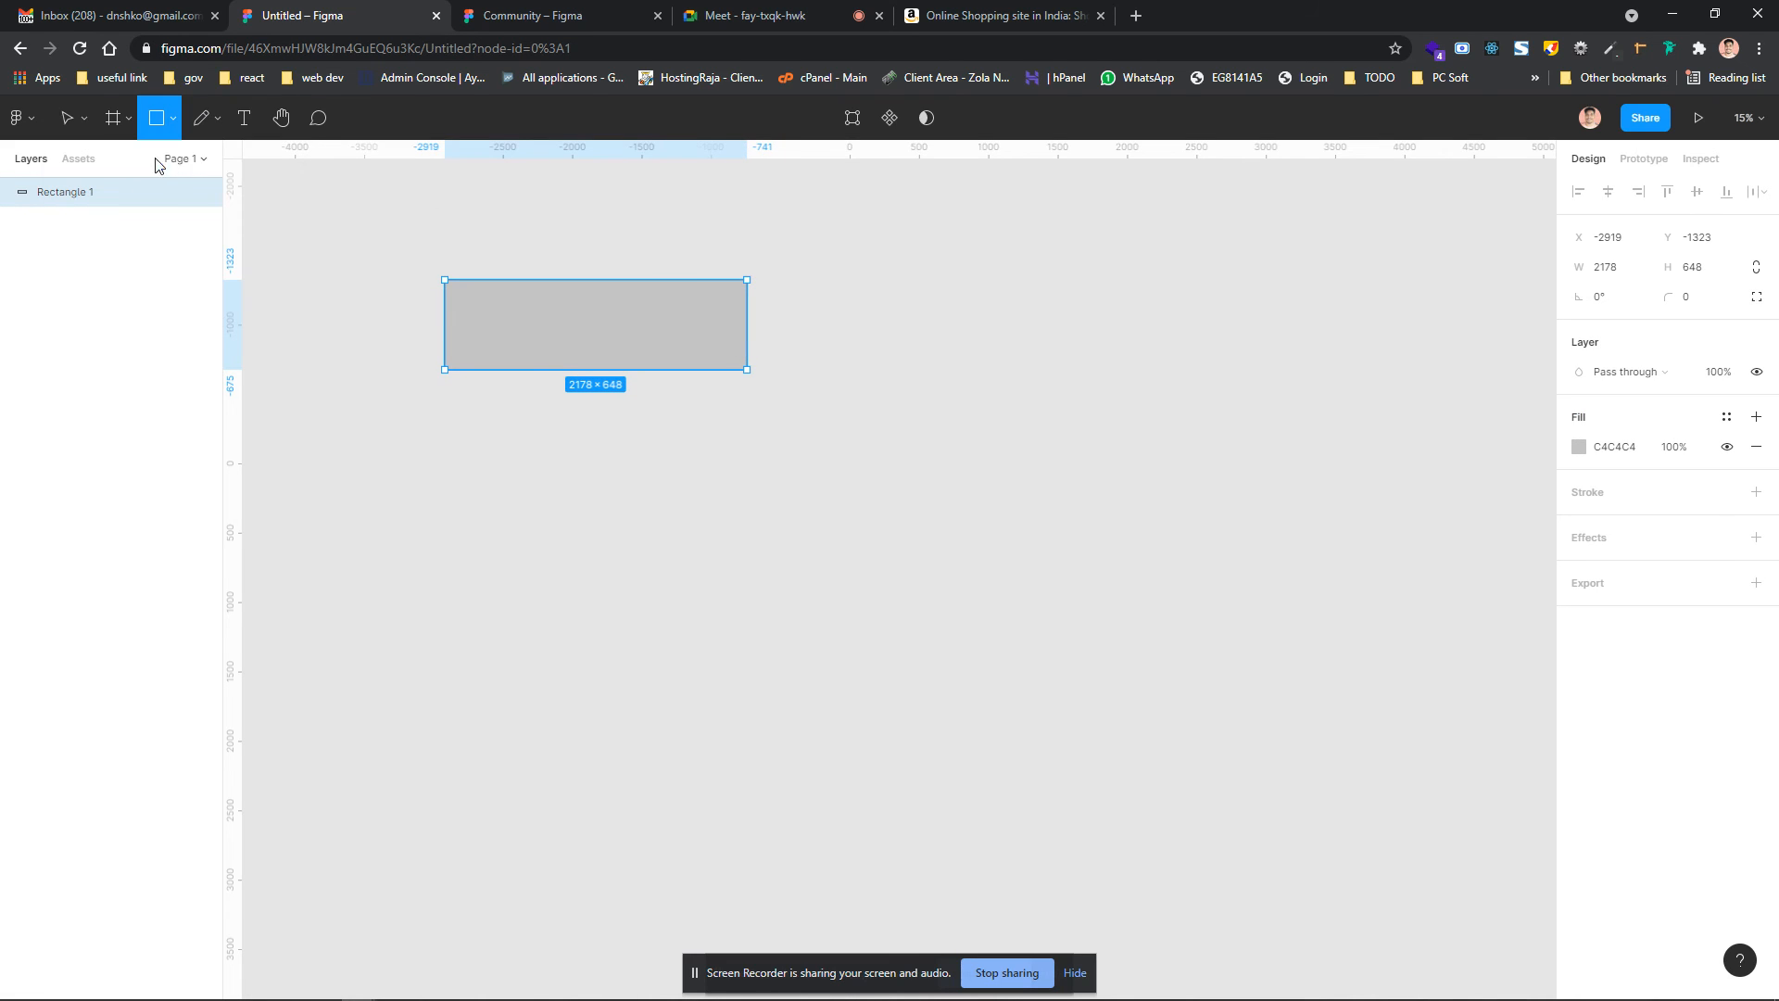
drag(829, 289, 1257, 443)
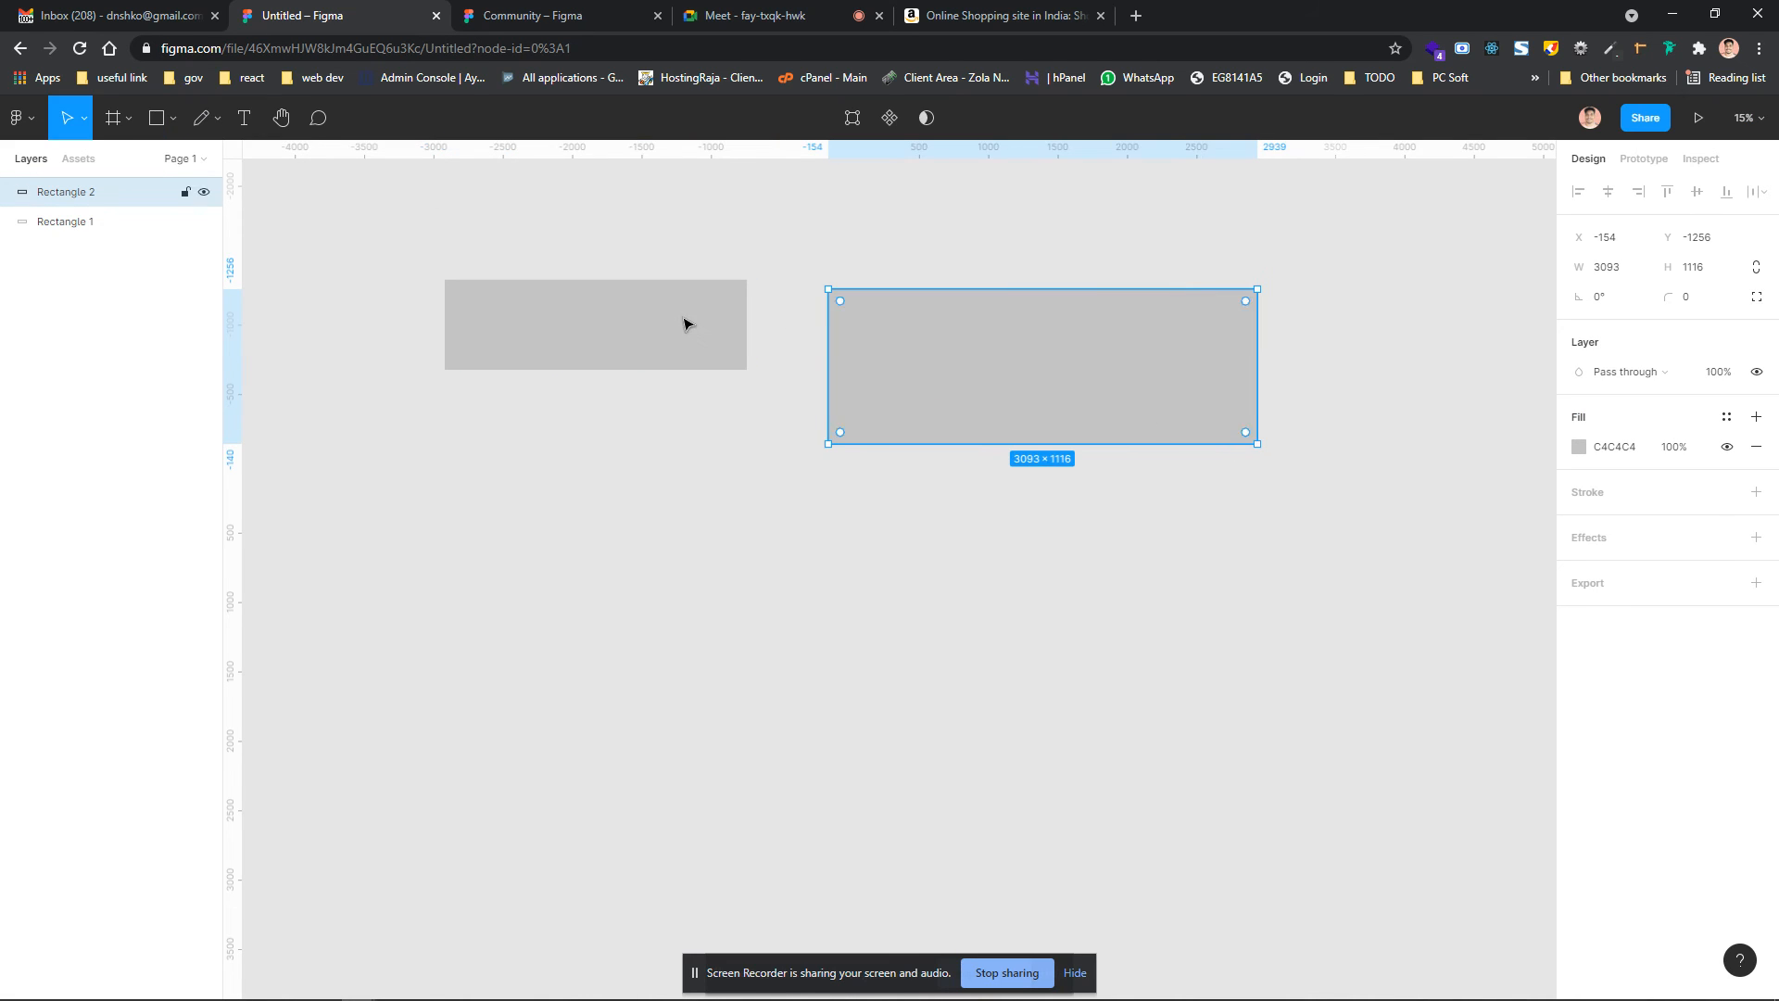
Connect the smaller rectangle to the larger one with the Autoflow plugin, and close the plugin
click(649, 322)
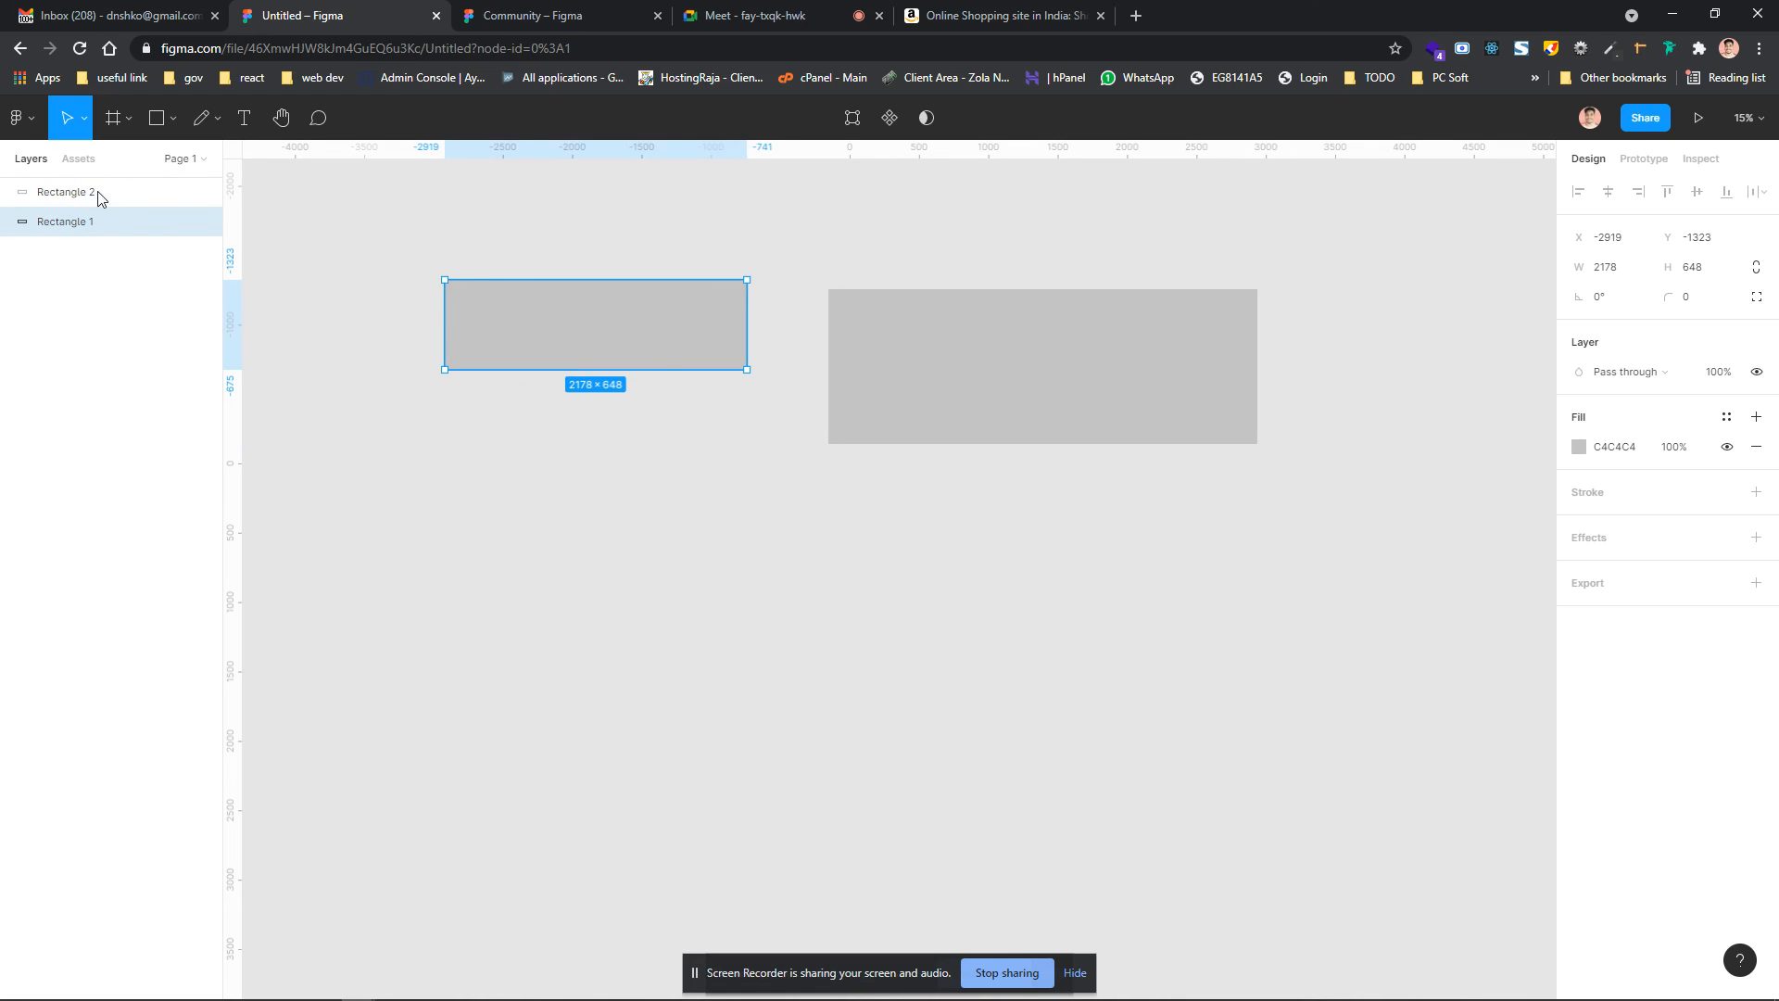
key(ctrl+slash)
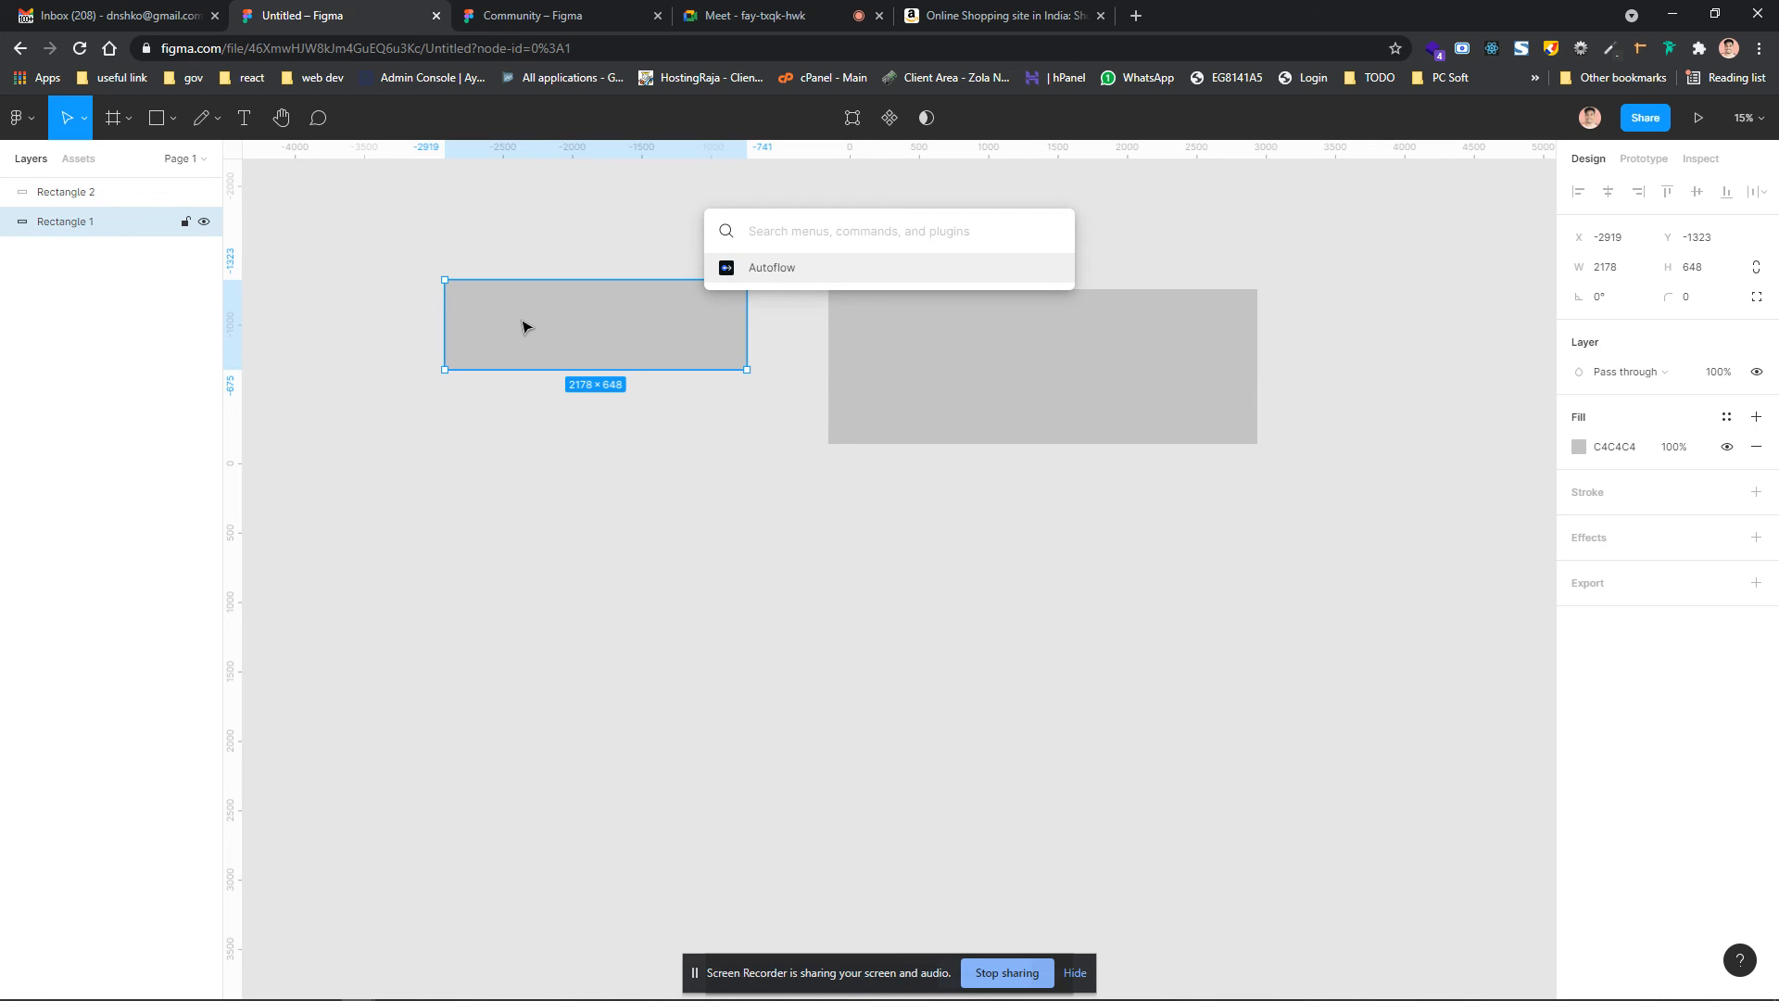
click(799, 270)
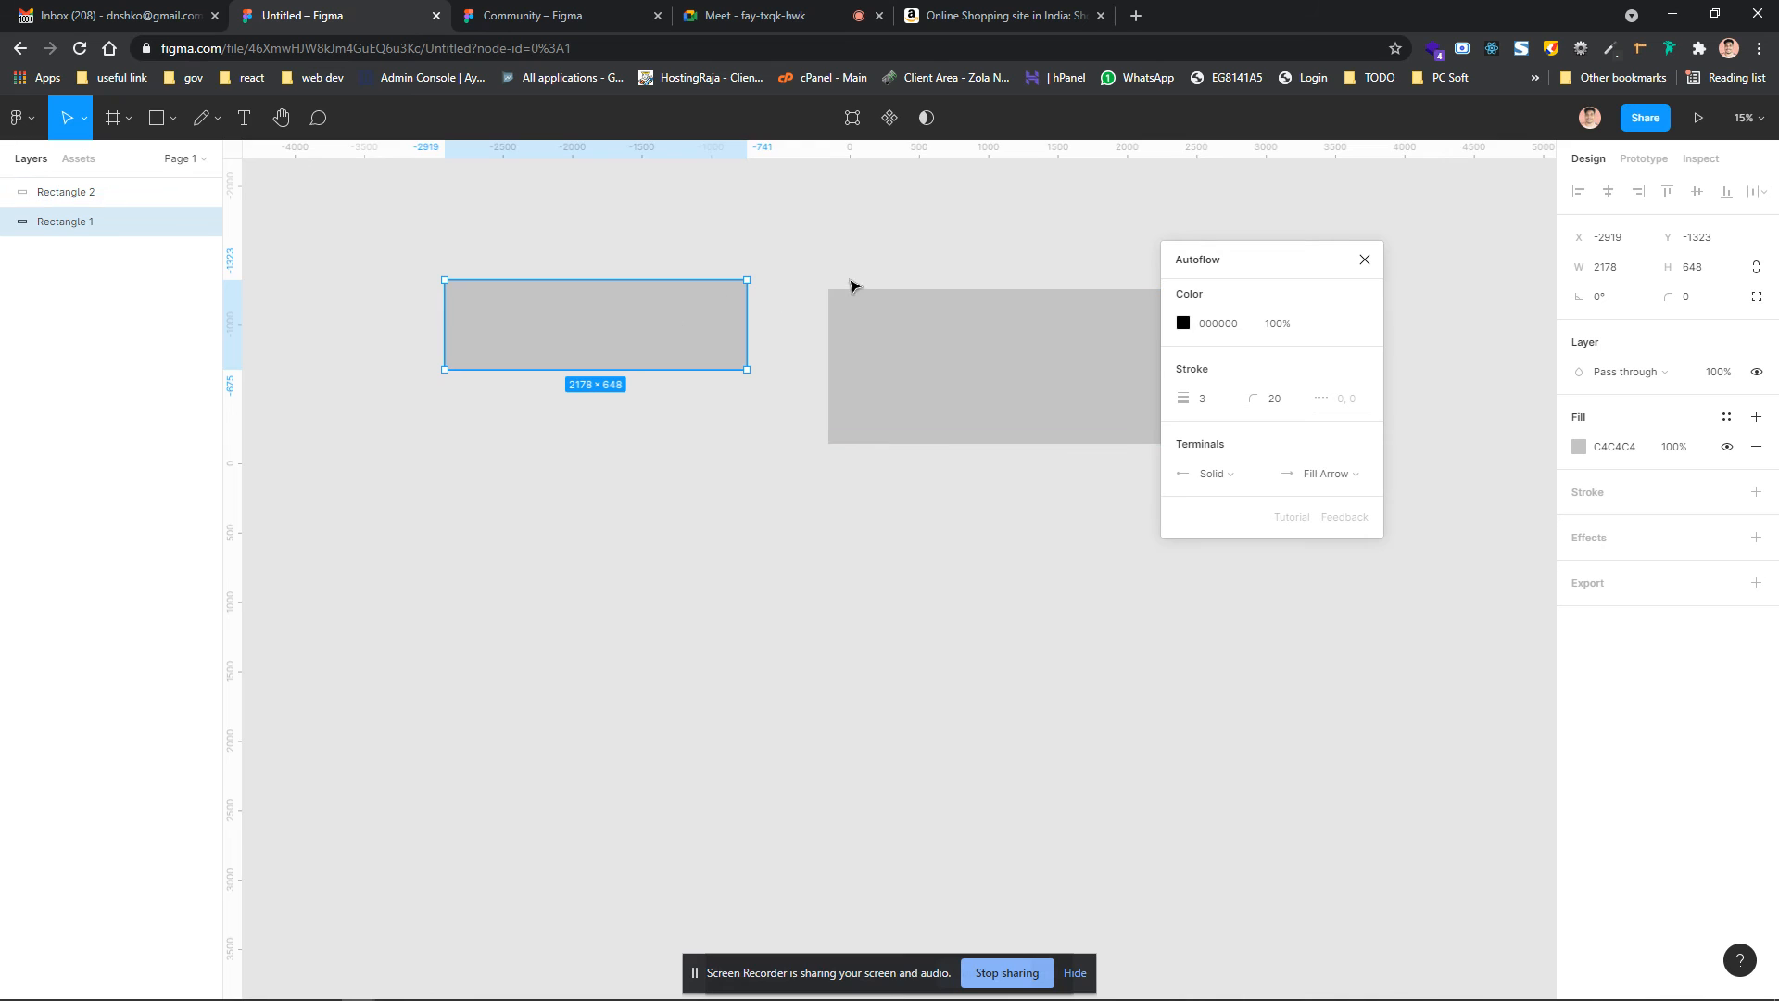
shift+click(949, 345)
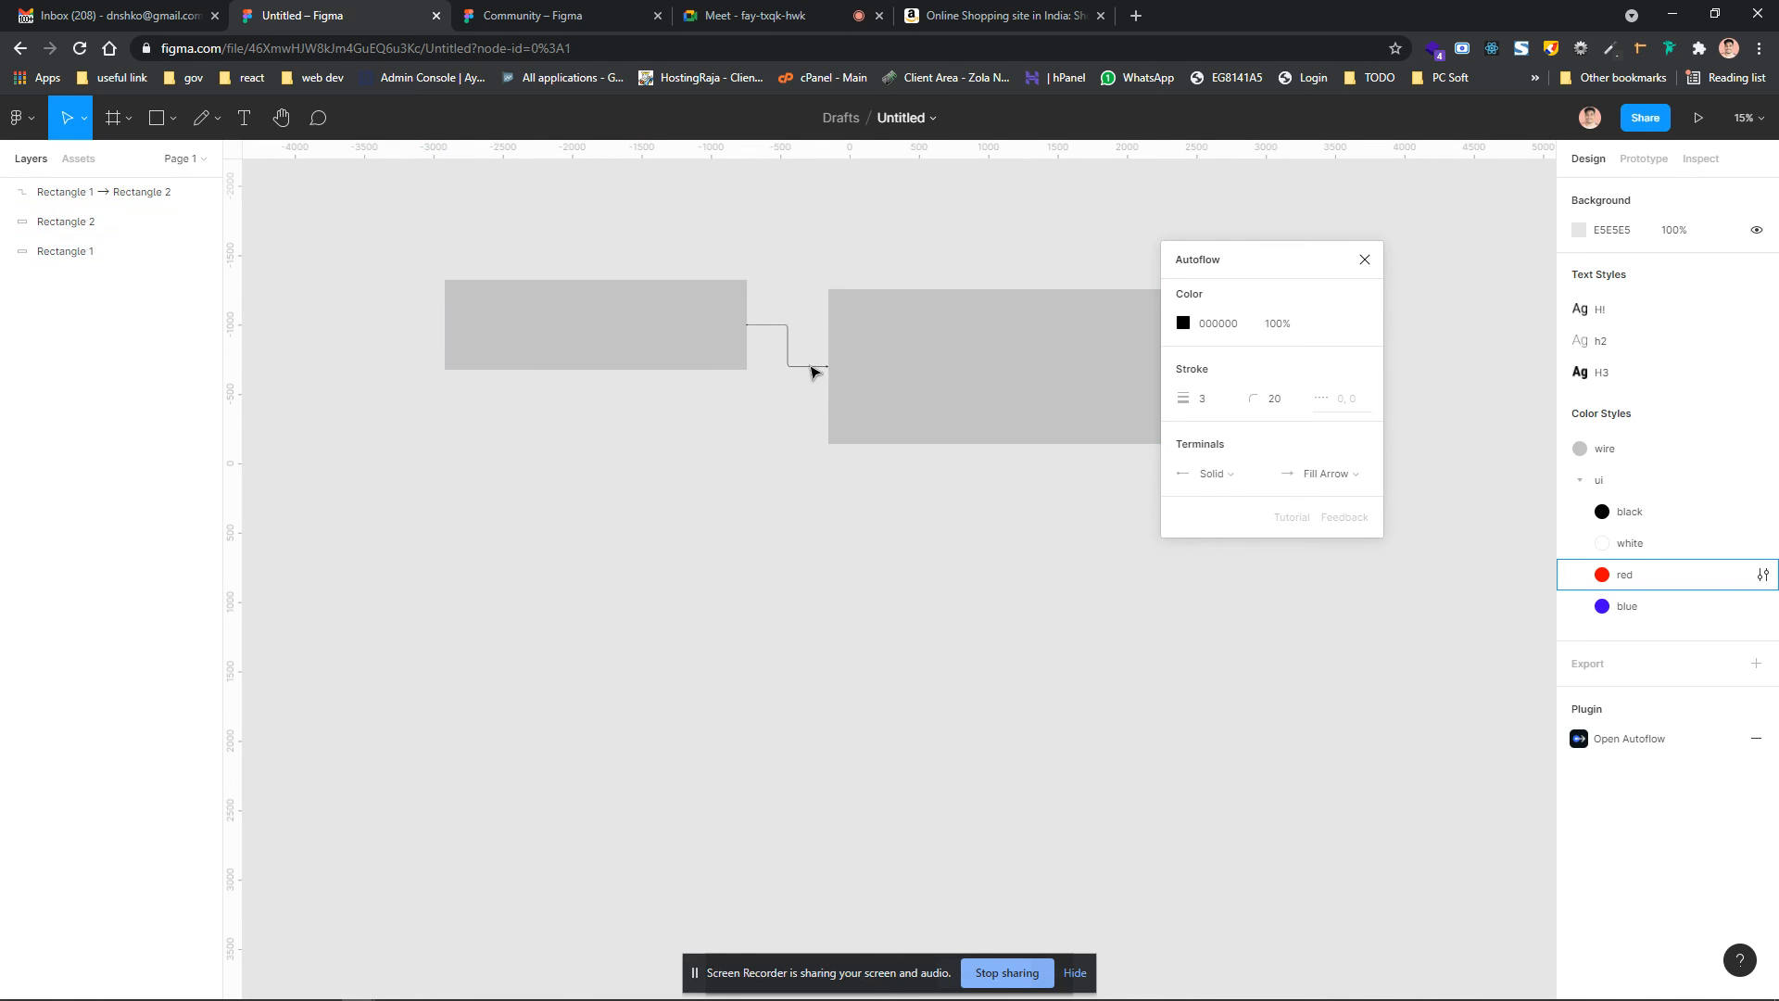
scroll(809, 366, up, 3)
click(636, 299)
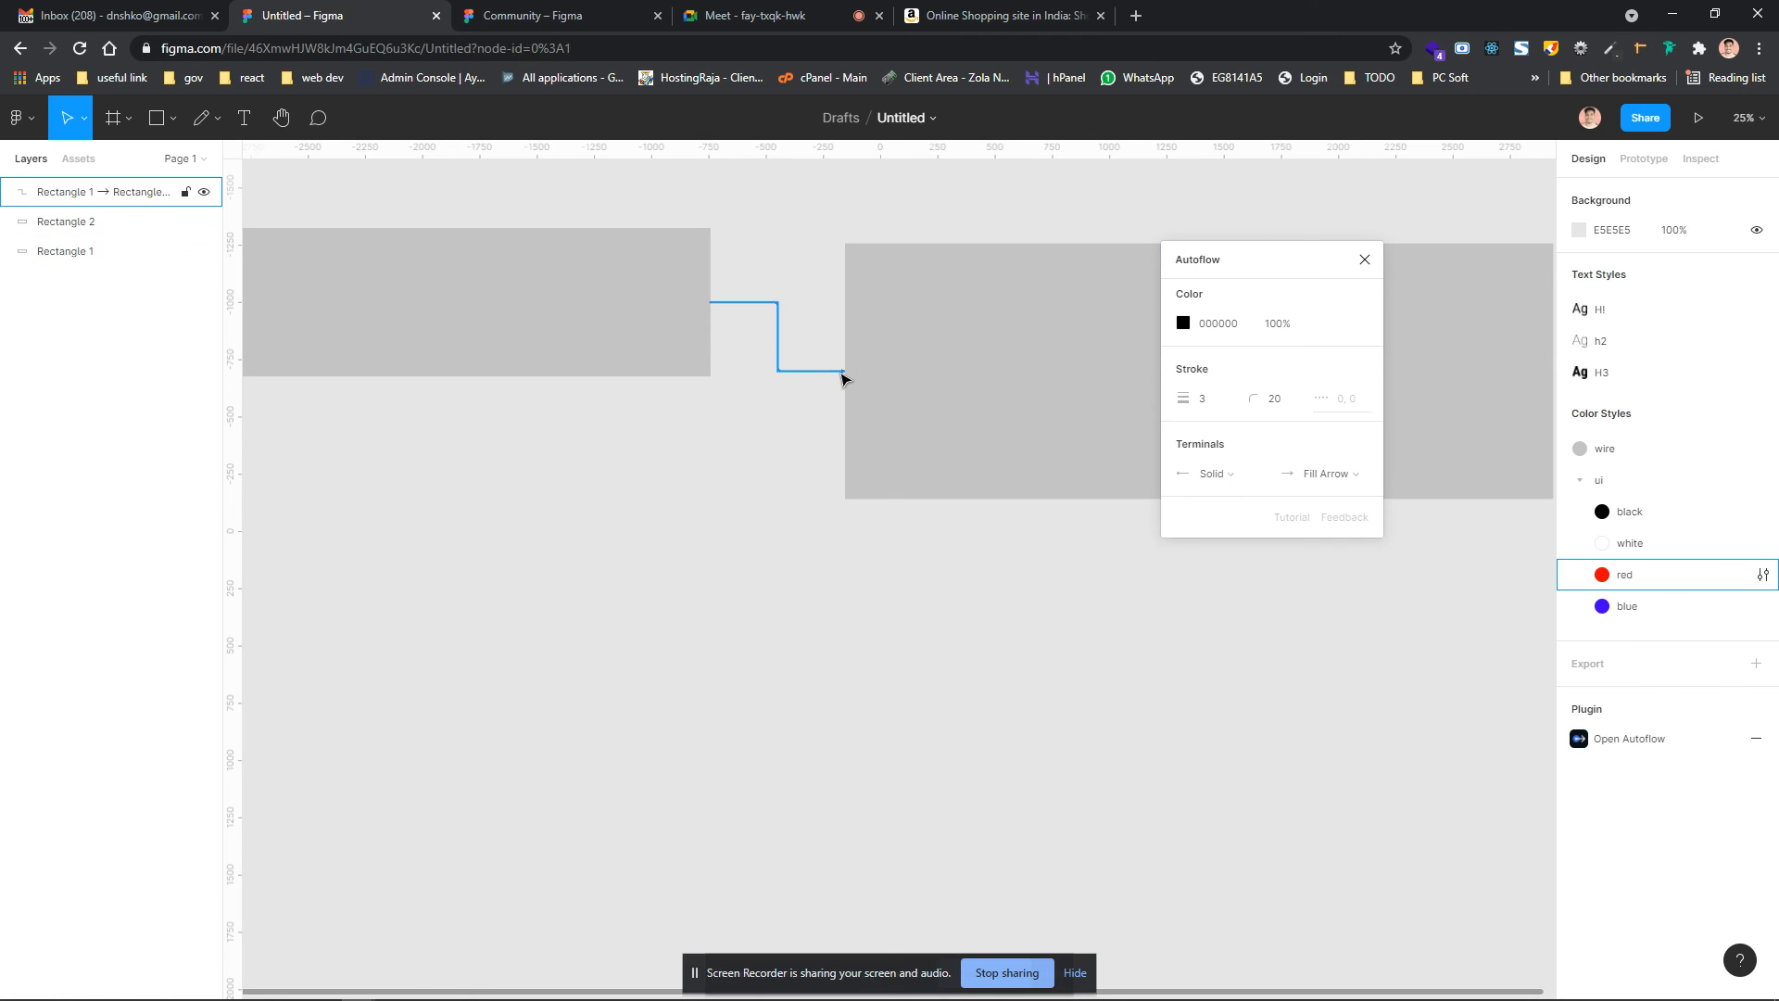
scroll(842, 378, up, 3)
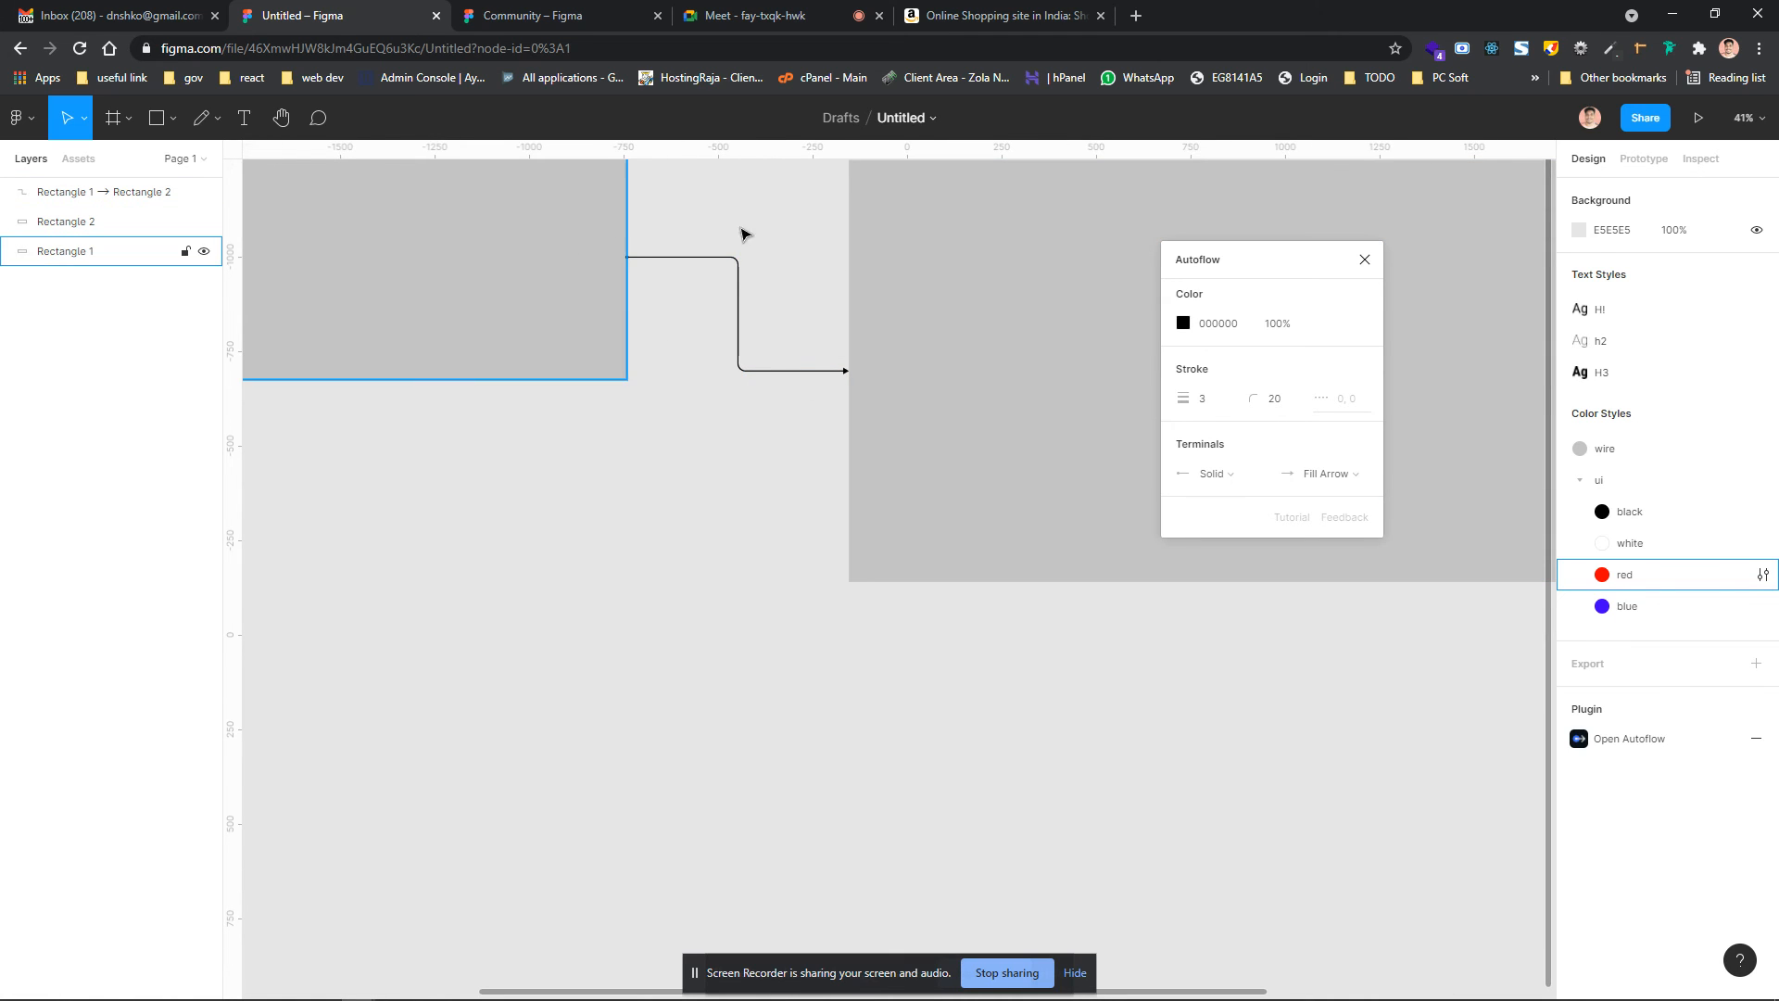
click(966, 377)
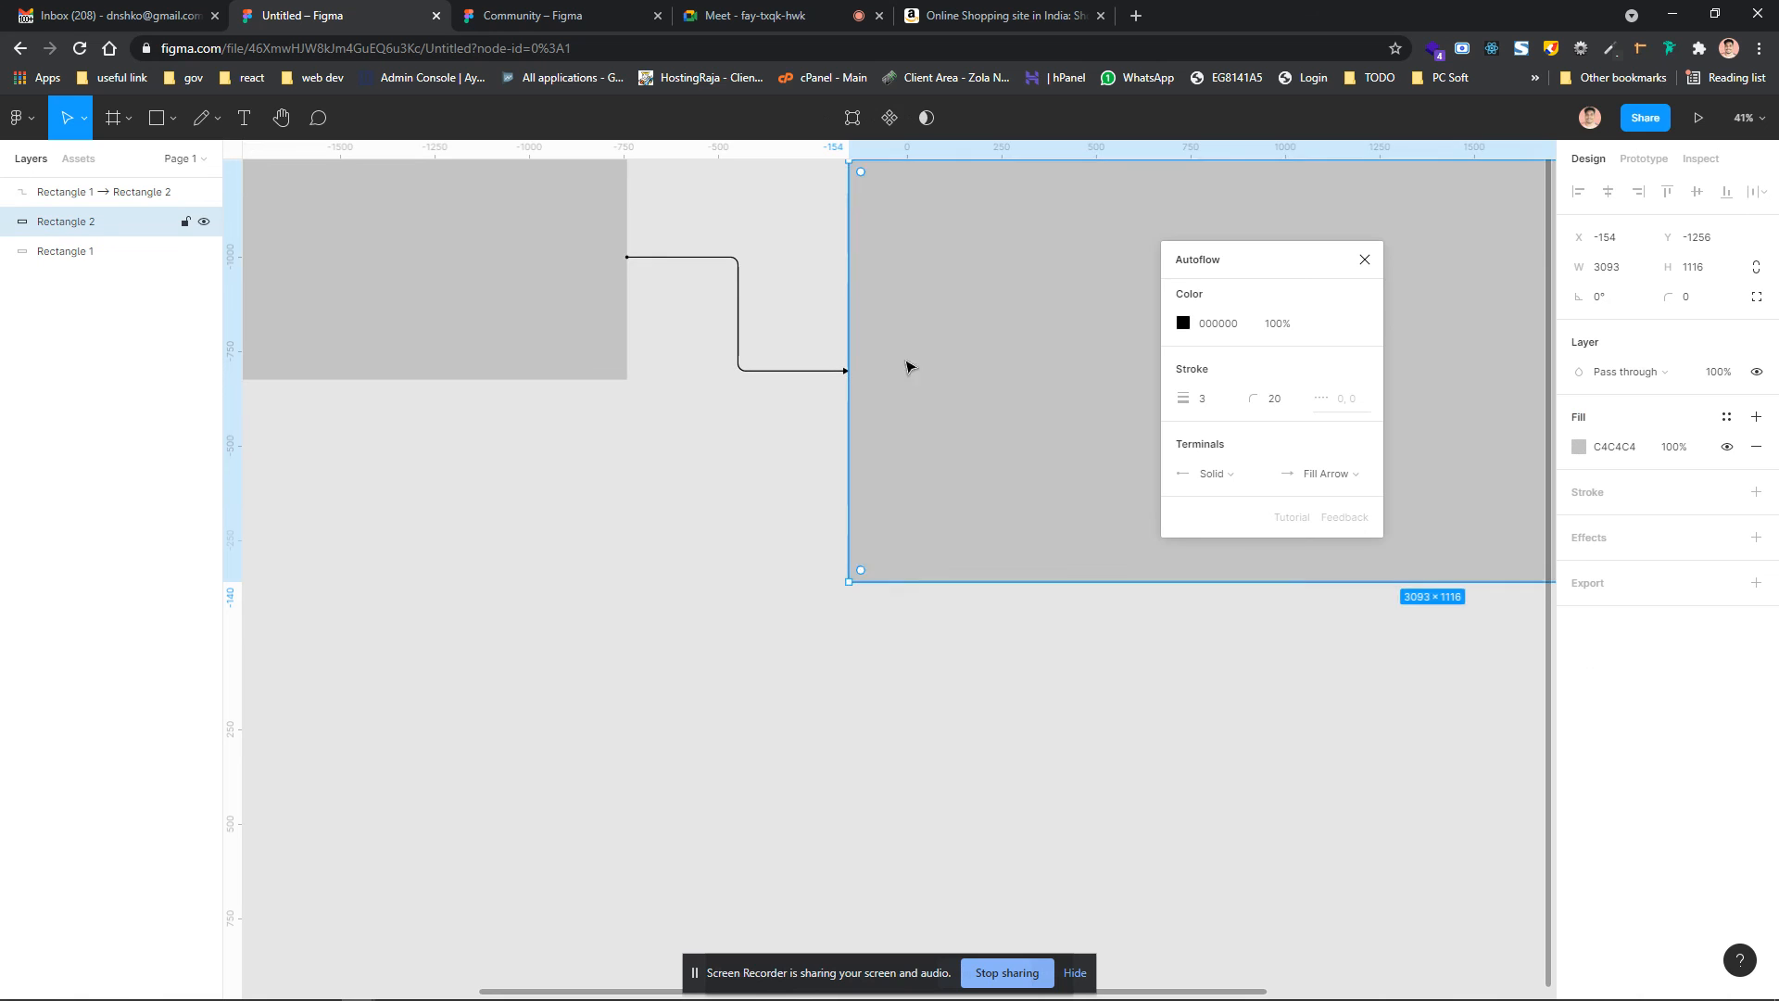
scroll(901, 409, down, 5)
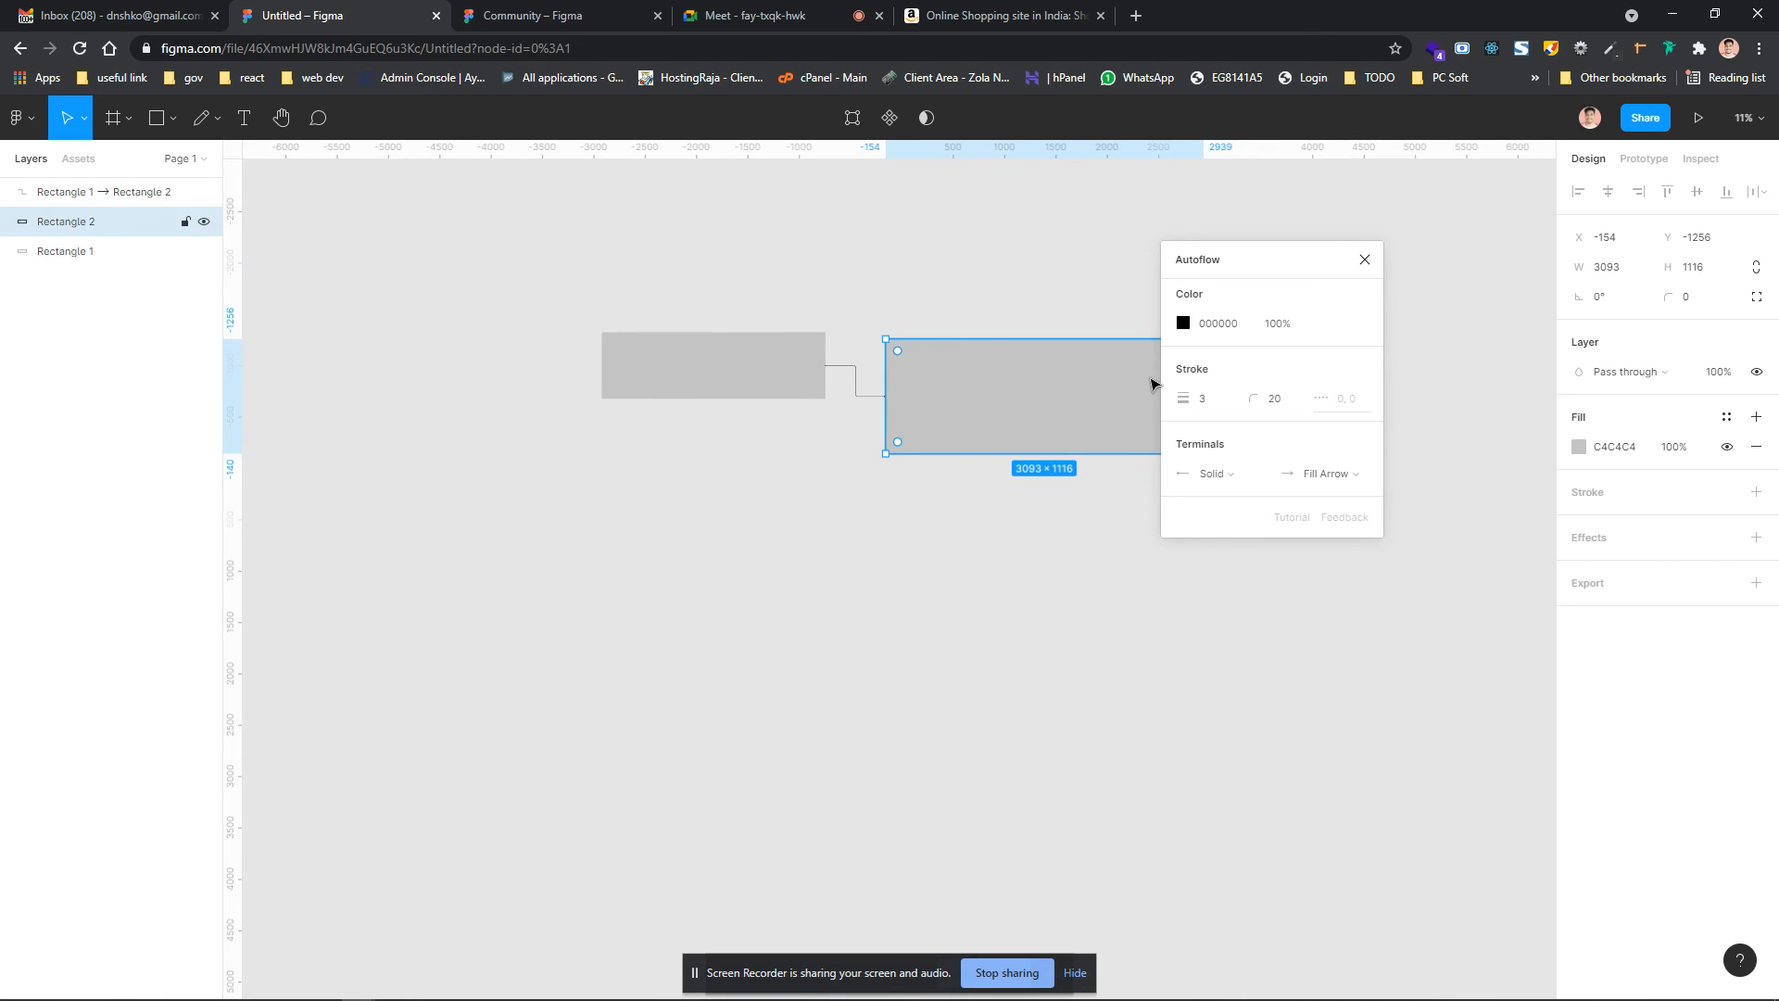
click(1375, 271)
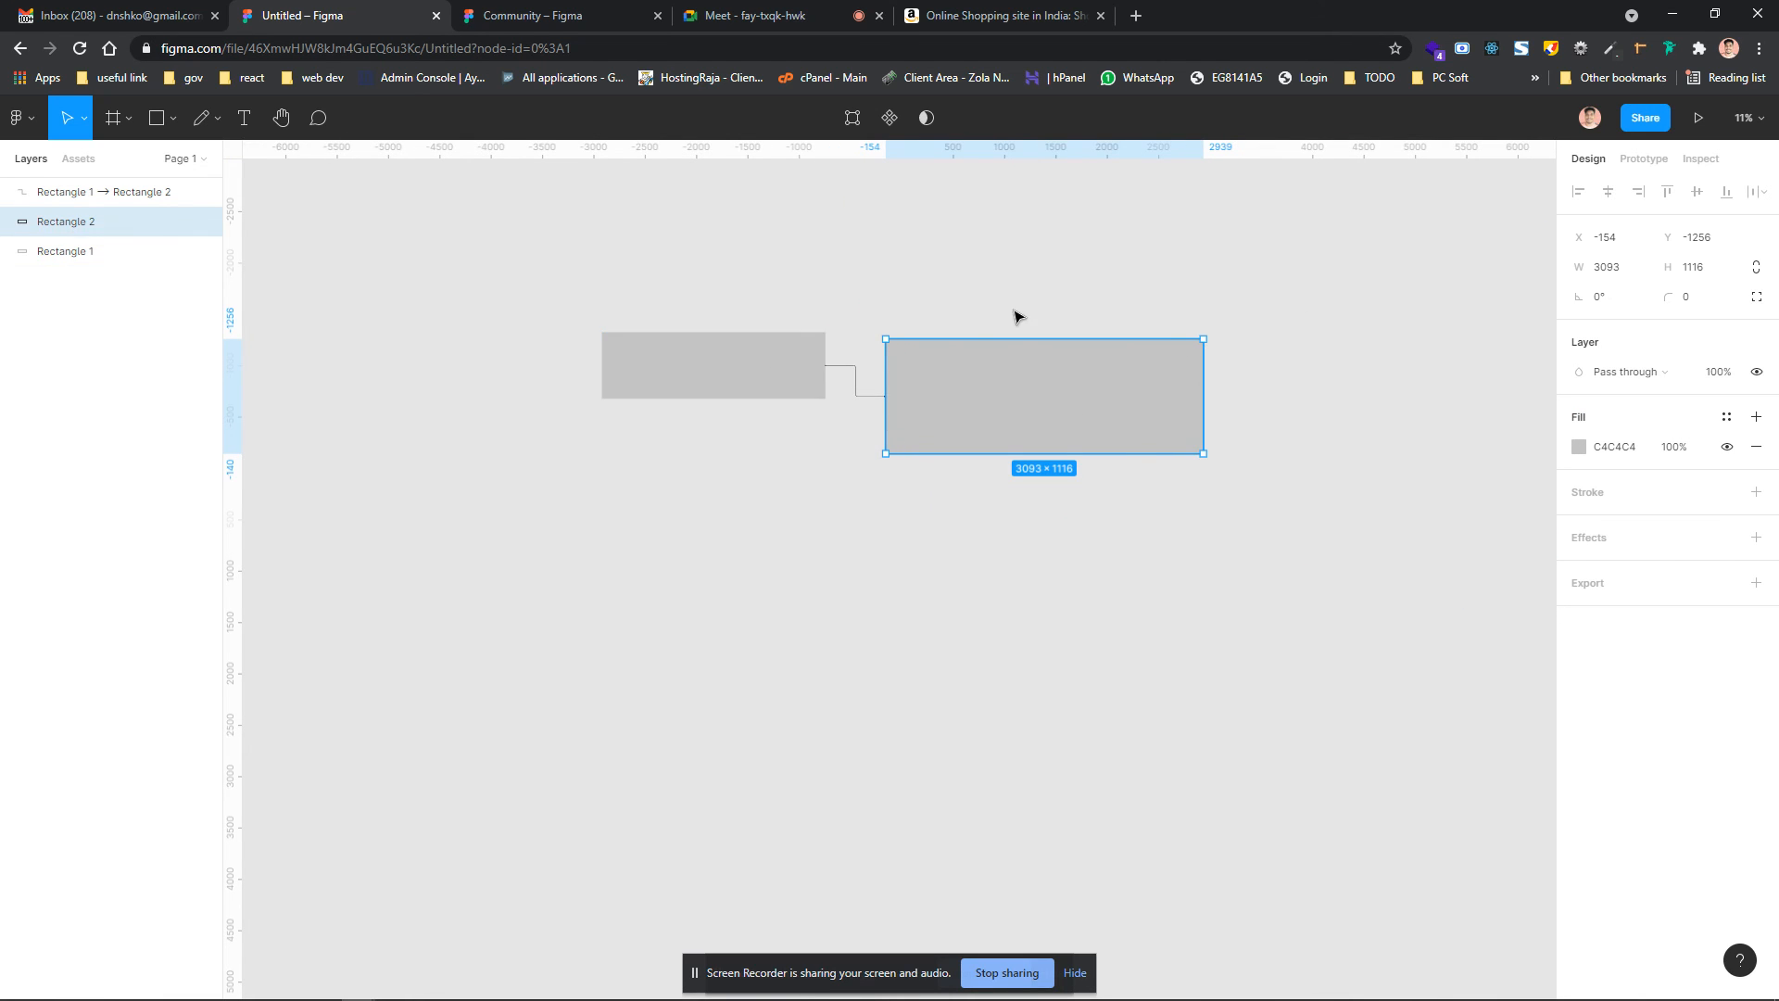
Look through Amazon's Computers & Accessories page from its banners to its product sections, and return to the Untitled design file in Figma
click(955, 7)
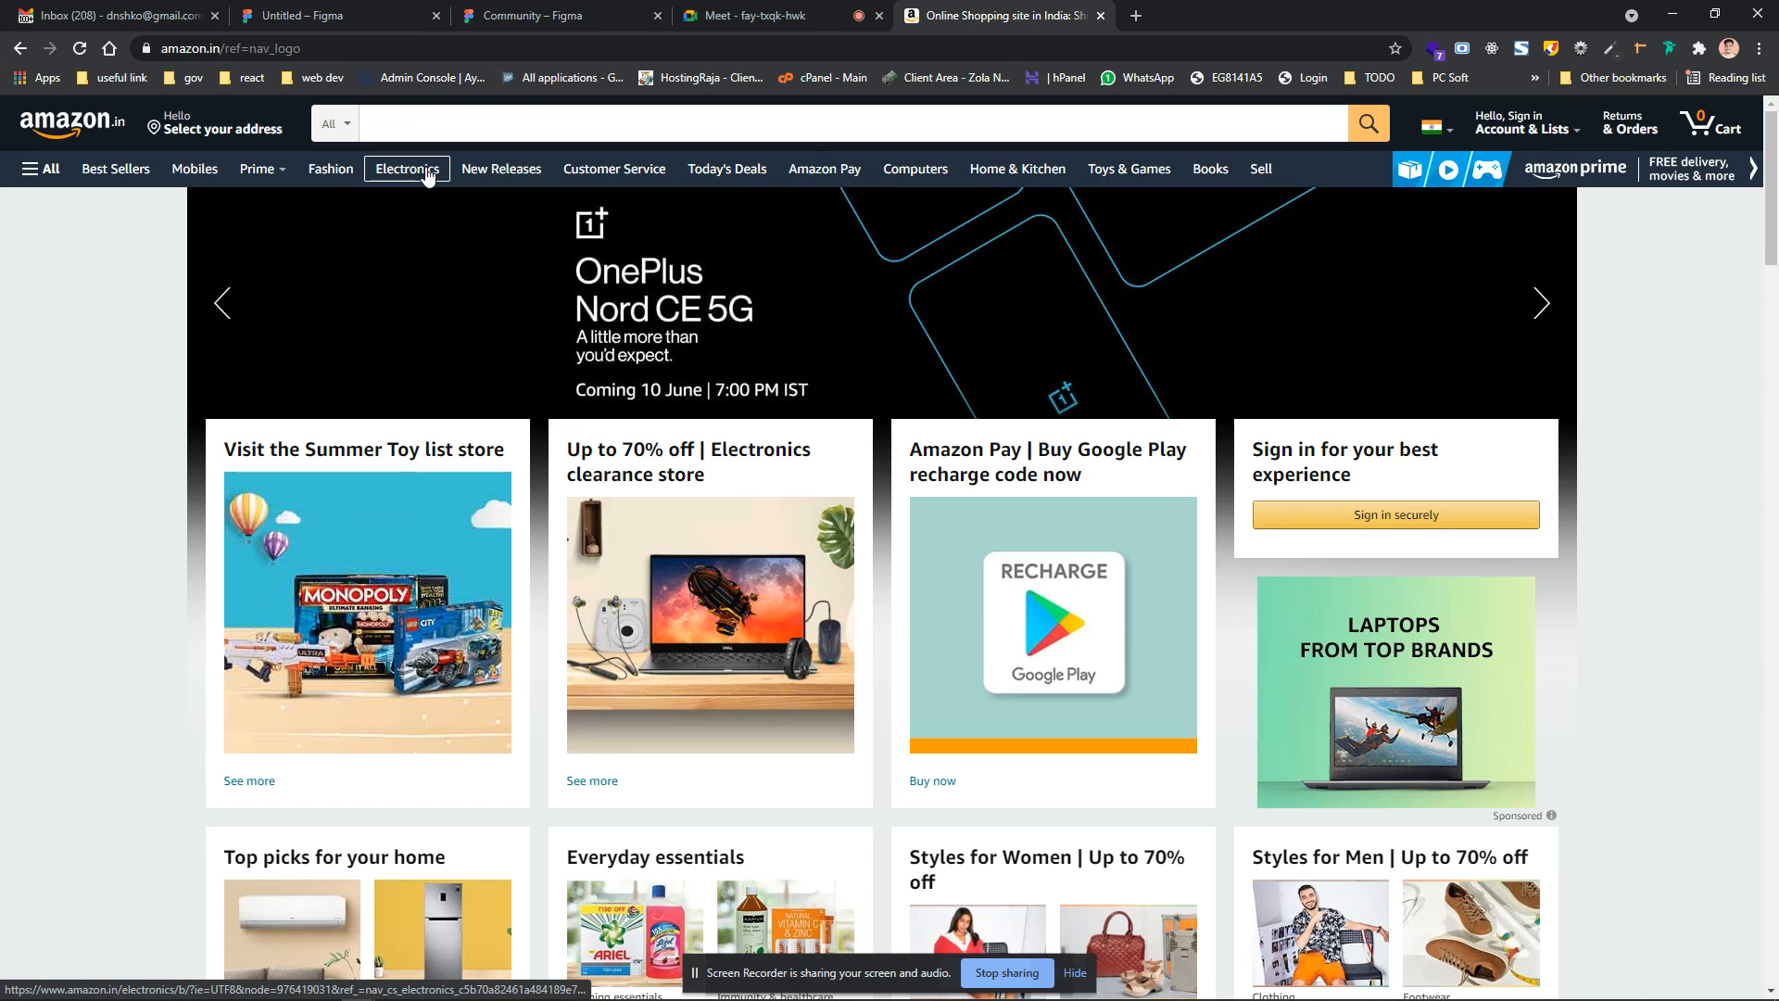
click(914, 172)
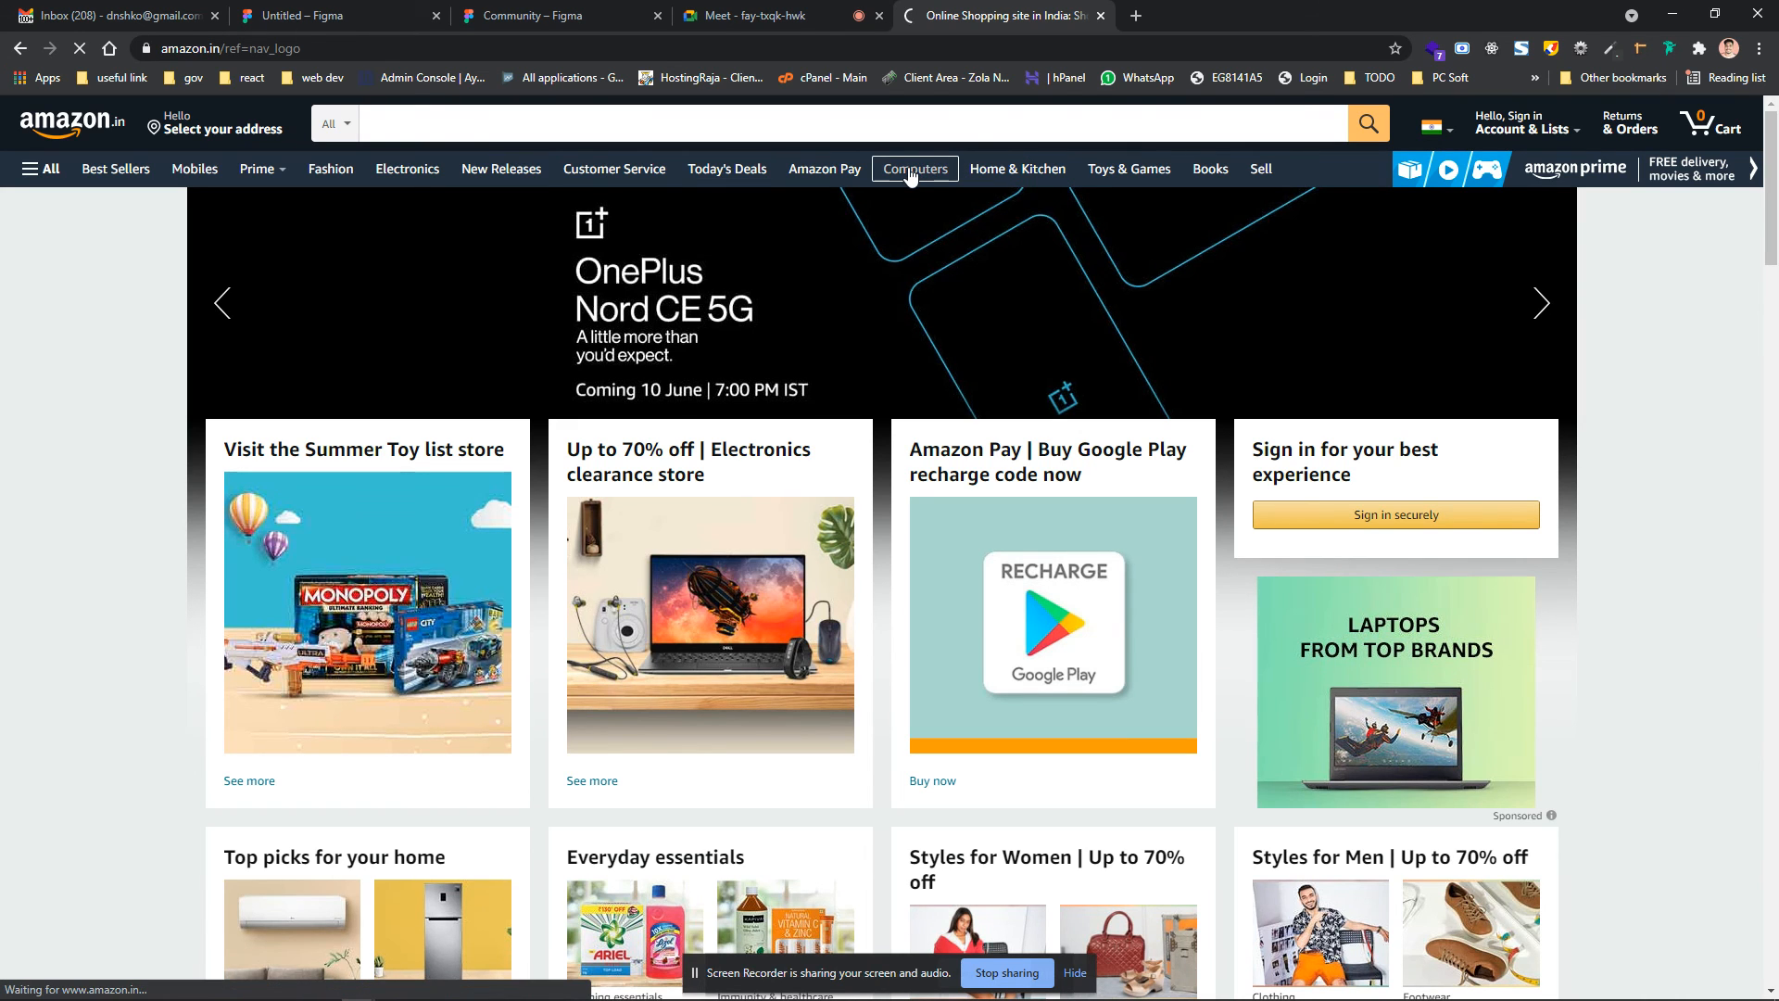
scroll(800, 724, down, 6)
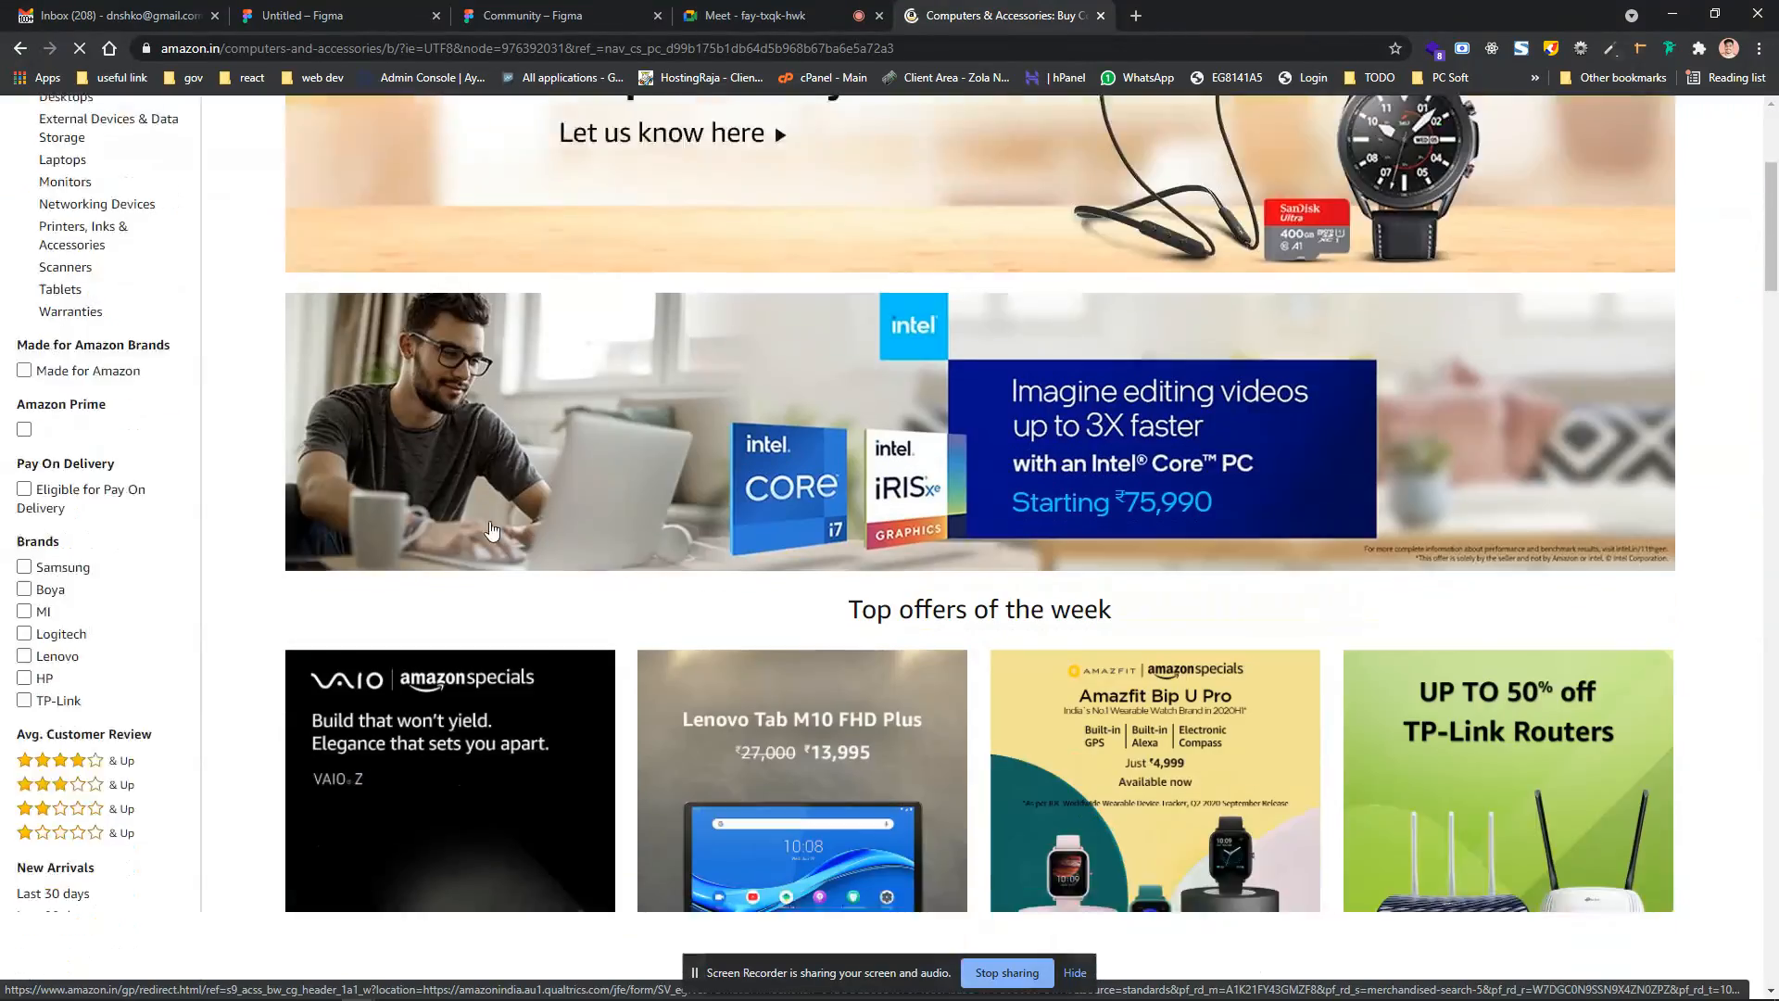
scroll(799, 723, down, 15)
scroll(800, 723, up, 20)
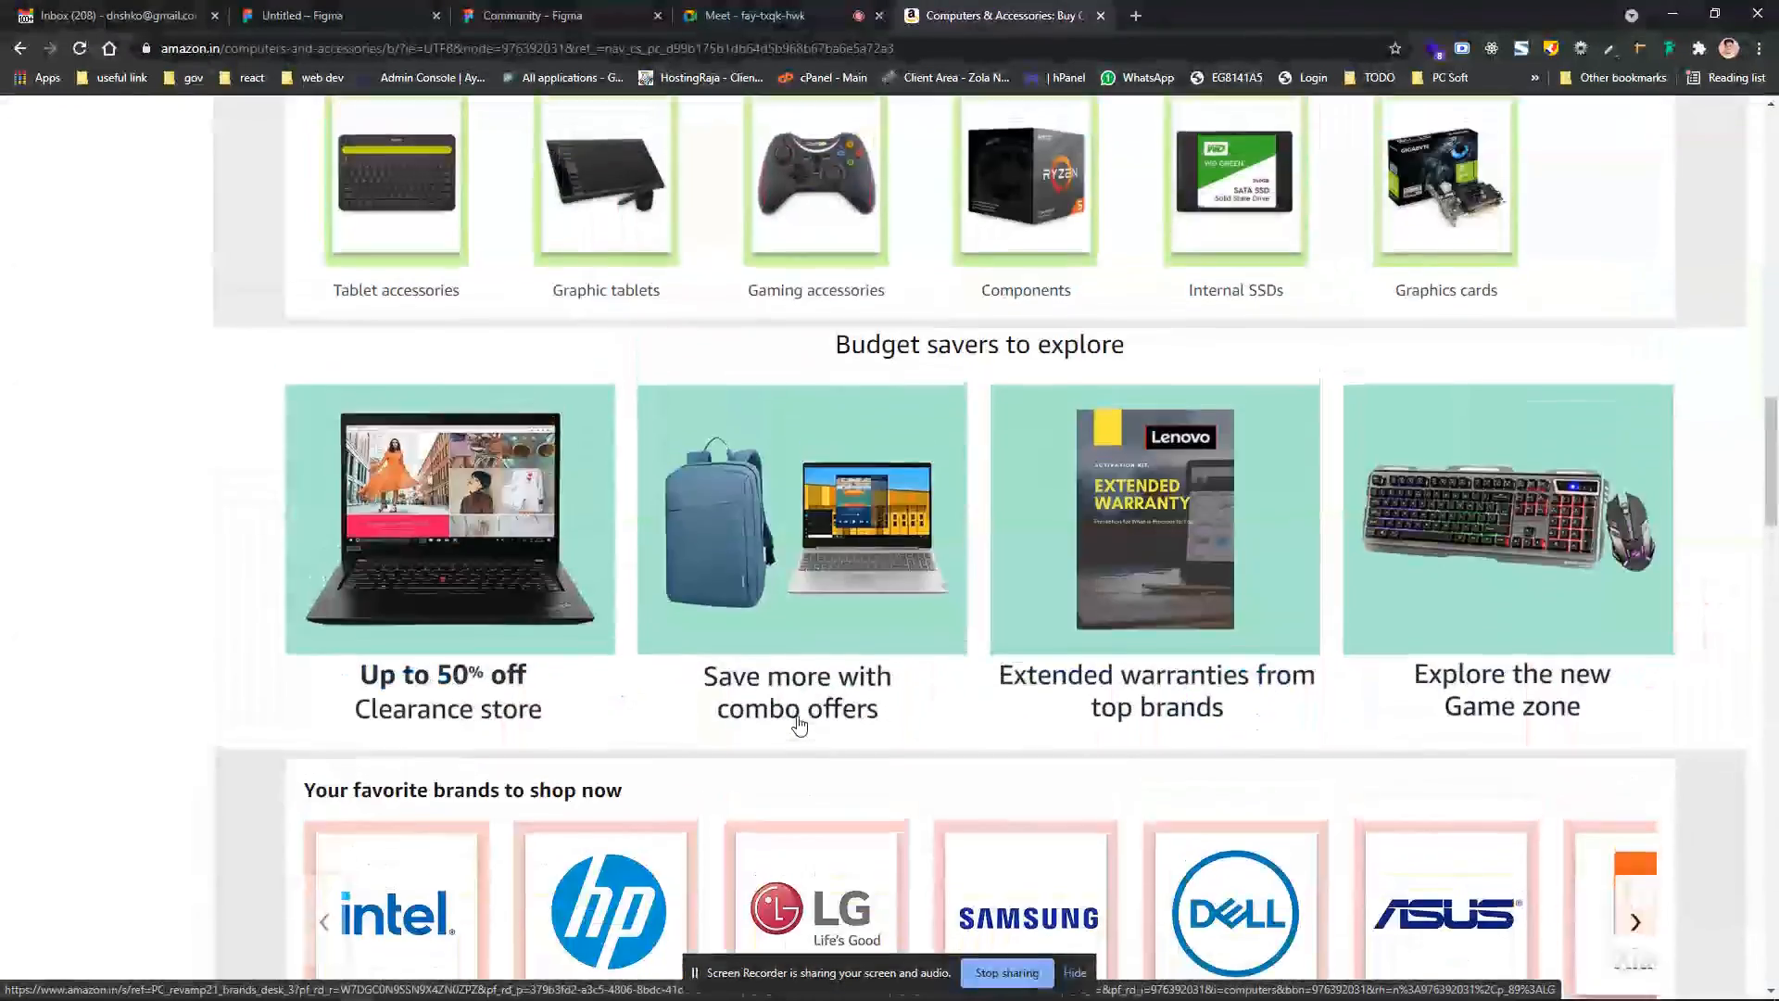
scroll(799, 724, up, 2)
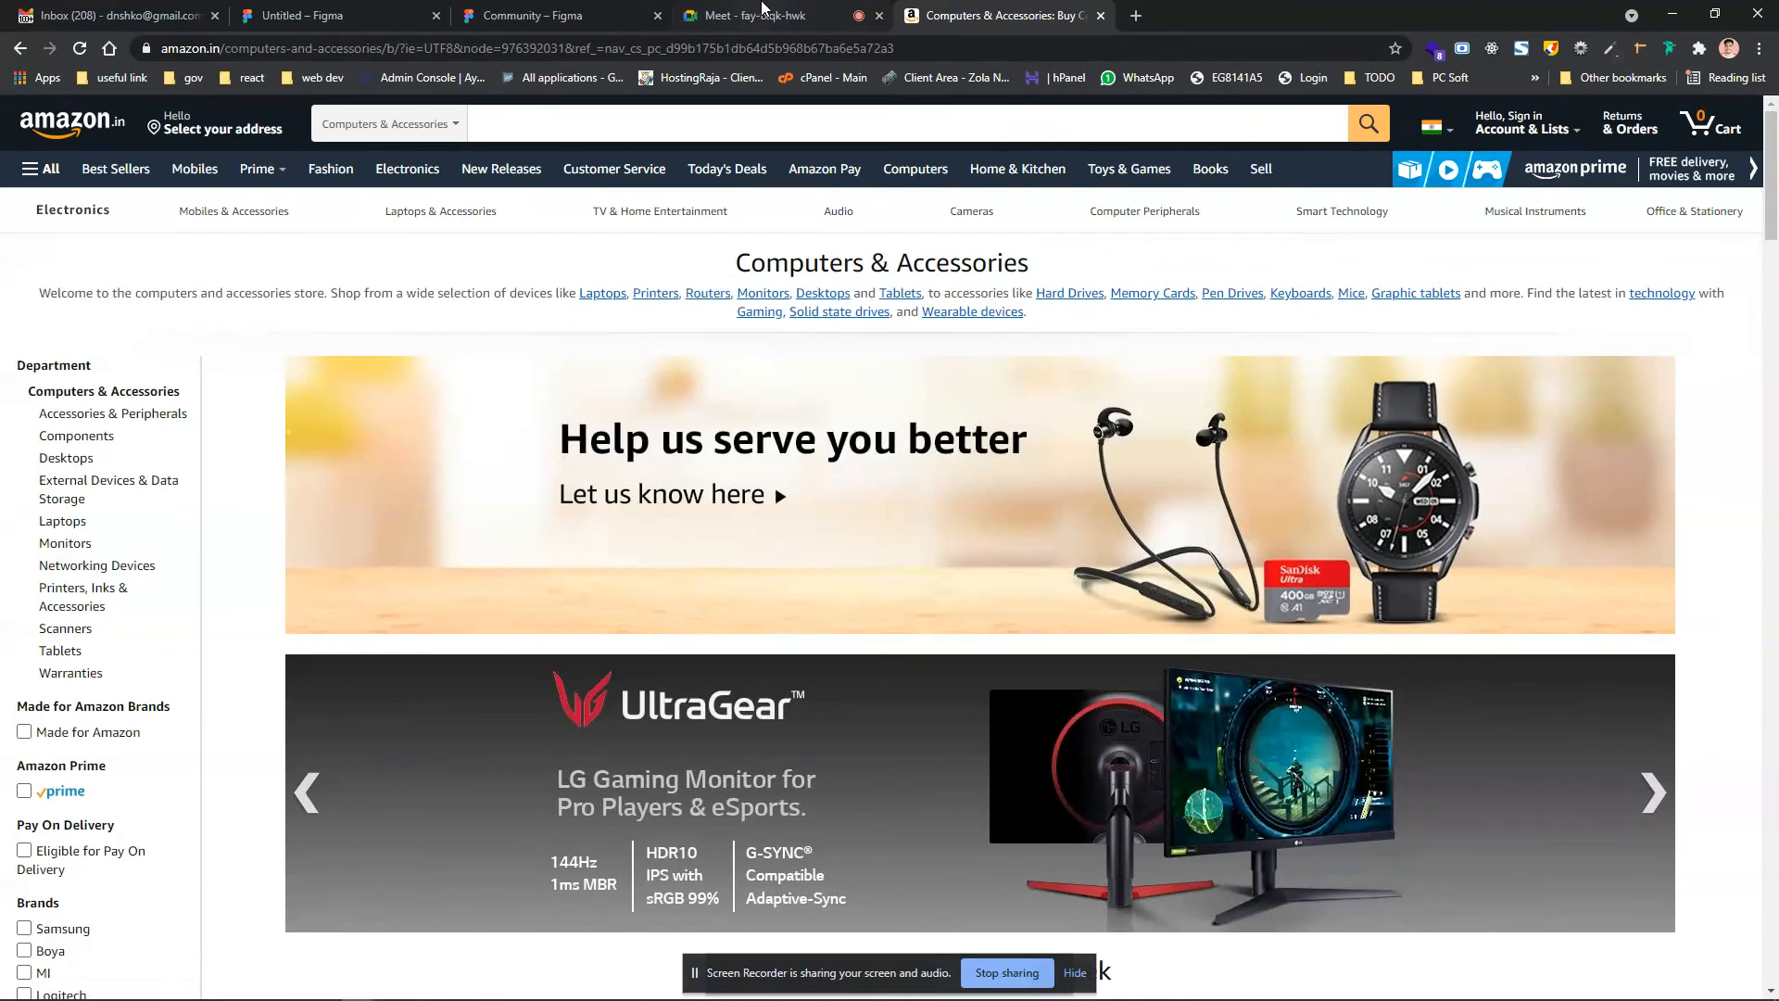
click(756, 15)
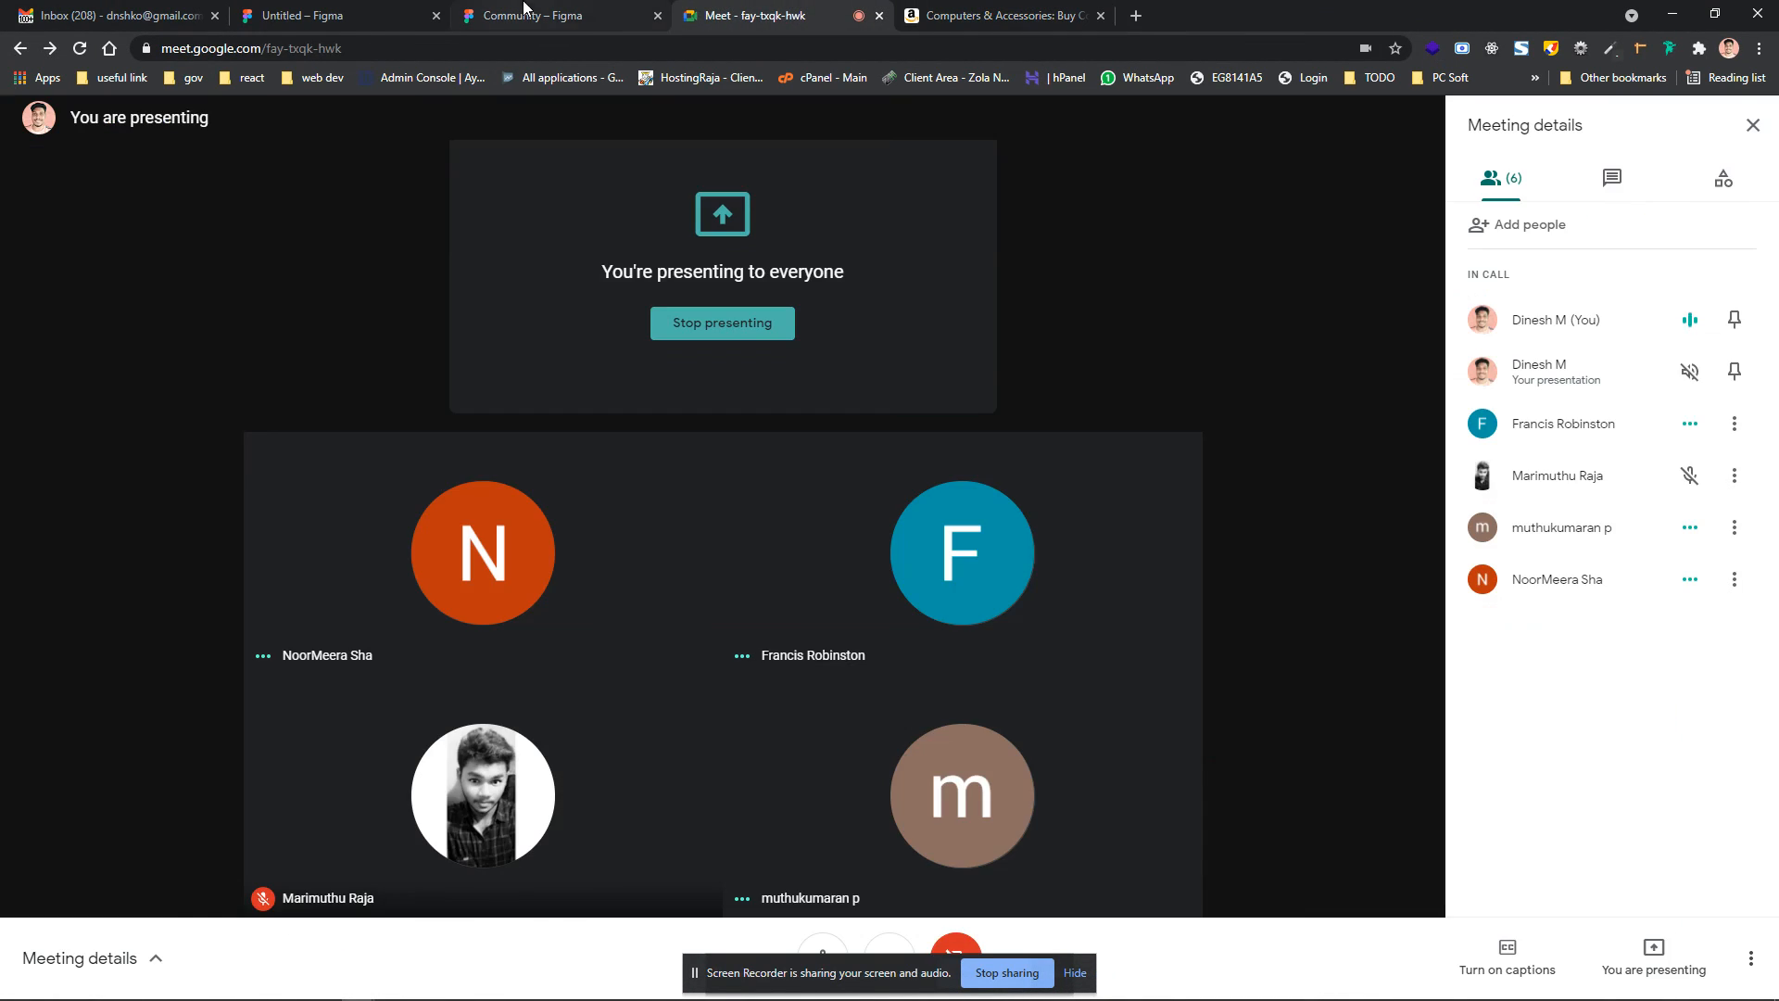
click(533, 16)
click(408, 16)
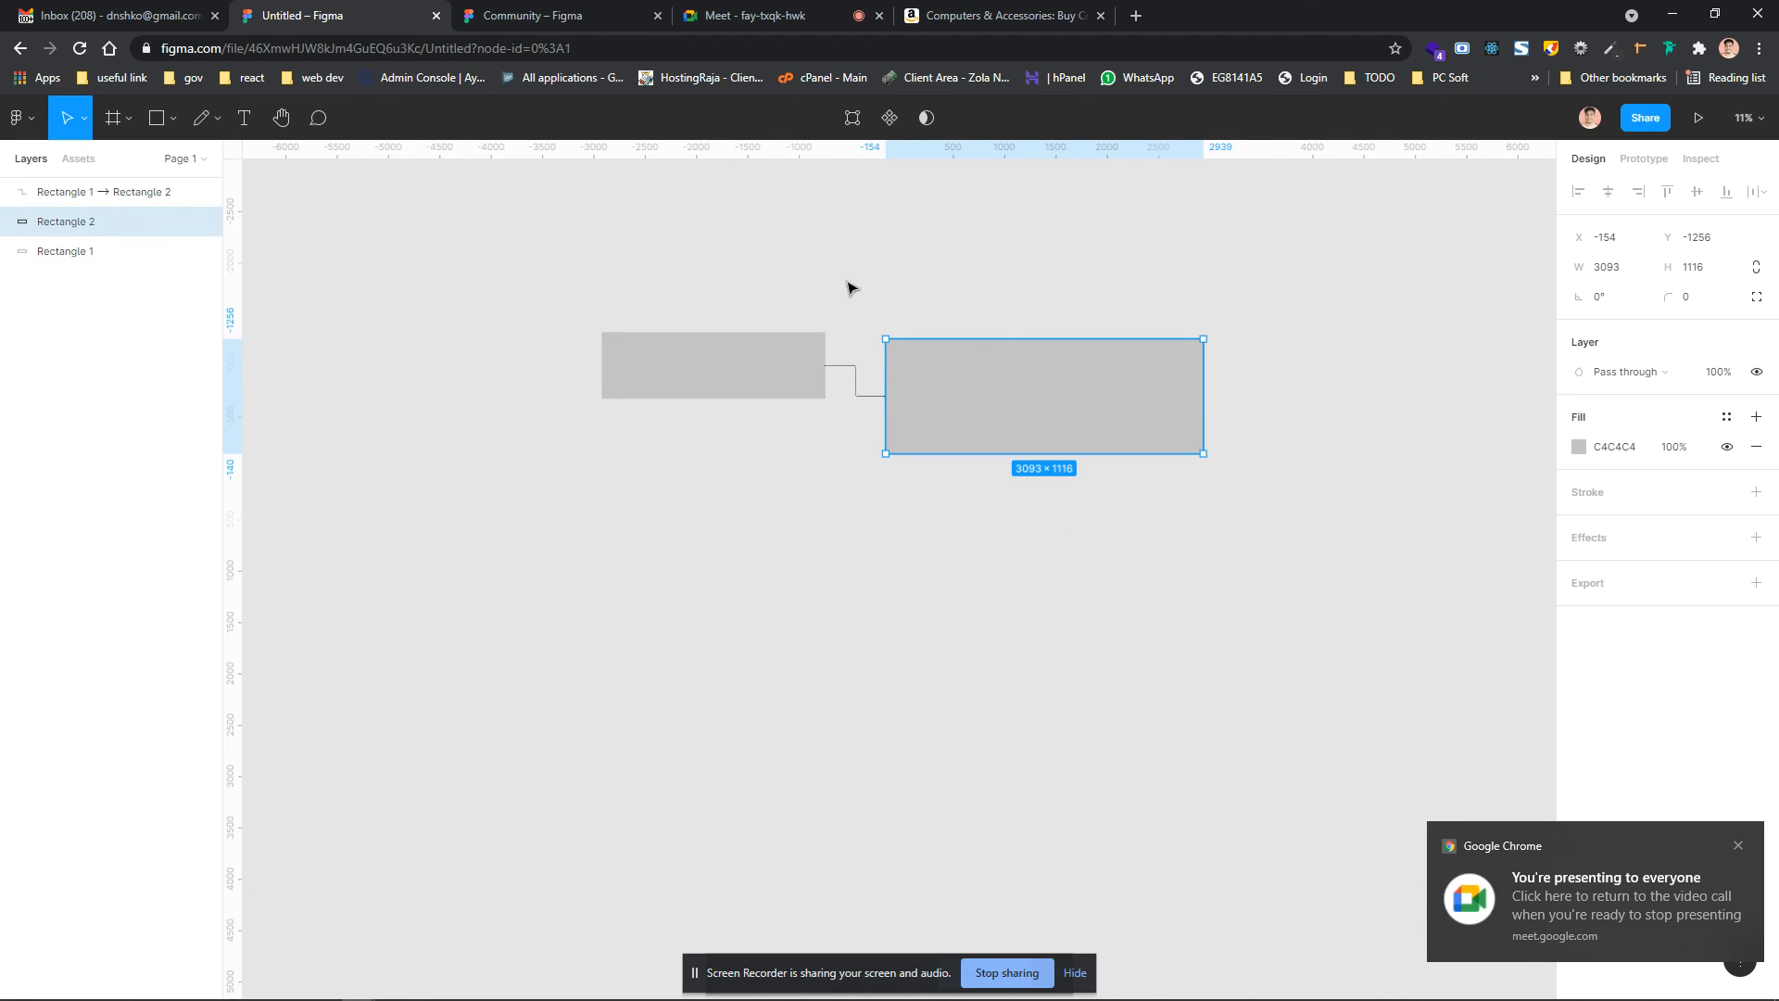
Delete both rectangles and the connector between them from the canvas
drag(467, 281, 1461, 648)
key(Delete)
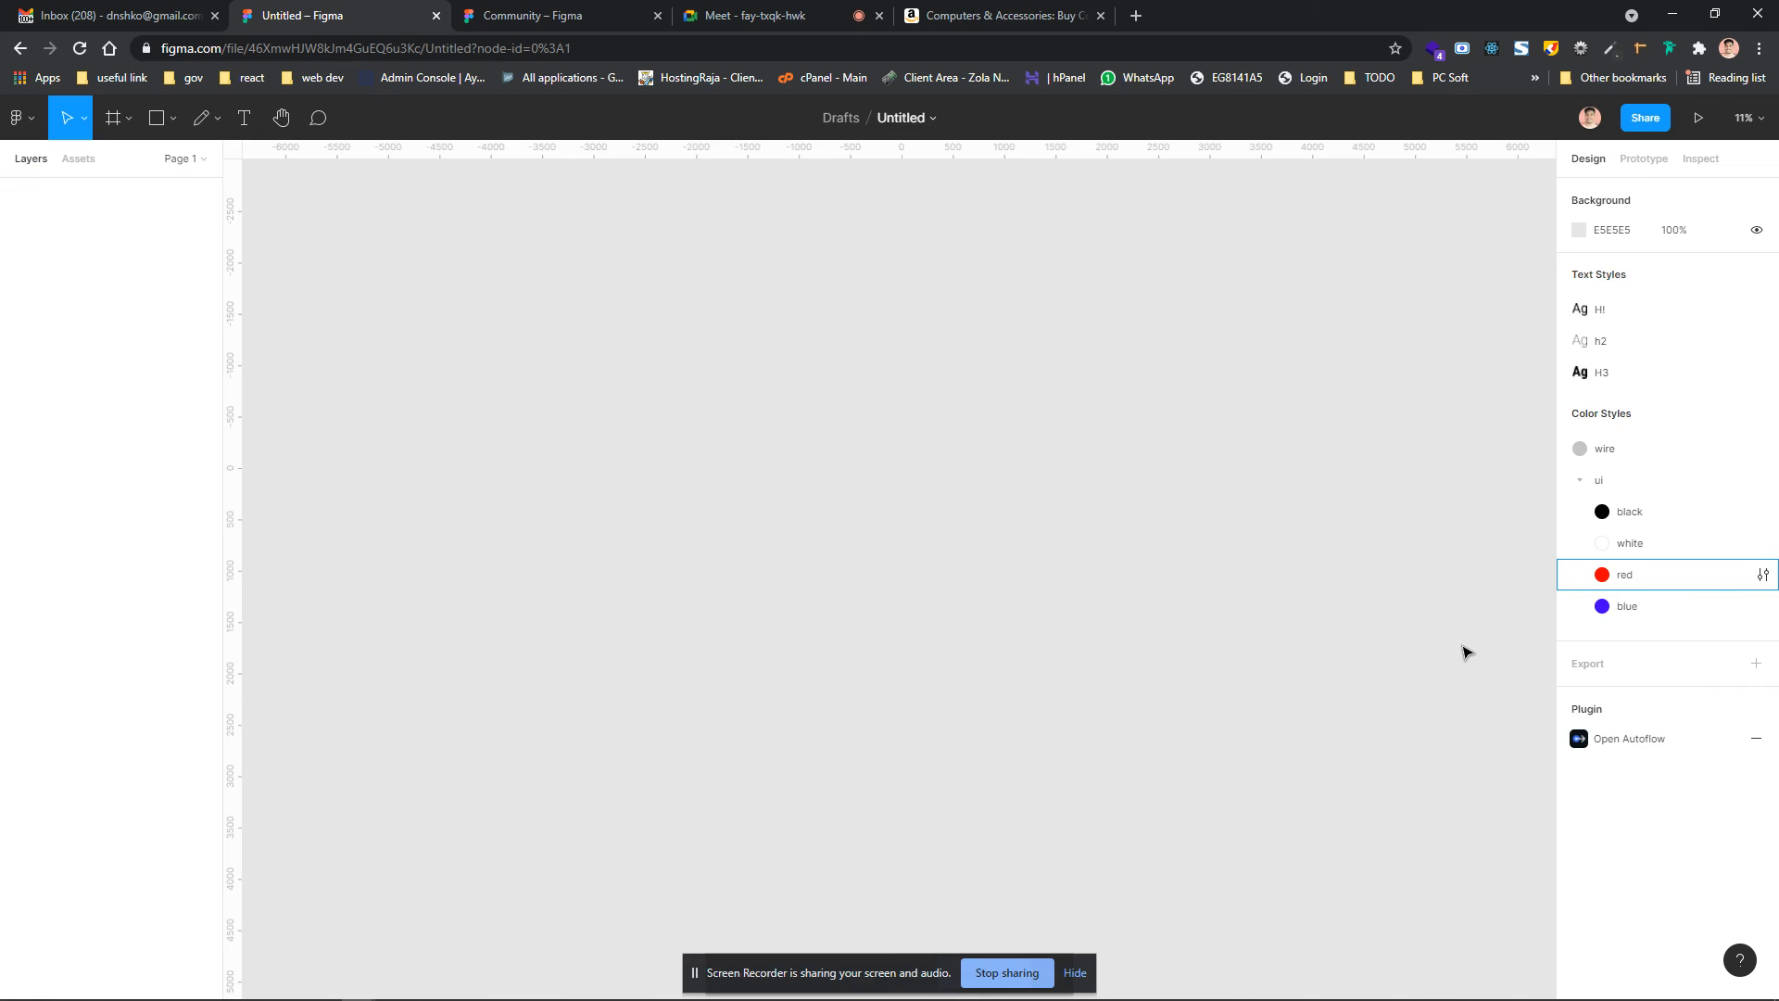
scroll(886, 369, up, 5)
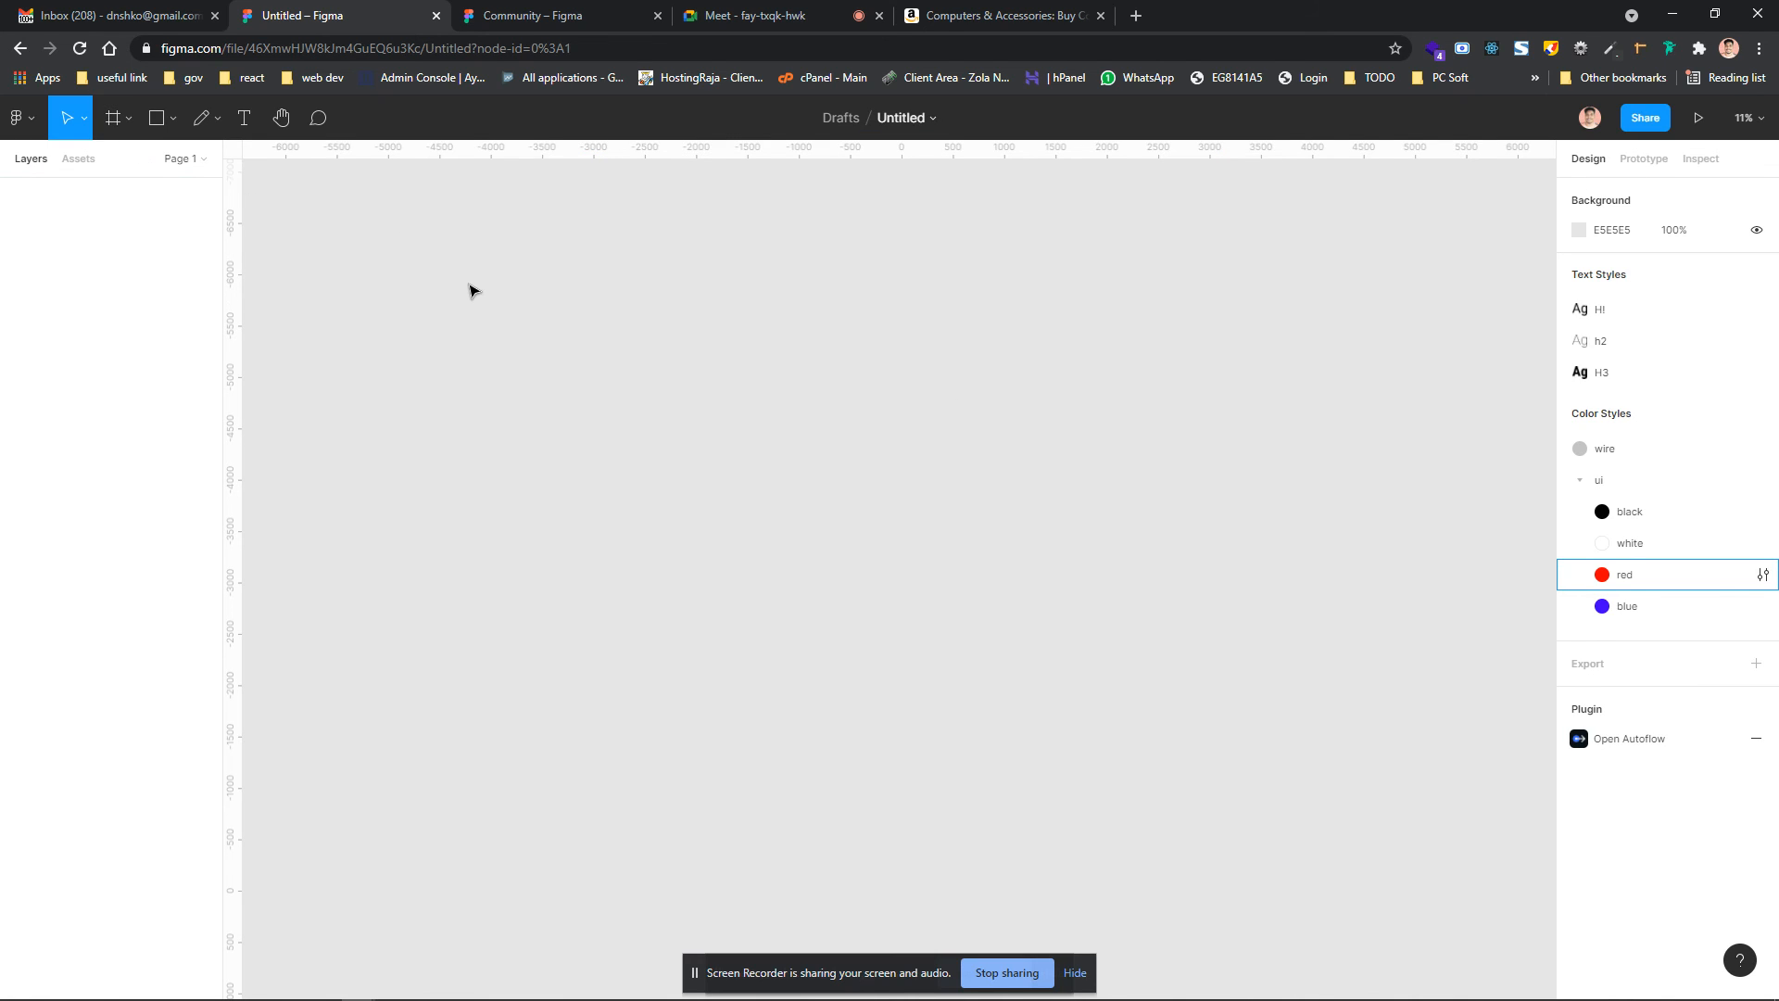
Run the Wireframe plugin and expand the Login and Sign up category of its web templates
key(ctrl+slash)
text(wir)
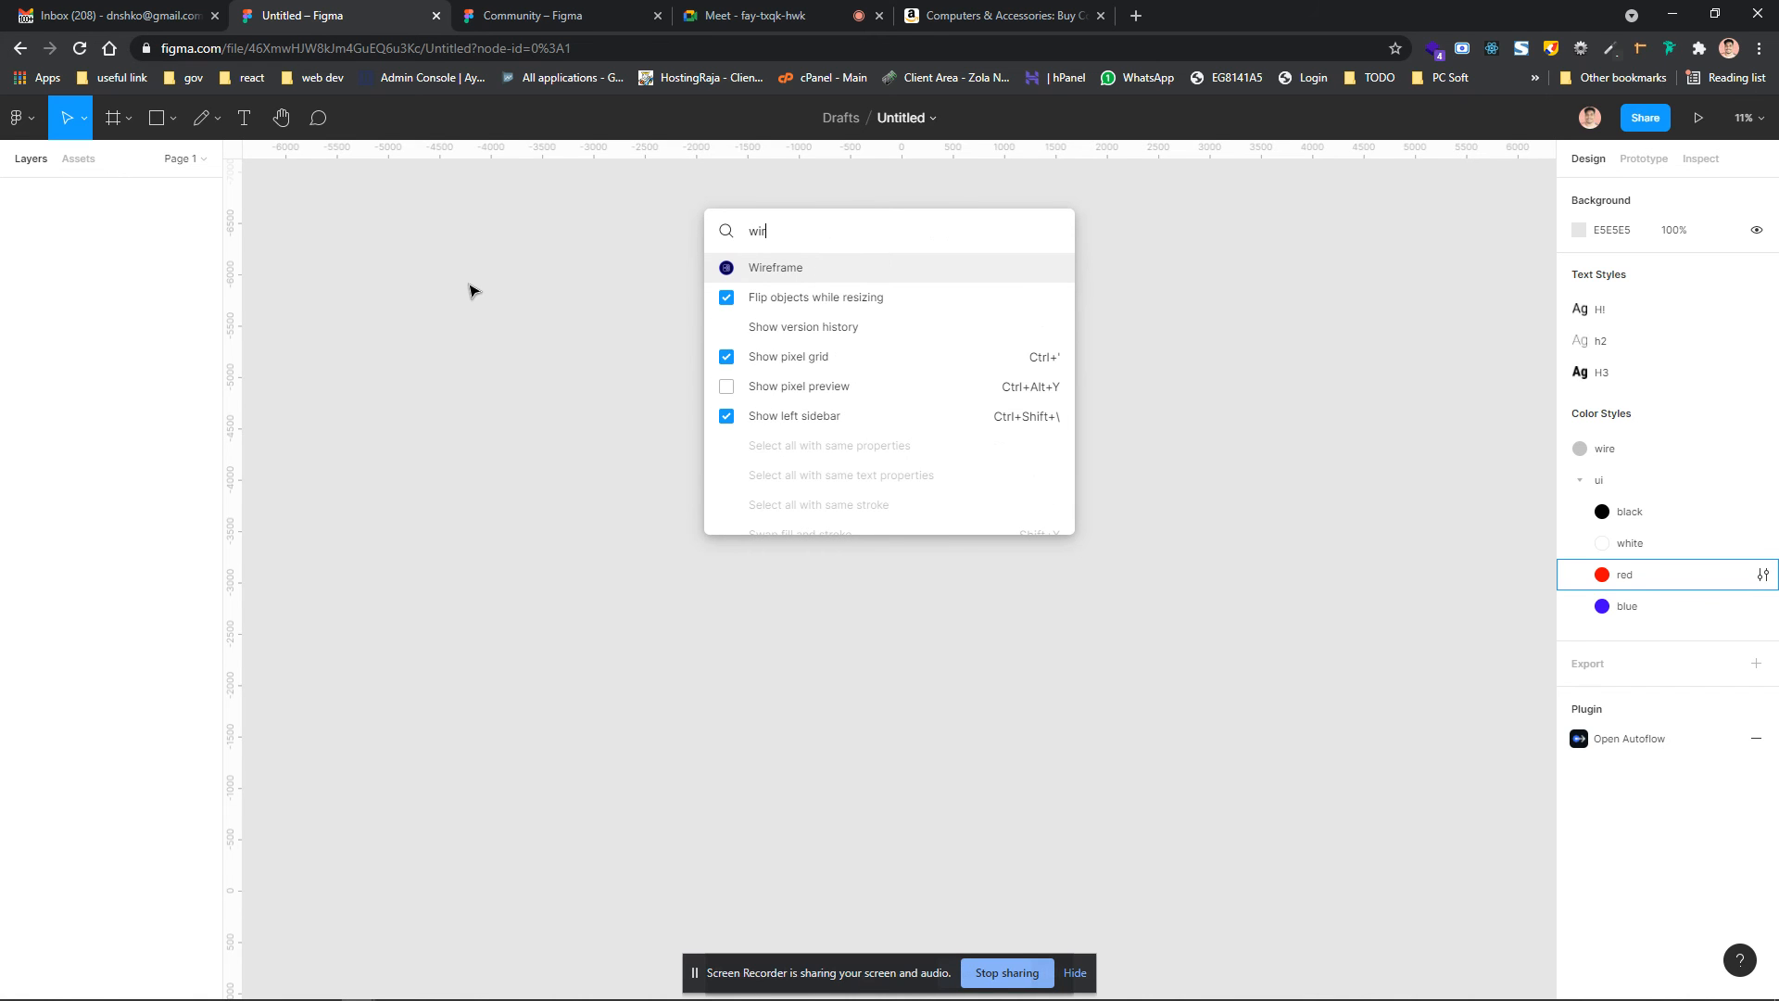
click(879, 270)
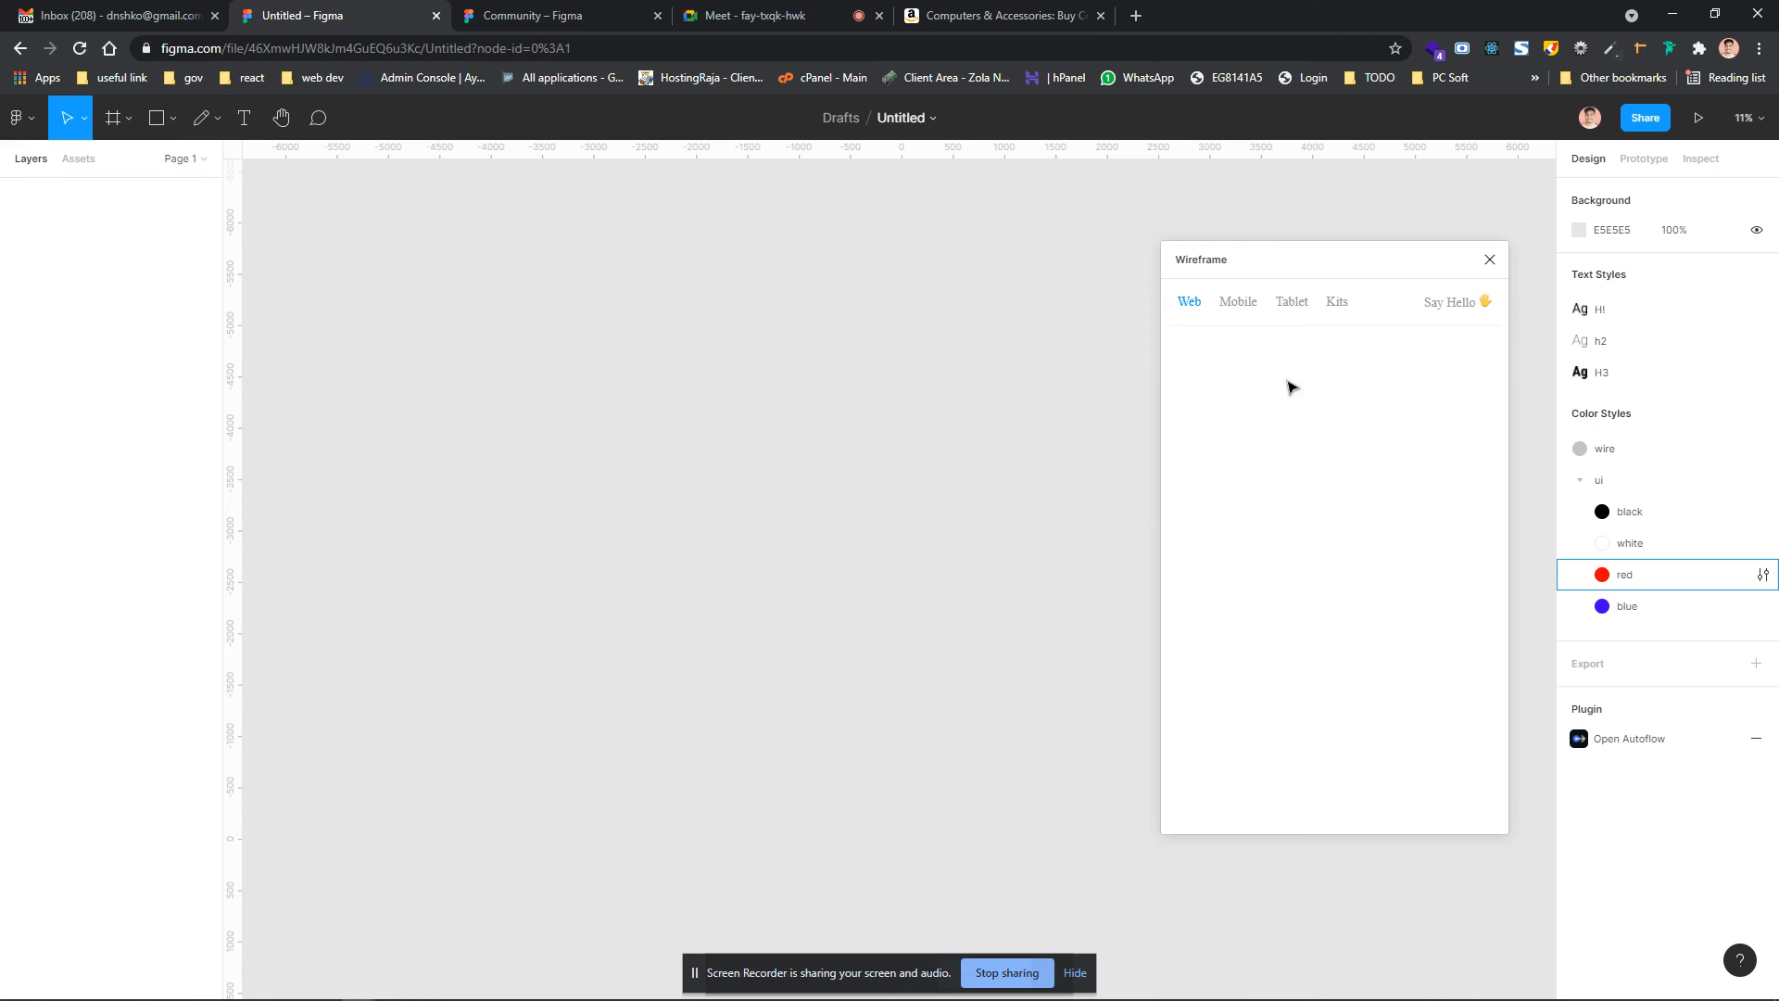
scroll(1285, 527, down, 2)
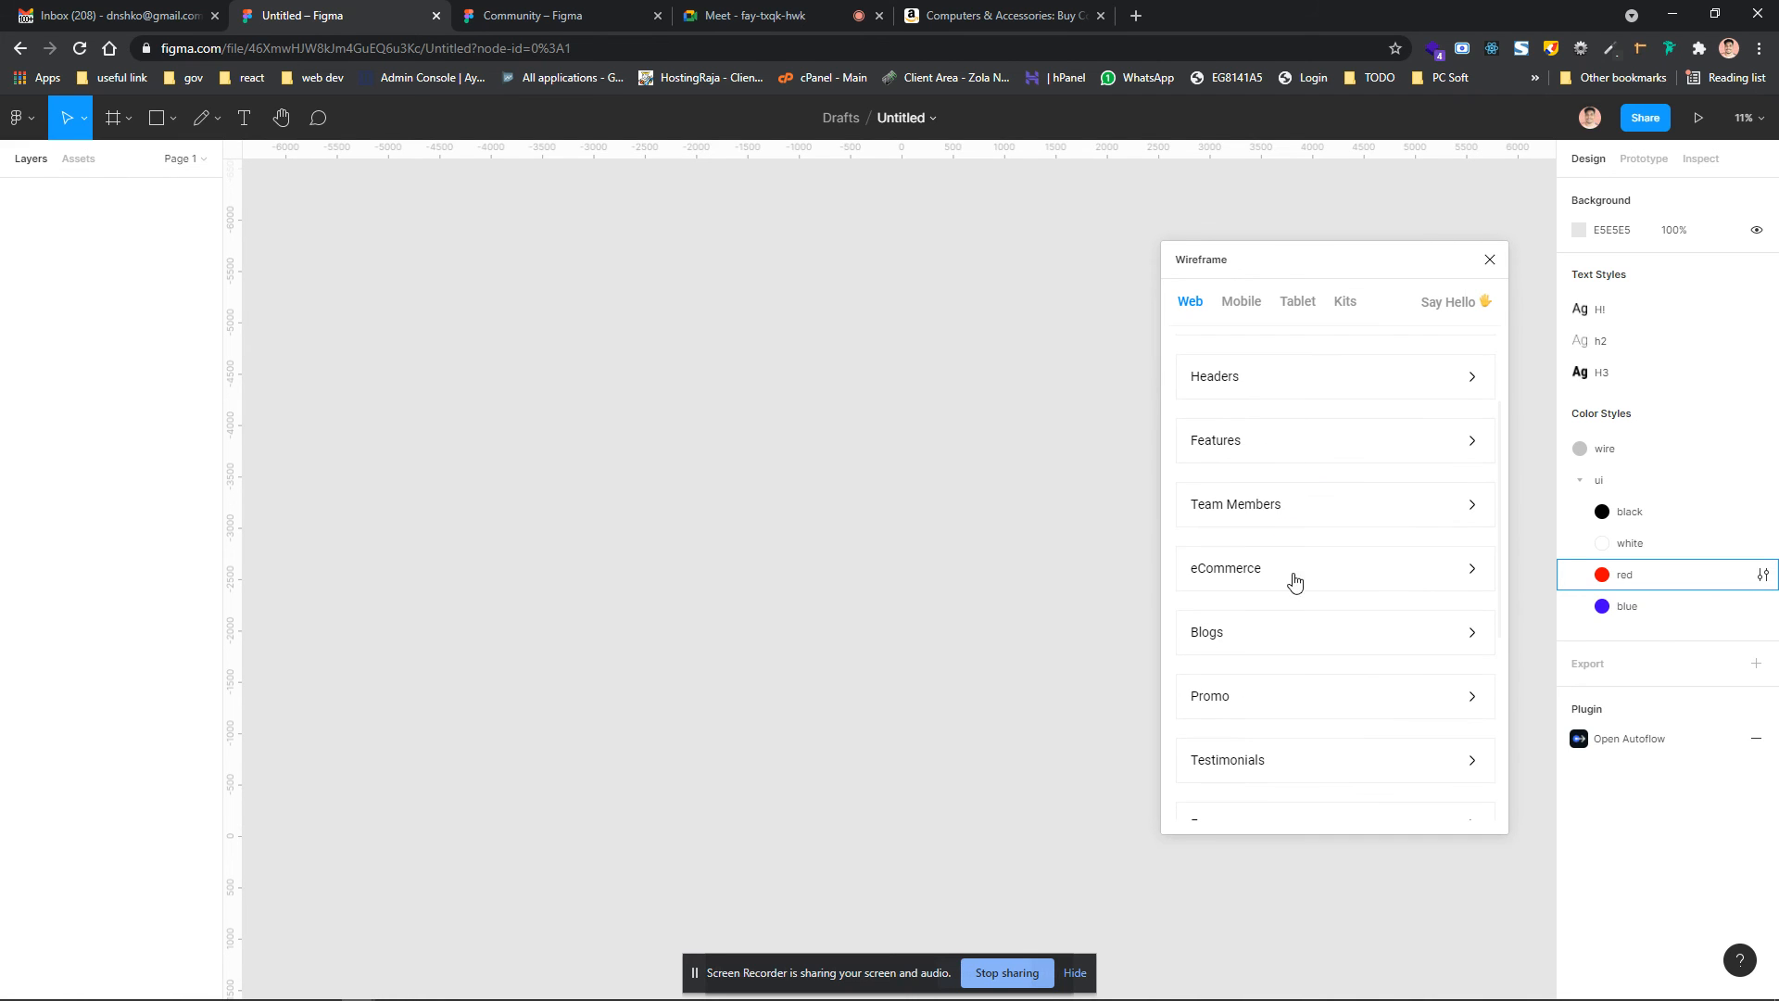
scroll(1301, 623, up, 3)
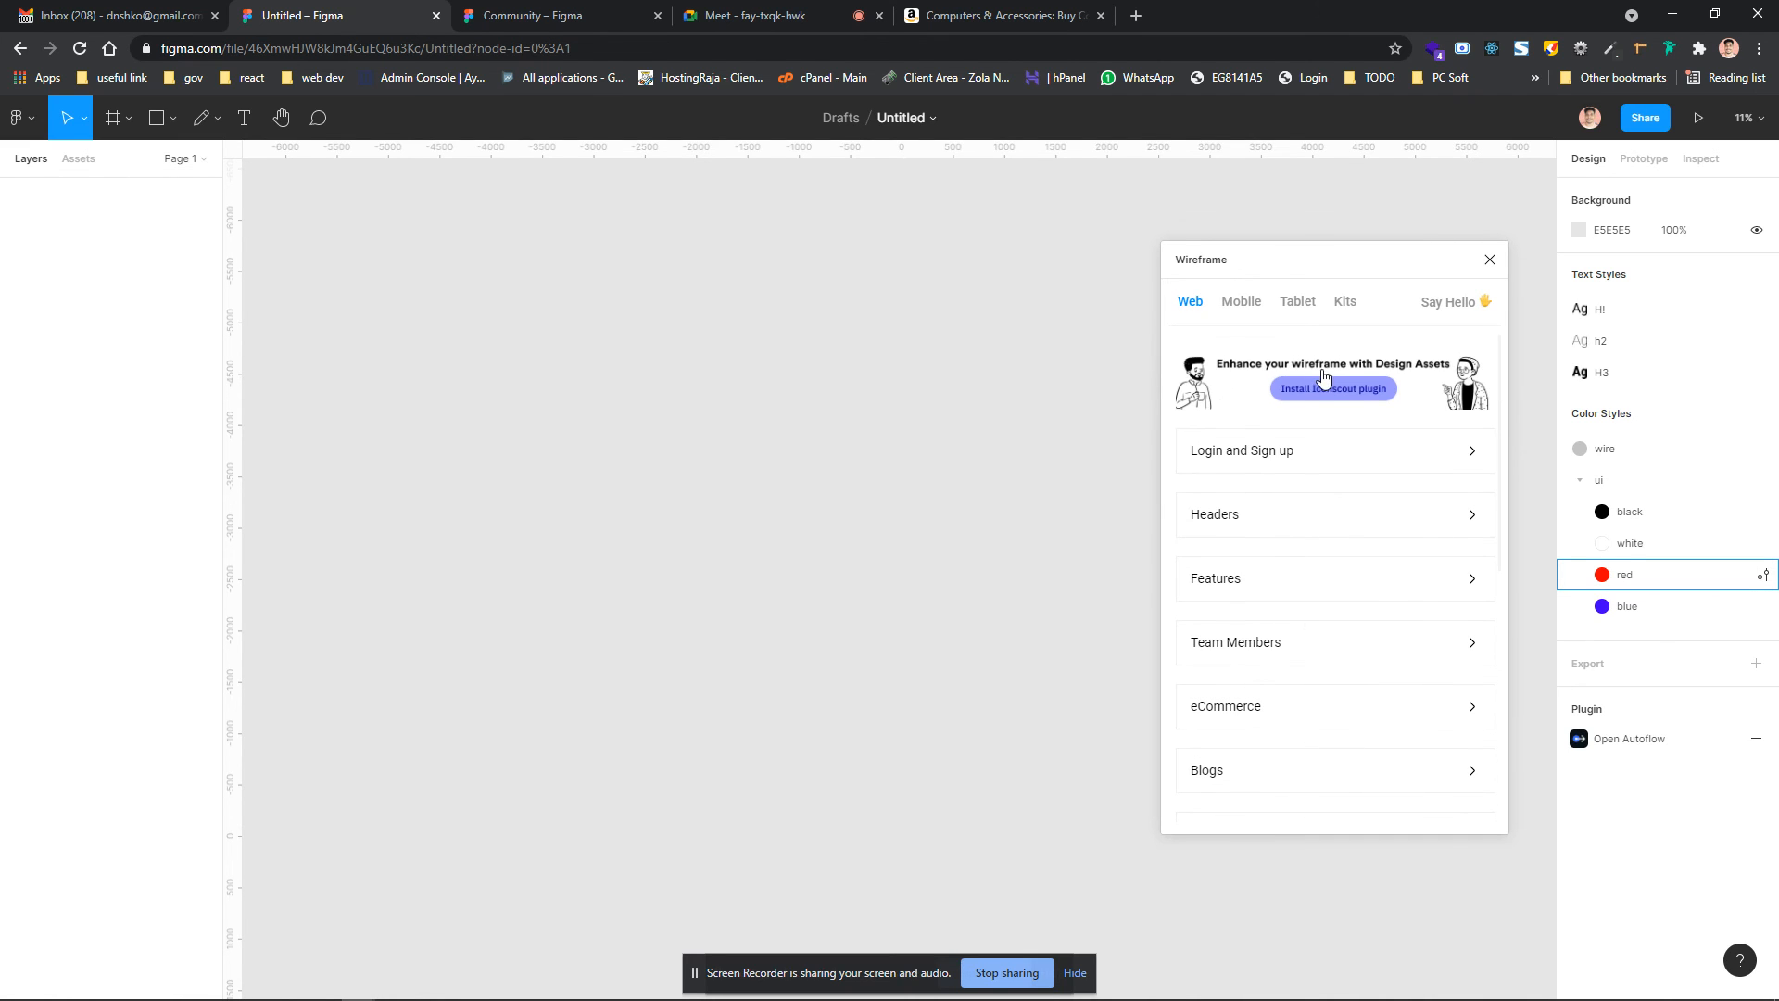
click(1295, 469)
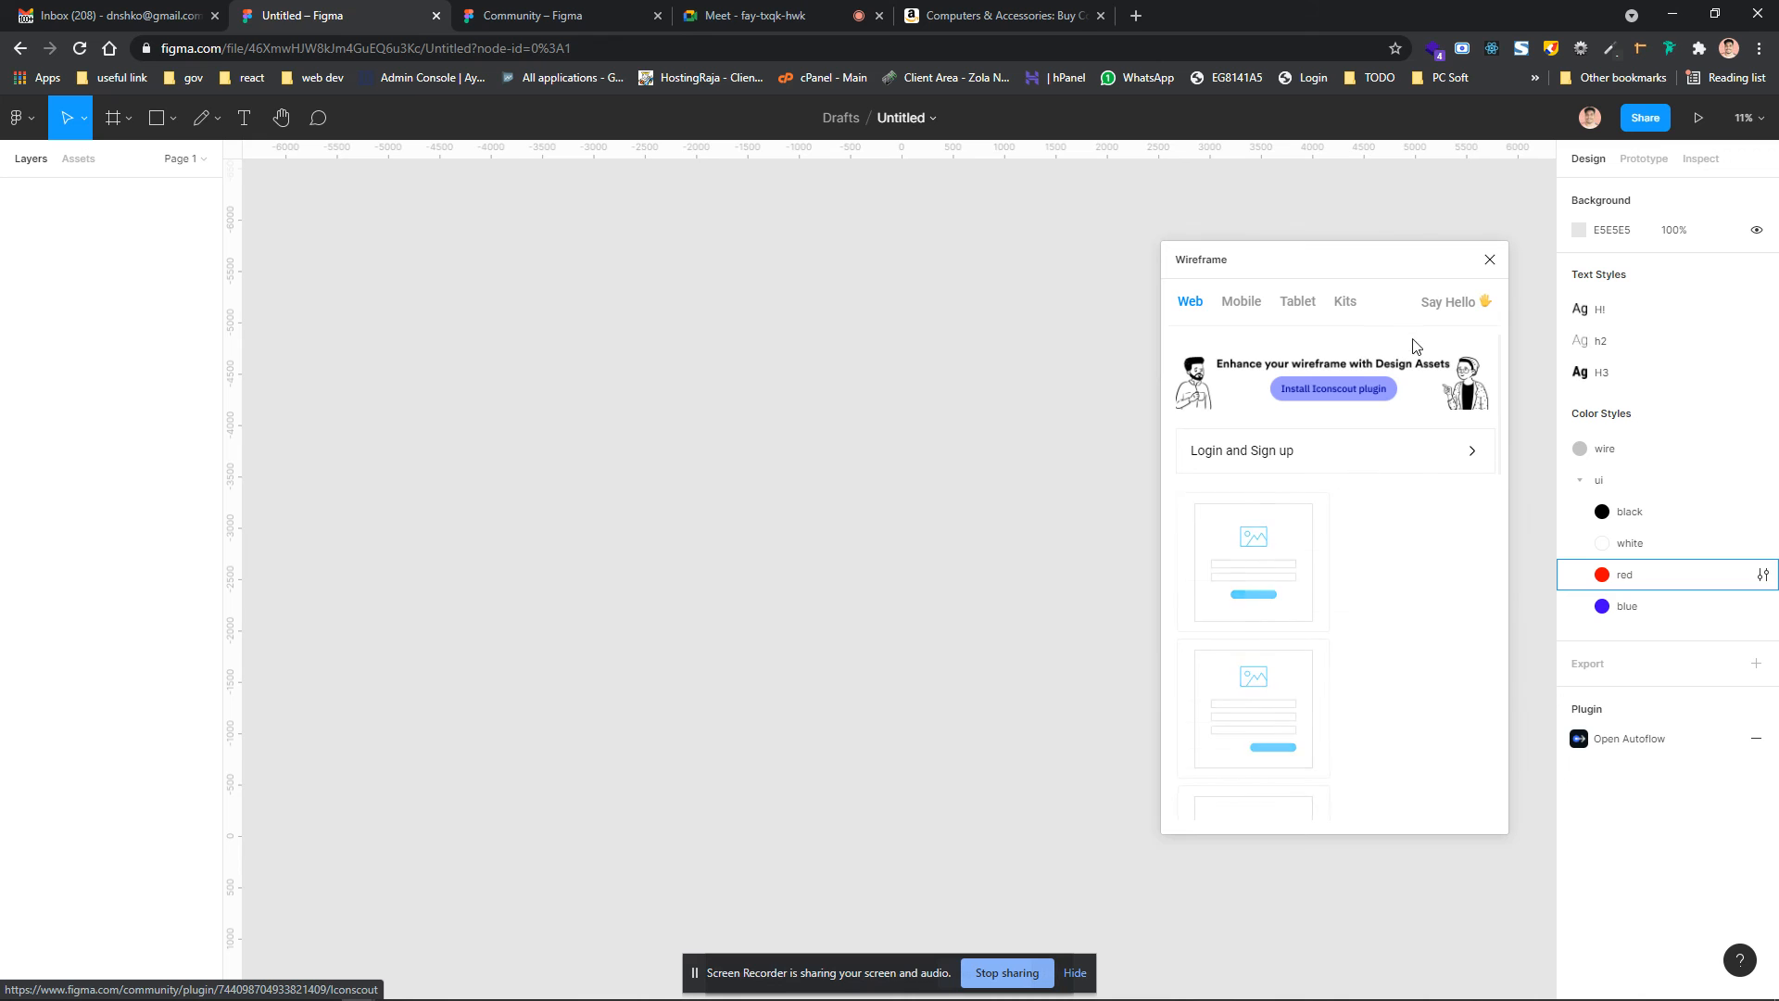
Insert the Basic page template from the USER FLOW KIT in the Wireframe plugin's kits
click(1345, 306)
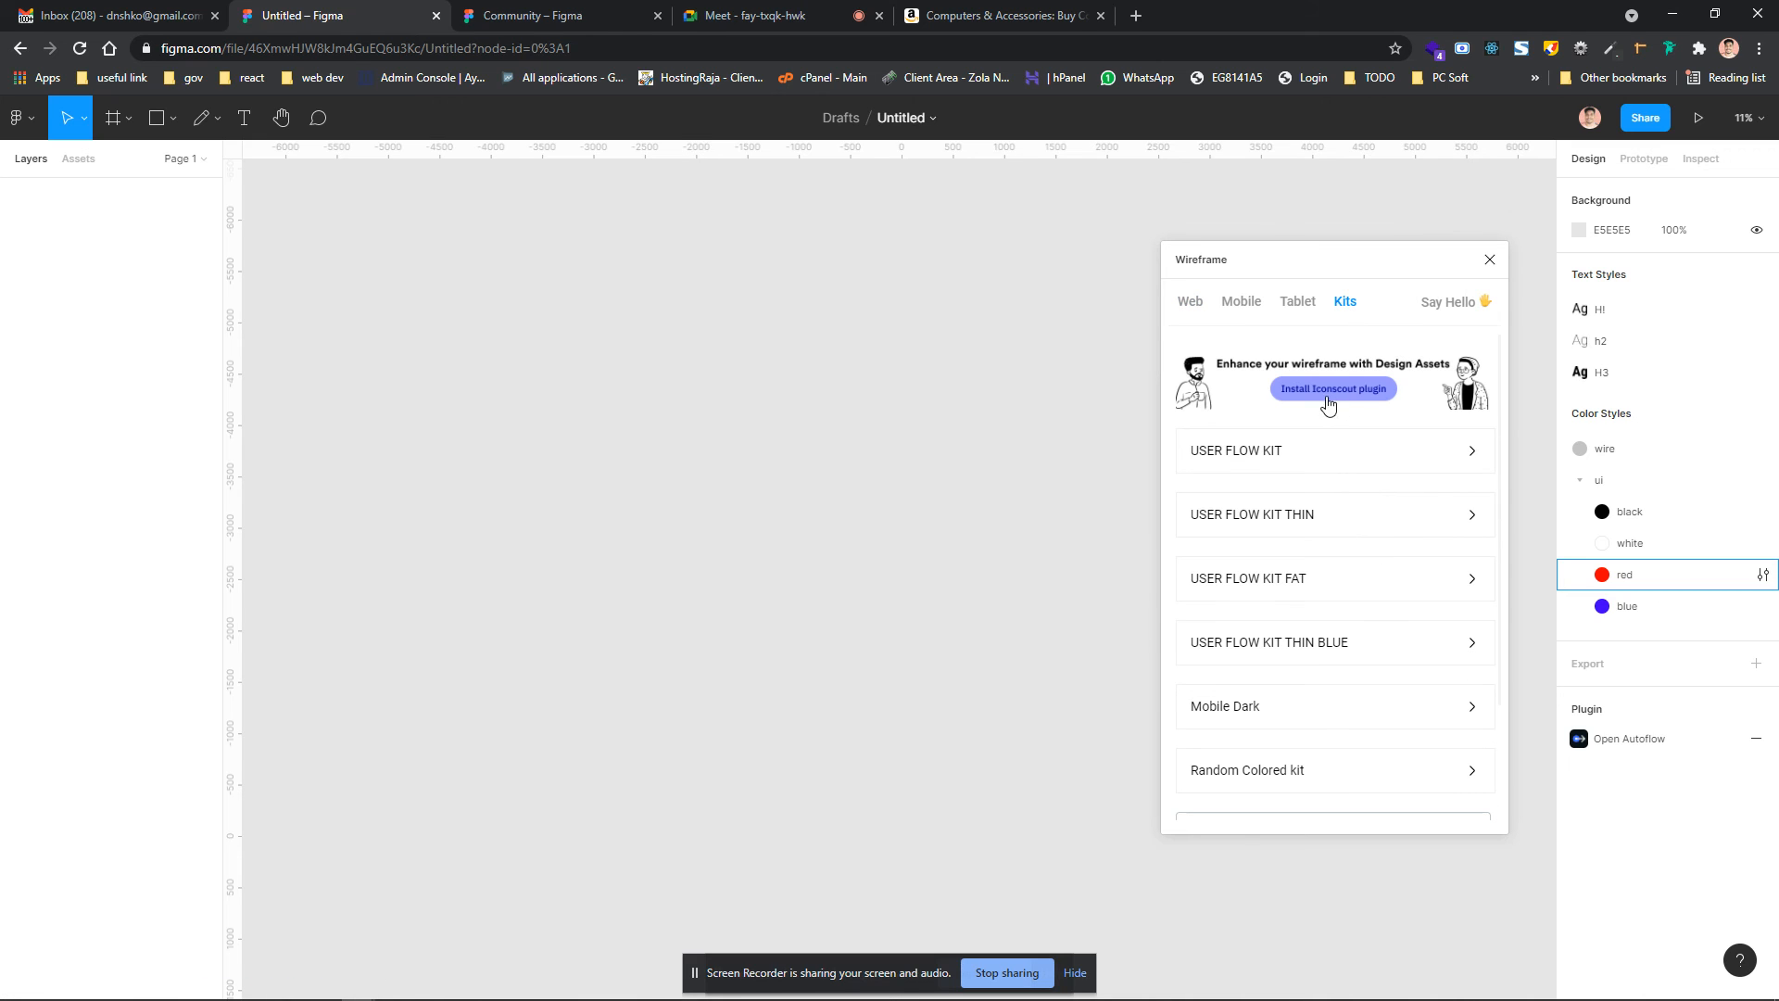
click(1281, 450)
scroll(1343, 519, down, 1)
scroll(1409, 677, down, 2)
scroll(1427, 640, down, 1)
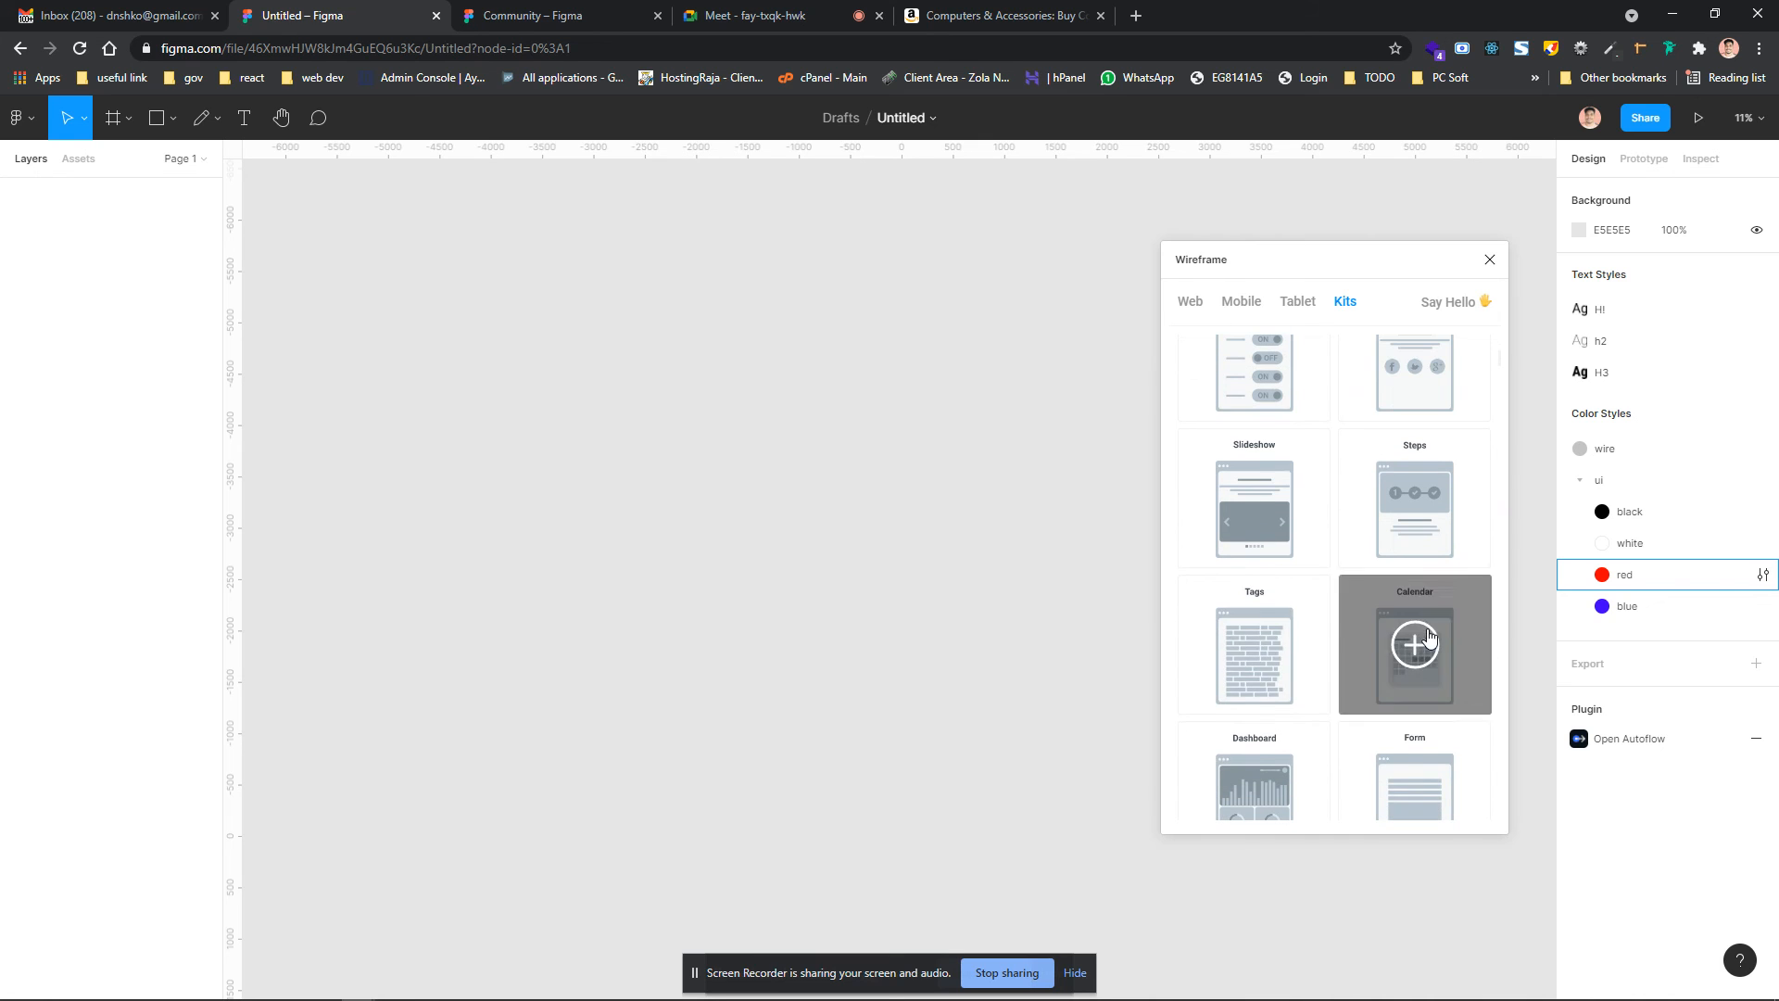
scroll(1390, 668, down, 3)
scroll(1406, 613, down, 4)
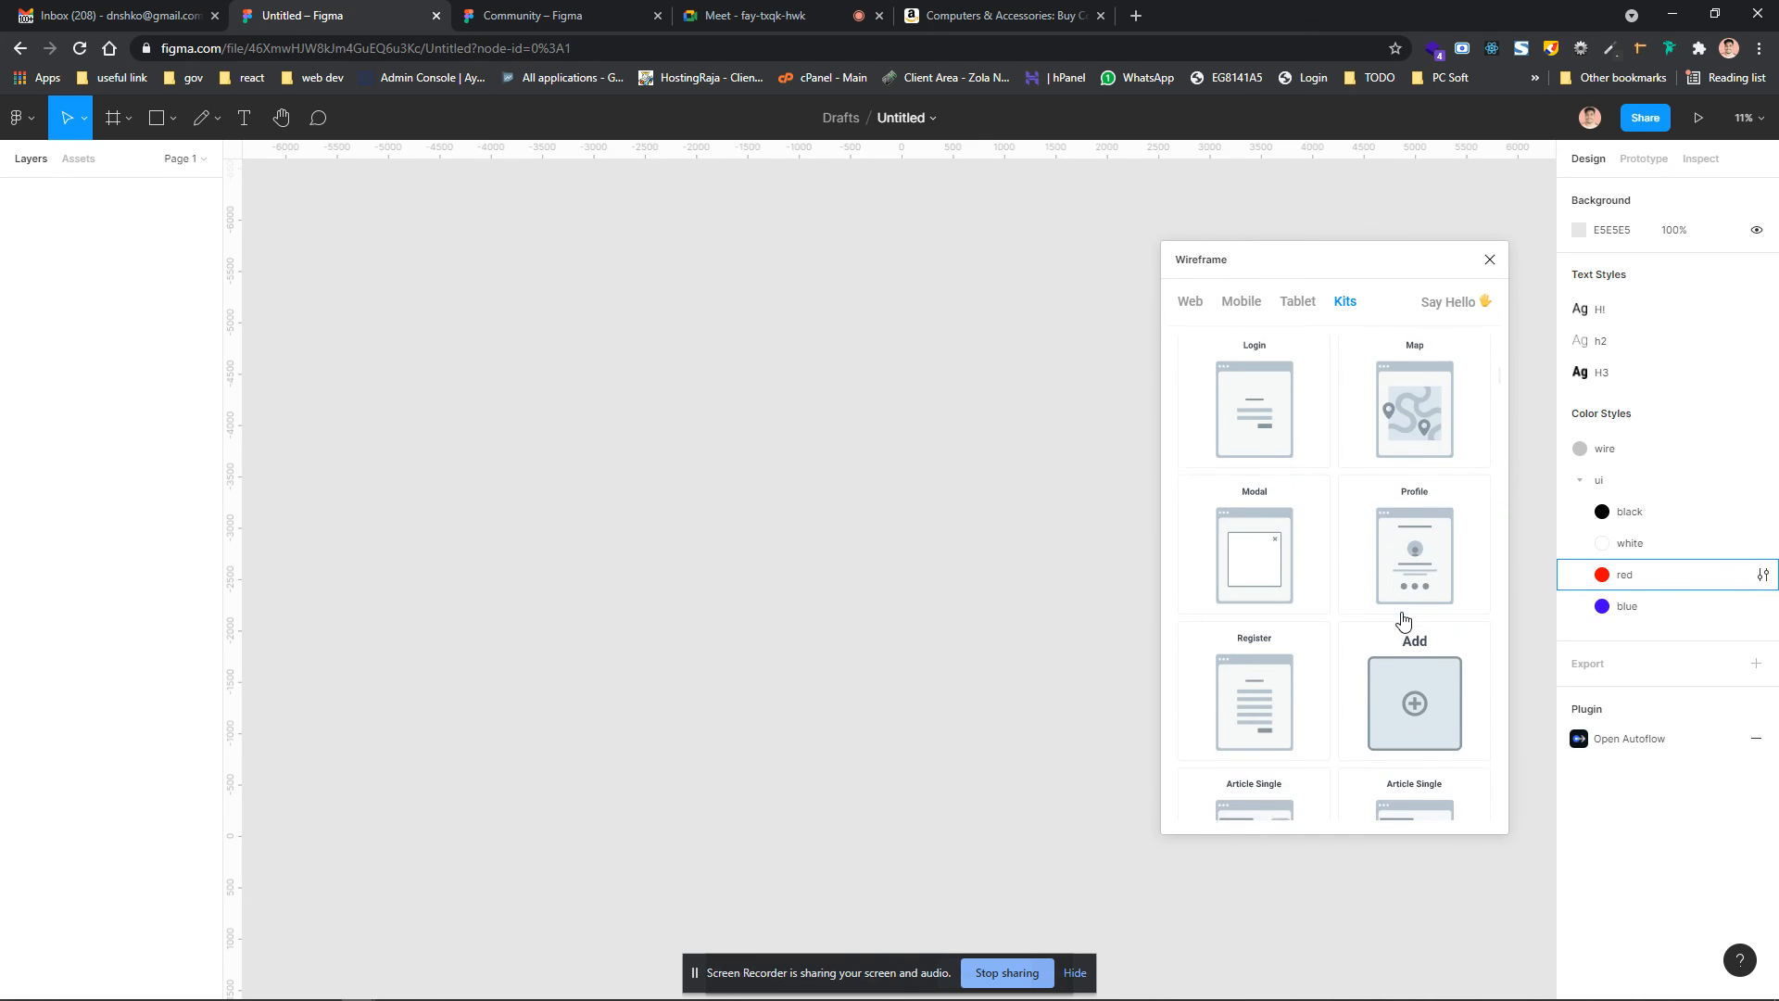
scroll(1403, 630, down, 3)
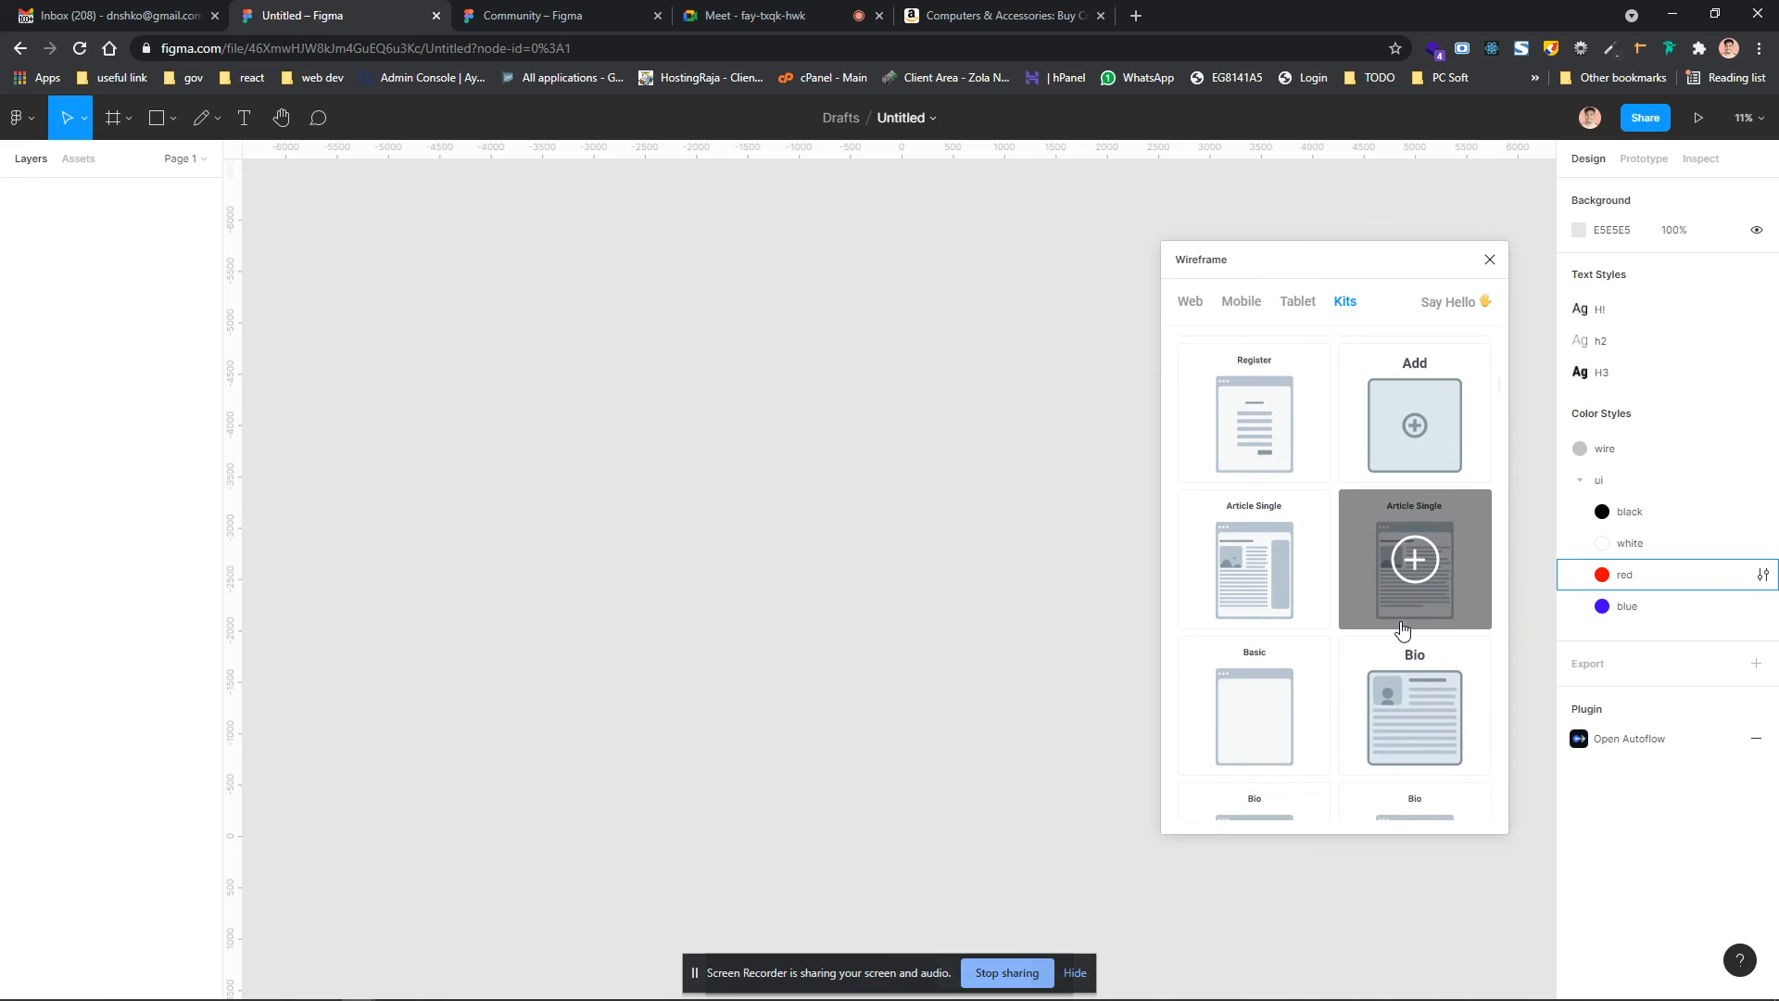
click(1252, 690)
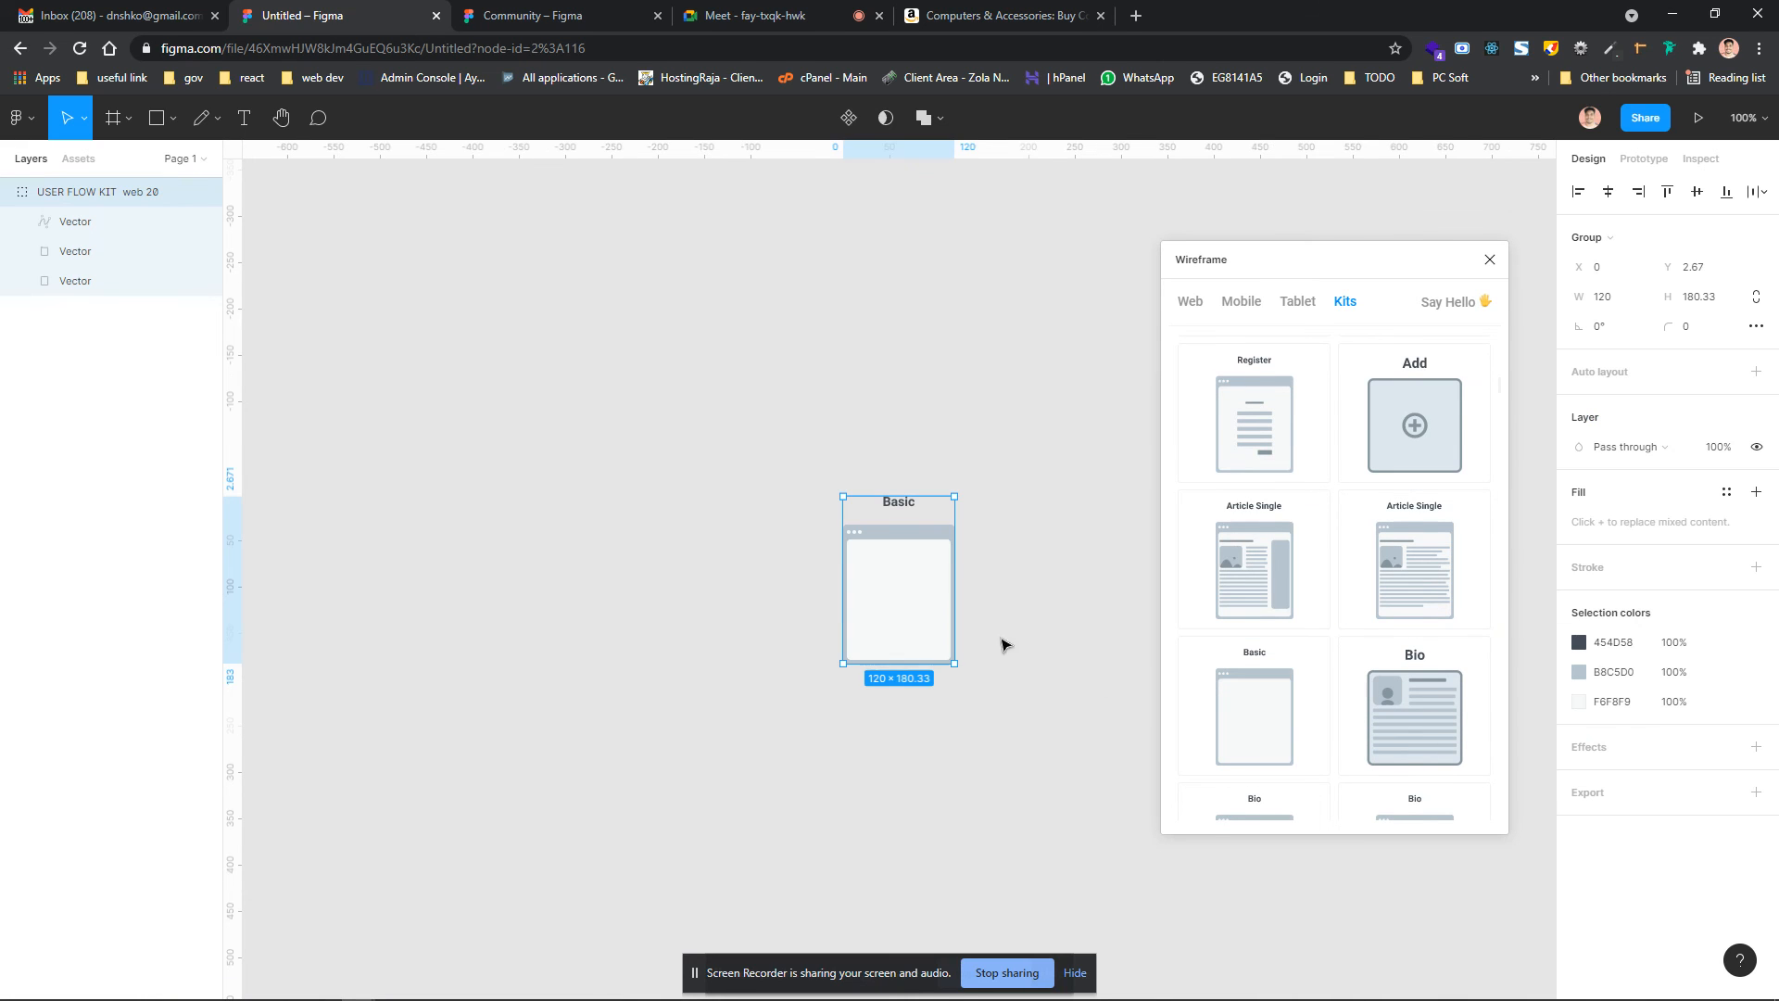
Enlarge the Basic template to about 483 × 726 and move it to about X -495, Y -359
drag(903, 590, 566, 390)
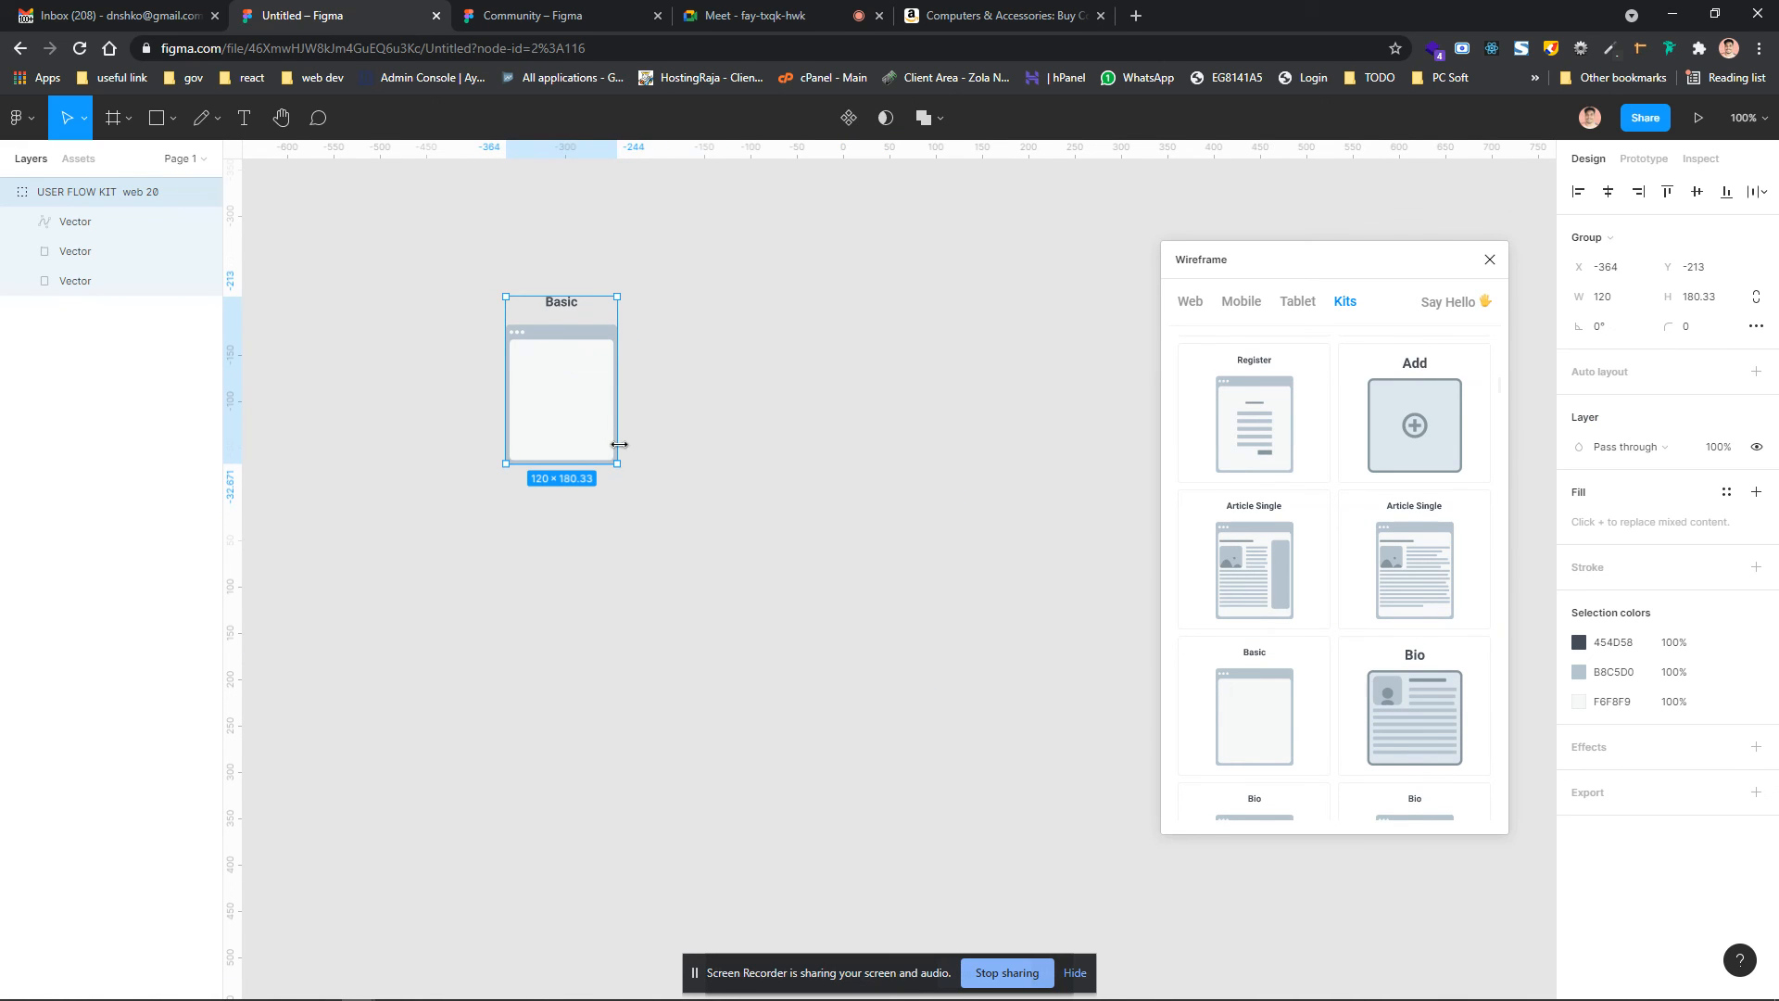
drag(619, 466, 953, 624)
drag(822, 636, 780, 561)
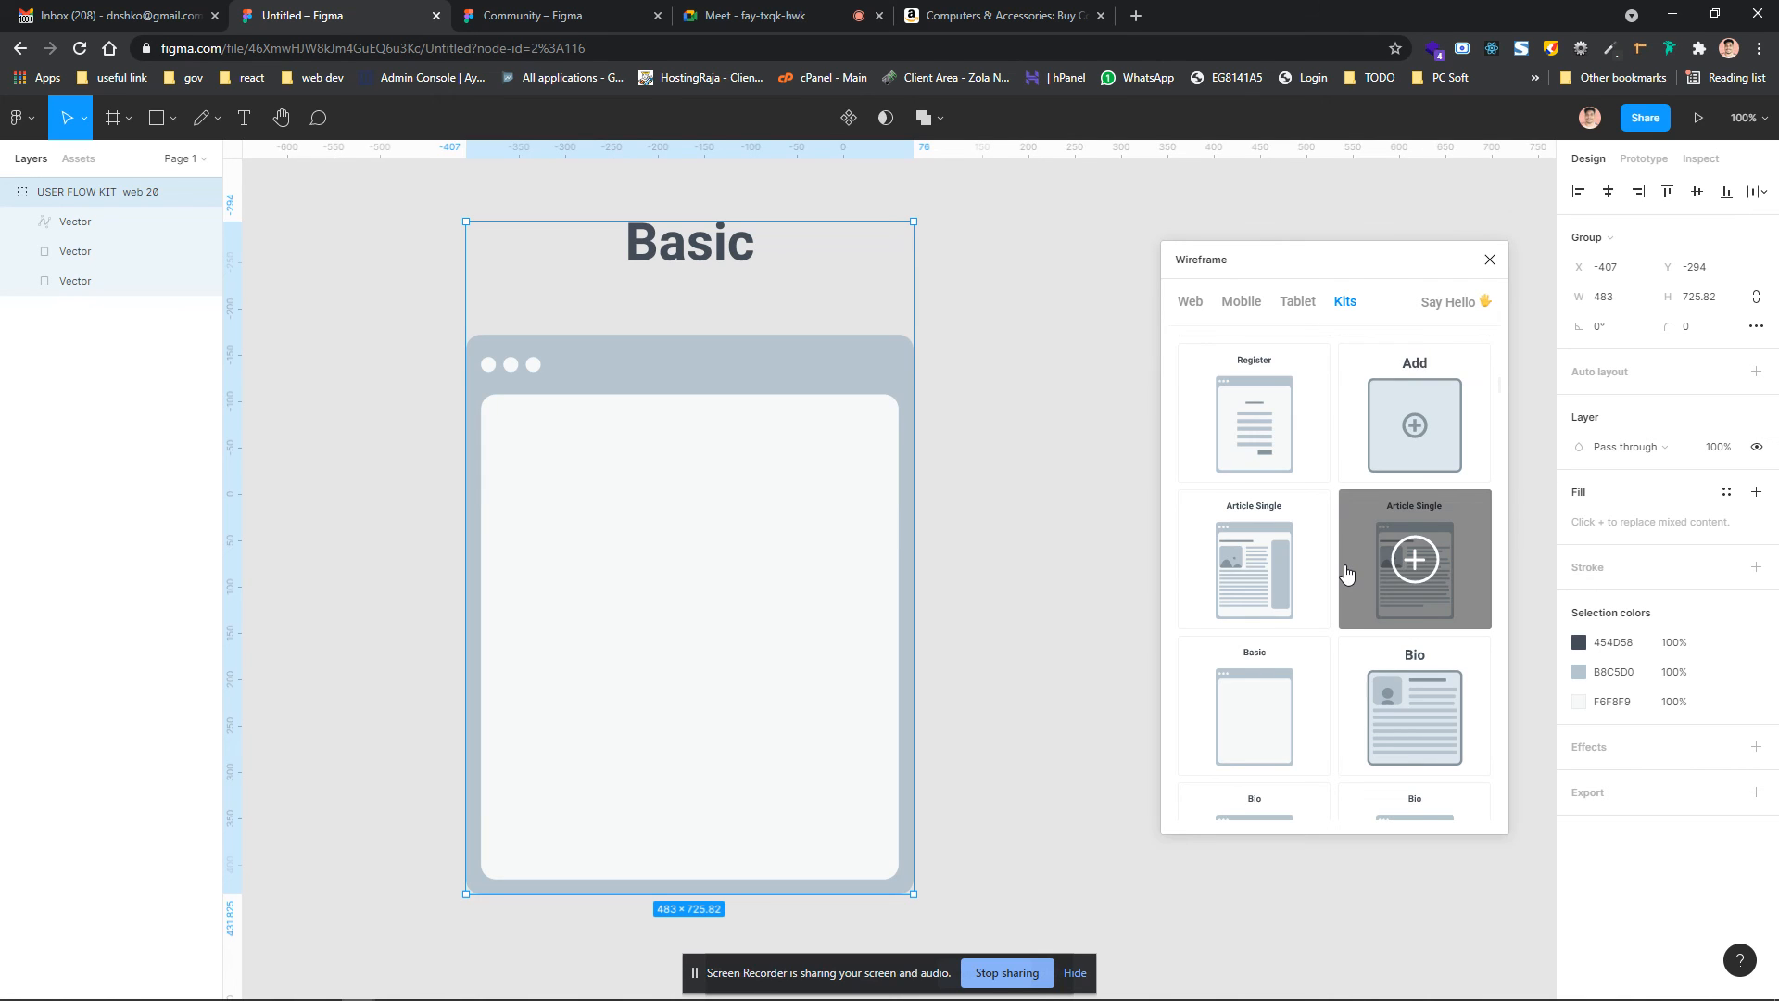
scroll(1344, 572, up, 3)
scroll(1345, 572, up, 4)
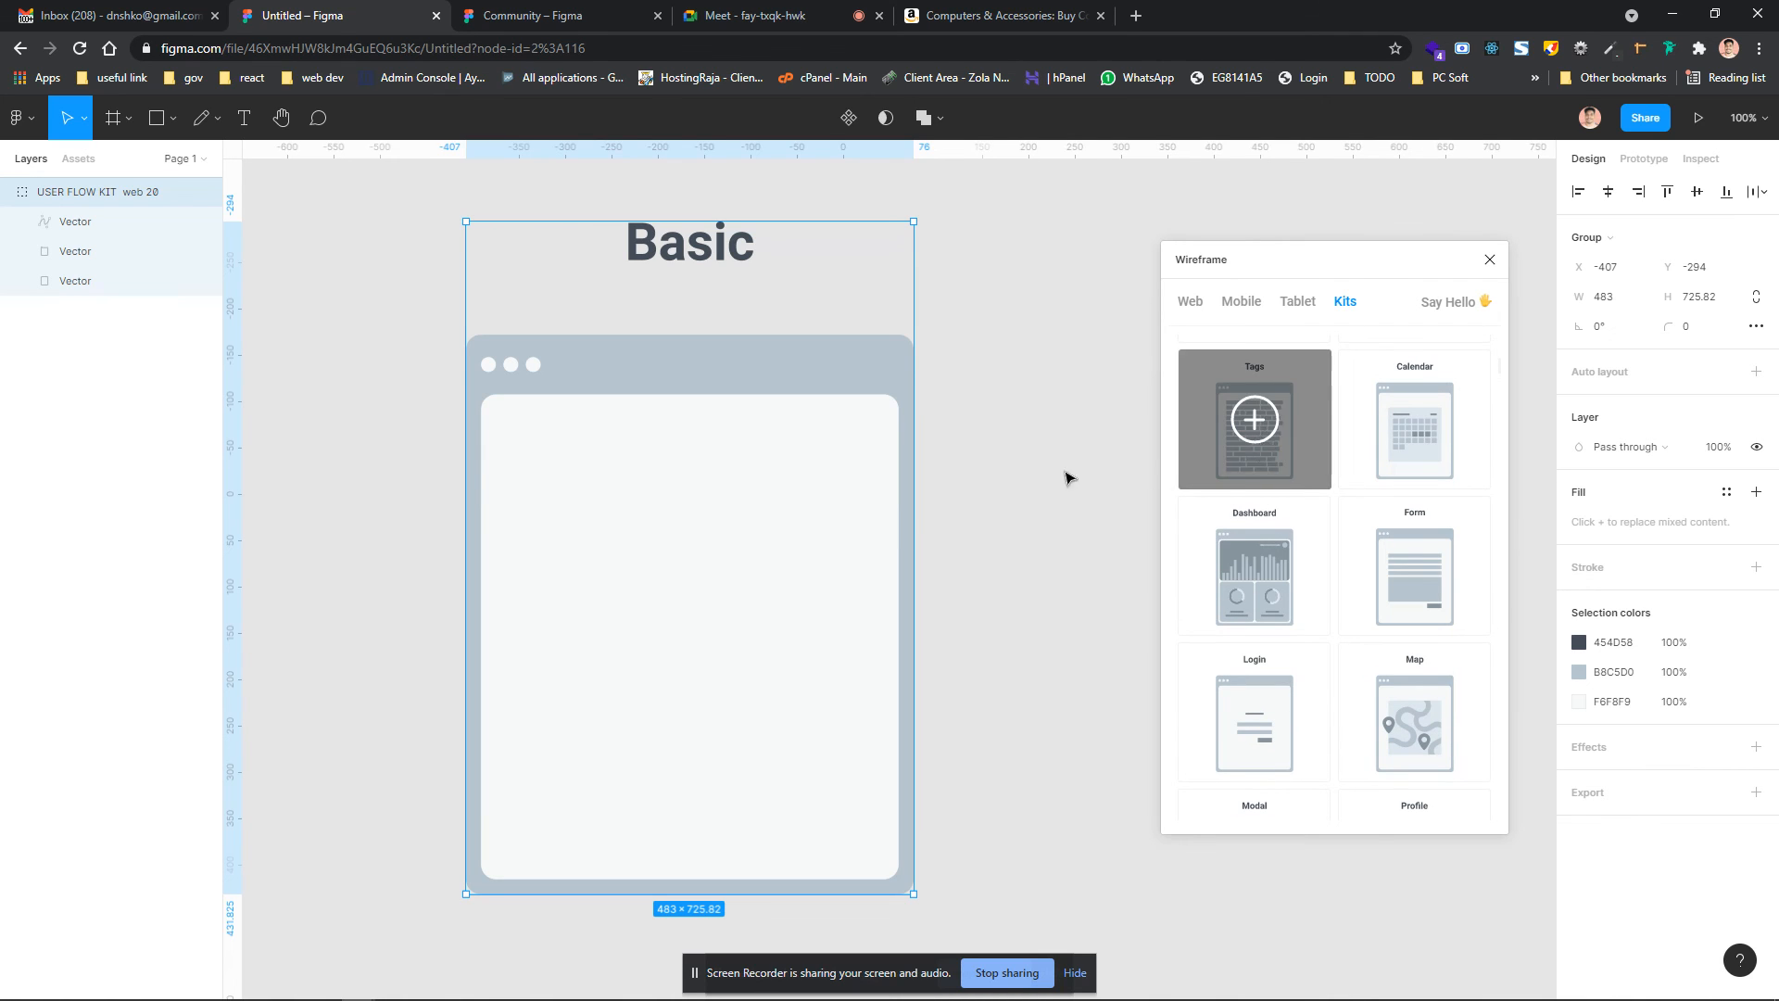
drag(769, 470, 726, 387)
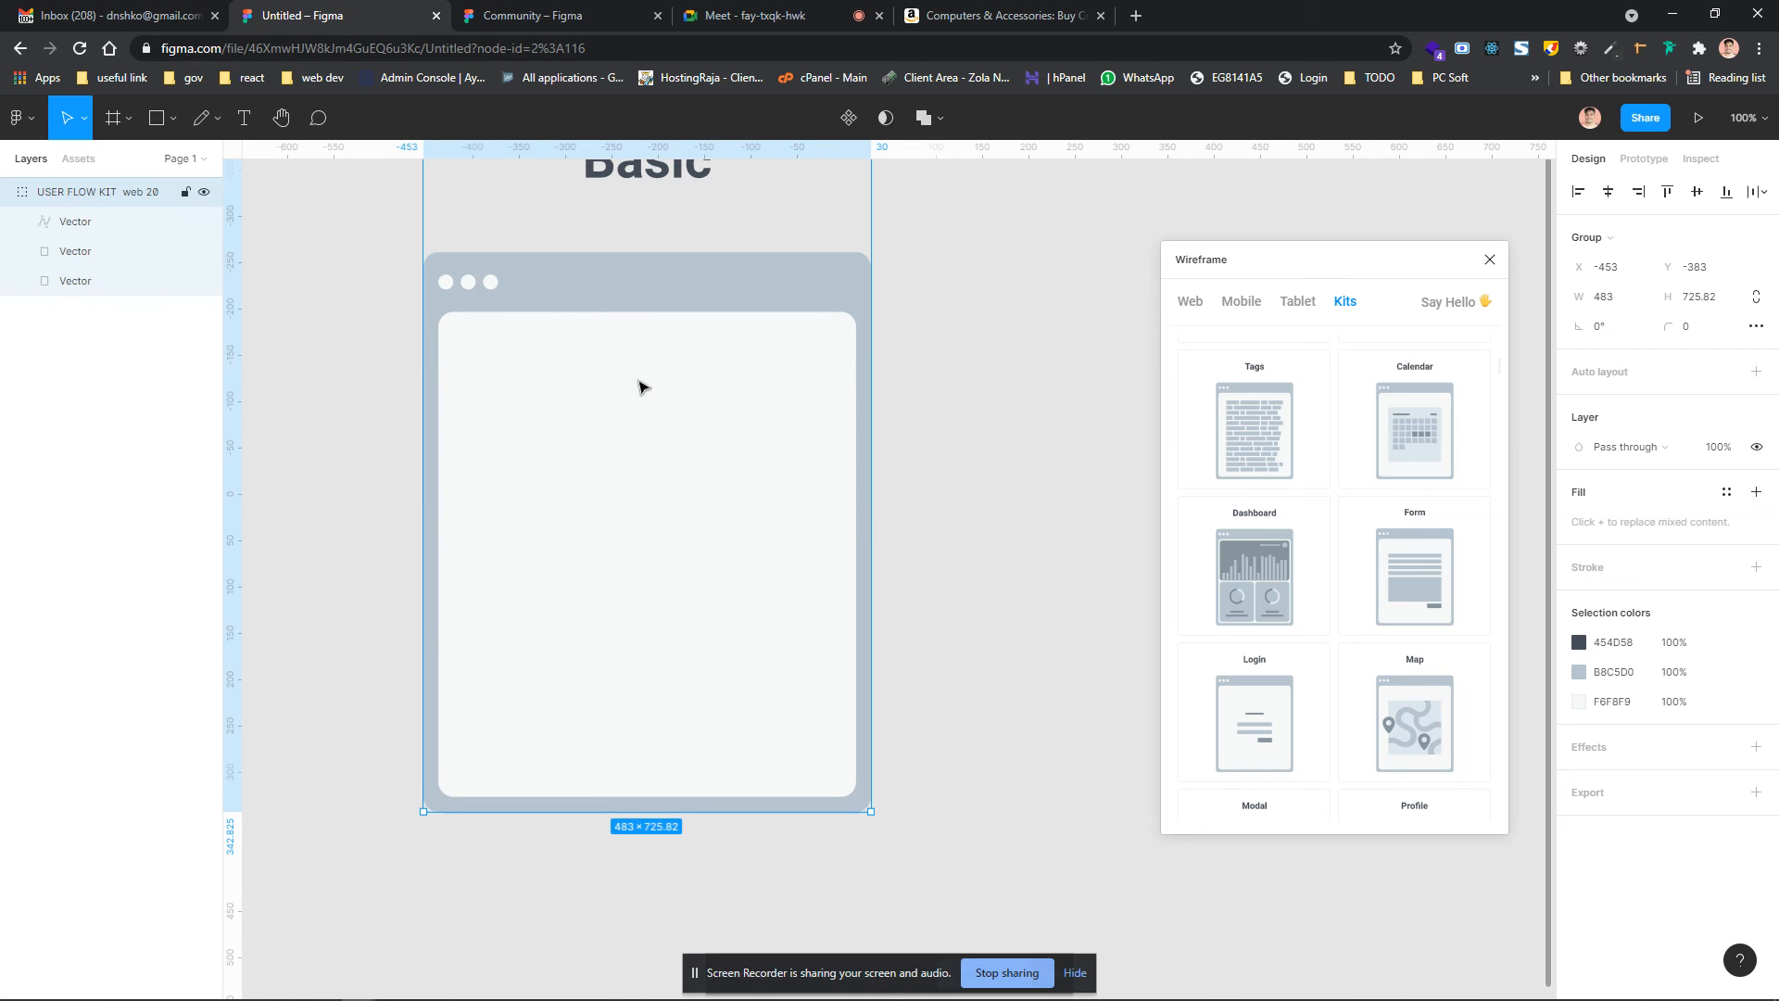
drag(639, 385, 648, 469)
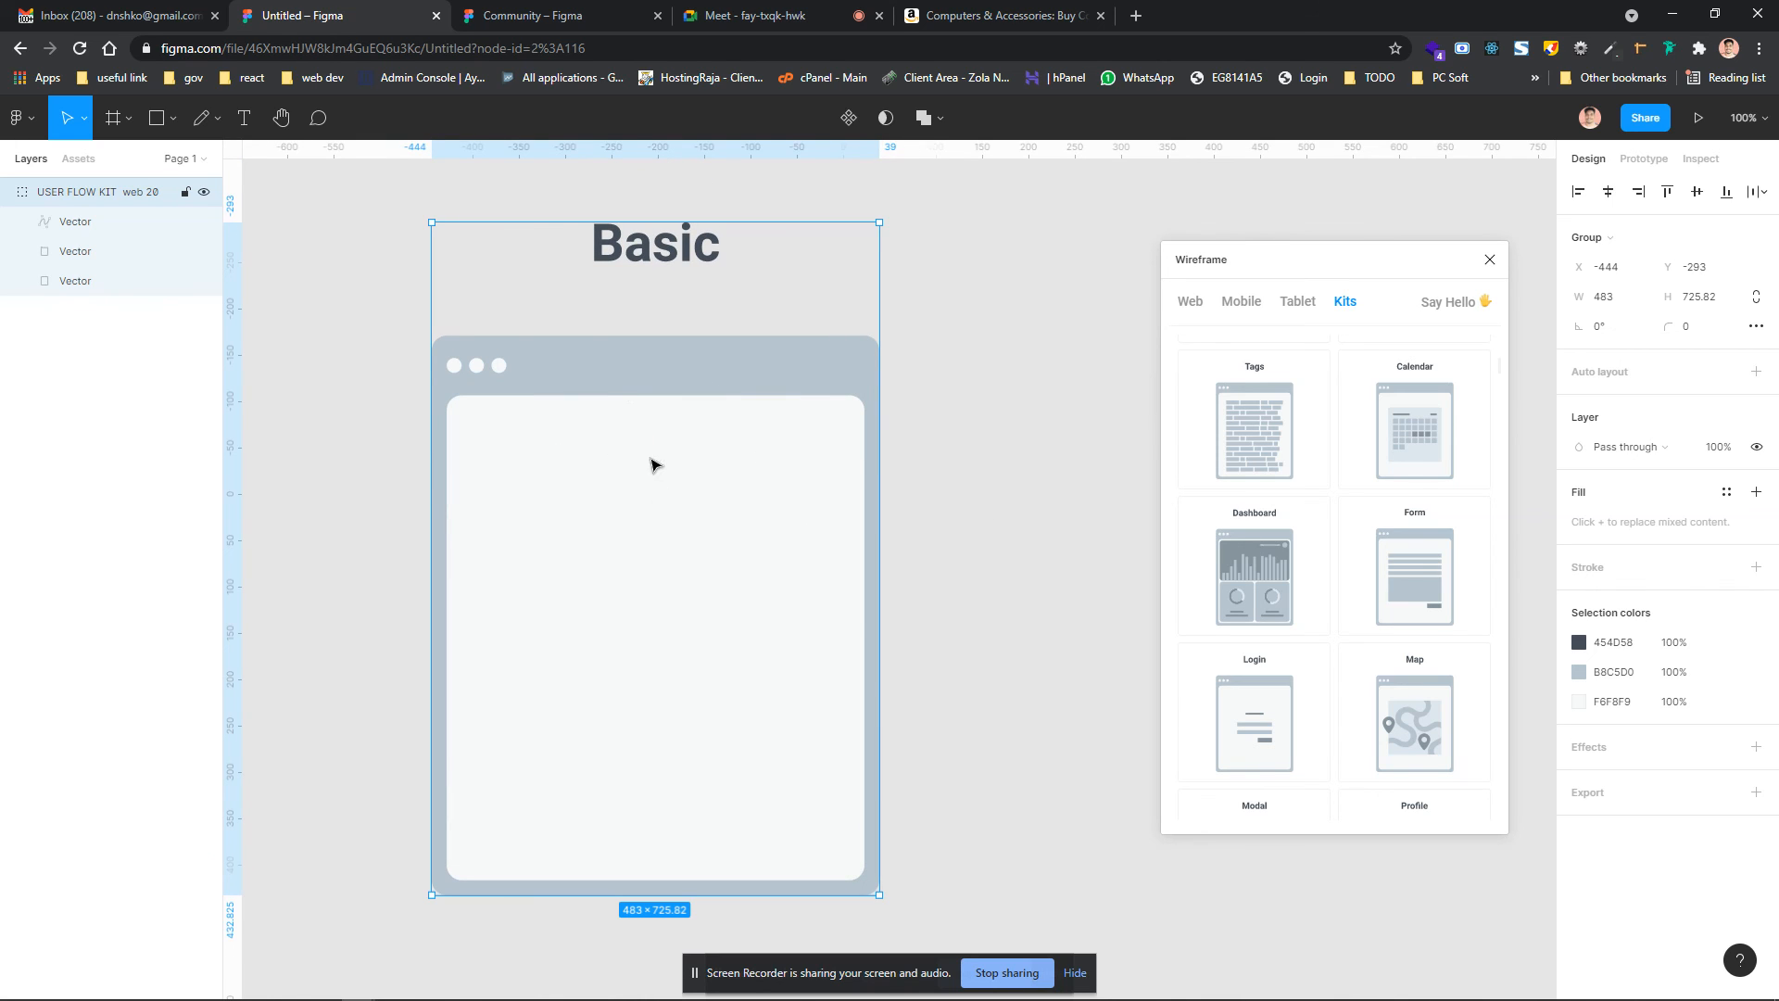
drag(664, 442, 617, 380)
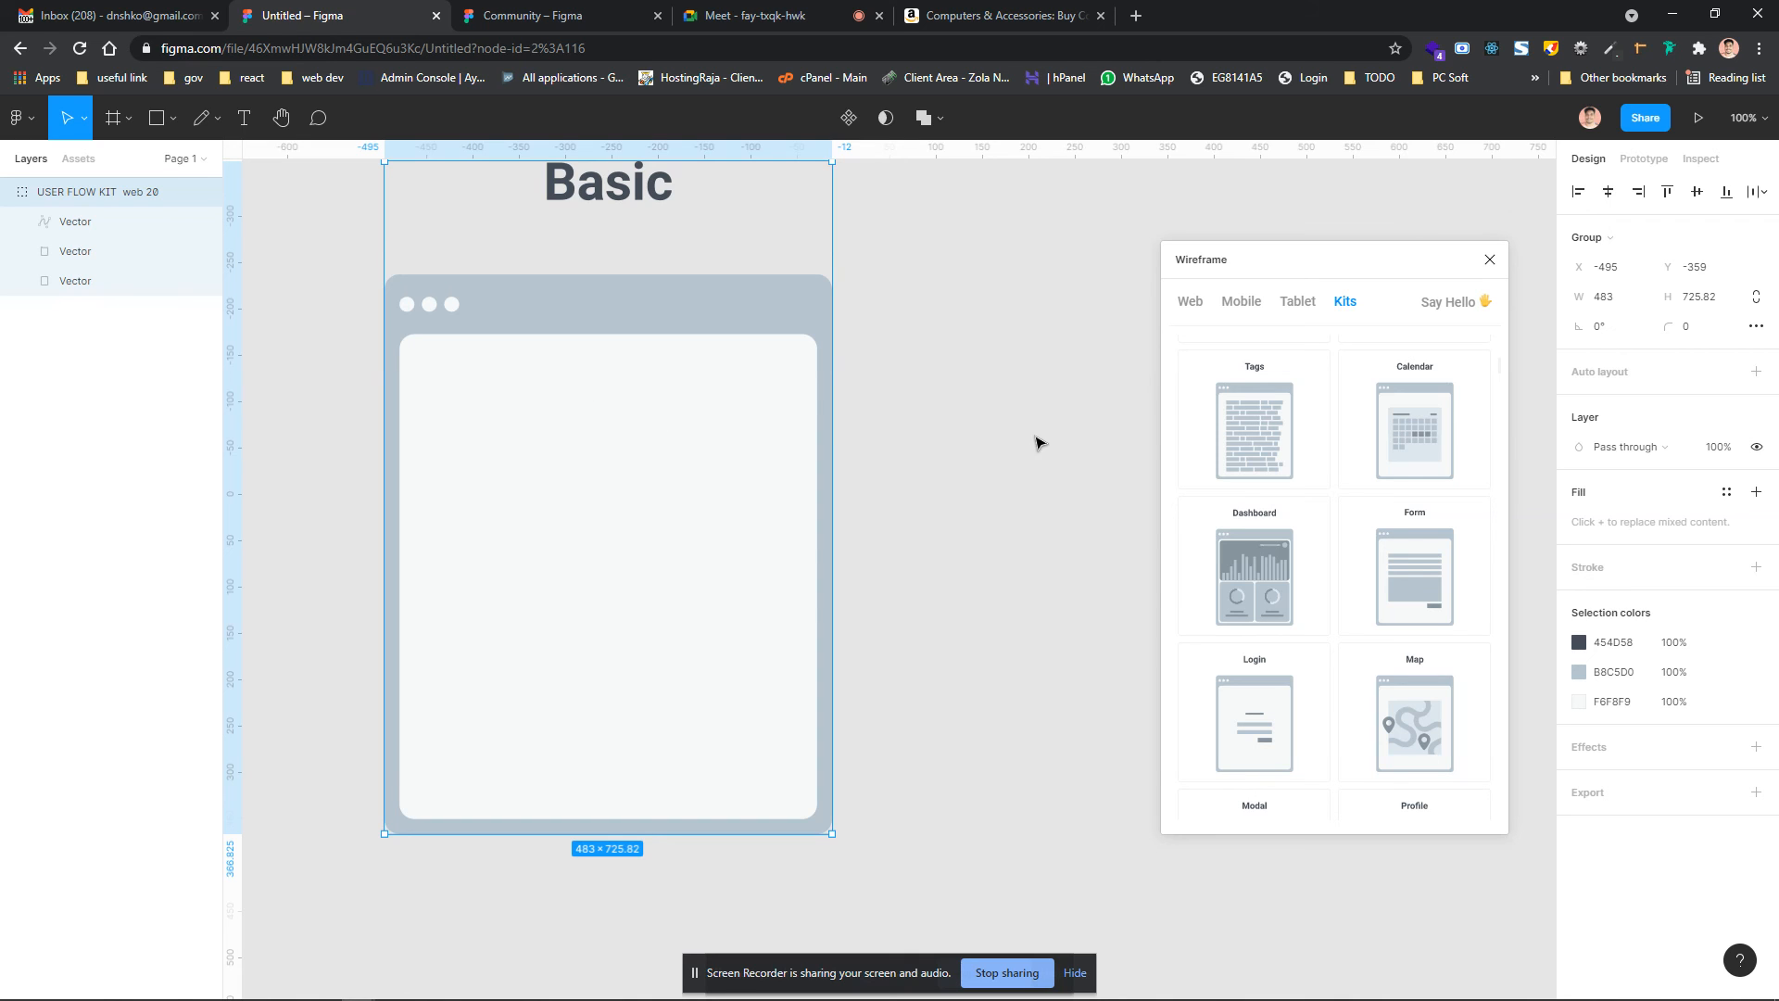
Insert the About template from the USER FLOW KIT, move it clear of the Basic template and enlarge it to 528 × 660
scroll(1385, 595, up, 4)
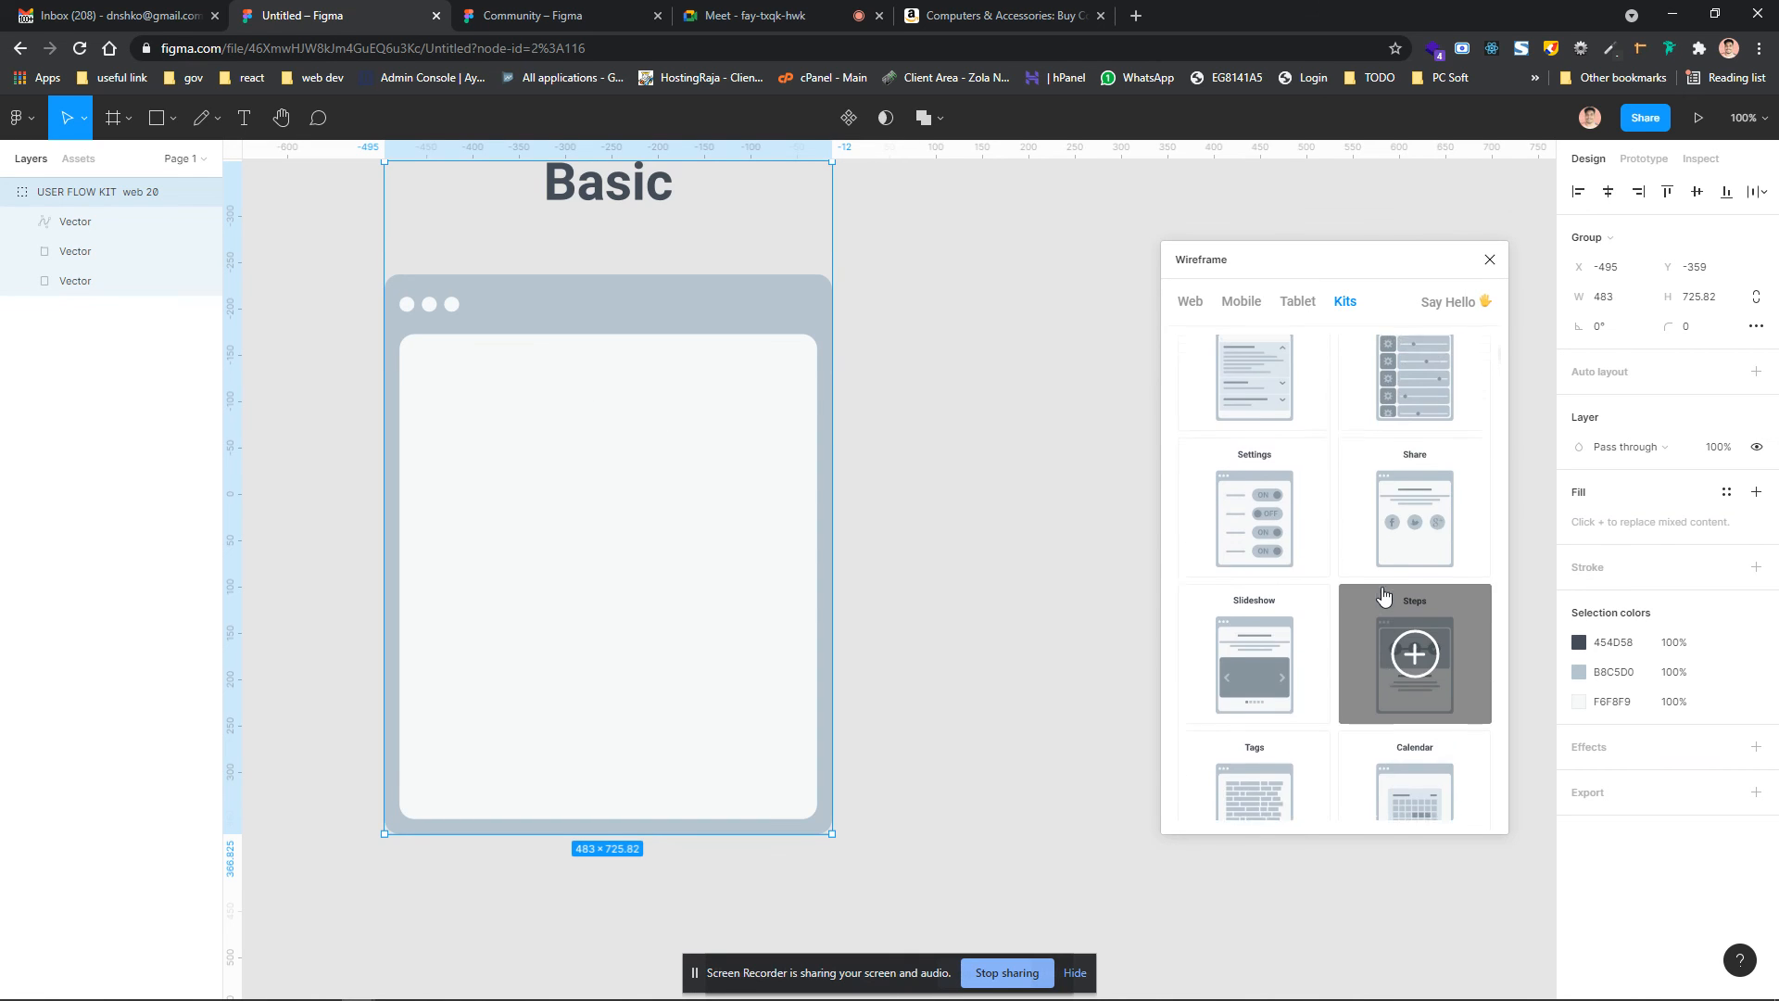
scroll(1385, 598, up, 4)
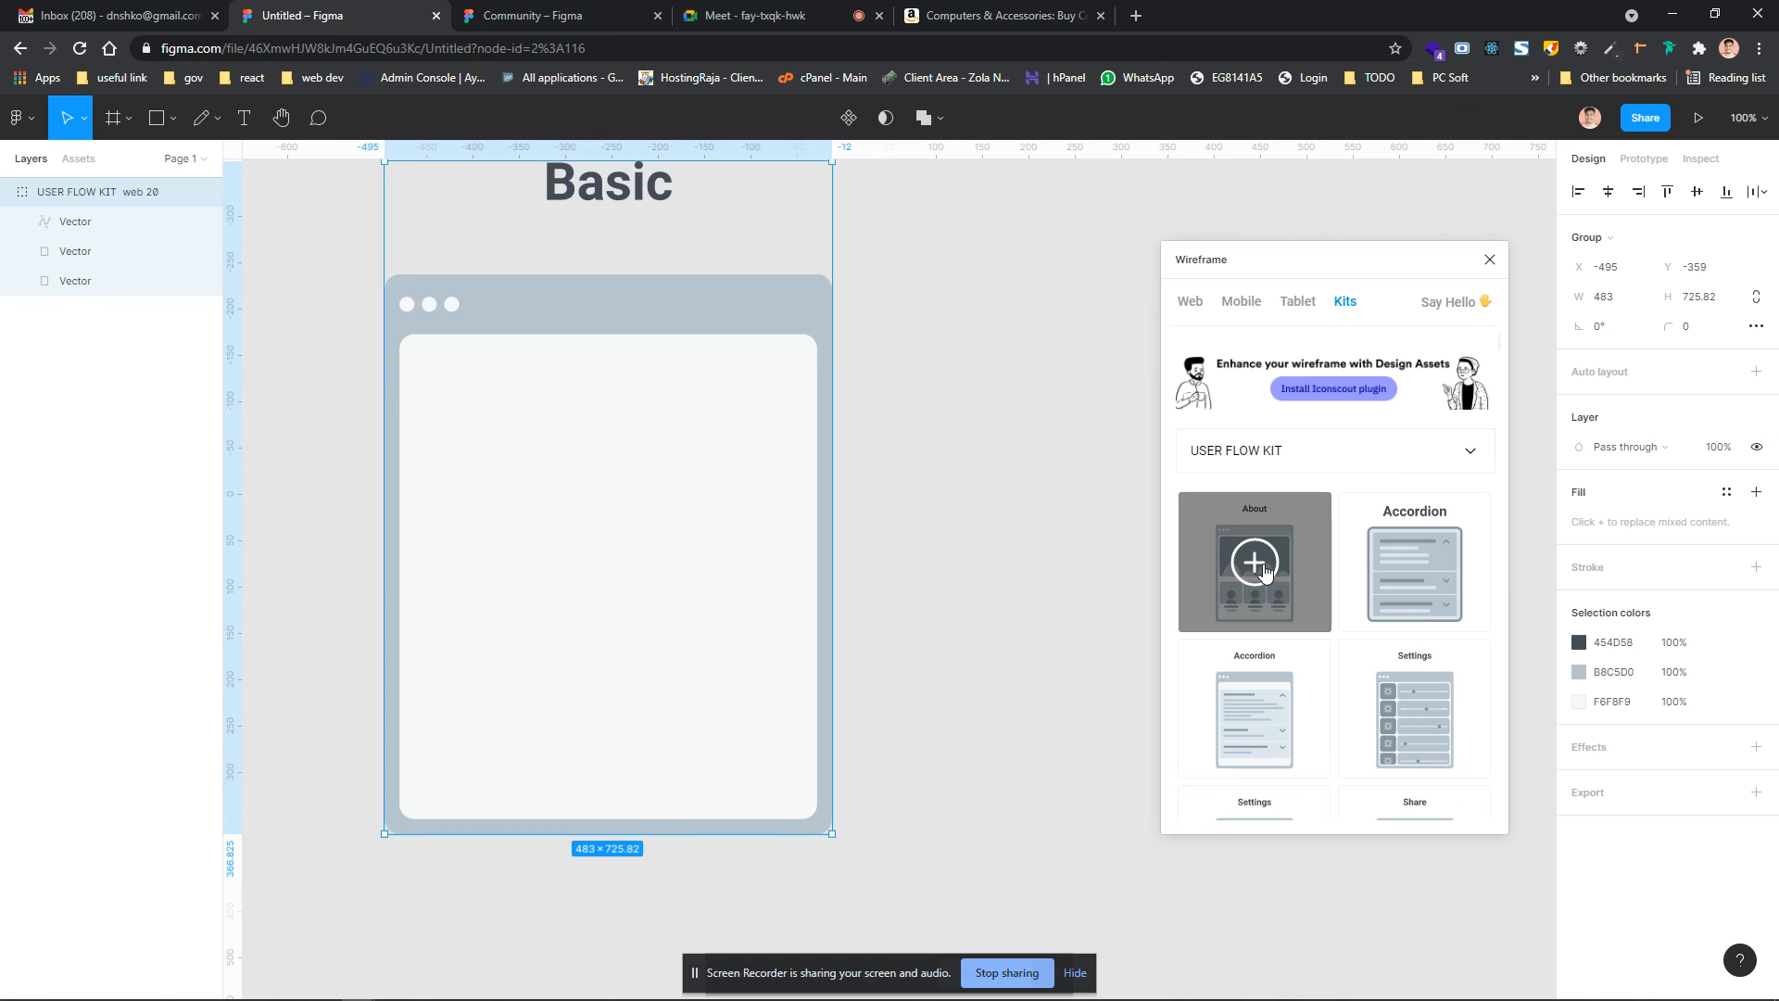
click(1266, 575)
scroll(1052, 568, right, 7)
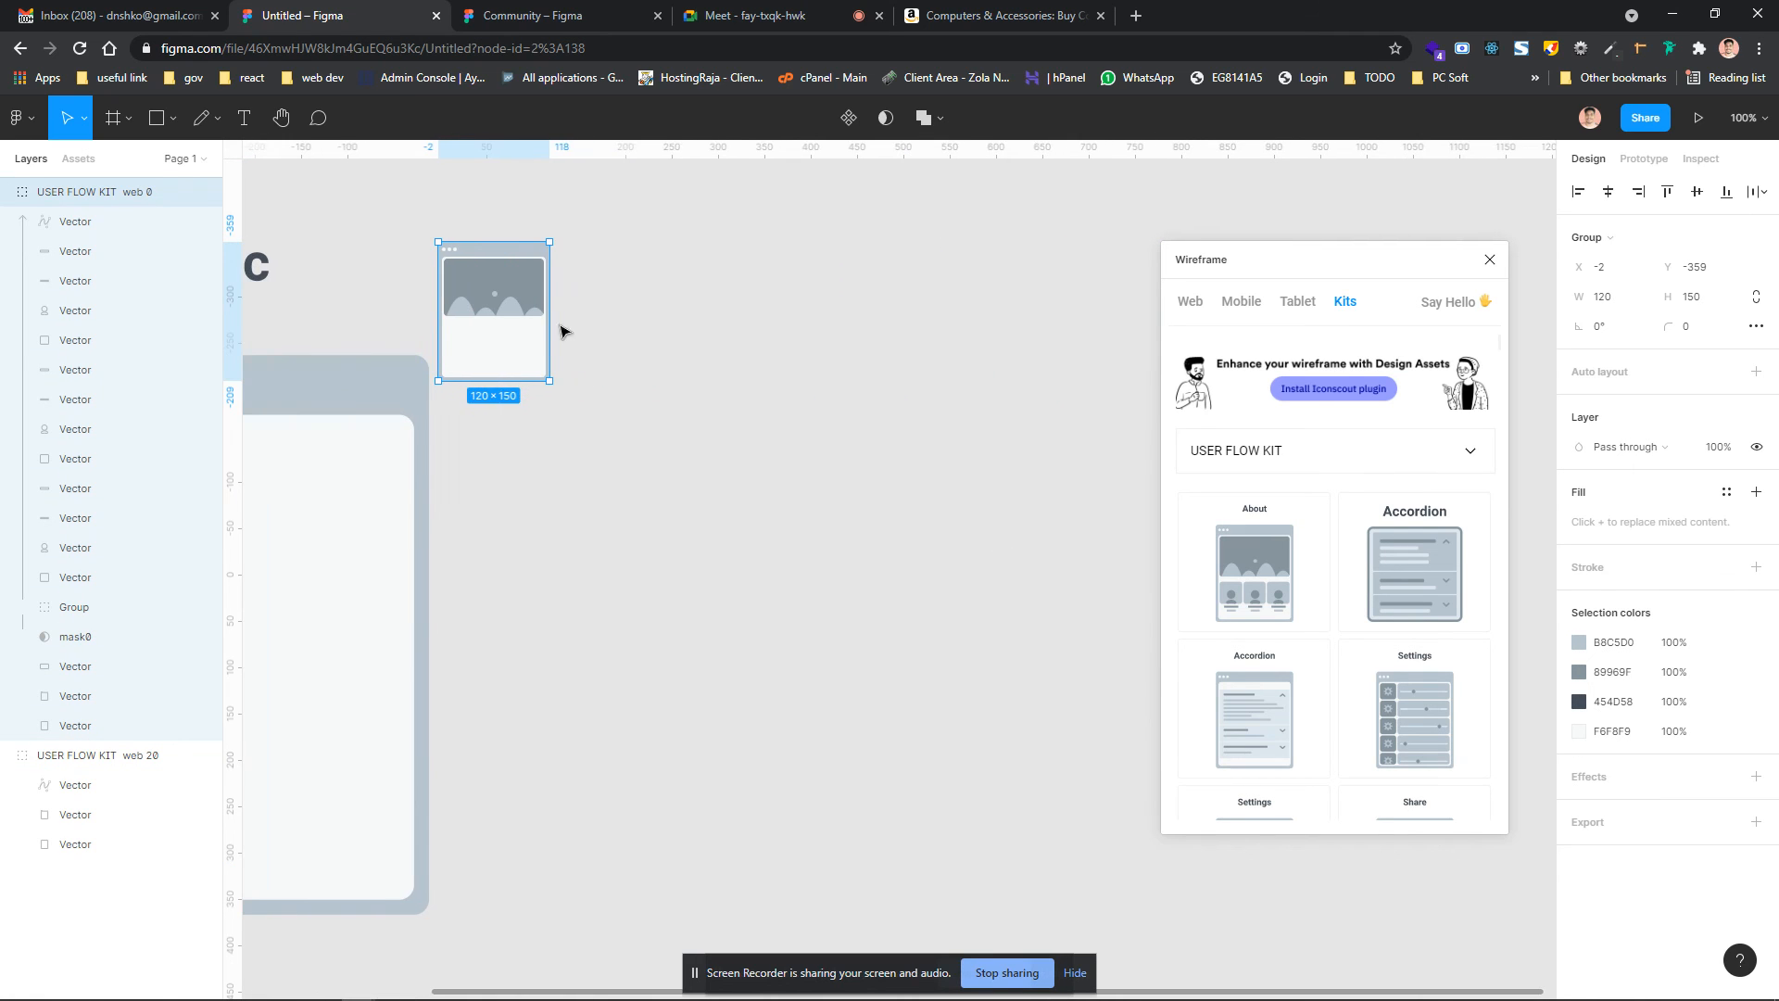
drag(534, 317, 703, 356)
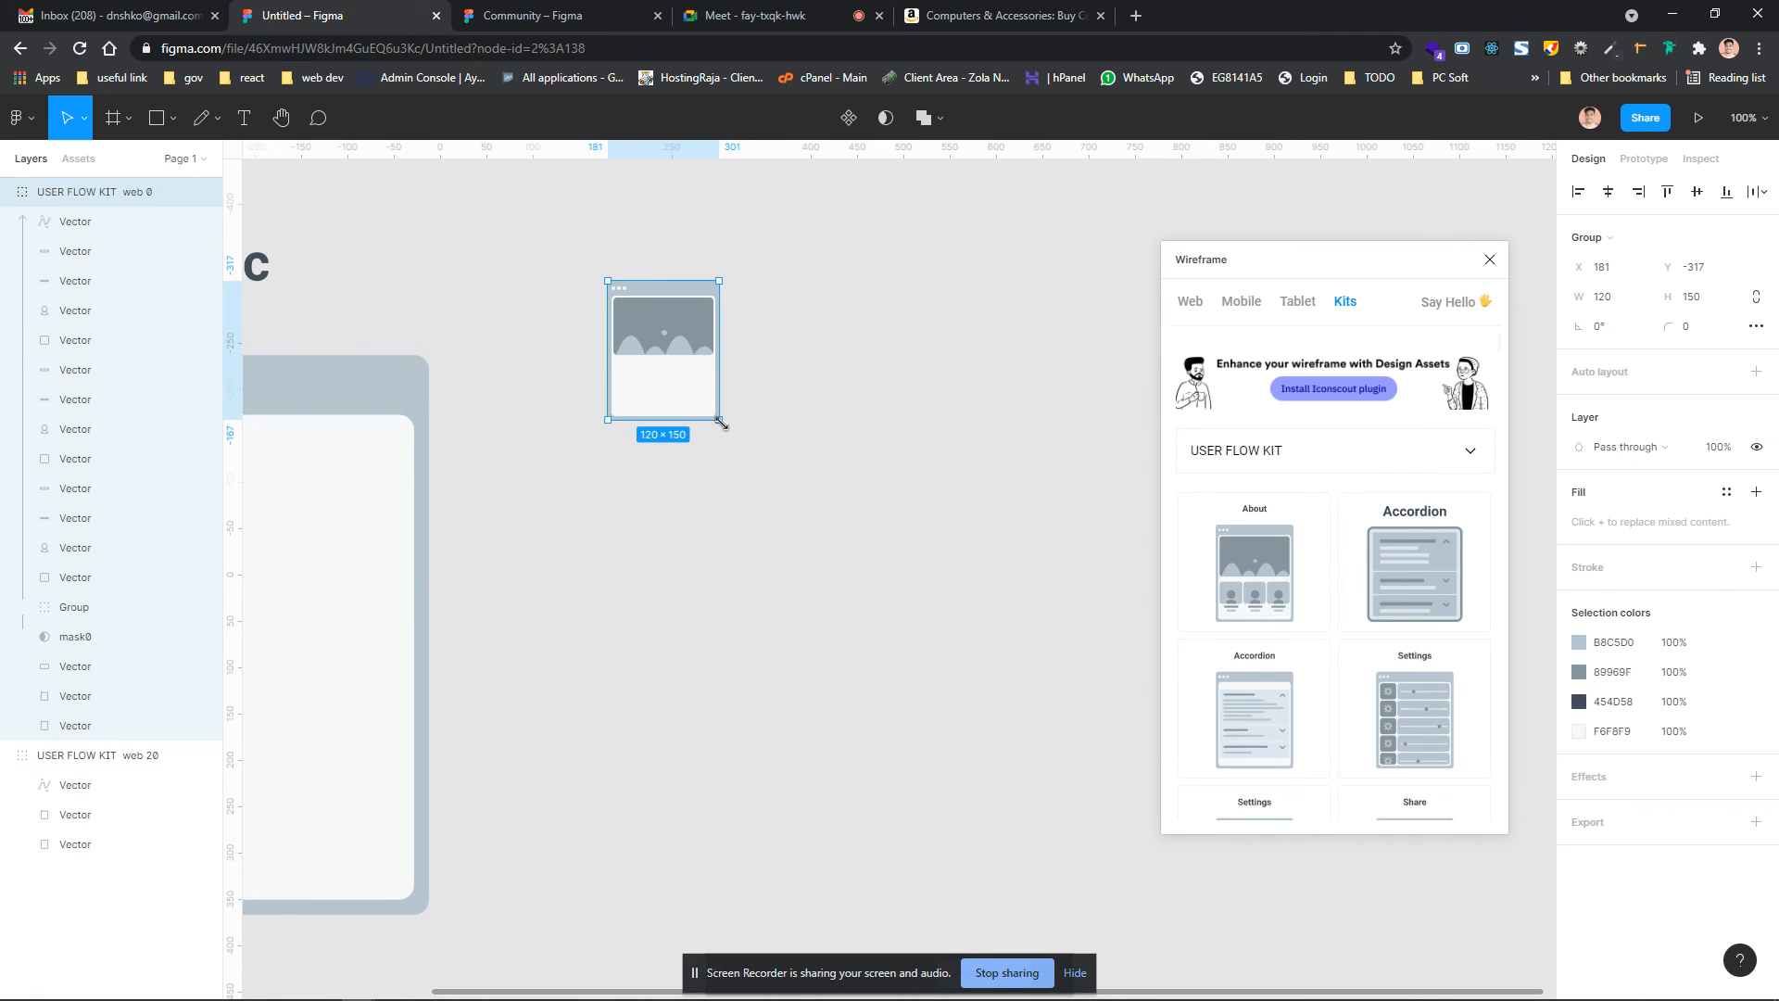
drag(721, 422, 1098, 709)
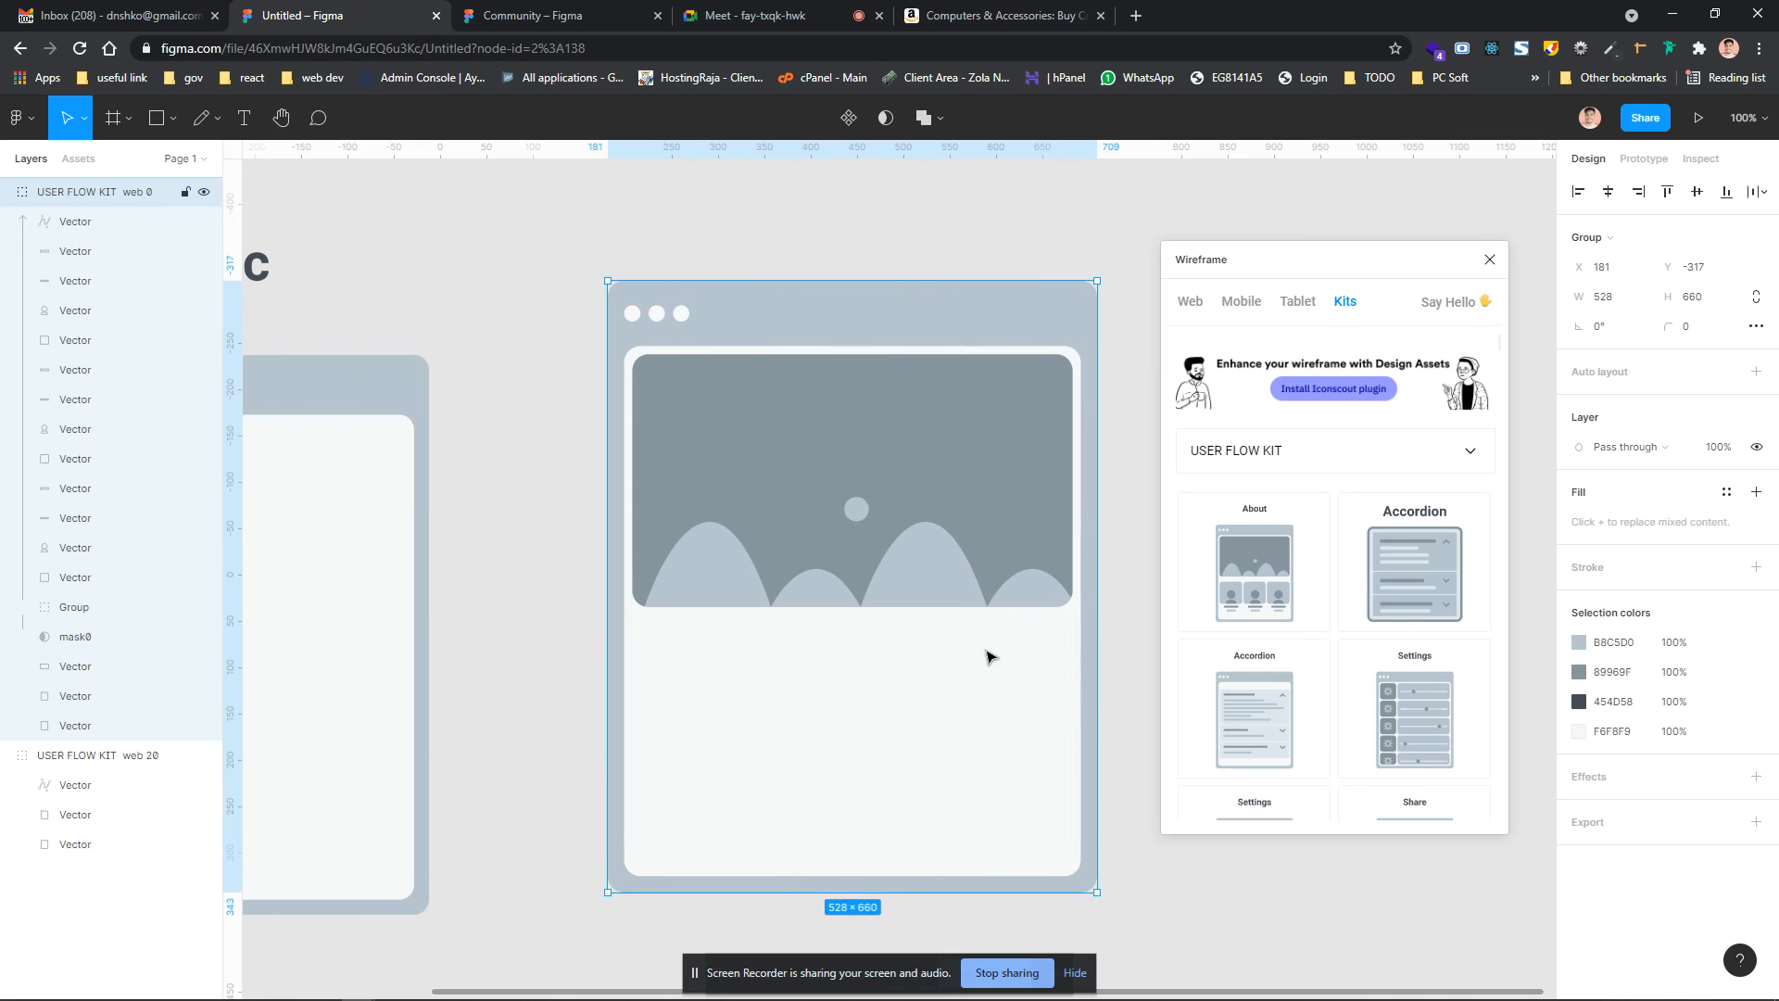
Insert the Settings template with sliders from the USER FLOW KIT beside the About template and enlarge it to 528 × 660
scroll(961, 574, right, 4)
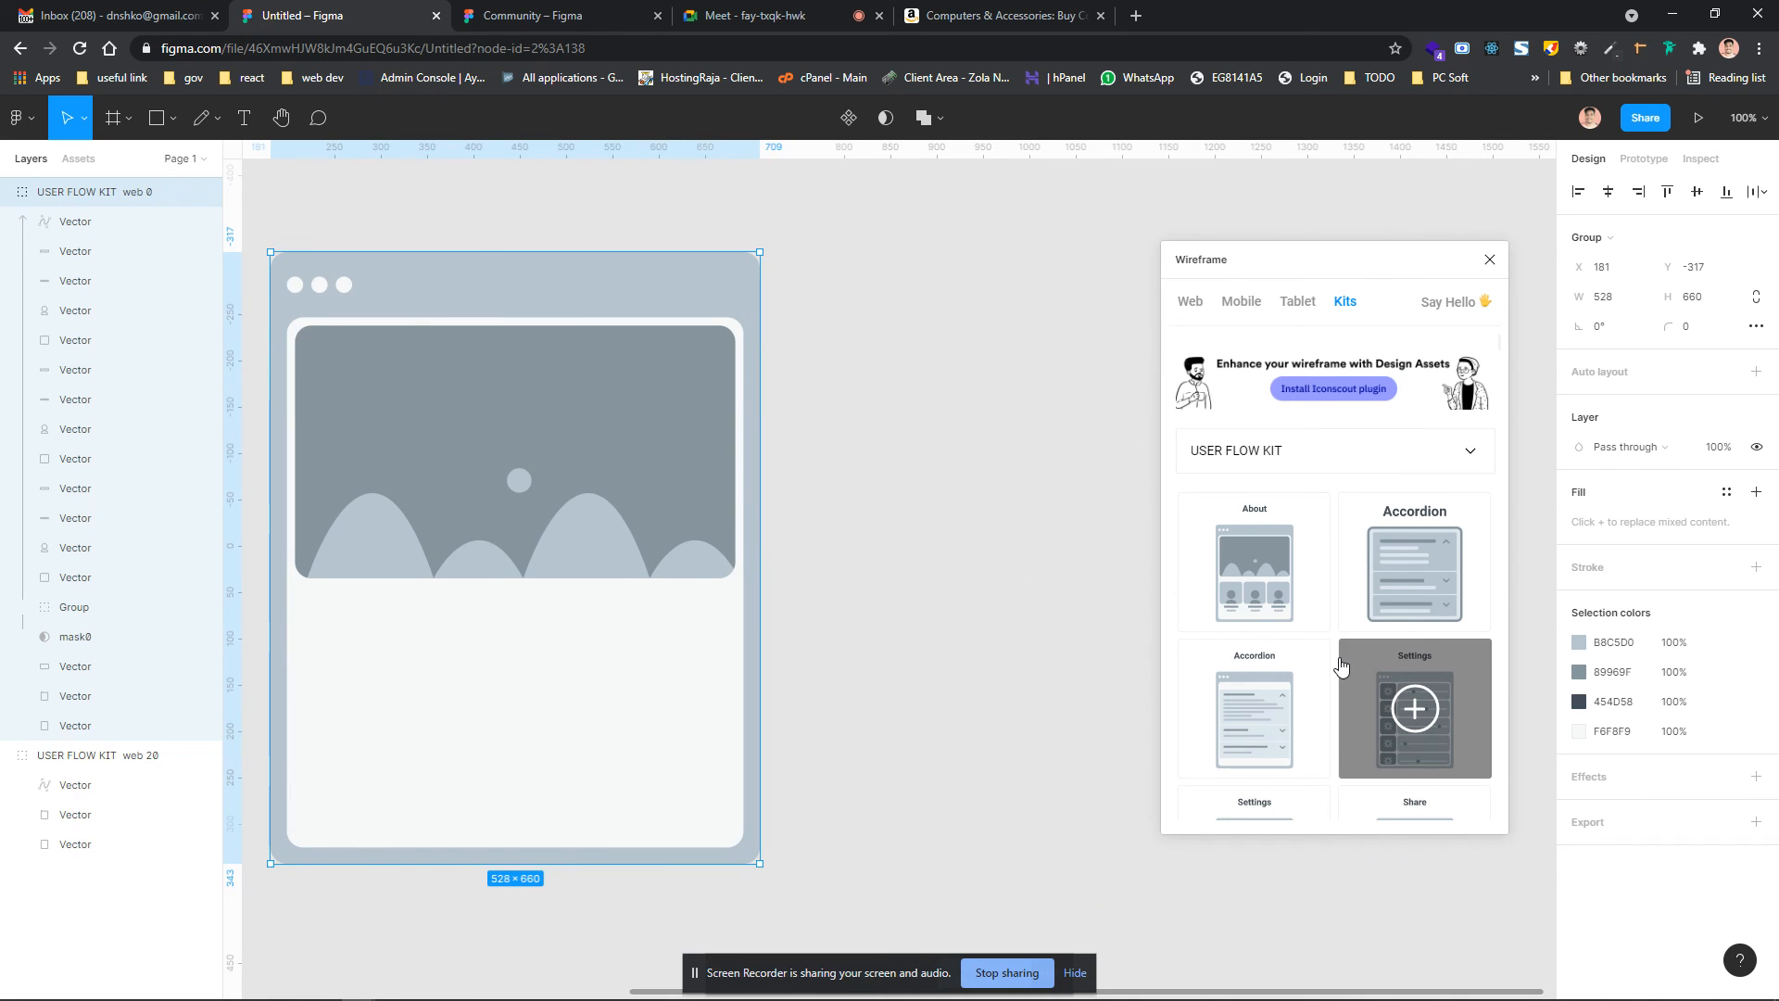
scroll(1428, 675, down, 1)
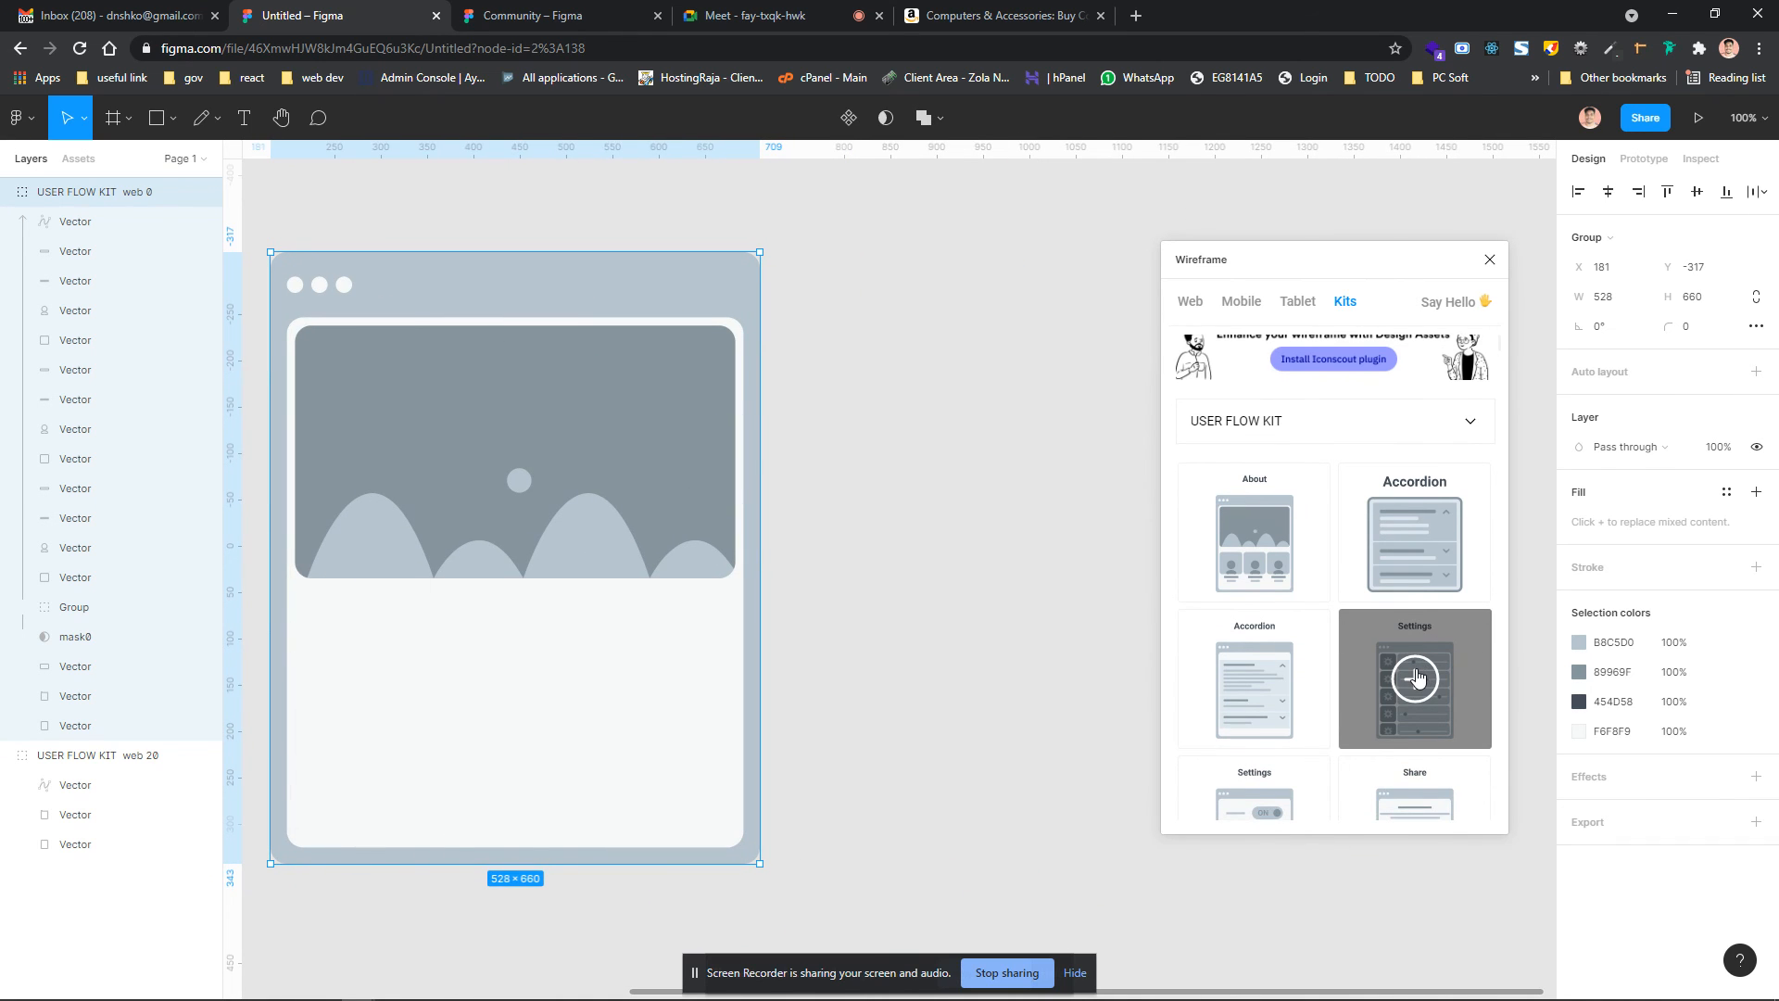
click(1416, 676)
scroll(909, 475, right, 3)
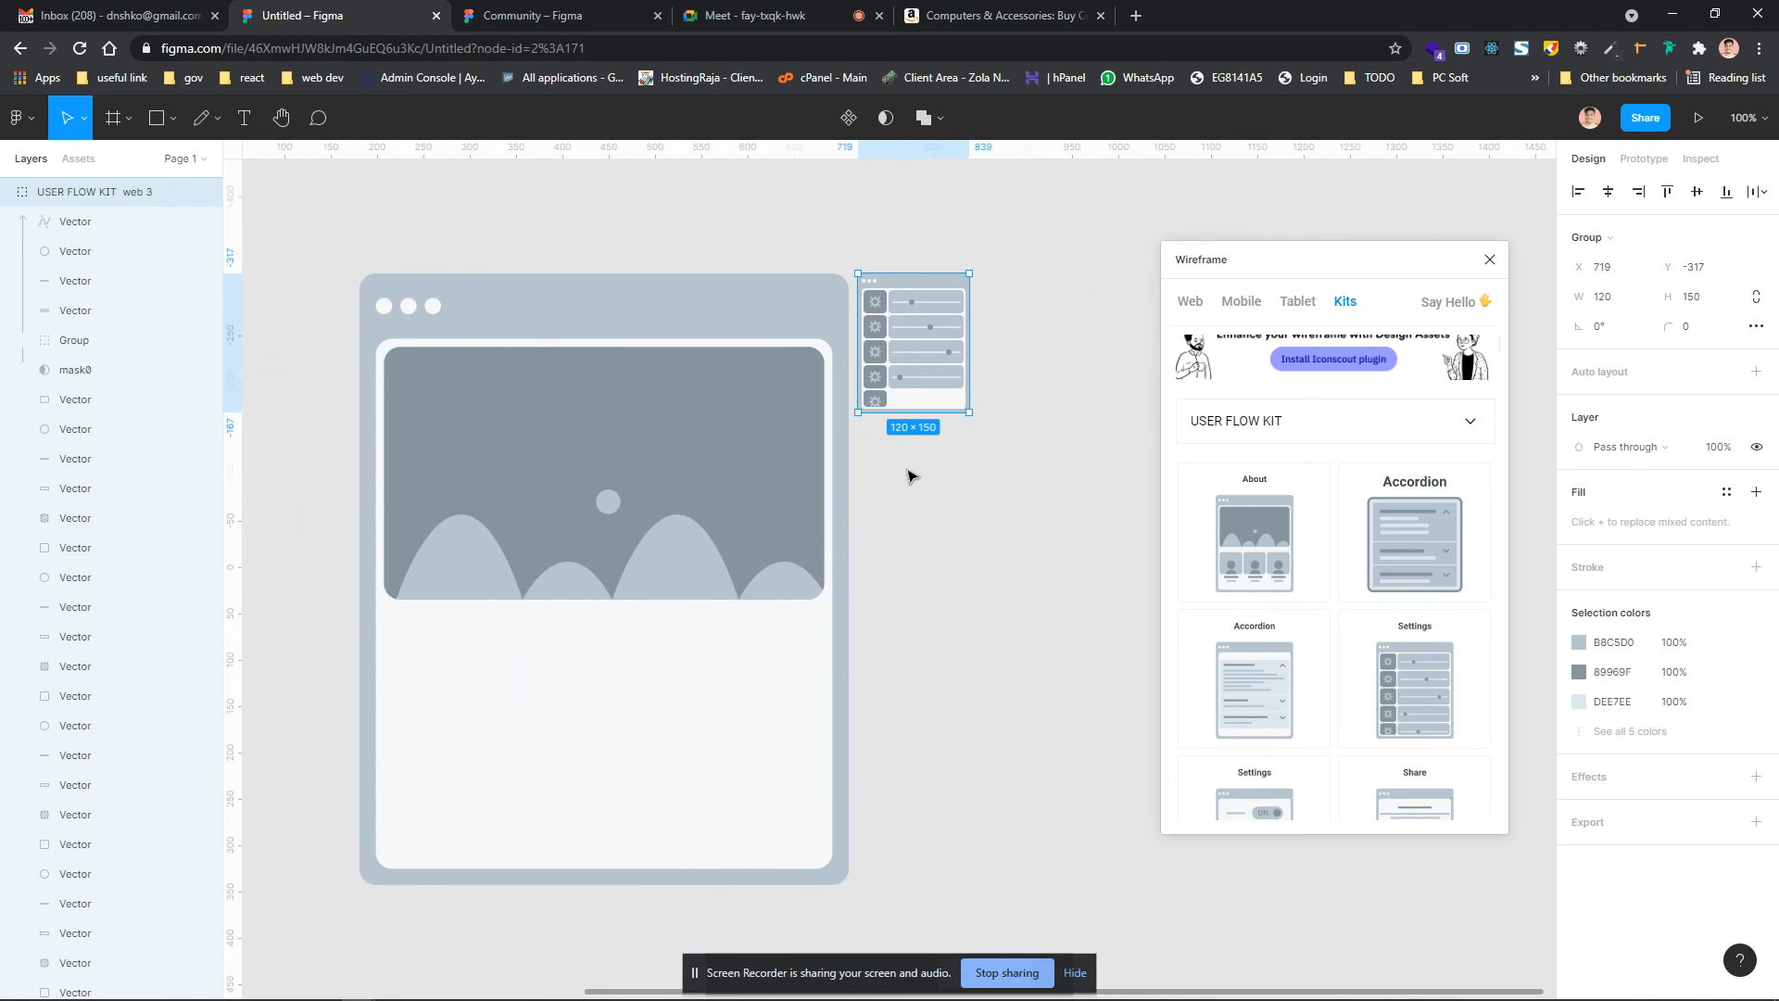
drag(969, 413, 1280, 885)
scroll(890, 759, right, 2)
scroll(890, 758, down, 1)
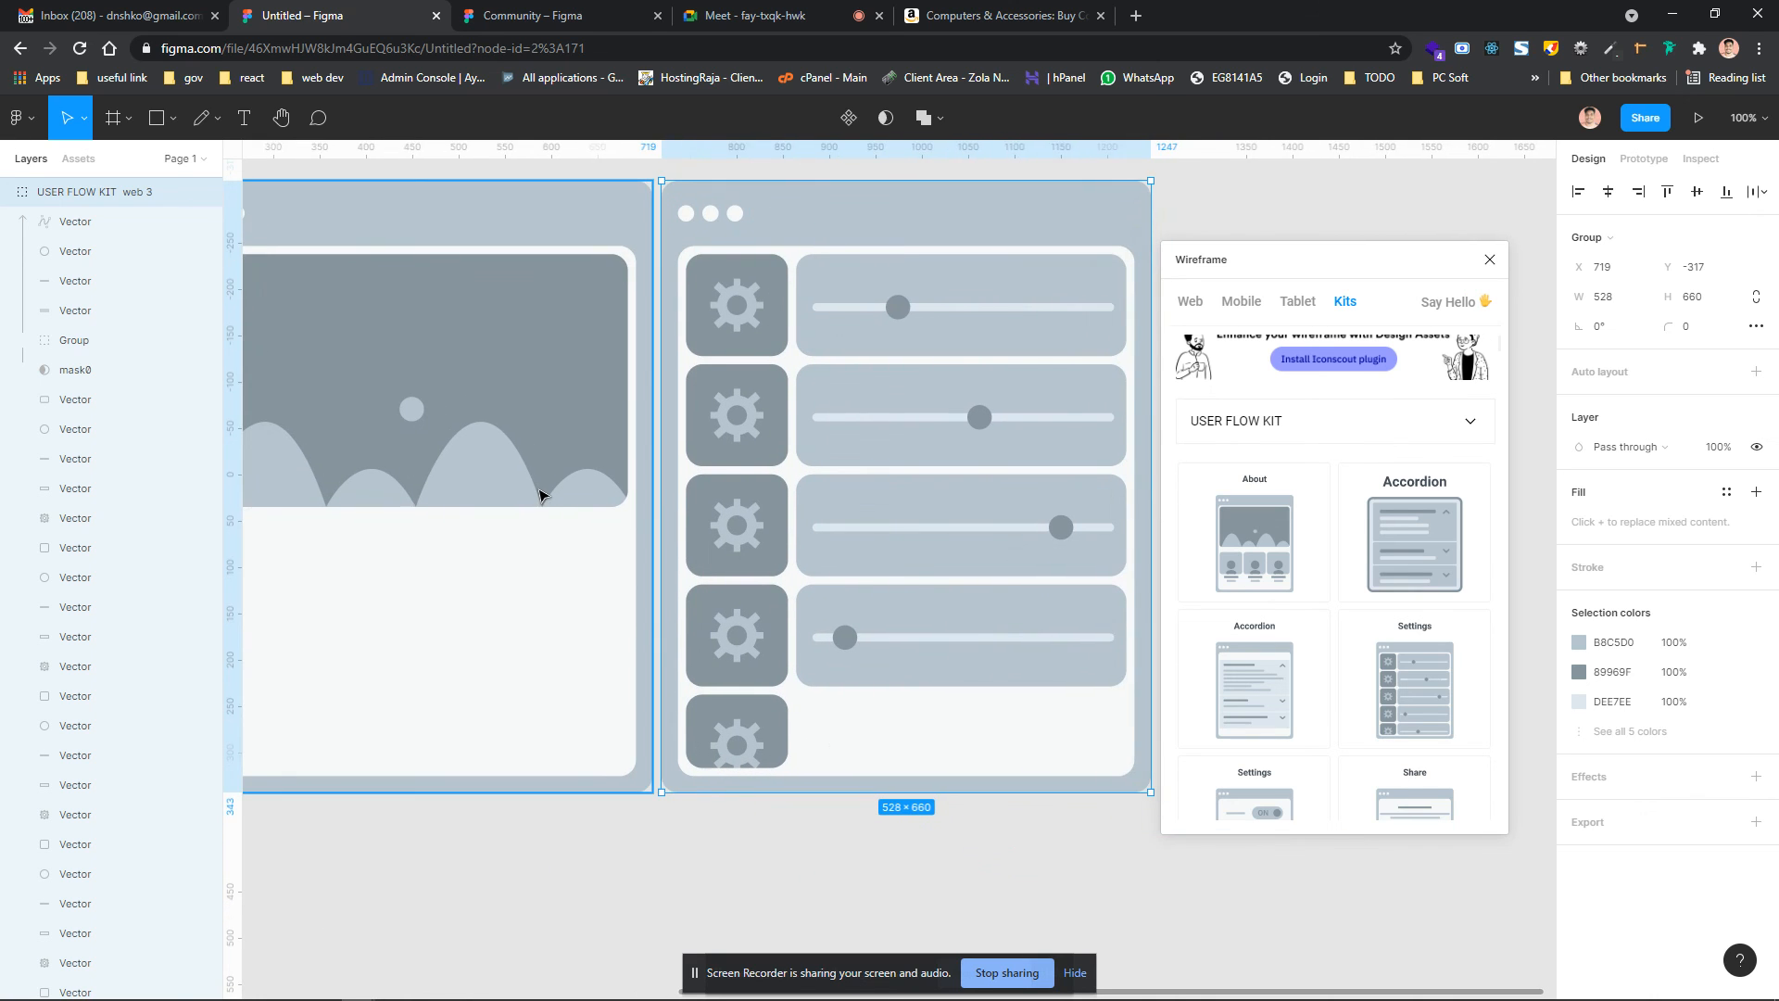
Examine the layers of the About template's banner image by selecting its hill shapes and its mask vector
double_click(537, 494)
scroll(529, 445, left, 1)
scroll(528, 445, up, 1)
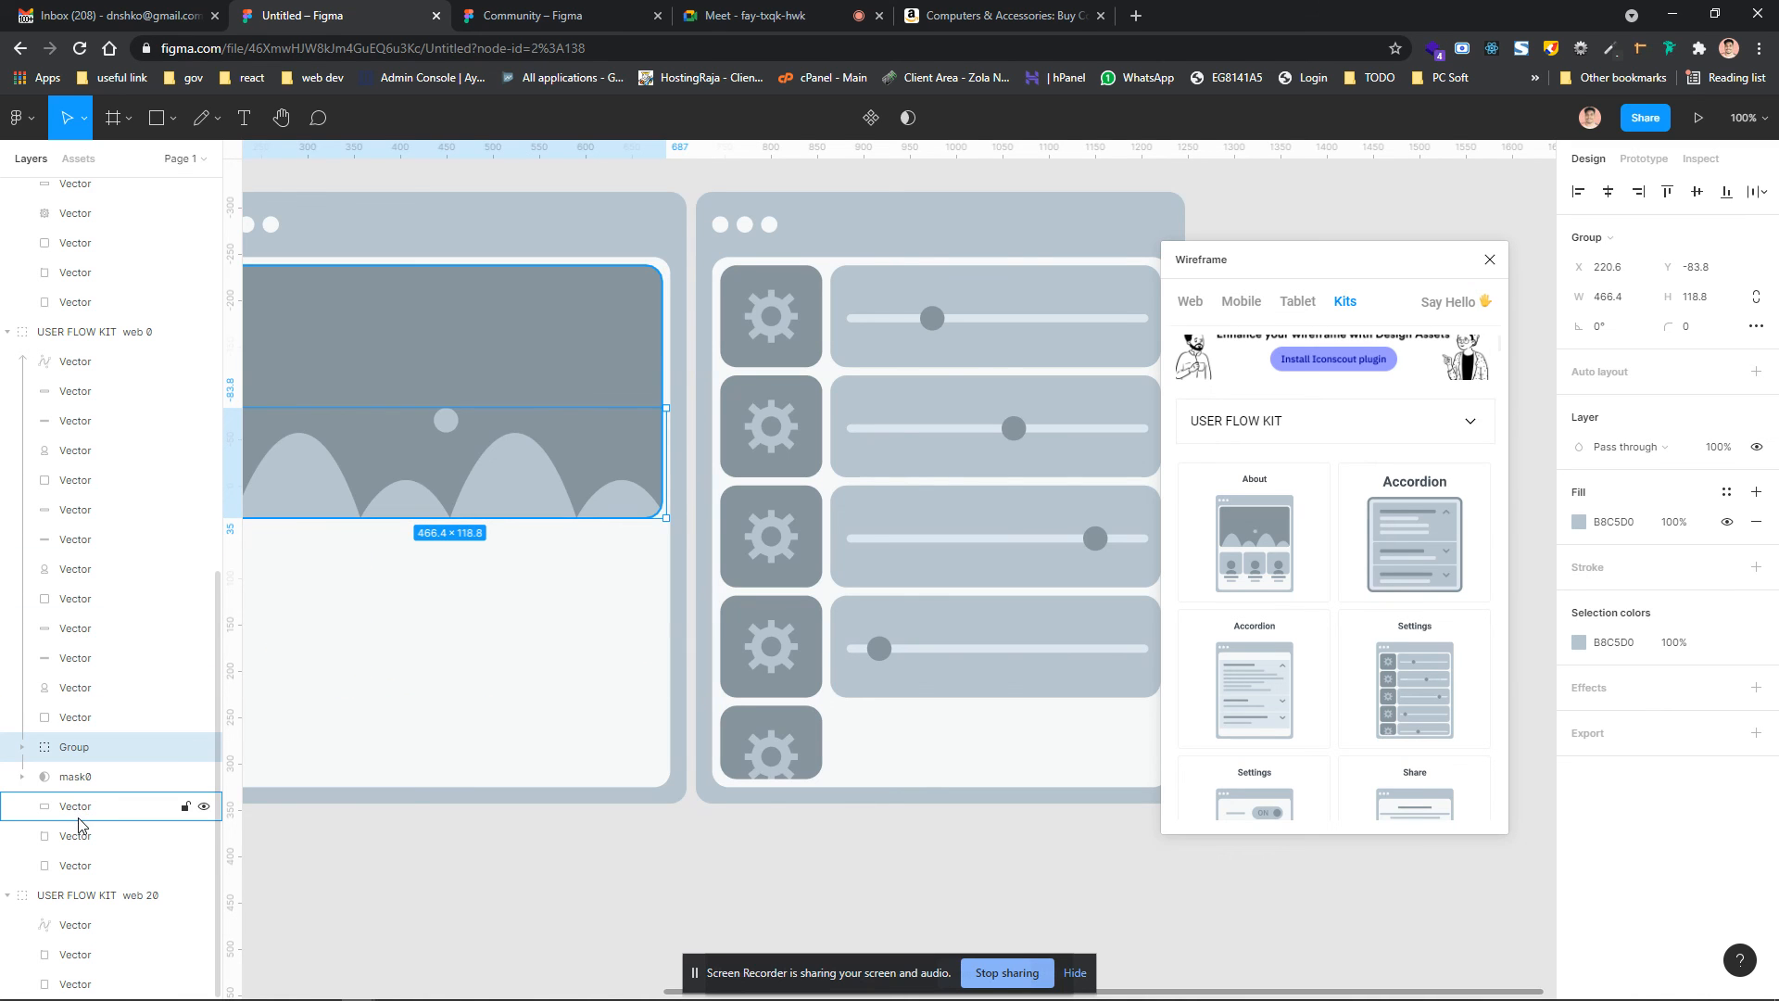
scroll(313, 515, left, 3)
double_click(436, 298)
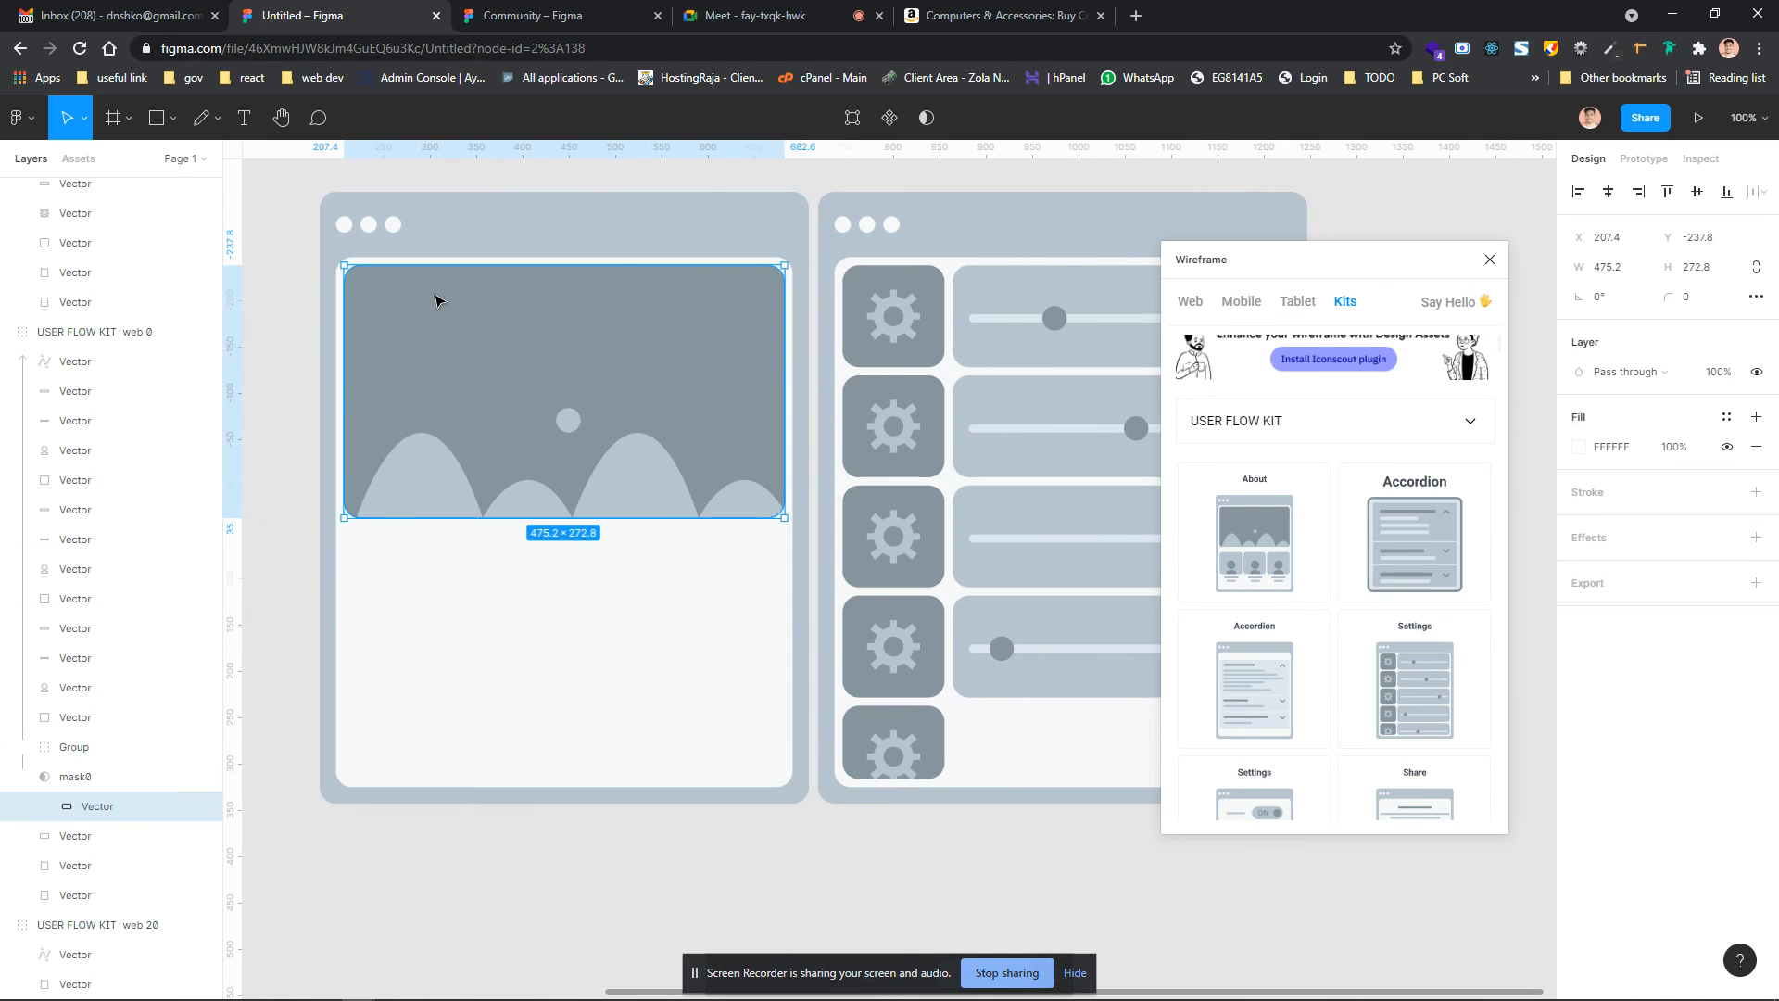
scroll(514, 332, right, 3)
scroll(514, 331, up, 1)
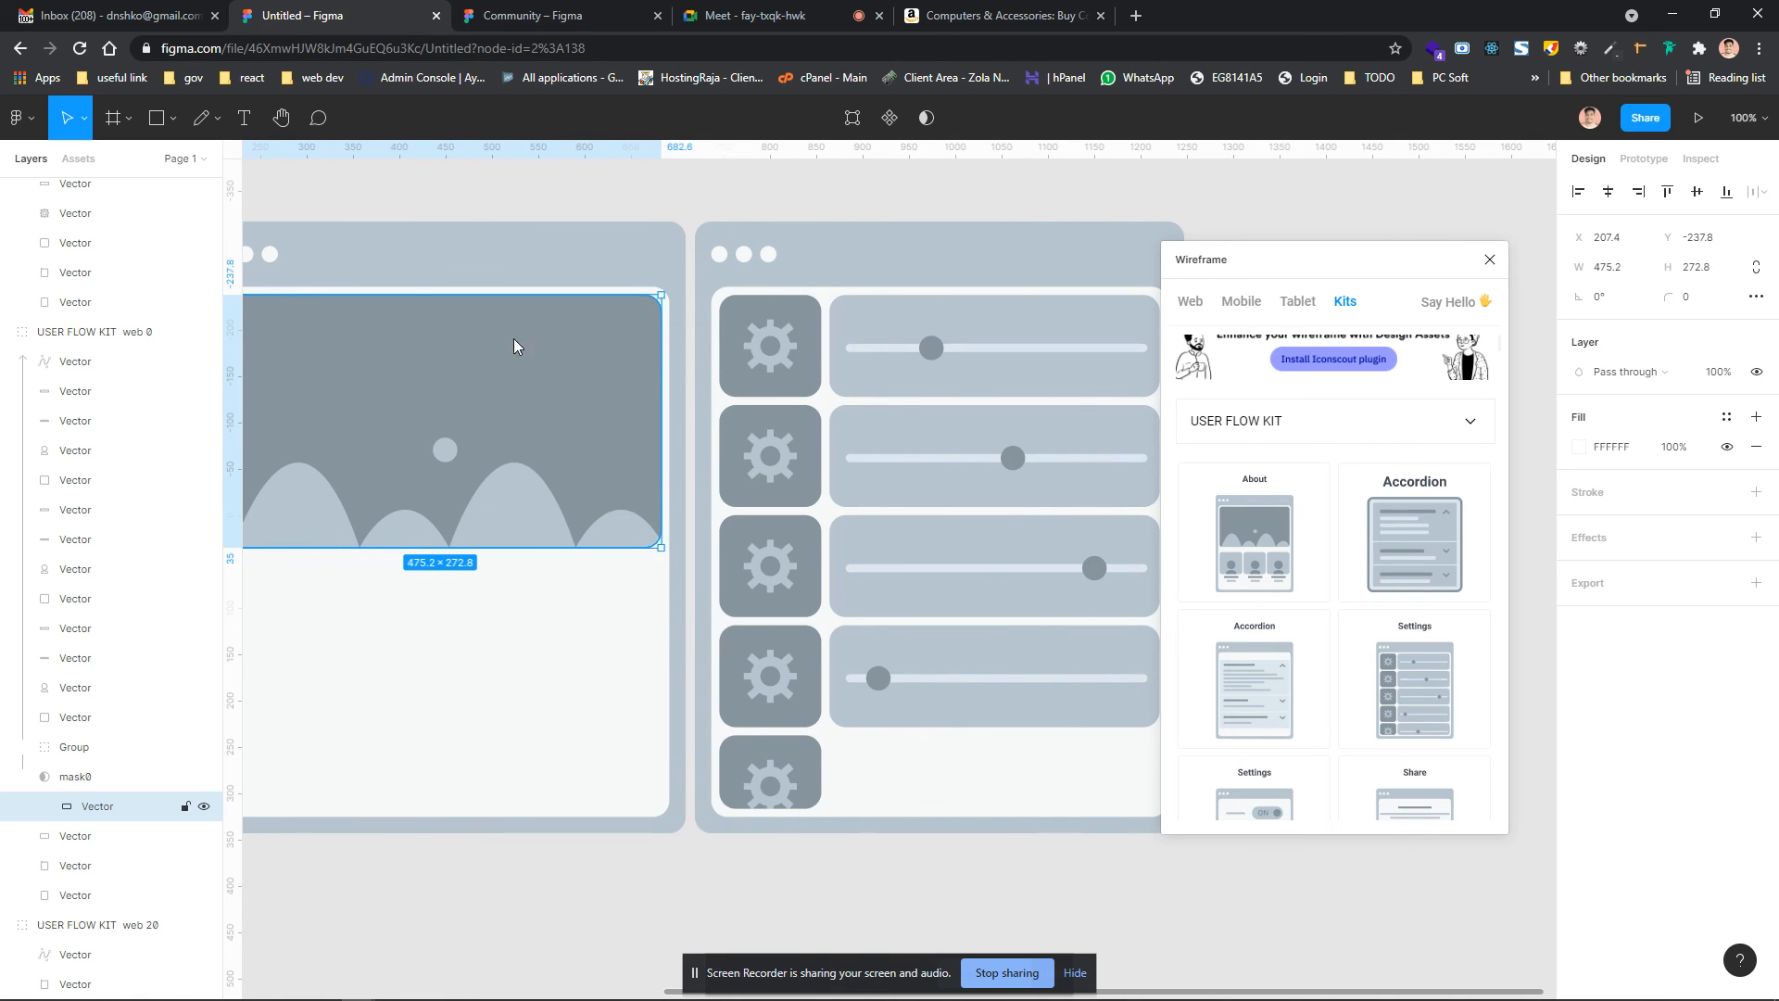
right_click(514, 346)
mouse_move(711, 342)
click(437, 355)
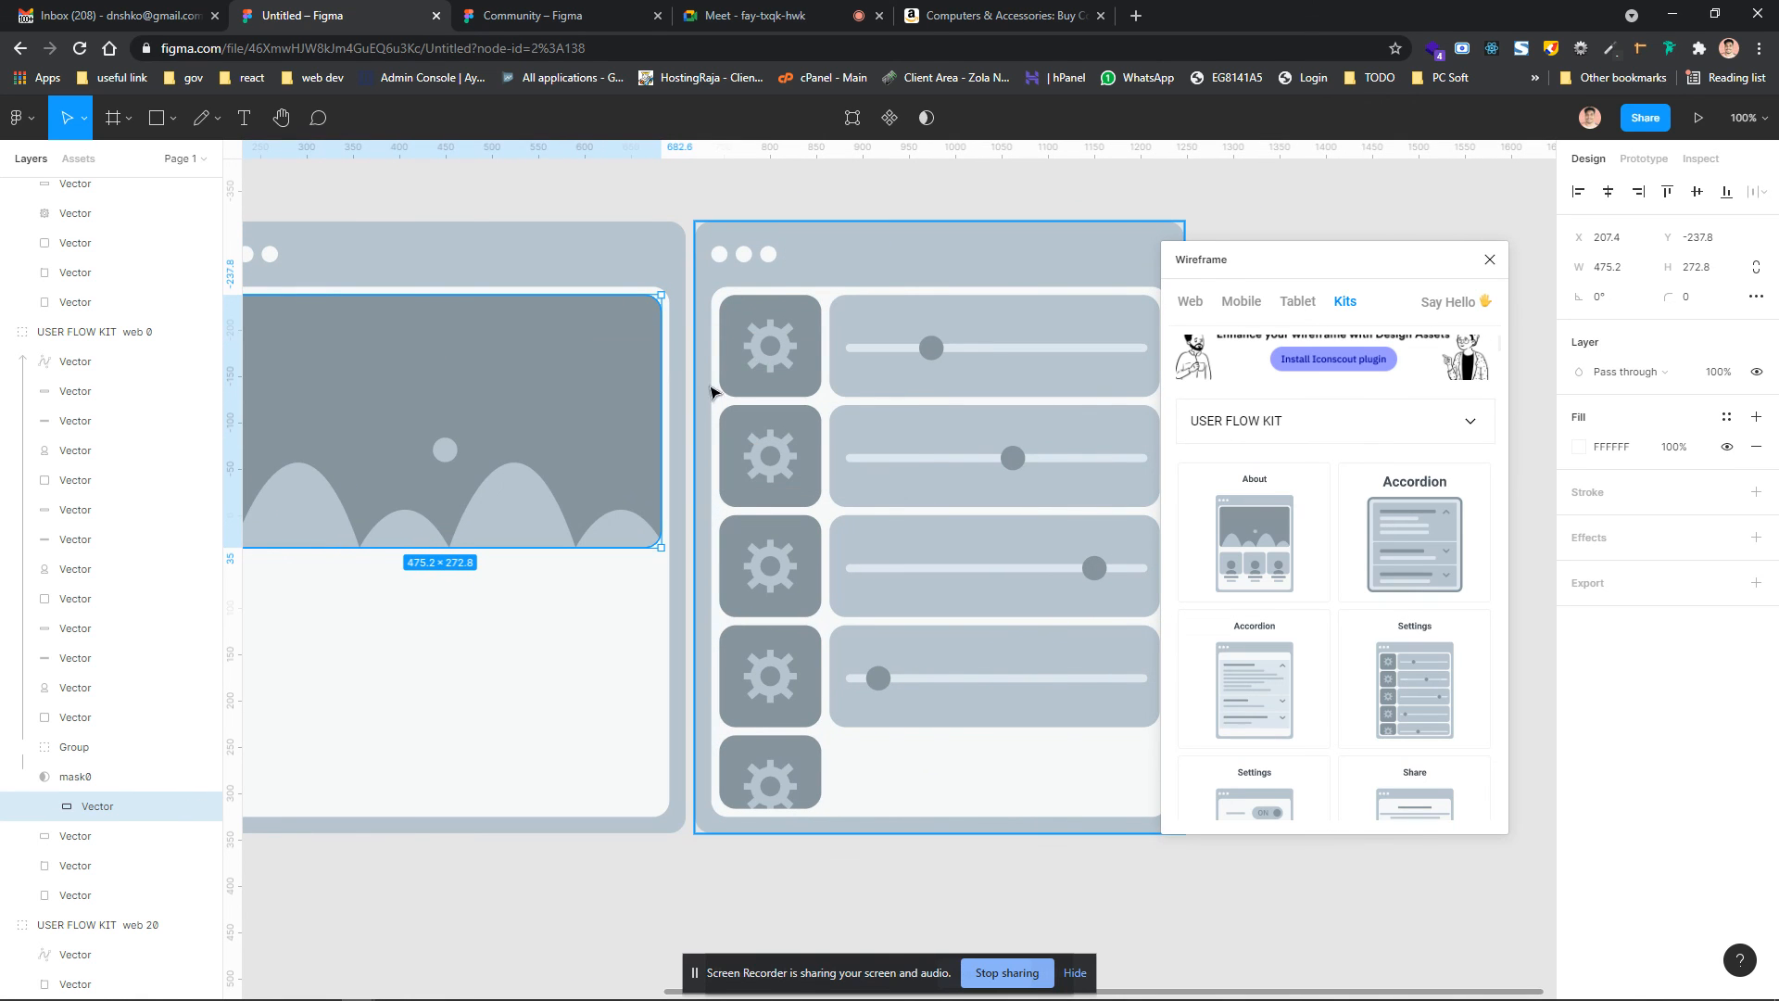
Look over the three placed templates on the canvas and the further templates in the USER FLOW KIT
scroll(783, 350, right, 2)
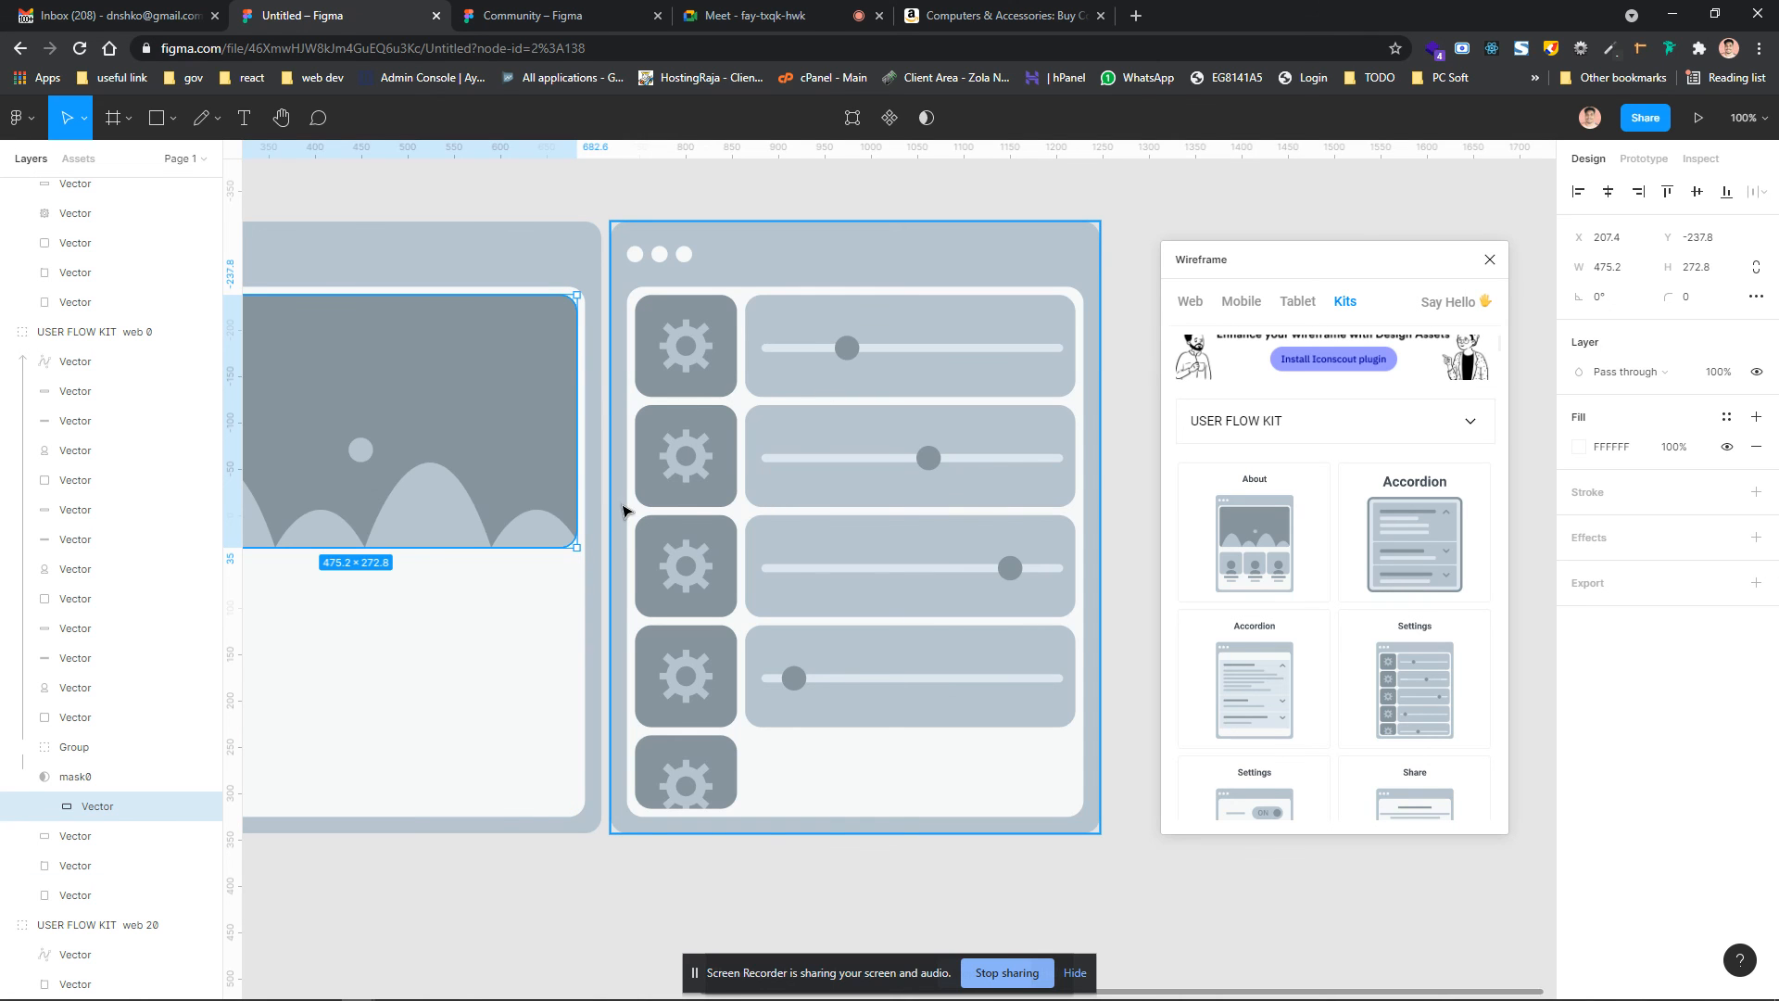
scroll(532, 409, left, 5)
scroll(300, 398, left, 5)
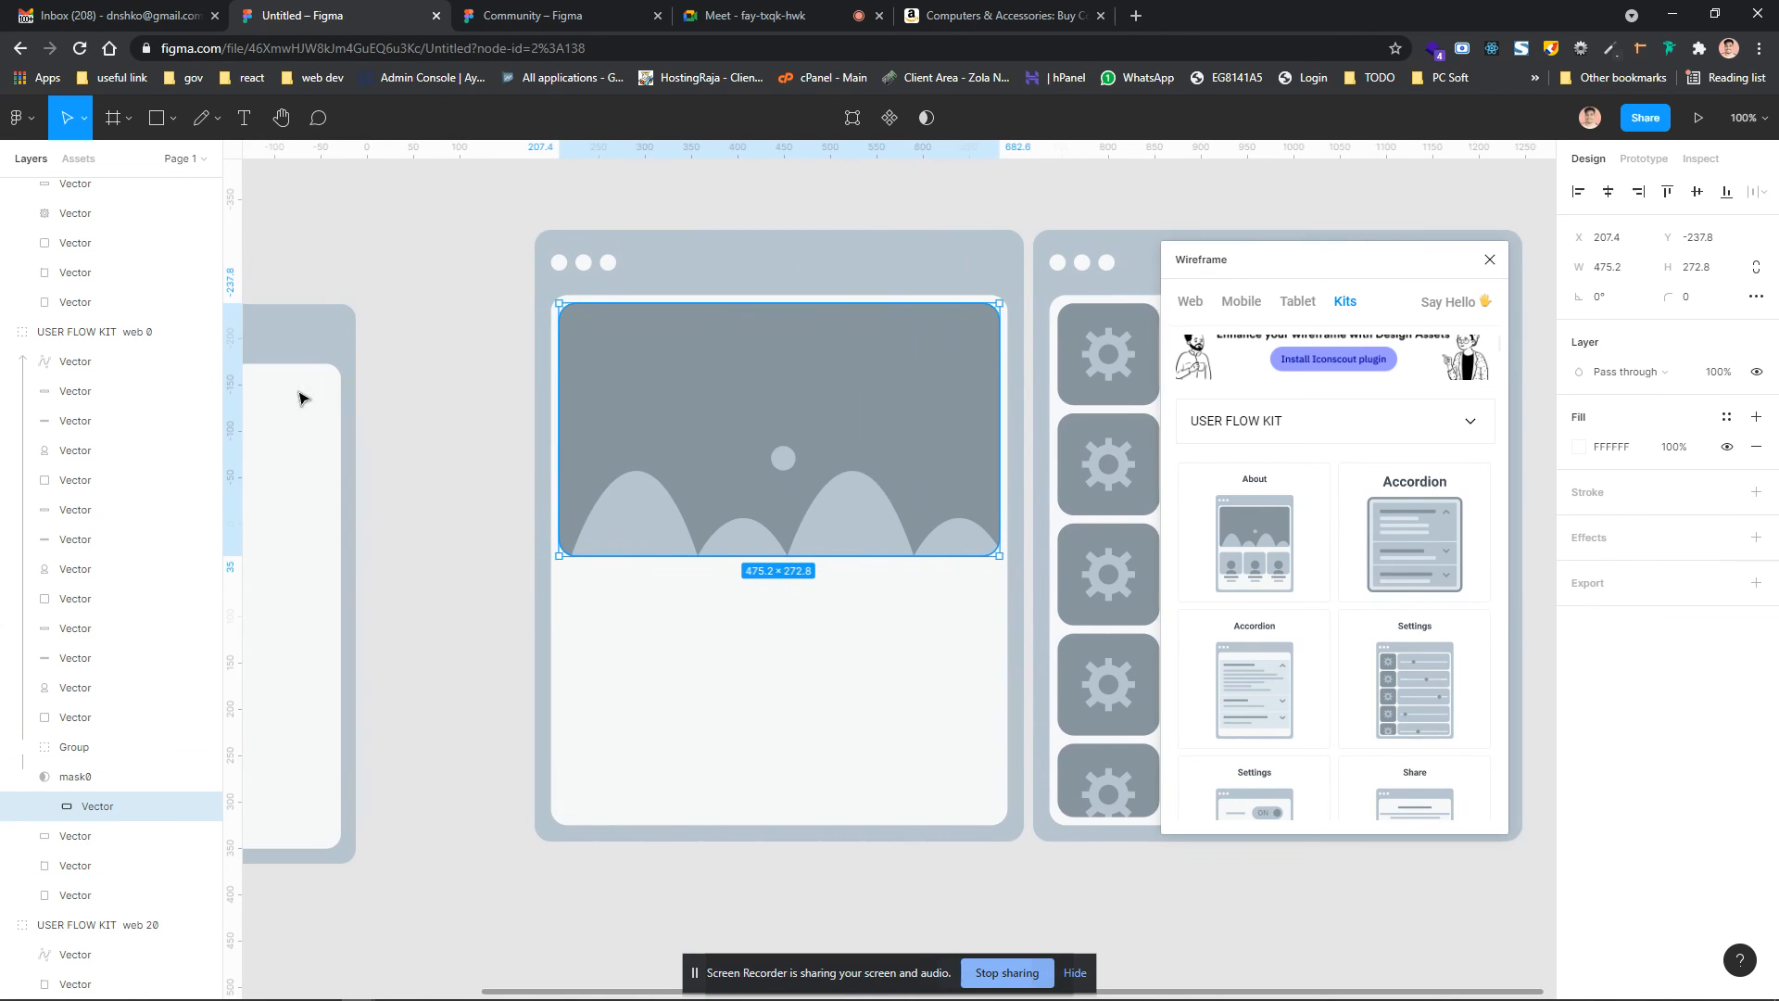
scroll(659, 460, right, 6)
scroll(1246, 702, down, 3)
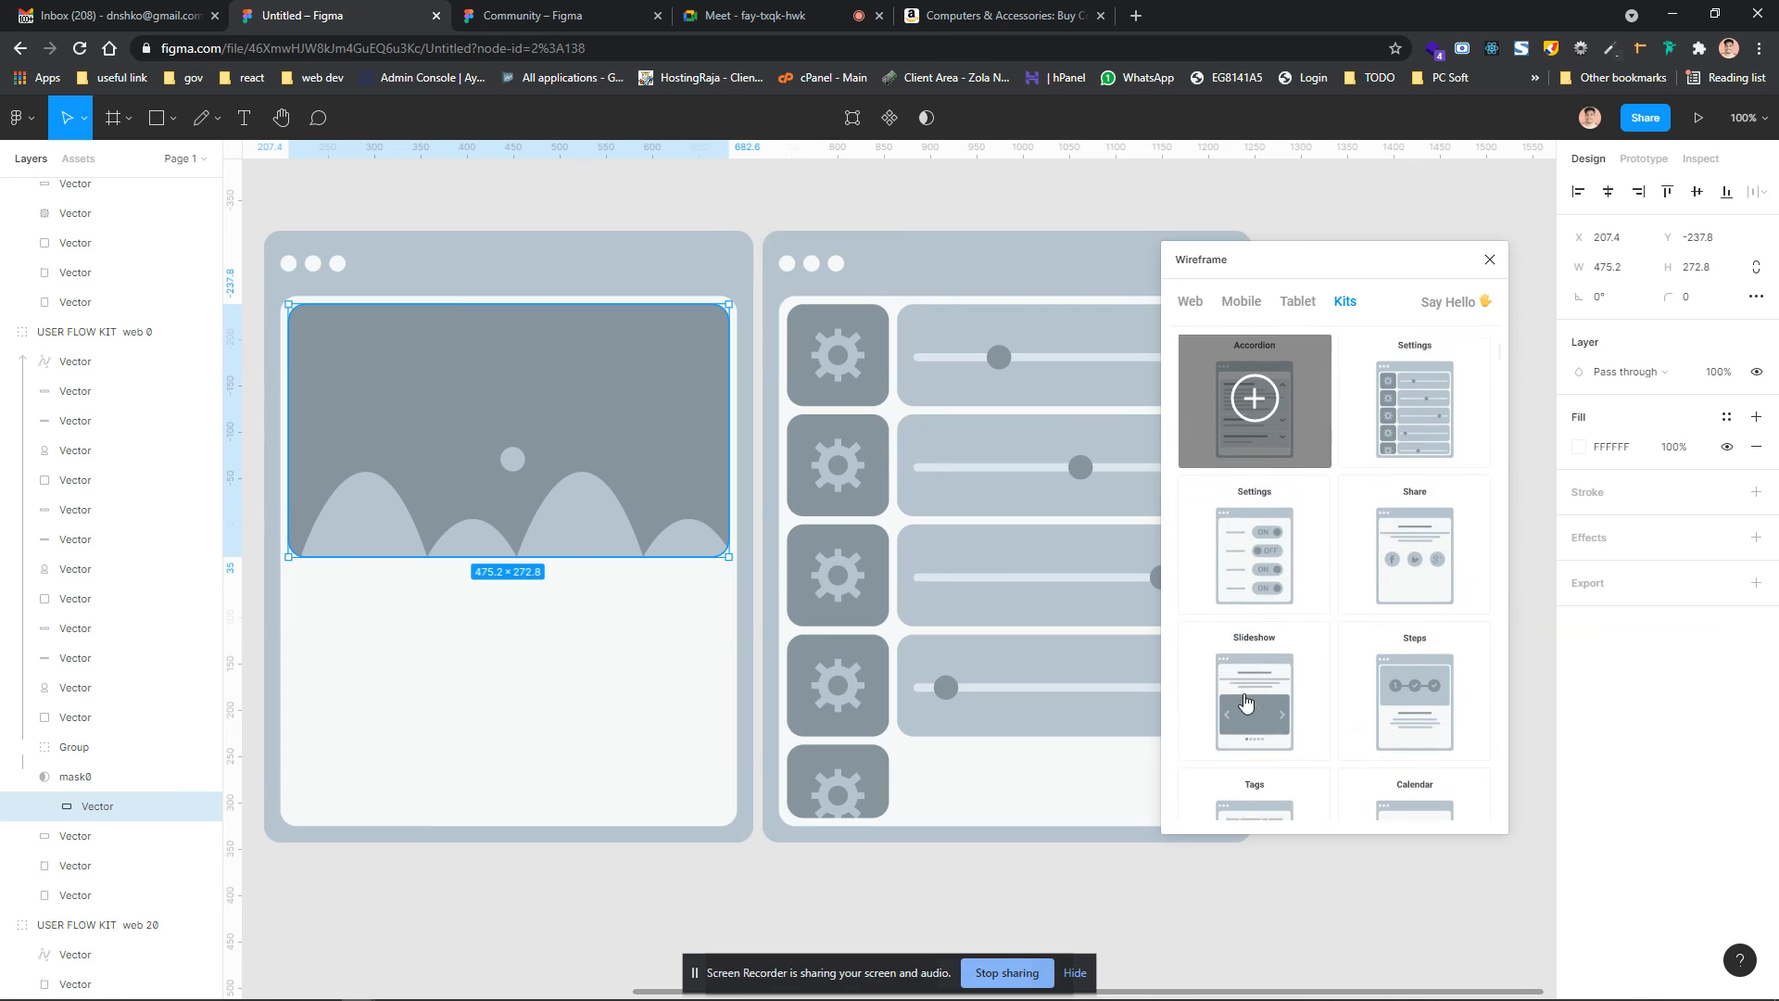
scroll(1013, 537, right, 3)
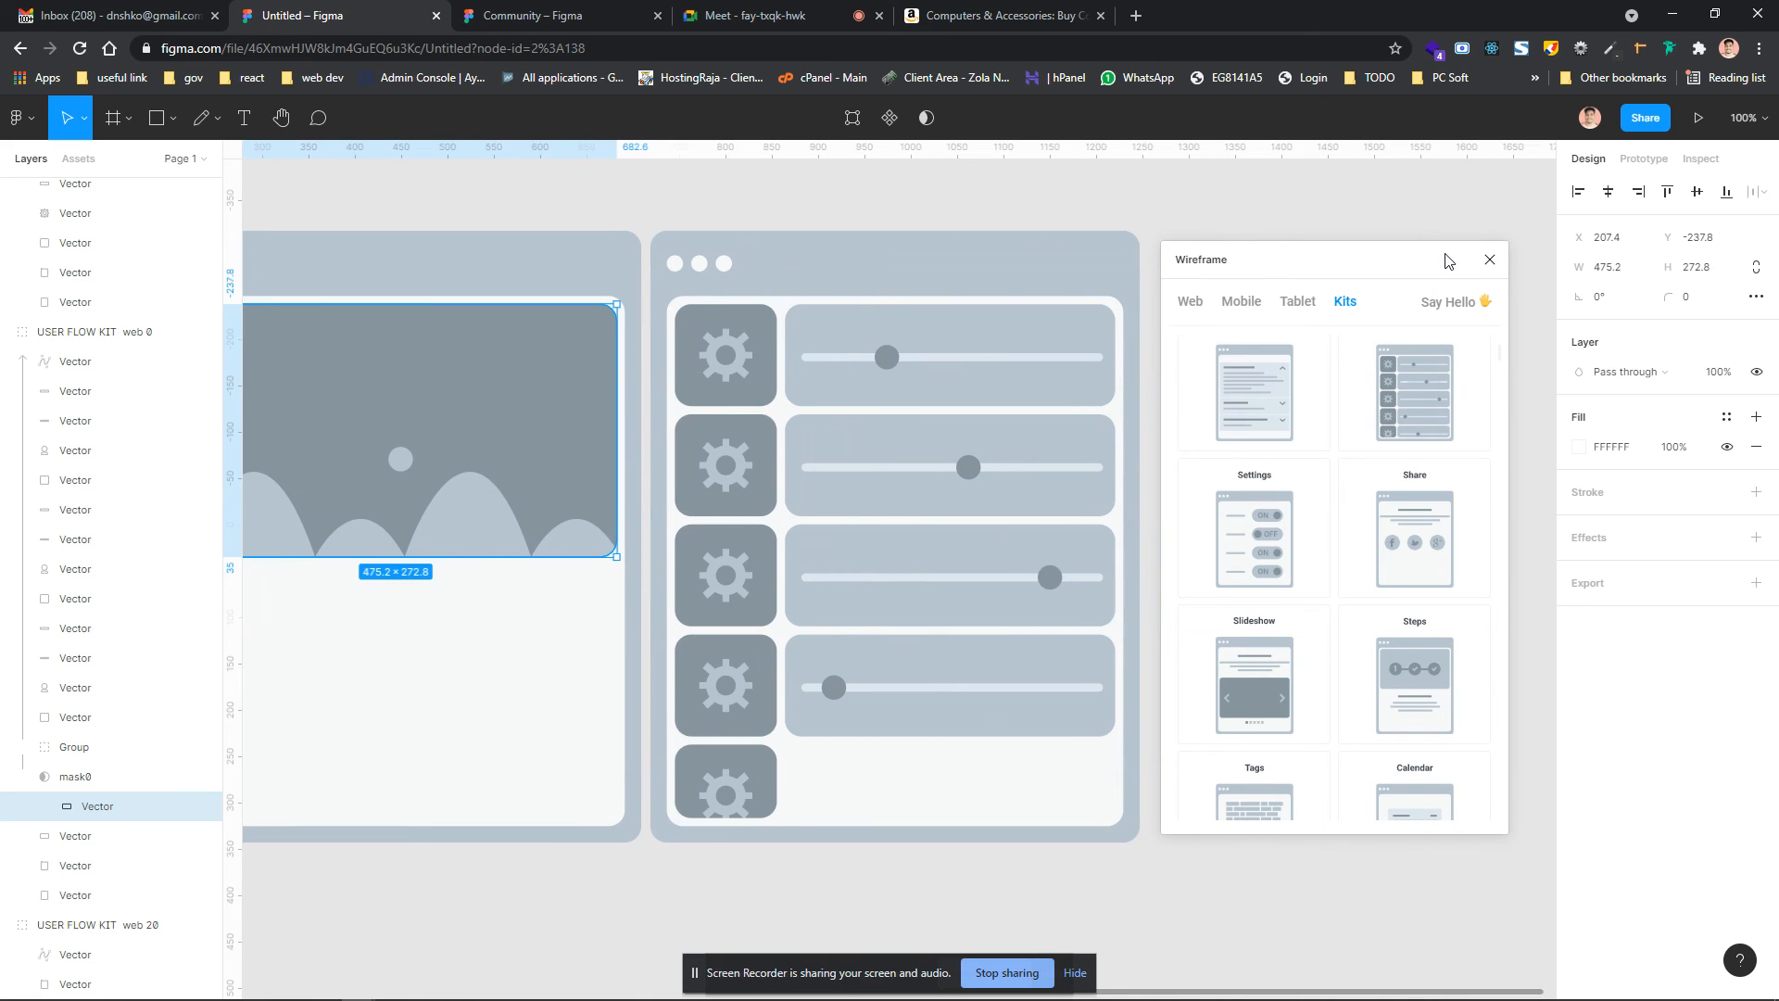
scroll(778, 453, down, 5)
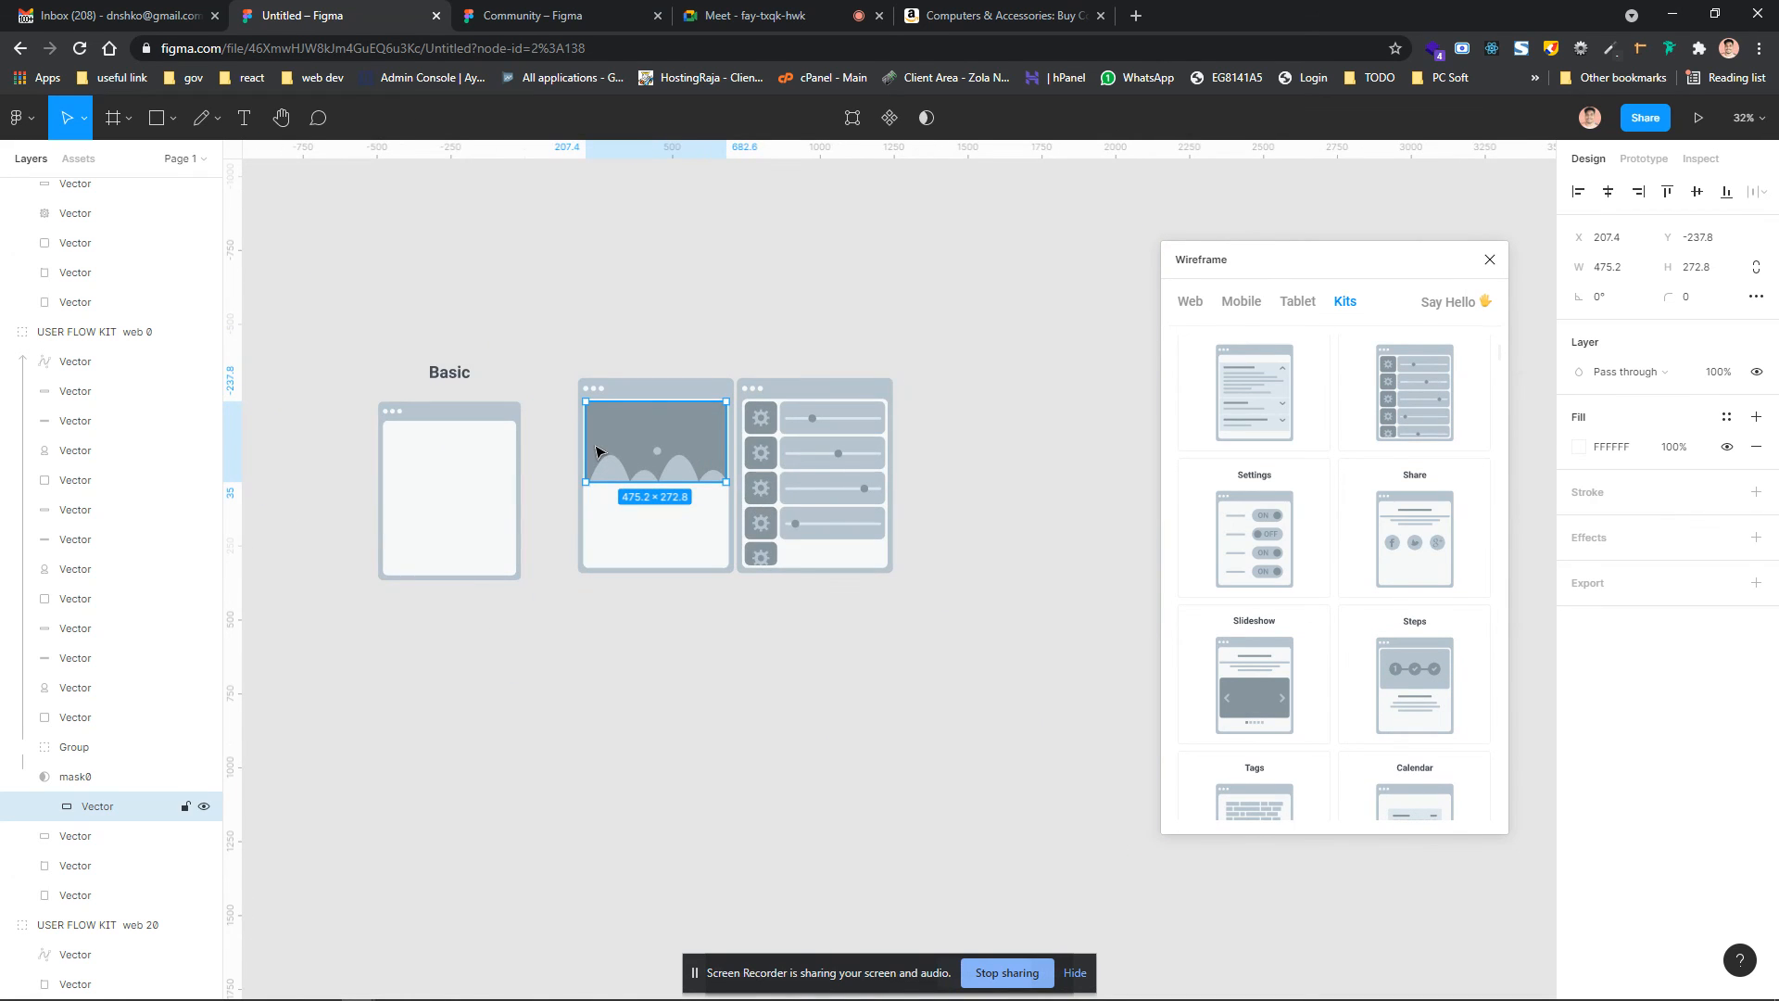
right_click(595, 449)
click(549, 356)
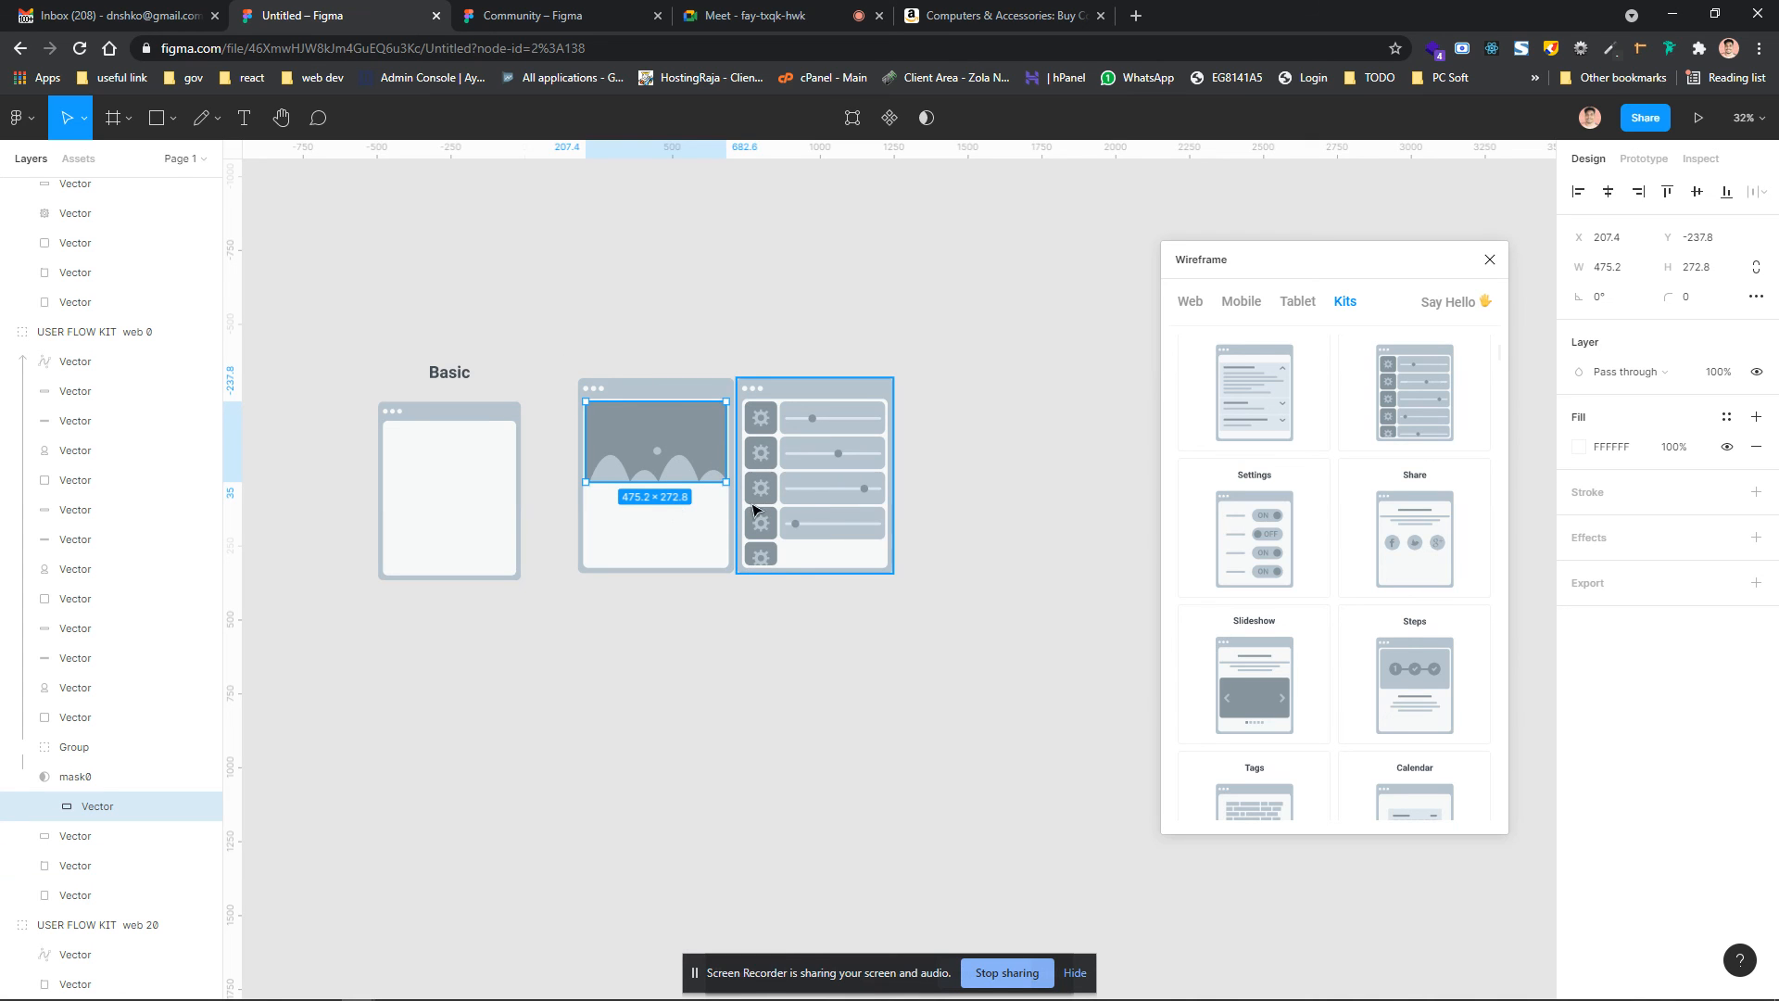
Delete the Basic, About and Settings templates from the canvas and close the Wireframe plugin
drag(385, 358, 1047, 761)
key(Delete)
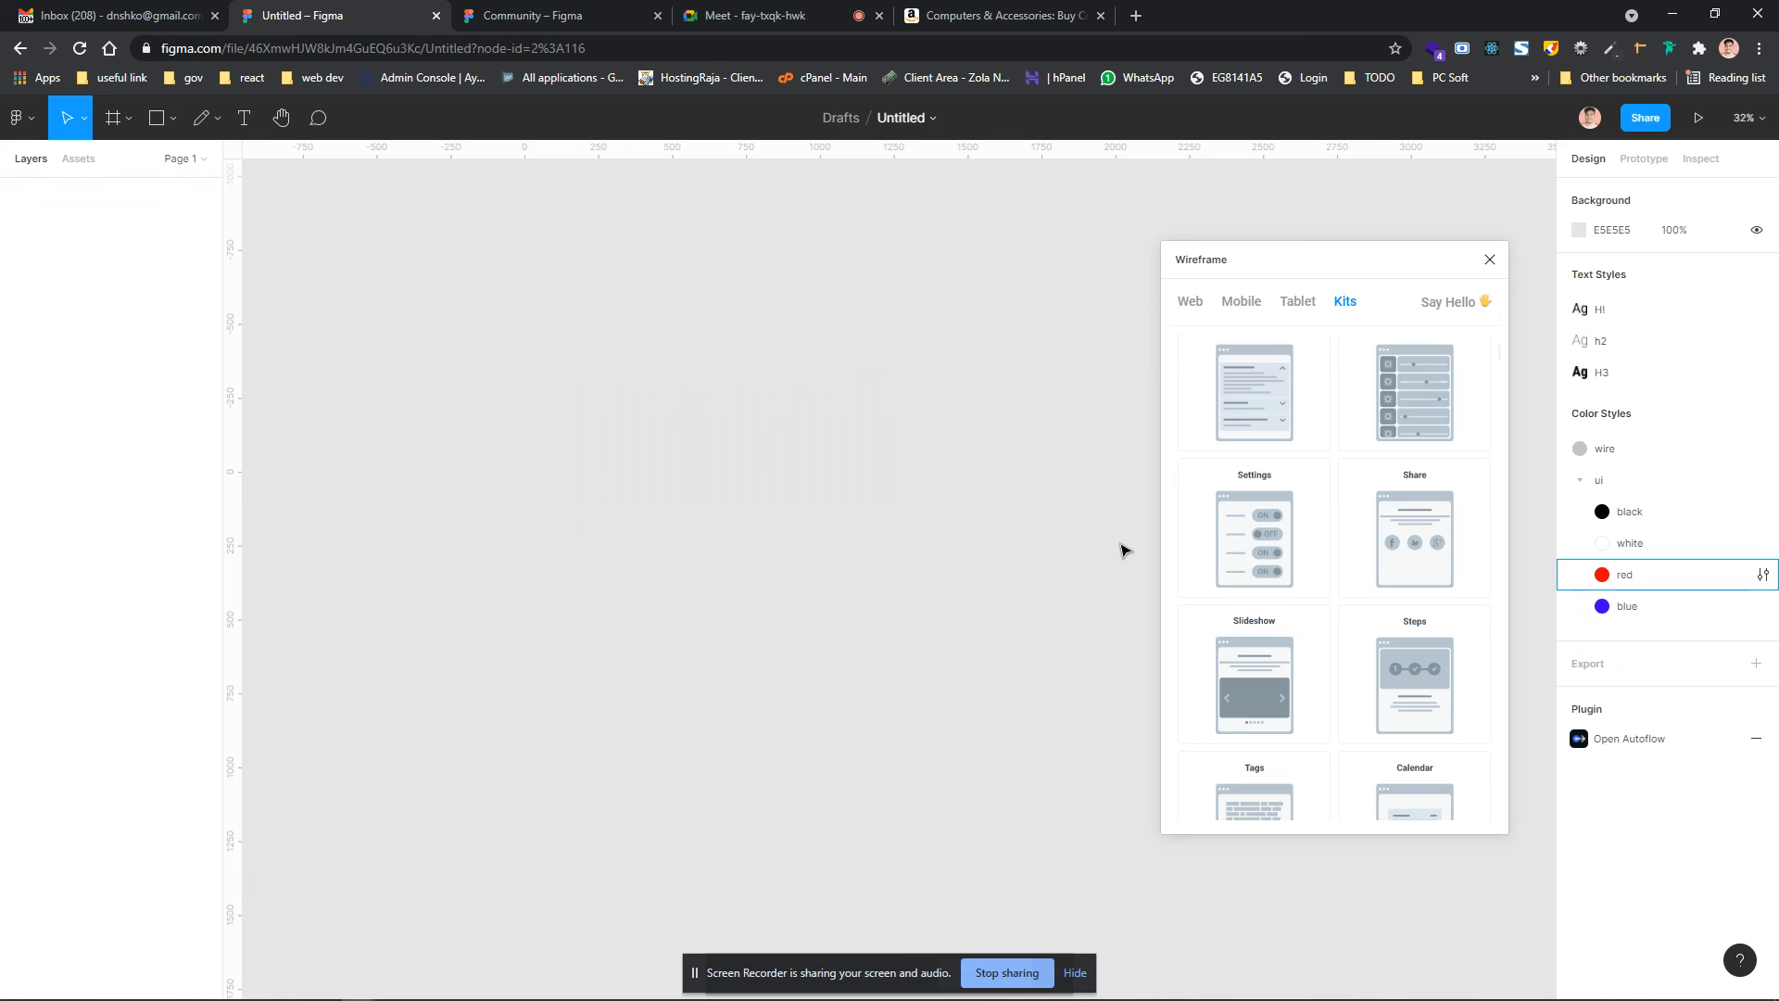
click(1490, 259)
scroll(1091, 389, up, 2)
scroll(881, 331, up, 1)
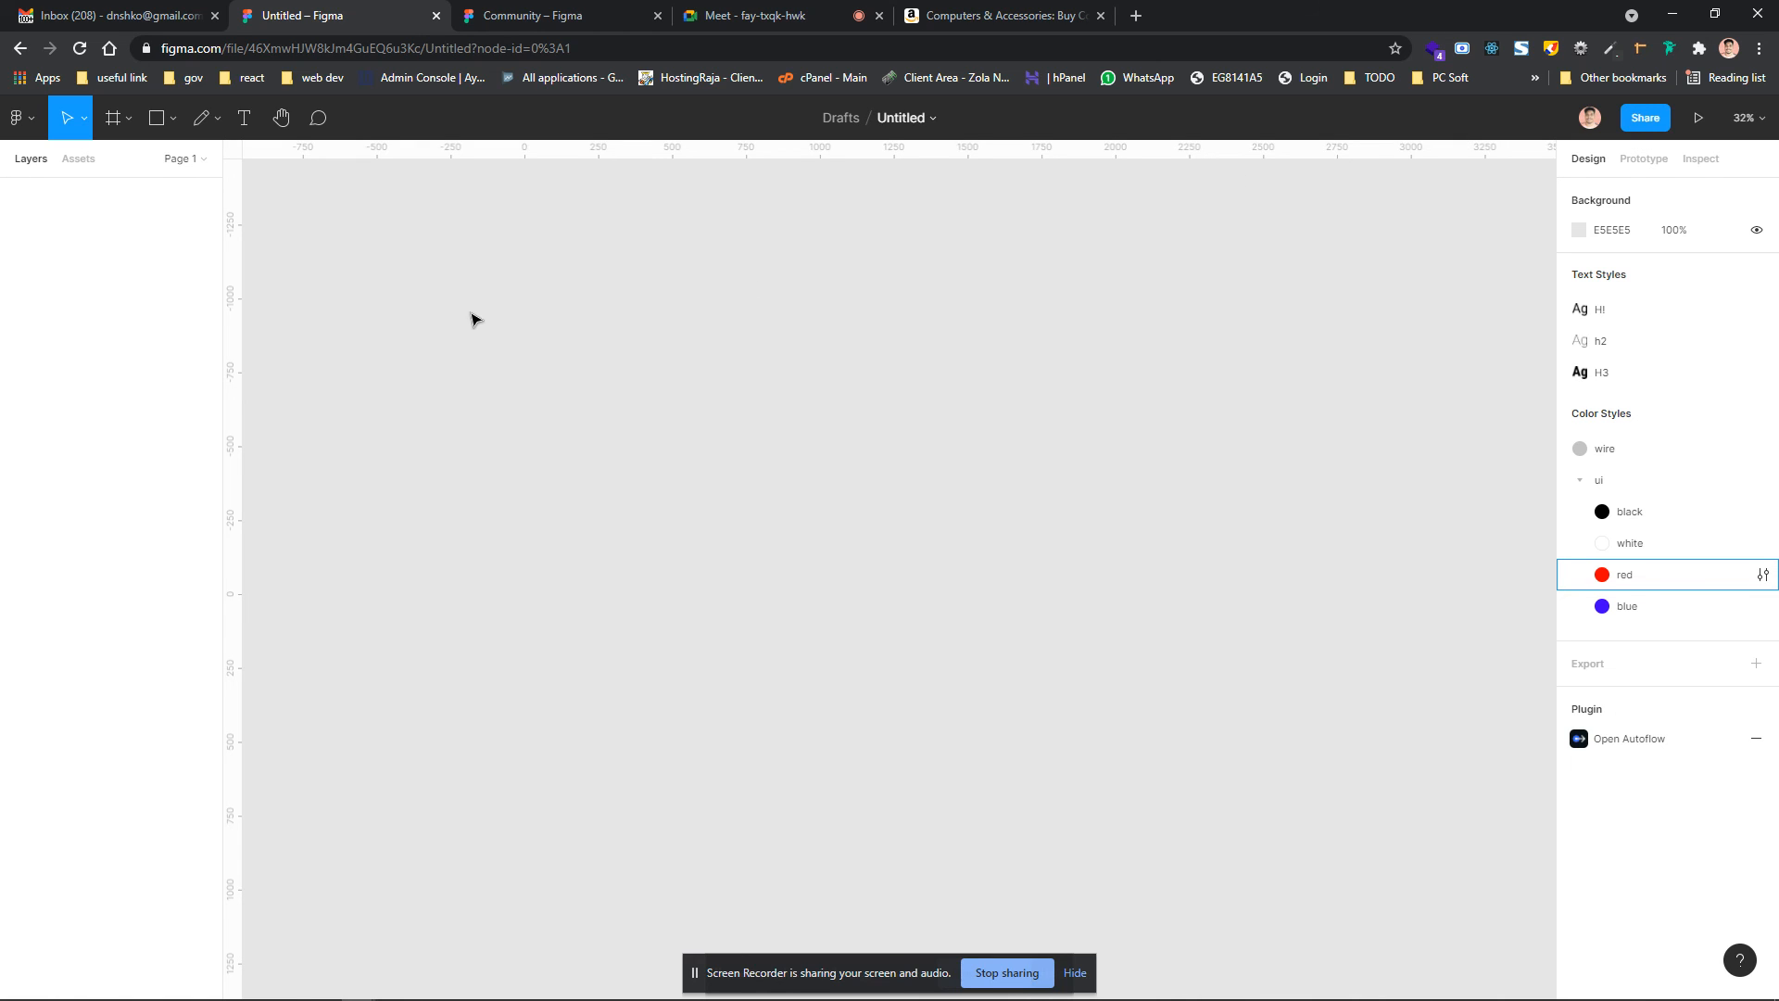
Draw a wide frame about 1885 × 238 on the empty canvas
click(174, 121)
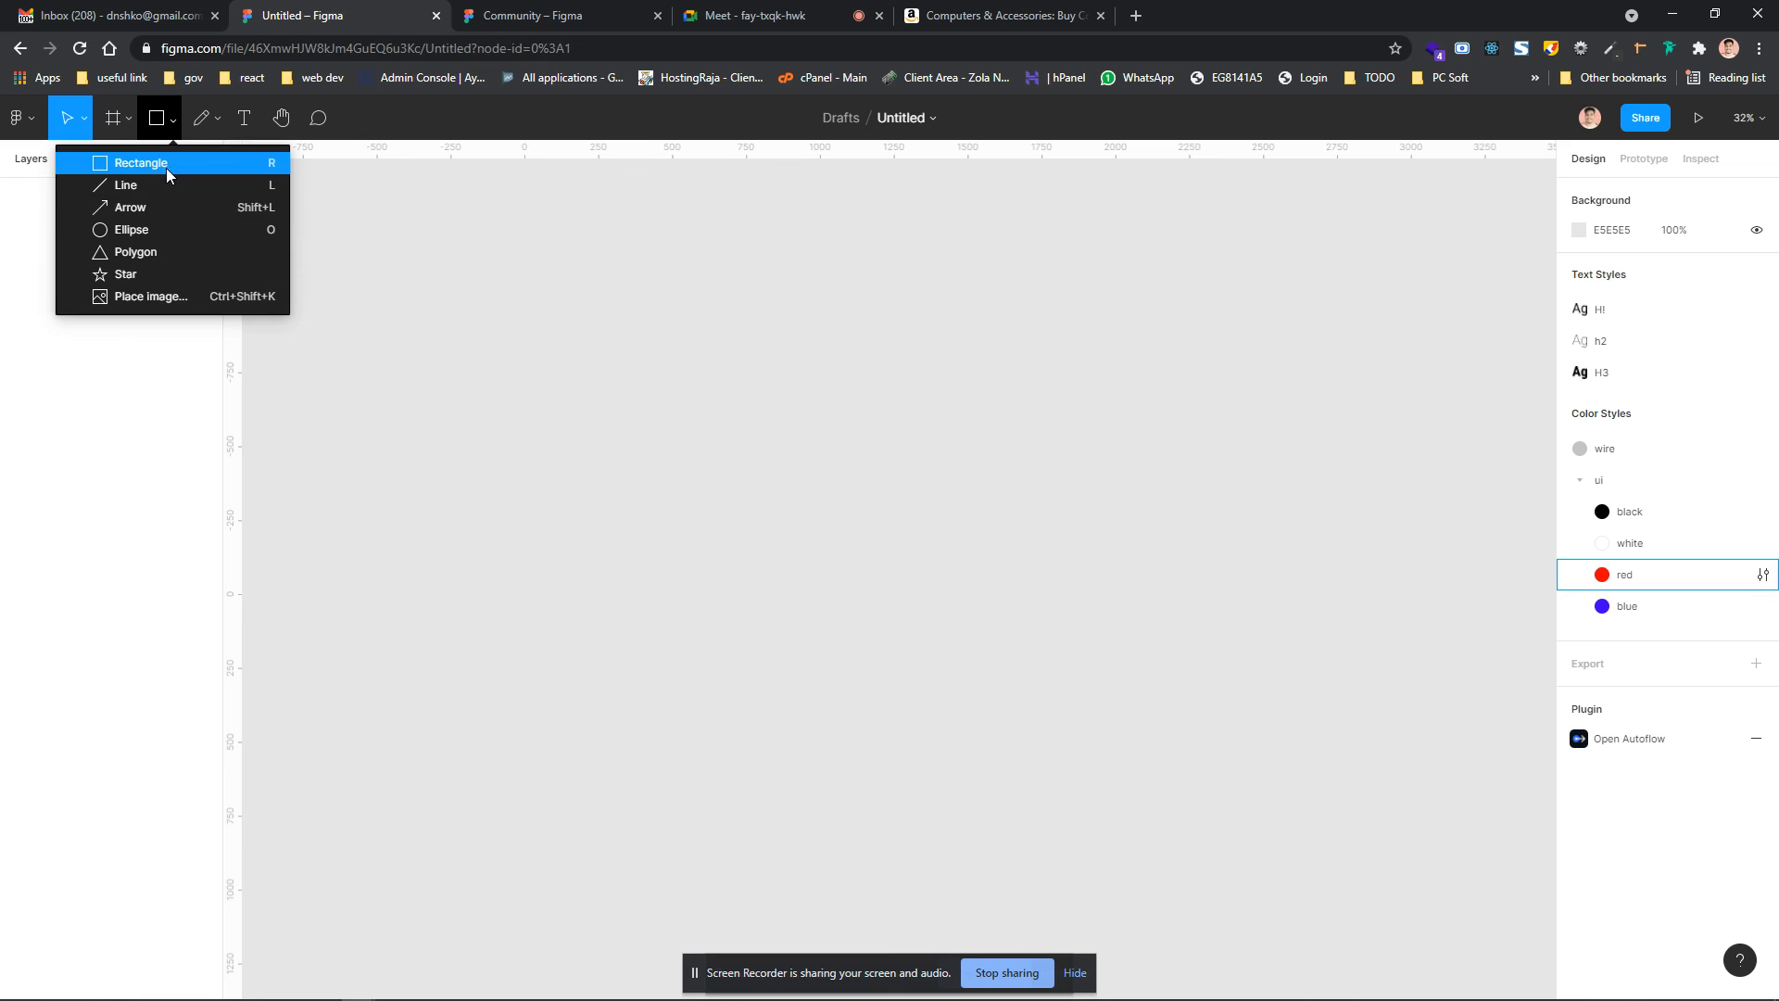
click(165, 161)
click(115, 121)
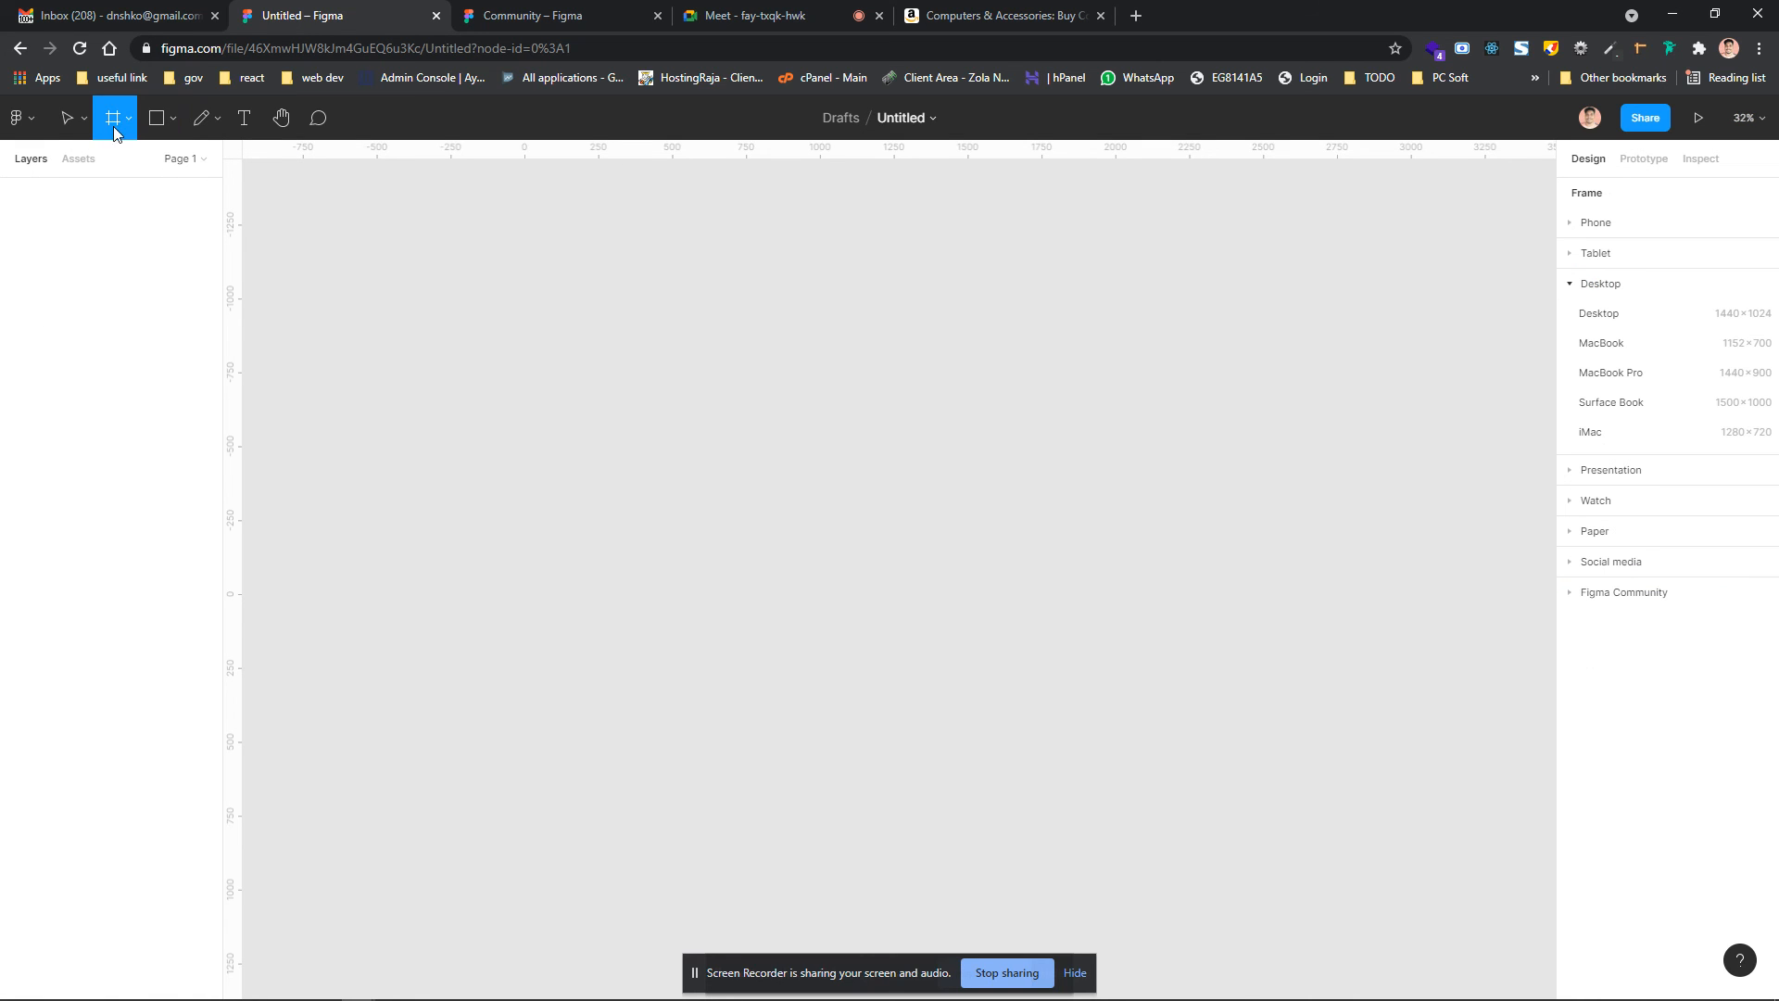
mouse_move(326, 183)
mouse_down()
mouse_move(504, 246)
mouse_move(672, 253)
mouse_up()
drag(820, 262, 884, 253)
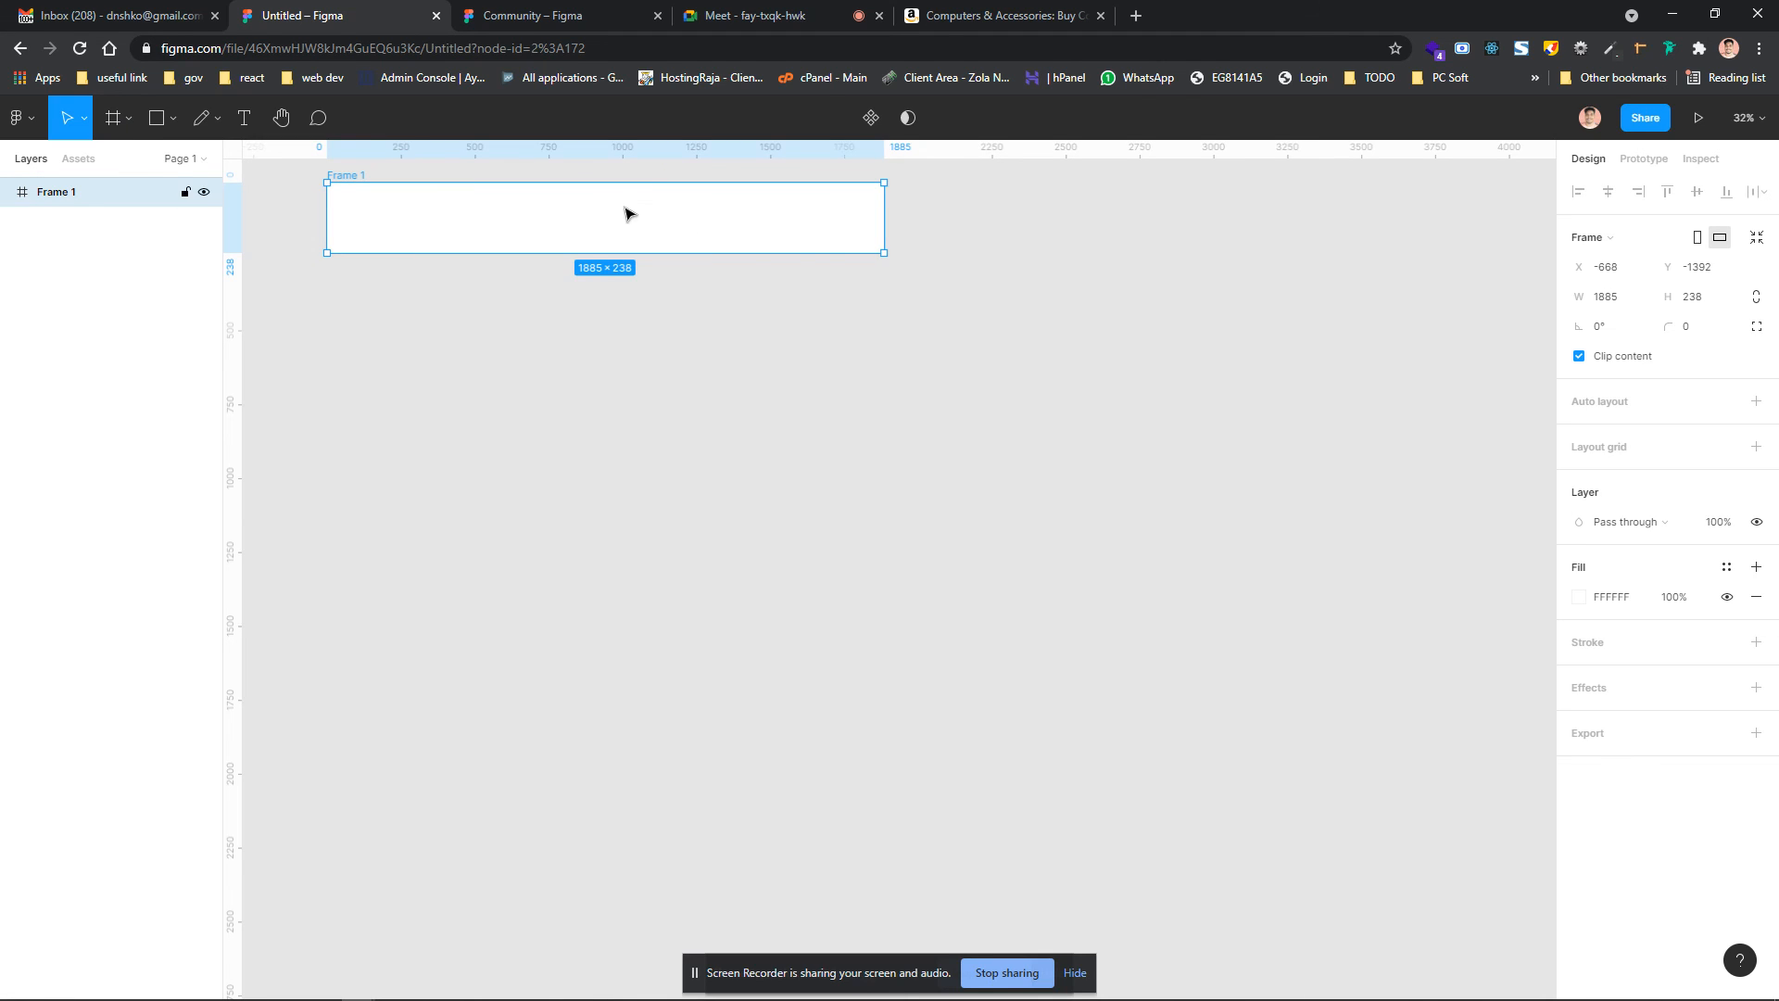
Enlarge the frame to about 2010 × 1536 and delete it from the canvas
drag(885, 255, 904, 290)
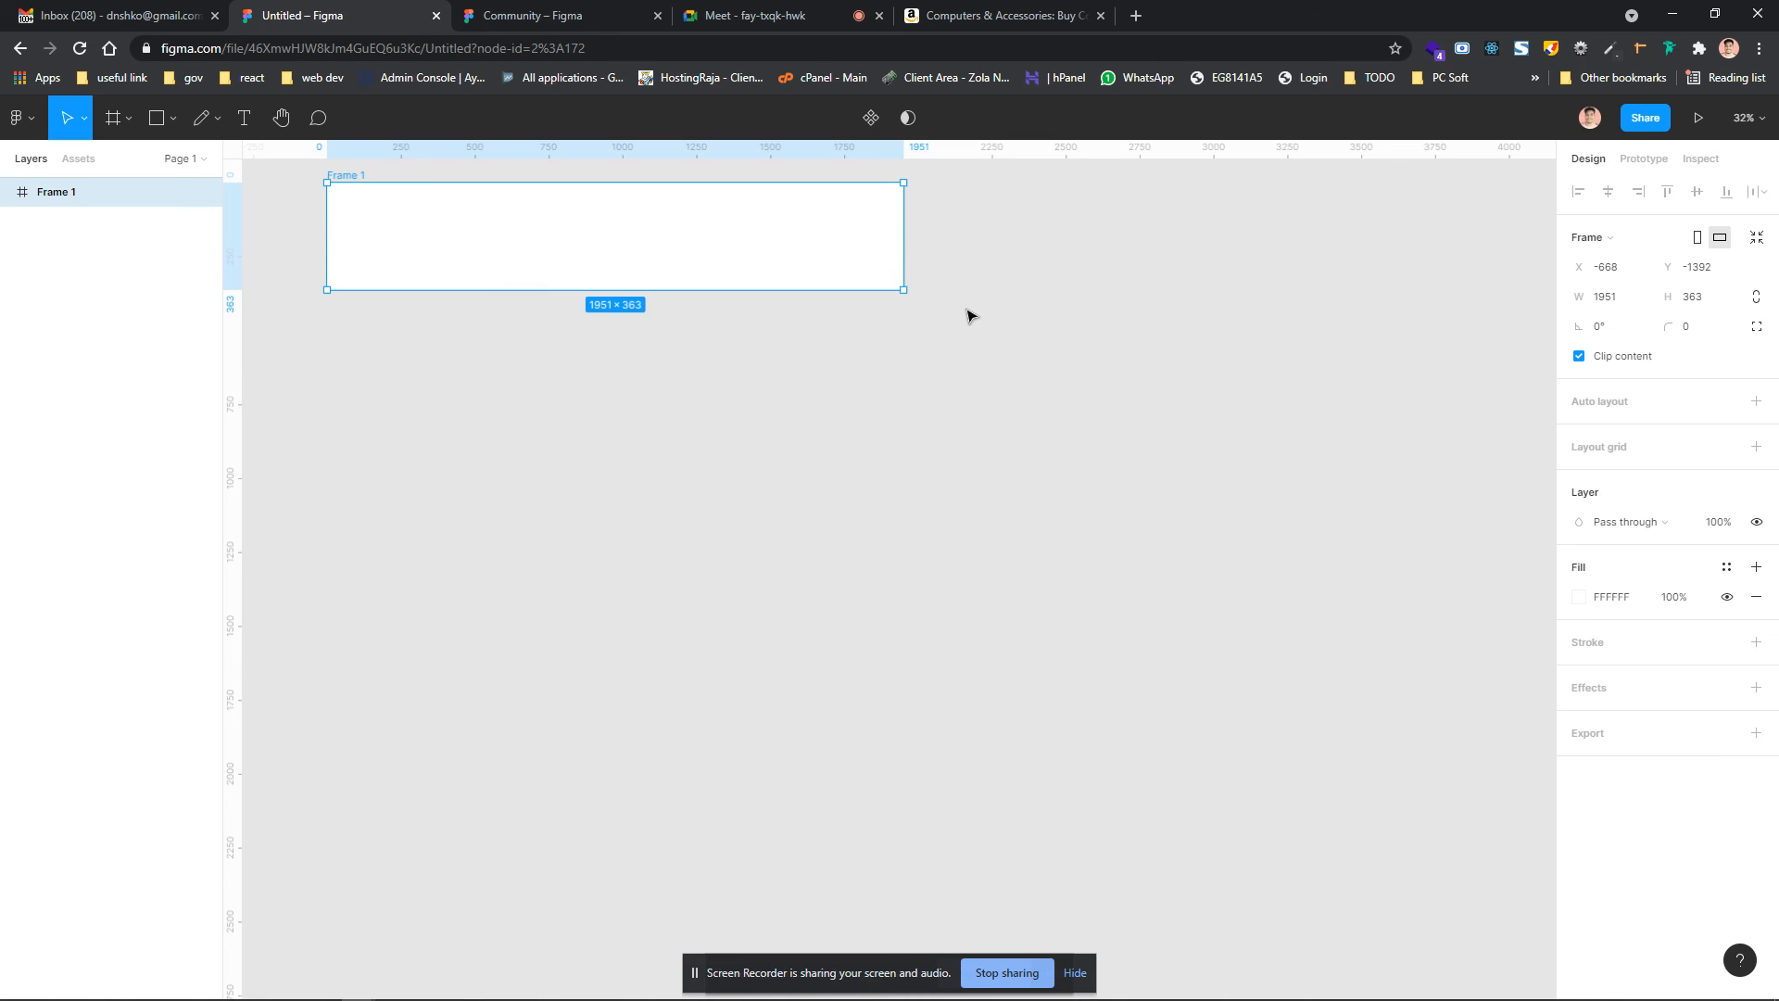
drag(905, 294, 972, 456)
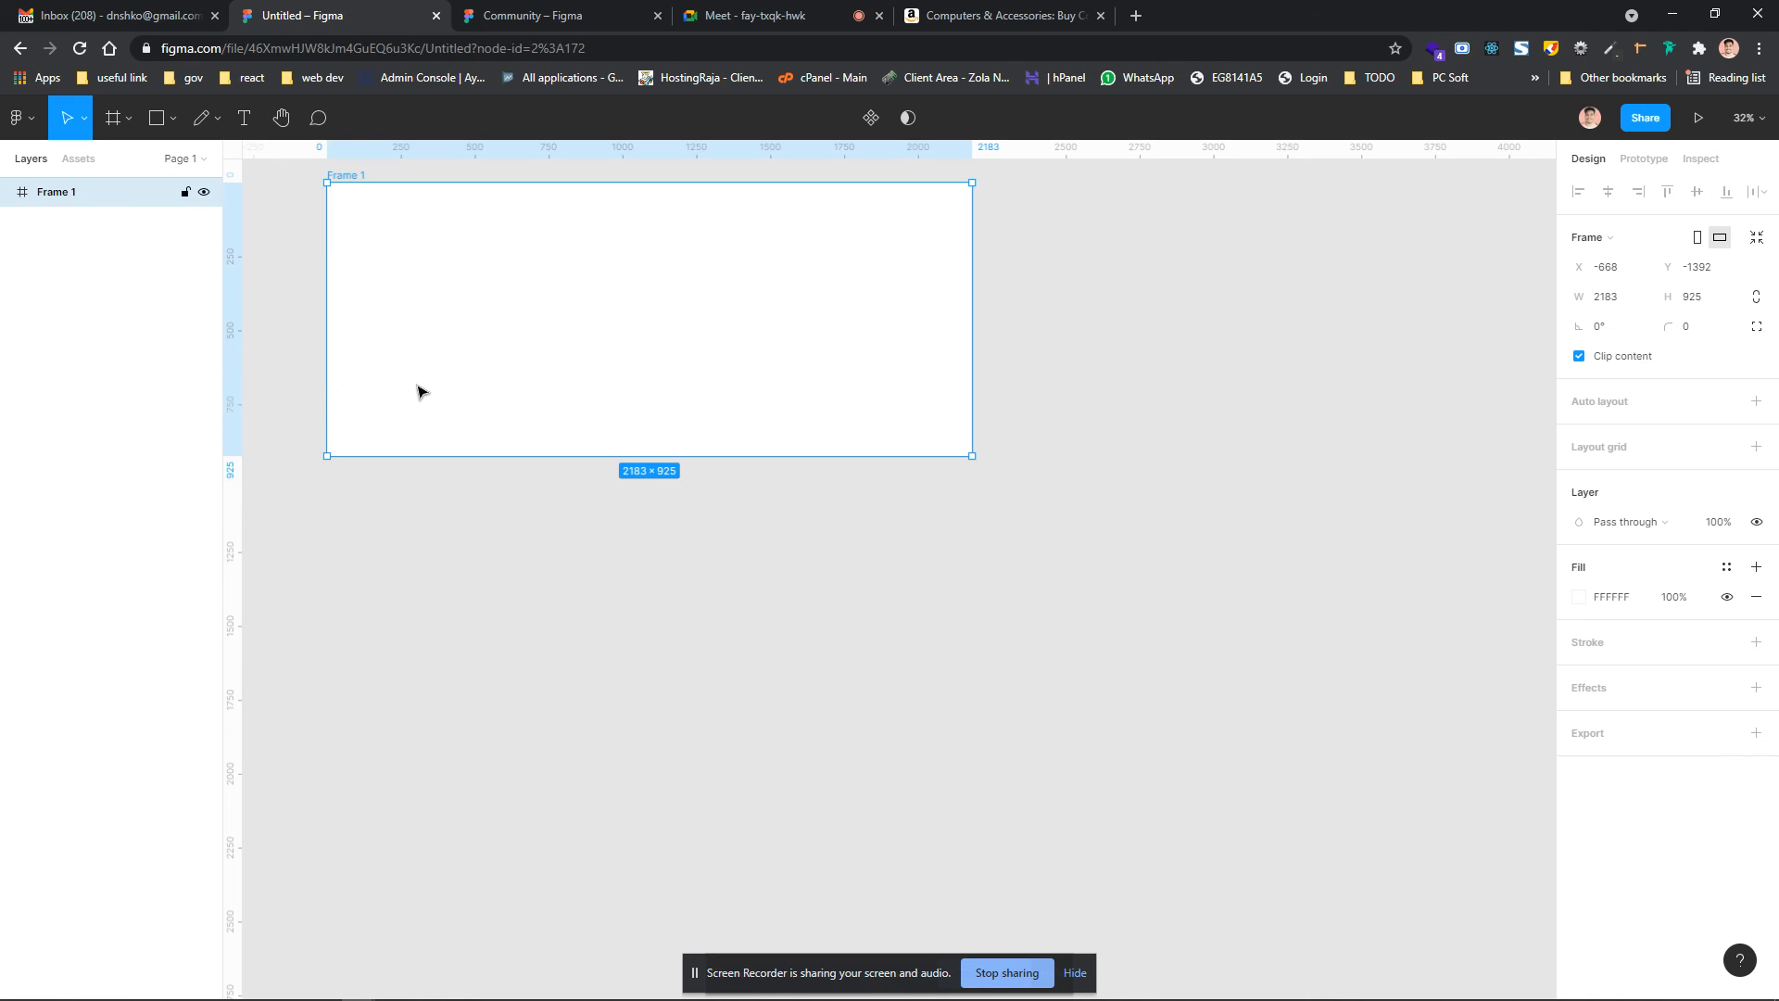
drag(968, 456, 921, 635)
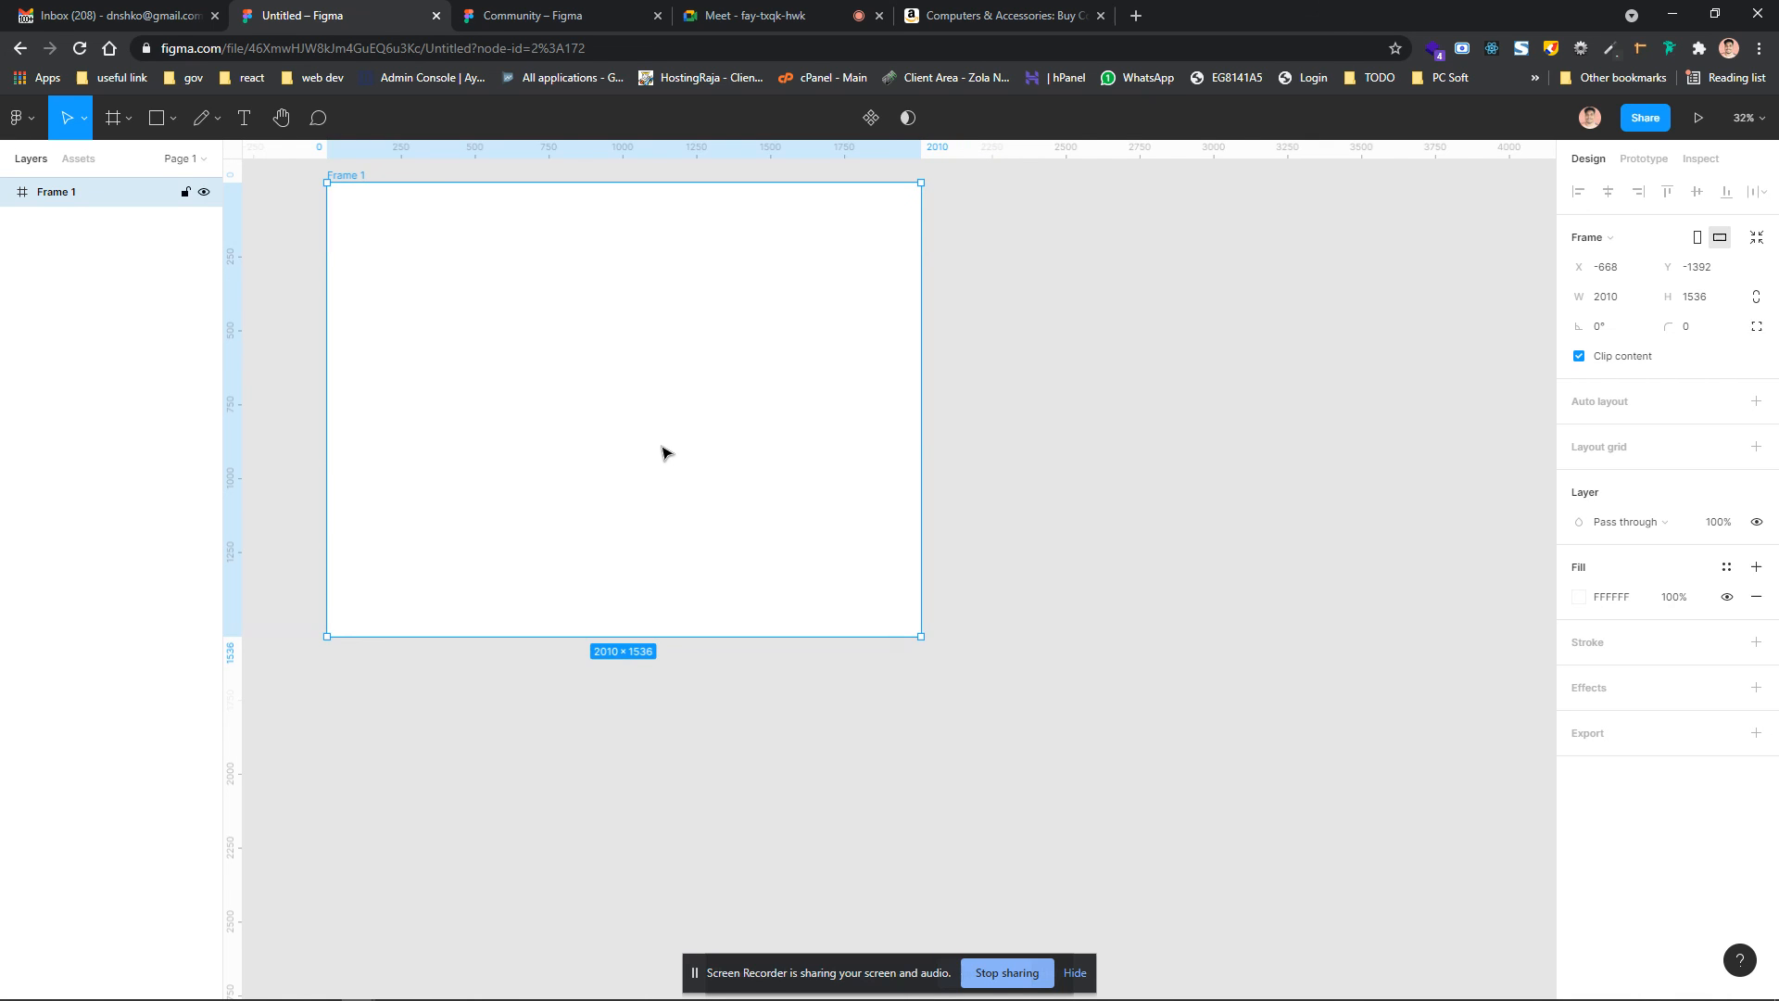
scroll(664, 453, right, 2)
scroll(596, 397, right, 3)
scroll(596, 397, up, 1)
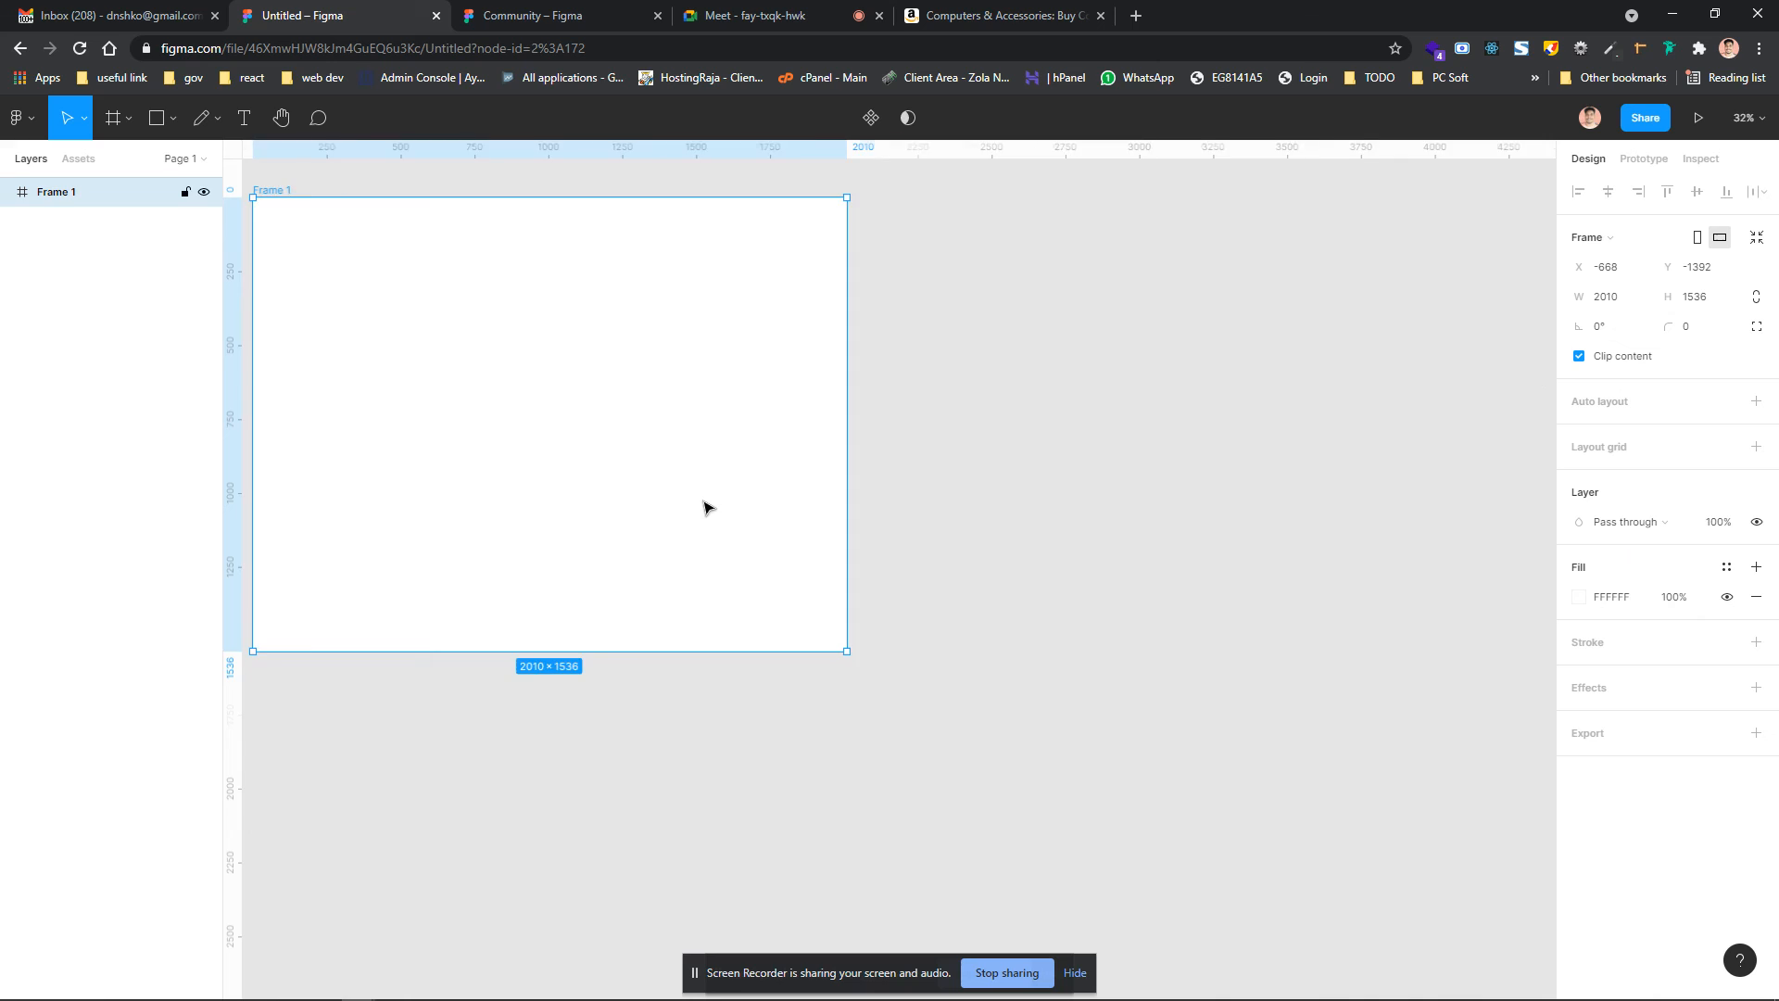
scroll(703, 504, left, 5)
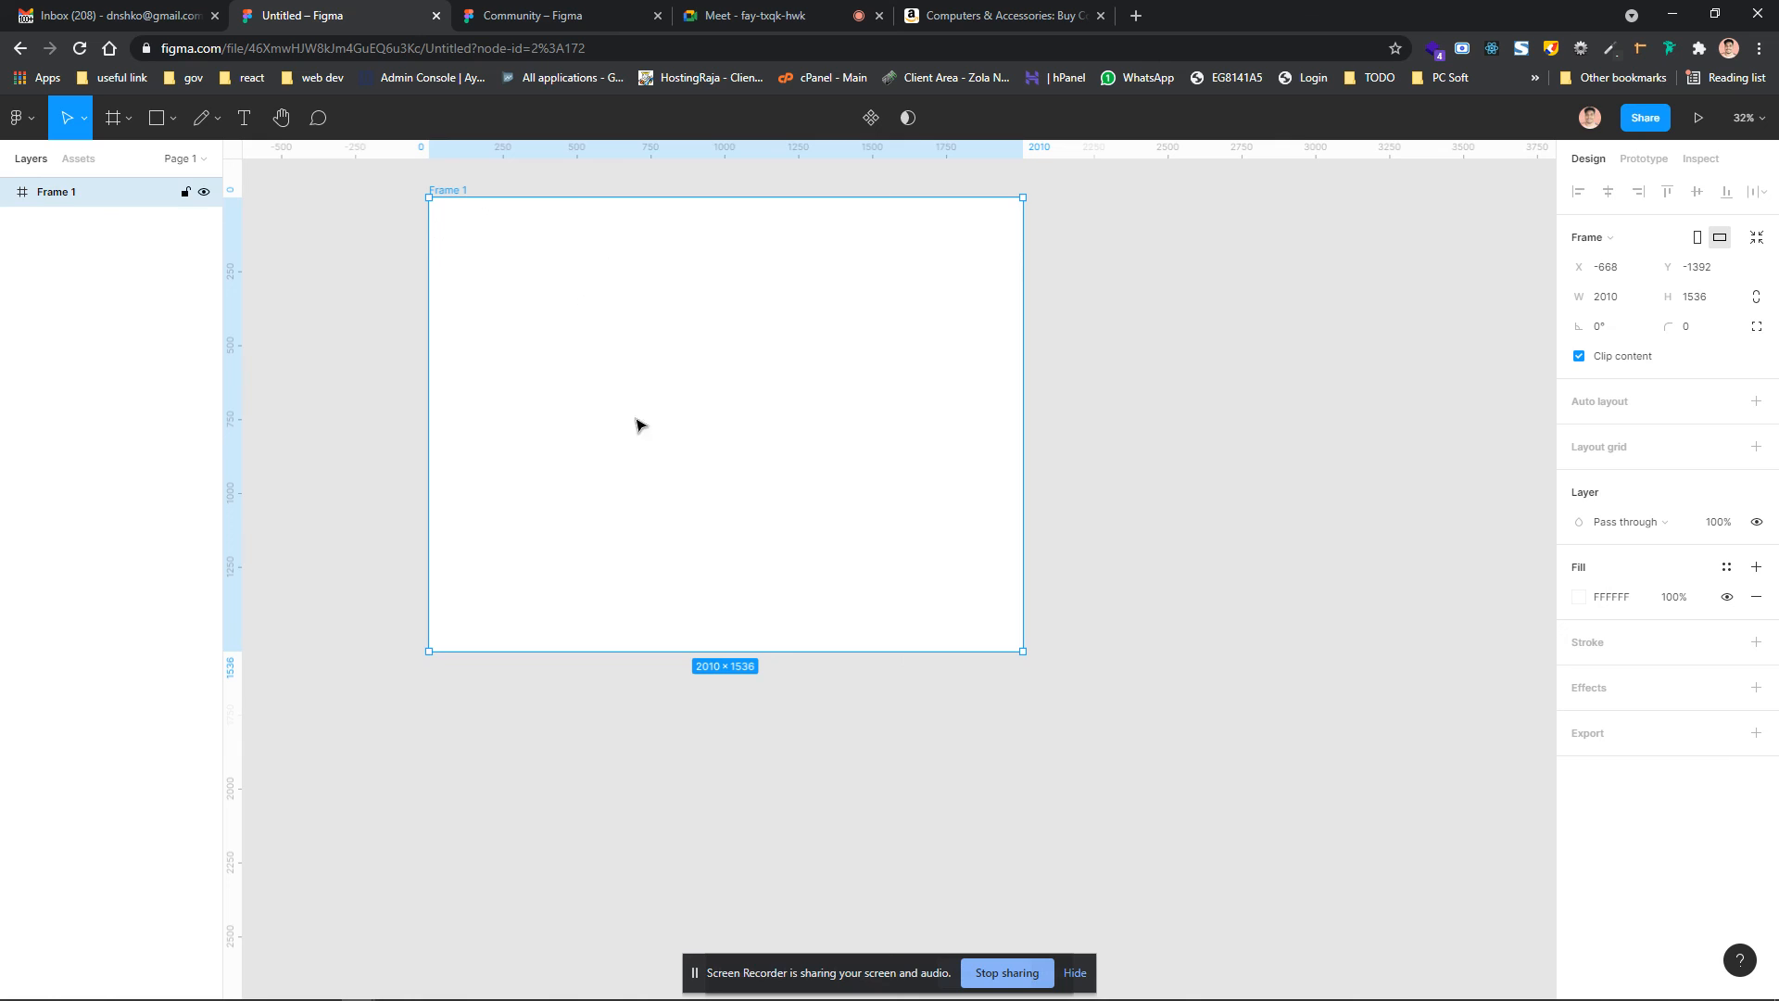
scroll(758, 461, right, 2)
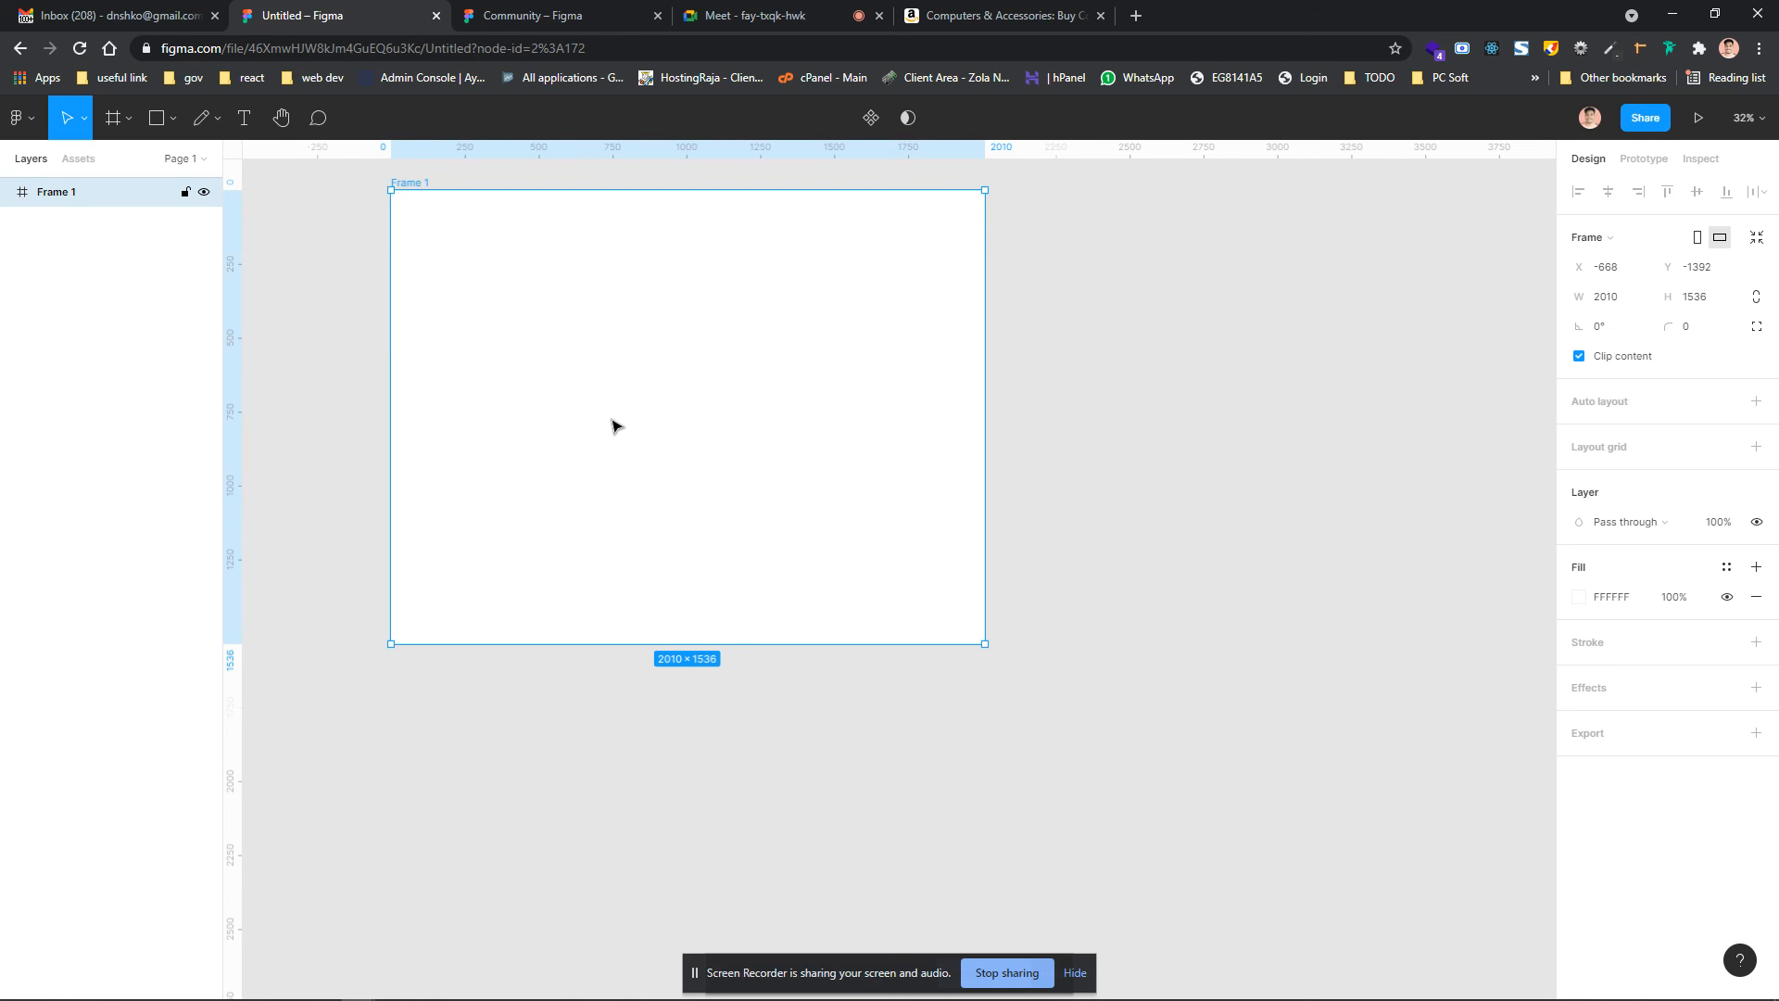
scroll(612, 426, up, 2)
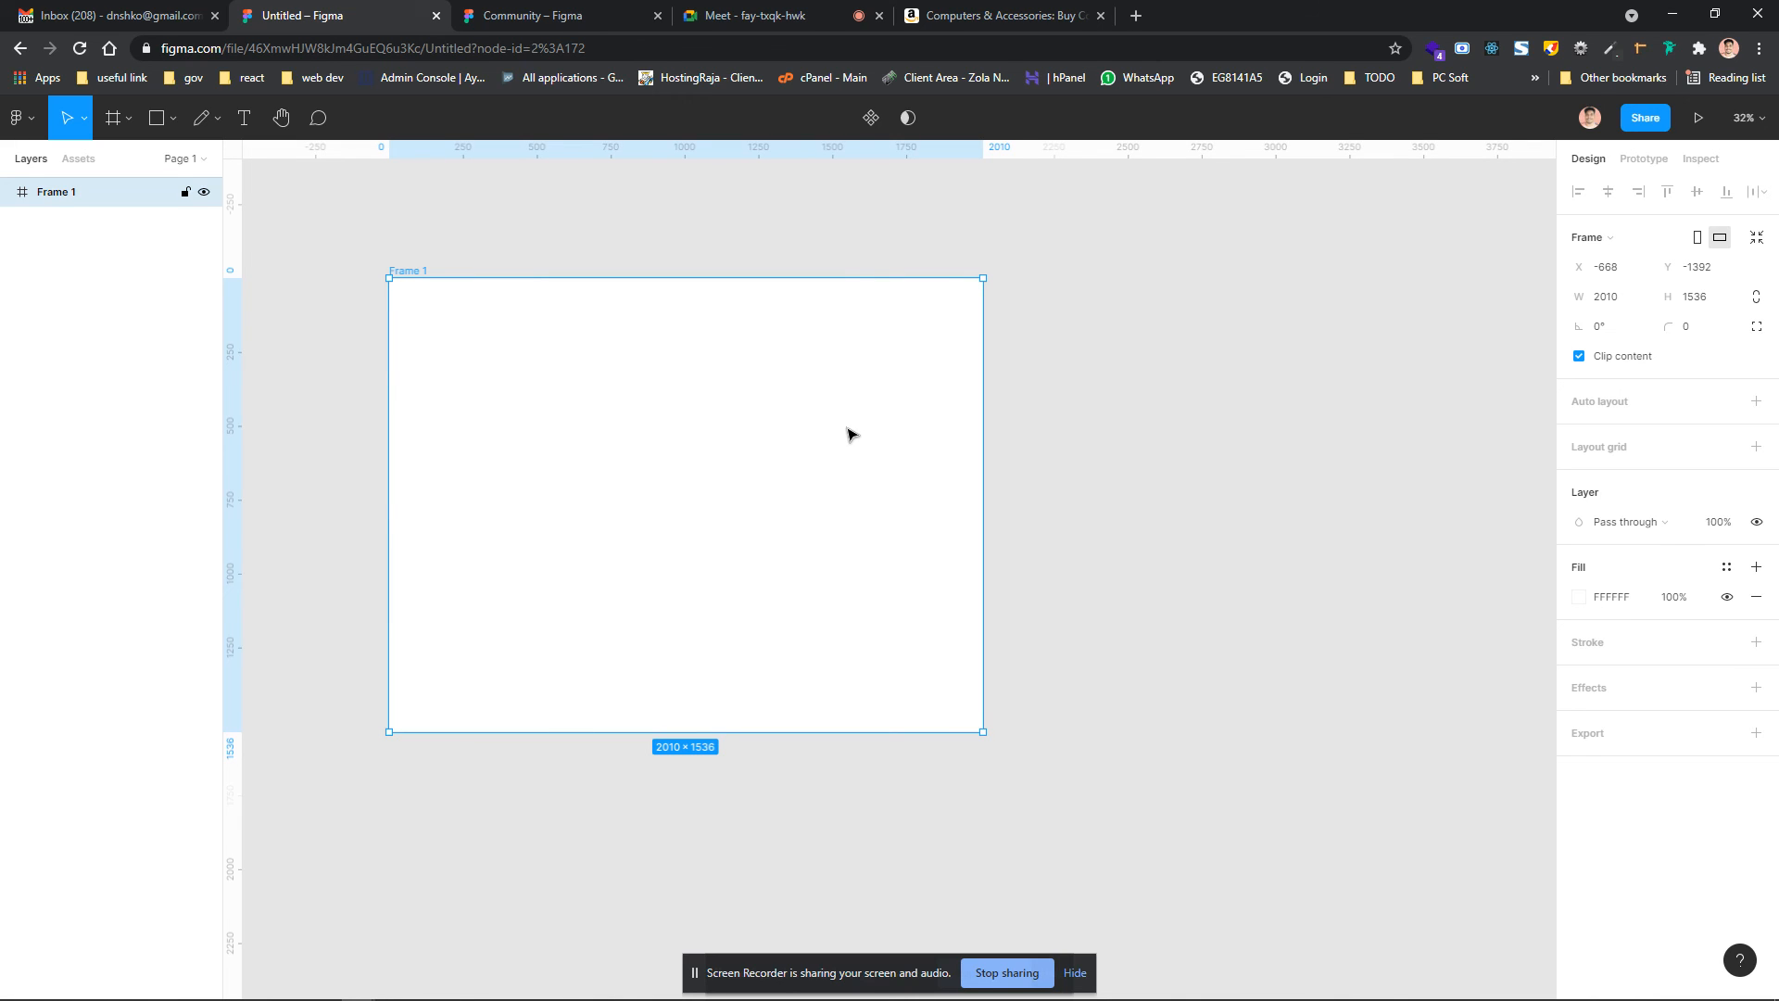
key(Delete)
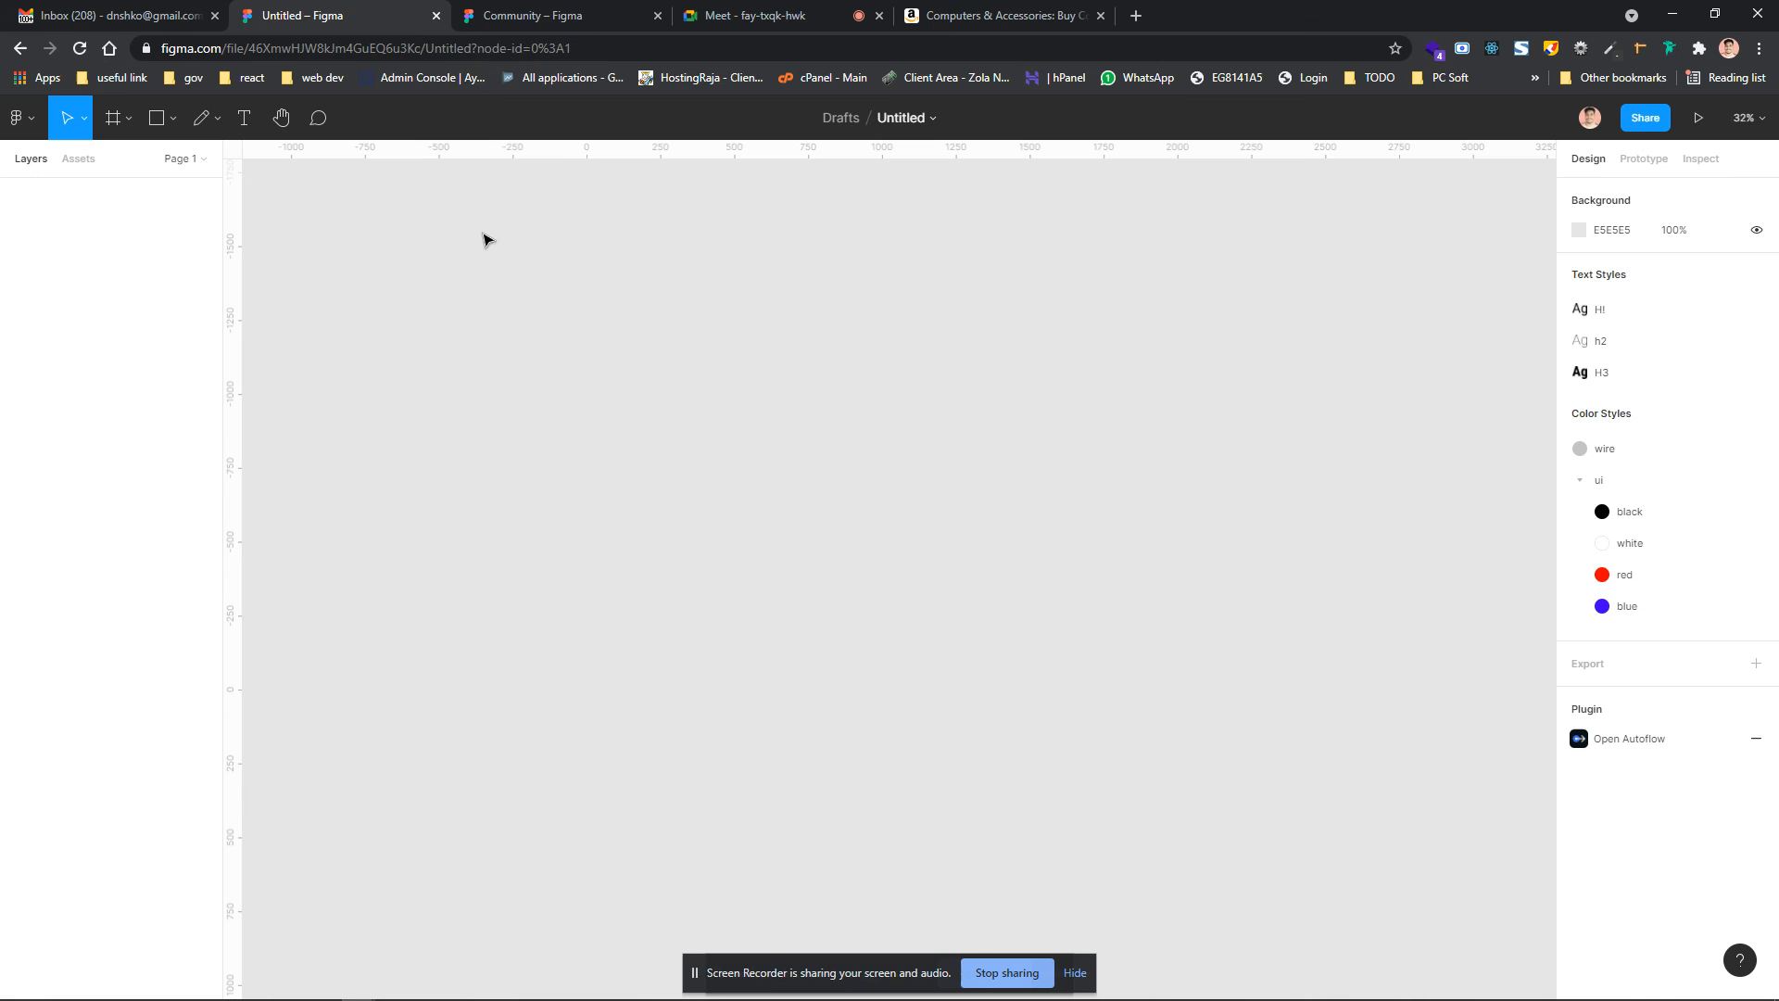
Open the plugin catalogue in Figma Community and look over the most-installed trending plugins
click(30, 119)
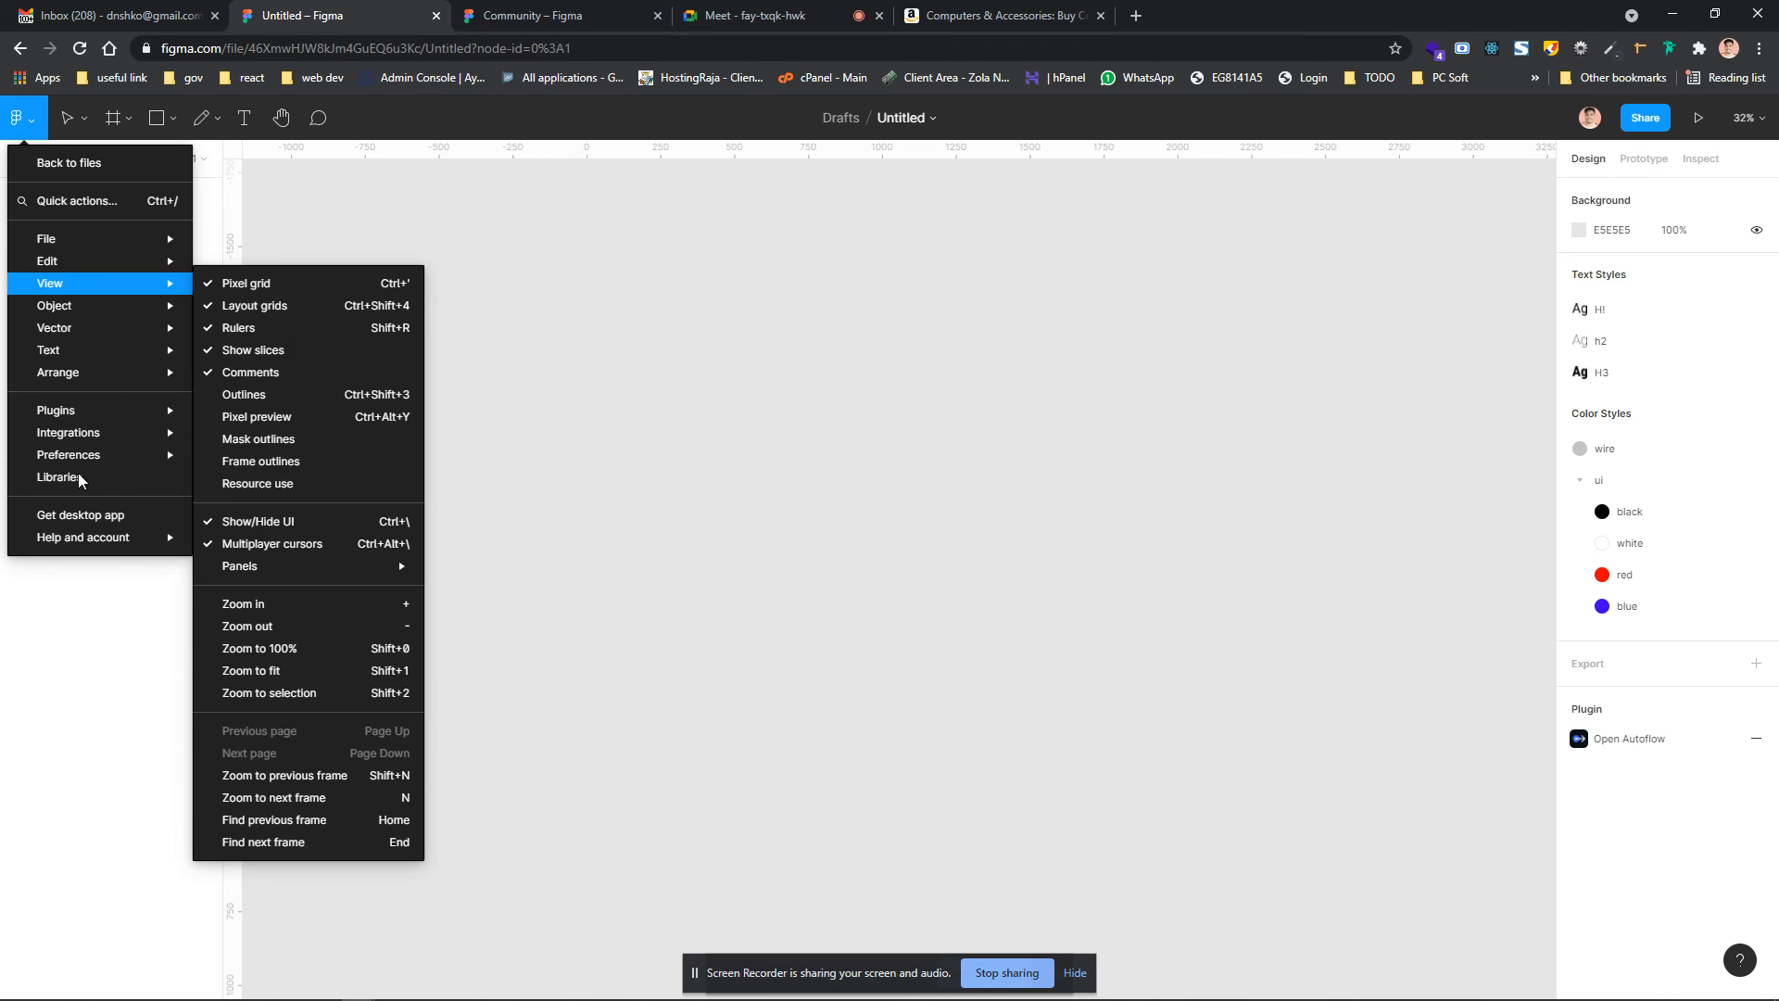
mouse_move(102, 415)
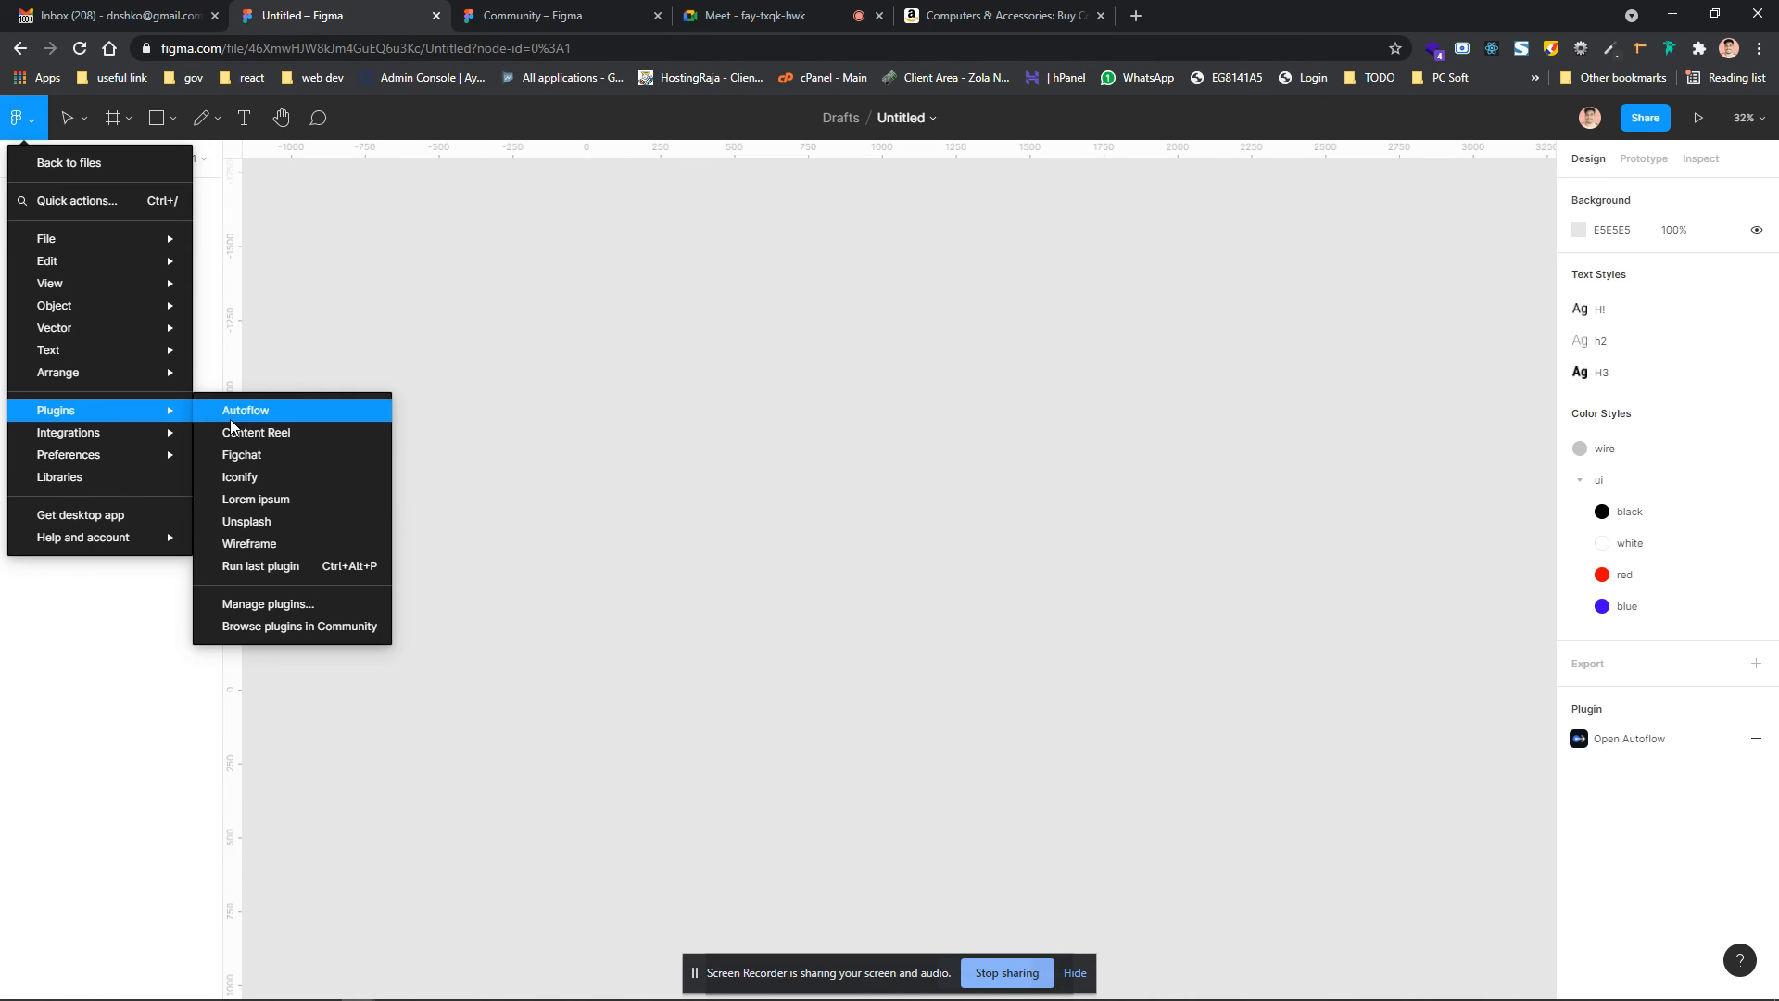
click(255, 635)
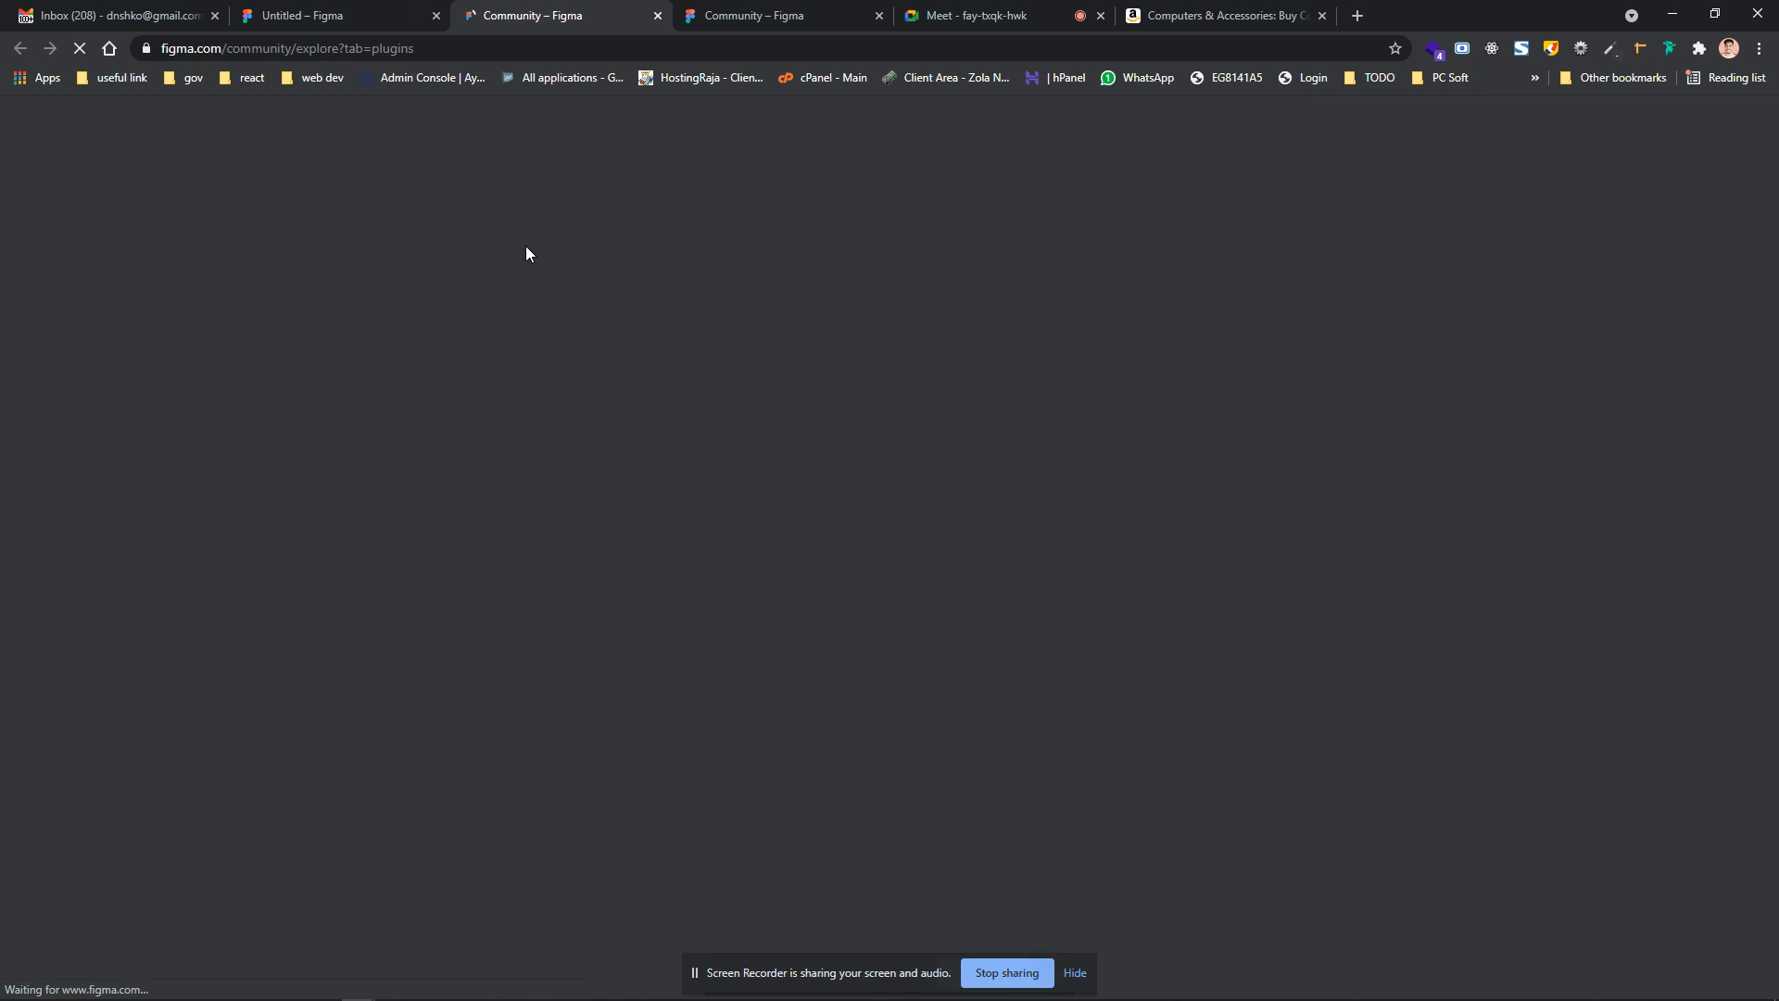
scroll(719, 548, down, 10)
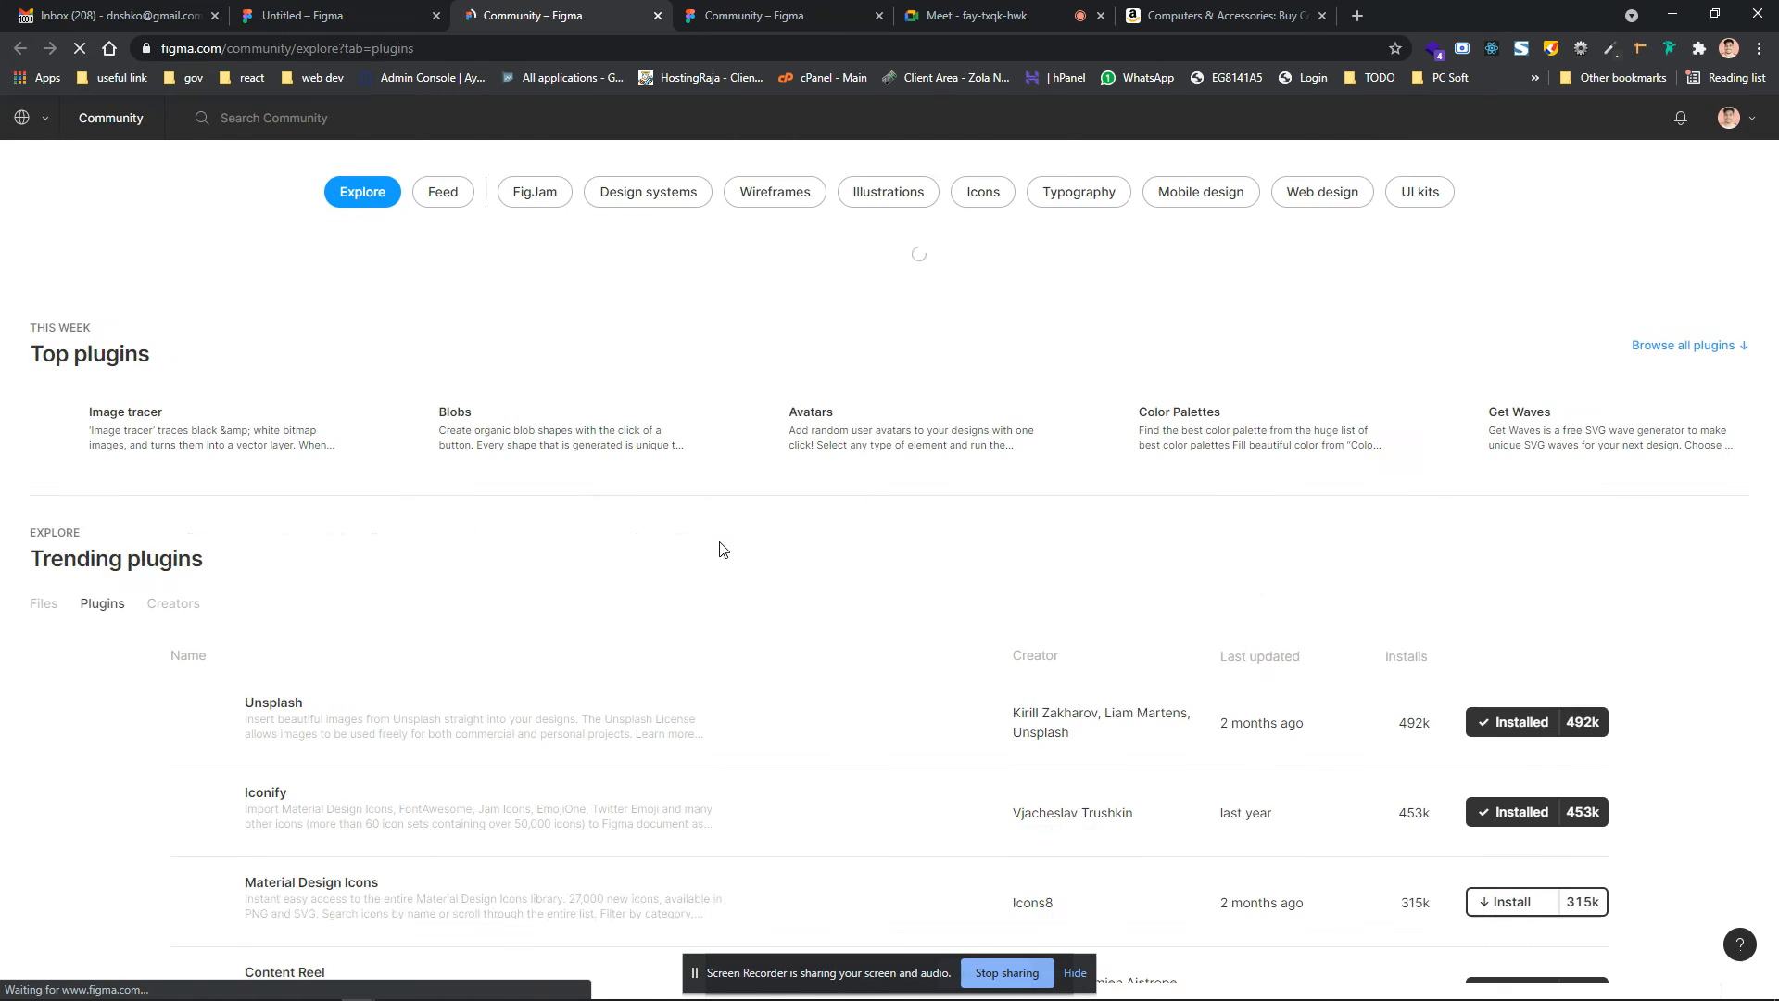
scroll(719, 548, up, 6)
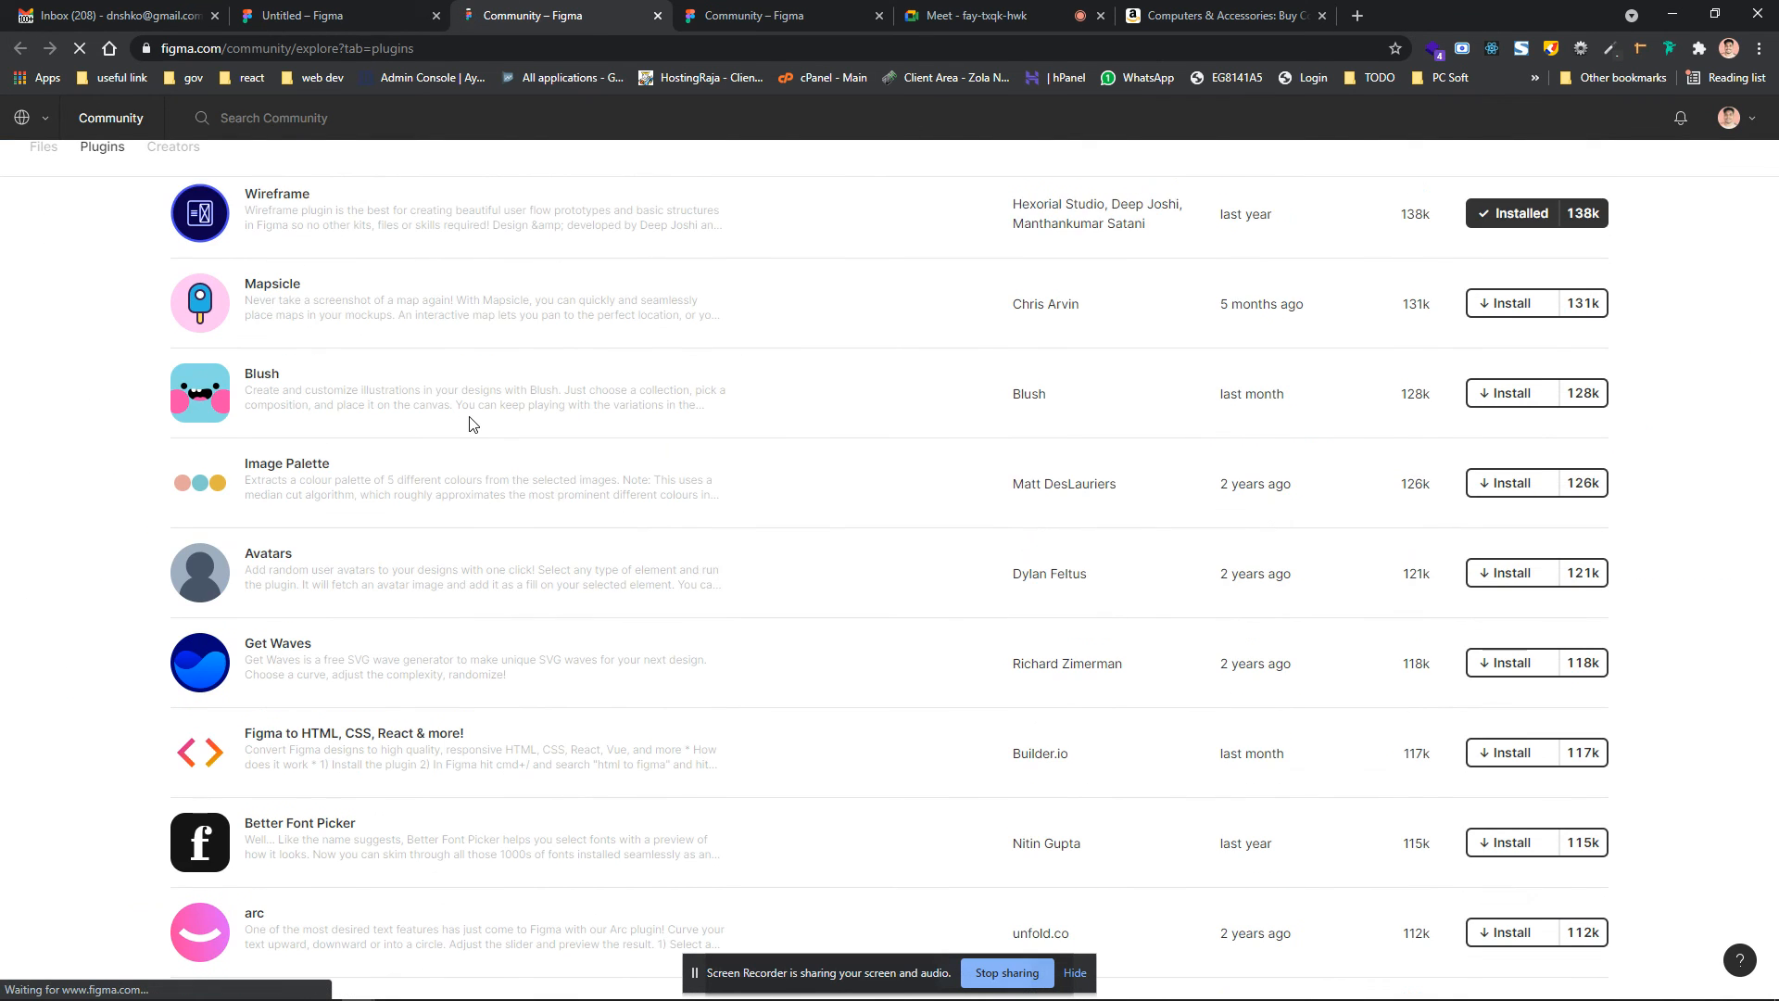
scroll(337, 374, up, 2)
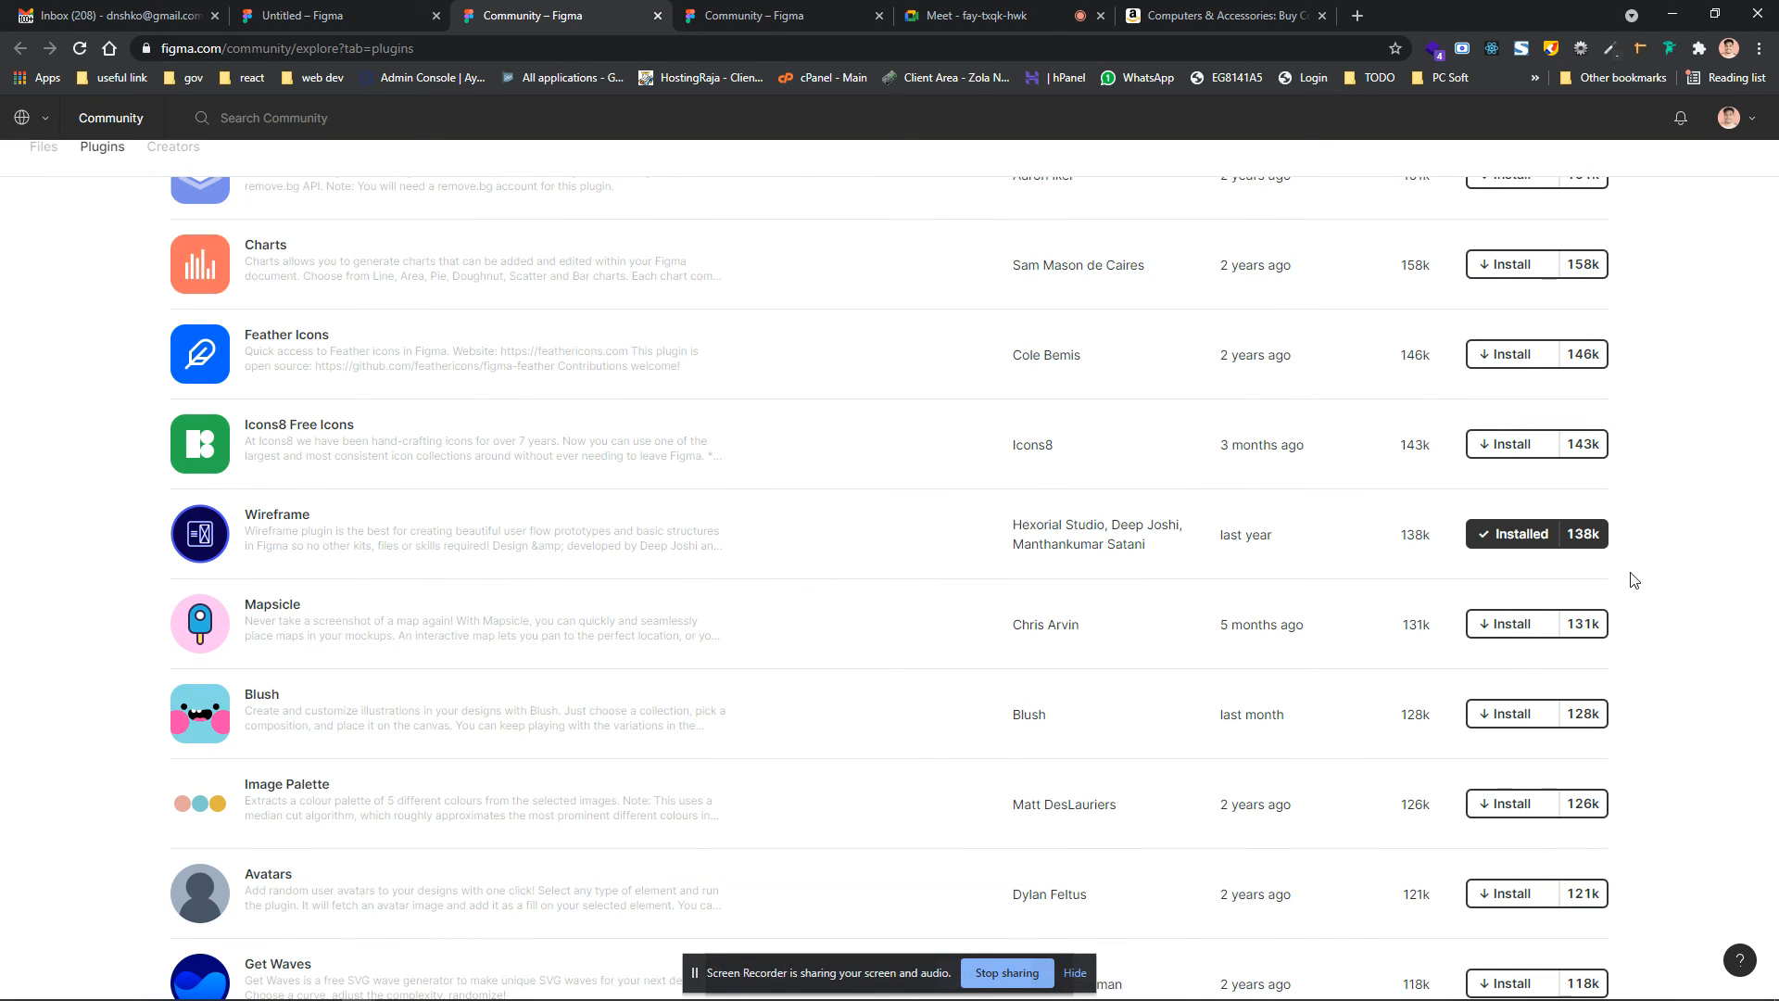
scroll(819, 603, up, 8)
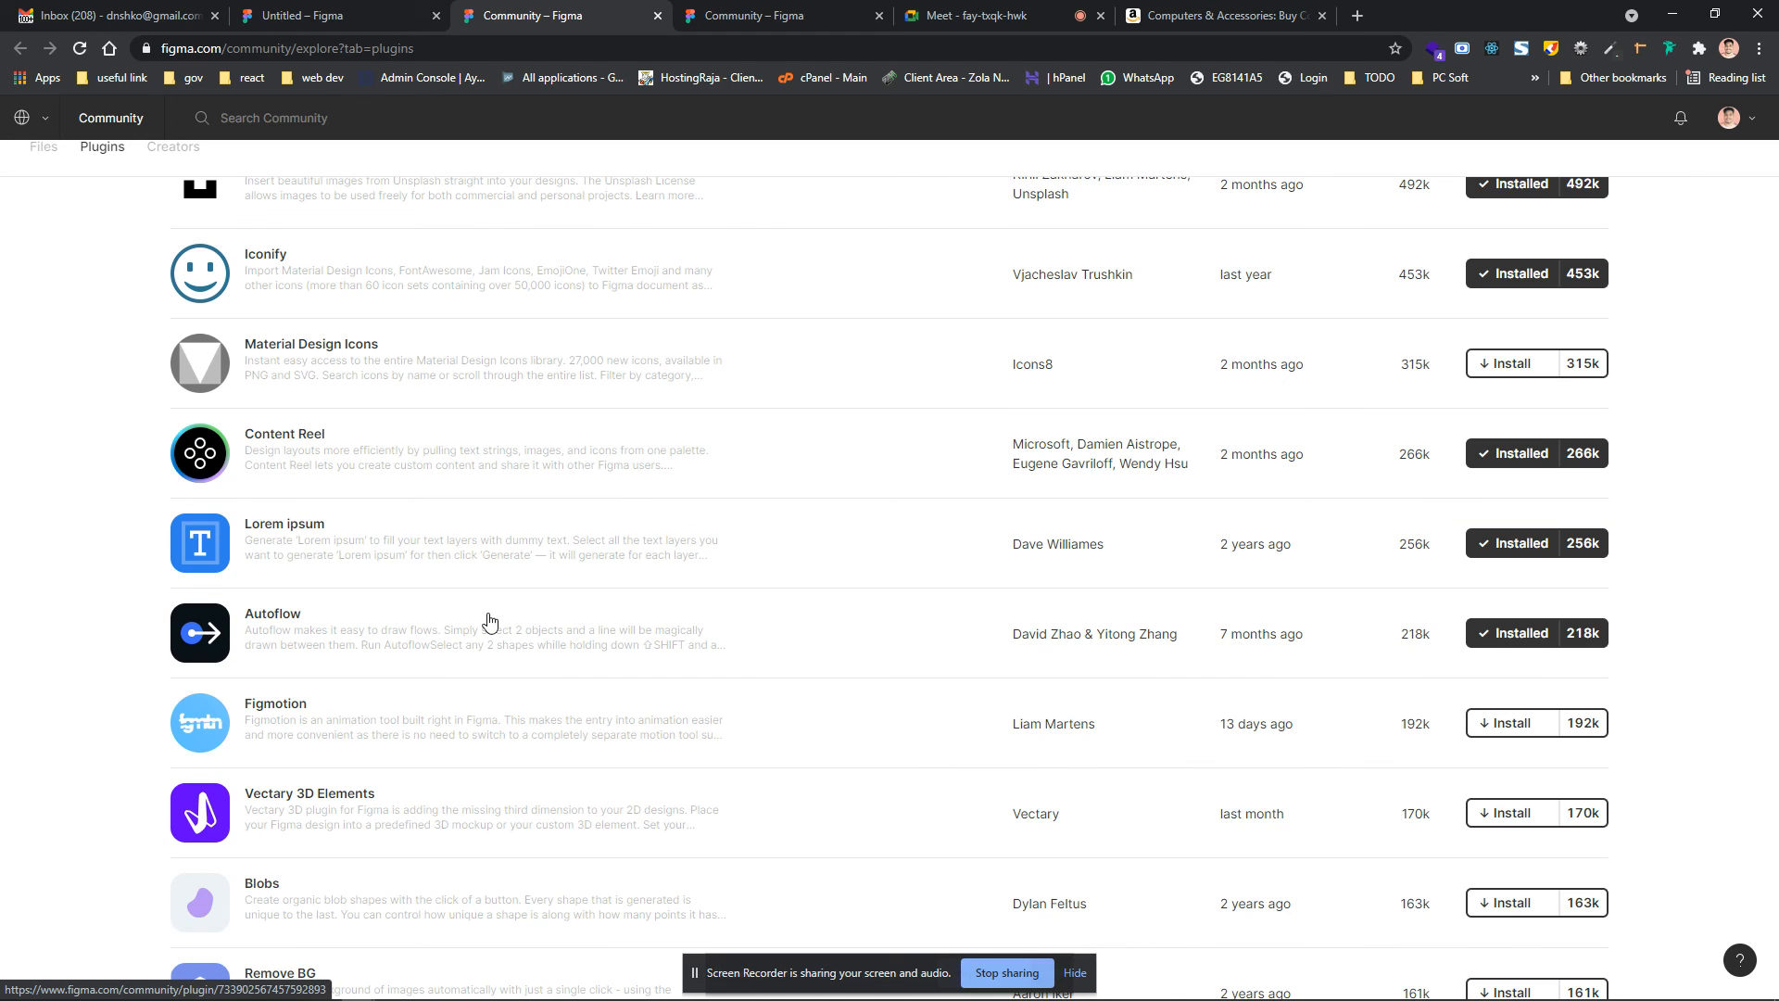
scroll(491, 621, up, 2)
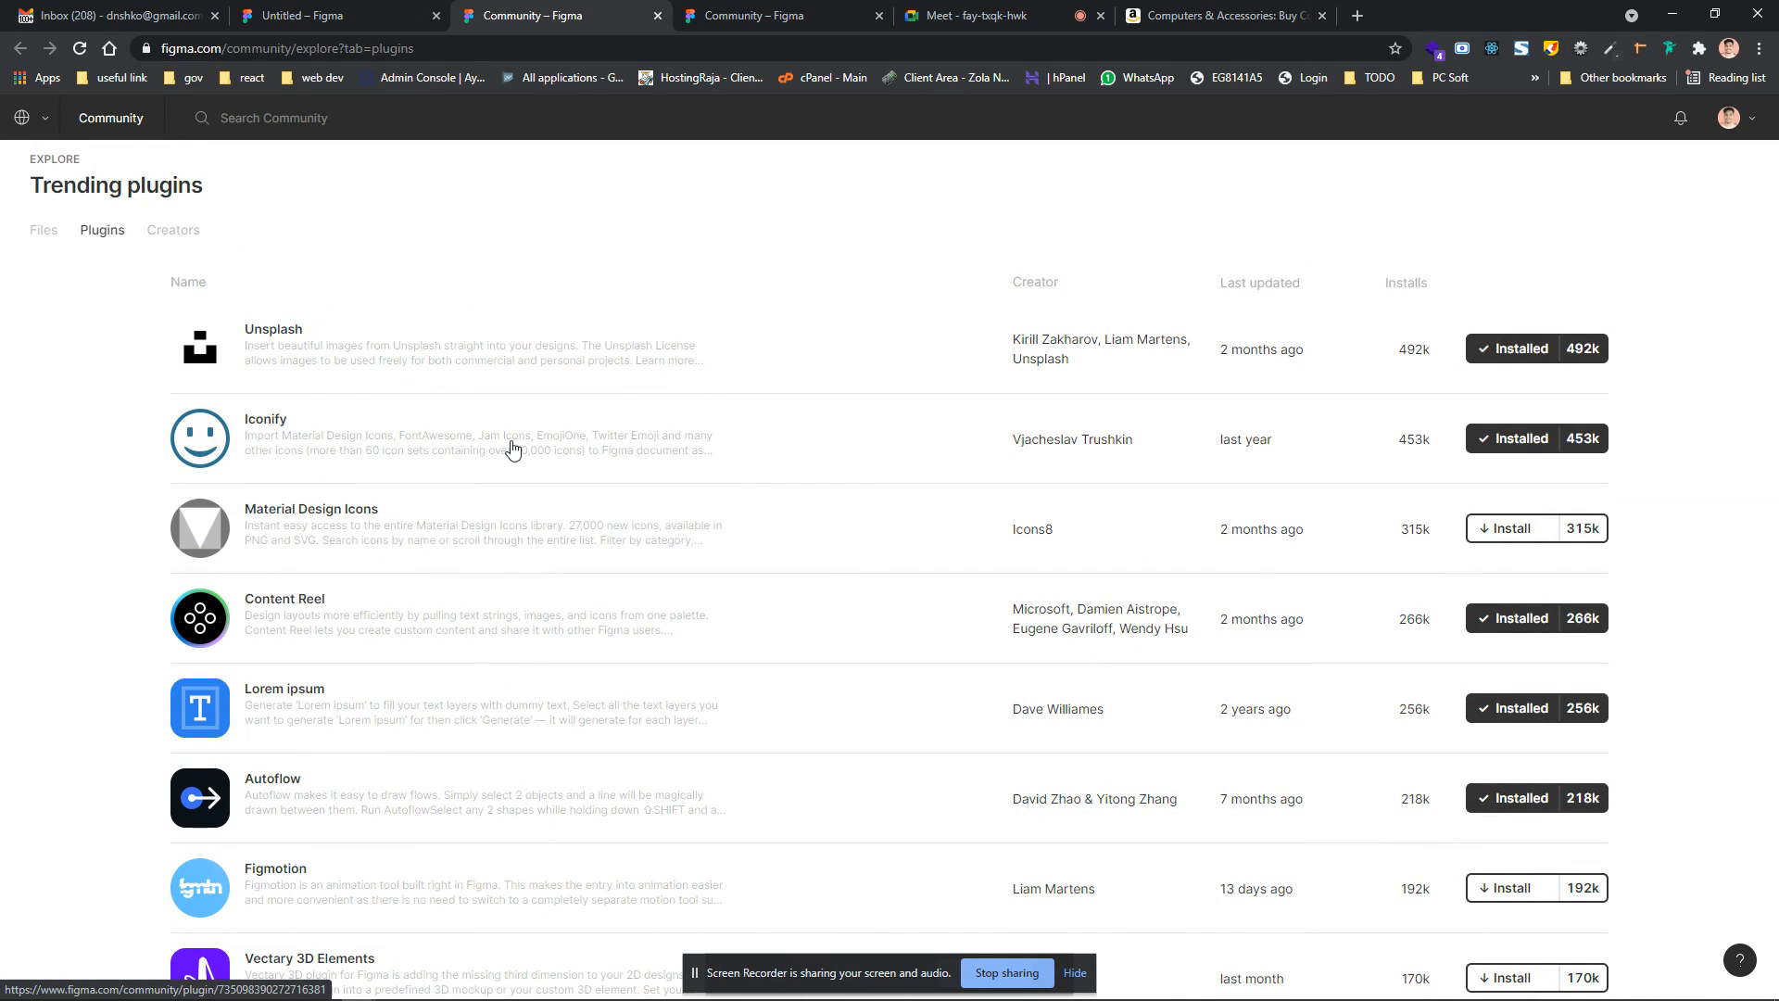
Browse further down the trending plugins and open the Isometric plugin's page
scroll(513, 449, down, 3)
scroll(604, 561, down, 7)
scroll(604, 561, down, 8)
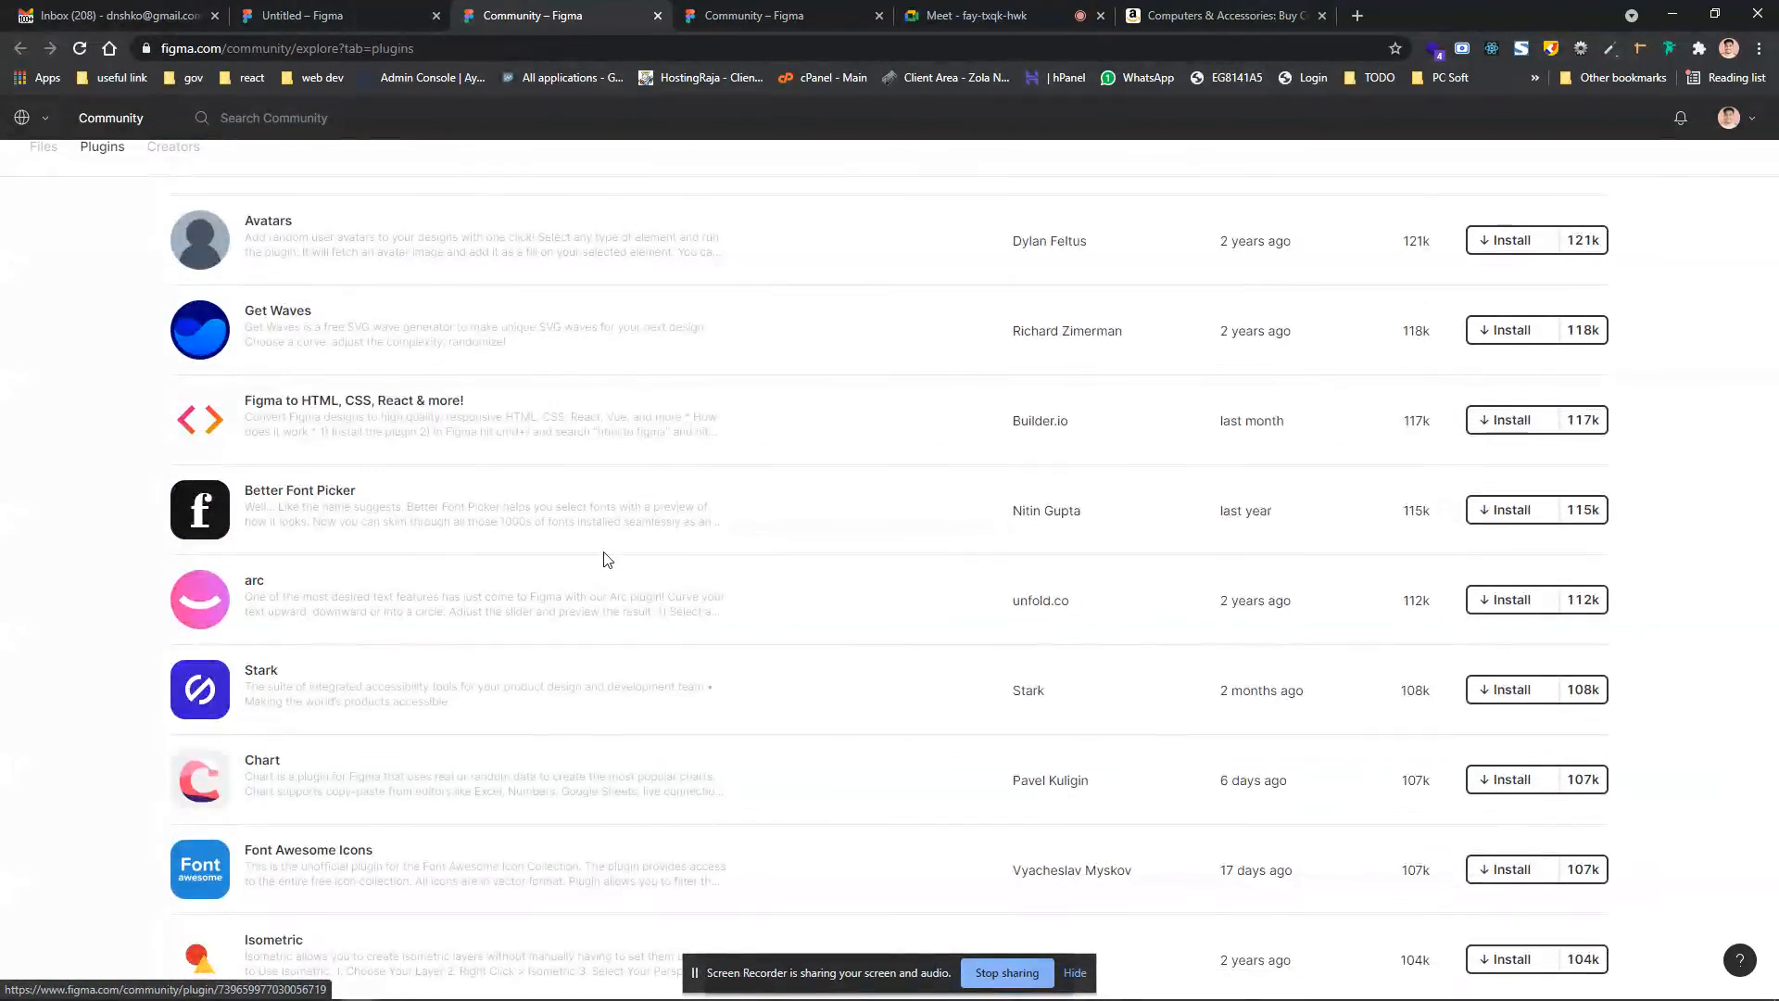
scroll(604, 561, down, 2)
scroll(302, 494, down, 3)
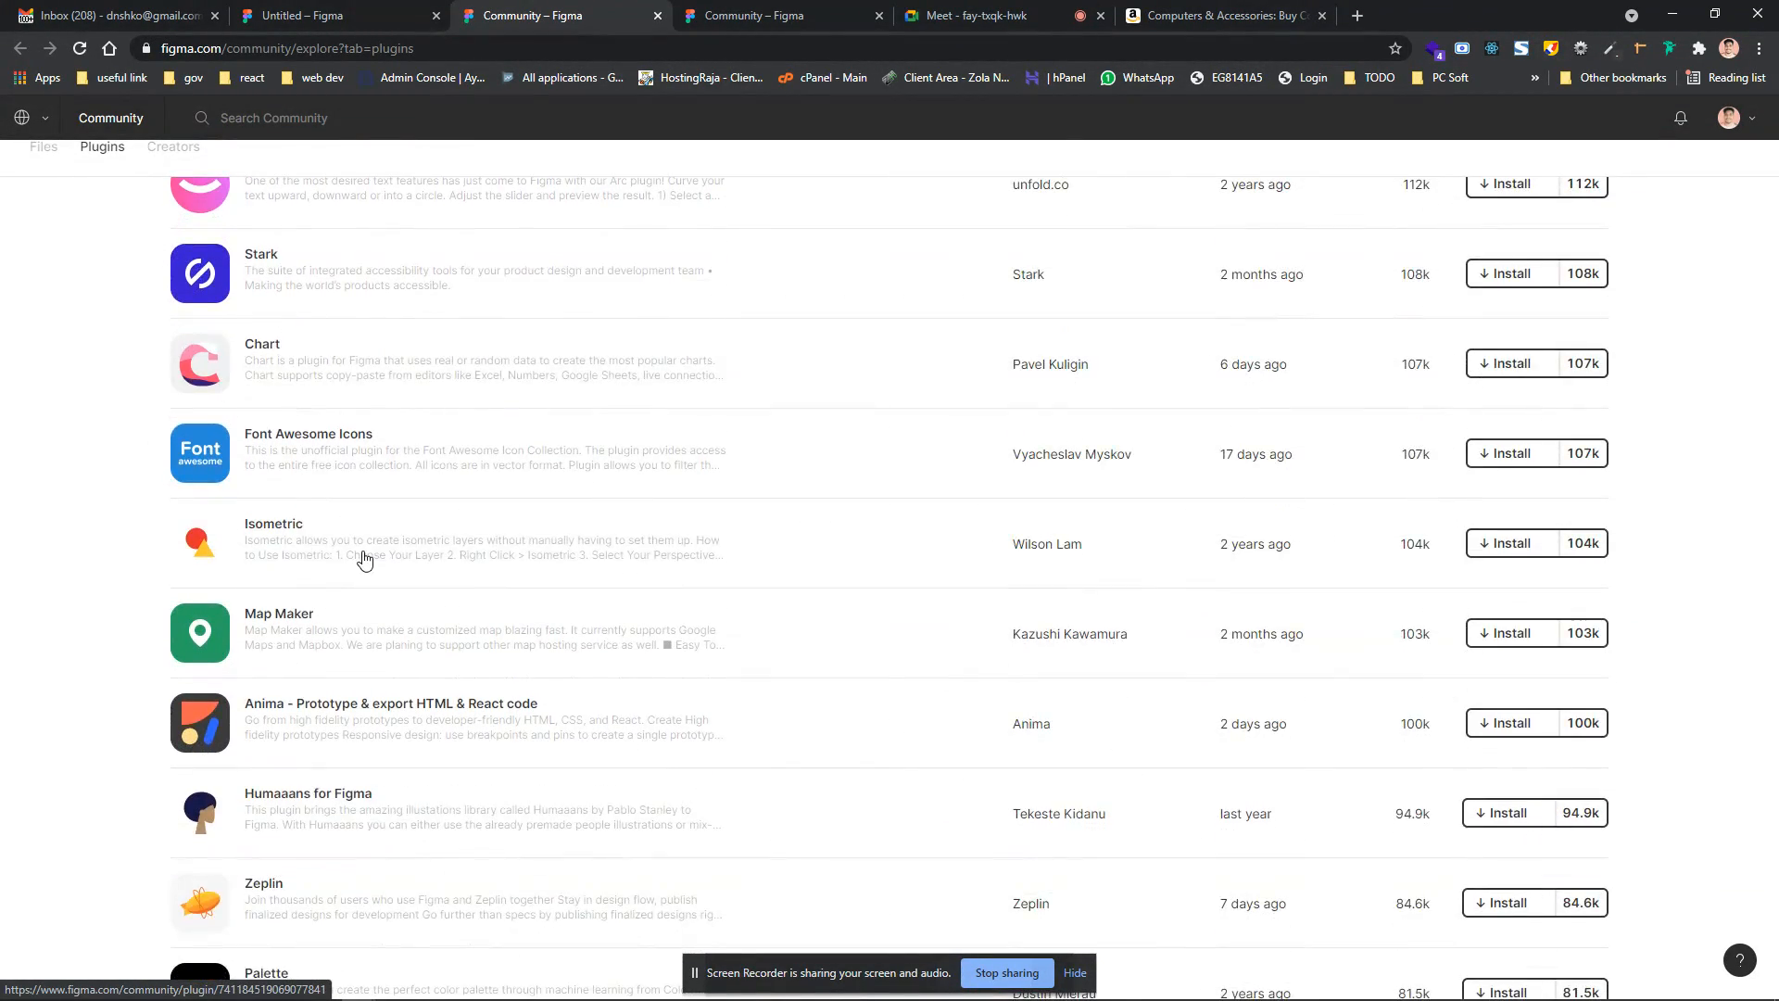
scroll(364, 558, down, 2)
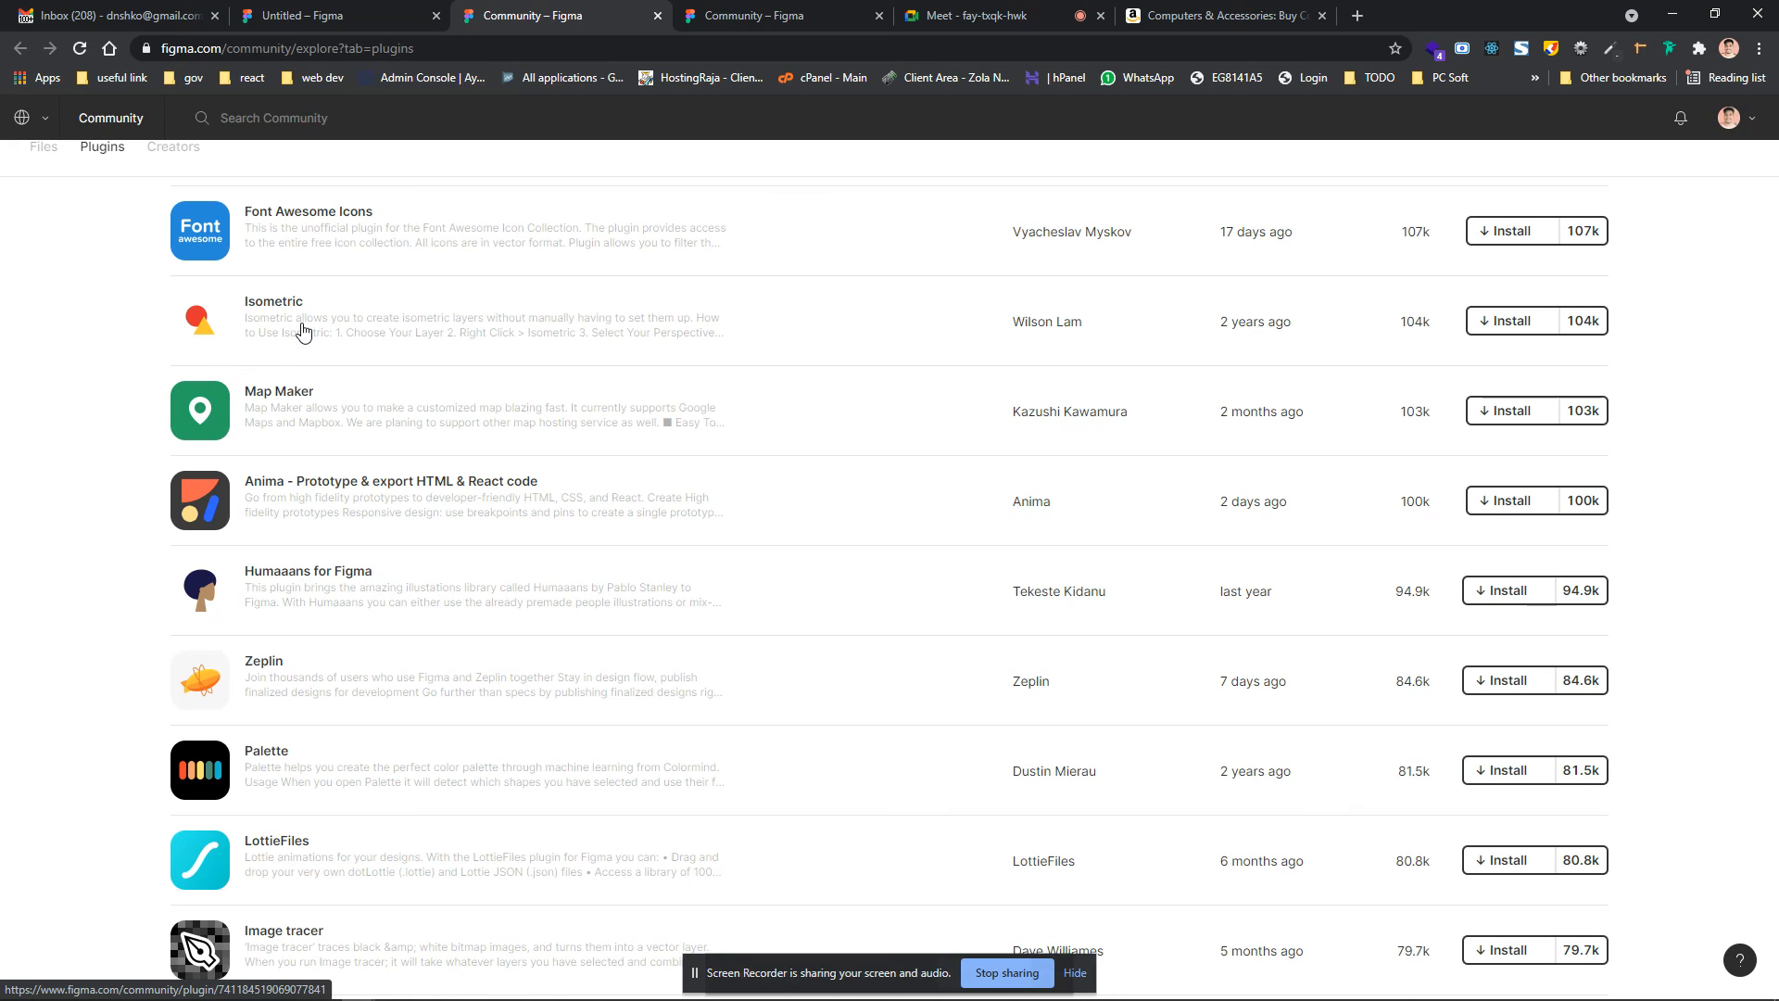
click(311, 311)
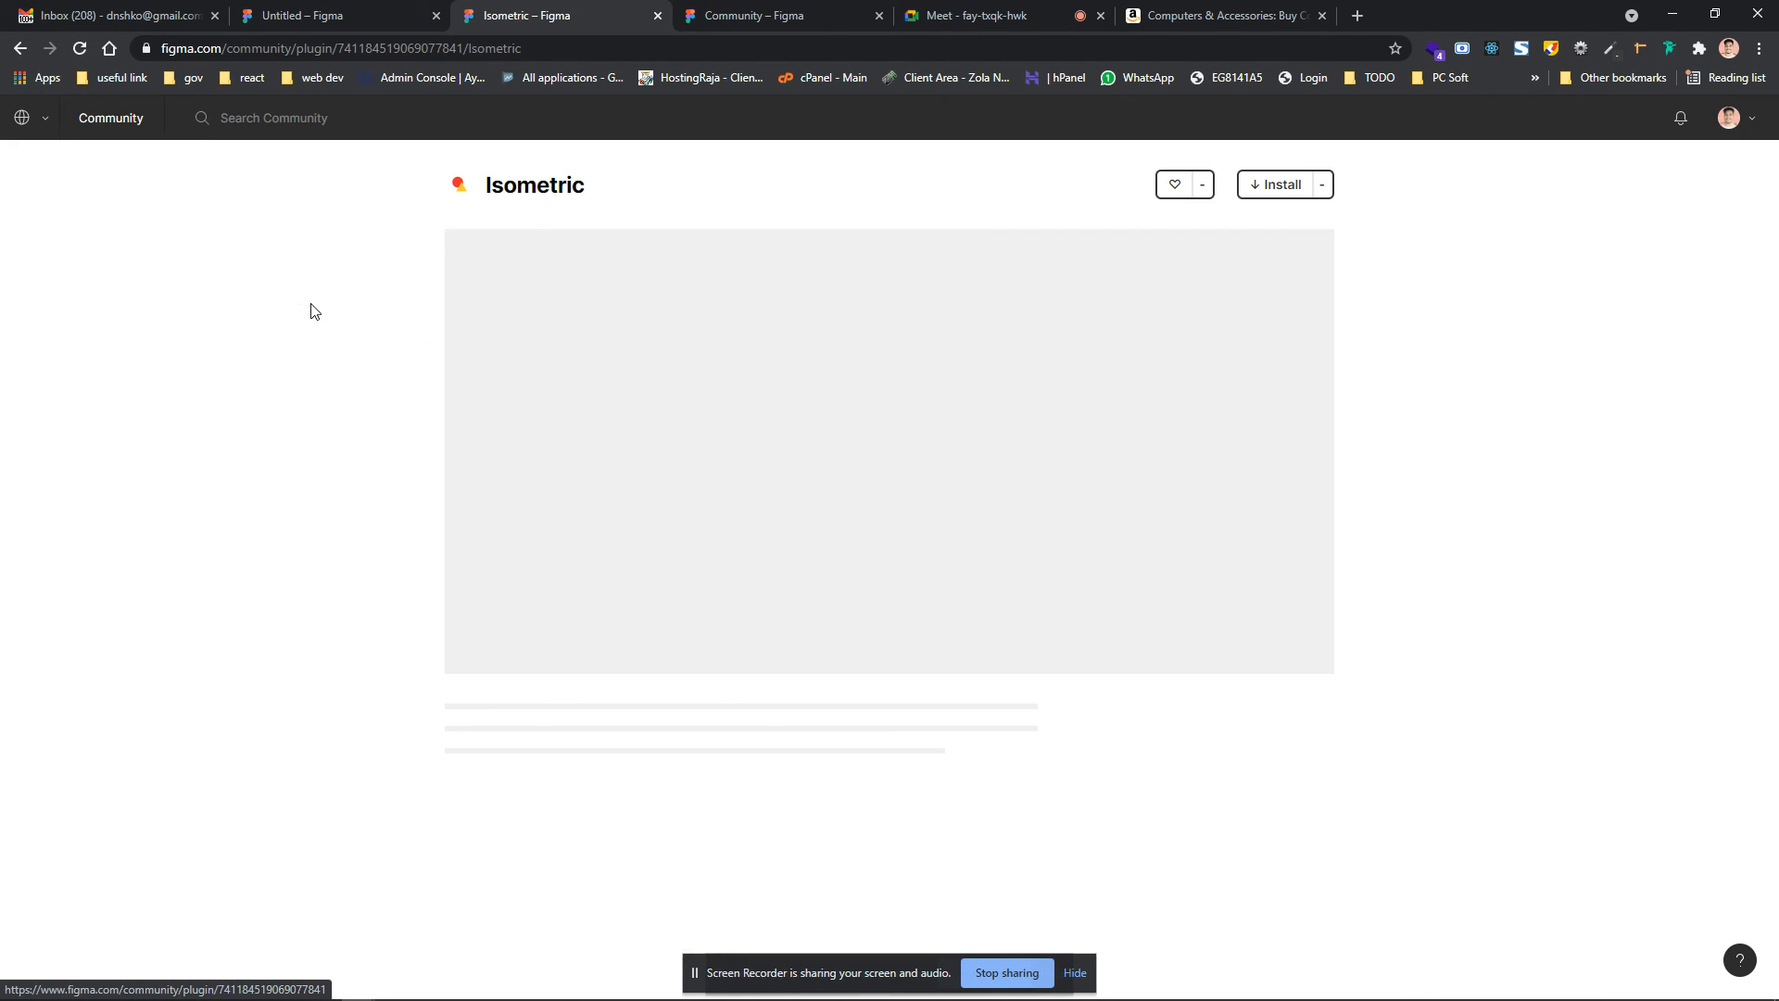
Examine the Isometric plugin's full description, usage instructions, comments and preview image
scroll(686, 552, down, 3)
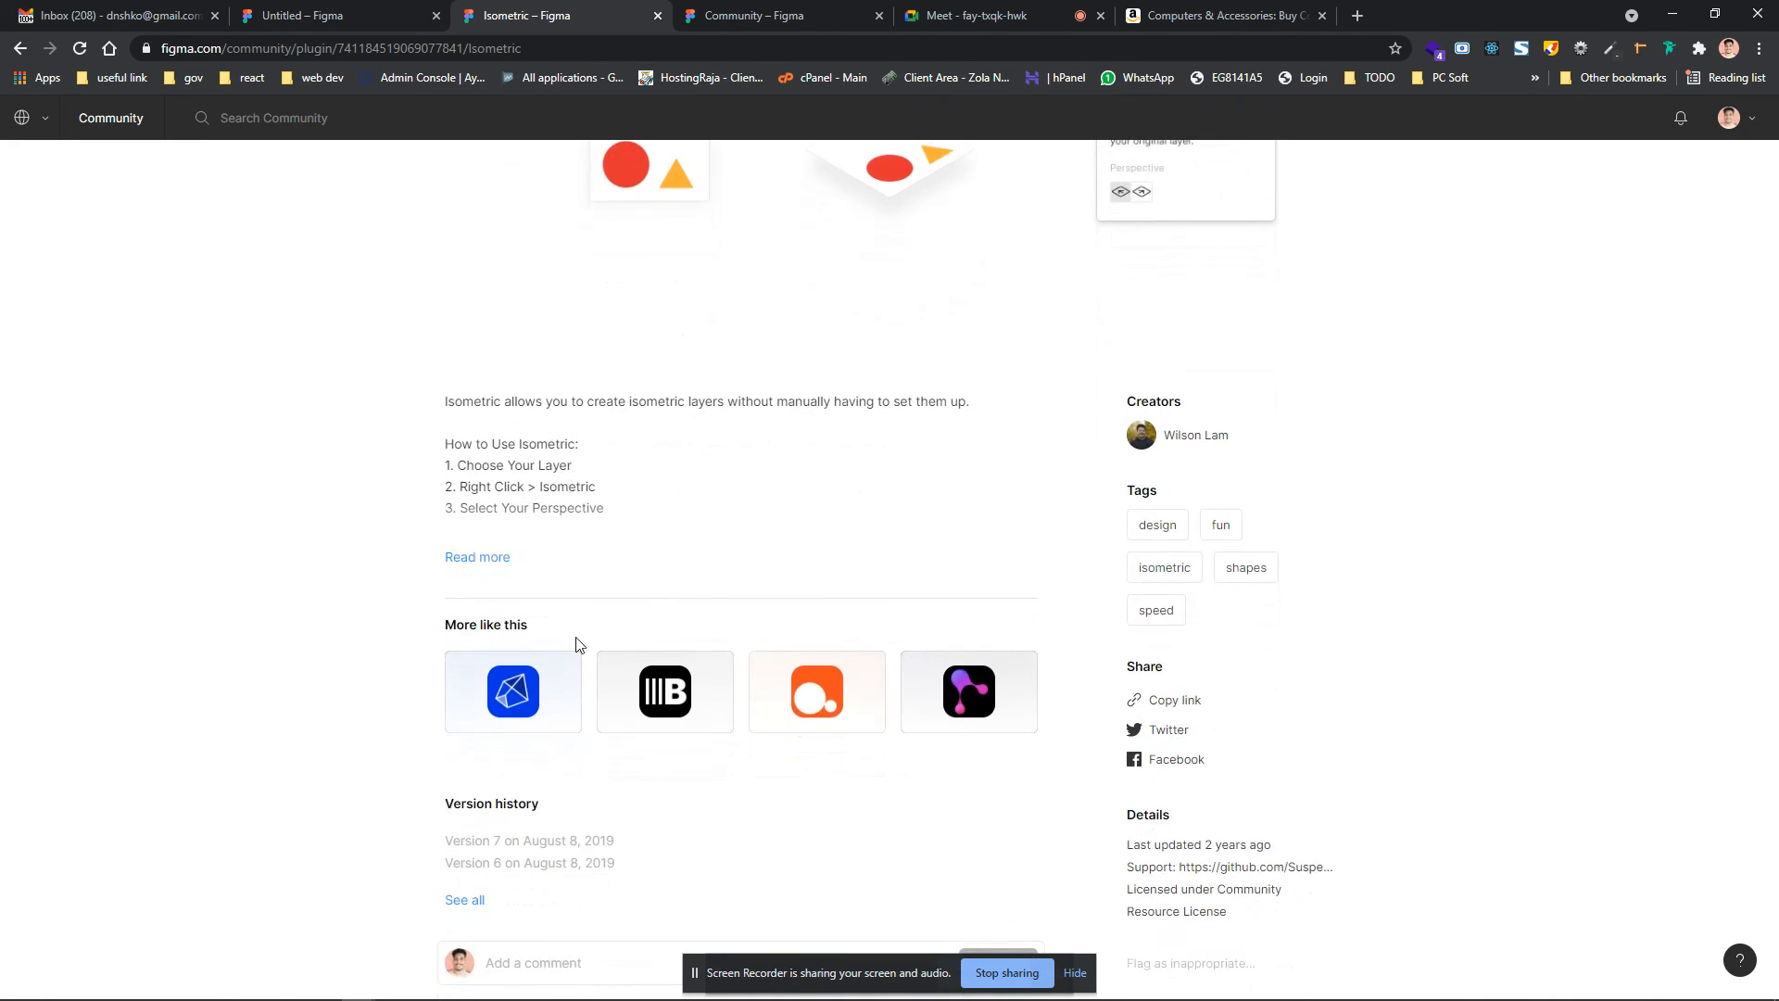
click(486, 573)
scroll(685, 409, up, 1)
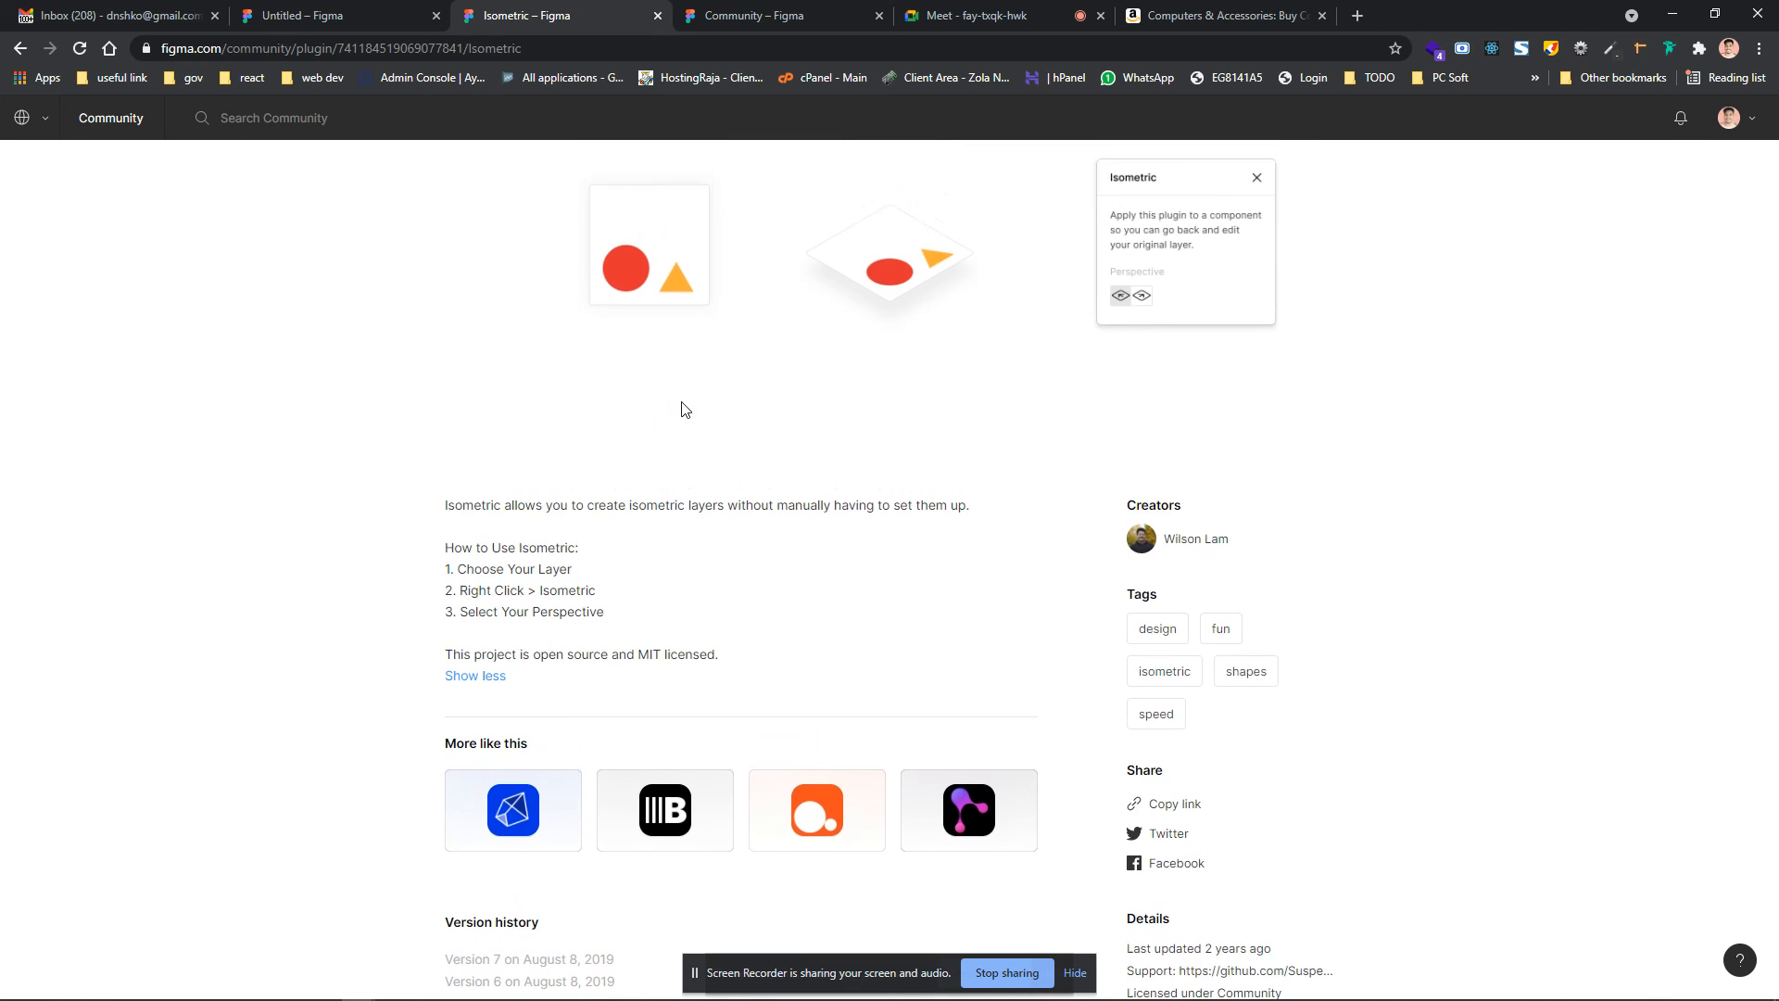
scroll(602, 393, up, 2)
scroll(852, 442, down, 6)
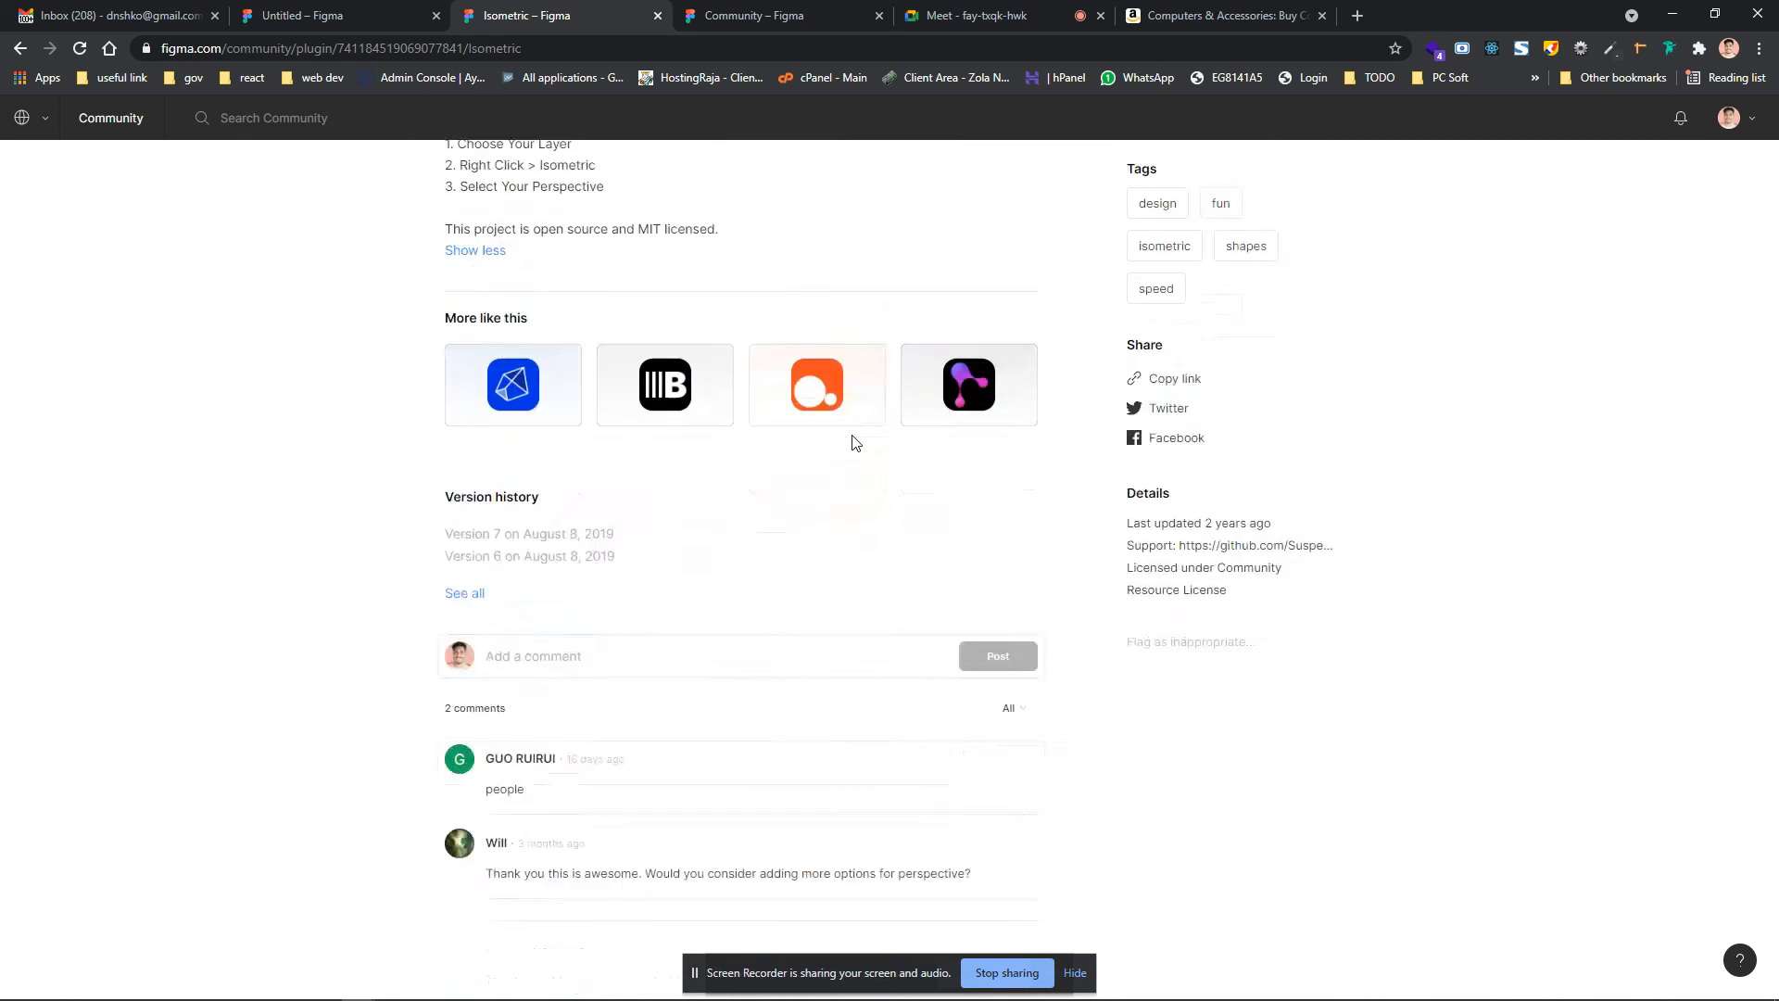
scroll(814, 387, up, 2)
scroll(814, 384, up, 3)
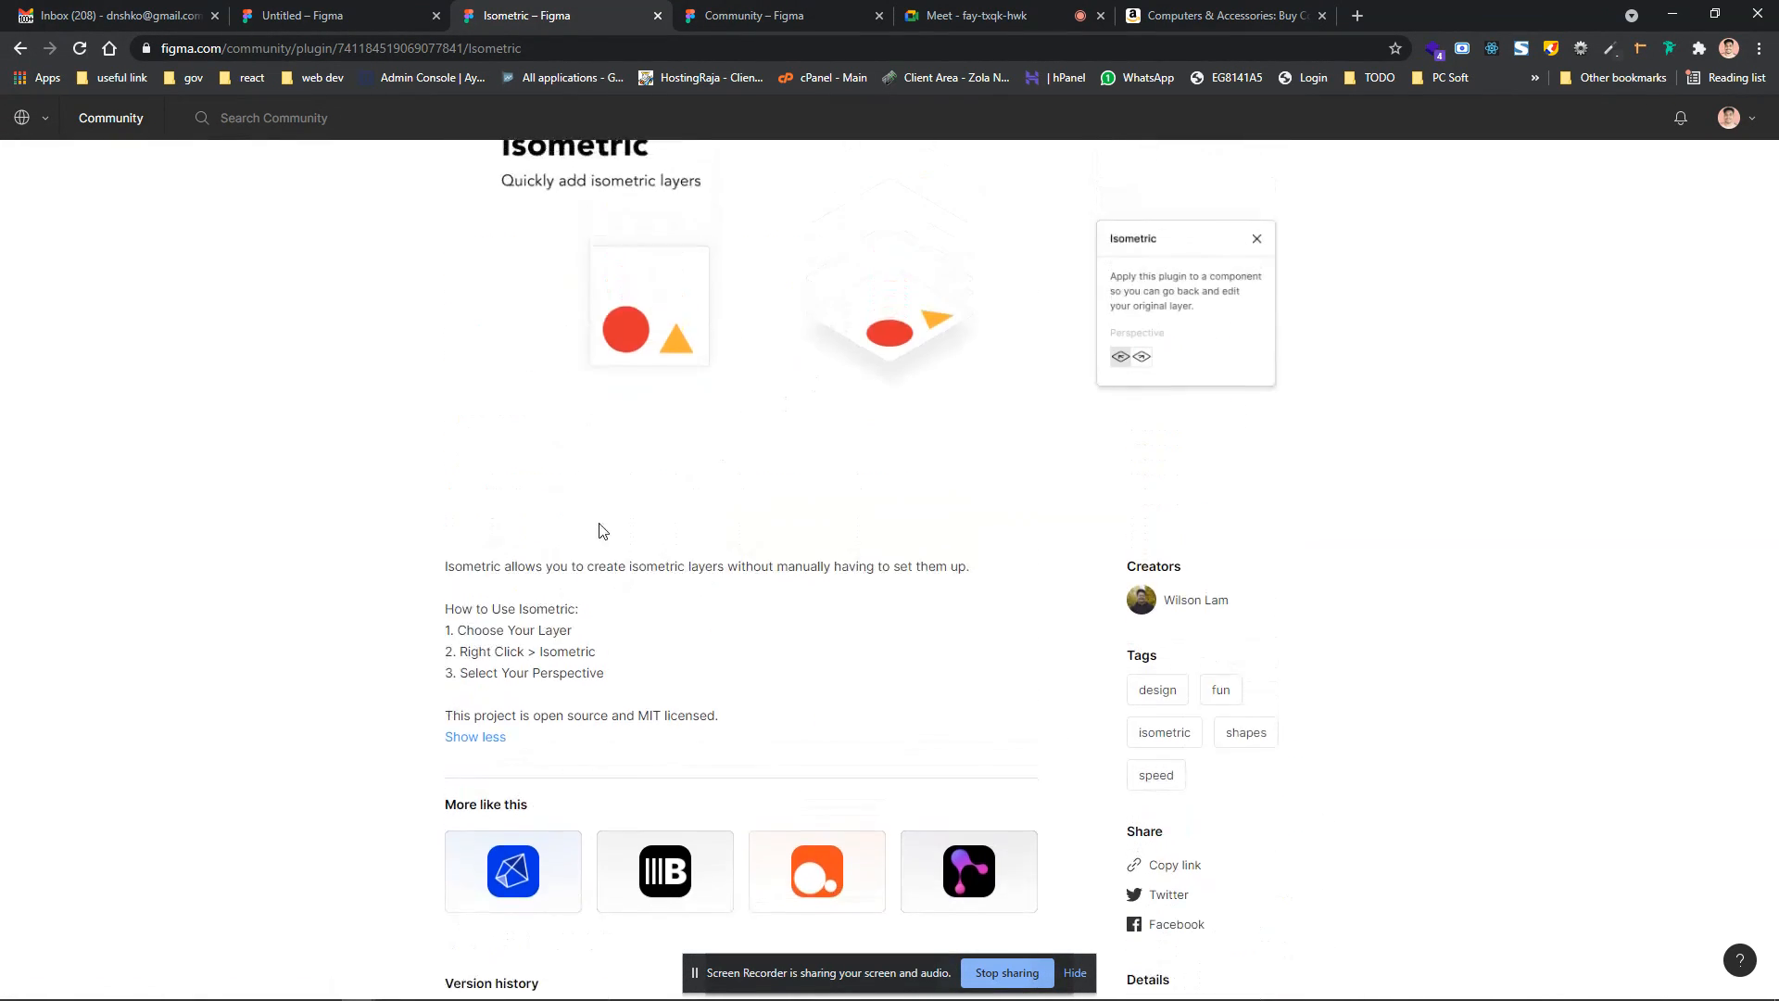
scroll(435, 565, up, 2)
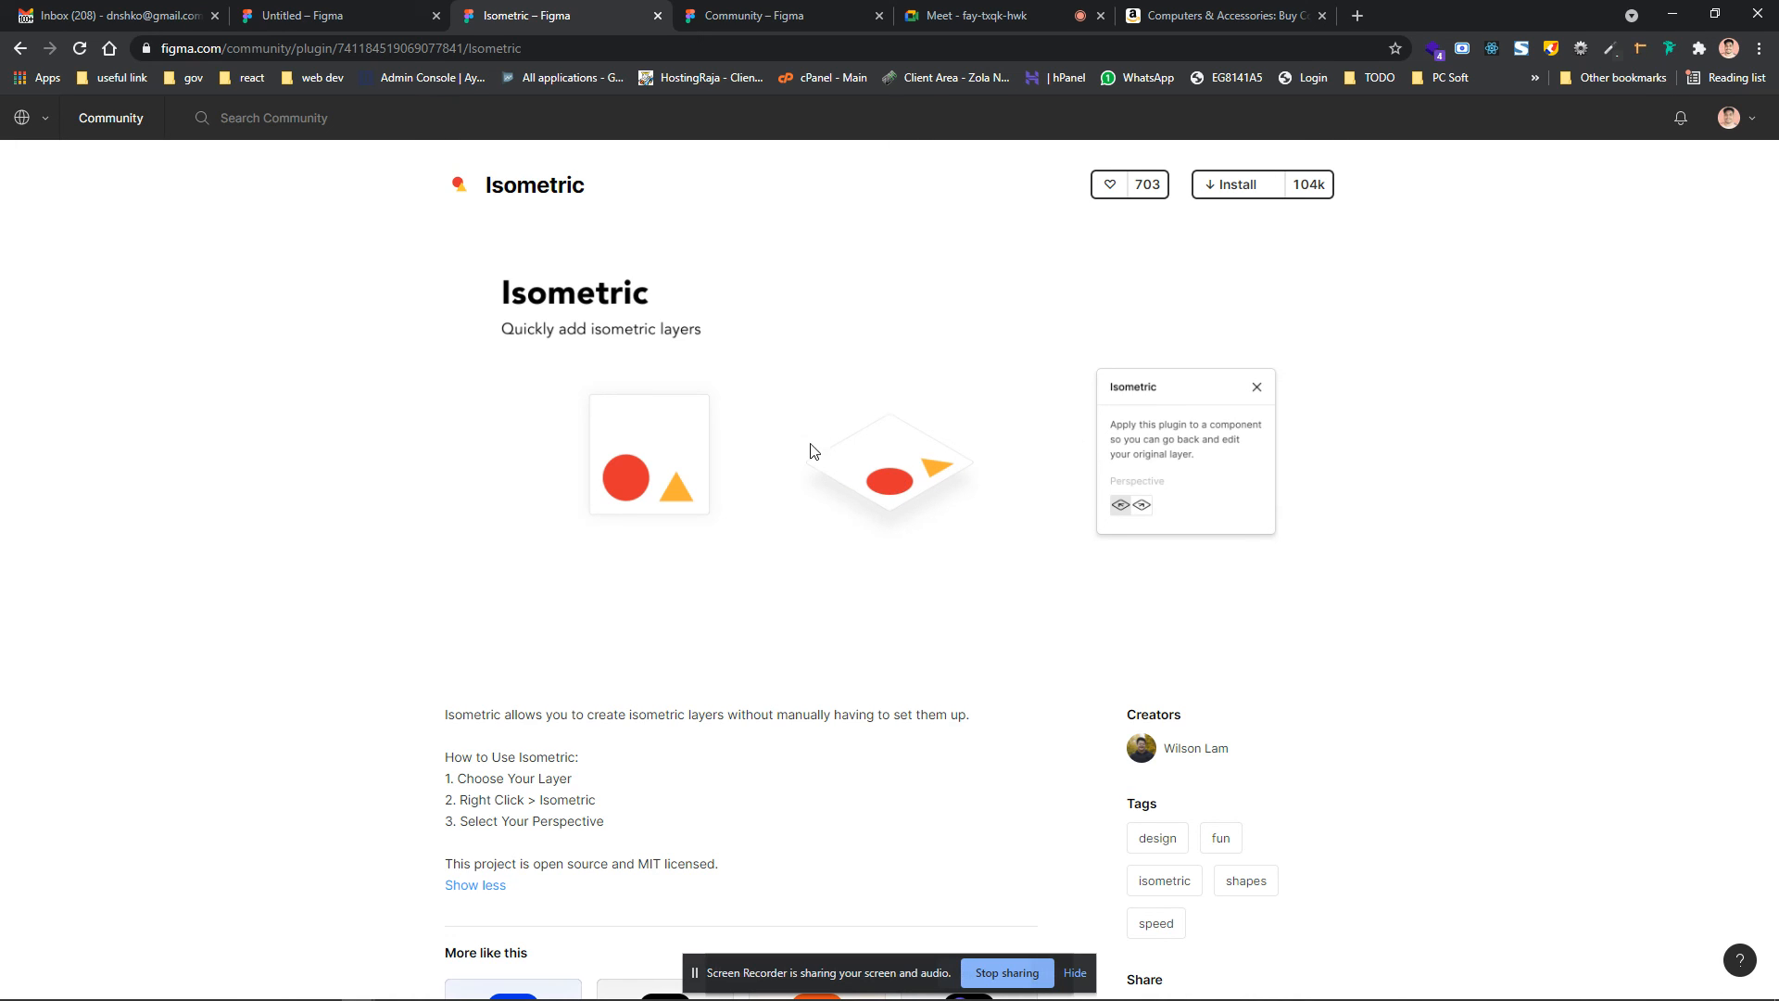
Return to the Community plugin catalogue and look through the trending list as far as the Contrast plugin
scroll(358, 332, left, 5)
scroll(483, 495, down, 5)
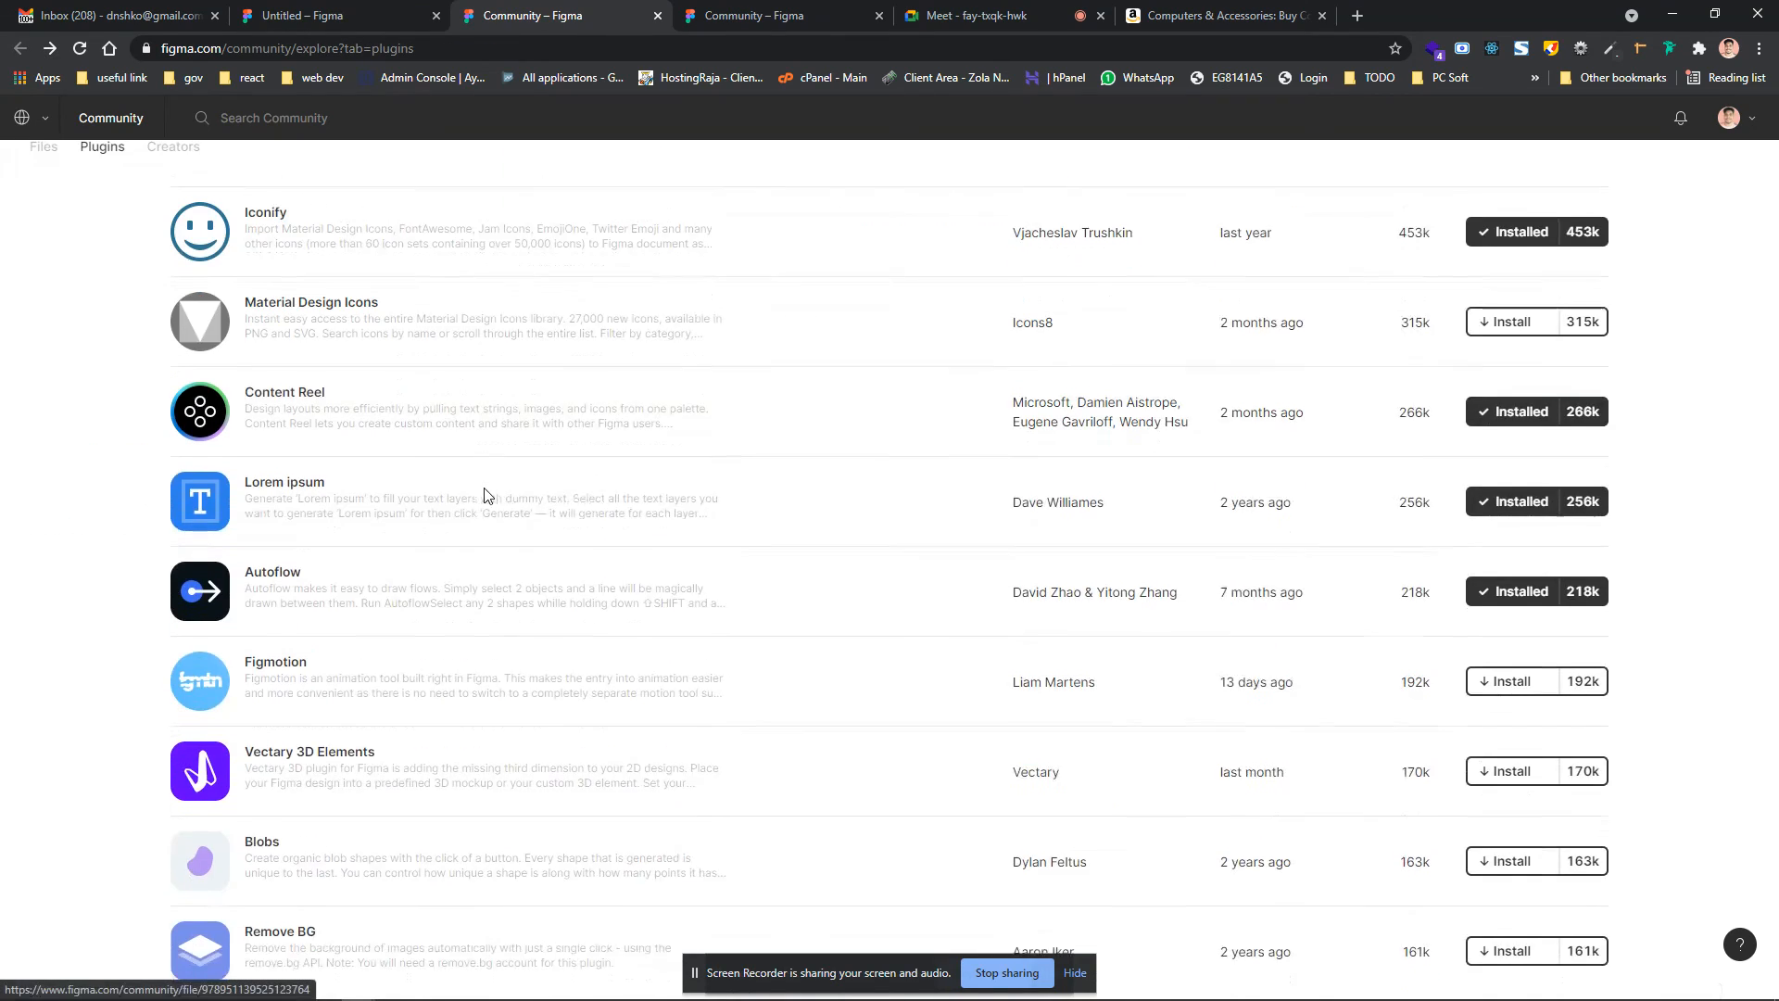
scroll(482, 493, up, 3)
scroll(256, 646, down, 15)
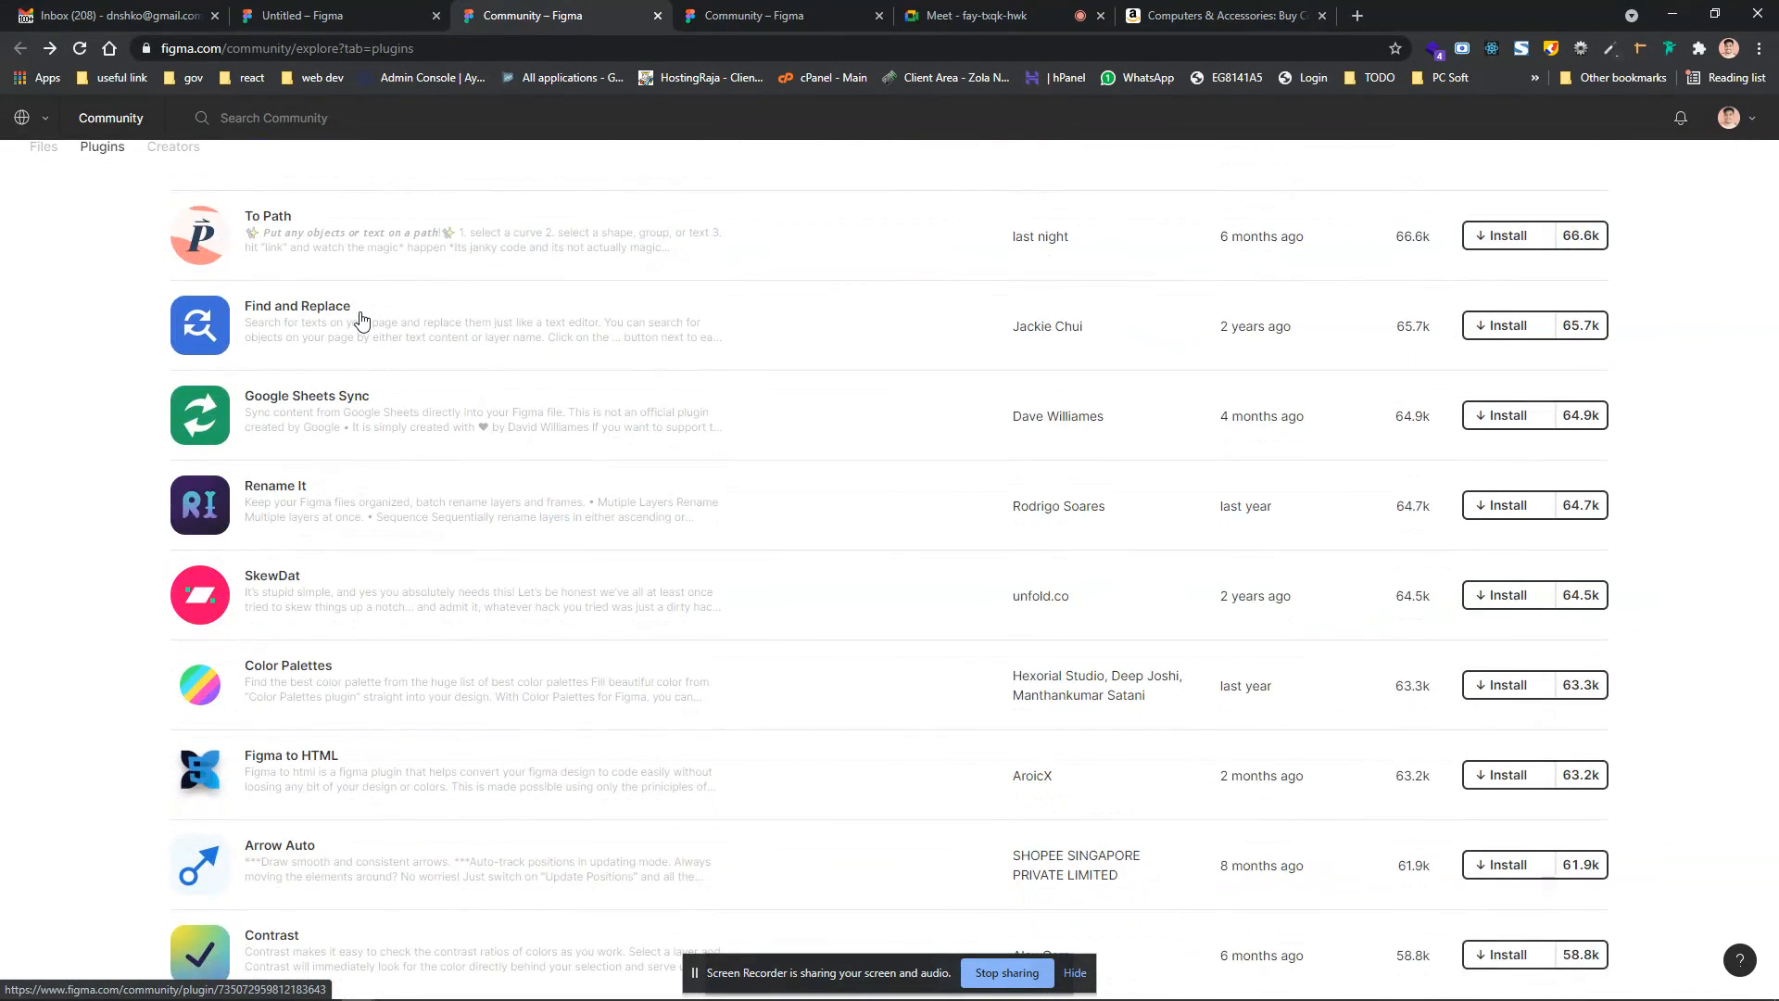
scroll(358, 325, up, 5)
scroll(148, 415, up, 2)
scroll(185, 412, up, 2)
scroll(504, 270, up, 15)
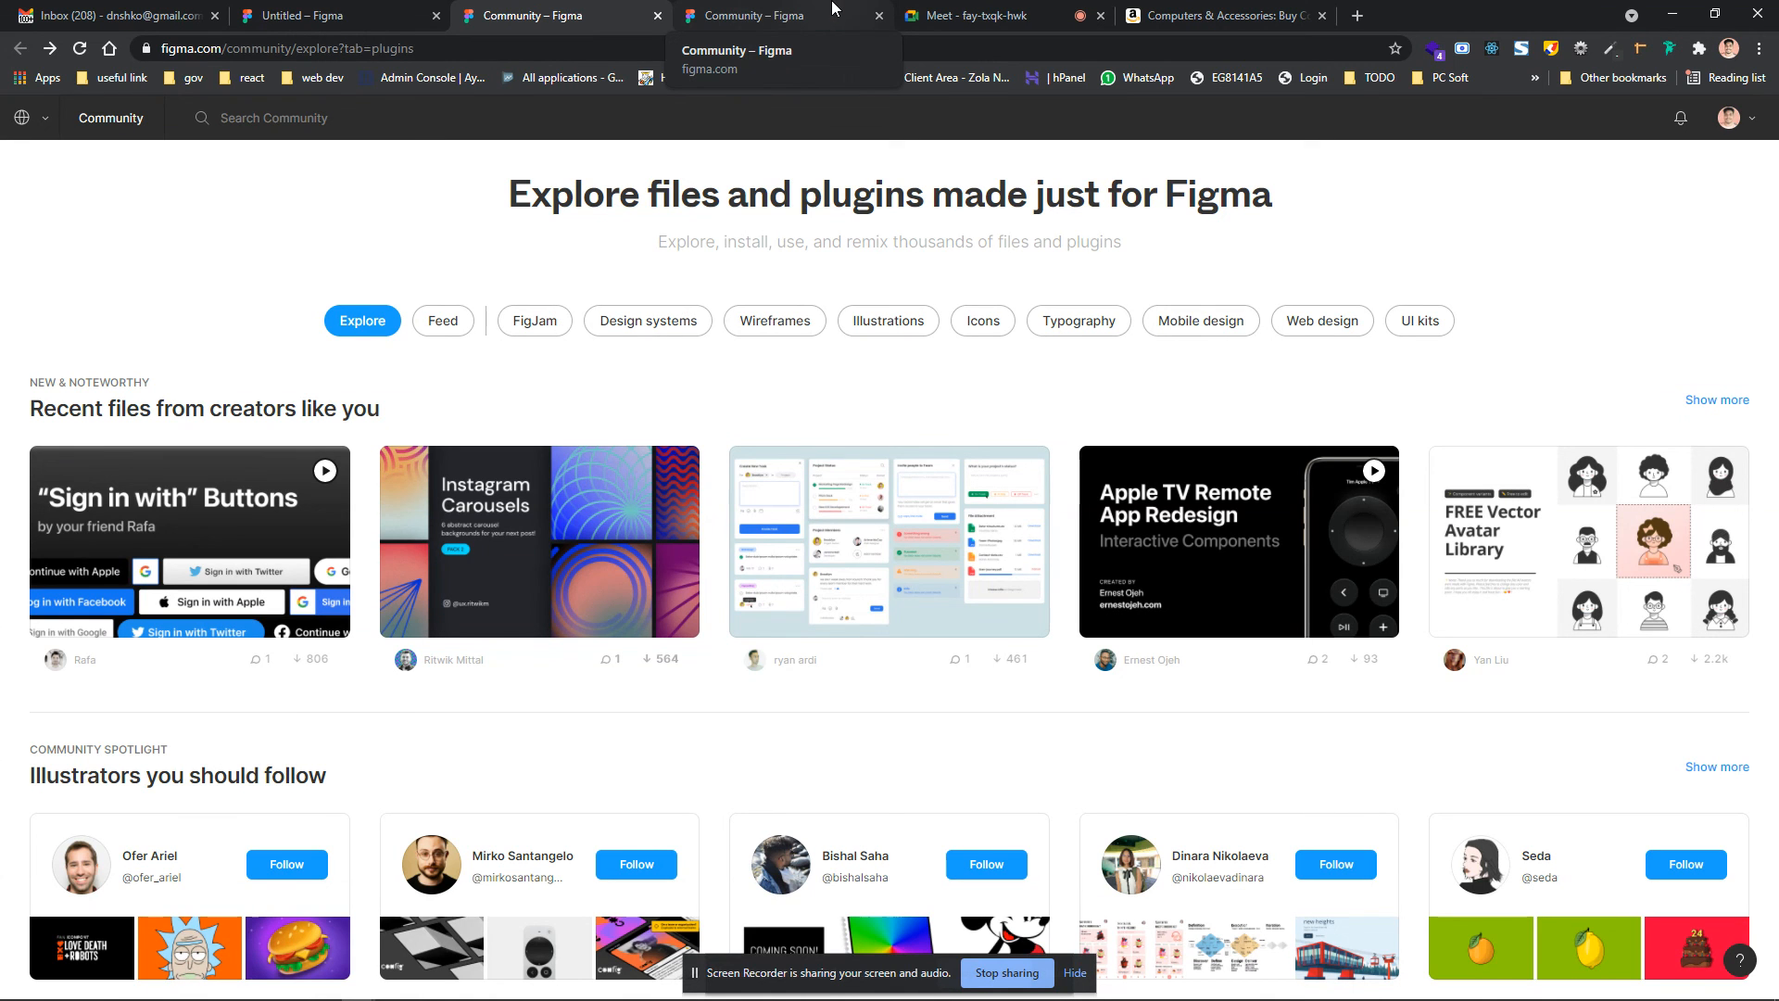
Review the trending plugins from Unsplash down to Feather Icons, checking which ones are already installed
scroll(570, 415, down, 15)
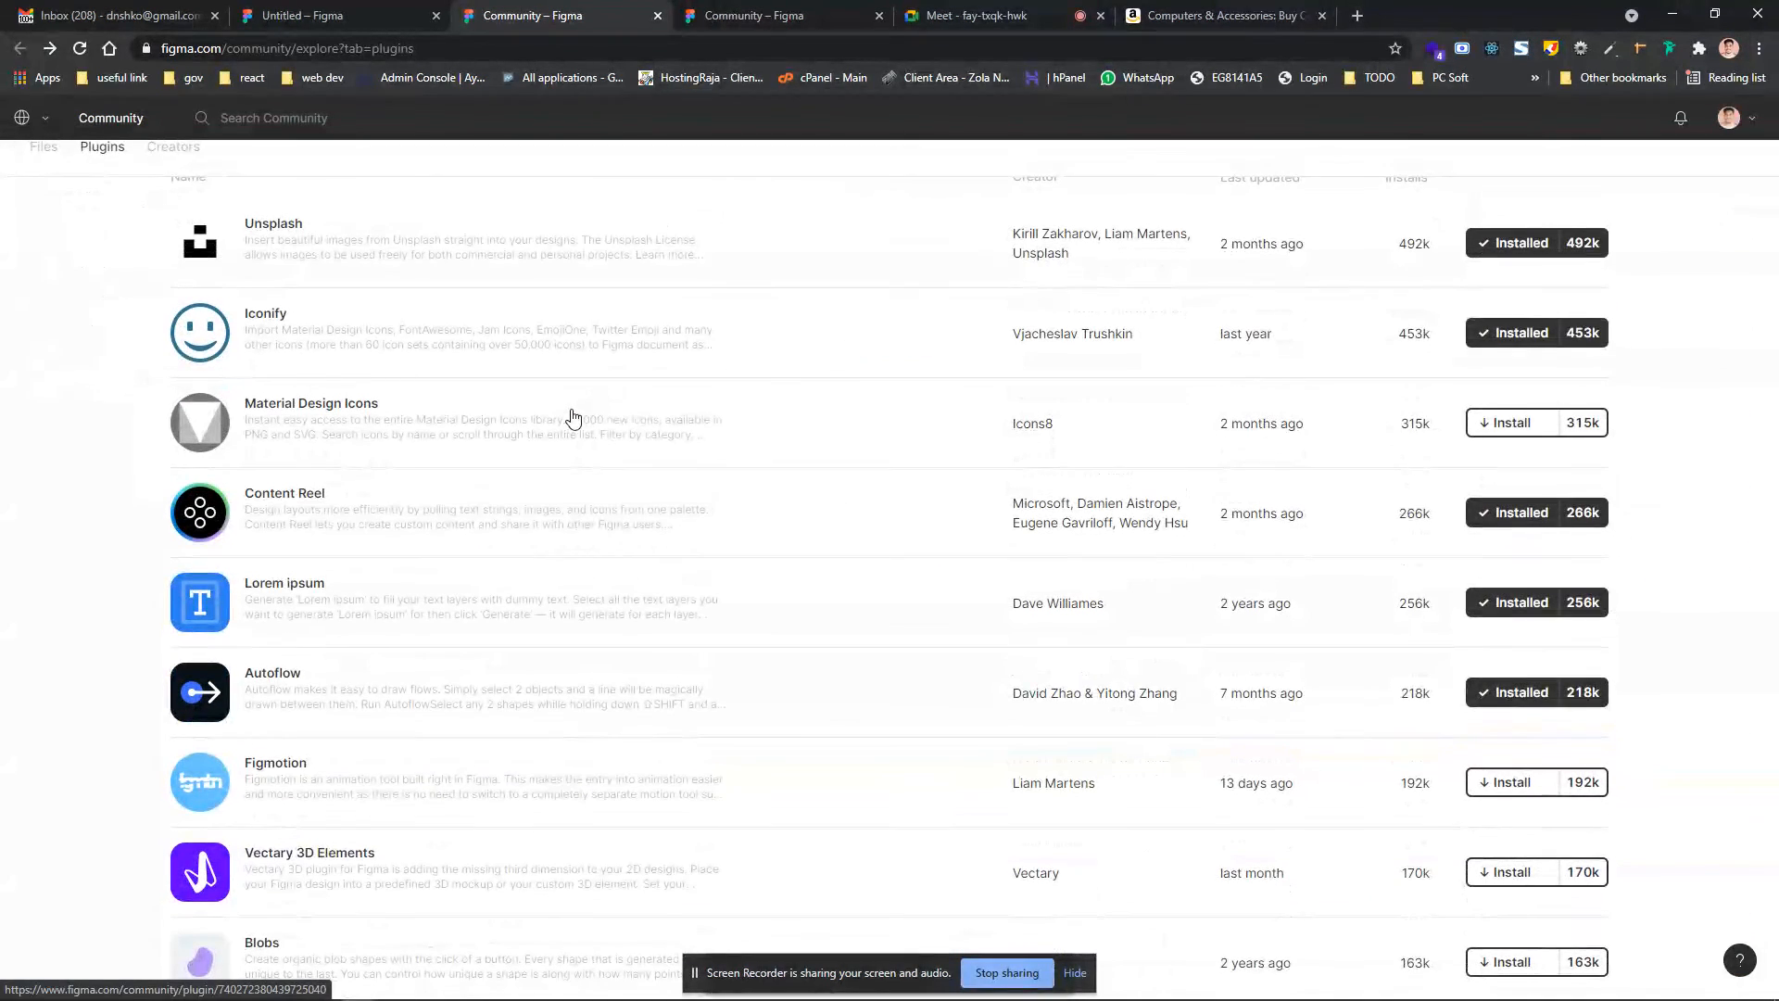
click(727, 9)
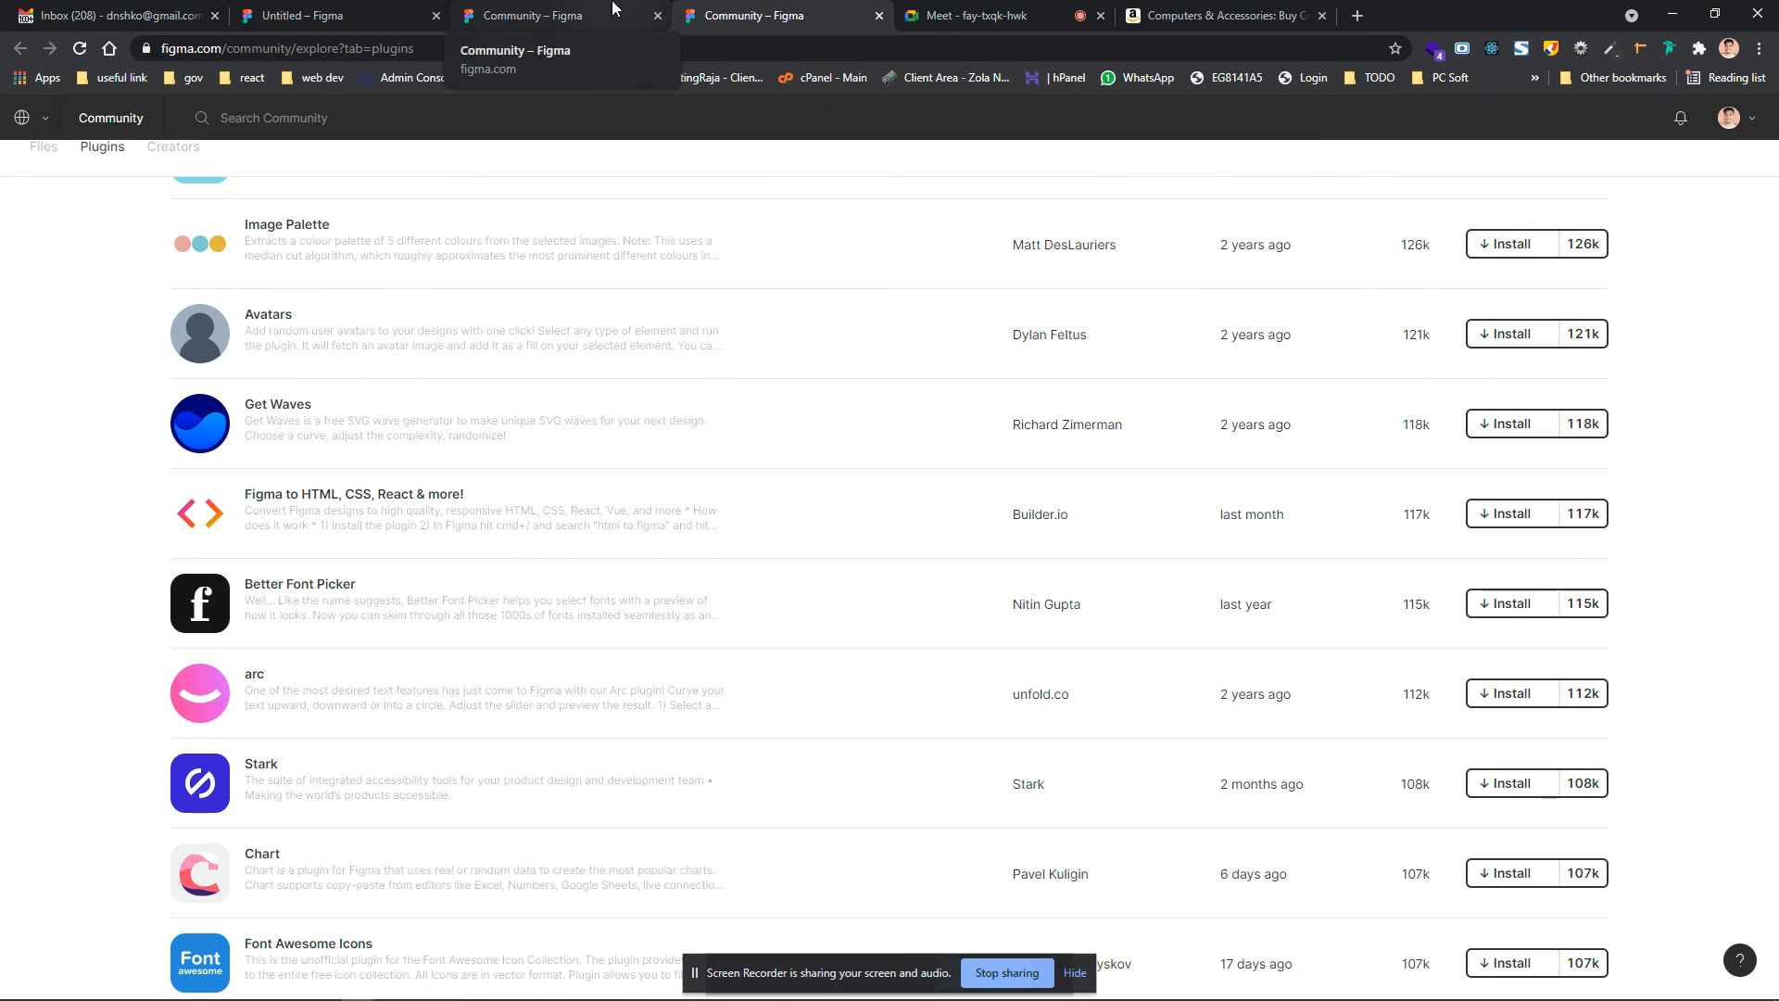
click(613, 9)
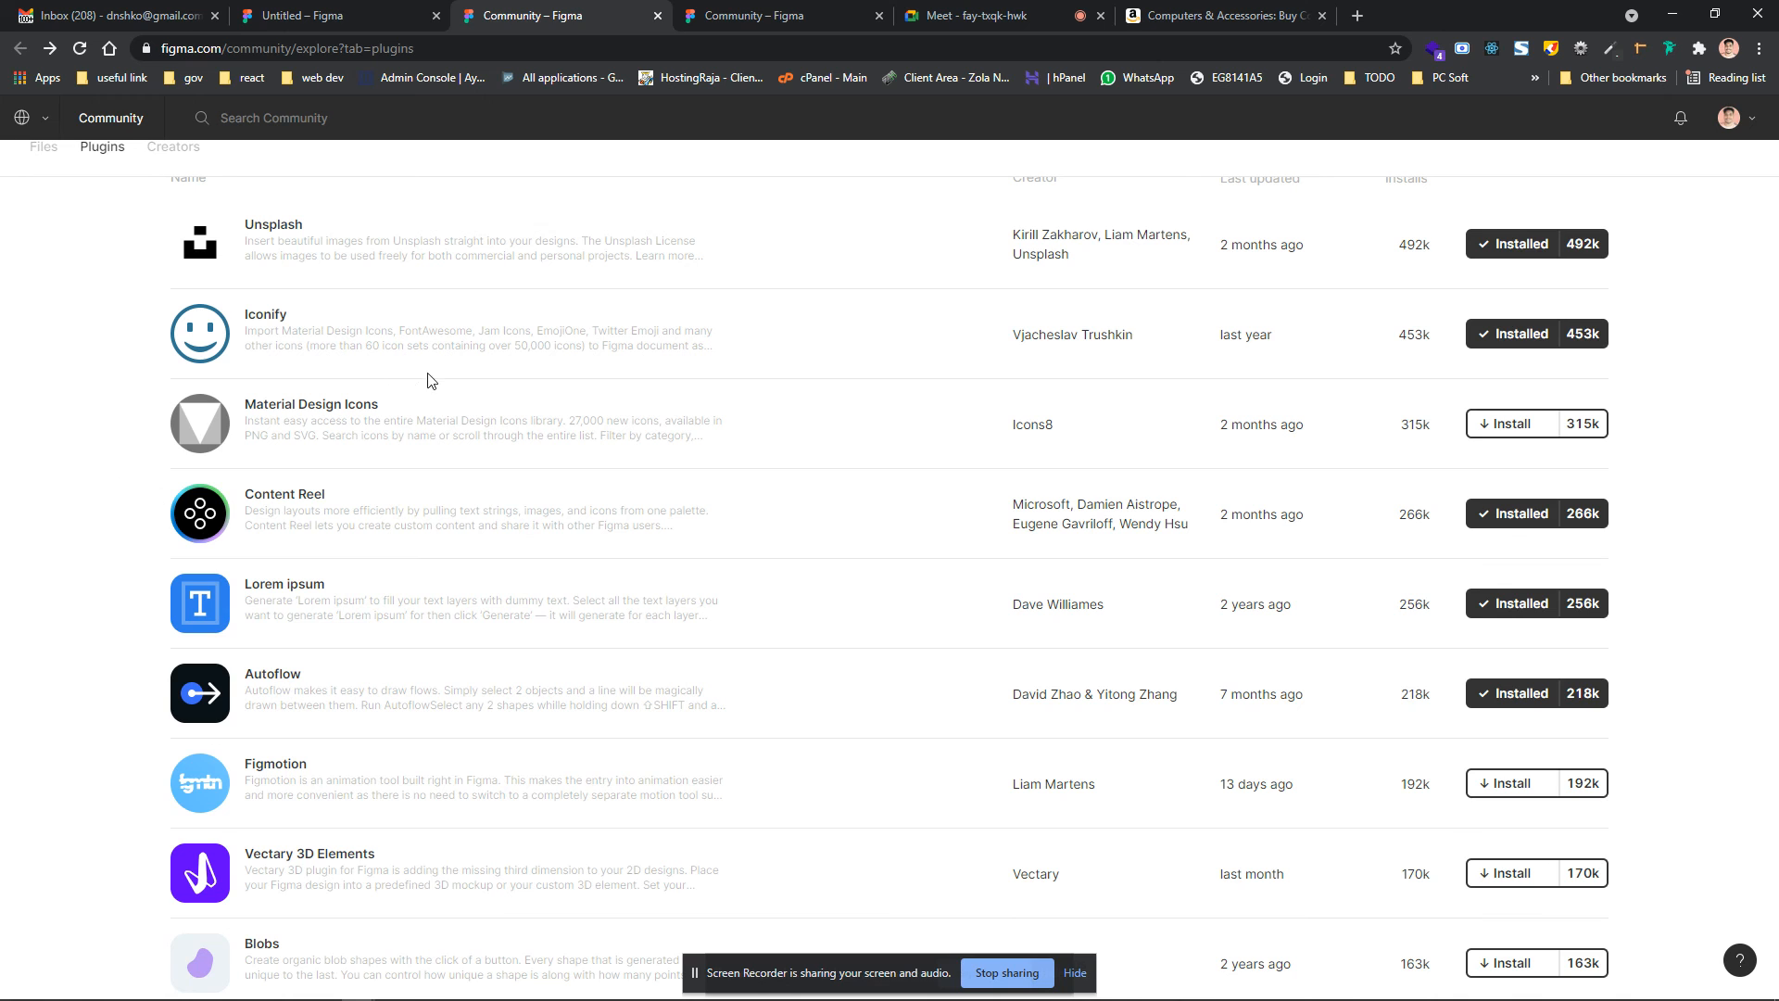
scroll(213, 426, up, 1)
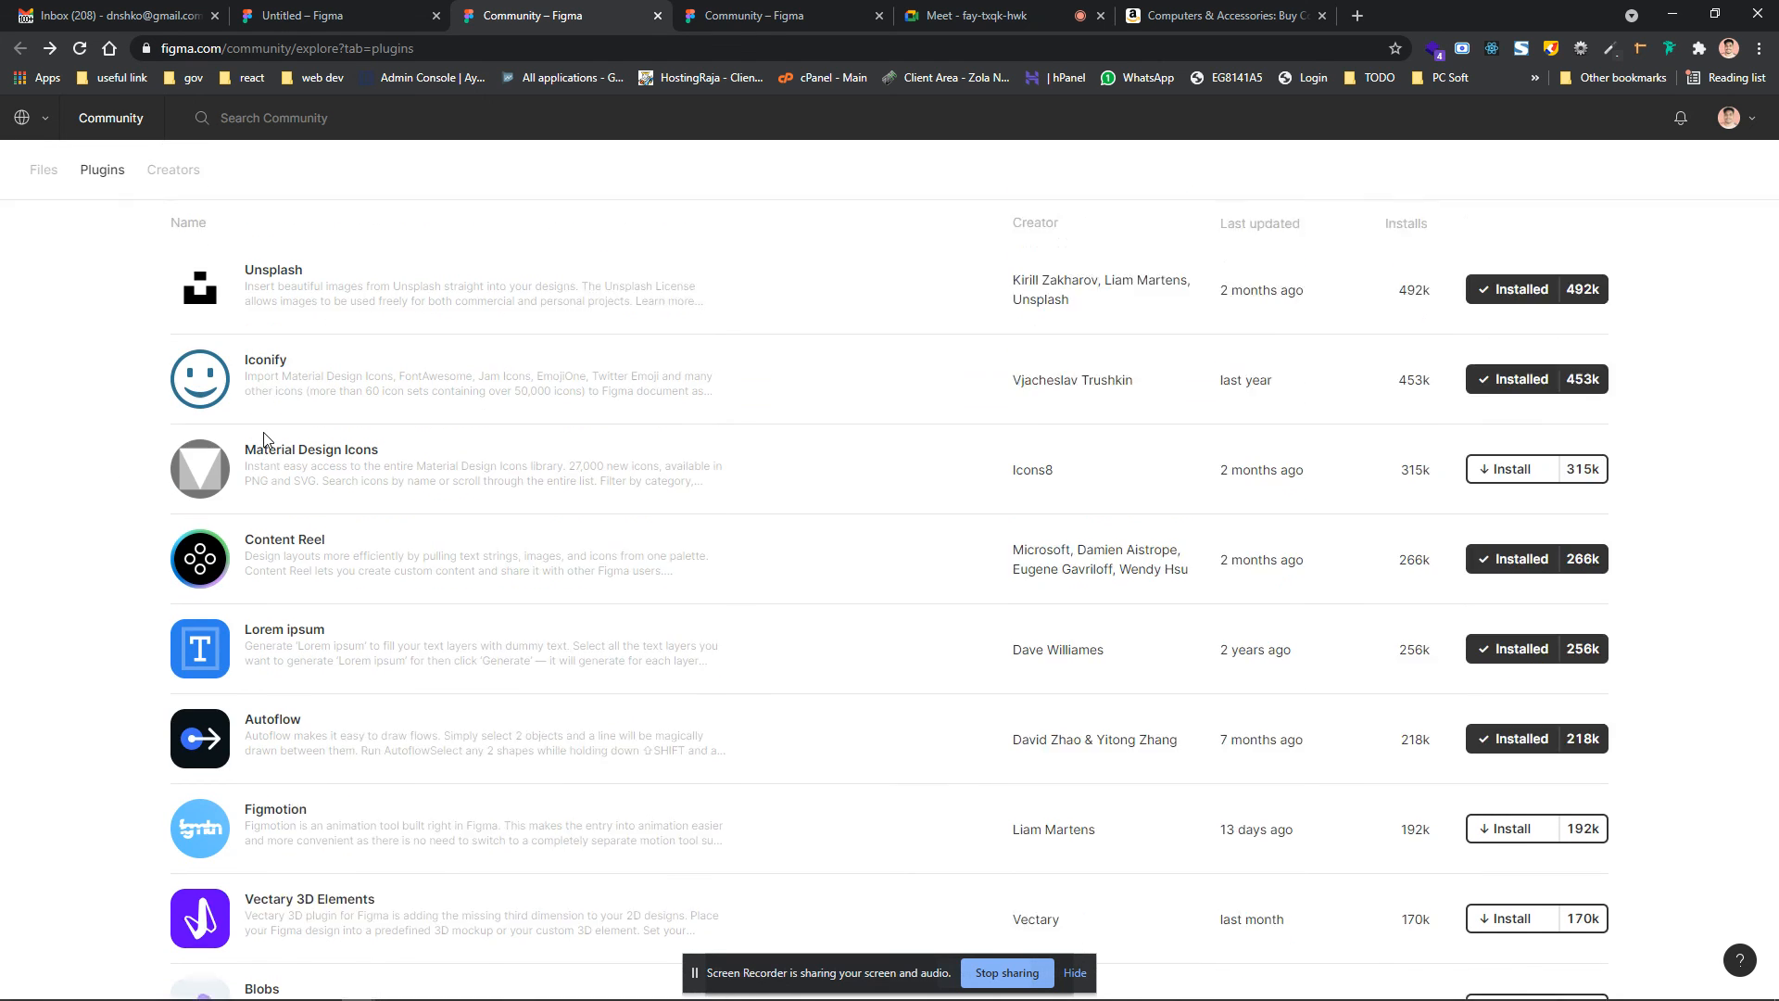
scroll(87, 556, down, 2)
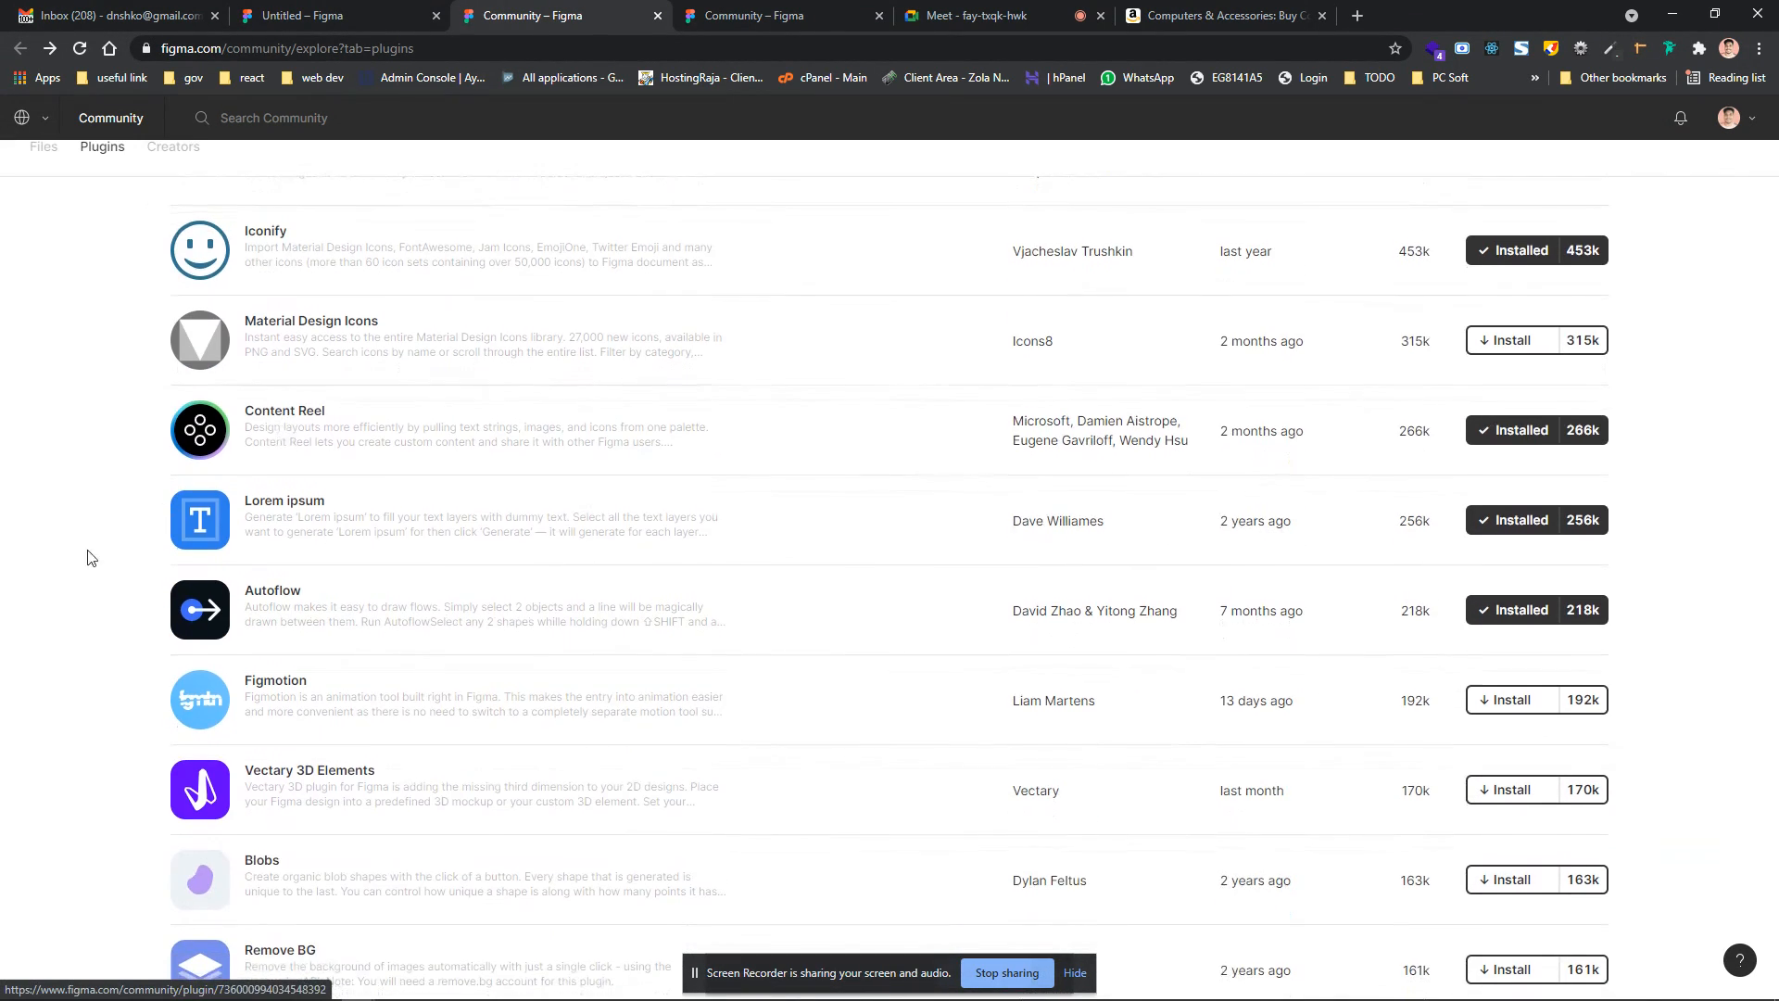
scroll(629, 336, down, 1)
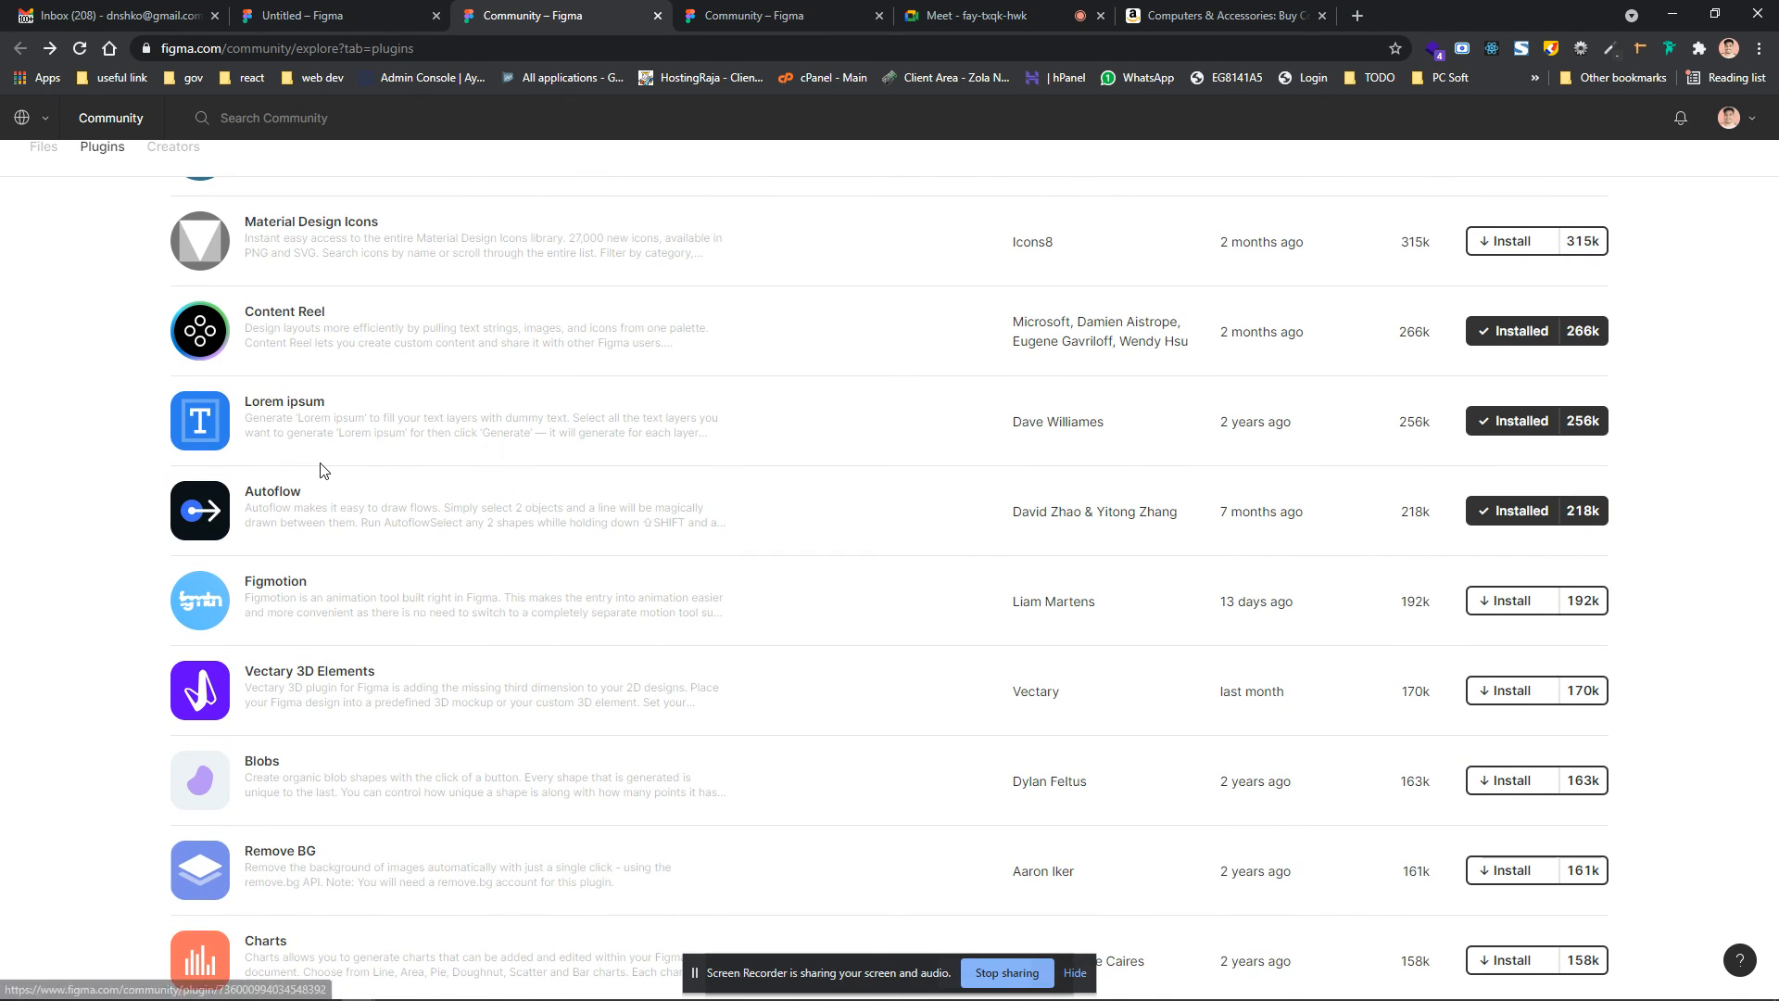
scroll(4, 646, down, 1)
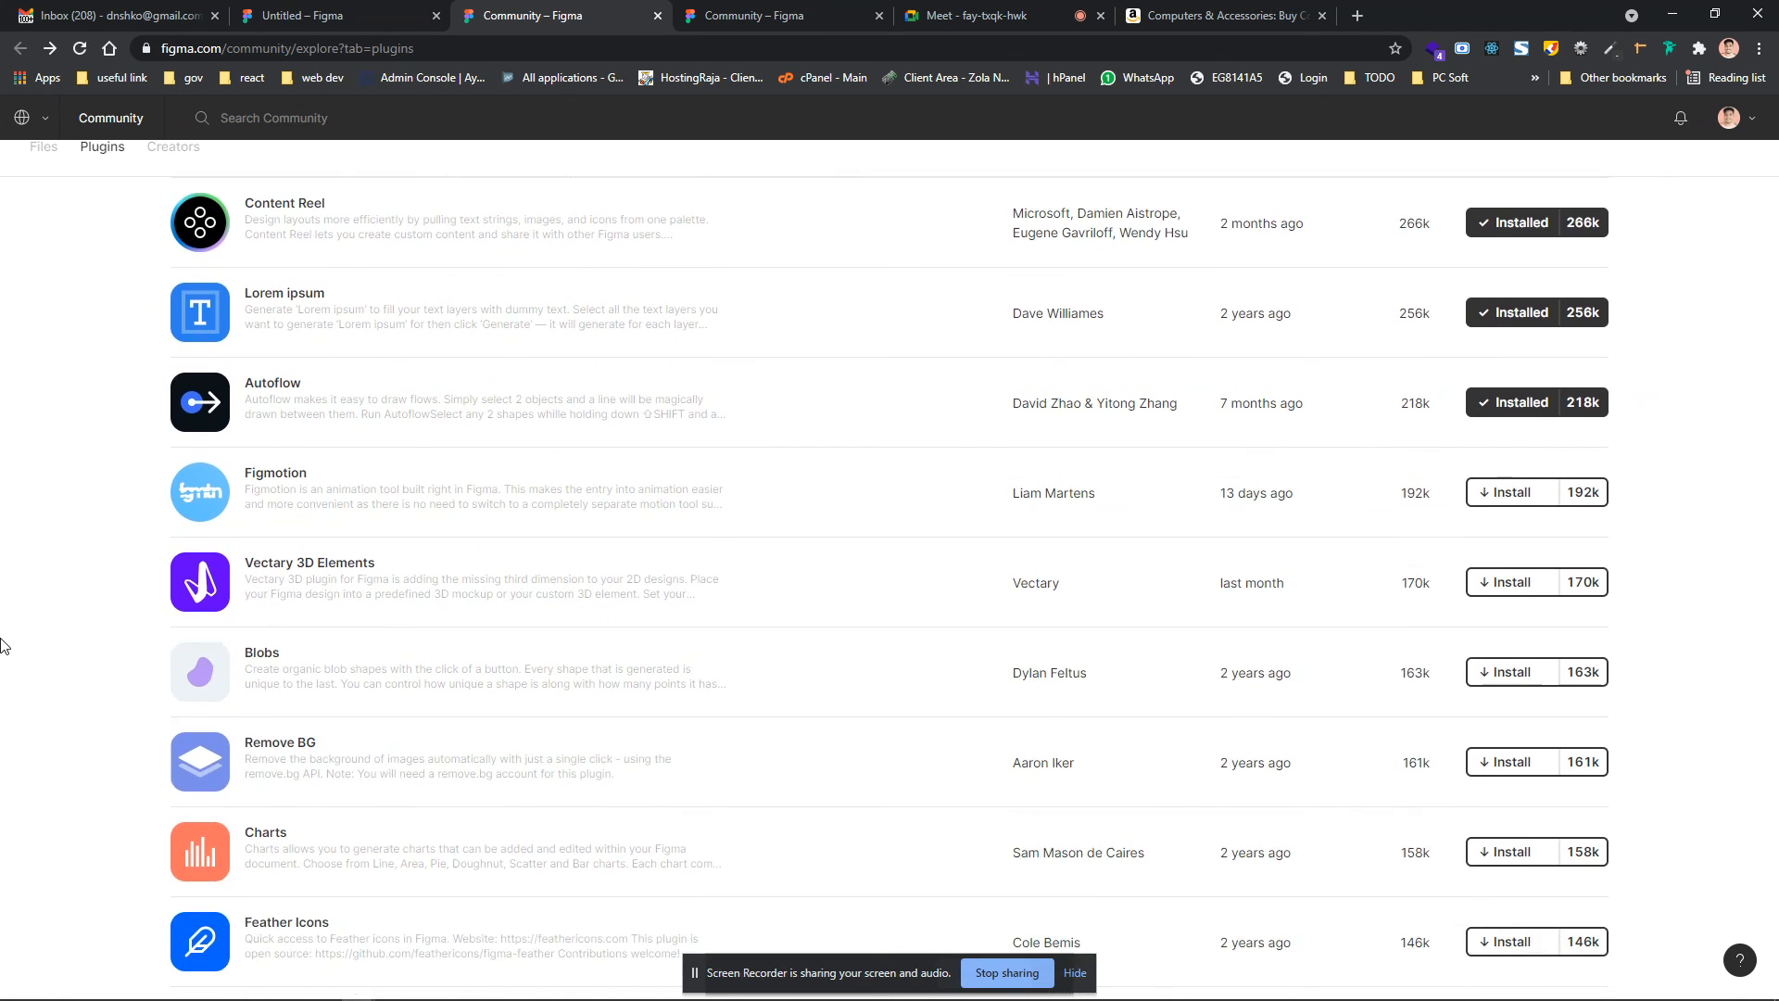
Return from the trending plugins list to the heading and category filters of the Community explore page
scroll(162, 487, up, 2)
scroll(449, 302, up, 10)
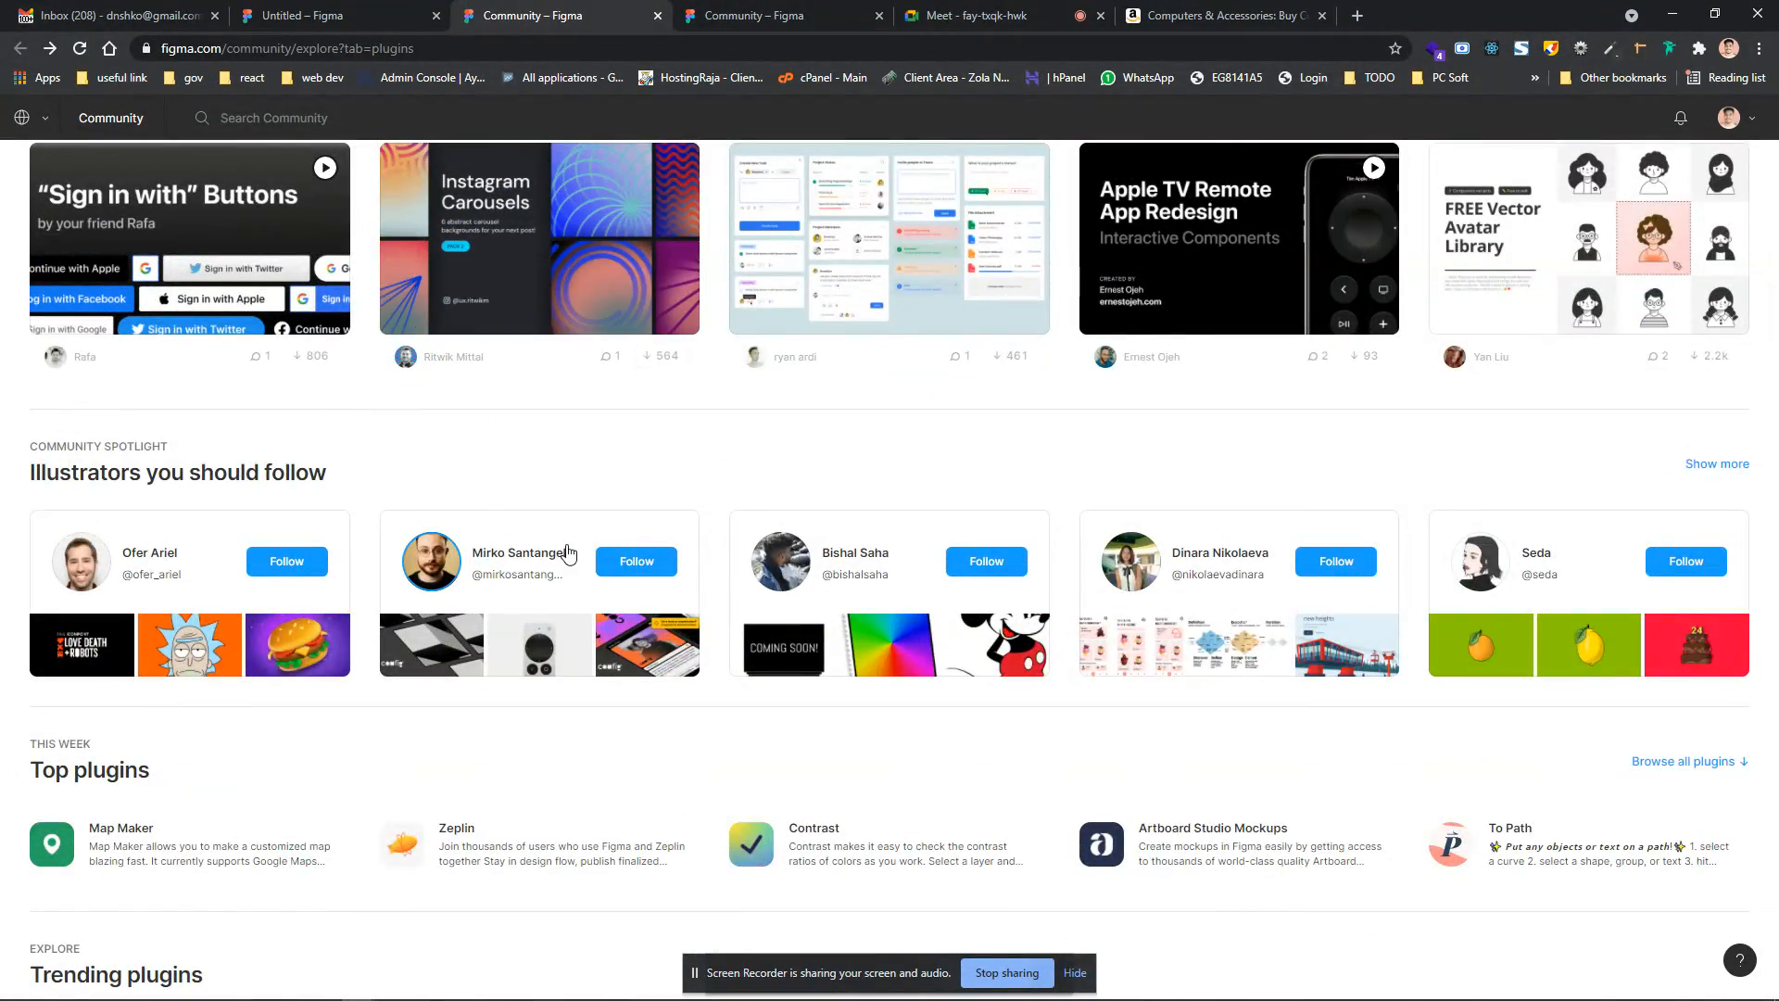
scroll(476, 358, up, 3)
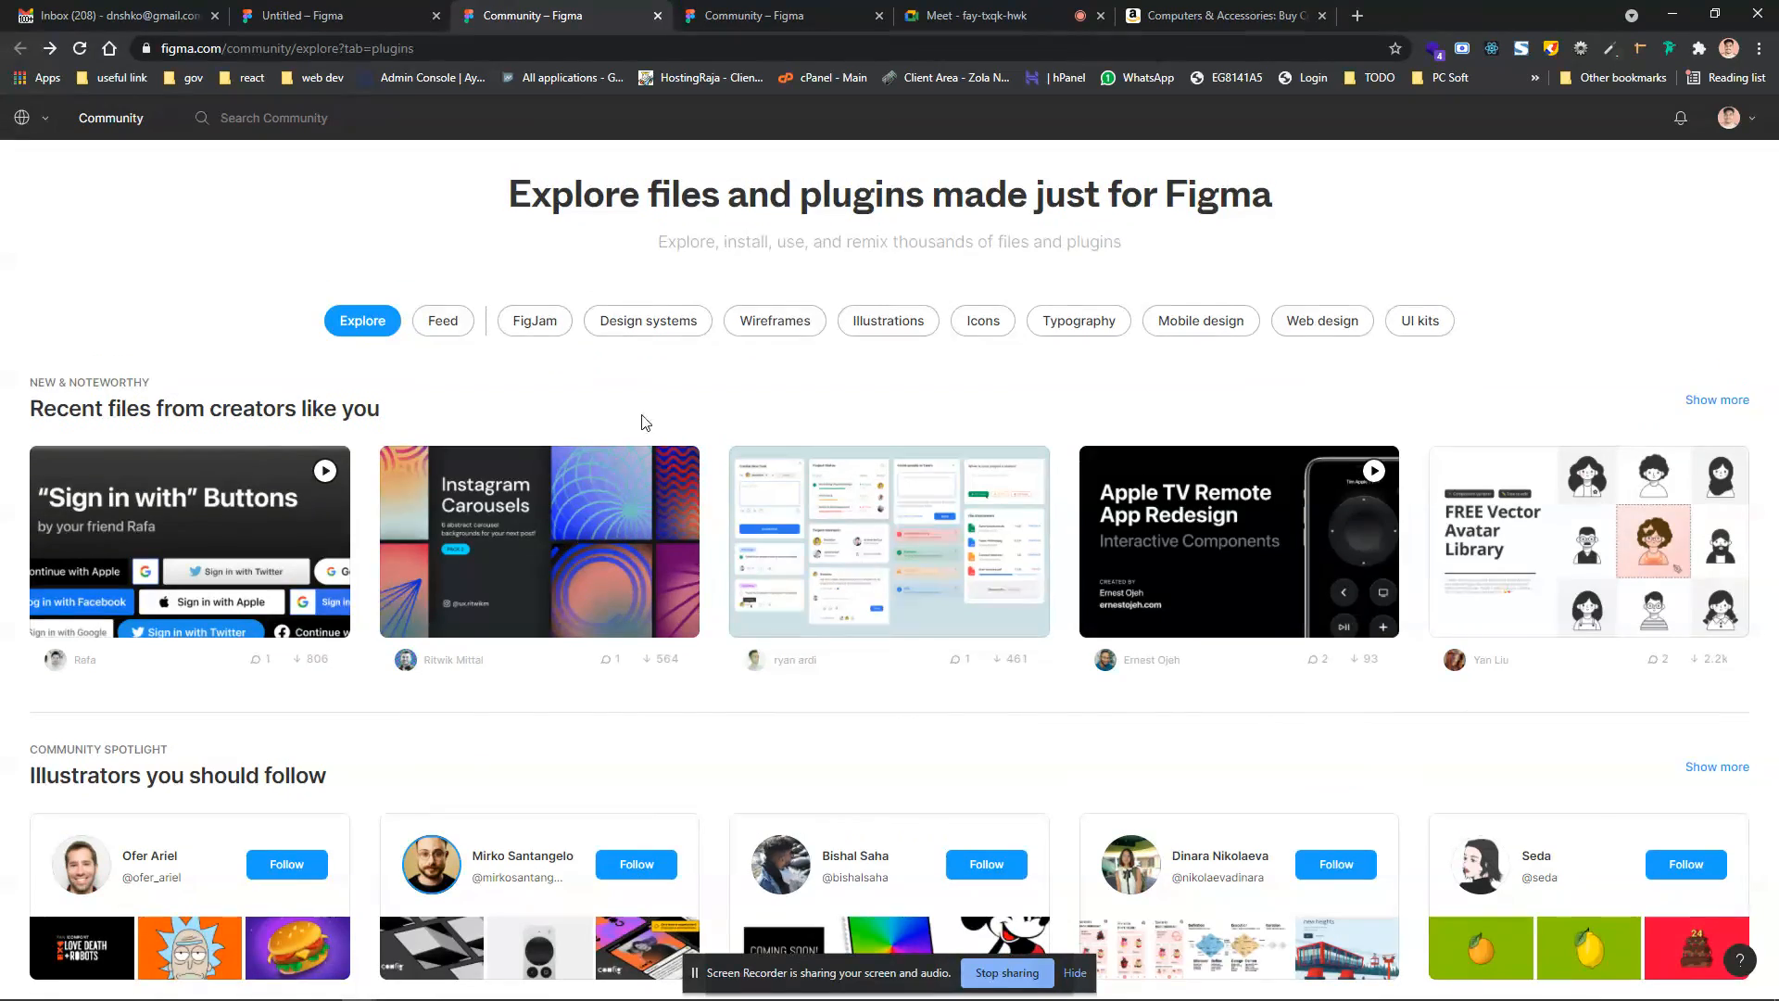
double_click(573, 210)
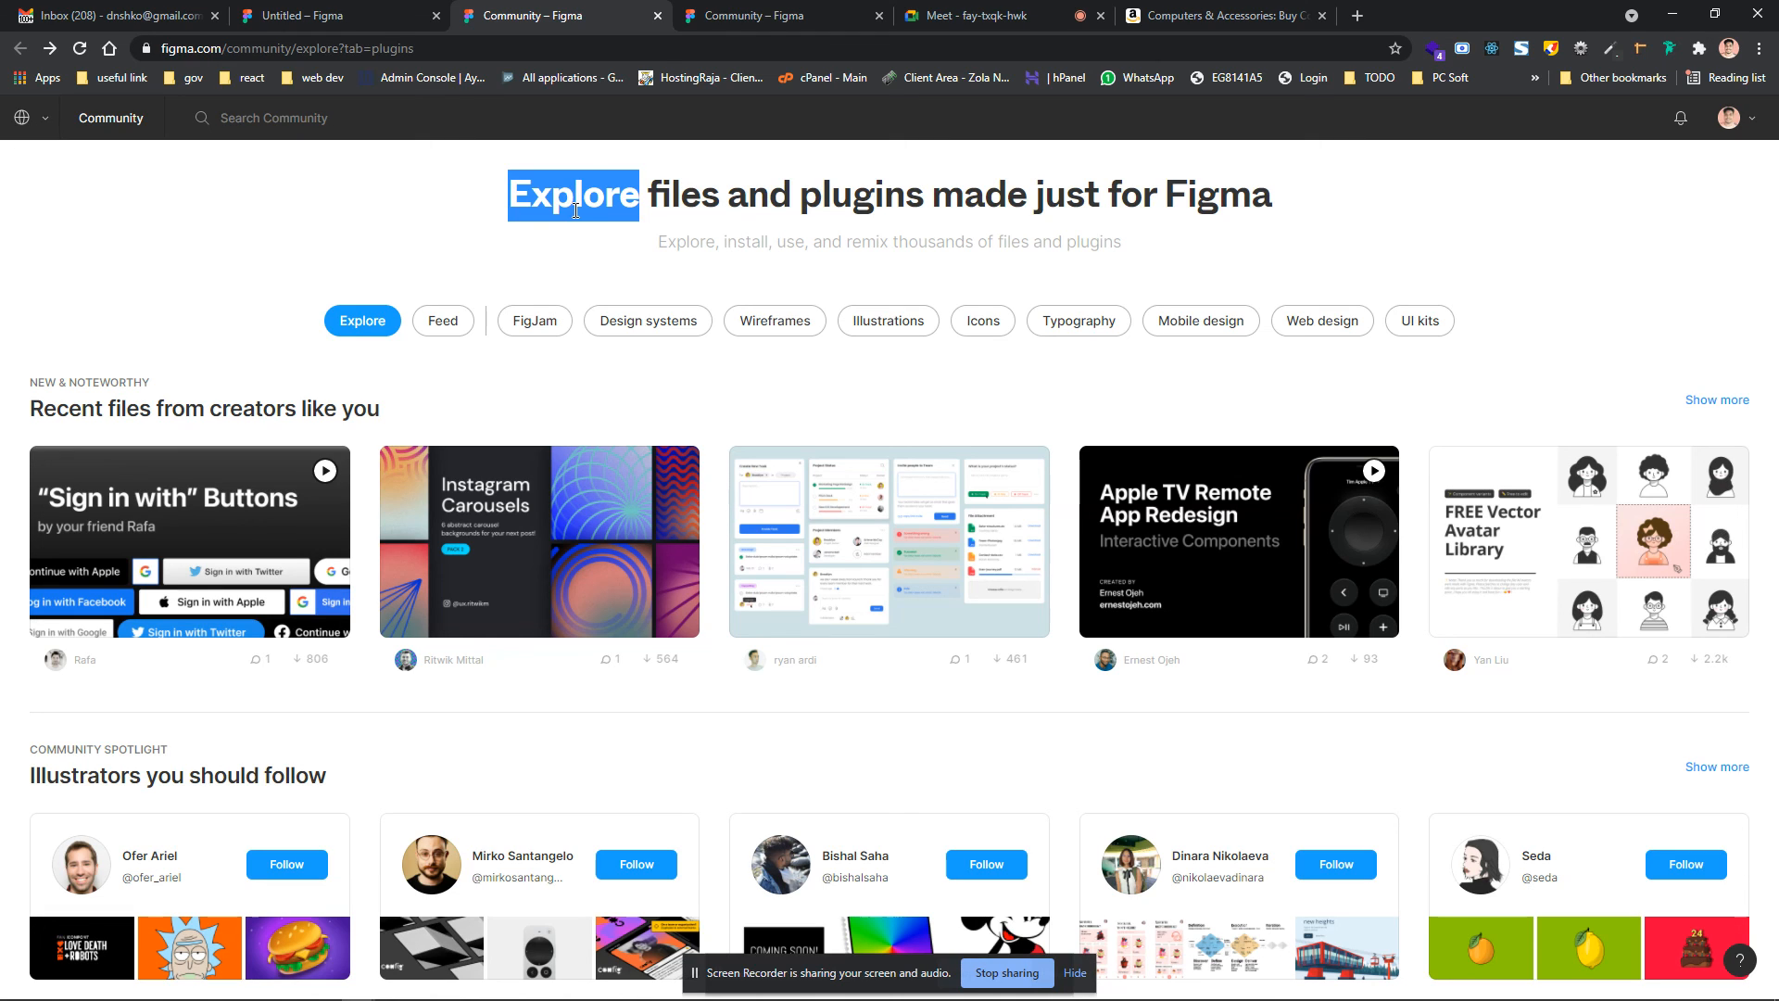
click(645, 206)
triple_click(646, 204)
click(529, 201)
double_click(529, 201)
triple_click(529, 201)
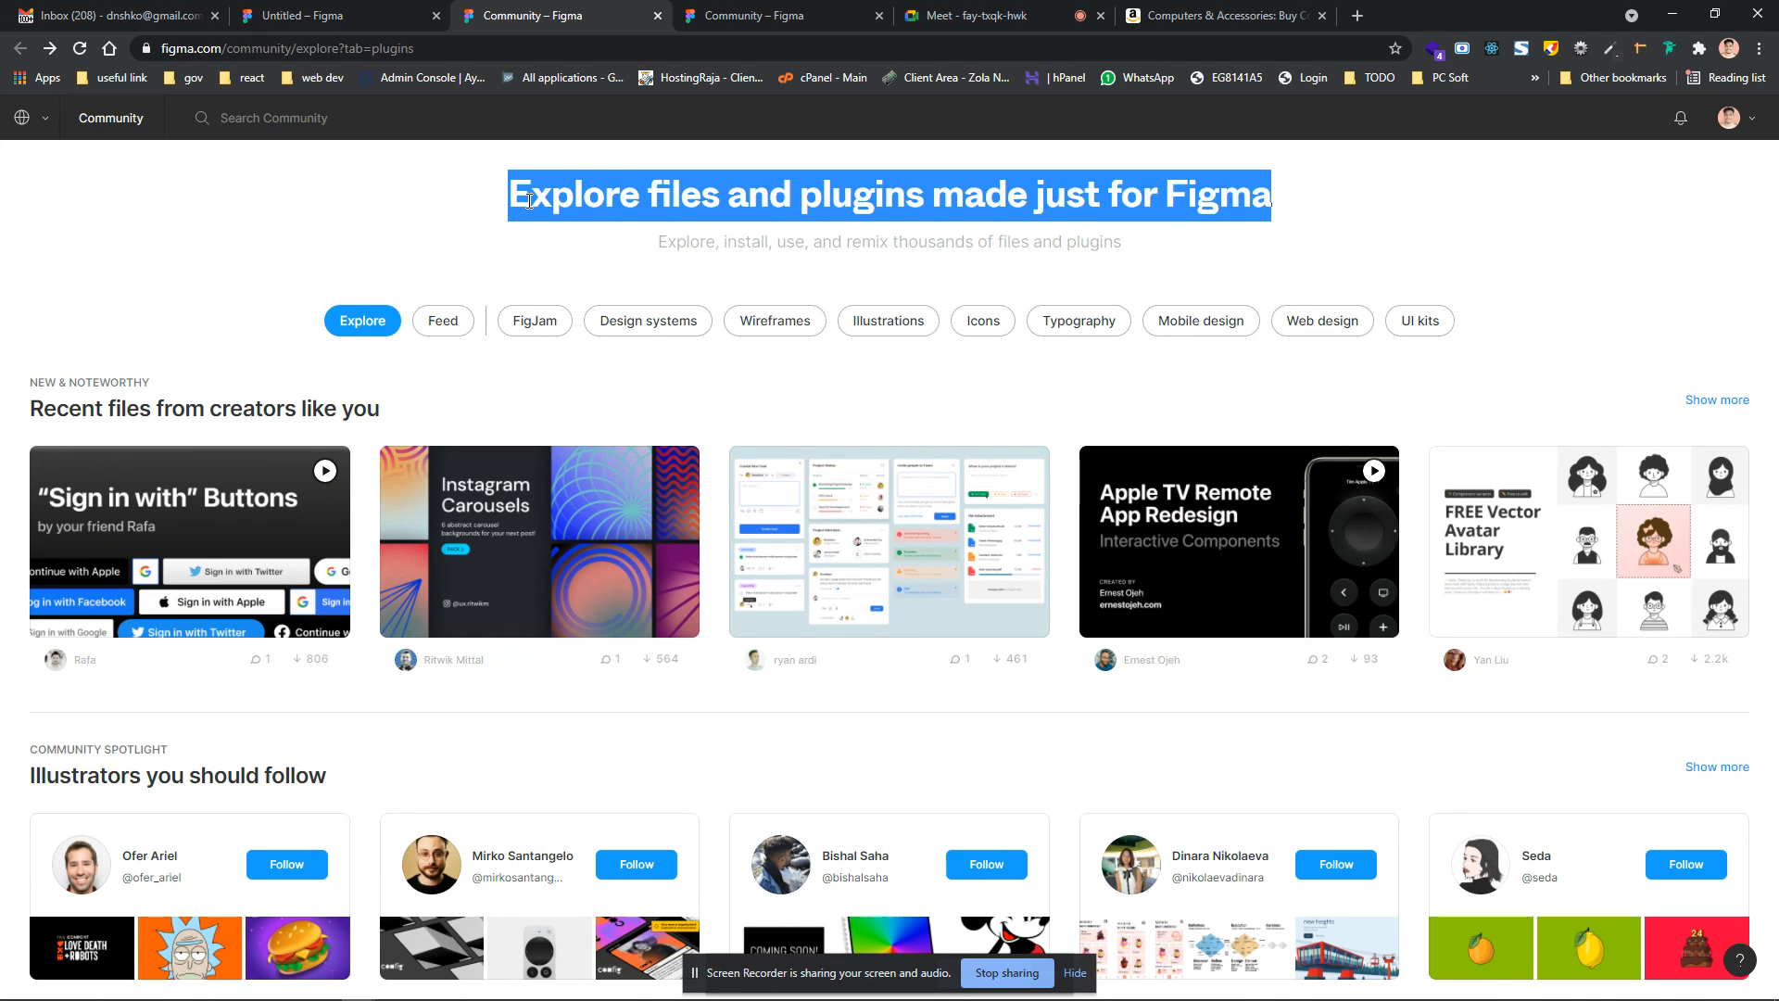
triple_click(529, 201)
click(405, 198)
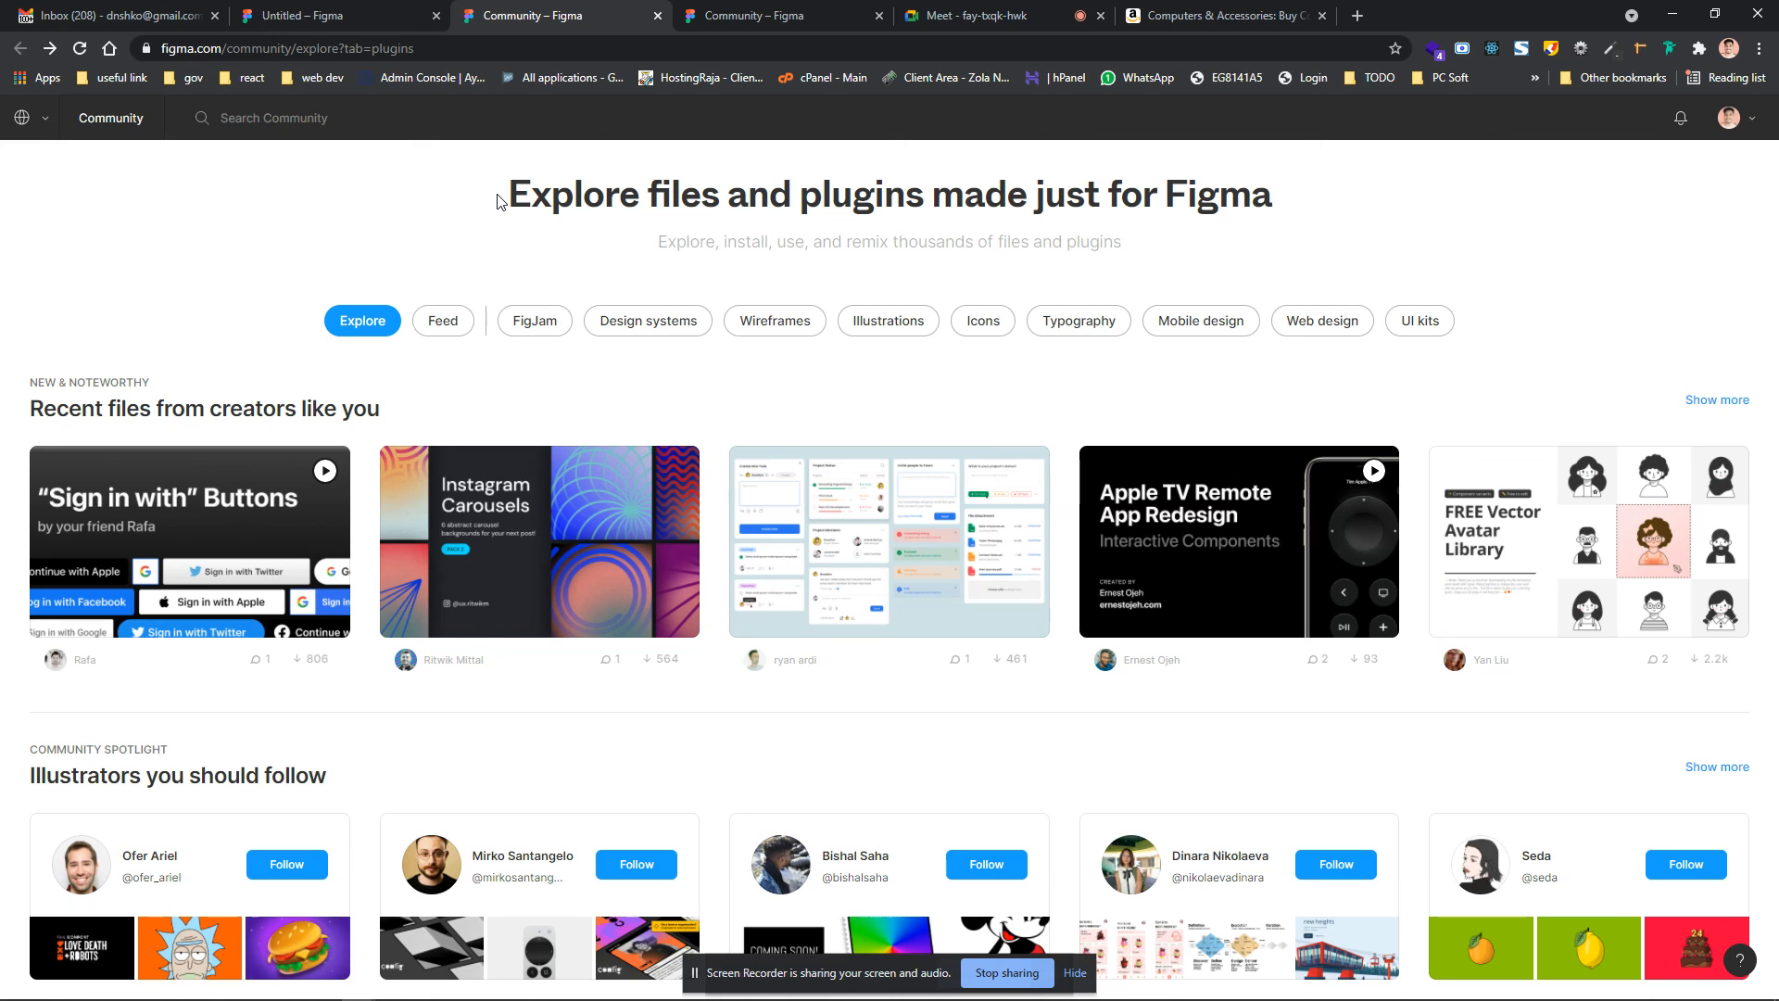
scroll(498, 201, down, 9)
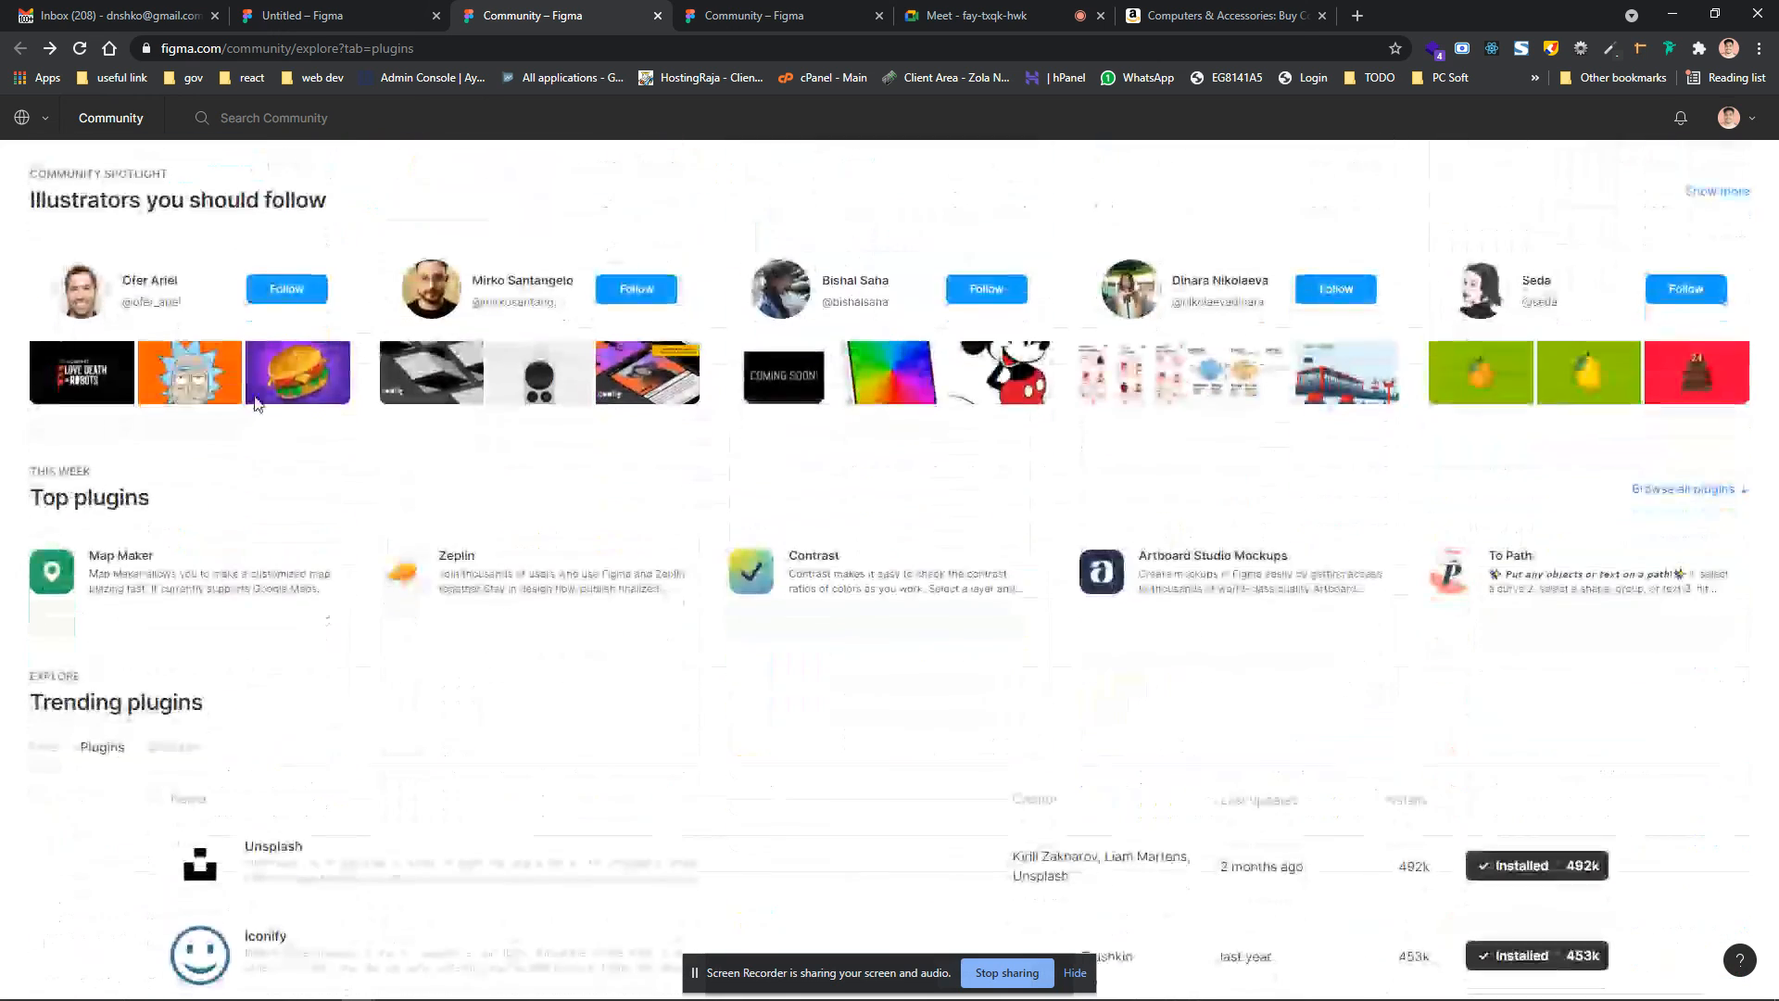
scroll(311, 632, down, 6)
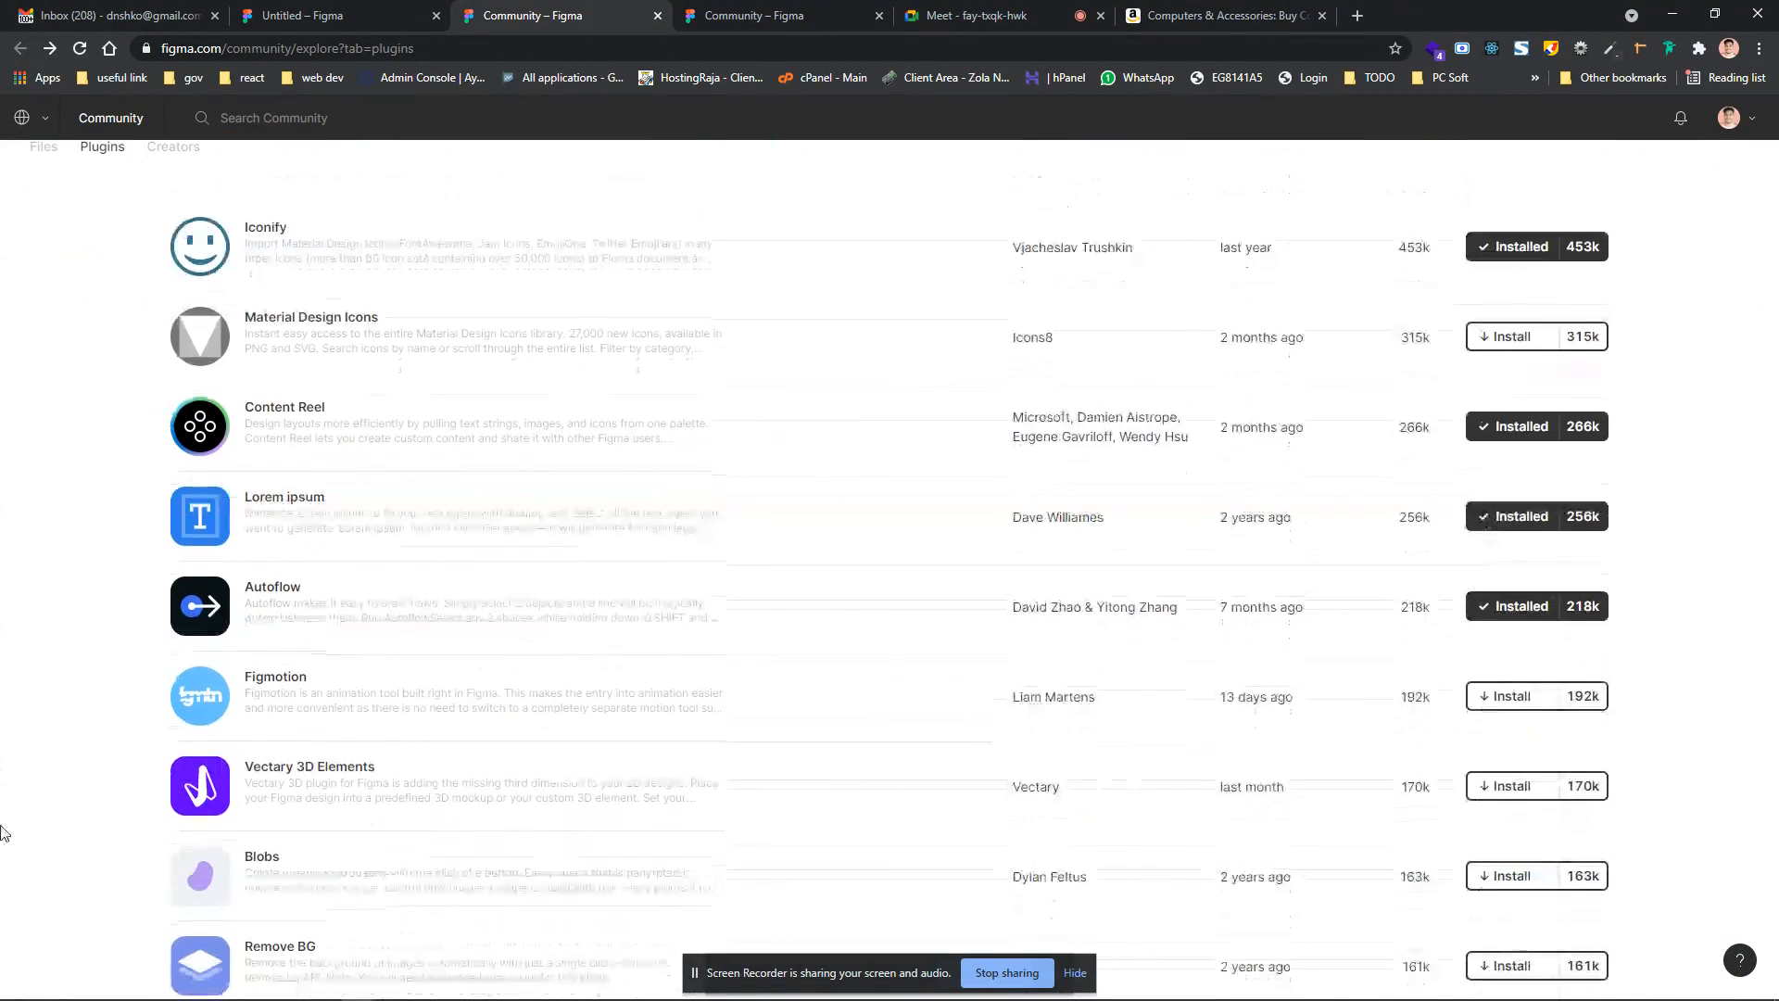
scroll(167, 542, up, 6)
Switch to the Google Meet call, hide the screen-sharing notices covering its call controls, and leave the meeting
click(760, 15)
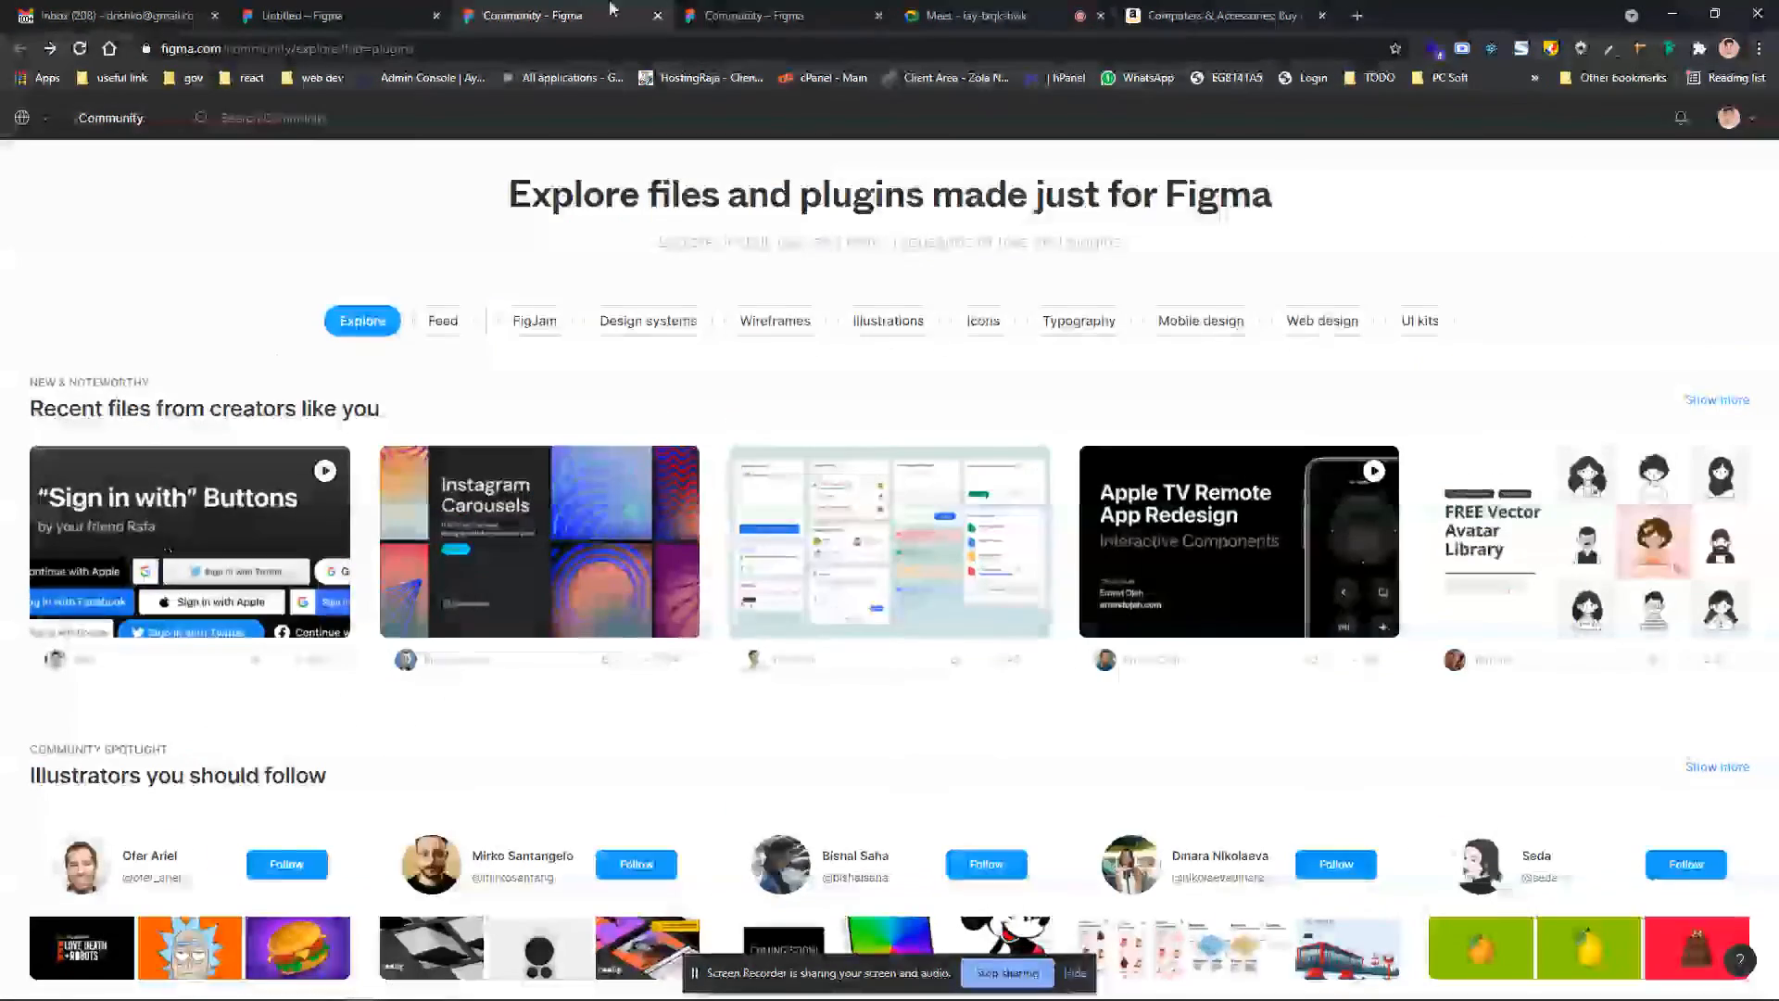
click(955, 9)
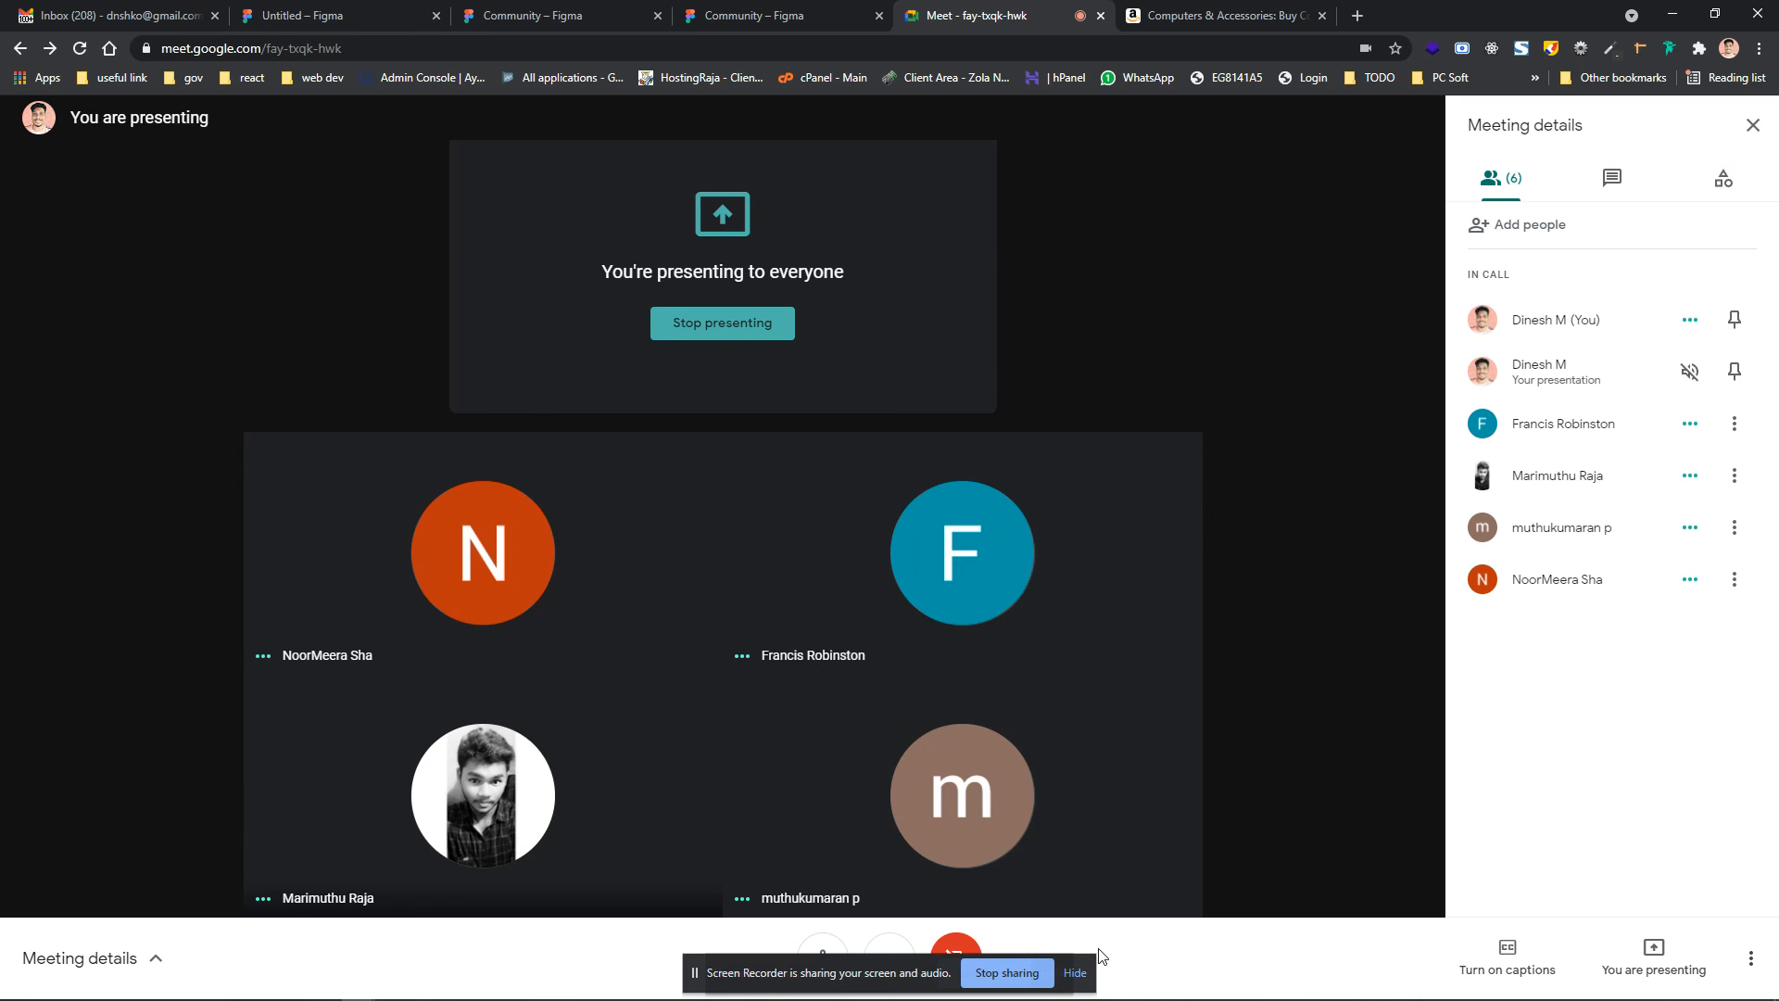
click(1078, 972)
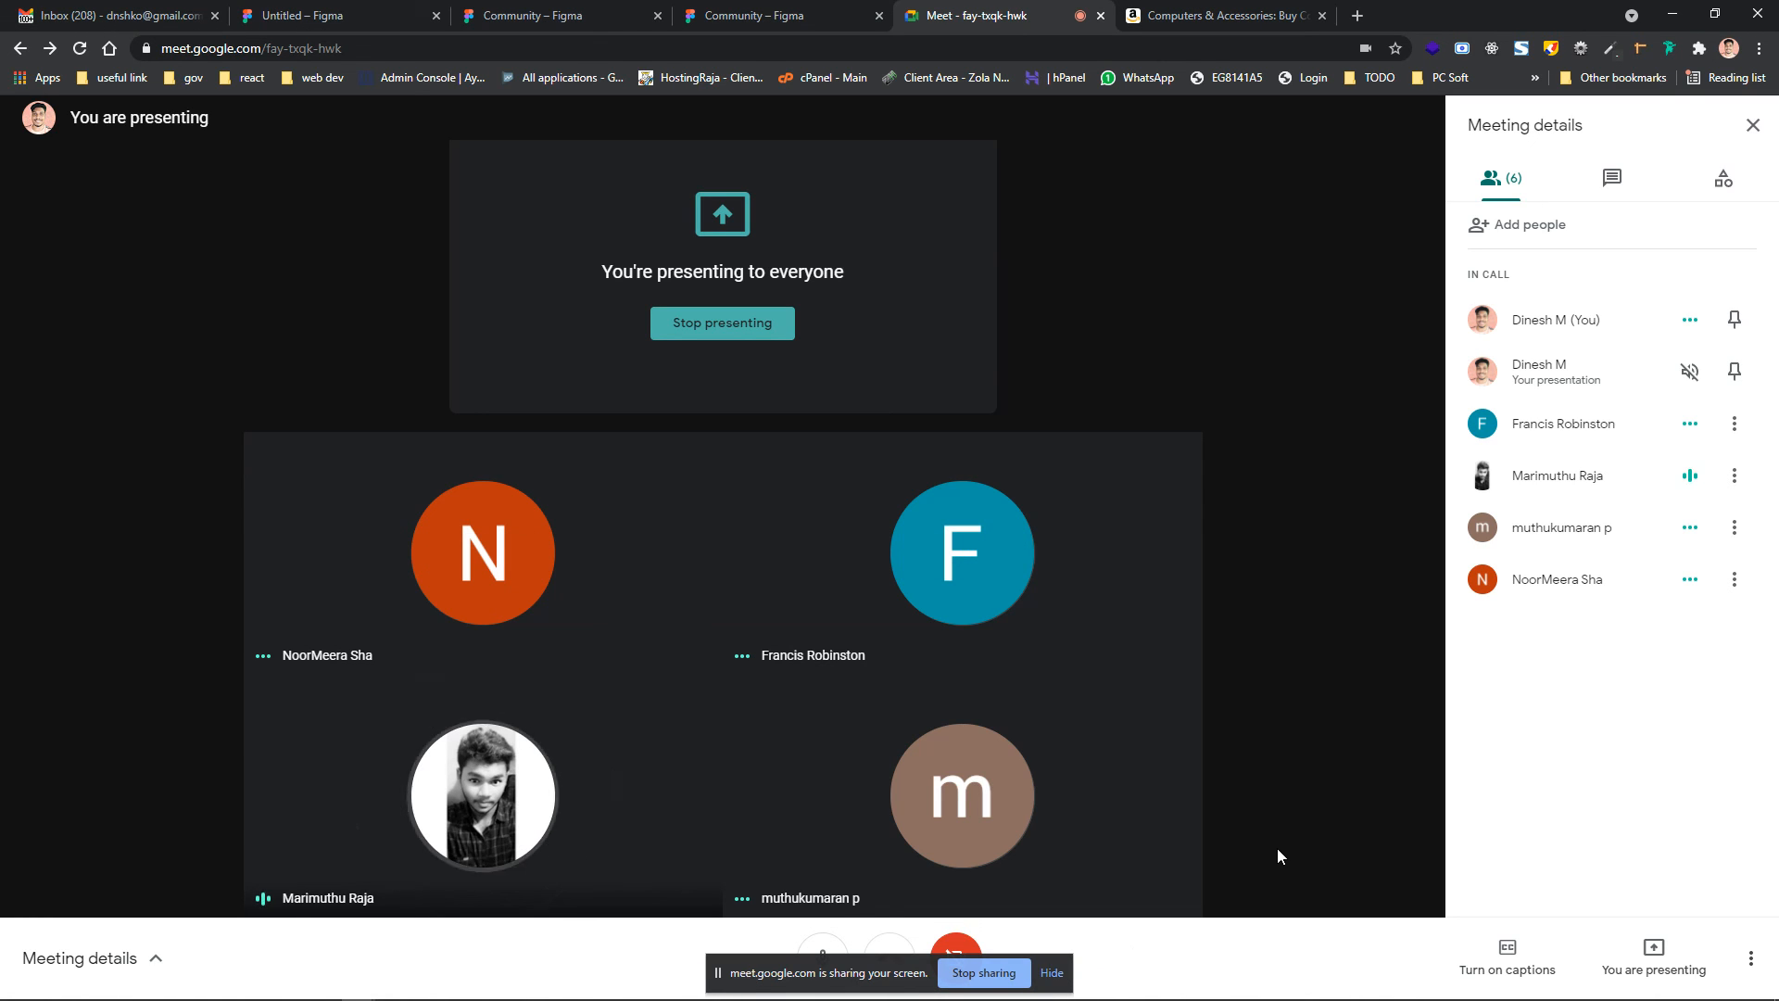
click(1053, 973)
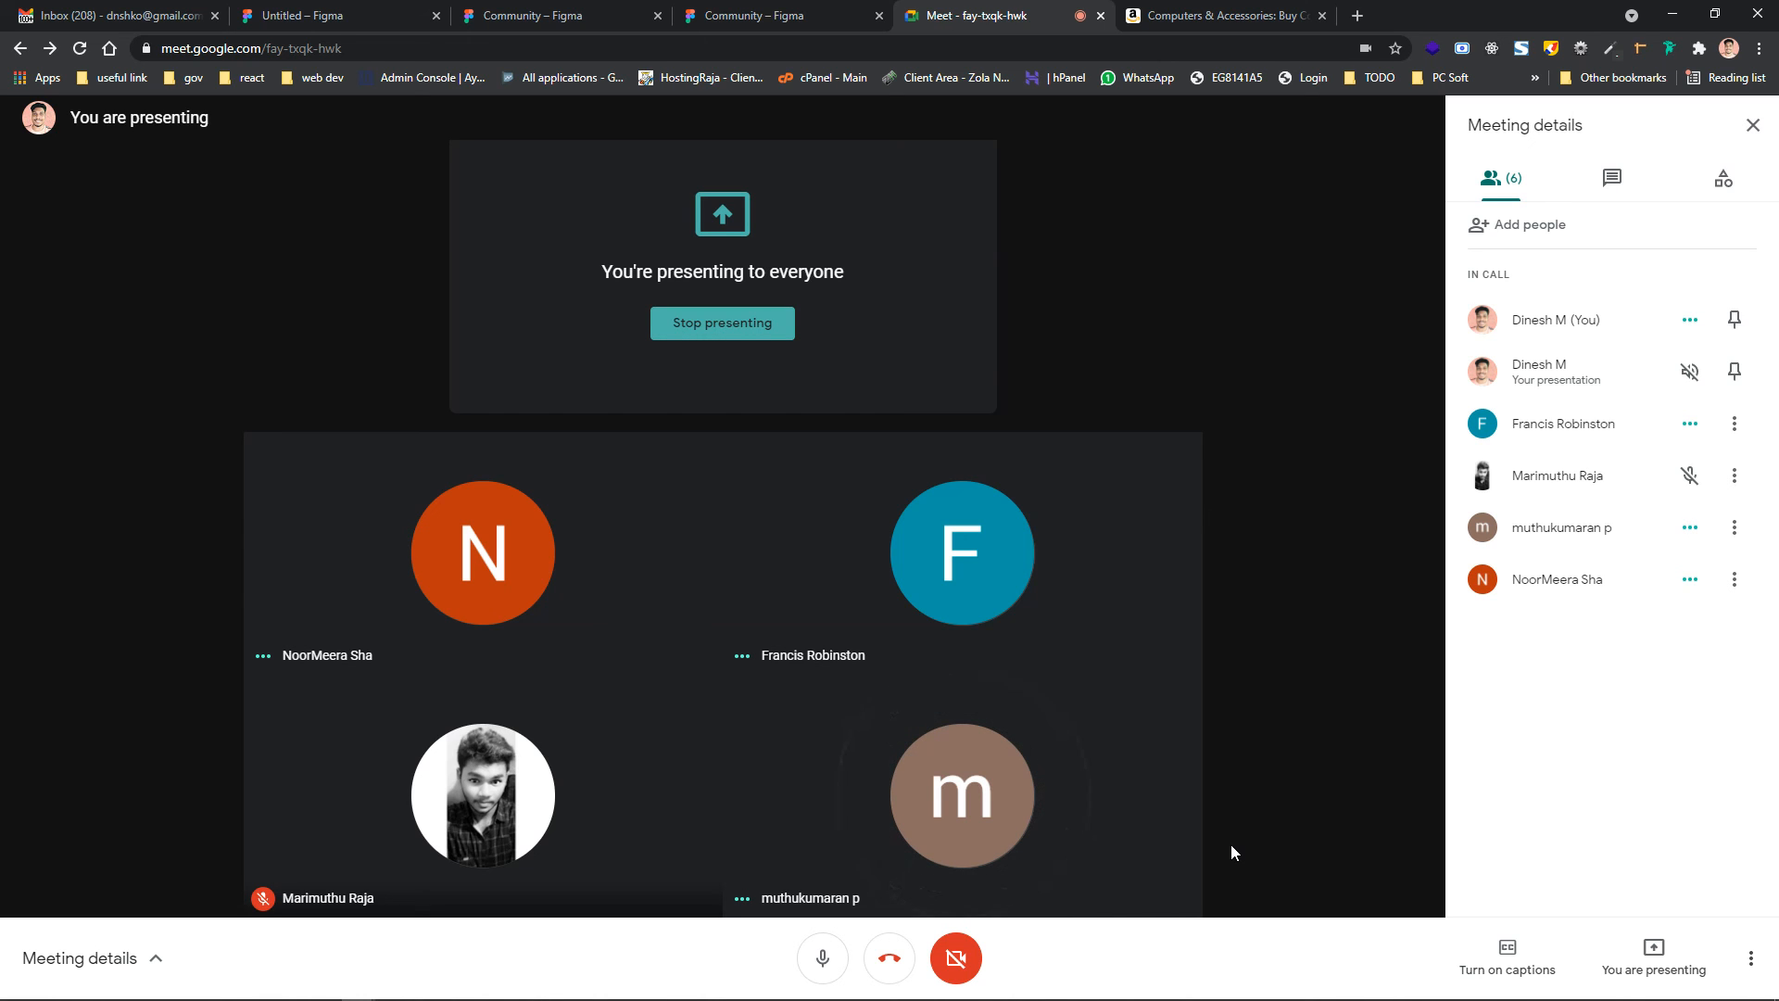
click(890, 964)
key(alt+Tab)
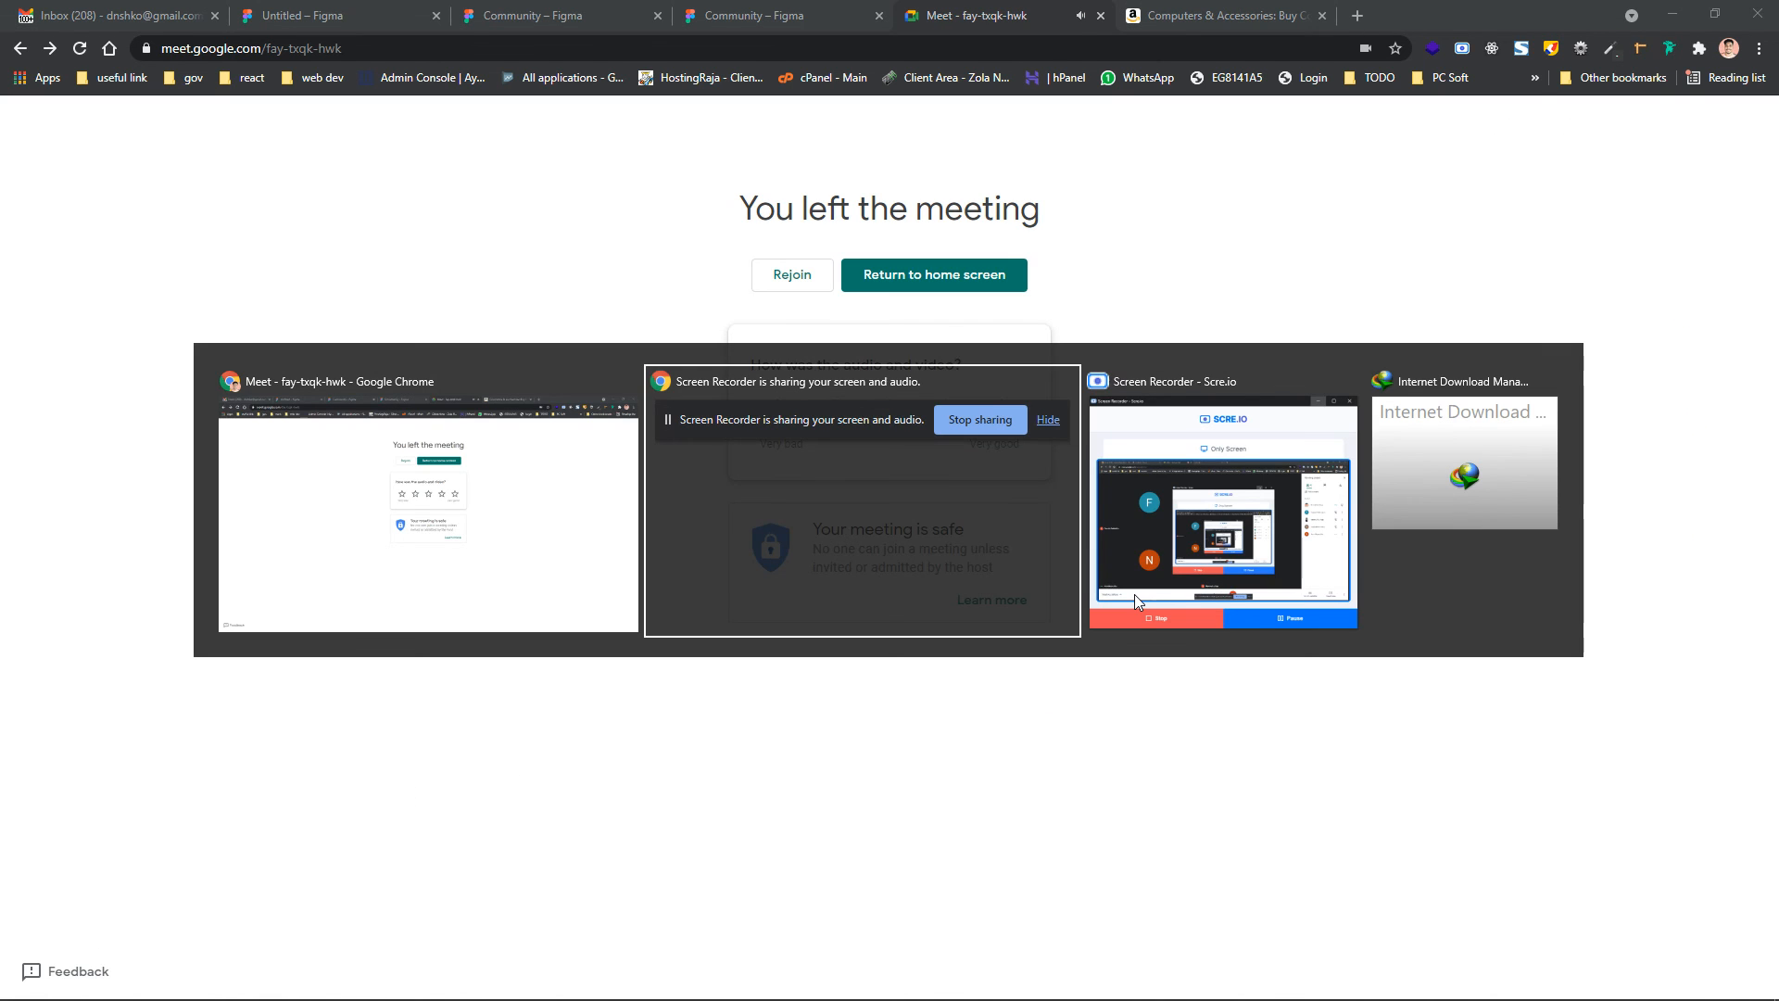